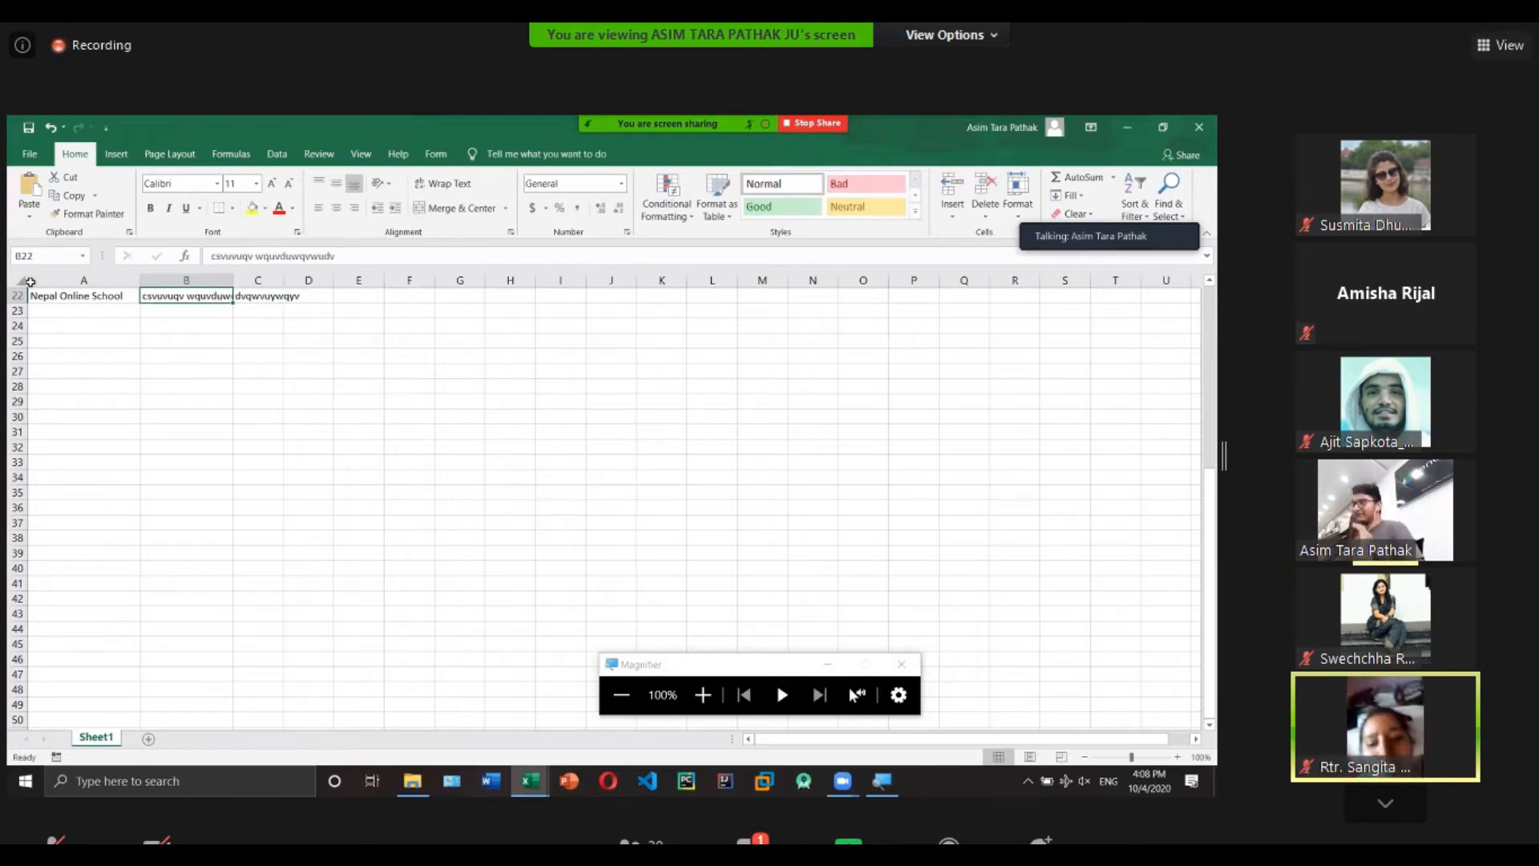
# Select the whole sheet and AutoFit every column to its contents.
pyautogui.click(703, 695)
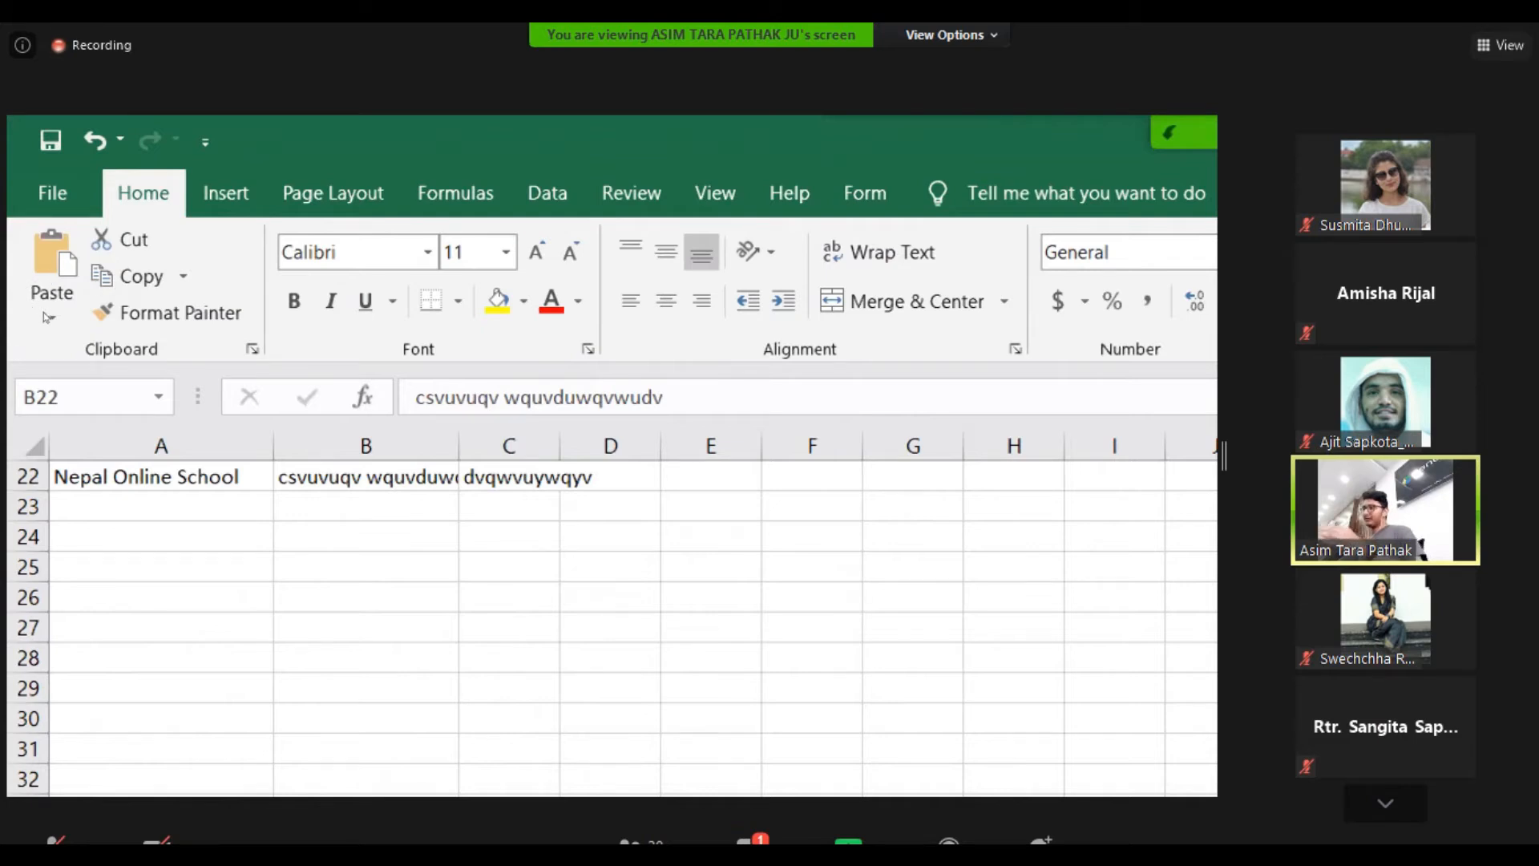
pyautogui.scroll(4, 20, 282)
pyautogui.scroll(-4, 22, 267)
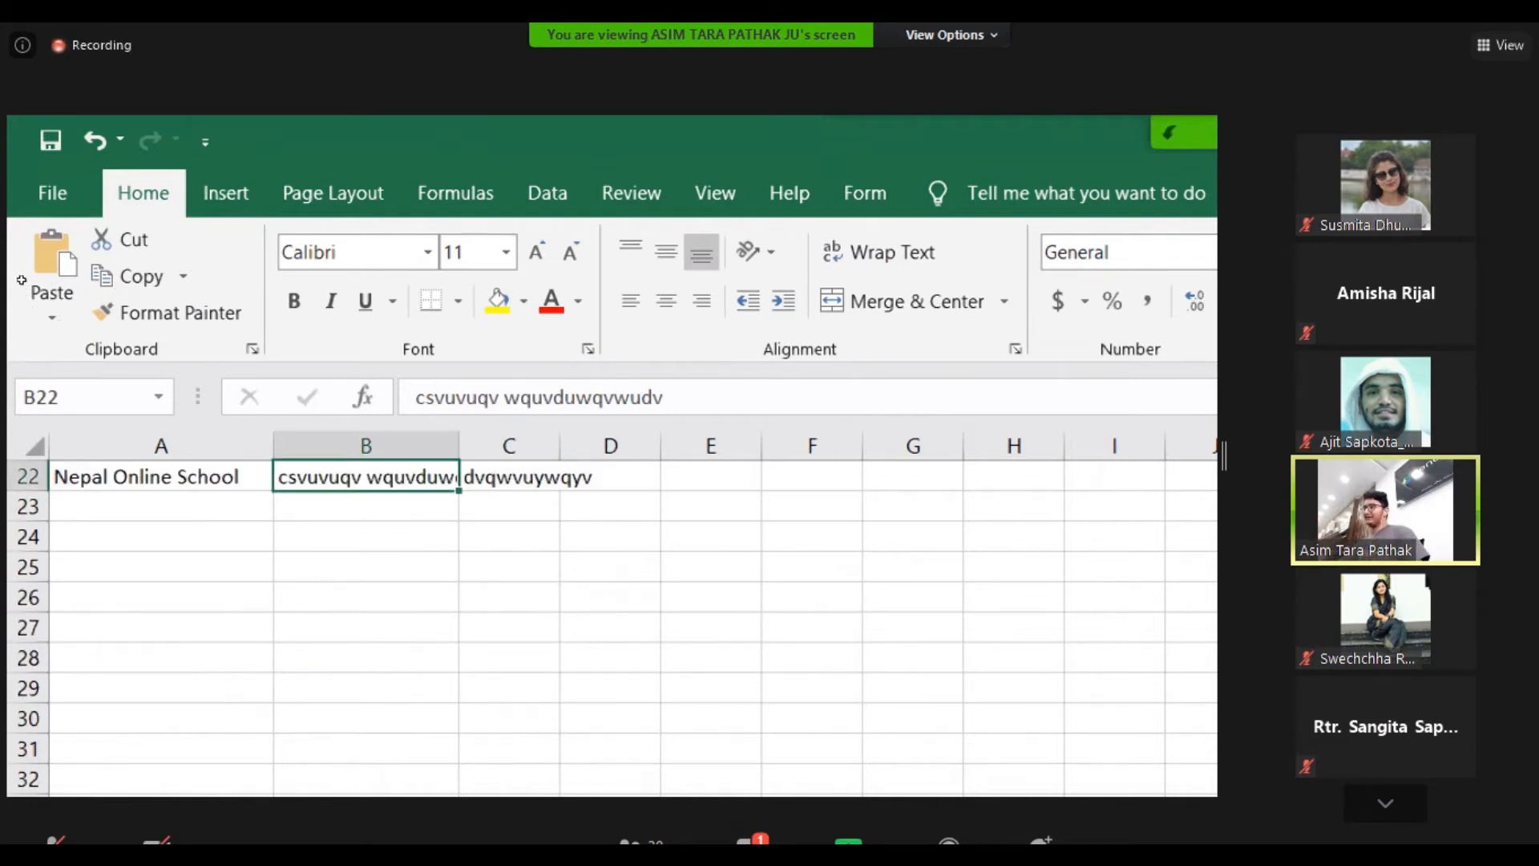
pyautogui.hotkey('ctrl', 'a')
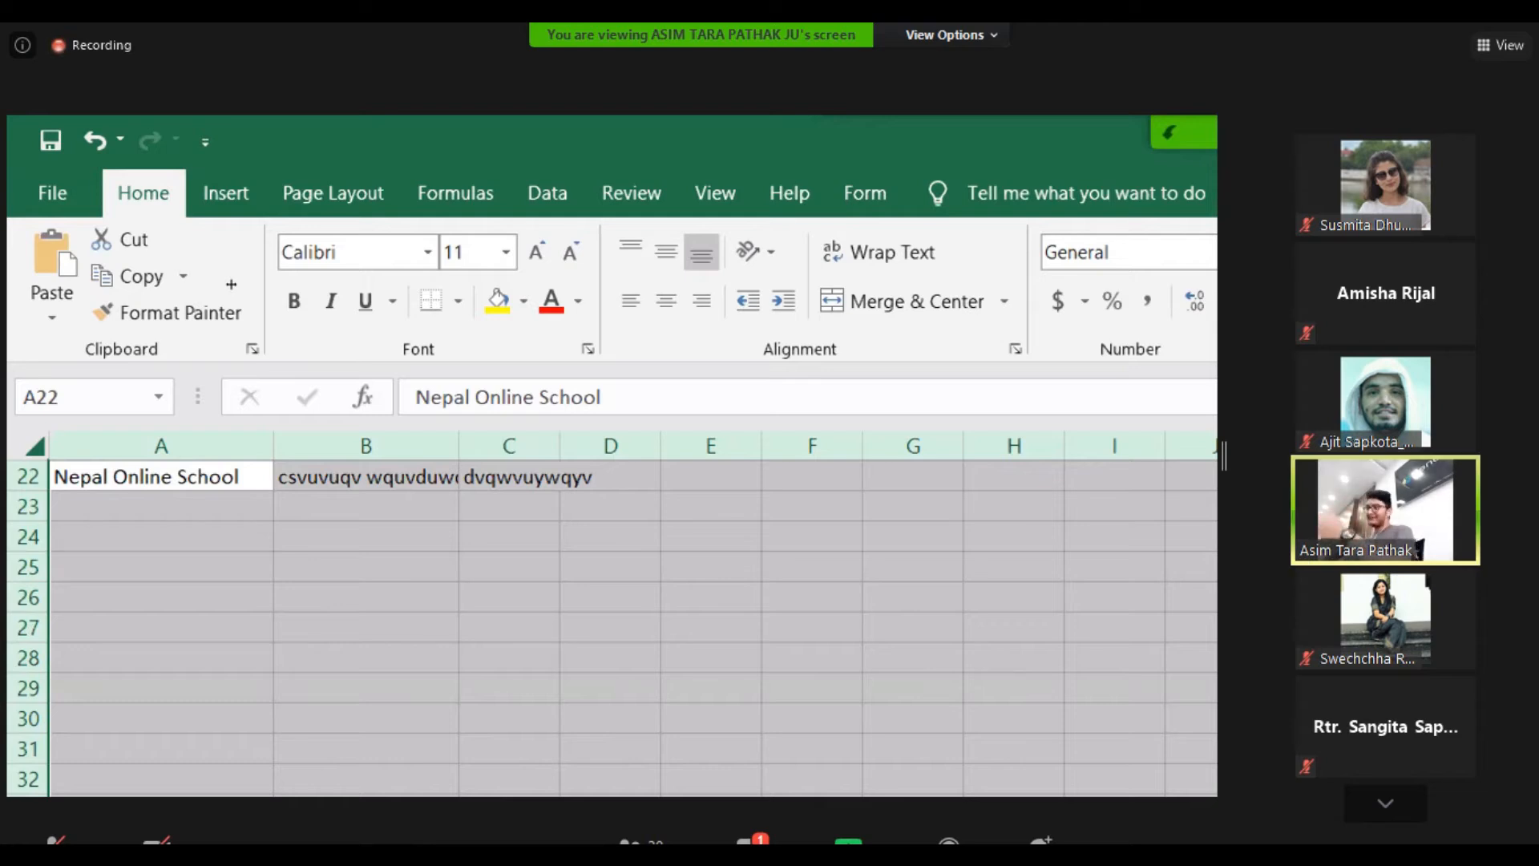
pyautogui.doubleClick(458, 446)
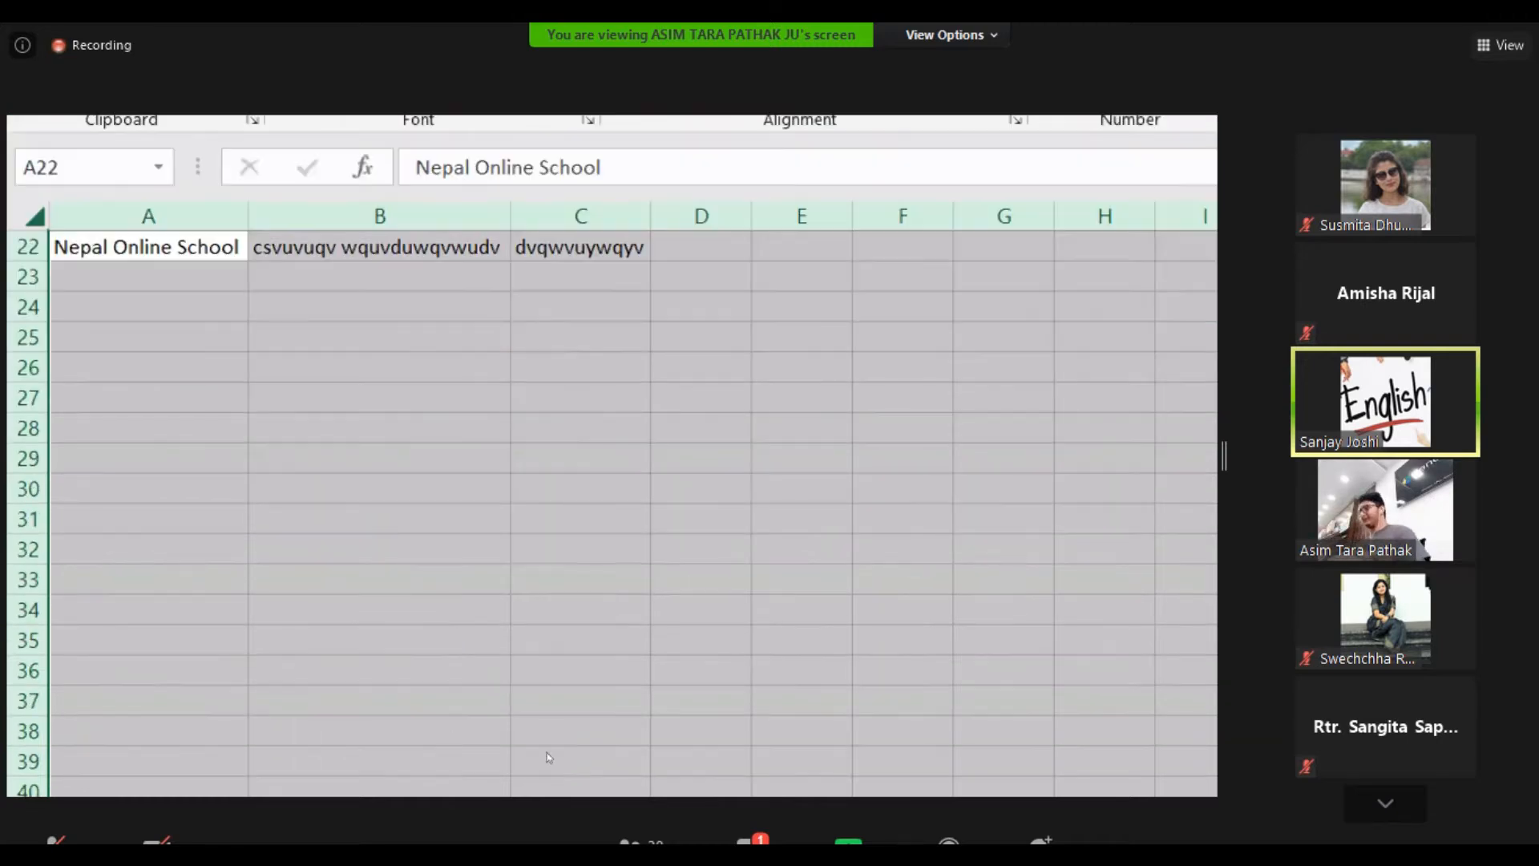
pyautogui.press('super+Escape')
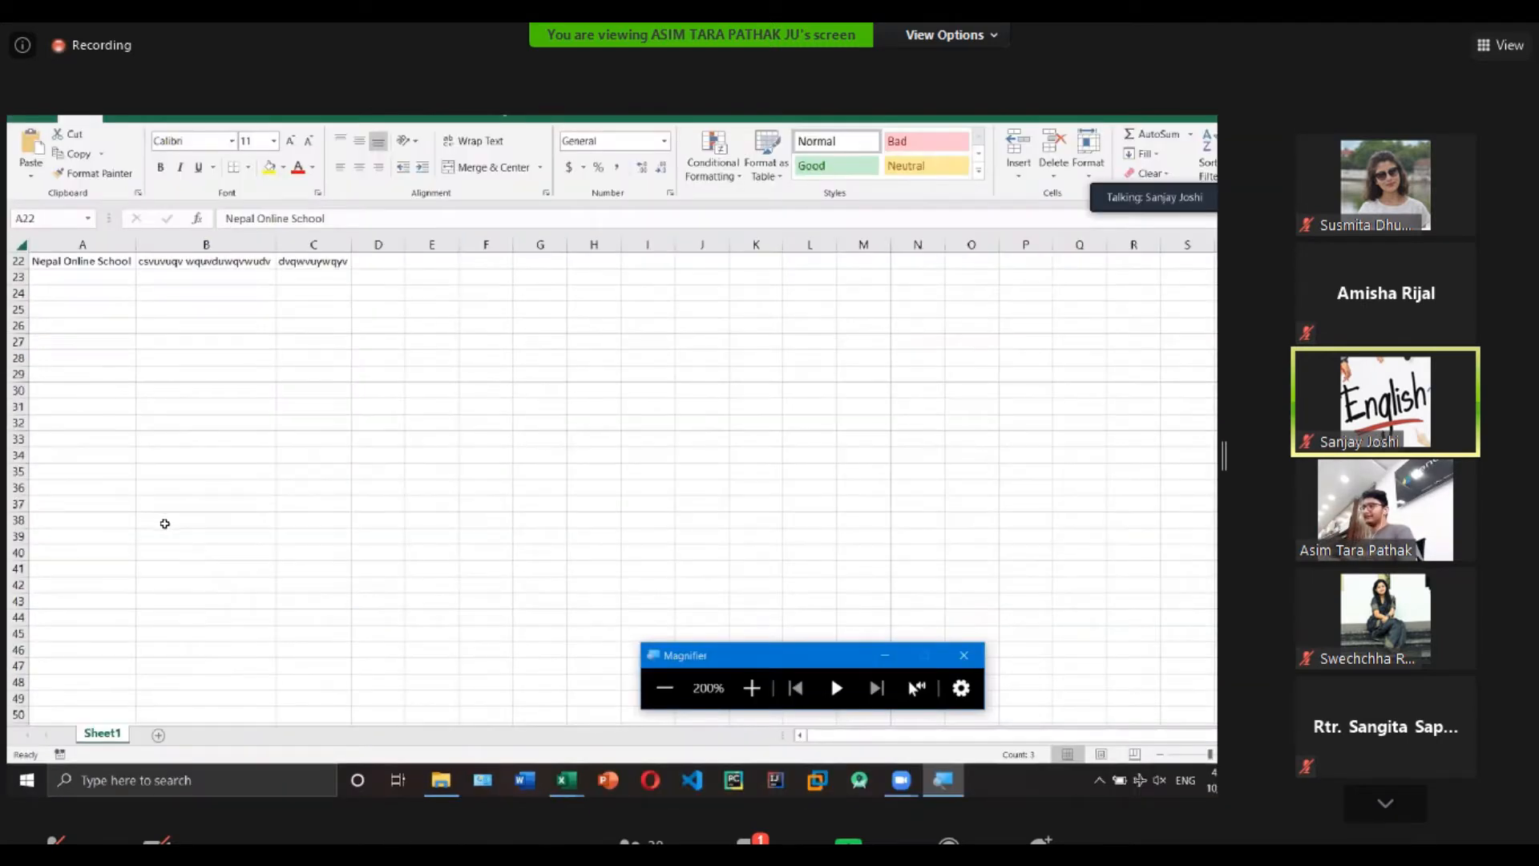
# Delete the Nepal Online School entries in A22:C22 and return to the top of the sheet.
pyautogui.scroll(4, 271, 532)
pyautogui.scroll(1, 271, 531)
pyautogui.click(276, 527)
pyautogui.hotkey('ctrl', 'a')
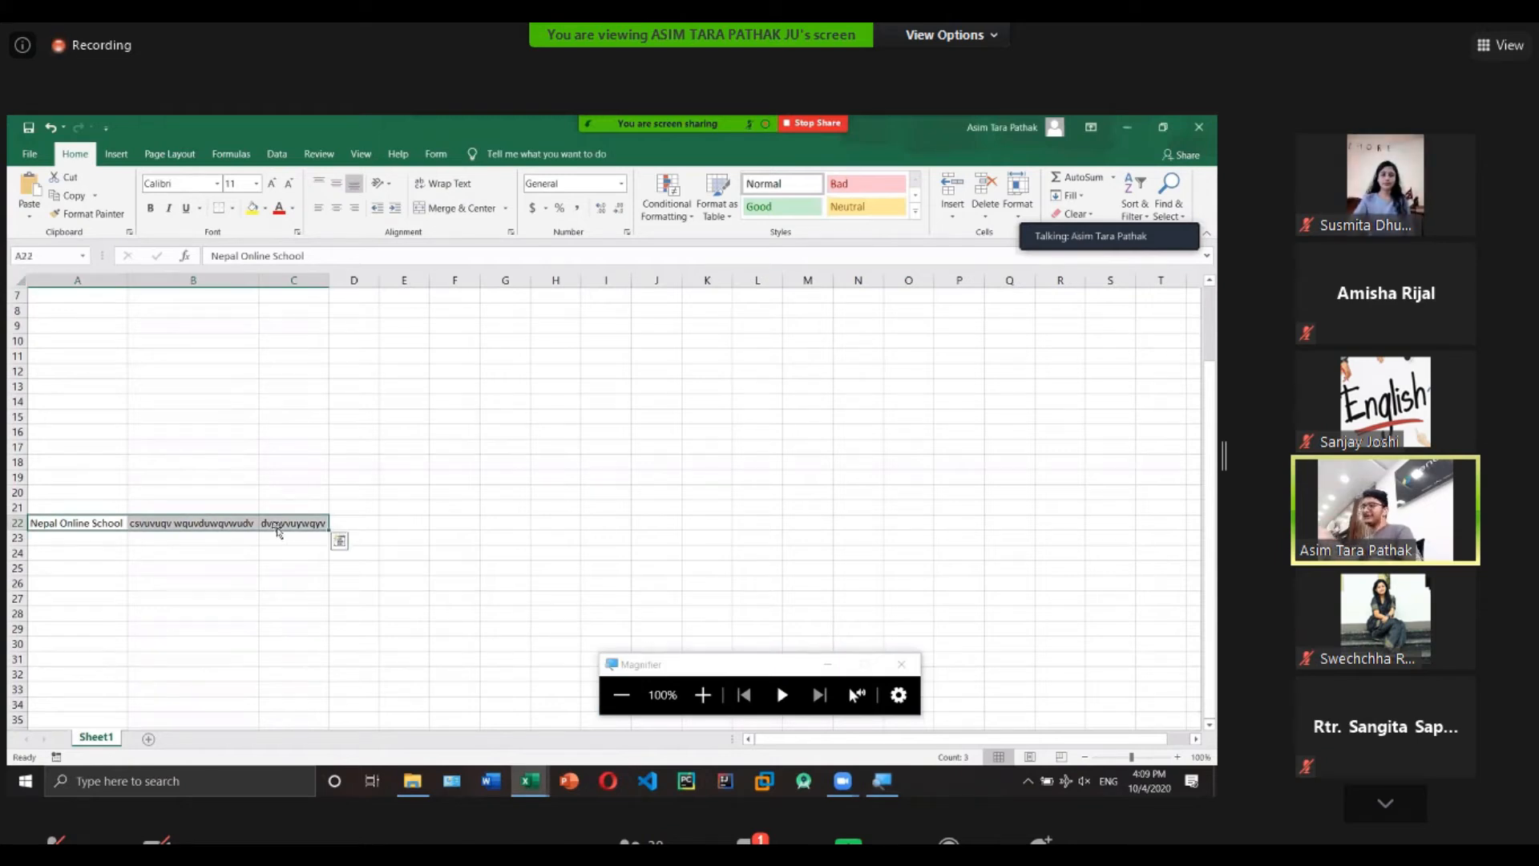
pyautogui.press('Delete')
pyautogui.click(114, 470)
pyautogui.scroll(1, 113, 471)
pyautogui.scroll(2, 113, 470)
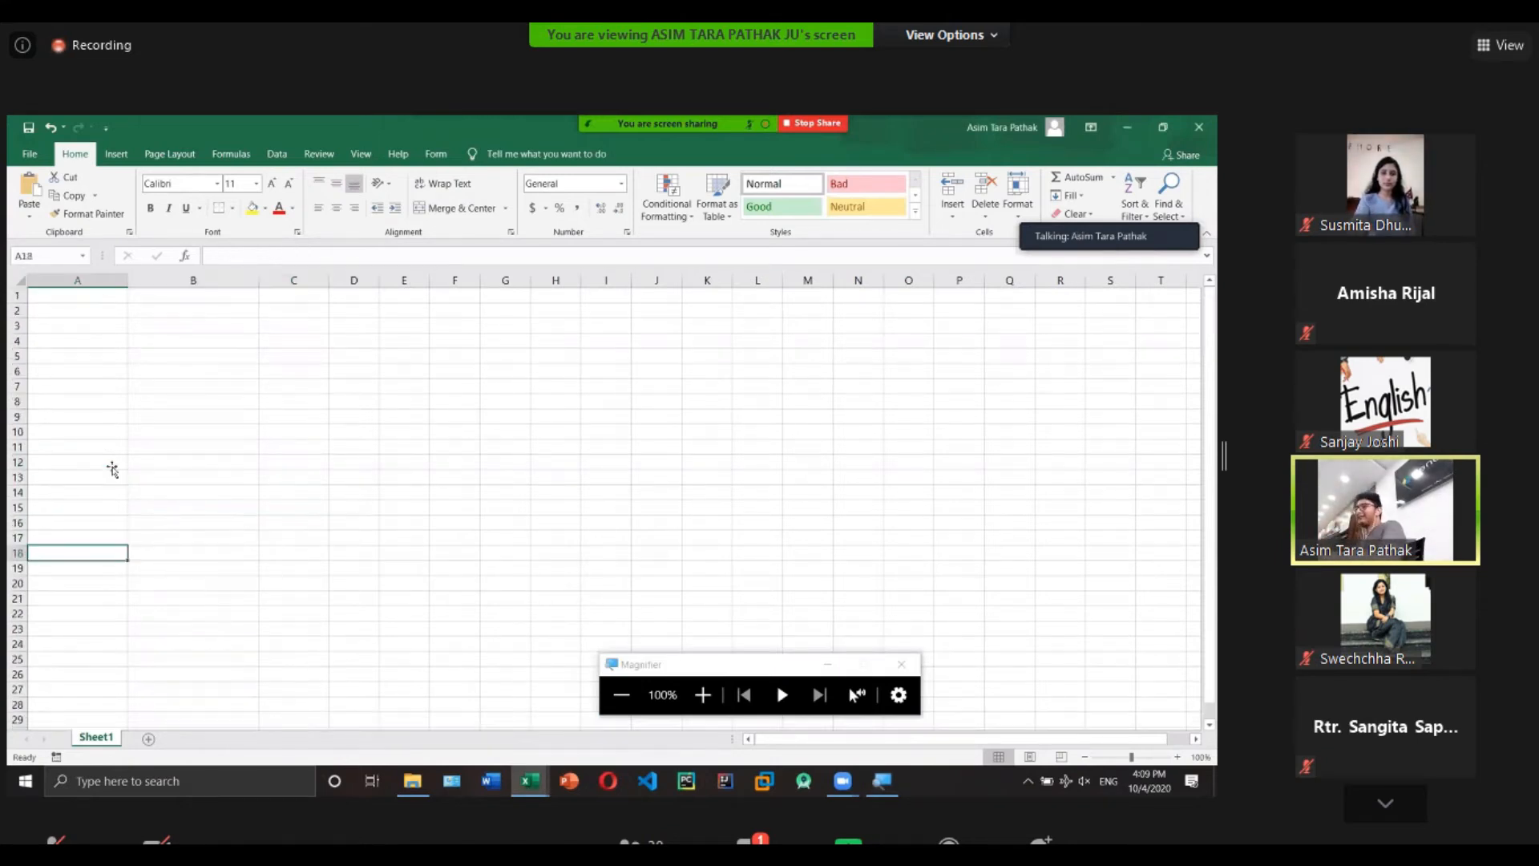
pyautogui.click(85, 301)
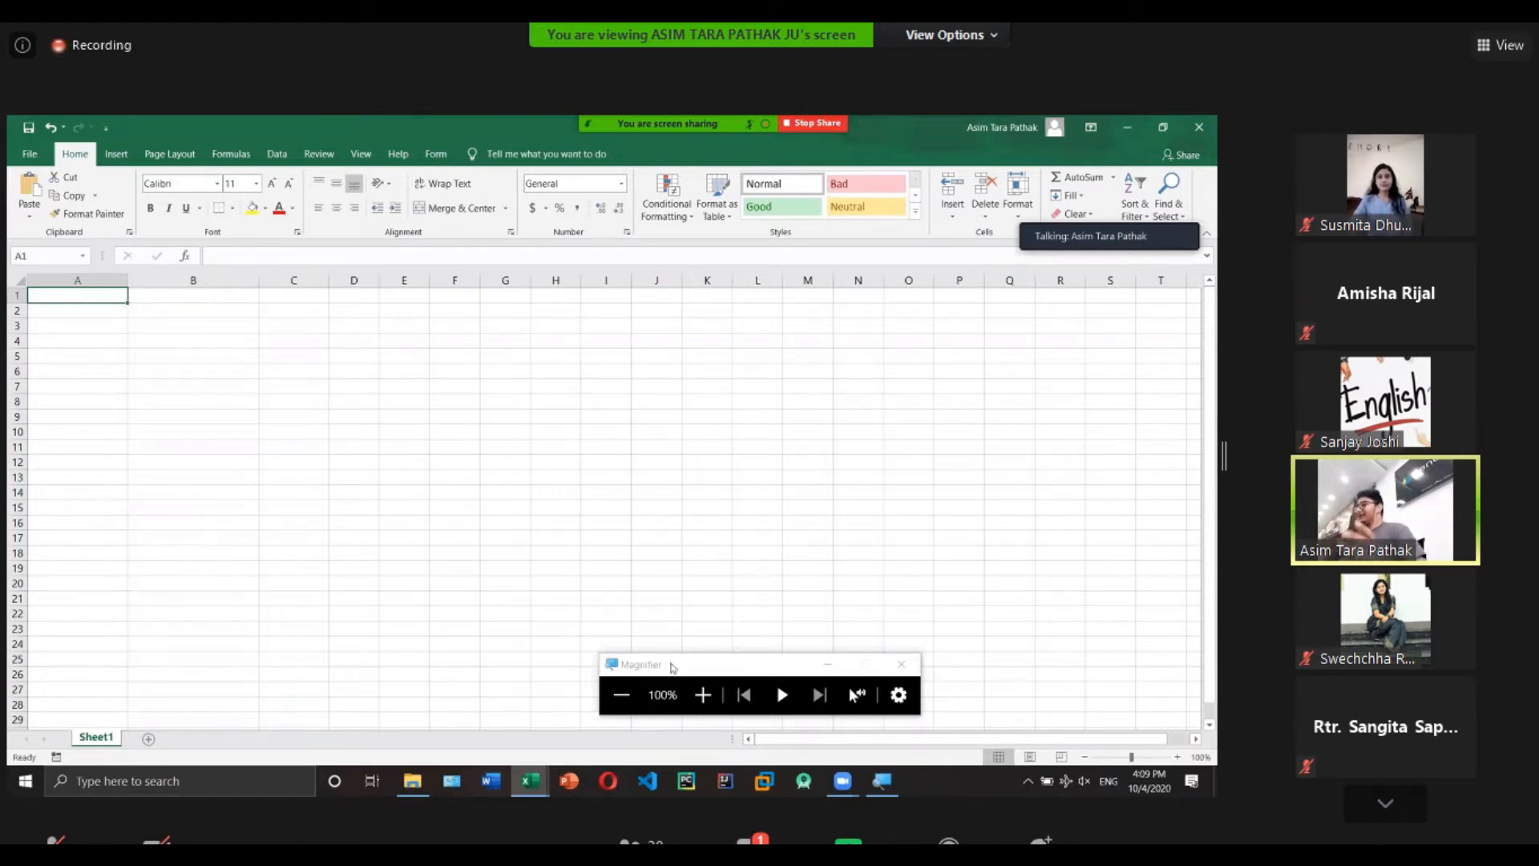
pyautogui.click(668, 666)
pyautogui.moveTo(668, 667); pyautogui.dragTo(623, 626)
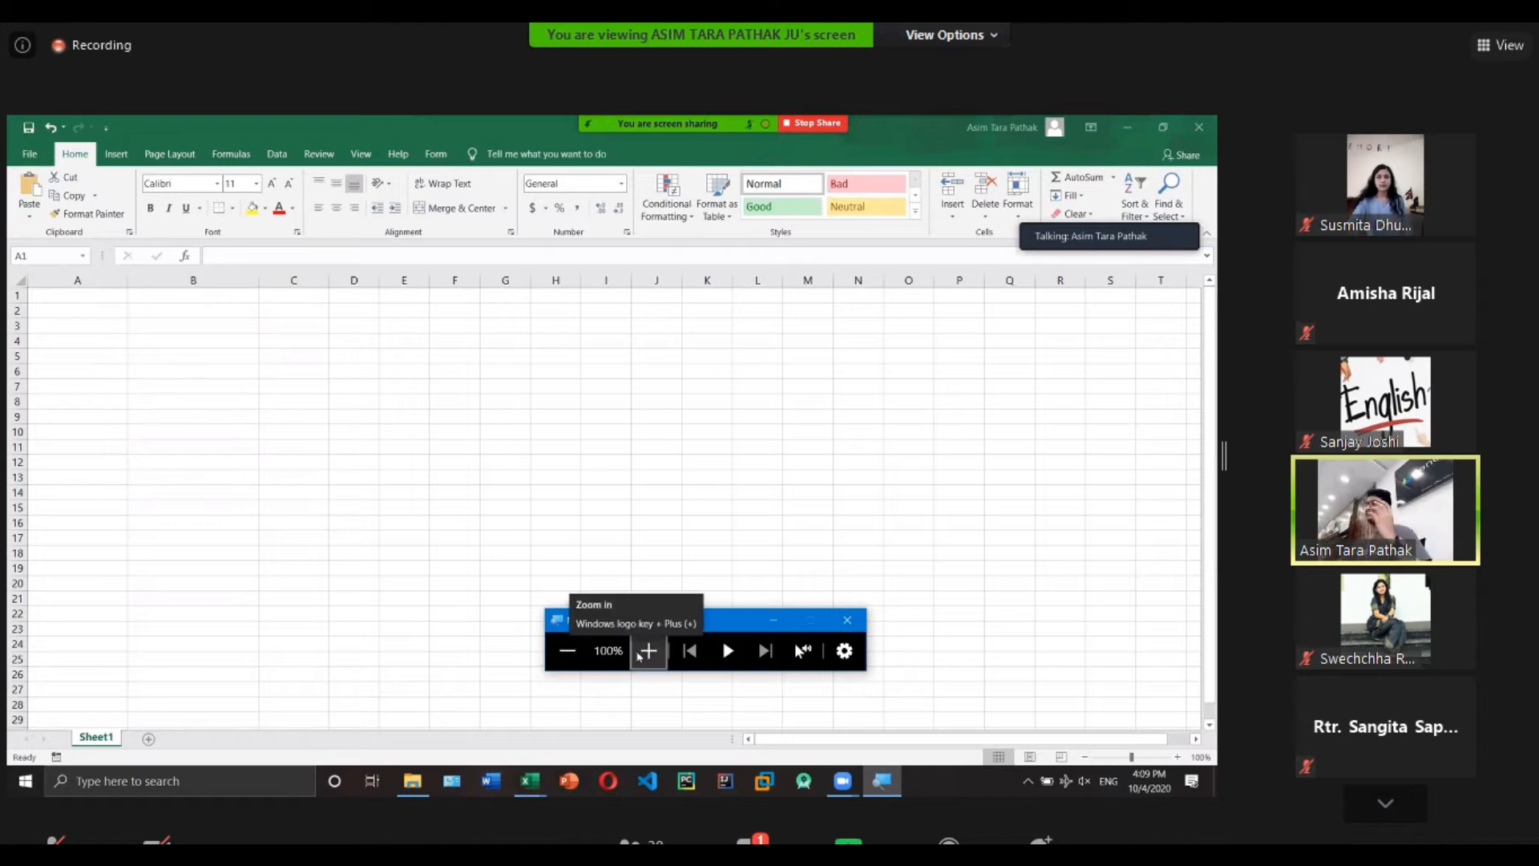
pyautogui.click(104, 298)
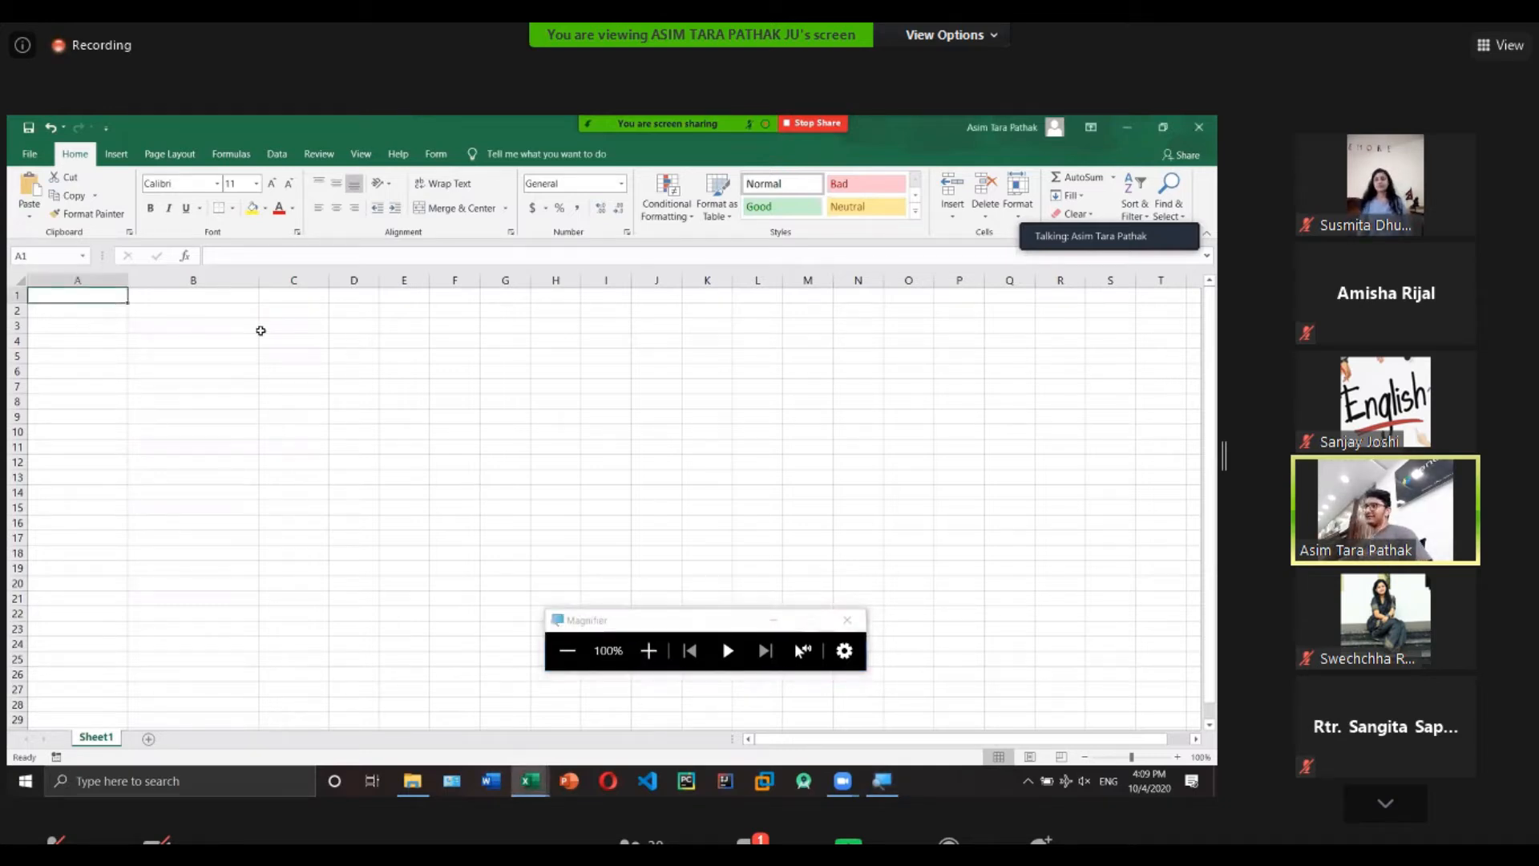
pyautogui.click(199, 323)
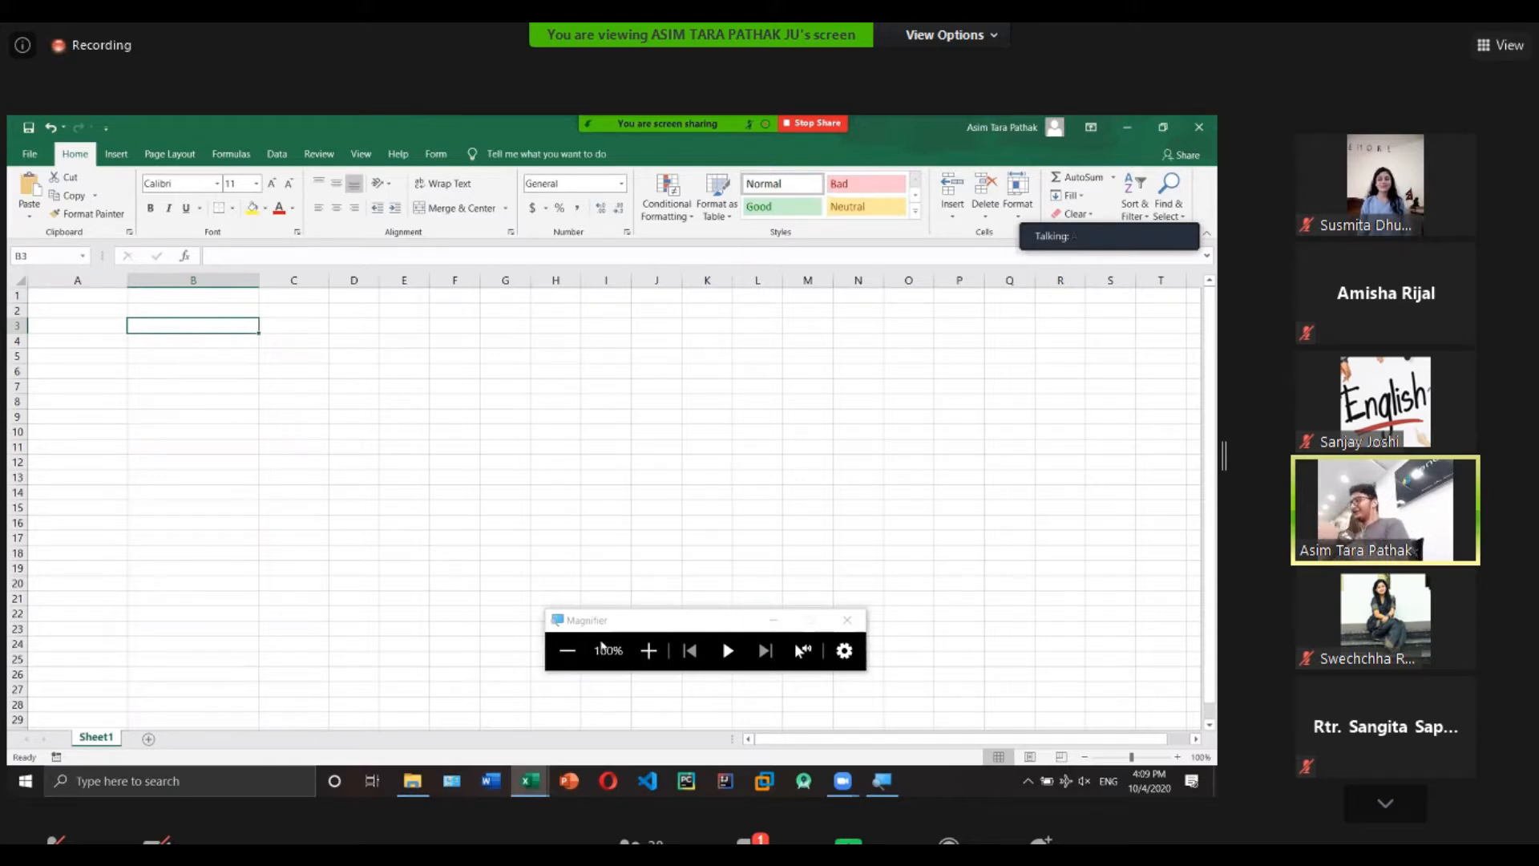
pyautogui.click(99, 326)
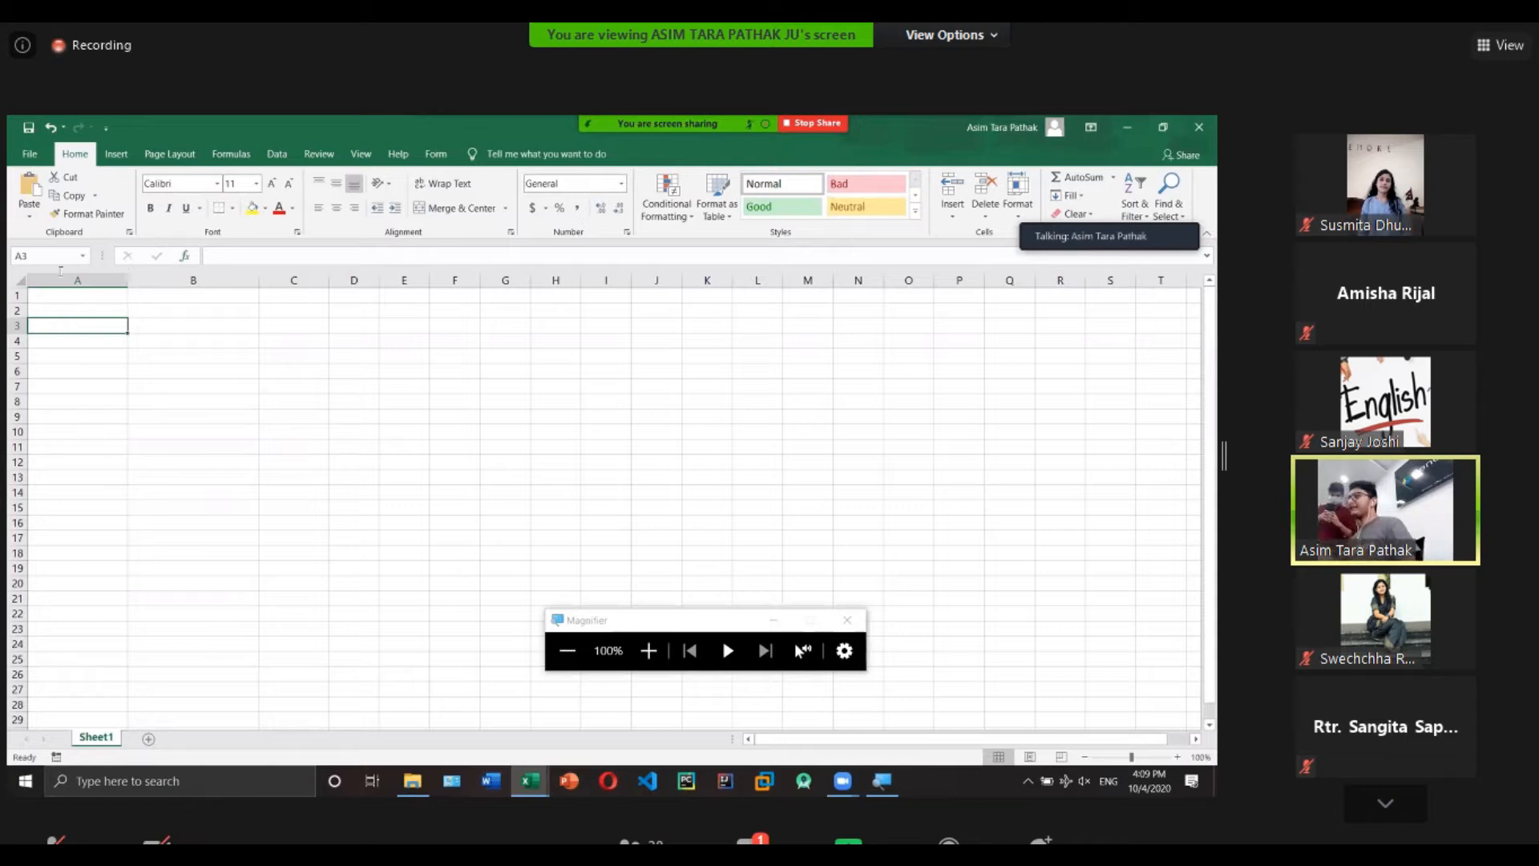
pyautogui.moveTo(44, 297); pyautogui.dragTo(714, 340)
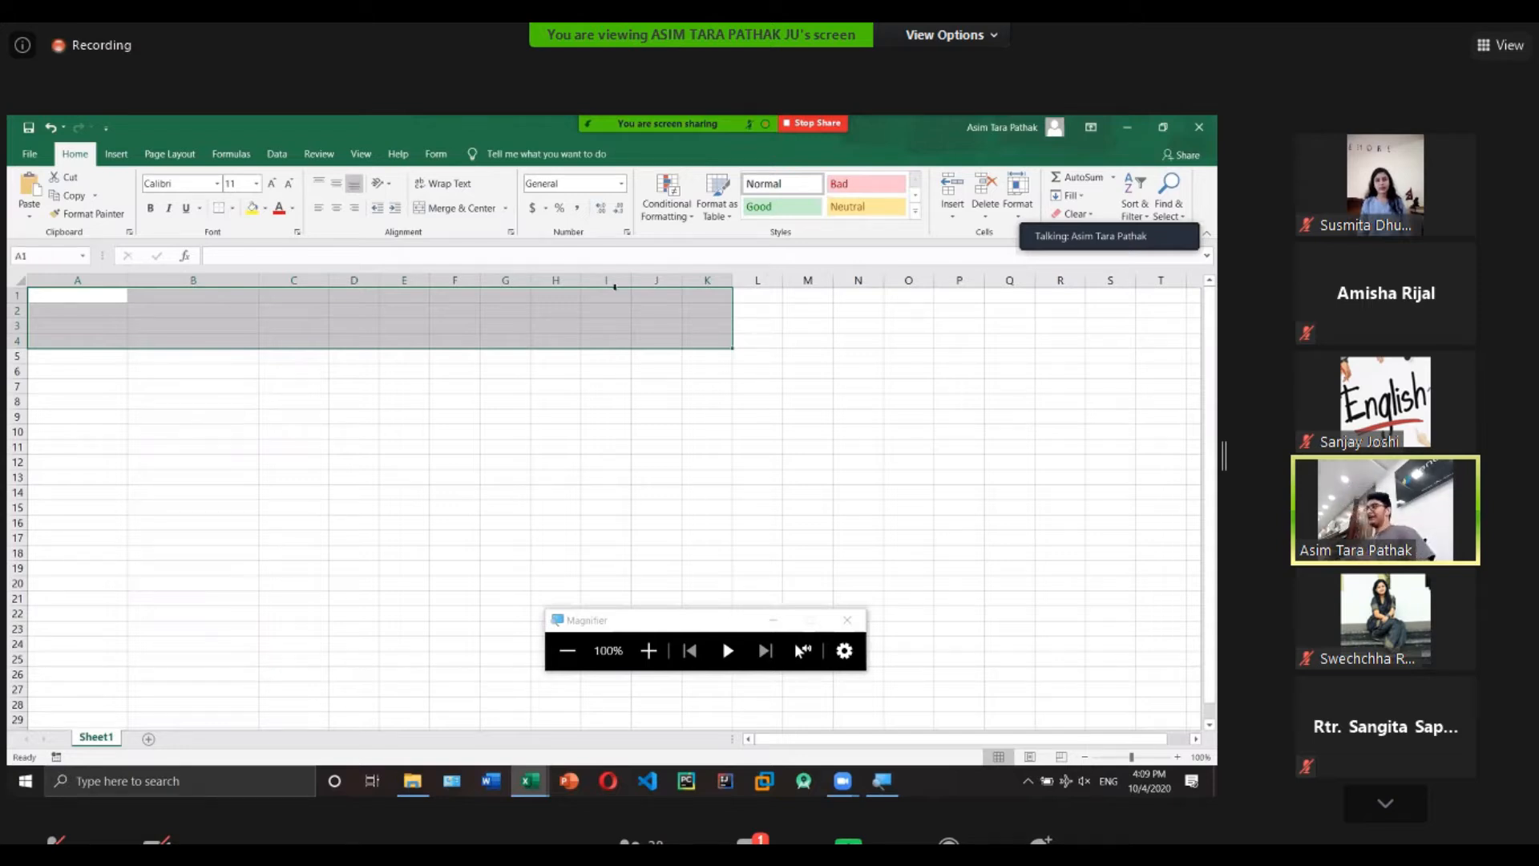
# Merge and centre A1:K4, then enter the presenter's full name there at 36-point size.
pyautogui.click(491, 217)
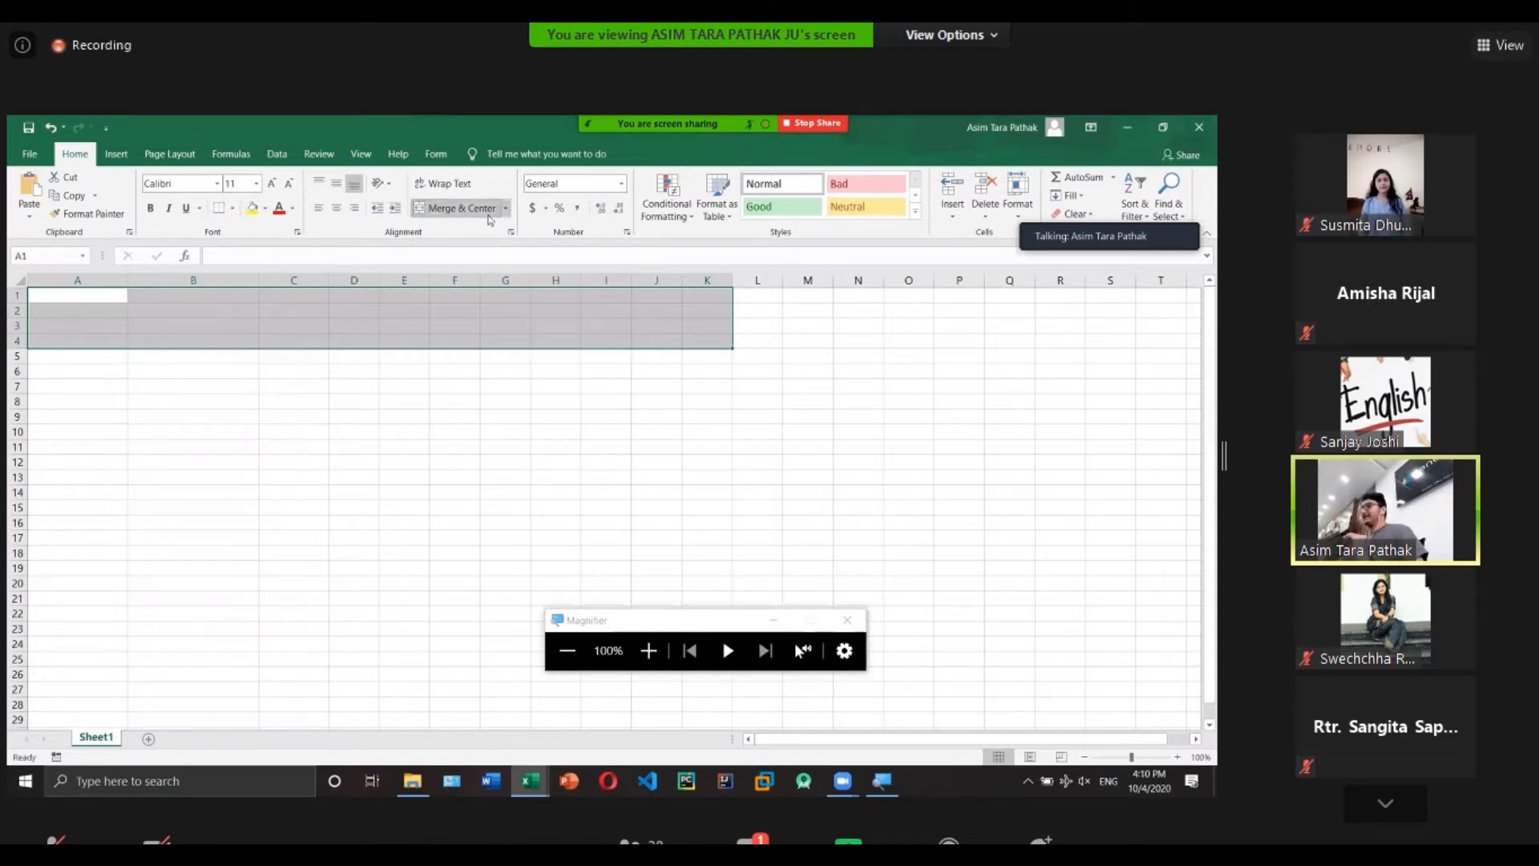
pyautogui.doubleClick(391, 342)
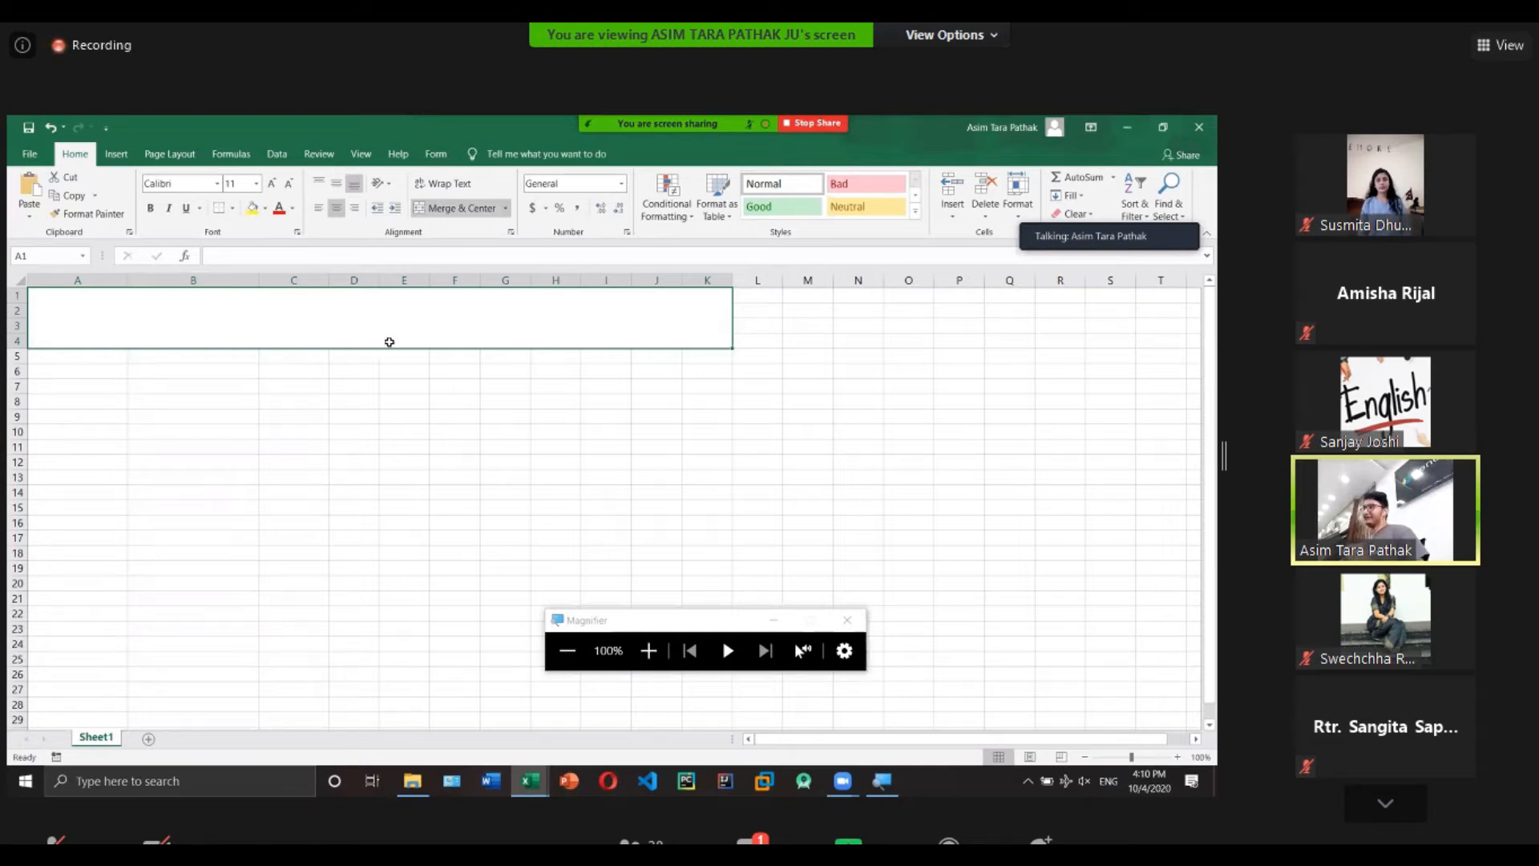
pyautogui.write('As')
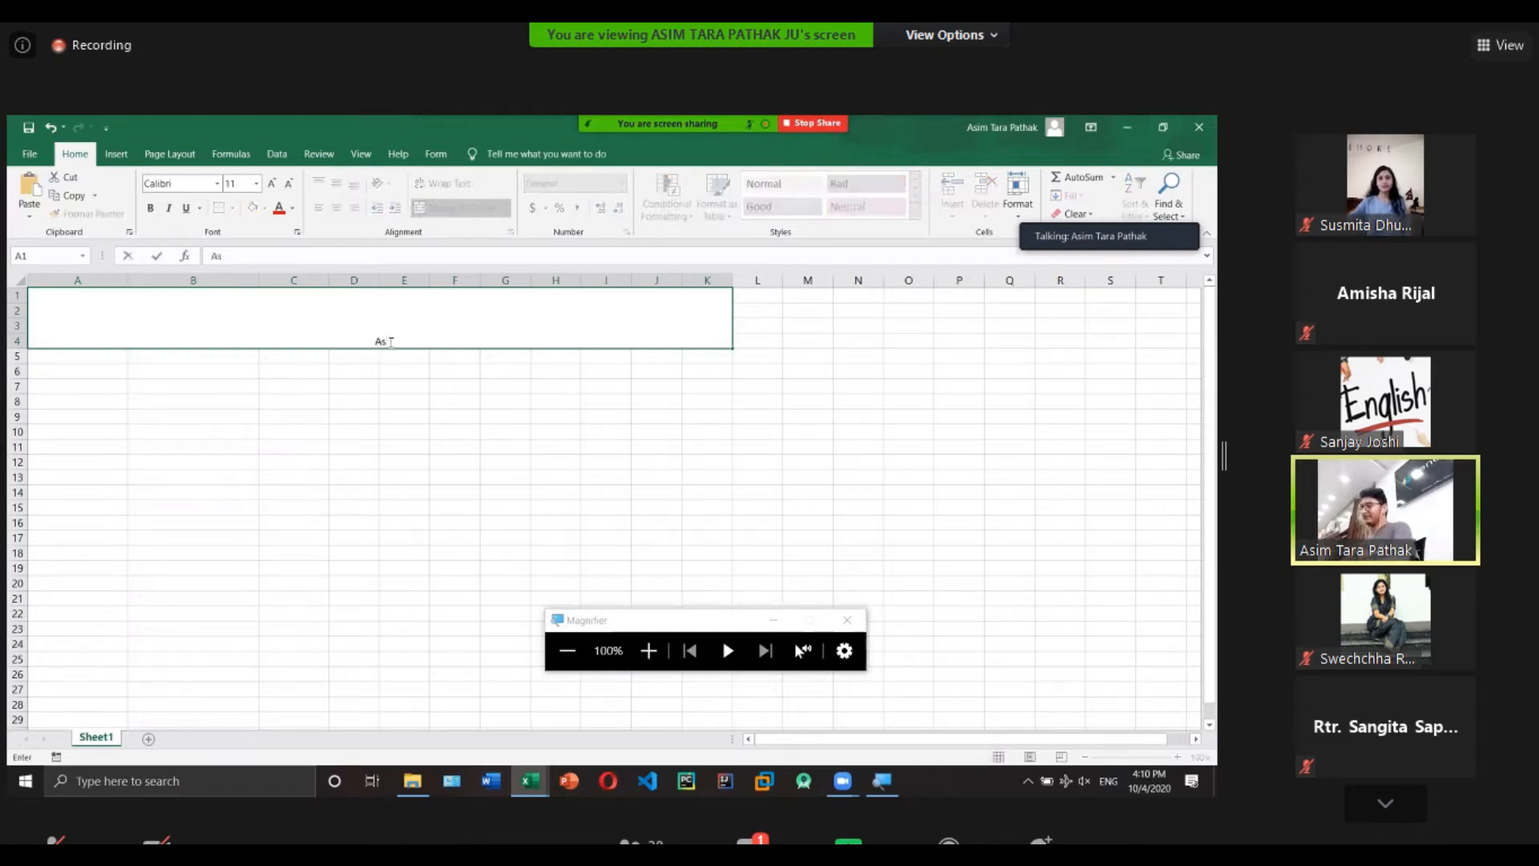
pyautogui.write('im Tara Pathak')
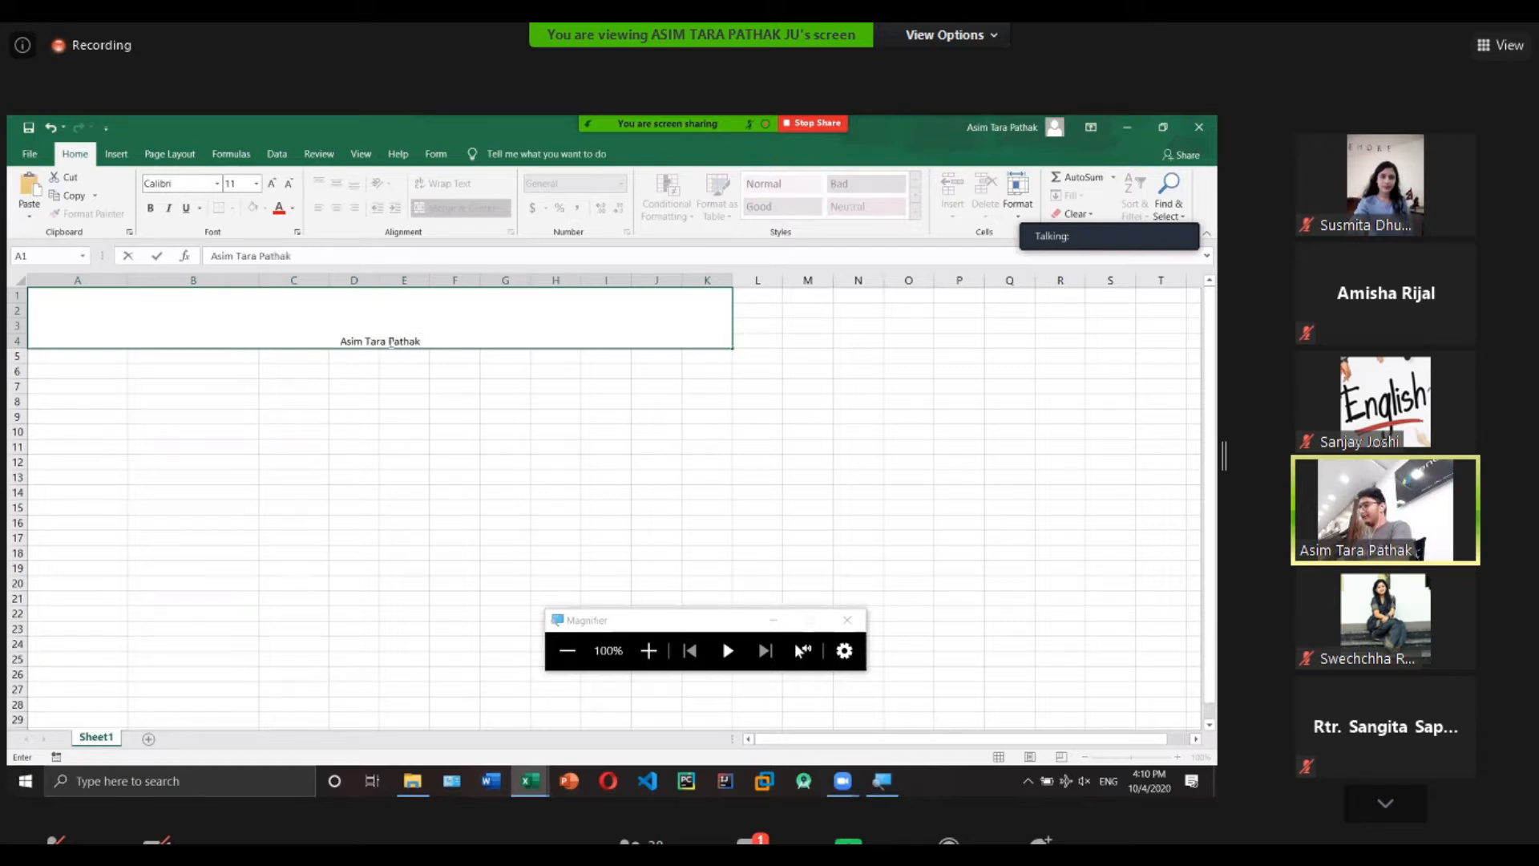
pyautogui.moveTo(339, 341); pyautogui.dragTo(467, 343)
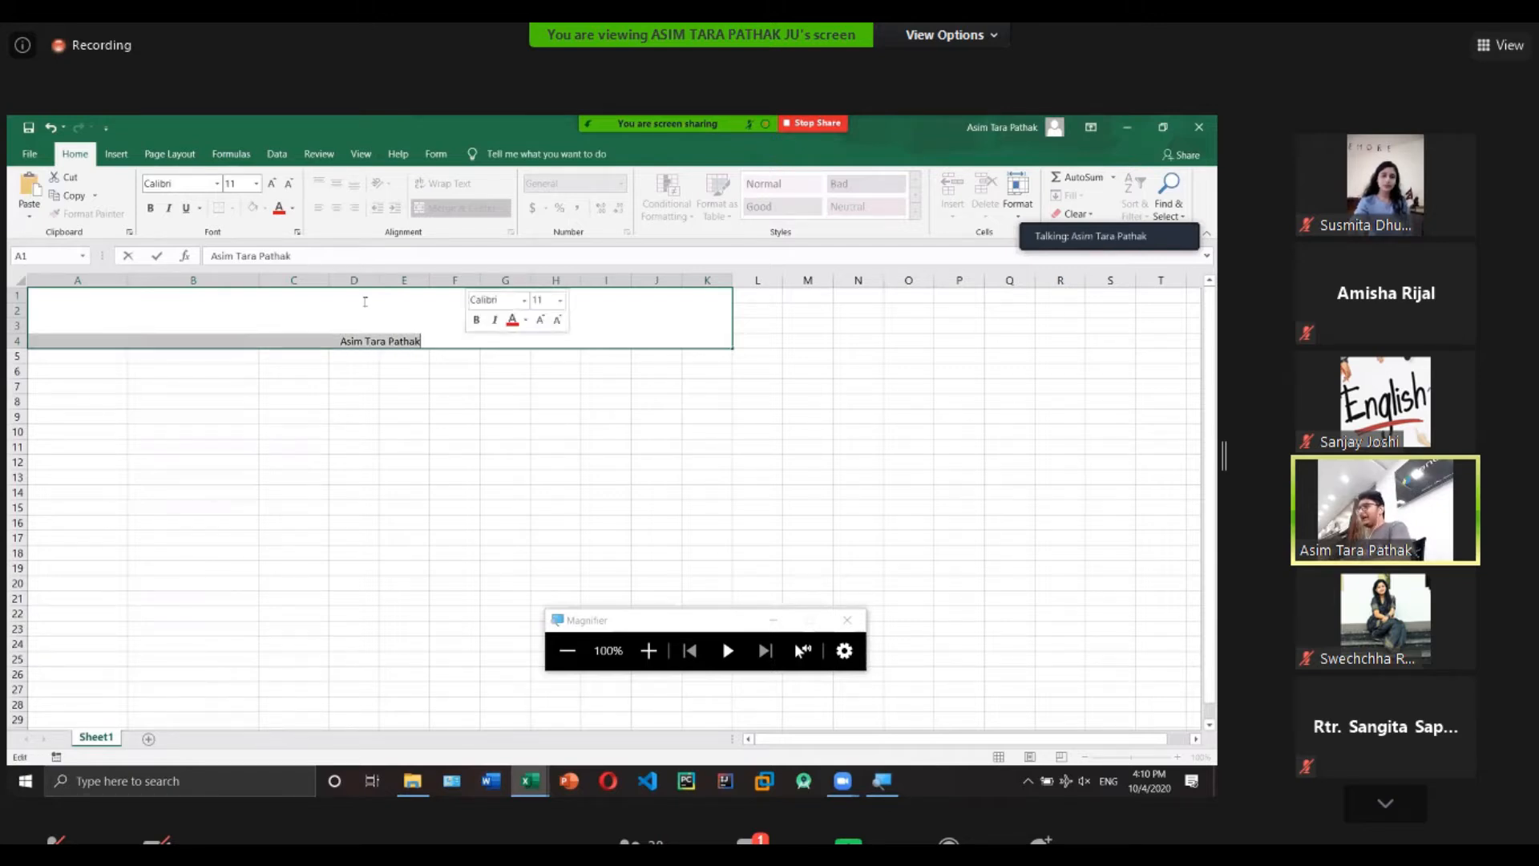
pyautogui.click(254, 183)
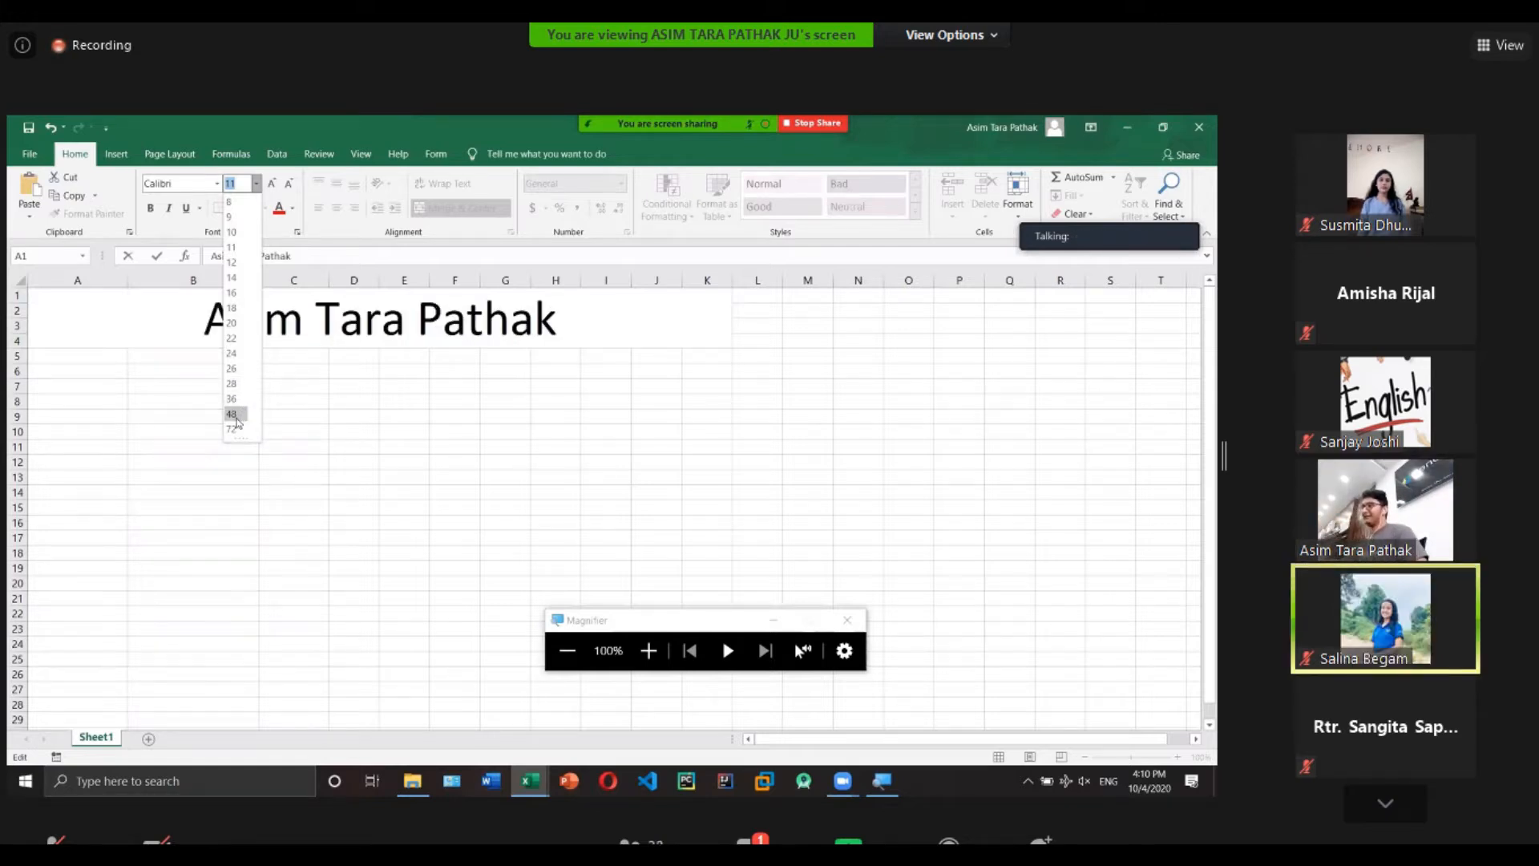
pyautogui.click(232, 399)
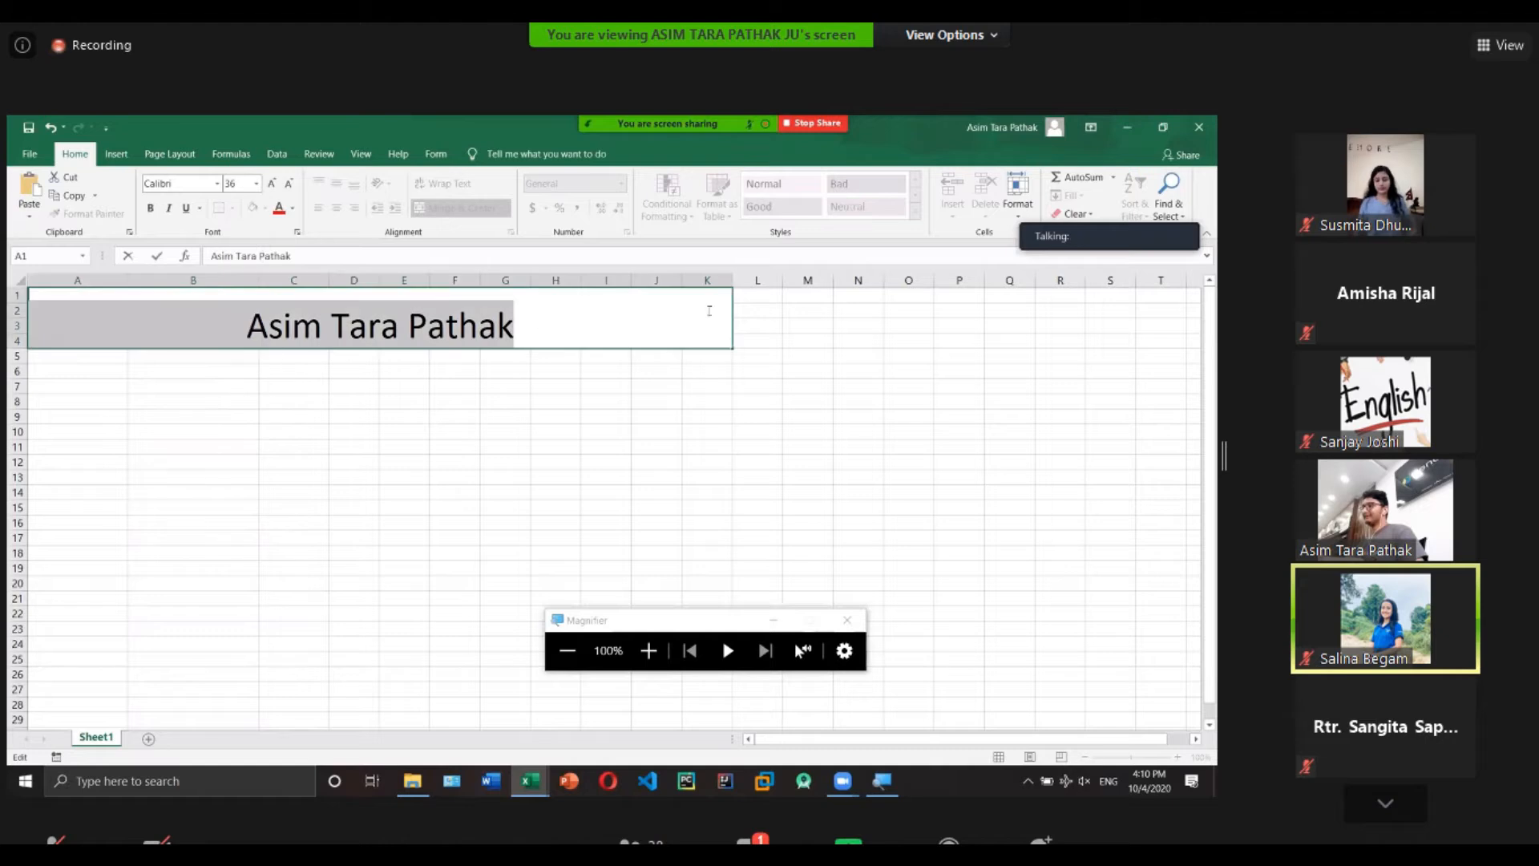
pyautogui.click(556, 416)
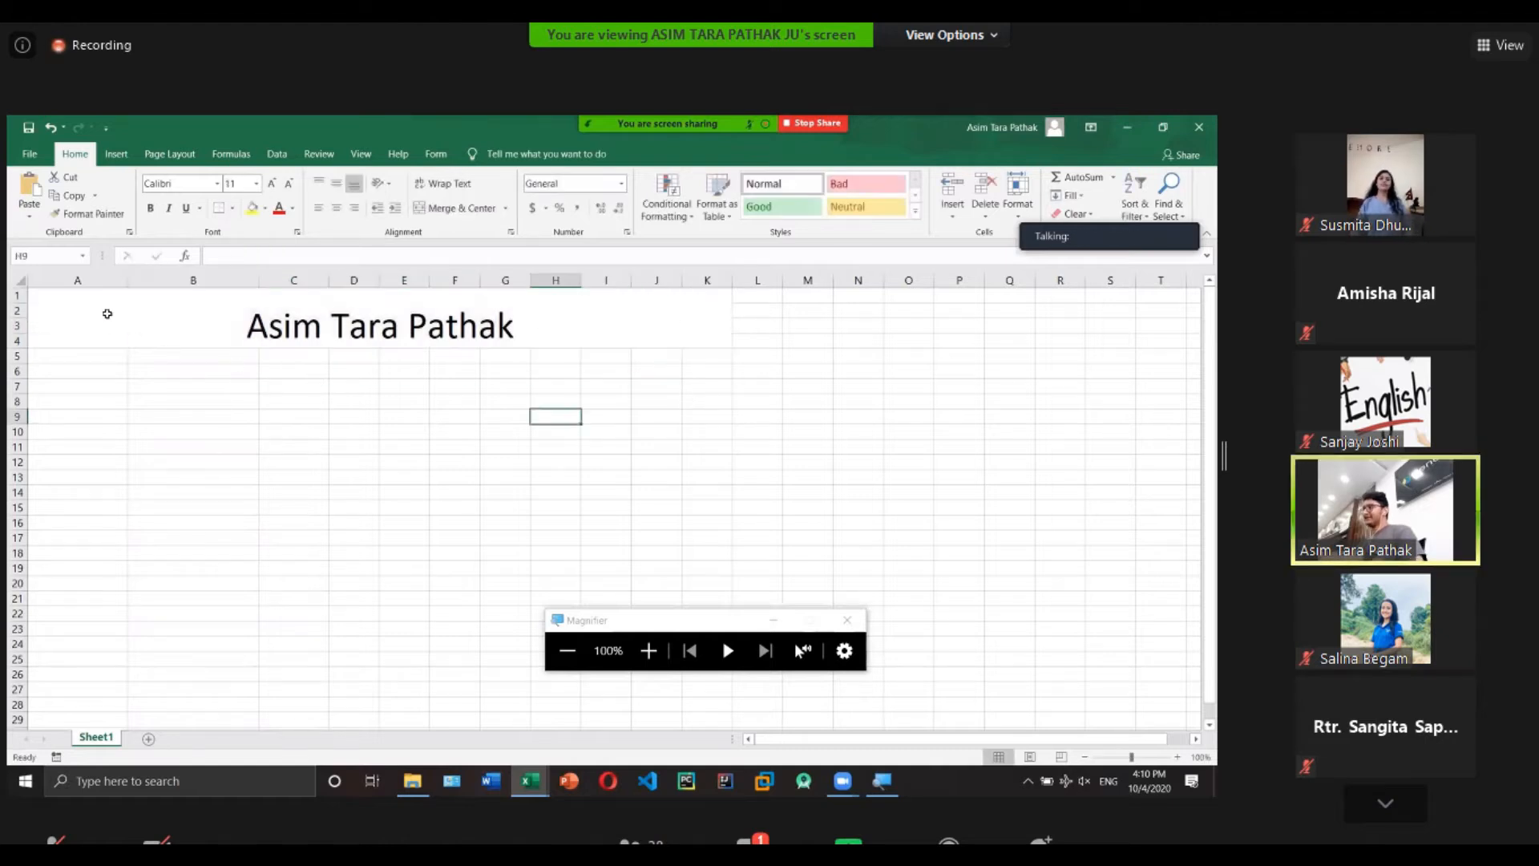
pyautogui.click(149, 308)
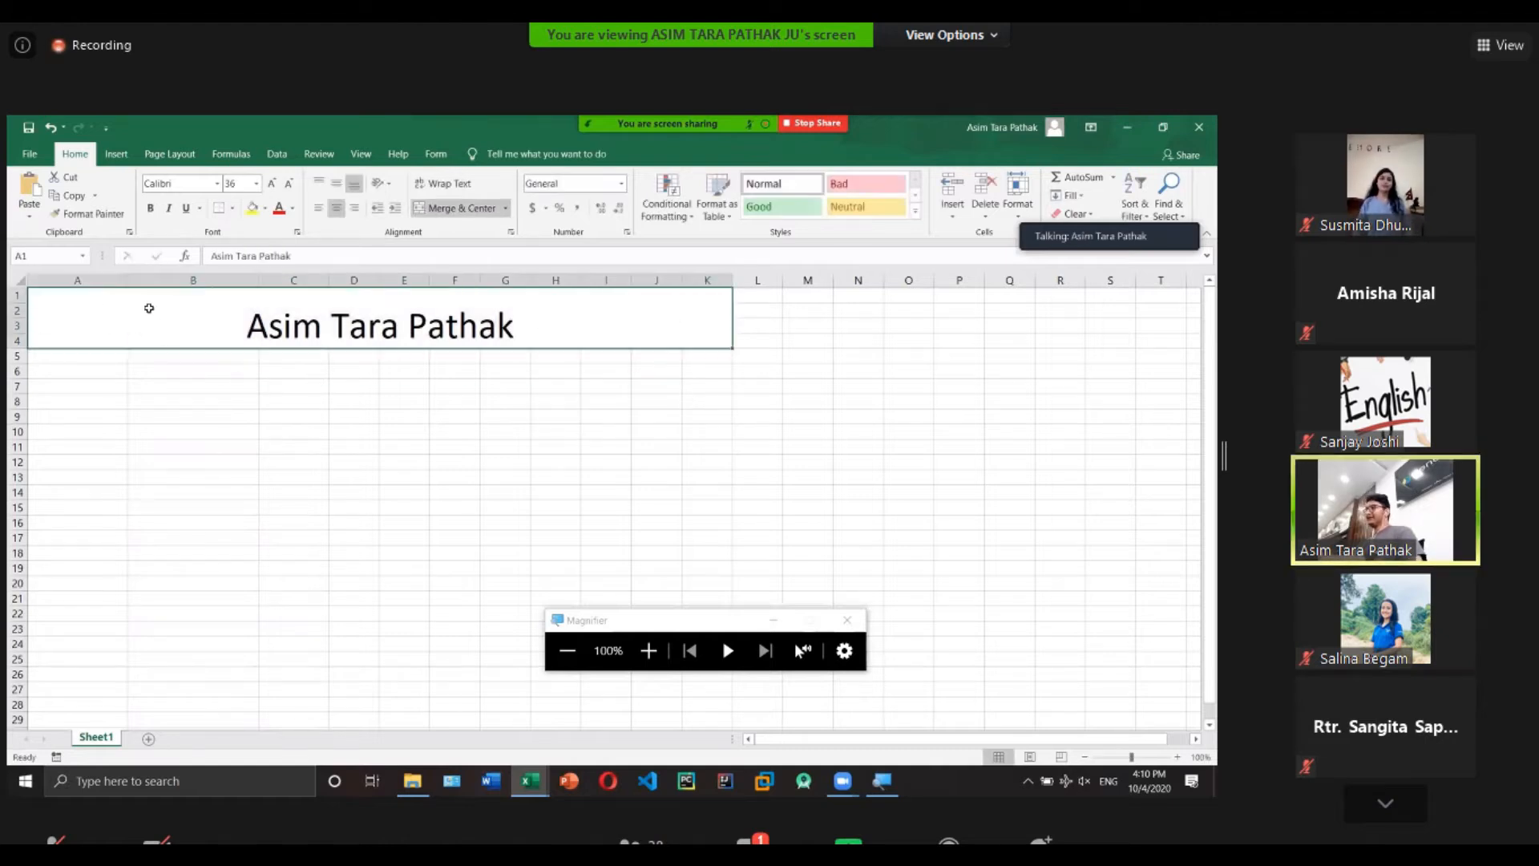
pyautogui.click(507, 210)
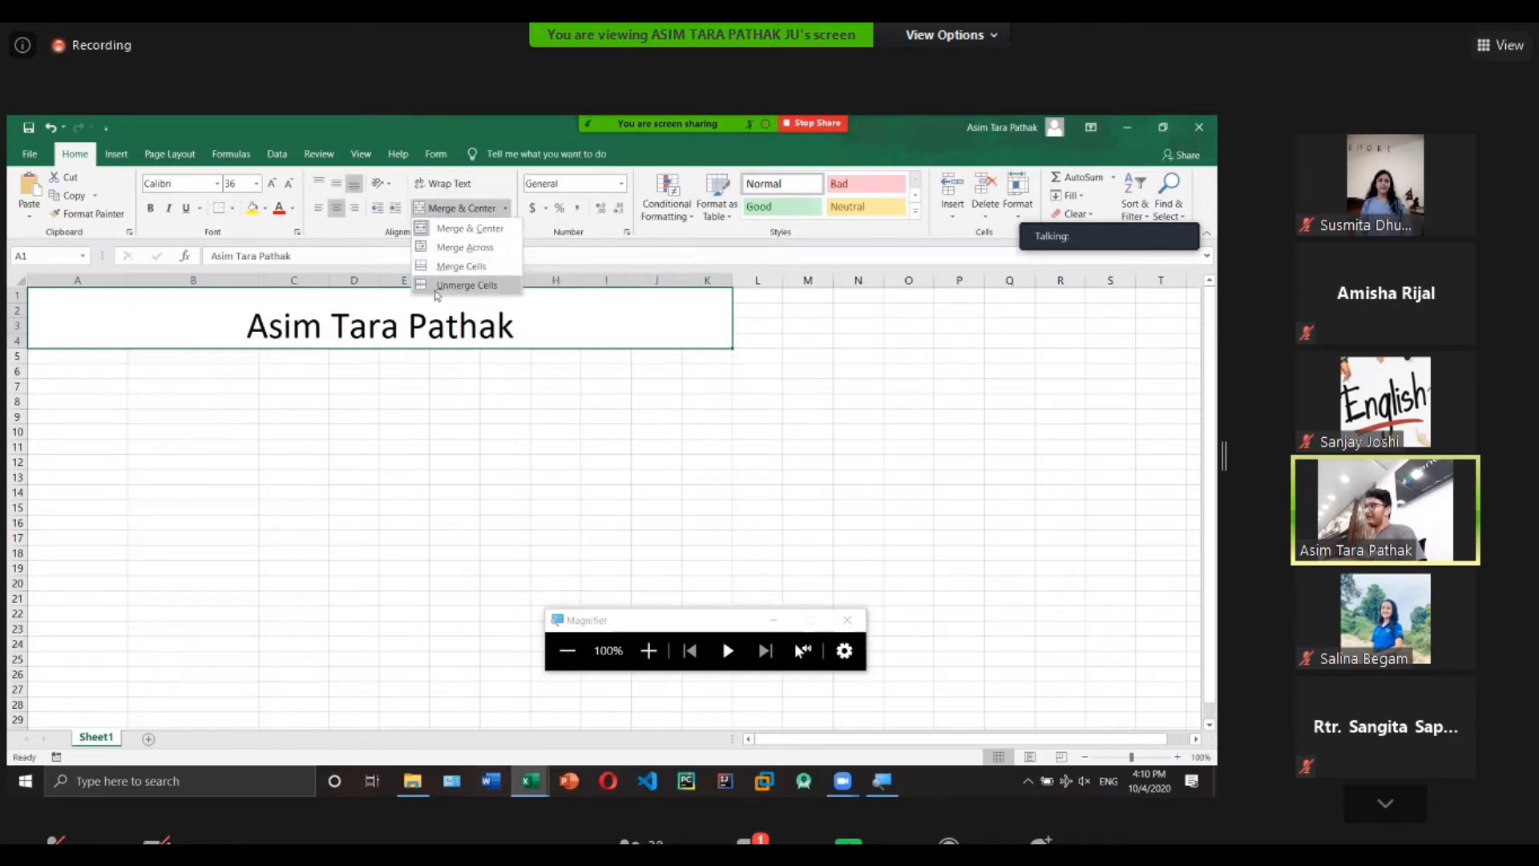
pyautogui.click(436, 287)
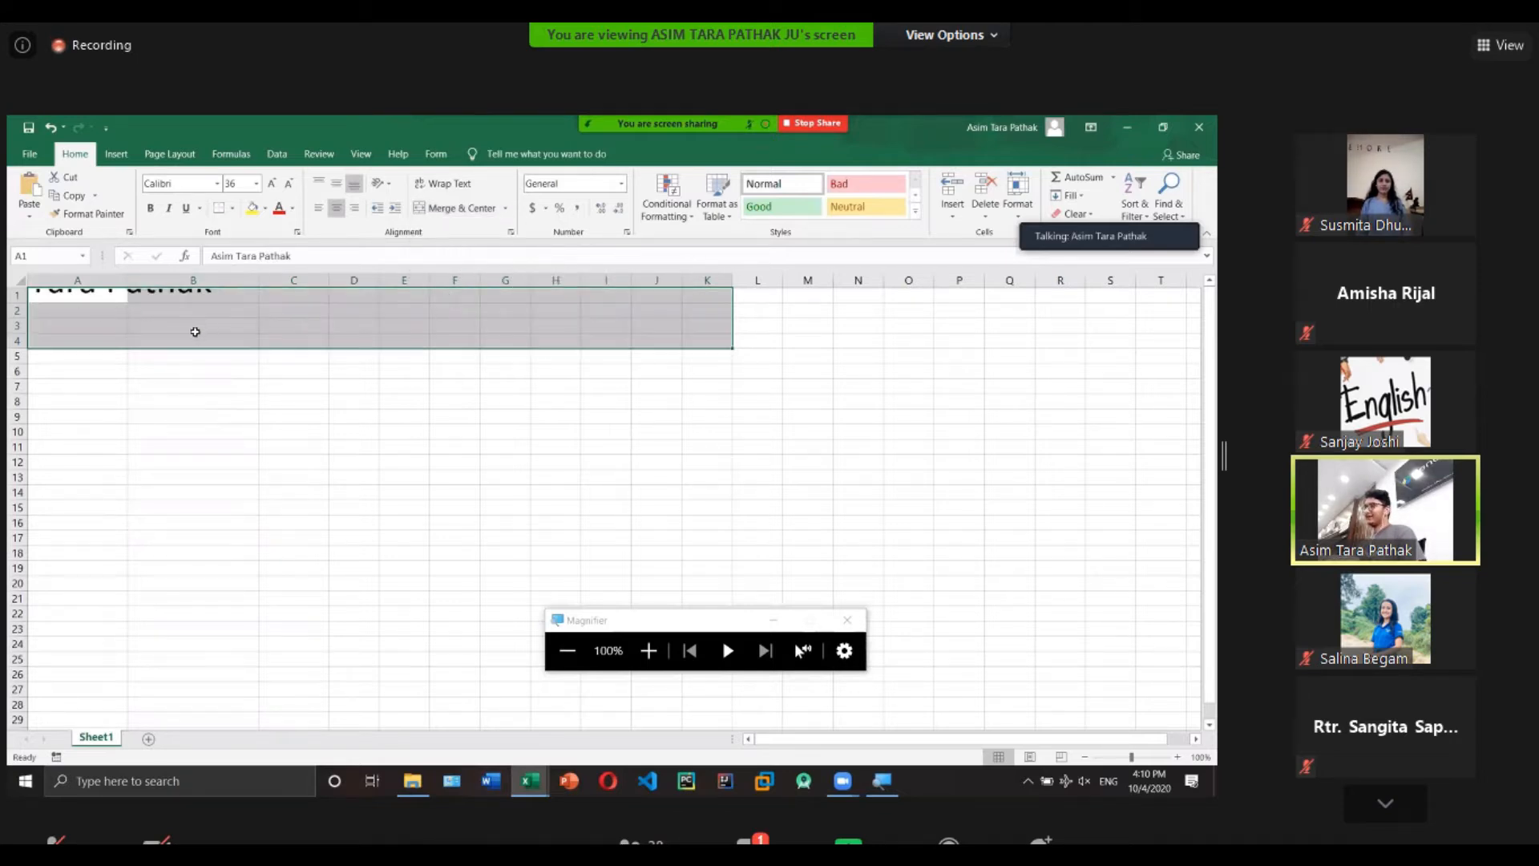
pyautogui.hotkey('ctrl', 'z')
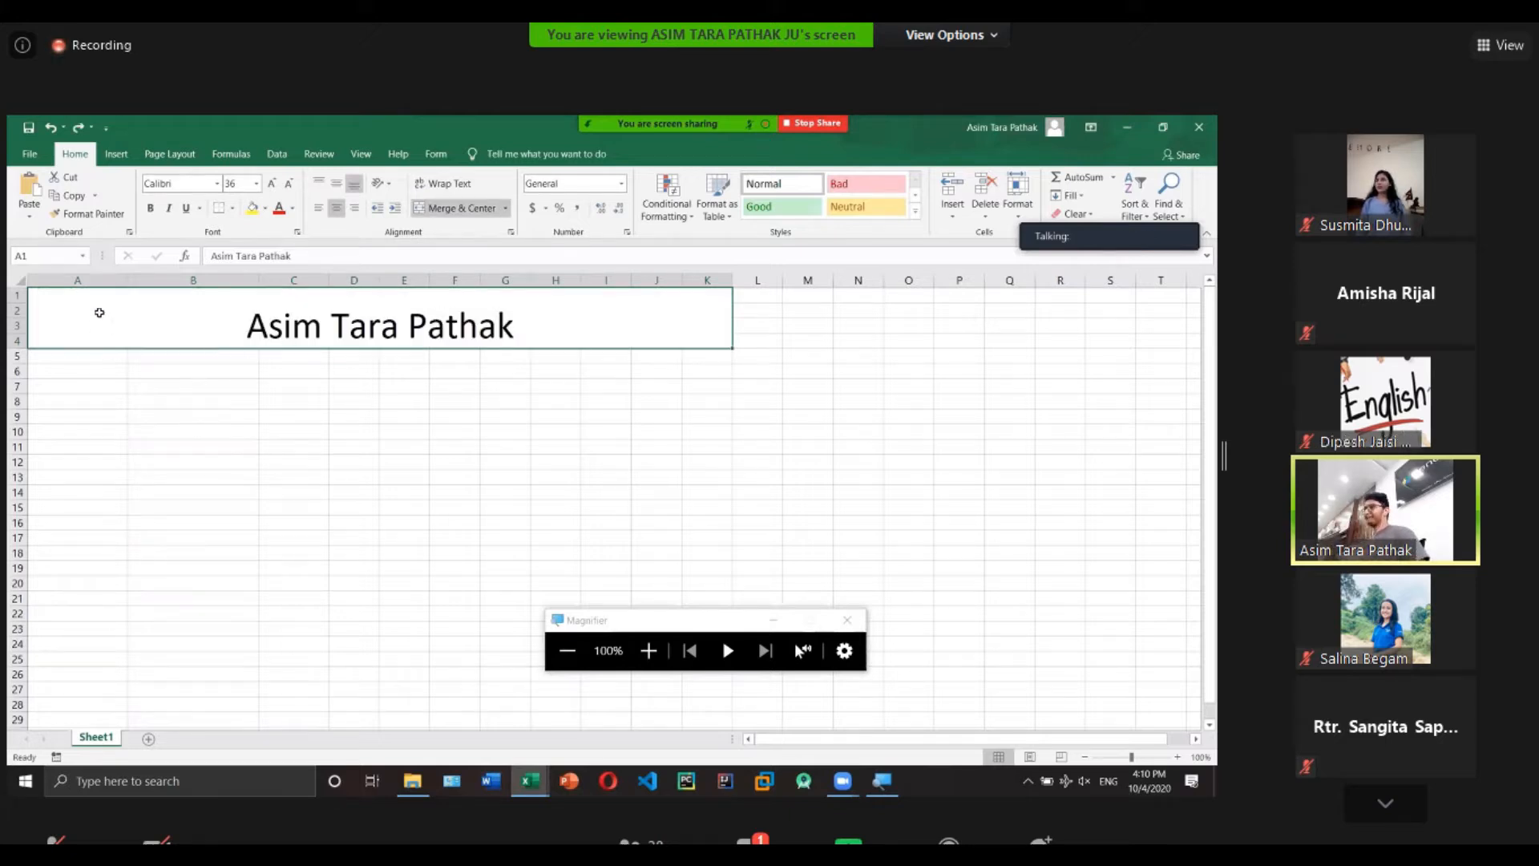
pyautogui.click(115, 353)
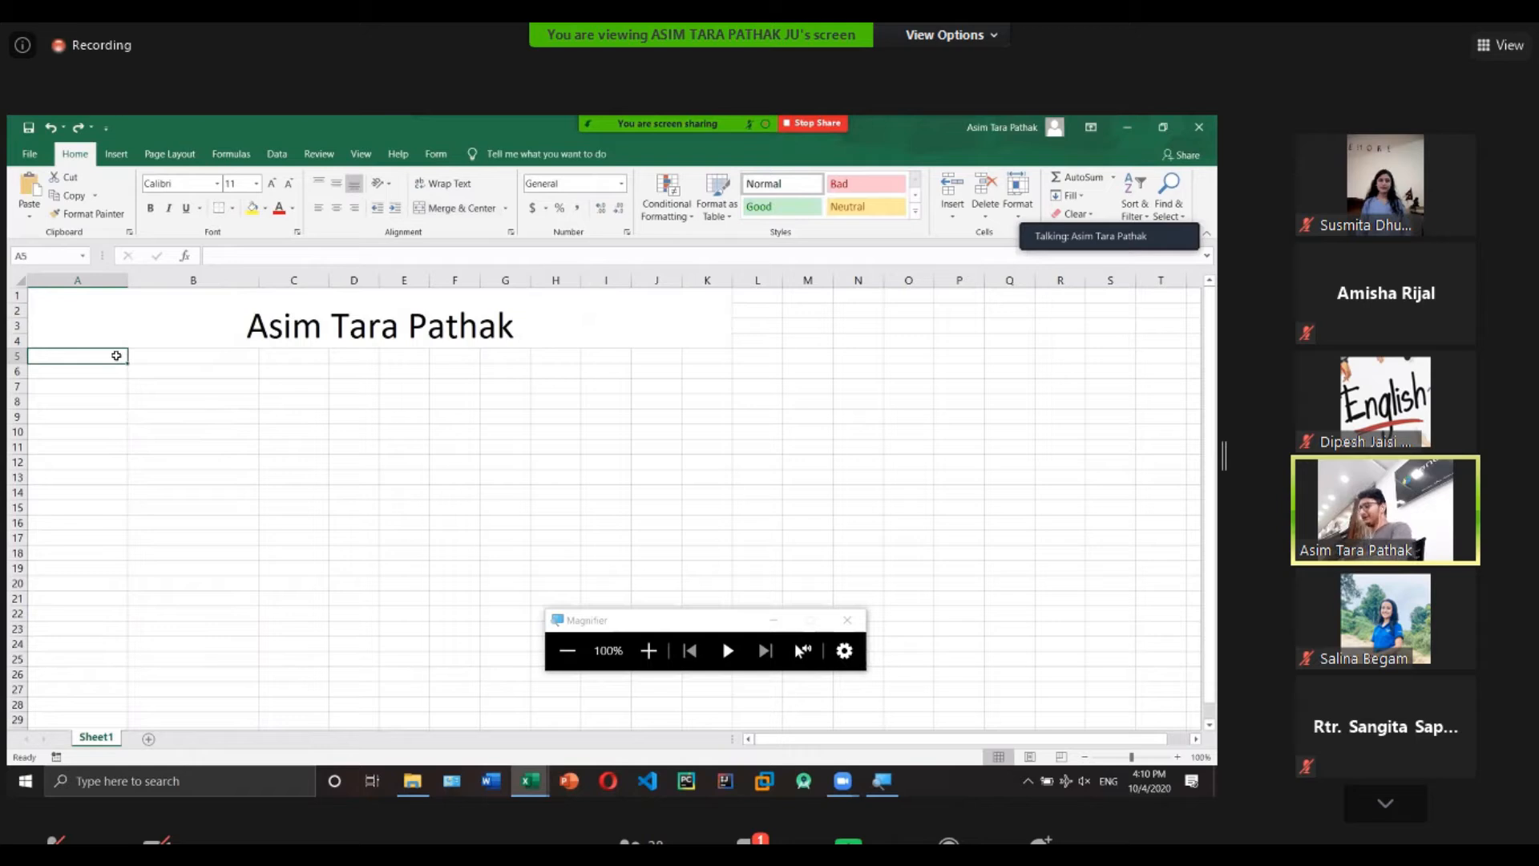
# Enter the headings Name in A5 and Mark in B5.
pyautogui.write('Name')
pyautogui.press('Tab')
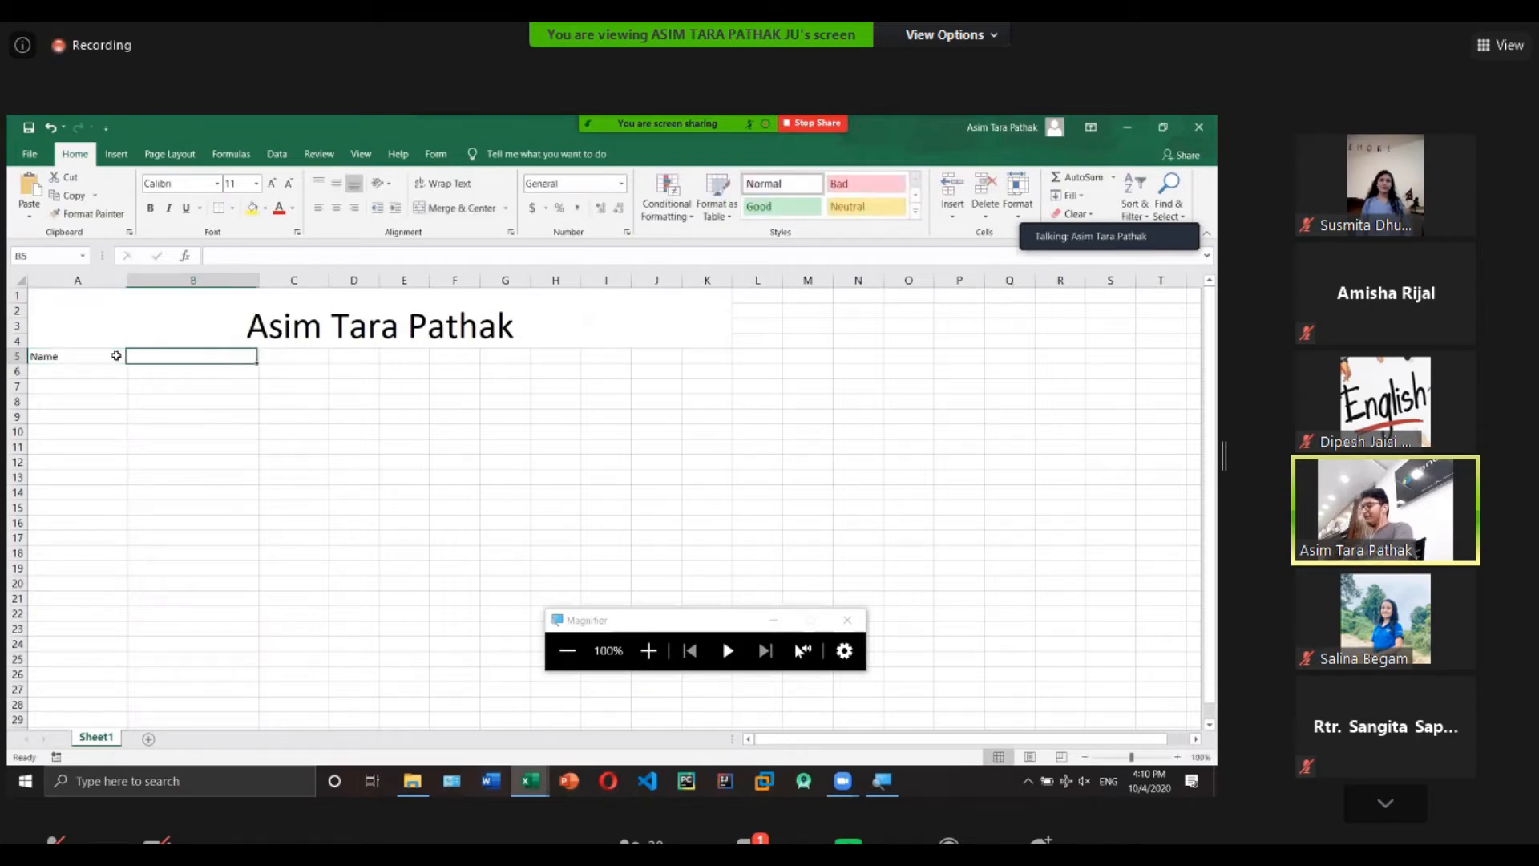
pyautogui.write('Age')
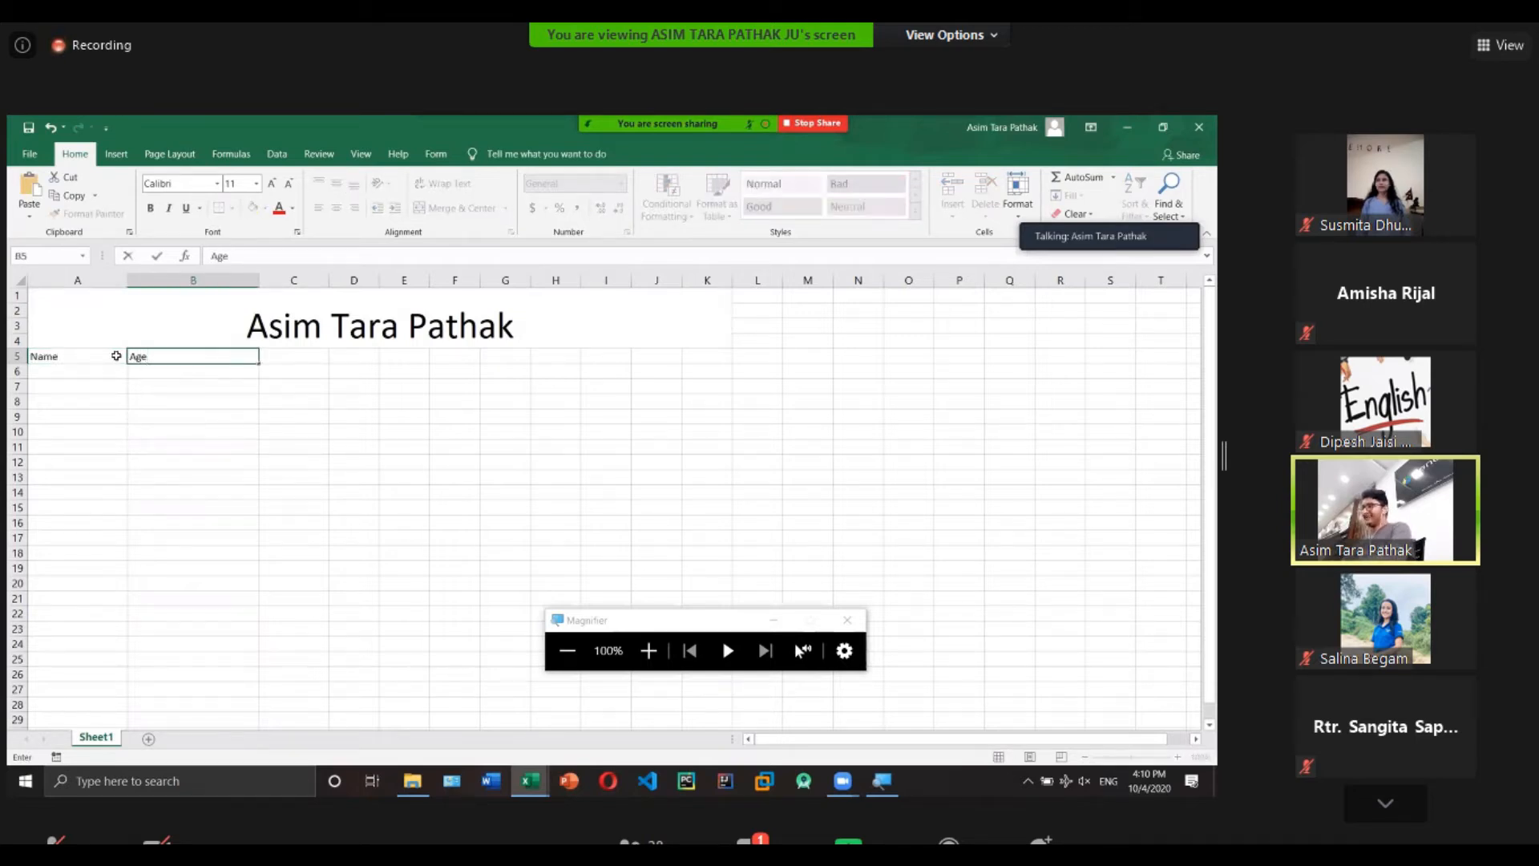
pyautogui.press('BackSpace')
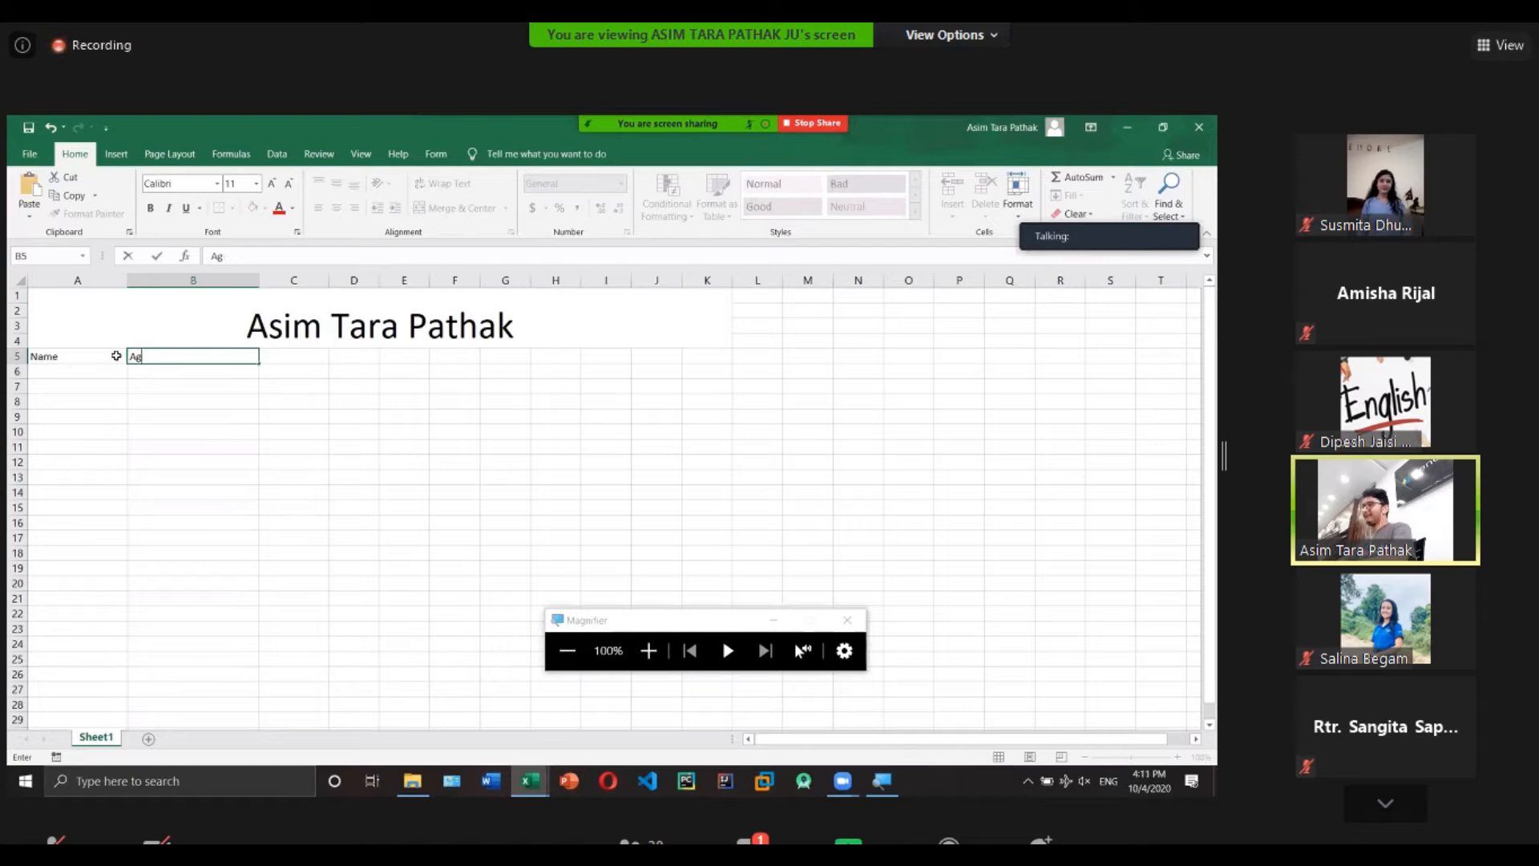
pyautogui.write('Mark')
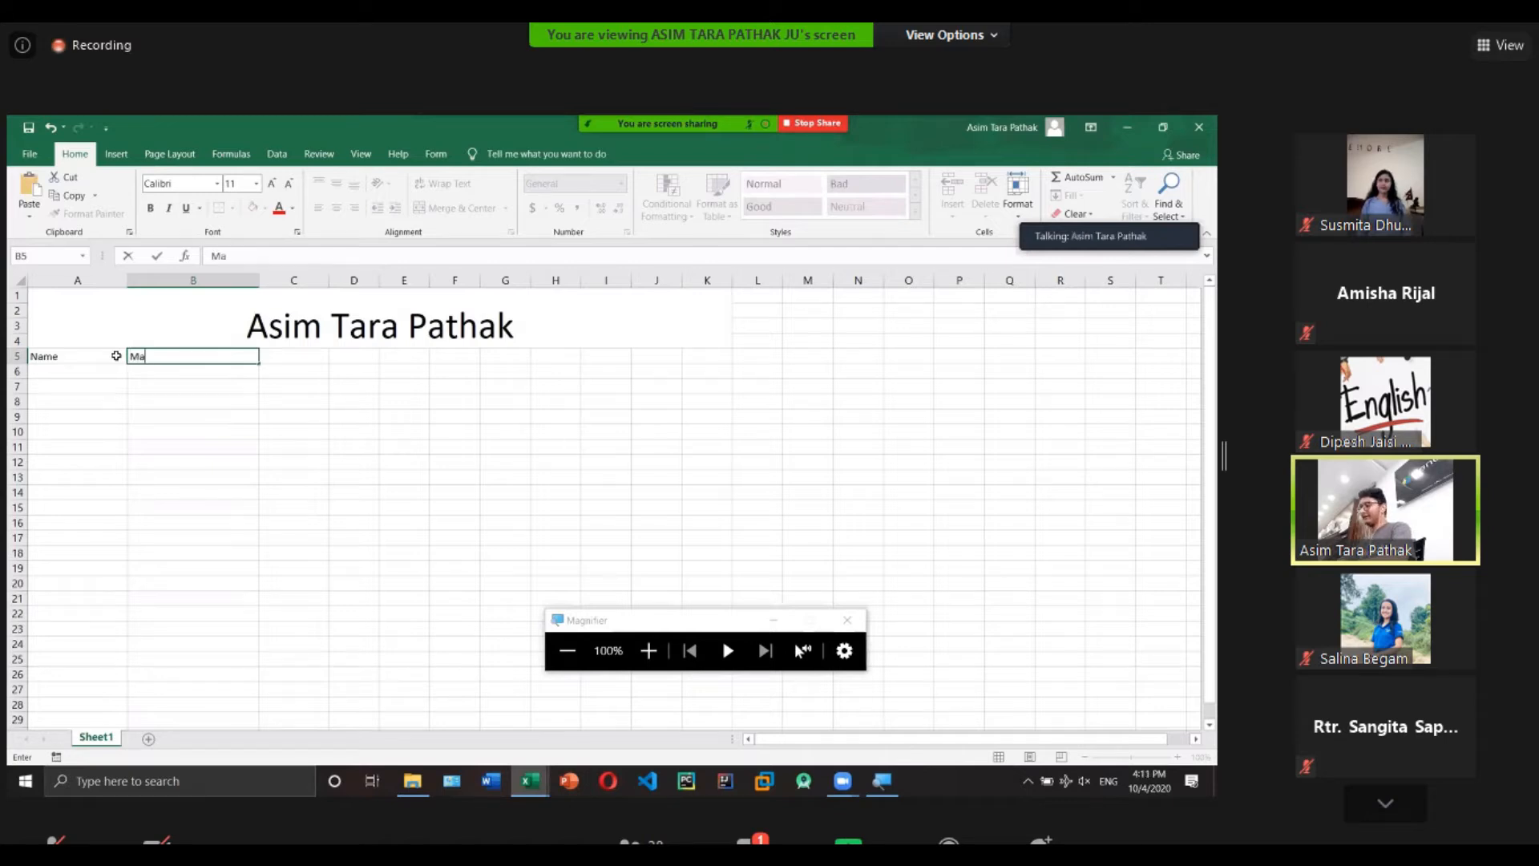
pyautogui.click(154, 368)
# Enter the marks 65, 45, 88, 66 and 44 down B6:B10.
pyautogui.click(99, 369)
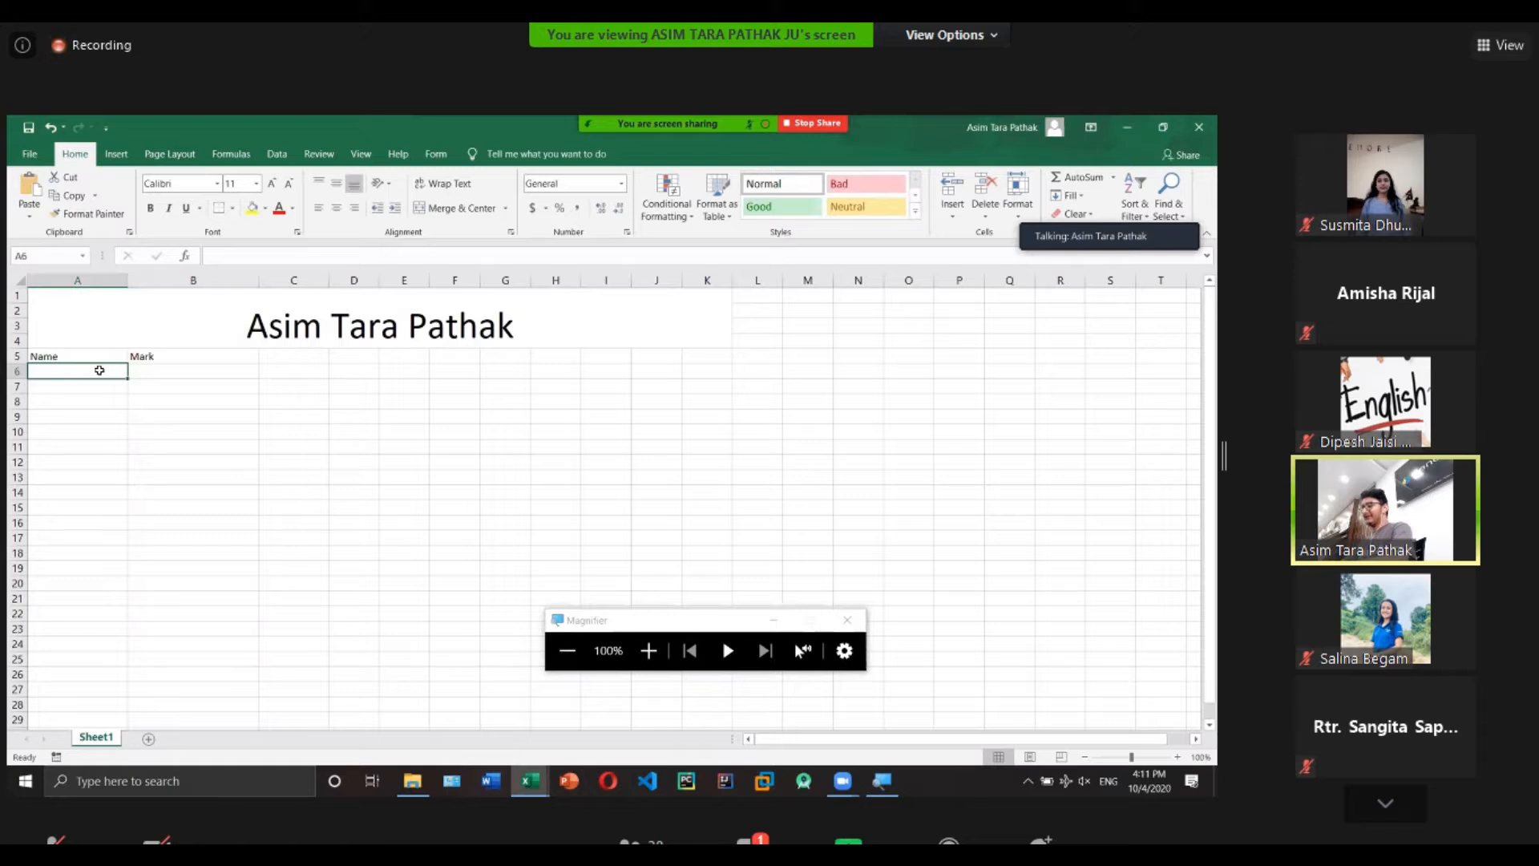
pyautogui.doubleClick(206, 372)
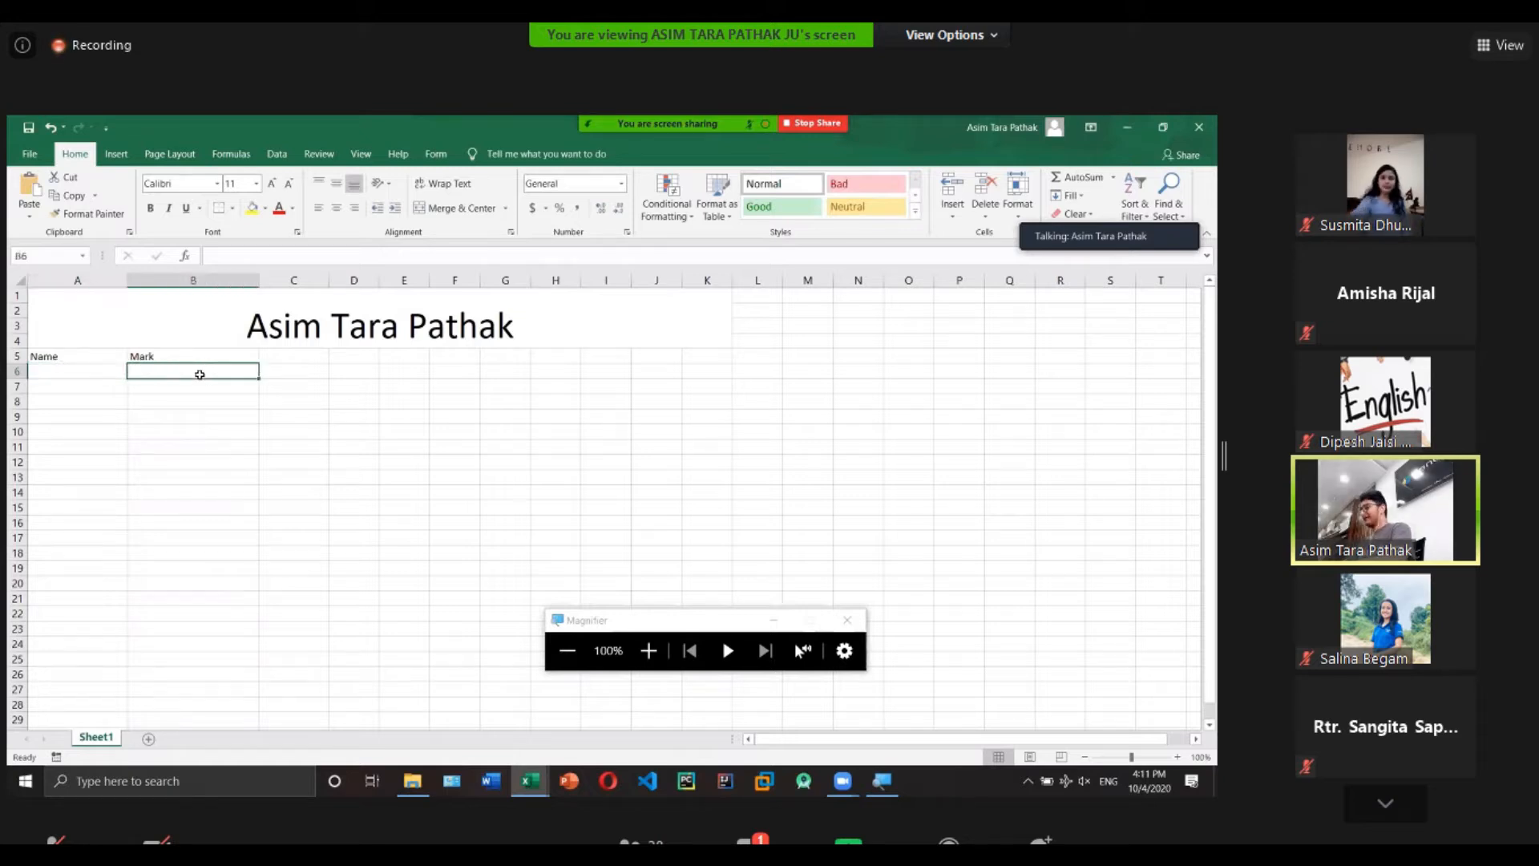
pyautogui.write('65')
pyautogui.press('Return')
pyautogui.write('45')
pyautogui.press('Return')
pyautogui.write('88')
pyautogui.press('Return')
pyautogui.write('66')
pyautogui.press('Return')
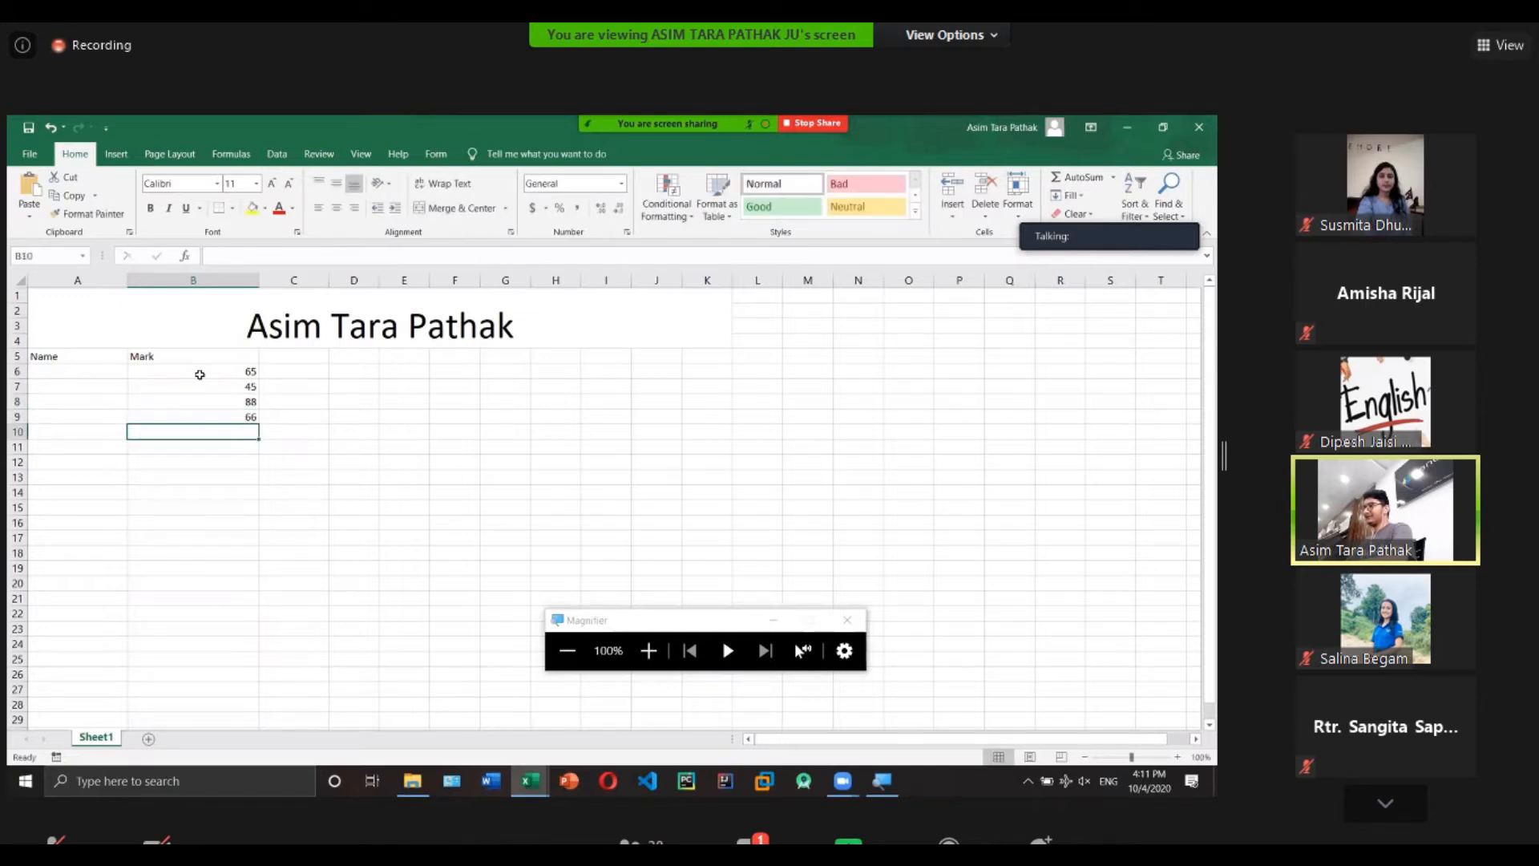
pyautogui.write('44')
pyautogui.press('Return')
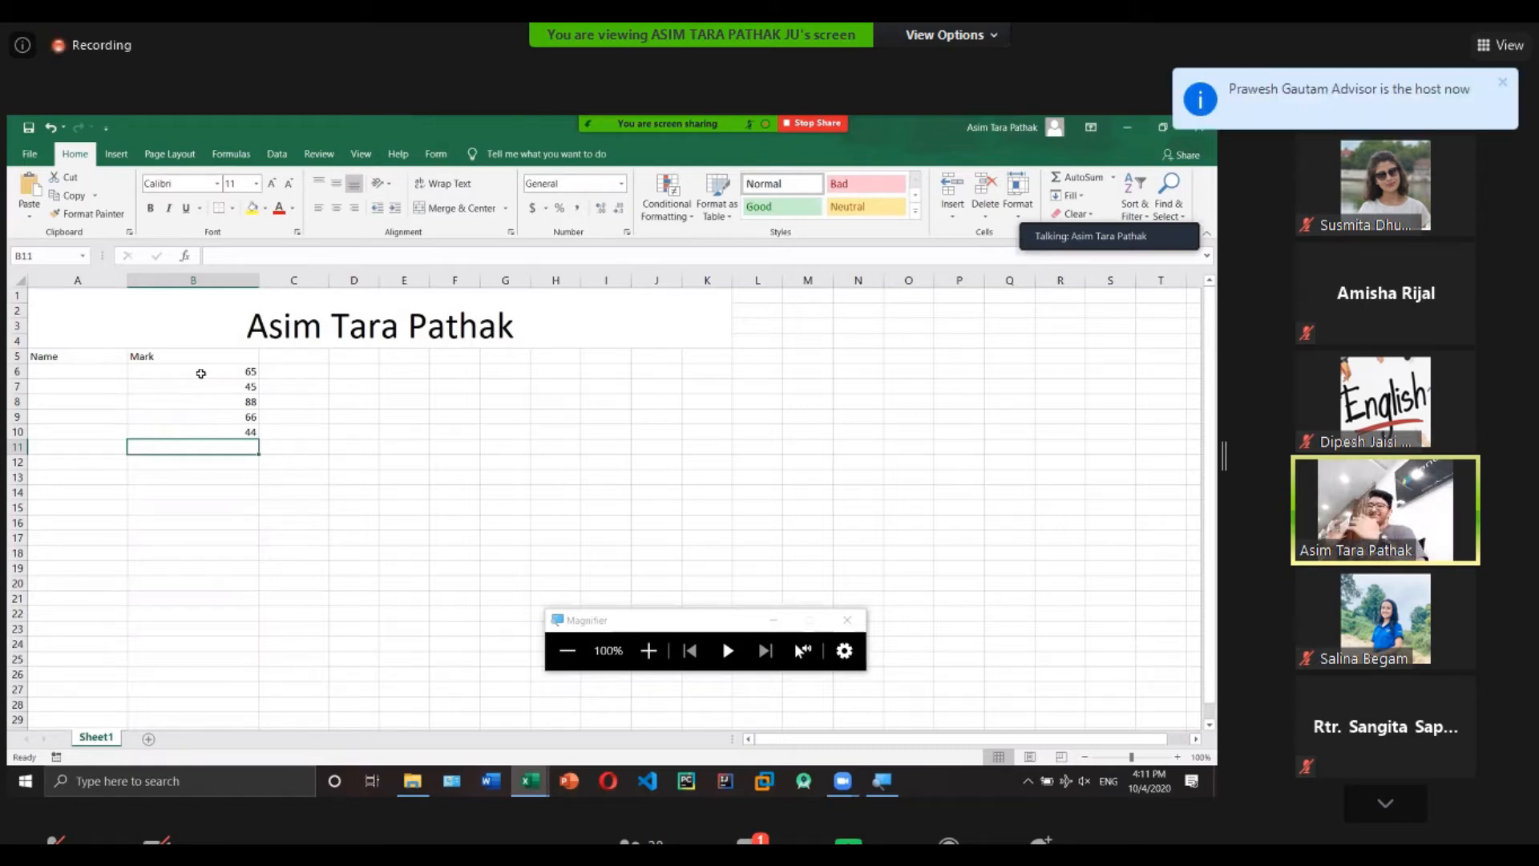
# Try entries of 55 in C6 and 545 in D6, then clear both cells again.
pyautogui.click(200, 374)
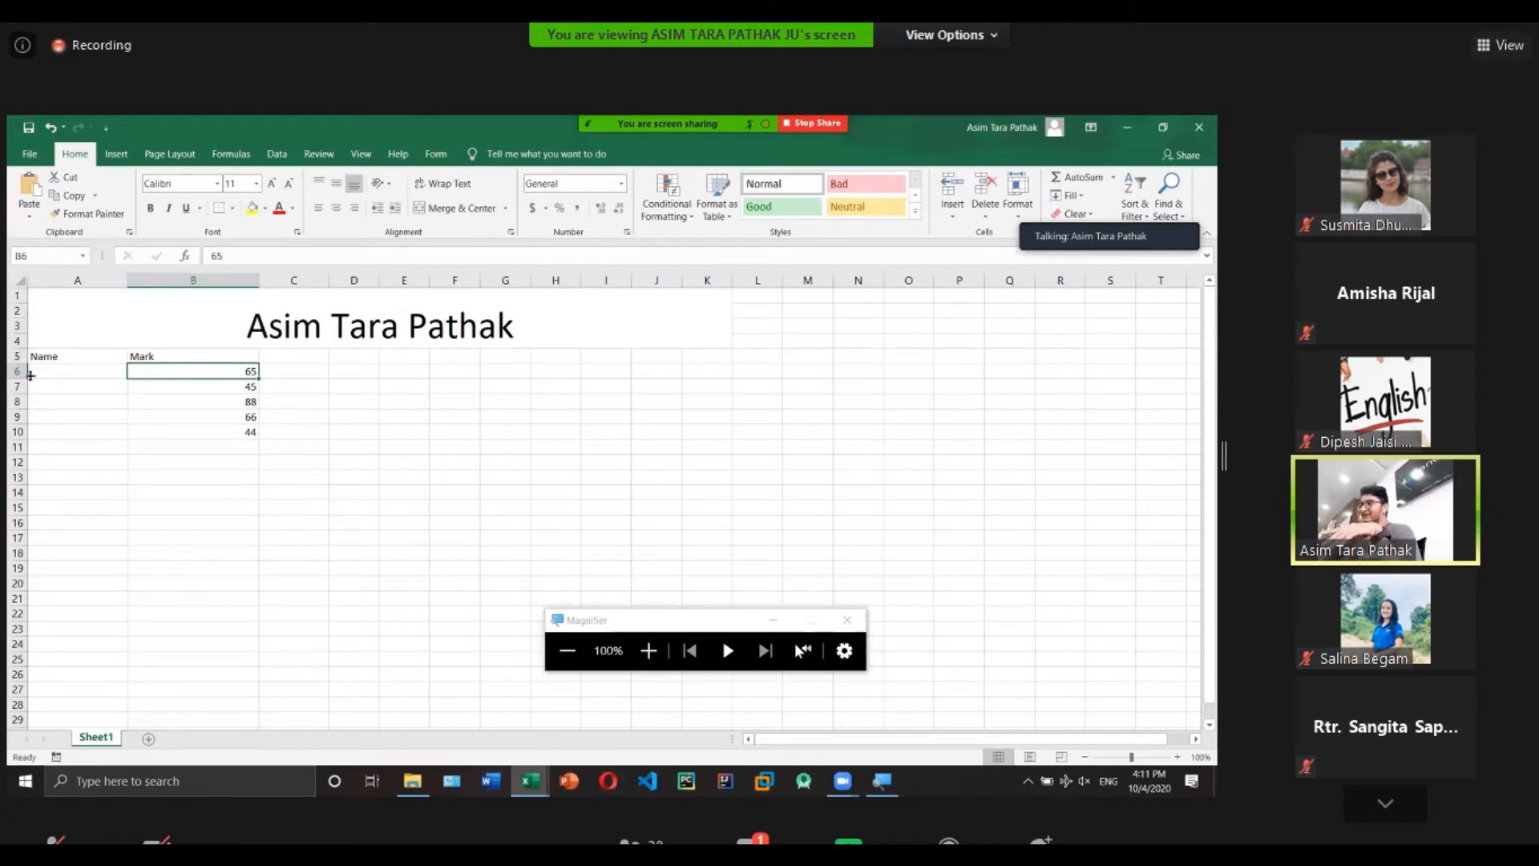
pyautogui.click(182, 433)
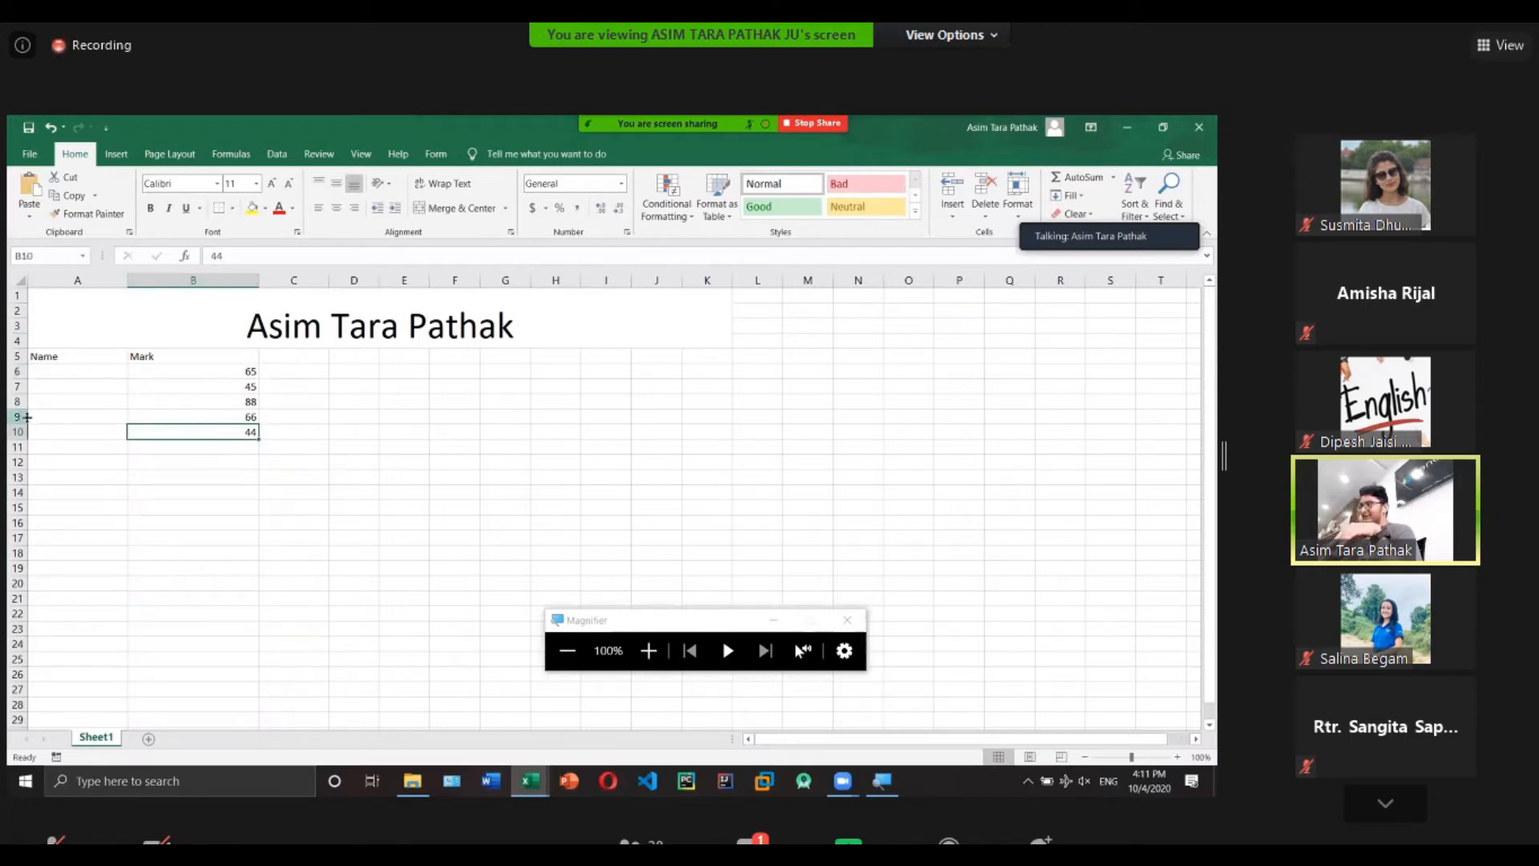
pyautogui.click(200, 371)
pyautogui.click(284, 371)
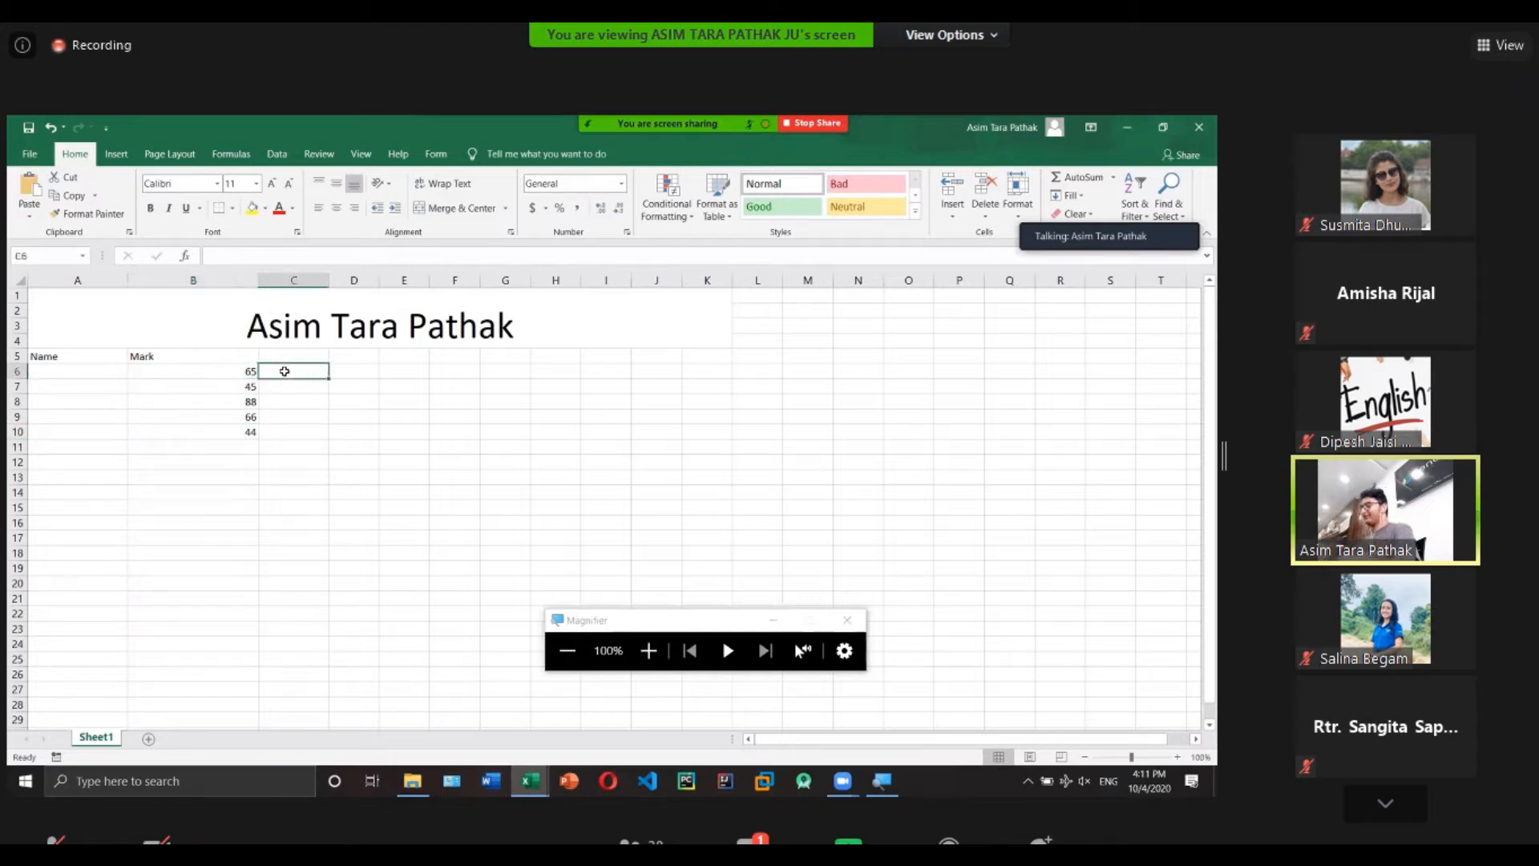
pyautogui.write('55')
pyautogui.press('Tab')
pyautogui.write('545')
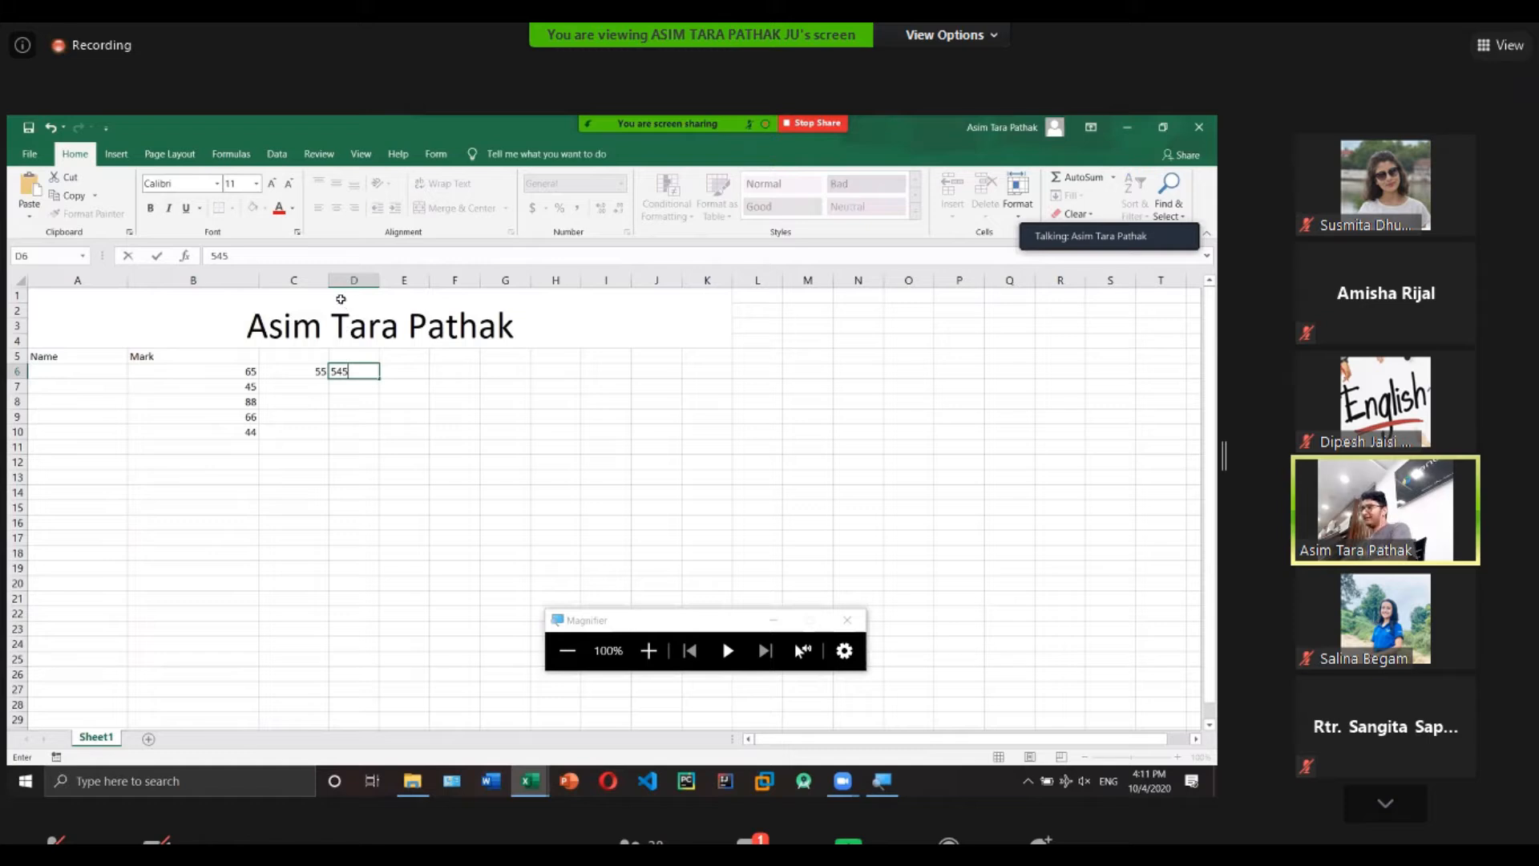
pyautogui.press('BackSpace')
pyautogui.press('BackSpace')
pyautogui.press('BackSpace')
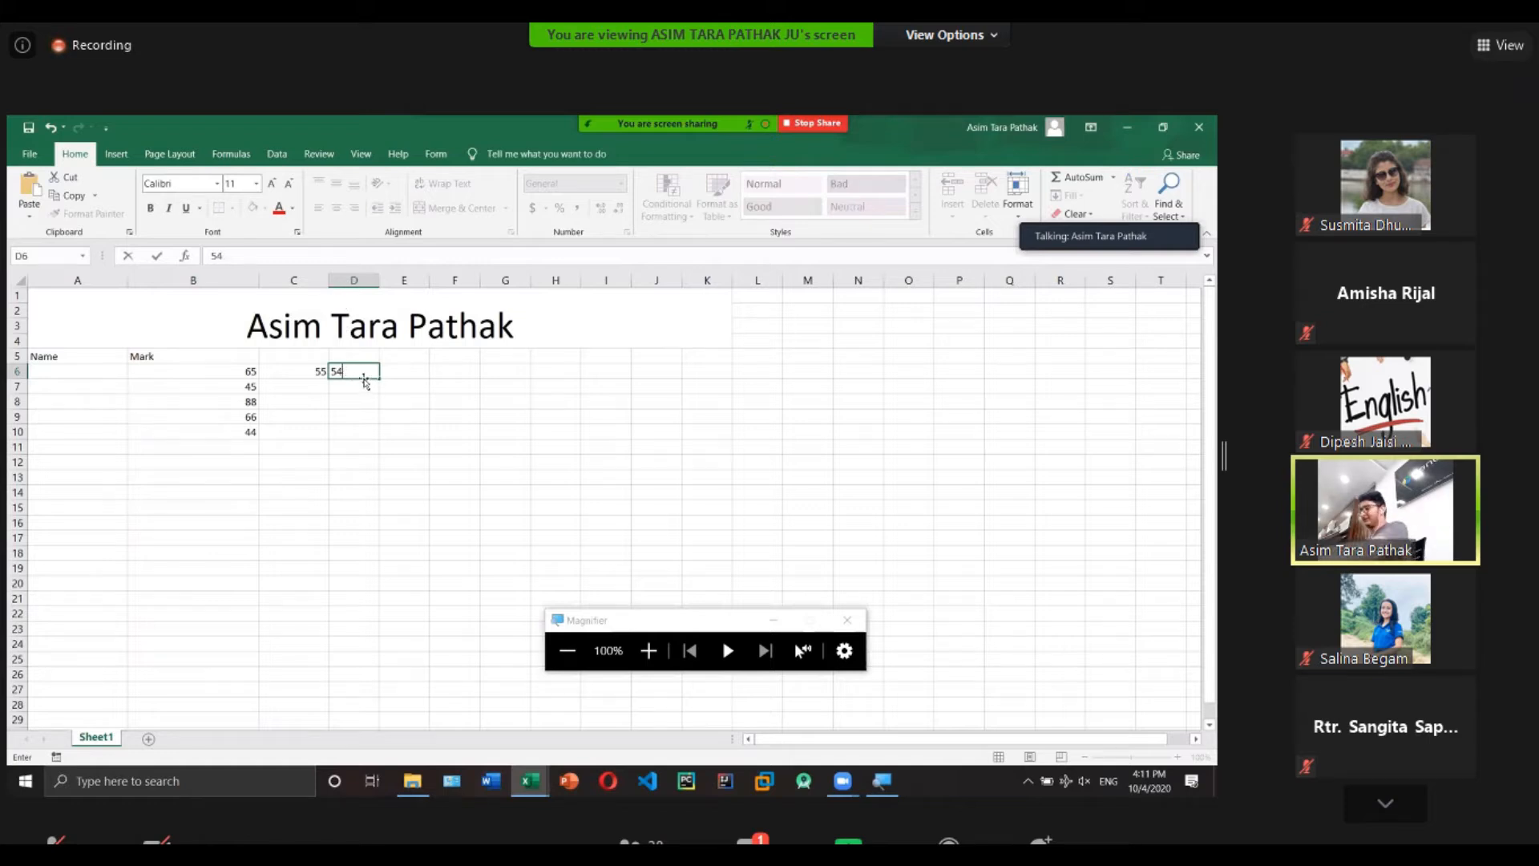
pyautogui.click(305, 377)
pyautogui.press('BackSpace')
# Replace the Mark heading in B5 with Quantity.
pyautogui.click(186, 355)
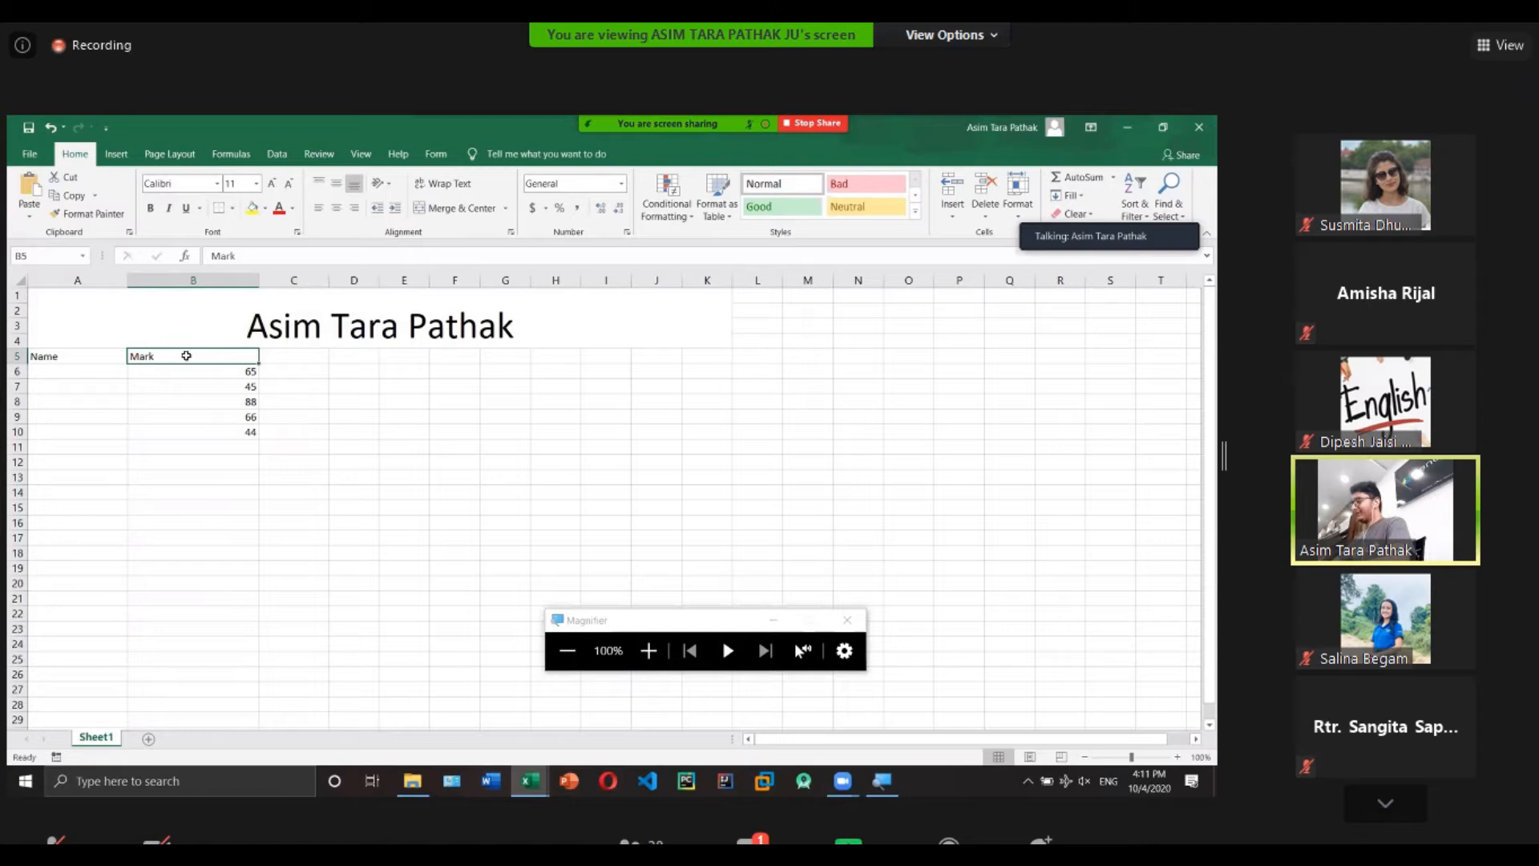
pyautogui.press('BackSpace')
pyautogui.write('Qu')
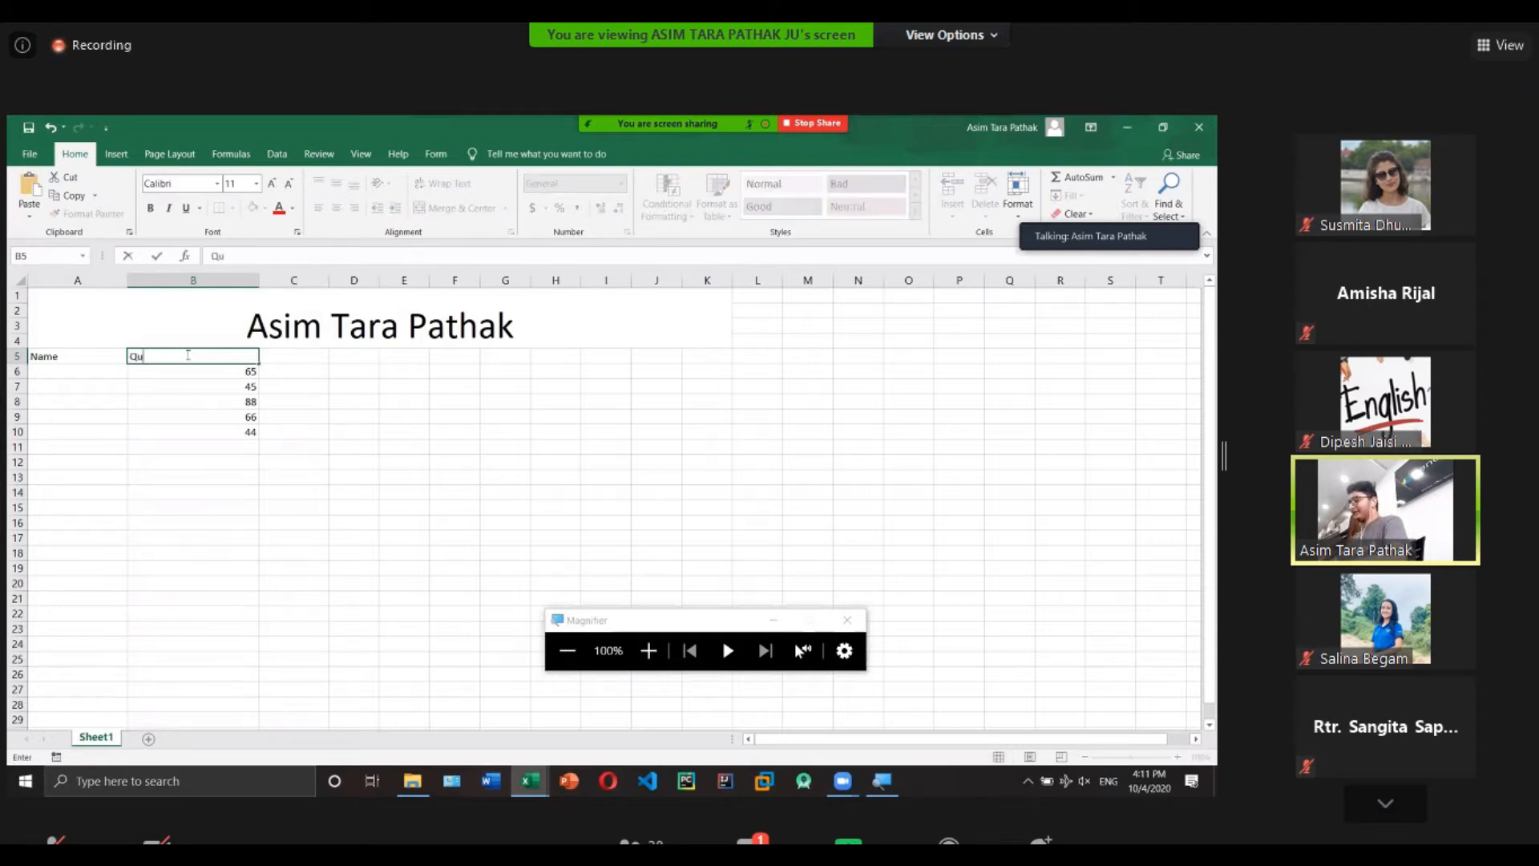
pyautogui.write('antaty')
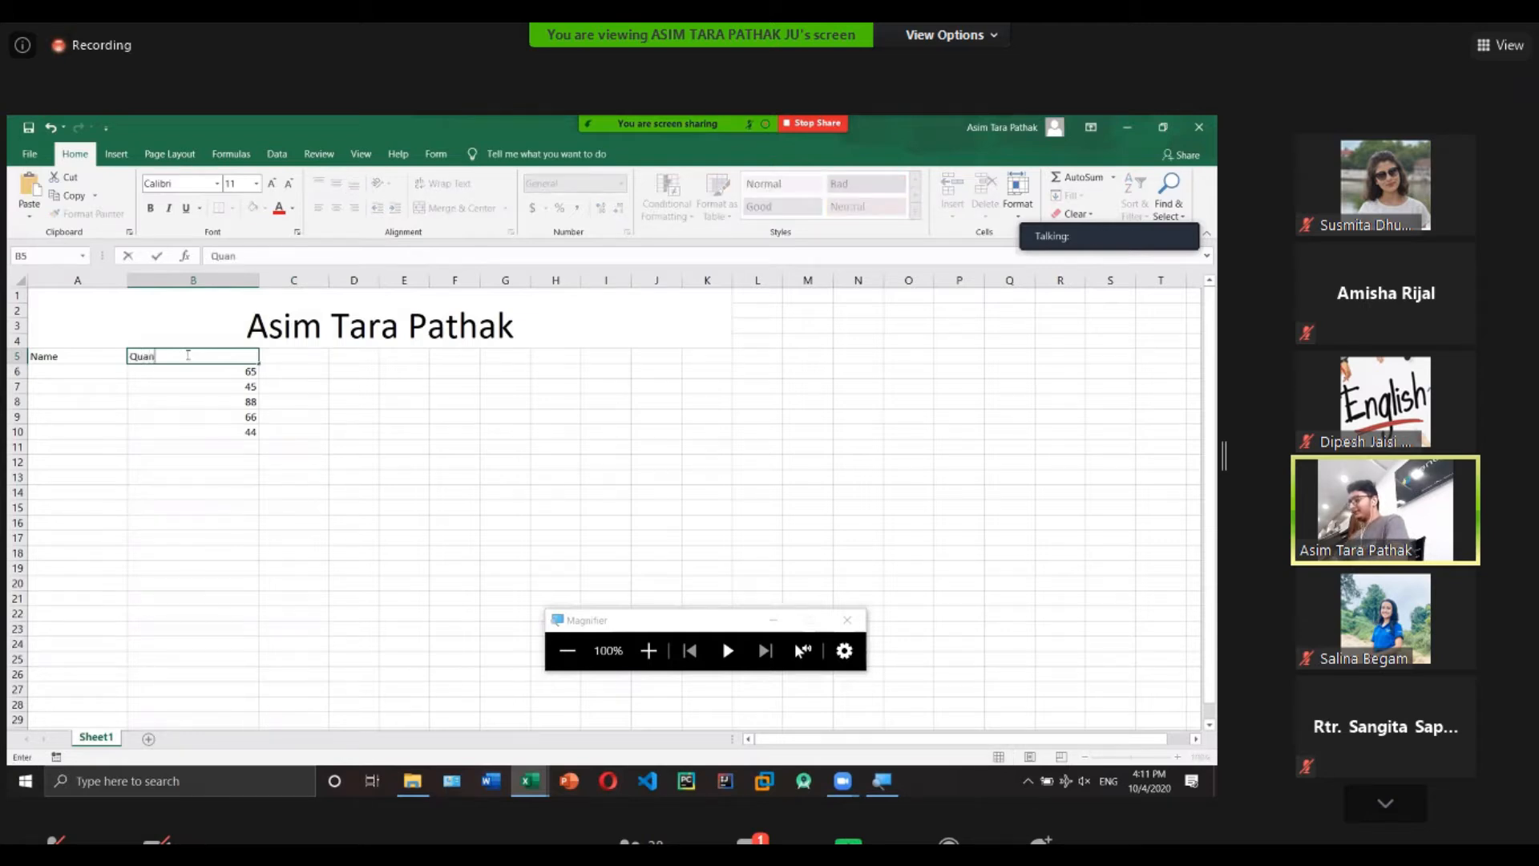
pyautogui.press('BackSpace')
pyautogui.press('BackSpace')
pyautogui.press('BackSpace')
pyautogui.press('BackSpace')
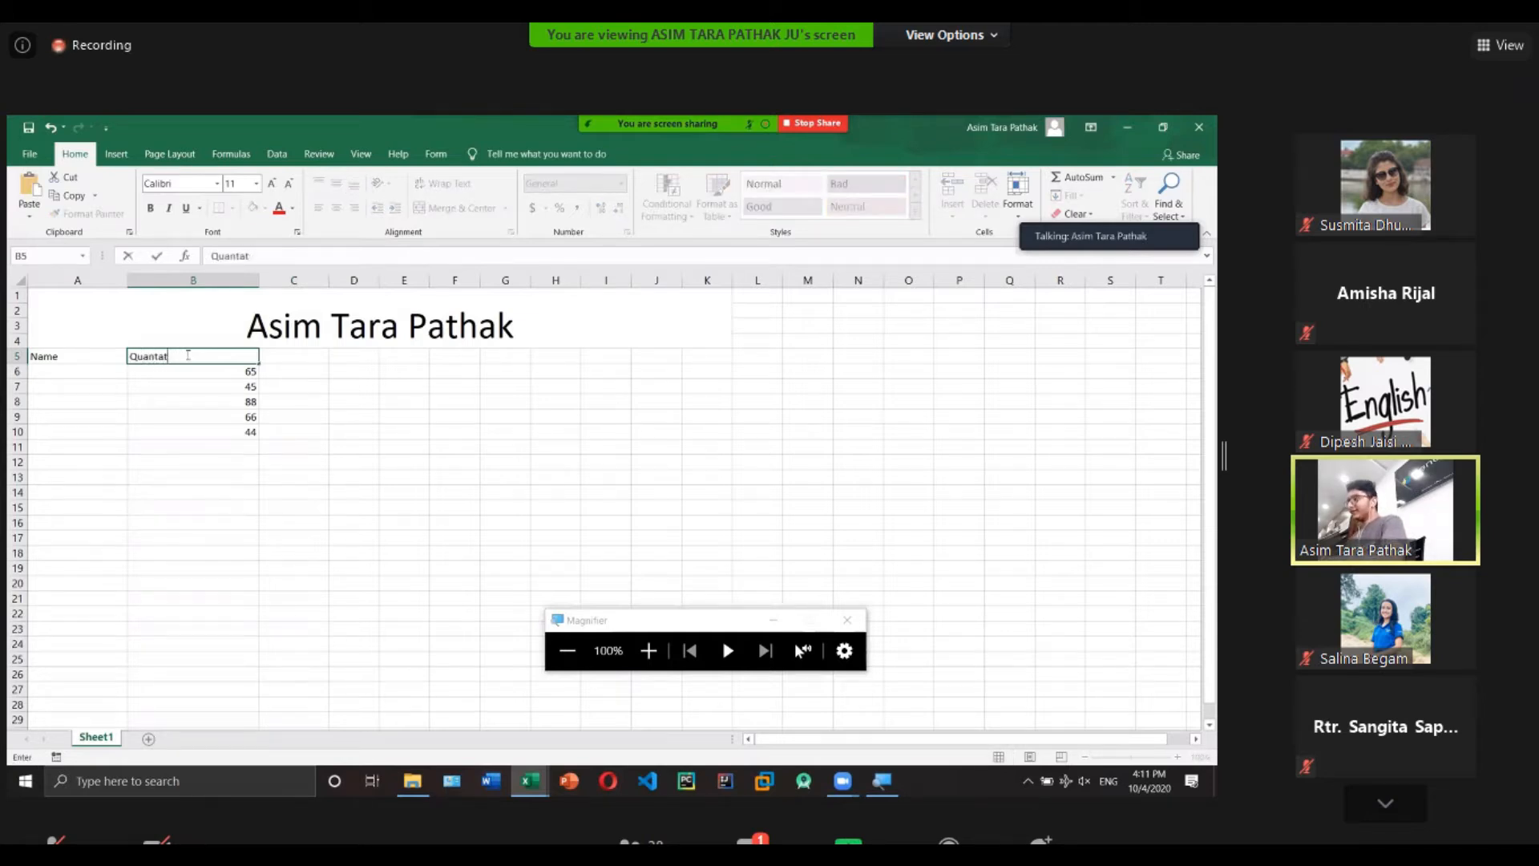
pyautogui.write('tity')
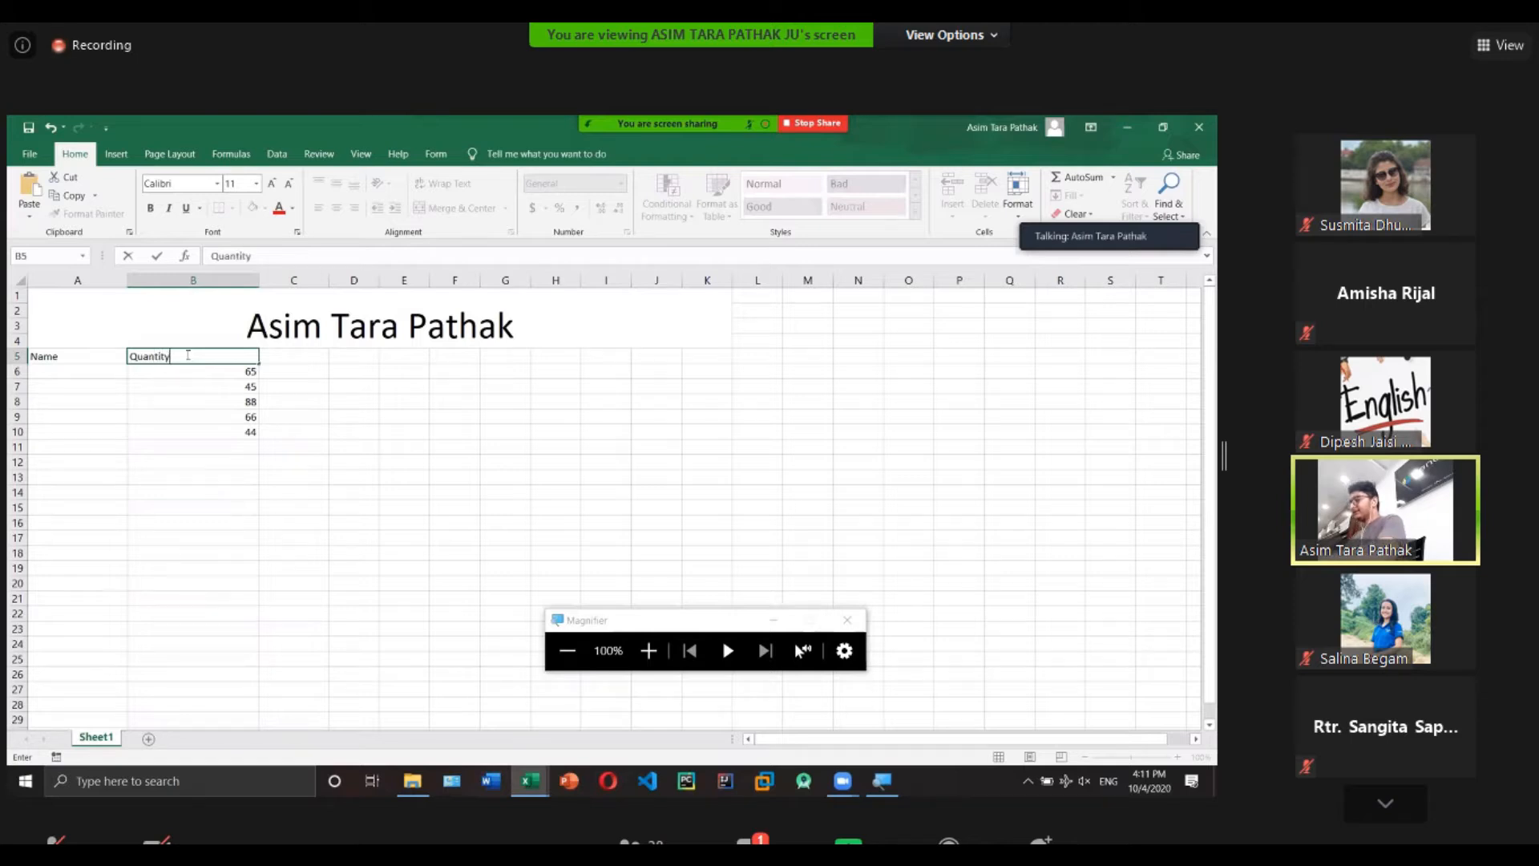
pyautogui.click(276, 357)
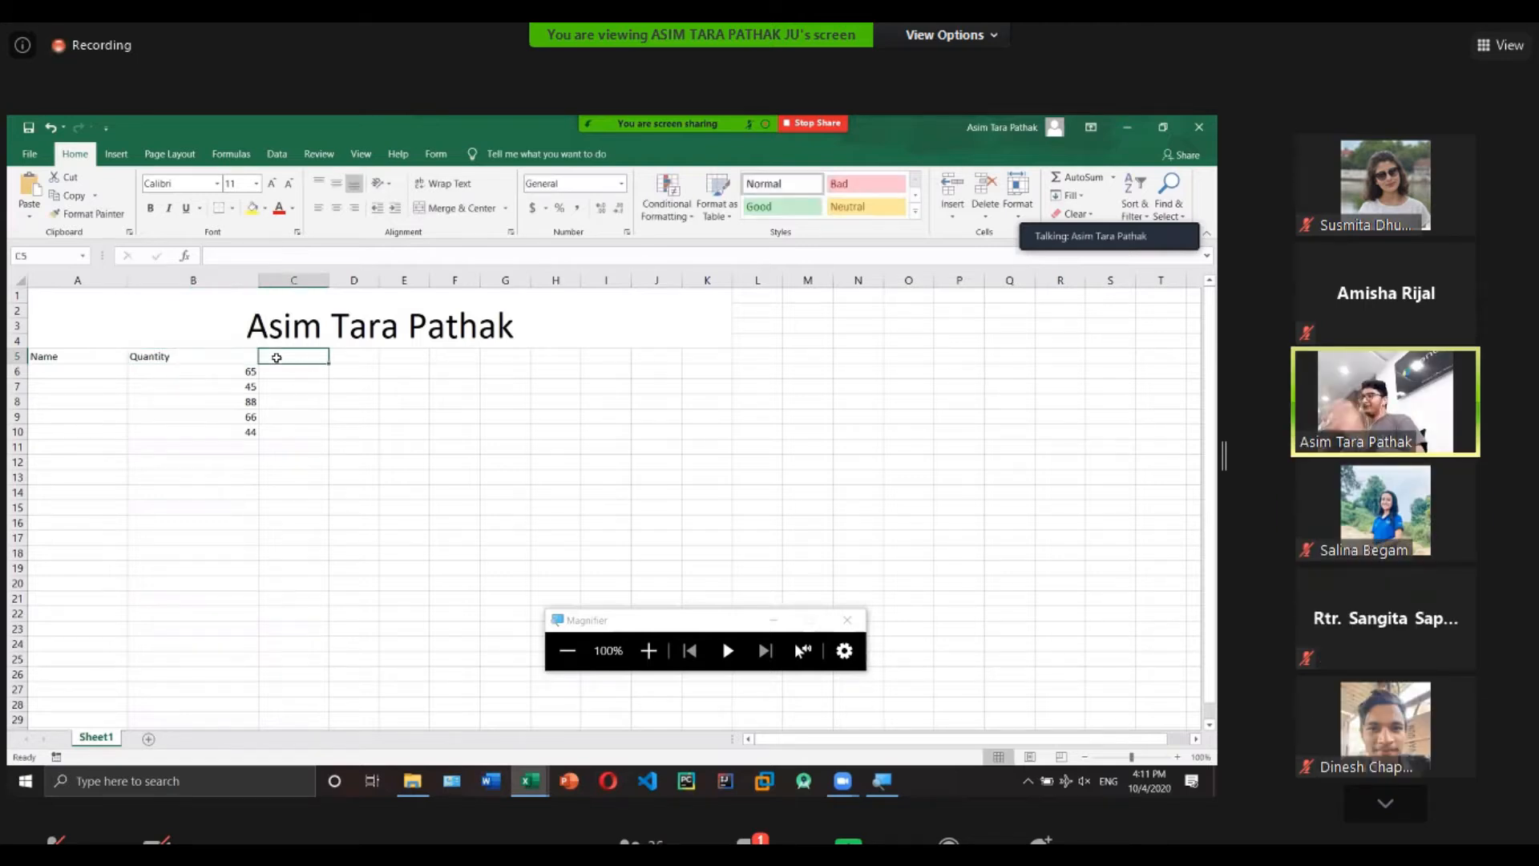
# Add the headings Rate in C5 and Total in D5, and narrow column B.
pyautogui.write('Rate')
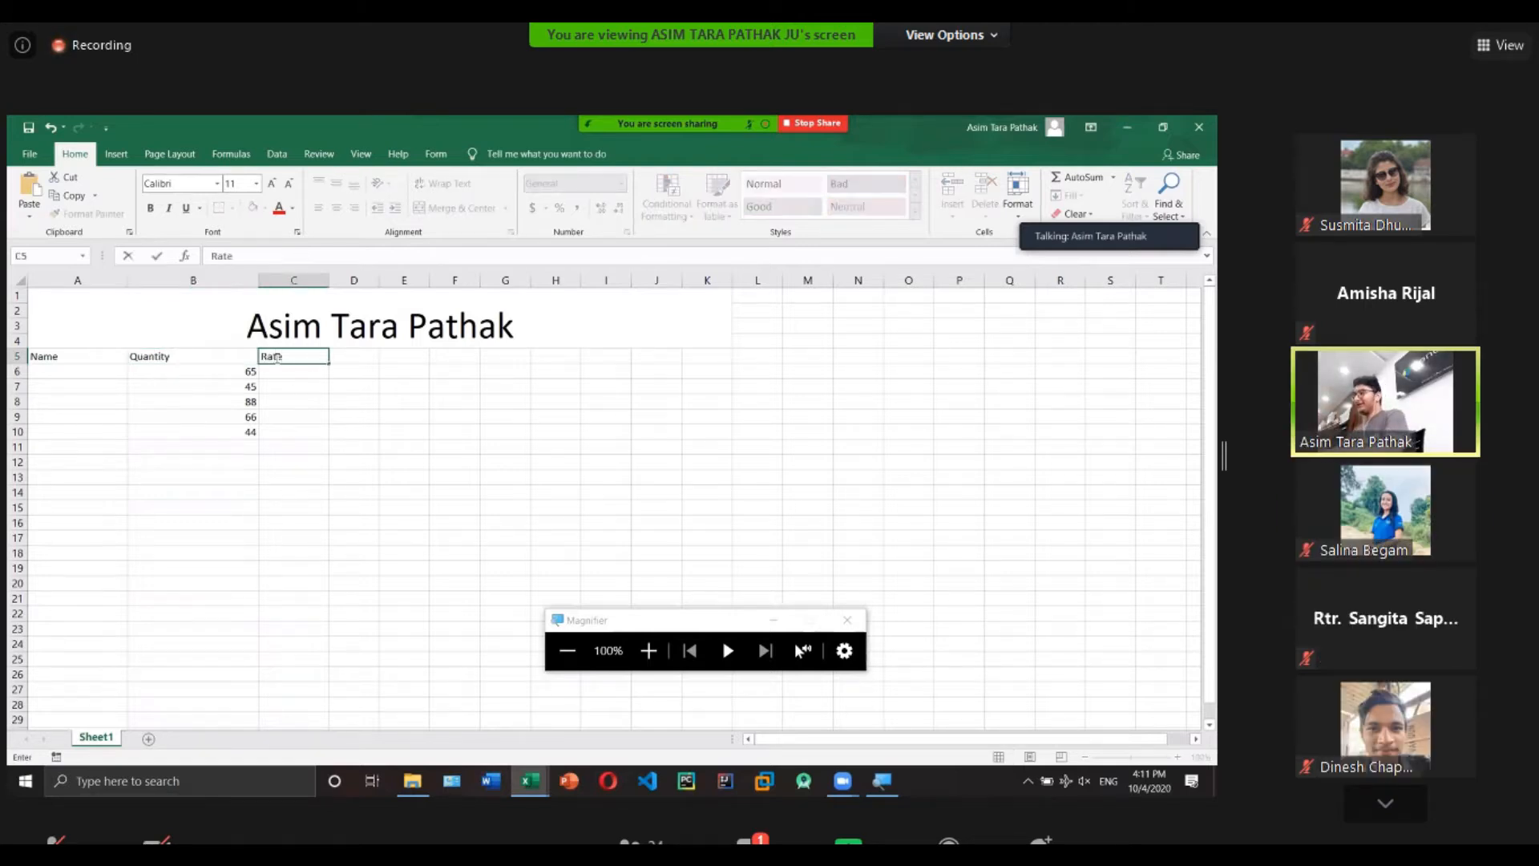
pyautogui.click(353, 362)
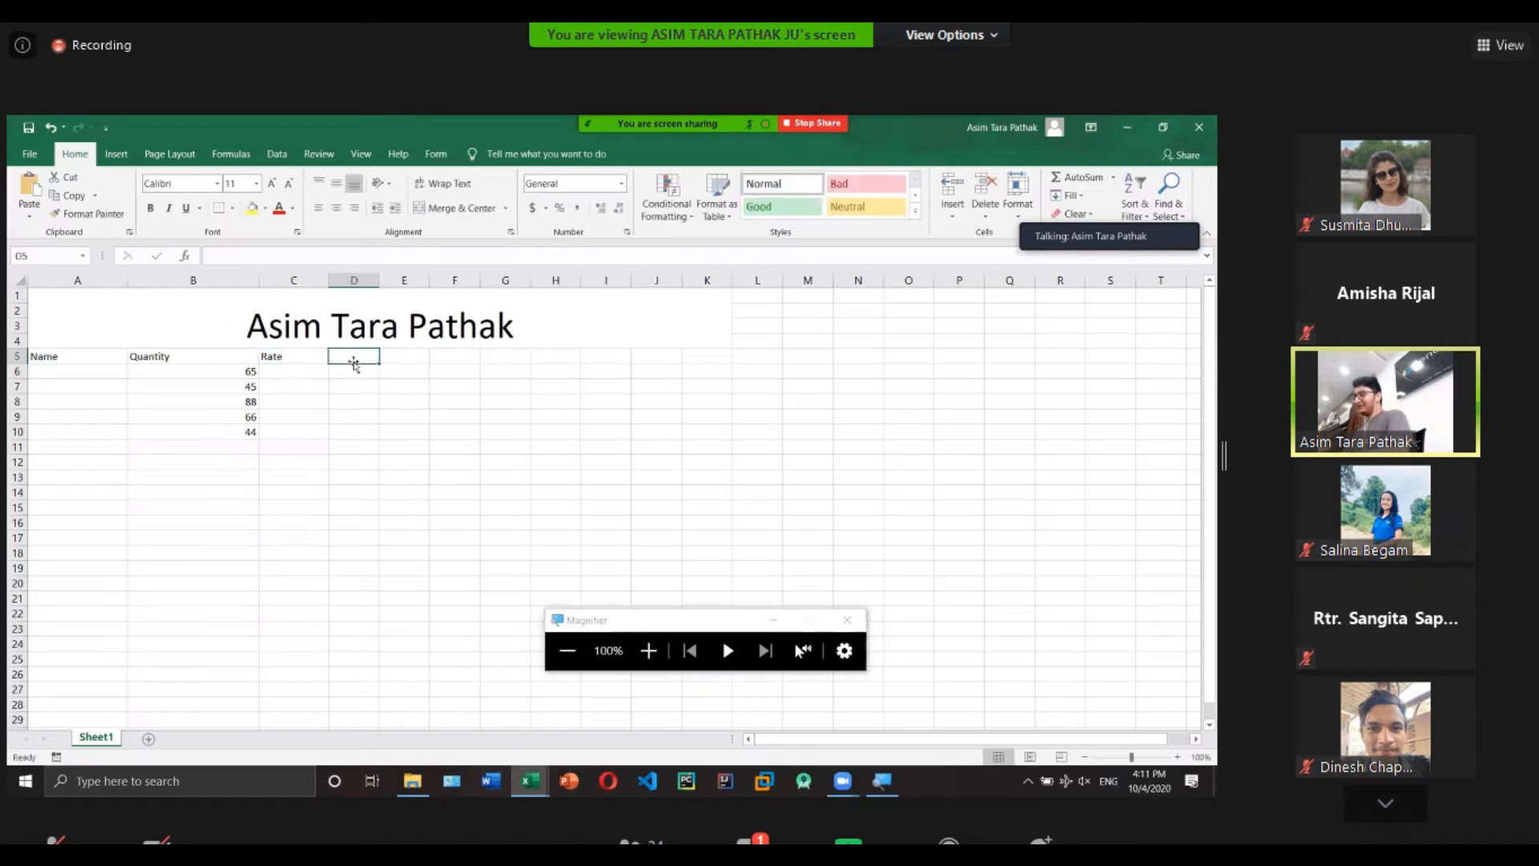
pyautogui.write('Total')
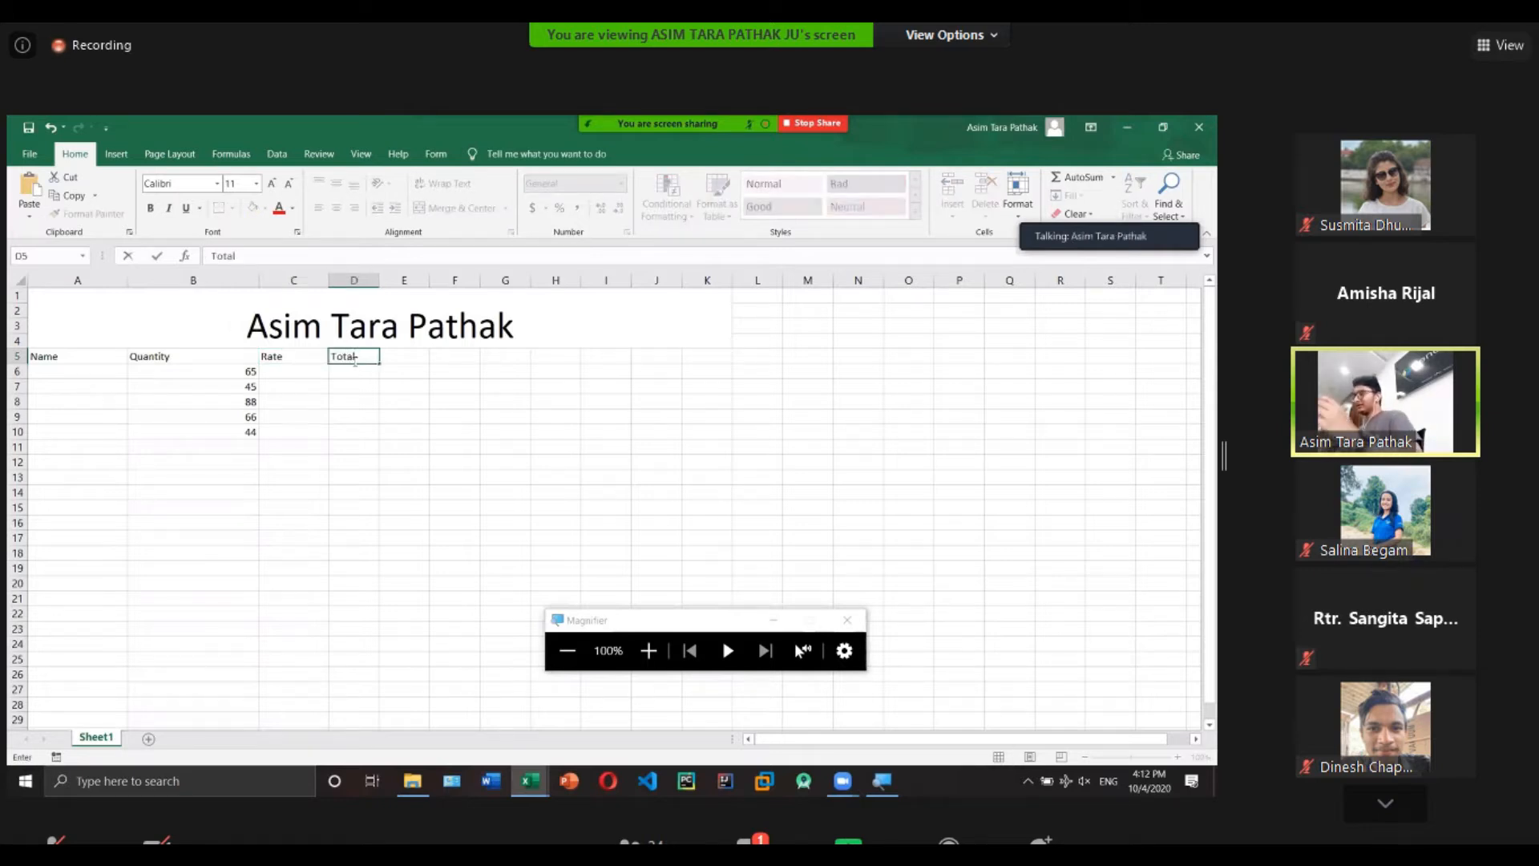
pyautogui.click(202, 374)
pyautogui.moveTo(265, 282); pyautogui.dragTo(161, 282)
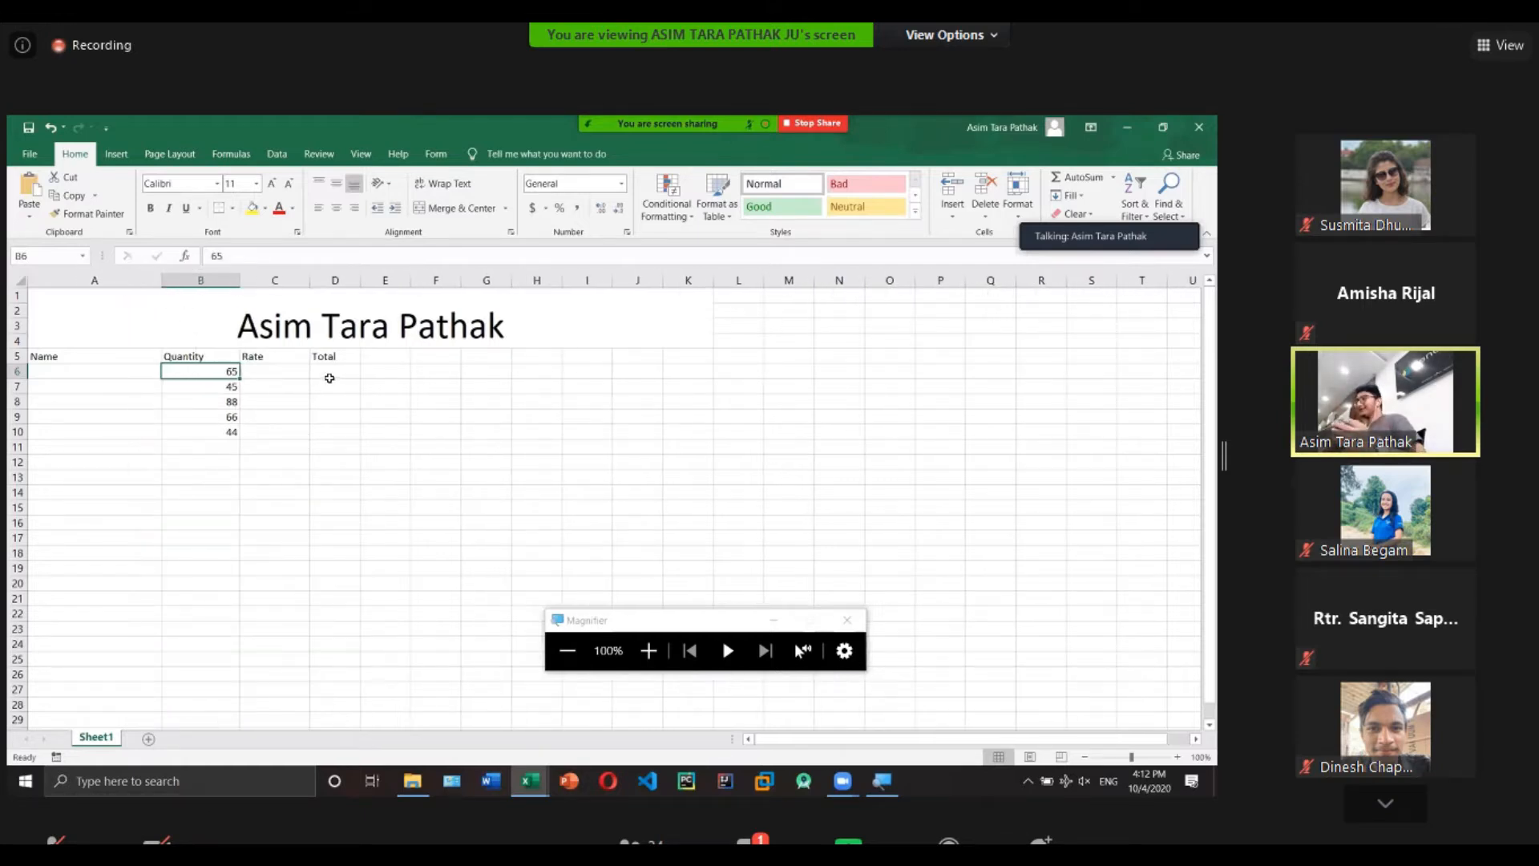
pyautogui.click(273, 374)
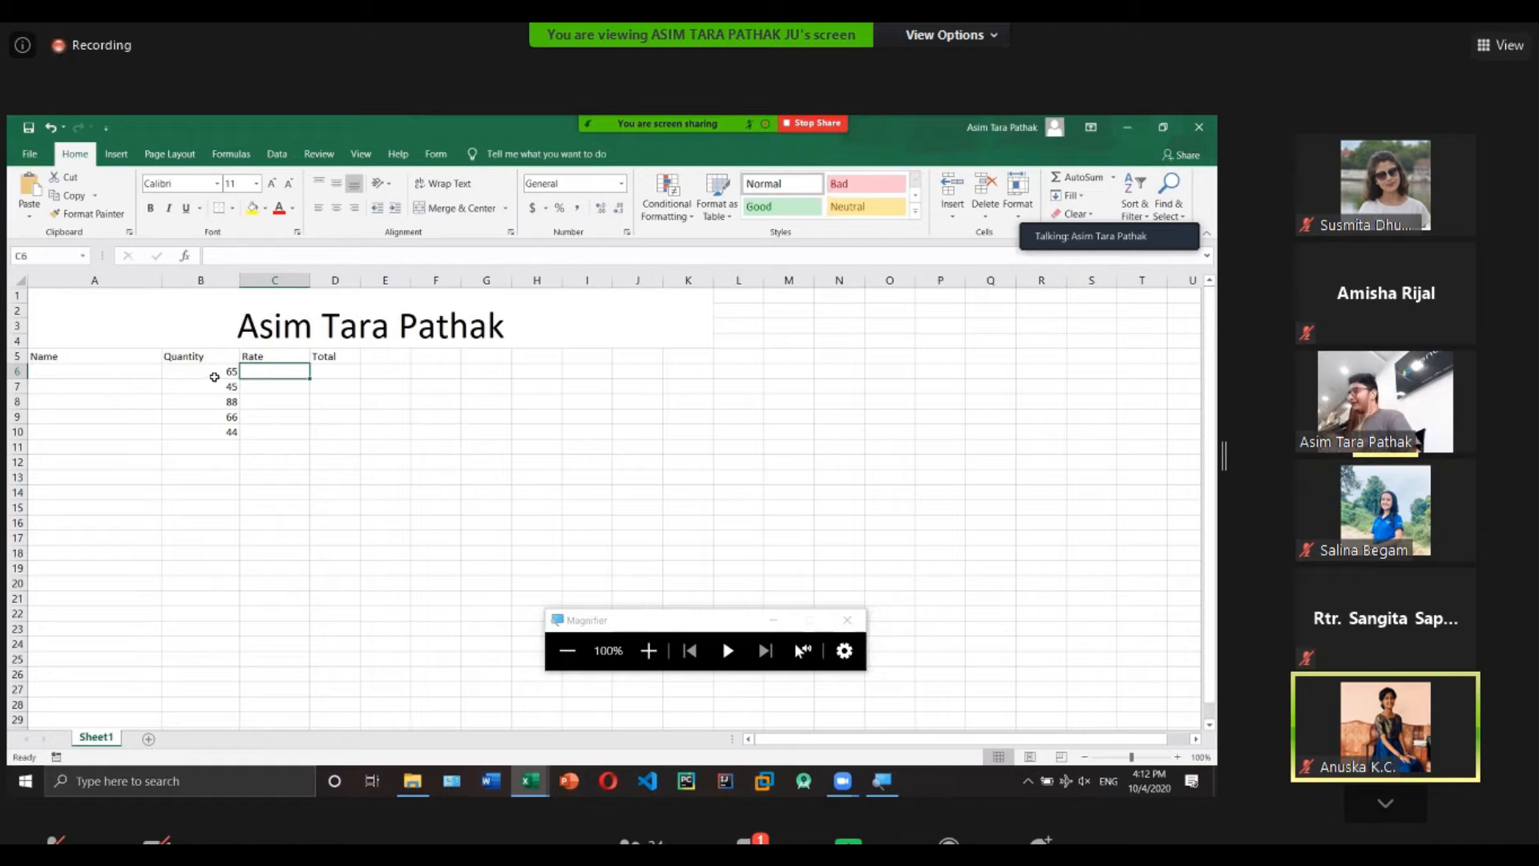
# Enter the rates 1000, 2000, 2500, 555646 and 6561 down C6:C10.
pyautogui.click(213, 376)
pyautogui.click(138, 374)
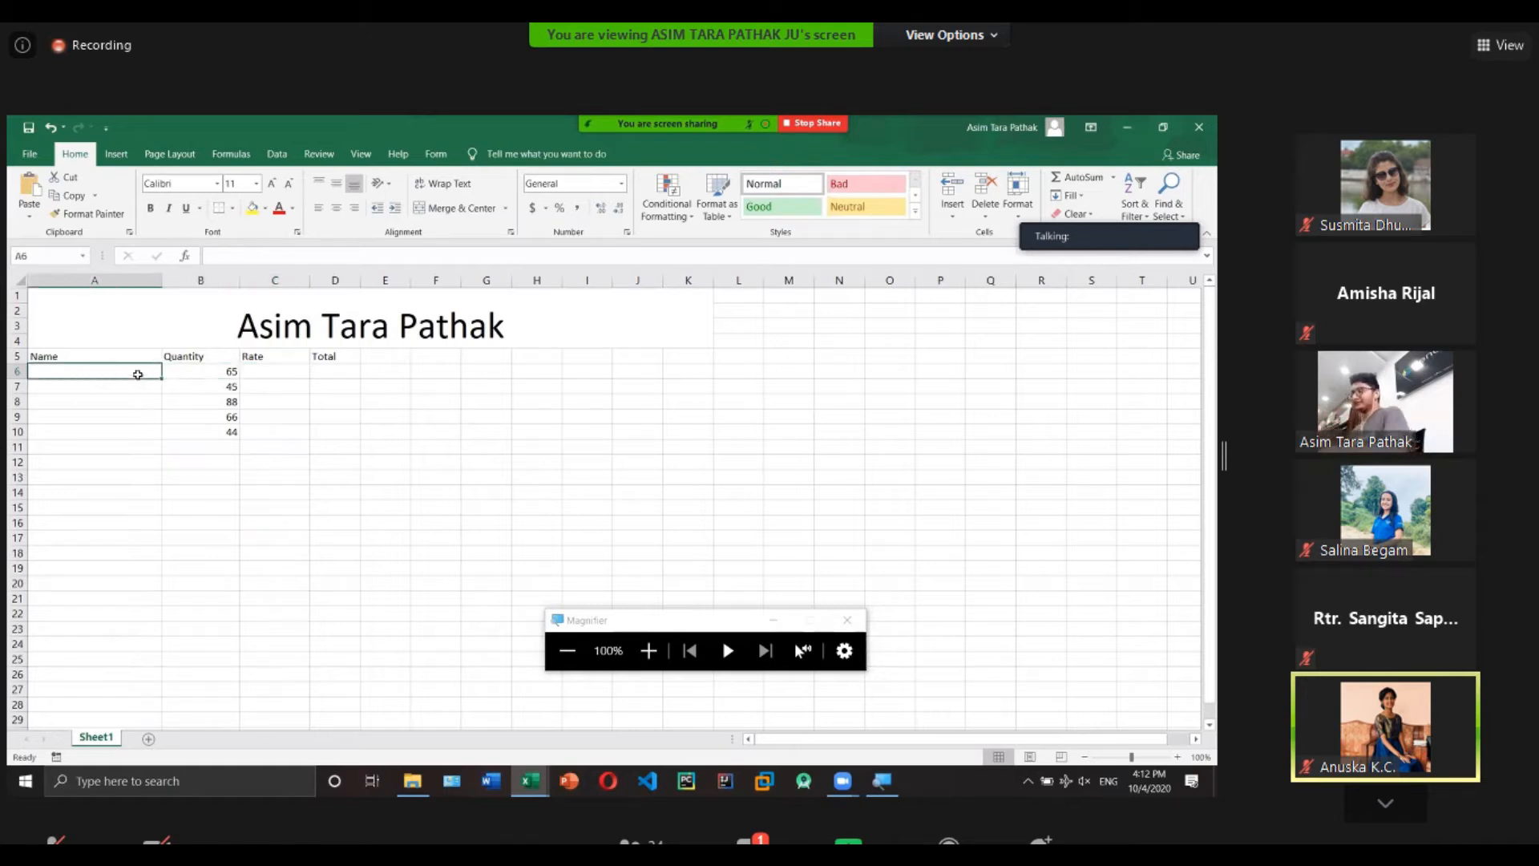
pyautogui.click(252, 375)
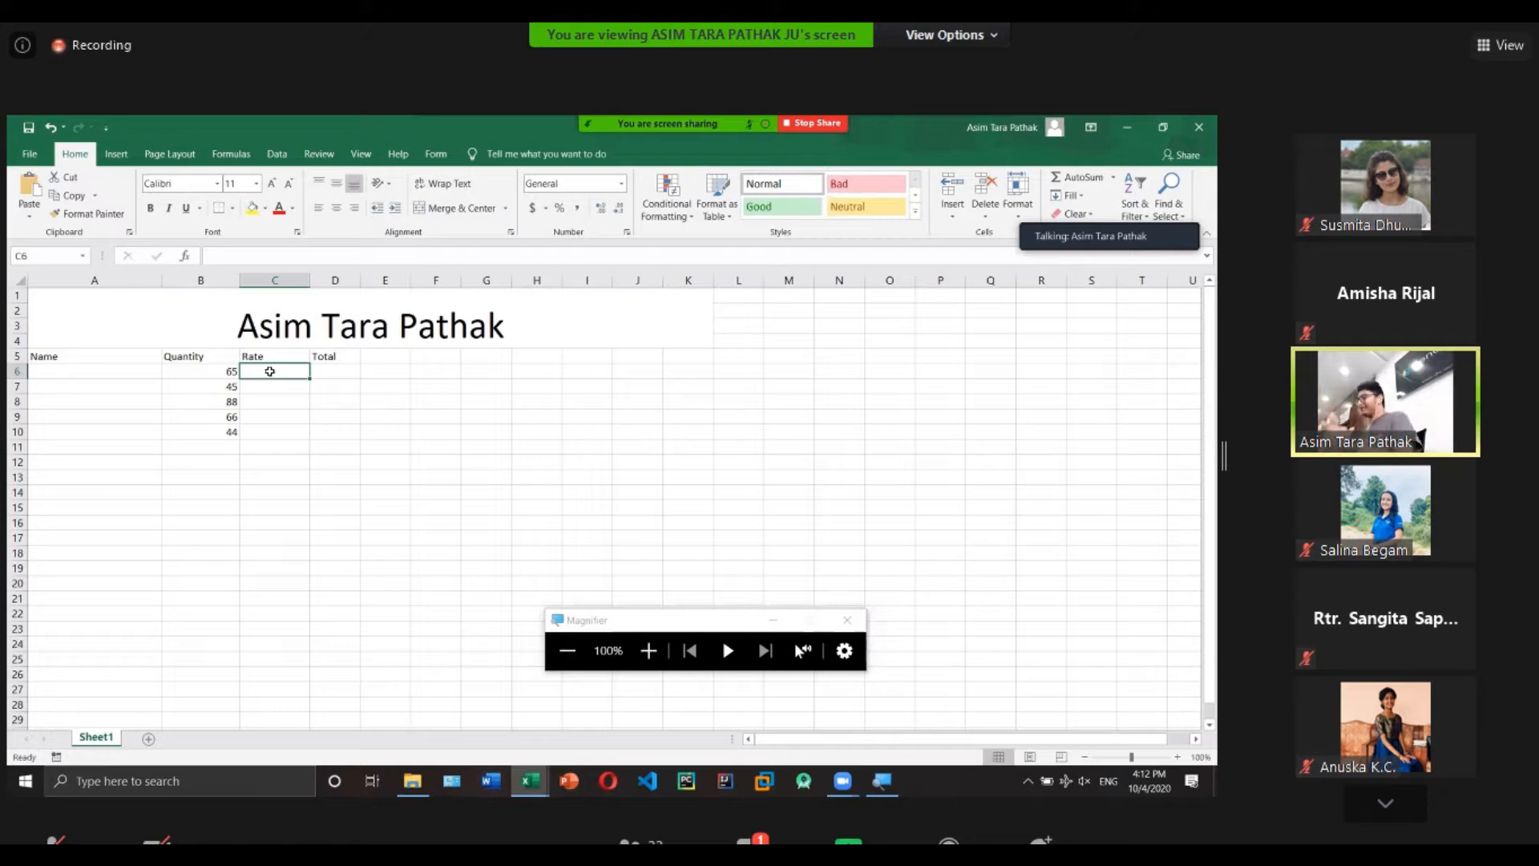
pyautogui.write('1000')
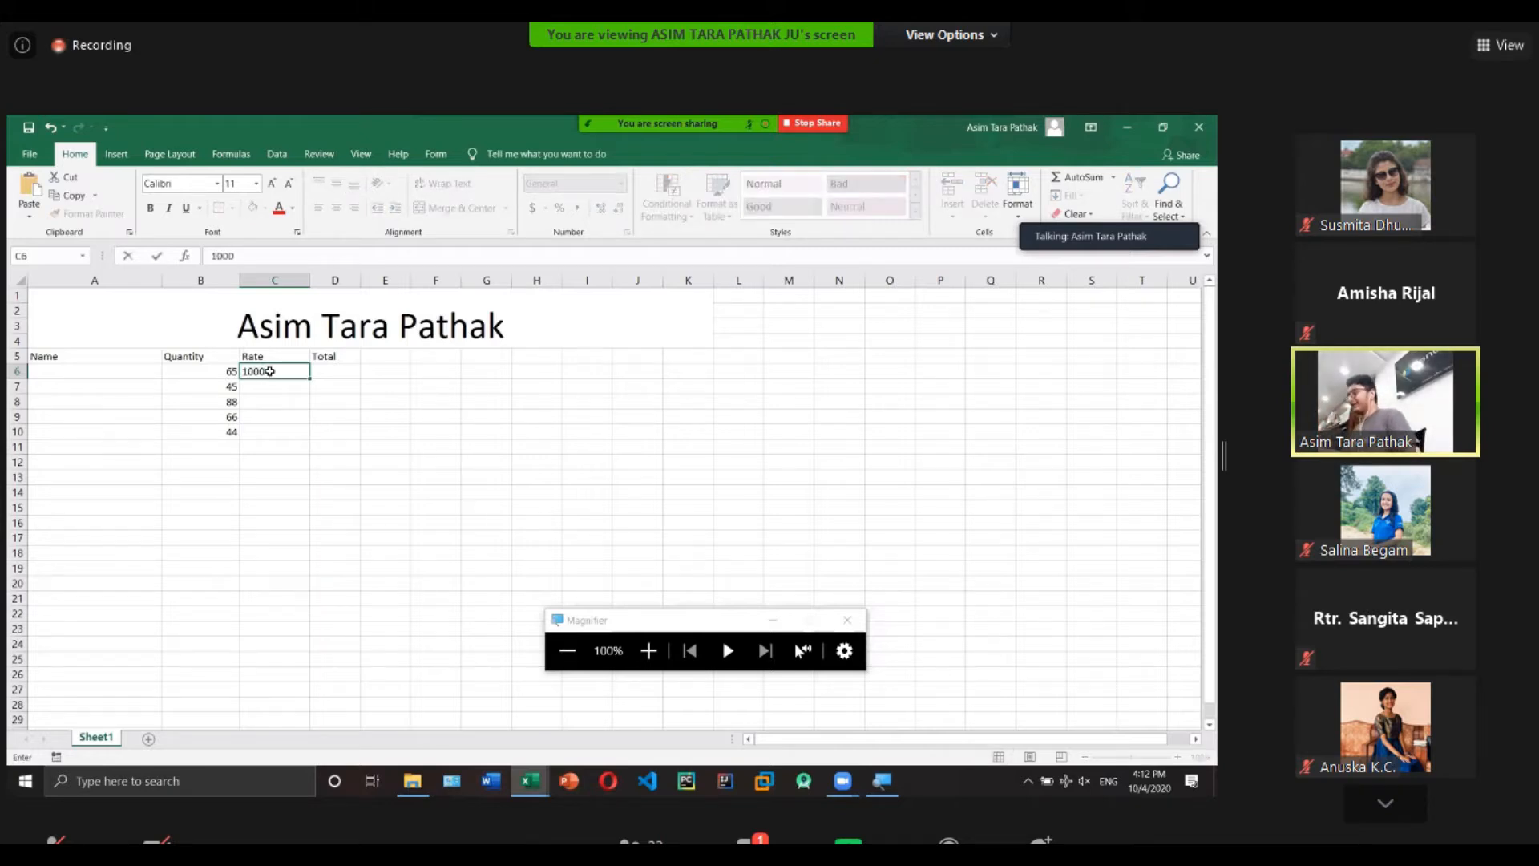
pyautogui.press('Return')
pyautogui.write('2000')
pyautogui.press('Return')
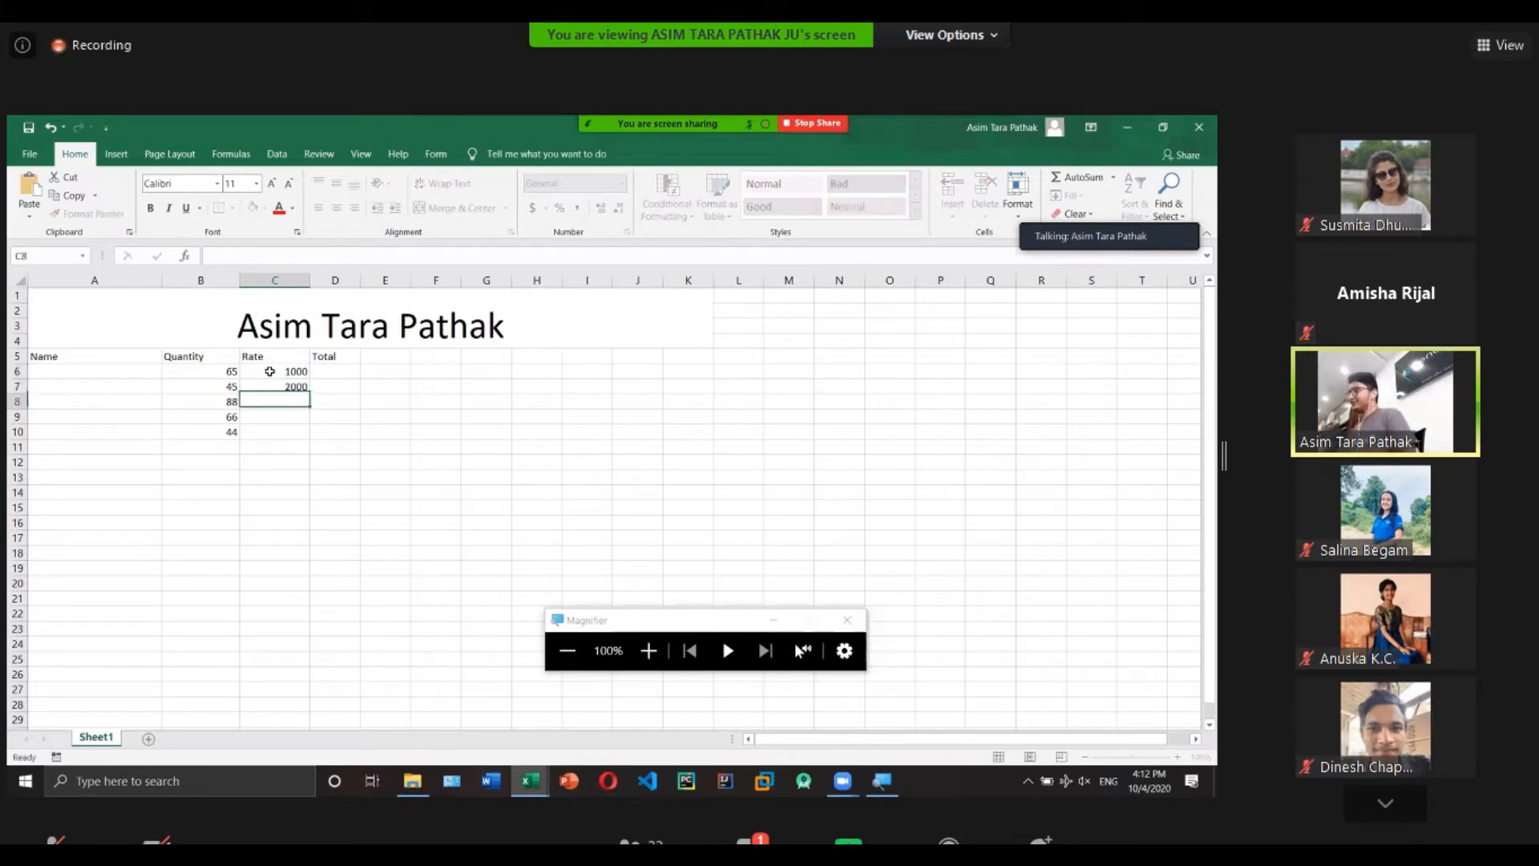
pyautogui.write('2500')
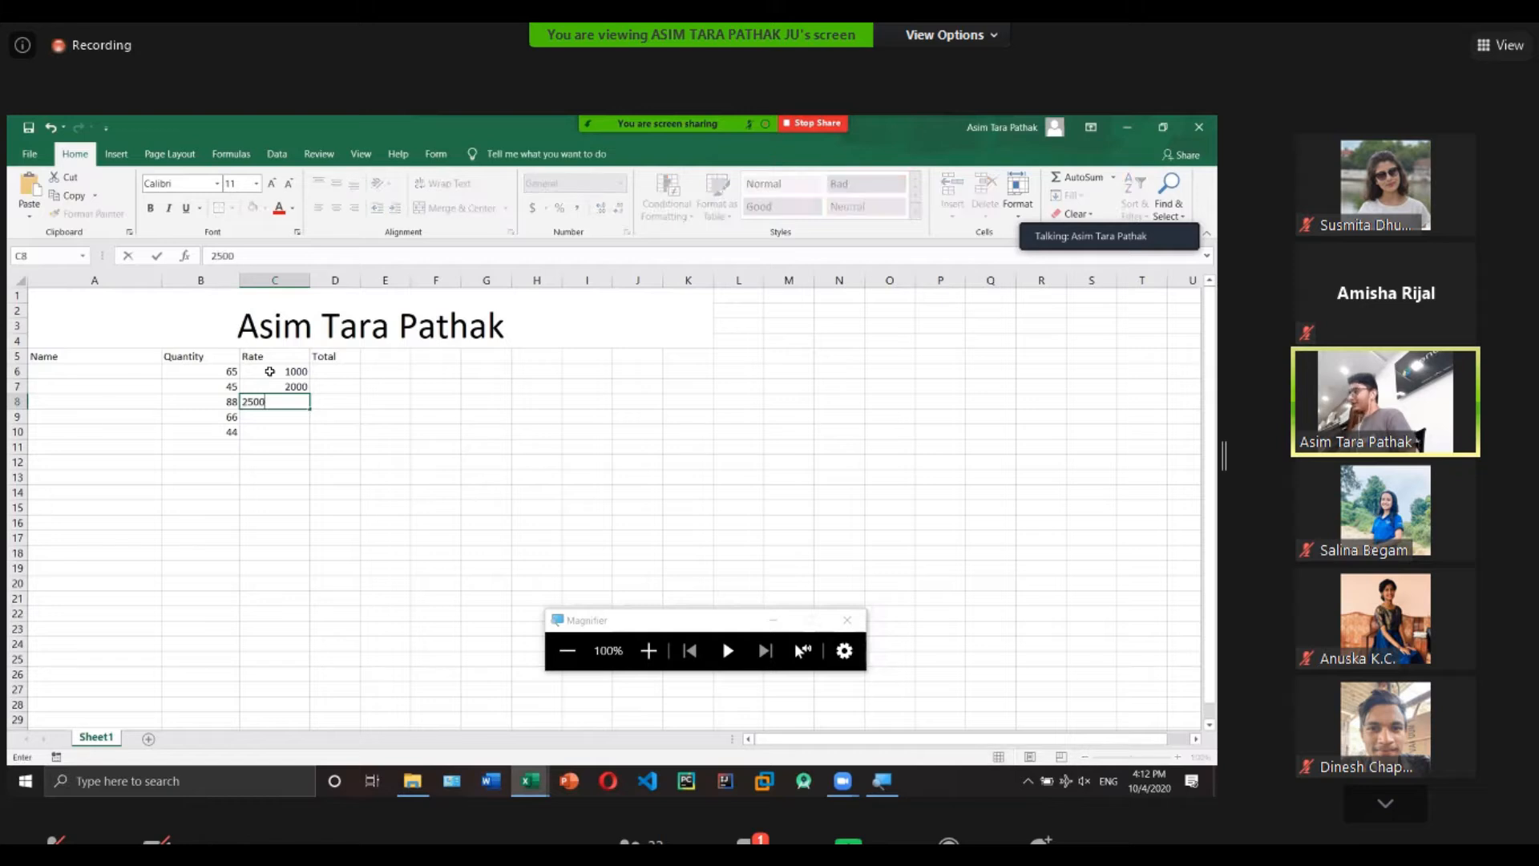
pyautogui.press('Return')
pyautogui.write('555646')
pyautogui.press('Return')
pyautogui.write('6561')
pyautogui.press('Return')
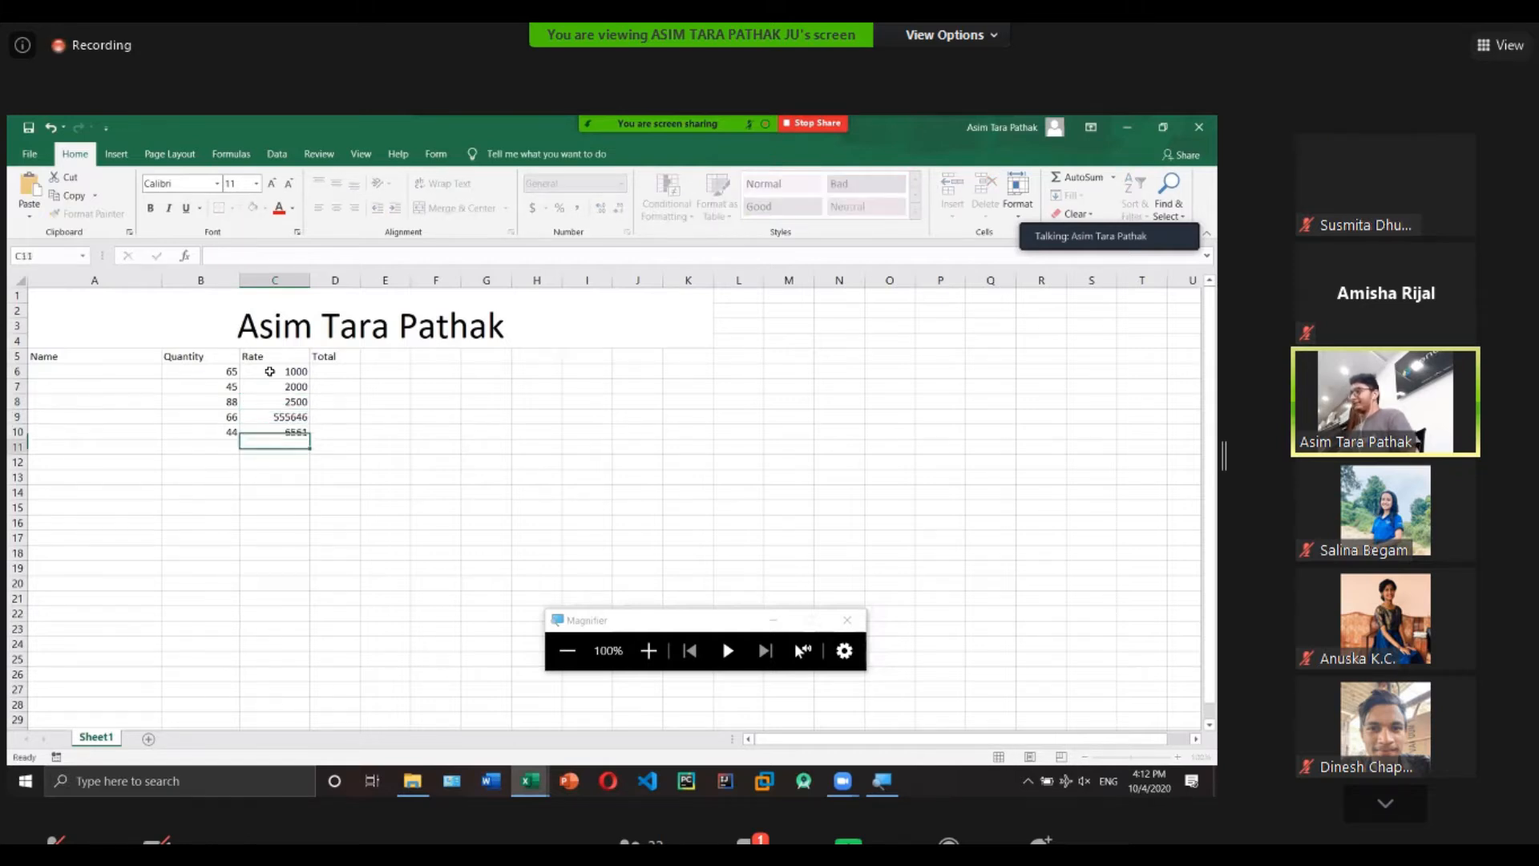
pyautogui.click(197, 373)
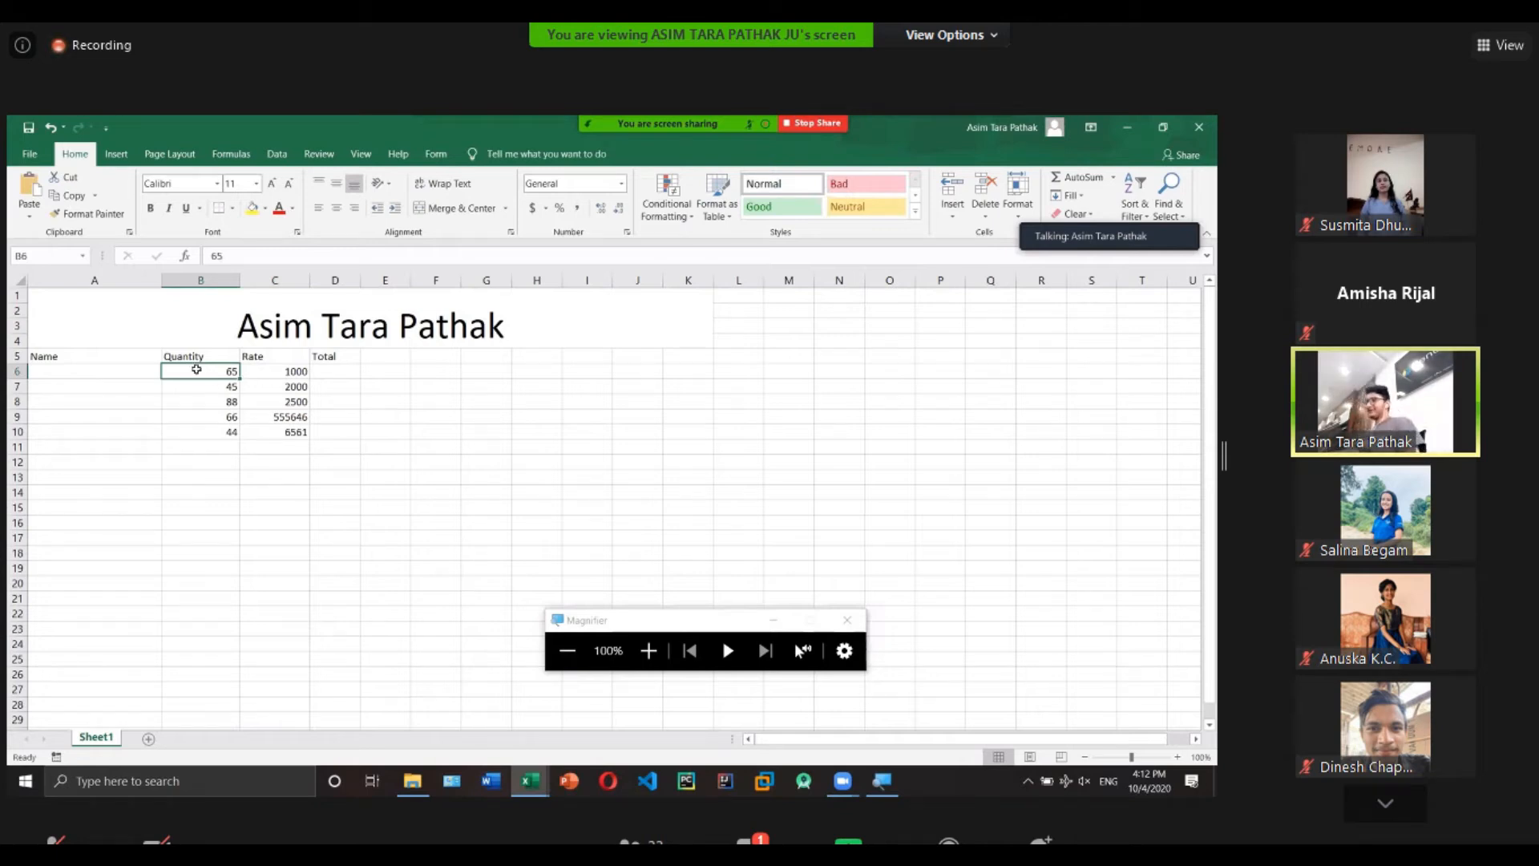
# Widen column D and enter =B6*C6 in D6, giving 65000.
pyautogui.click(325, 376)
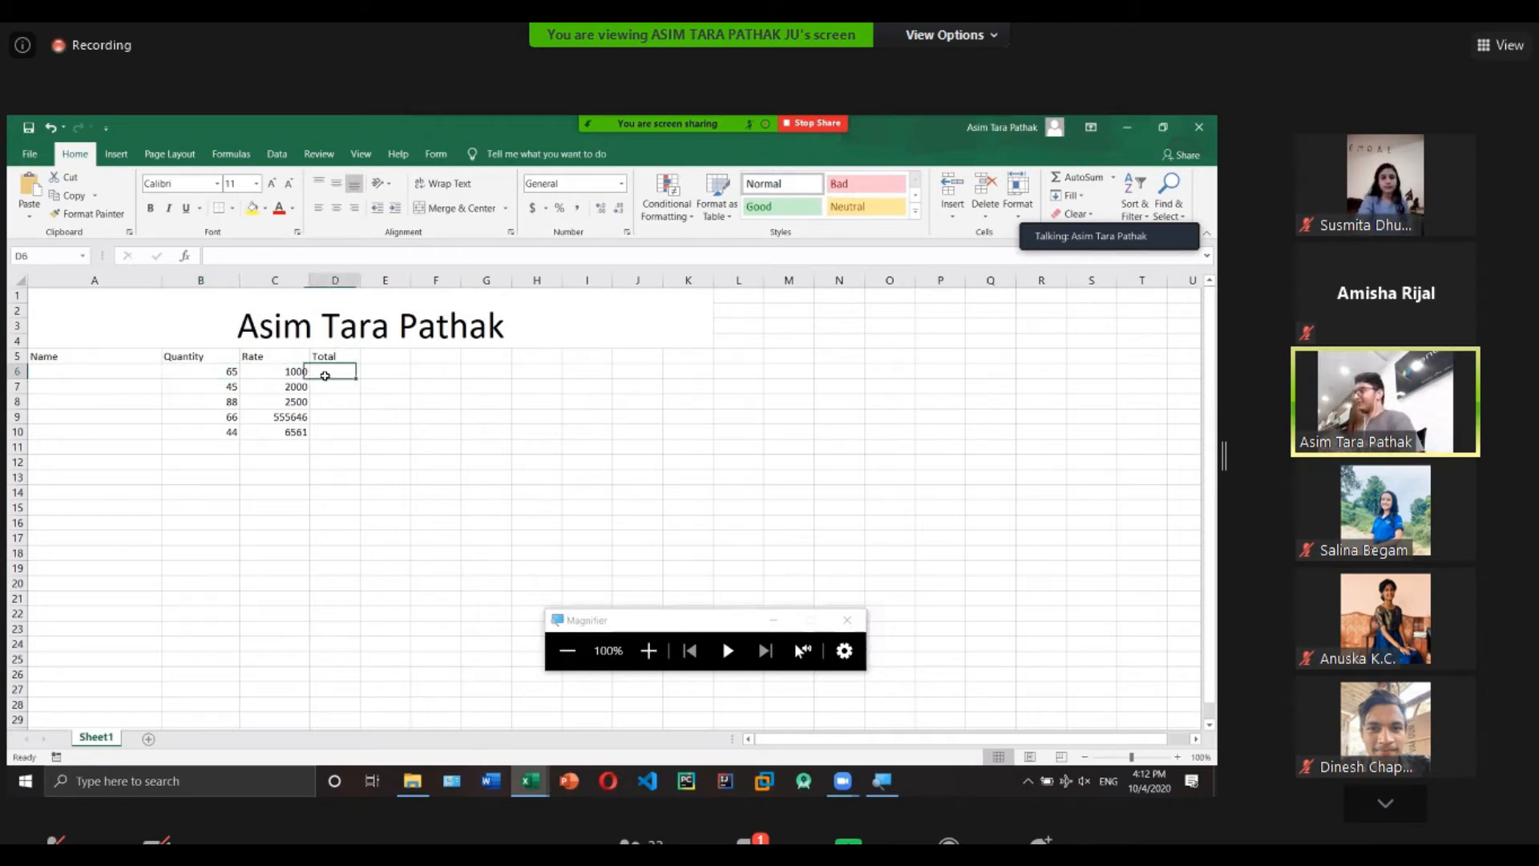
pyautogui.moveTo(360, 281); pyautogui.dragTo(402, 282)
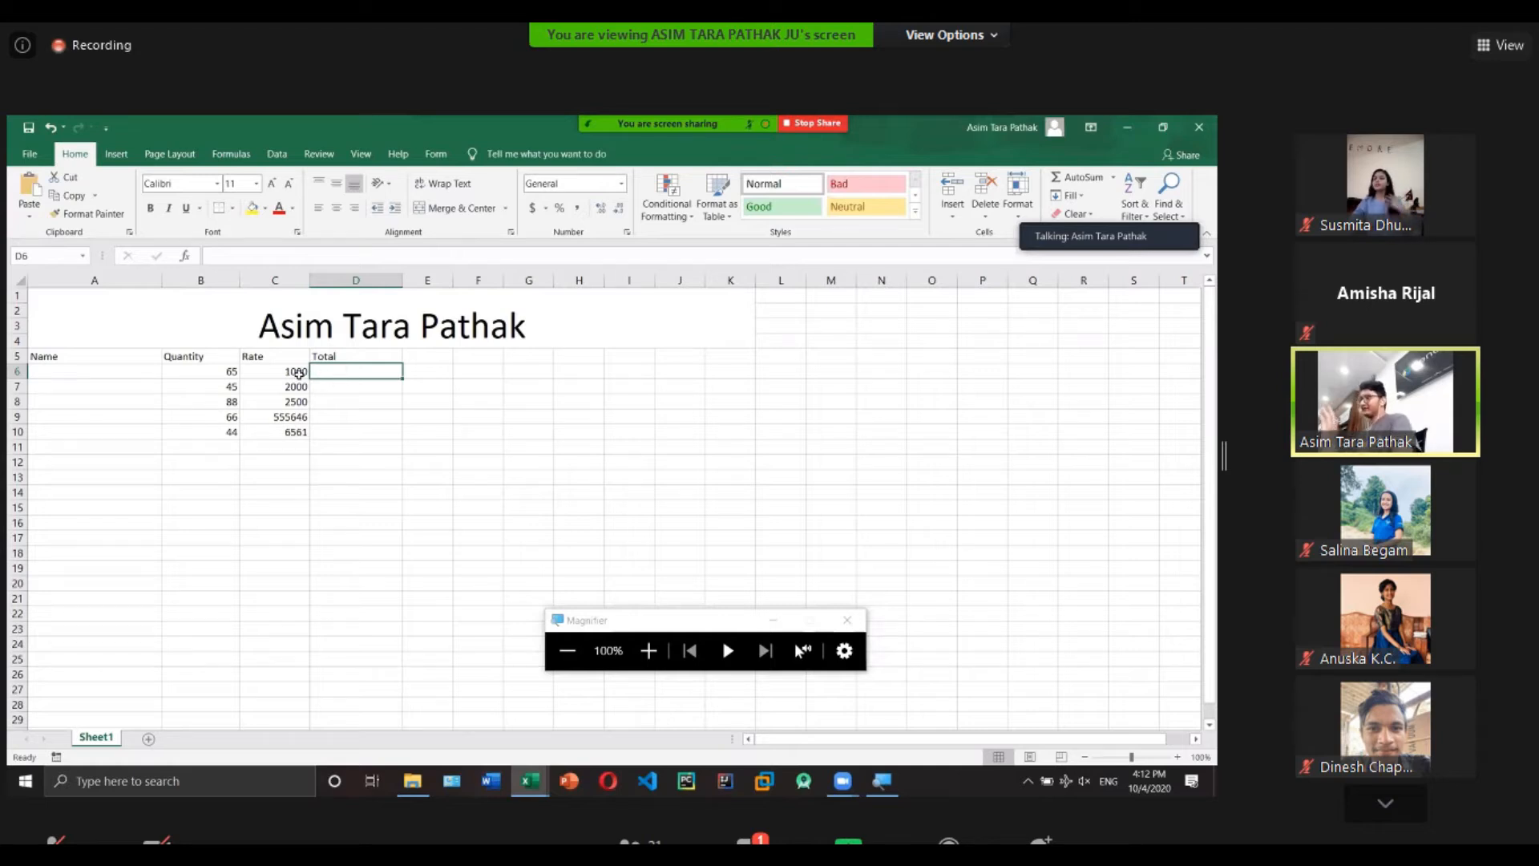
pyautogui.click(328, 257)
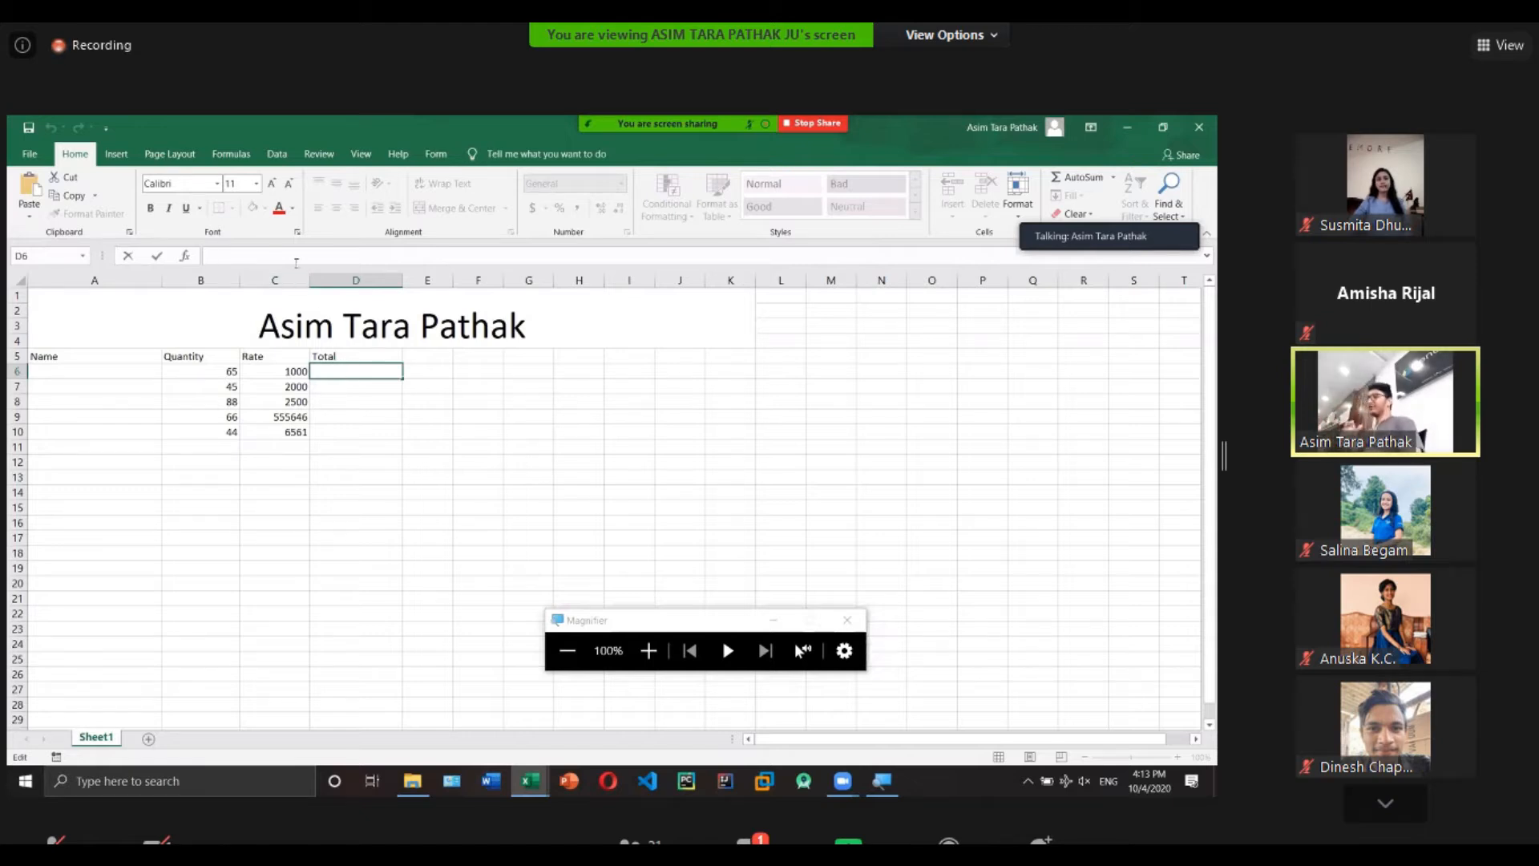
pyautogui.write('=')
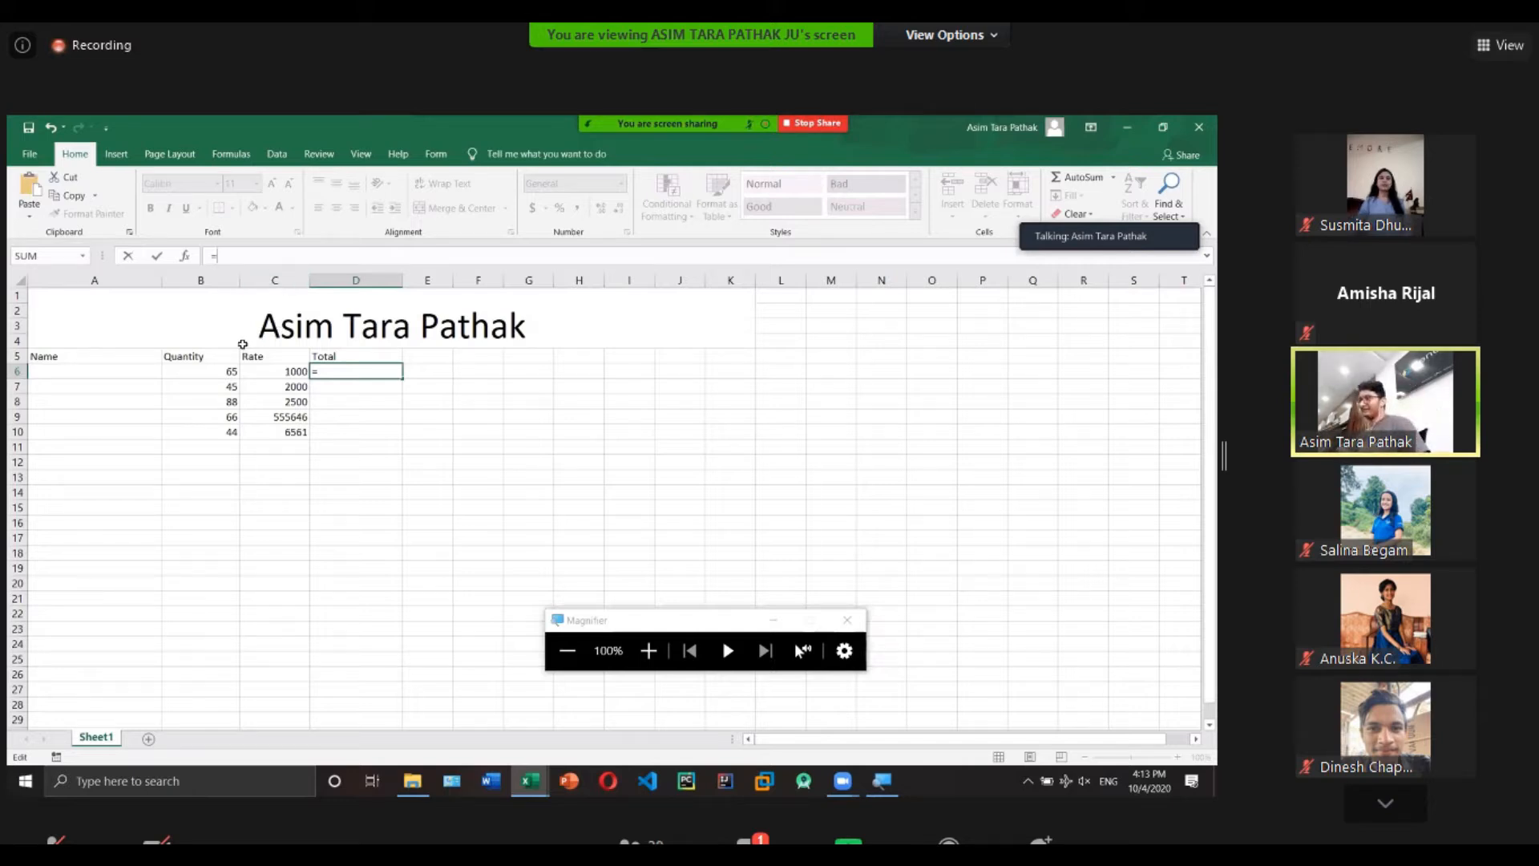
pyautogui.click(208, 372)
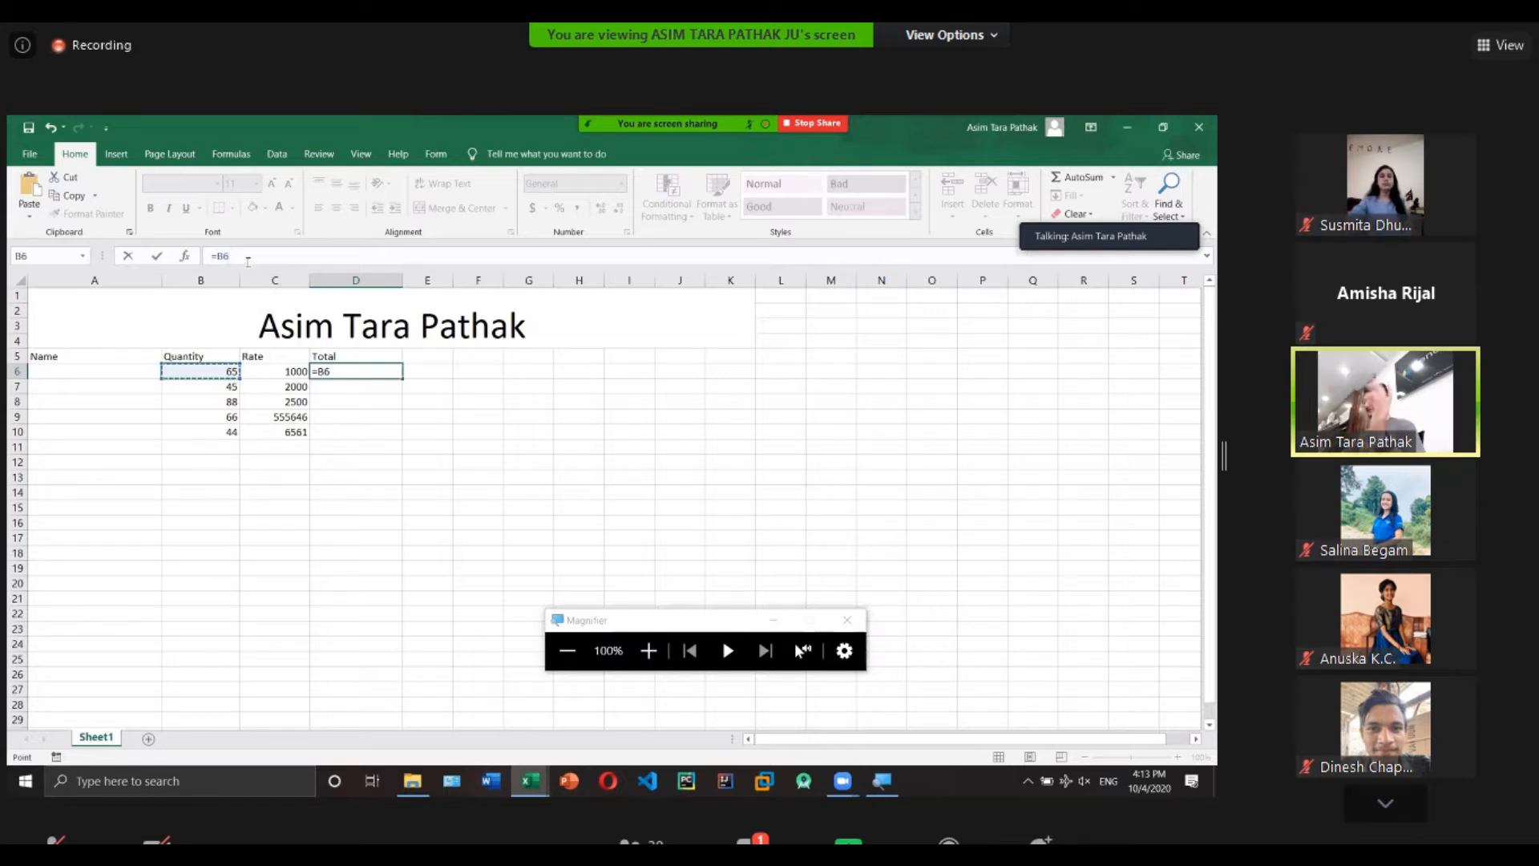
pyautogui.press('BackSpace')
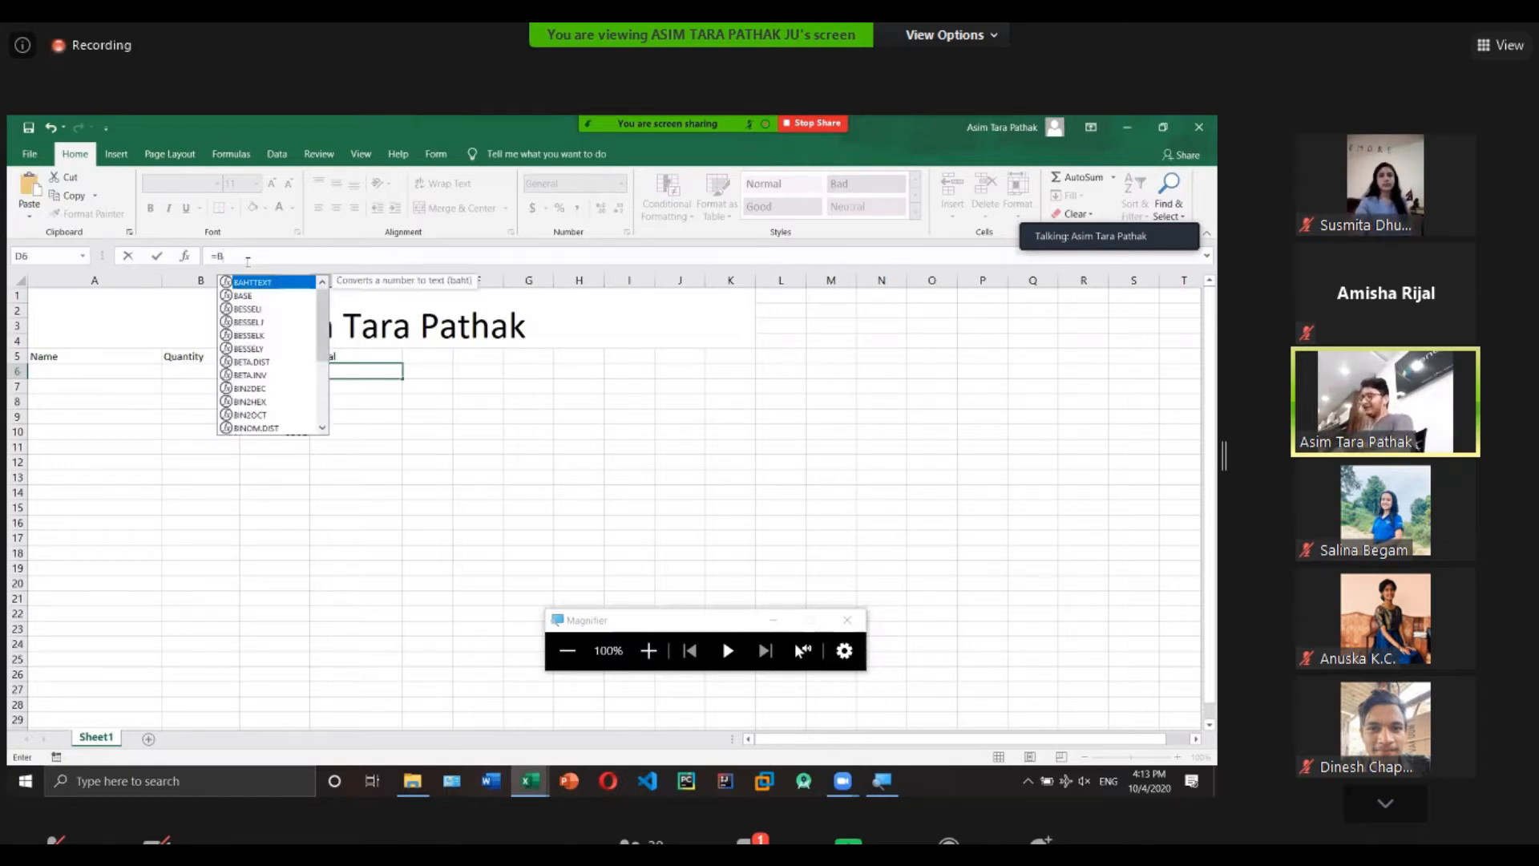
pyautogui.write('6')
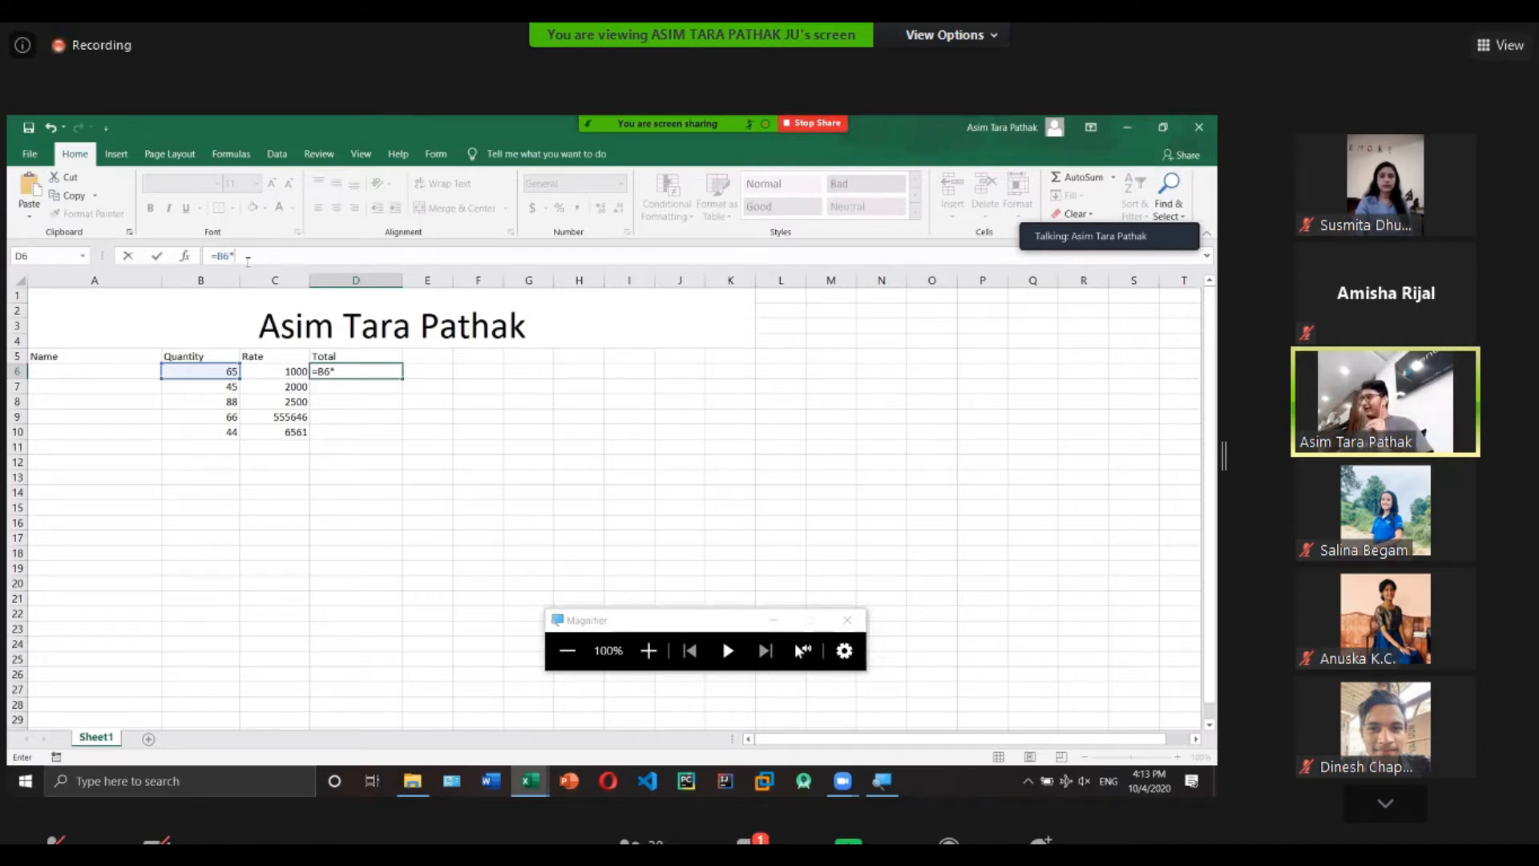
pyautogui.write('*')
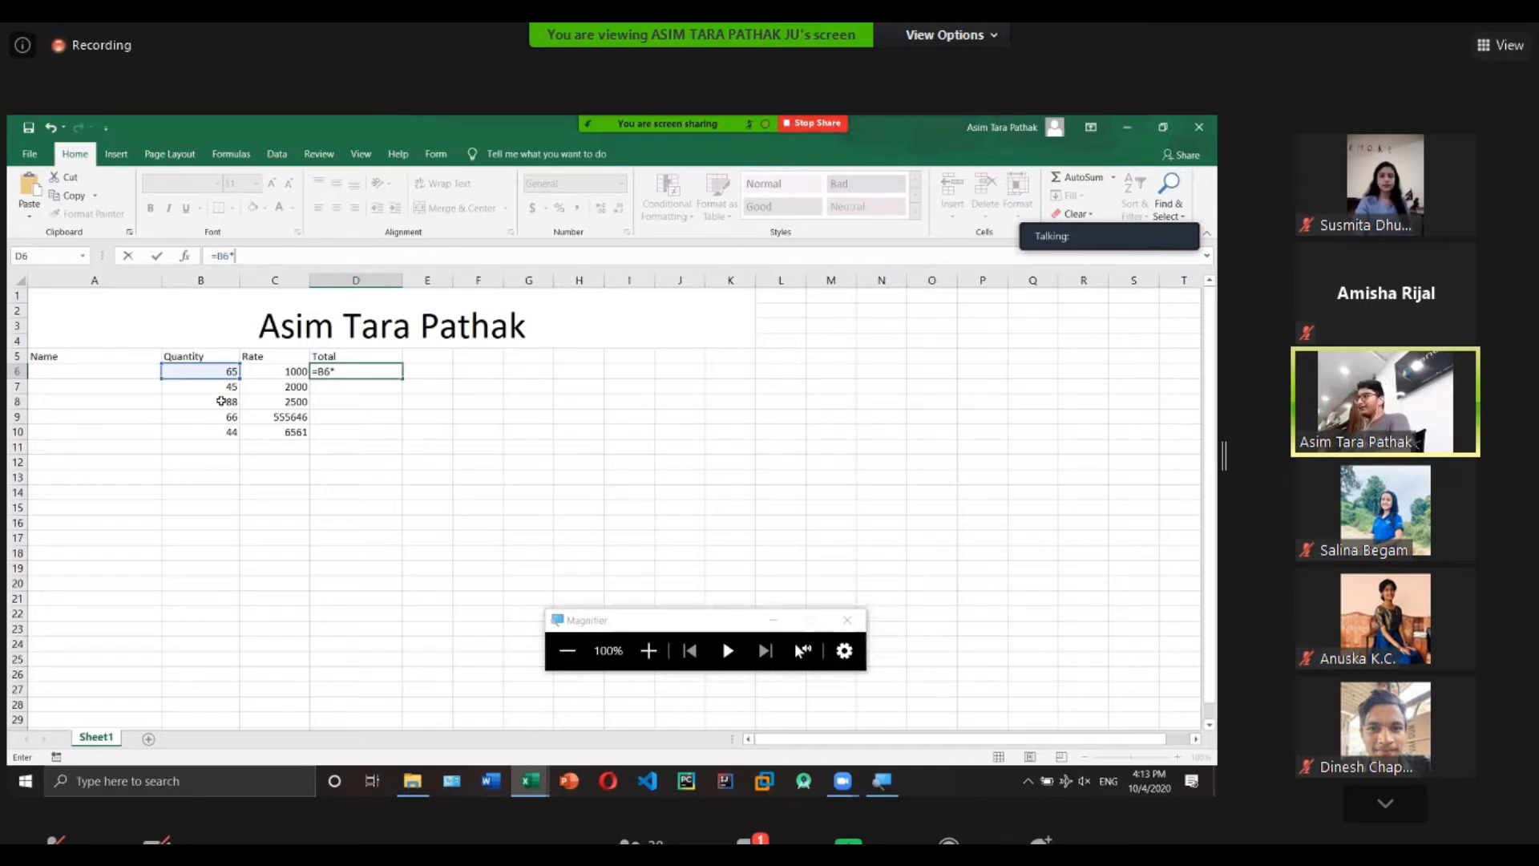
pyautogui.click(268, 373)
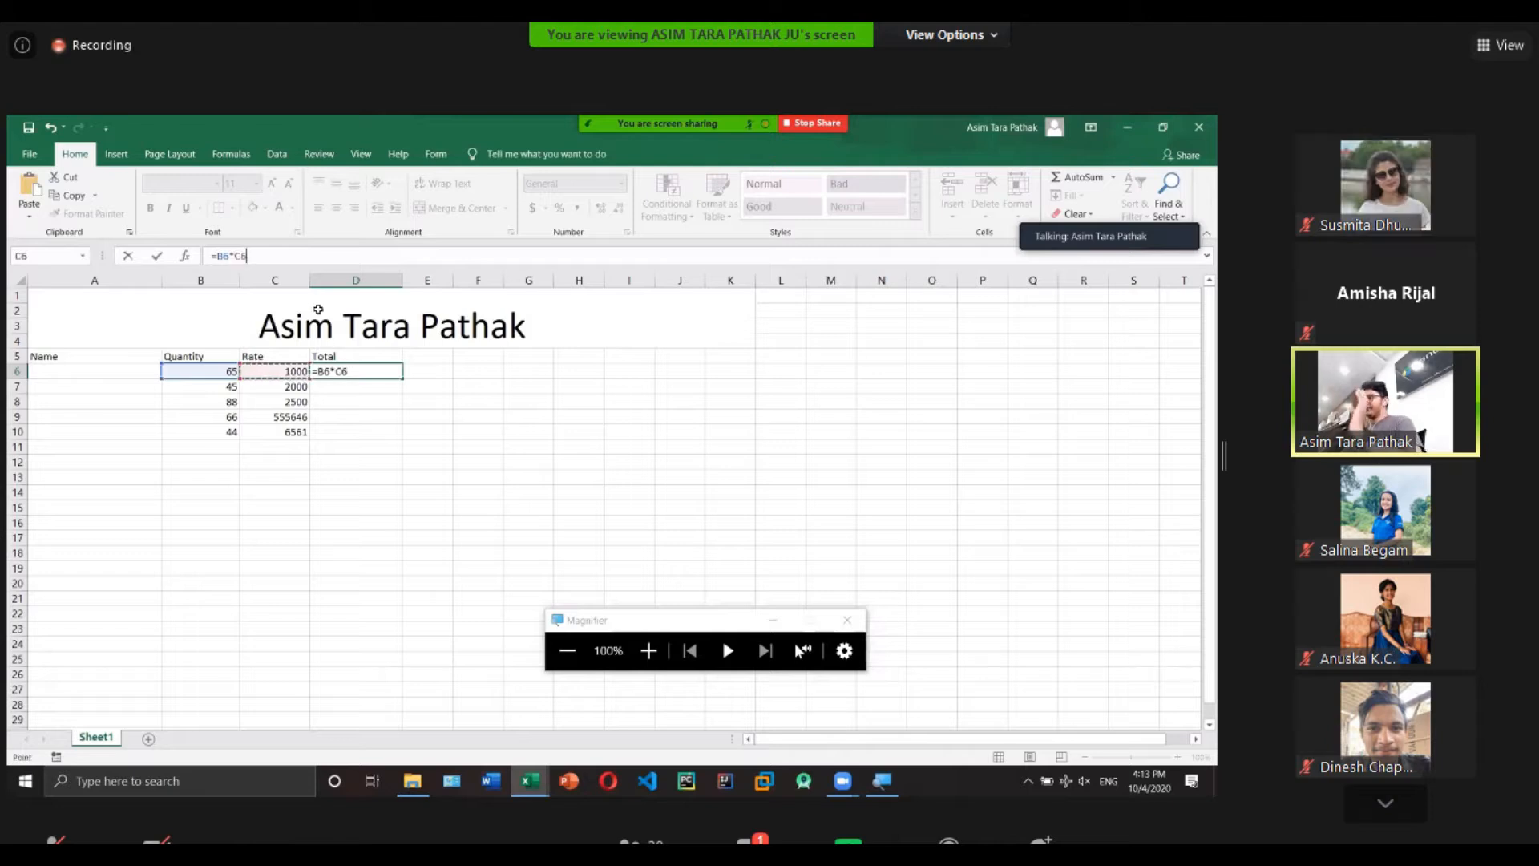
pyautogui.click(289, 256)
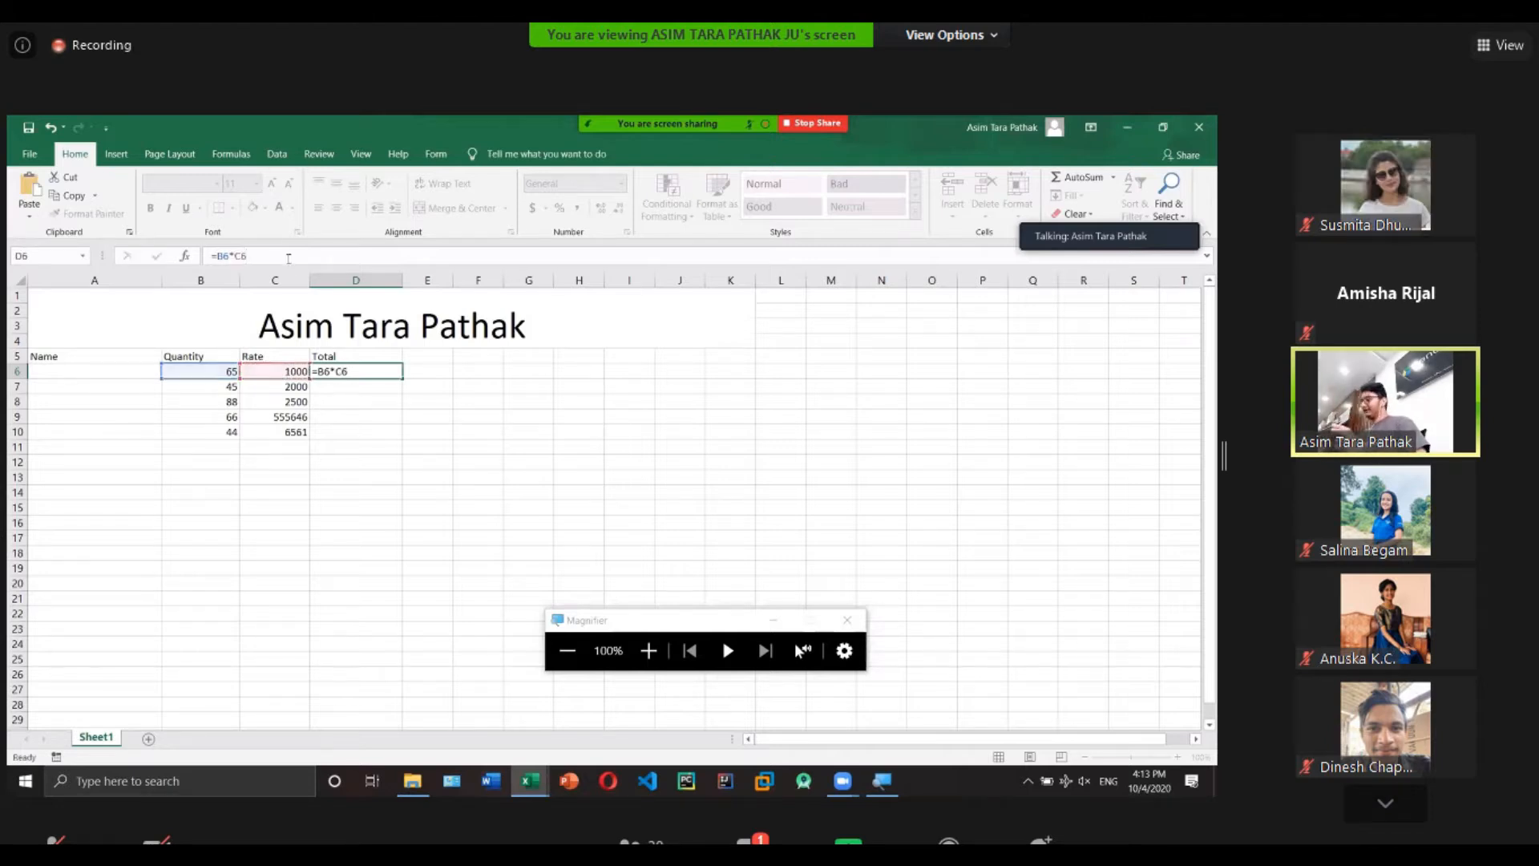
pyautogui.press('Return')
pyautogui.click(359, 369)
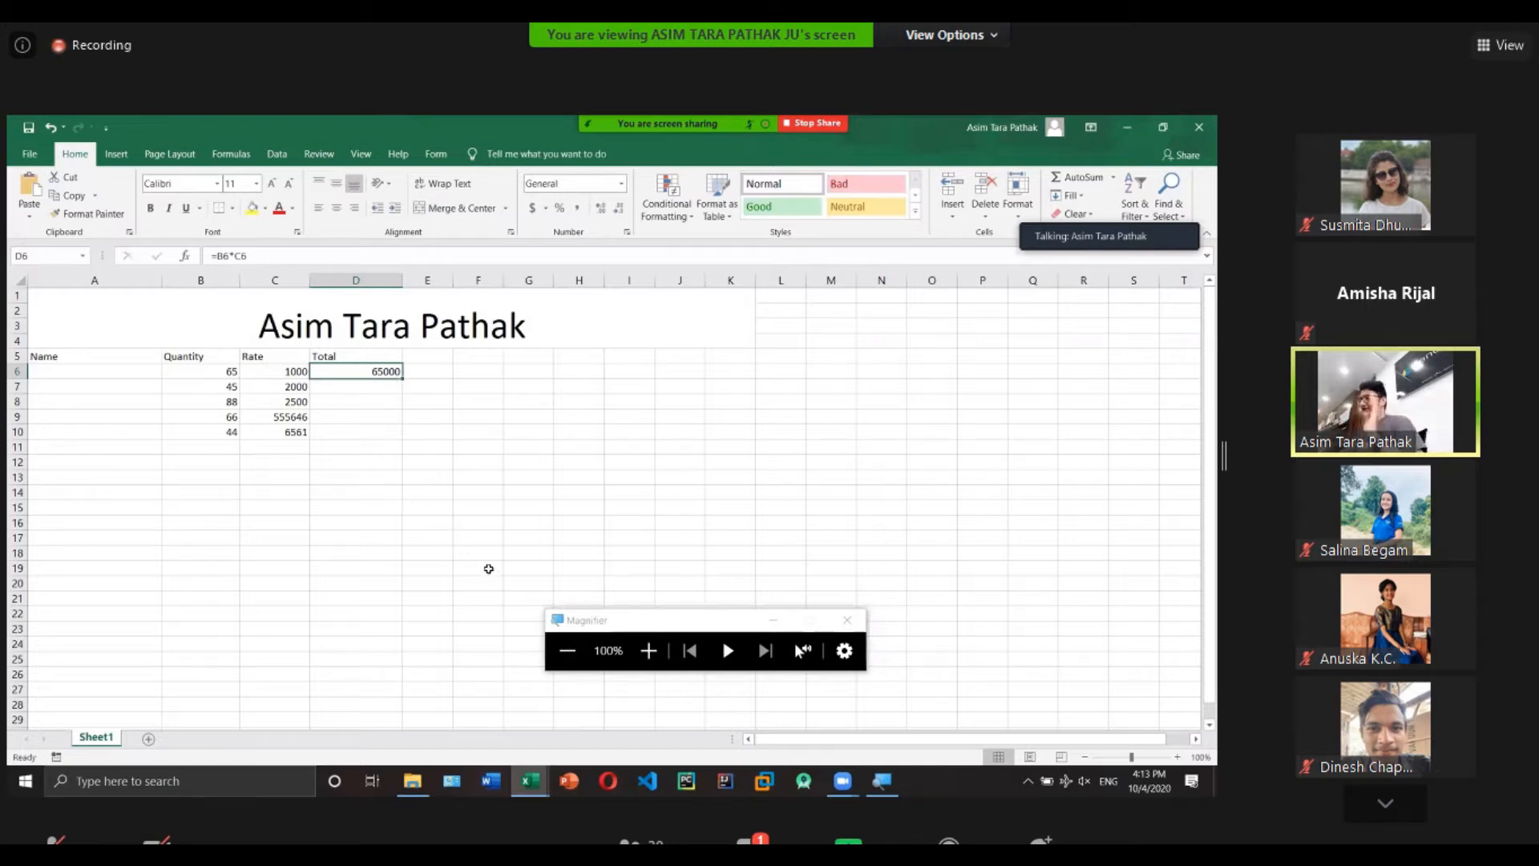
# Fill the =B6*C6 formula from D6 down to D10 with Ctrl+D.
pyautogui.click(640, 653)
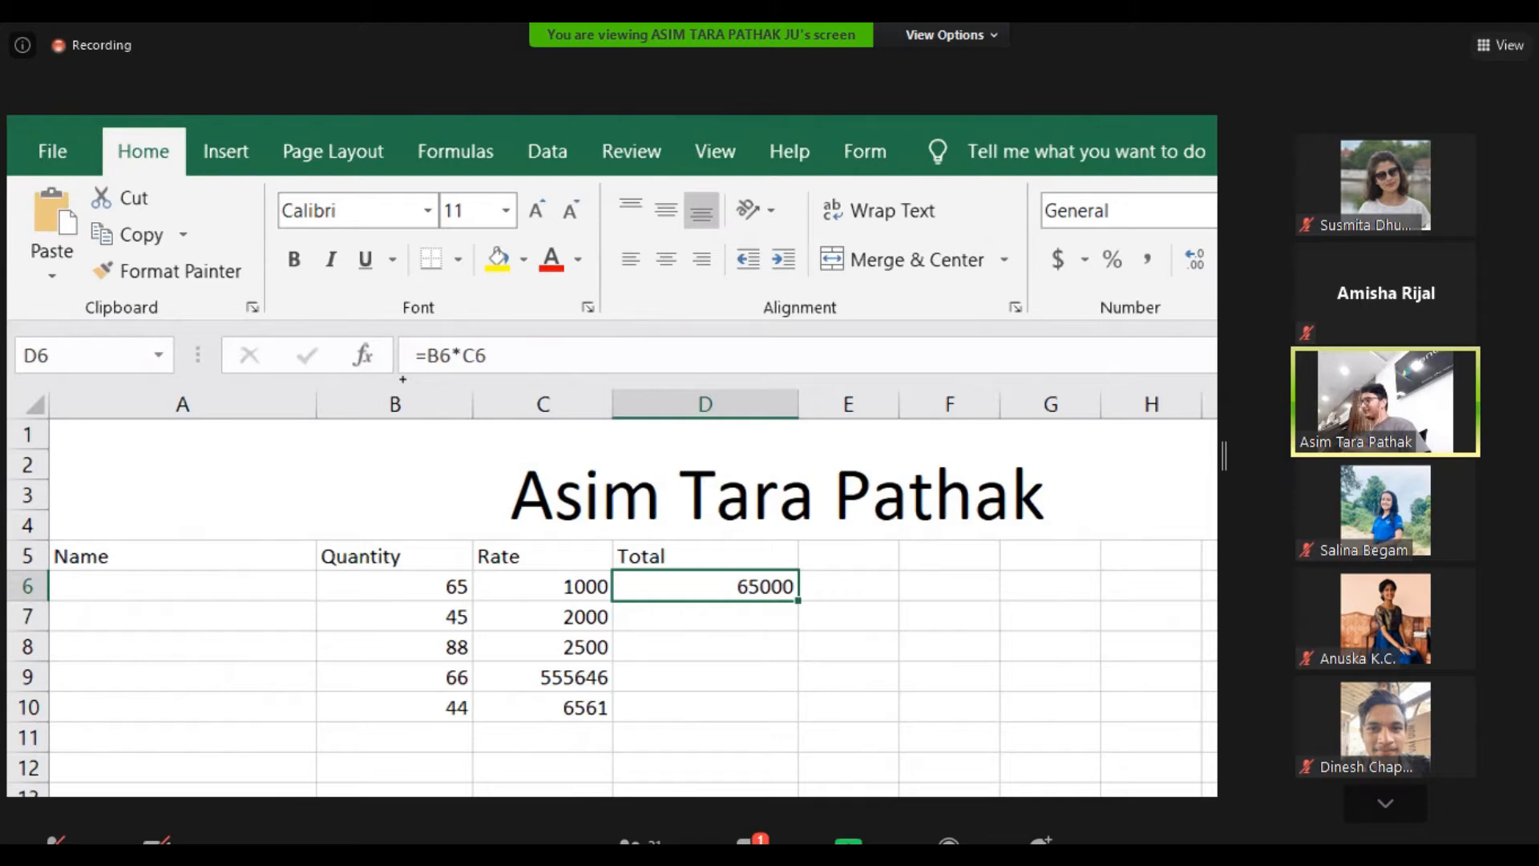
pyautogui.hotkey('shift', 'Down')
pyautogui.hotkey('shift', 'Down')
pyautogui.hotkey('shift', 'Down')
pyautogui.hotkey('shift', 'Down')
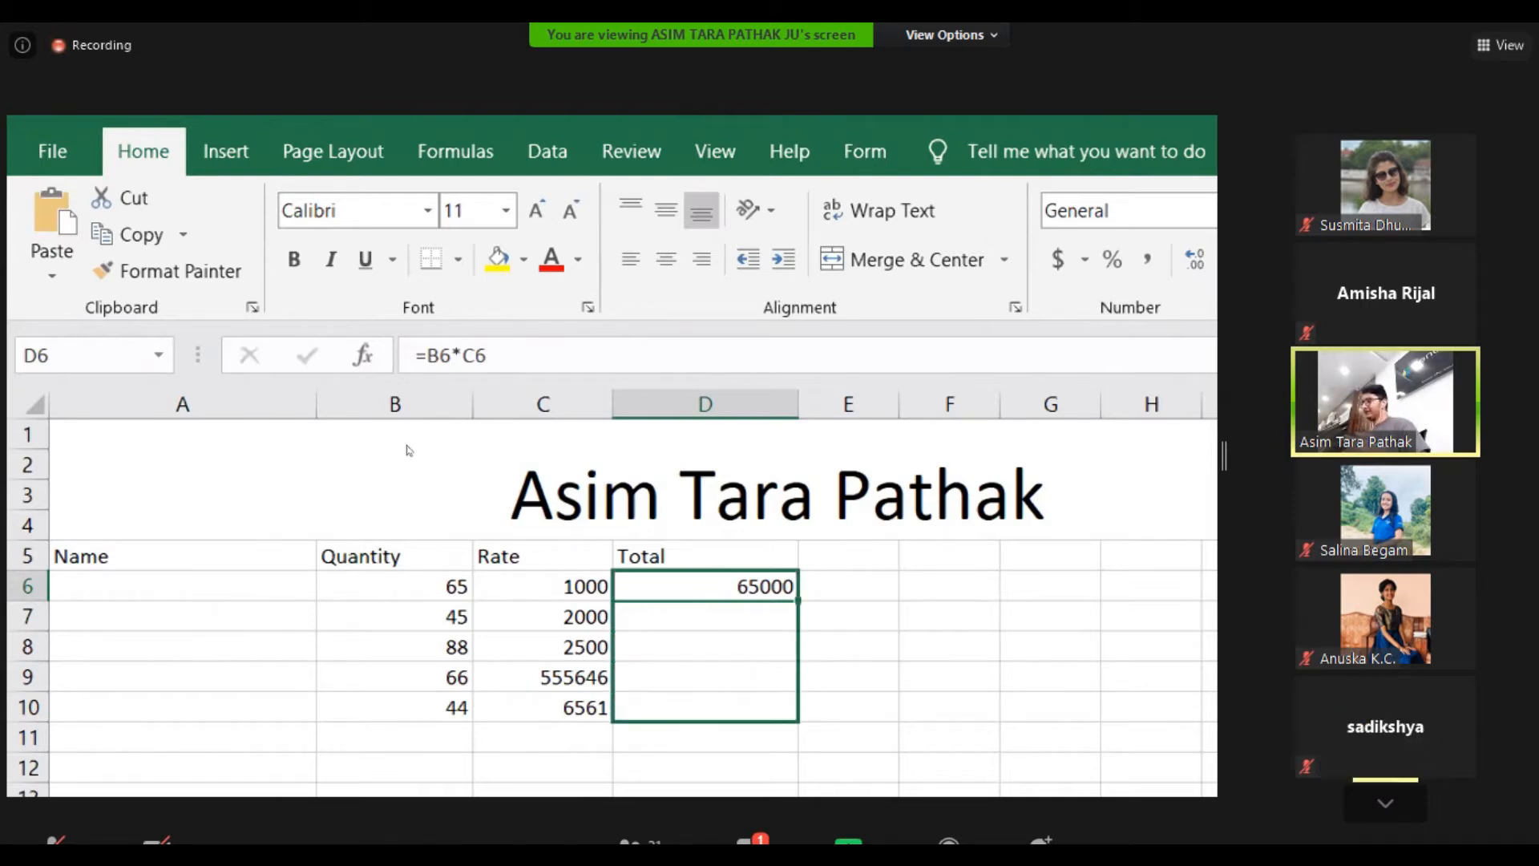
pyautogui.hotkey('ctrl', 'd')
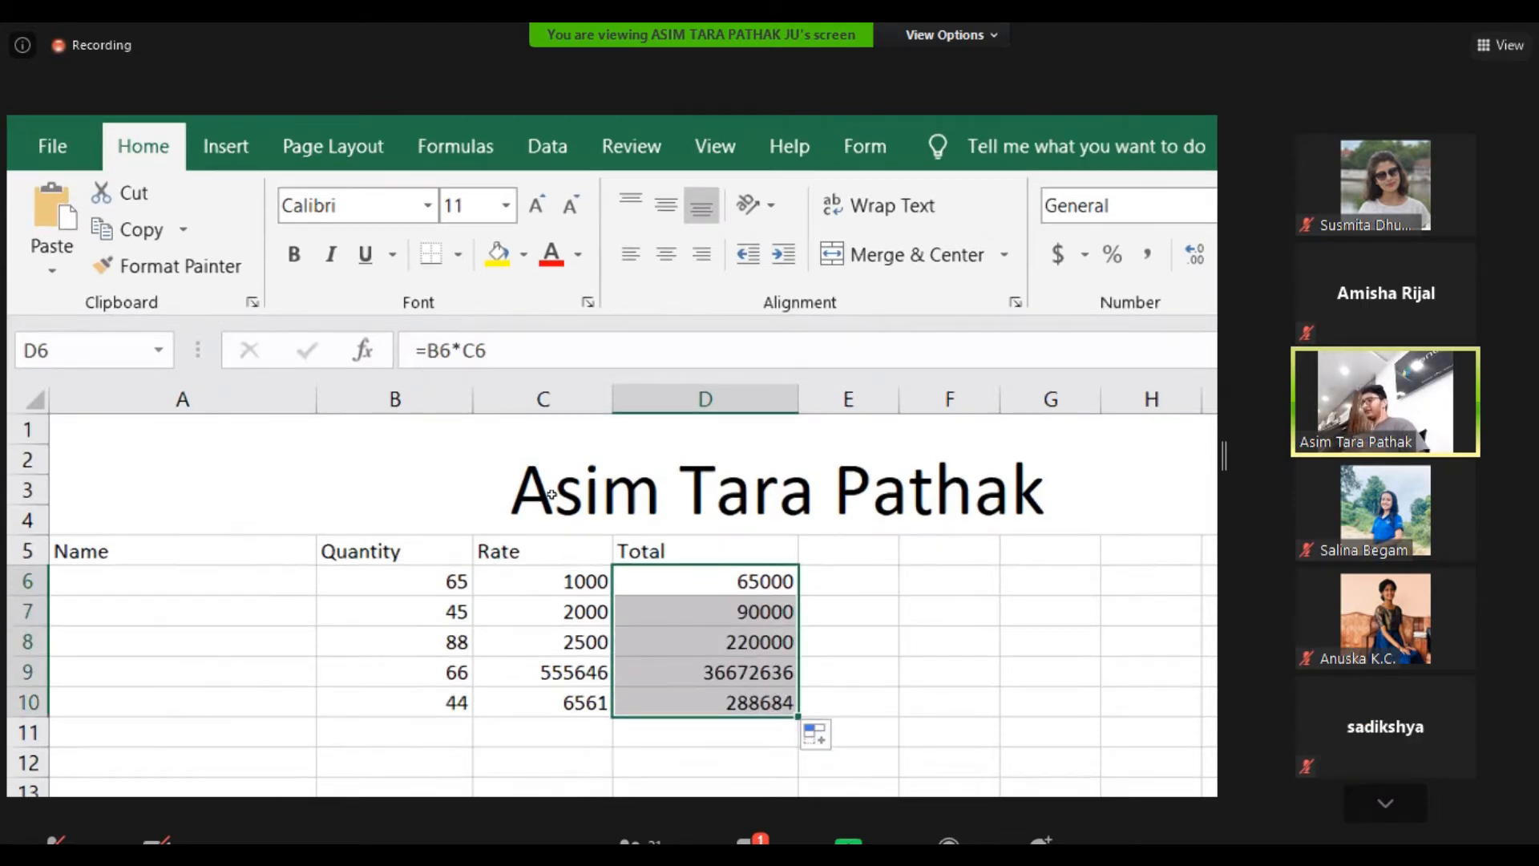
pyautogui.press('super+plus')
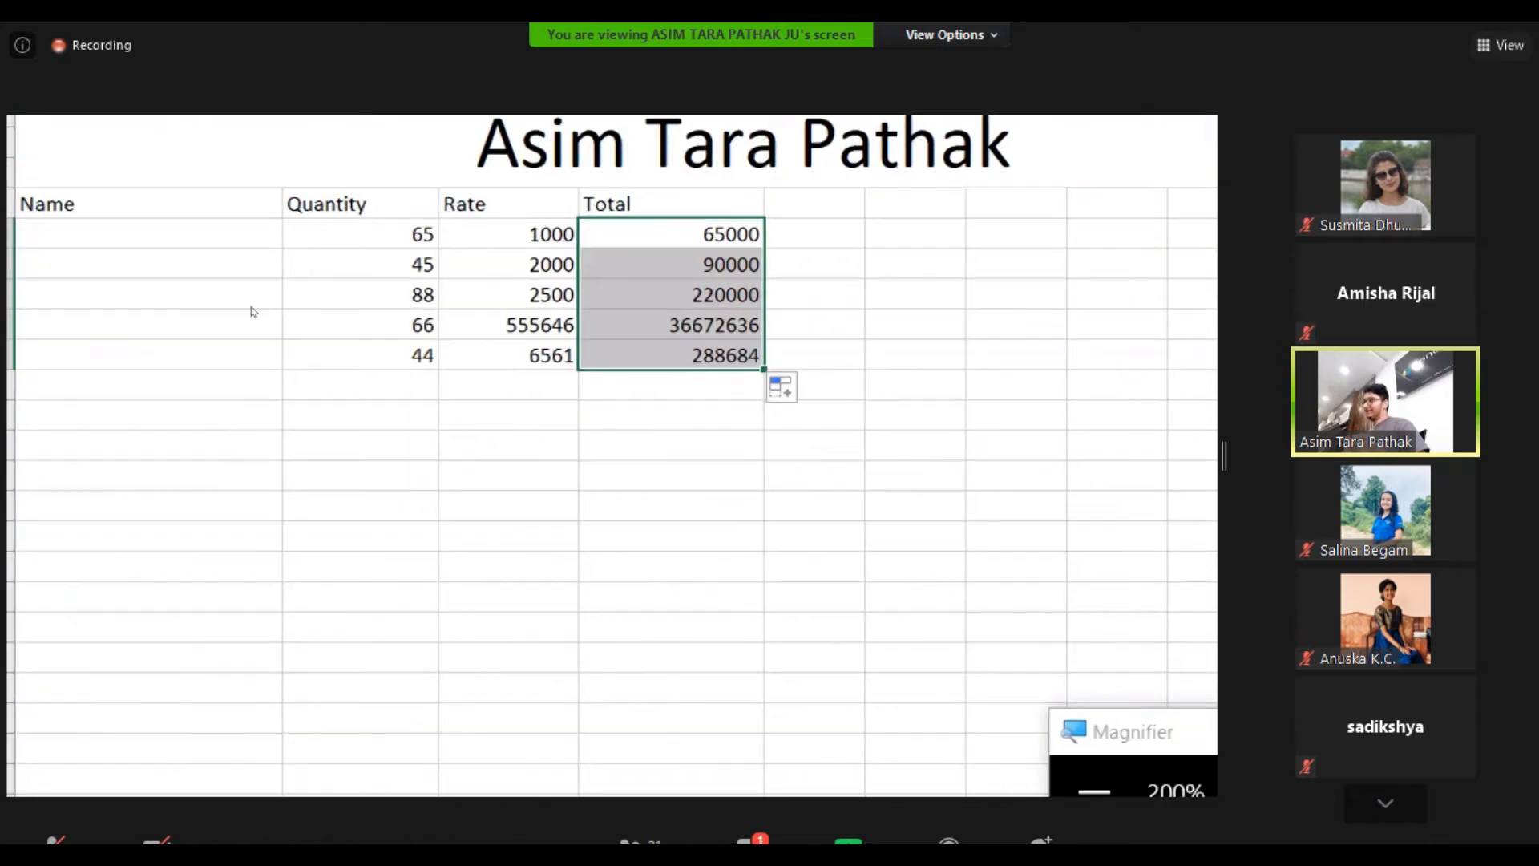
pyautogui.click(995, 670)
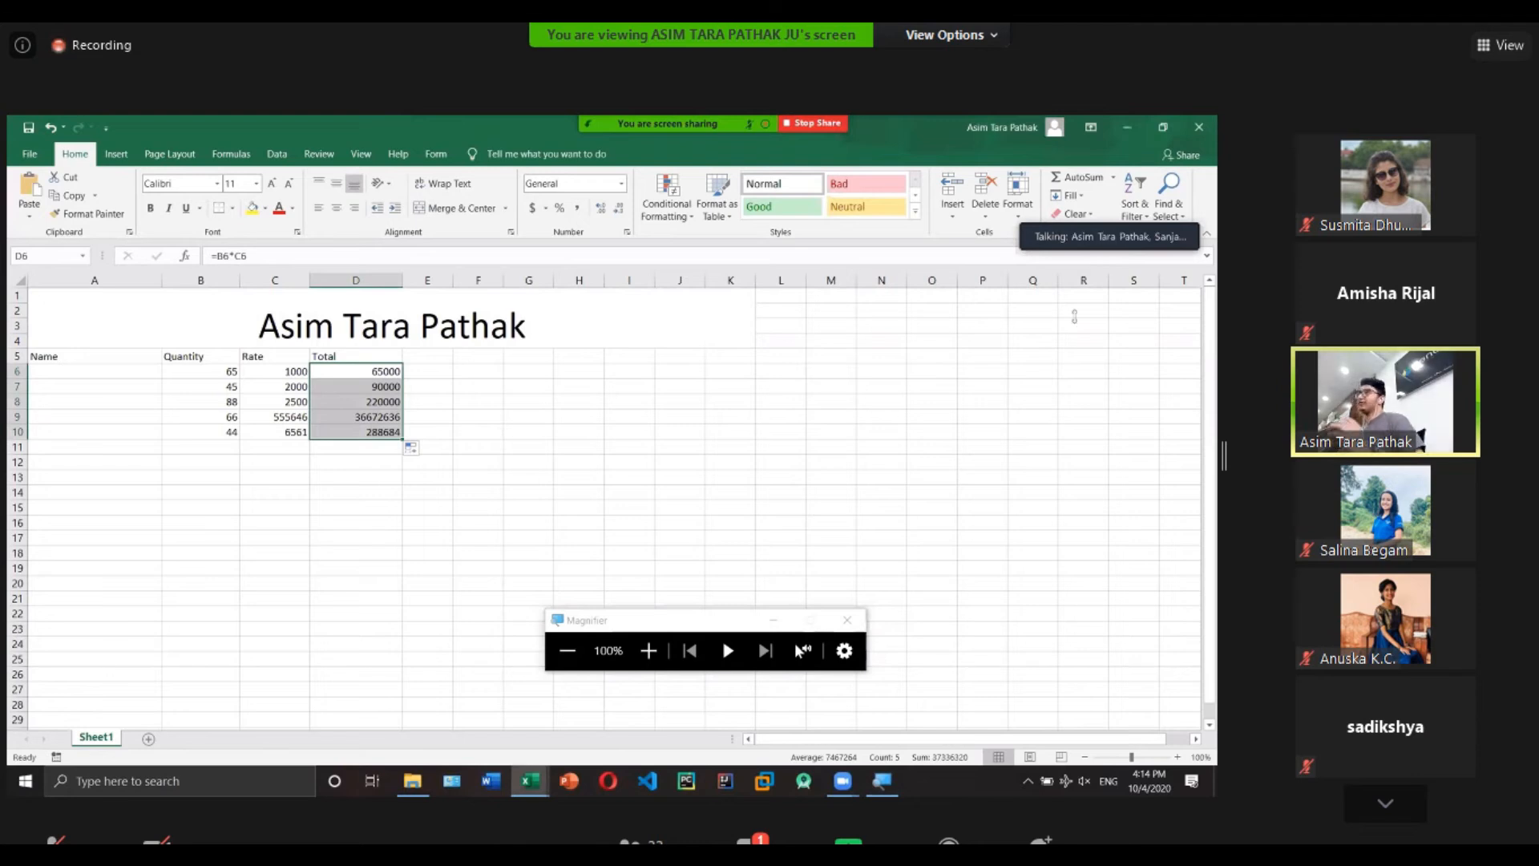
# Type the label SUM into cell C11 below the rates.
pyautogui.moveTo(1088, 234); pyautogui.dragTo(1074, 317)
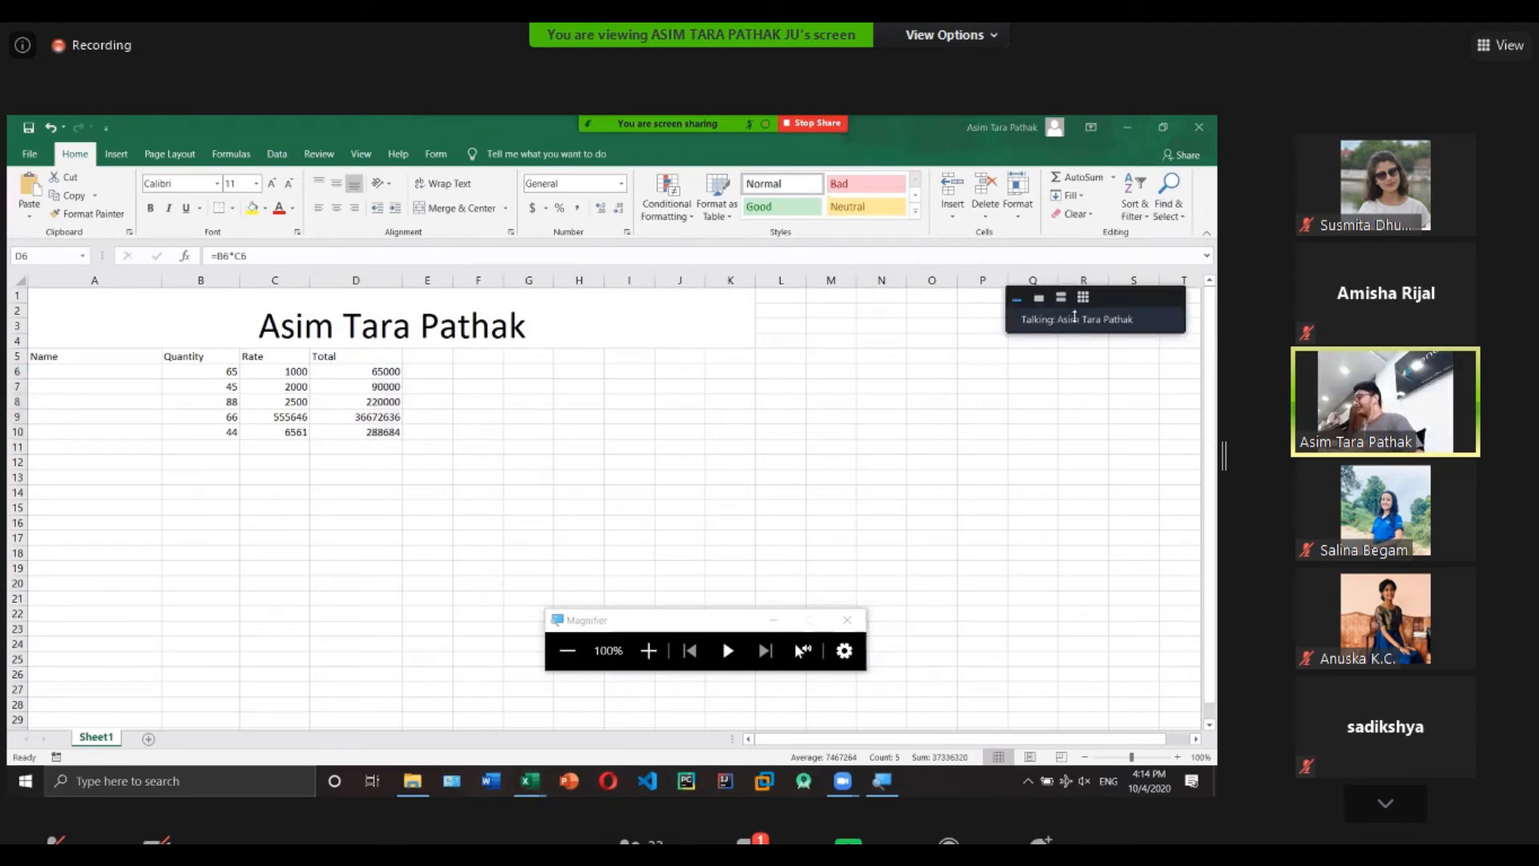
pyautogui.moveTo(1074, 316); pyautogui.dragTo(1095, 322)
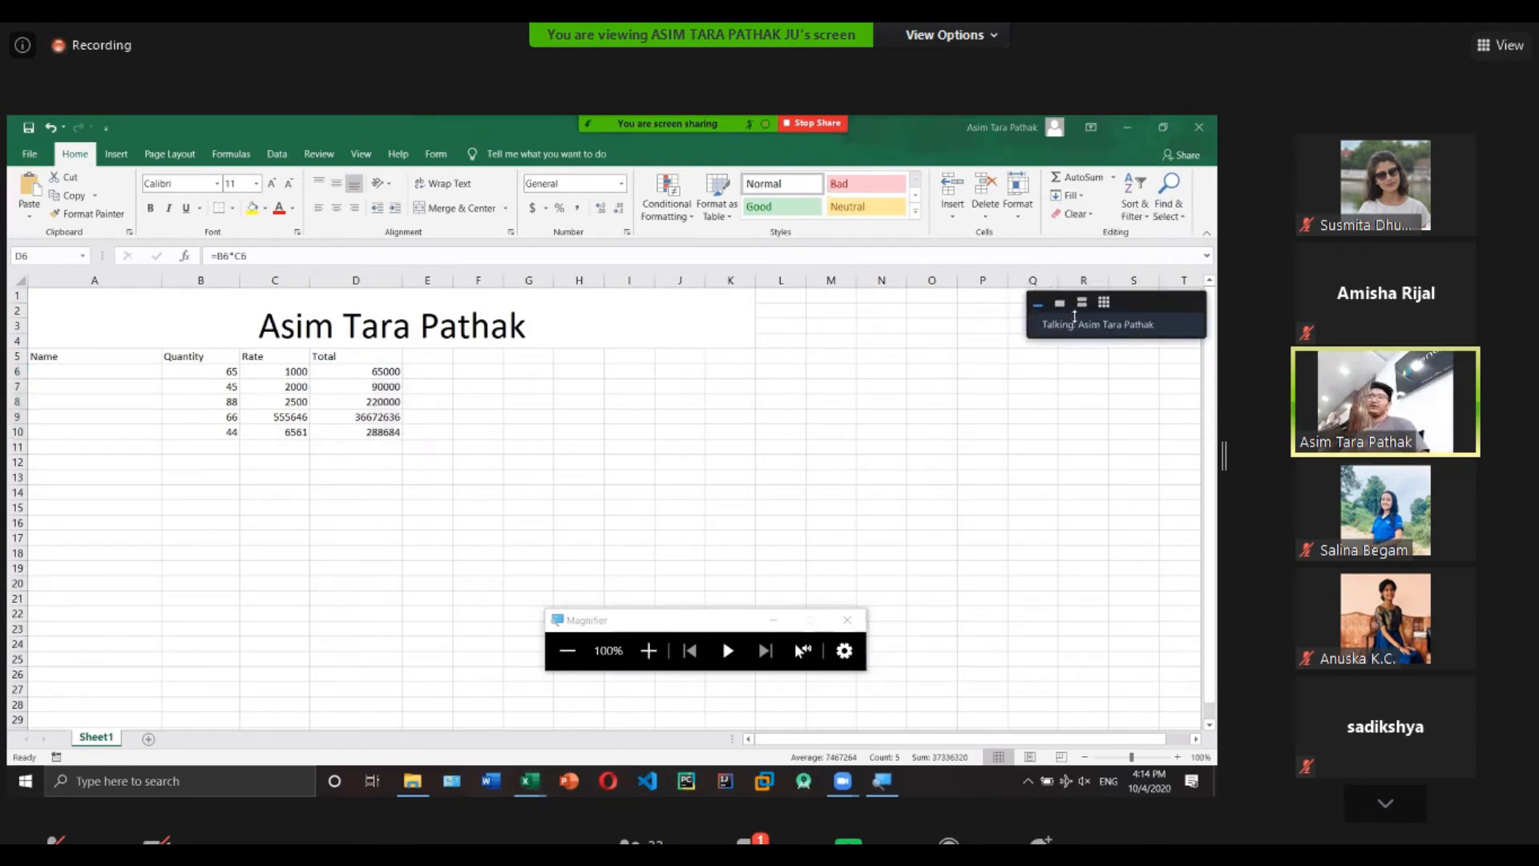
pyautogui.click(455, 391)
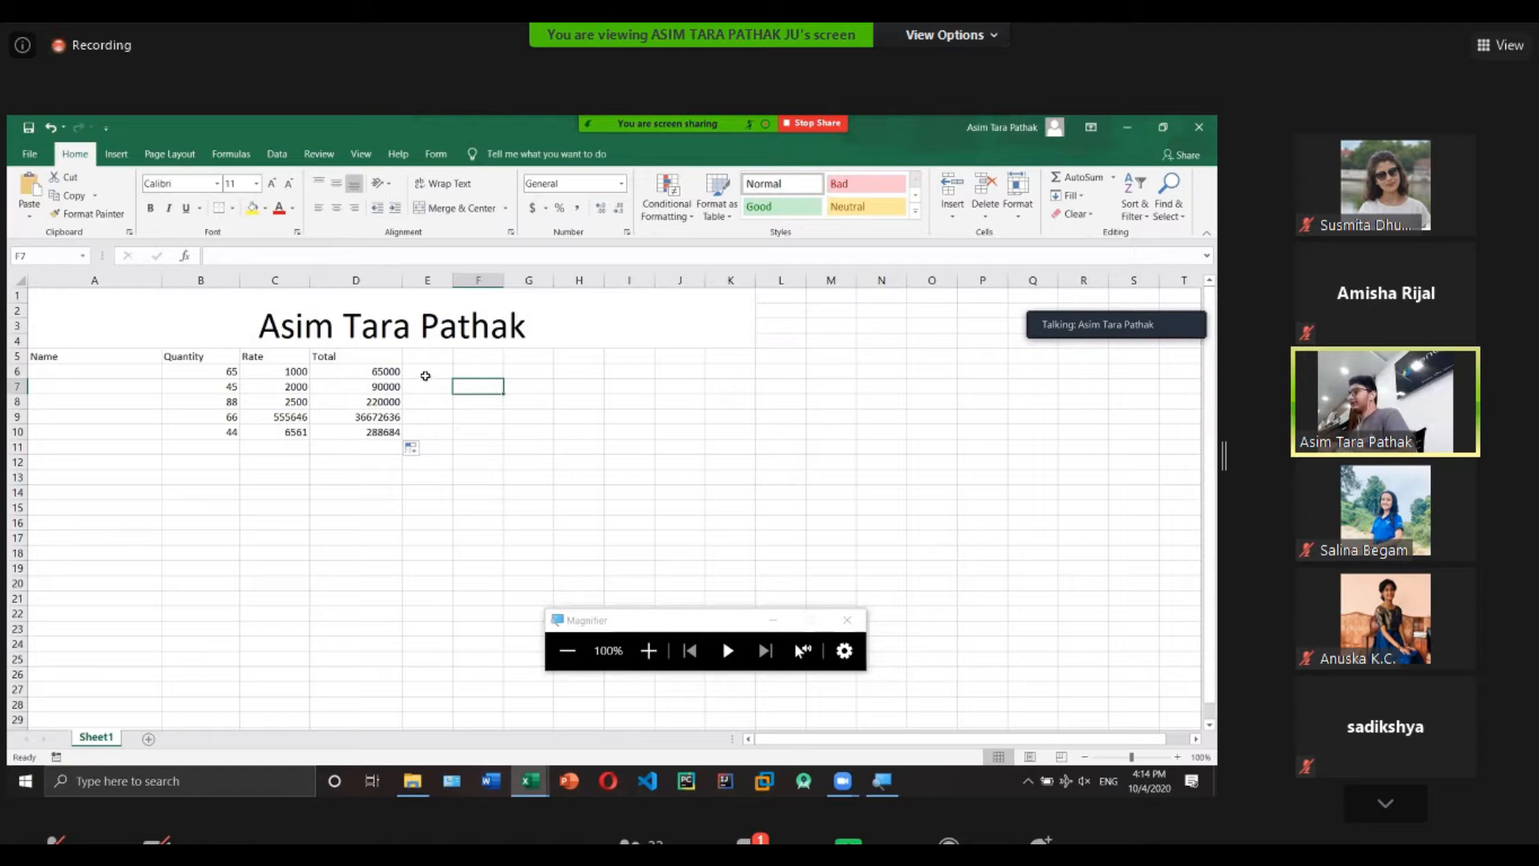
pyautogui.click(423, 373)
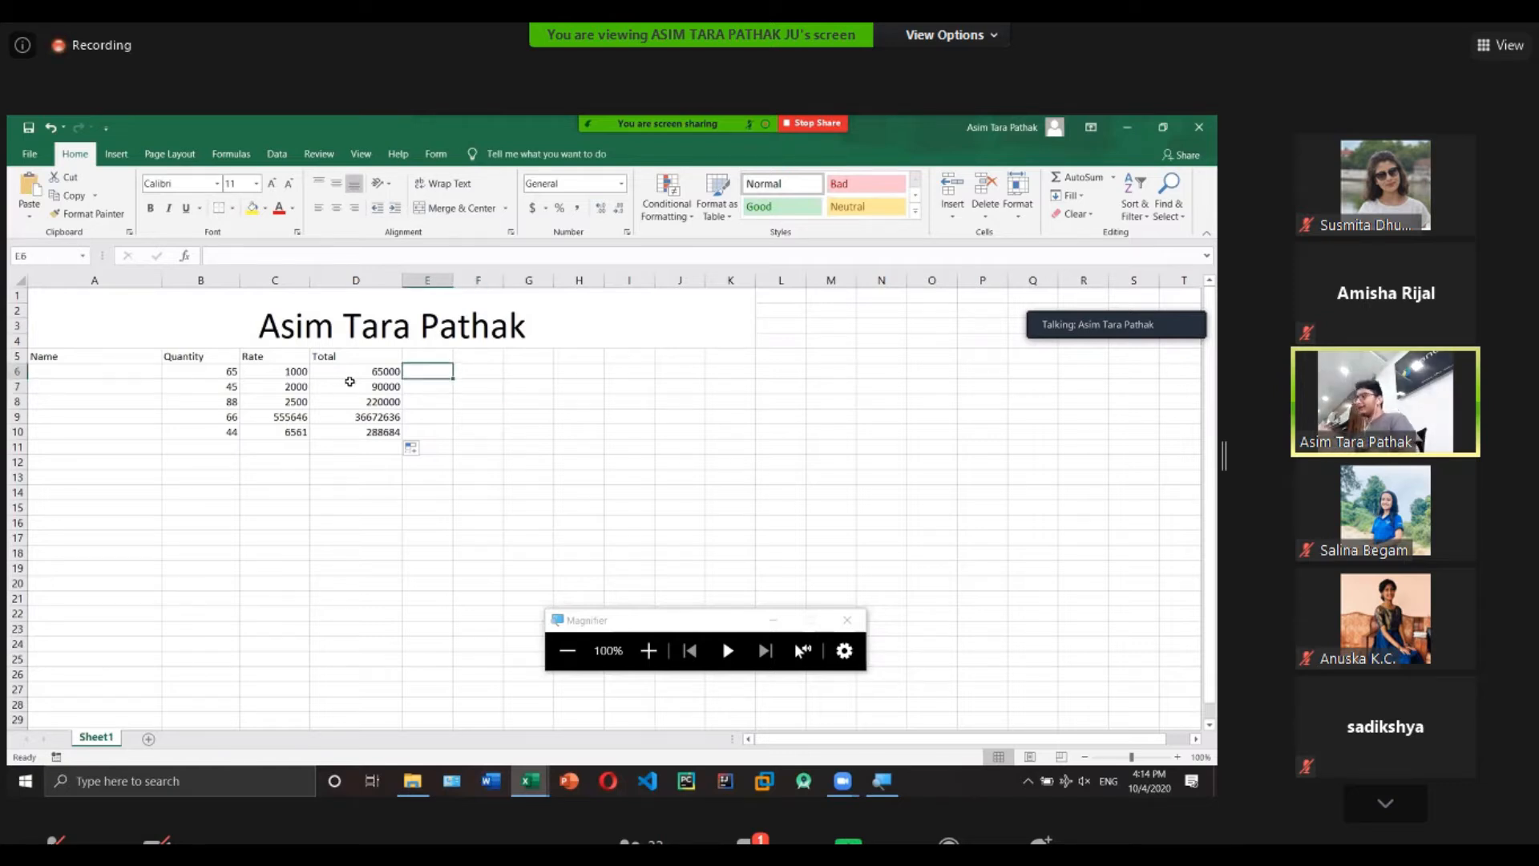
pyautogui.click(282, 448)
pyautogui.write('SUM')
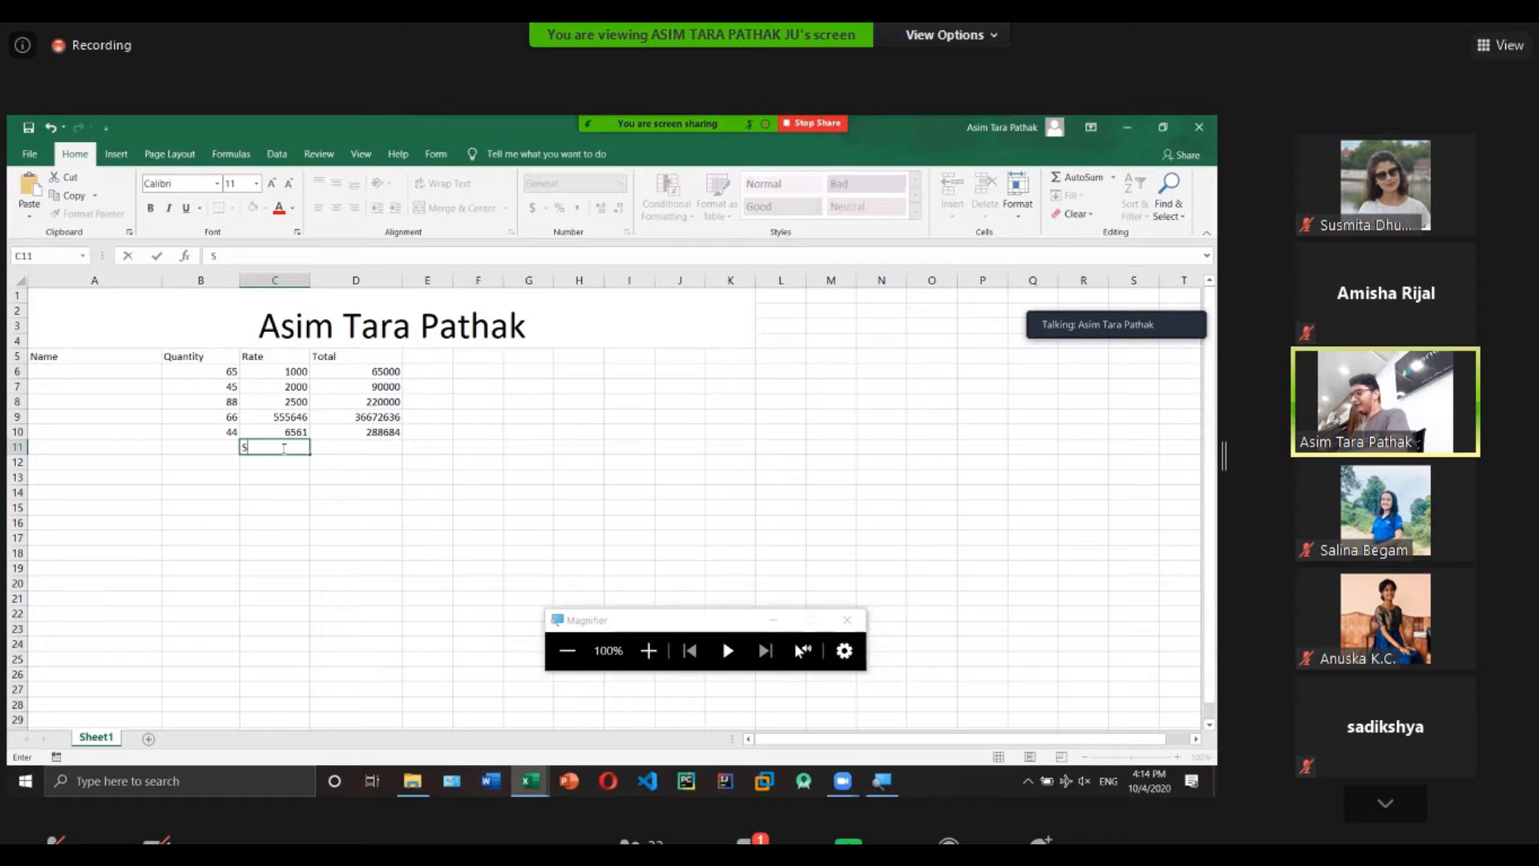
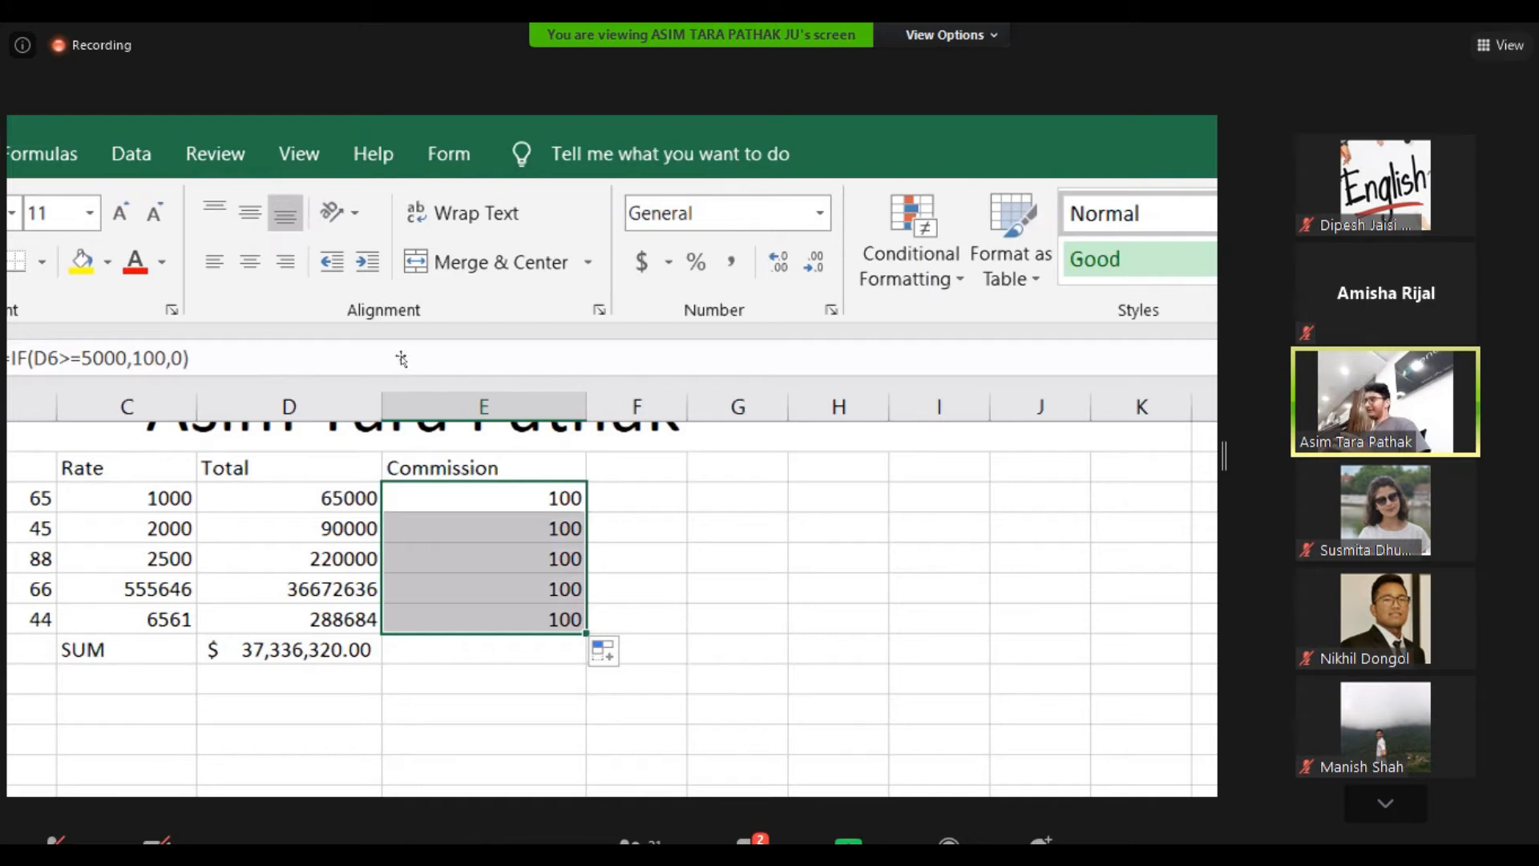
# Inspect D7's =B7*C7 formula, then change the second item's quantity in B7 from 45 to 1.
pyautogui.click(291, 528)
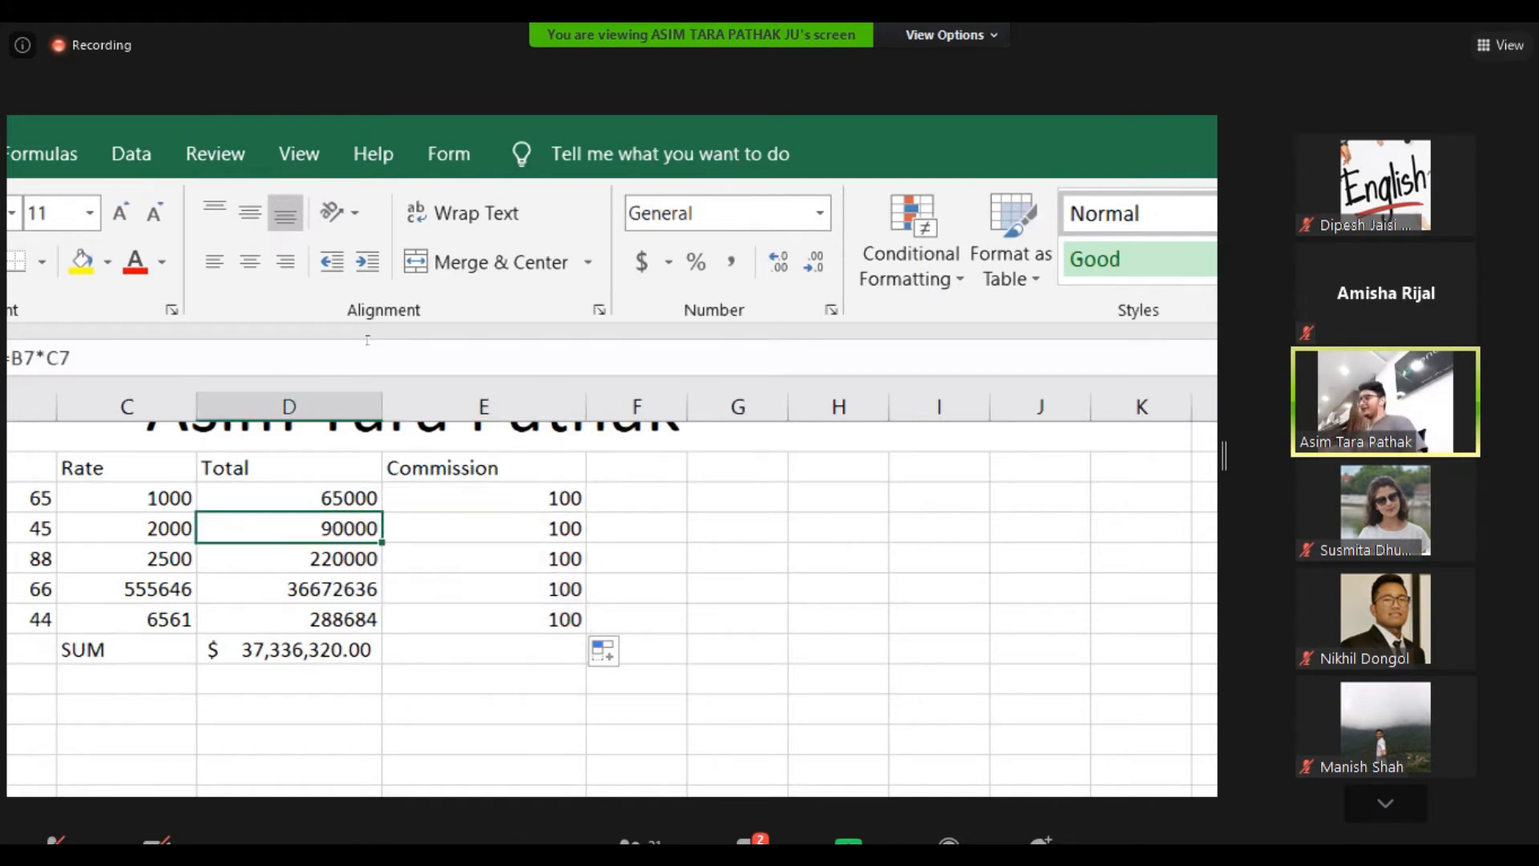
pyautogui.doubleClick(290, 528)
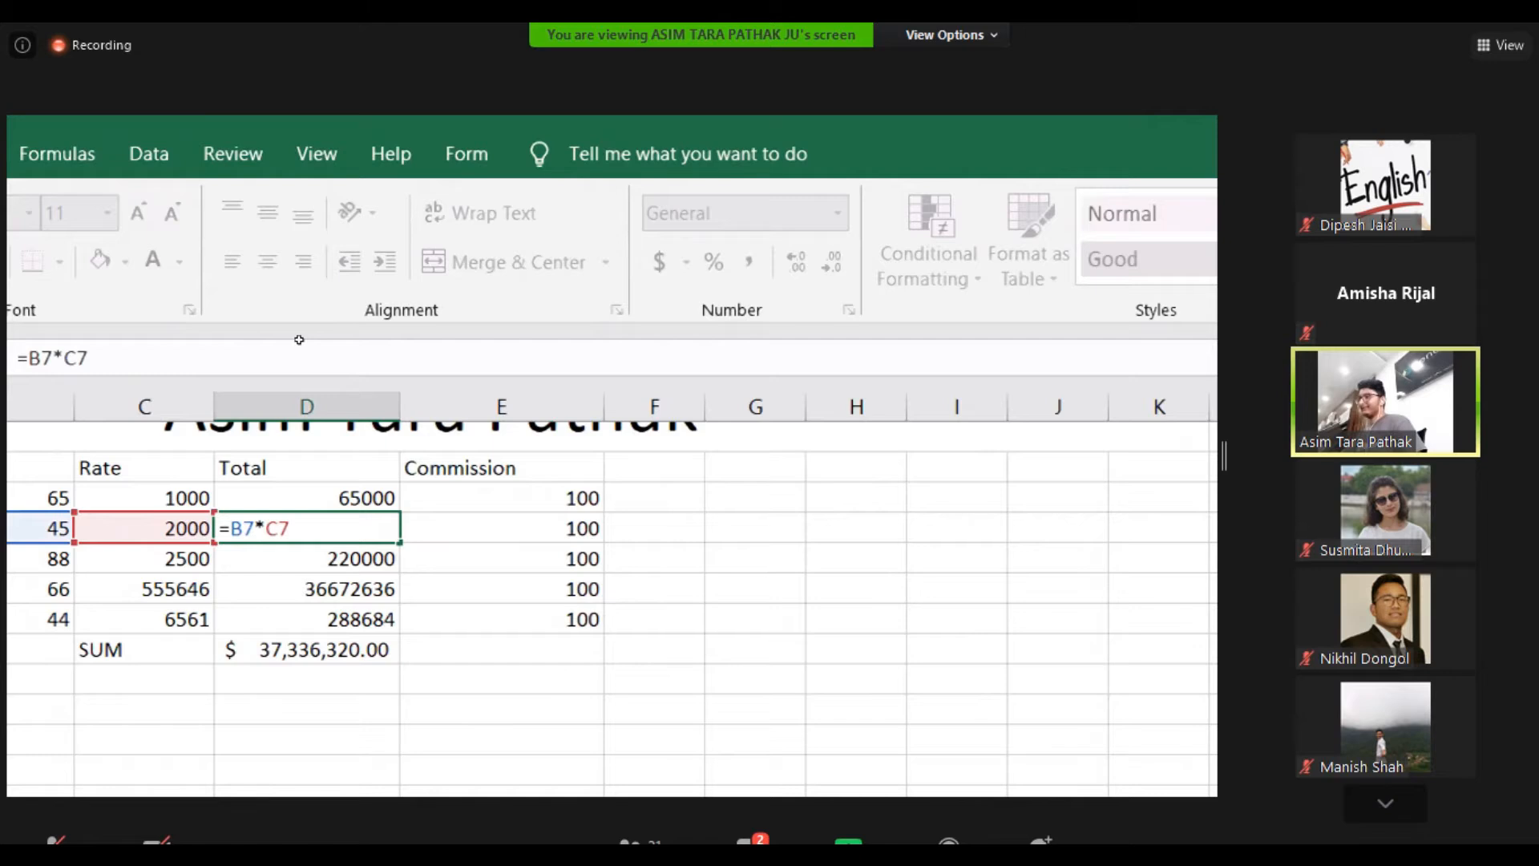
pyautogui.click(38, 529)
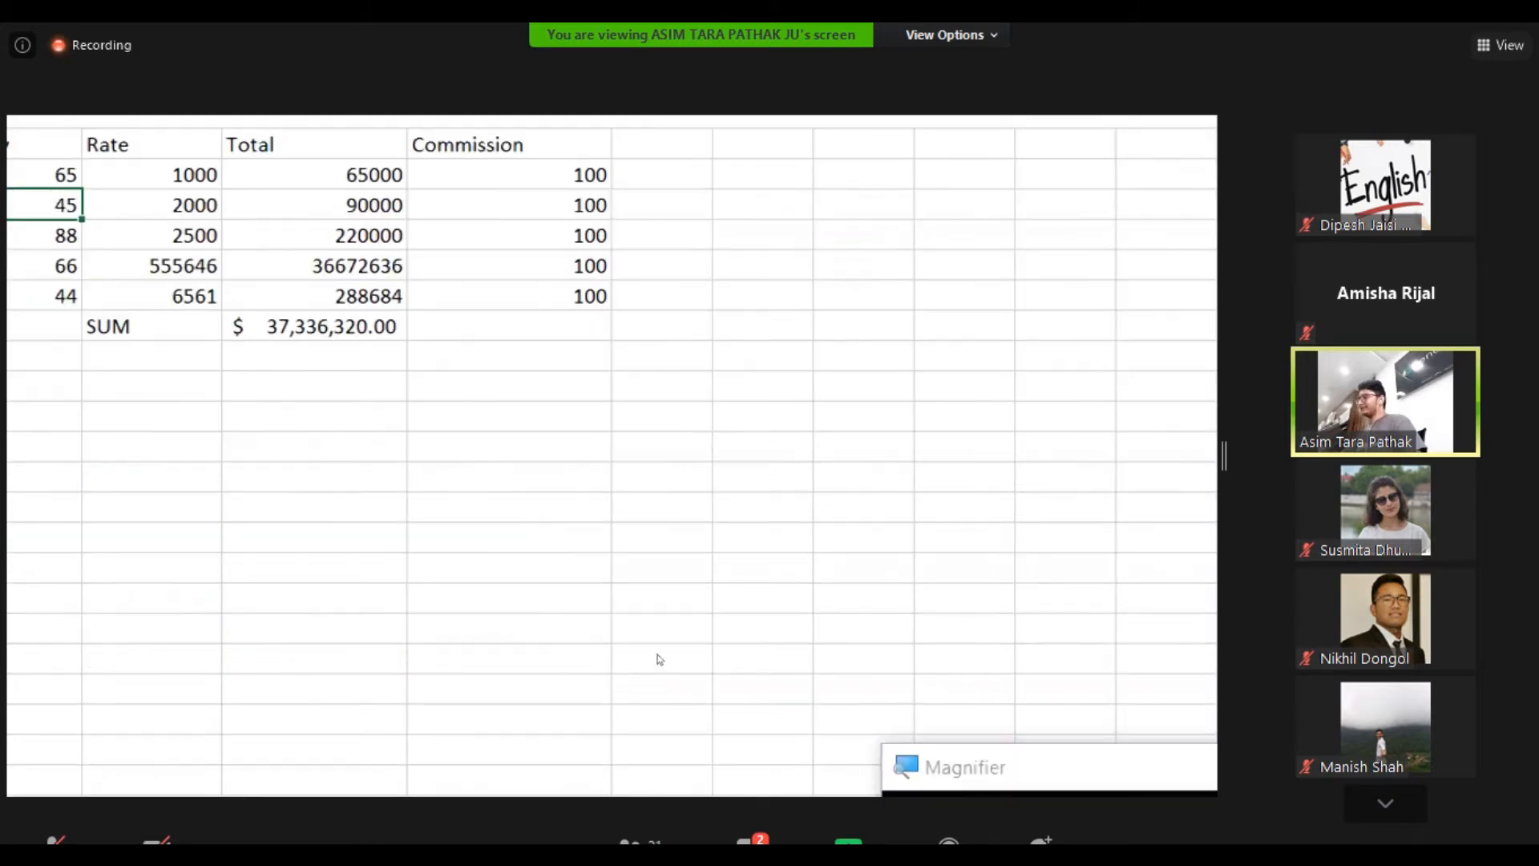
pyautogui.press('super+minus')
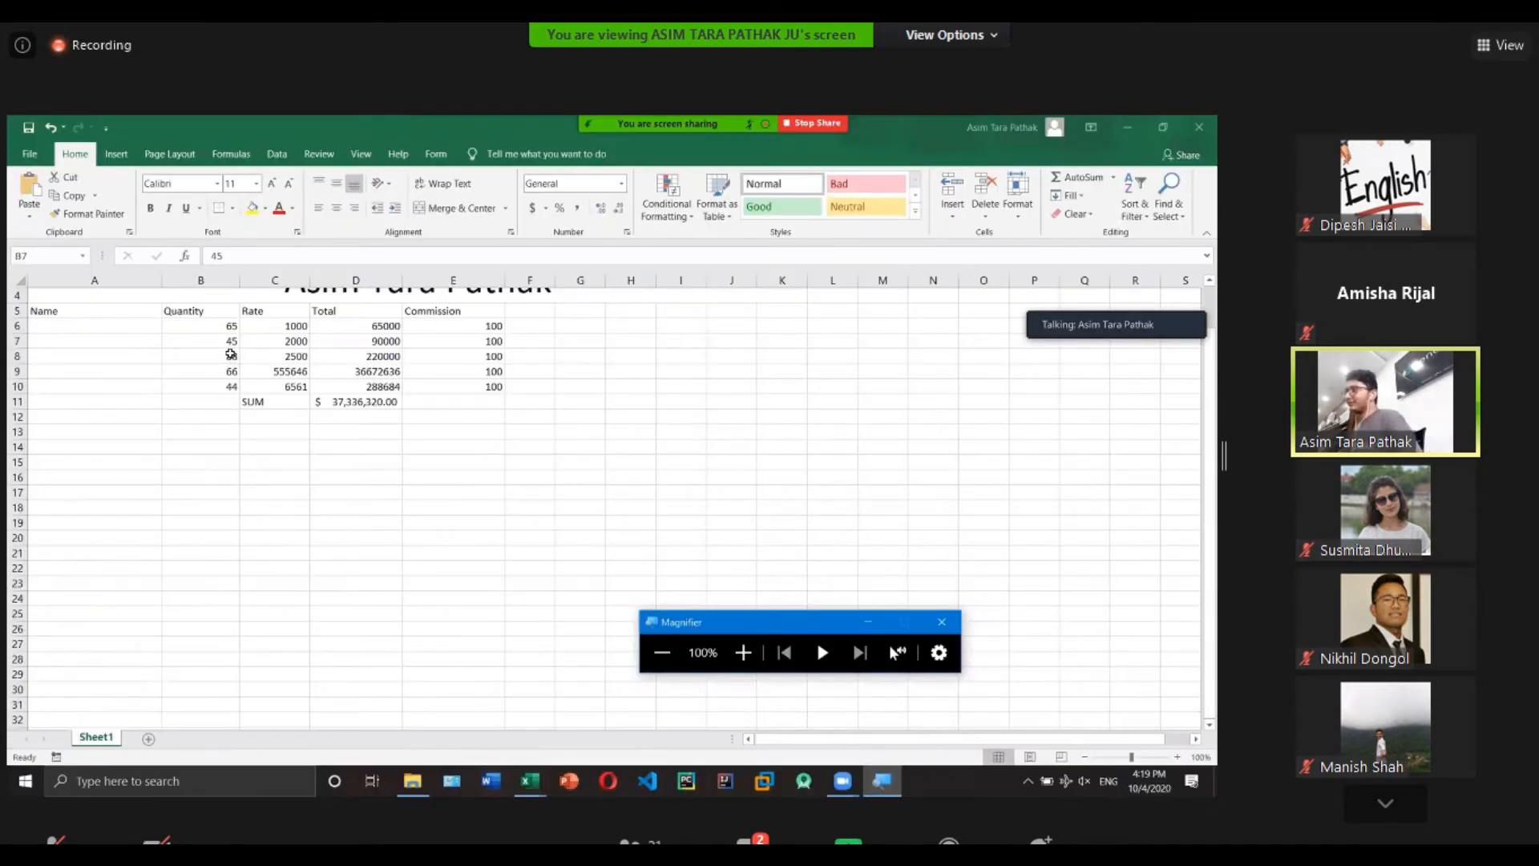
pyautogui.click(231, 258)
pyautogui.press('BackSpace')
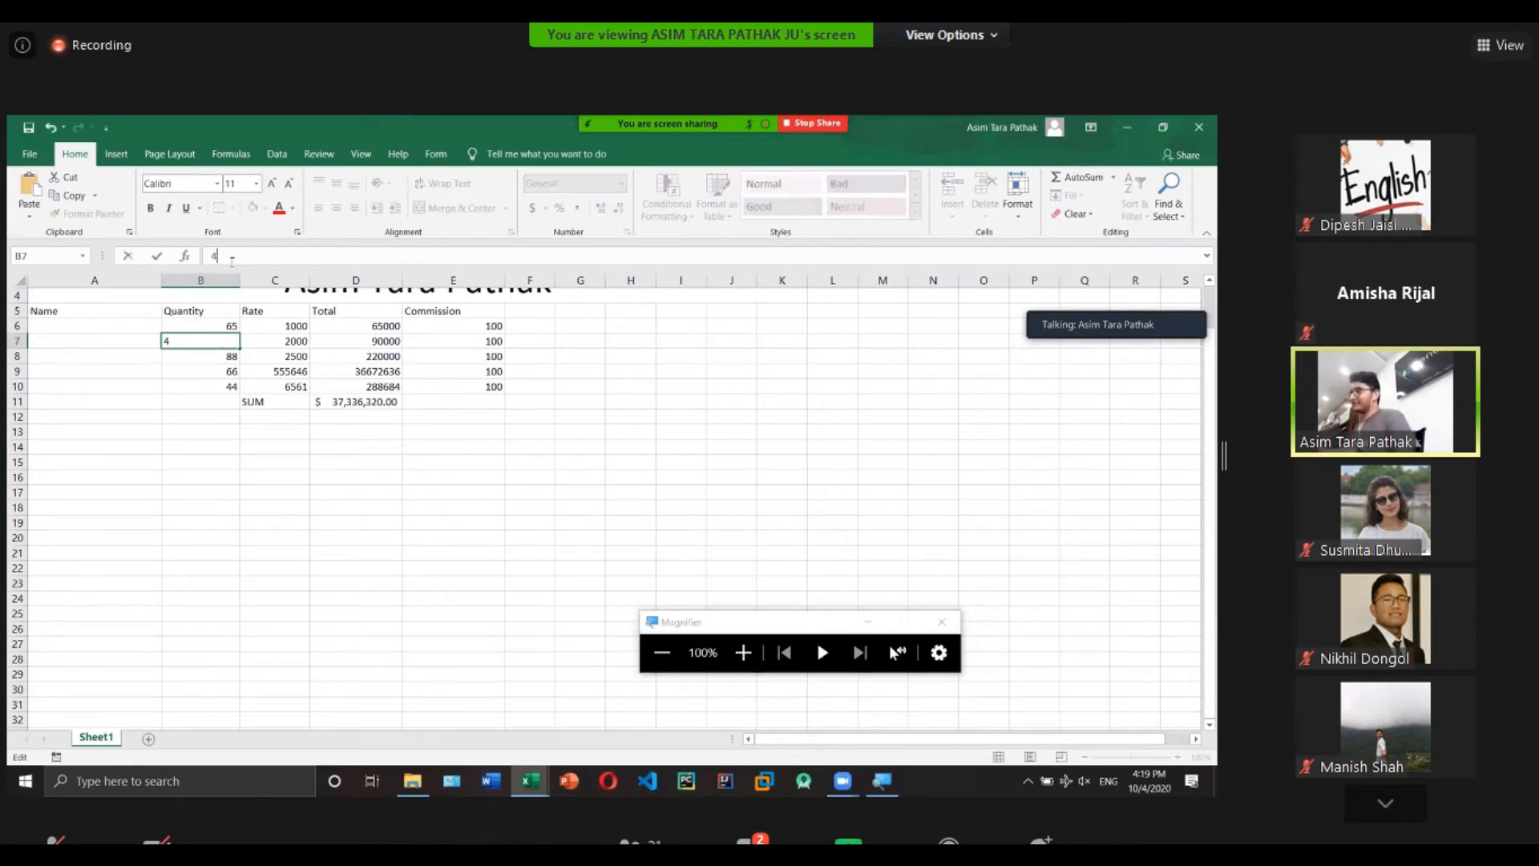
pyautogui.write('1')
pyautogui.press('Return')
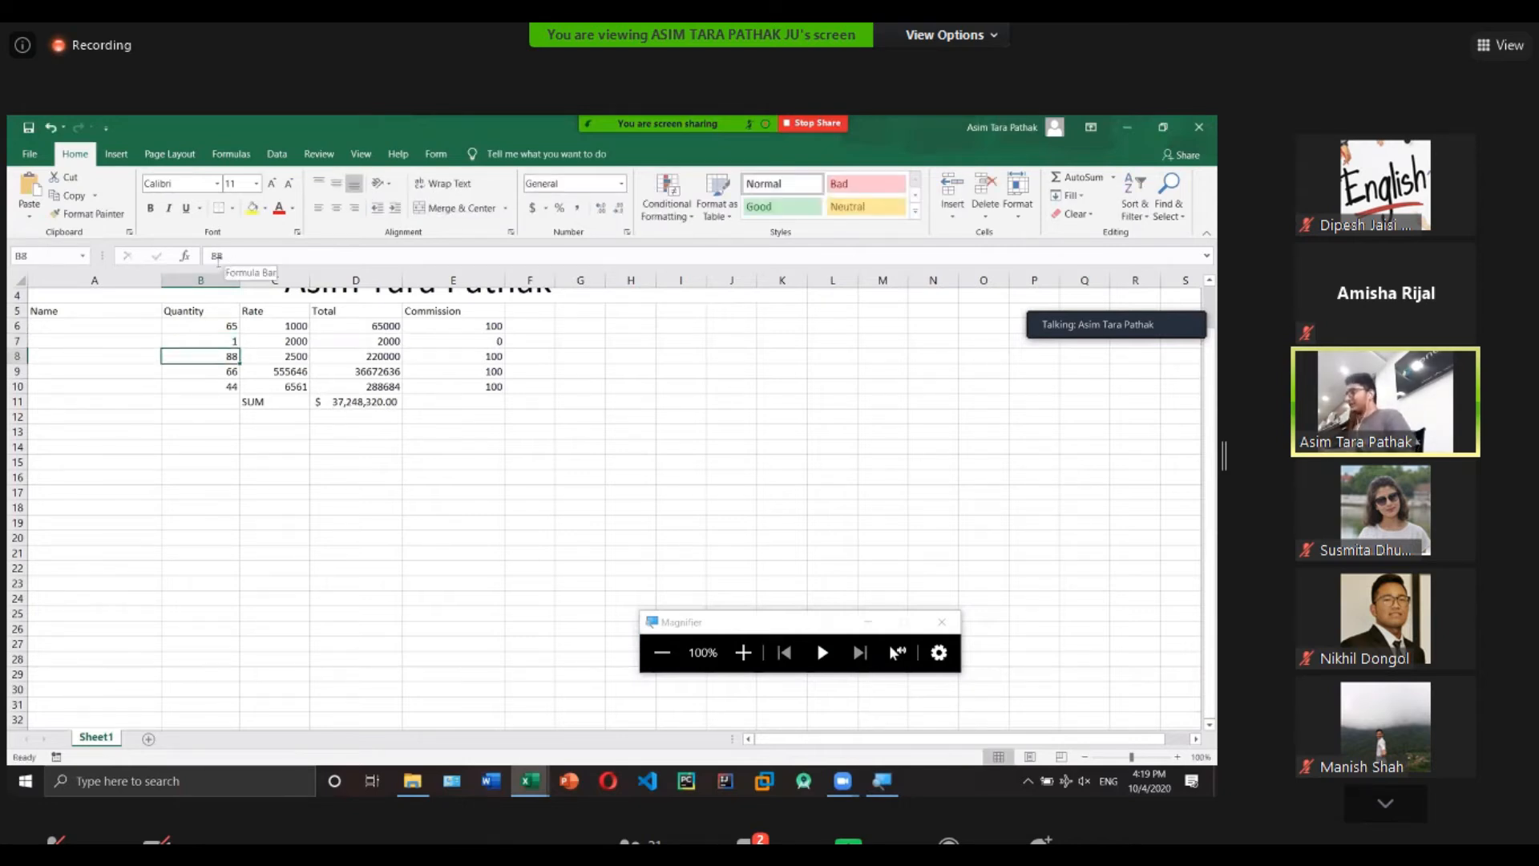
# Check the rate in C7 and the commission formula =IF(D7>=5000,100,0) in E7.
pyautogui.click(295, 341)
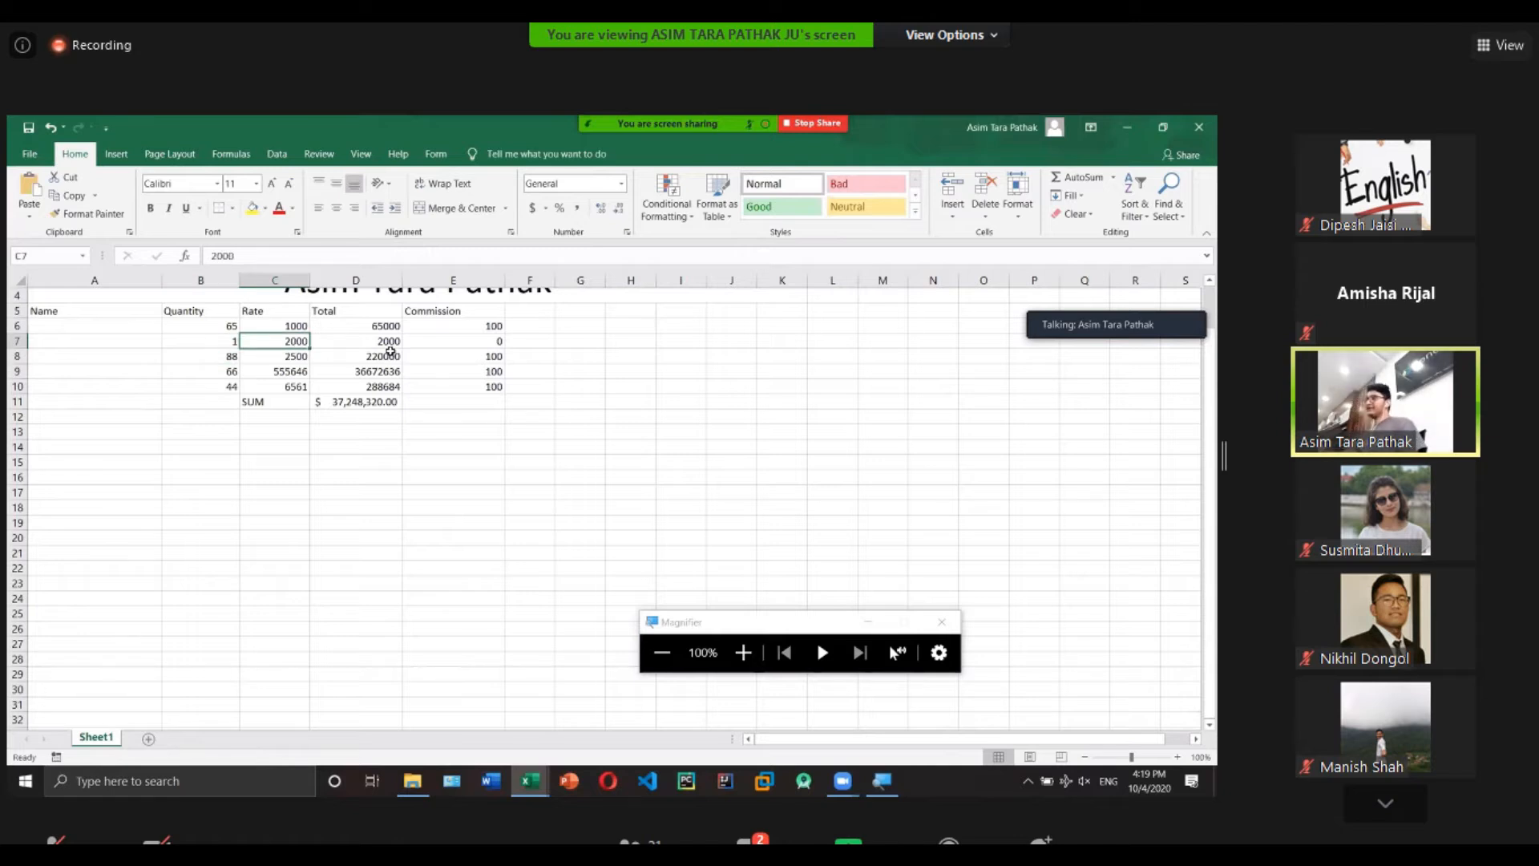
pyautogui.click(445, 340)
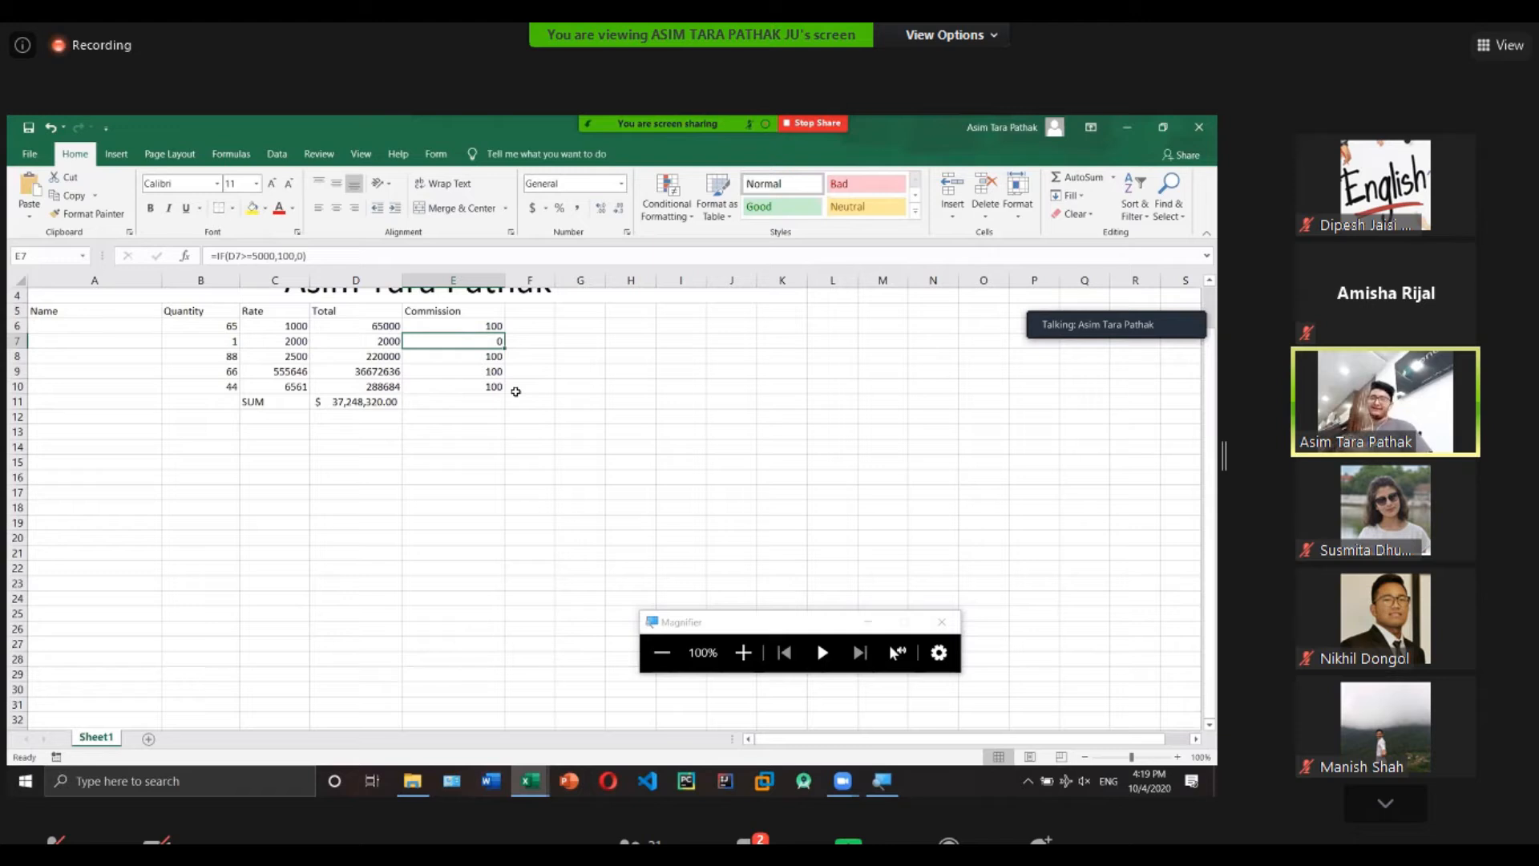
pyautogui.scroll(1, 537, 360)
# Enter age in cell A14 by mistake, then clear it again.
pyautogui.click(537, 361)
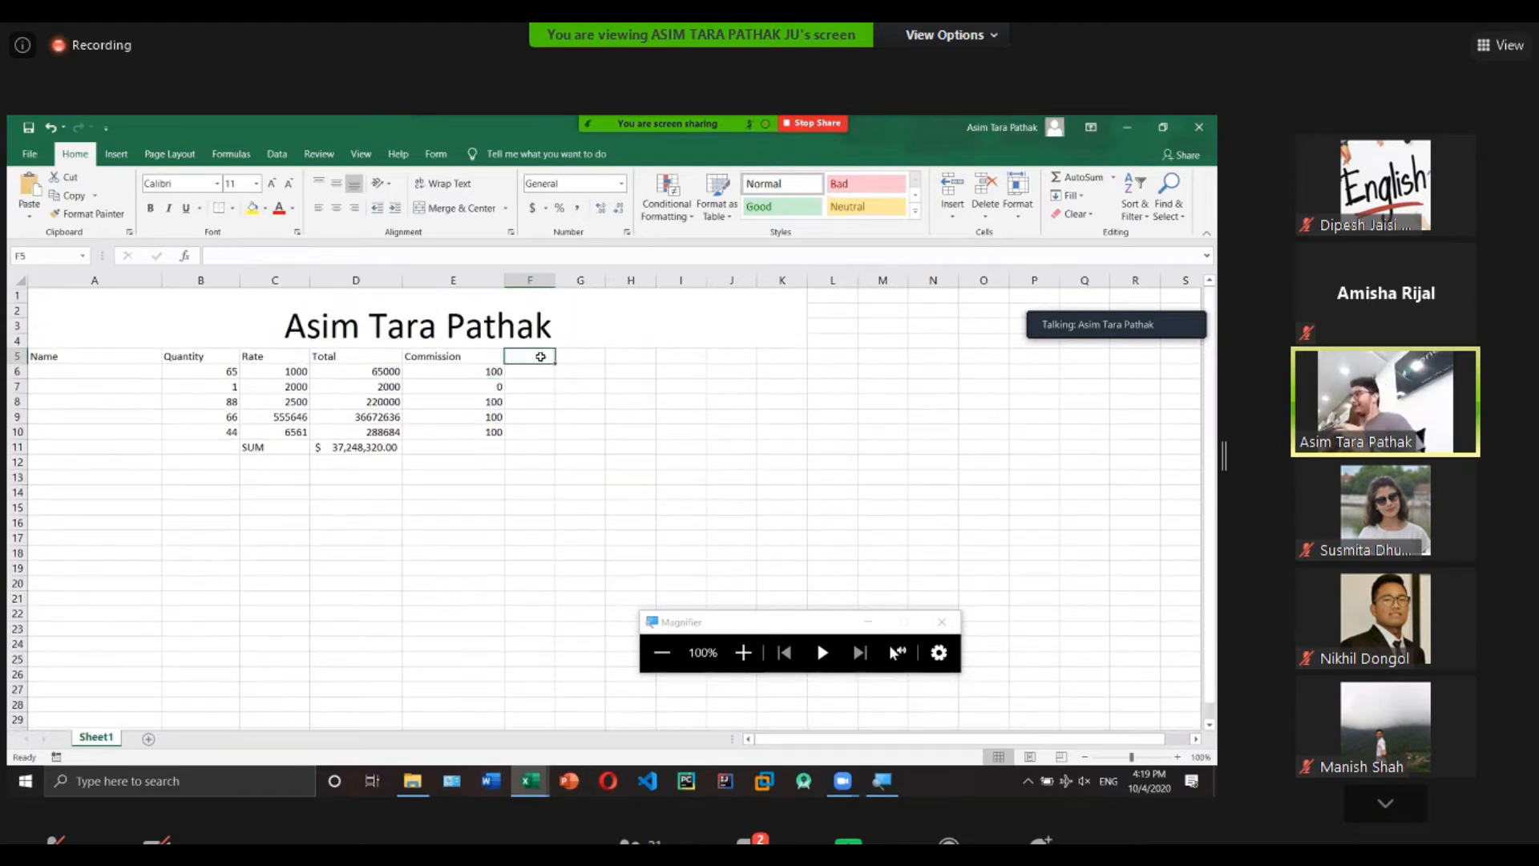
pyautogui.click(448, 356)
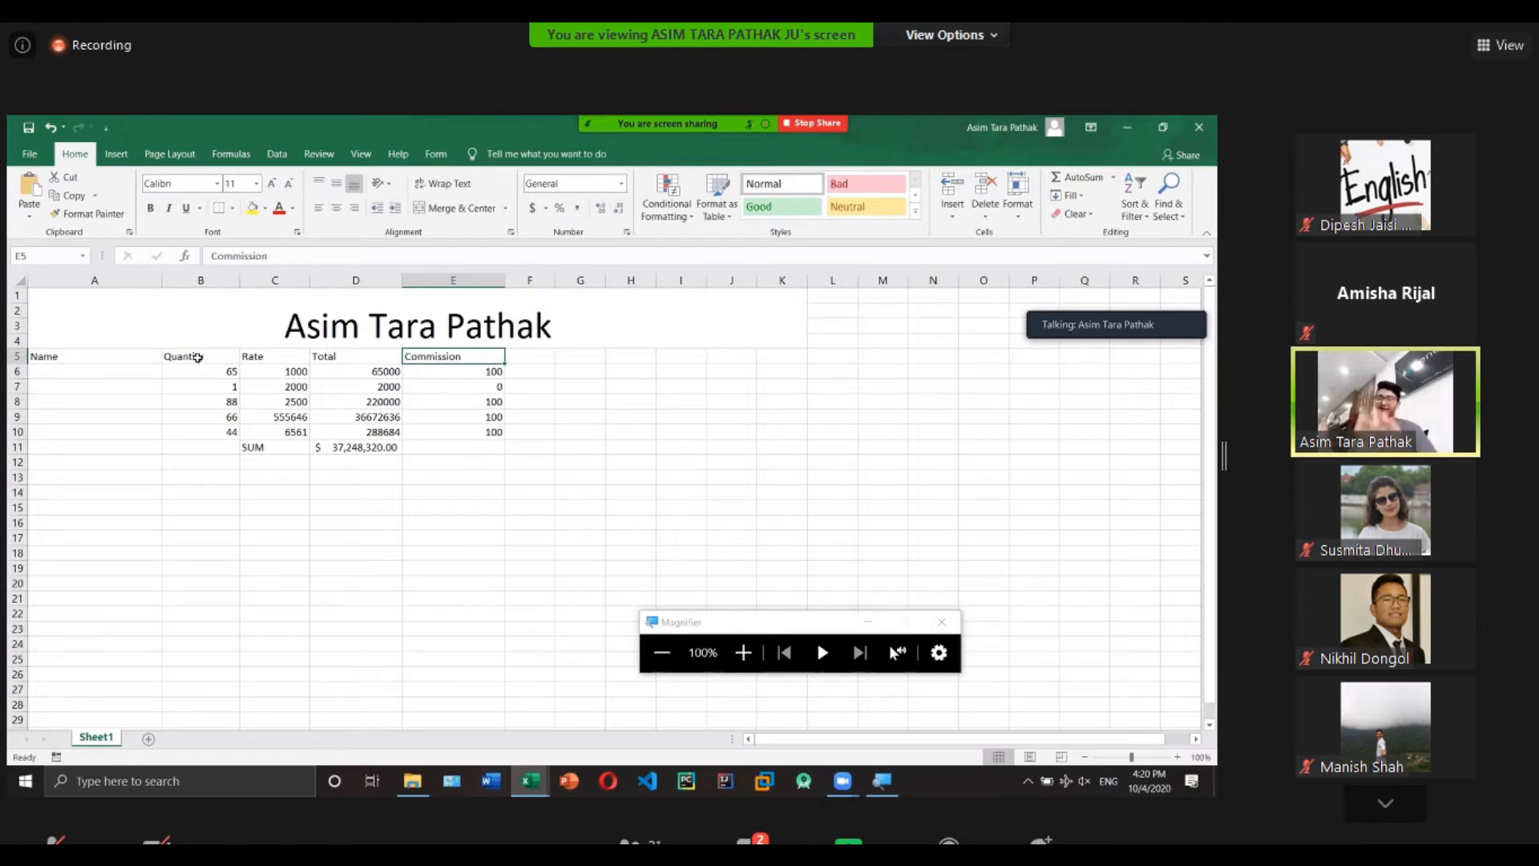
pyautogui.moveTo(502, 283)
pyautogui.mouseDown()
pyautogui.moveTo(523, 282)
pyautogui.moveTo(501, 283)
pyautogui.mouseUp()
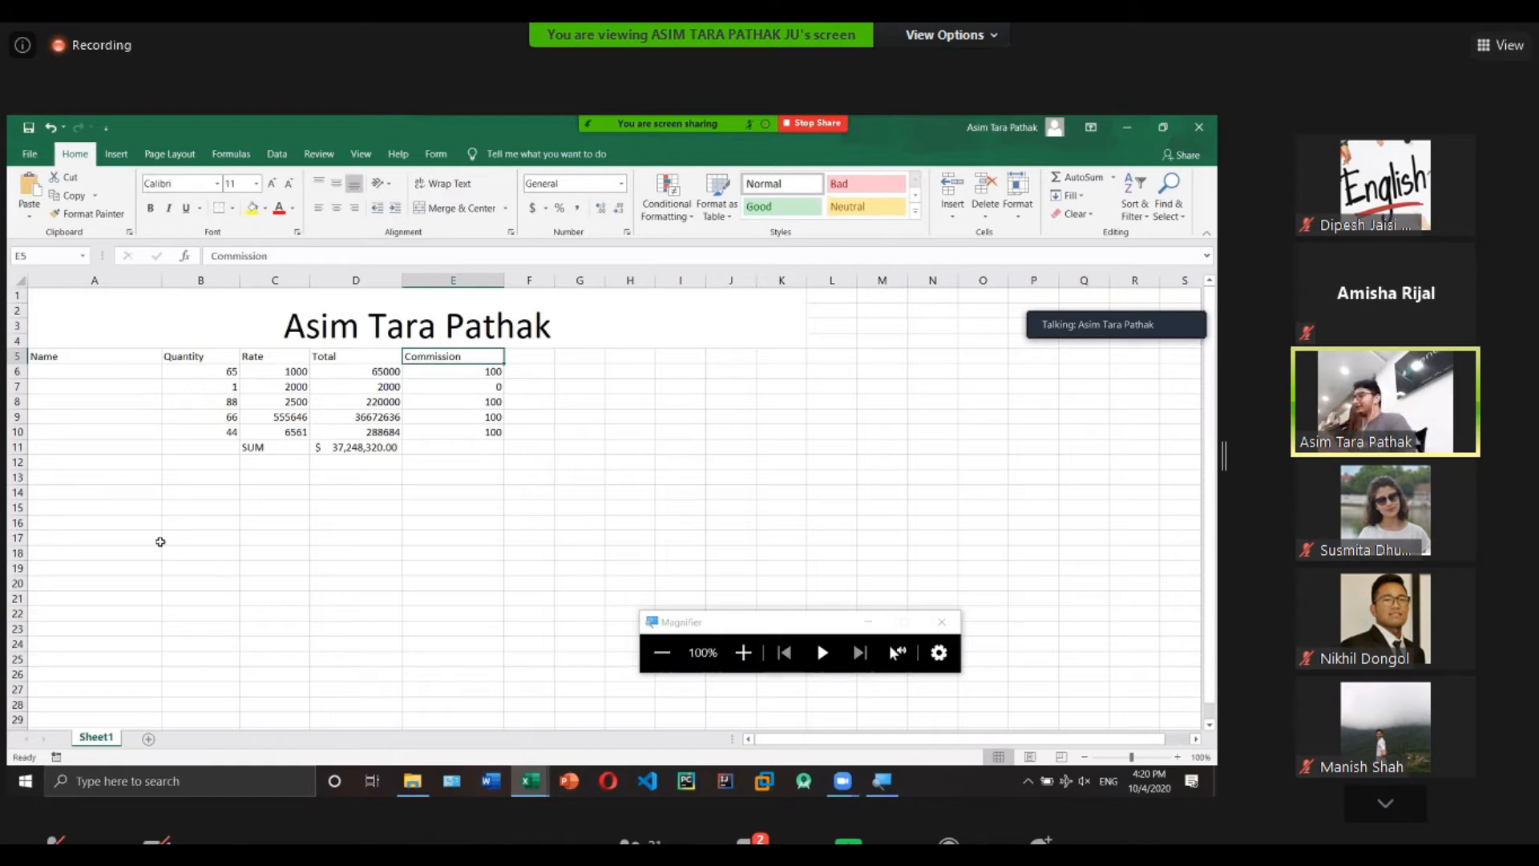
pyautogui.click(131, 490)
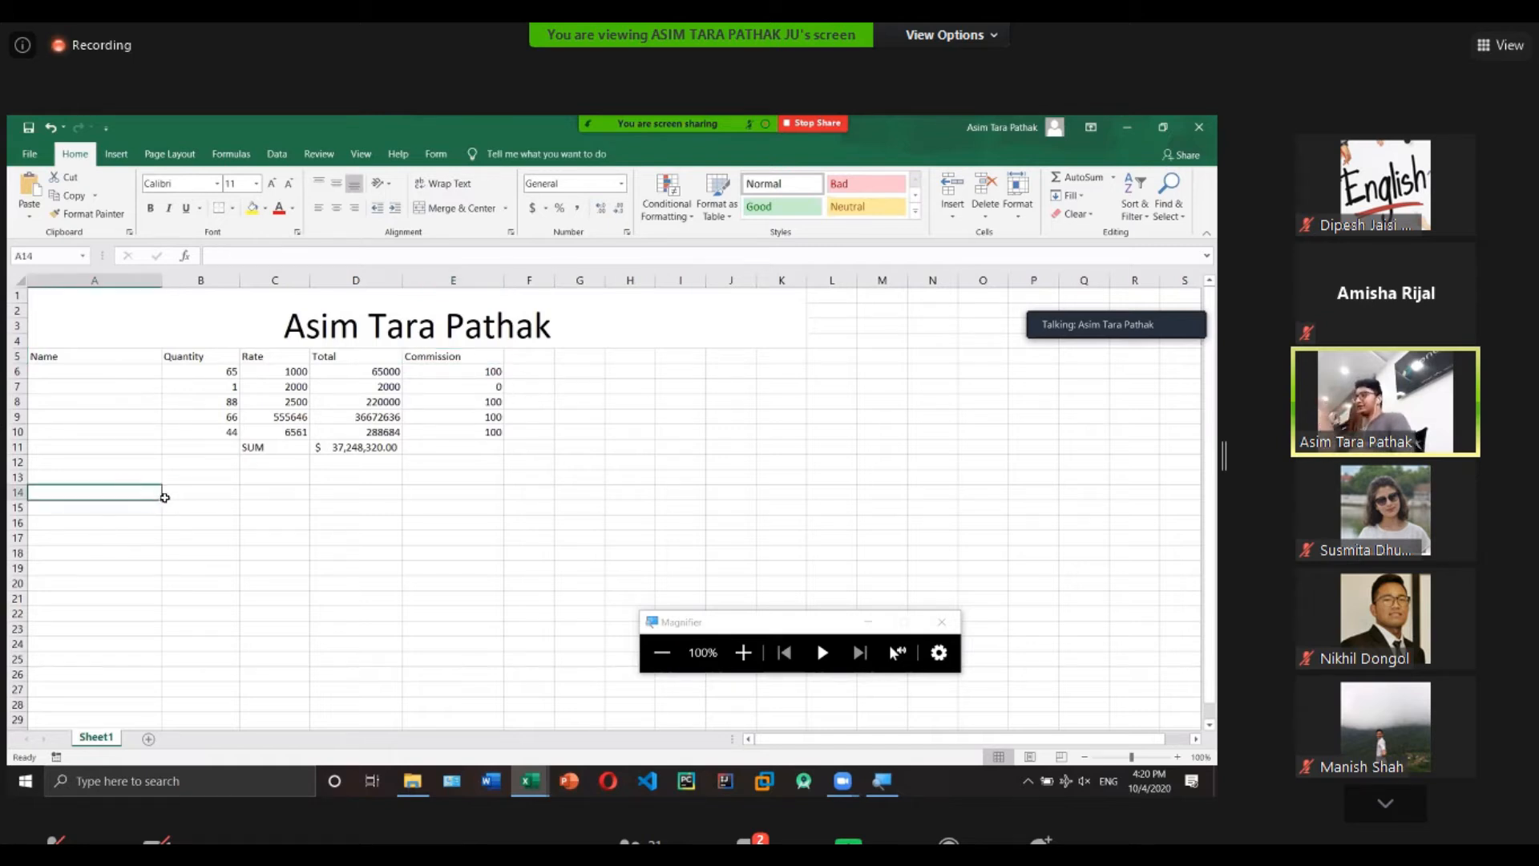
pyautogui.write('age')
pyautogui.press('Return')
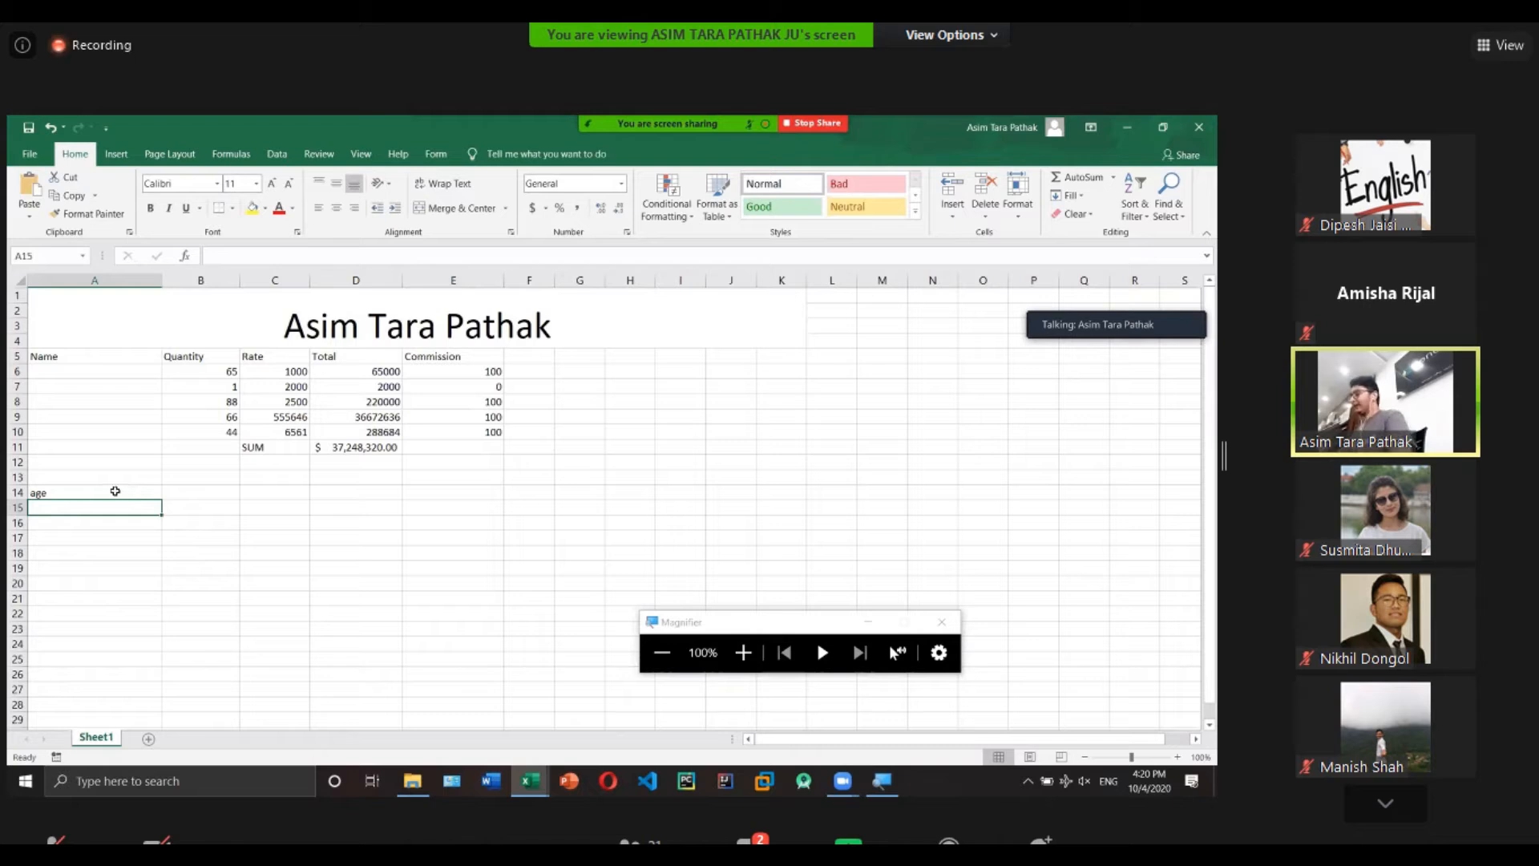
pyautogui.click(113, 489)
pyautogui.press('BackSpace')
# Add the header age in F5 and eligible ? in a widened column G.
pyautogui.click(560, 358)
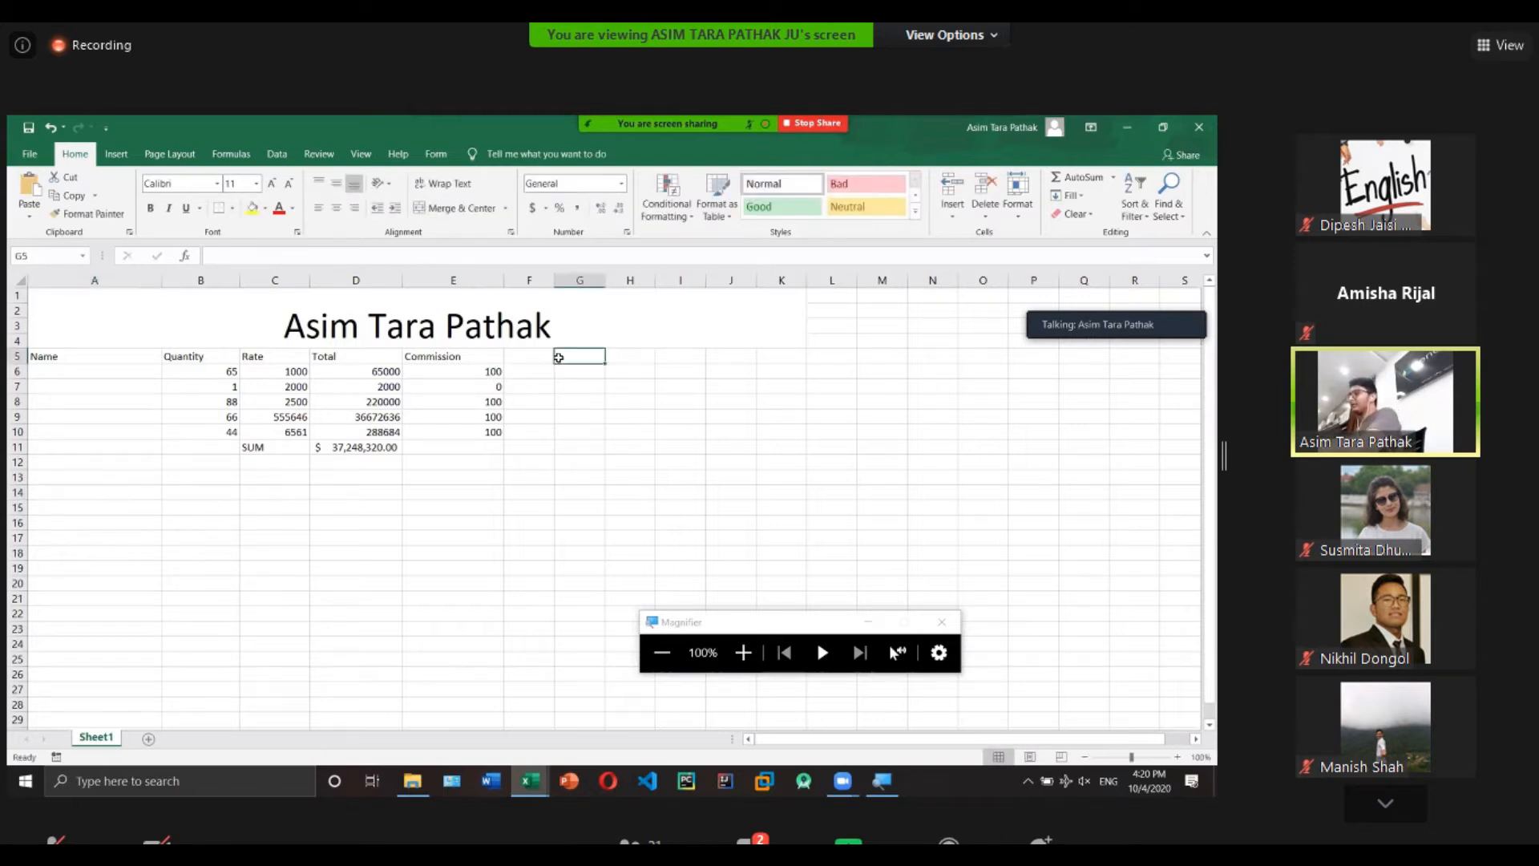
pyautogui.write('age')
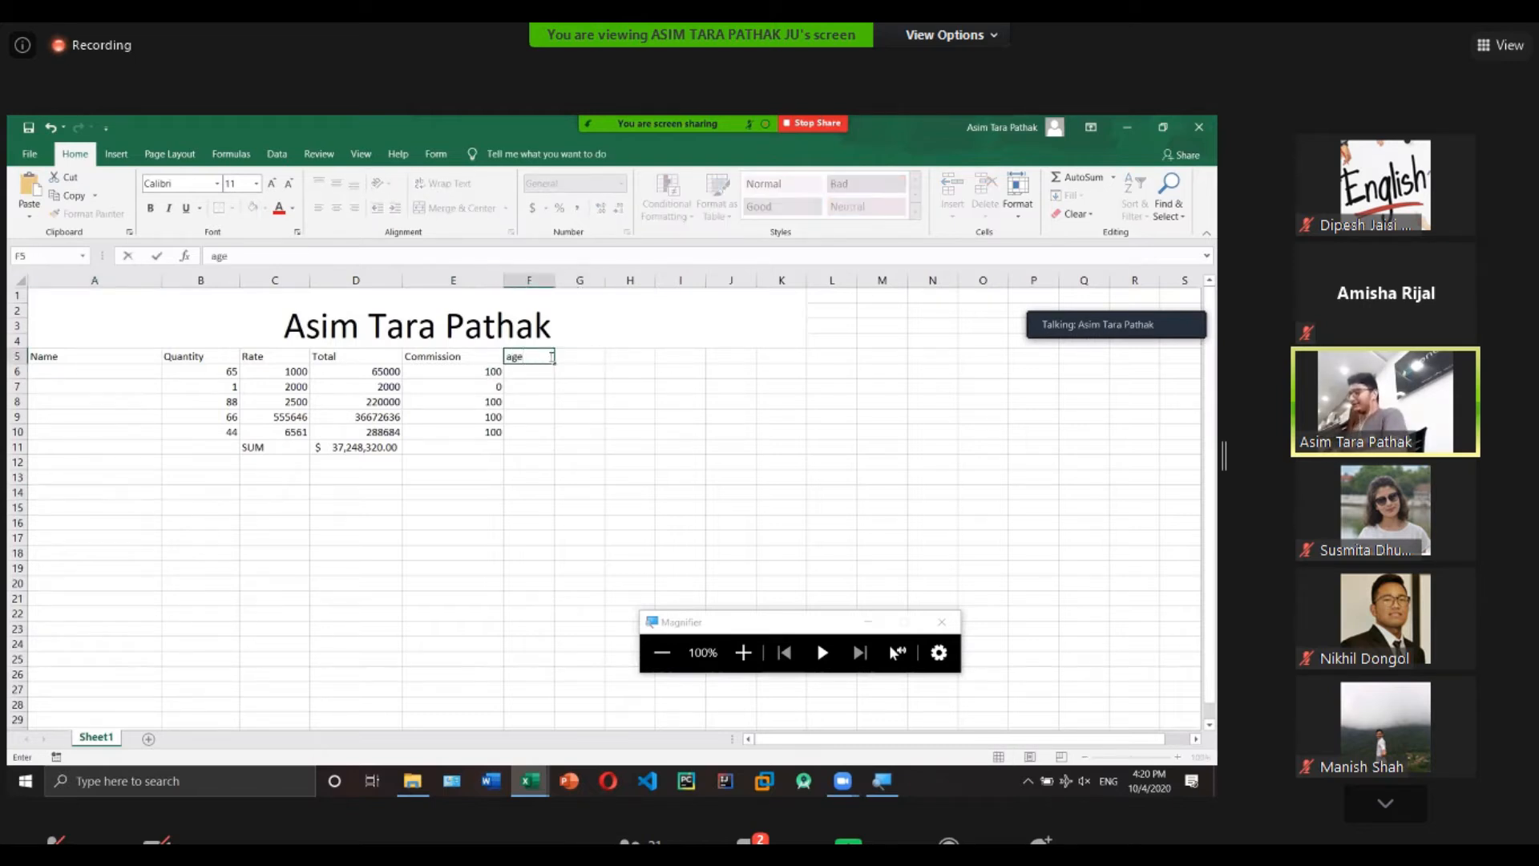
pyautogui.click(581, 354)
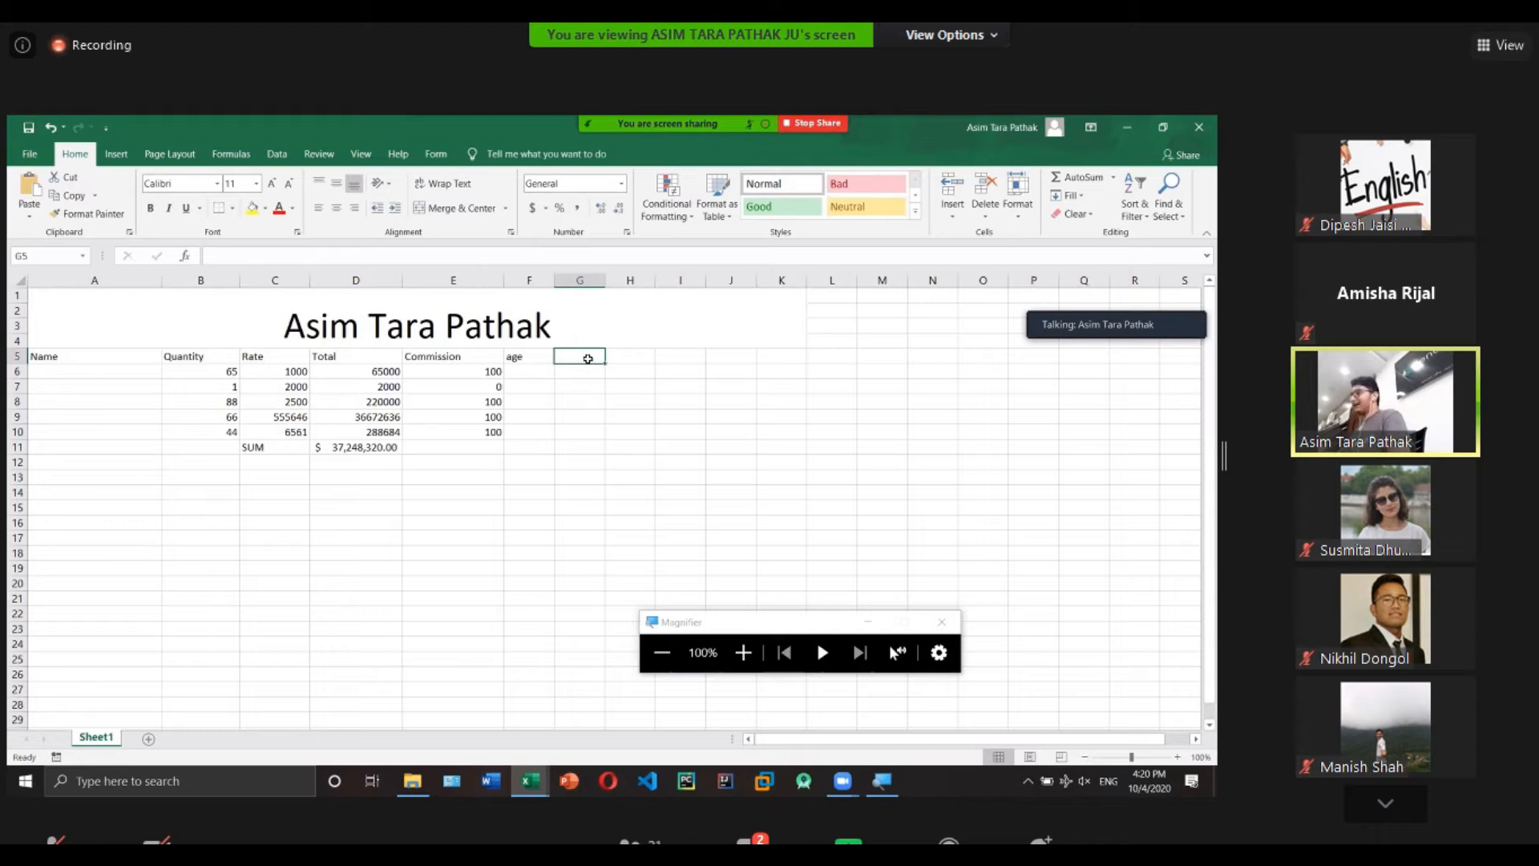
pyautogui.moveTo(604, 288); pyautogui.dragTo(659, 286)
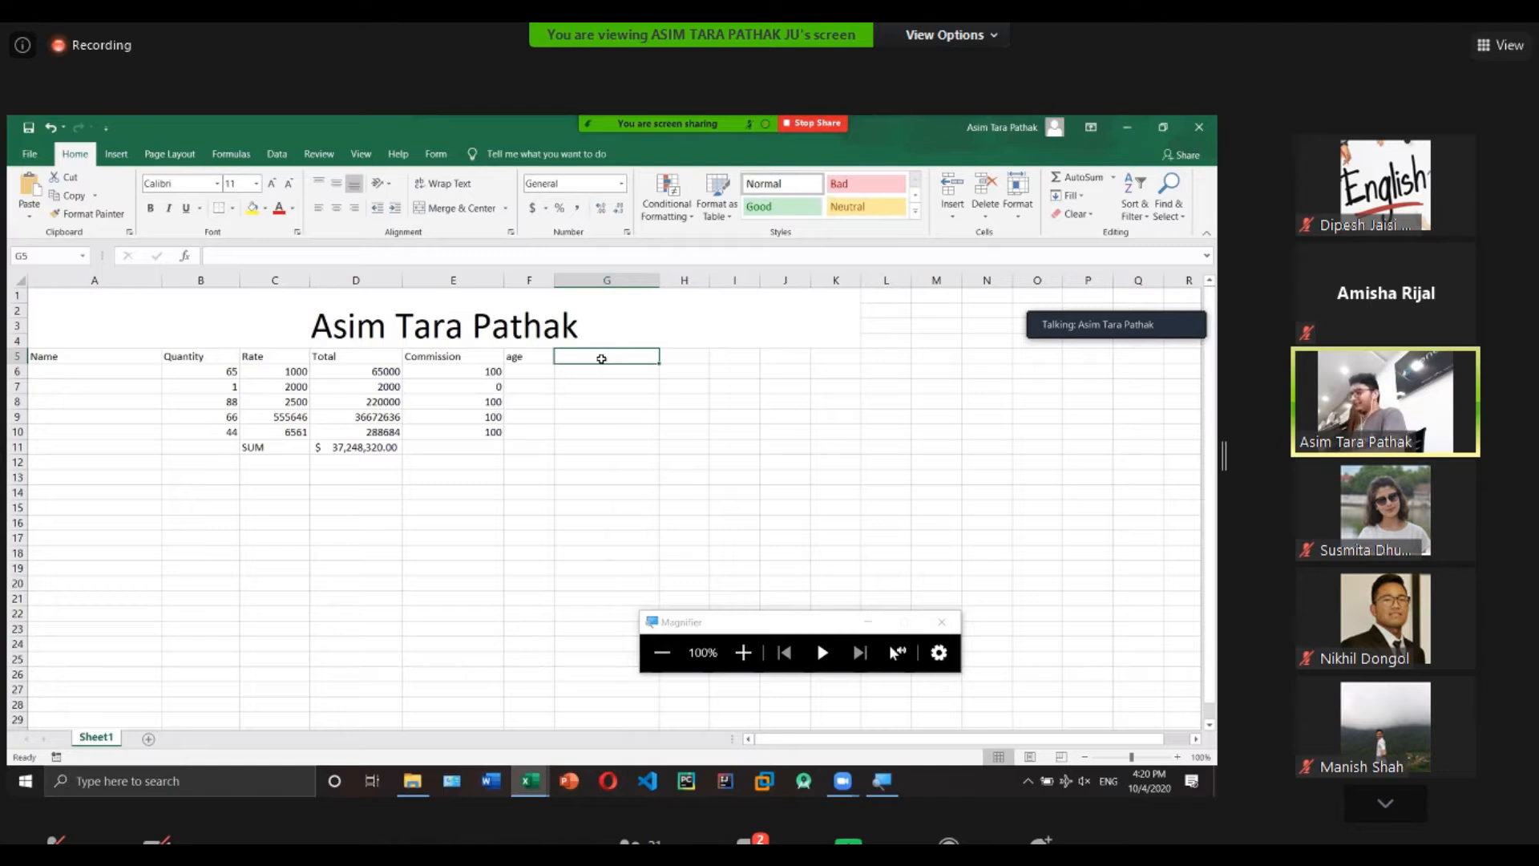
pyautogui.write('eligib')
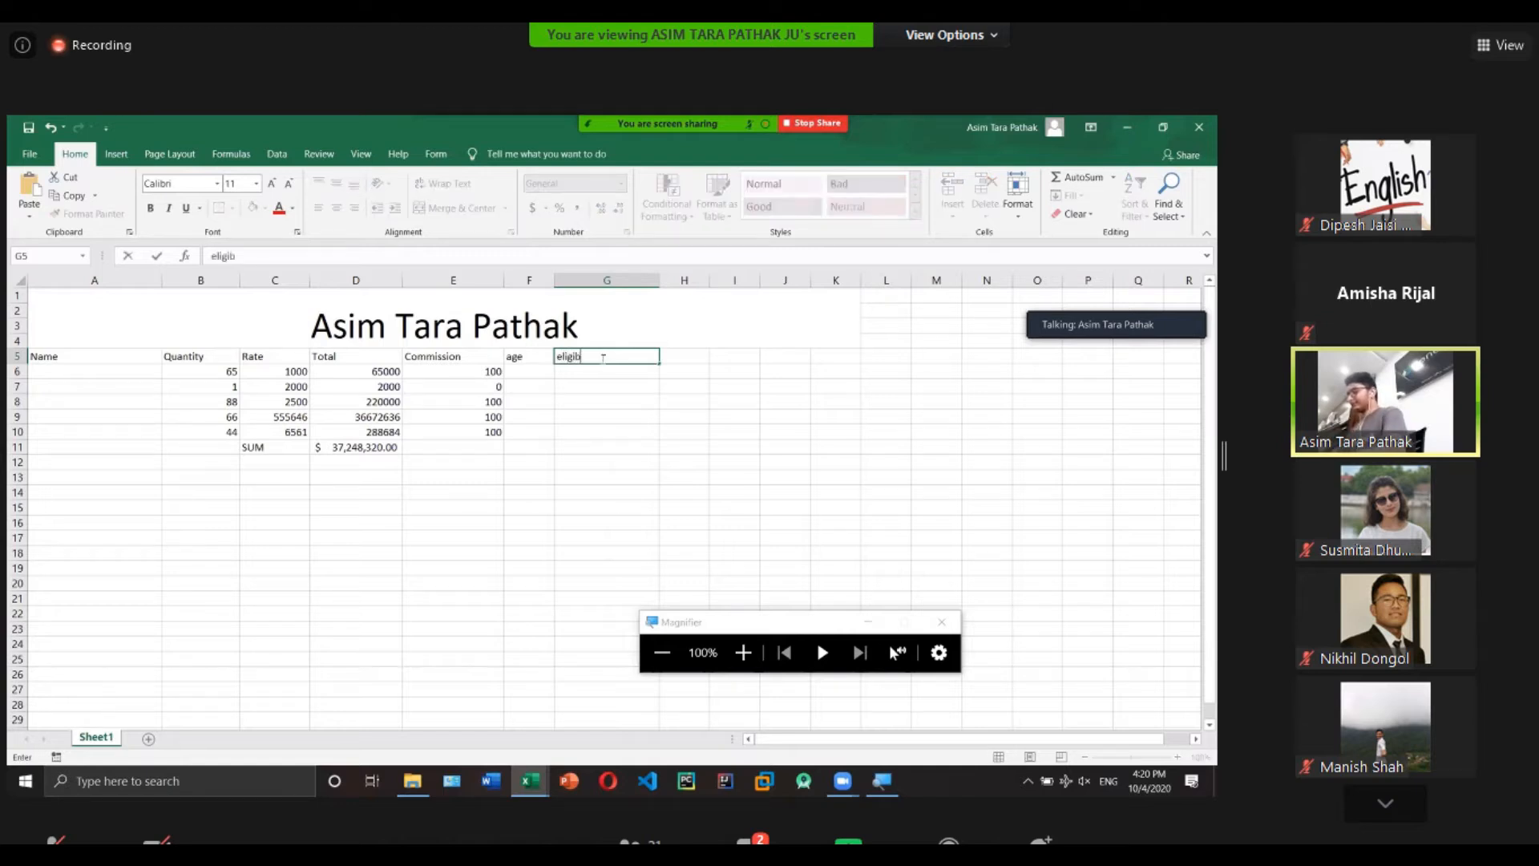
pyautogui.write('le ?')
pyautogui.click(529, 370)
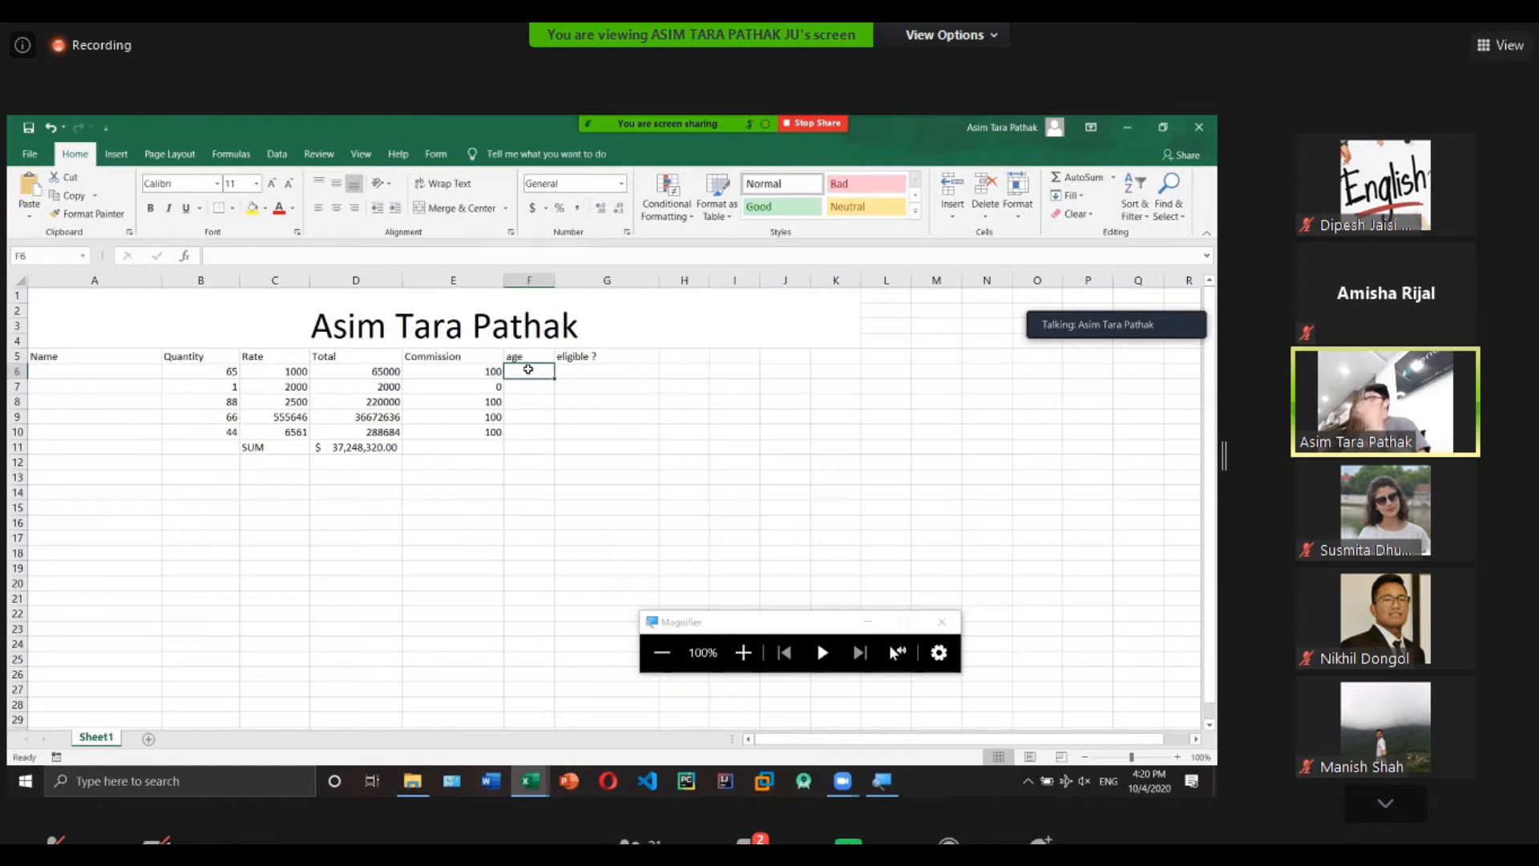
# Enter the ages 12, 18, 54, 65 and 13 in F6:F10.
pyautogui.write('12')
pyautogui.press('Return')
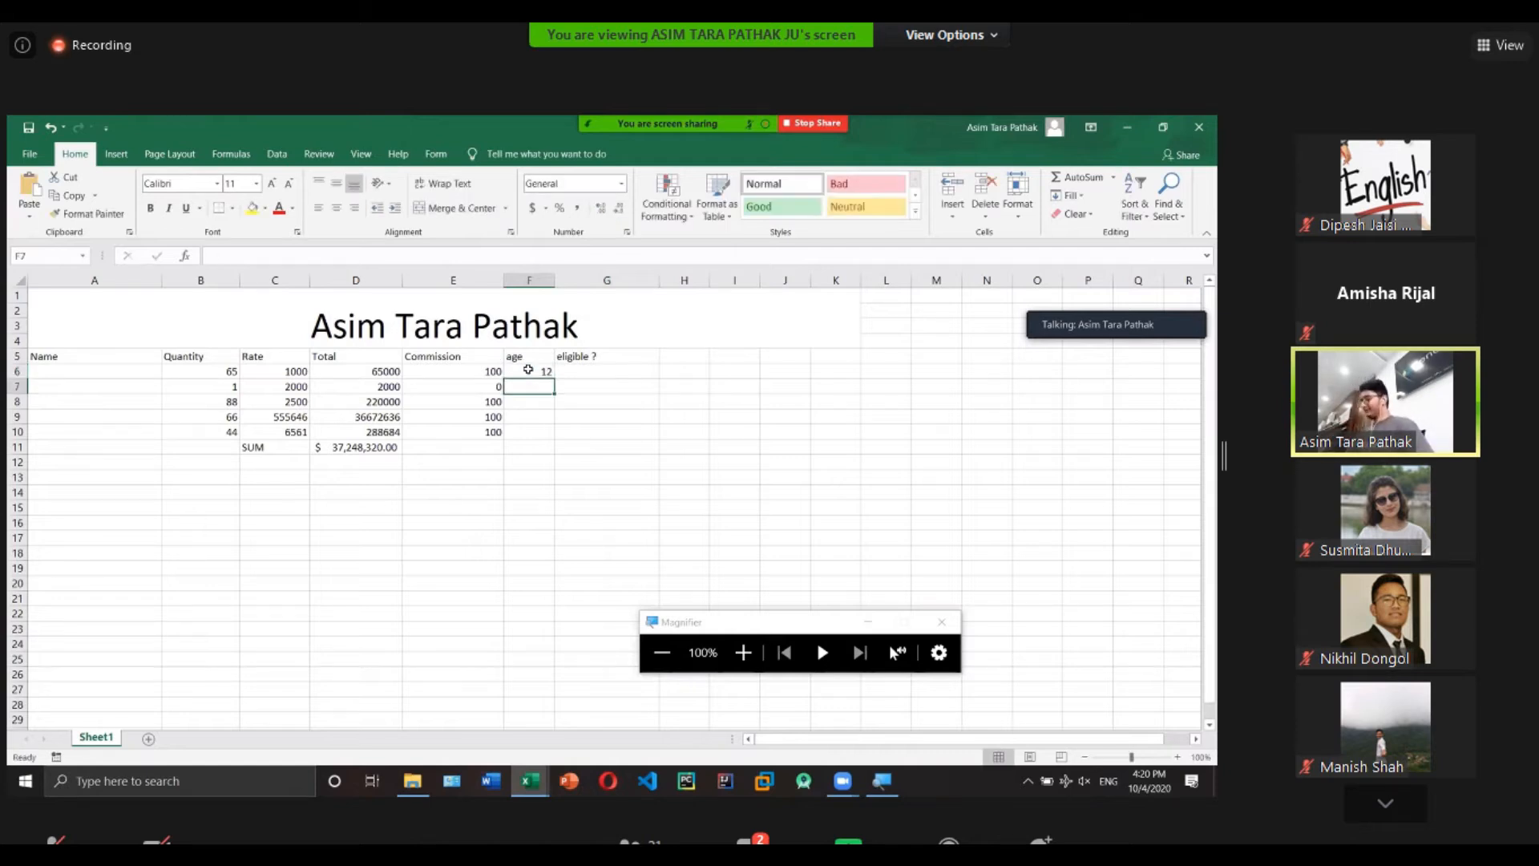
pyautogui.write('18')
pyautogui.press('Return')
pyautogui.write('54')
pyautogui.press('Return')
pyautogui.write('65')
pyautogui.press('Return')
pyautogui.write('12')
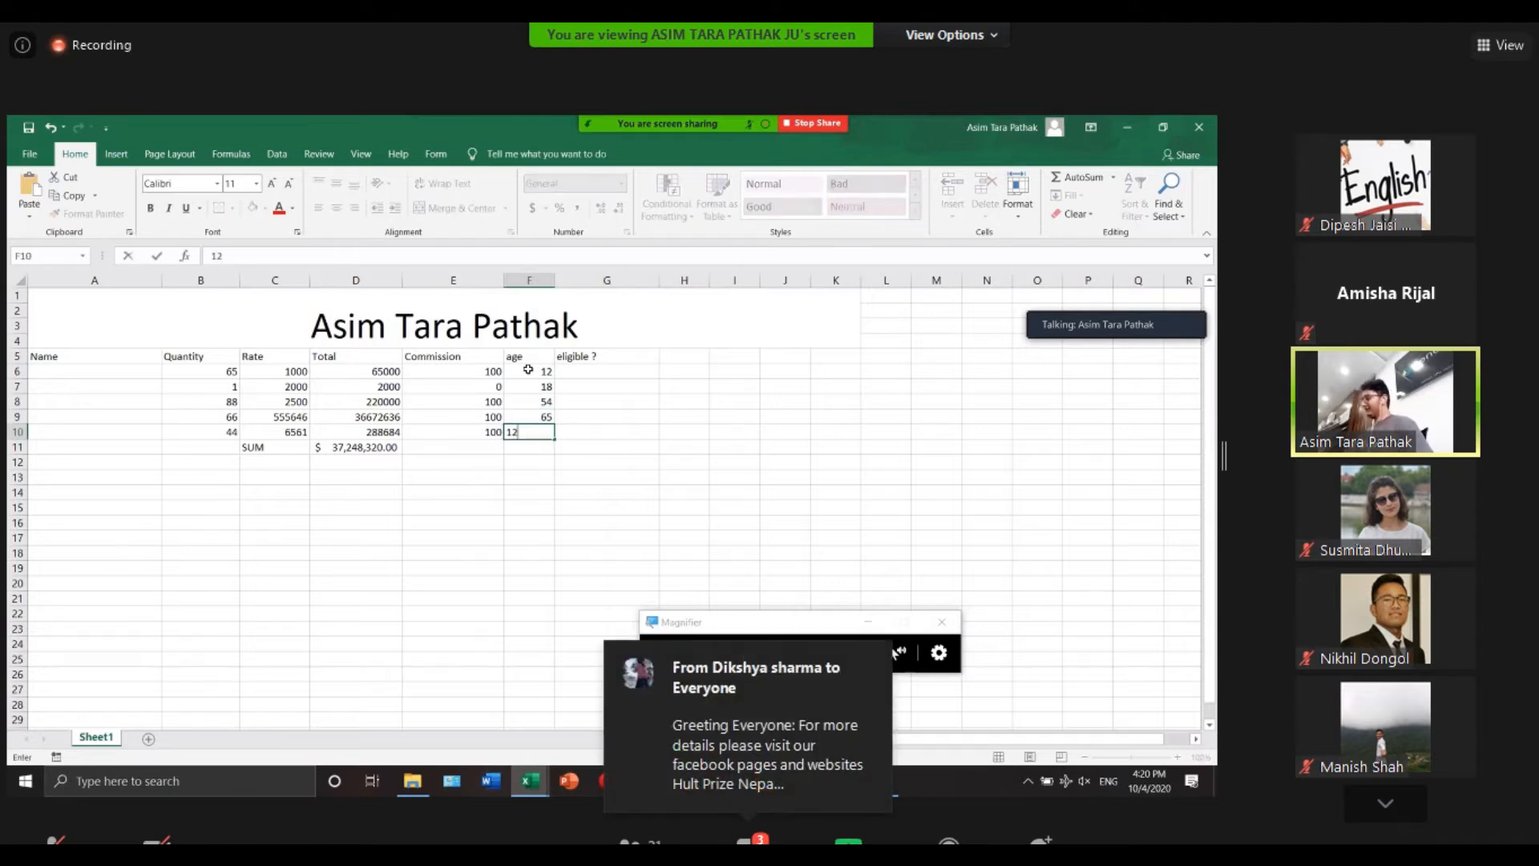
pyautogui.press('BackSpace')
pyautogui.write('3')
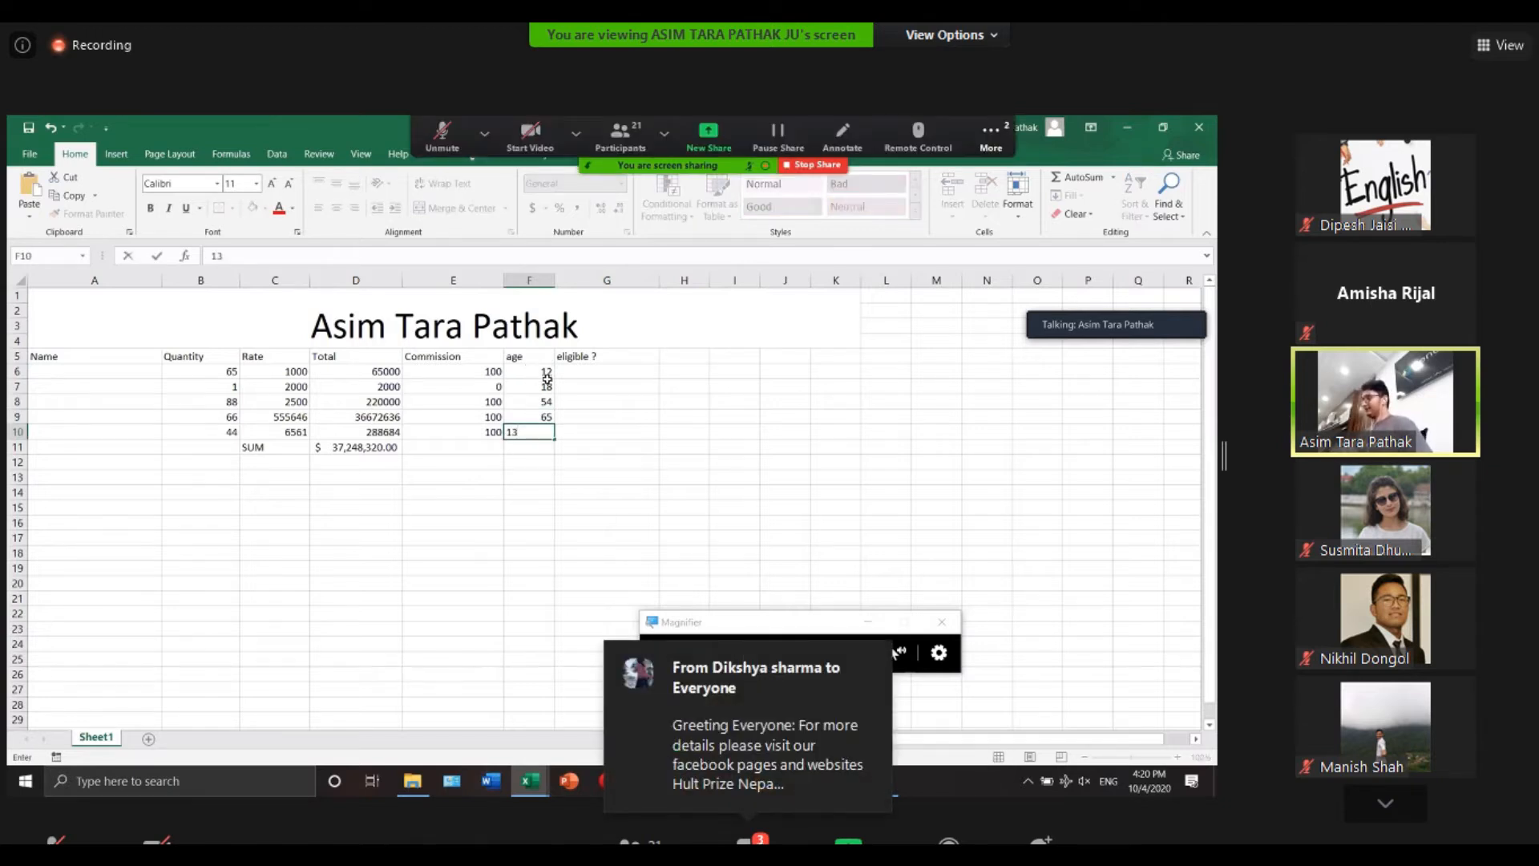
pyautogui.click(569, 373)
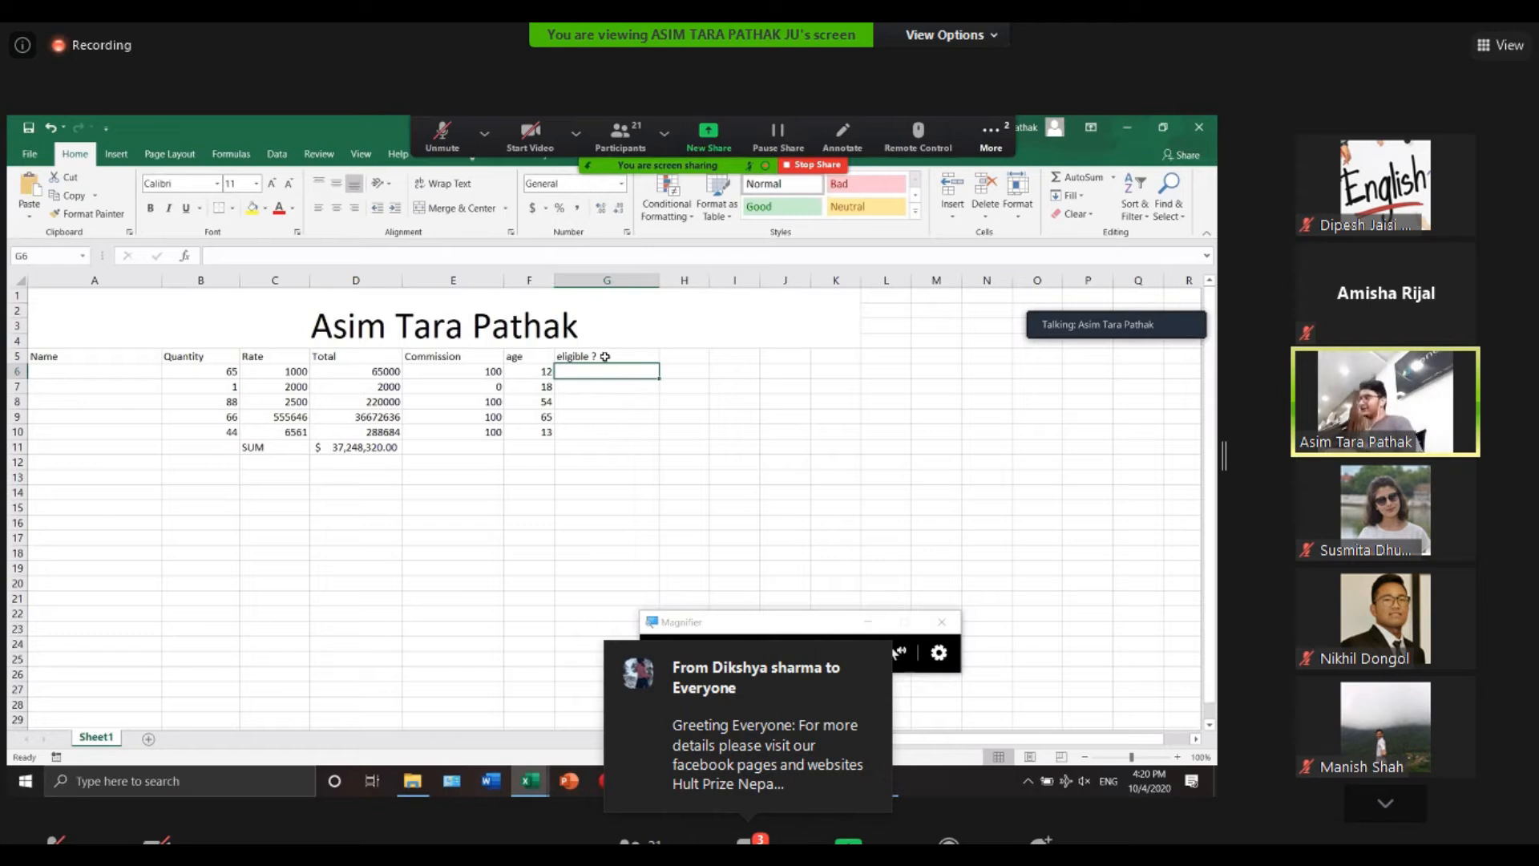
# Enter =IF(F6>=18,"Yes Eligible","Not Eligible") in G6, which shows Not Eligible for age 12.
pyautogui.press('F2')
pyautogui.write('=')
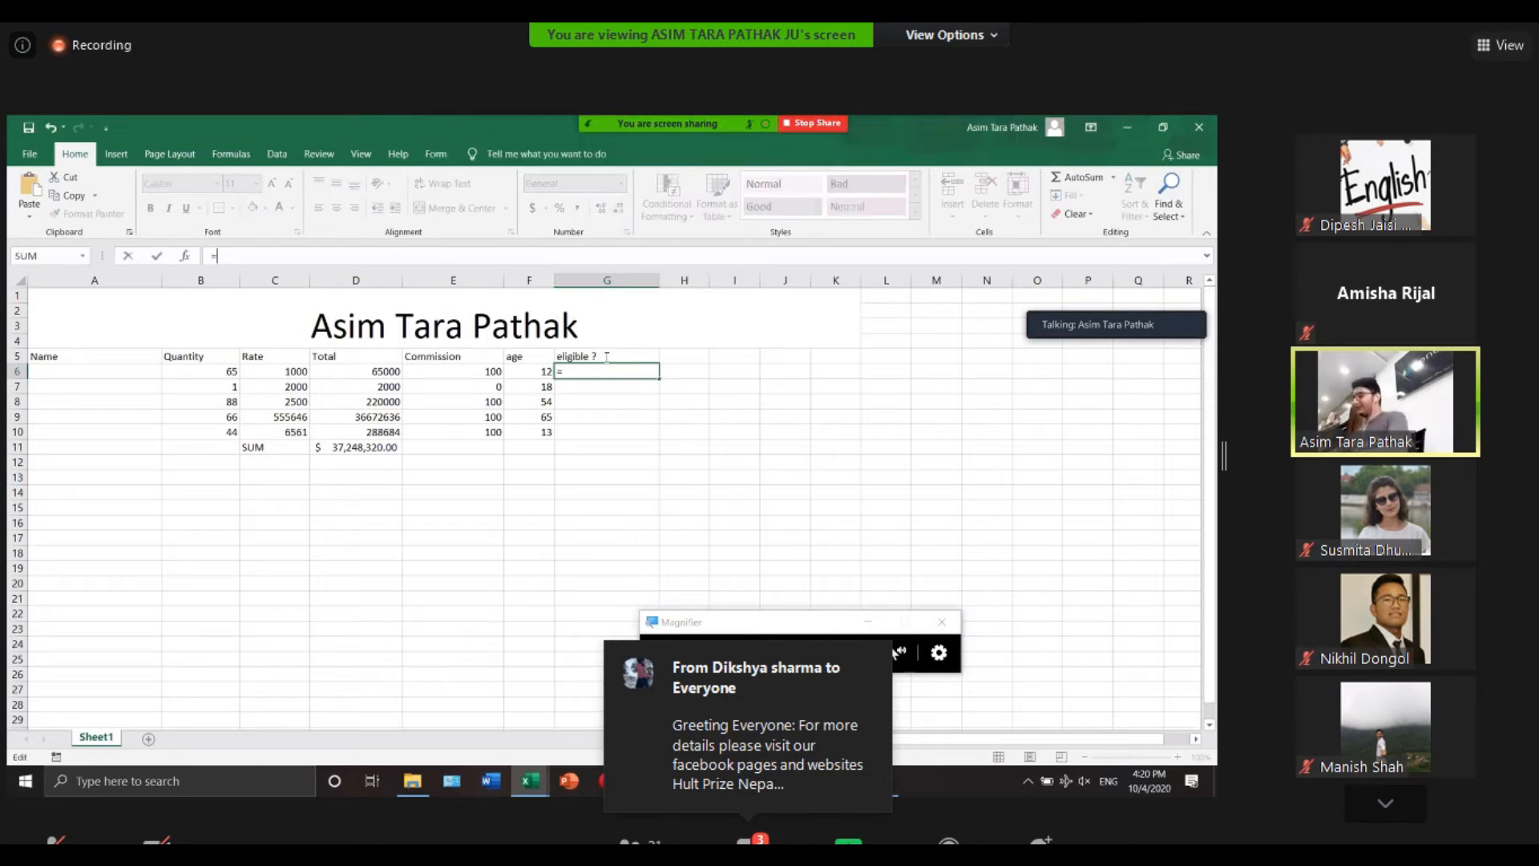
pyautogui.click(536, 257)
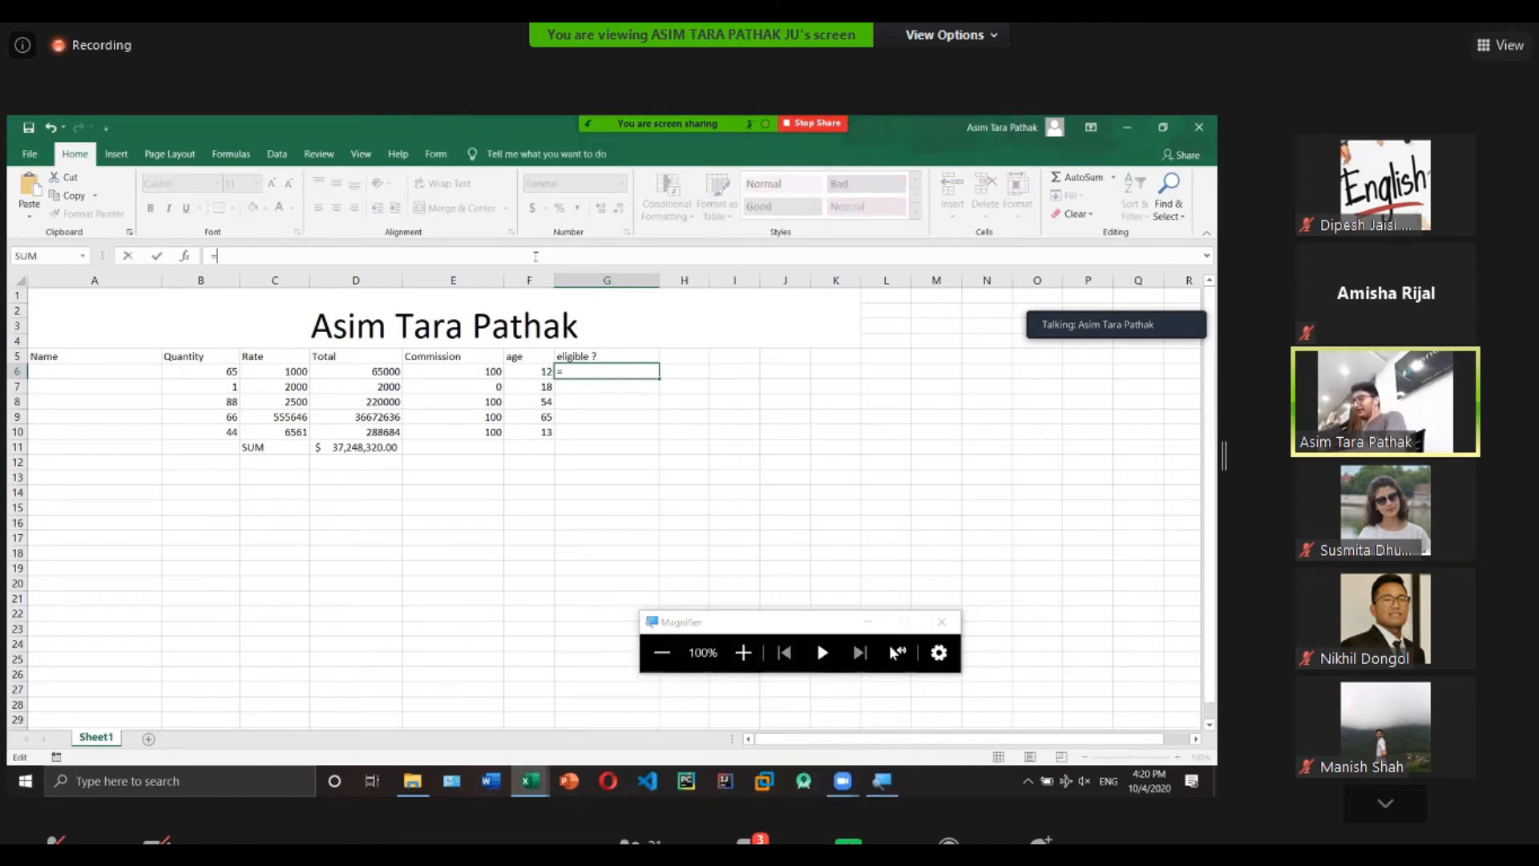
pyautogui.write('IF(')
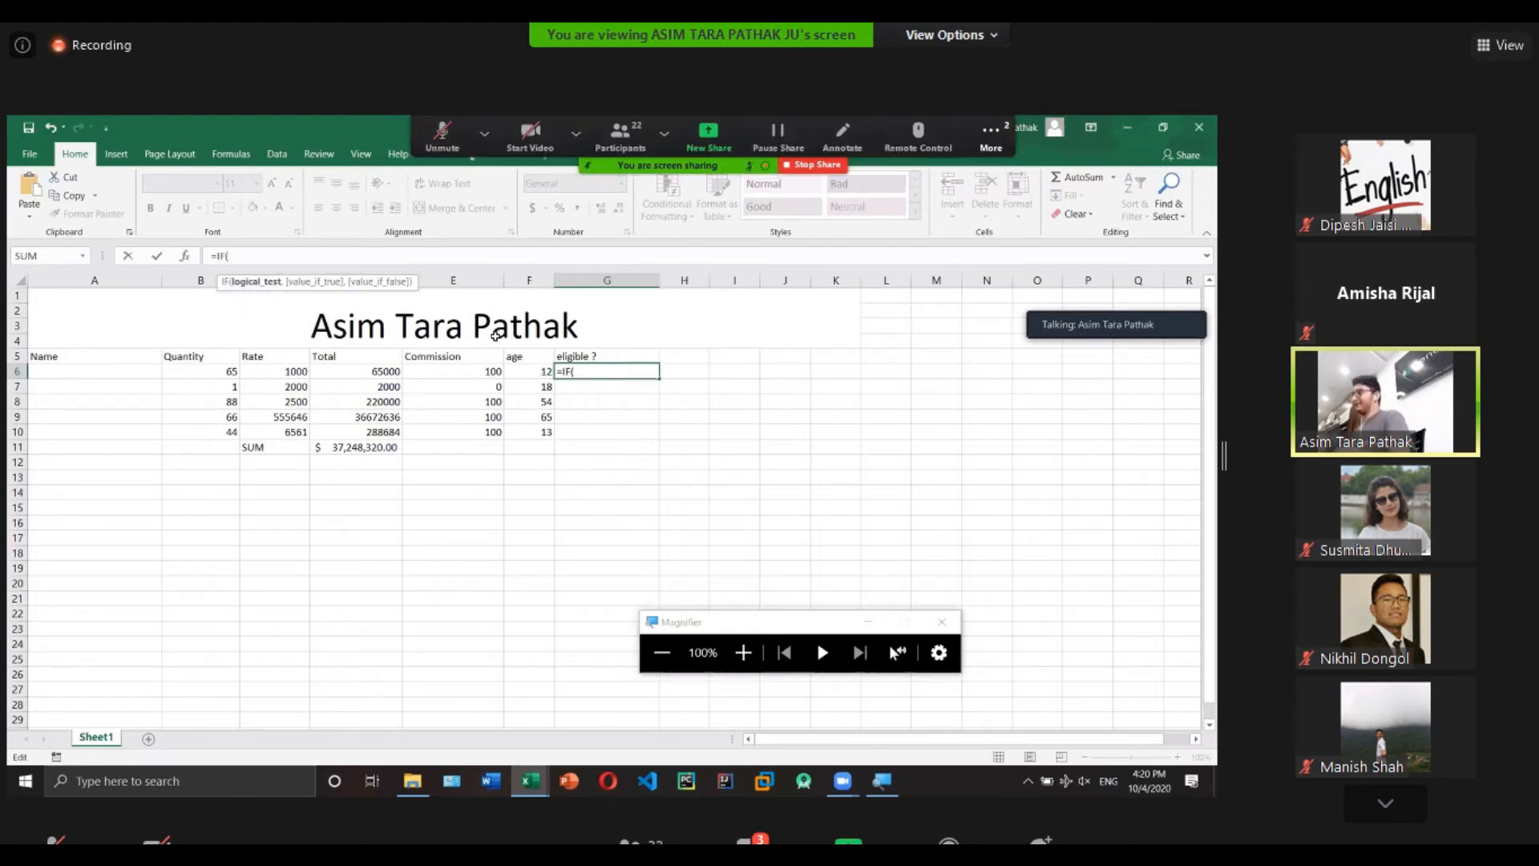
pyautogui.write('F')
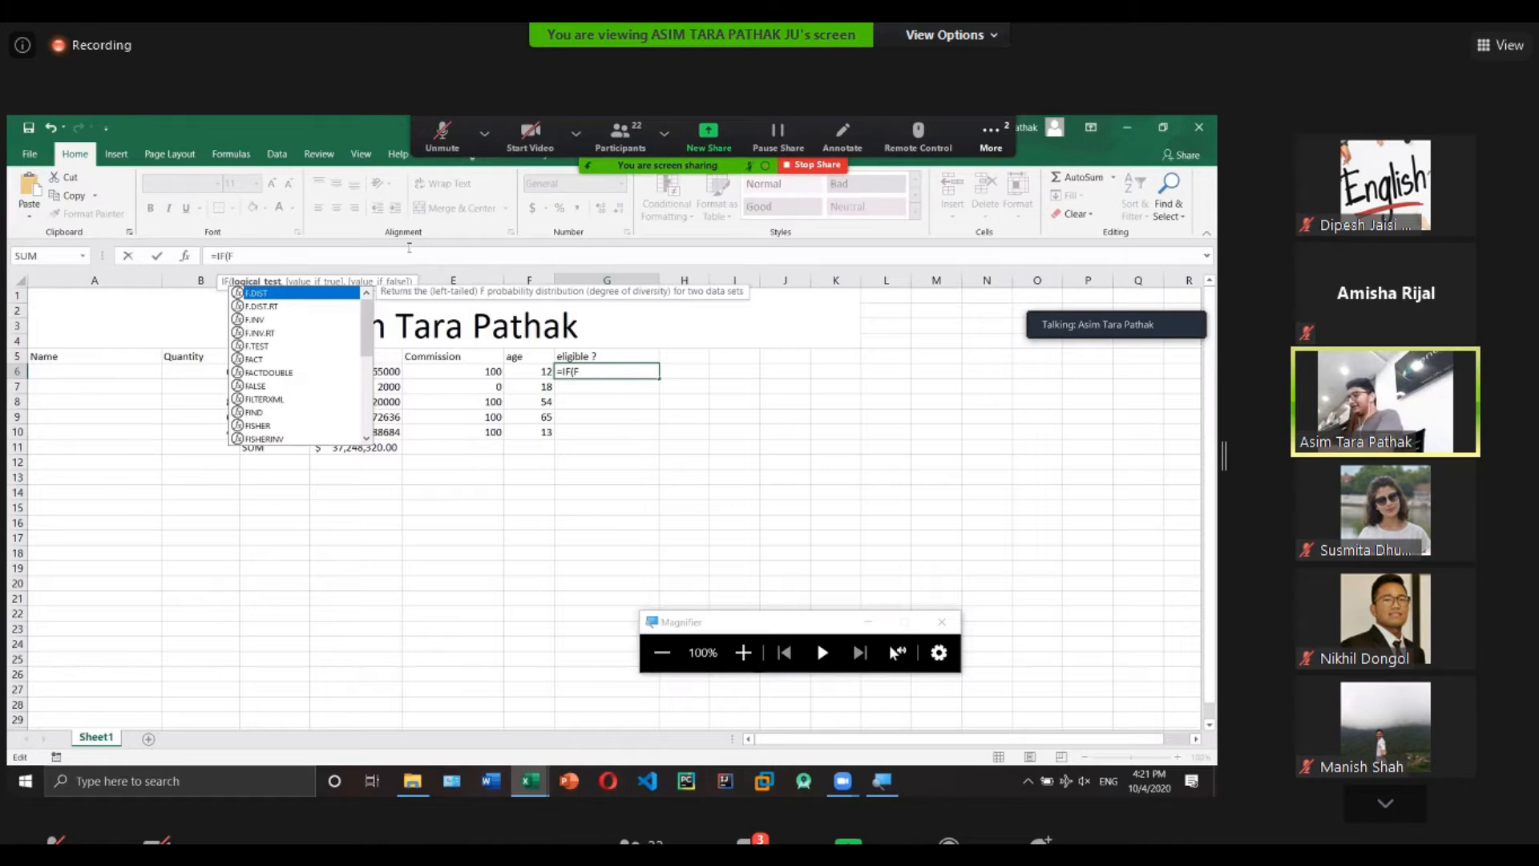
pyautogui.write('6')
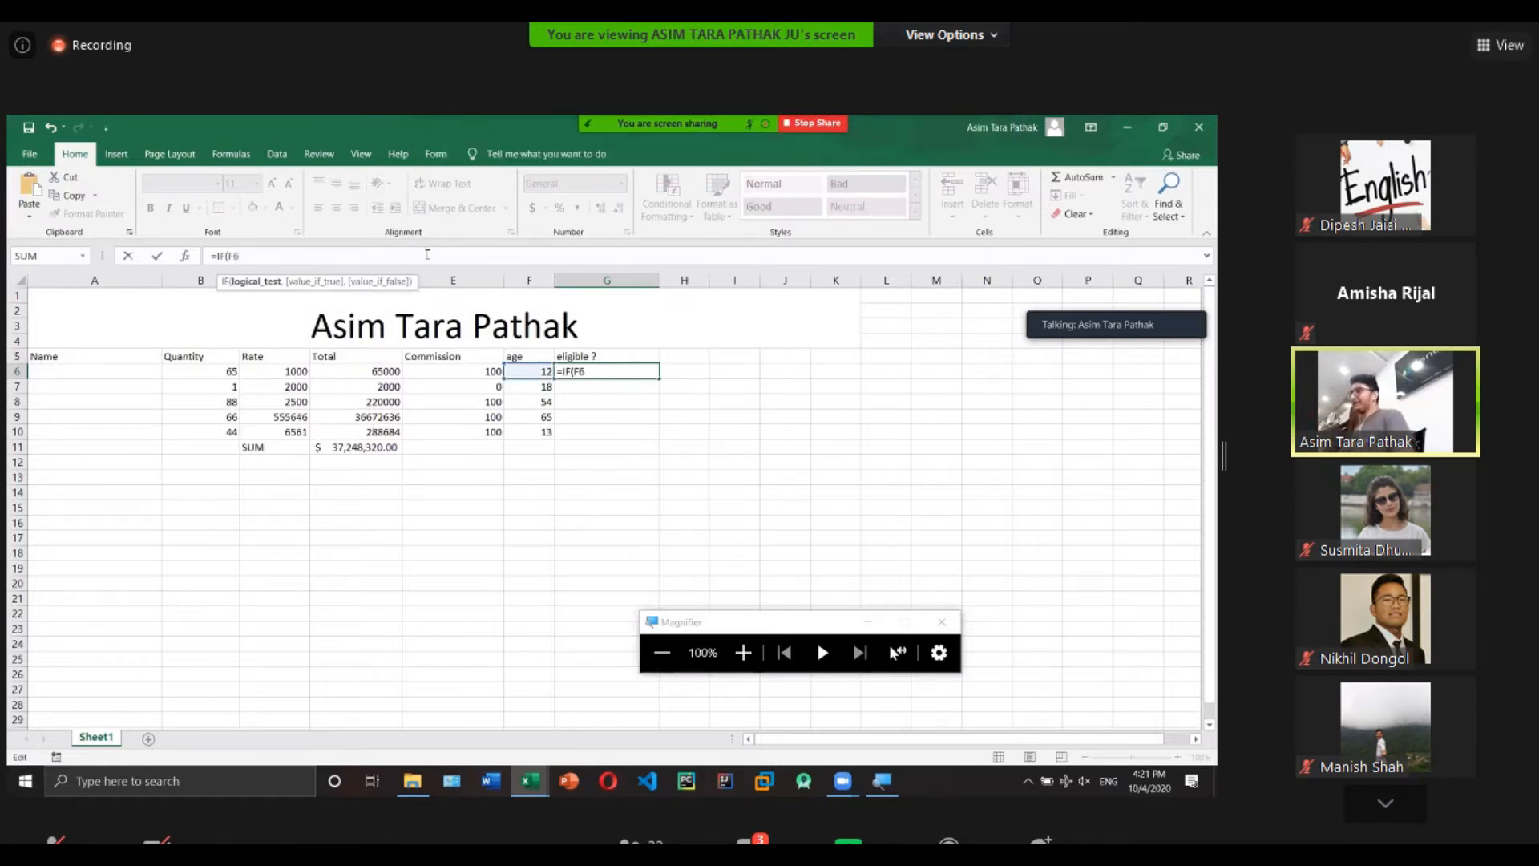
pyautogui.write('>=')
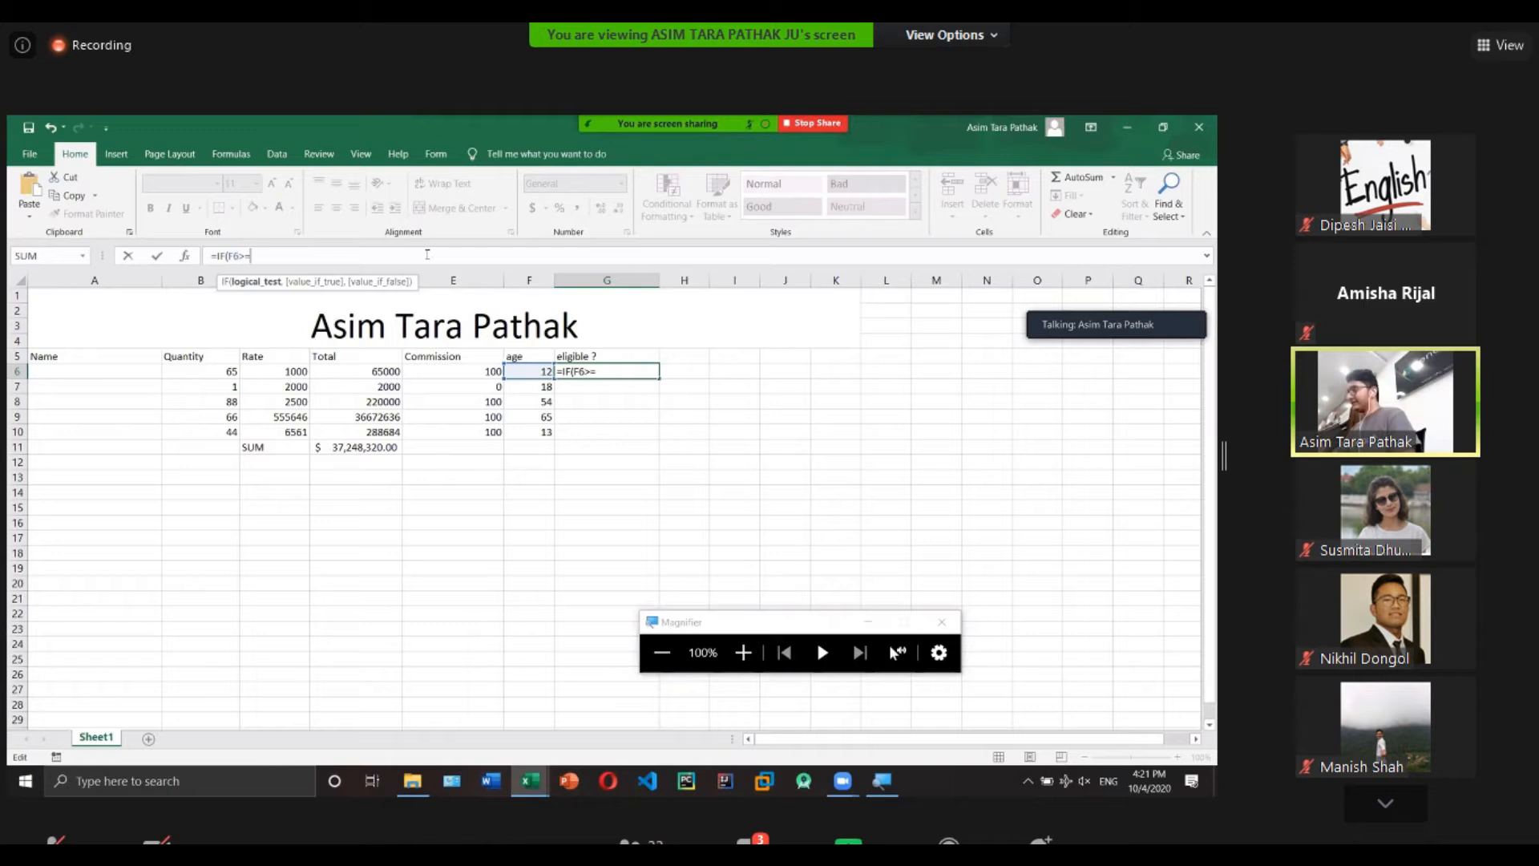
pyautogui.write('18')
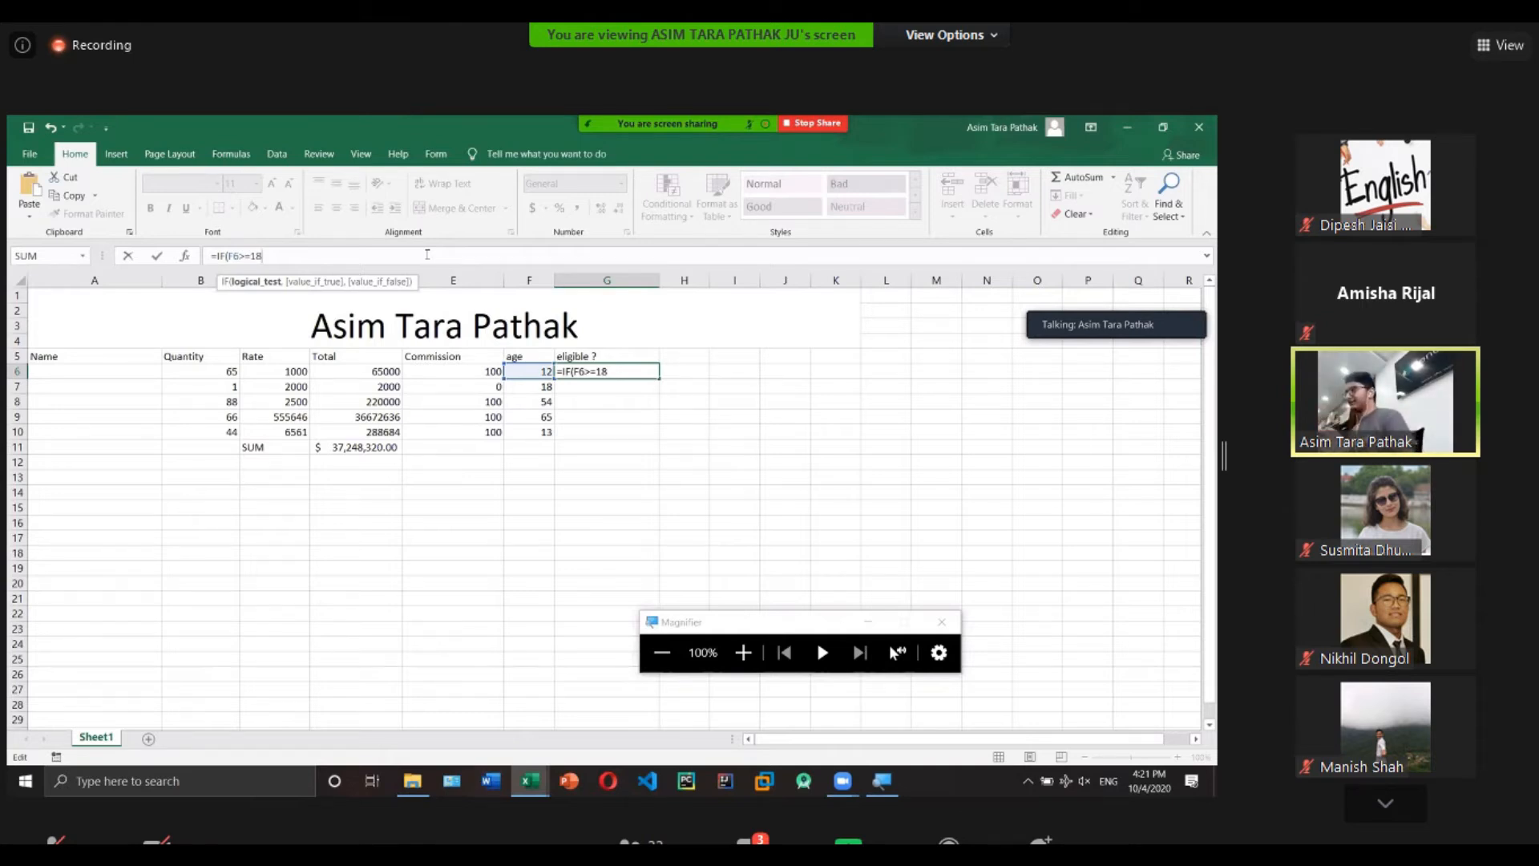
pyautogui.write(',"')
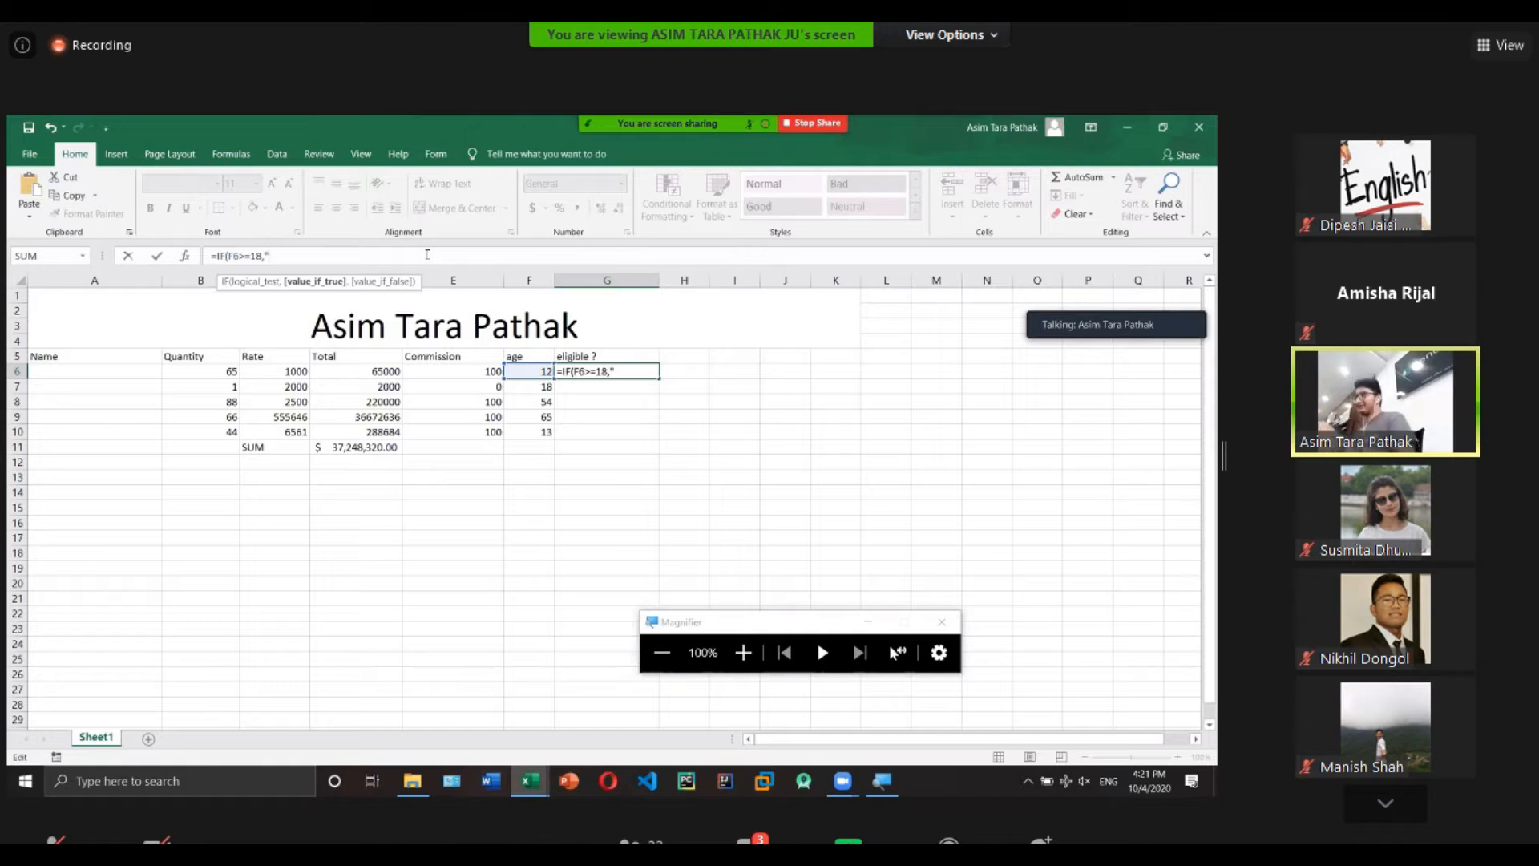
pyautogui.write('Yes Eligible')
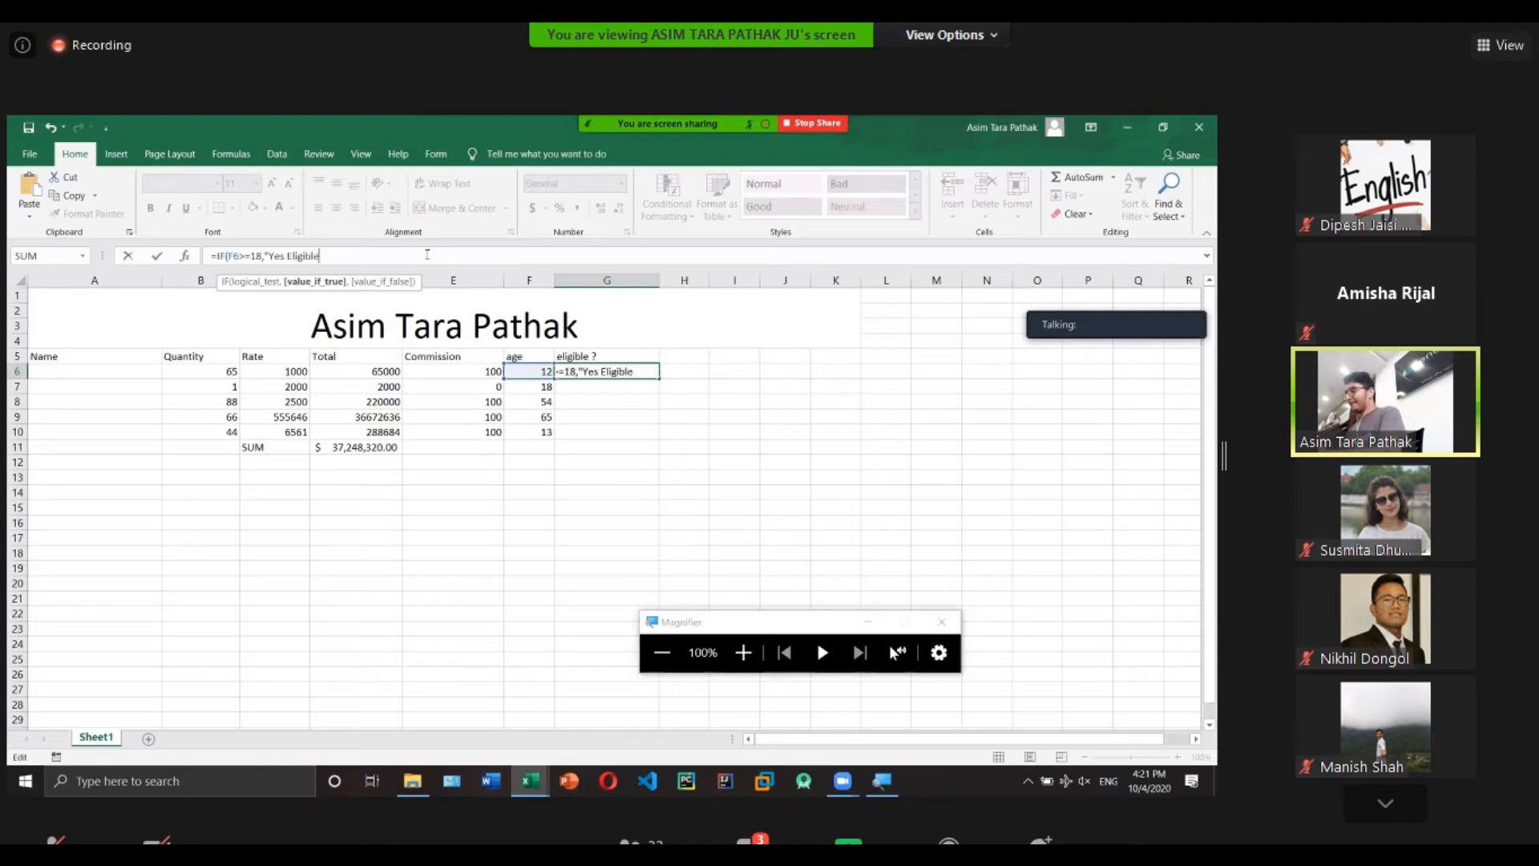
pyautogui.write('",')
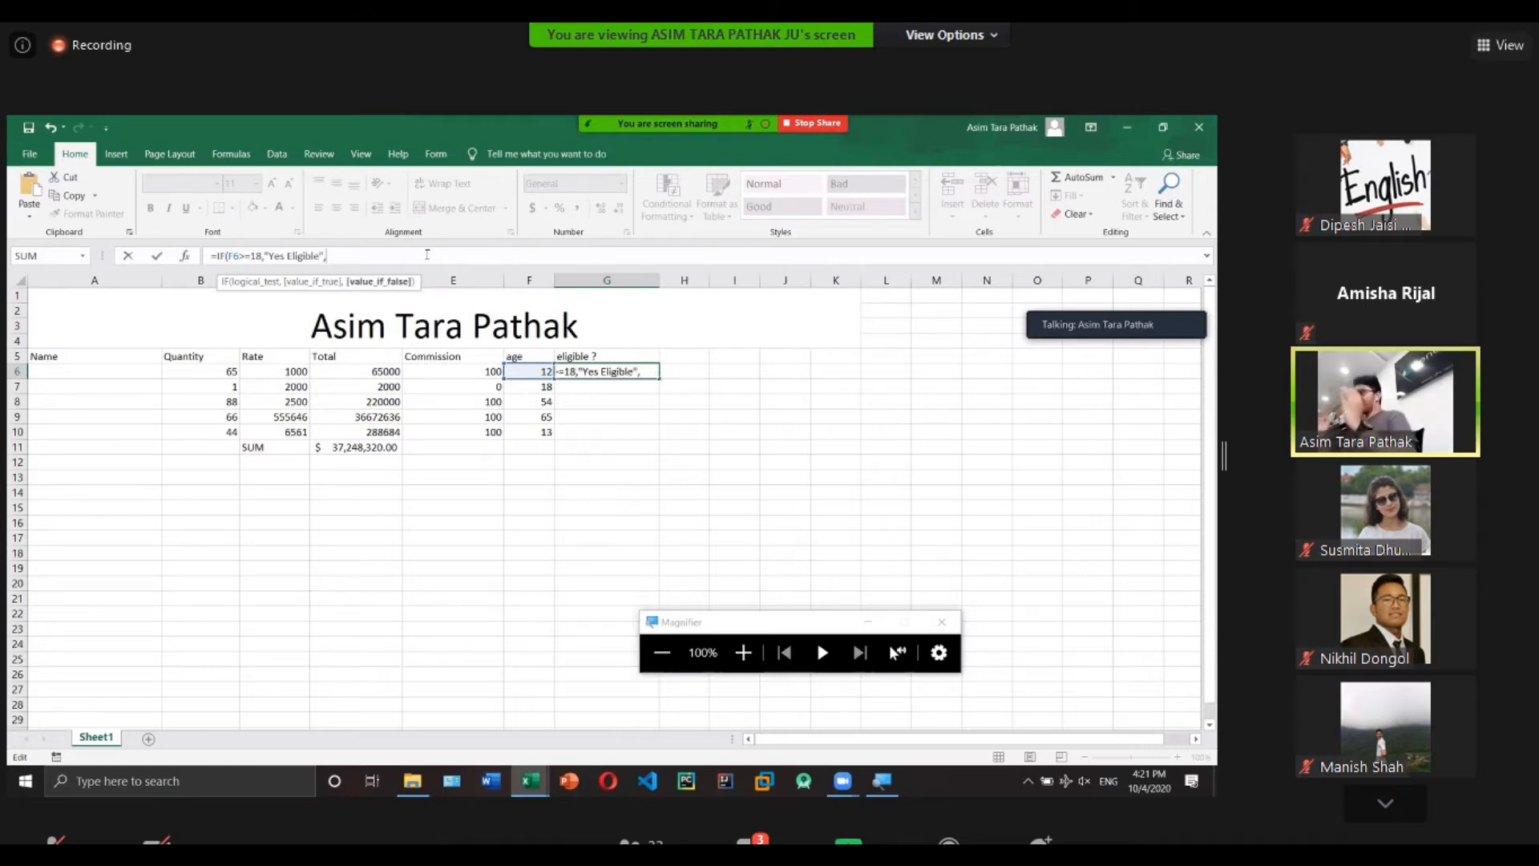
pyautogui.click(743, 652)
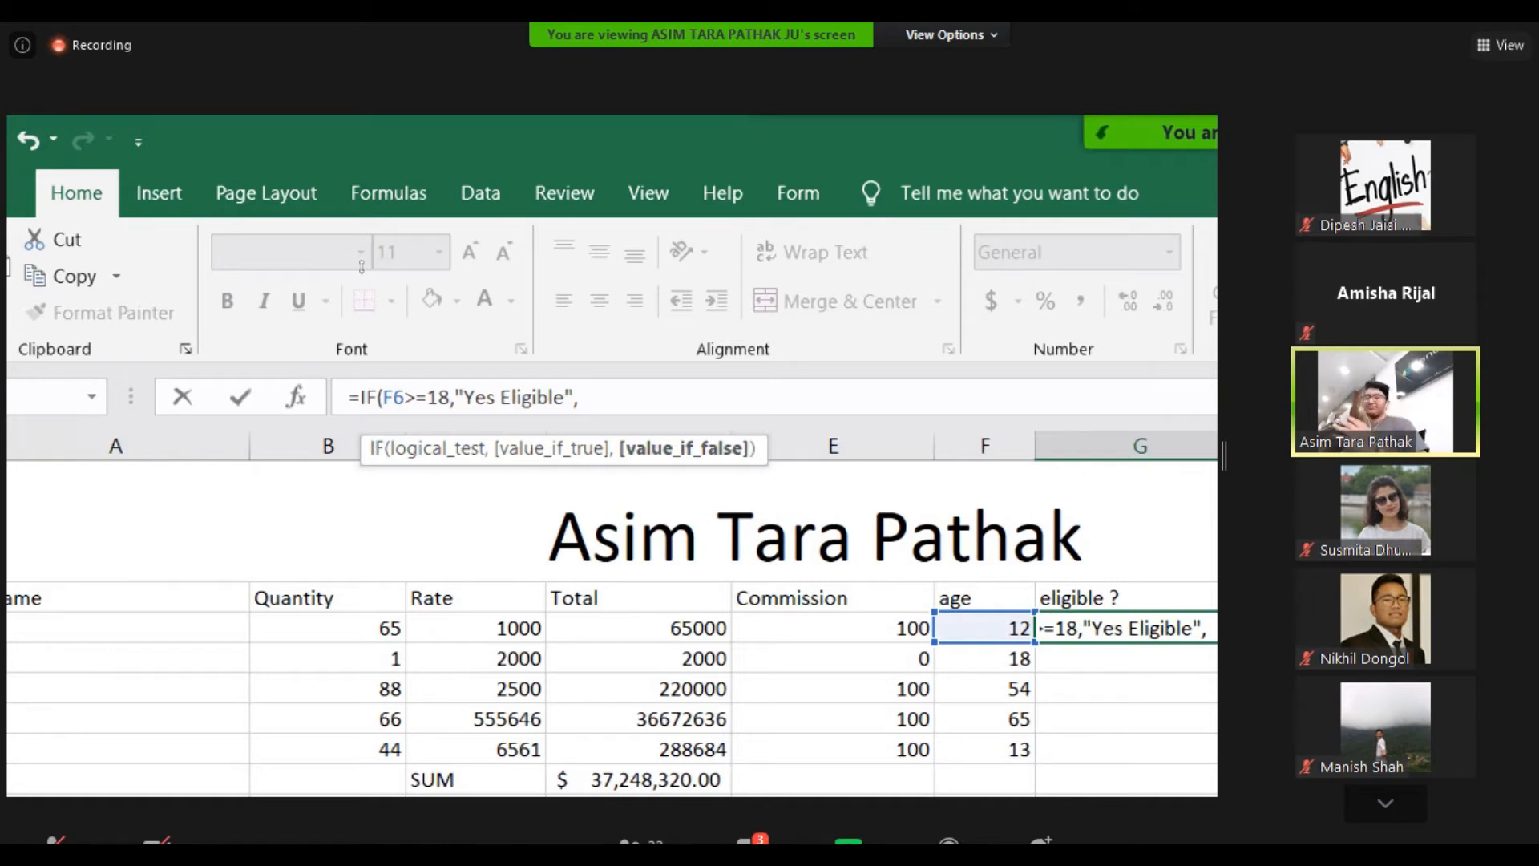
pyautogui.write('"')
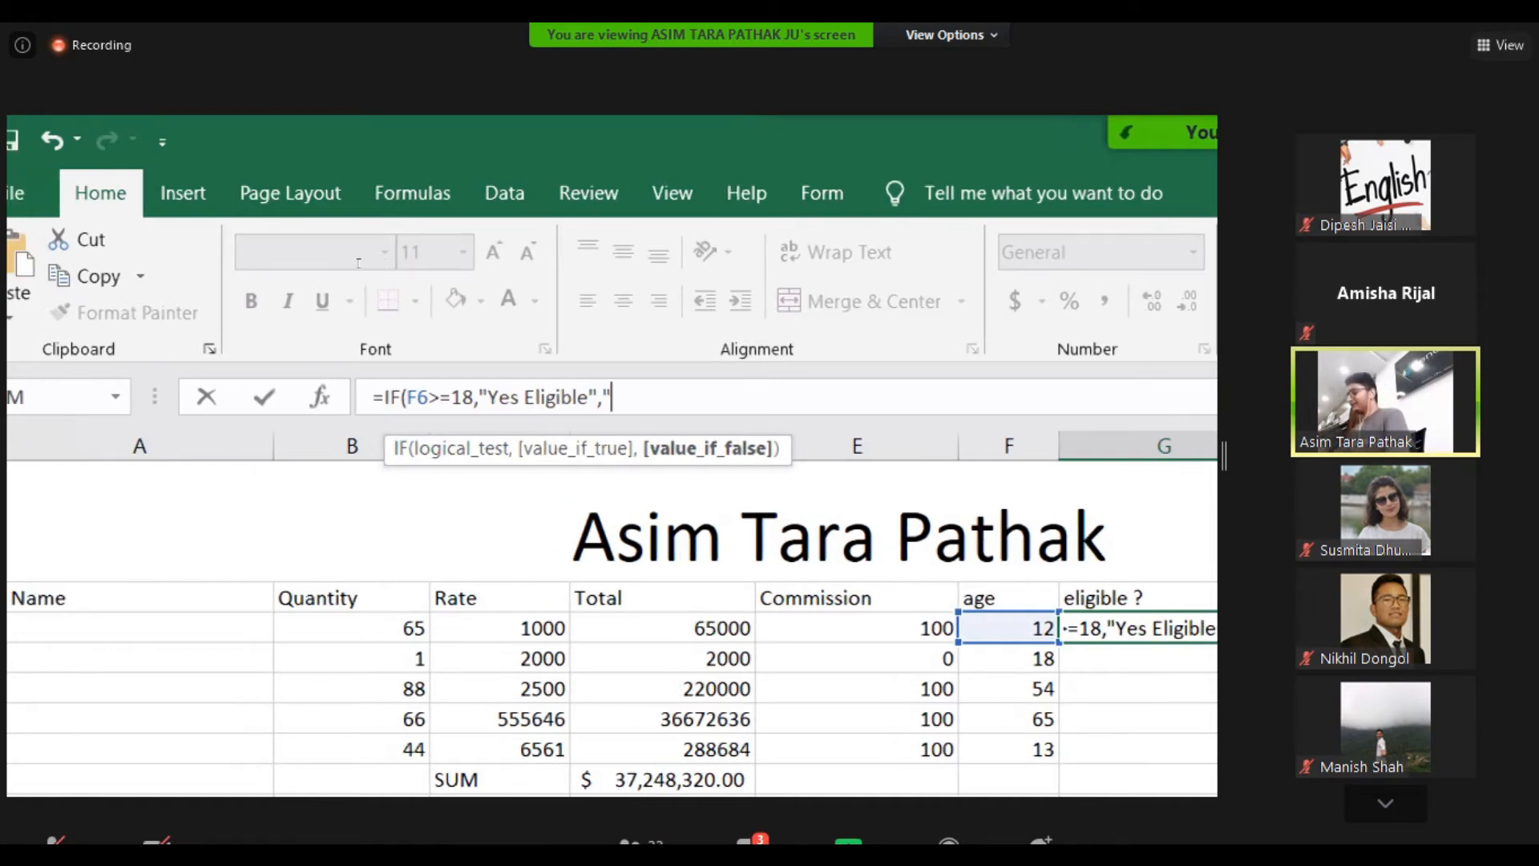
pyautogui.write('Not Eligible')
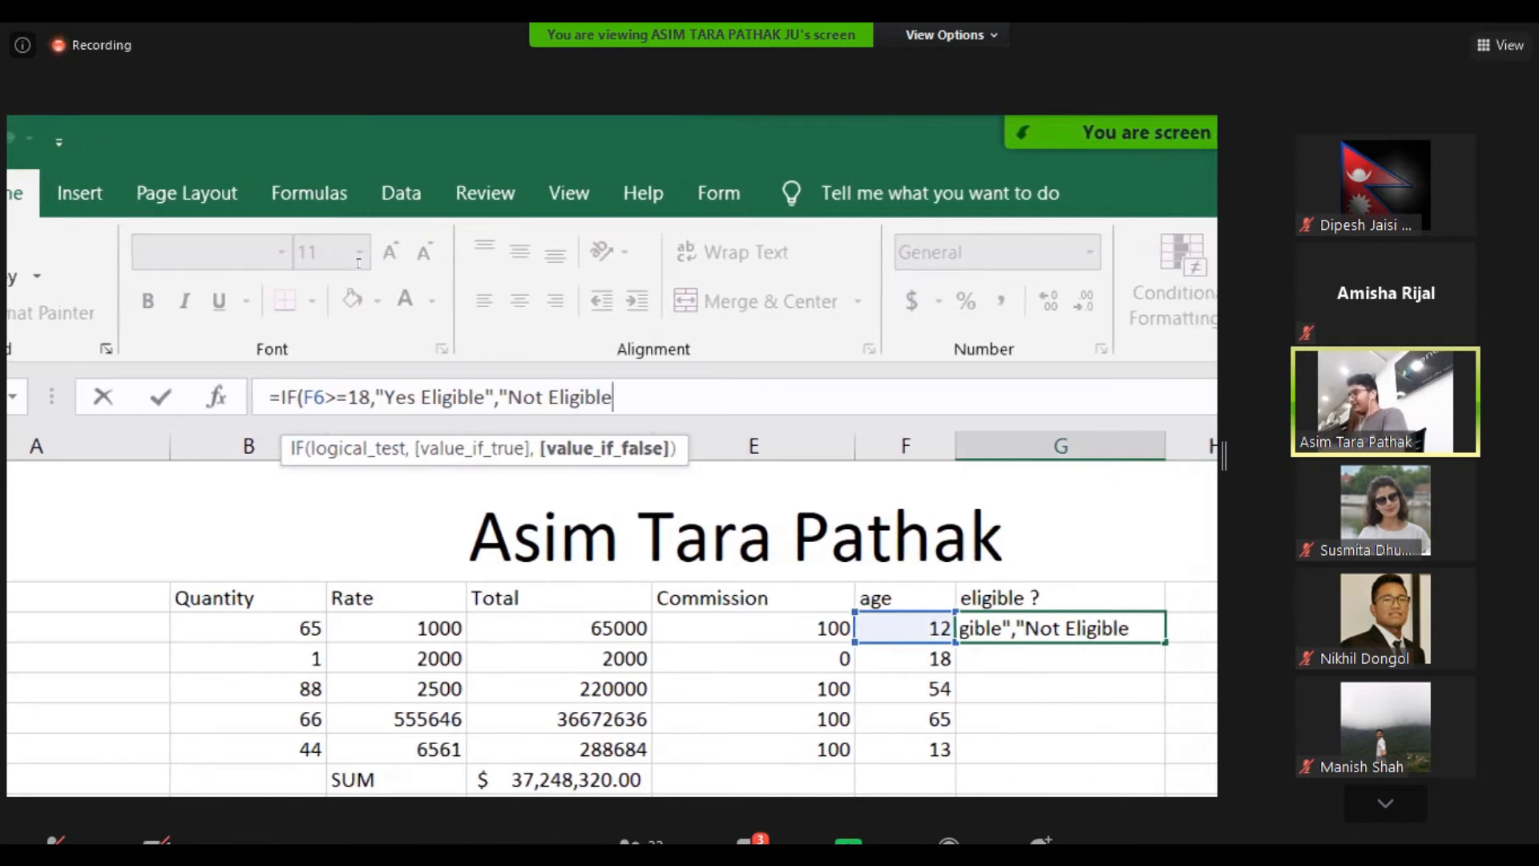
pyautogui.write('")')
pyautogui.press('Return')
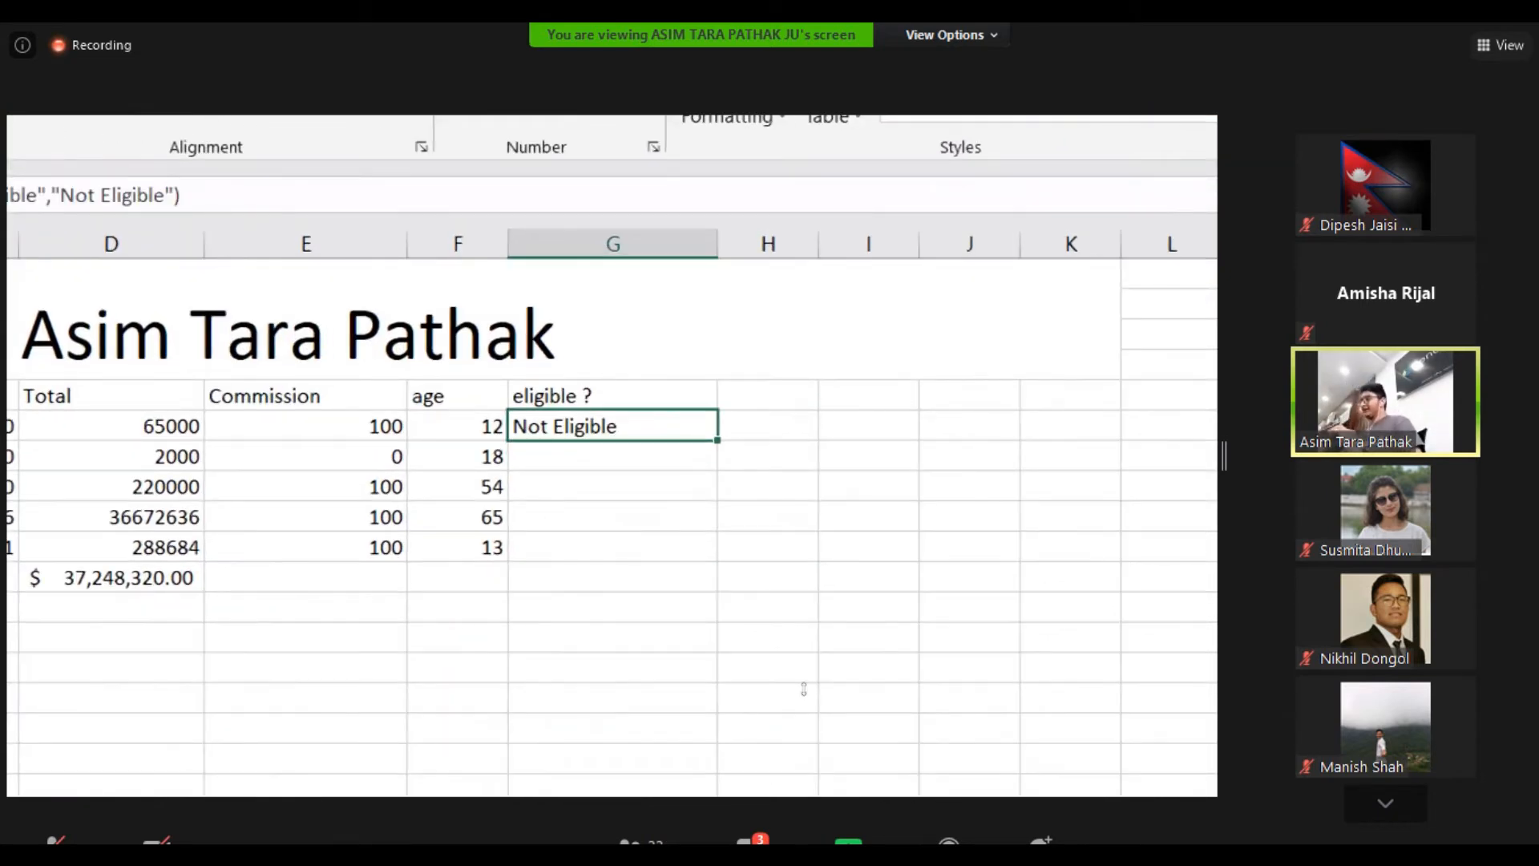
pyautogui.press('super+minus')
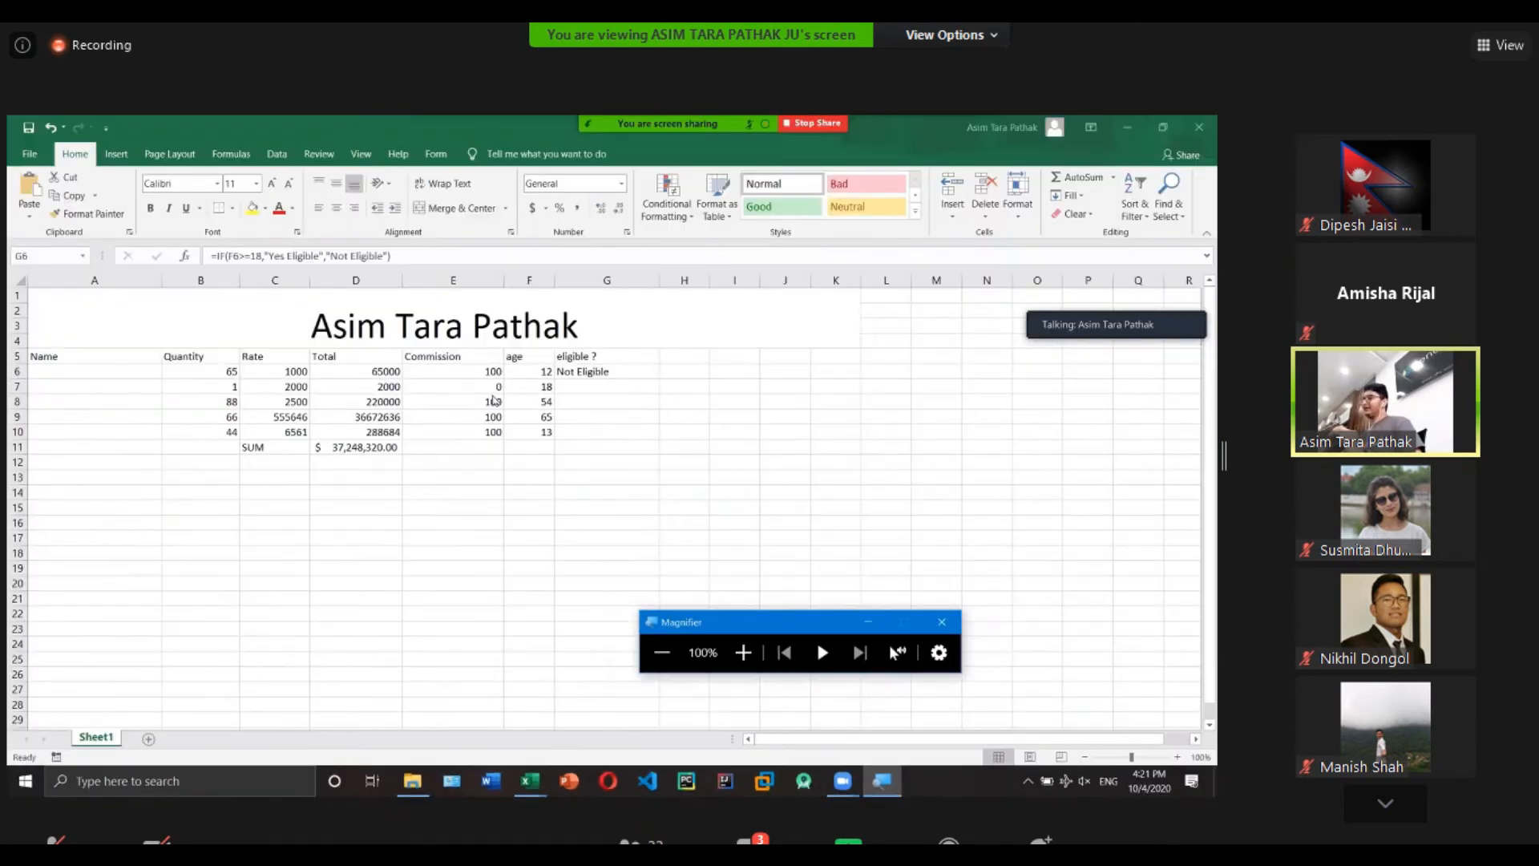
# Copy G6's eligibility formula down to G10 and check the copied formula in G10.
pyautogui.click(560, 375)
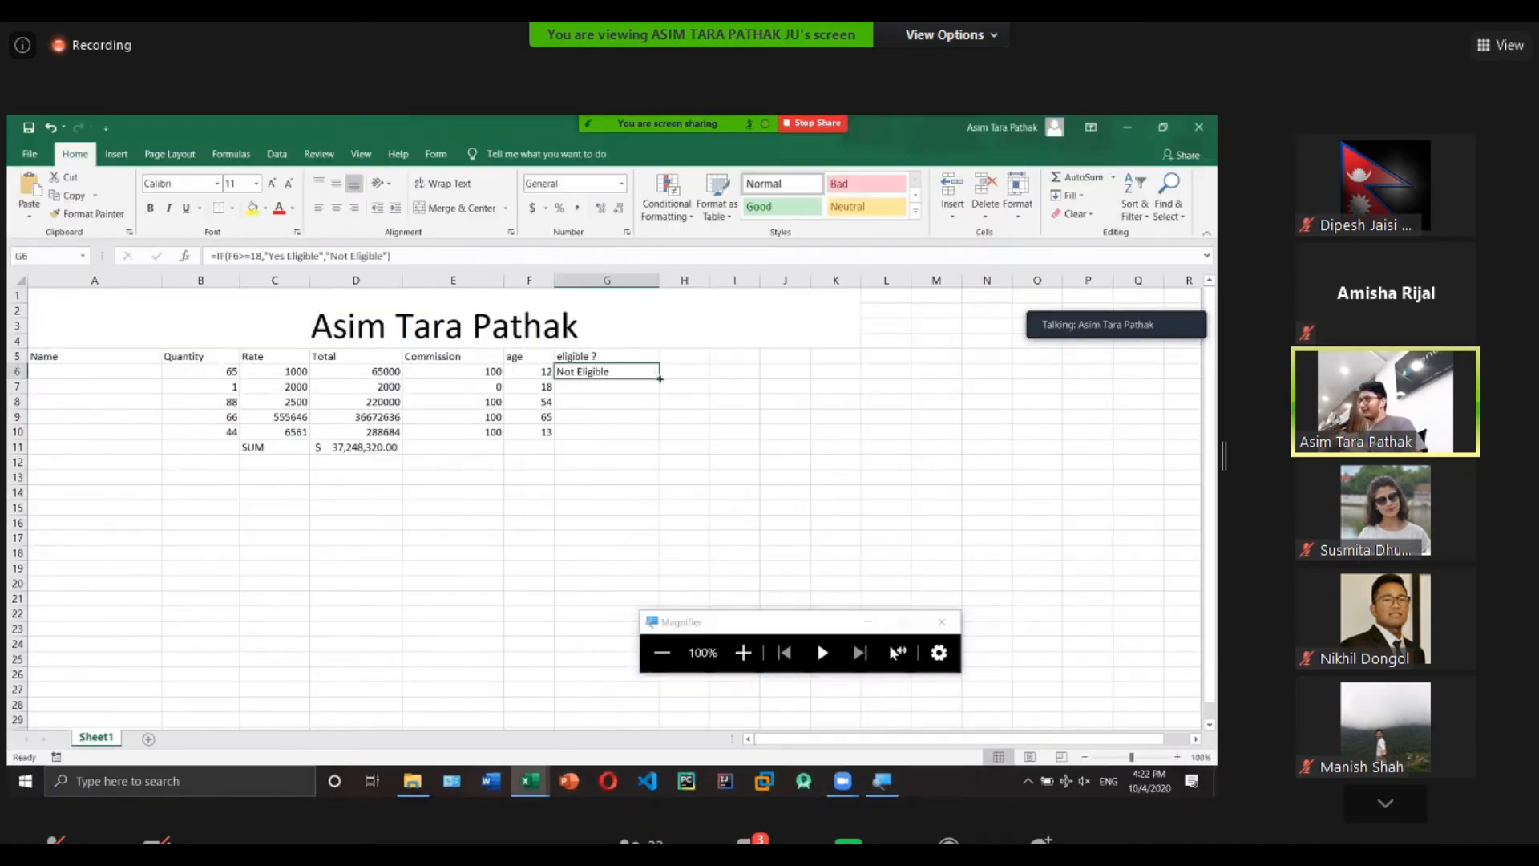
pyautogui.moveTo(656, 380); pyautogui.dragTo(611, 418)
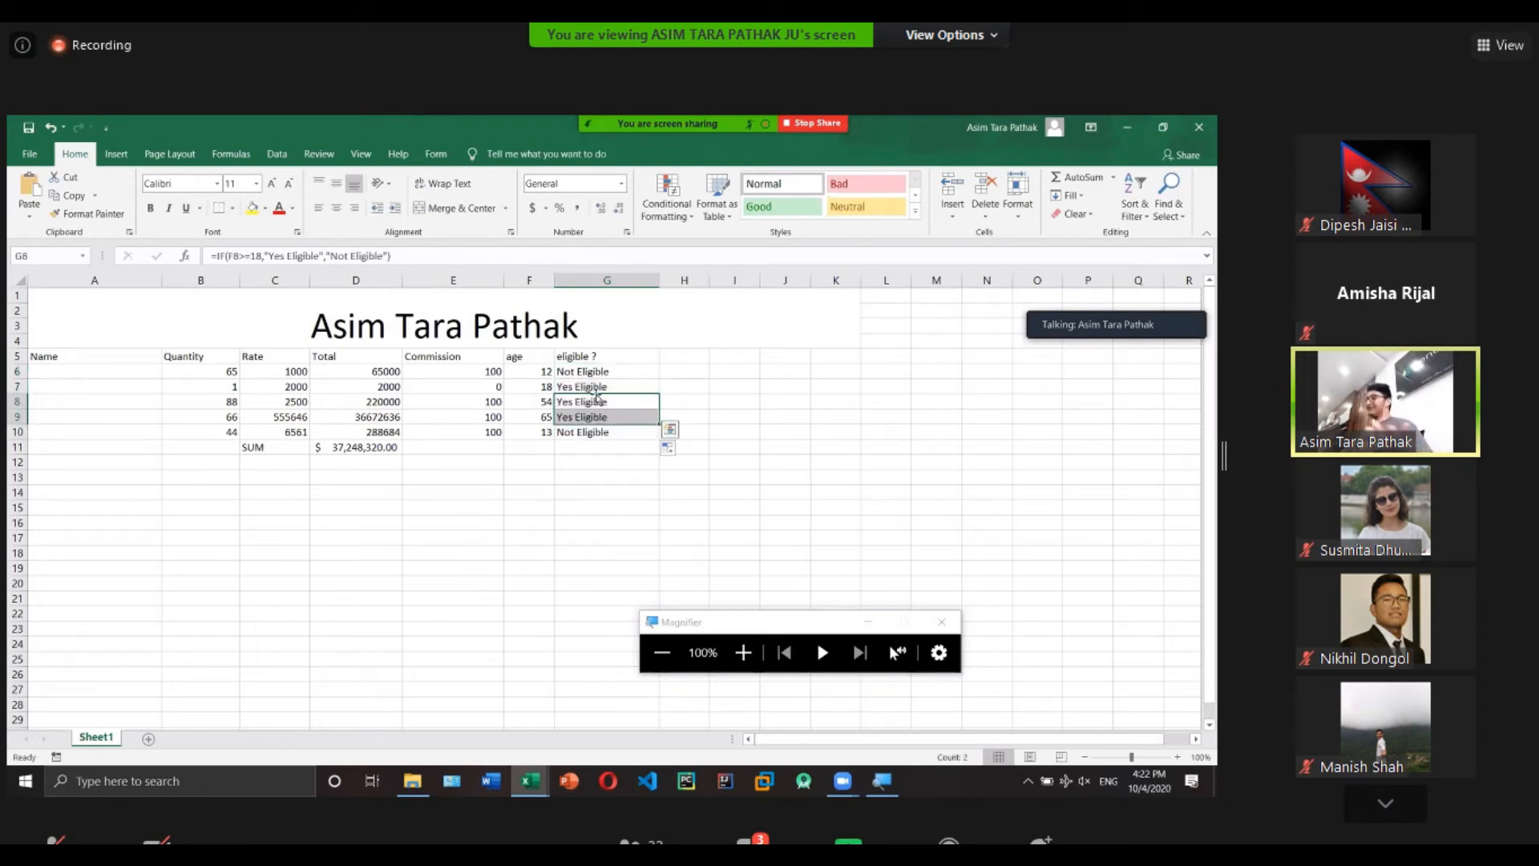
pyautogui.click(600, 432)
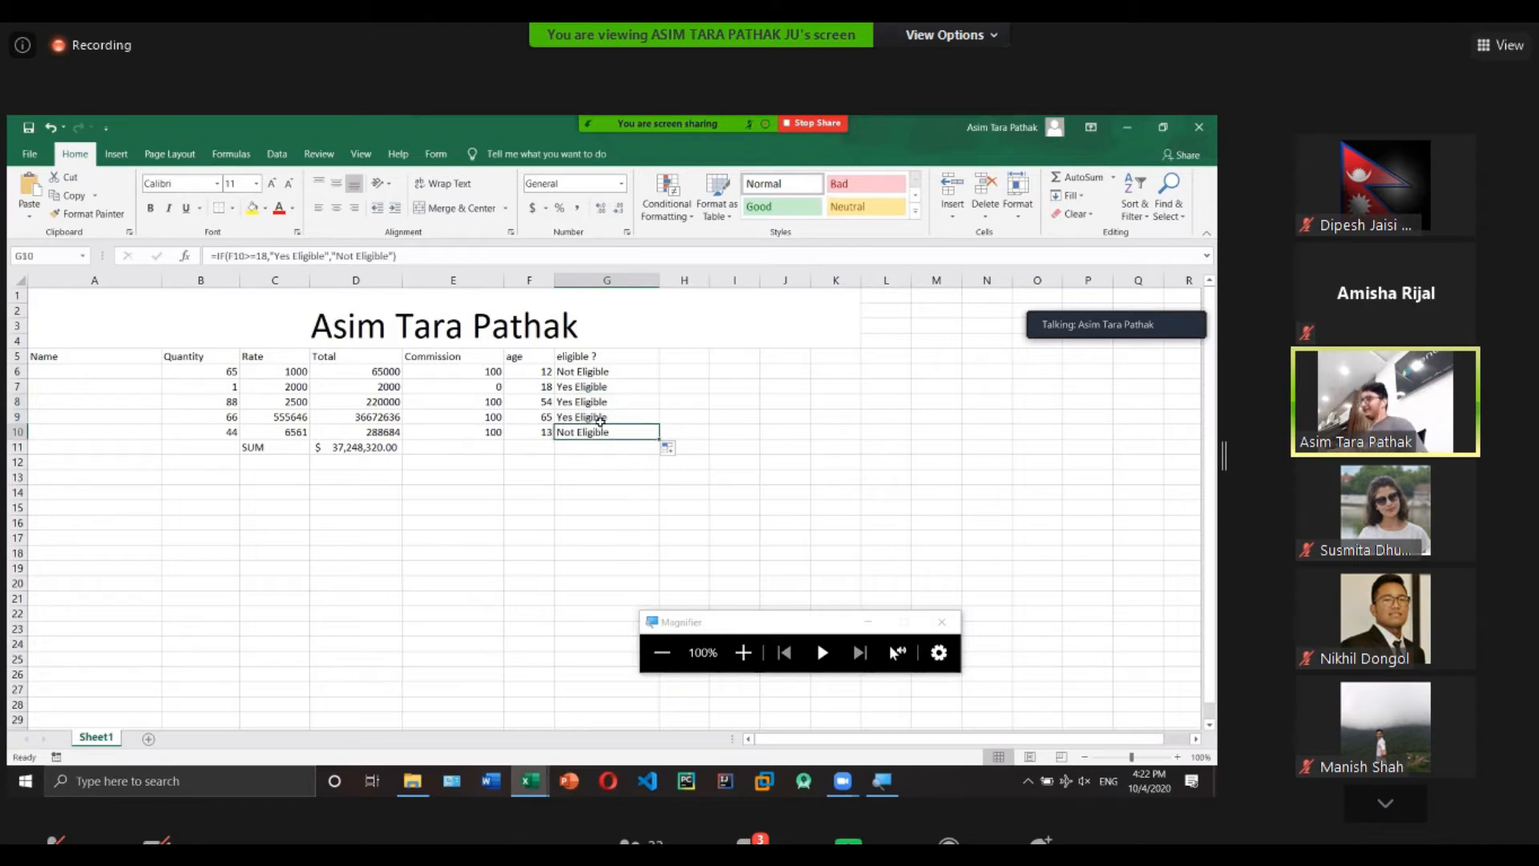
pyautogui.click(602, 373)
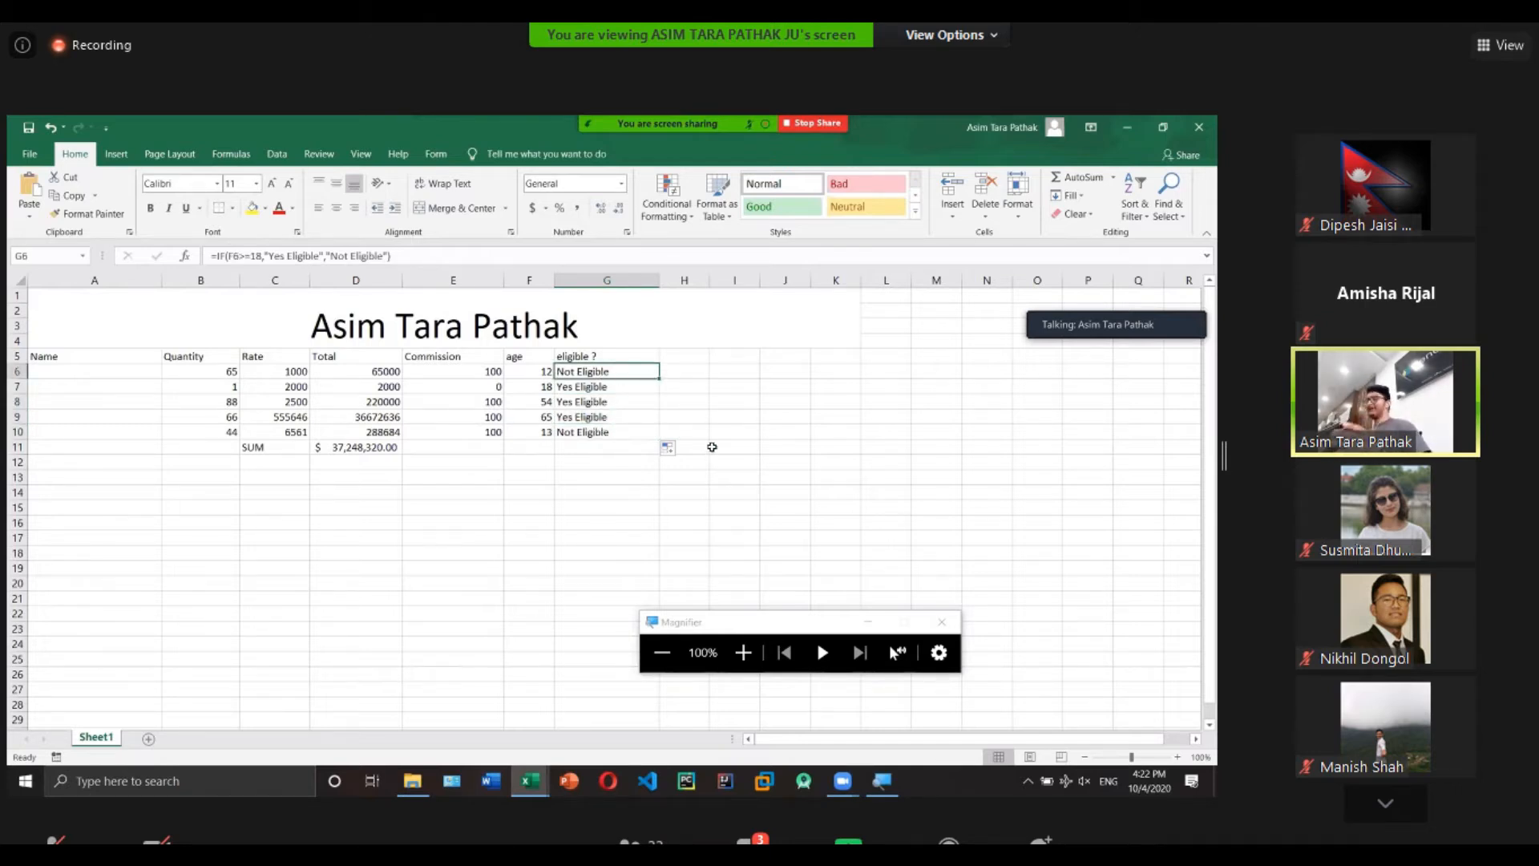
pyautogui.click(743, 652)
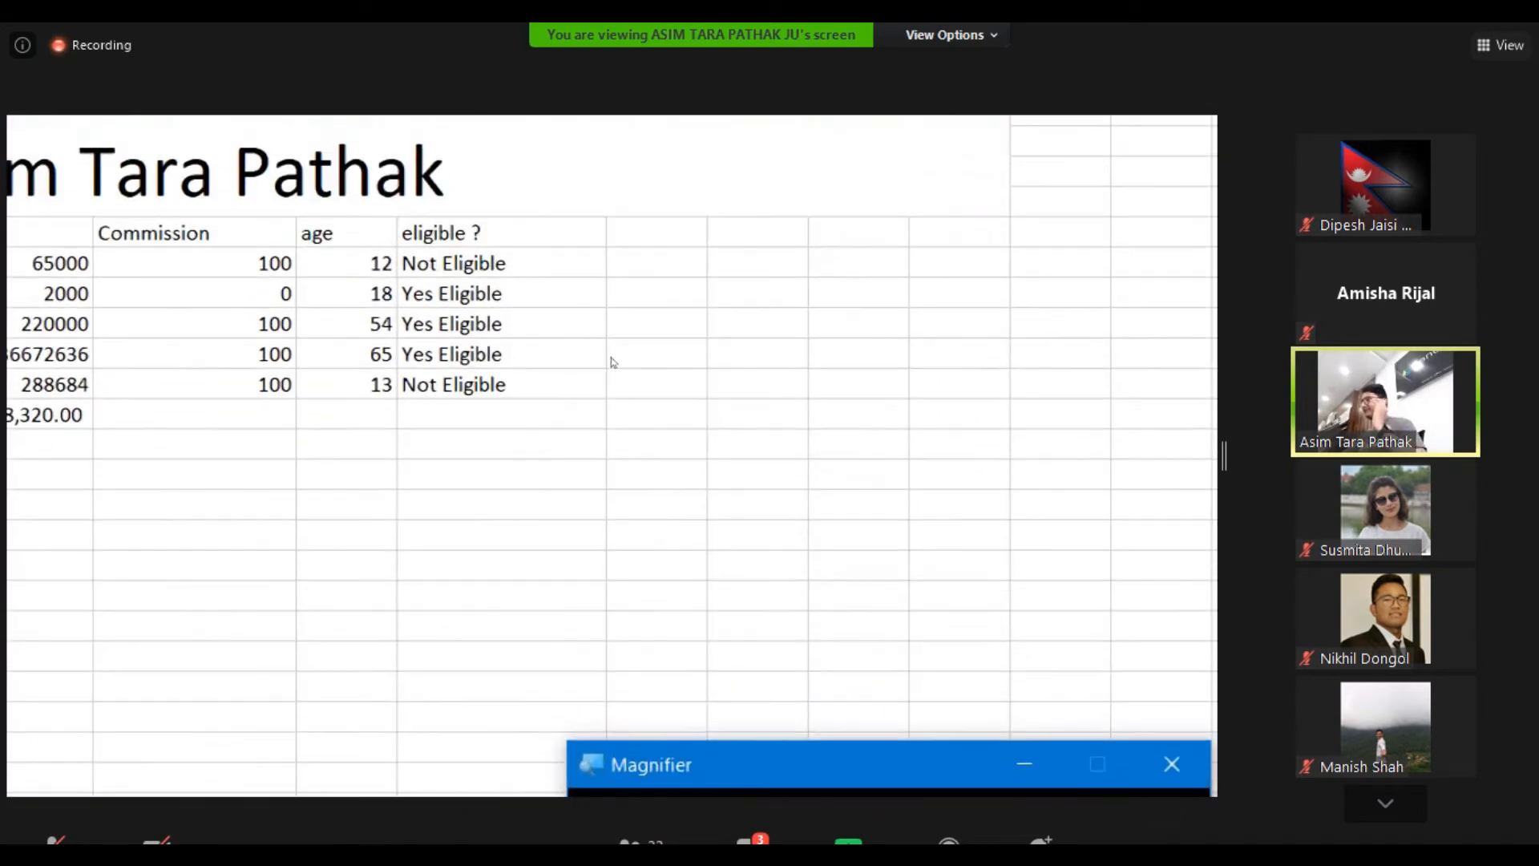
pyautogui.click(622, 368)
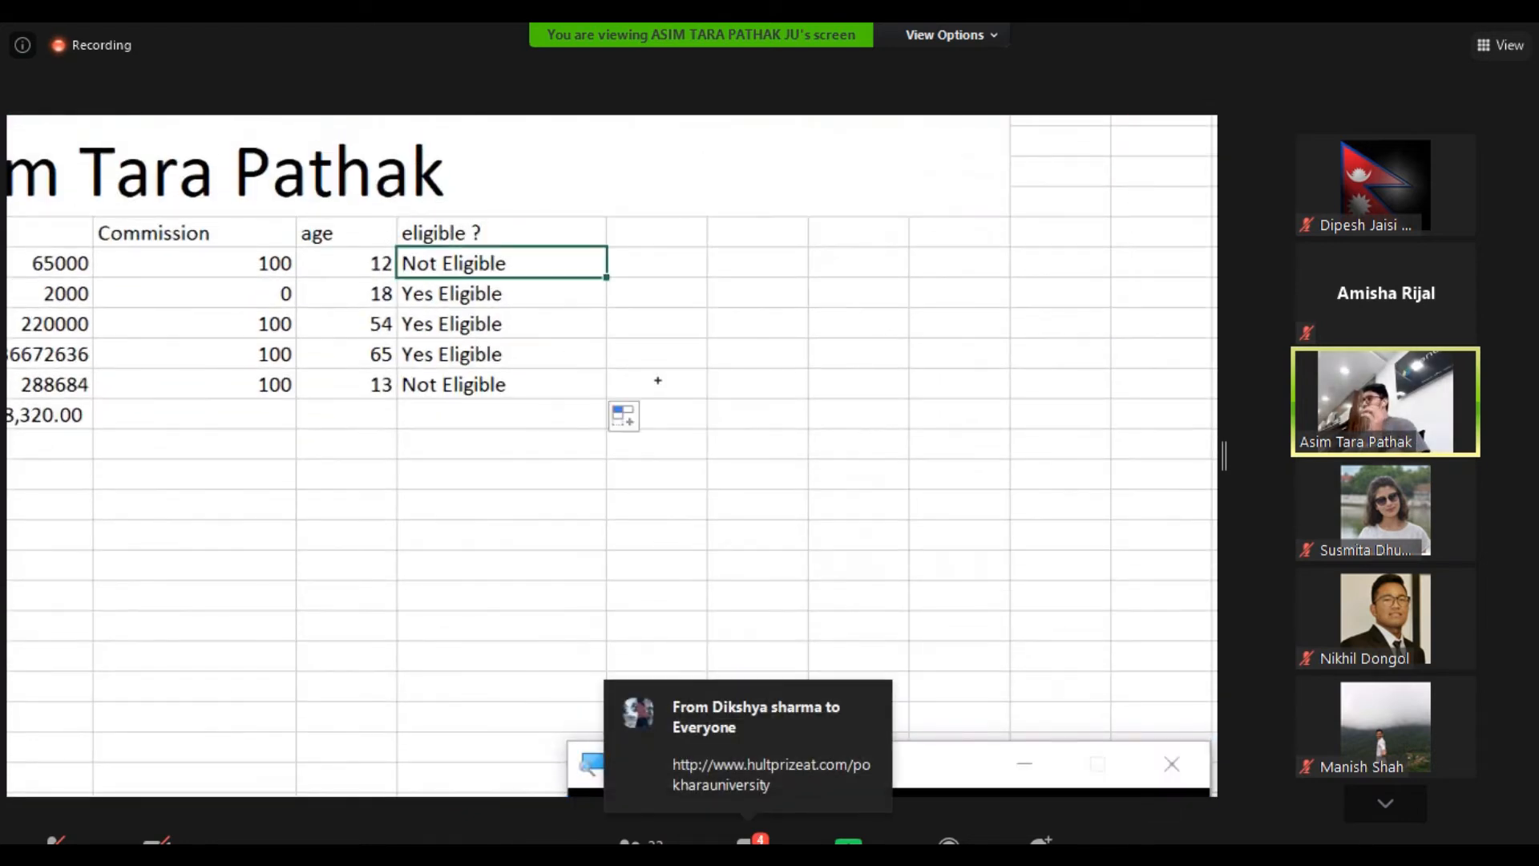
pyautogui.moveTo(625, 371); pyautogui.dragTo(747, 383)
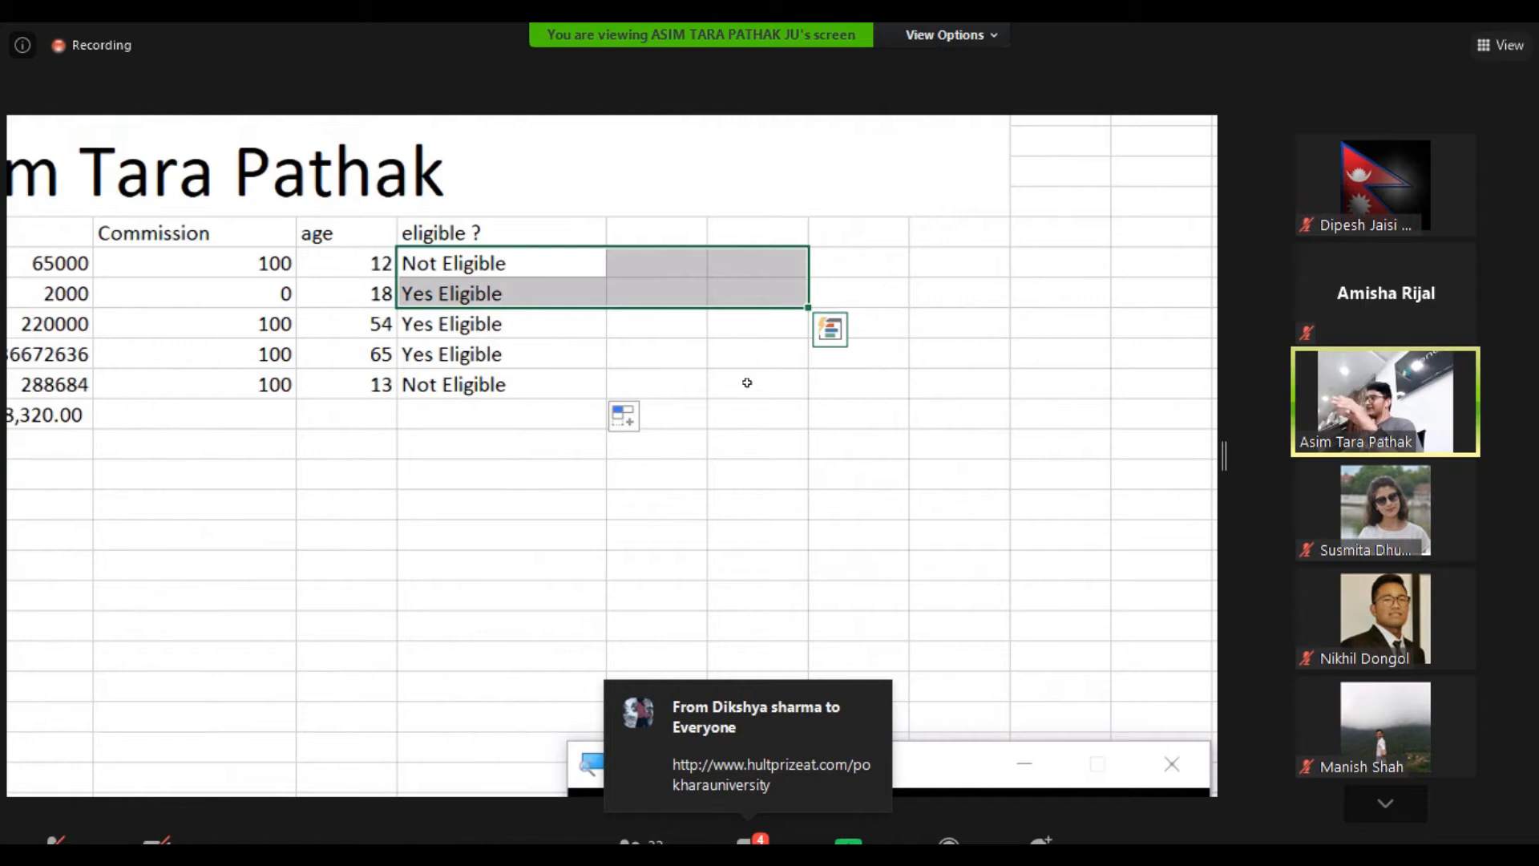
pyautogui.click(622, 374)
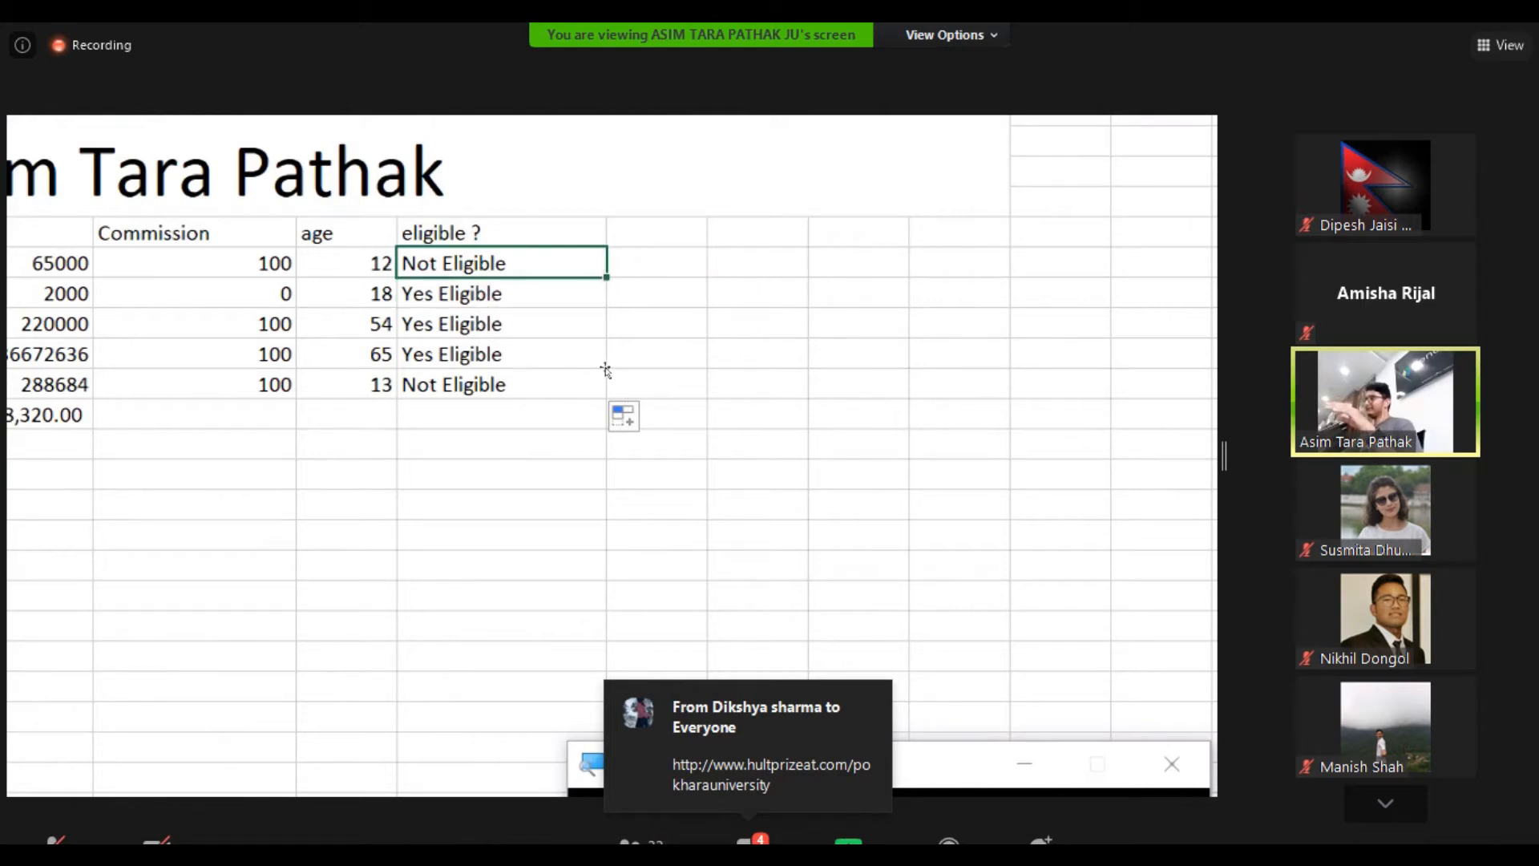
pyautogui.moveTo(607, 373)
pyautogui.mouseDown()
pyautogui.moveTo(643, 375)
pyautogui.moveTo(580, 373)
pyautogui.mouseUp()
pyautogui.moveTo(567, 368); pyautogui.dragTo(723, 384)
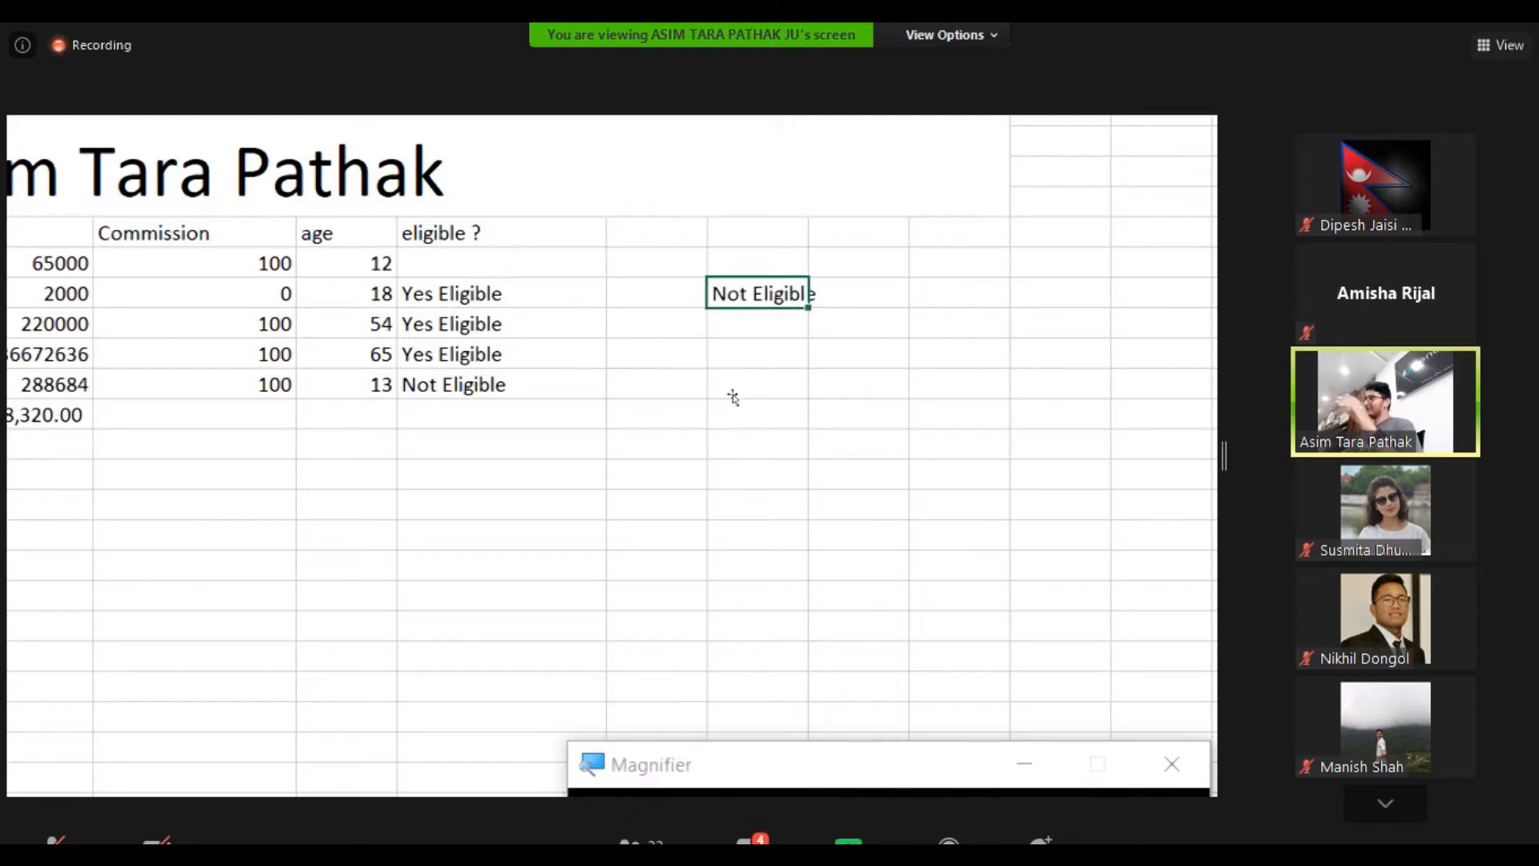
pyautogui.hotkey('ctrl', 'z')
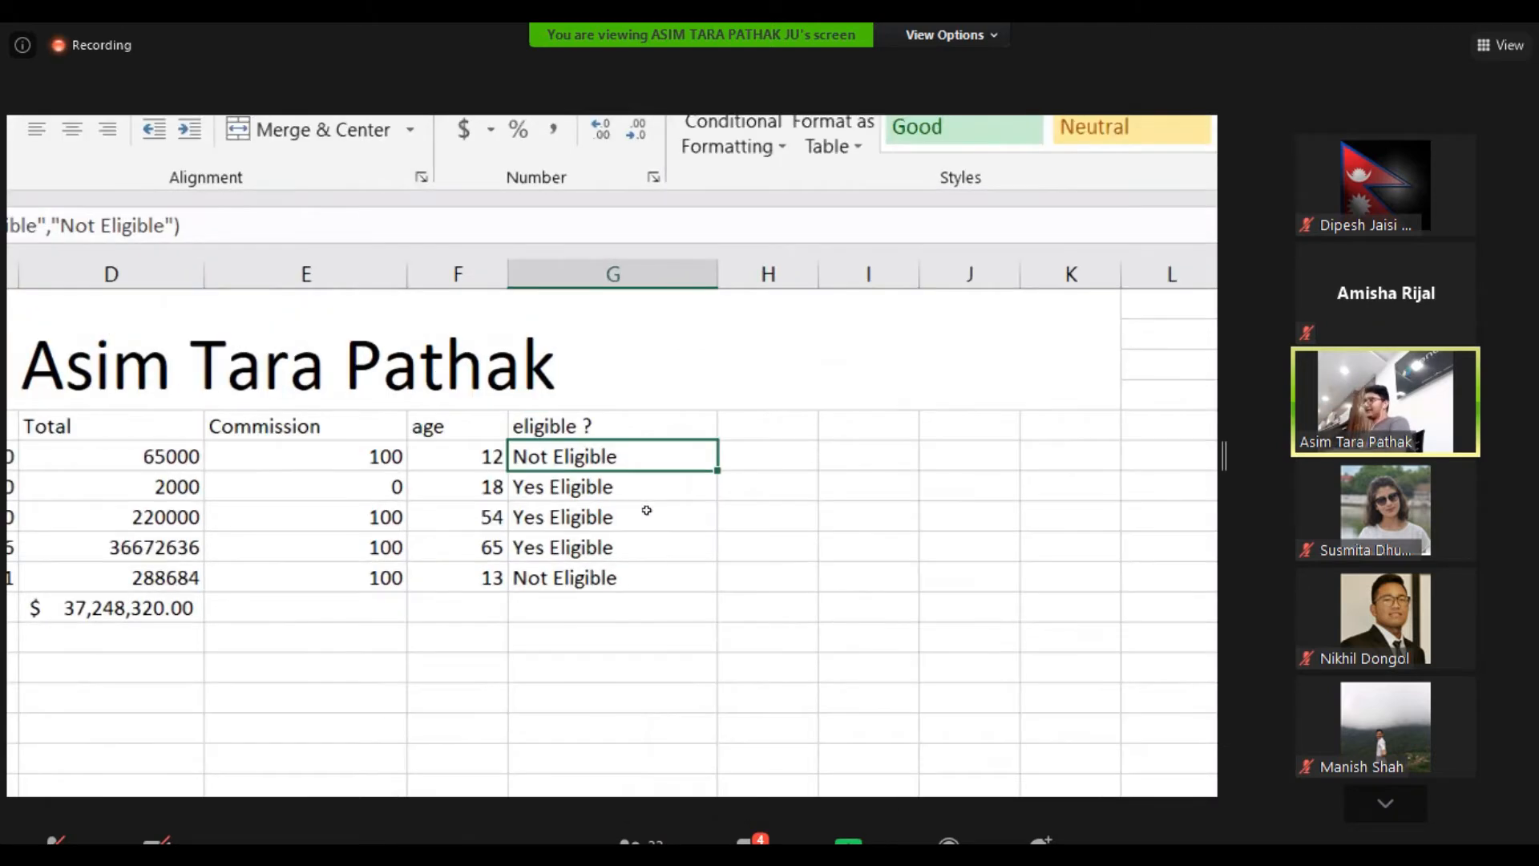
pyautogui.click(718, 757)
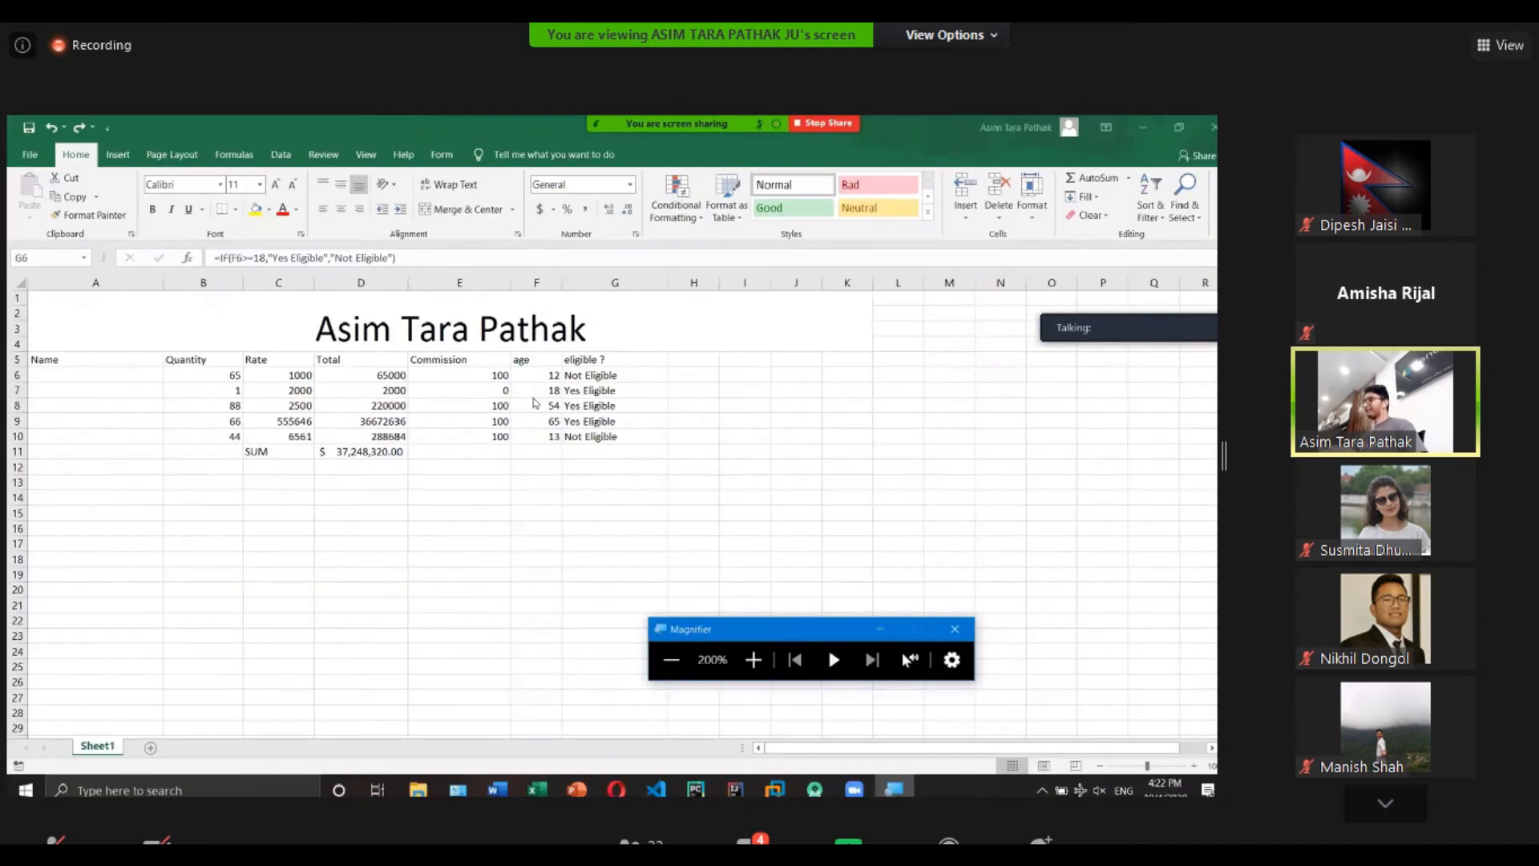
pyautogui.click(583, 371)
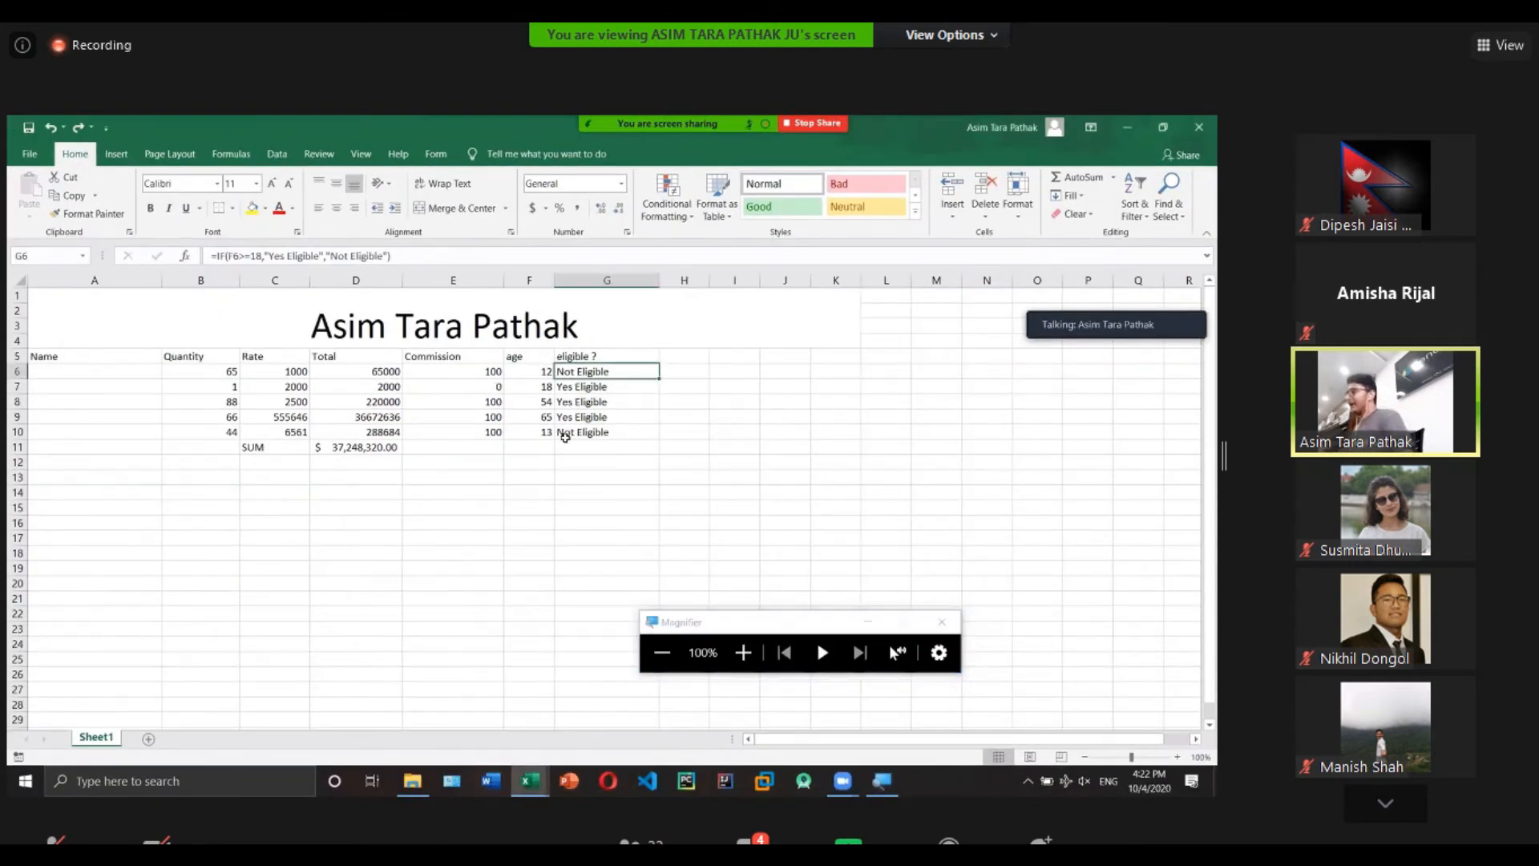
pyautogui.click(467, 461)
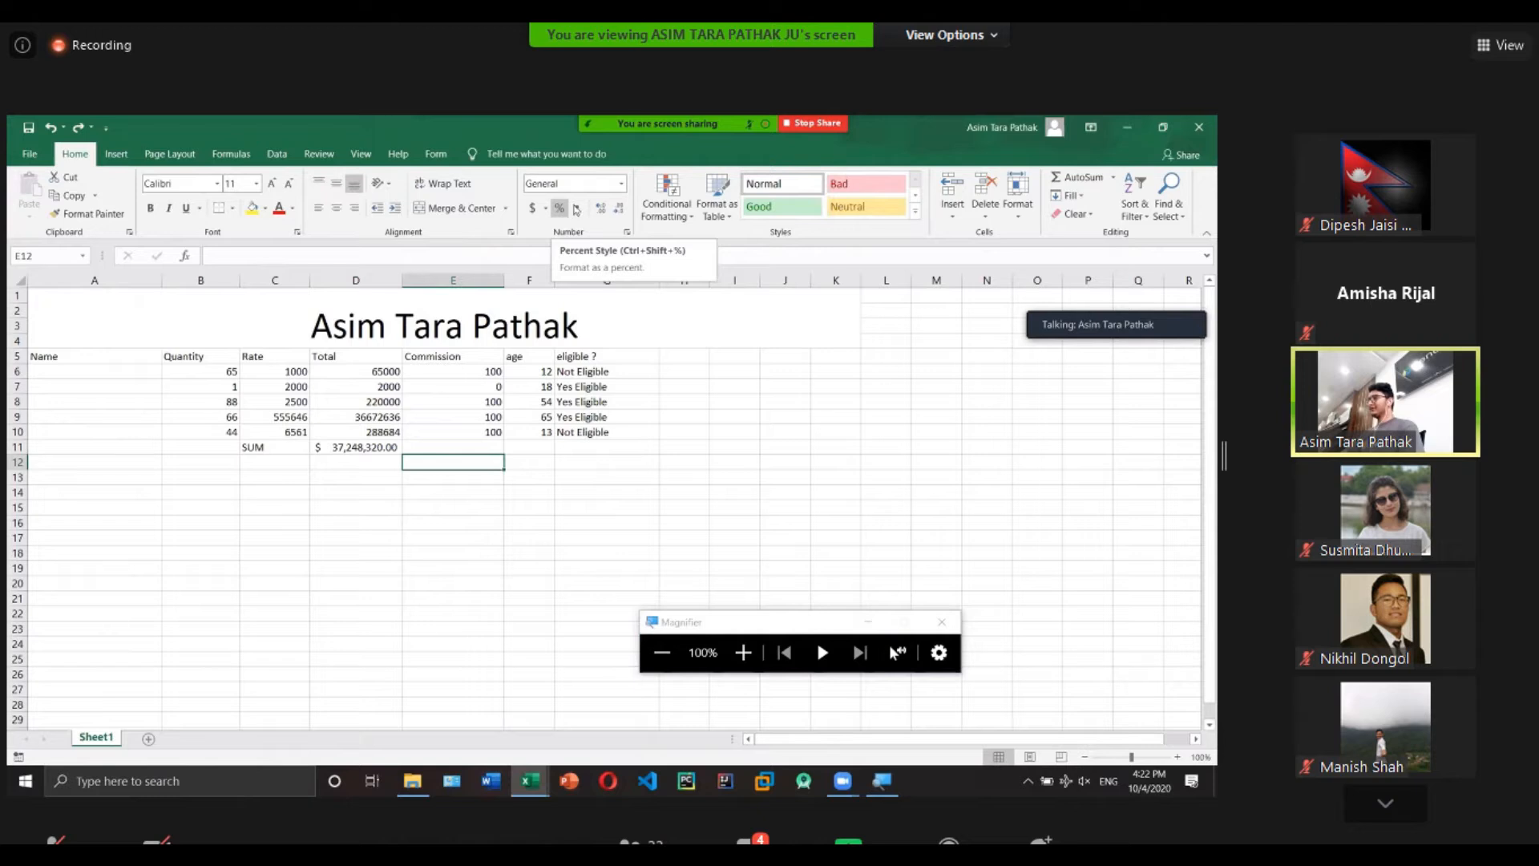
pyautogui.click(530, 370)
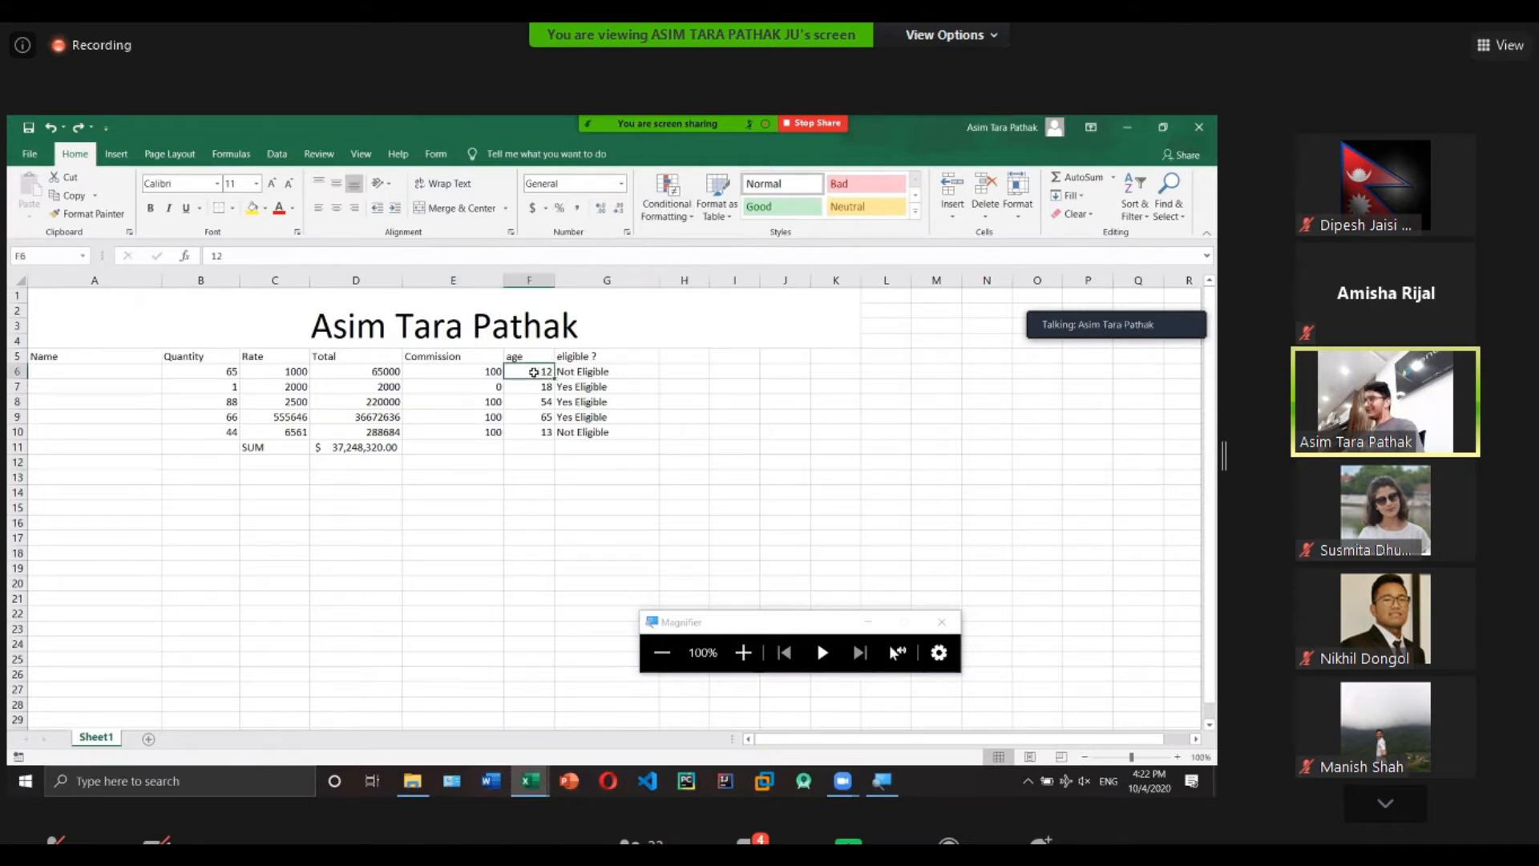
pyautogui.click(583, 384)
pyautogui.click(579, 373)
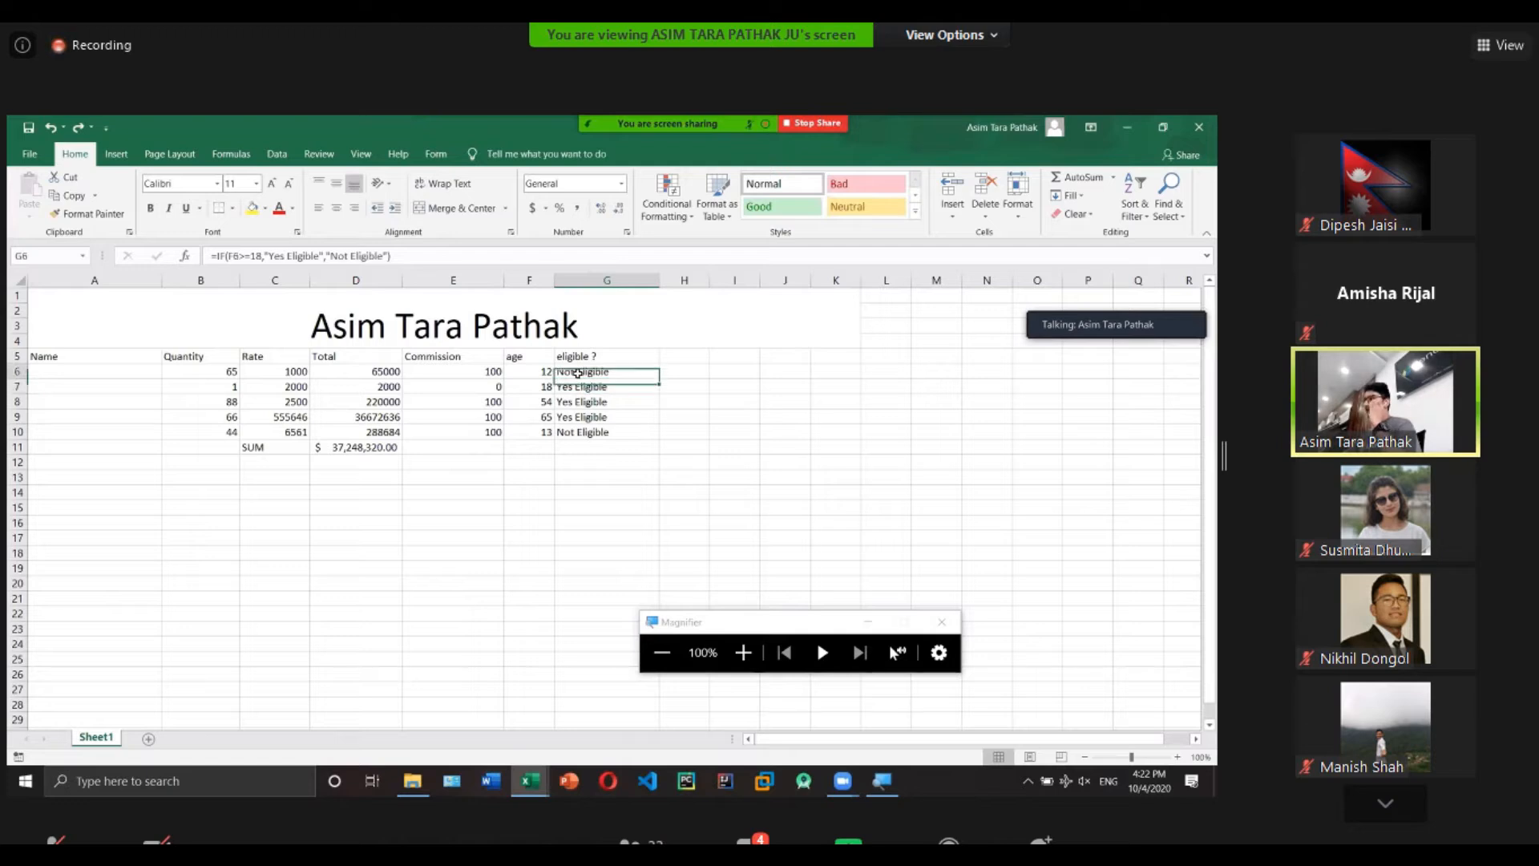
pyautogui.click(533, 370)
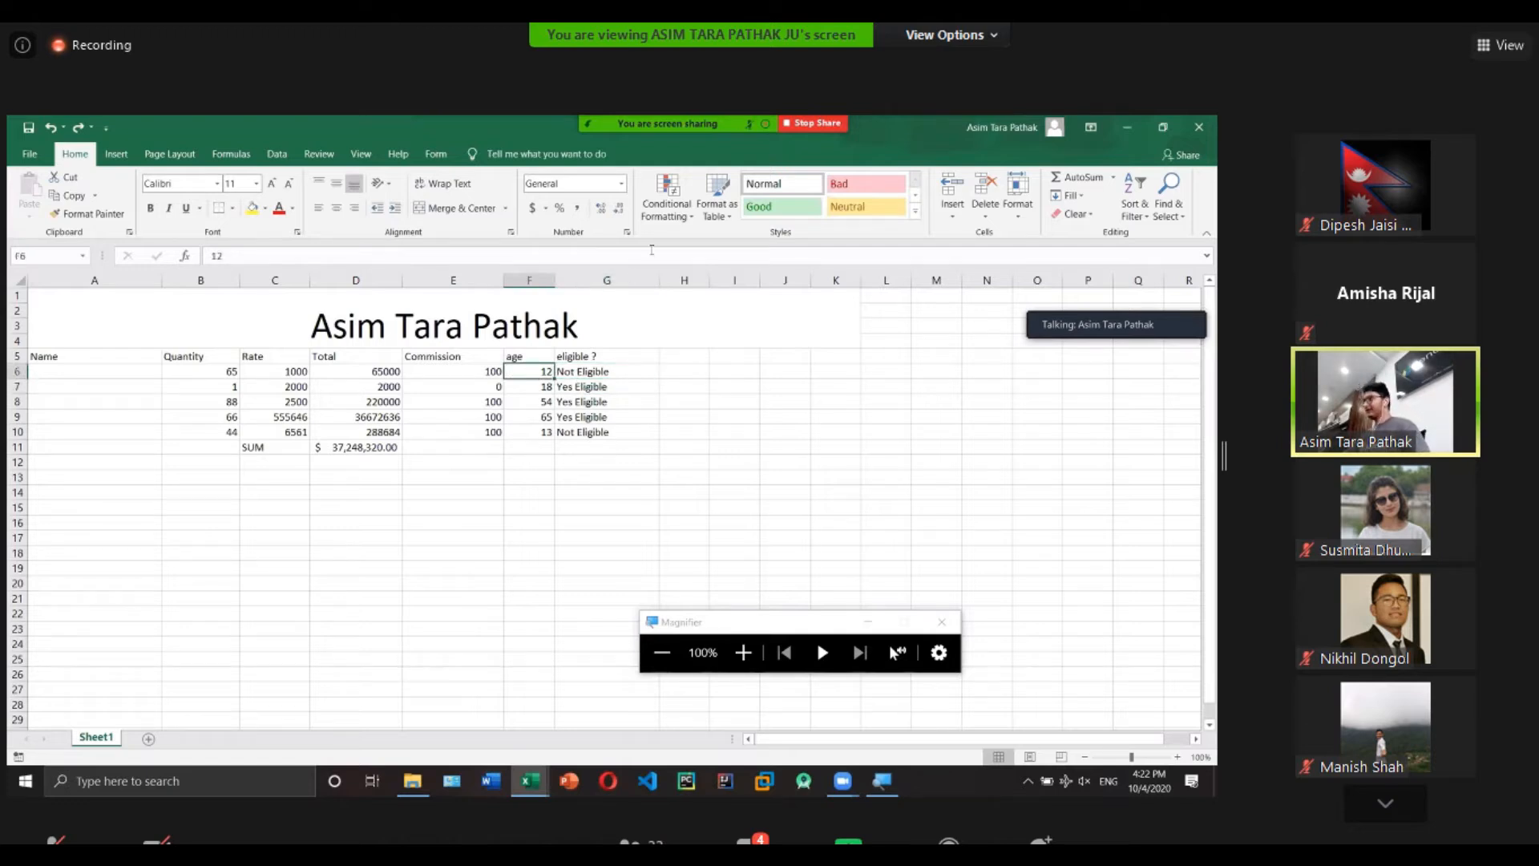
# Try a Greater Than 18 highlighting rule on the ages, then reopen and close the rule dialog.
pyautogui.click(663, 210)
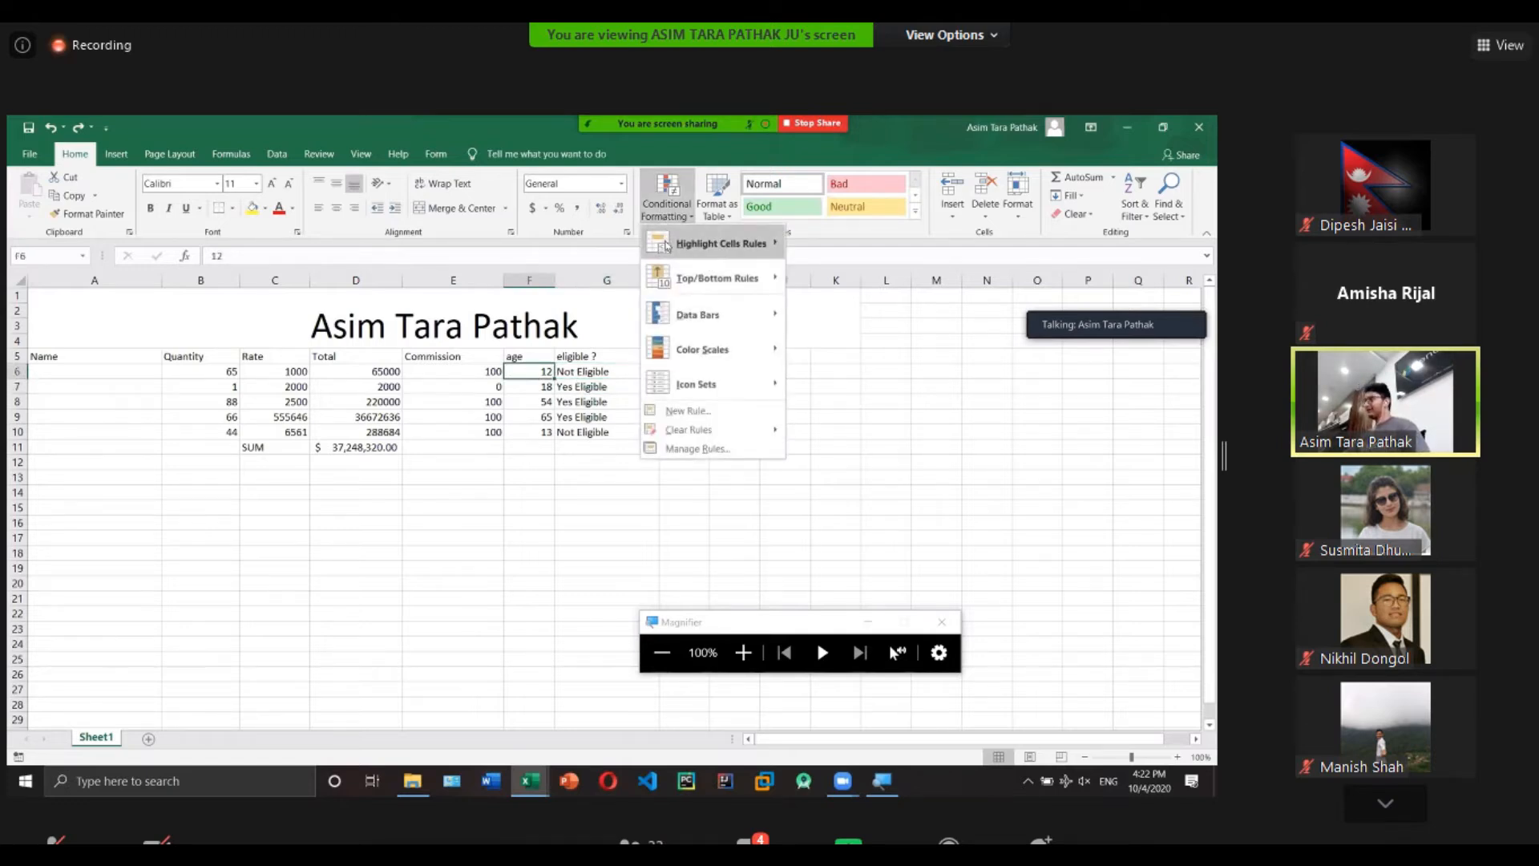
pyautogui.moveTo(694, 245)
pyautogui.click(833, 246)
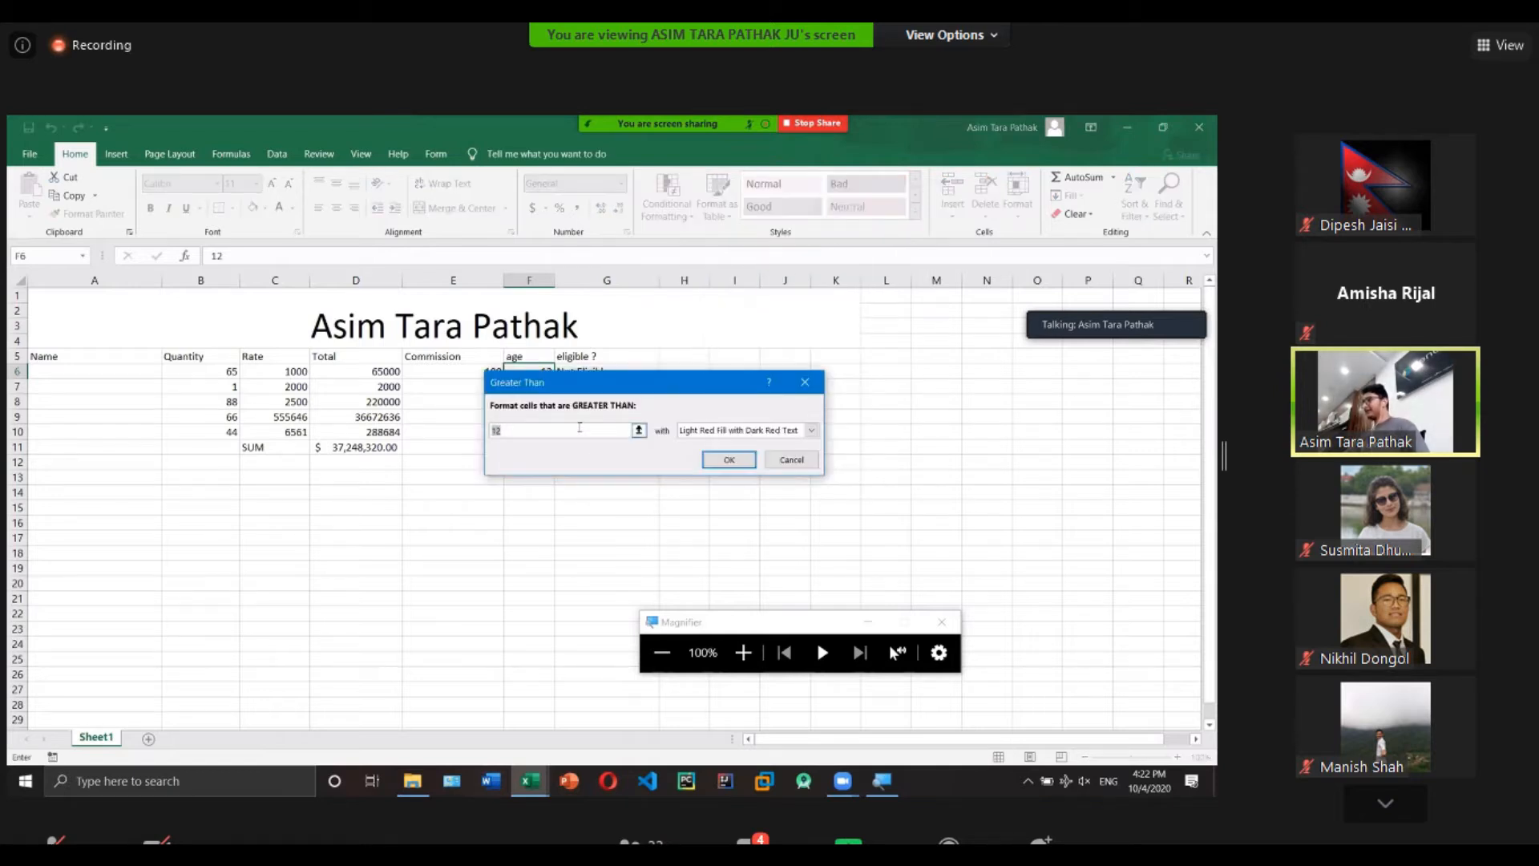
pyautogui.write('18')
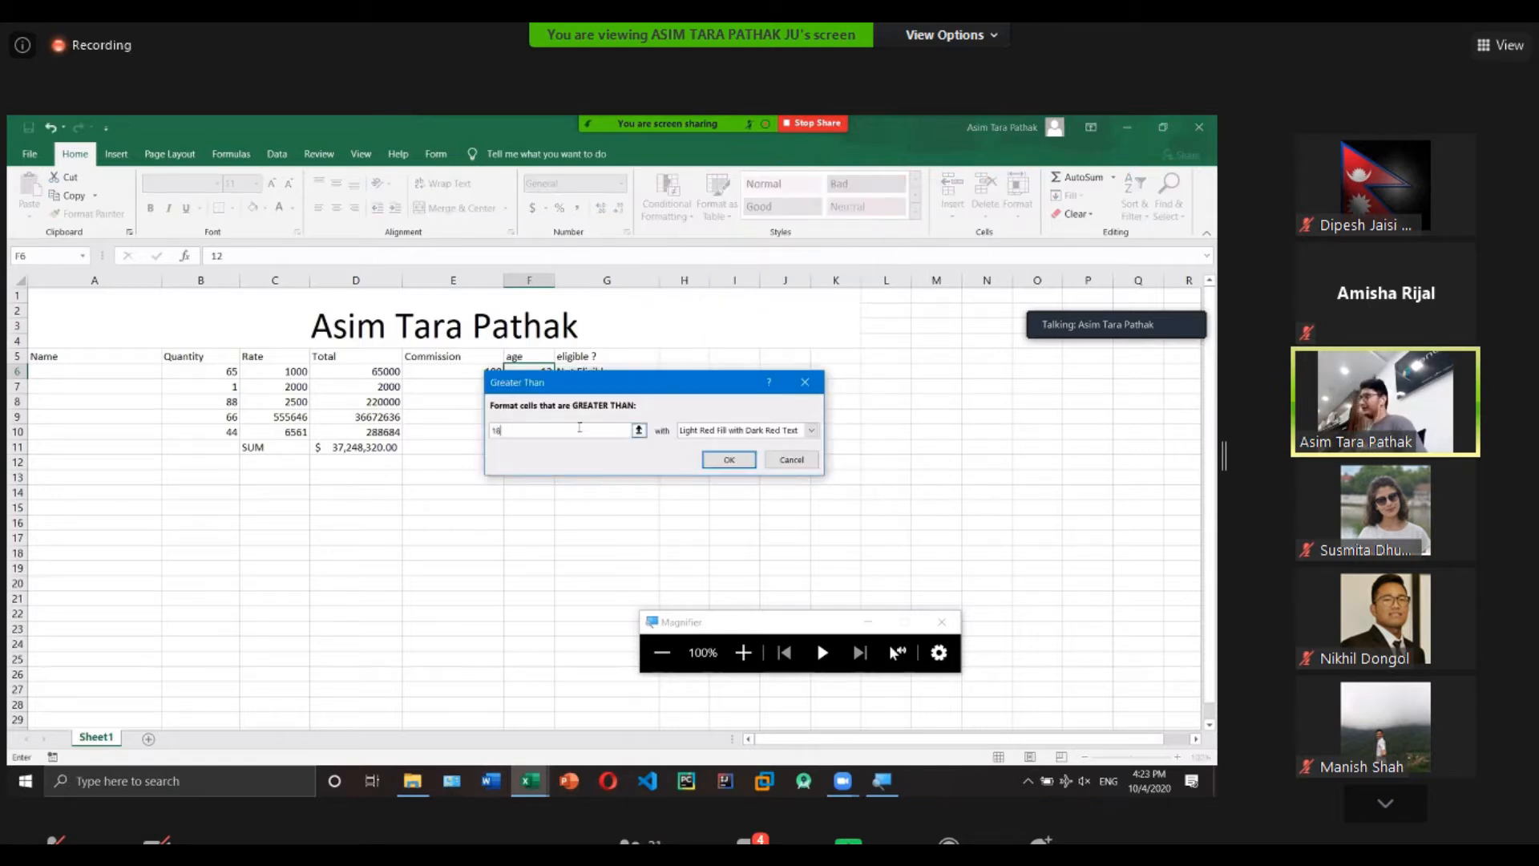
pyautogui.click(722, 458)
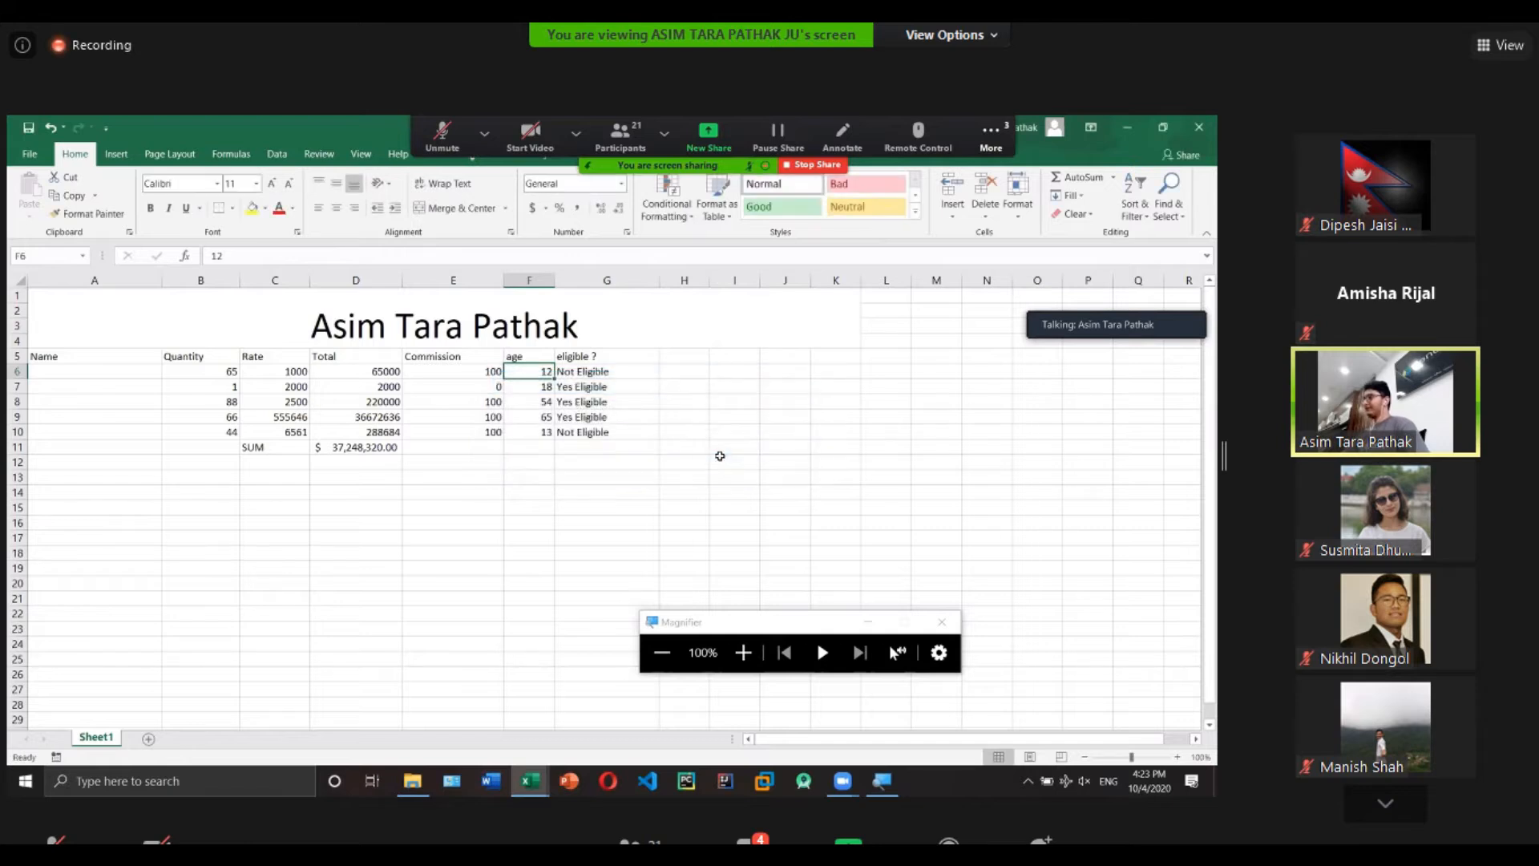
pyautogui.click(667, 201)
pyautogui.moveTo(698, 272)
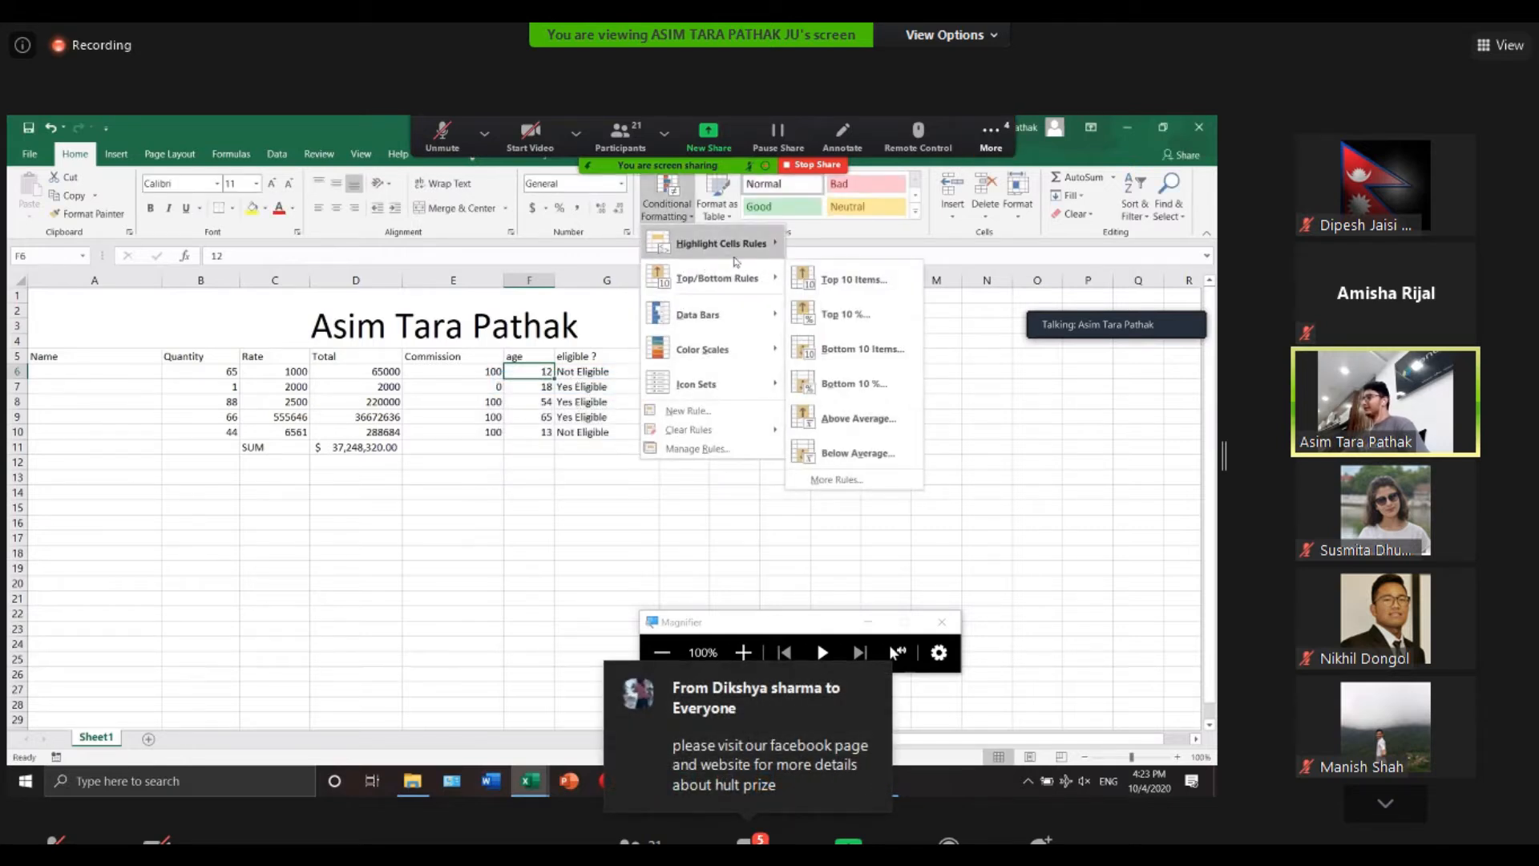
pyautogui.moveTo(742, 251)
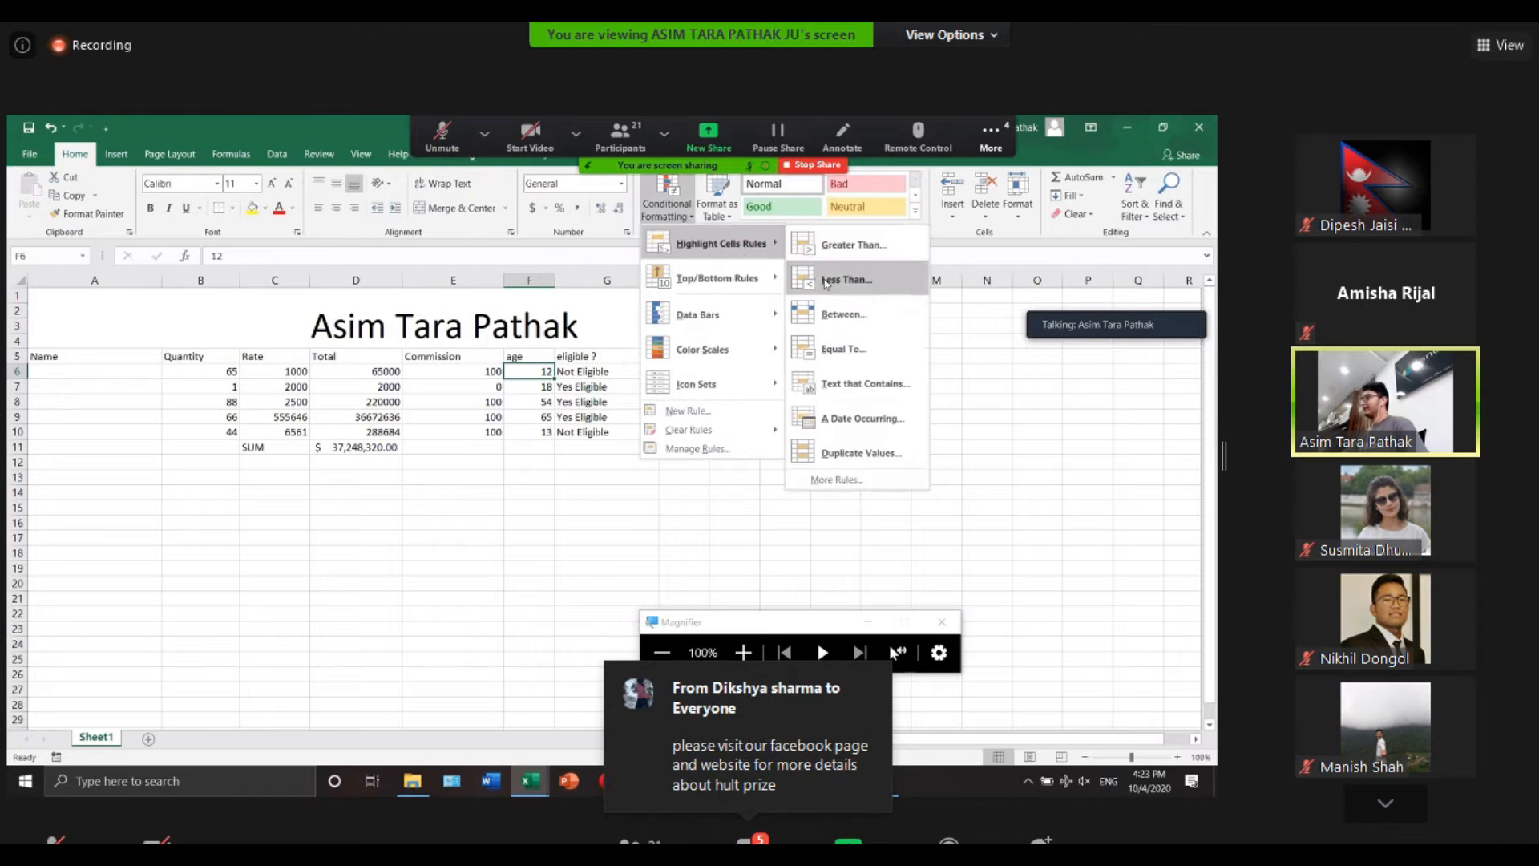
pyautogui.click(826, 245)
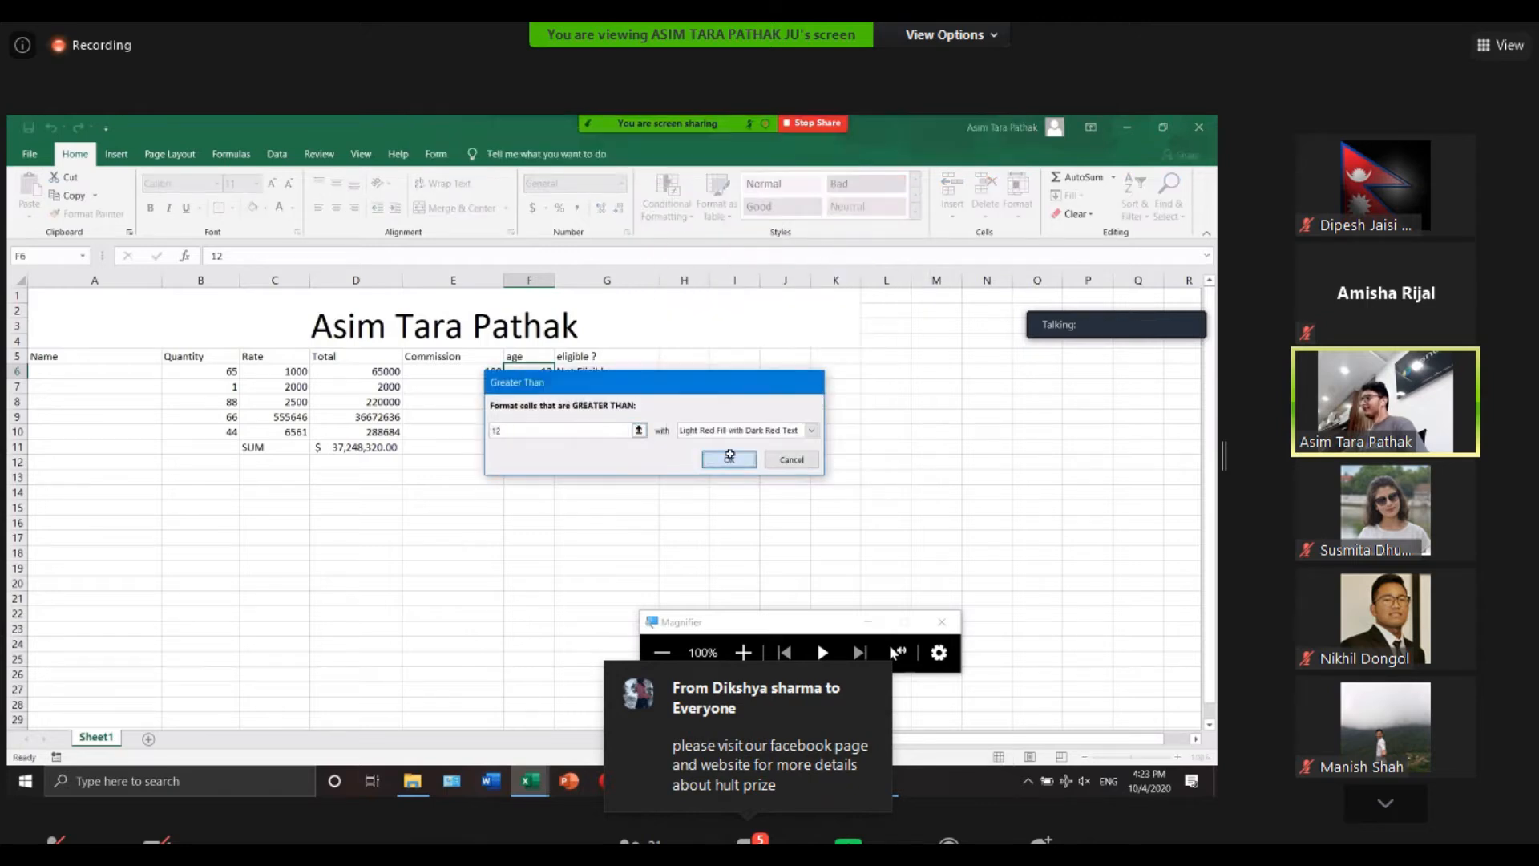
pyautogui.click(725, 459)
# Apply a Greater Than 12 rule with Red Text, and undo an accidental fill of 12 down column F.
pyautogui.click(667, 196)
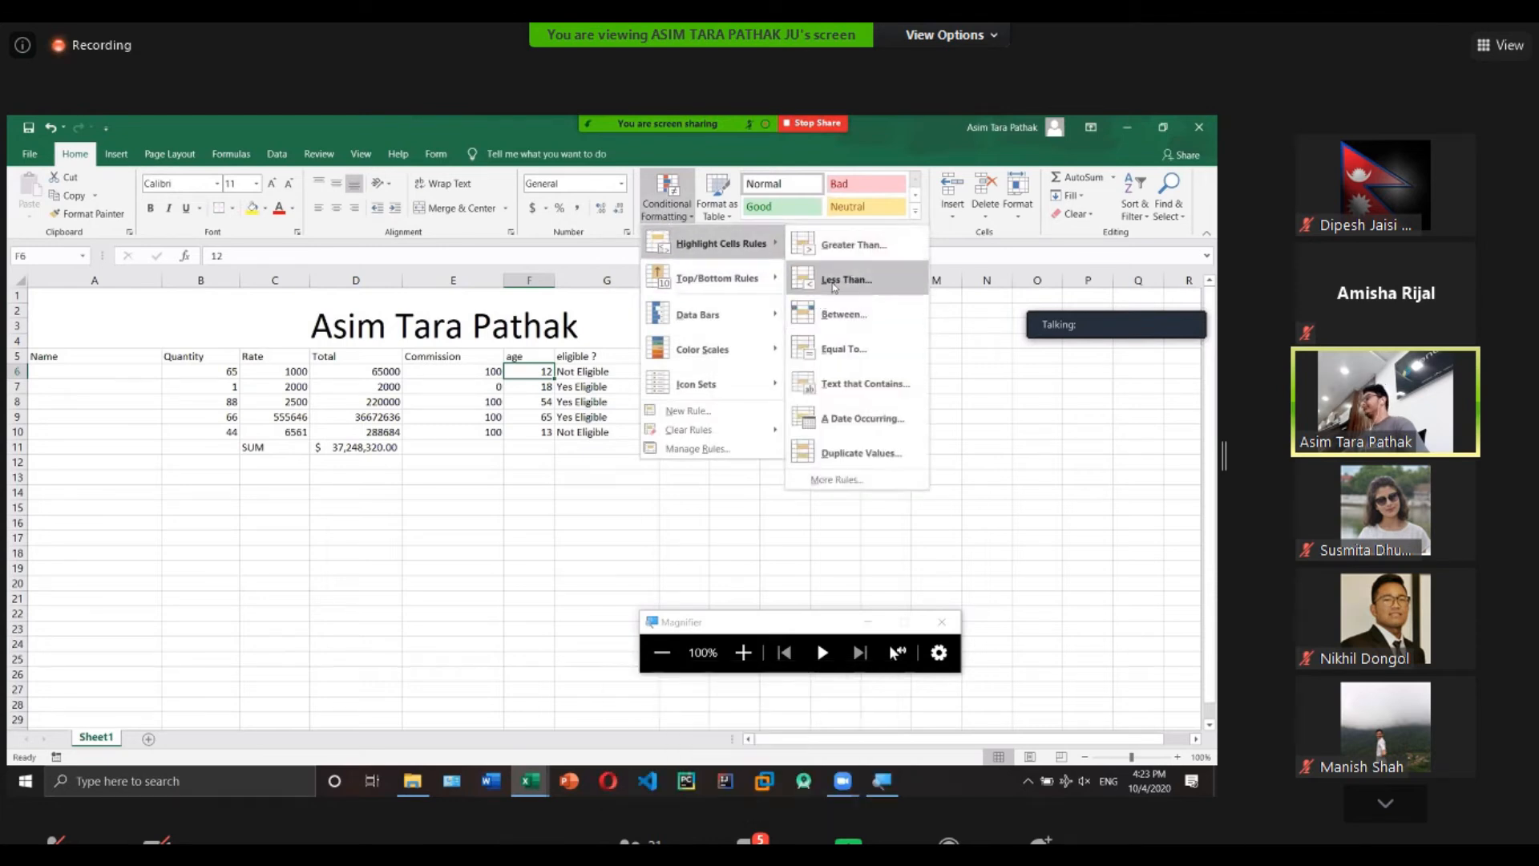
pyautogui.click(853, 244)
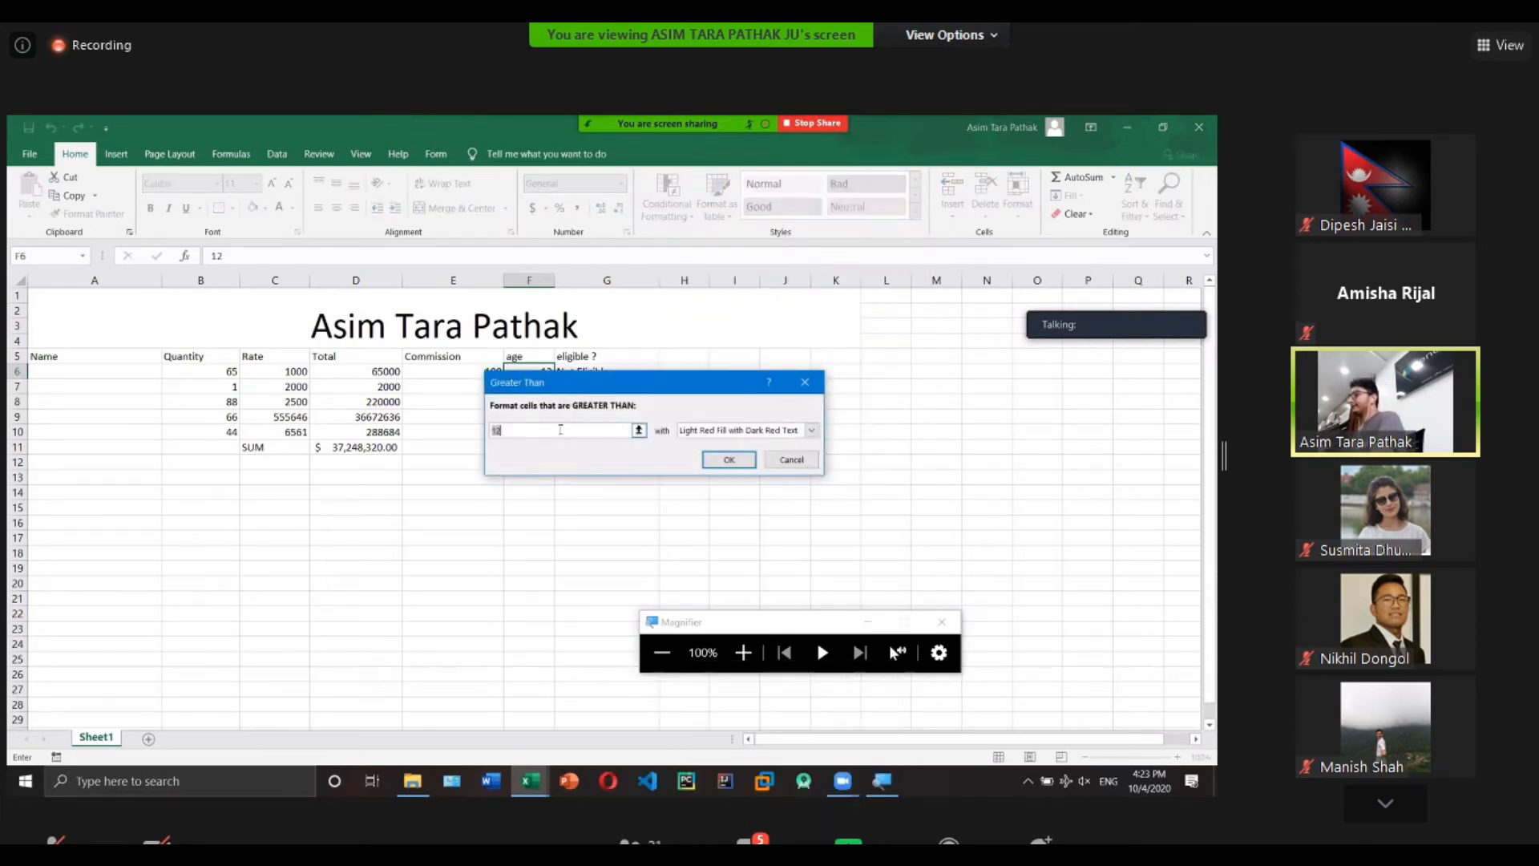
pyautogui.click(760, 436)
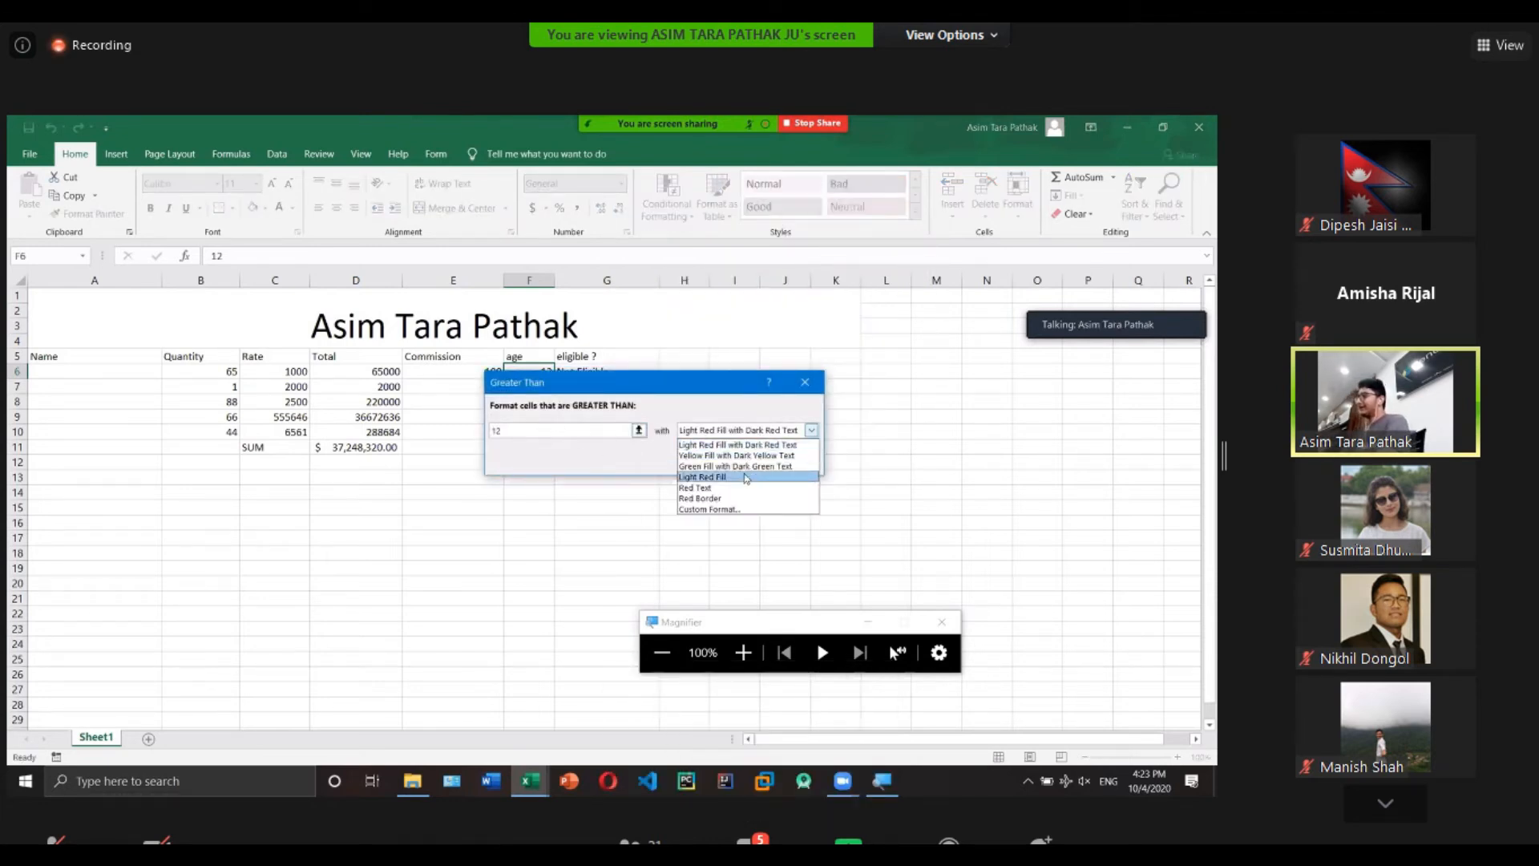
pyautogui.click(741, 497)
pyautogui.click(729, 459)
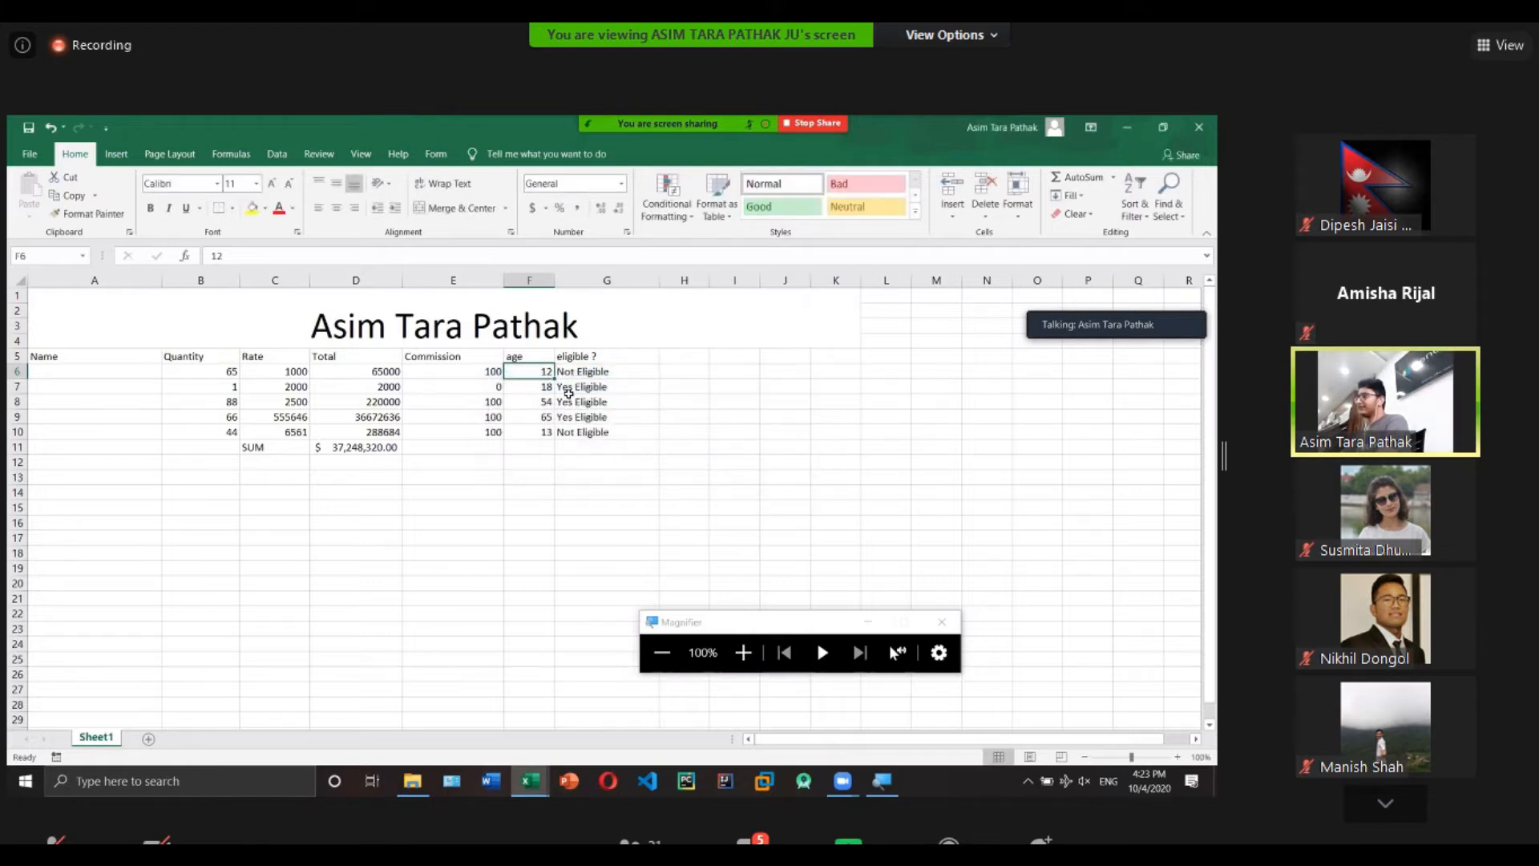
pyautogui.doubleClick(553, 378)
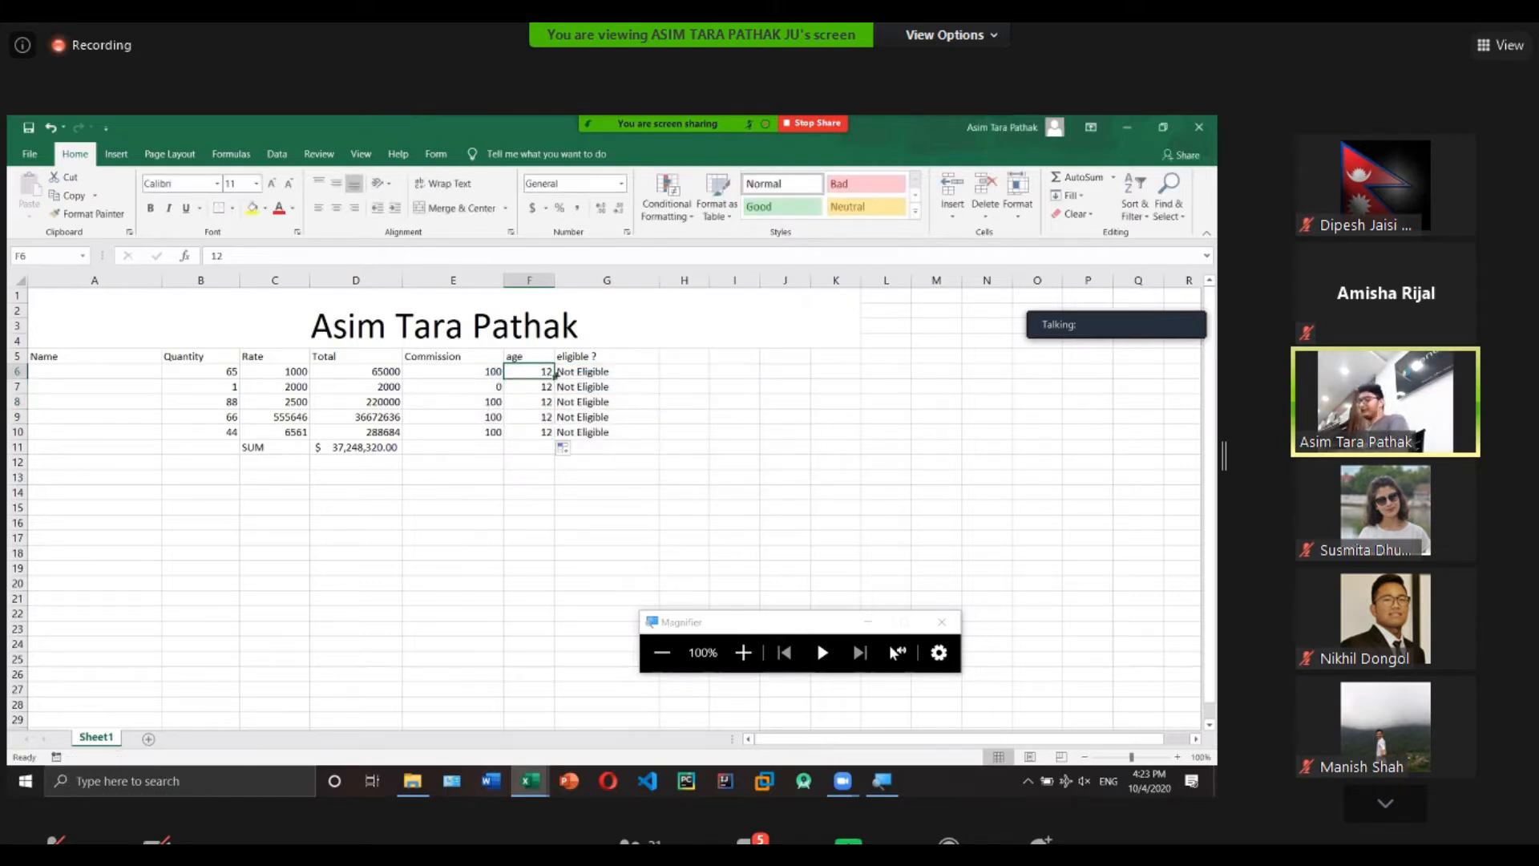
pyautogui.hotkey('ctrl', 'z')
# Select cells in the age and eligibility columns and switch to the Insert tab.
pyautogui.click(568, 436)
pyautogui.click(536, 414)
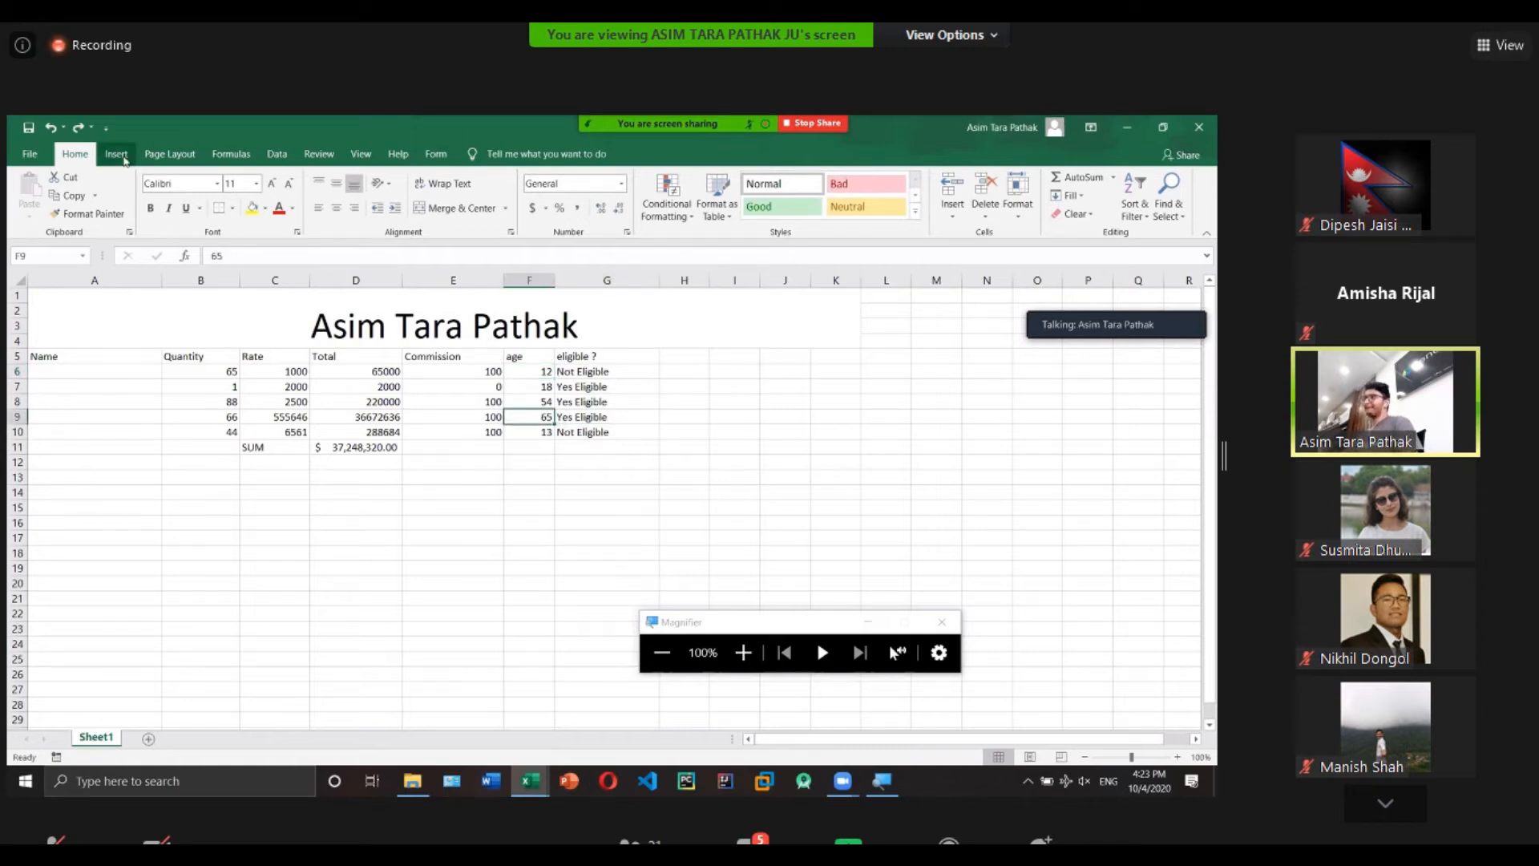
pyautogui.click(117, 152)
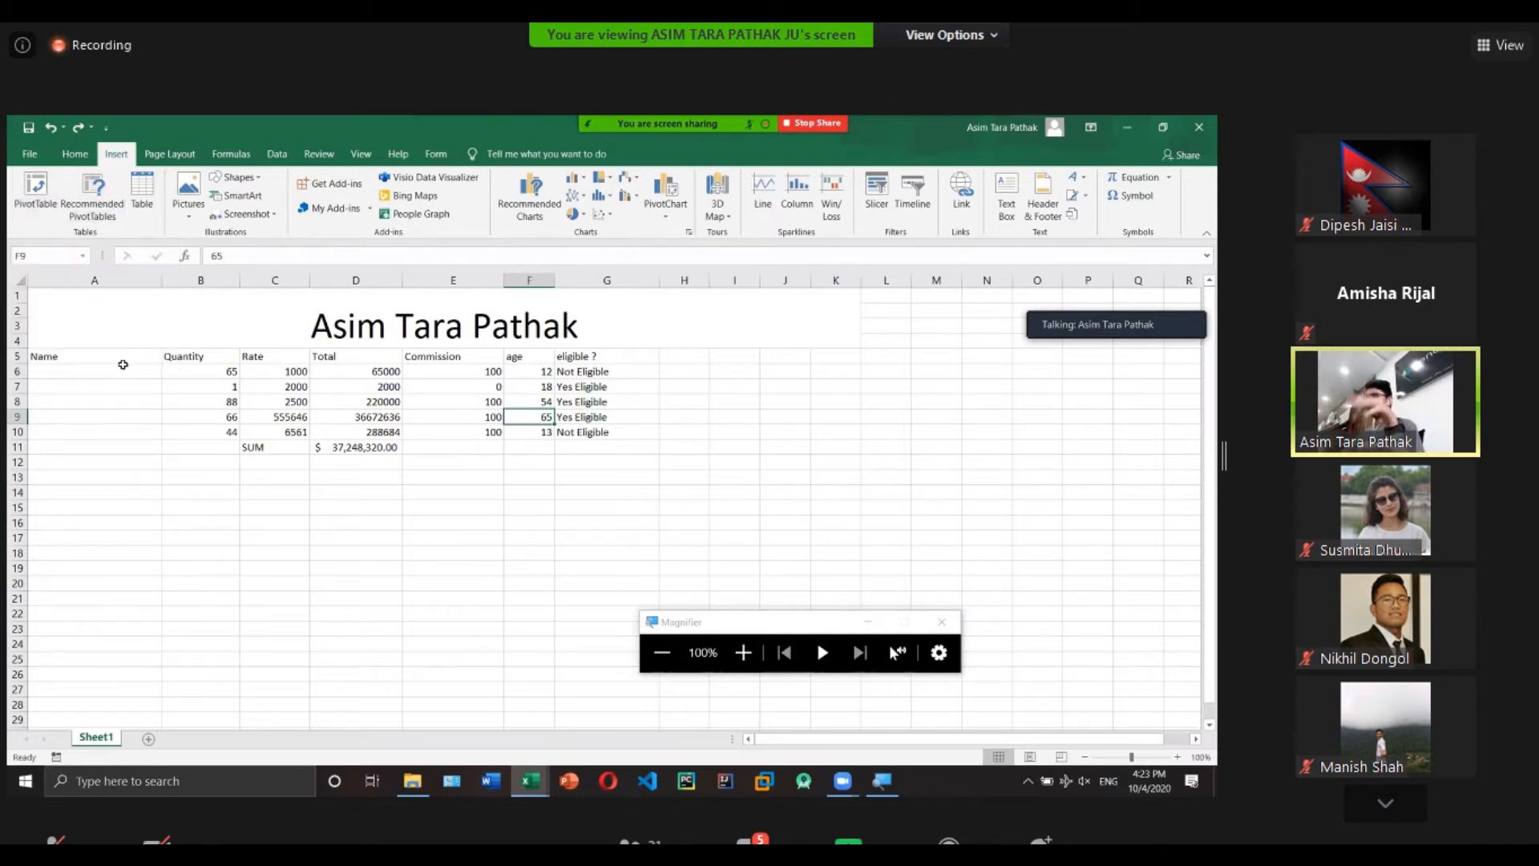
# Clear all data in B6:G11, including the SUM row.
pyautogui.click(526, 447)
pyautogui.moveTo(485, 452); pyautogui.dragTo(211, 377)
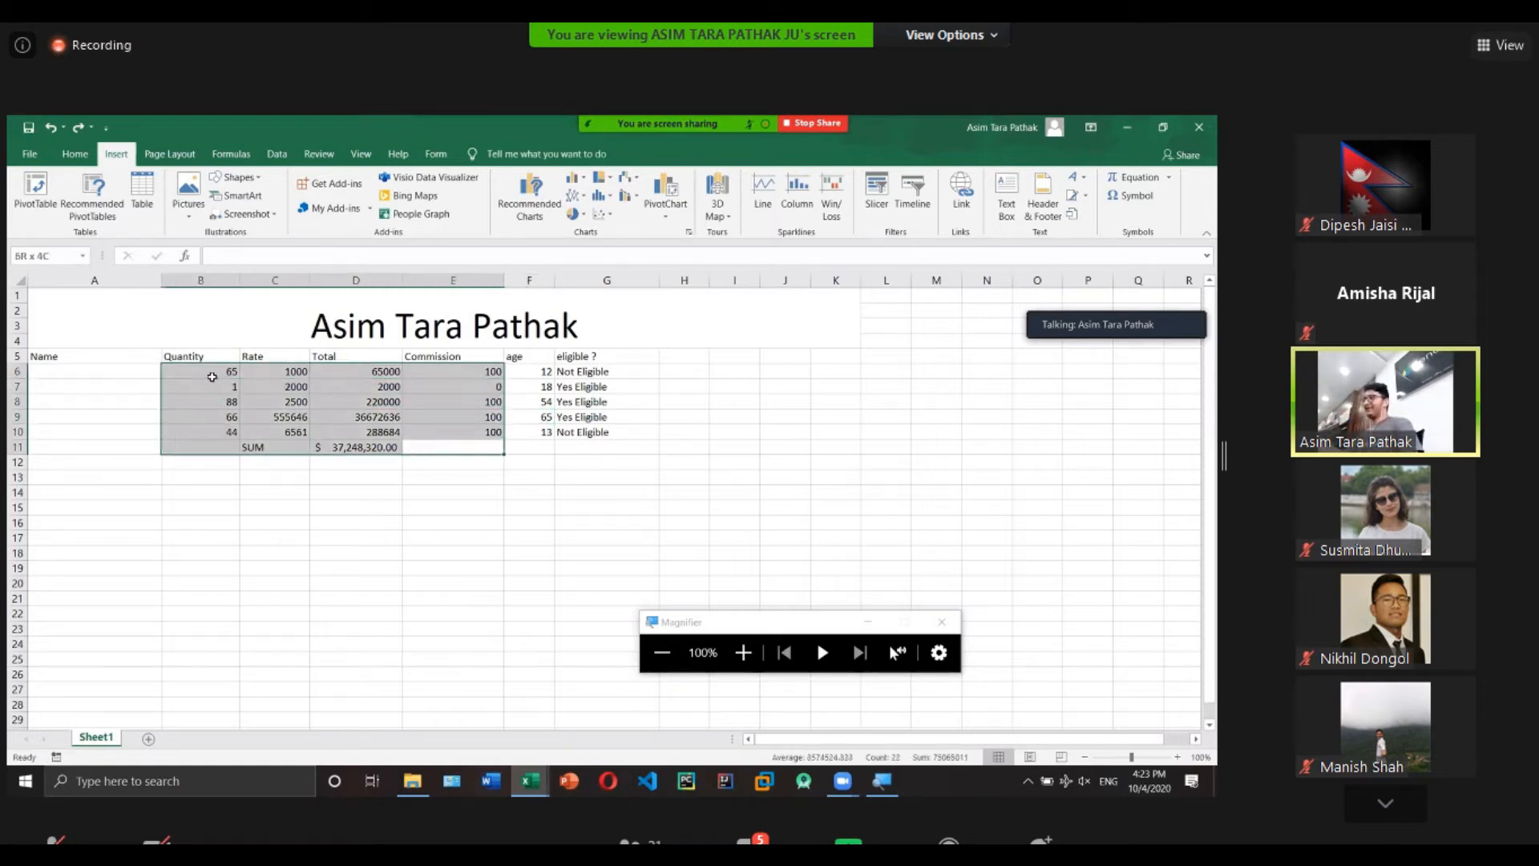
pyautogui.press('BackSpace')
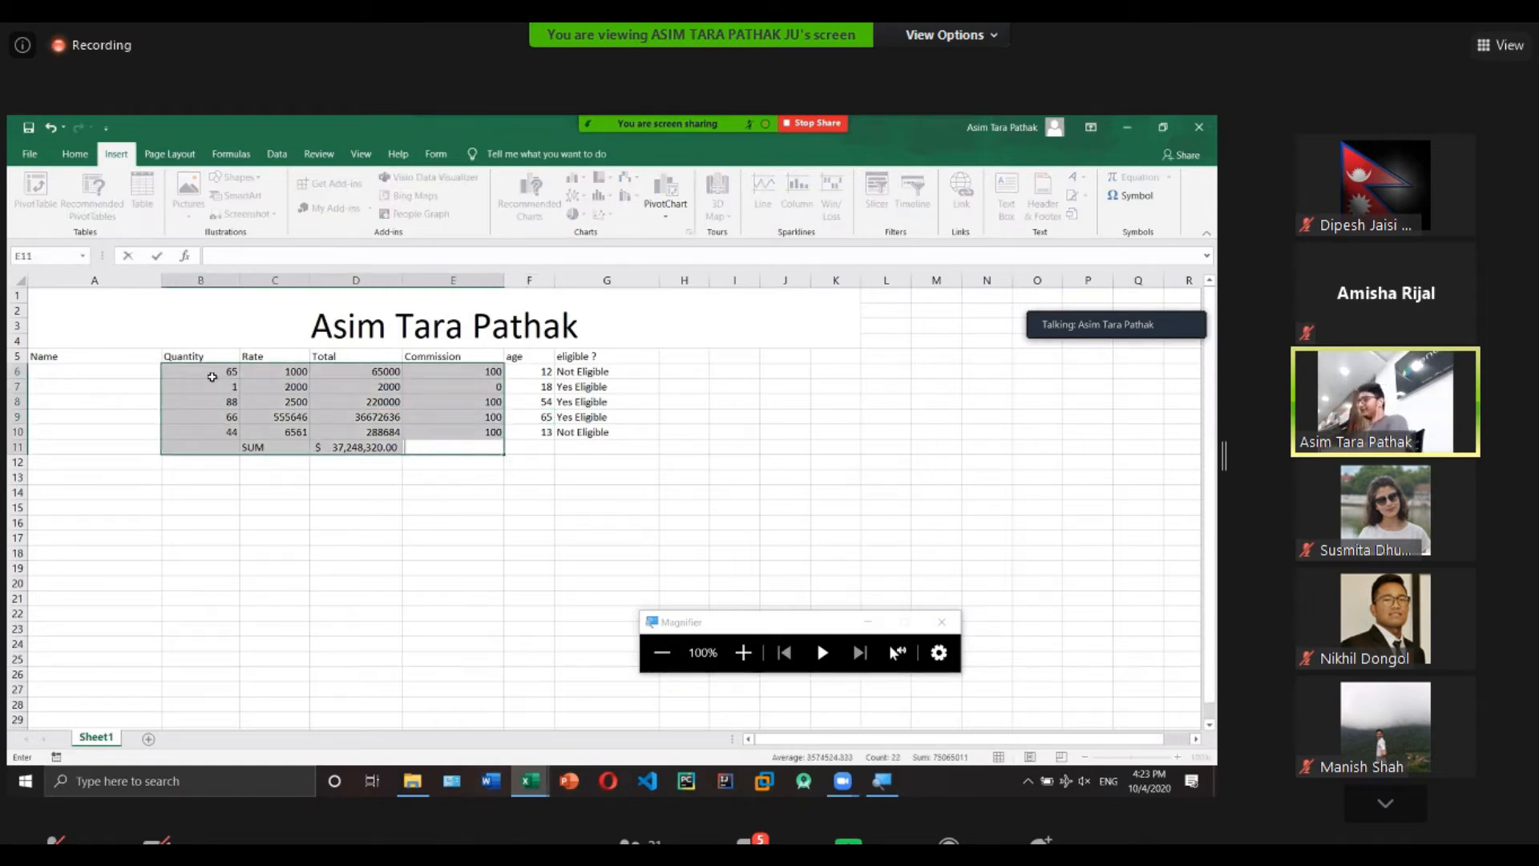
pyautogui.click(523, 460)
pyautogui.moveTo(645, 448); pyautogui.dragTo(202, 372)
pyautogui.press('Delete')
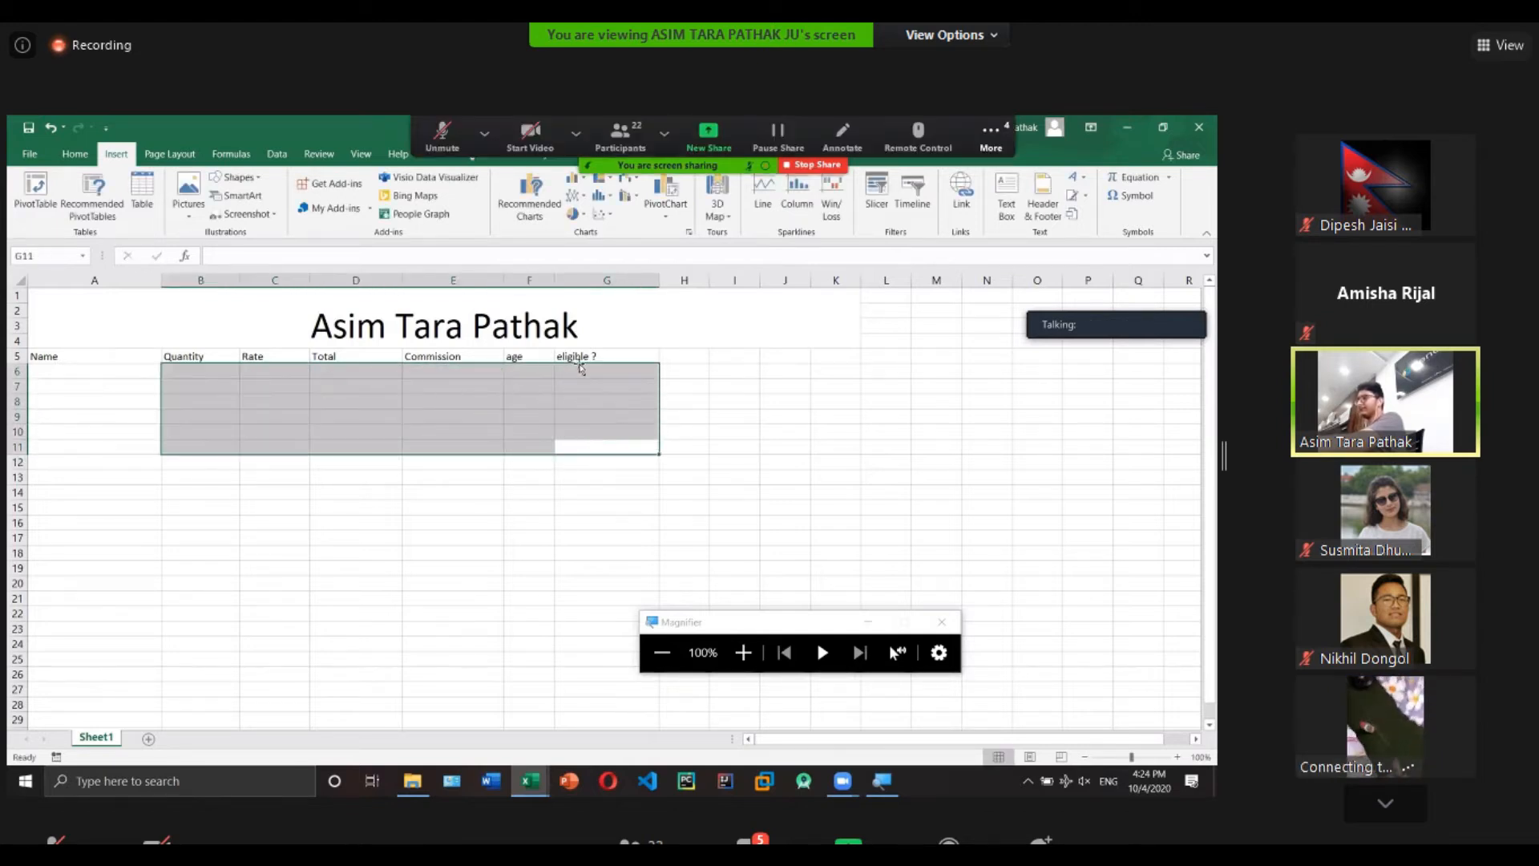
pyautogui.click(584, 356)
# Rename the Quantity header in B5 to Age.
pyautogui.moveTo(583, 356); pyautogui.dragTo(222, 358)
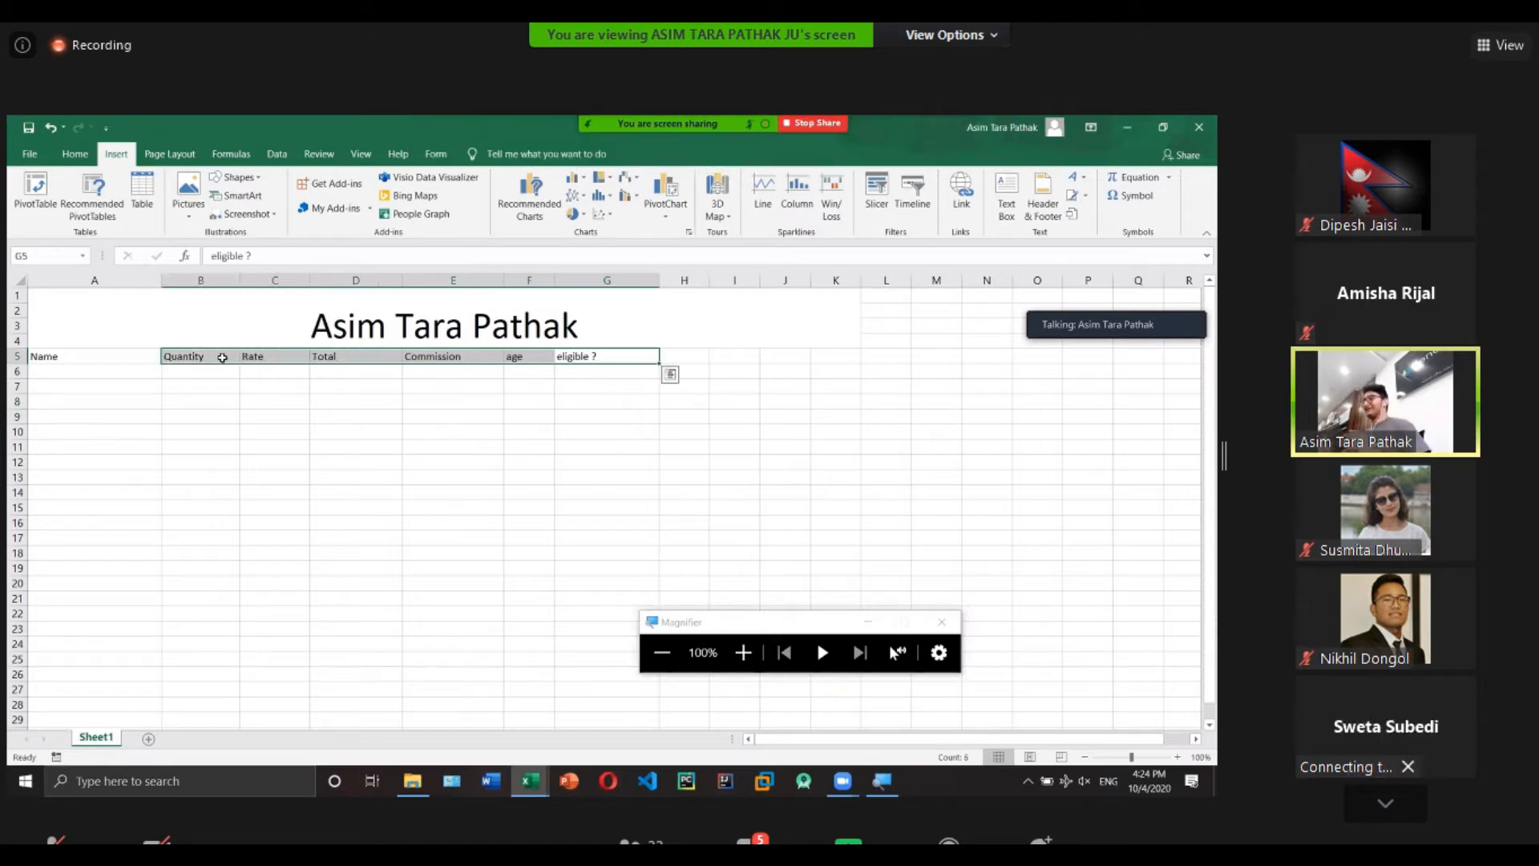
pyautogui.click(222, 357)
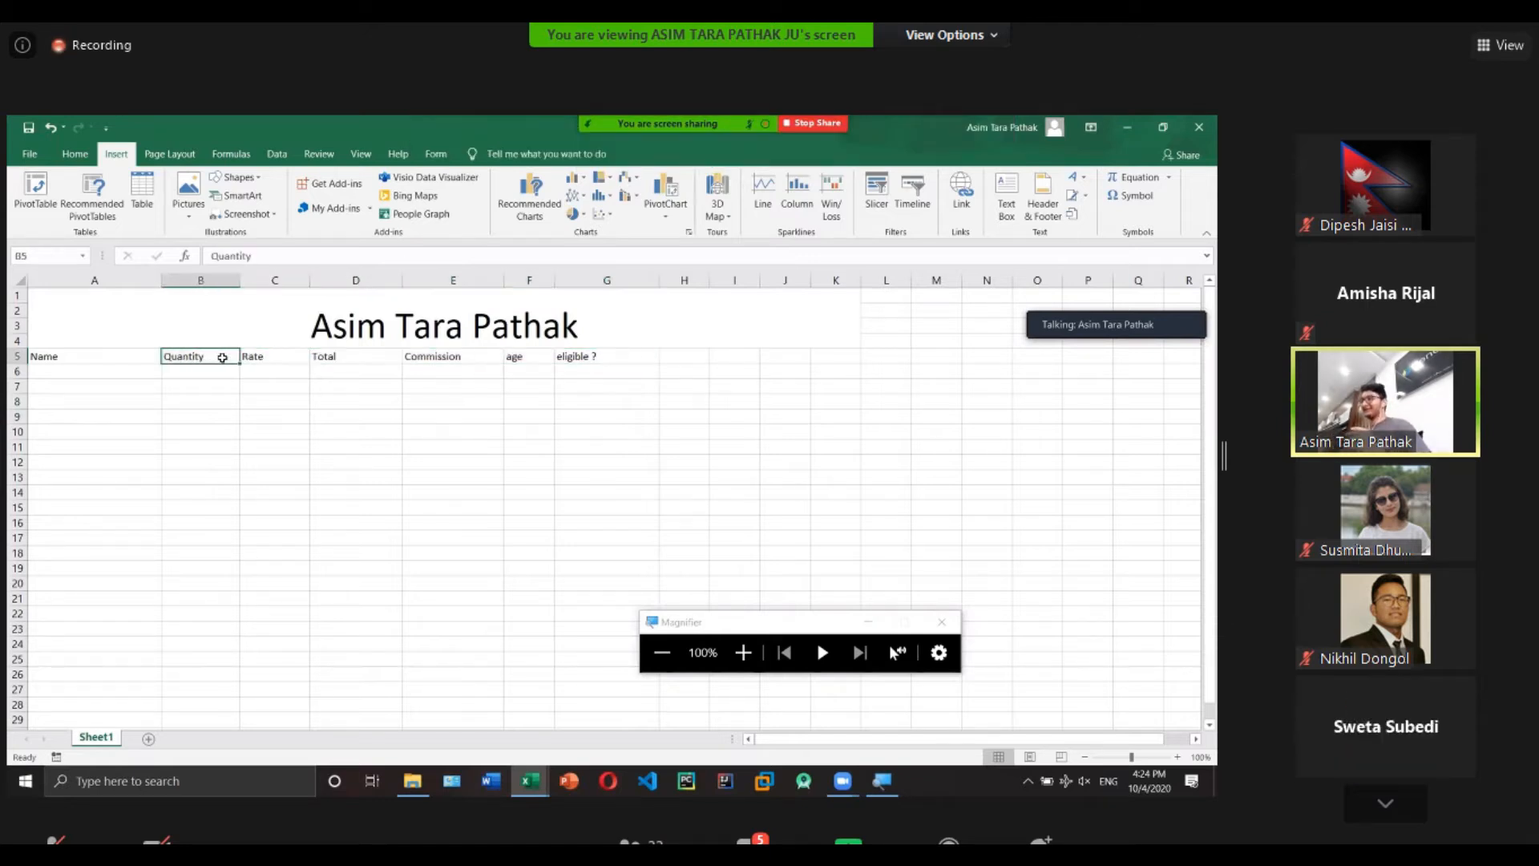
pyautogui.click(148, 370)
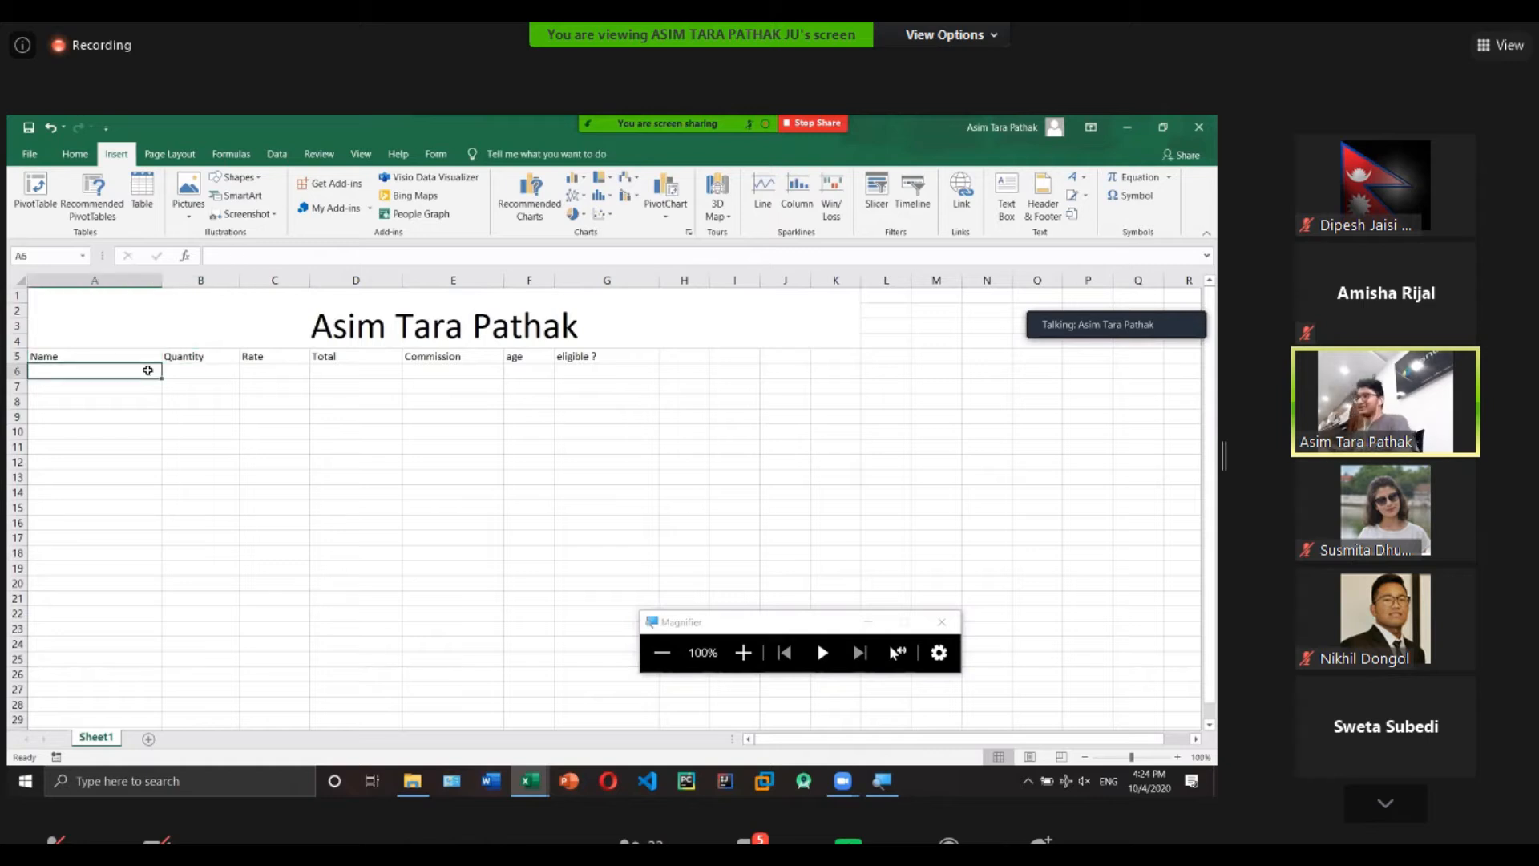
pyautogui.click(205, 359)
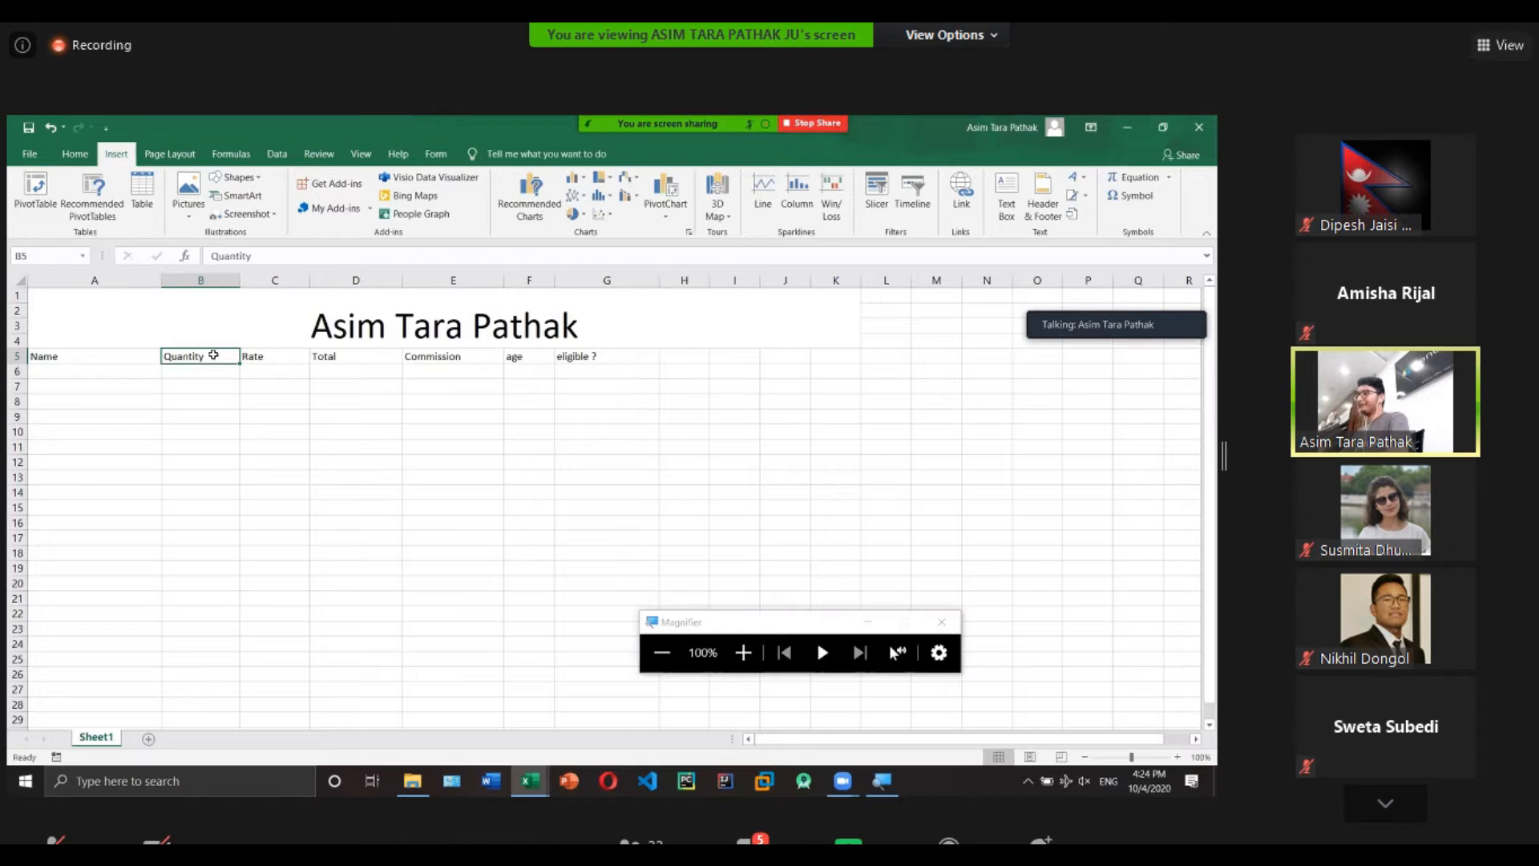
pyautogui.doubleClick(214, 356)
pyautogui.press('BackSpace')
pyautogui.press('BackSpace')
pyautogui.press('BackSpace')
pyautogui.press('BackSpace')
pyautogui.press('BackSpace')
pyautogui.press('BackSpace')
pyautogui.press('BackSpace')
pyautogui.press('BackSpace')
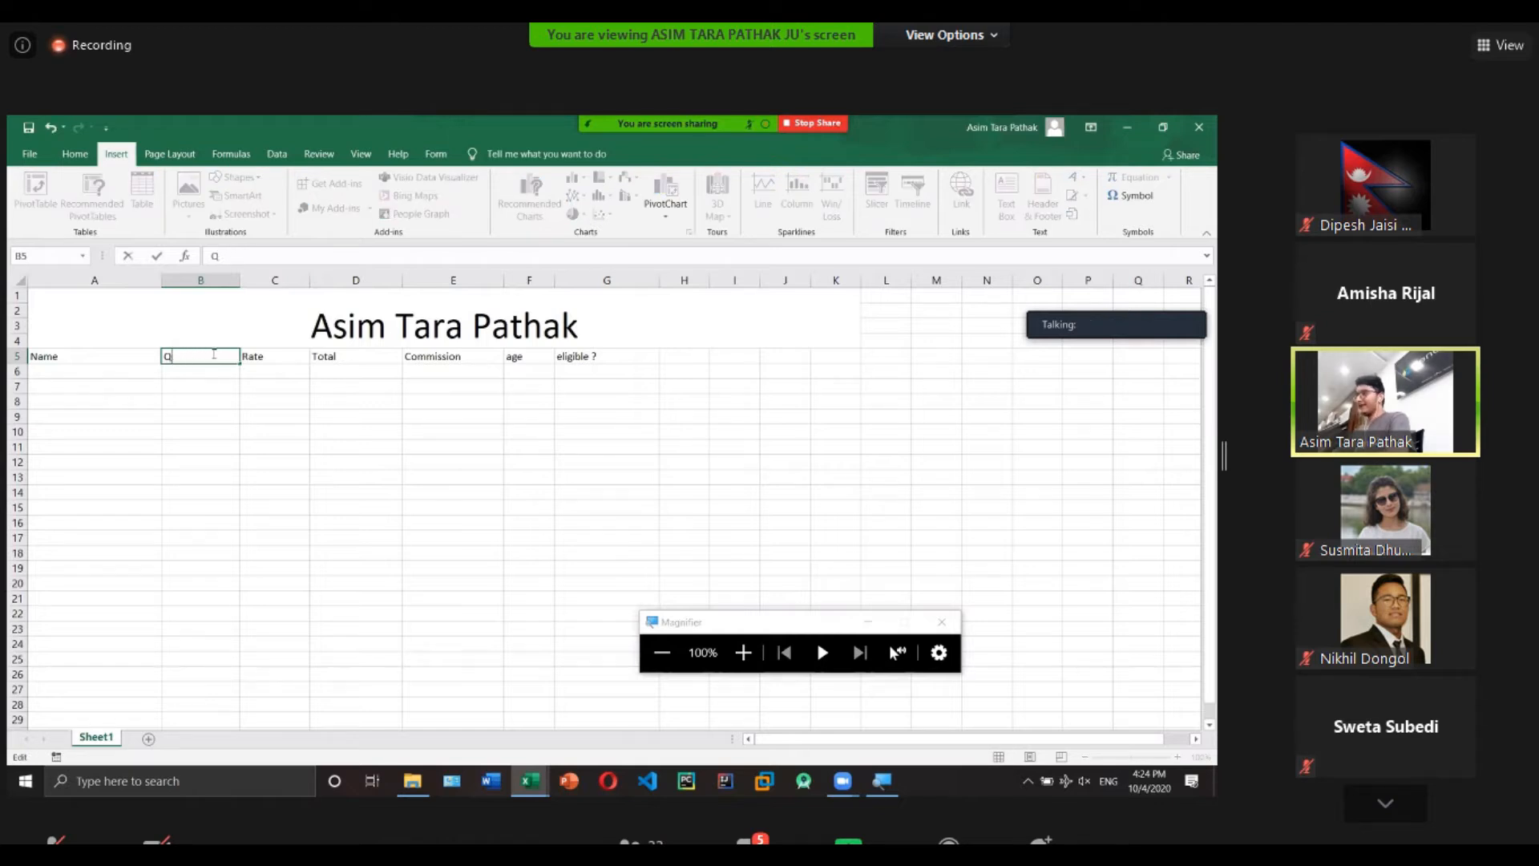
pyautogui.write('Age')
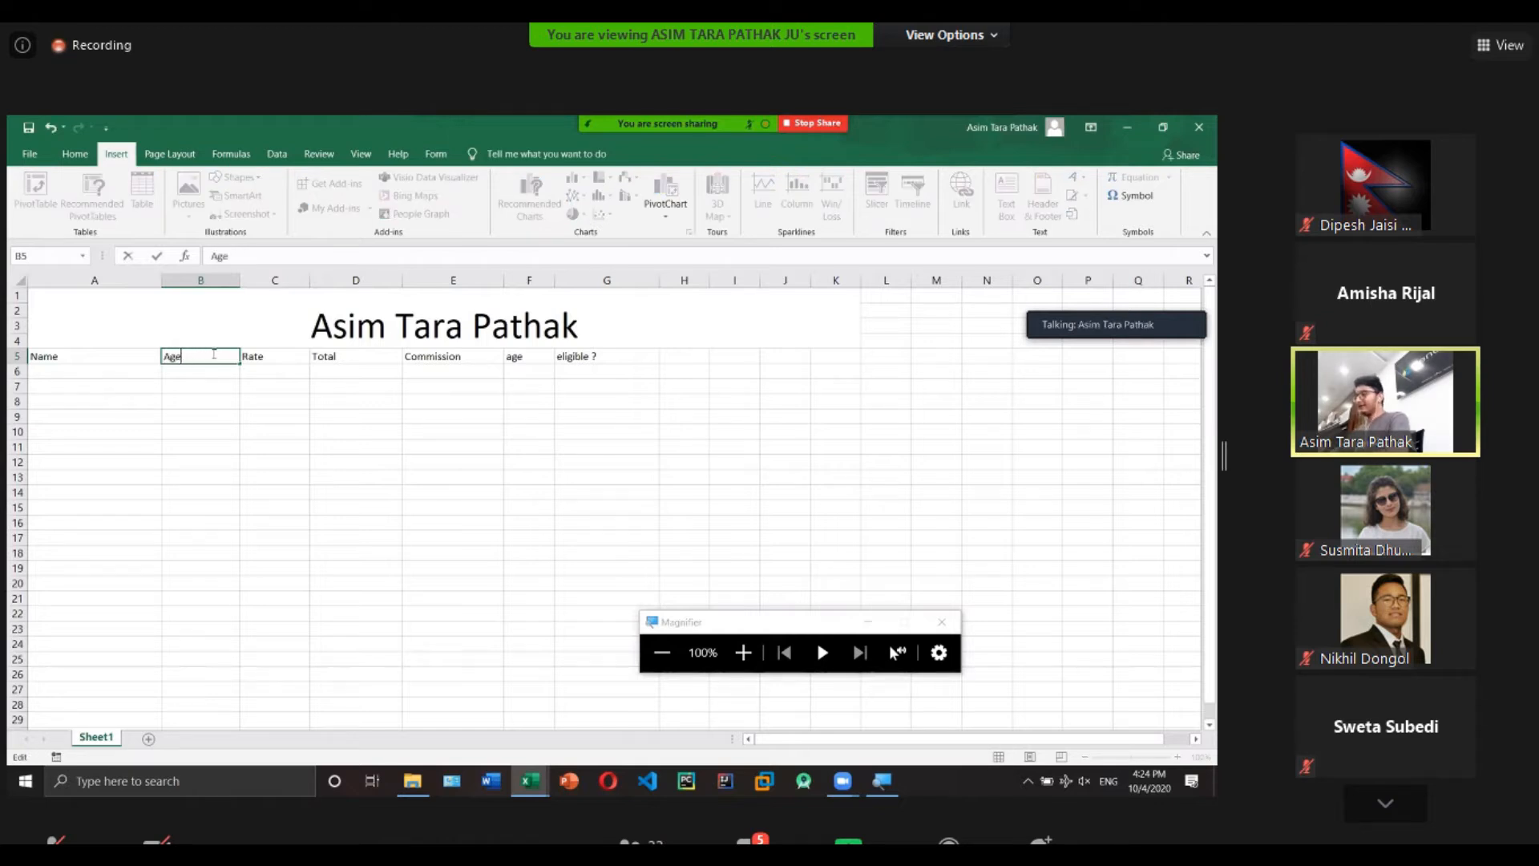
pyautogui.click(265, 356)
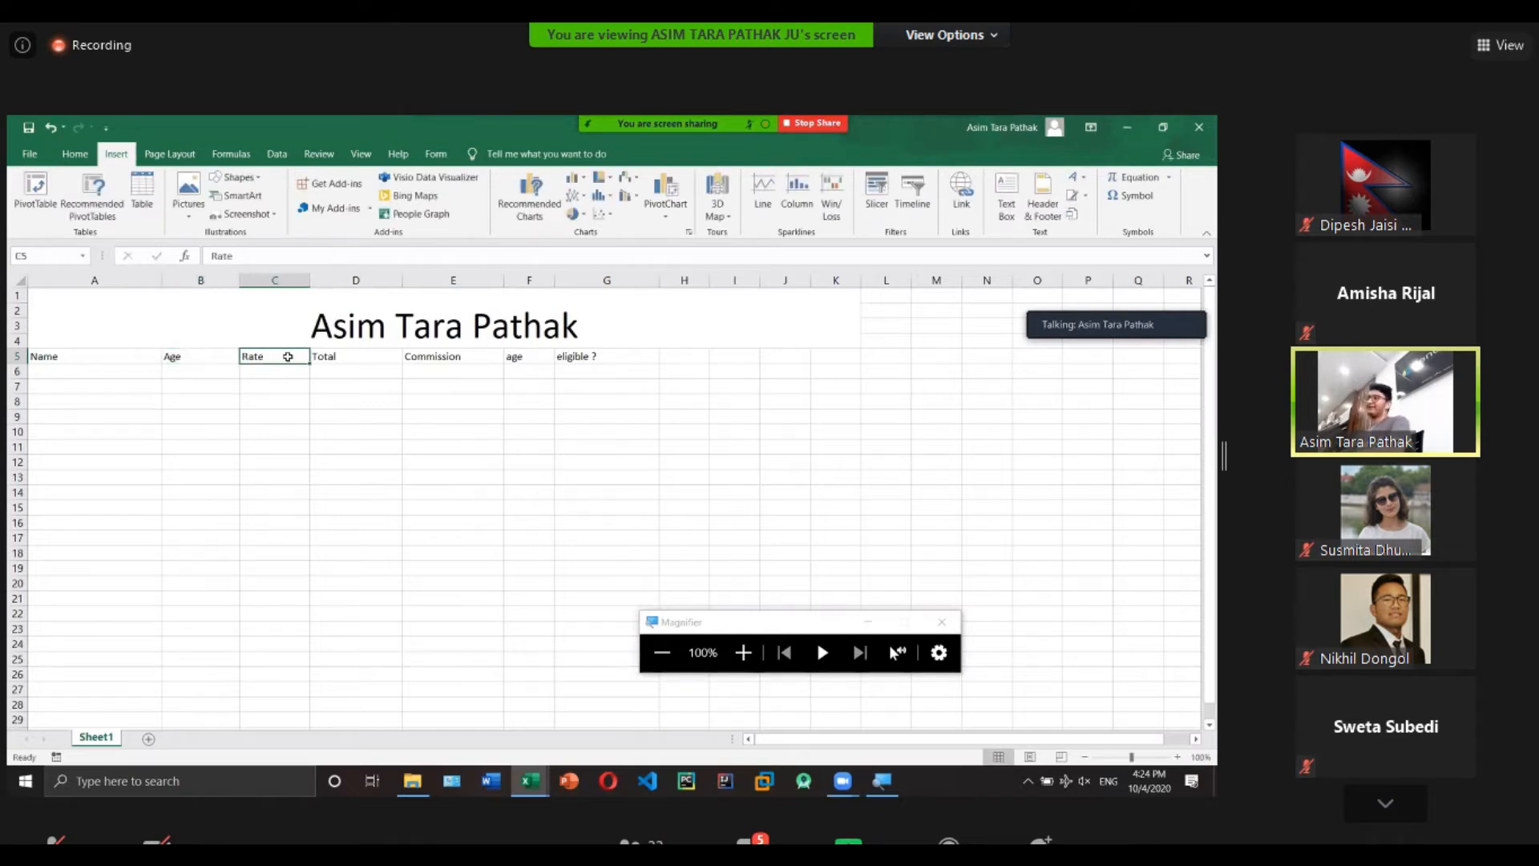
# Rename the Rate header to Address and delete the Total, Commission, age and eligible ? headers.
pyautogui.doubleClick(279, 356)
pyautogui.press('BackSpace')
pyautogui.press('BackSpace')
pyautogui.press('BackSpace')
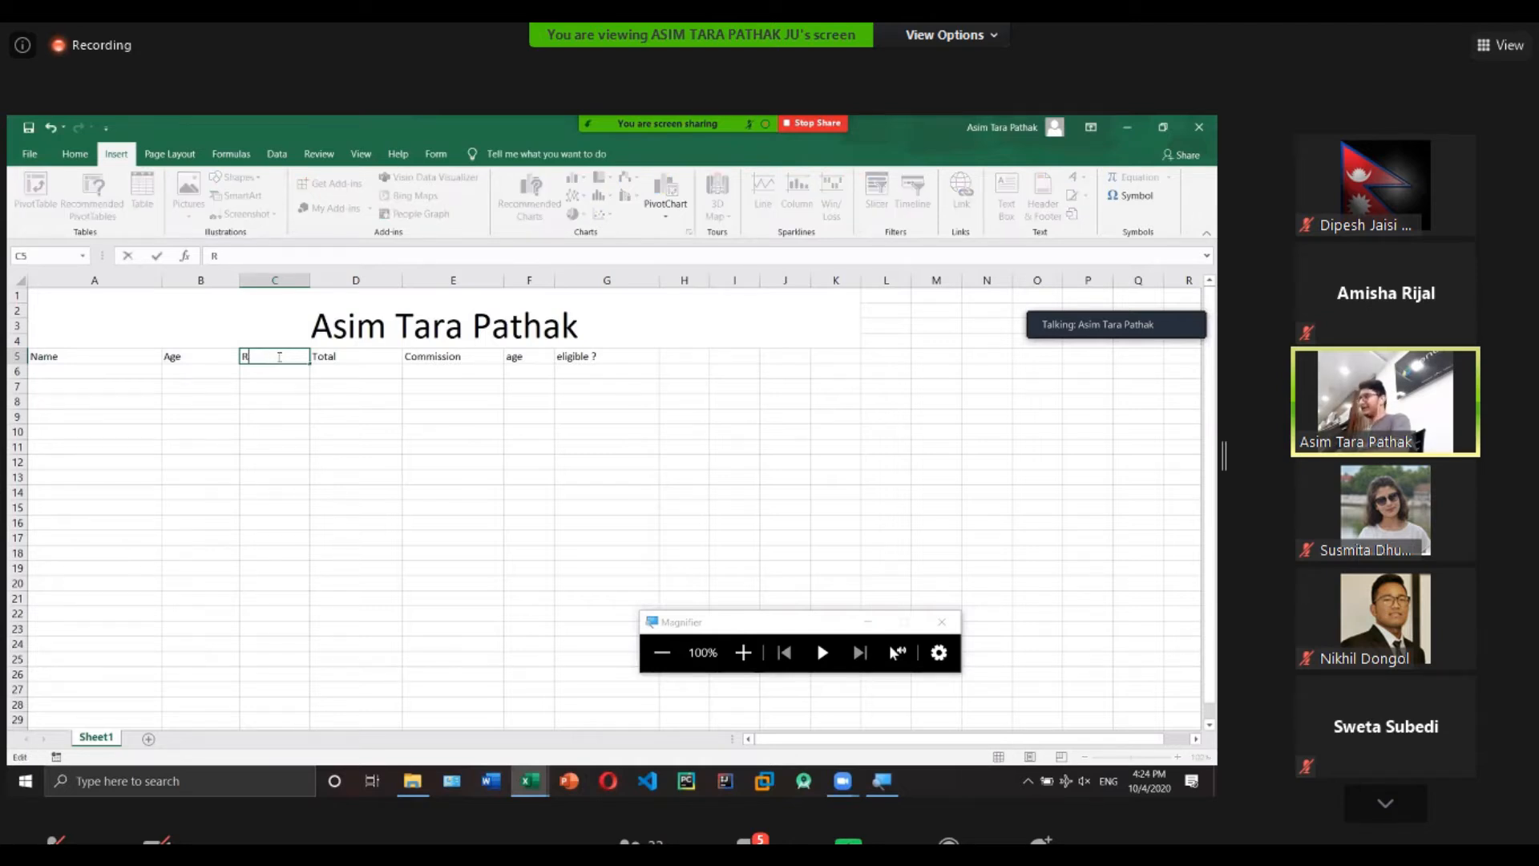
pyautogui.write('Address')
pyautogui.moveTo(320, 358); pyautogui.dragTo(582, 358)
pyautogui.press('Delete')
pyautogui.click(512, 390)
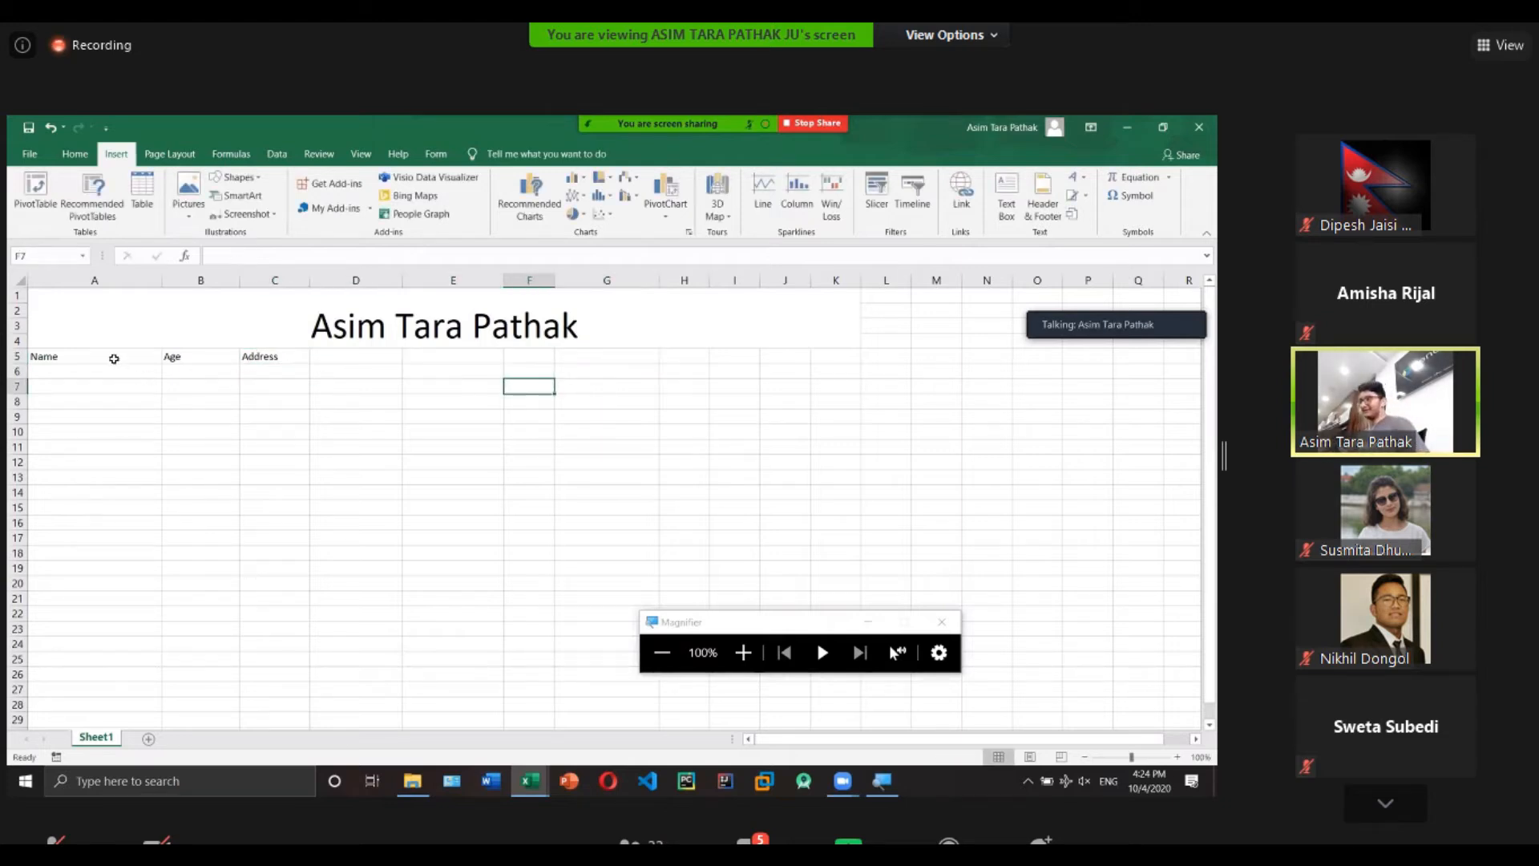
# Select the Name, Age and Address headers in A5:C5 and start a table with Ctrl+T.
pyautogui.click(80, 356)
pyautogui.moveTo(116, 356); pyautogui.dragTo(261, 358)
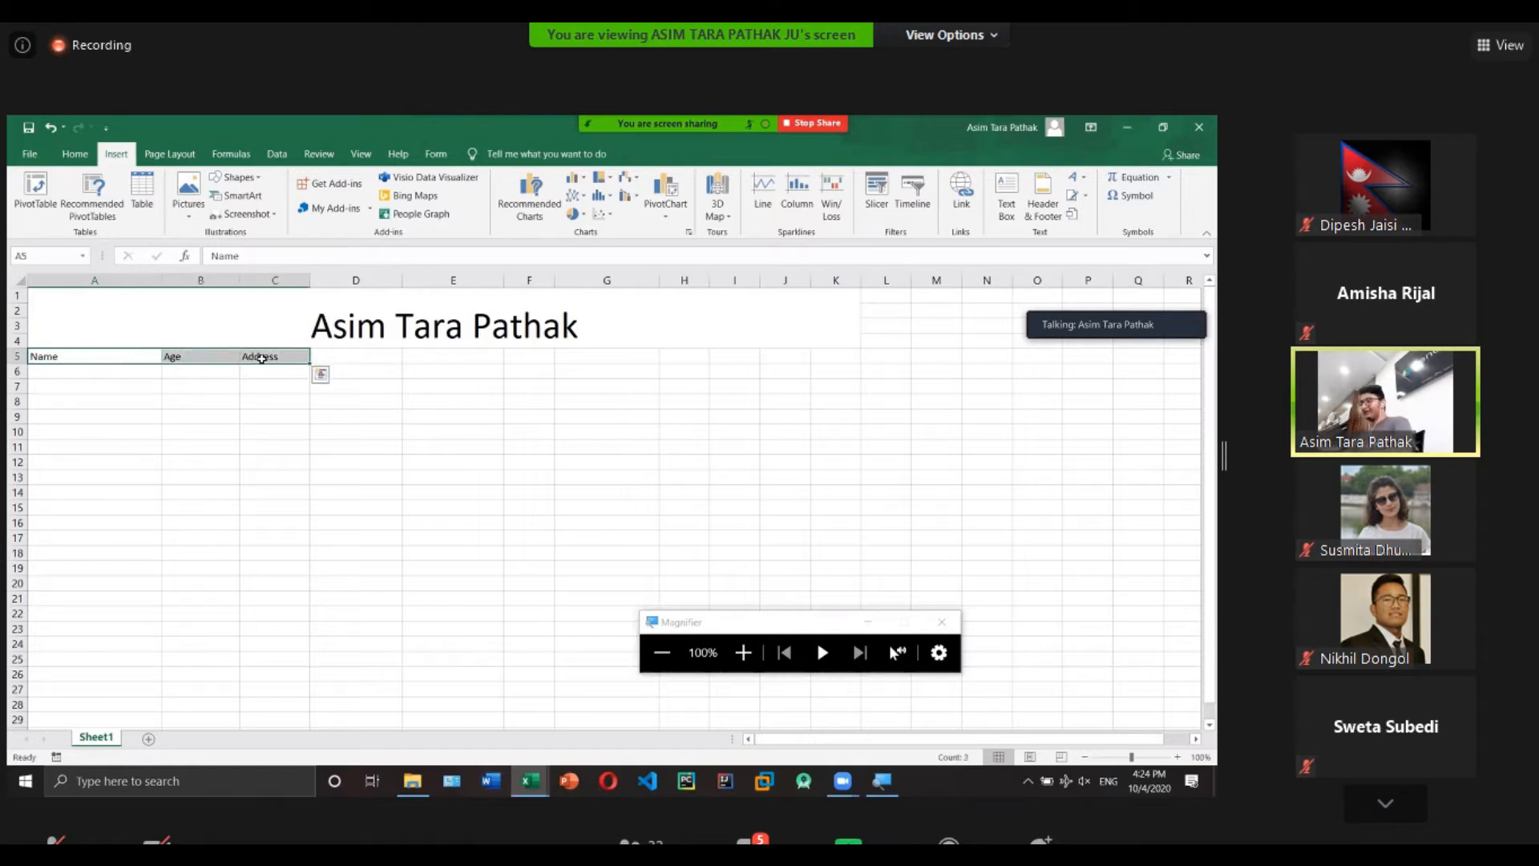
pyautogui.hotkey('ctrl', 't')
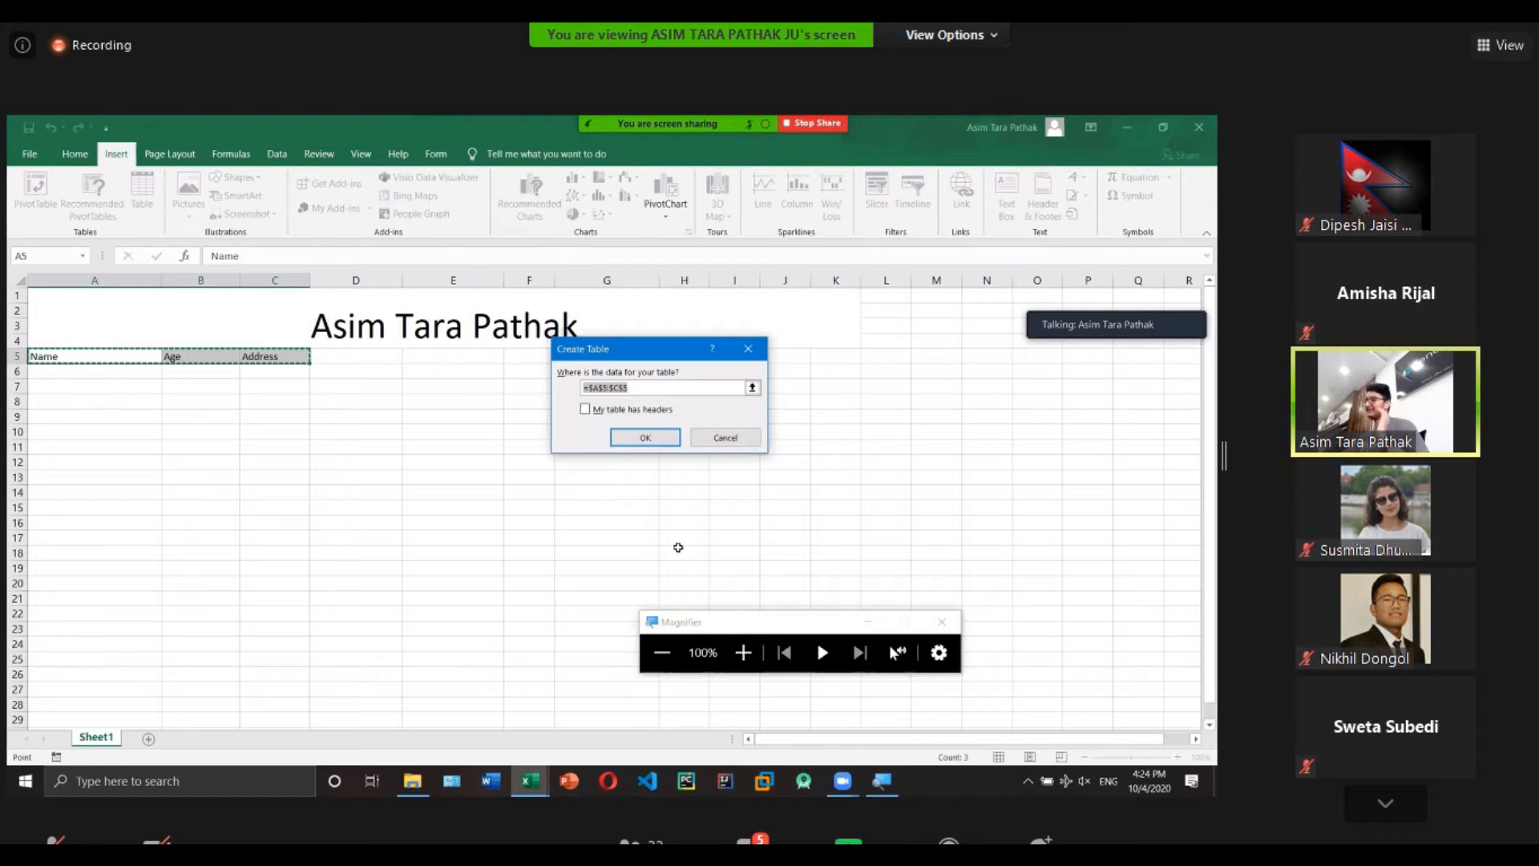
# Create Table1 with 'My table has headers' ticked, giving Name, Age and Address filter buttons.
pyautogui.click(867, 623)
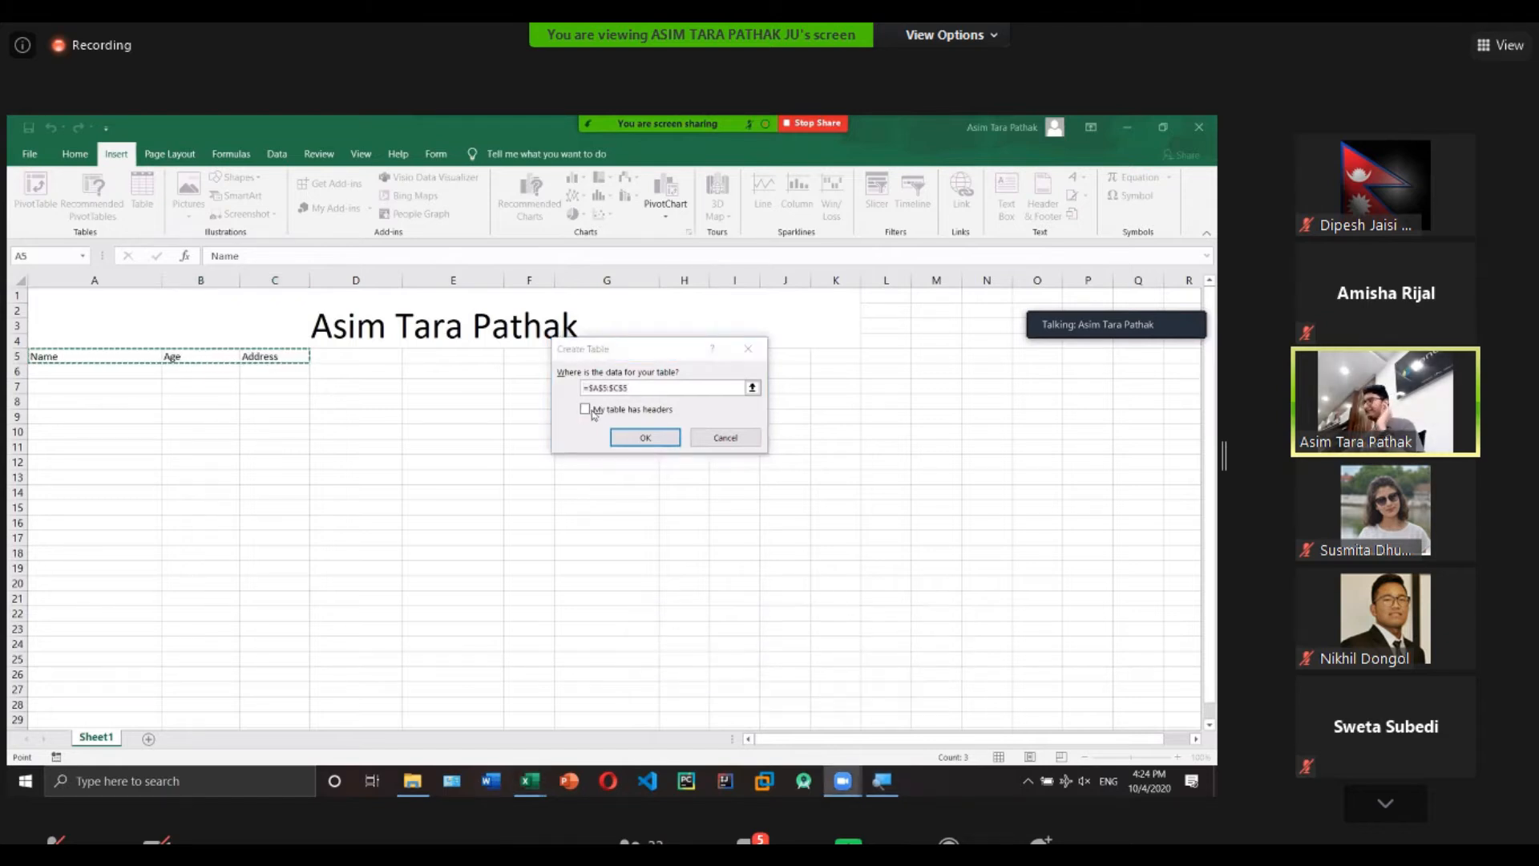
pyautogui.click(601, 412)
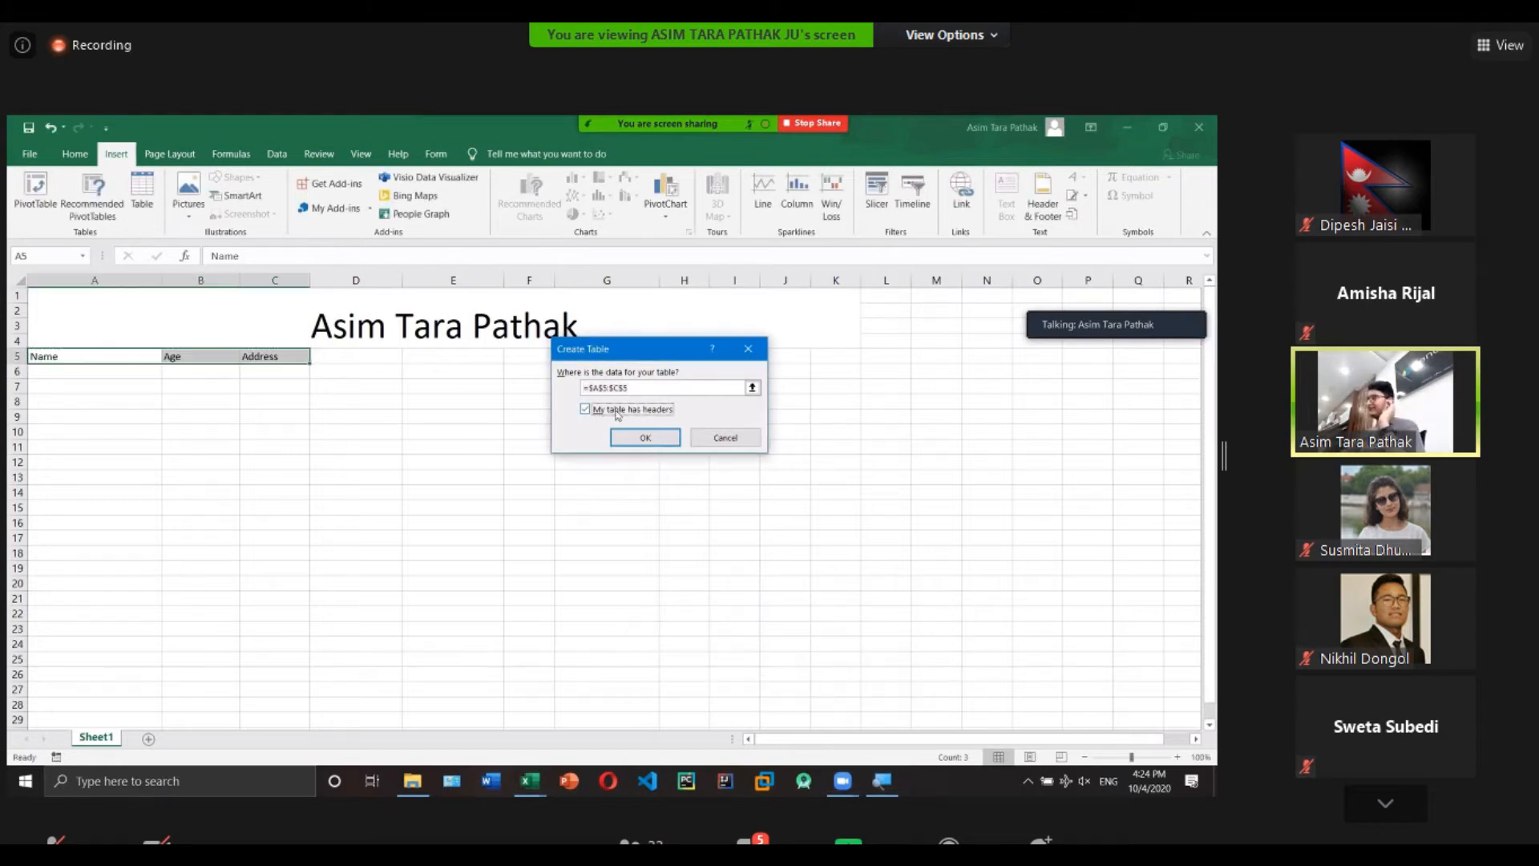
pyautogui.click(640, 438)
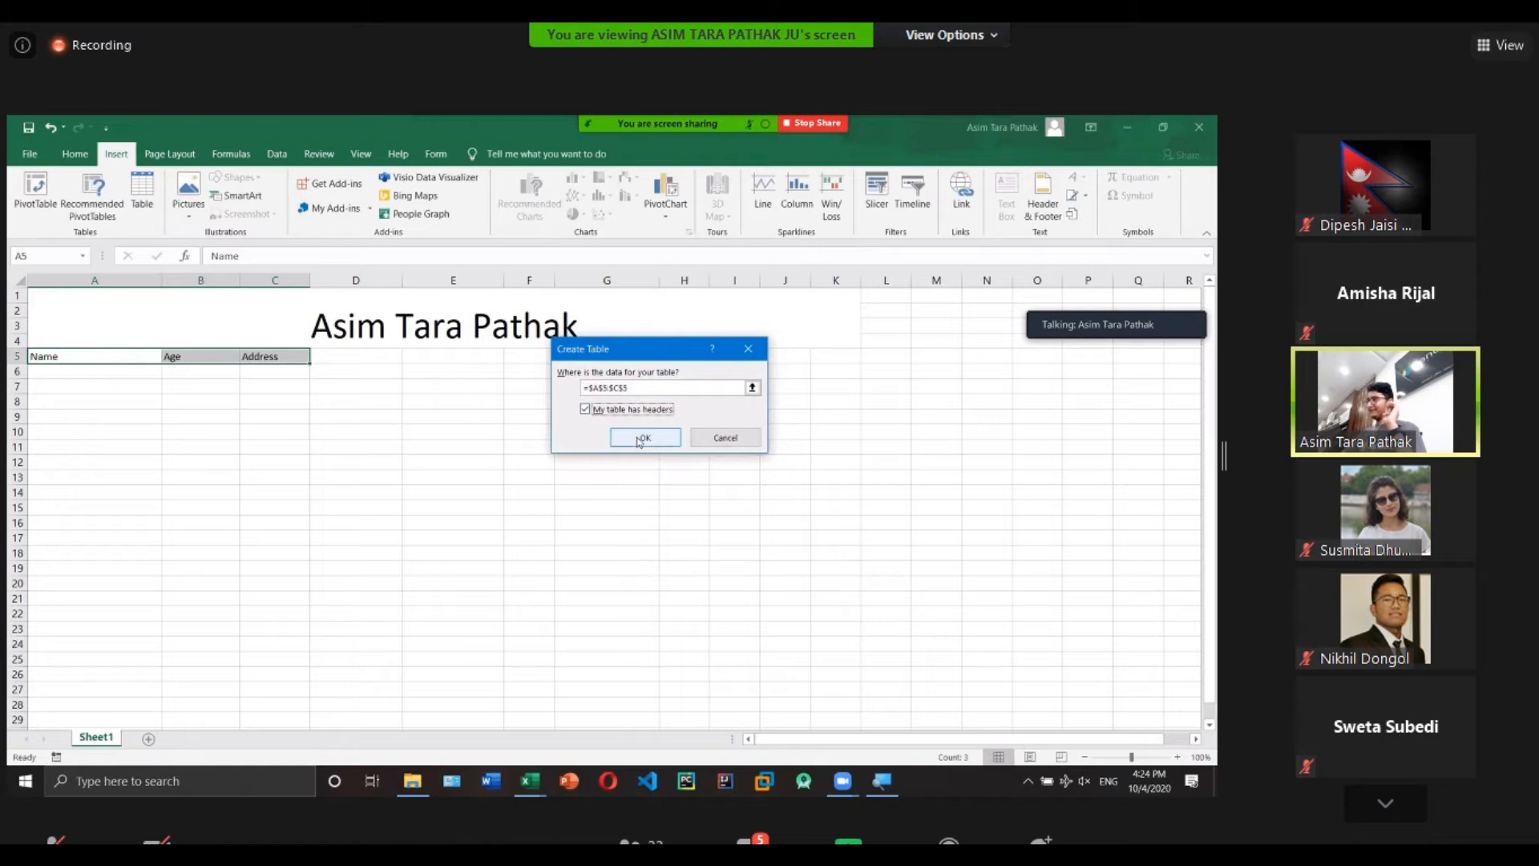
pyautogui.click(109, 358)
pyautogui.click(155, 357)
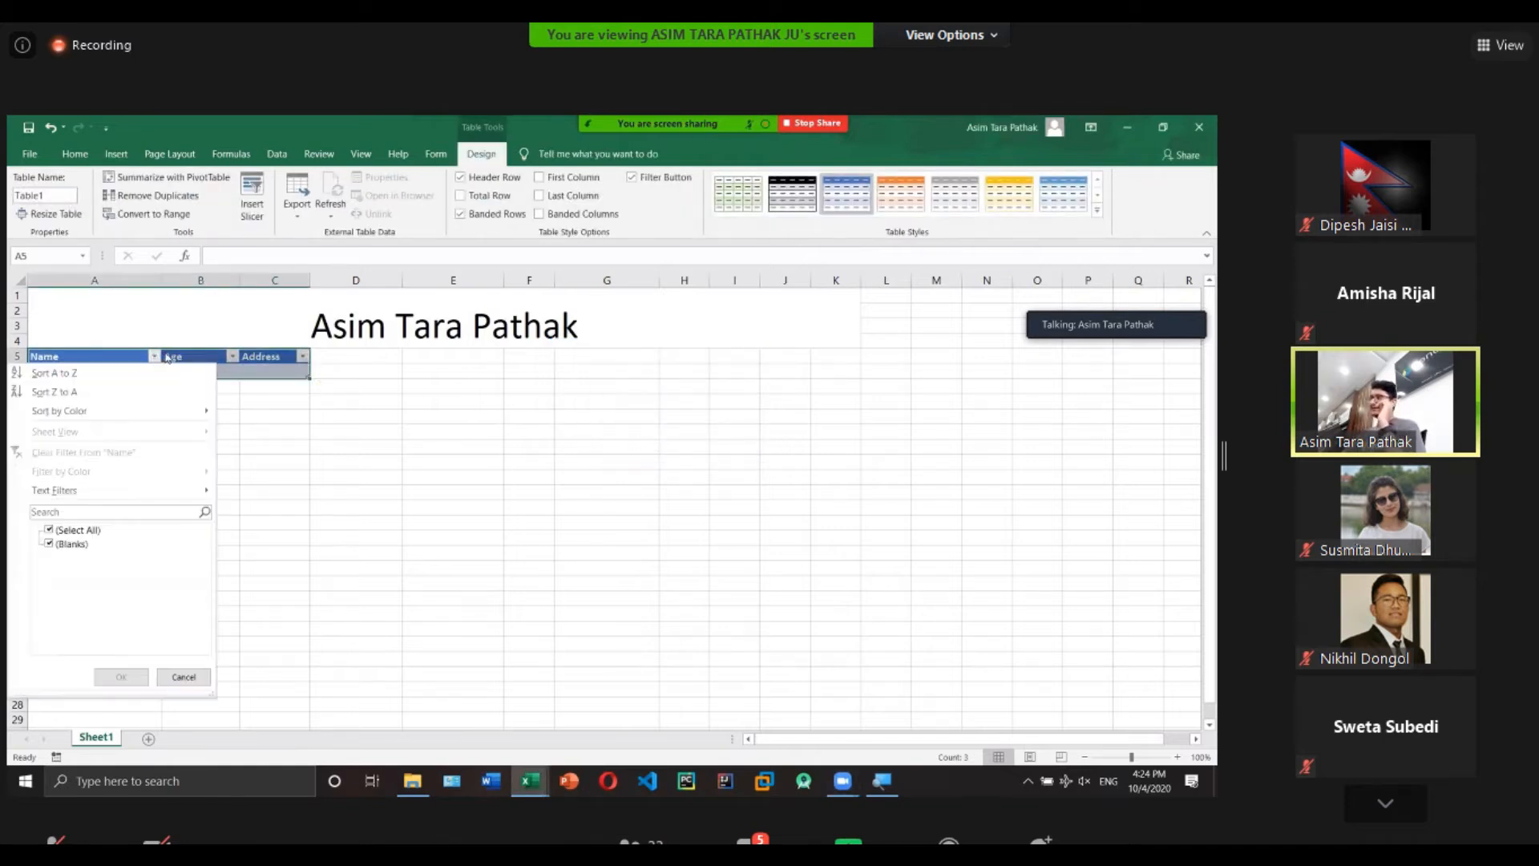
pyautogui.click(155, 357)
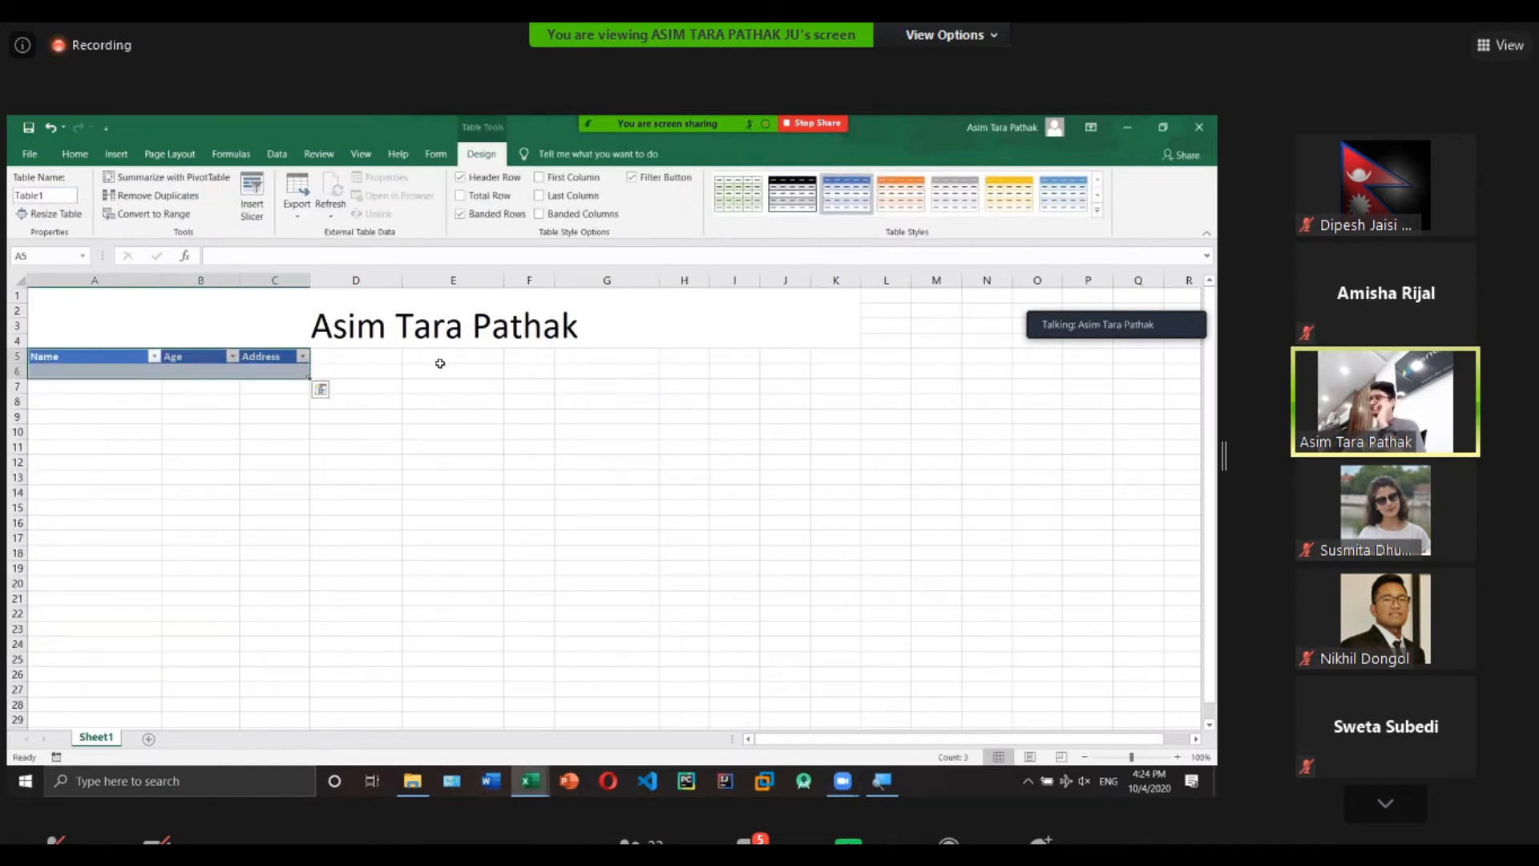
pyautogui.click(443, 367)
# Enter 1, 5, 6 and 8 in E6:E9 and select that range, totalling 20.
pyautogui.write('1')
pyautogui.press('Return')
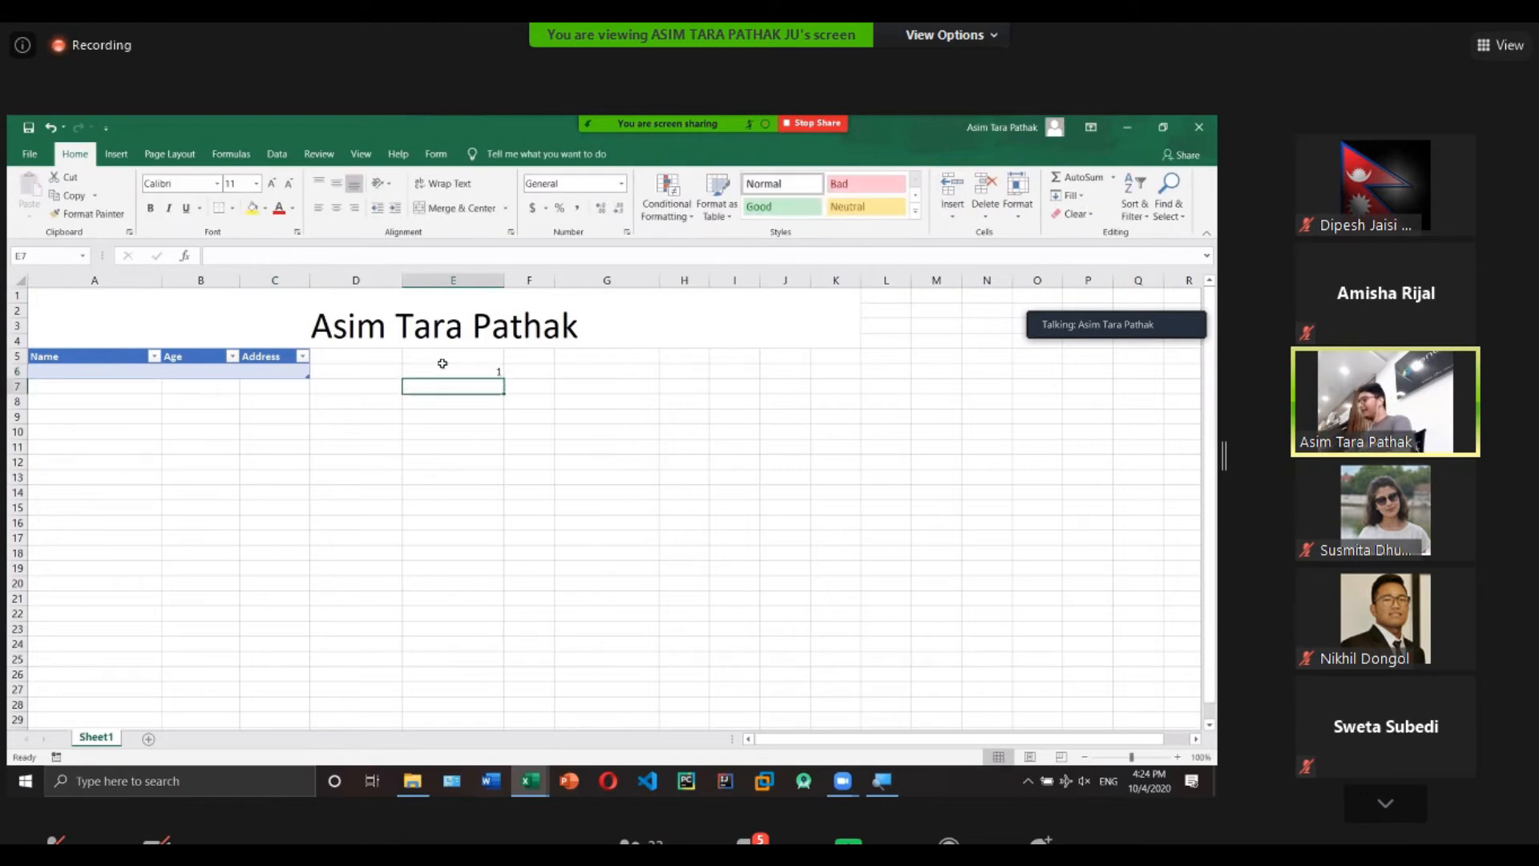
pyautogui.write('5')
pyautogui.press('Return')
pyautogui.write('6')
pyautogui.press('Return')
pyautogui.write('8')
pyautogui.press('Return')
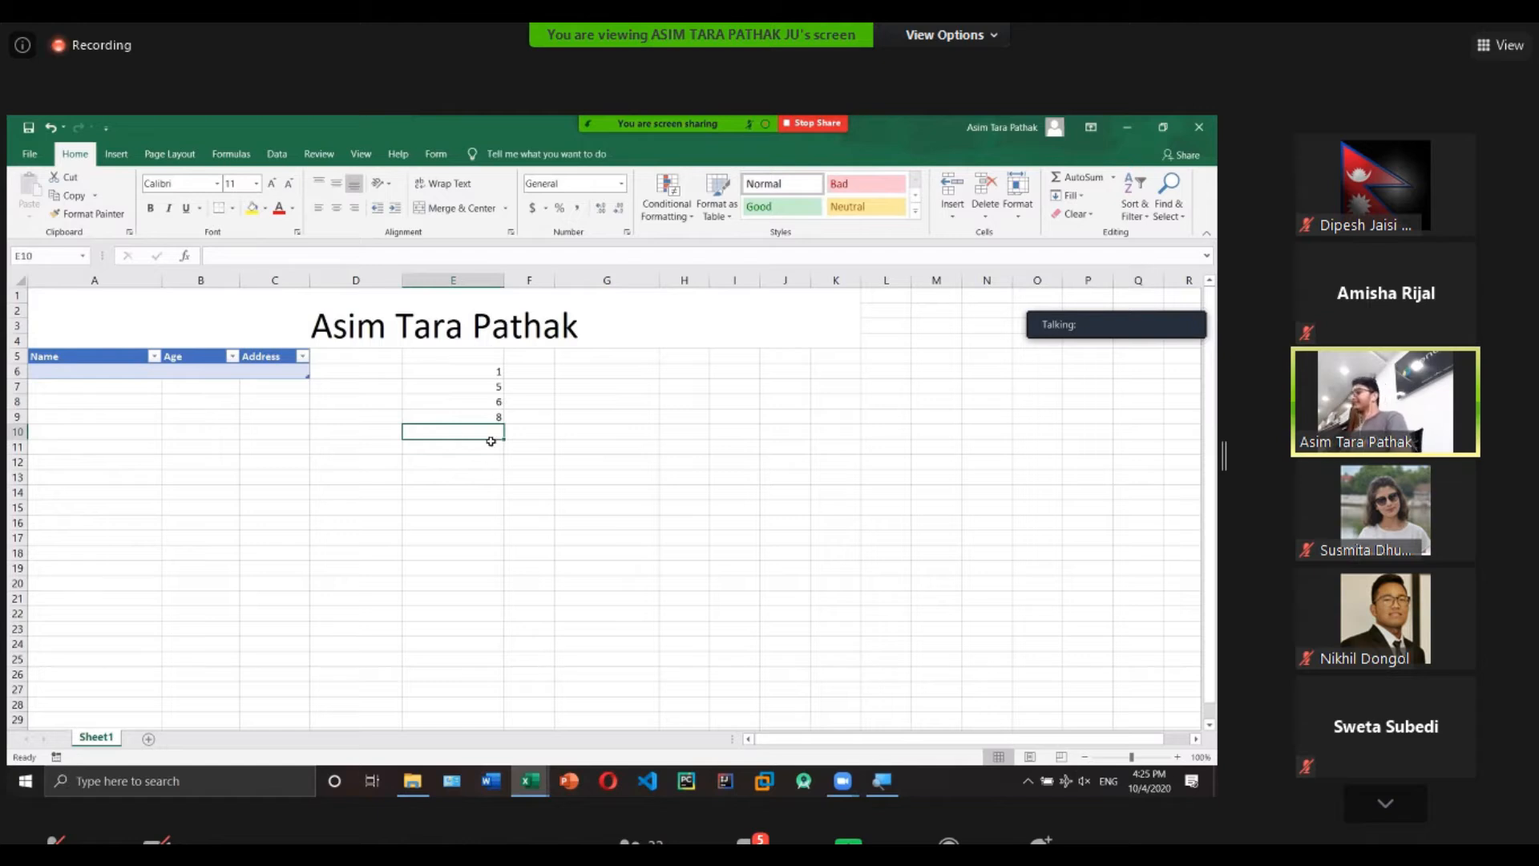
pyautogui.click(477, 375)
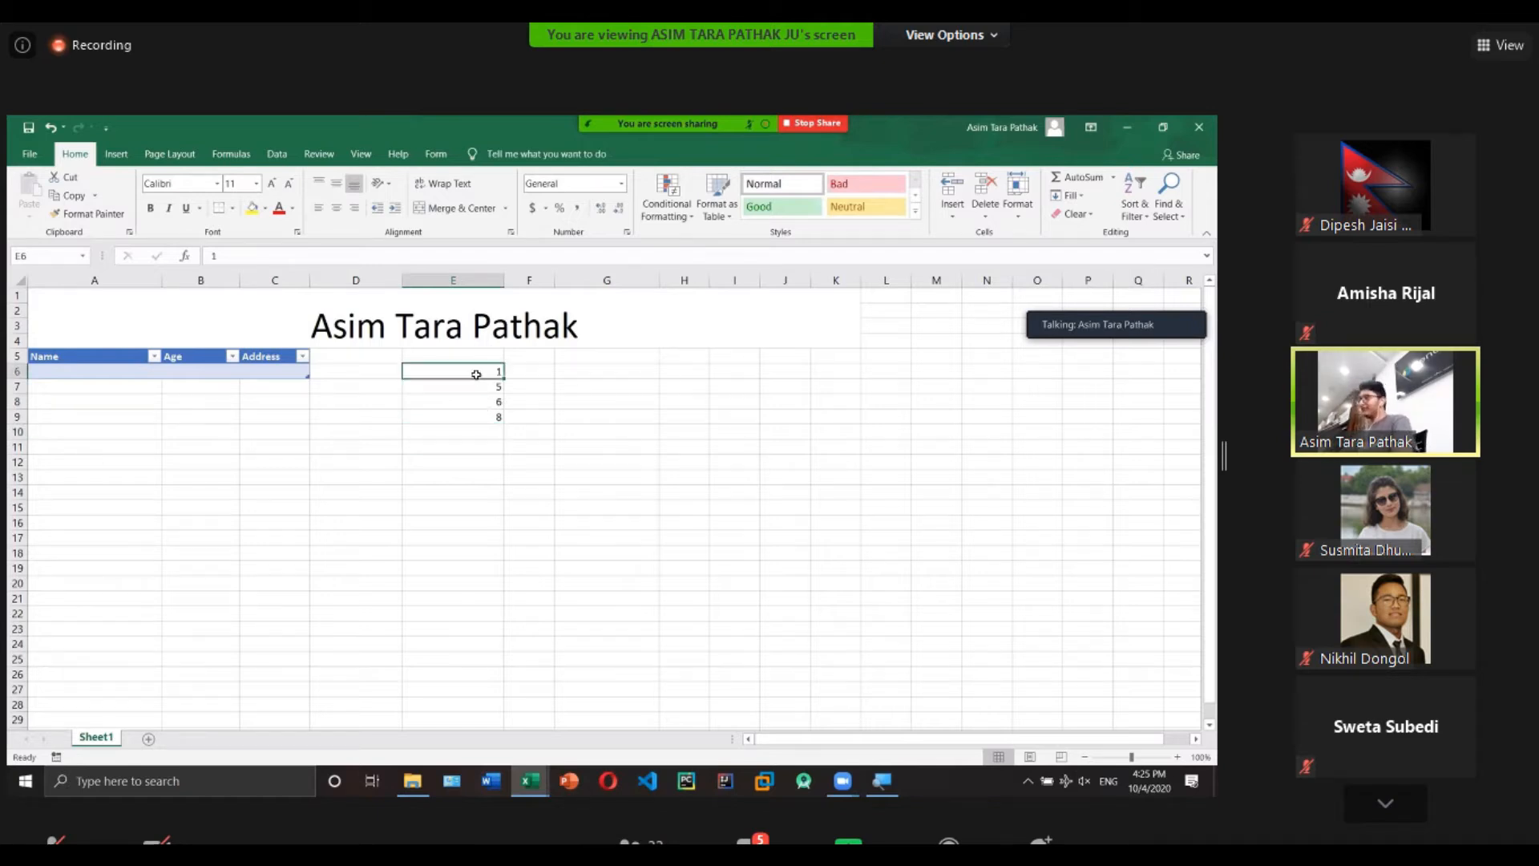
pyautogui.moveTo(476, 368); pyautogui.dragTo(485, 425)
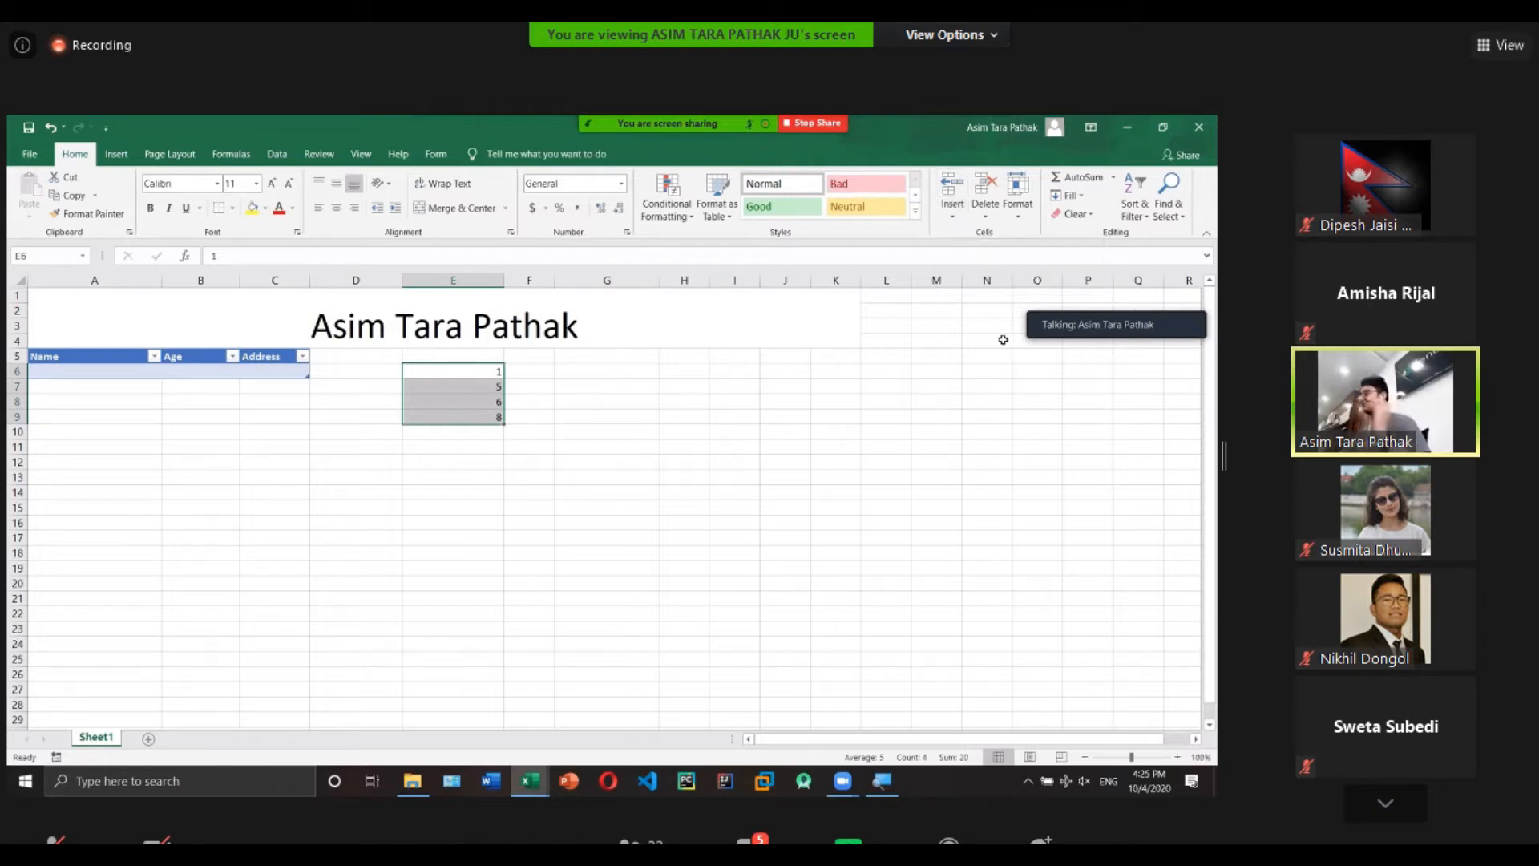
# Sort E6:E9 smallest to largest, then largest to smallest (8, 6, 5, 1), and delete them.
pyautogui.click(1136, 213)
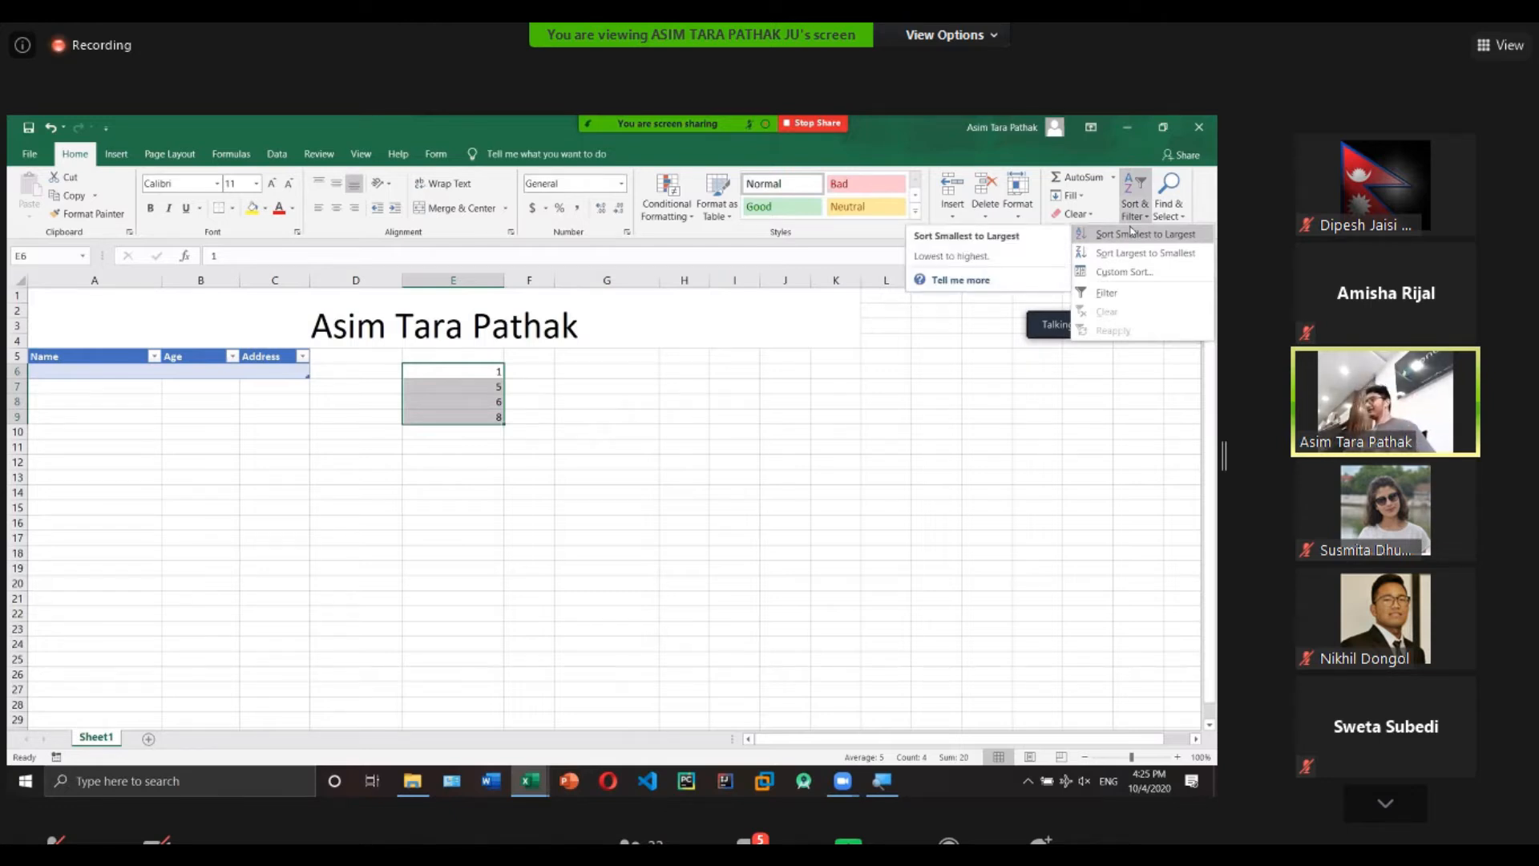
pyautogui.click(1131, 233)
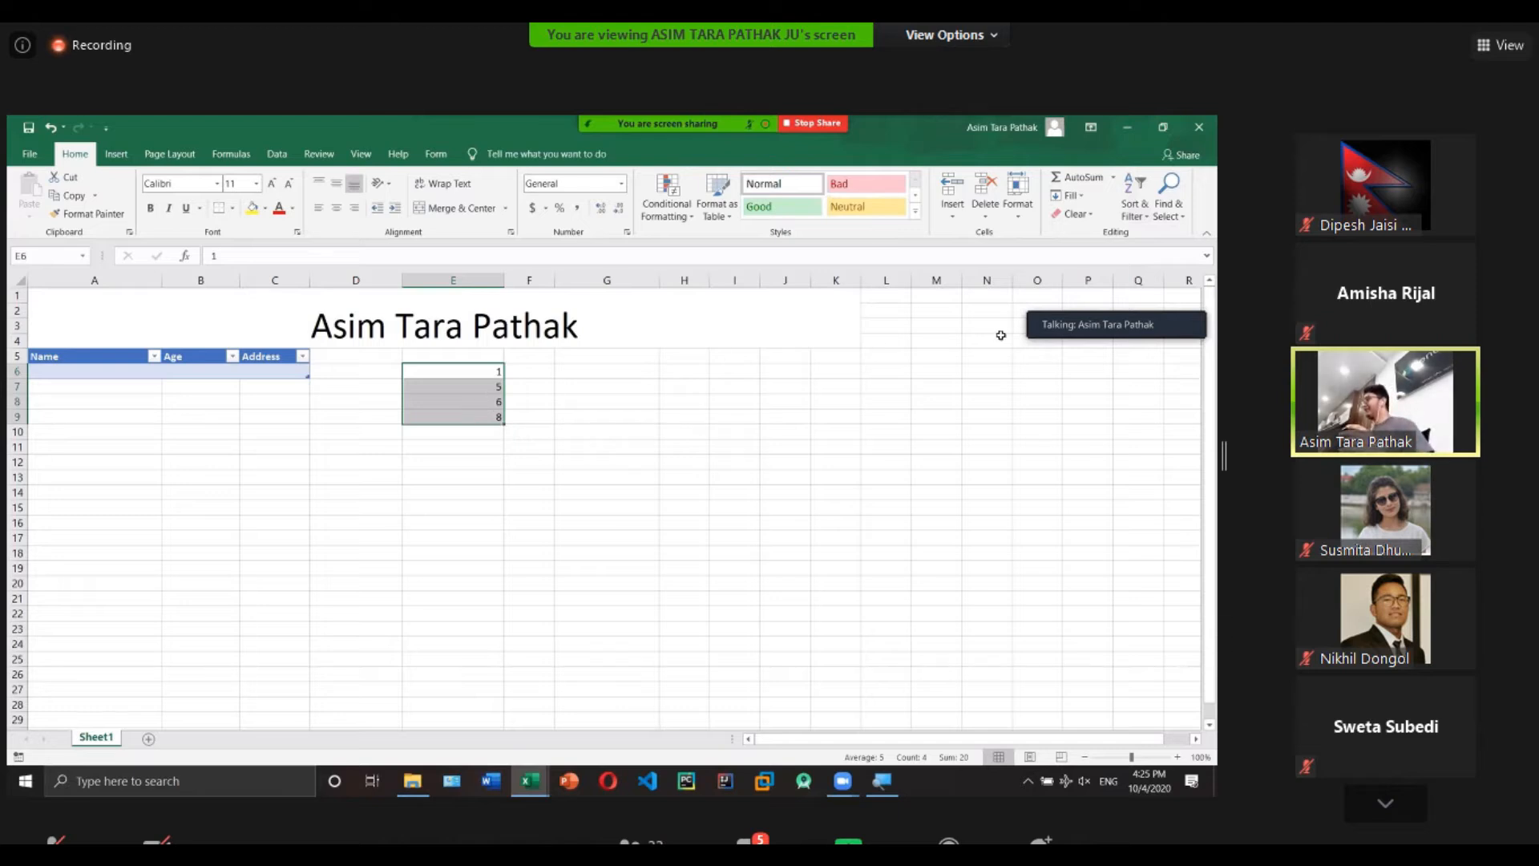
pyautogui.click(1131, 195)
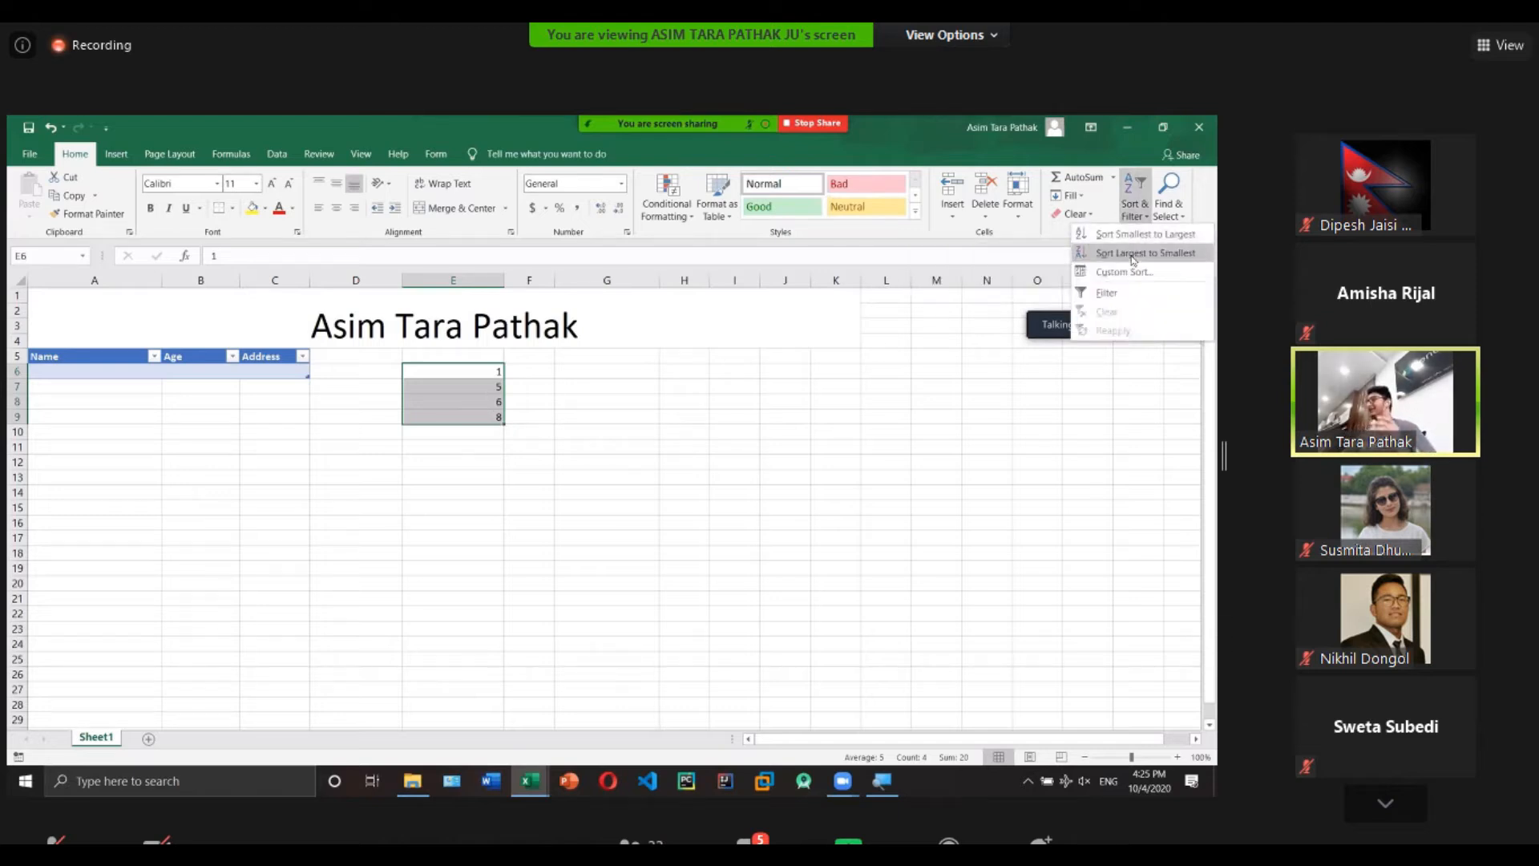
pyautogui.click(1132, 254)
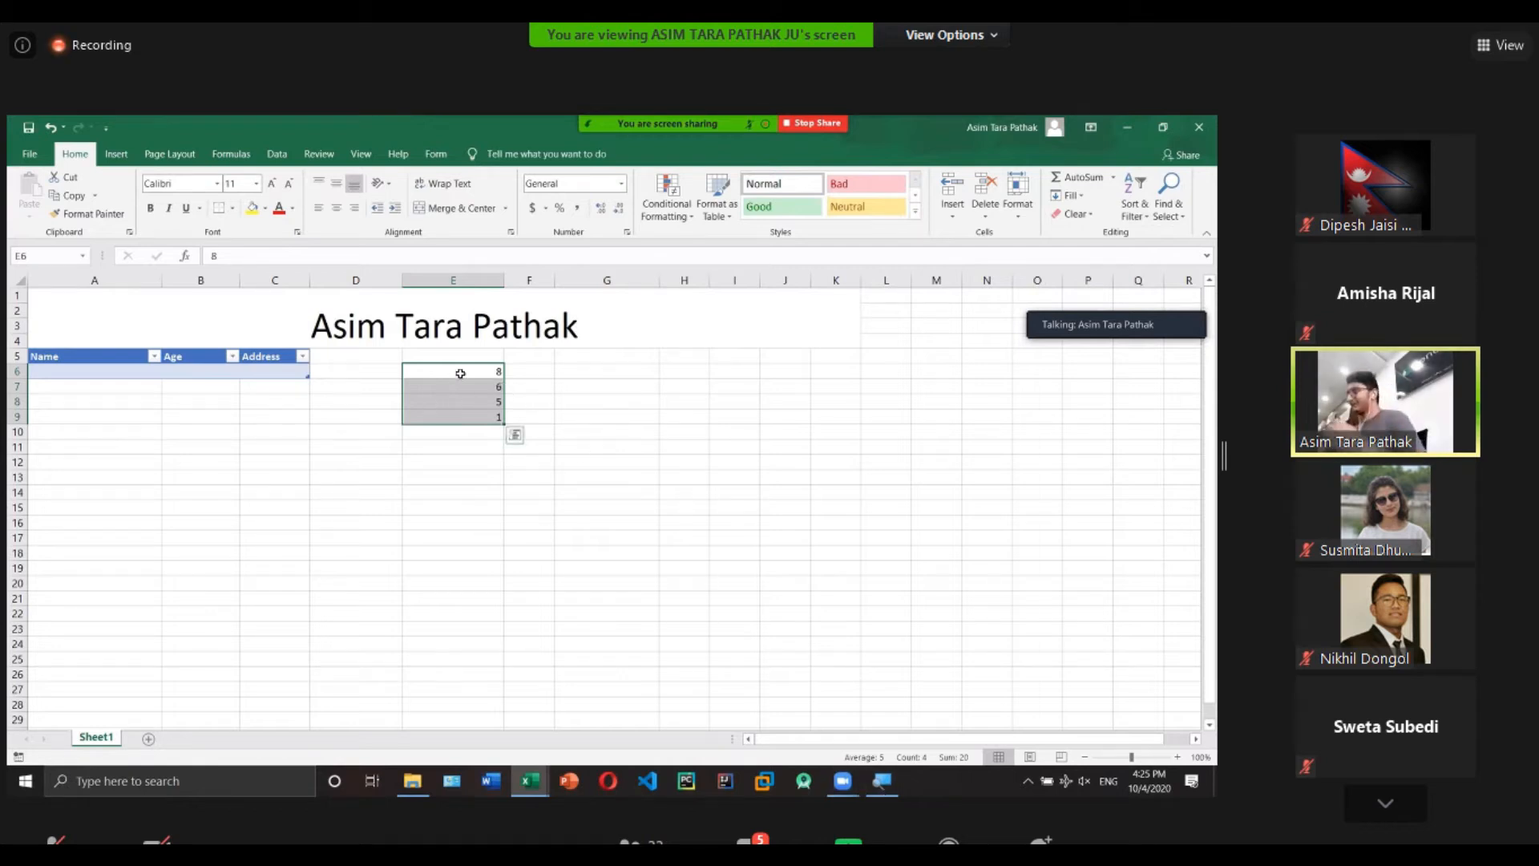
pyautogui.press('Delete')
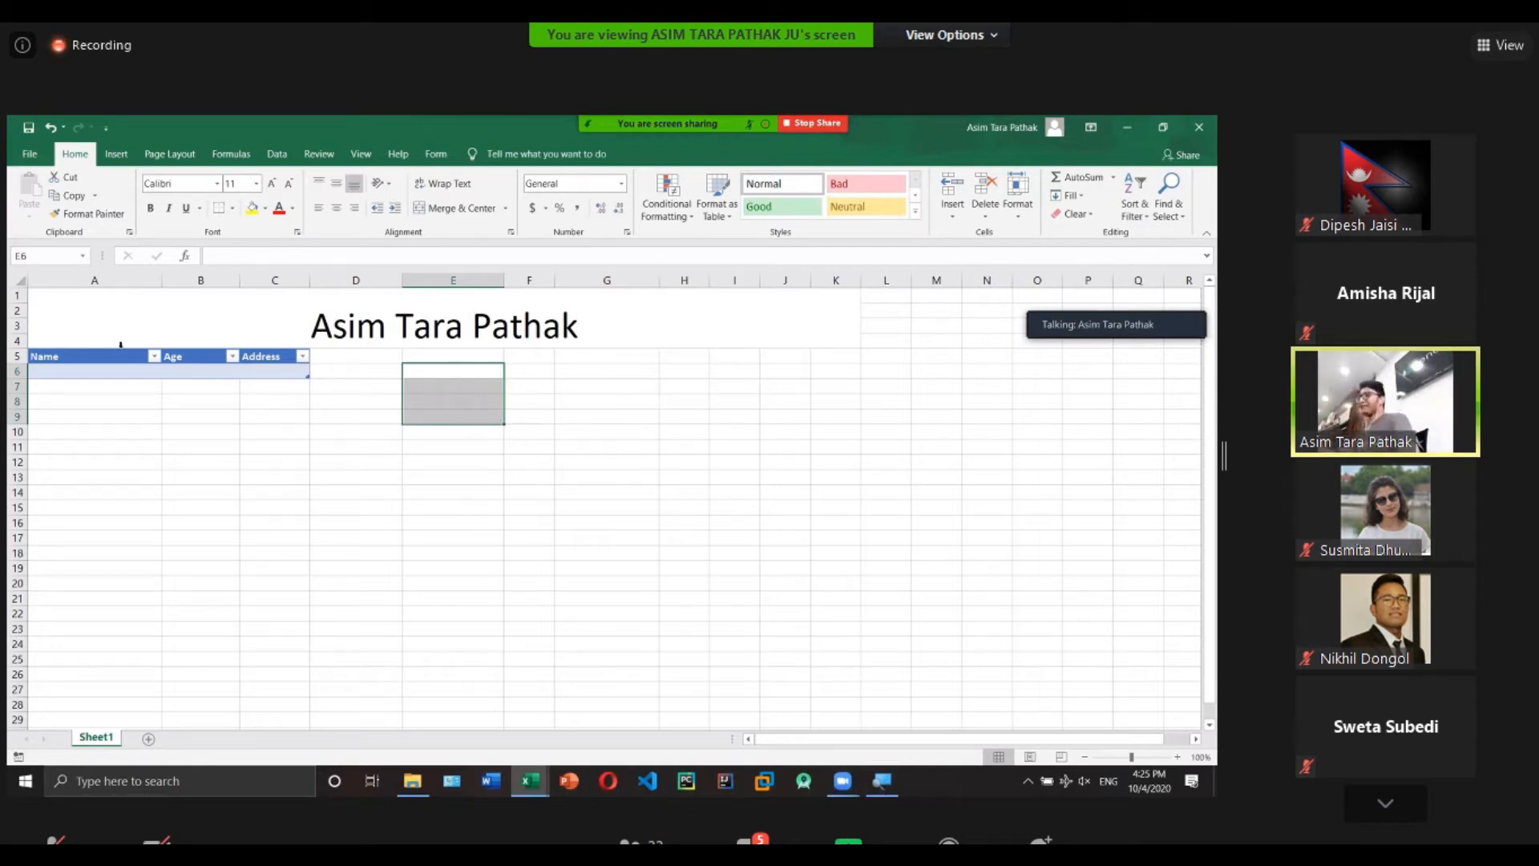
# In Customize Ribbon, list Commands Not in the Ribbon and select the Form command.
pyautogui.click(120, 374)
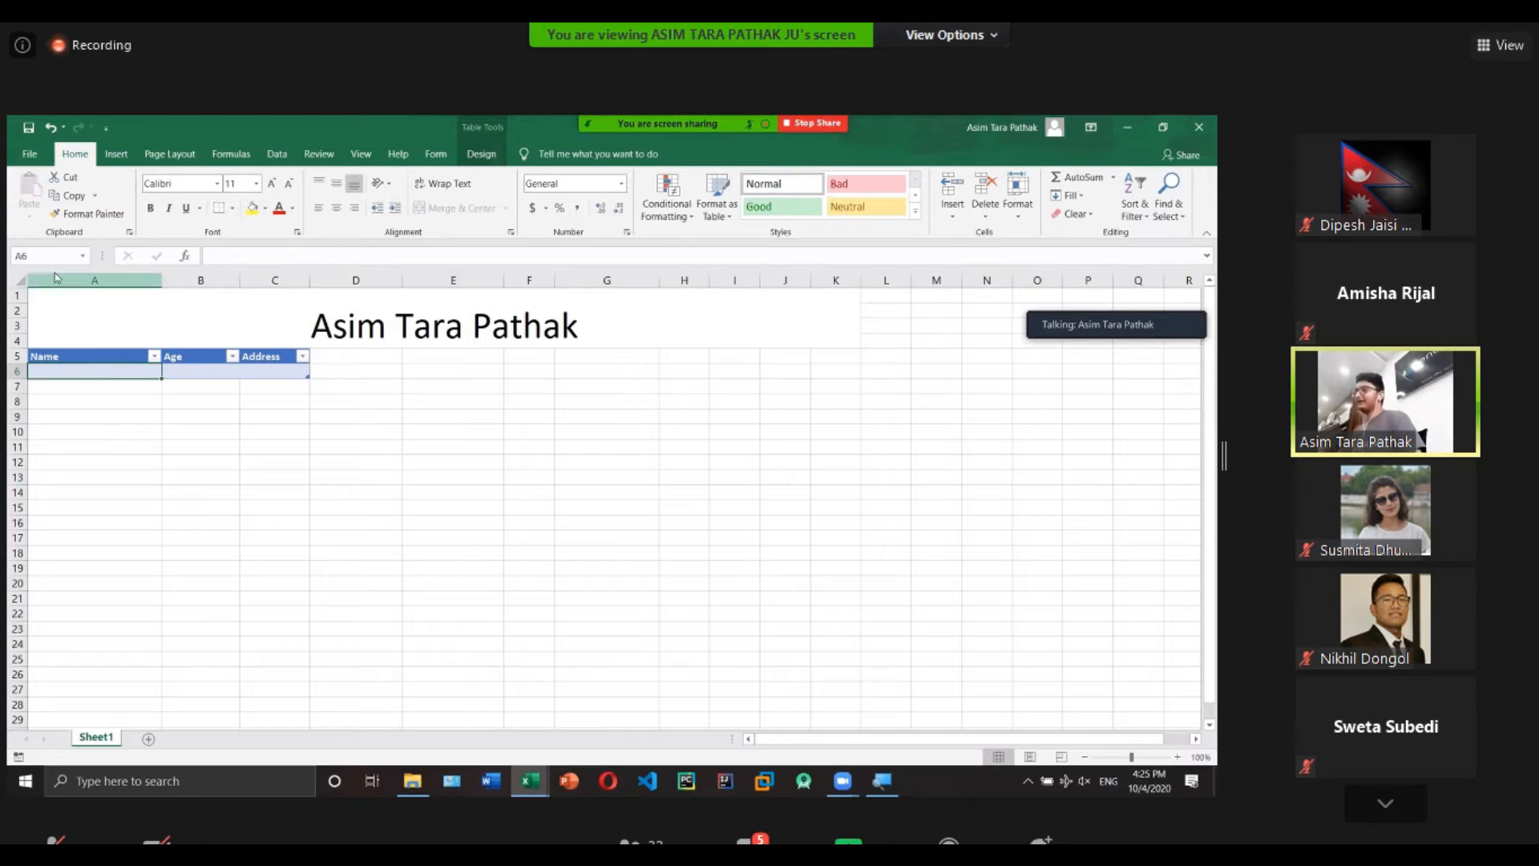
pyautogui.click(436, 153)
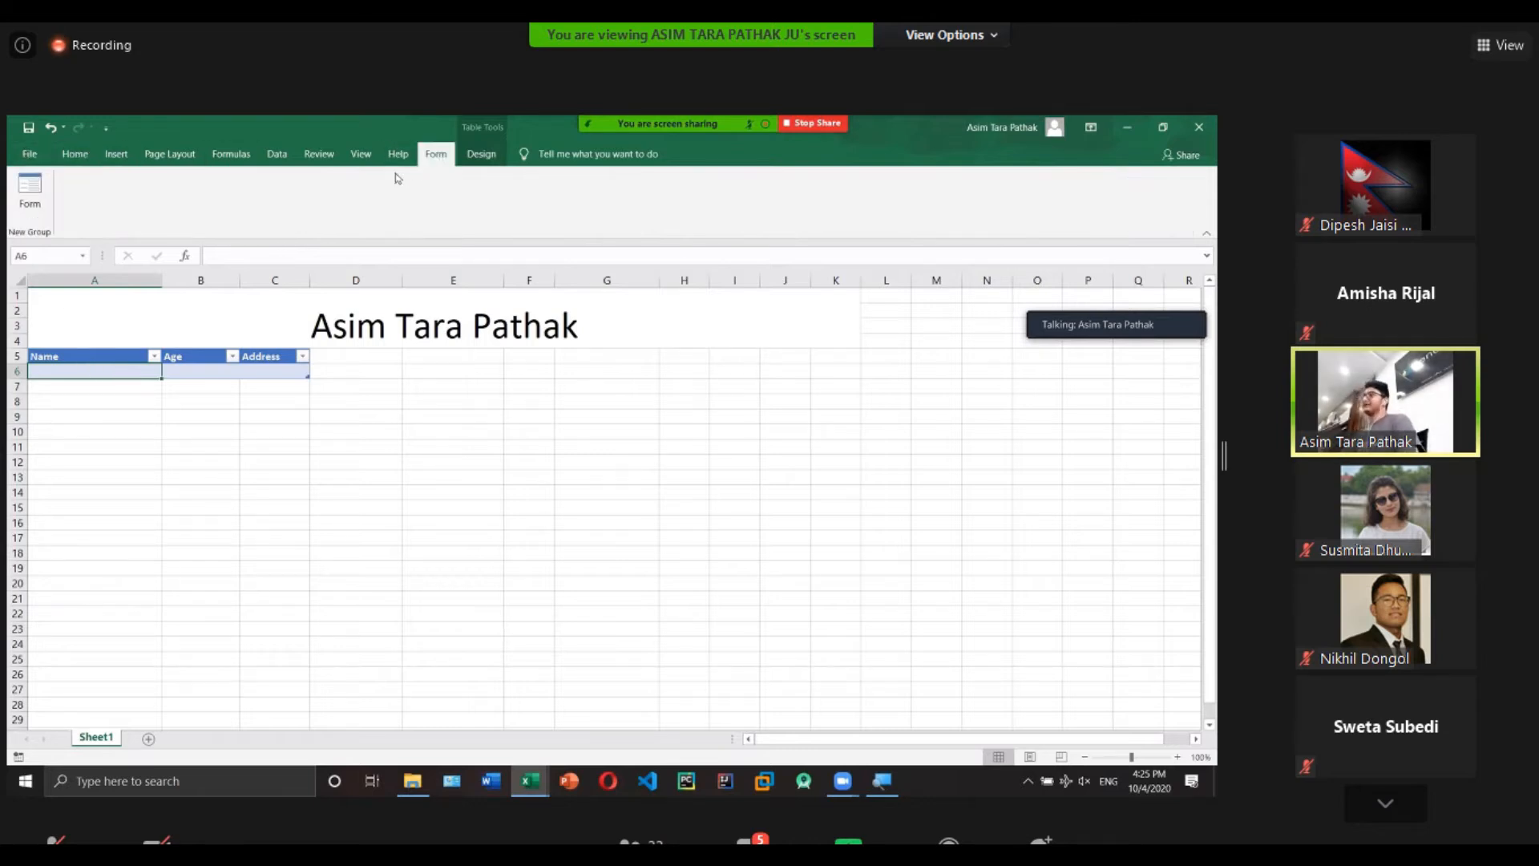
pyautogui.click(30, 153)
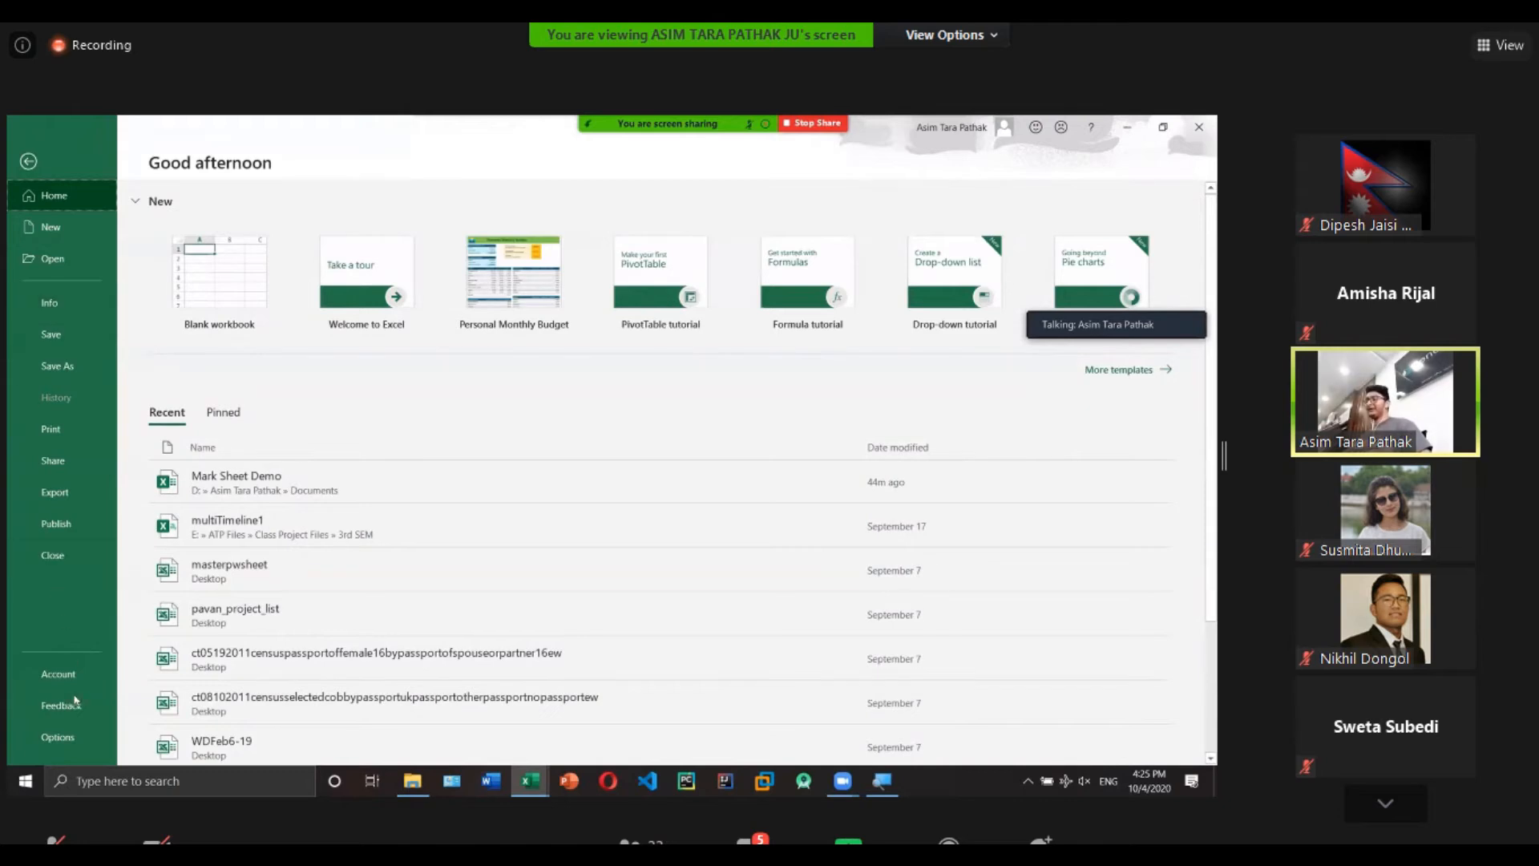
pyautogui.click(58, 736)
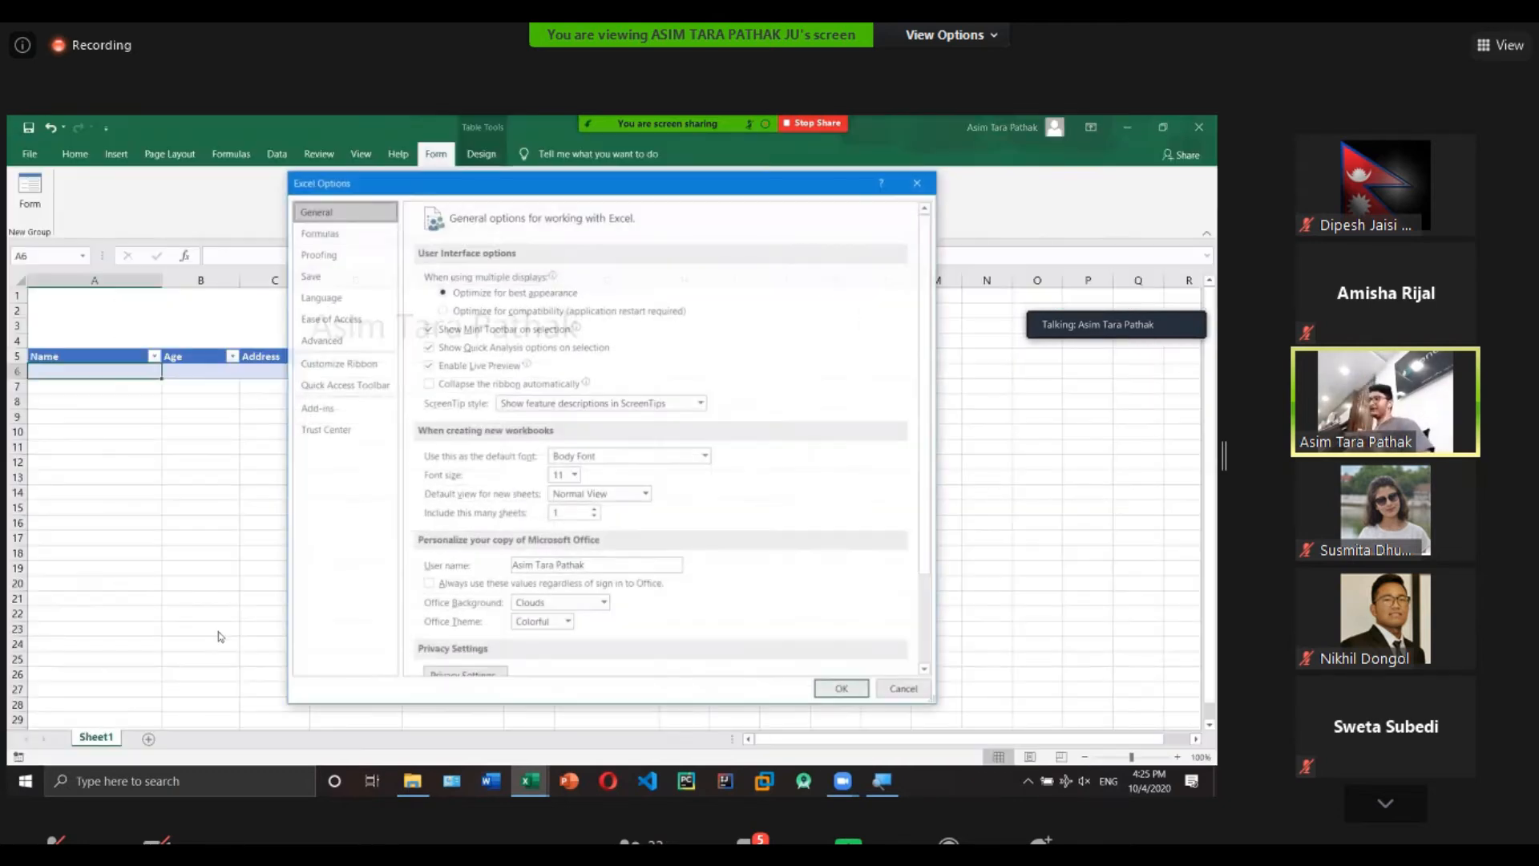
pyautogui.click(331, 367)
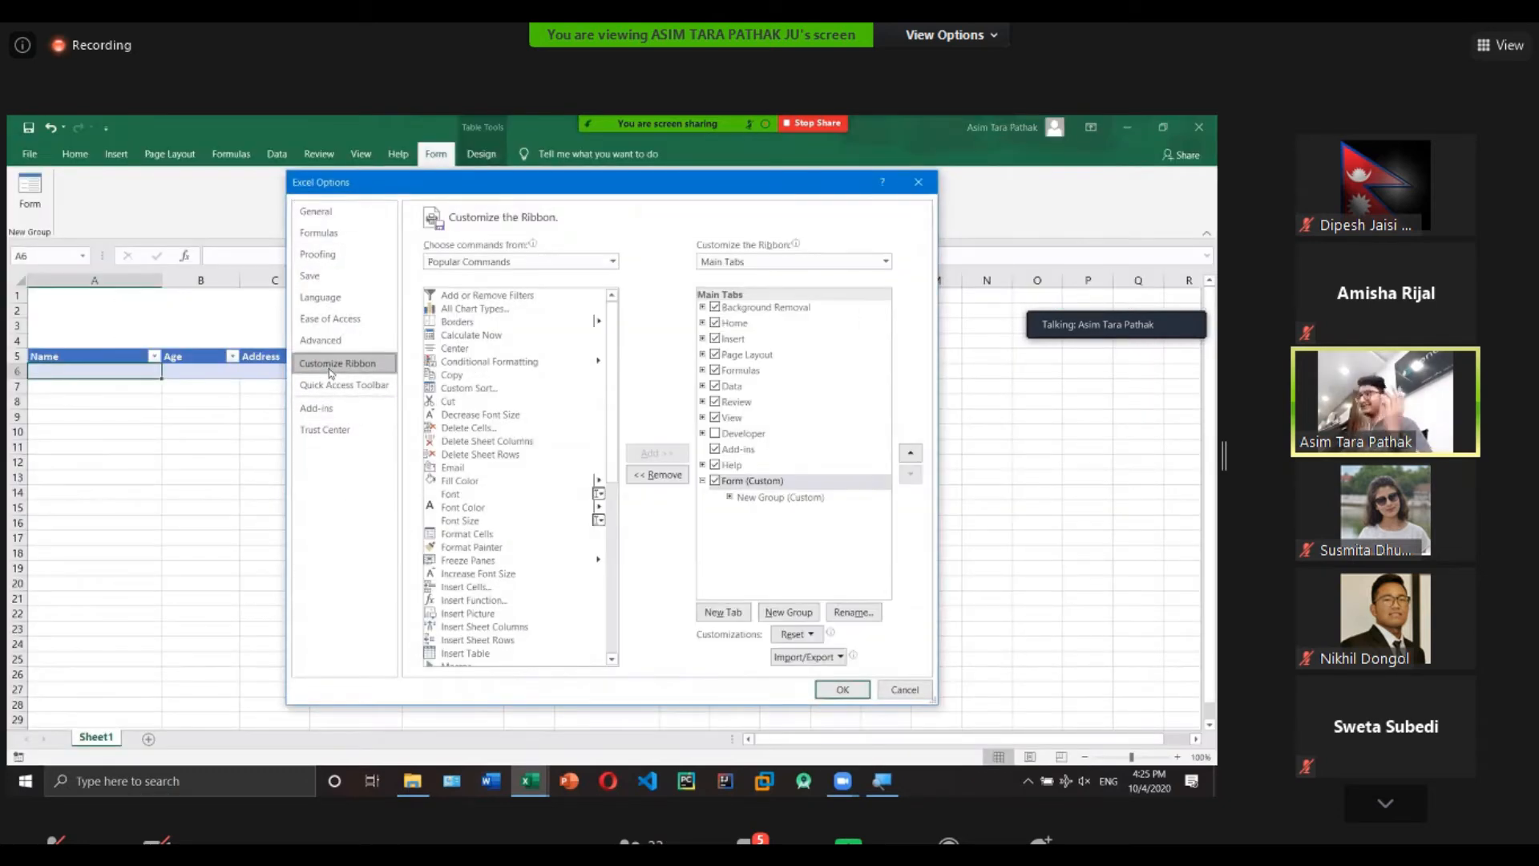
pyautogui.click(528, 263)
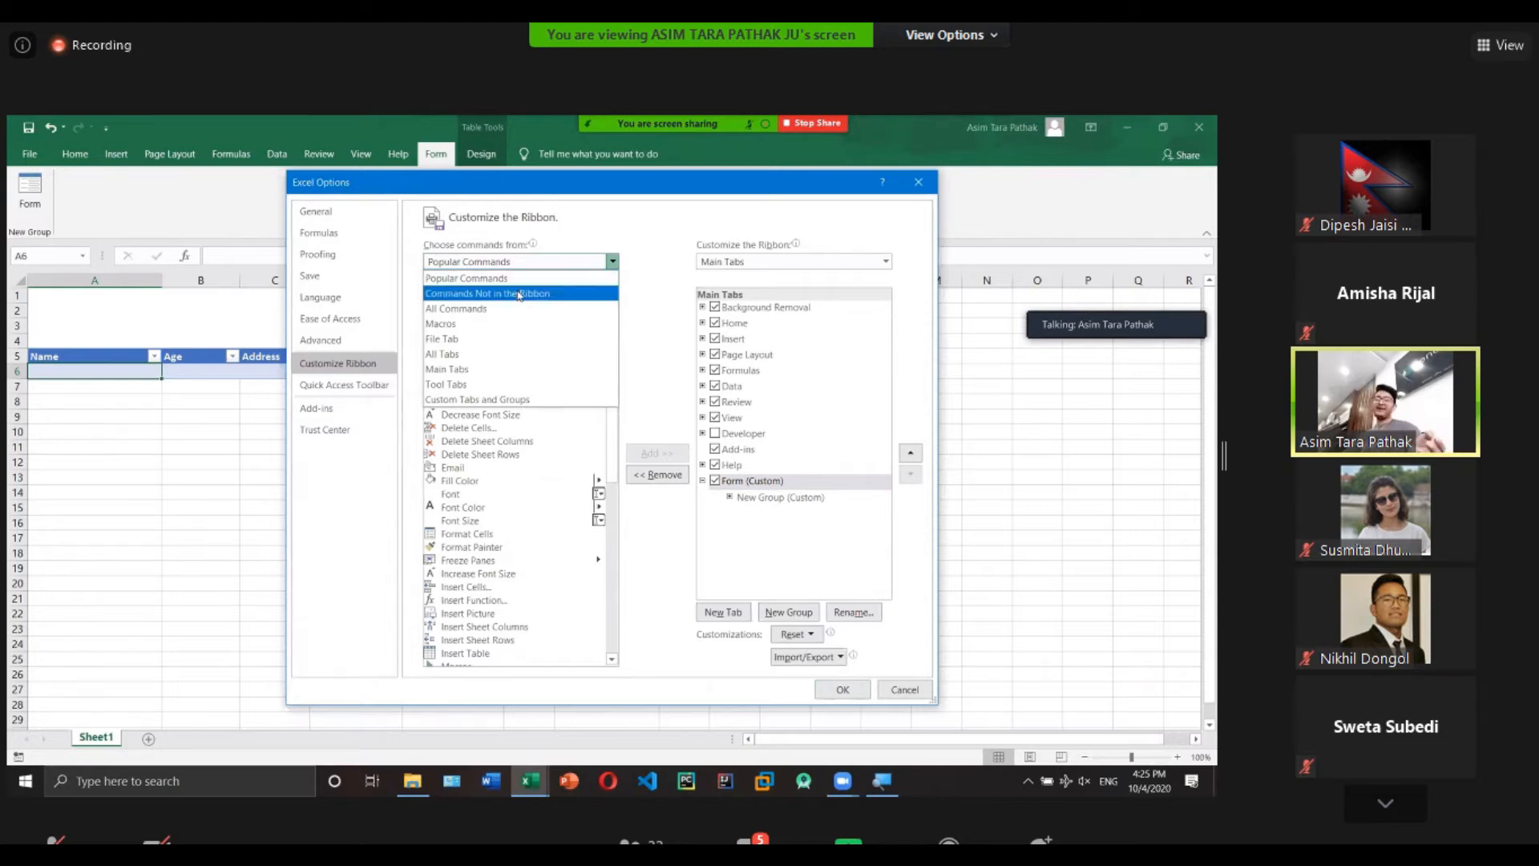
pyautogui.click(519, 294)
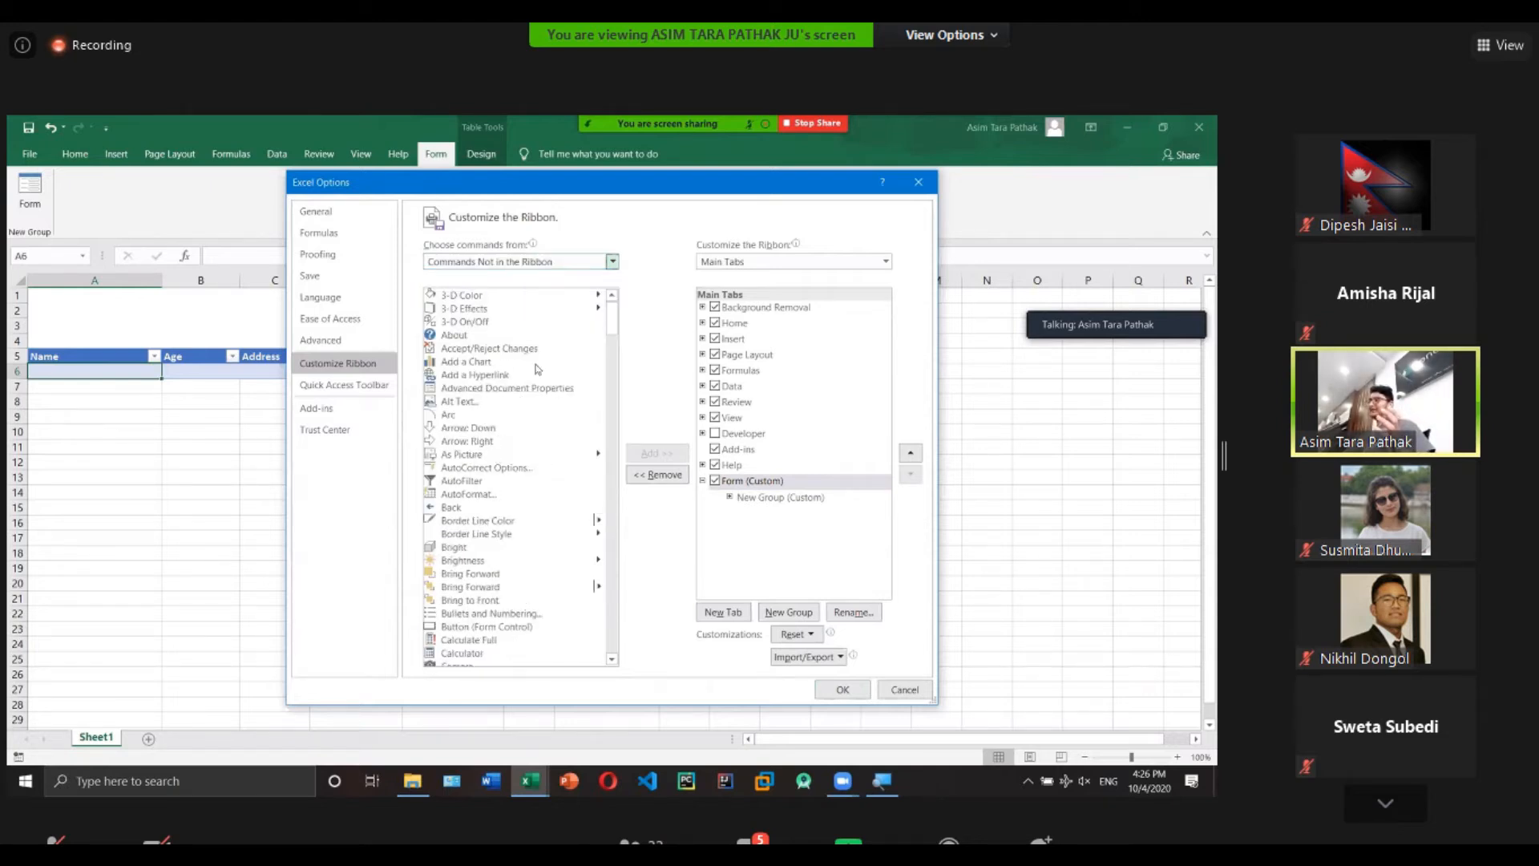
pyautogui.click(498, 494)
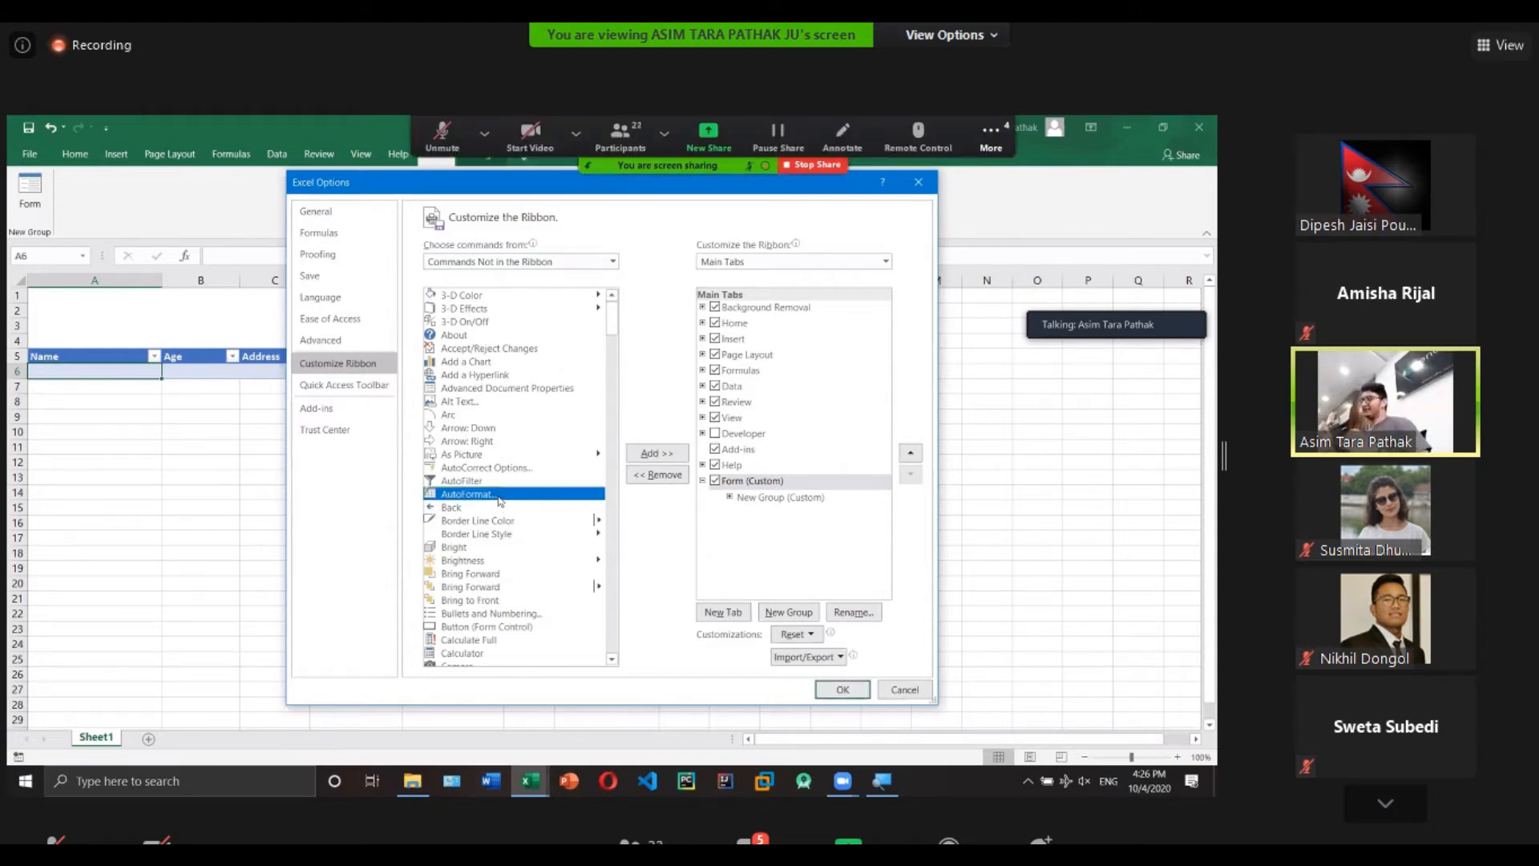
pyautogui.press('f')
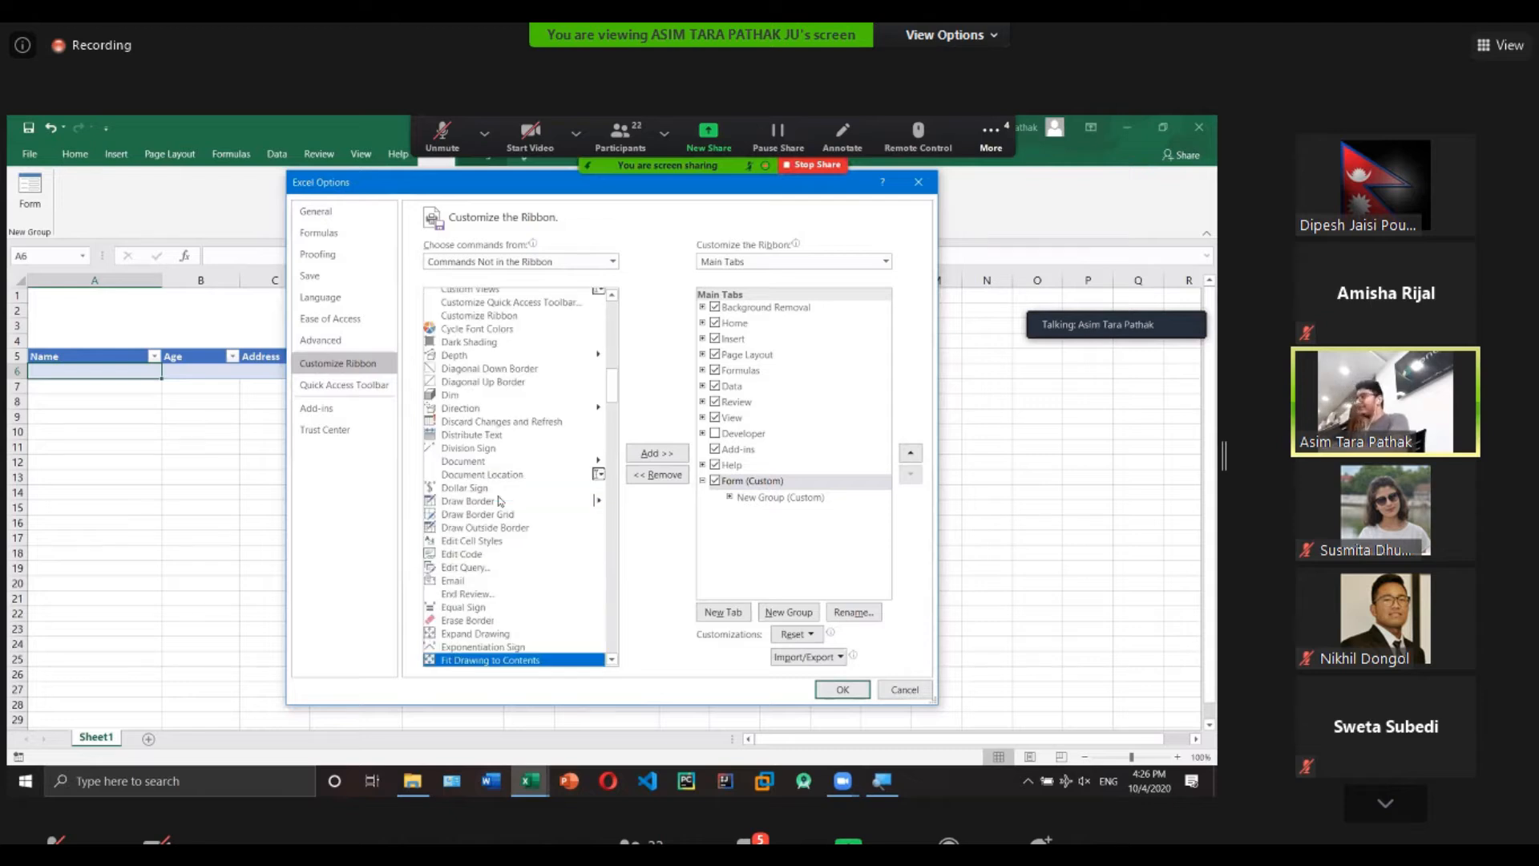
pyautogui.scroll(-4, 483, 557)
pyautogui.click(476, 550)
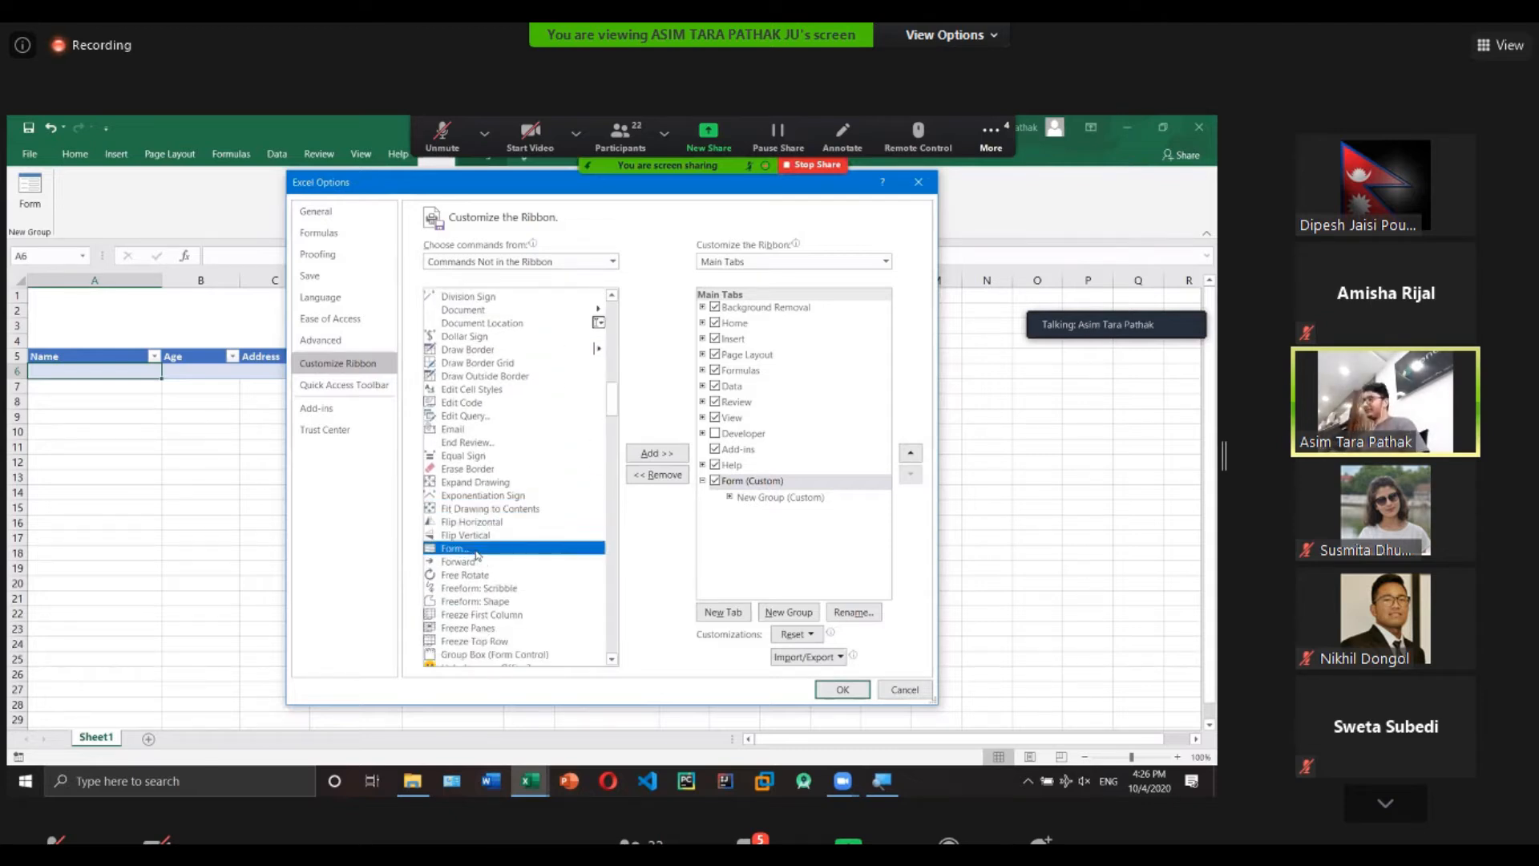
# Remove the old custom Form tab from the ribbon.
pyautogui.click(769, 483)
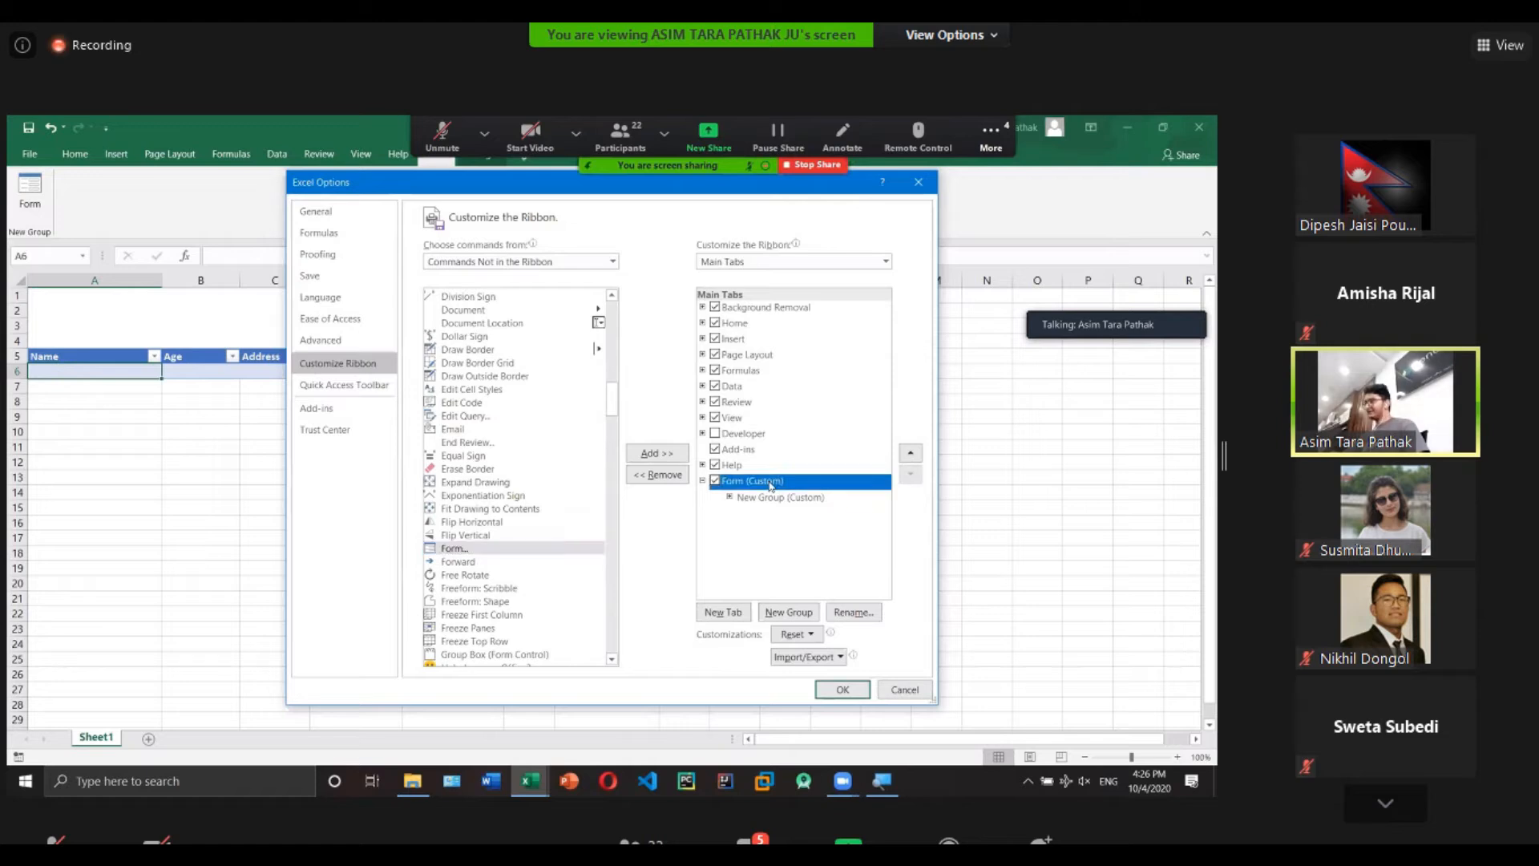
pyautogui.click(810, 634)
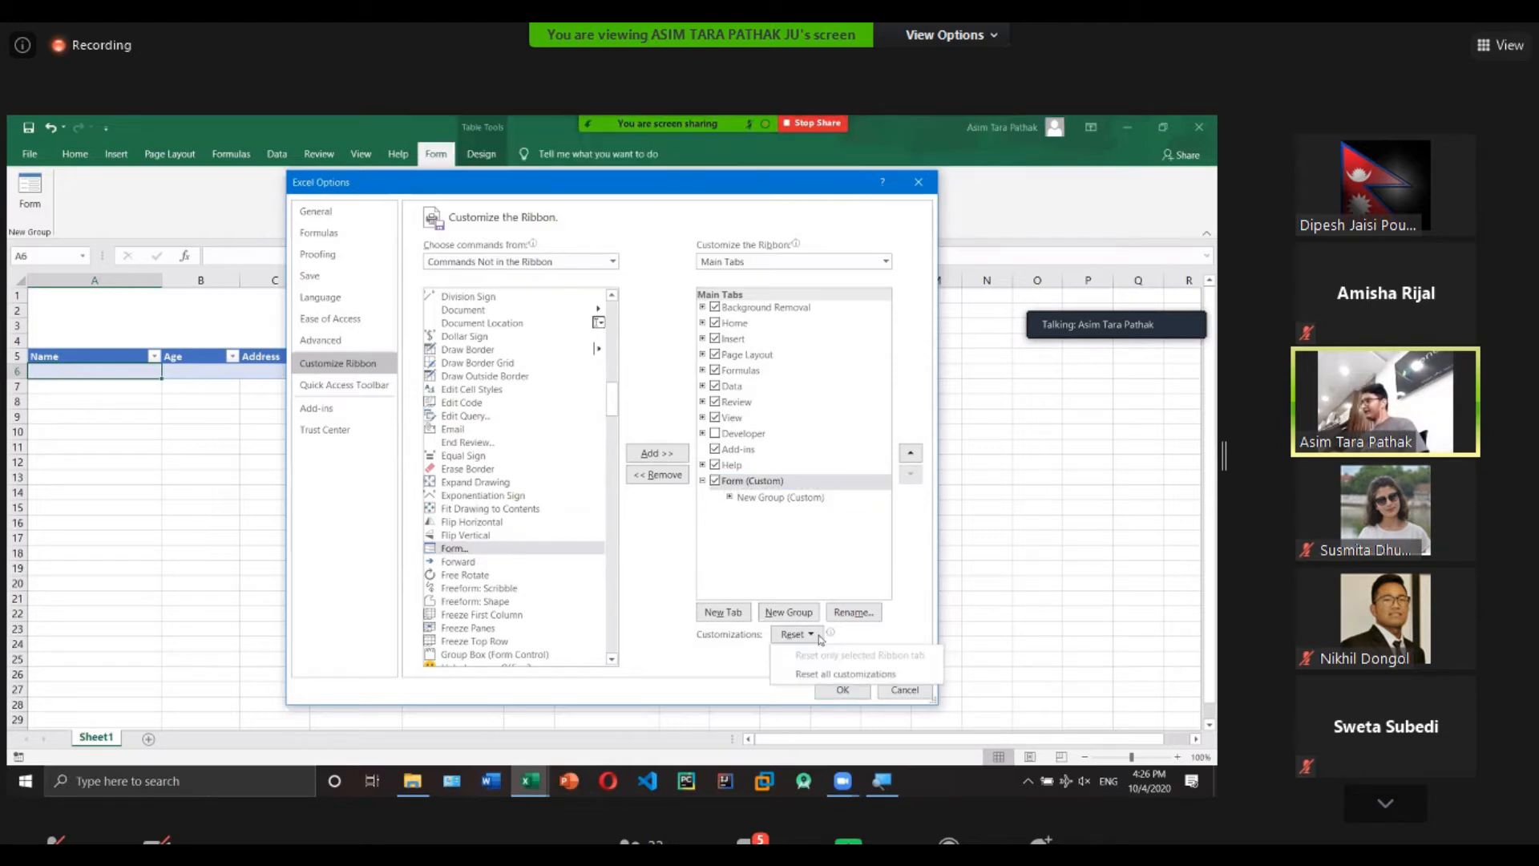
pyautogui.click(814, 637)
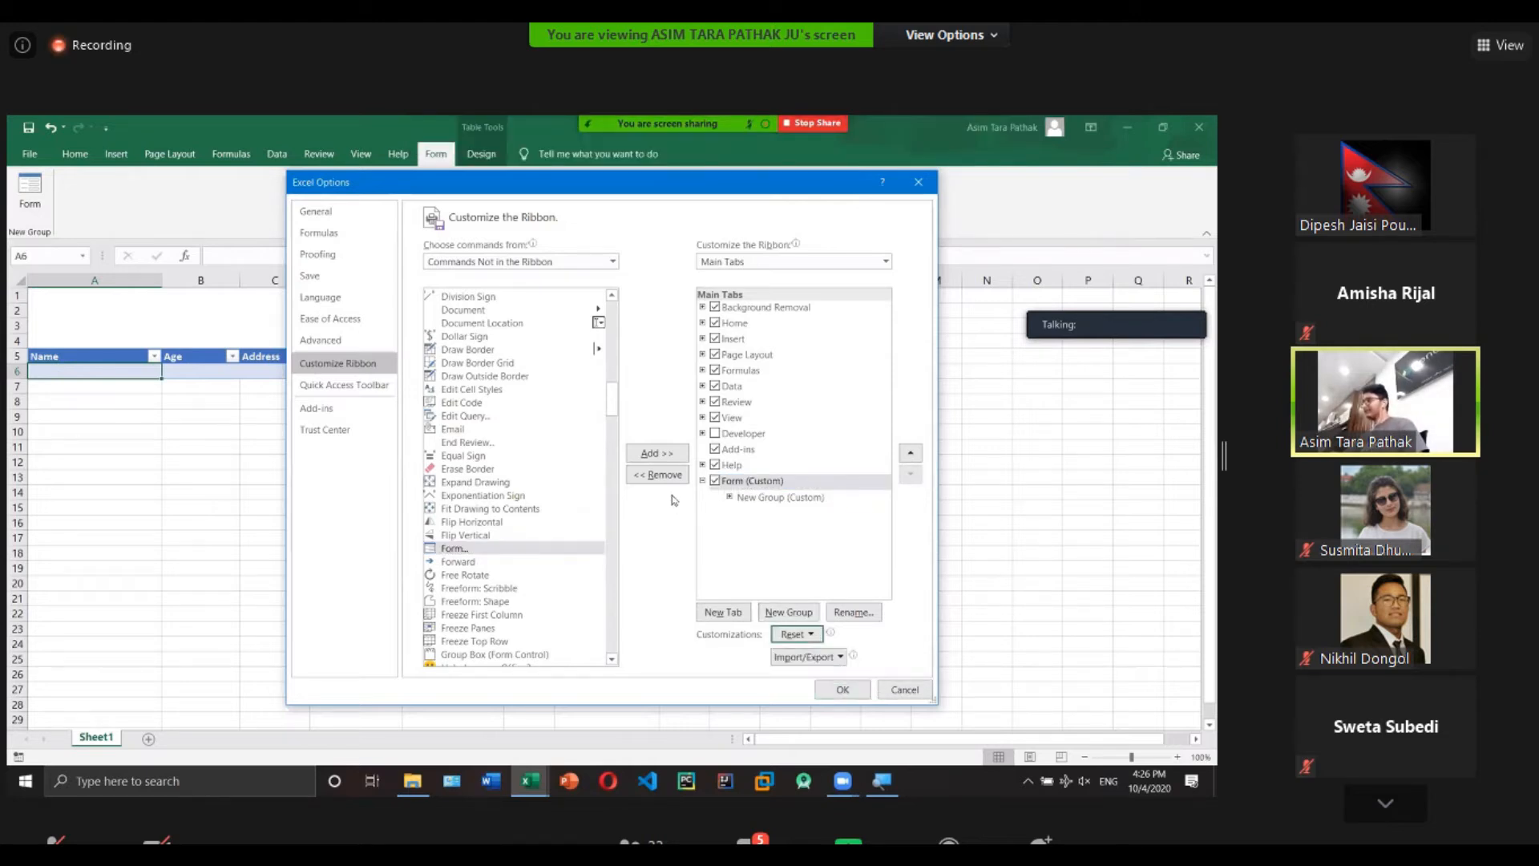
pyautogui.click(664, 476)
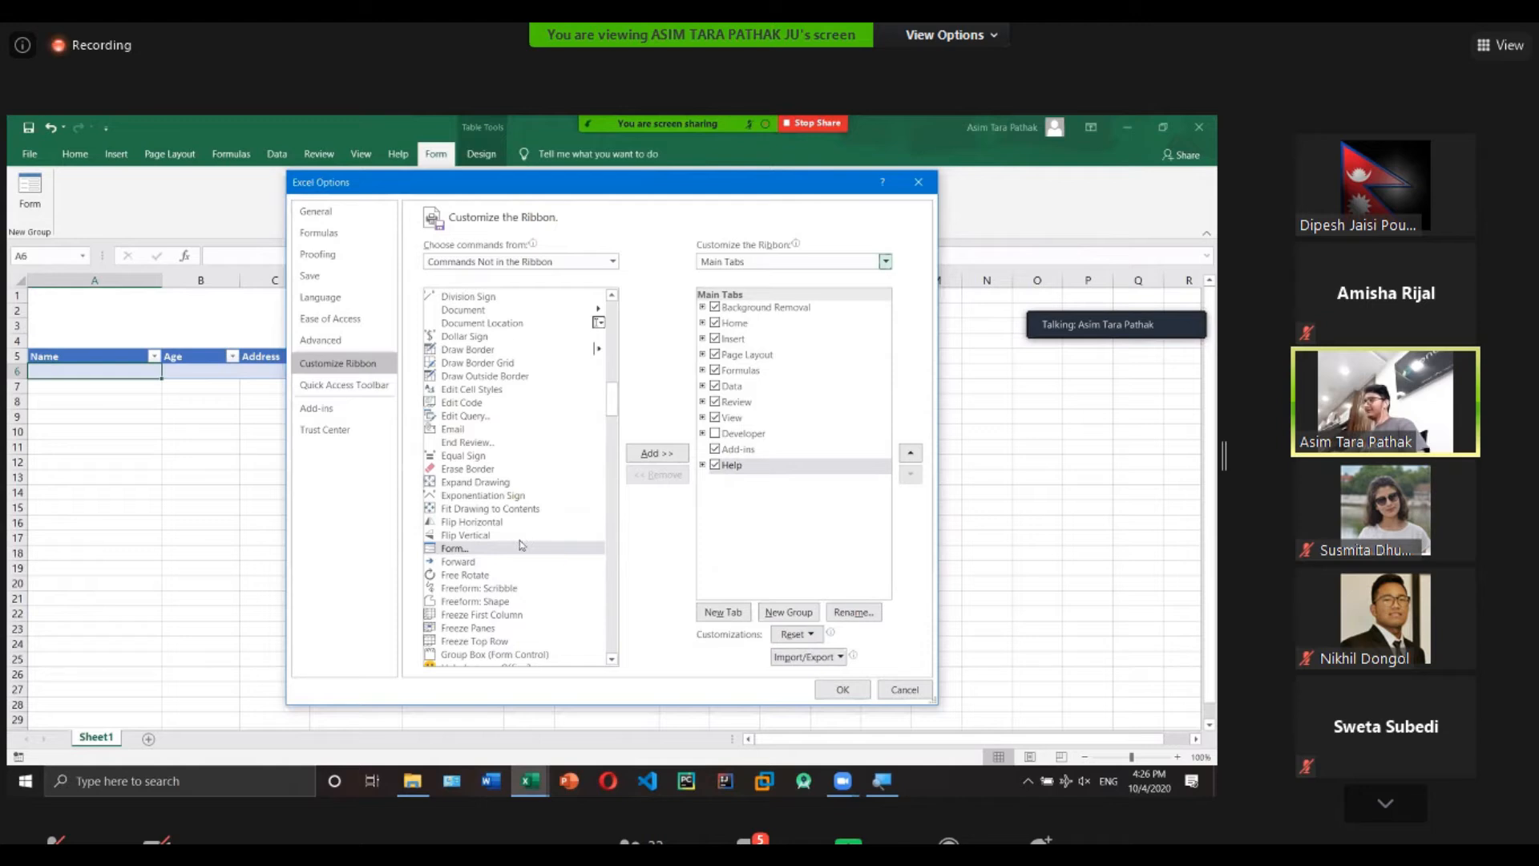
# Create a New Tab with a new group holding Form, and apply the changes.
pyautogui.click(490, 550)
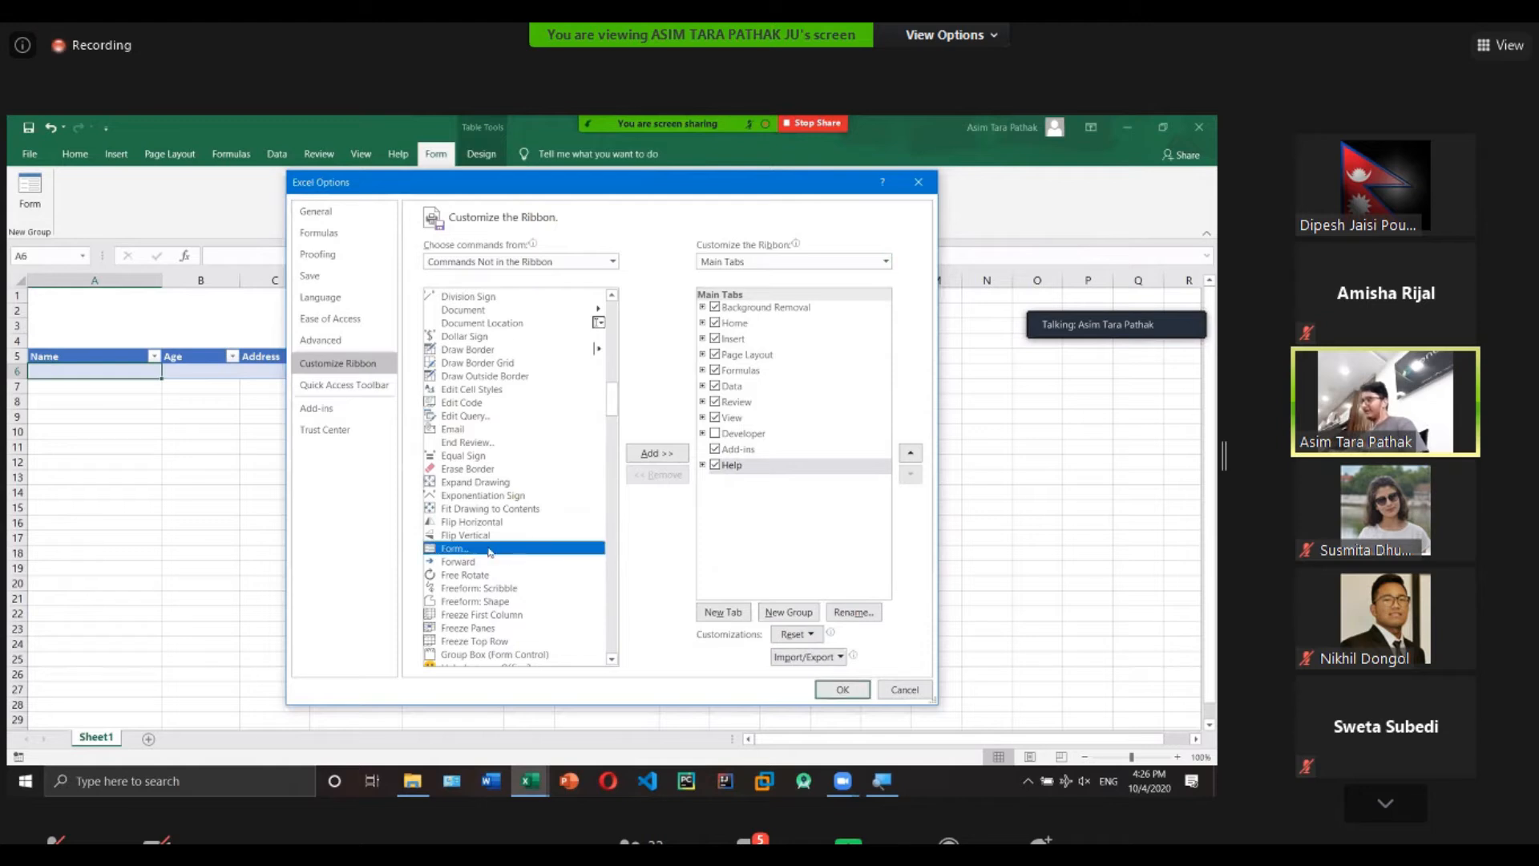
pyautogui.click(724, 612)
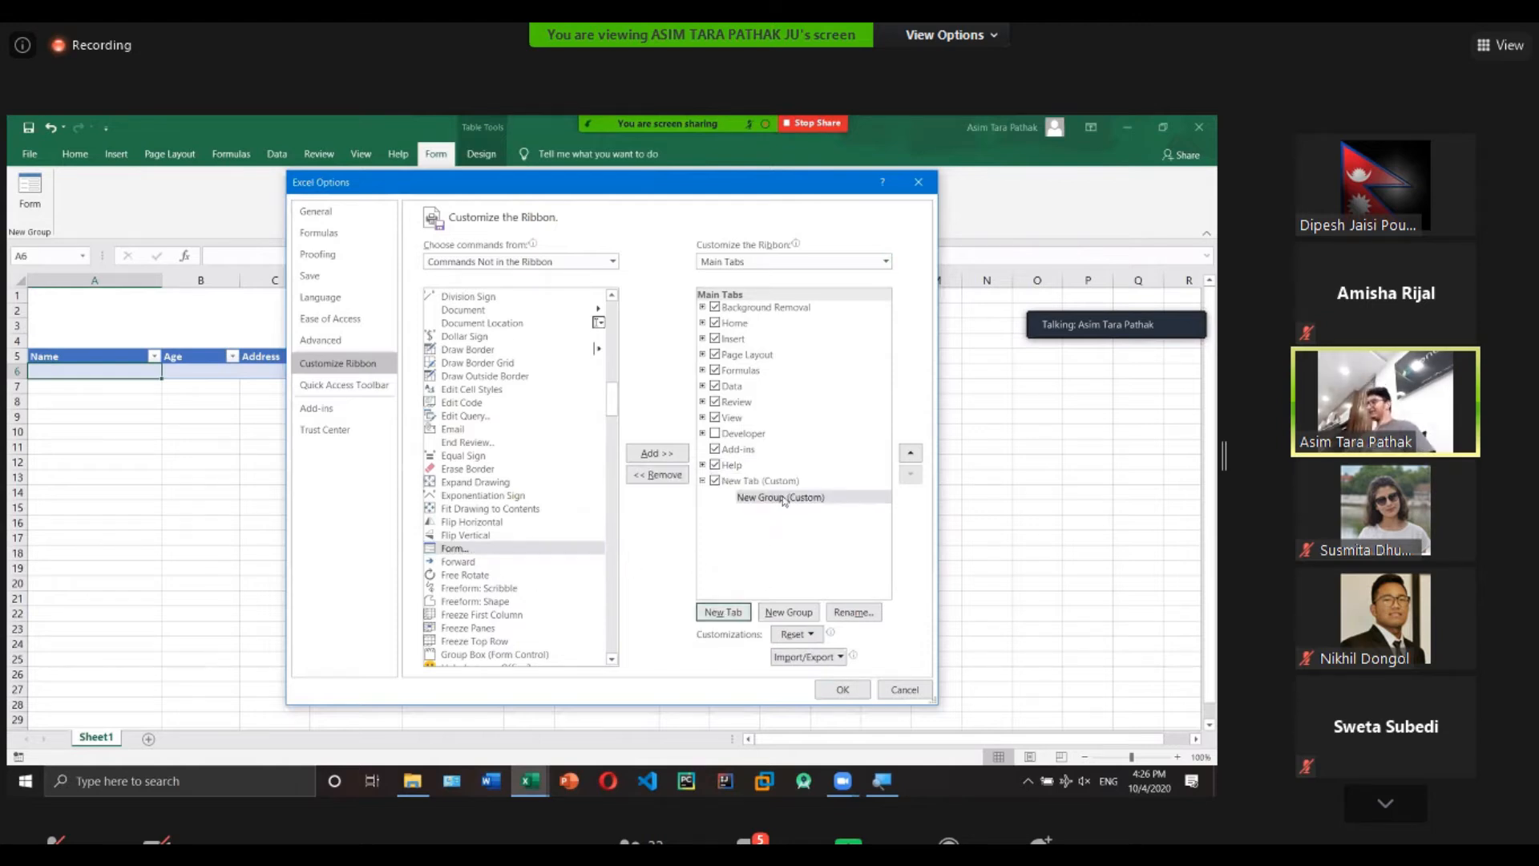
pyautogui.click(793, 613)
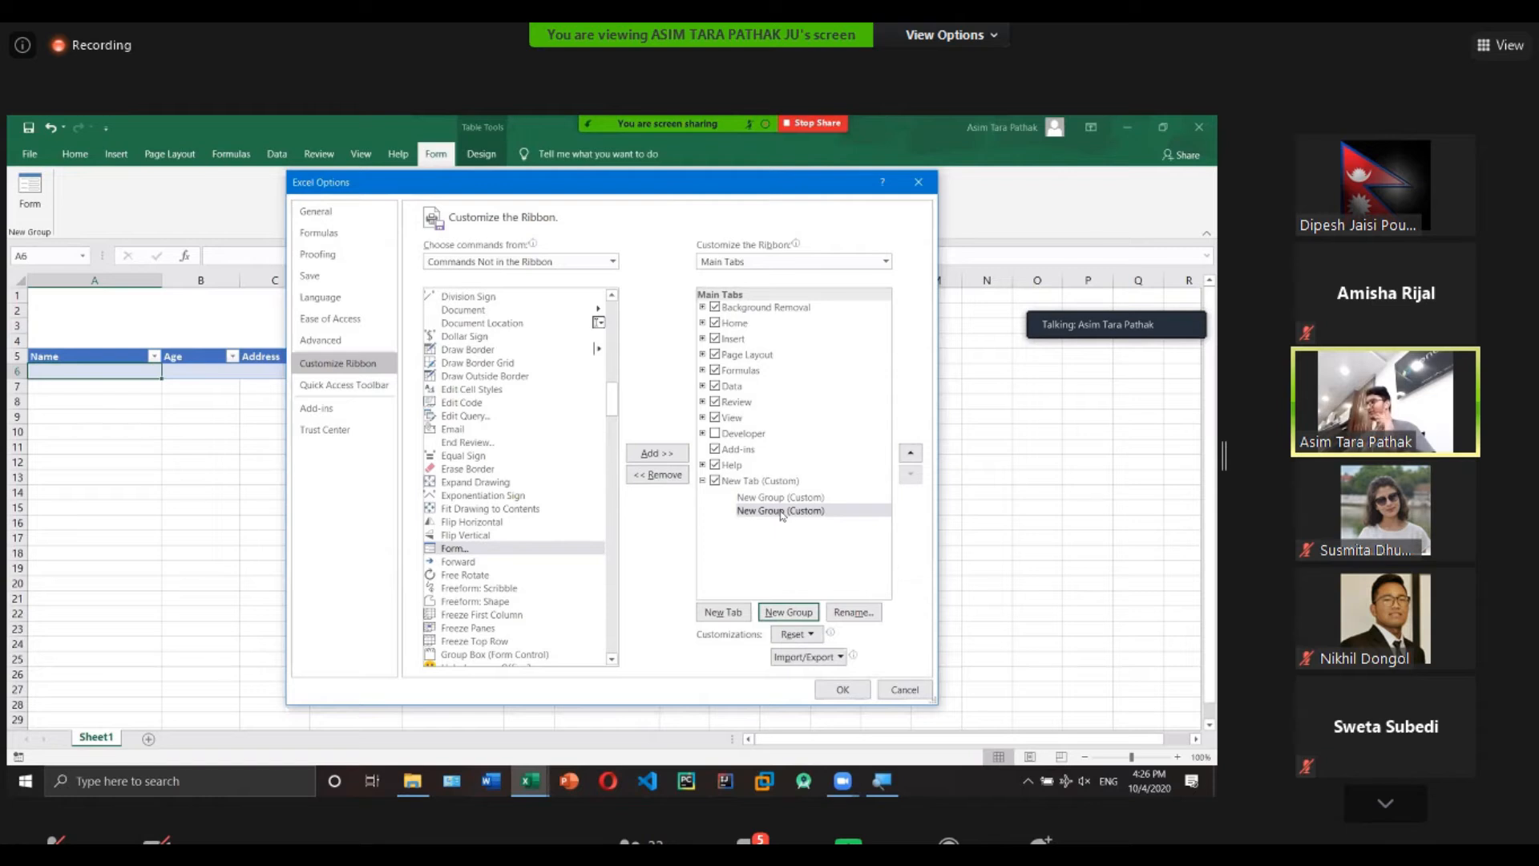
pyautogui.click(527, 549)
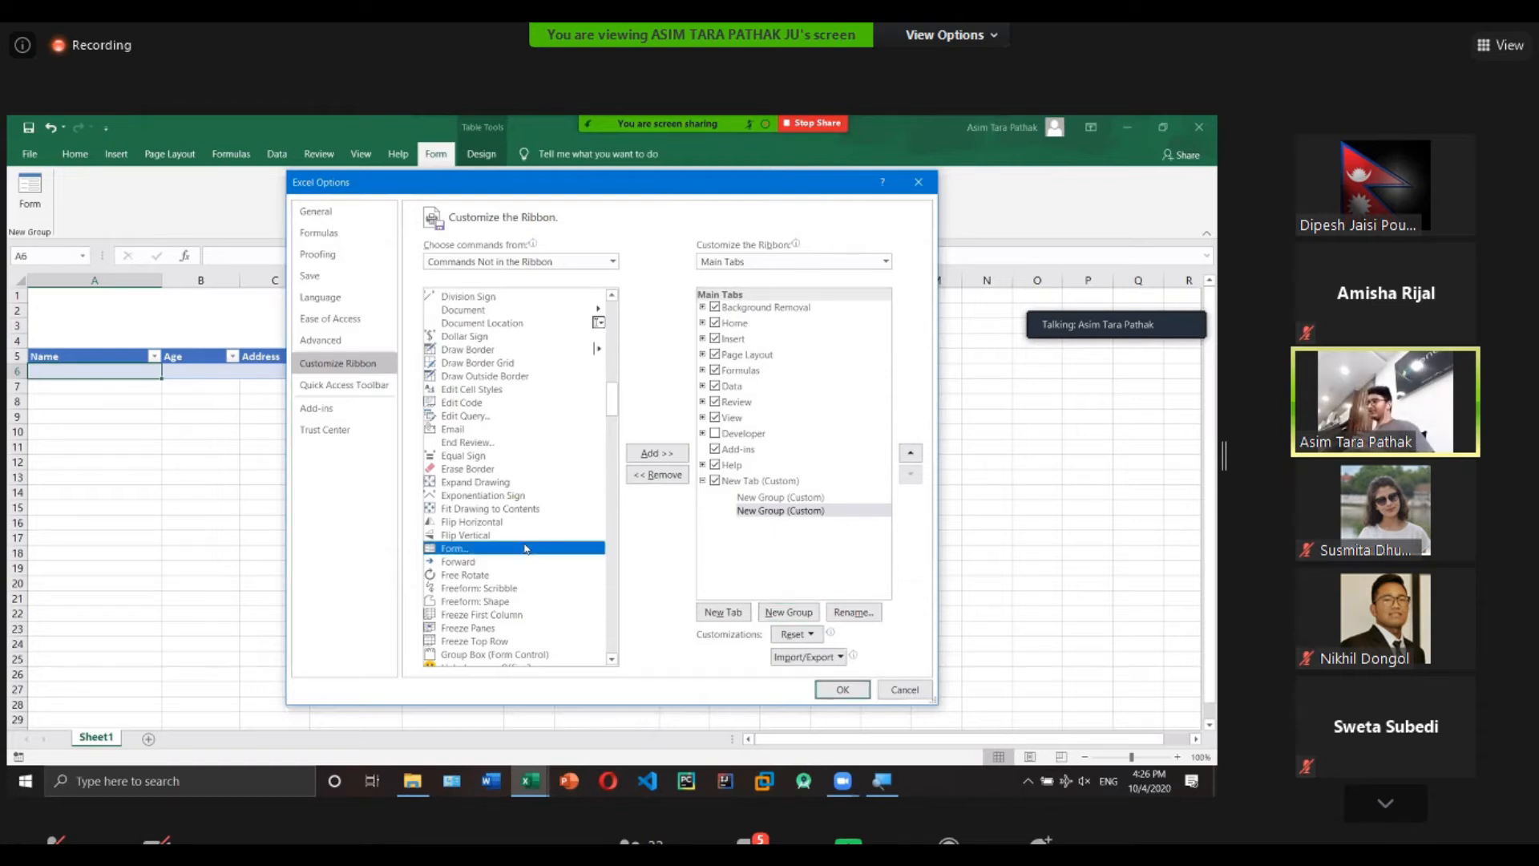
pyautogui.click(654, 455)
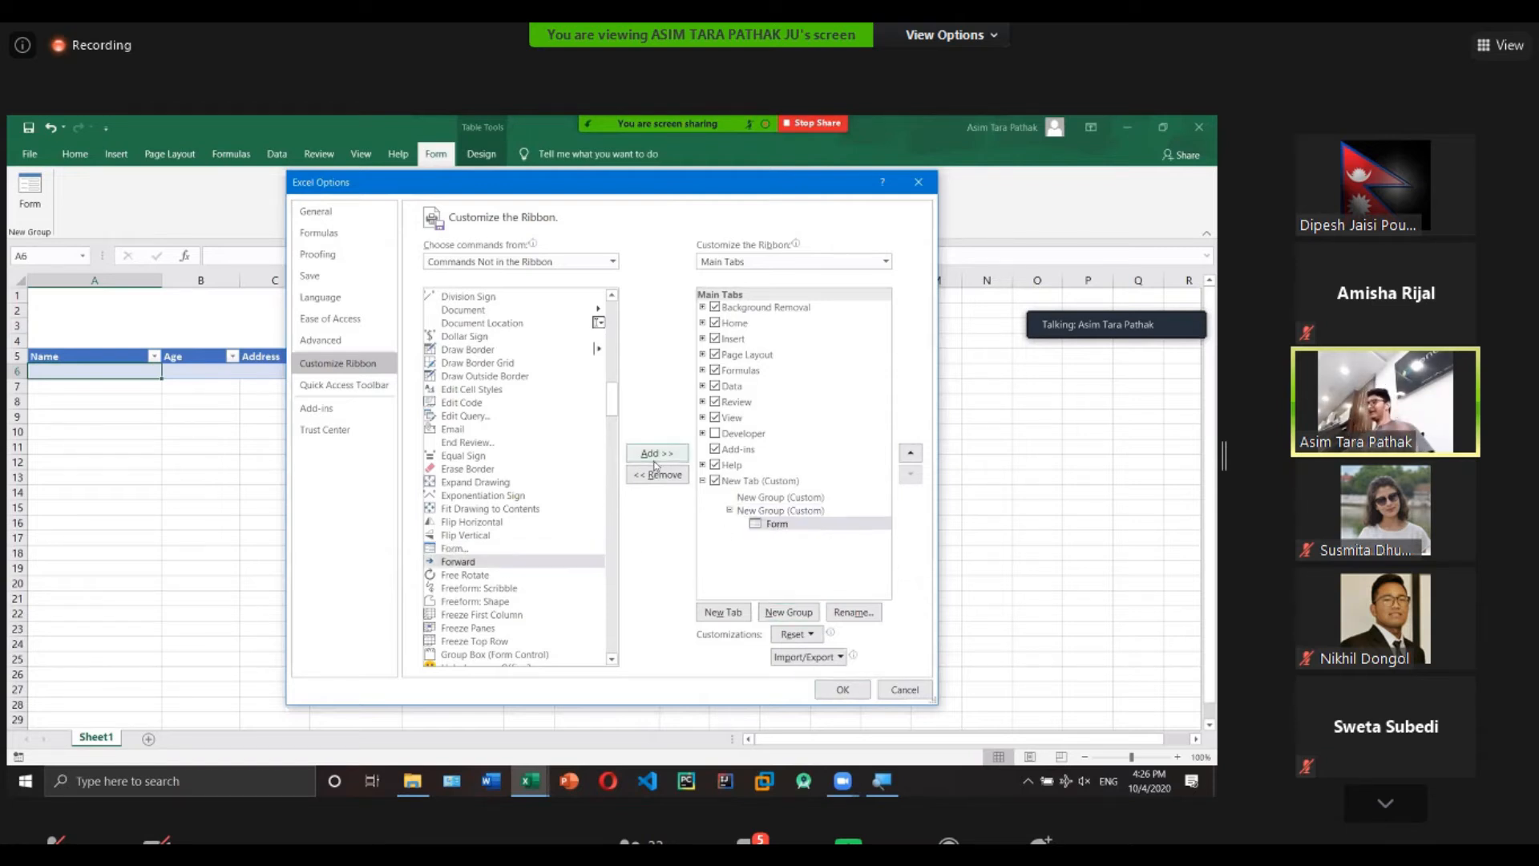
pyautogui.click(789, 497)
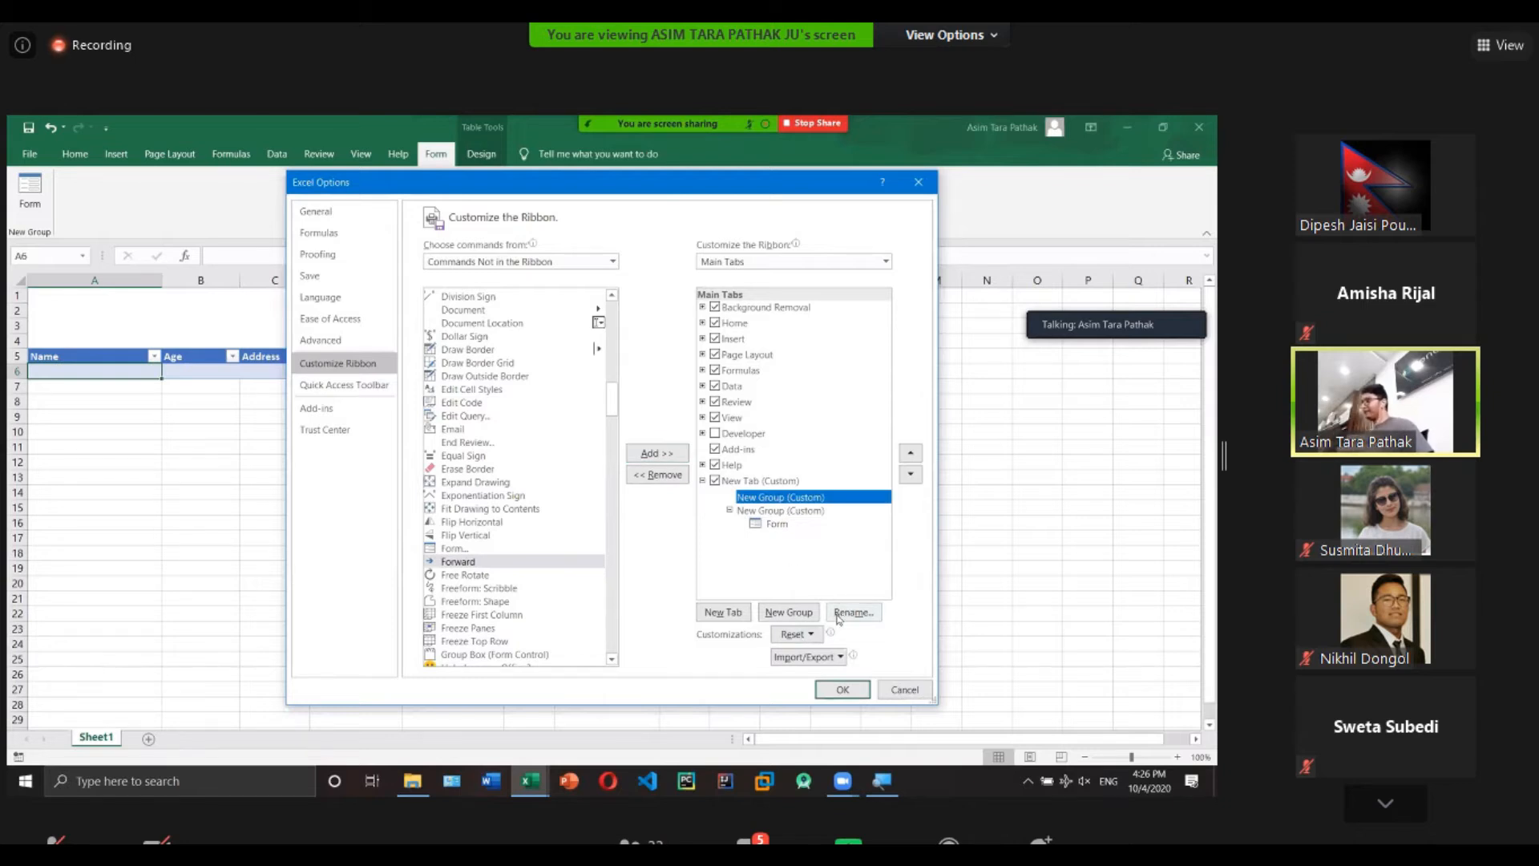
pyautogui.click(850, 699)
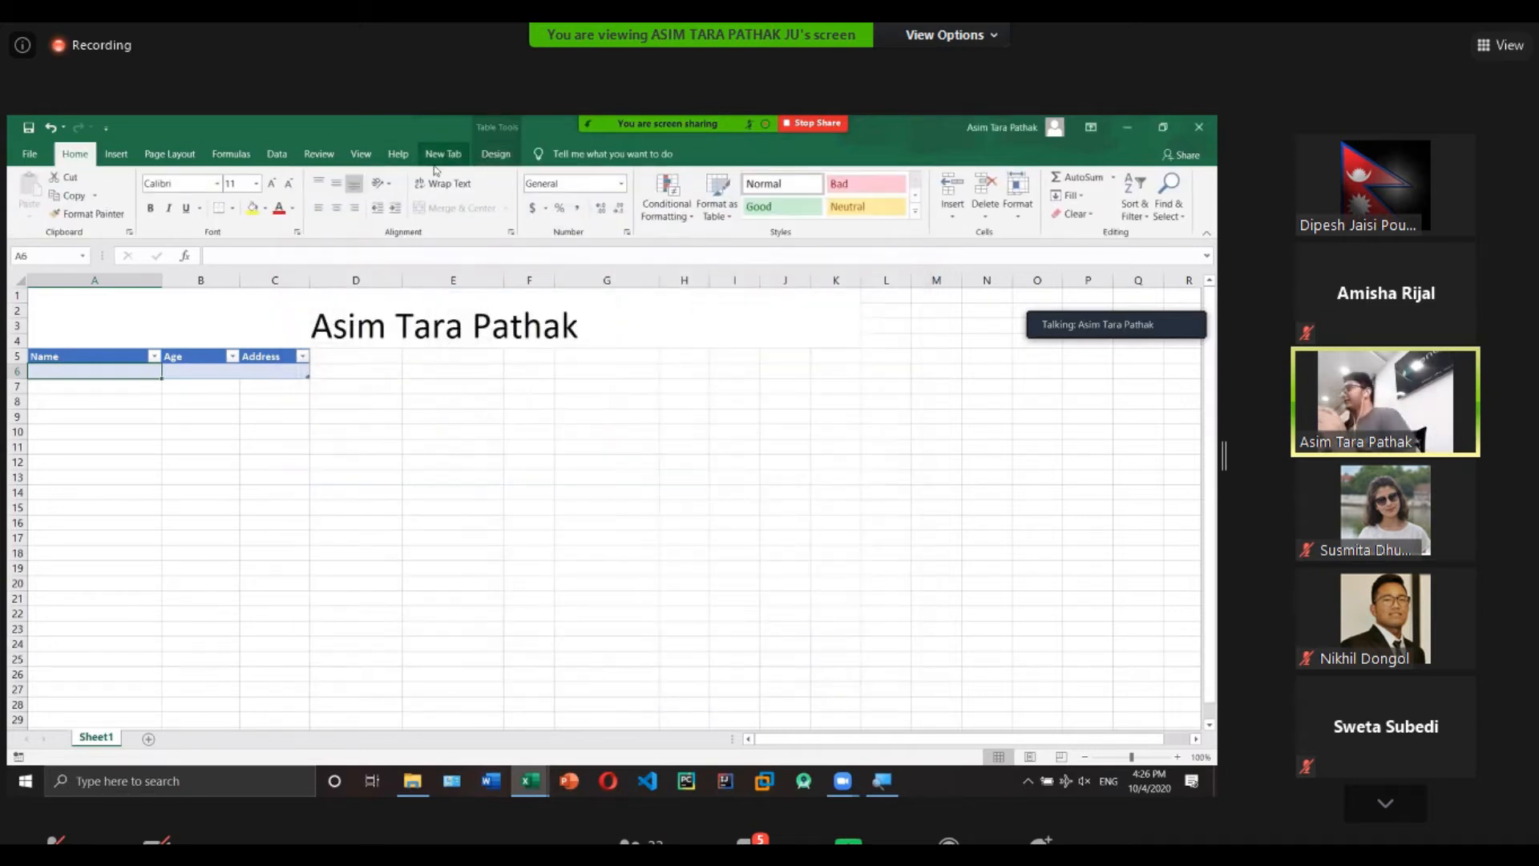
# Check the new custom tab in Excel Options, then close without changes.
pyautogui.click(497, 155)
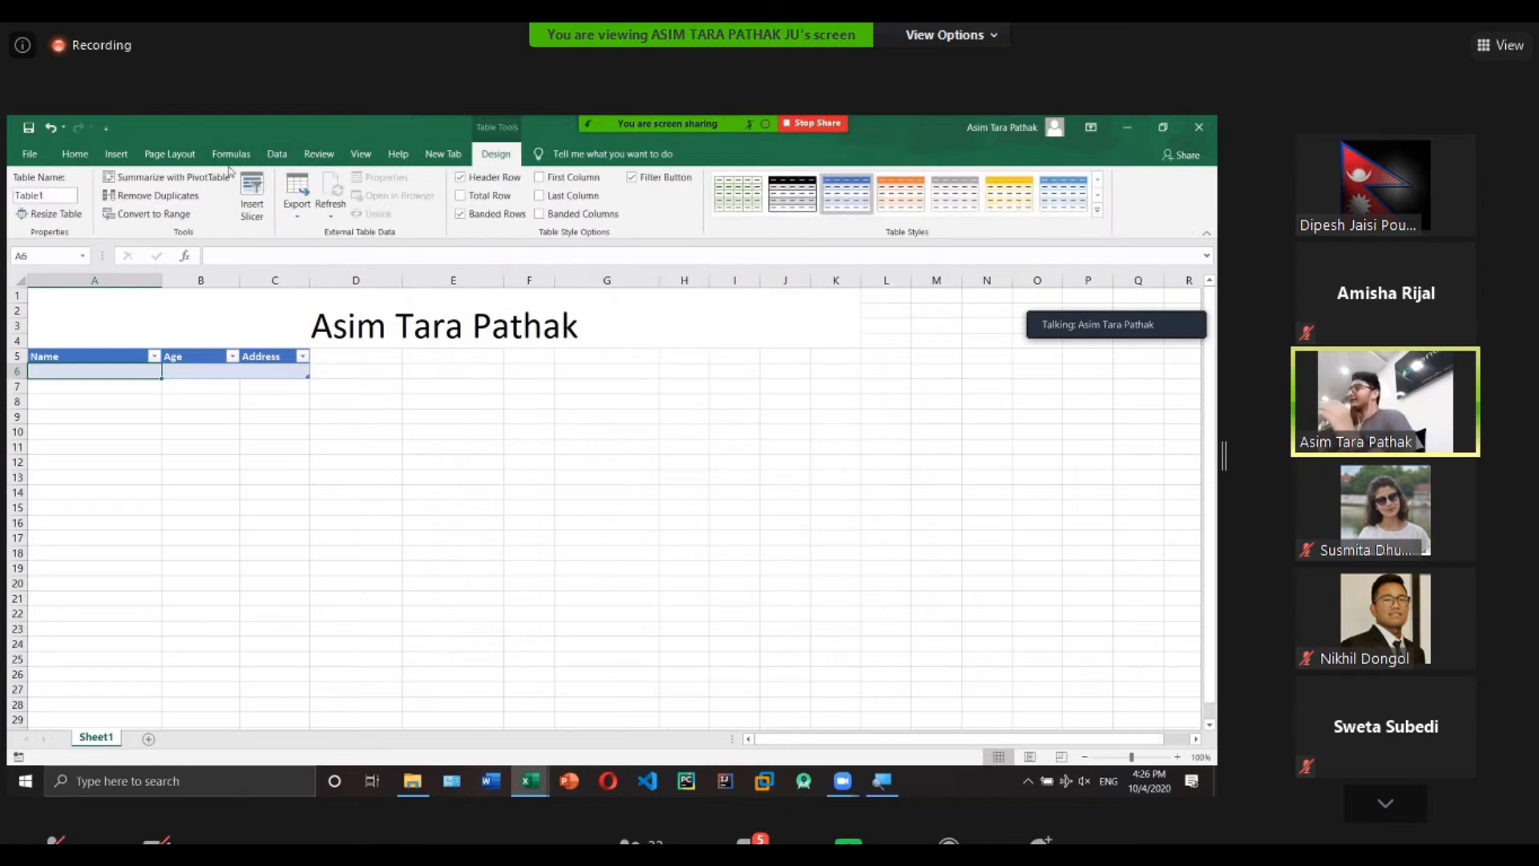
pyautogui.click(30, 153)
pyautogui.click(58, 738)
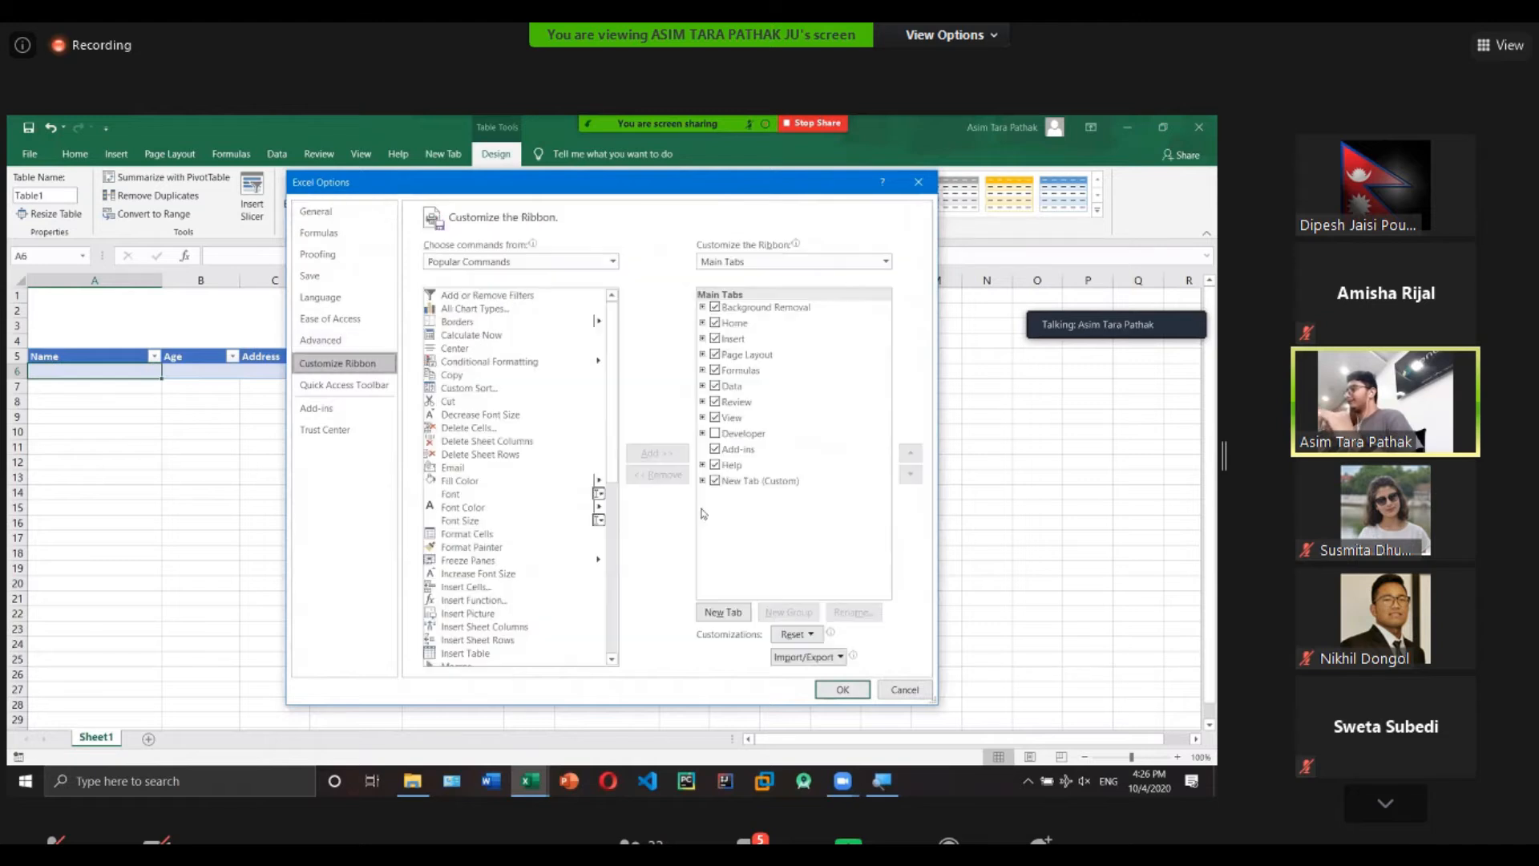
pyautogui.click(742, 484)
pyautogui.click(905, 689)
# Select the table range A5:C6 and open the data form from the new tab.
pyautogui.click(442, 155)
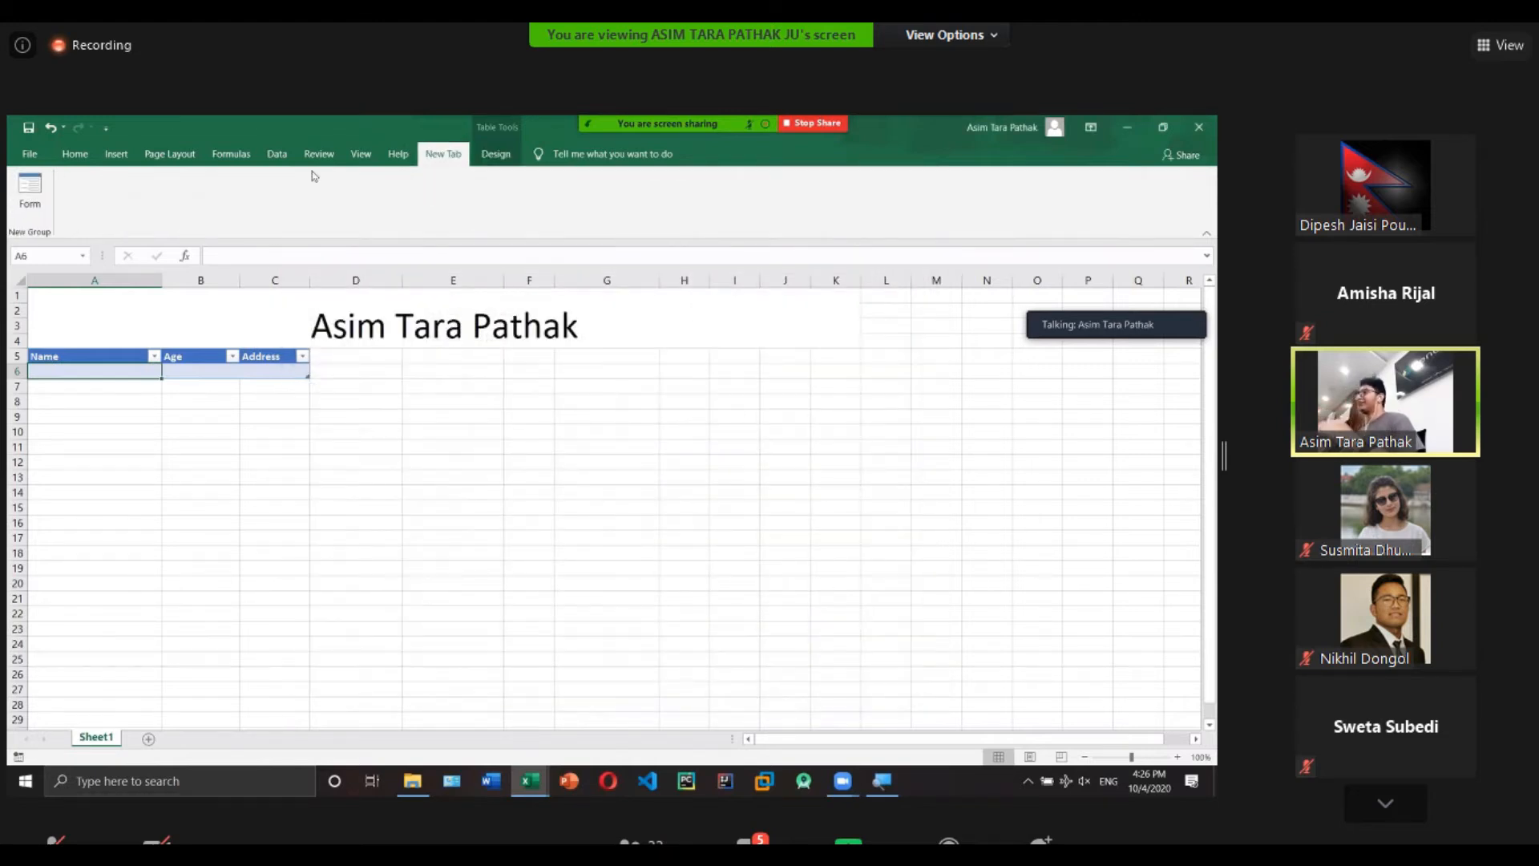
pyautogui.click(80, 431)
pyautogui.click(29, 193)
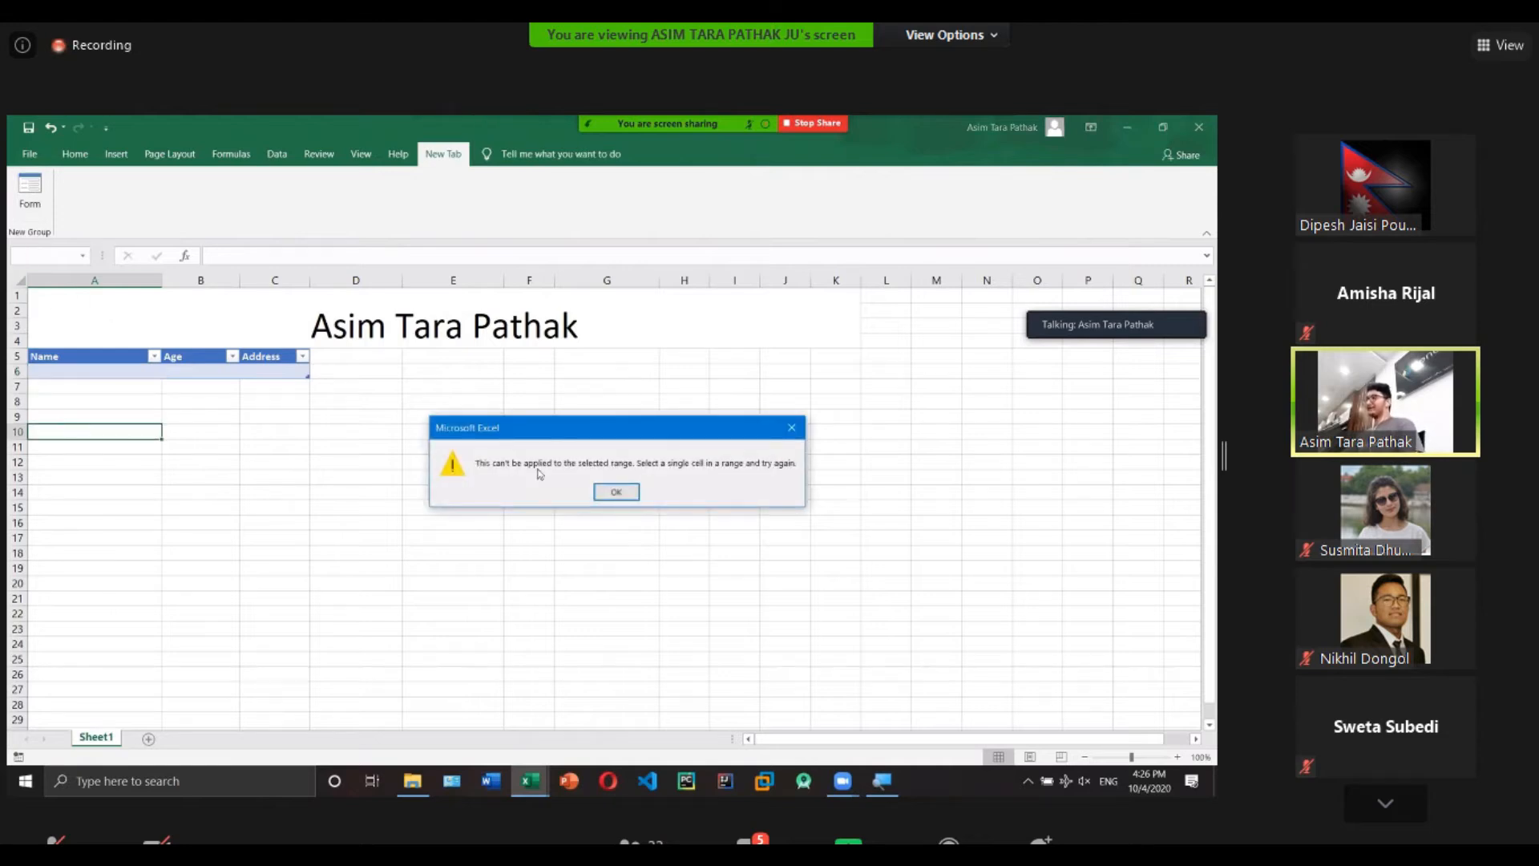
pyautogui.click(614, 492)
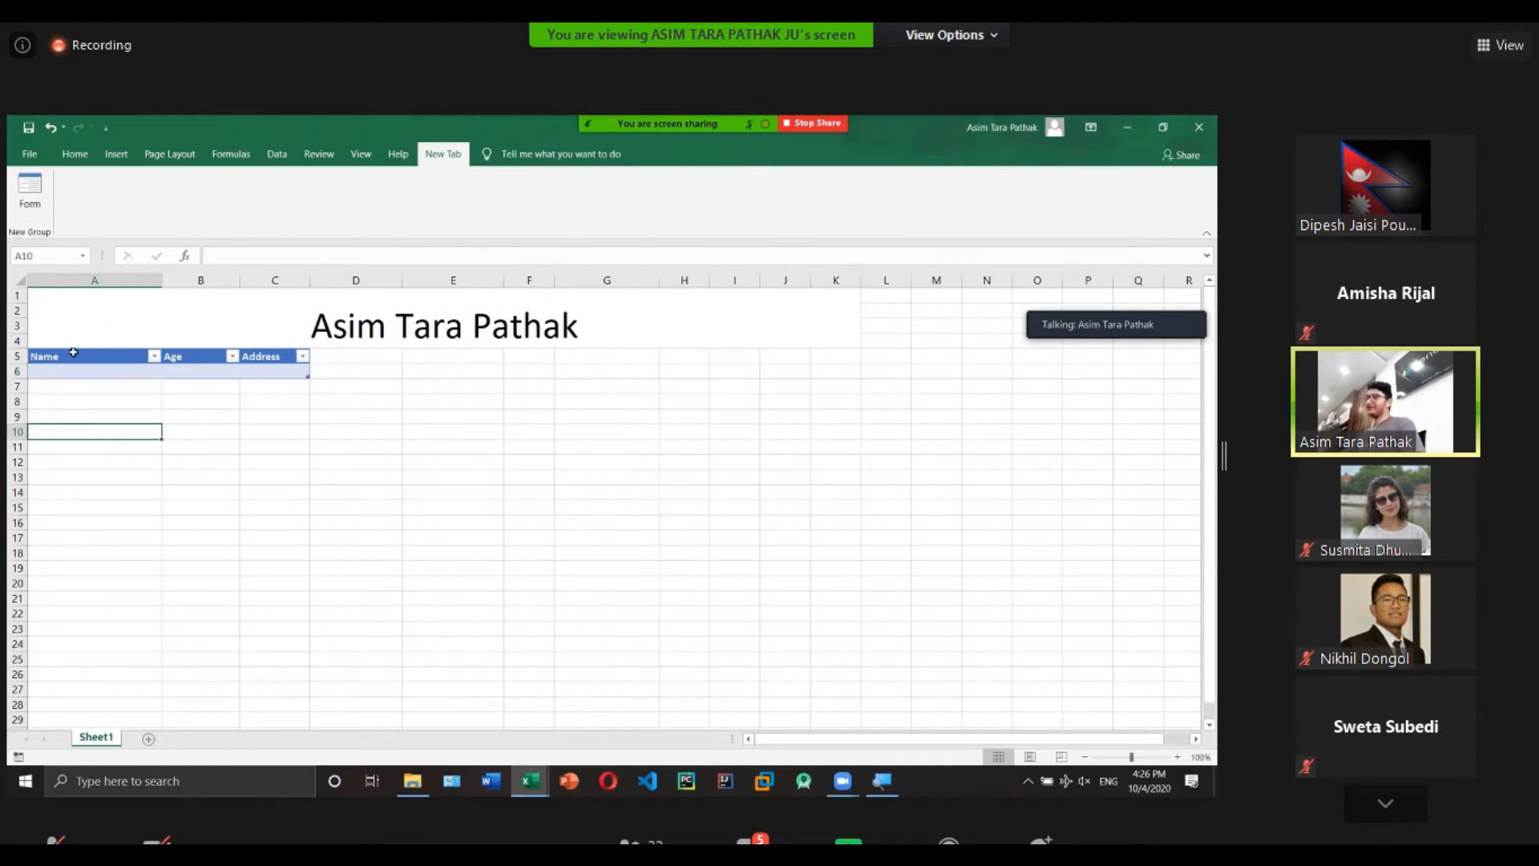
pyautogui.moveTo(73, 352); pyautogui.dragTo(303, 372)
pyautogui.click(28, 189)
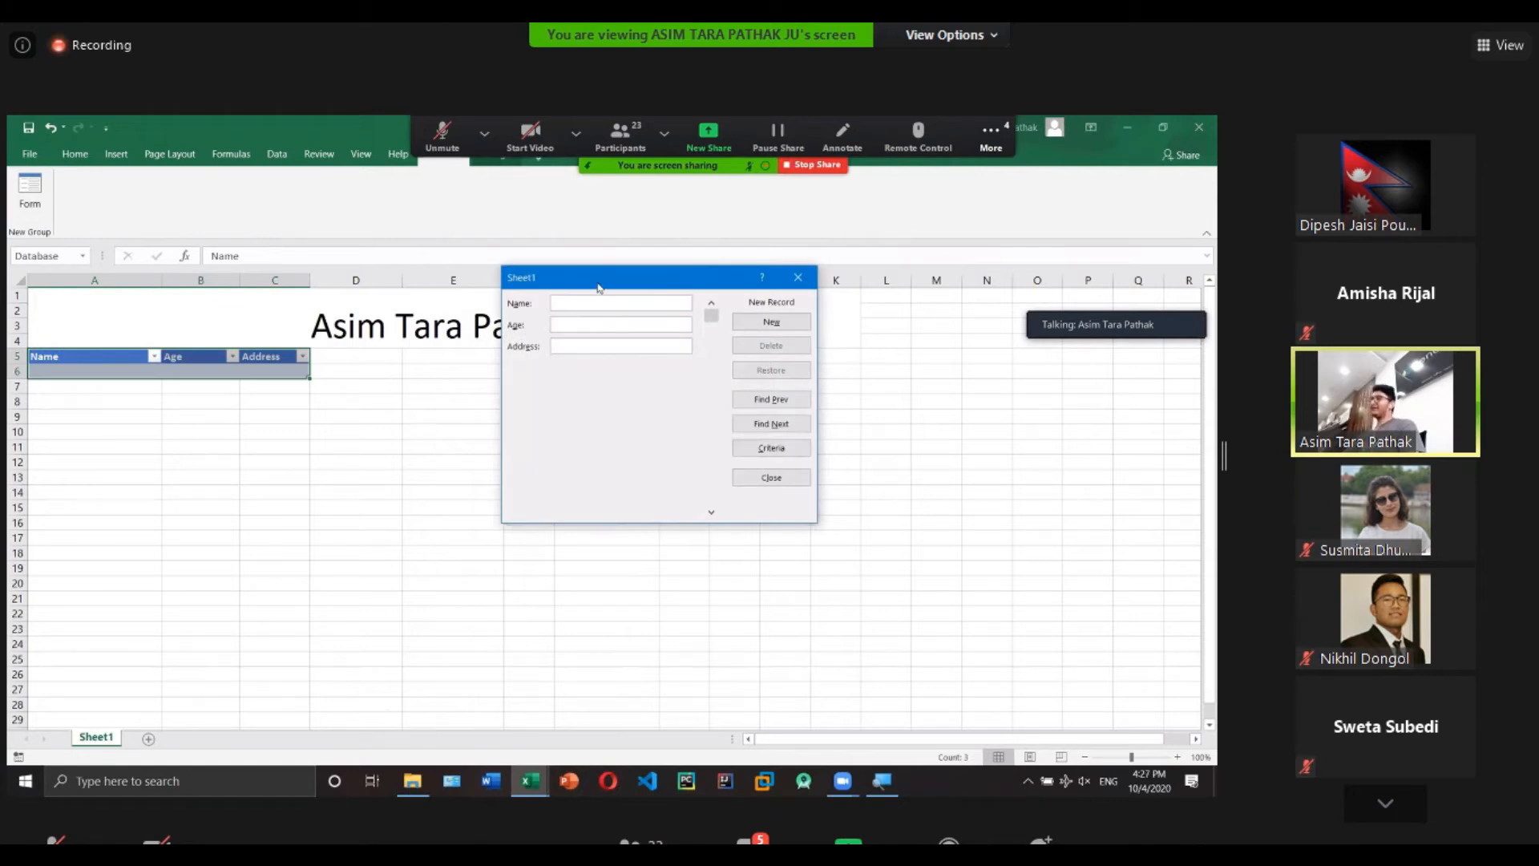
# Add the first record through the form and start the svuqwv record.
pyautogui.moveTo(598, 287); pyautogui.dragTo(472, 317)
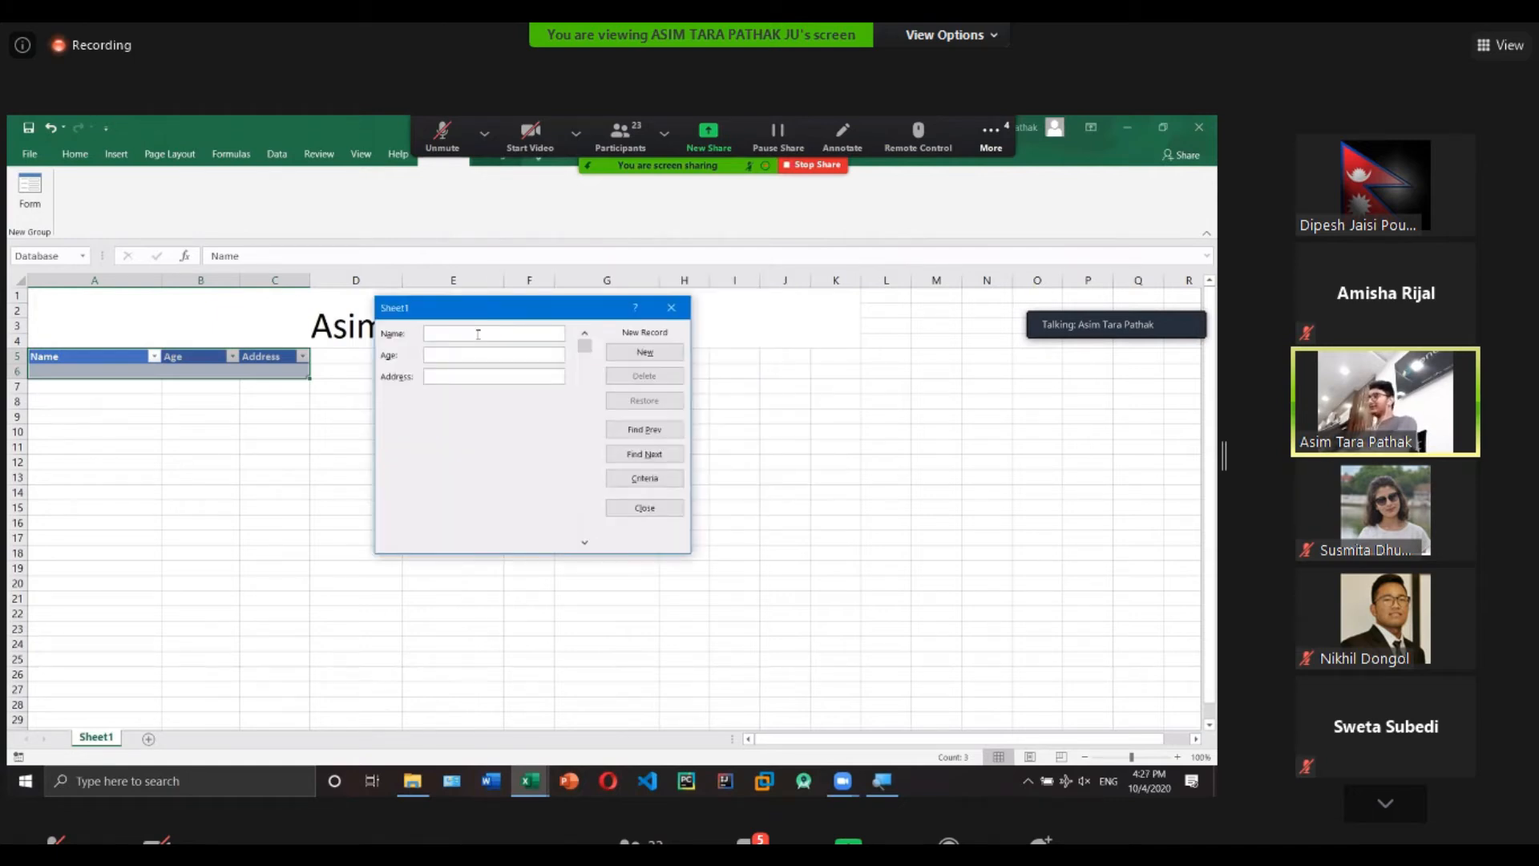
pyautogui.write('shiv')
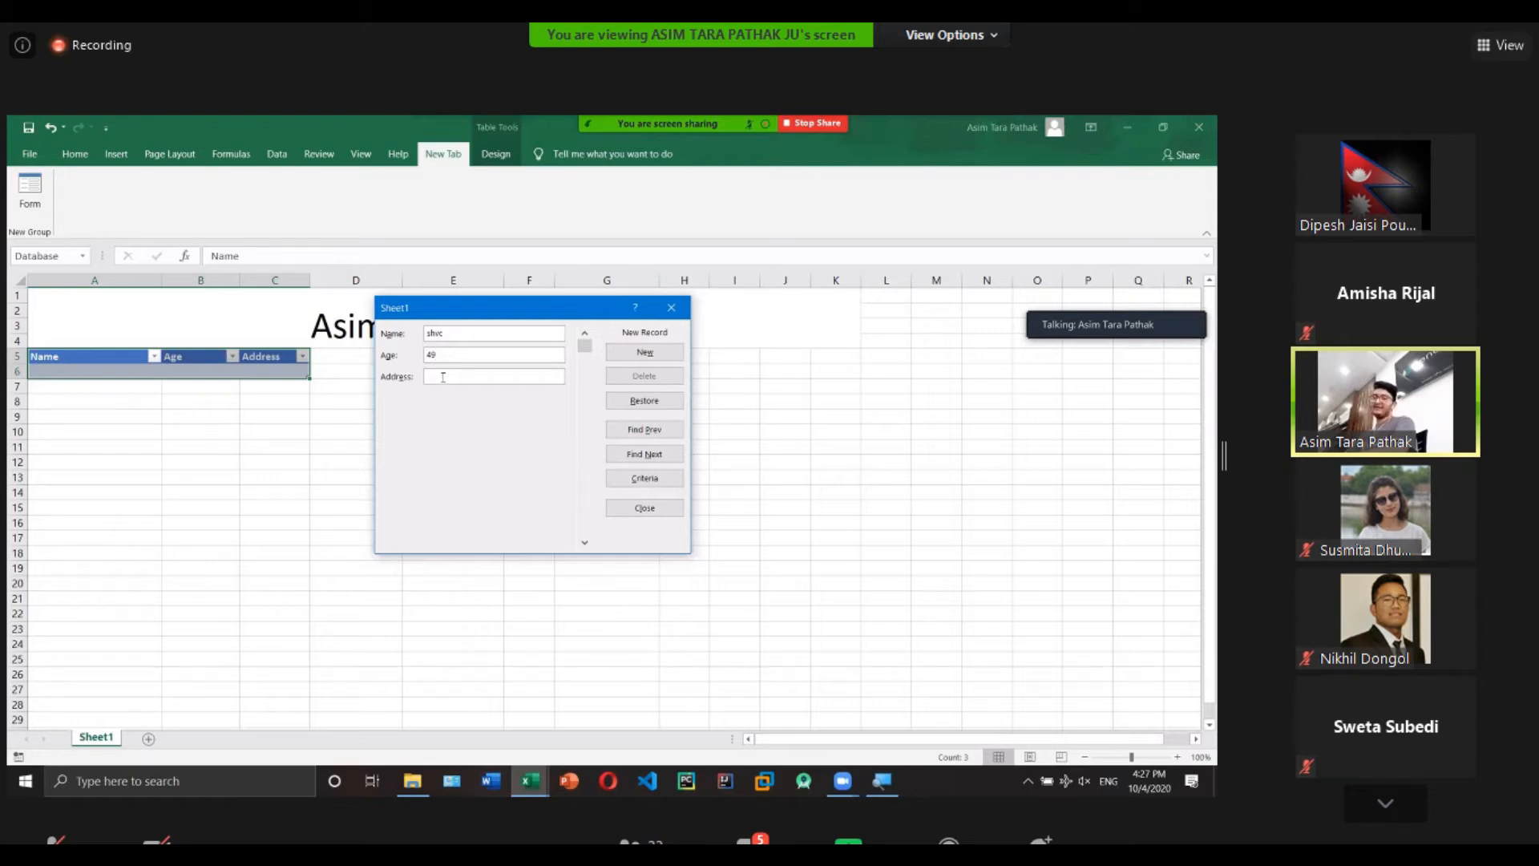
pyautogui.write('qsuje')
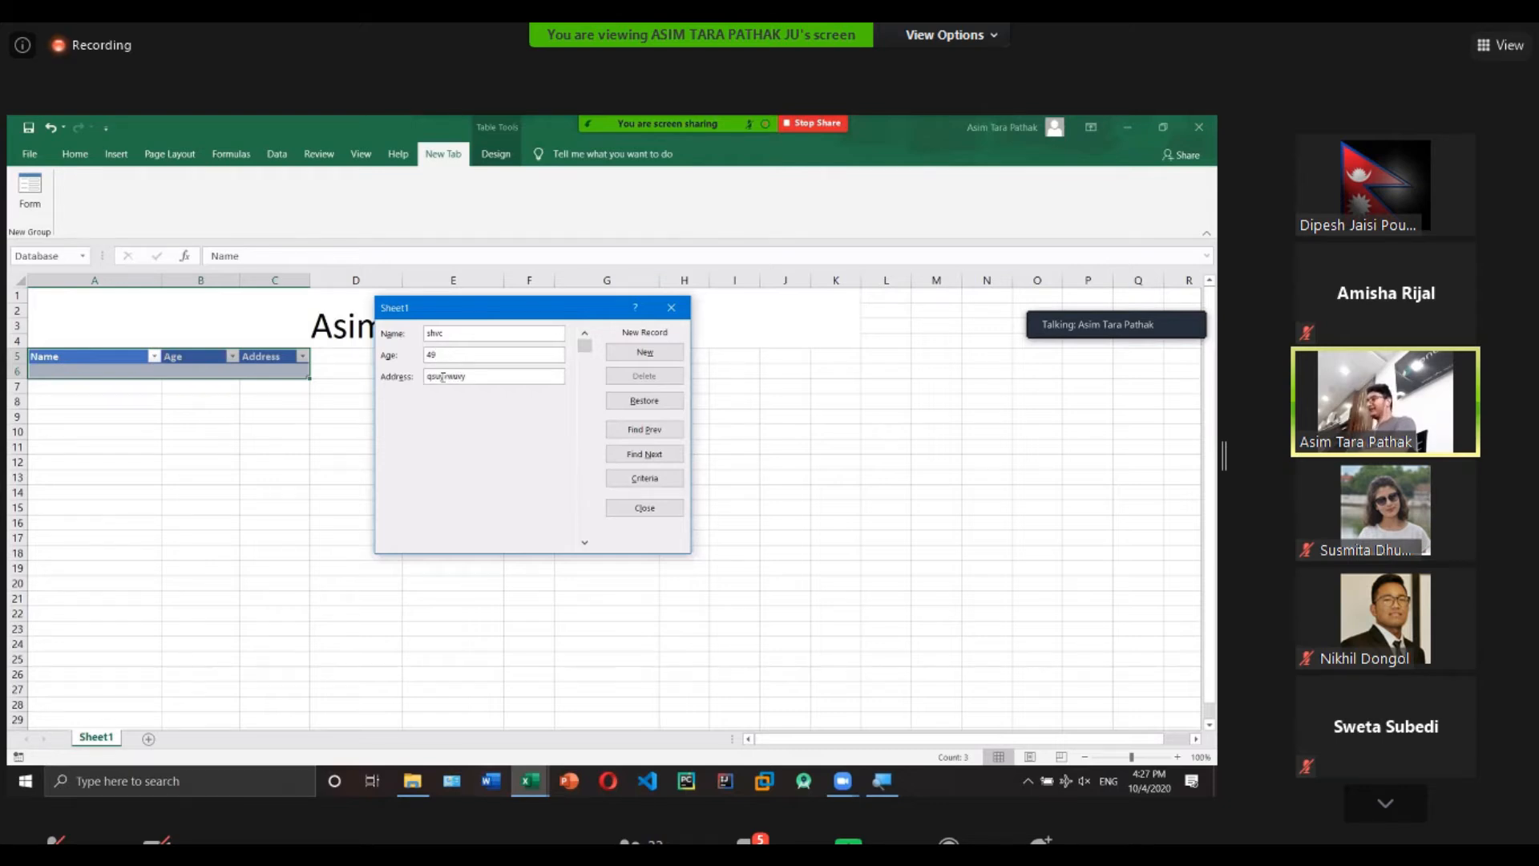
pyautogui.press('Return')
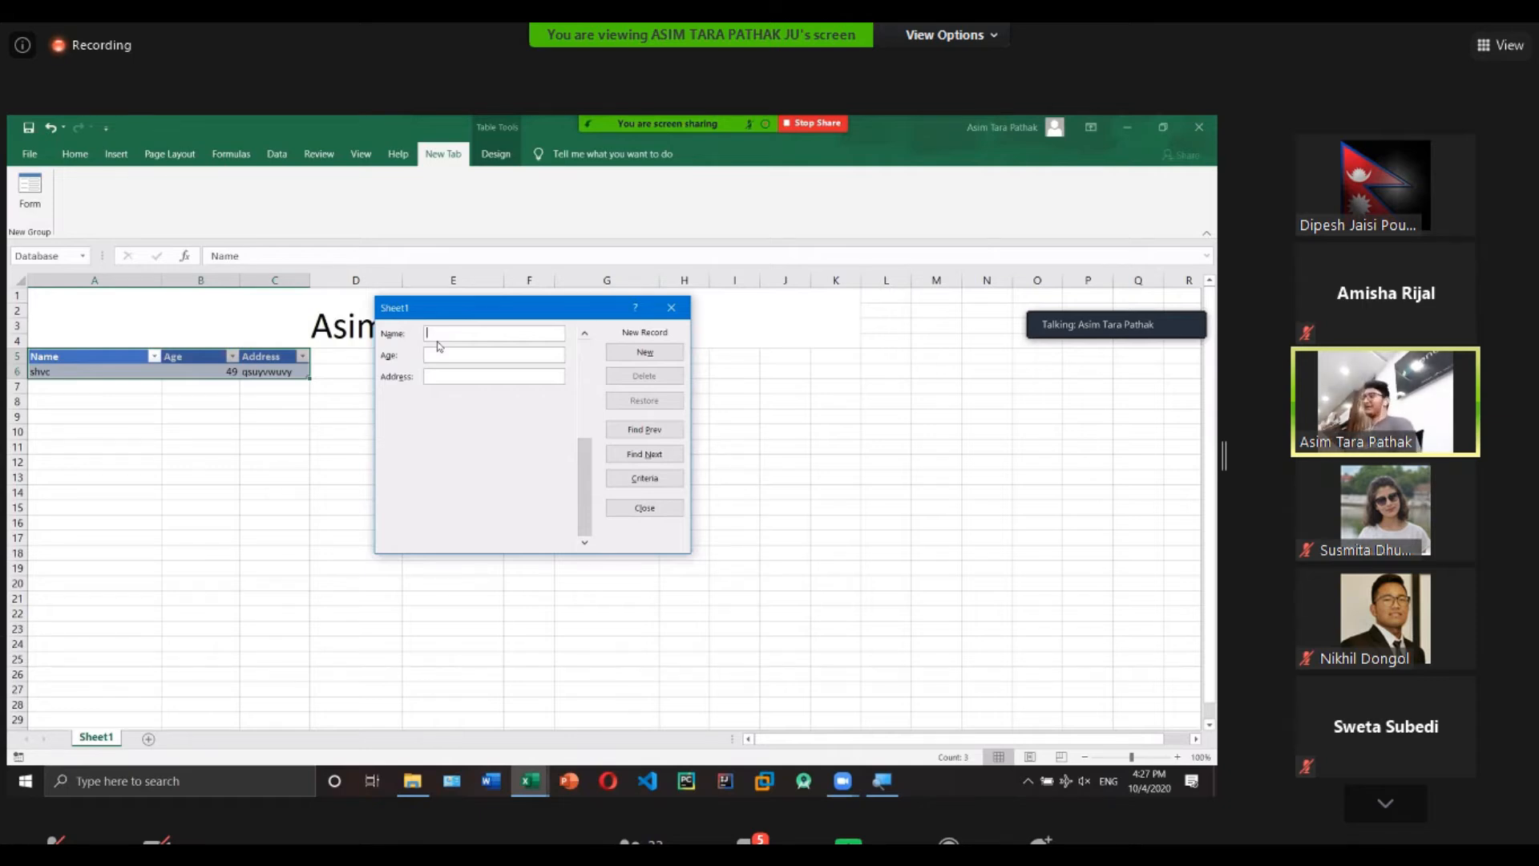
pyautogui.write('svuqwv')
pyautogui.press('Return')
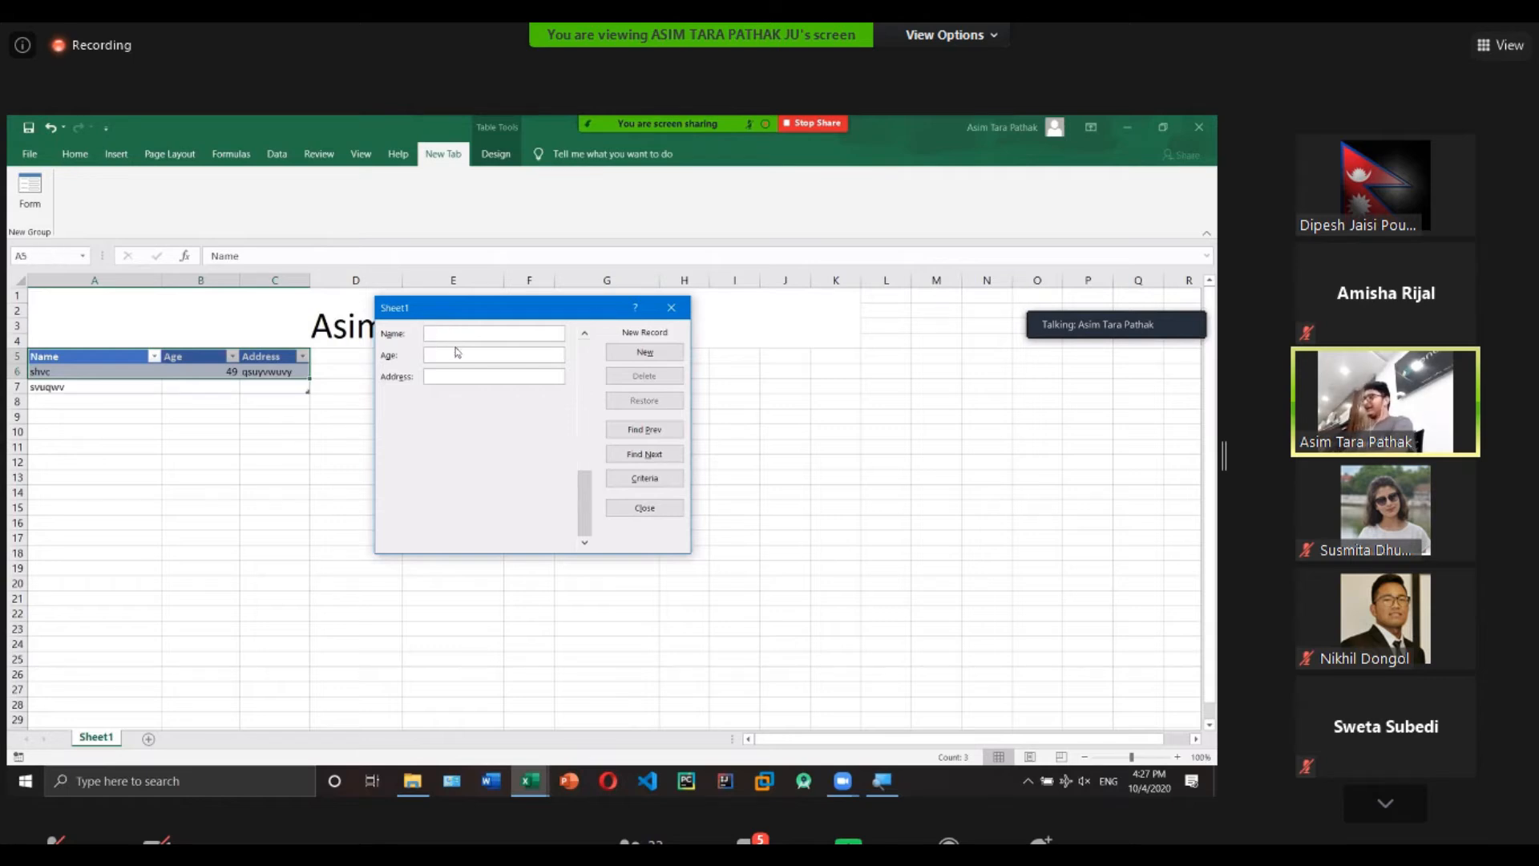
# Complete the svuqwv record with age 66 and its address.
pyautogui.click(464, 356)
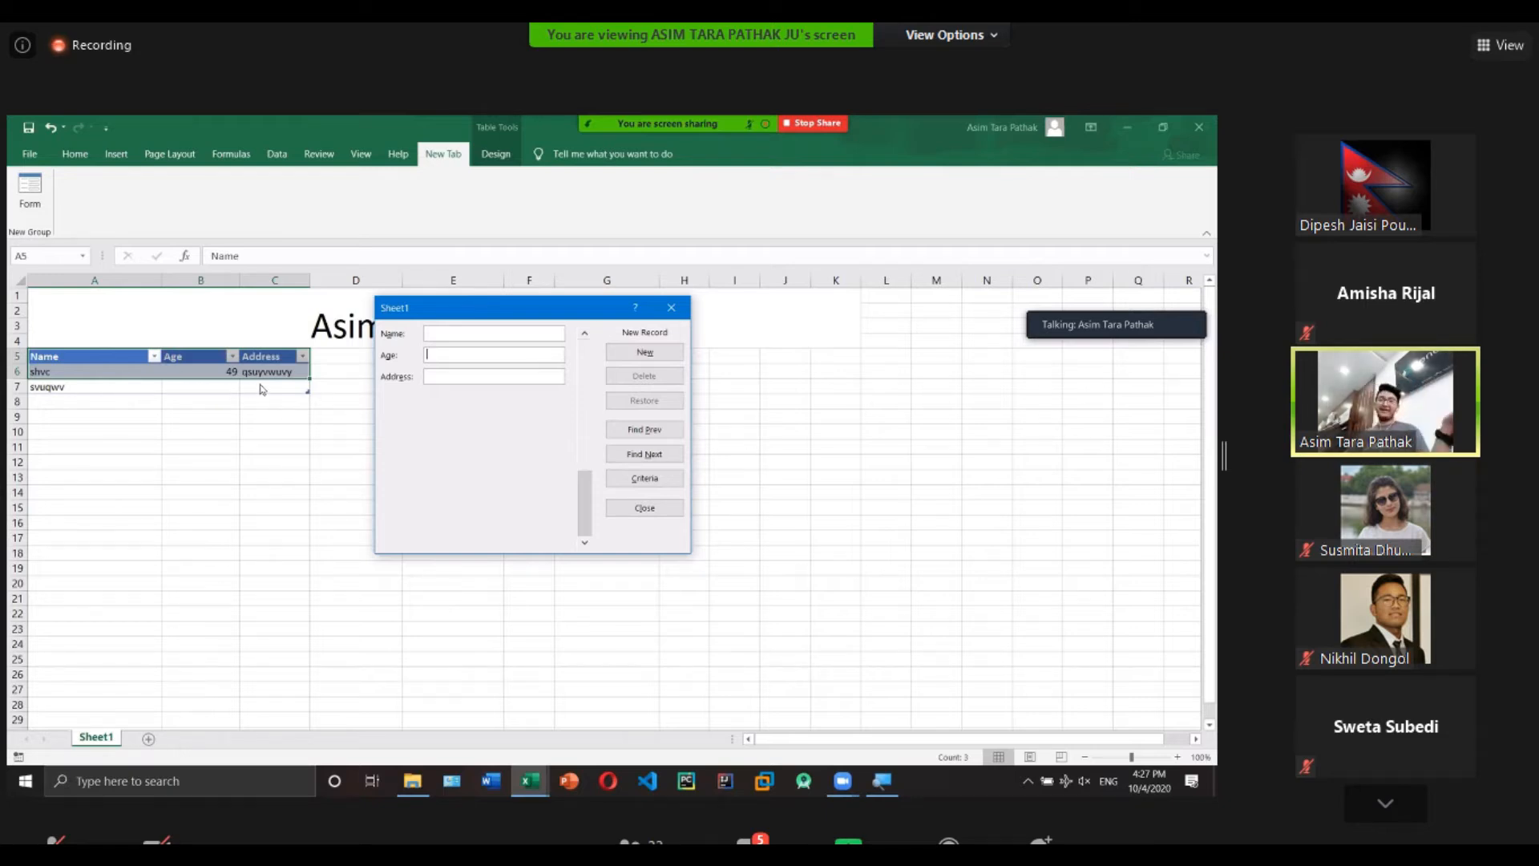
pyautogui.click(634, 432)
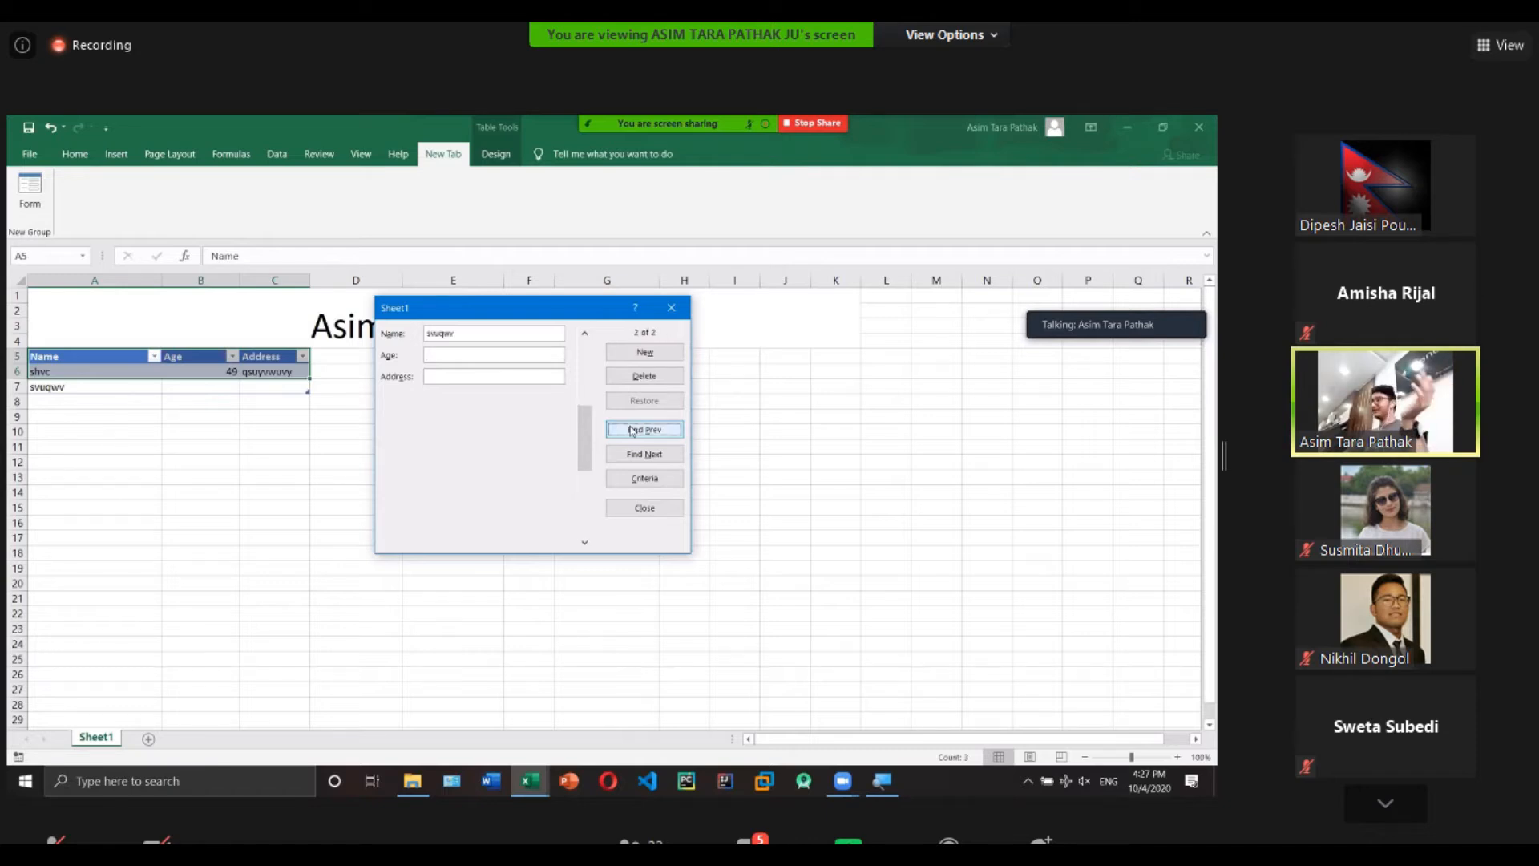
pyautogui.click(456, 337)
pyautogui.moveTo(468, 331); pyautogui.dragTo(407, 331)
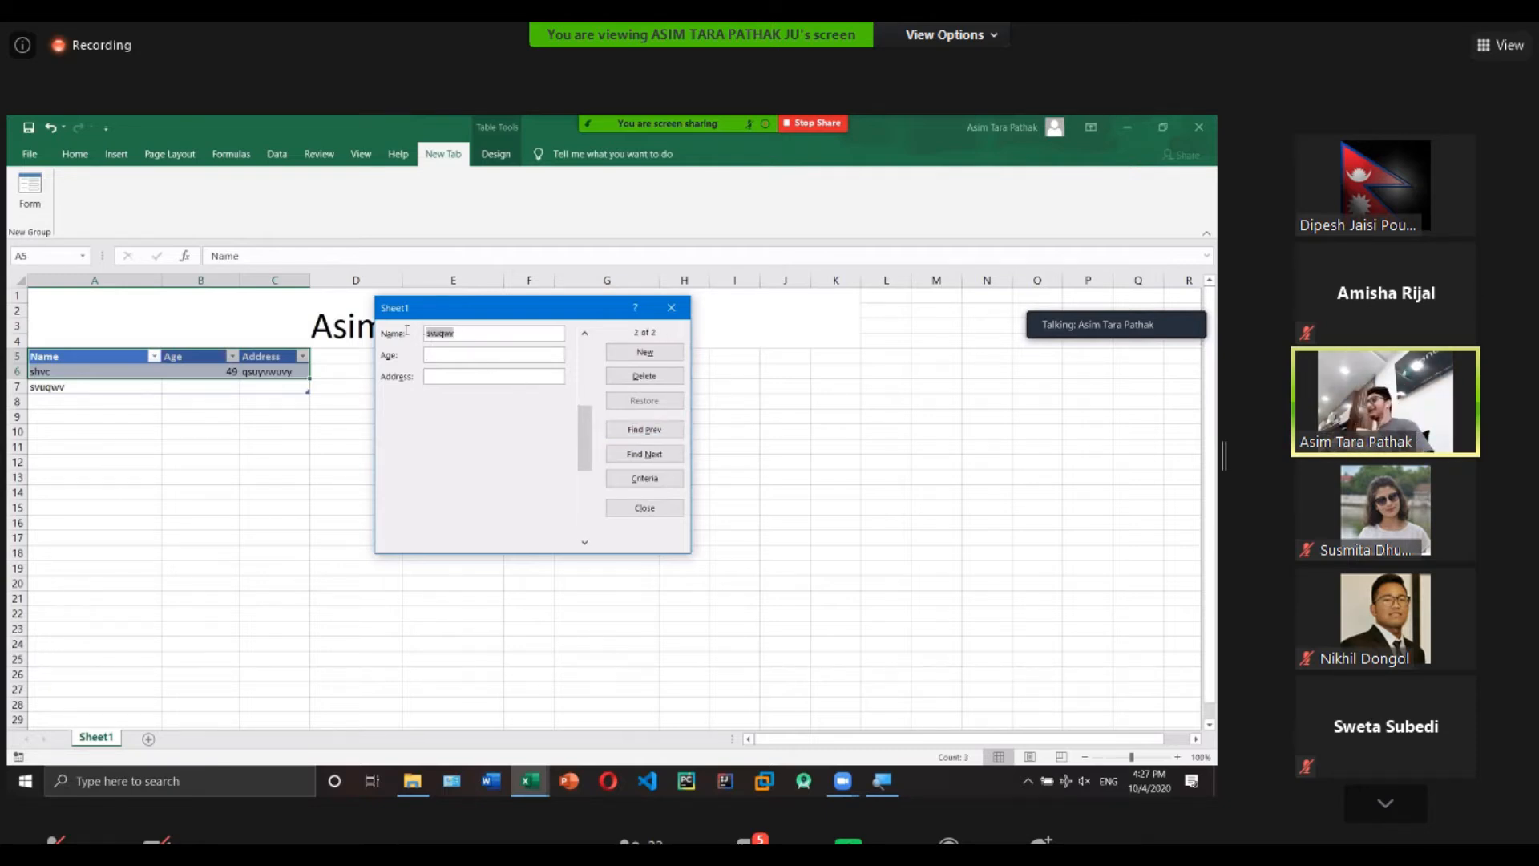
pyautogui.click(456, 350)
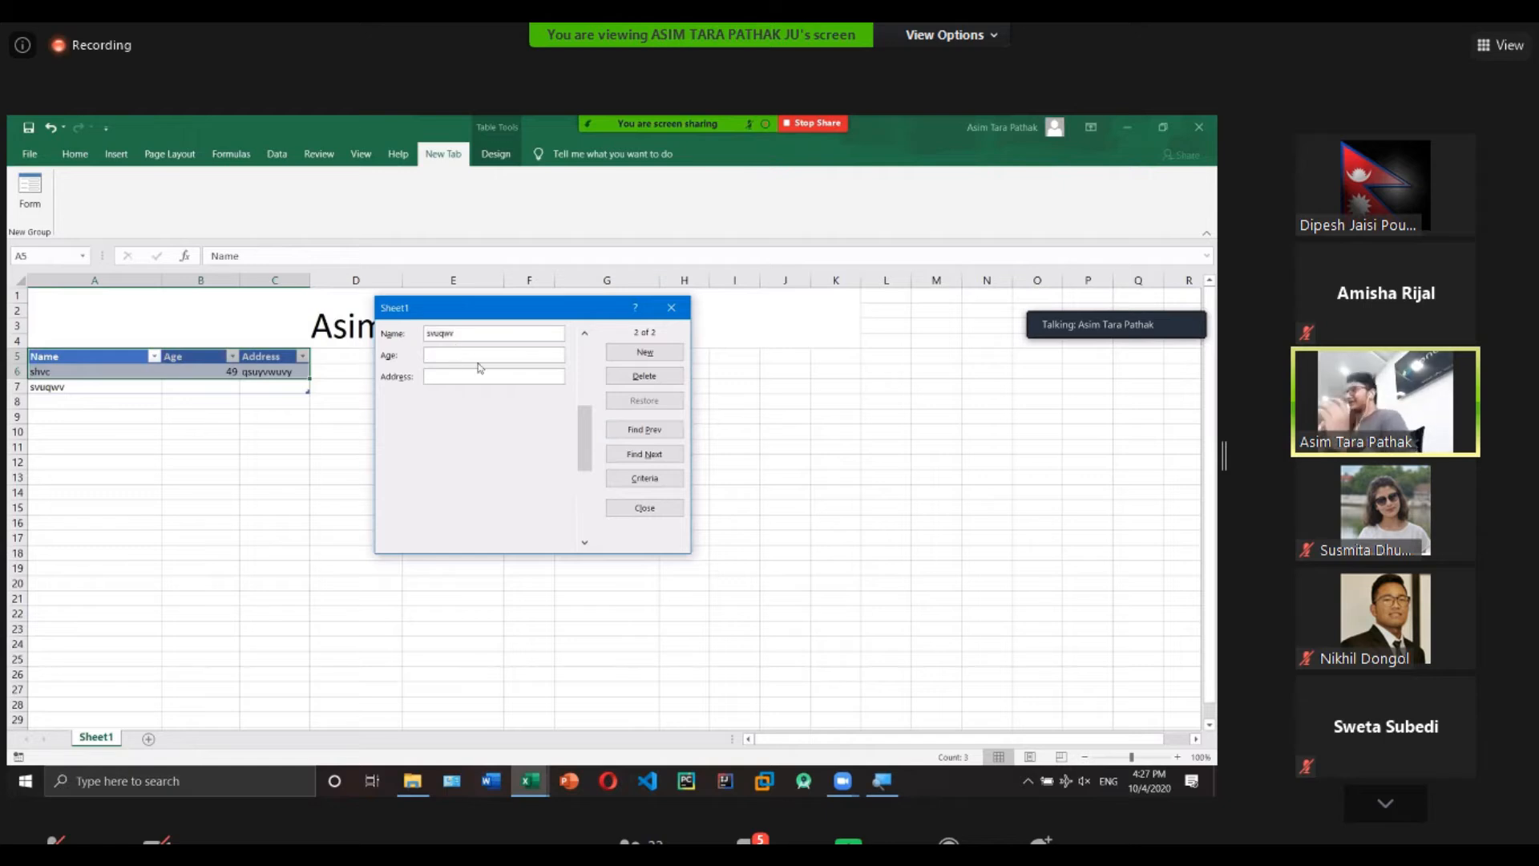
pyautogui.write('6')
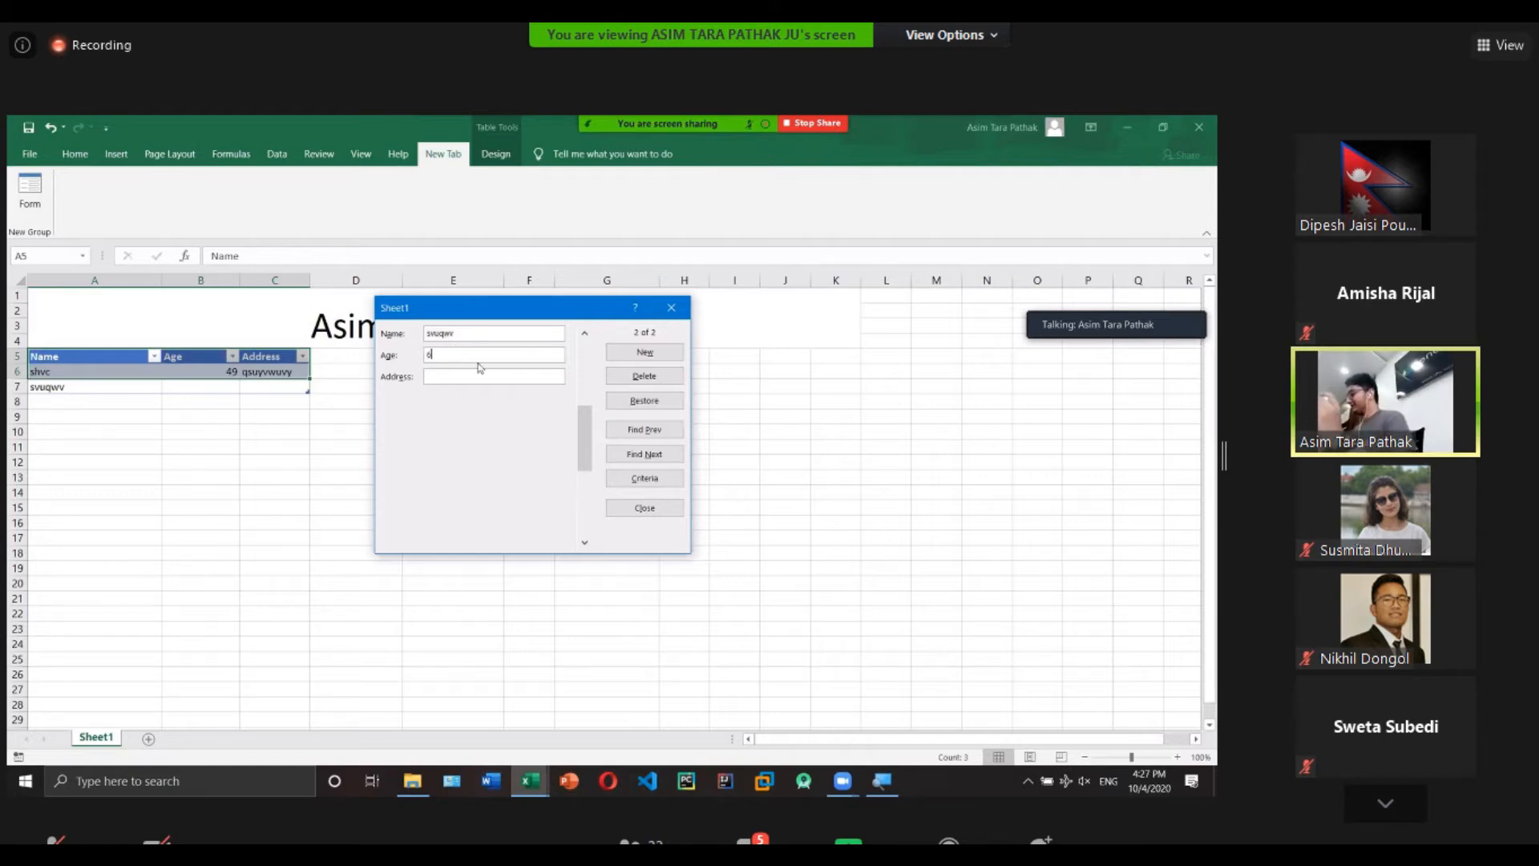
pyautogui.write('asvus')
pyautogui.press('Return')
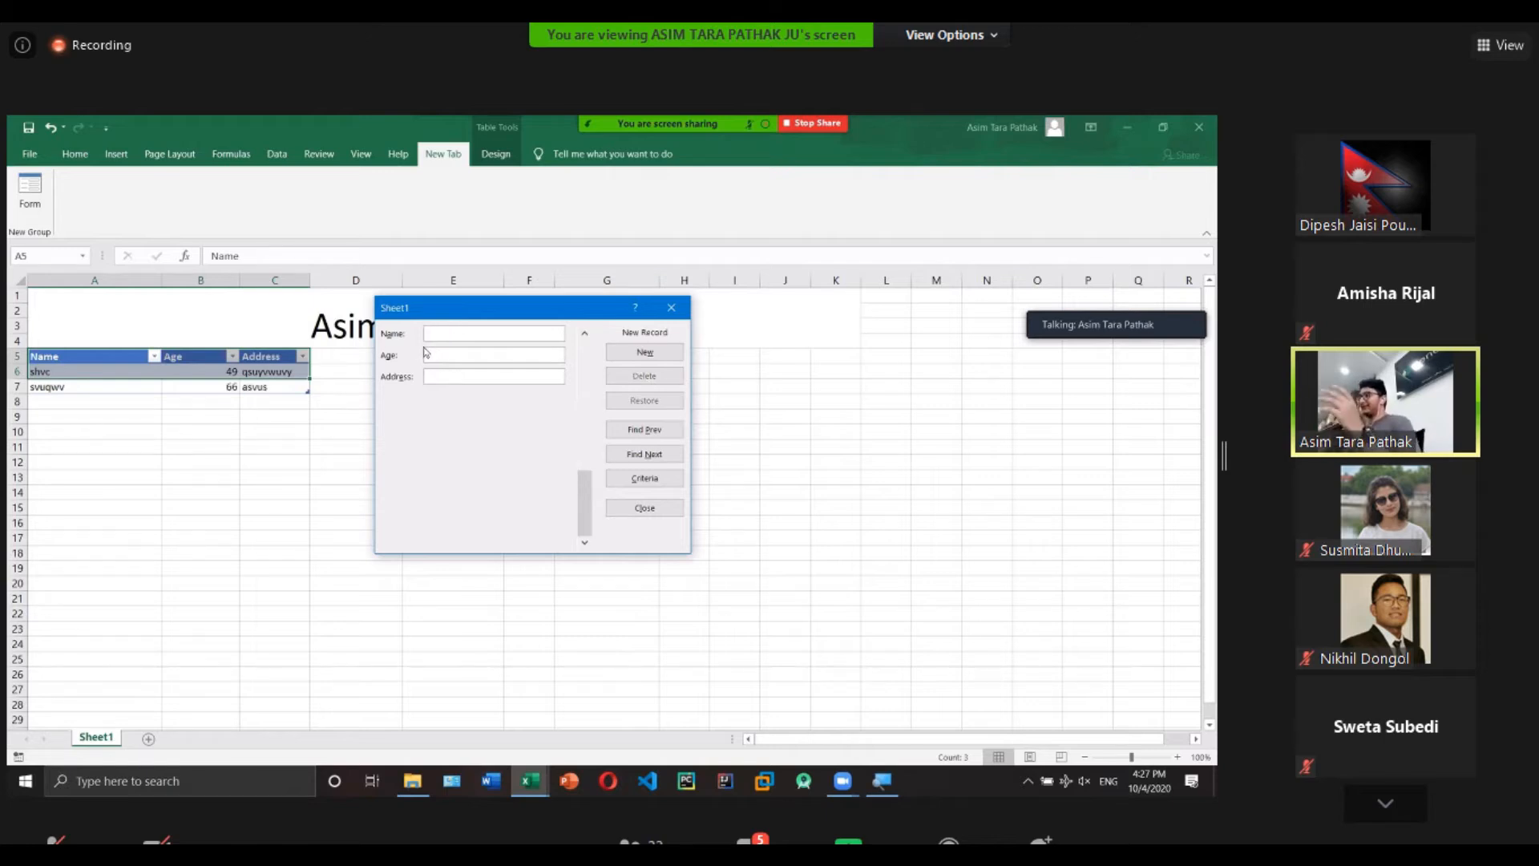
# Add the avs record with age 44 and address sacs, then close the form.
pyautogui.write('avs')
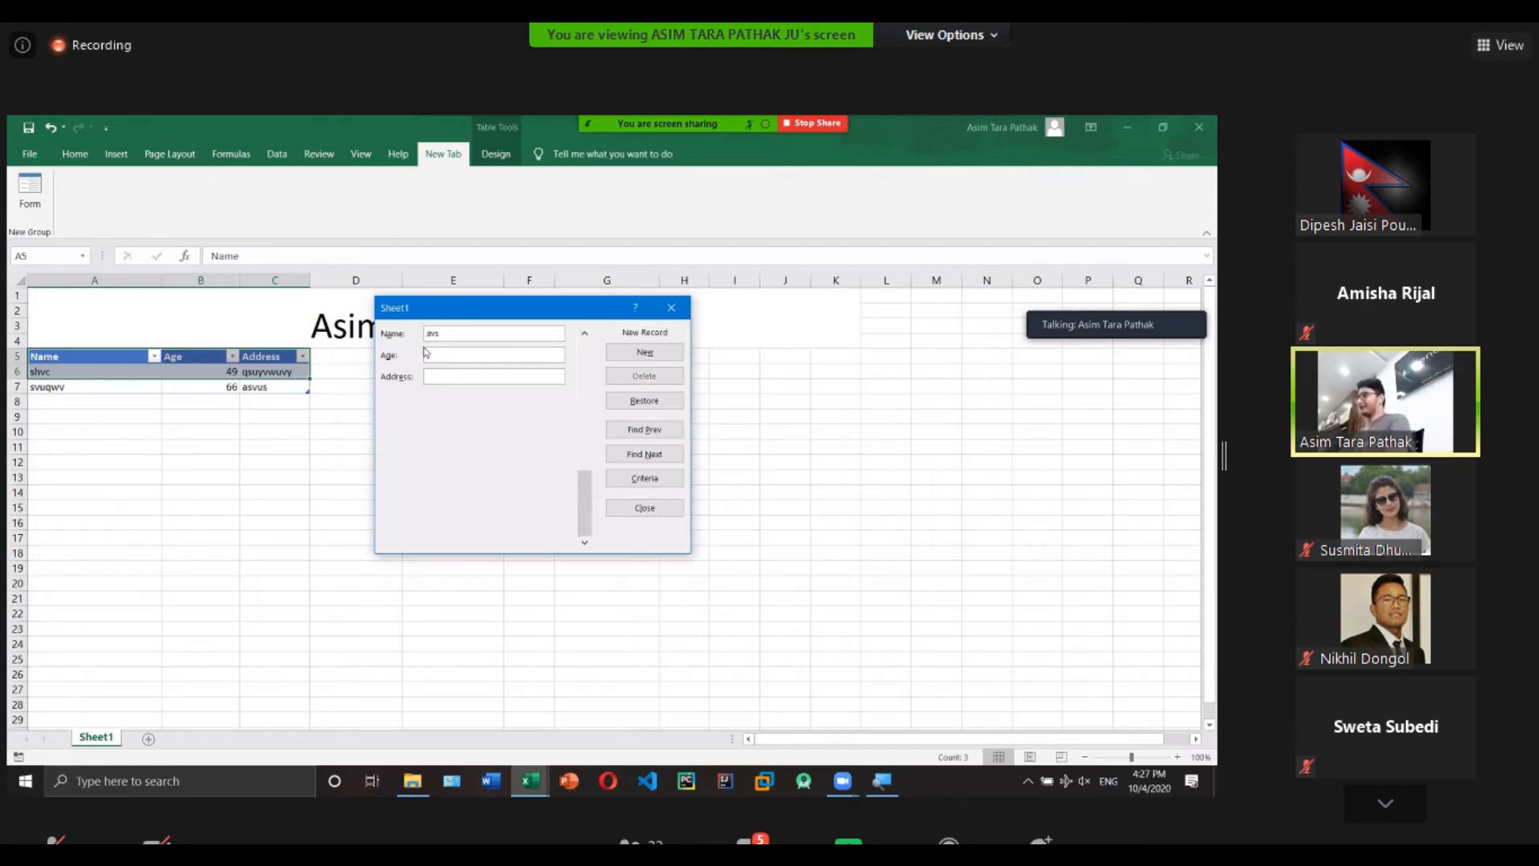
pyautogui.click(488, 351)
pyautogui.write('44')
pyautogui.click(458, 374)
pyautogui.write('sacs')
pyautogui.press('Return')
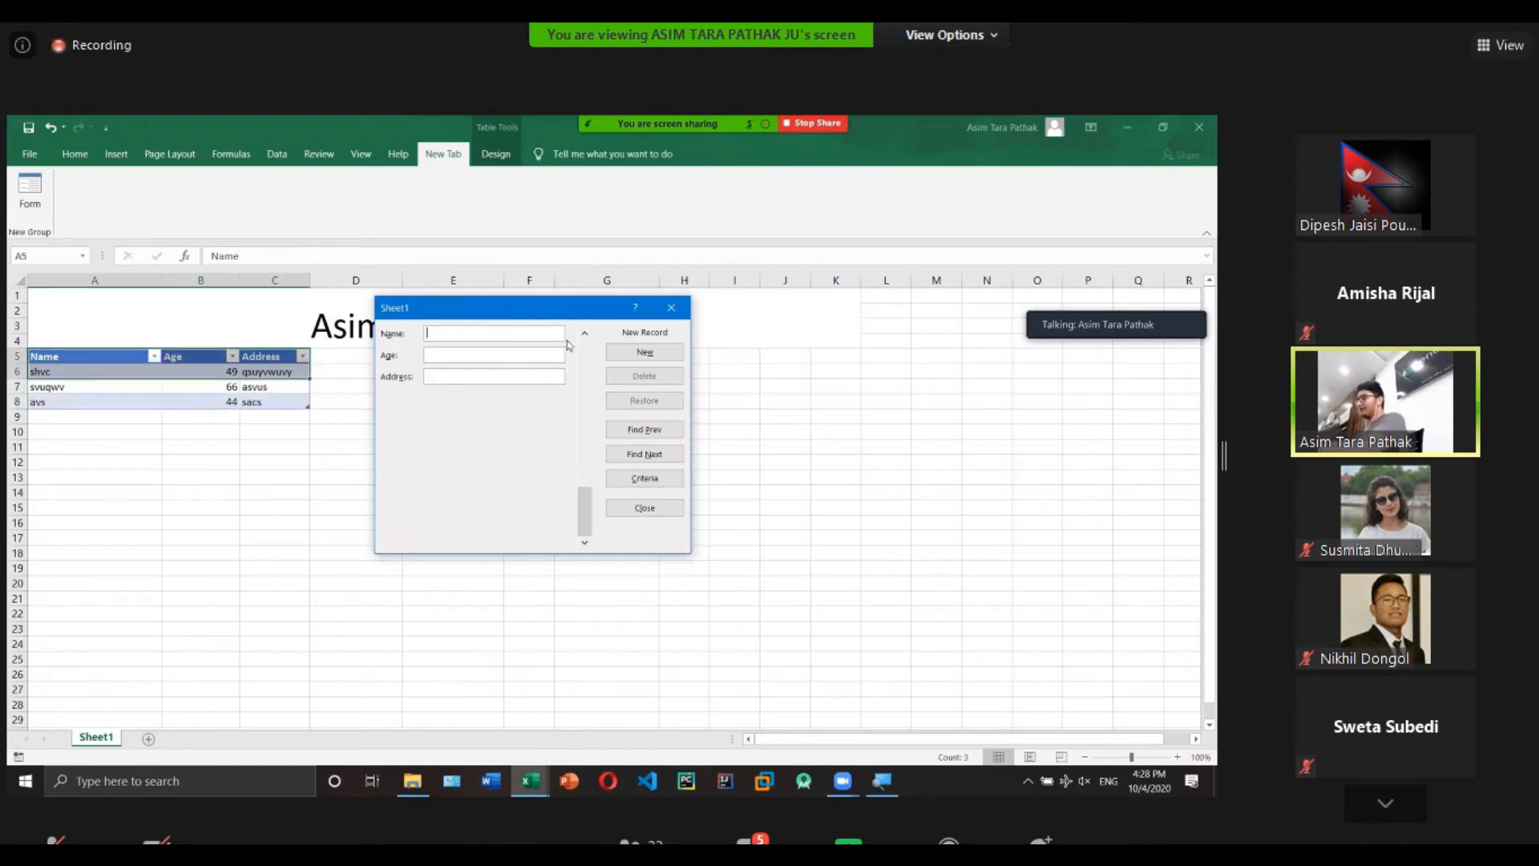
pyautogui.click(671, 307)
pyautogui.click(232, 446)
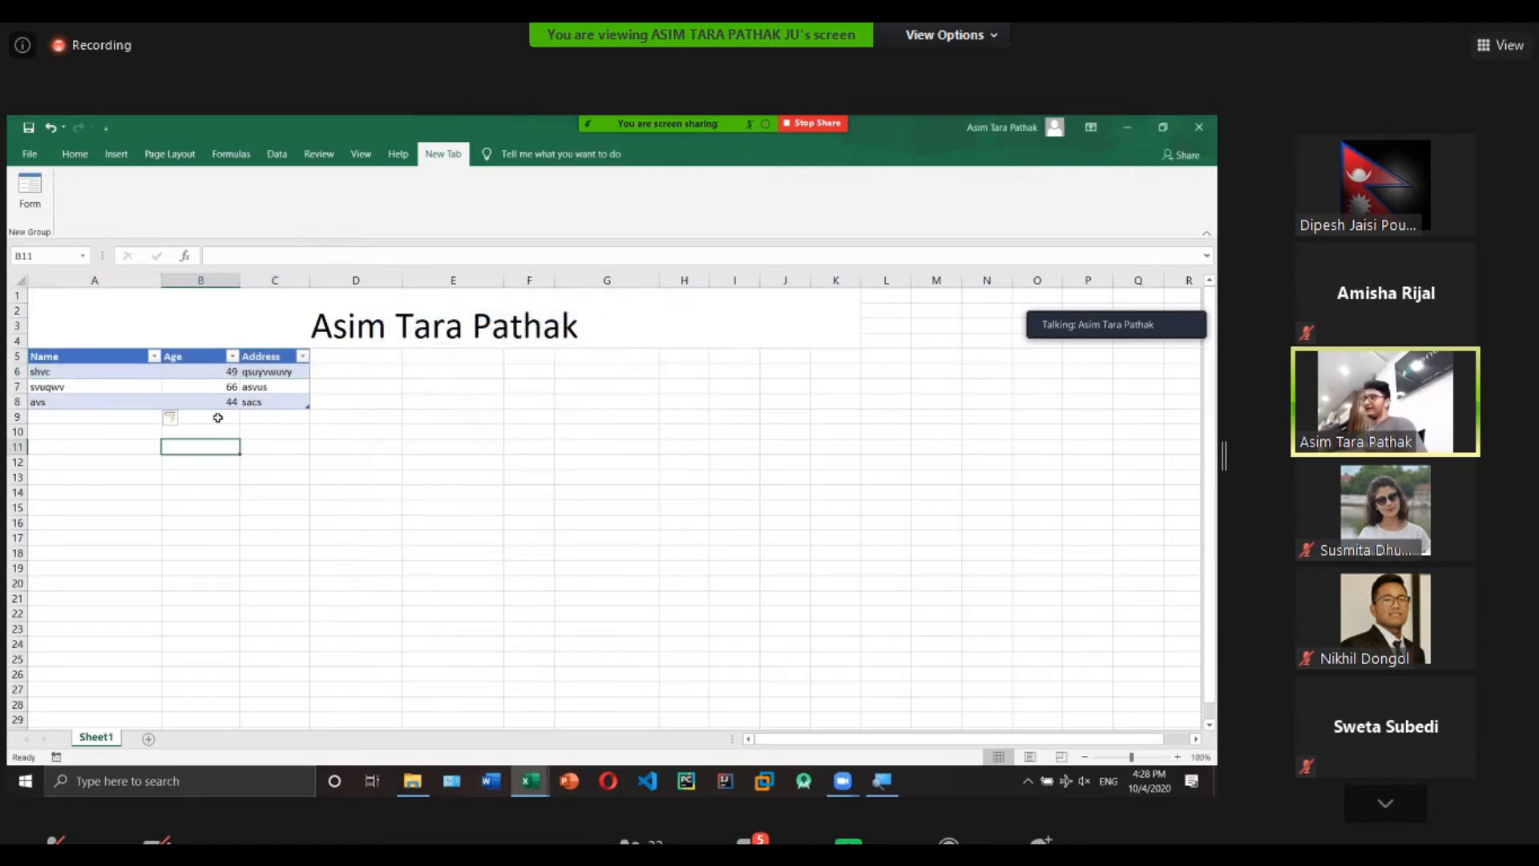
# Sort the table A to Z by the Name column.
pyautogui.click(131, 360)
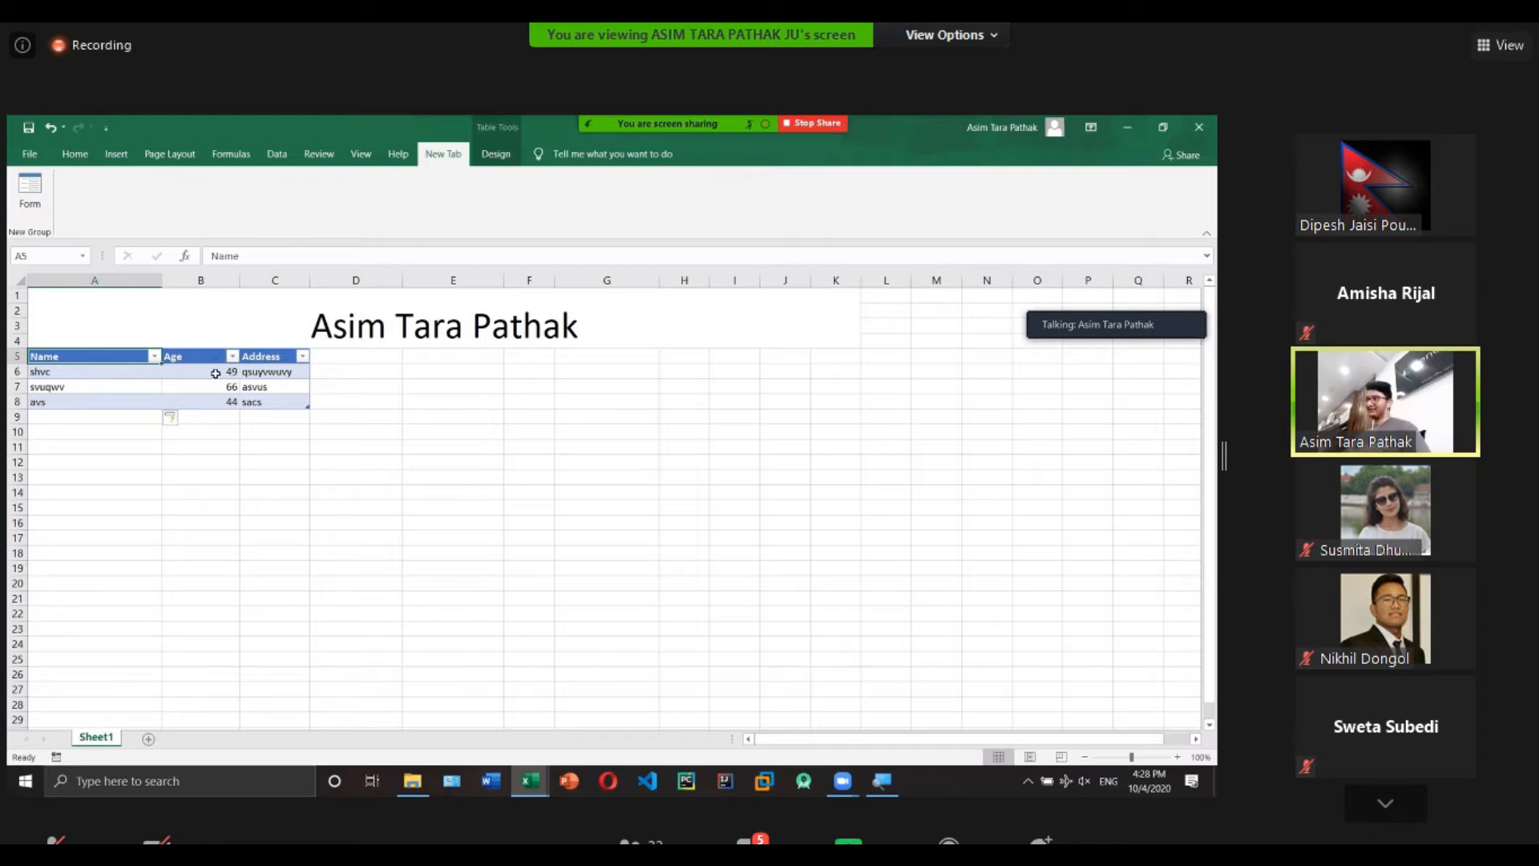
pyautogui.click(154, 357)
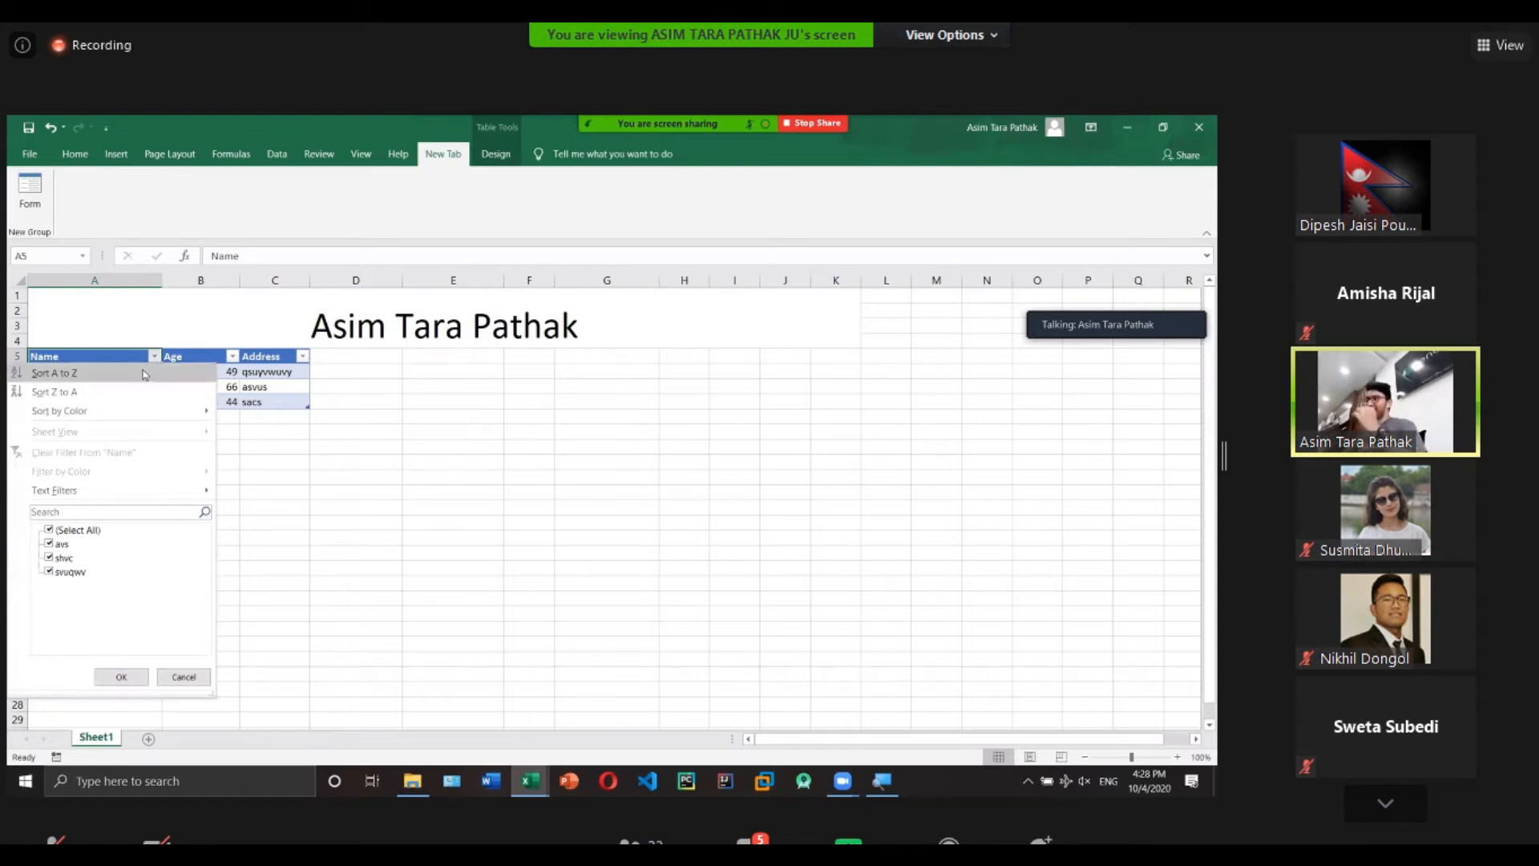
pyautogui.click(126, 375)
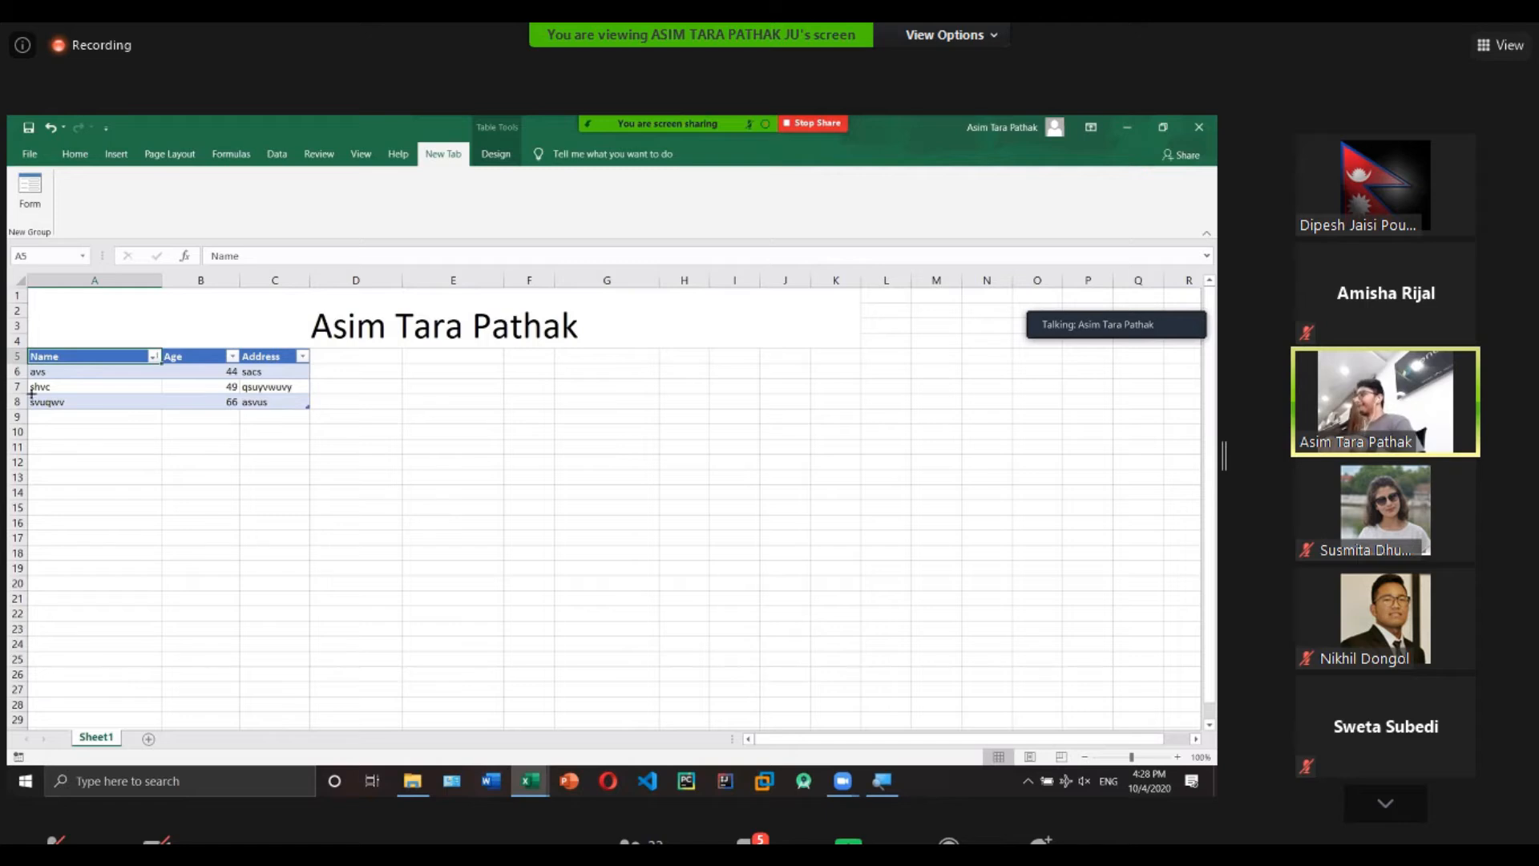
# Open the Zoom meeting's participant list and scroll through it.
pyautogui.click(30, 153)
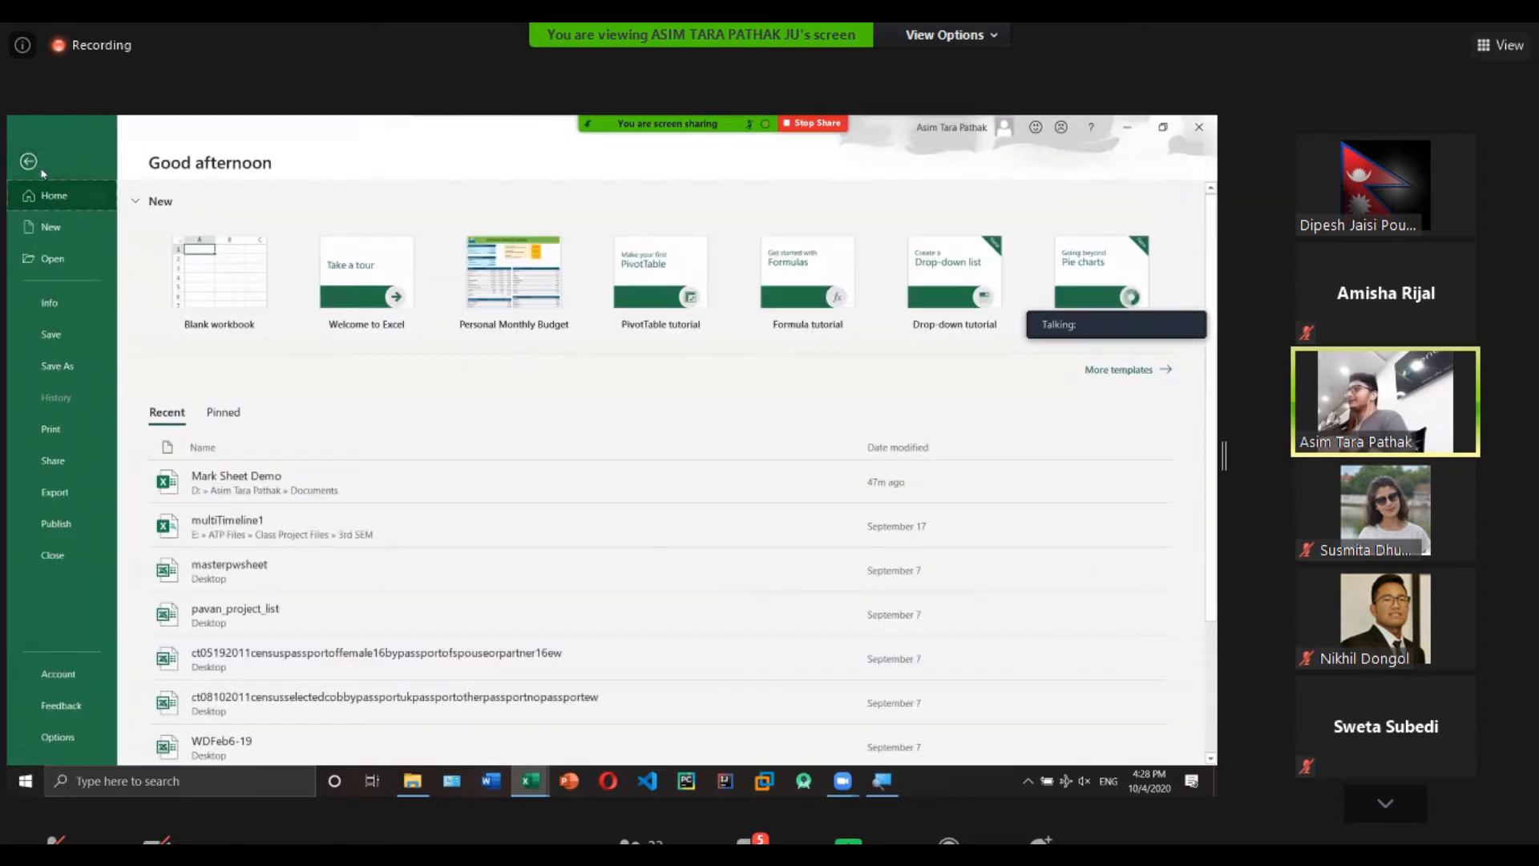
pyautogui.press('Escape')
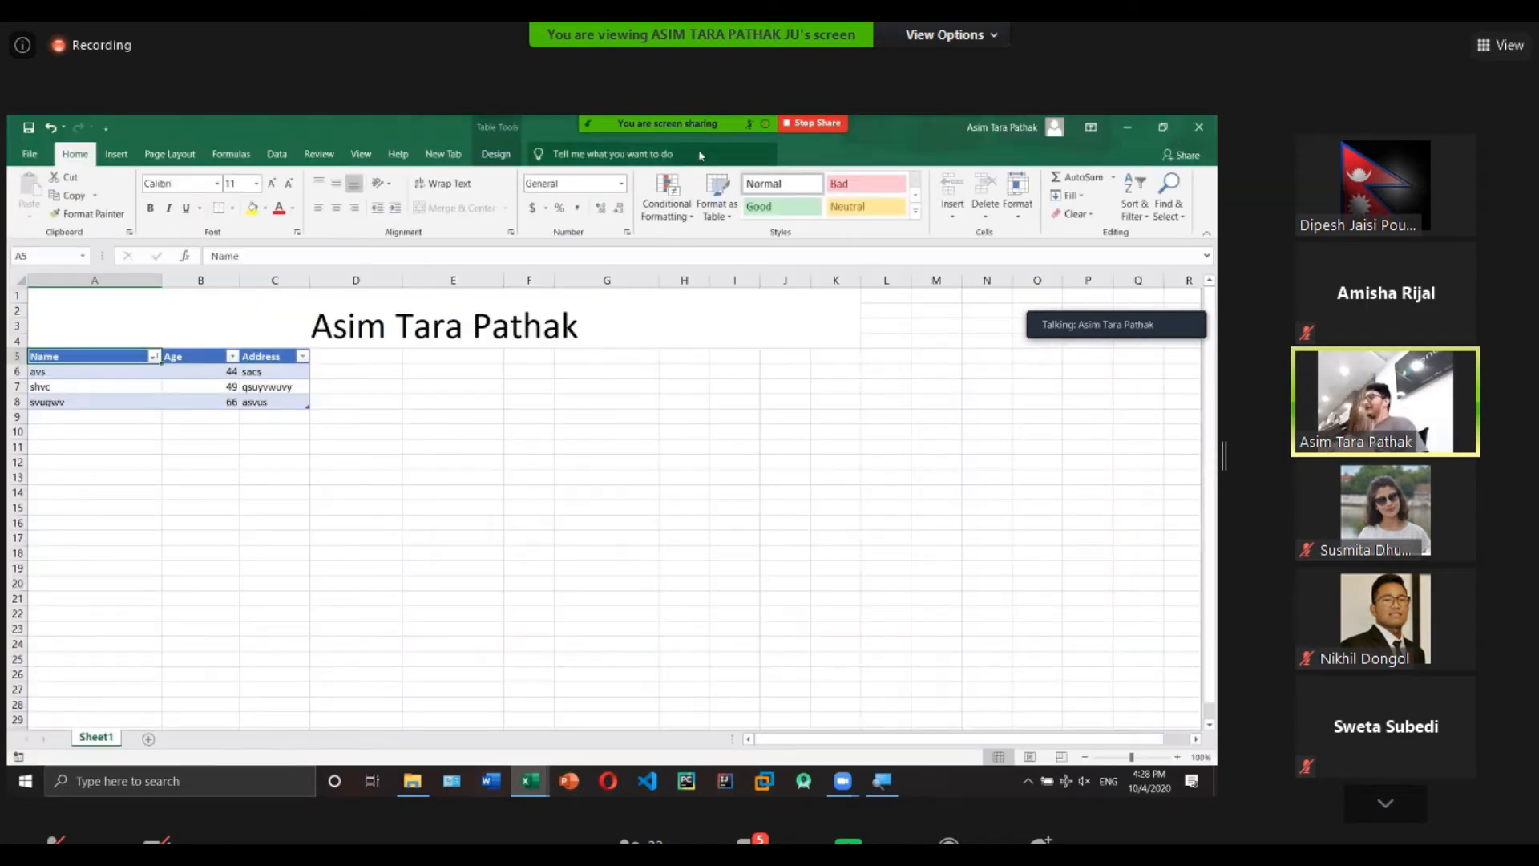
pyautogui.click(699, 156)
pyautogui.scroll(-2, 612, 403)
pyautogui.scroll(-2, 613, 445)
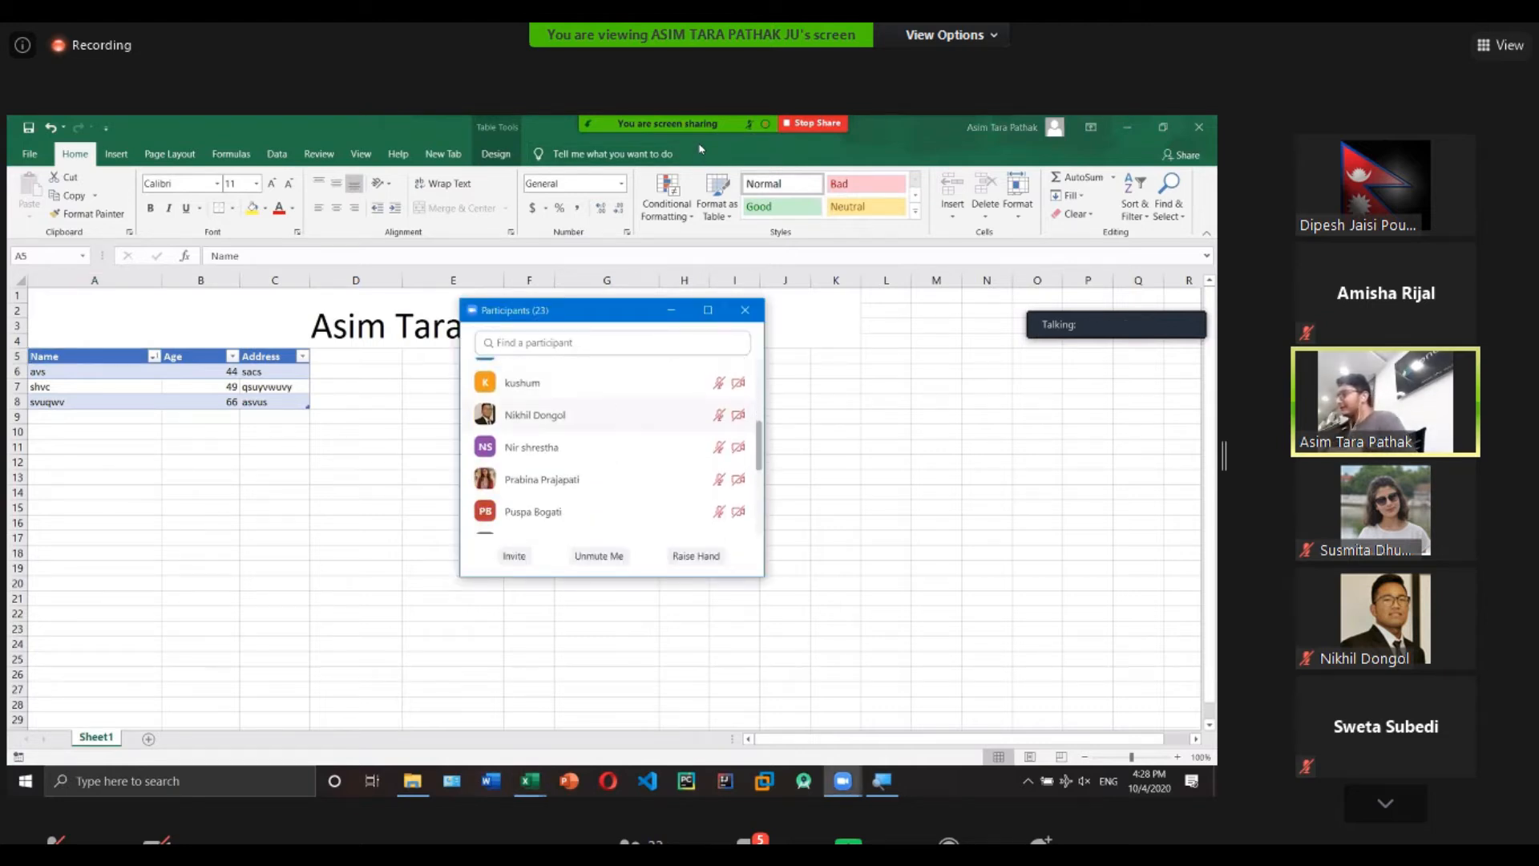
pyautogui.scroll(-1, 613, 445)
# Scroll through the Zoom participant list before moving on to the tour workbook.
pyautogui.scroll(-2, 612, 445)
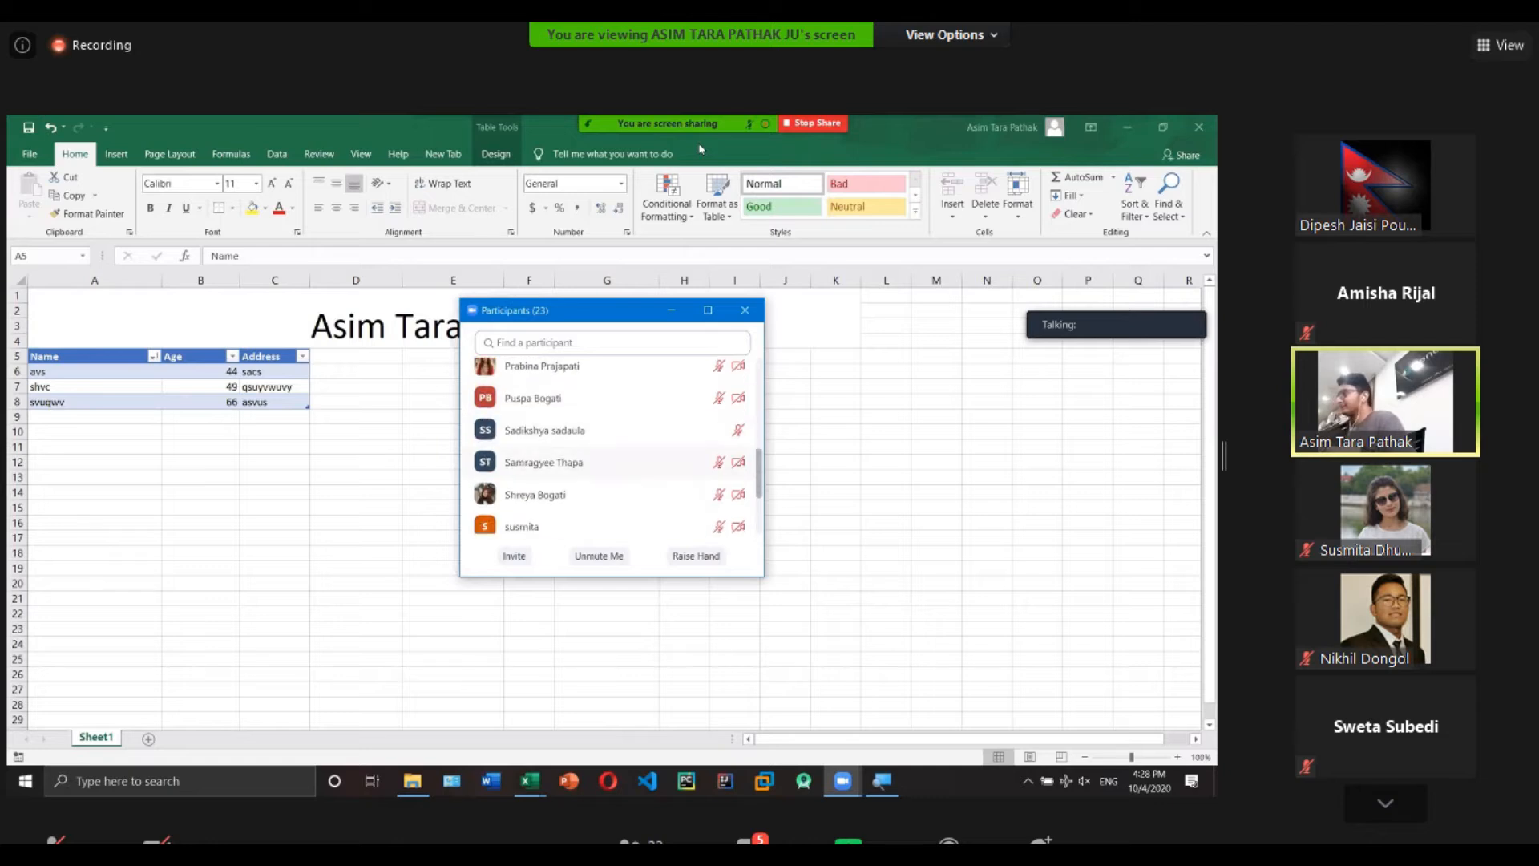
pyautogui.scroll(-4, 612, 445)
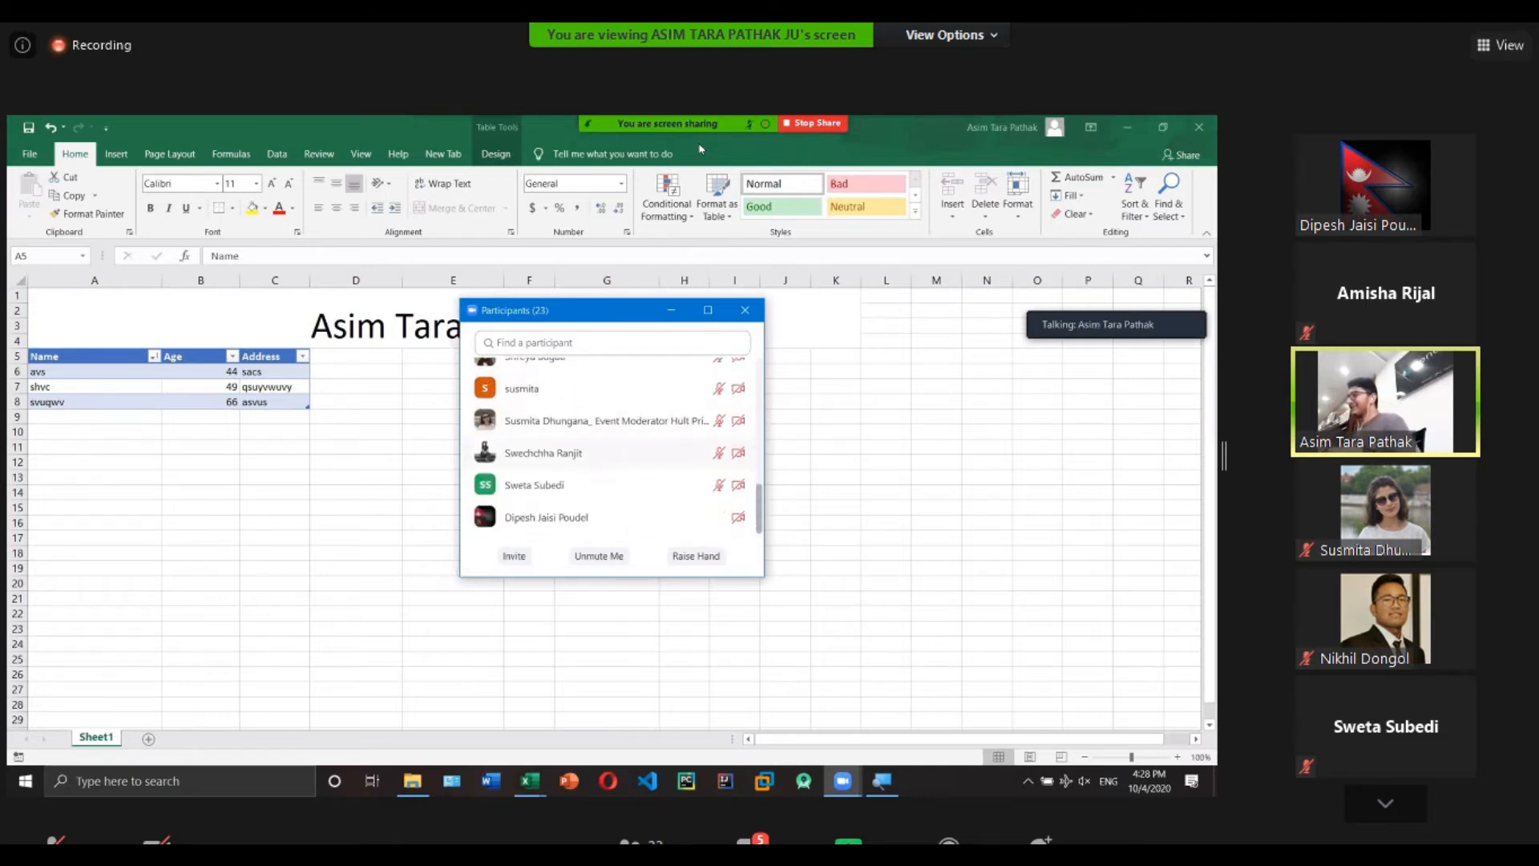
pyautogui.scroll(10, 613, 444)
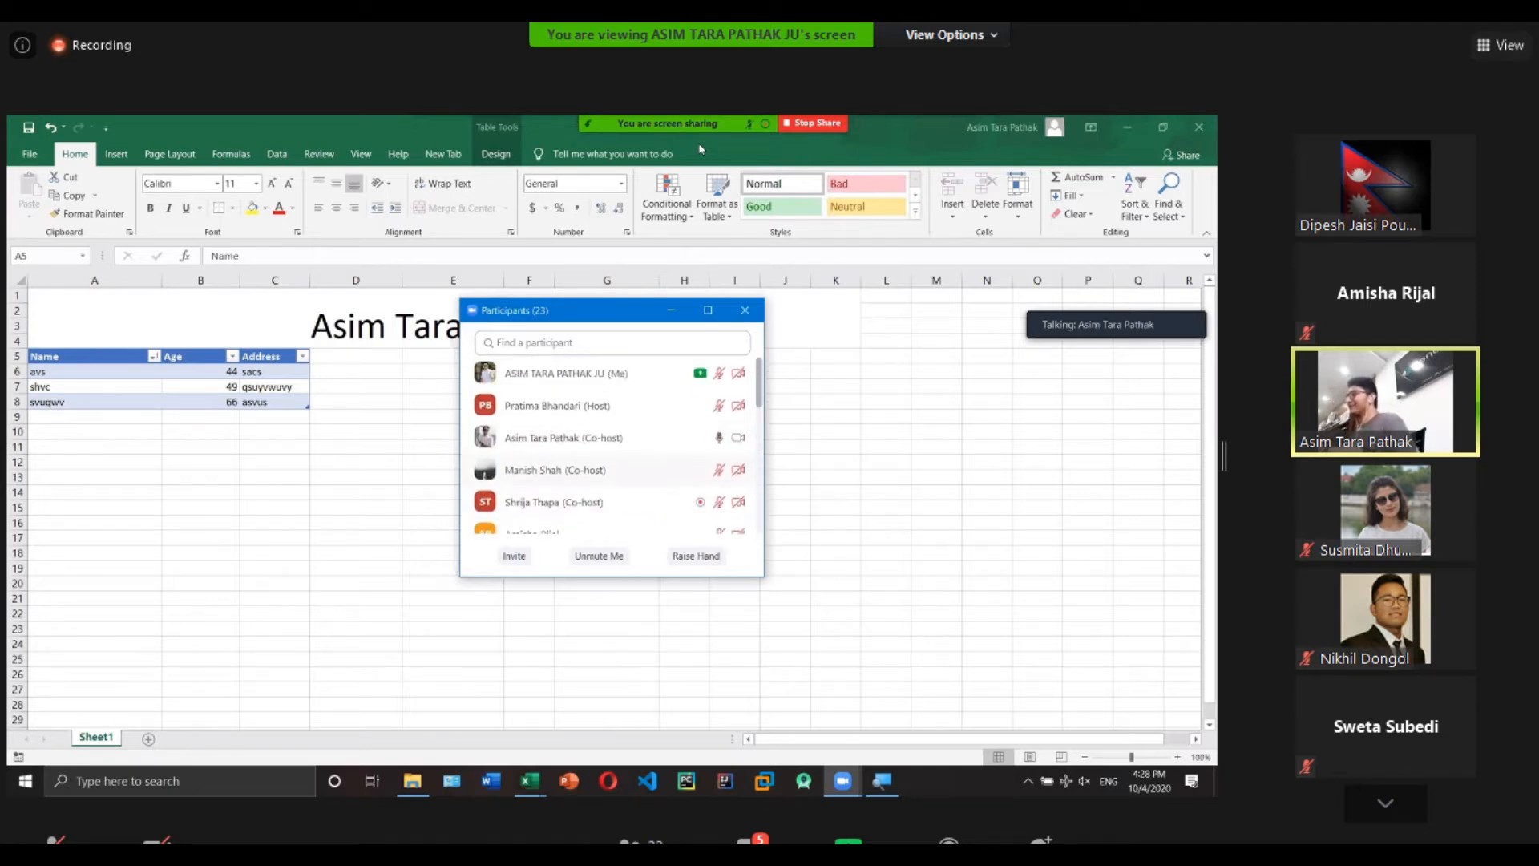
pyautogui.scroll(-3, 612, 445)
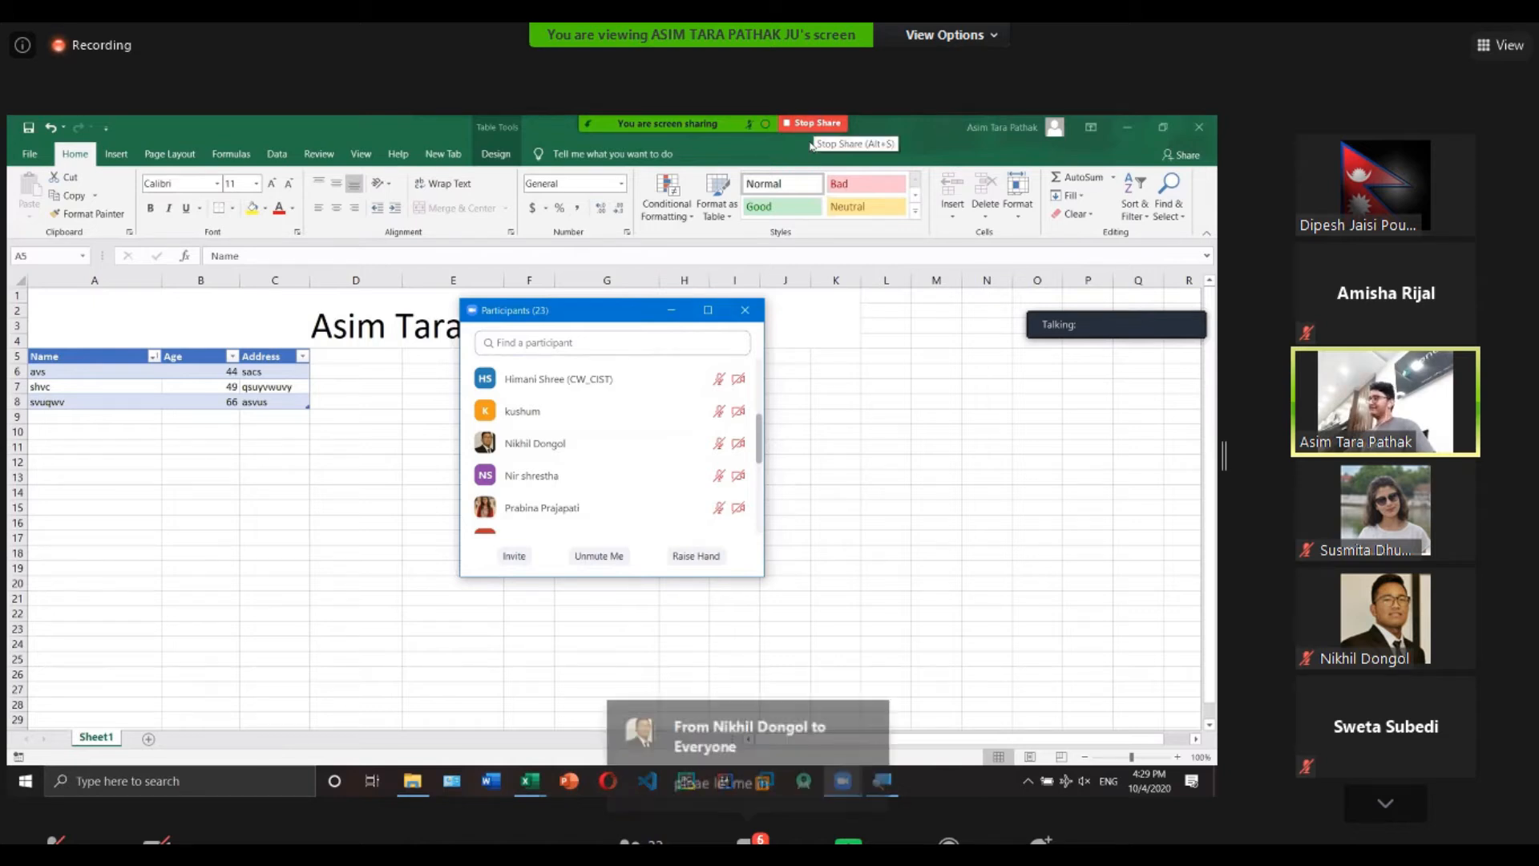
pyautogui.moveTo(812, 147)
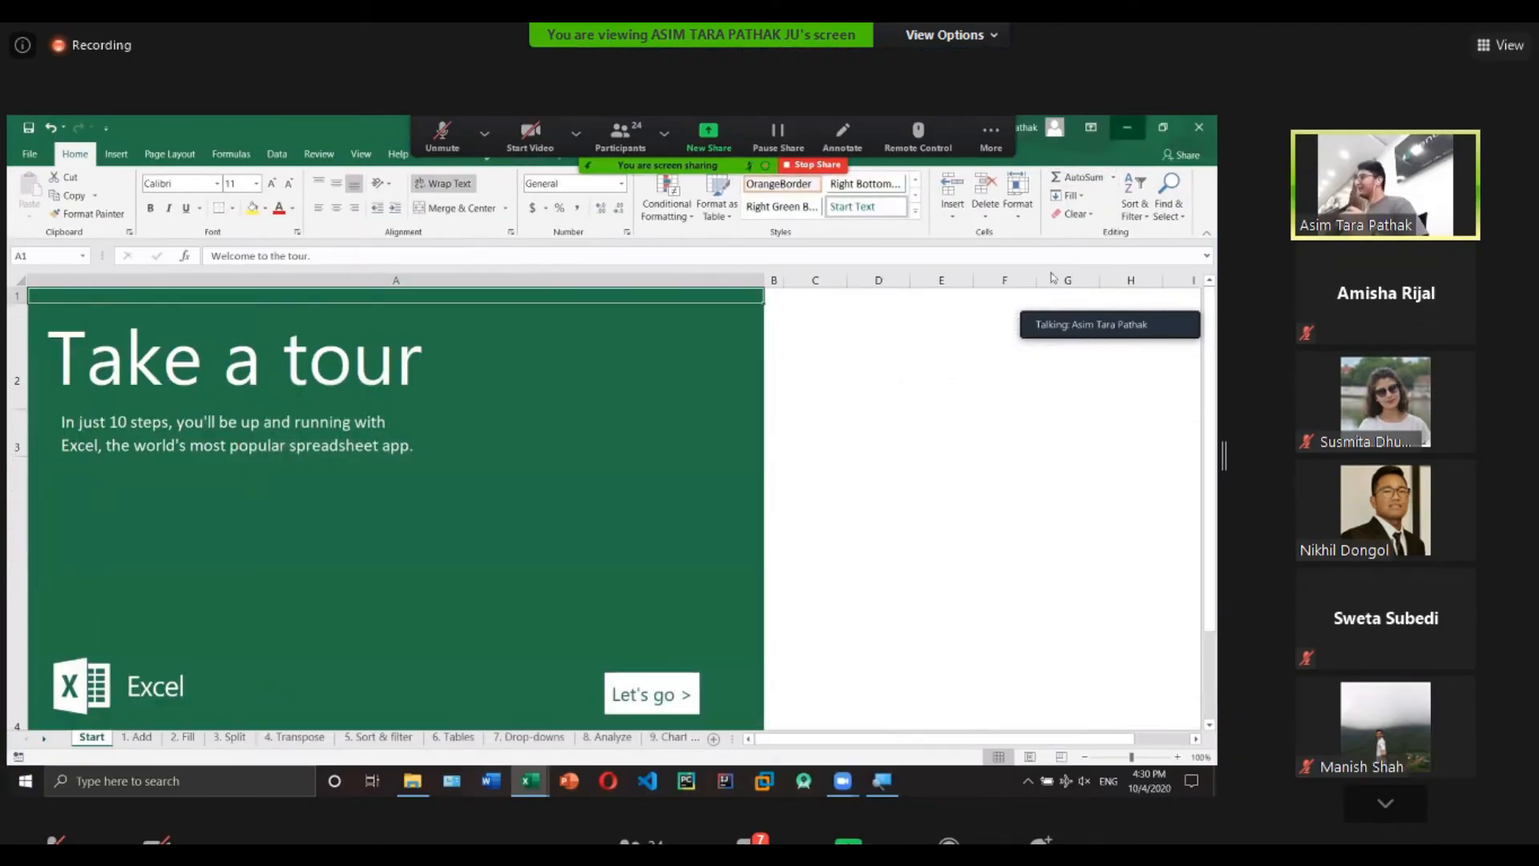
# Switch from the shared window back to the Book1 workbook.
pyautogui.click(1126, 132)
pyautogui.click(539, 781)
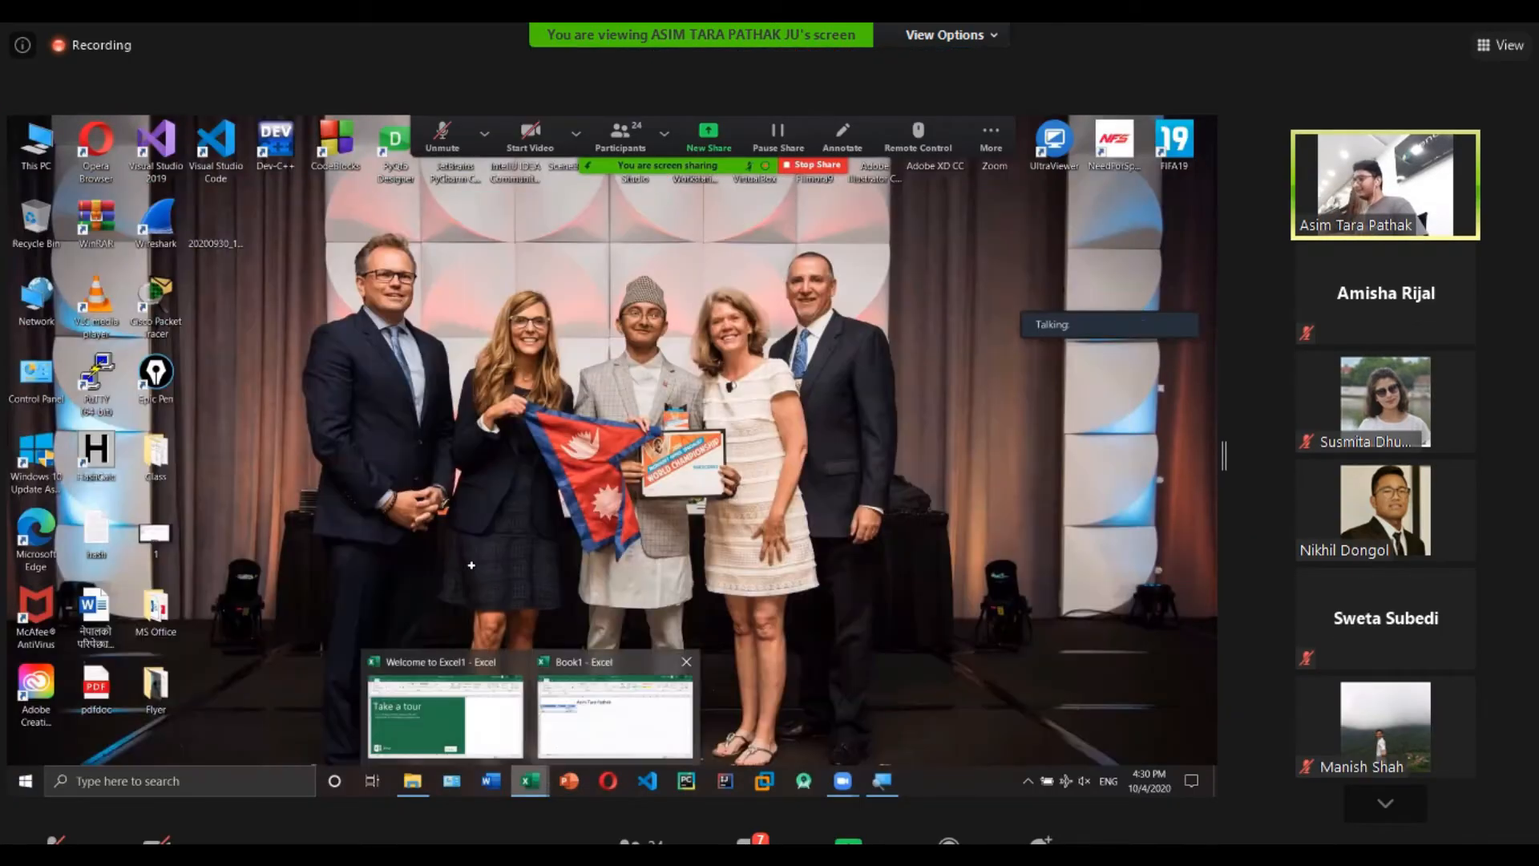
pyautogui.click(589, 701)
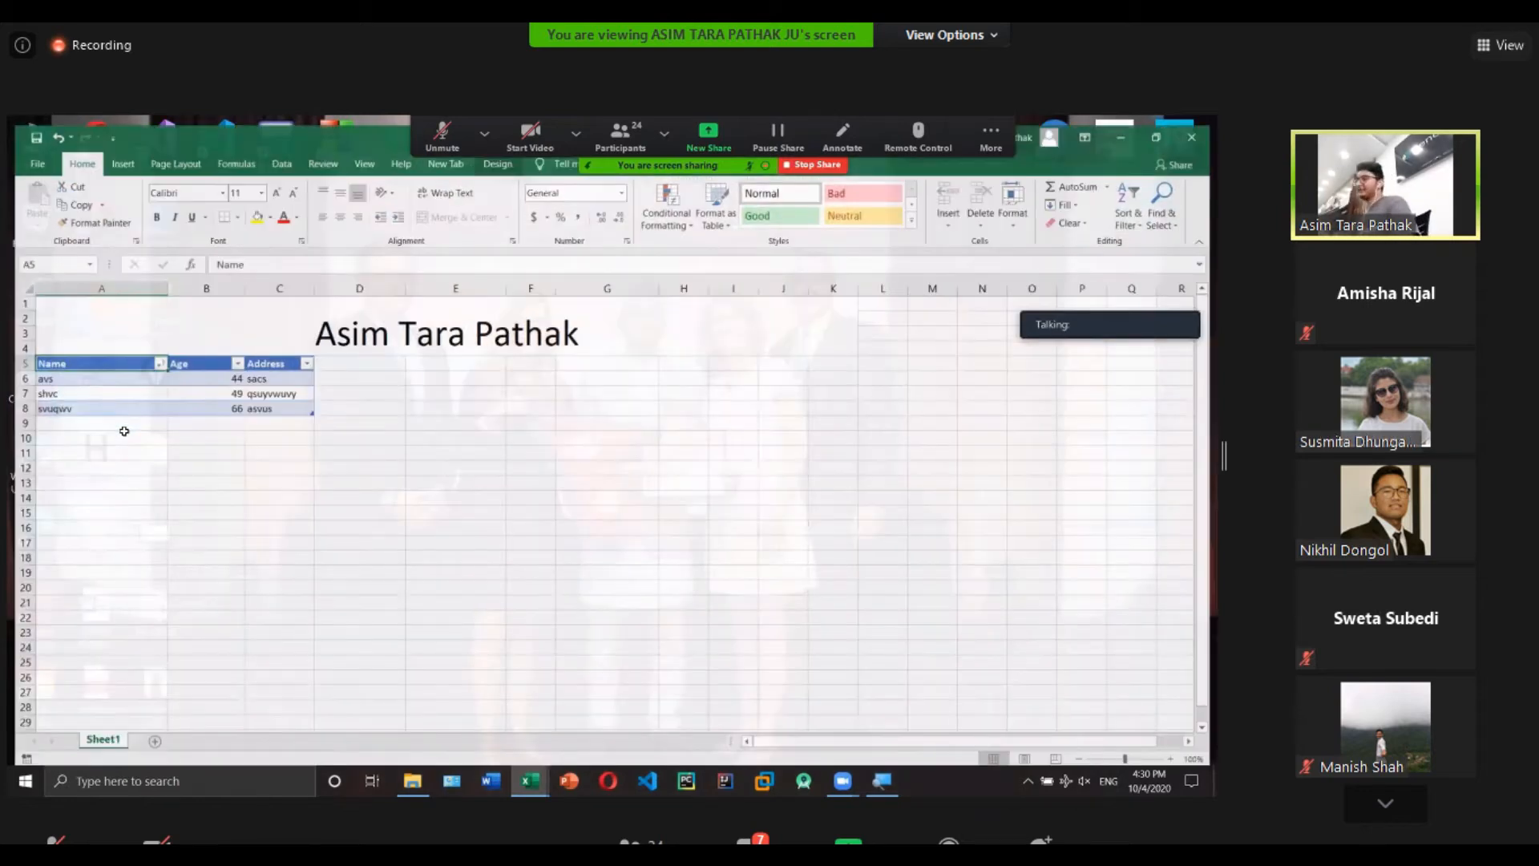
pyautogui.click(124, 431)
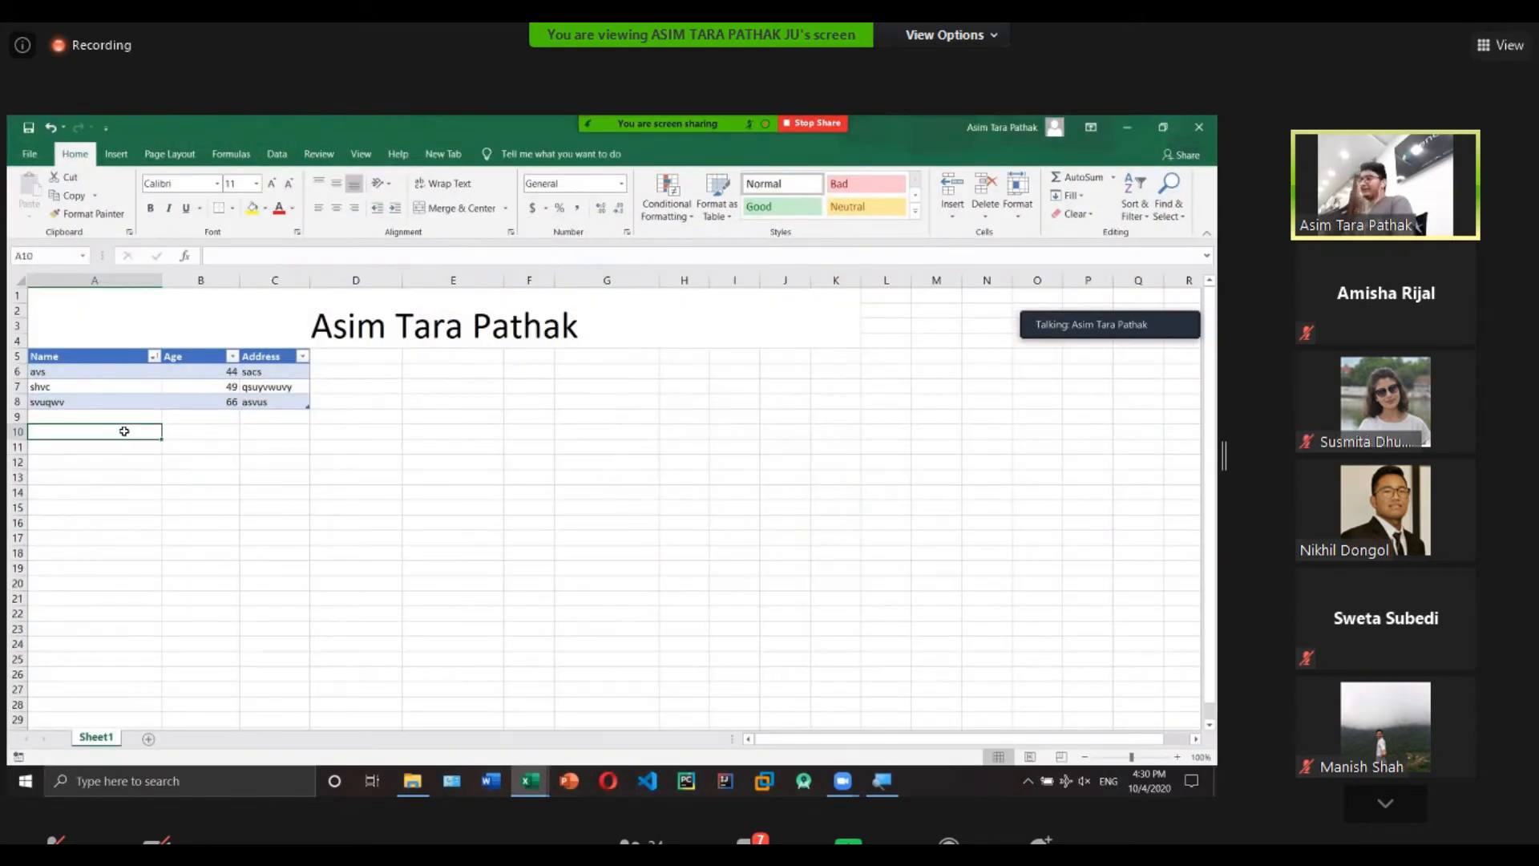
# Clear the old title and table in A1:K14 and select the merged title cell.
pyautogui.moveTo(447, 498); pyautogui.dragTo(13, 284)
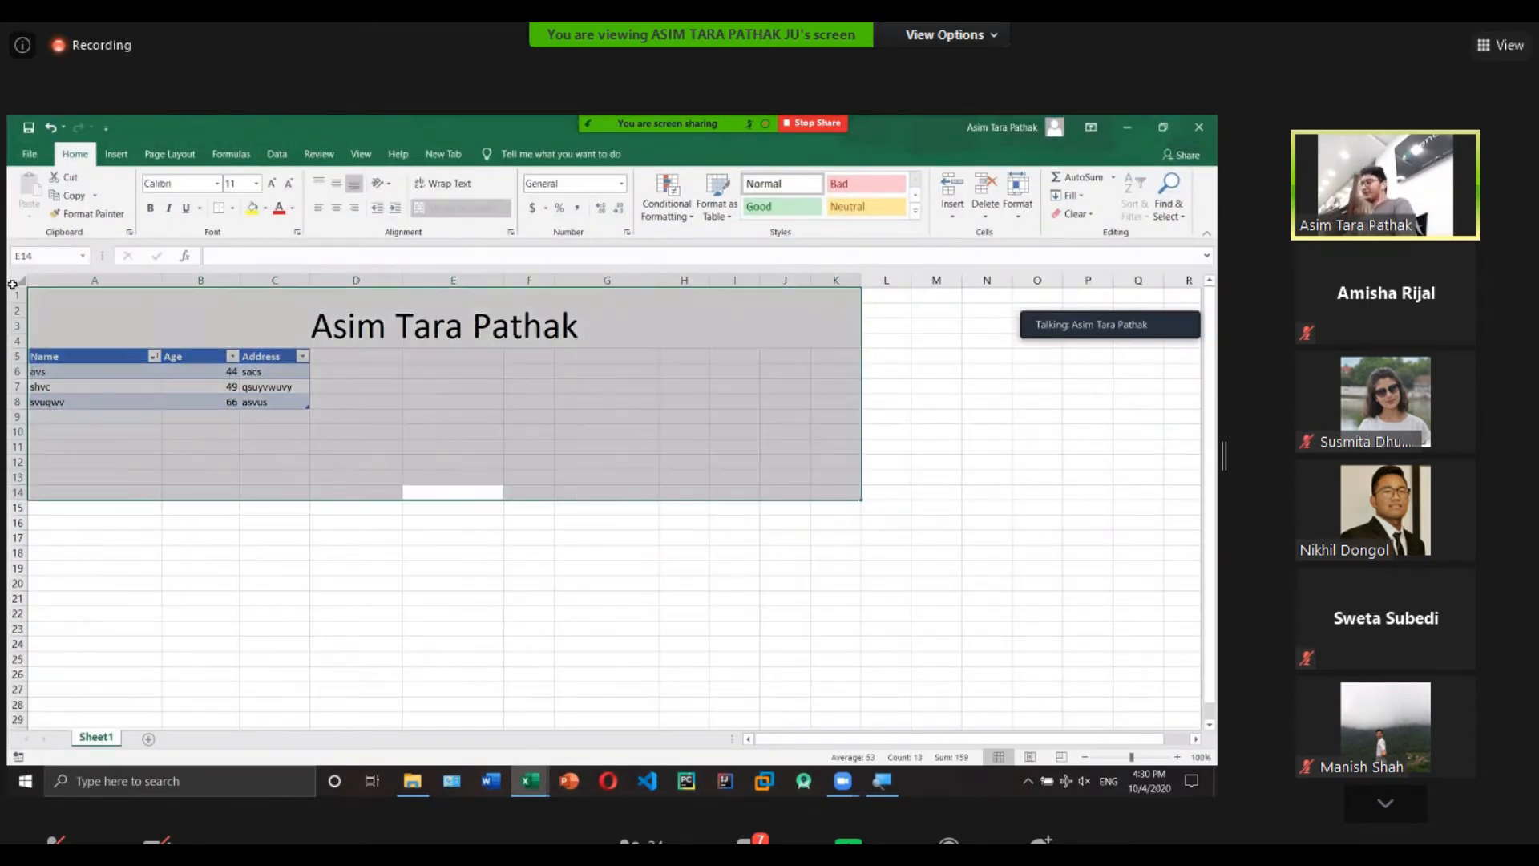
pyautogui.press('Delete')
pyautogui.click(148, 388)
pyautogui.click(211, 342)
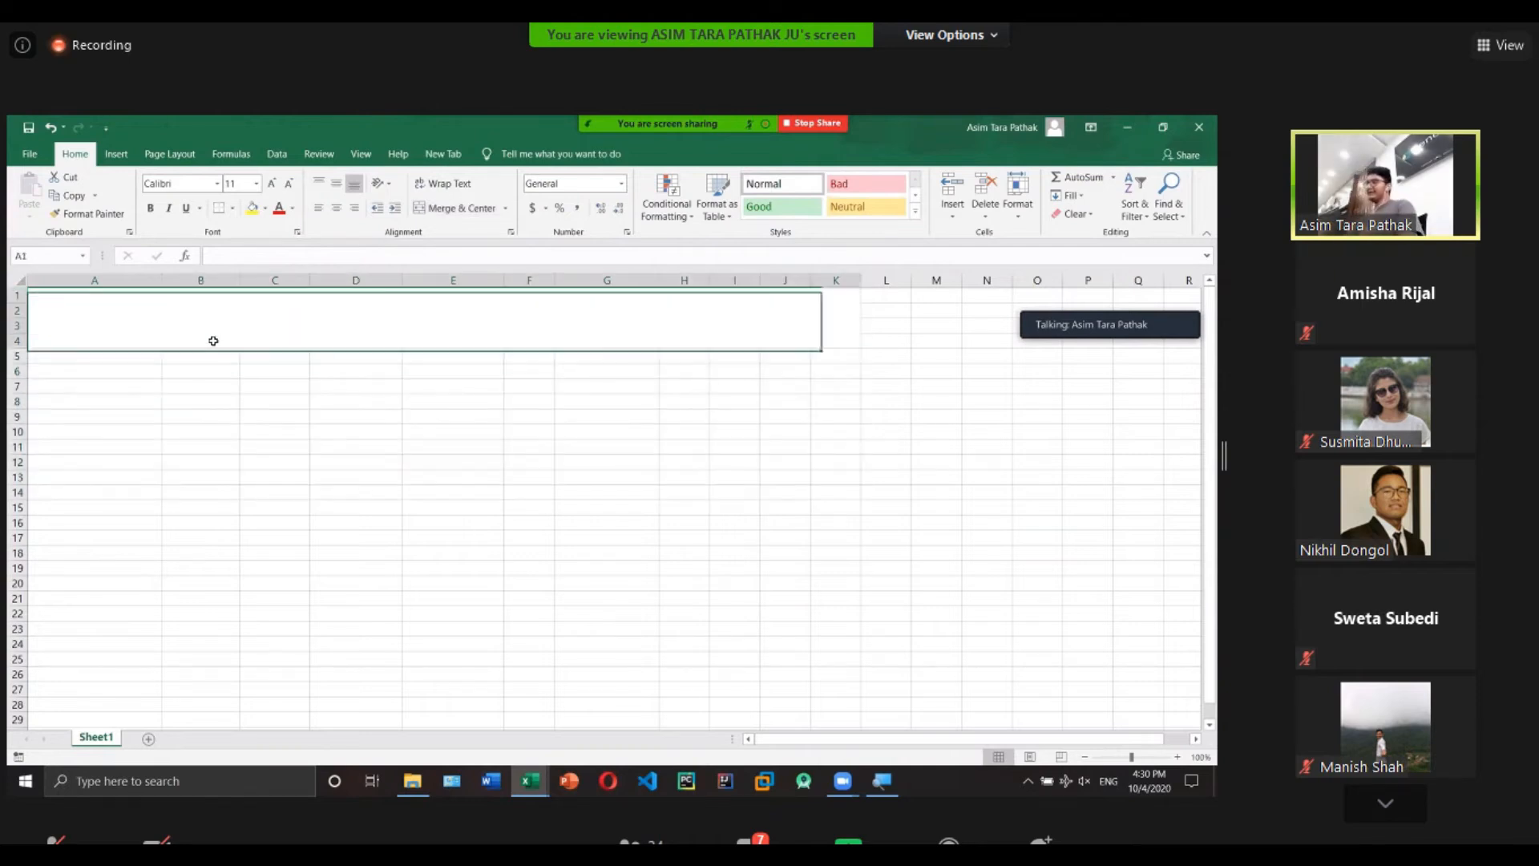
# Give the merged title block across rows 1–4 an outline border via Format Cells.
pyautogui.rightClick(360, 324)
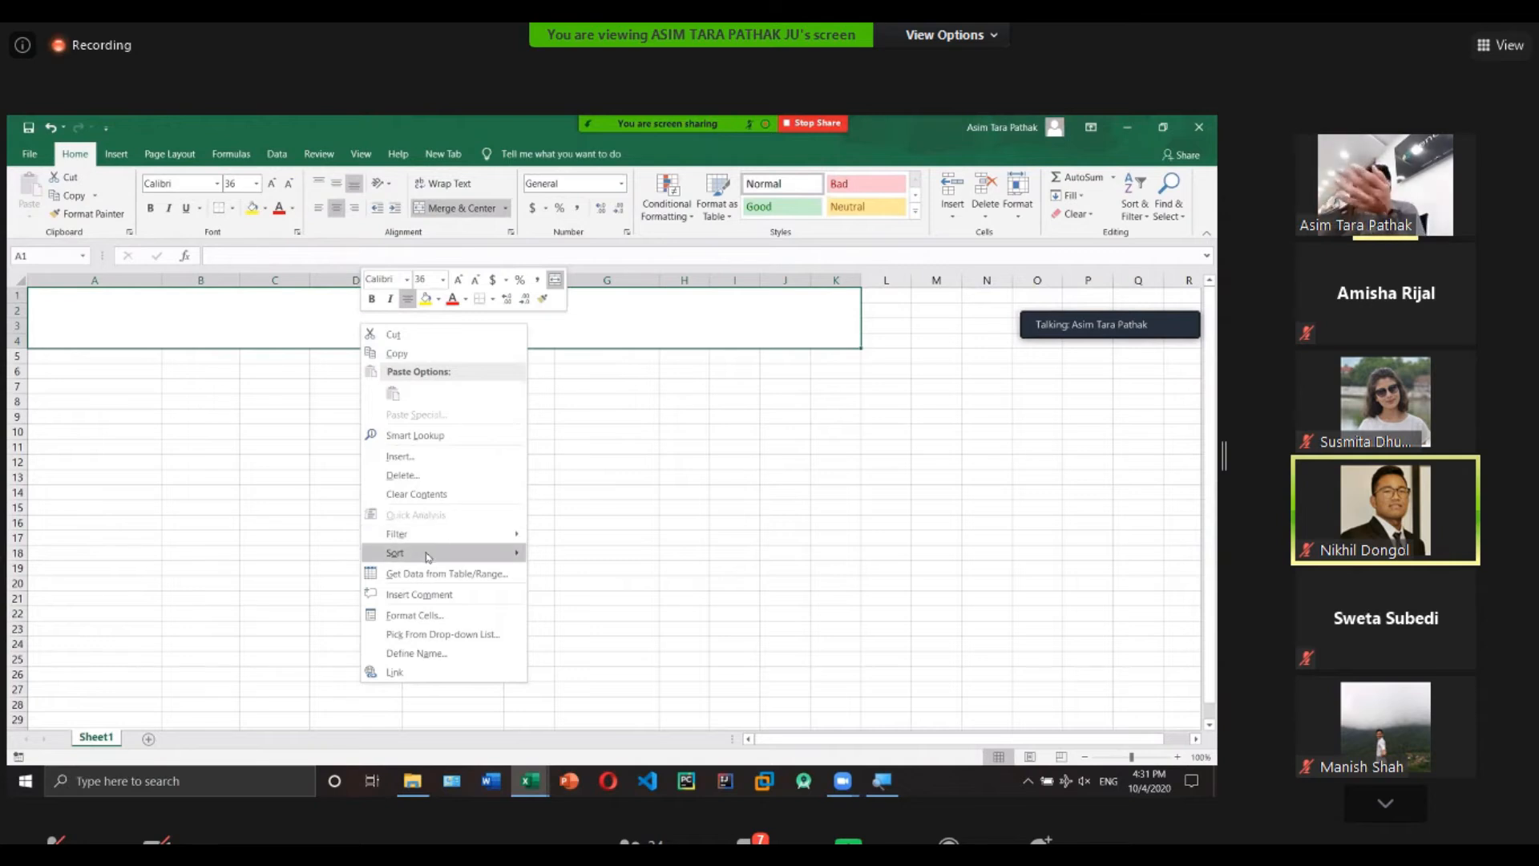
pyautogui.click(437, 617)
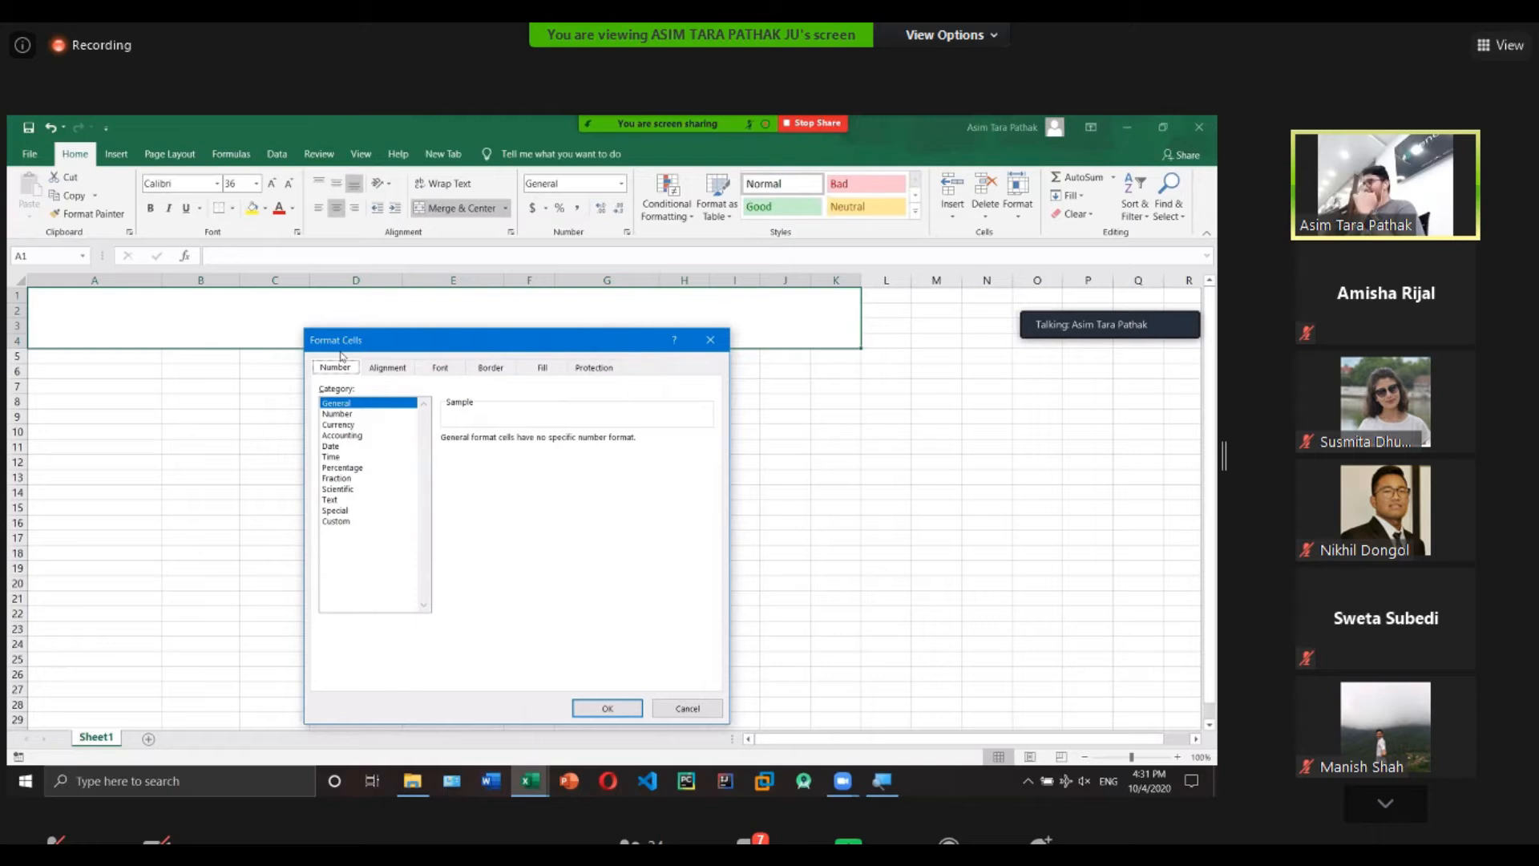
pyautogui.click(403, 367)
pyautogui.click(437, 367)
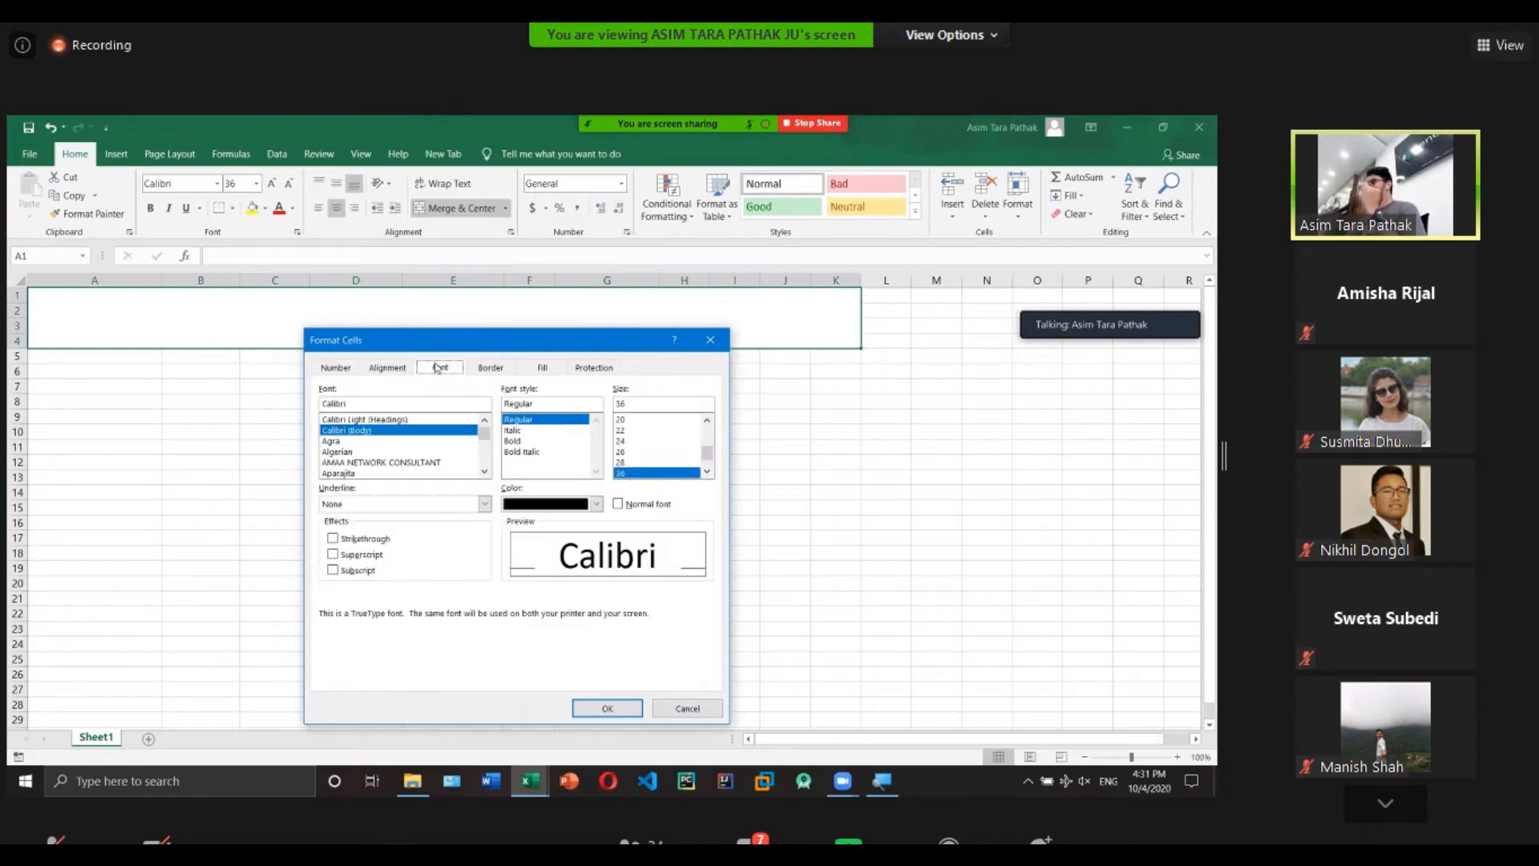
pyautogui.click(481, 372)
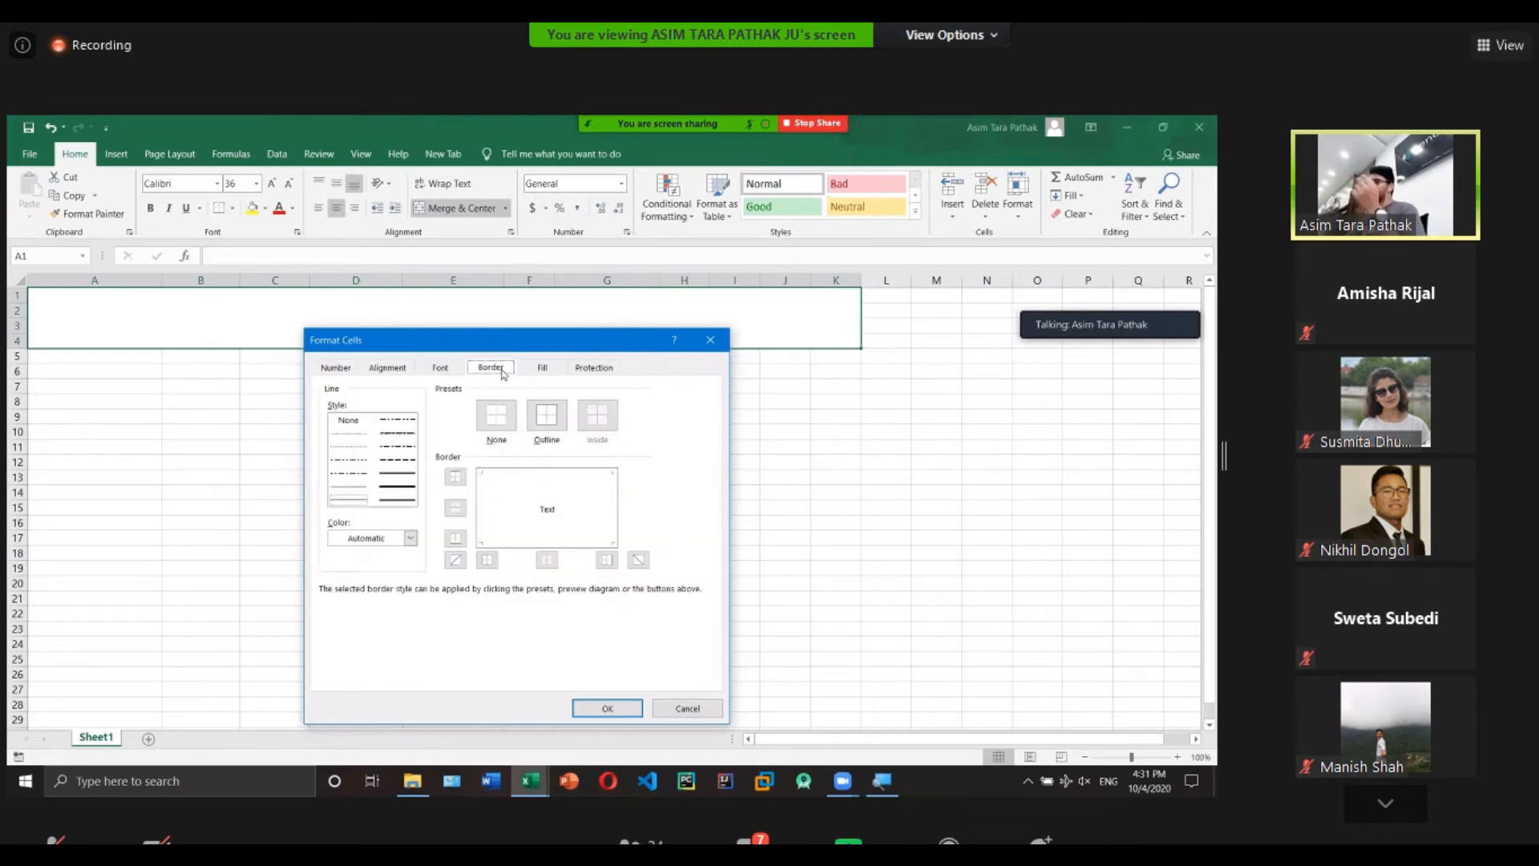
pyautogui.click(399, 478)
pyautogui.click(547, 417)
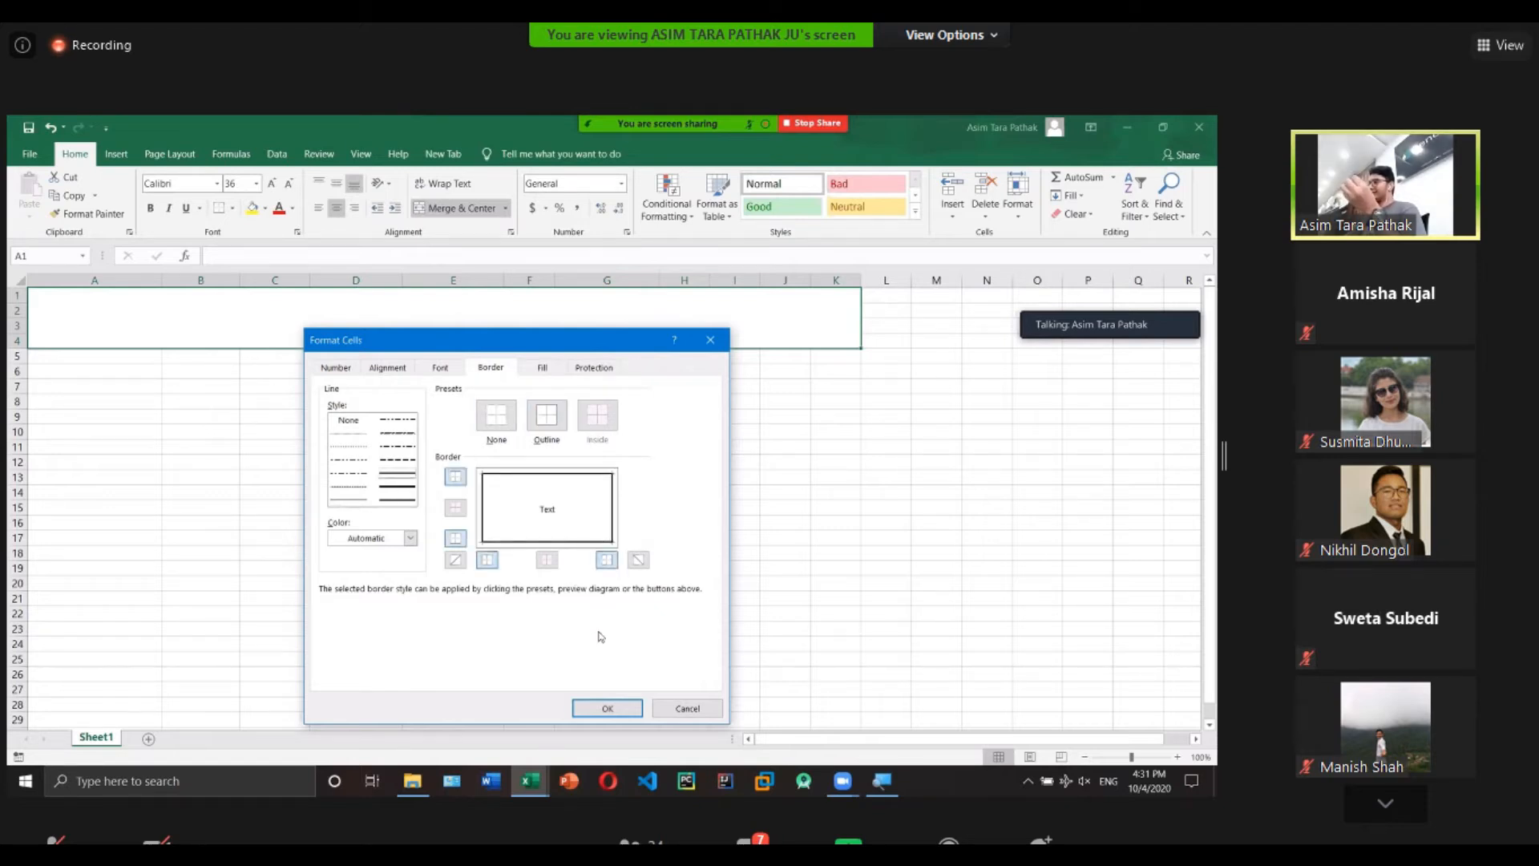
pyautogui.click(607, 708)
pyautogui.click(244, 388)
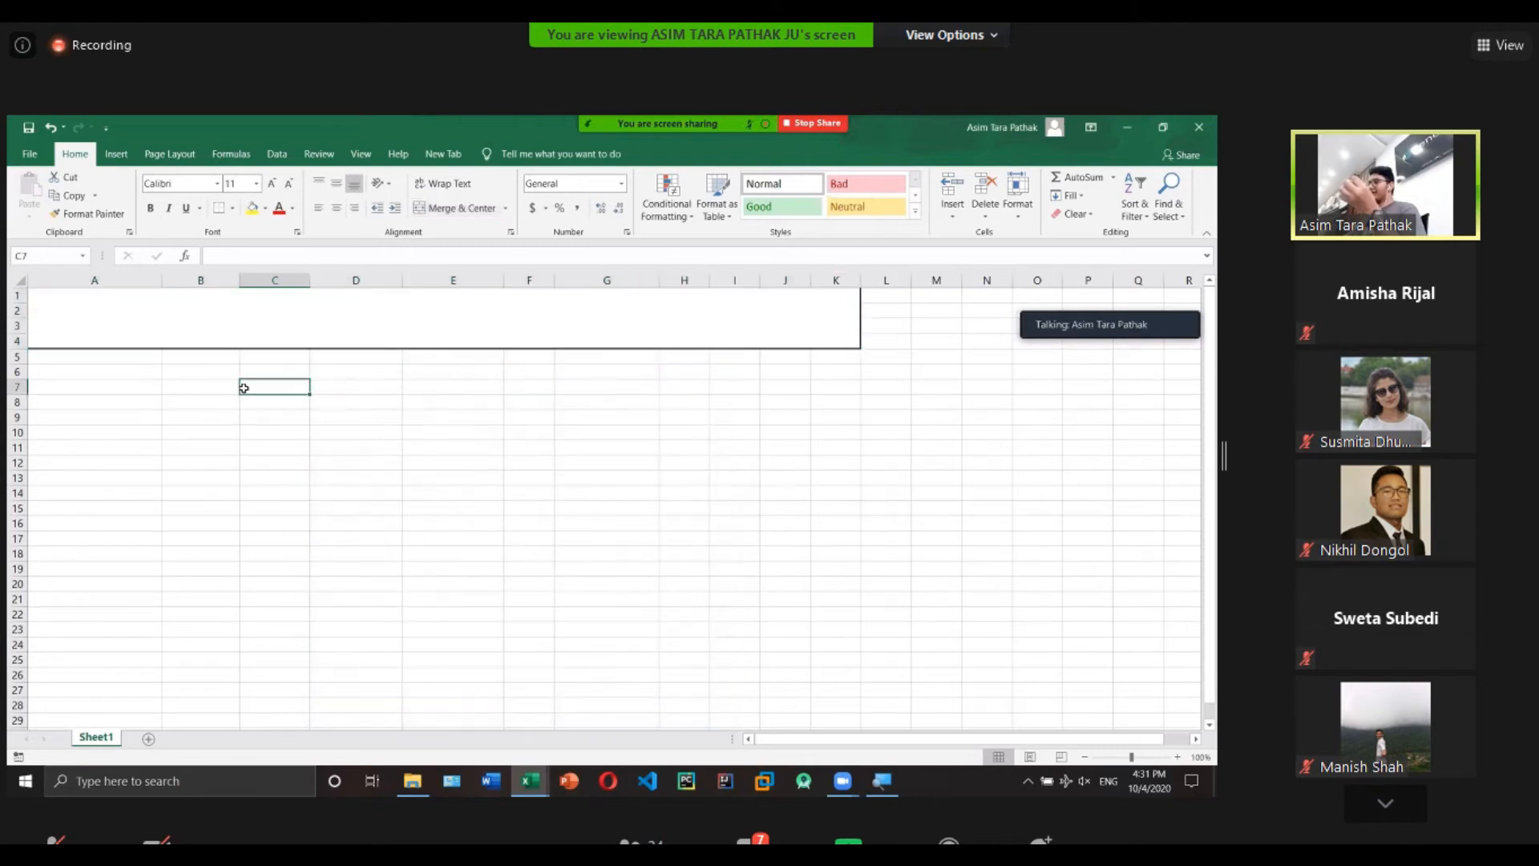
# Enter 'XYZ School' in the merged title block and narrow column A.
pyautogui.click(277, 311)
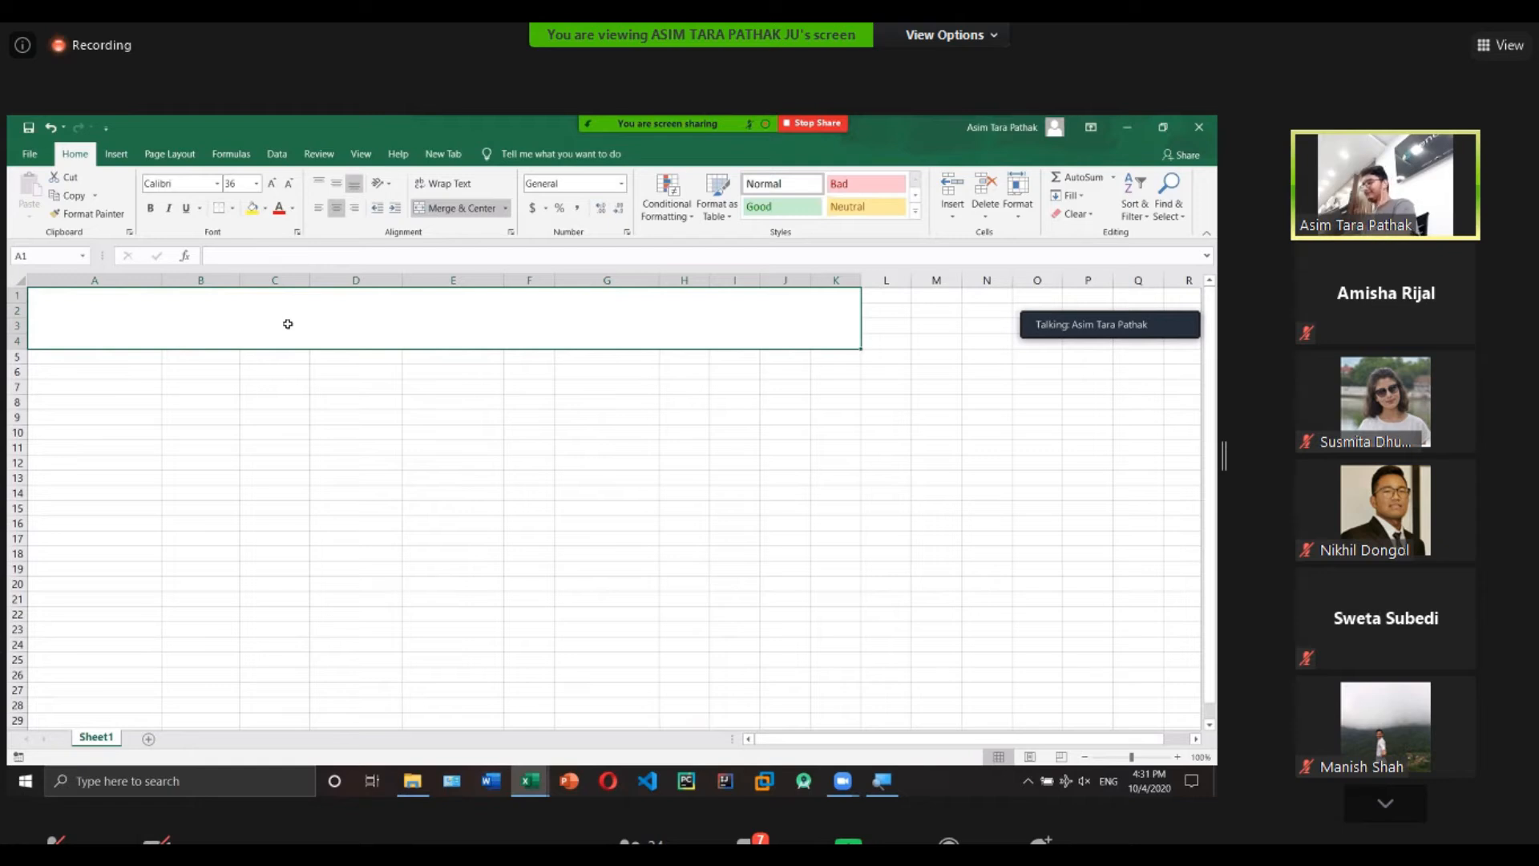
pyautogui.write('NEp')
pyautogui.press('BackSpace')
pyautogui.press('BackSpace')
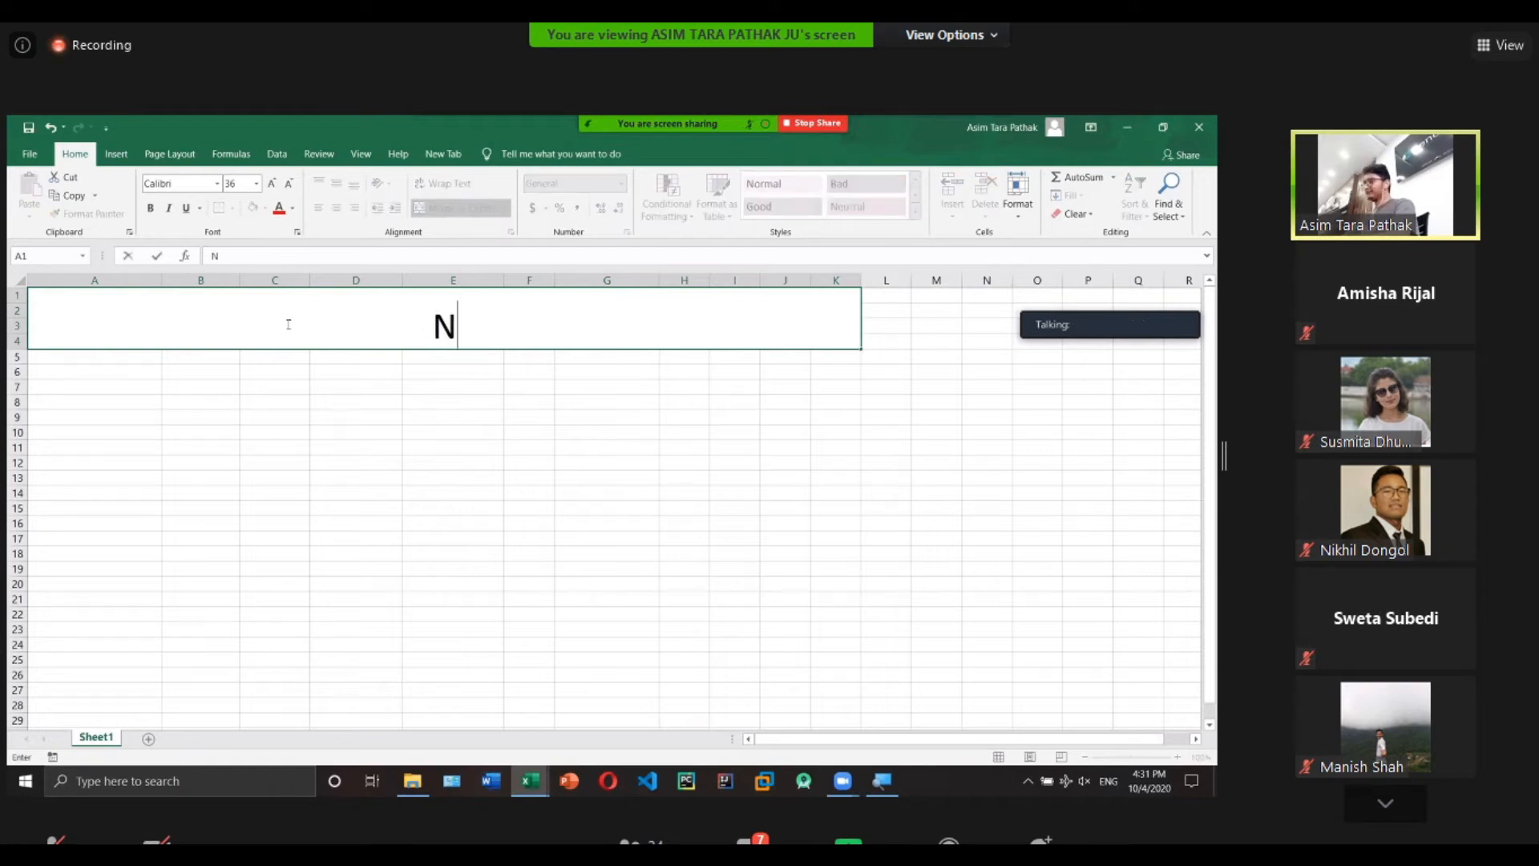
pyautogui.press('BackSpace')
pyautogui.write('XYZ')
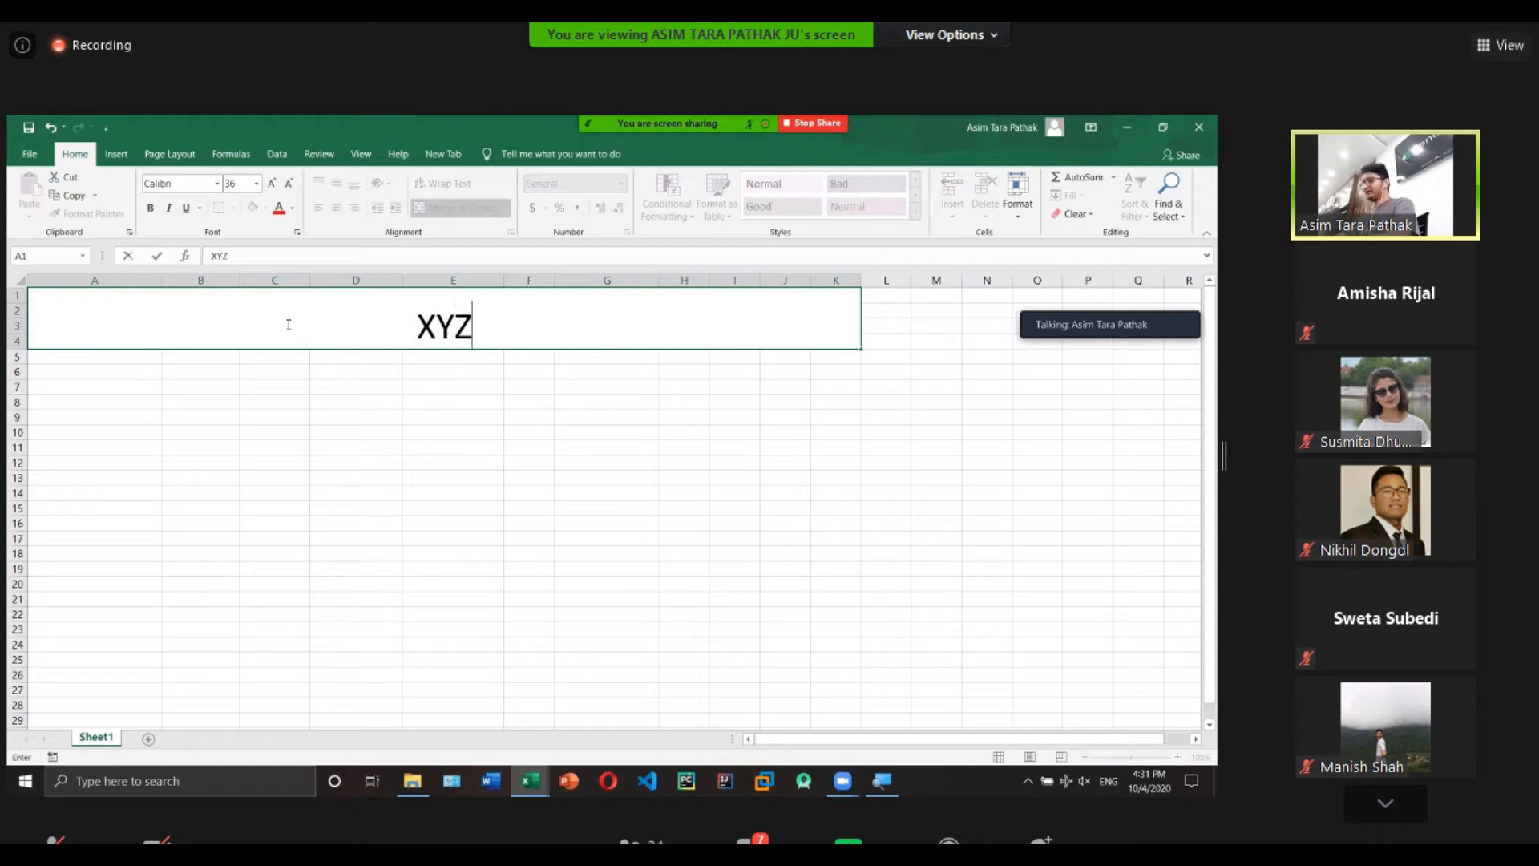
pyautogui.write(' School')
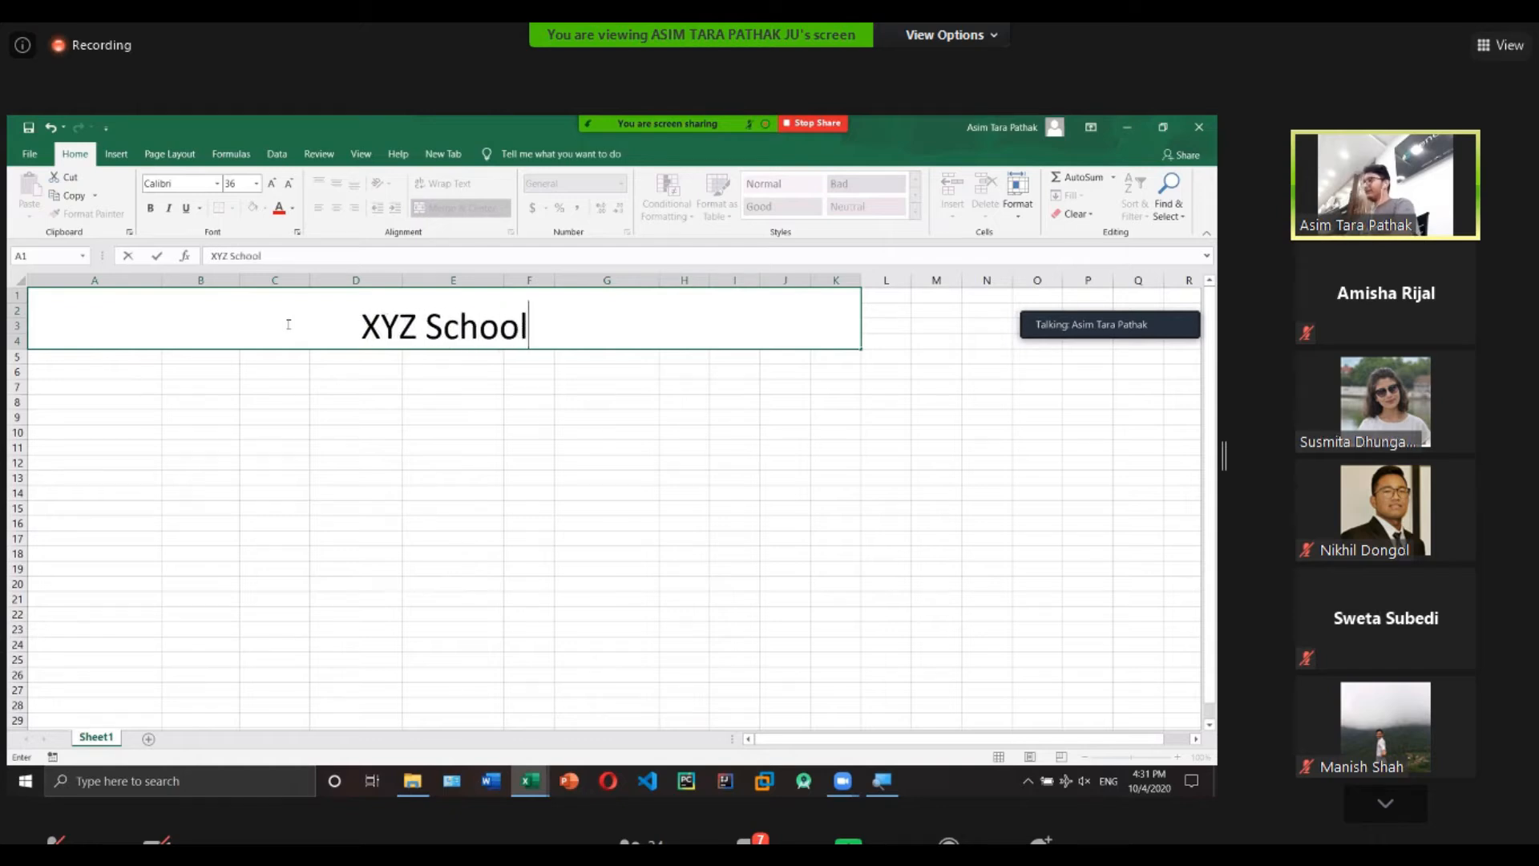
pyautogui.click(138, 362)
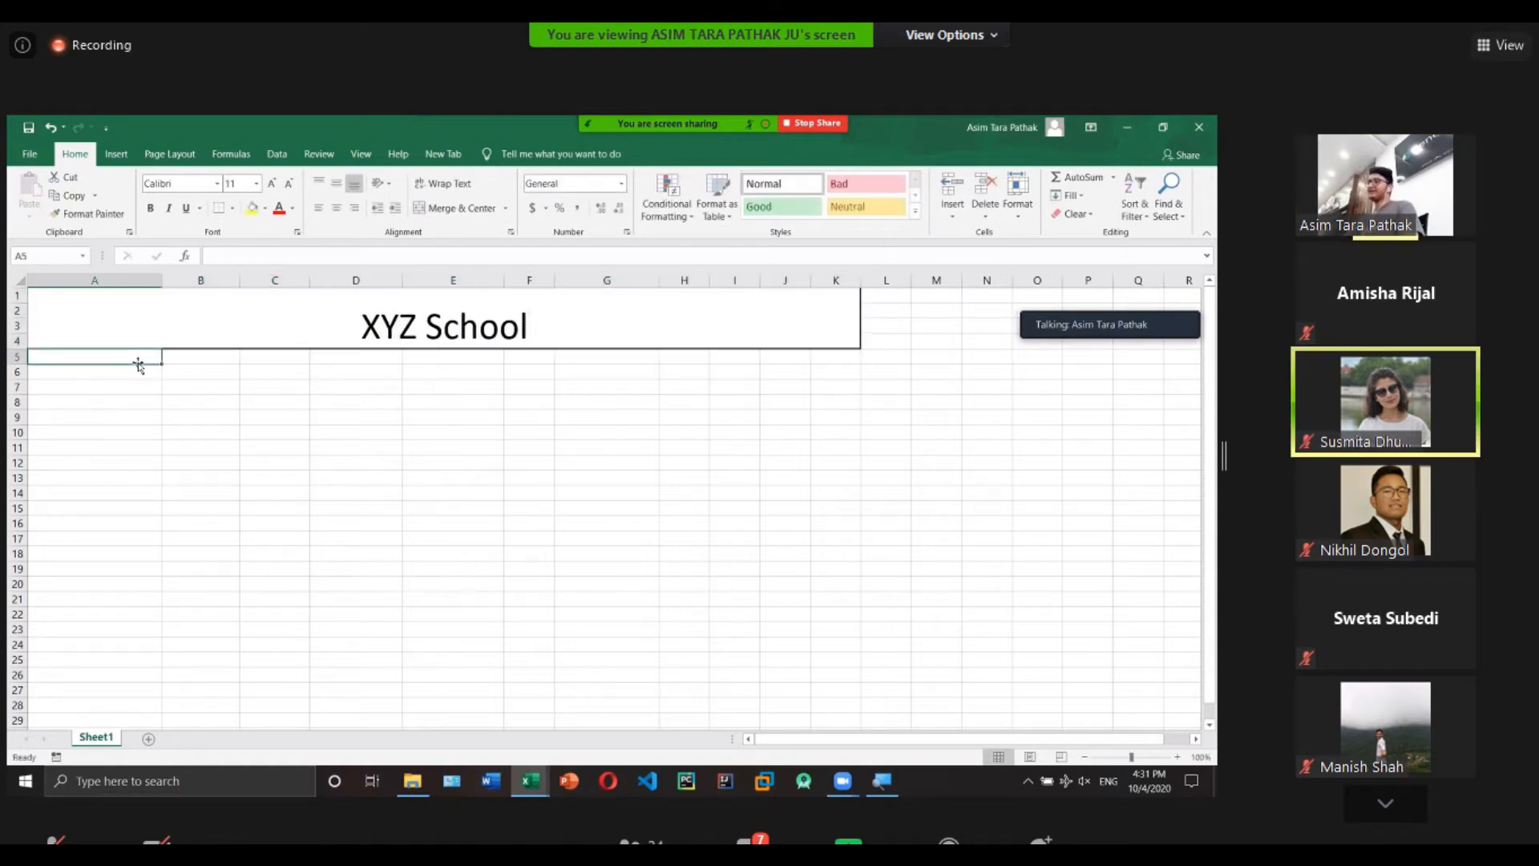
pyautogui.moveTo(161, 280); pyautogui.dragTo(118, 284)
# Enter headings REG NO in A5 and Name in B5, widening column B.
pyautogui.doubleClick(76, 357)
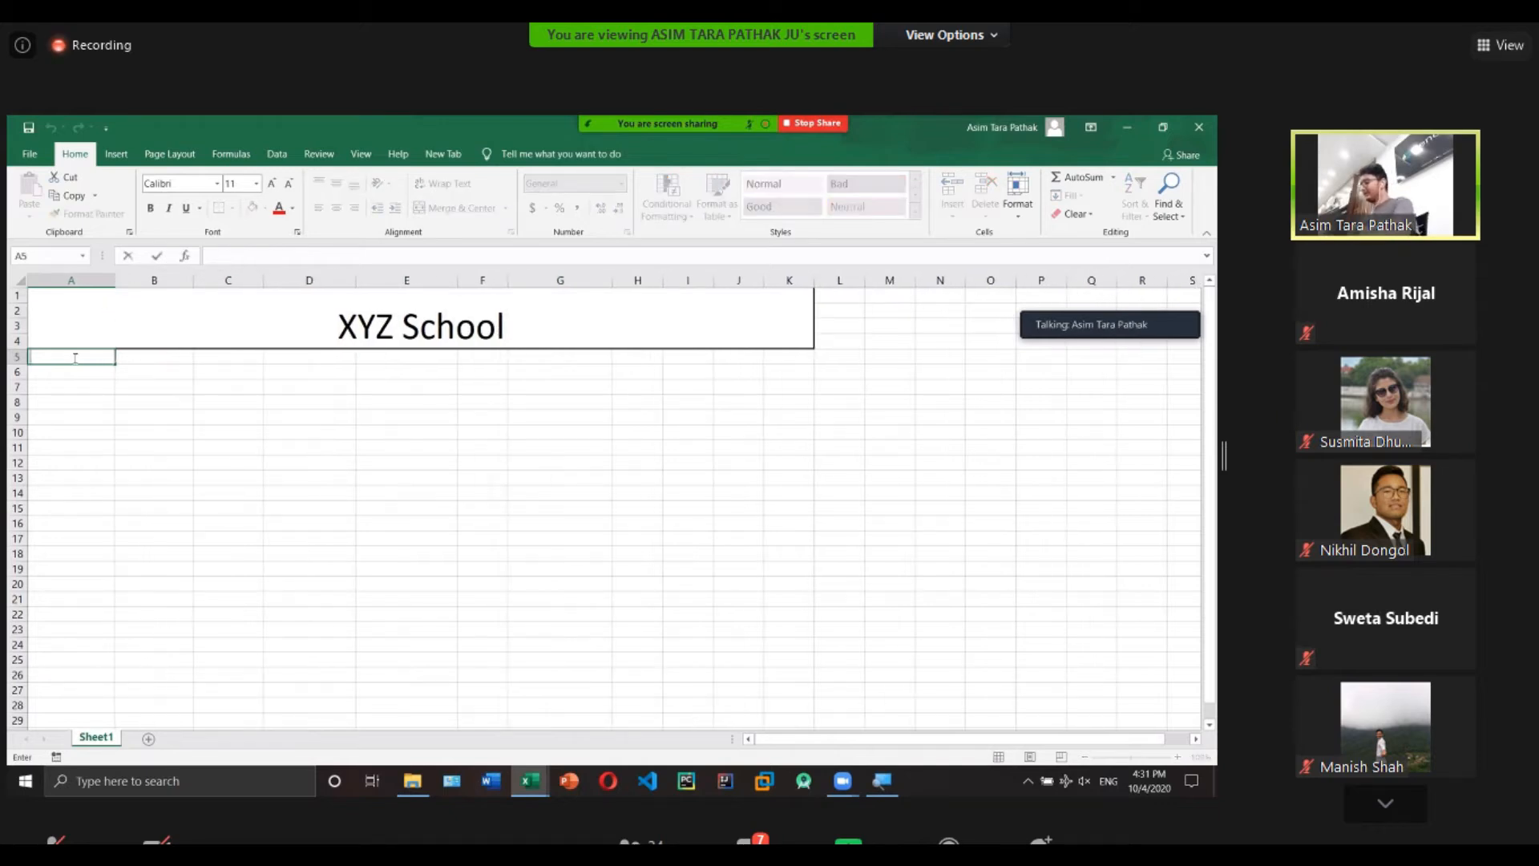
pyautogui.write('REG')
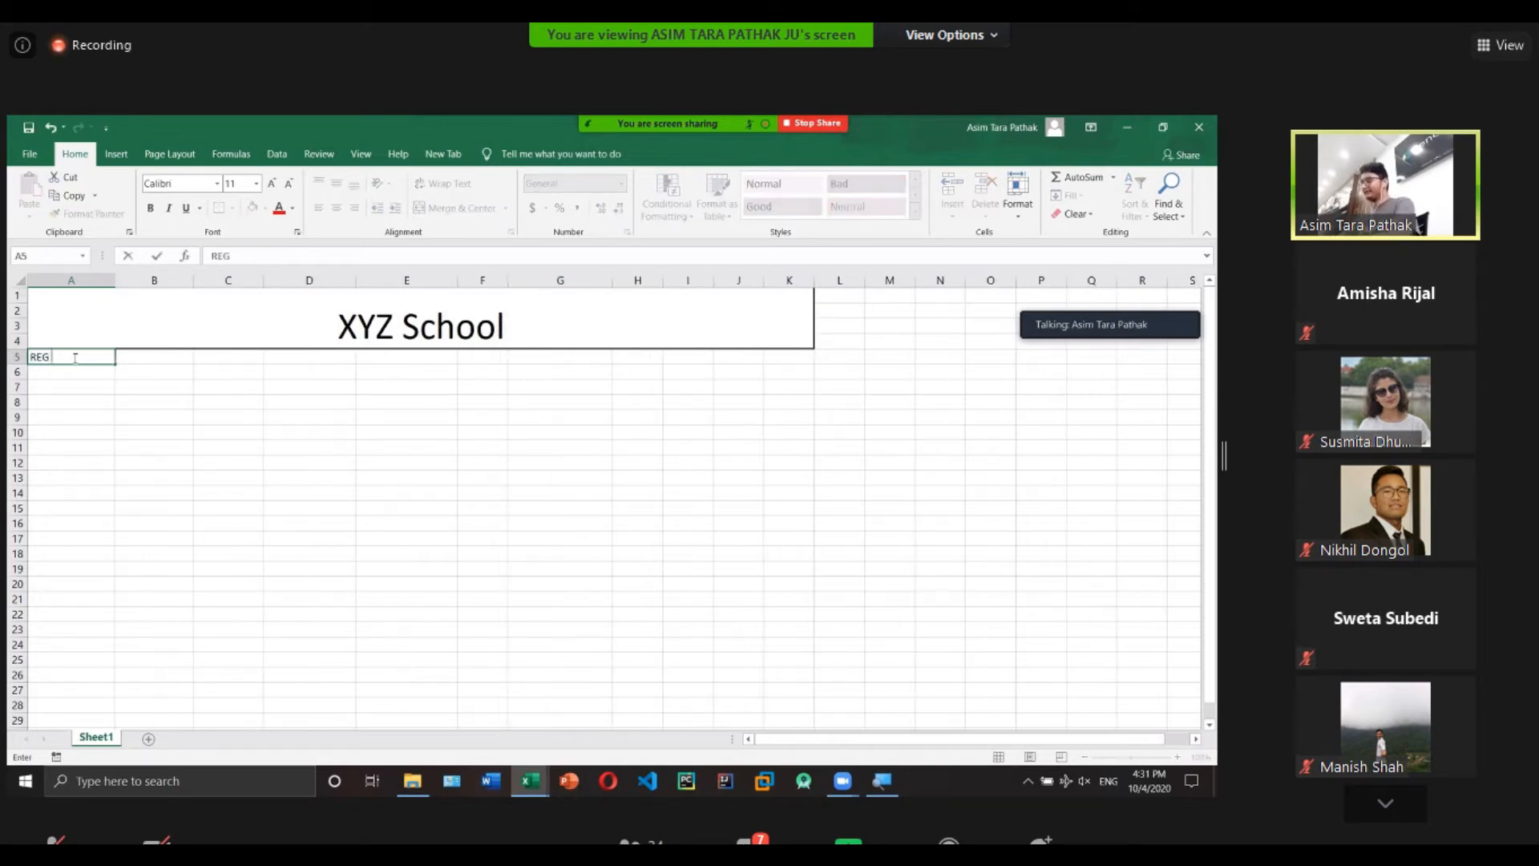
pyautogui.write(' NO')
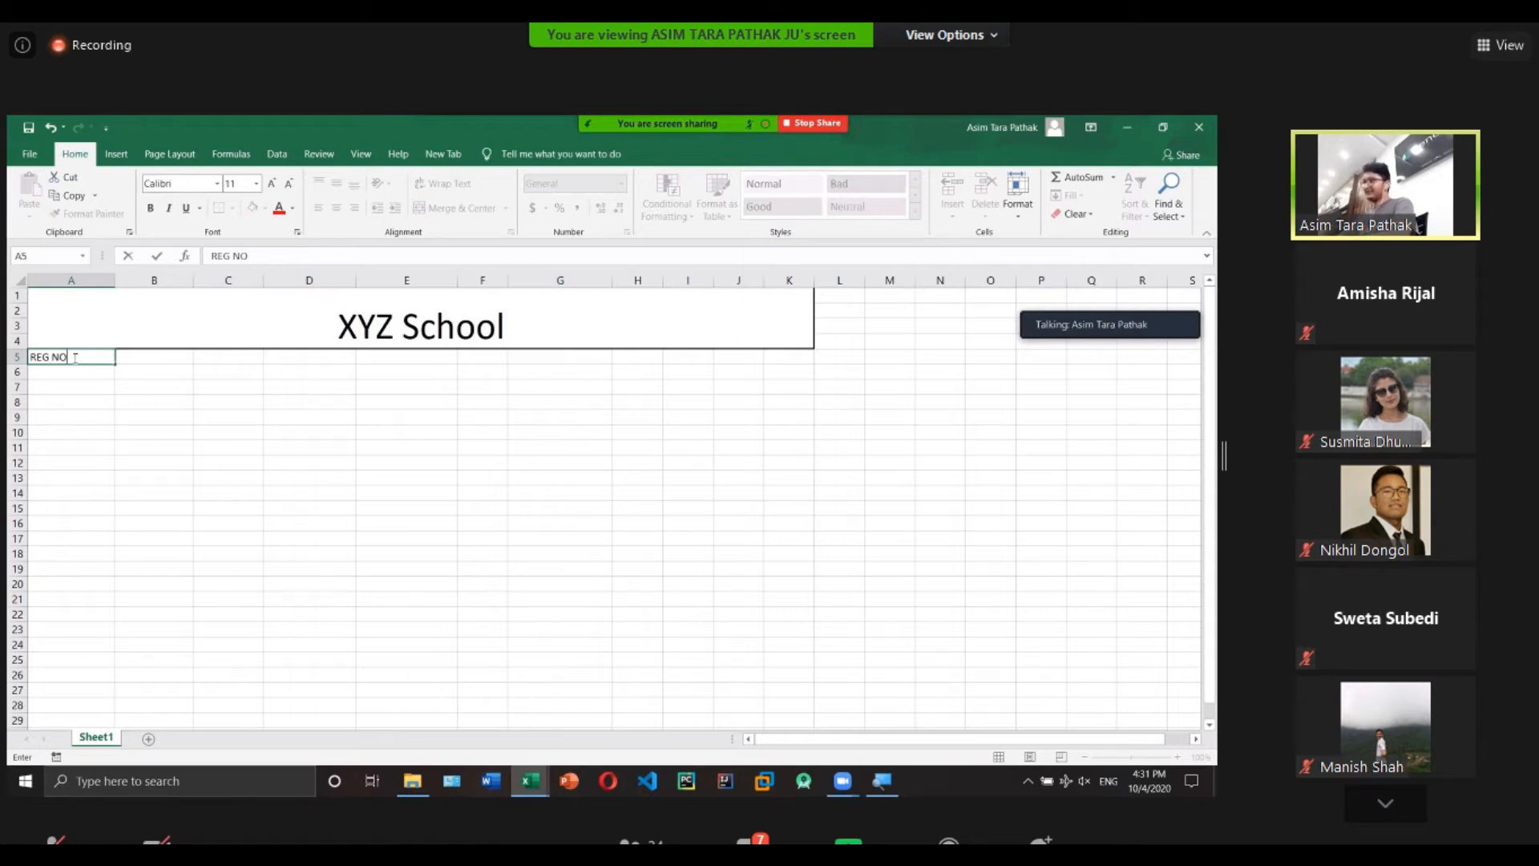
pyautogui.click(143, 355)
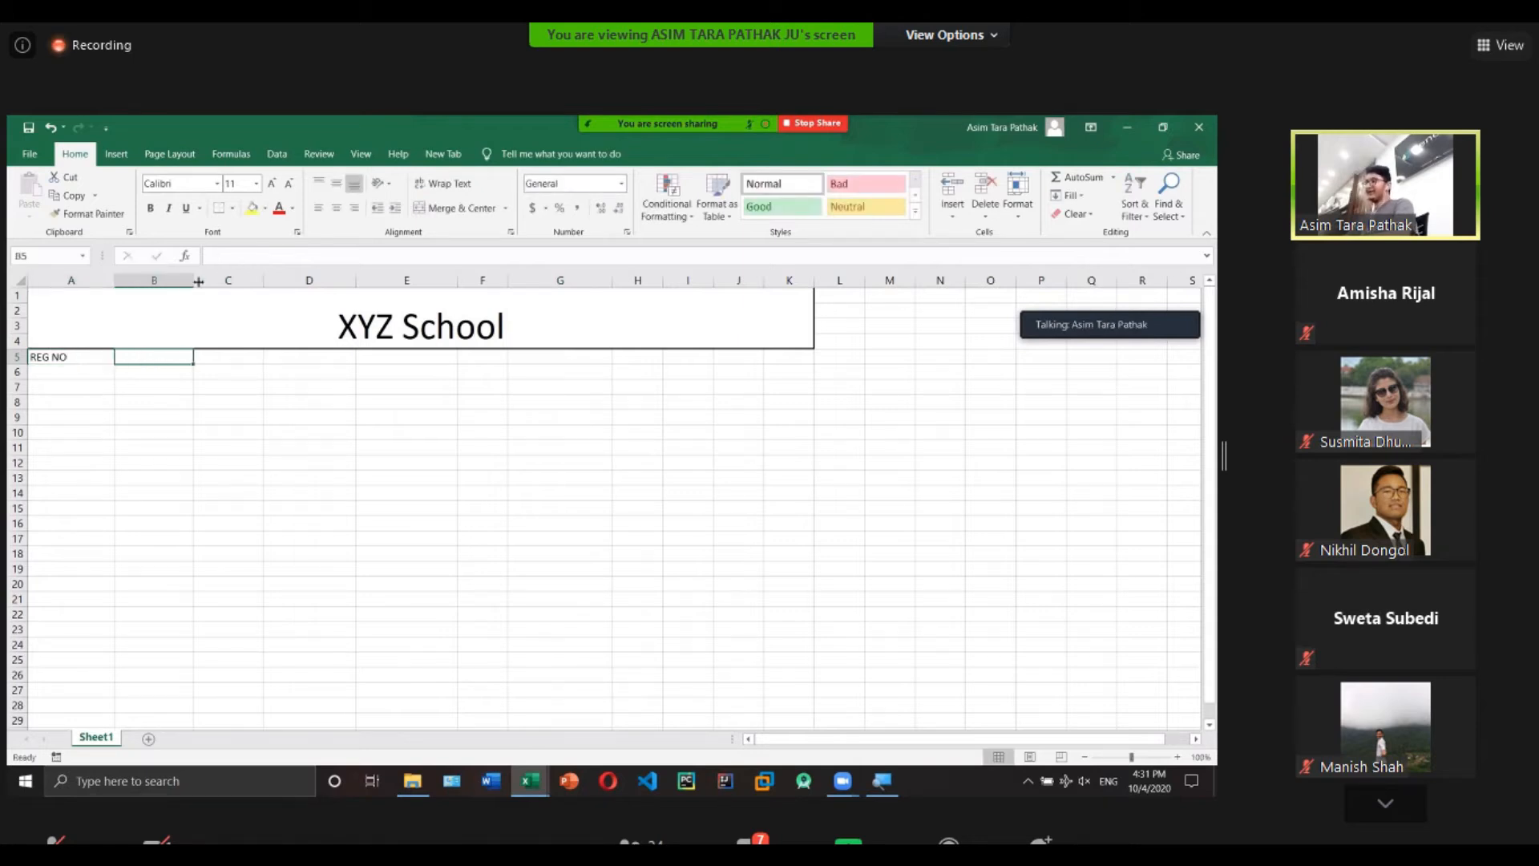
pyautogui.moveTo(195, 274); pyautogui.dragTo(269, 275)
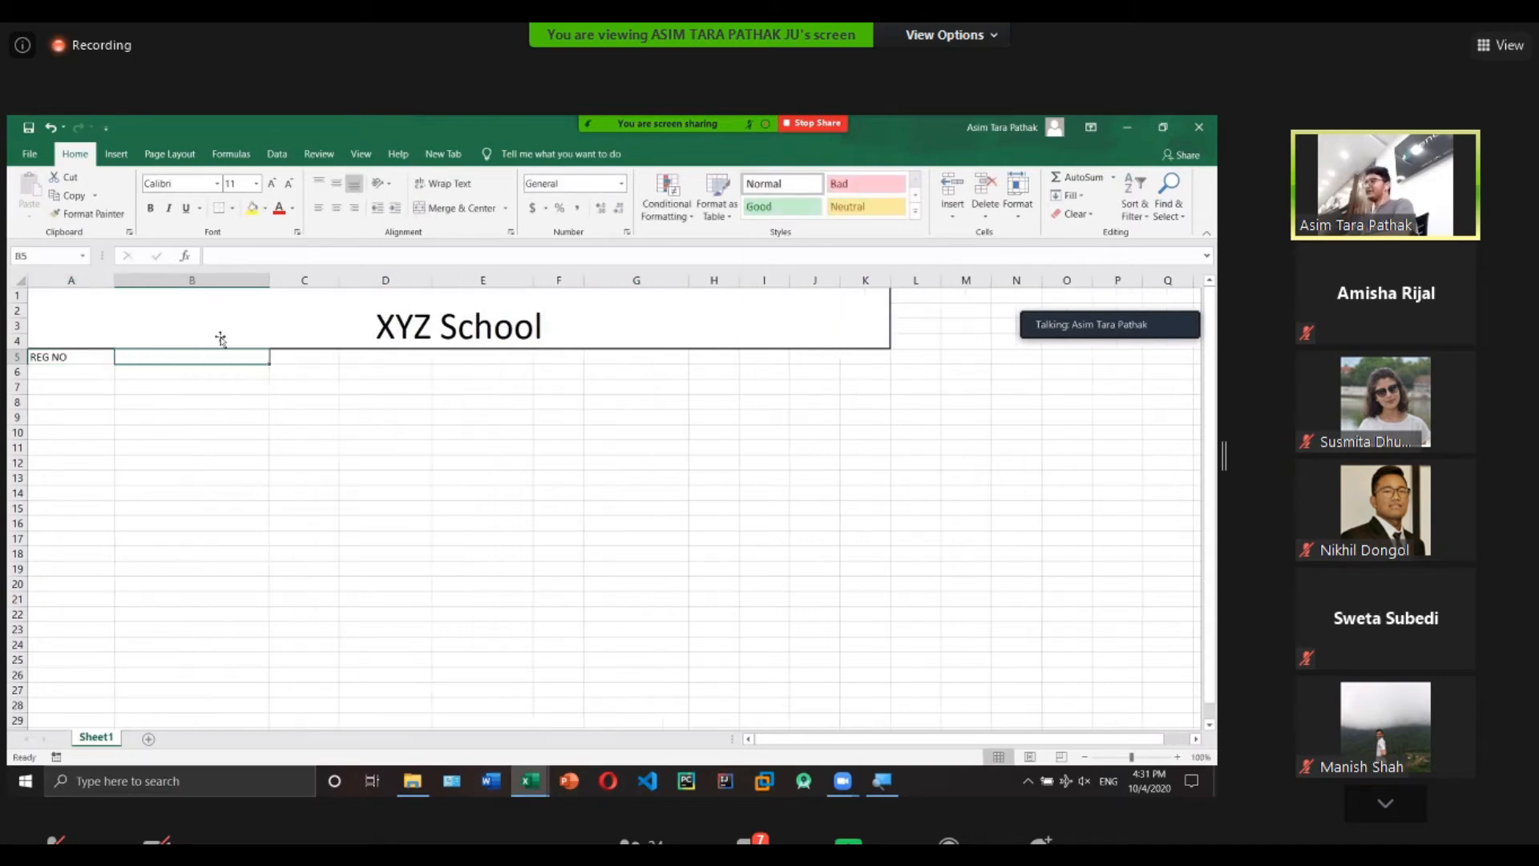
pyautogui.write('Nm')
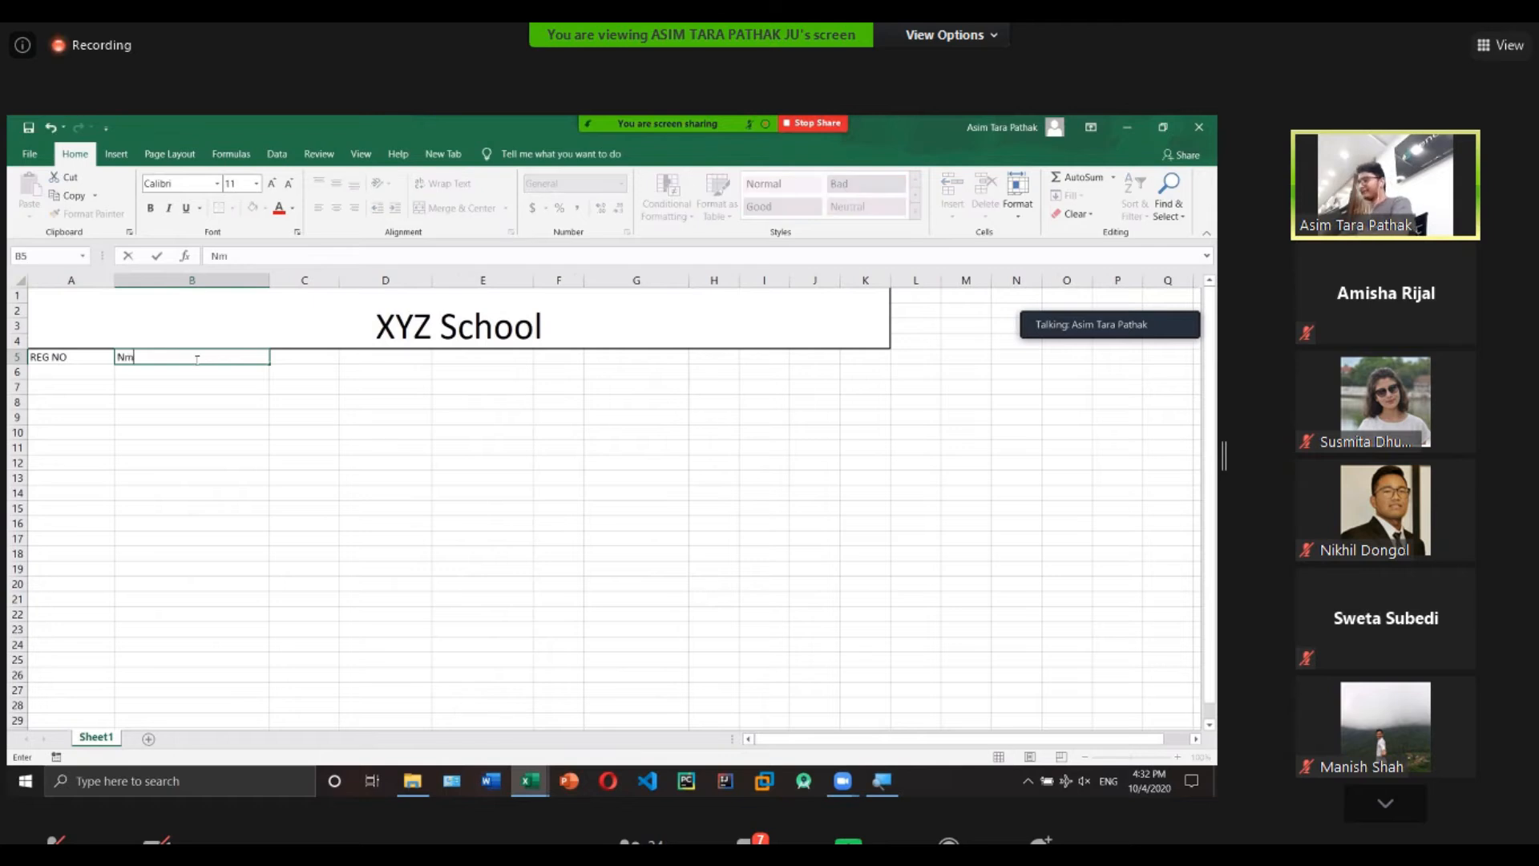
pyautogui.press('BackSpace')
pyautogui.write('ame')
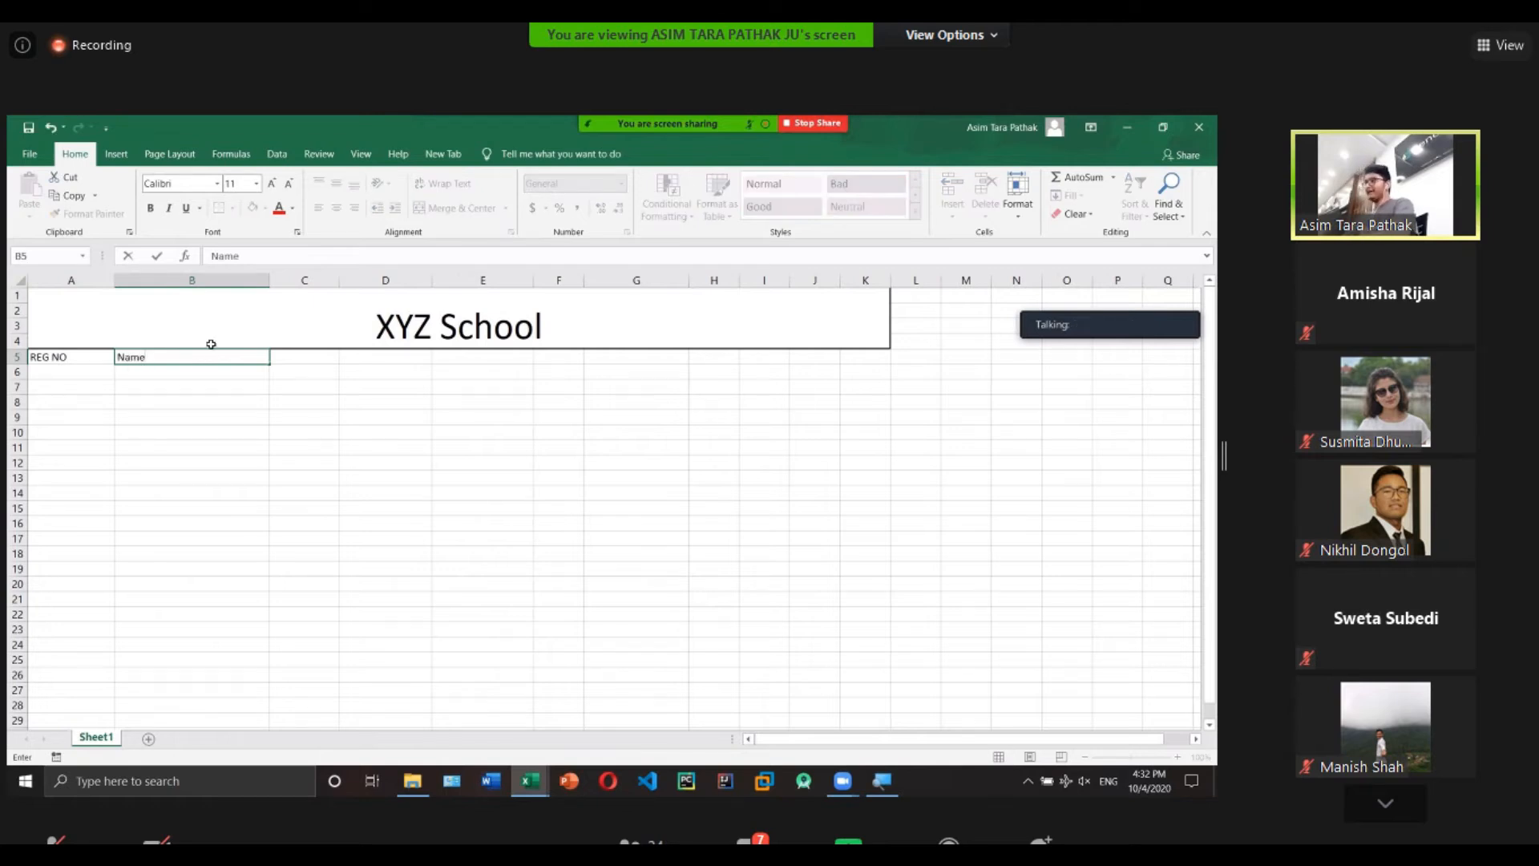
pyautogui.click(319, 358)
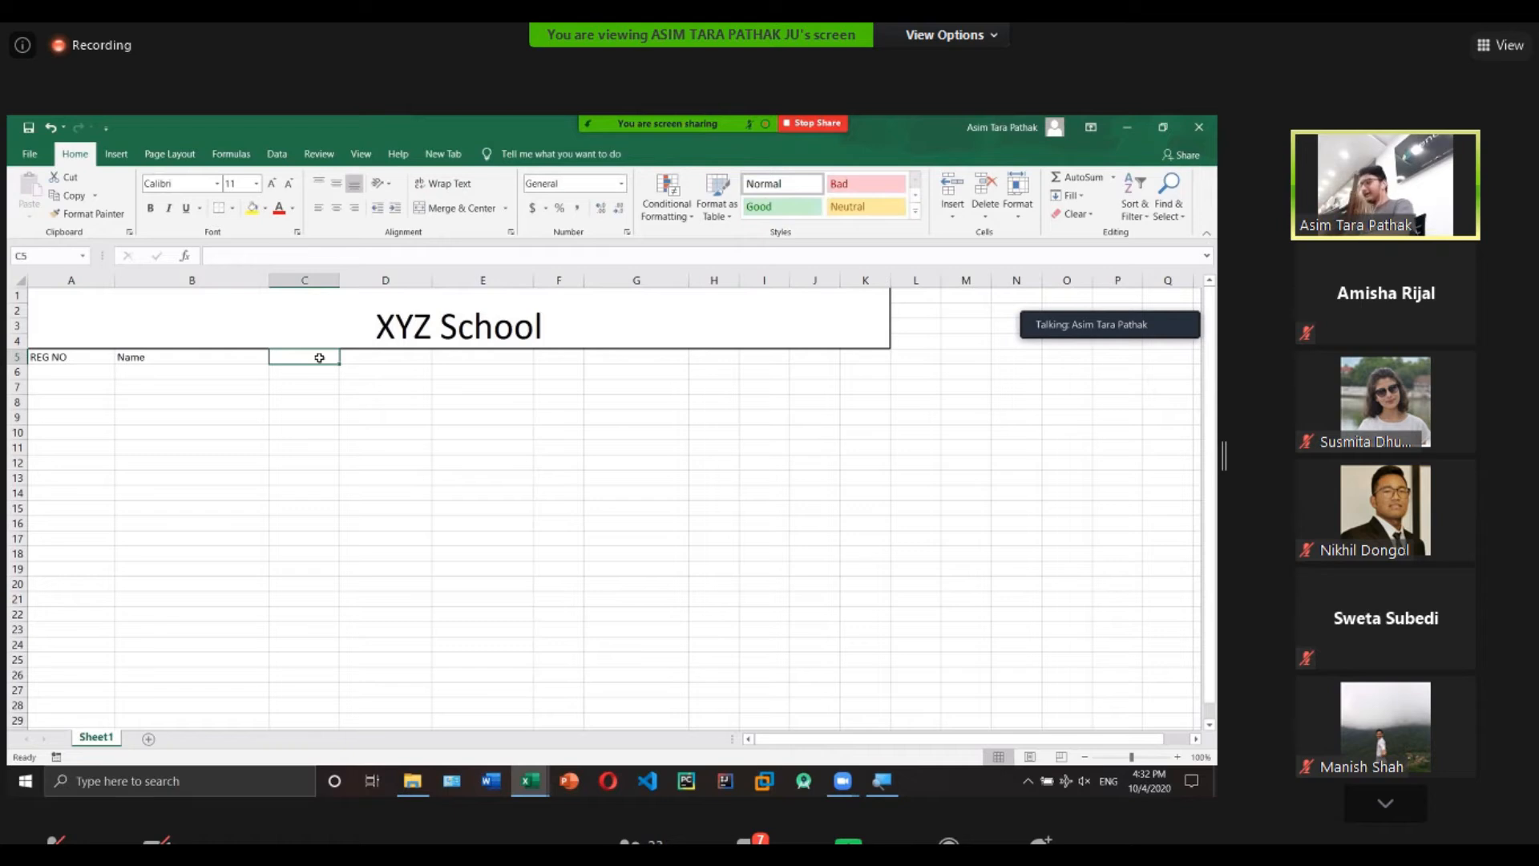
# Add headings ENG, COMPUTER and TOTAl MARK in C5 to E5.
pyautogui.write('ENG')
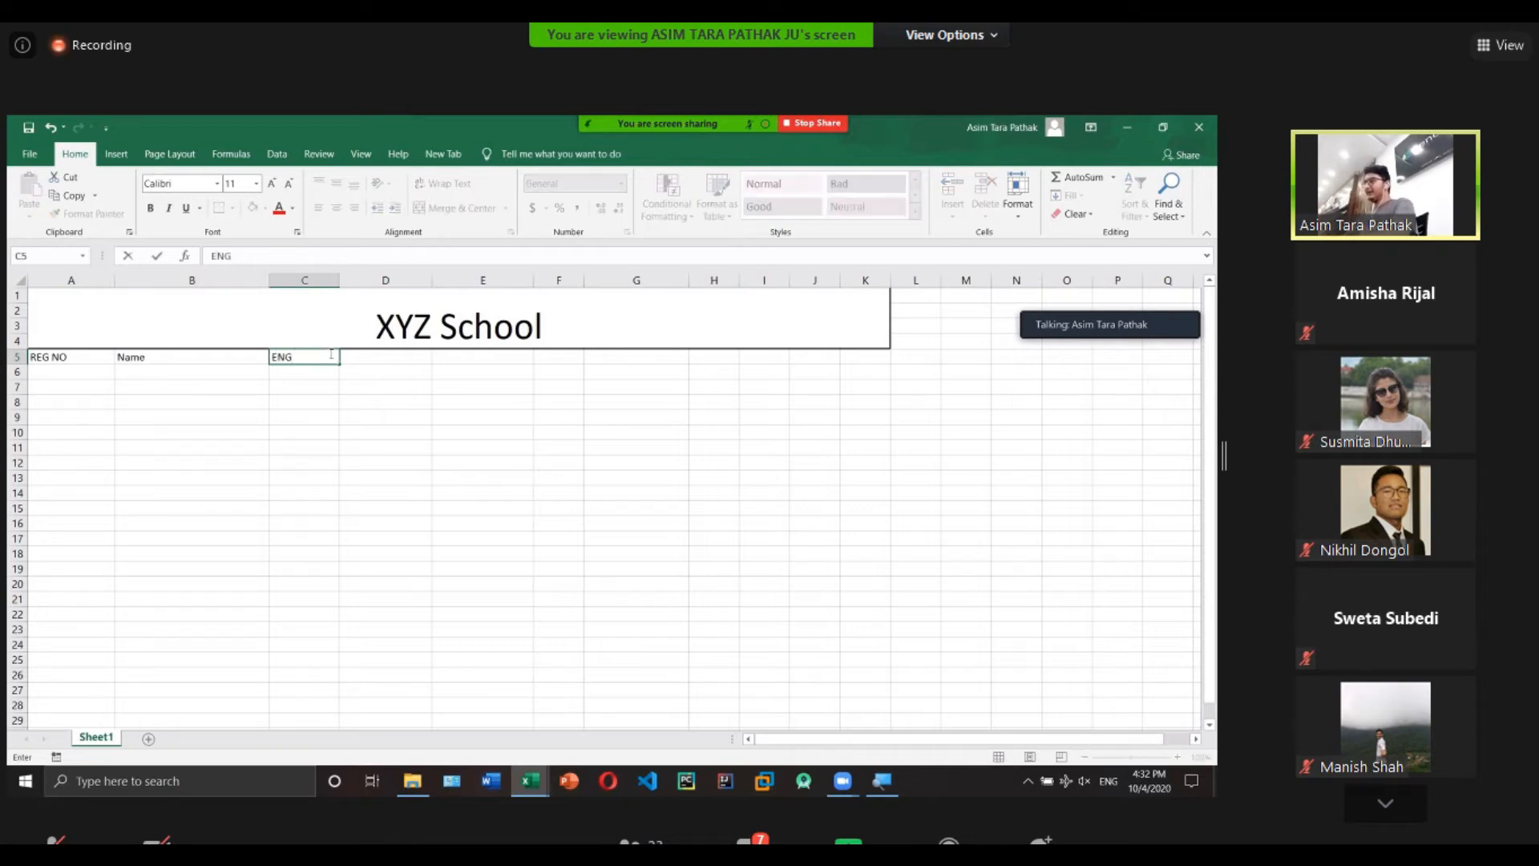
pyautogui.click(365, 360)
pyautogui.write('COMPUTER')
pyautogui.click(506, 358)
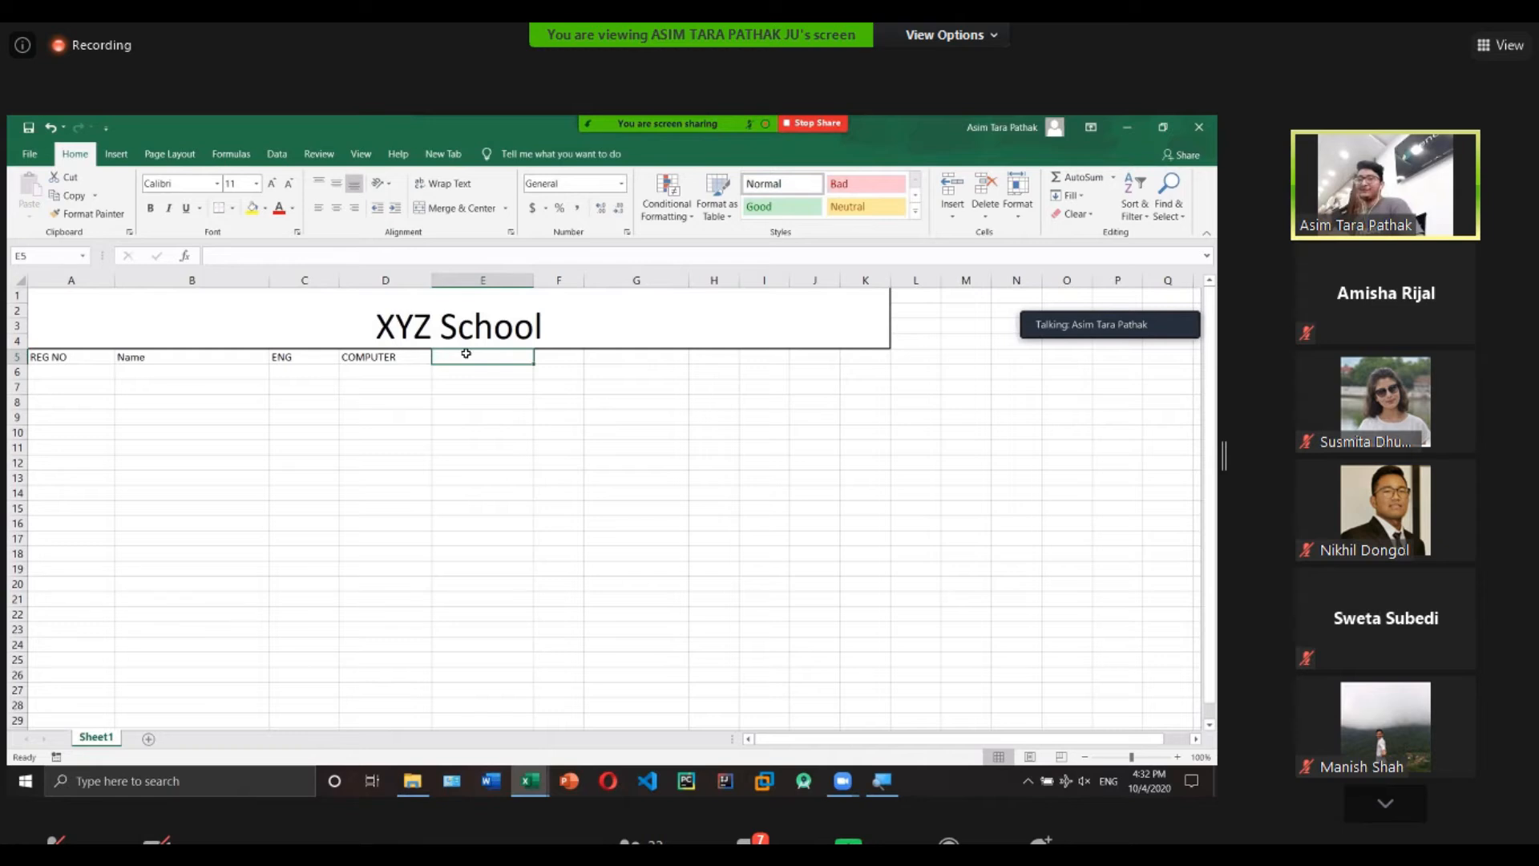
pyautogui.doubleClick(466, 353)
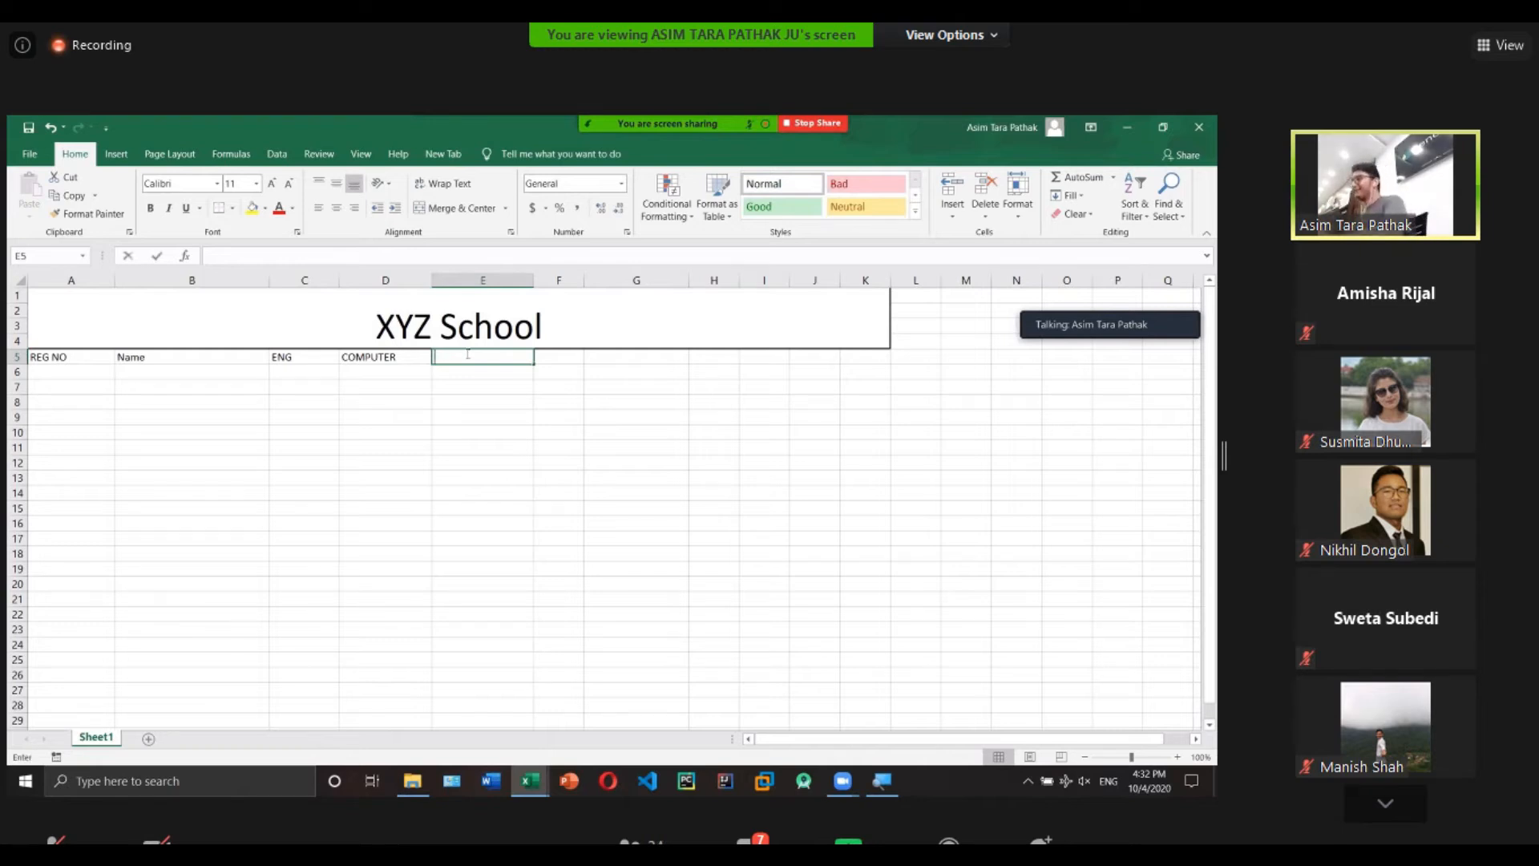
pyautogui.write('TOT')
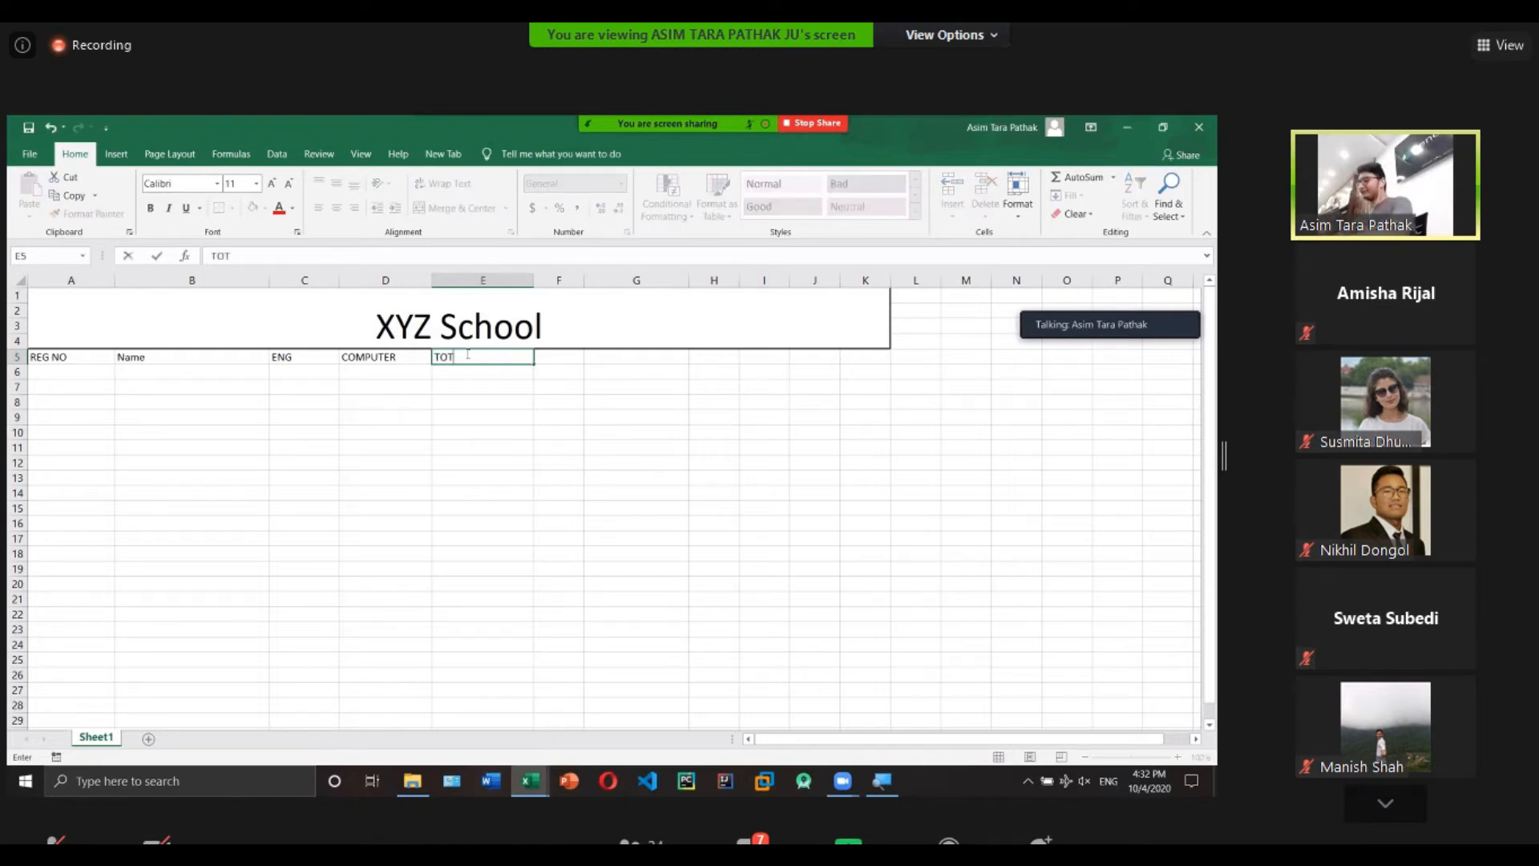
pyautogui.write('Al MARK')
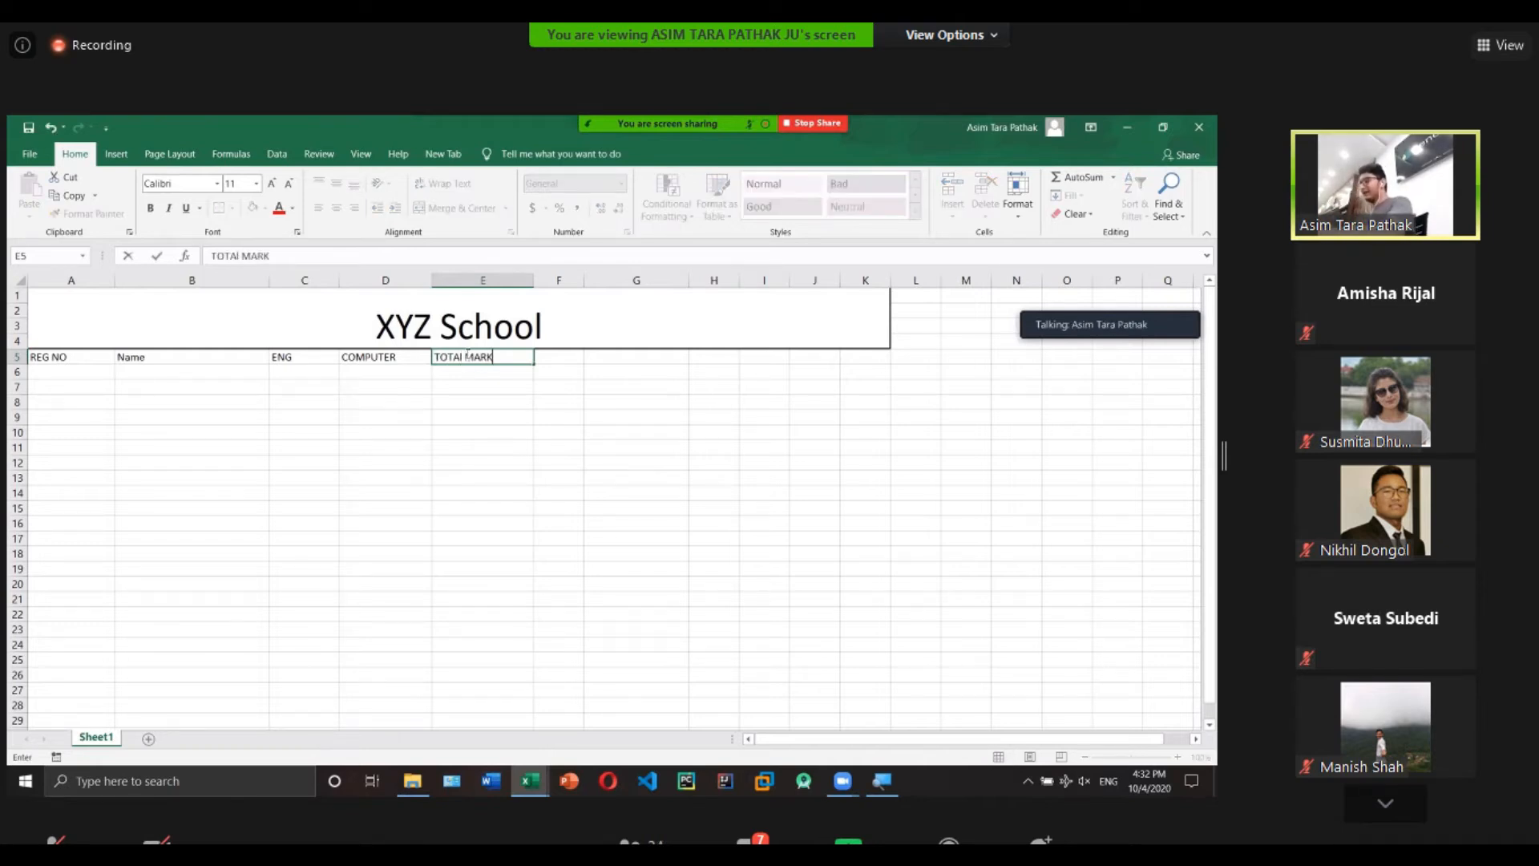
pyautogui.click(558, 356)
# Widen column F, enter Per and RANK headings in F5 and G5, and narrow column A.
pyautogui.moveTo(584, 280); pyautogui.dragTo(622, 281)
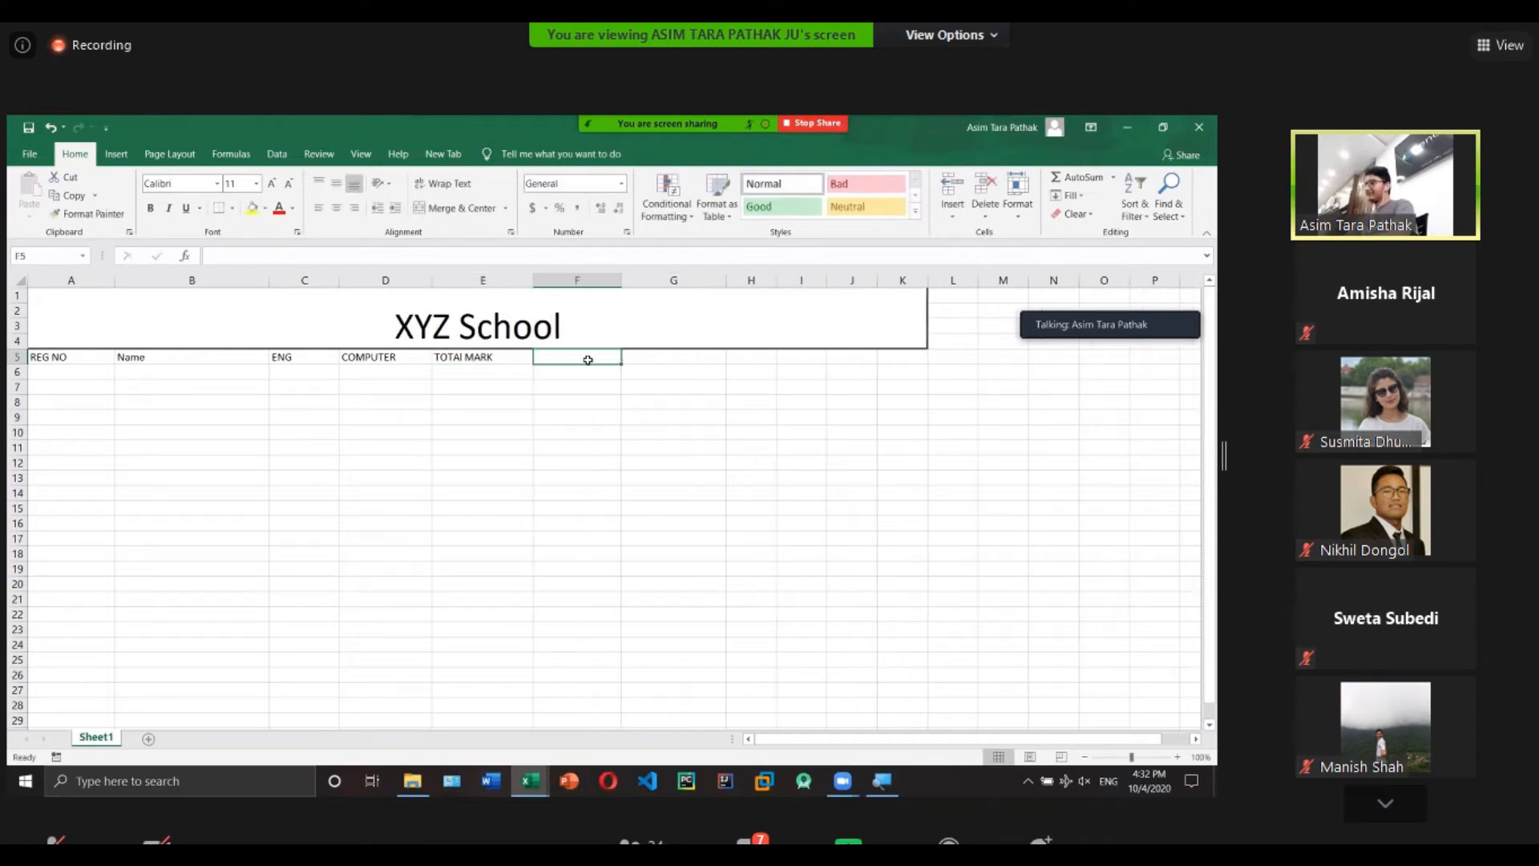
pyautogui.write('PEr')
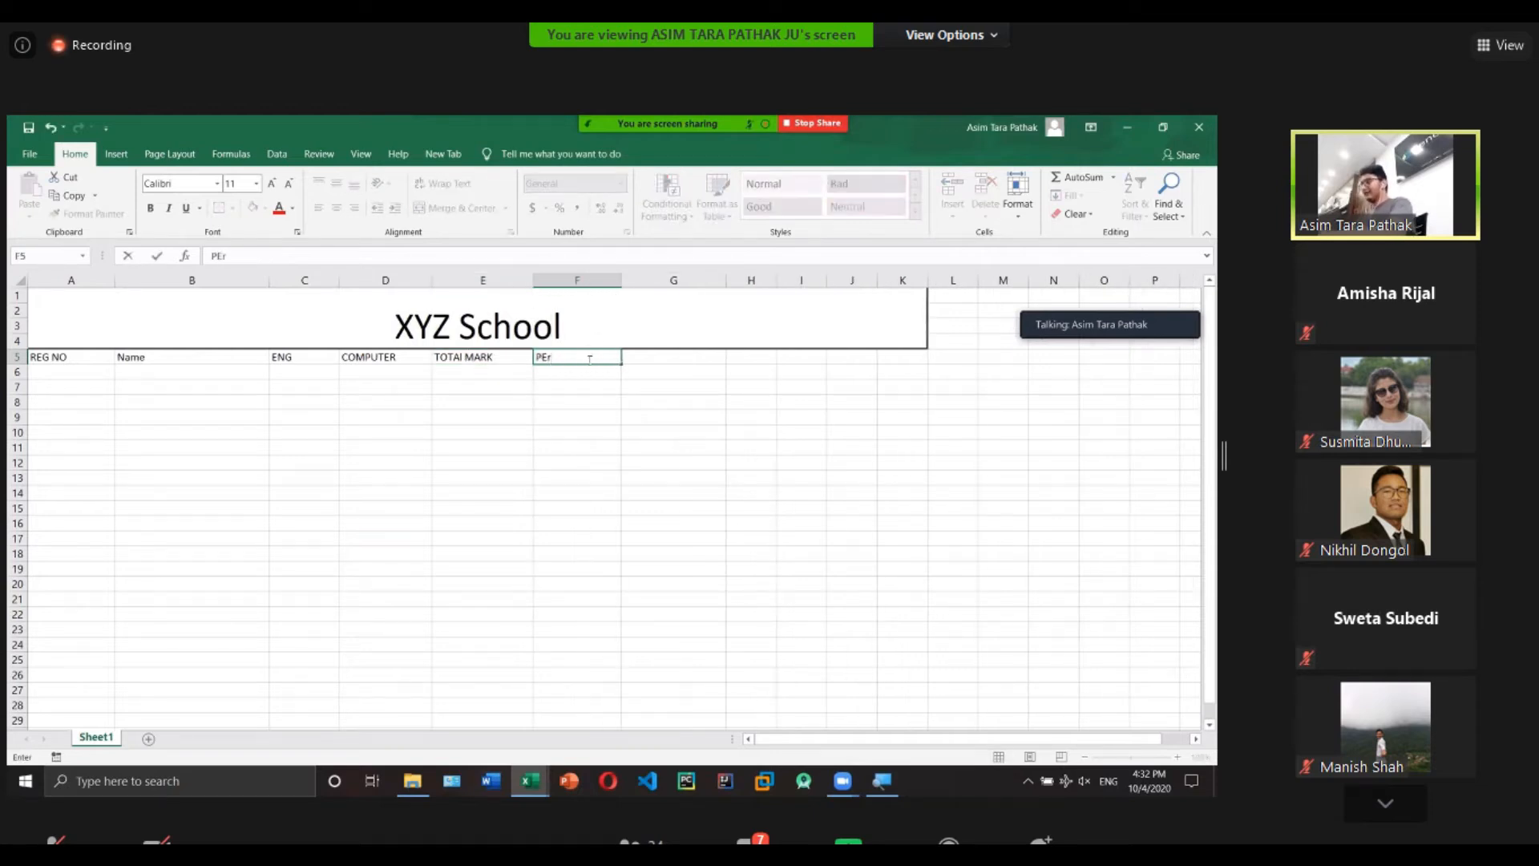
pyautogui.press('BackSpace')
pyautogui.press('BackSpace')
pyautogui.write('er')
pyautogui.click(642, 353)
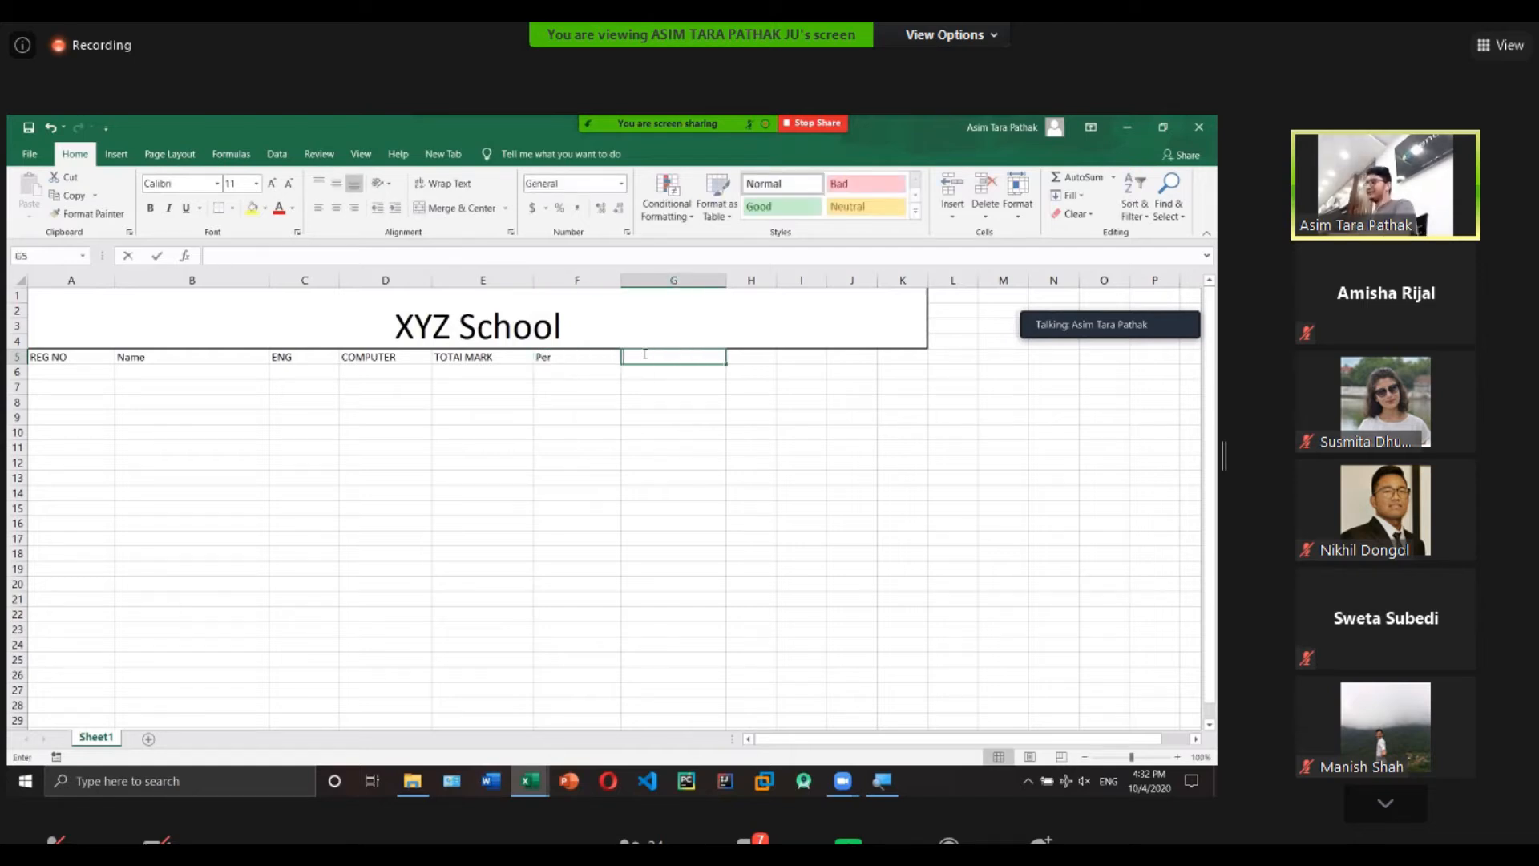
pyautogui.write('RANK')
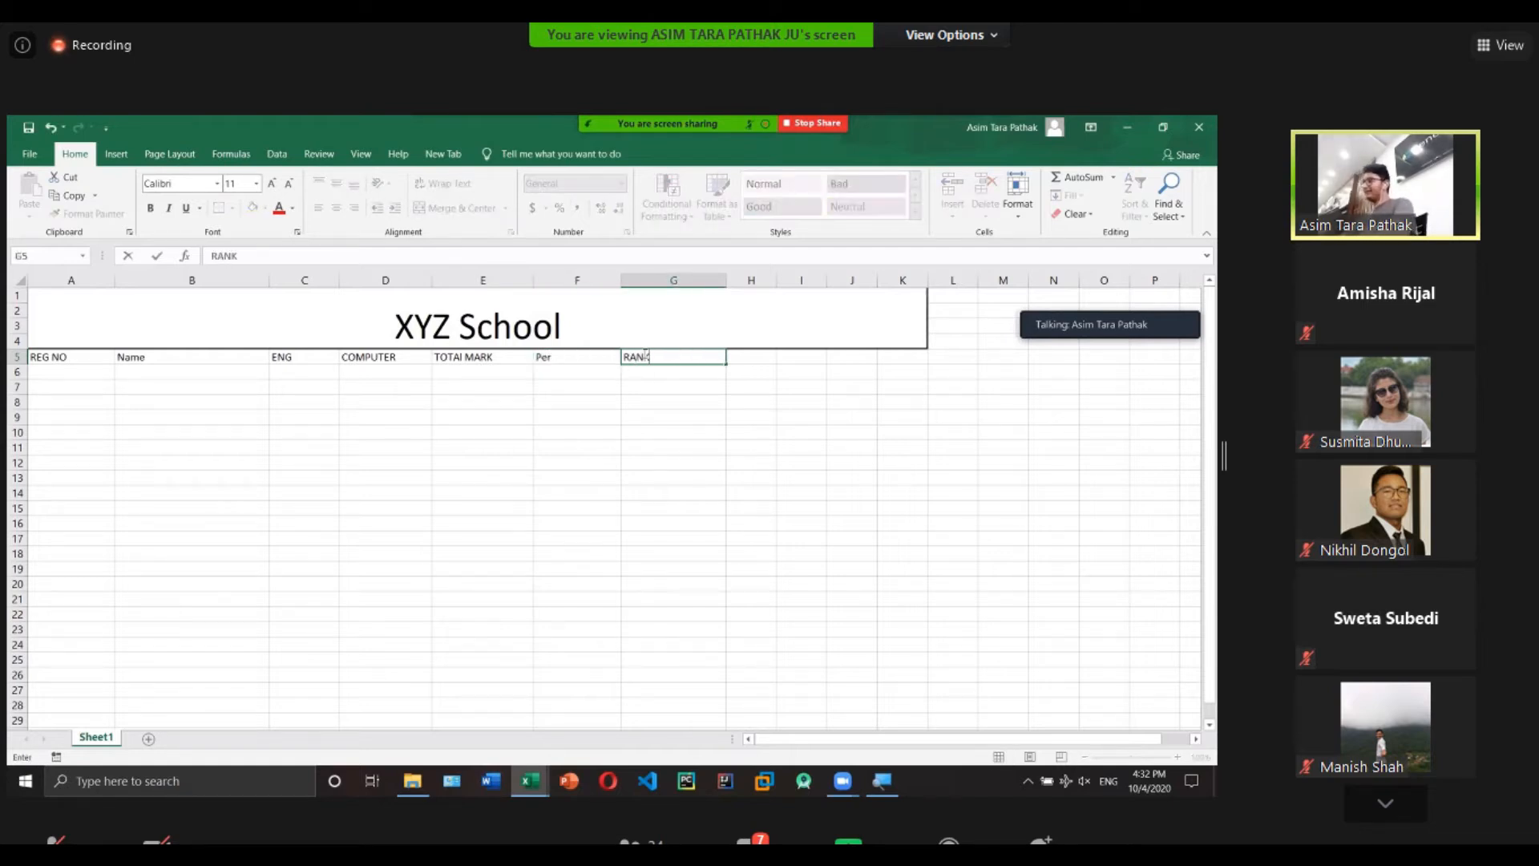
pyautogui.click(96, 373)
pyautogui.moveTo(114, 280); pyautogui.dragTo(82, 280)
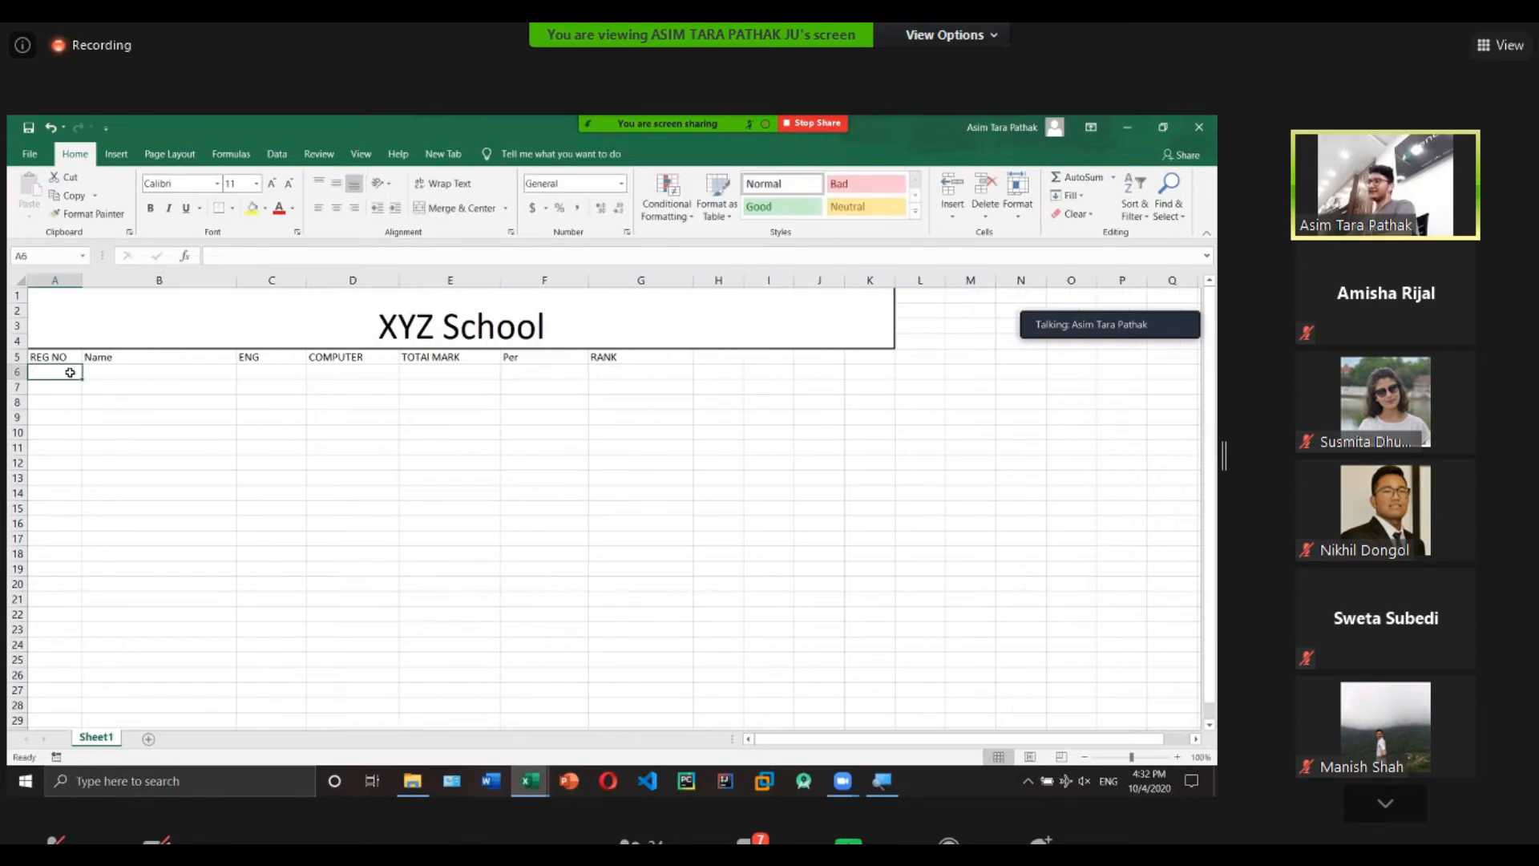
# Widen column A slightly by dragging the header border.
pyautogui.doubleClick(71, 372)
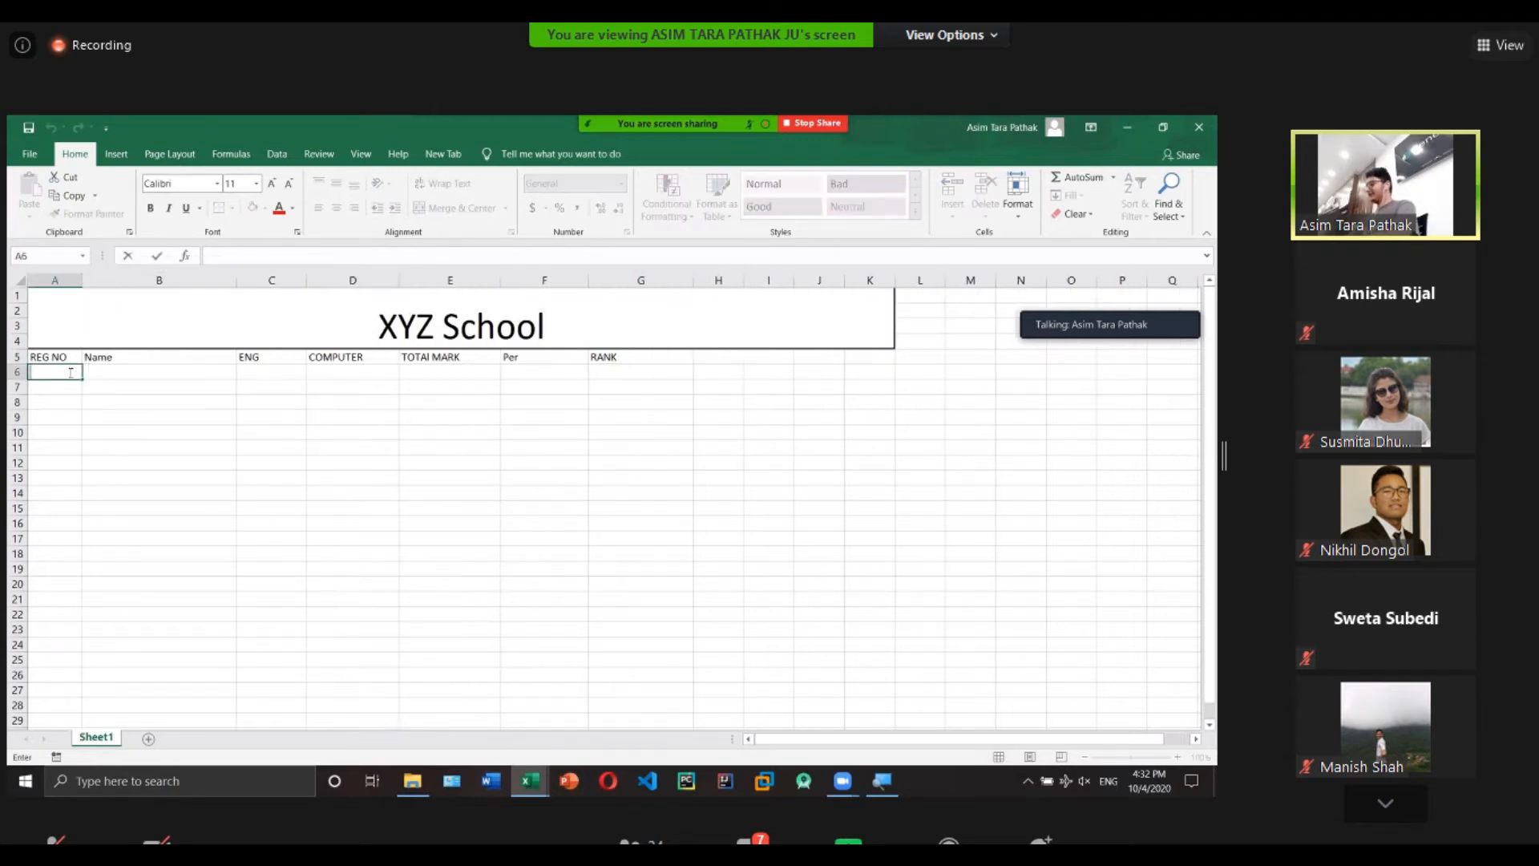
pyautogui.click(81, 279)
pyautogui.moveTo(83, 283); pyautogui.dragTo(90, 282)
# Enter registration numbers 123, 124, 125, 126 and 127 down A6:A10.
pyautogui.click(70, 375)
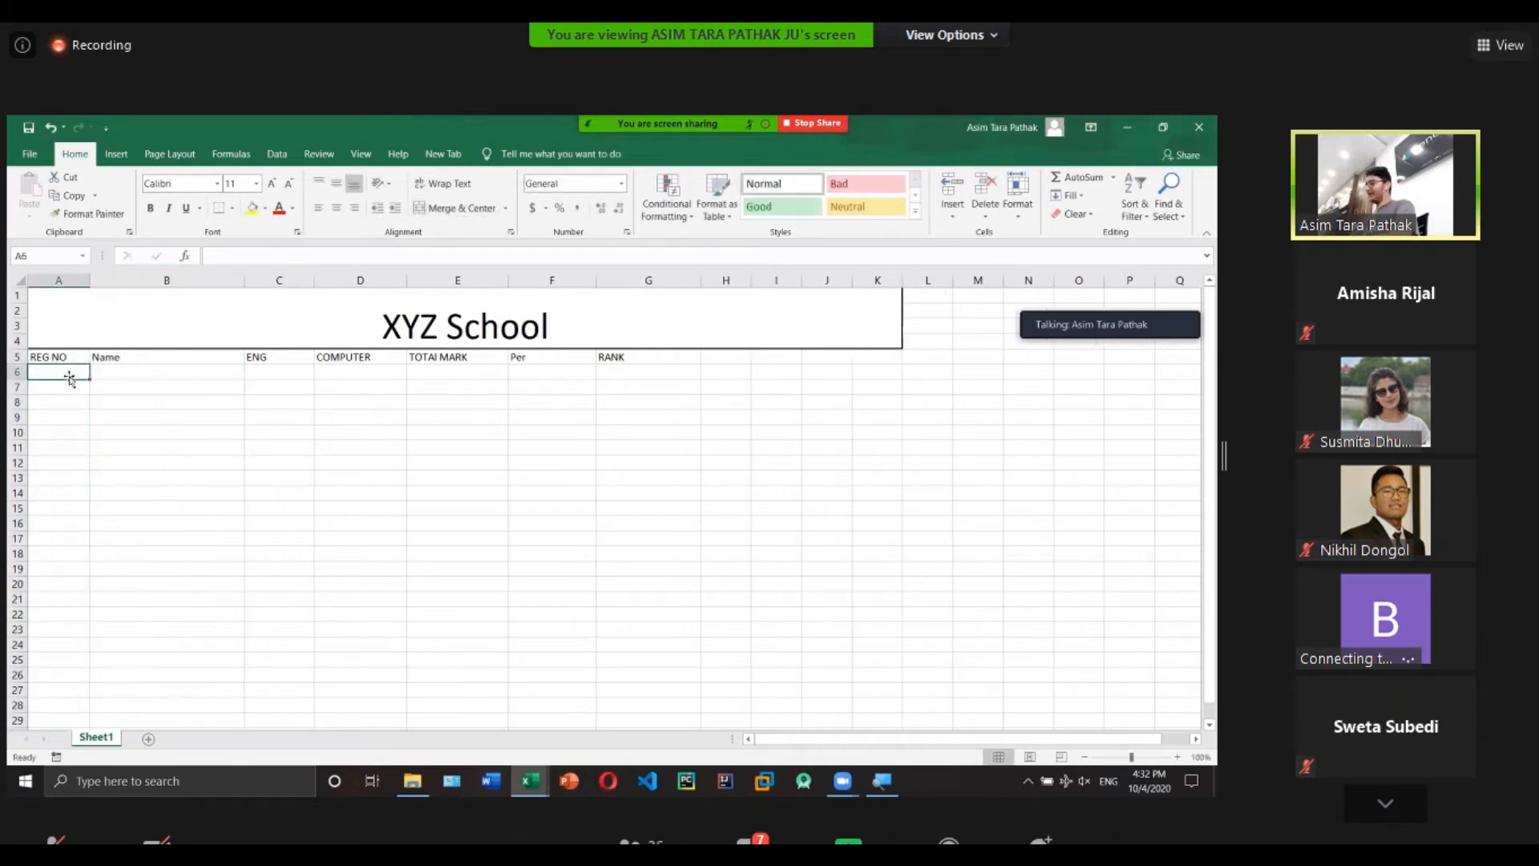
pyautogui.write('123')
pyautogui.press('Return')
pyautogui.write('1')
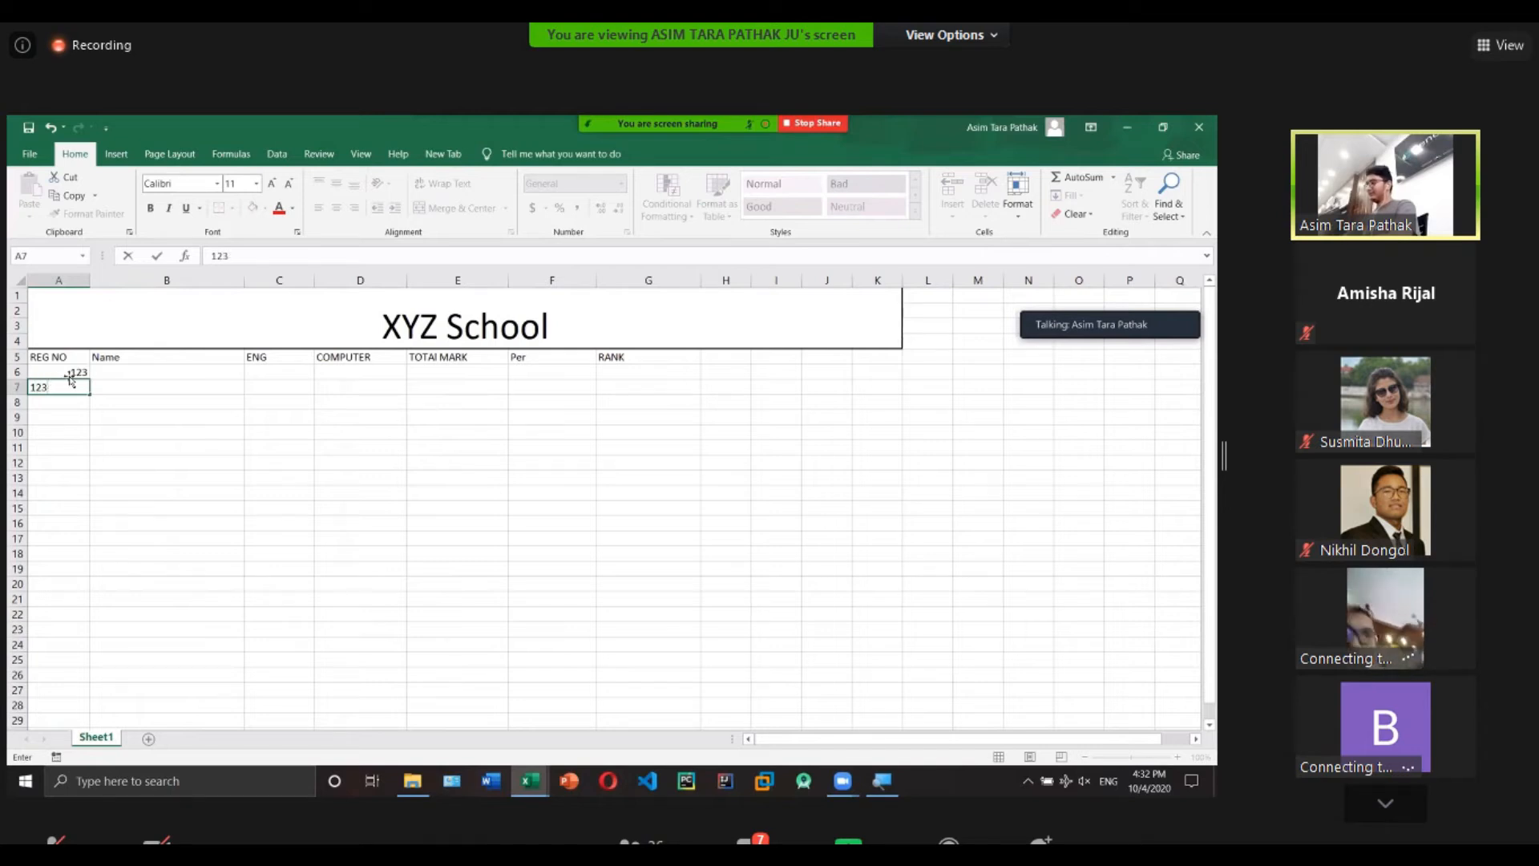
pyautogui.press('BackSpace')
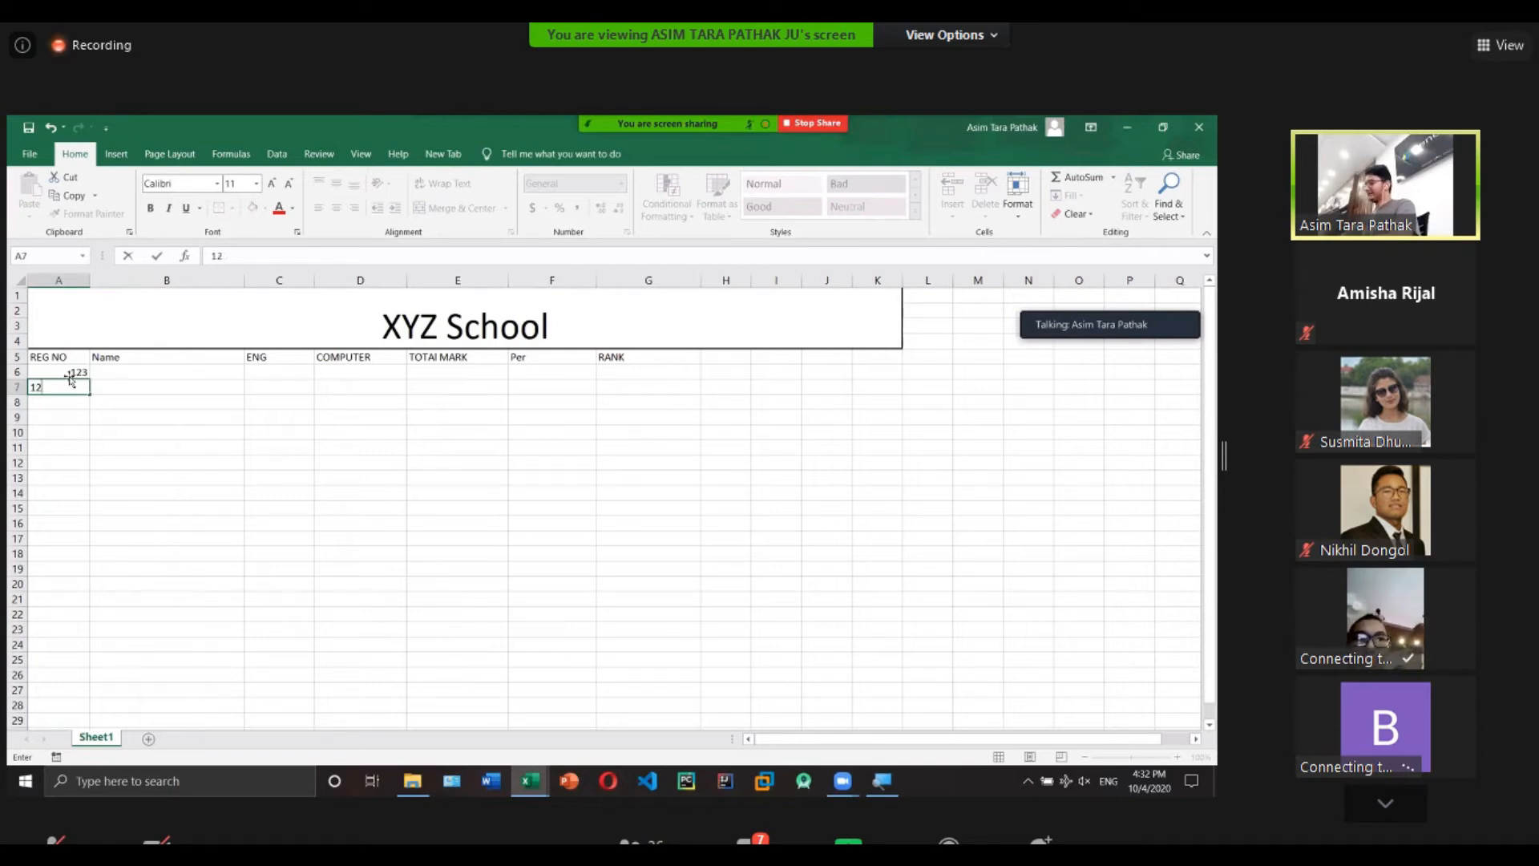
pyautogui.write('4')
pyautogui.press('Return')
pyautogui.write('125')
pyautogui.press('Return')
pyautogui.write('126')
pyautogui.press('Return')
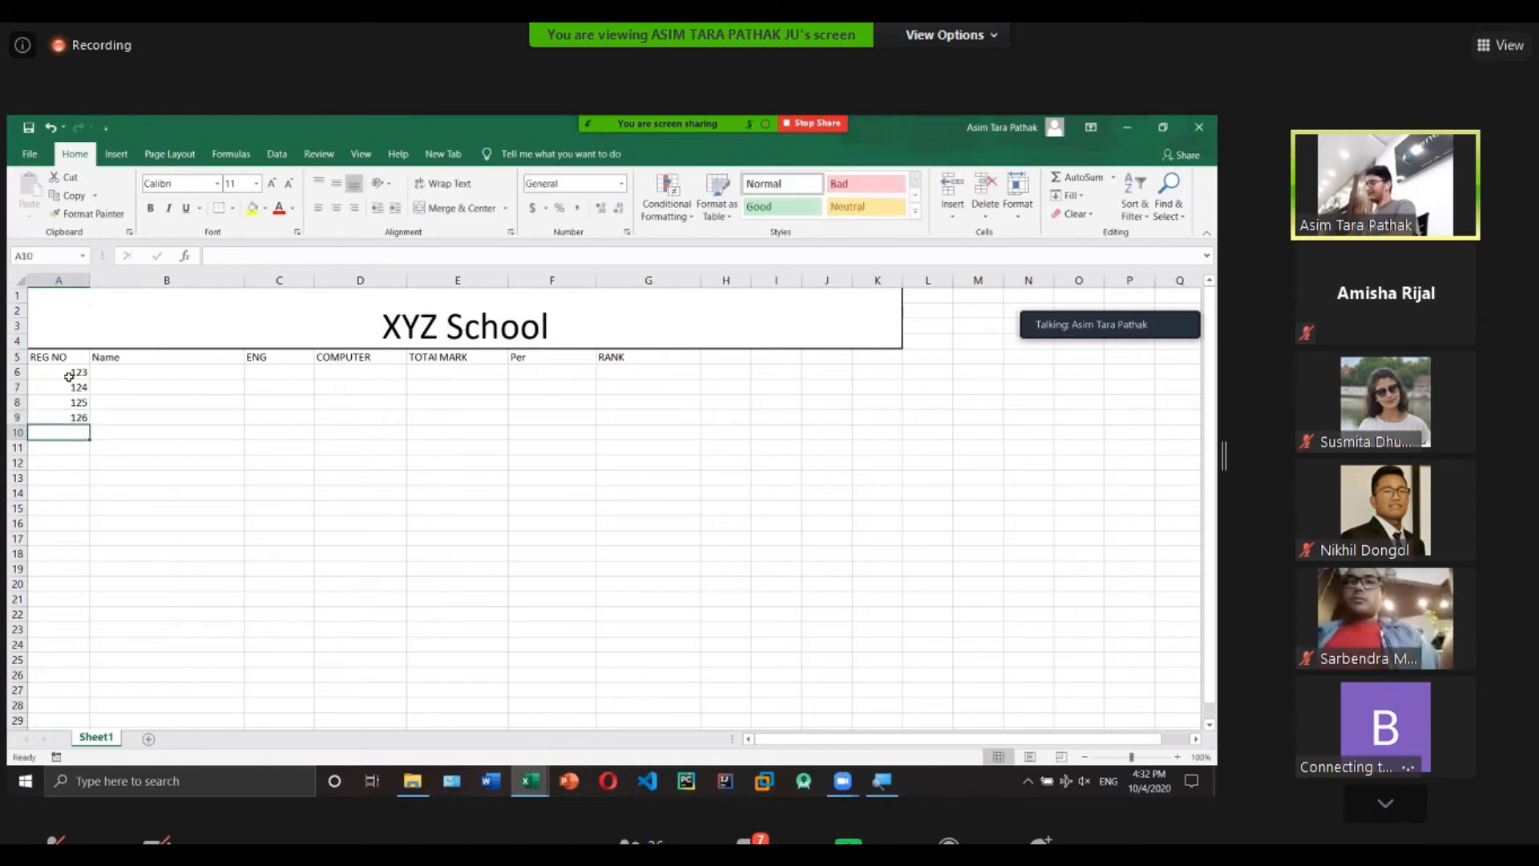
pyautogui.write('127')
pyautogui.press('Return')
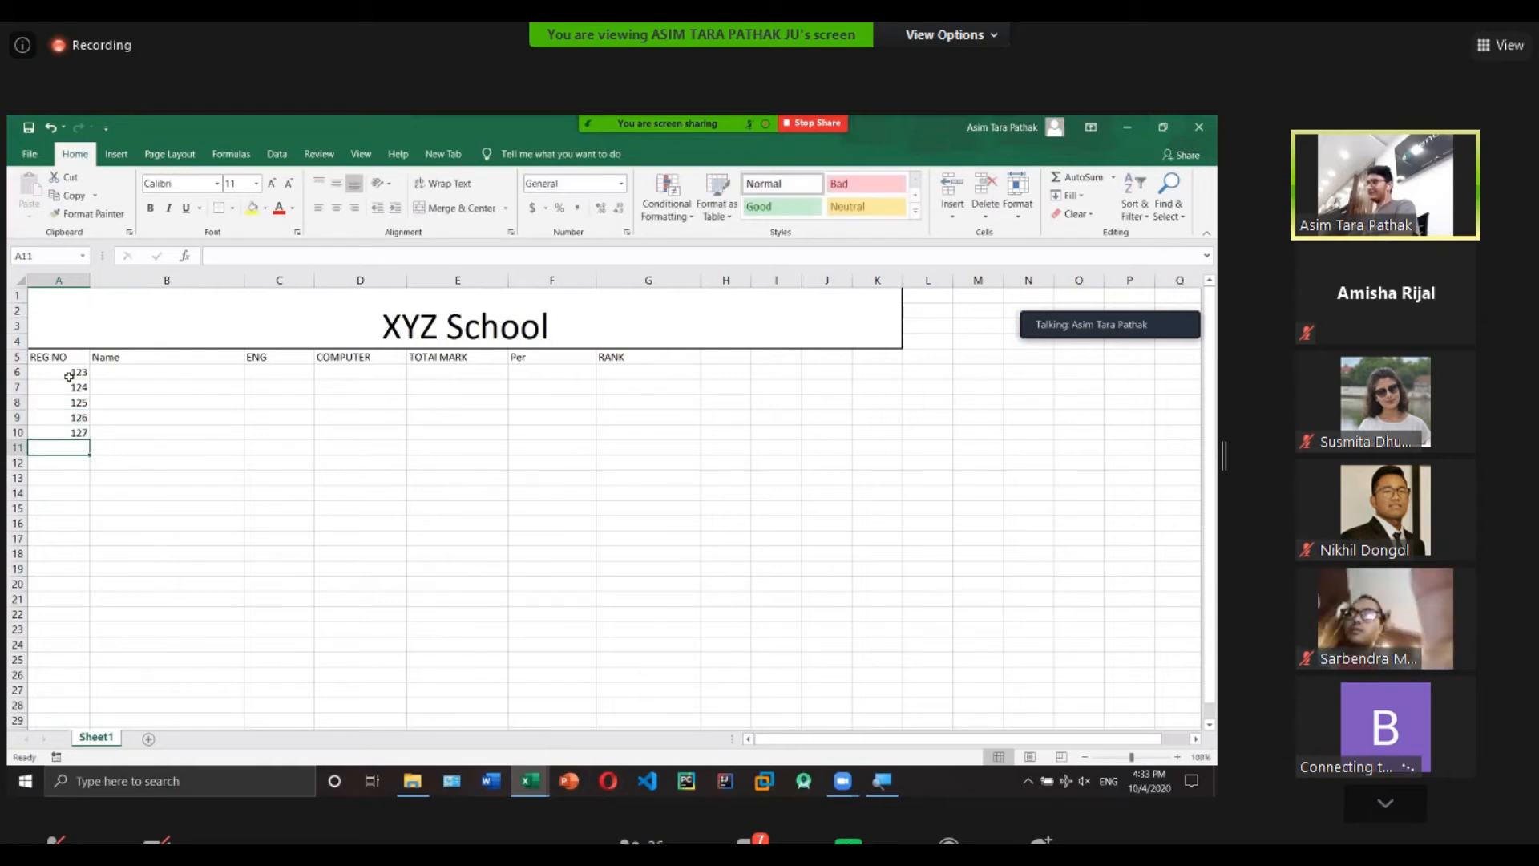
# Enter the names Ram, Sita, Hari, Shyam and Adam down B6:B10.
pyautogui.click(111, 377)
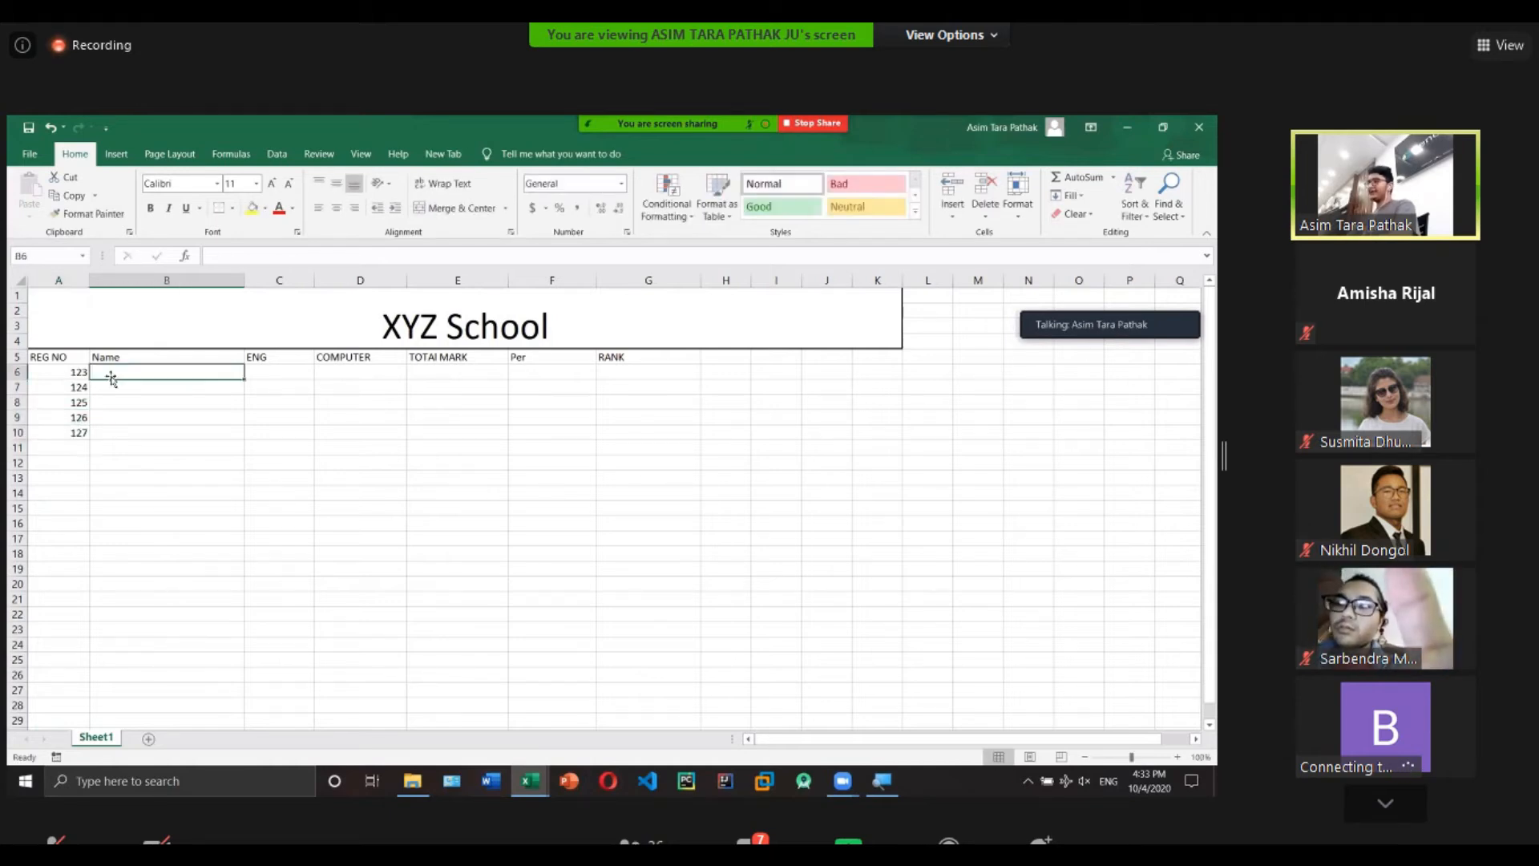
pyautogui.write('Ram')
pyautogui.press('Return')
pyautogui.write('Sita')
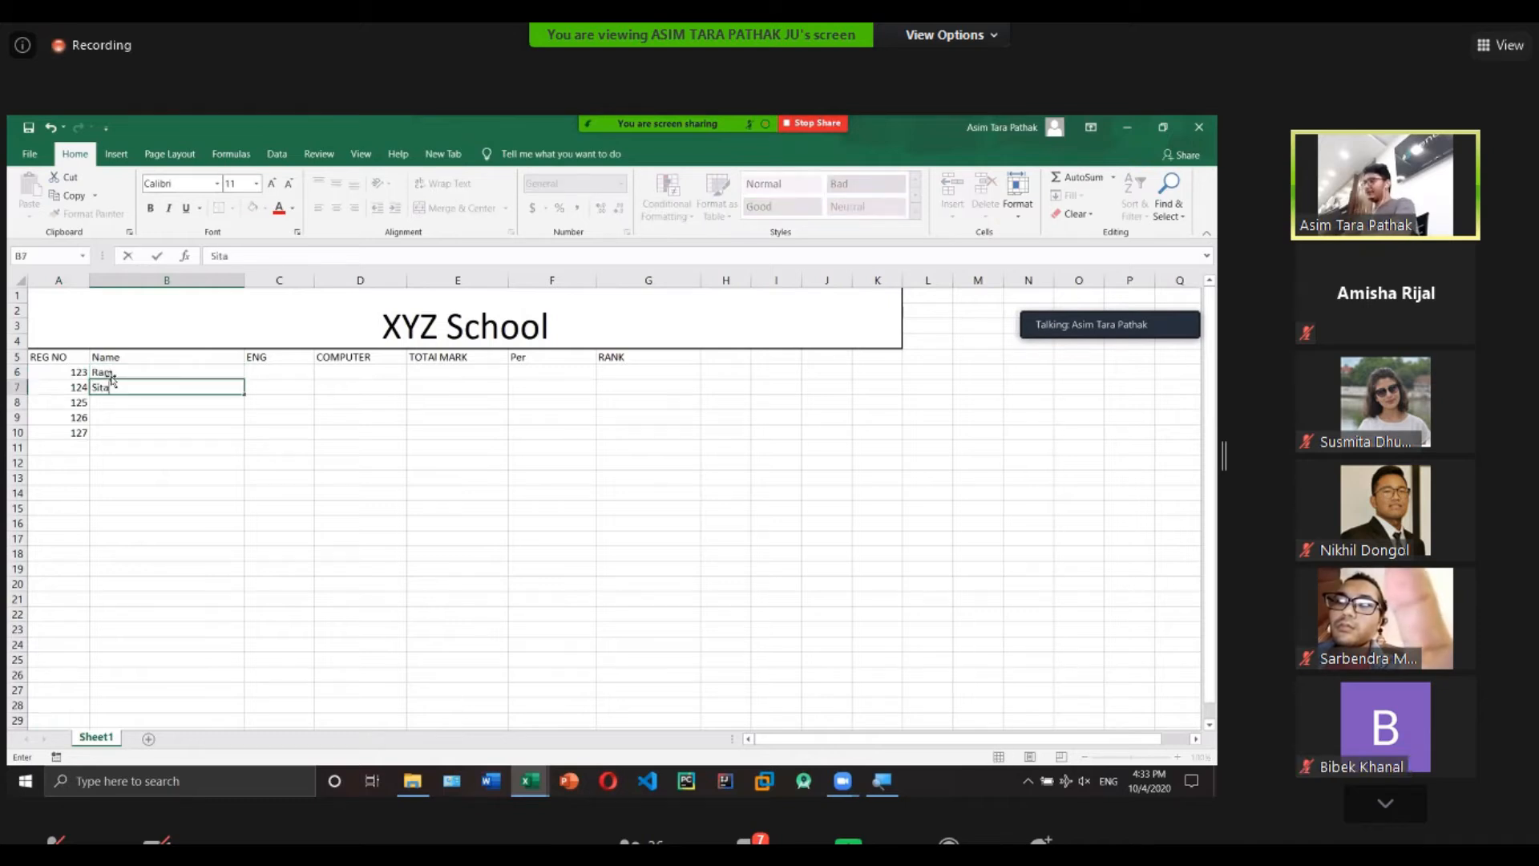
pyautogui.press('Return')
pyautogui.write('Hari')
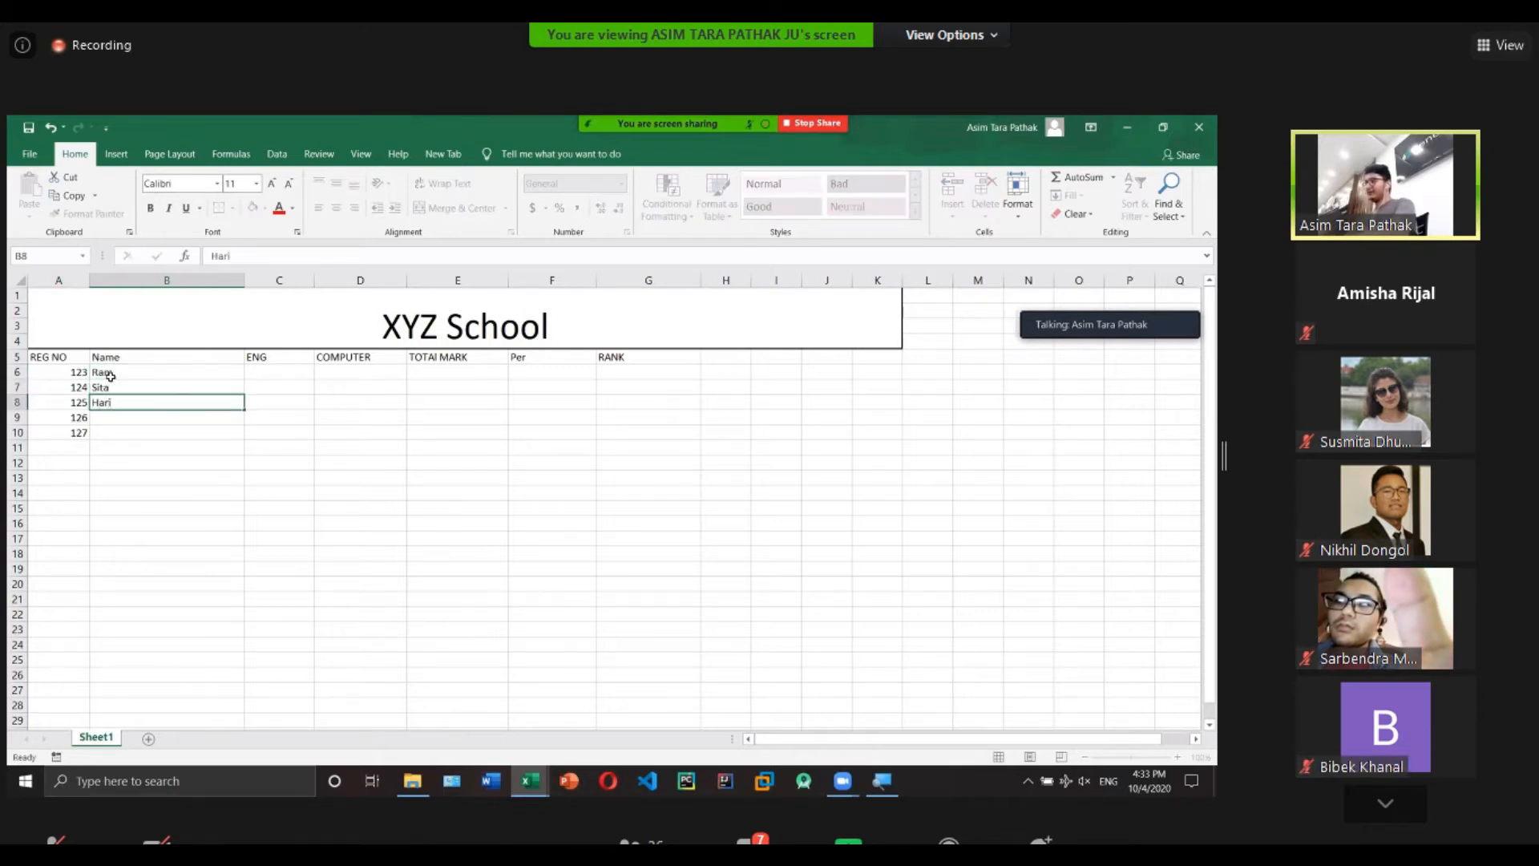
pyautogui.press('Return')
pyautogui.write('Sh')
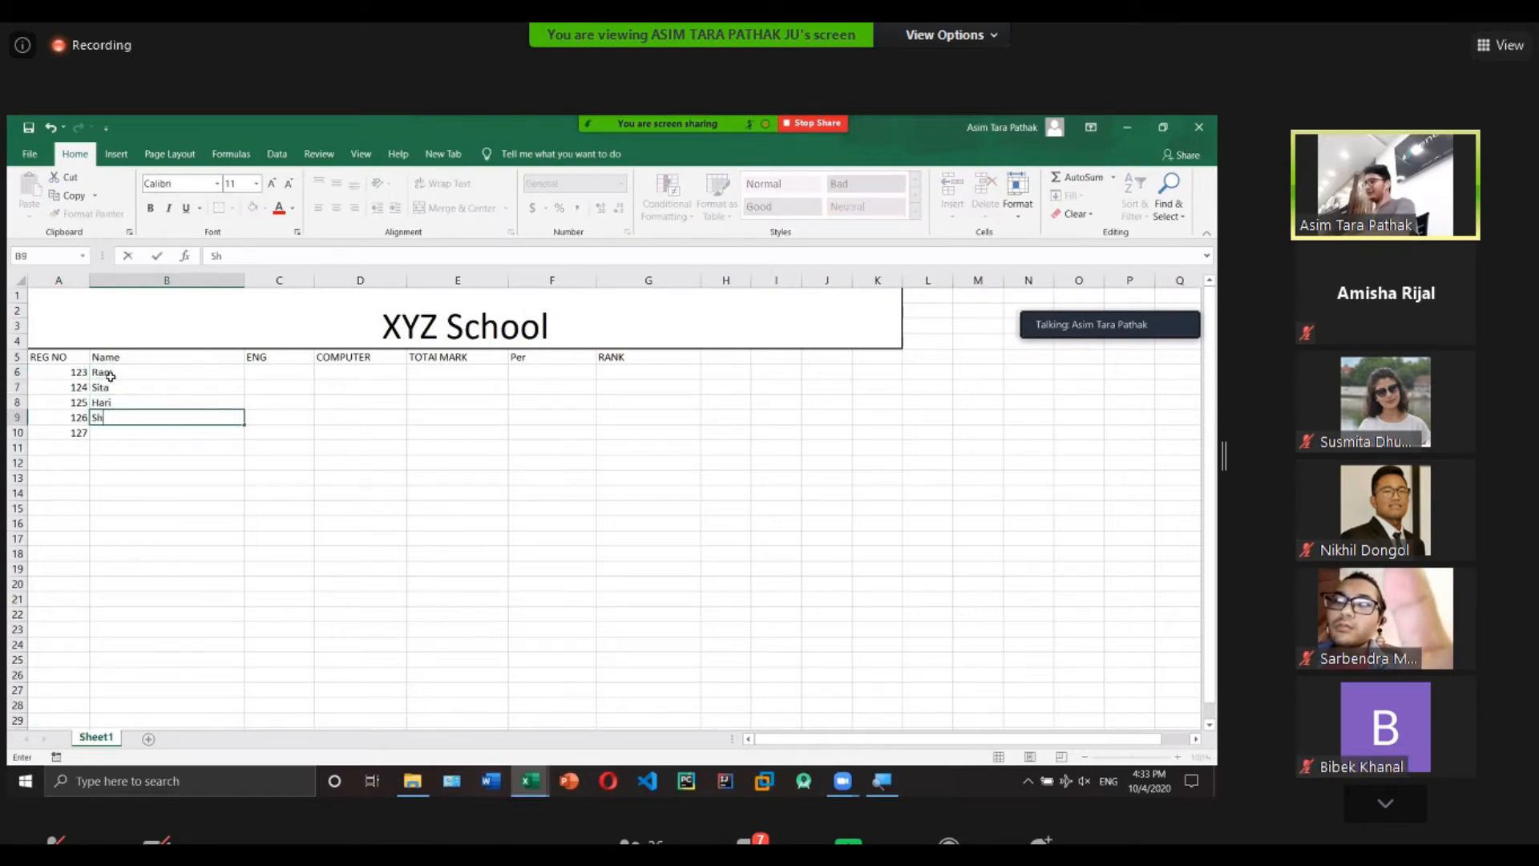
pyautogui.write('yam')
pyautogui.press('Return')
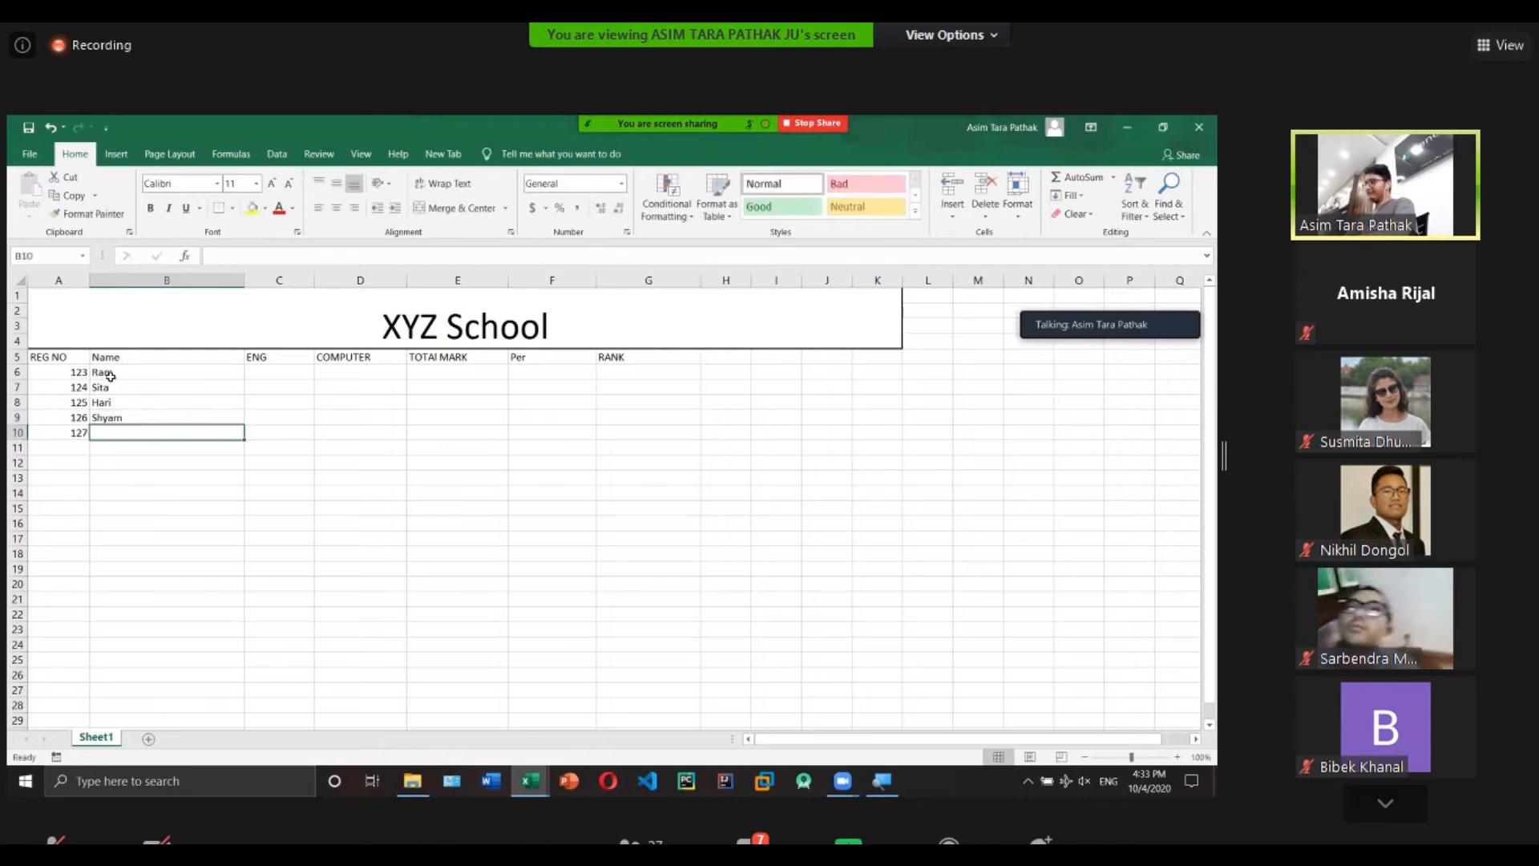
pyautogui.write('Adam')
pyautogui.press('Return')
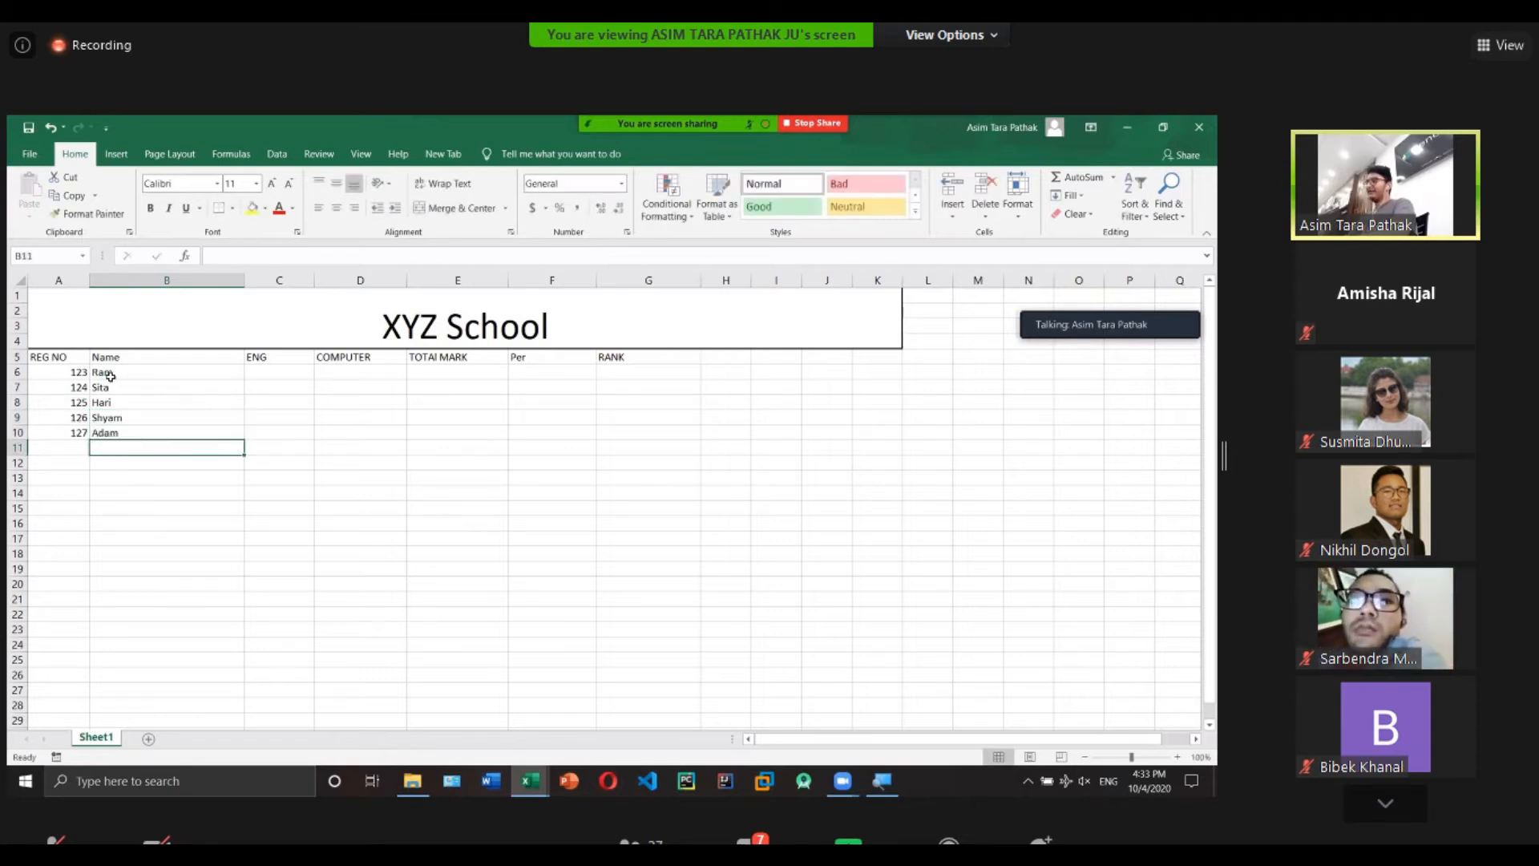
# Enter ENG marks 67, 88, 99 and 77 in C6:C9.
pyautogui.click(264, 378)
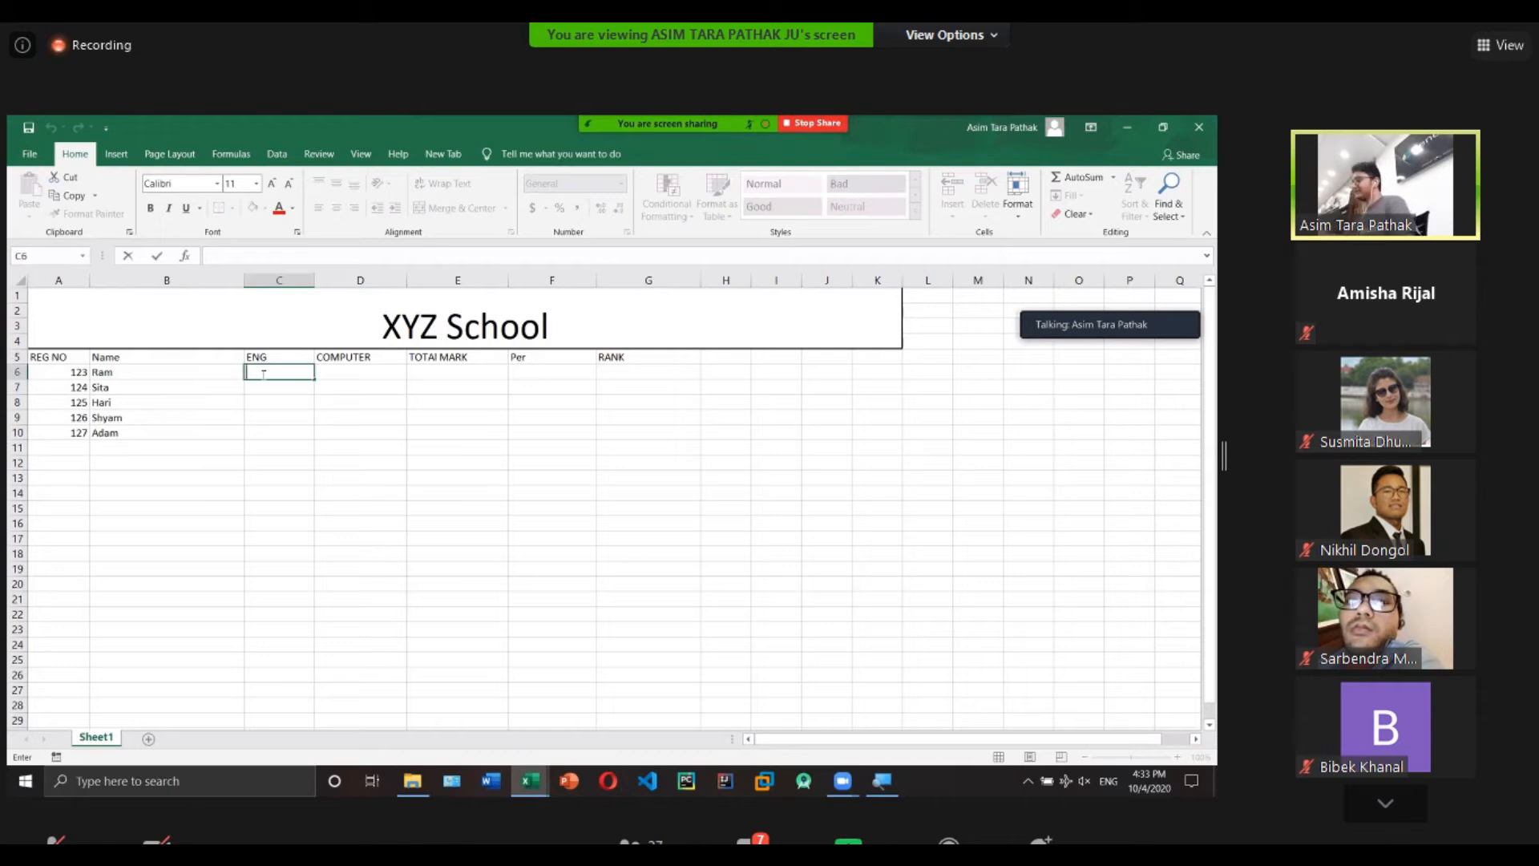
pyautogui.write('66')
pyautogui.write('7')
pyautogui.press('Return')
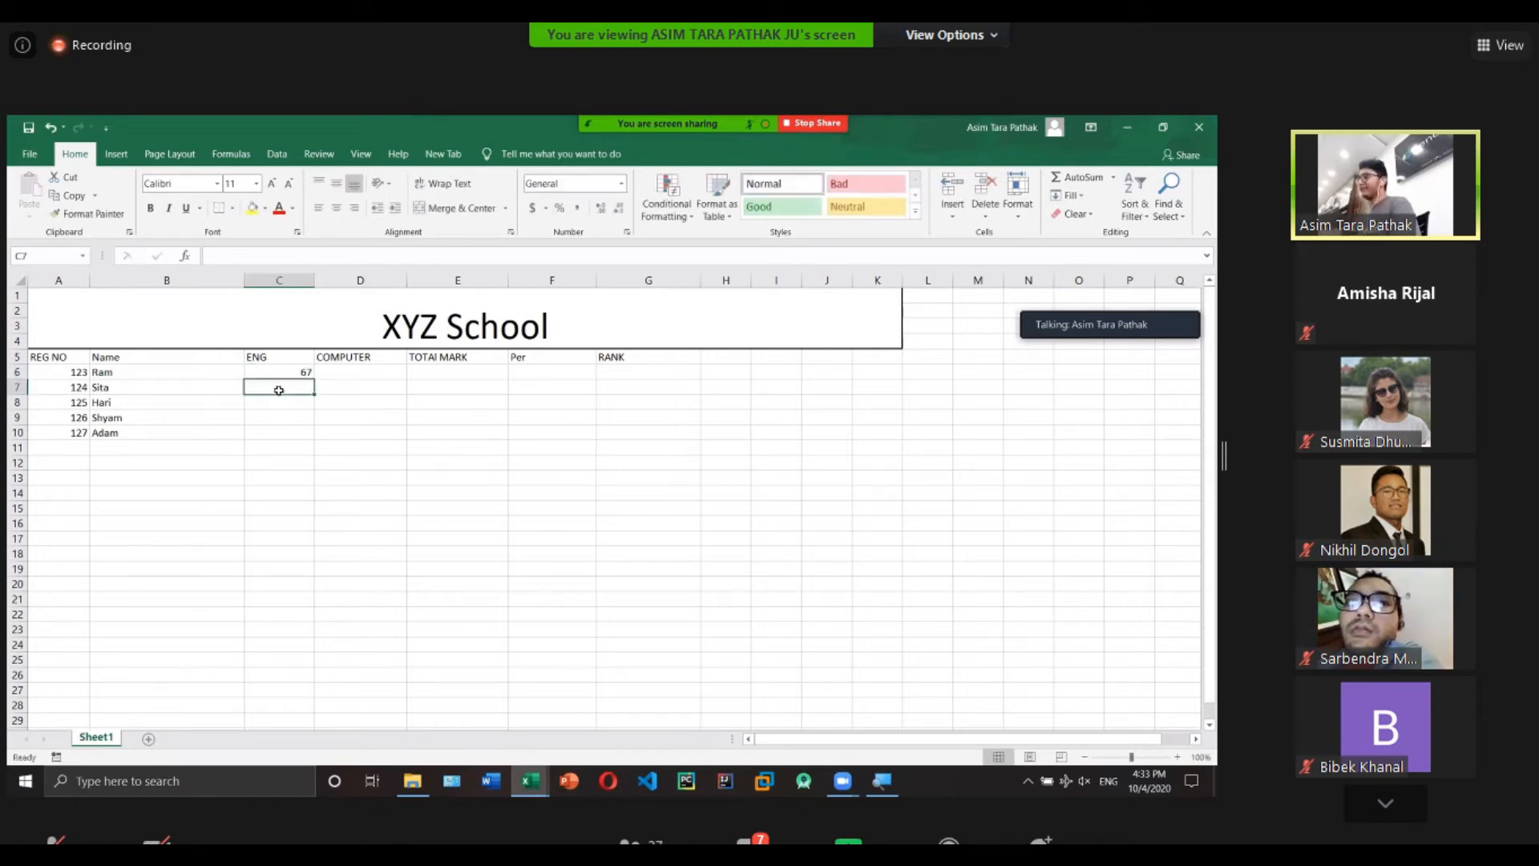
pyautogui.write('88')
pyautogui.press('Return')
pyautogui.write('99')
pyautogui.press('Return')
pyautogui.write('77')
pyautogui.press('Return')
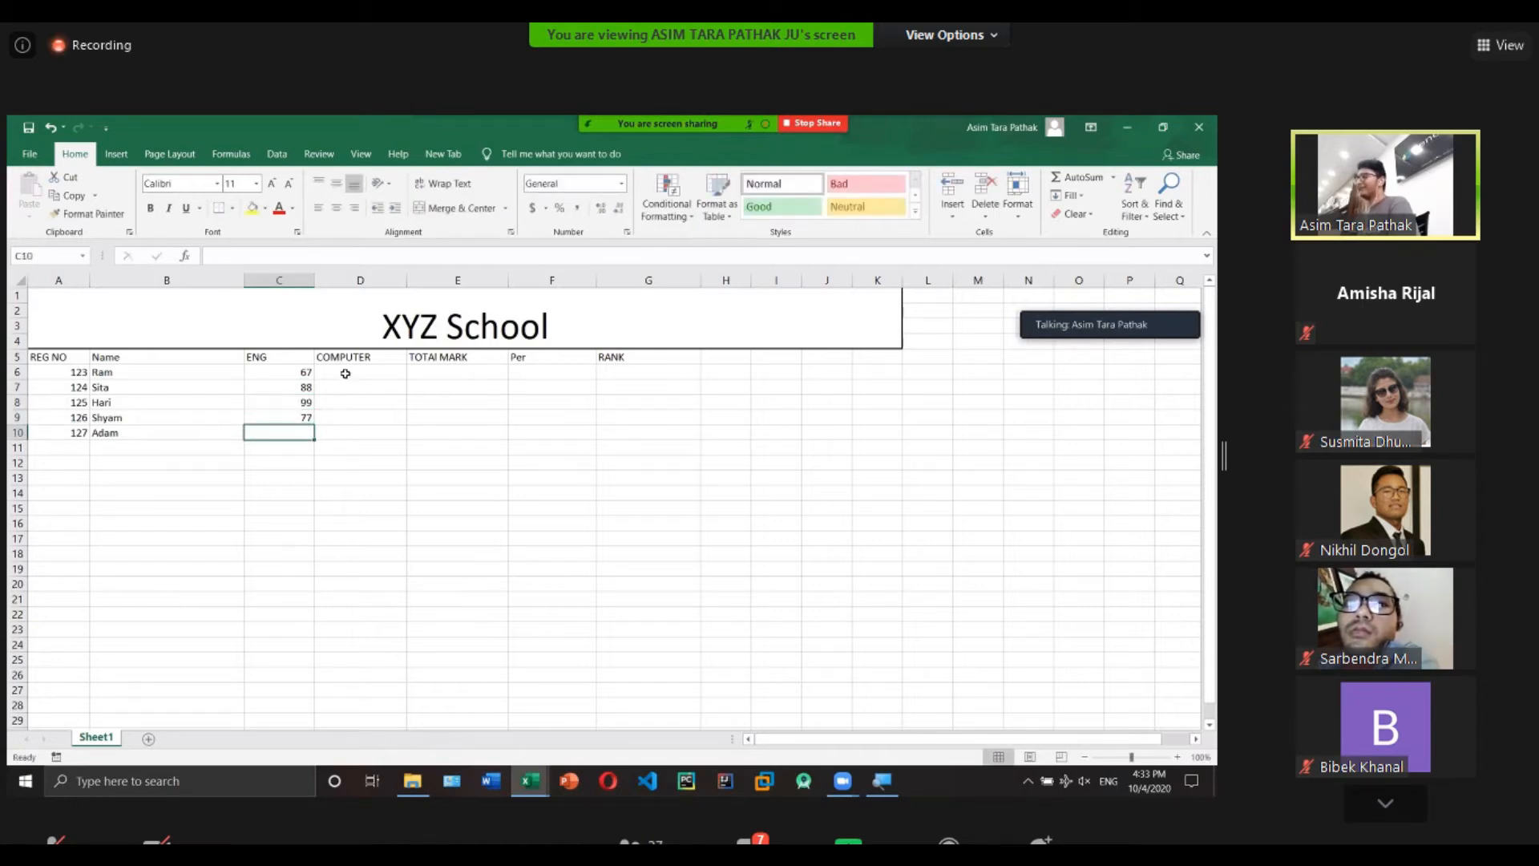
# Enter COMPUTER marks 94, 65, 45 and 59 in D6:D9.
pyautogui.click(344, 373)
pyautogui.write('94')
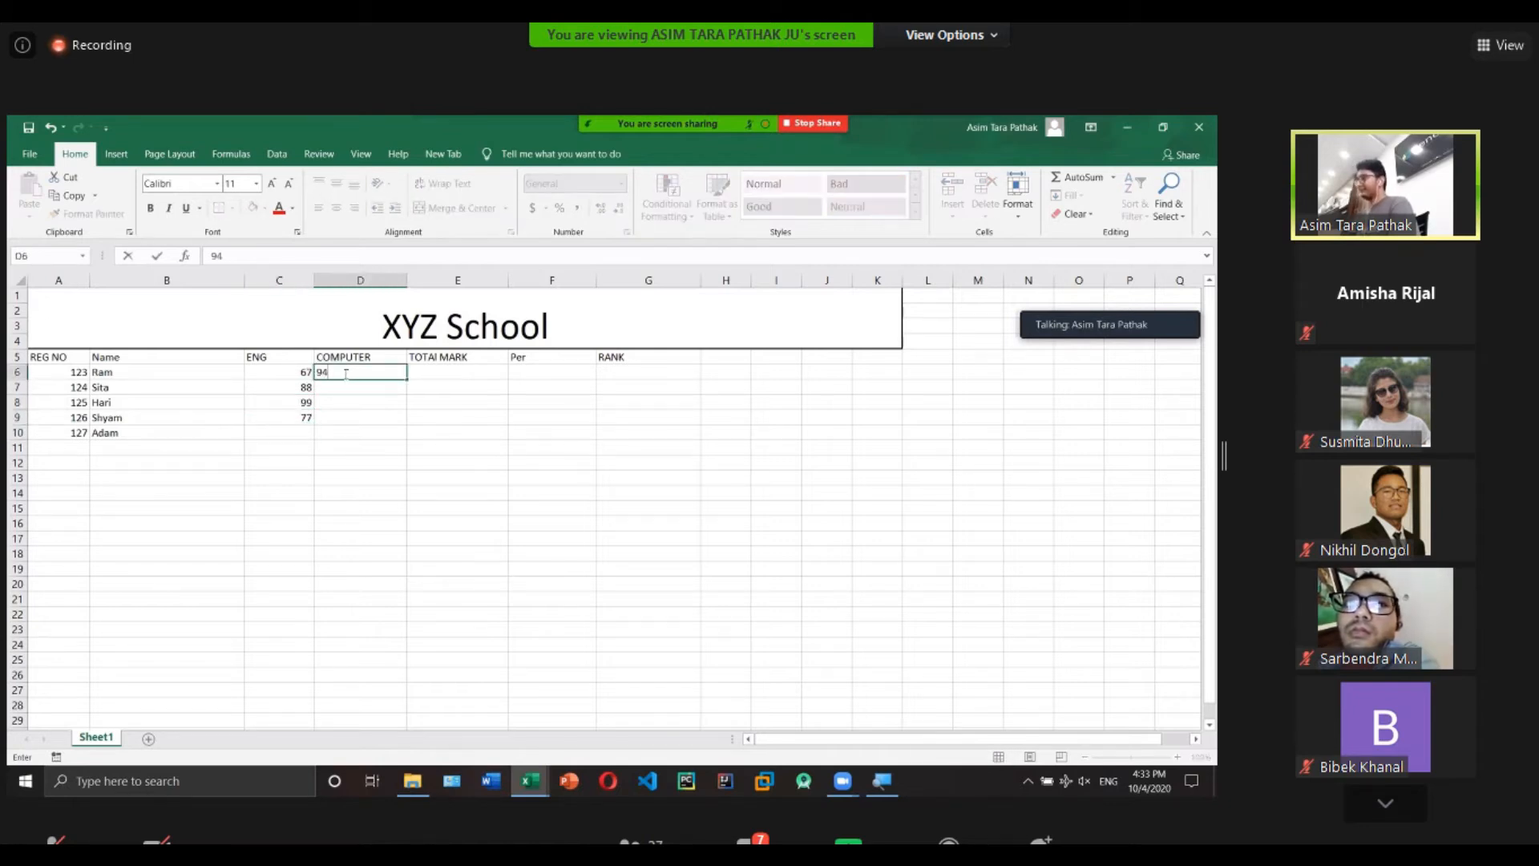
pyautogui.press('Return')
pyautogui.write('65')
pyautogui.press('Return')
pyautogui.write('45')
pyautogui.press('Return')
pyautogui.write('5')
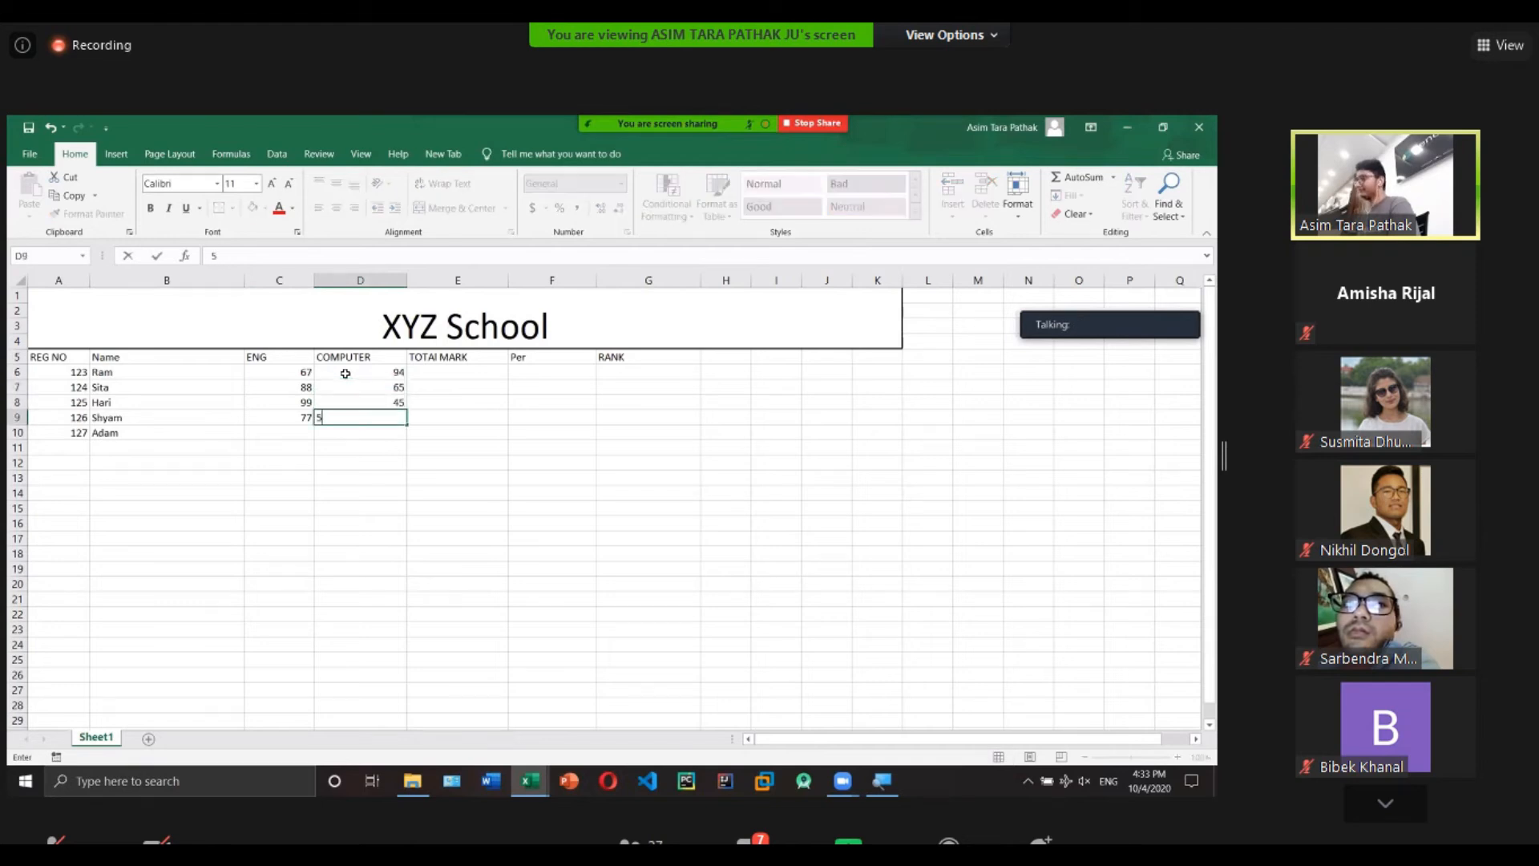
pyautogui.write('9')
pyautogui.press('Return')
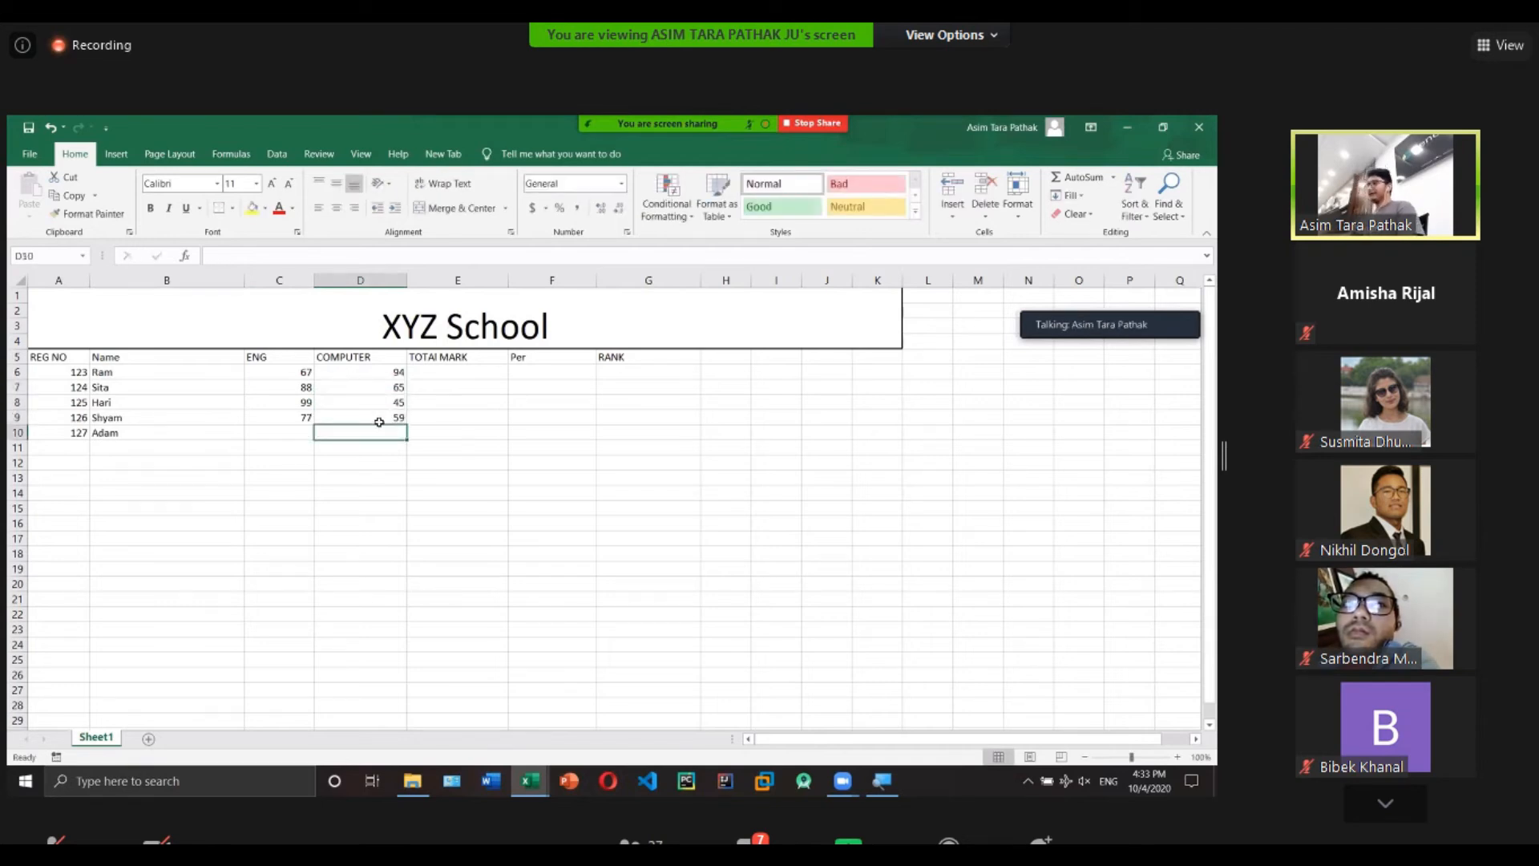
# Correct Hari's COMPUTER mark in D8 from 45 to 30.
pyautogui.doubleClick(391, 400)
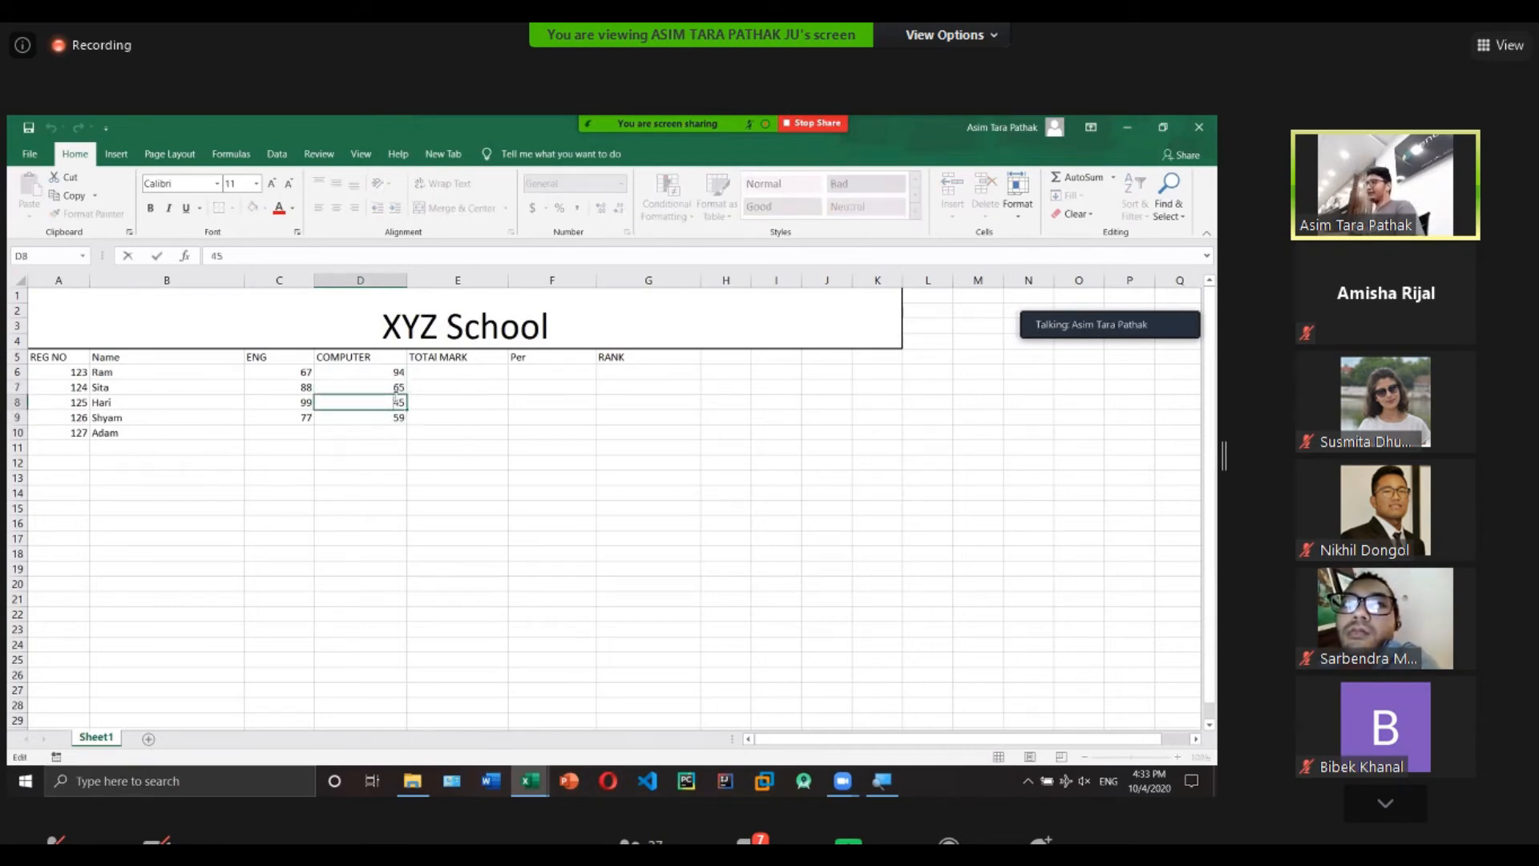
pyautogui.doubleClick(393, 401)
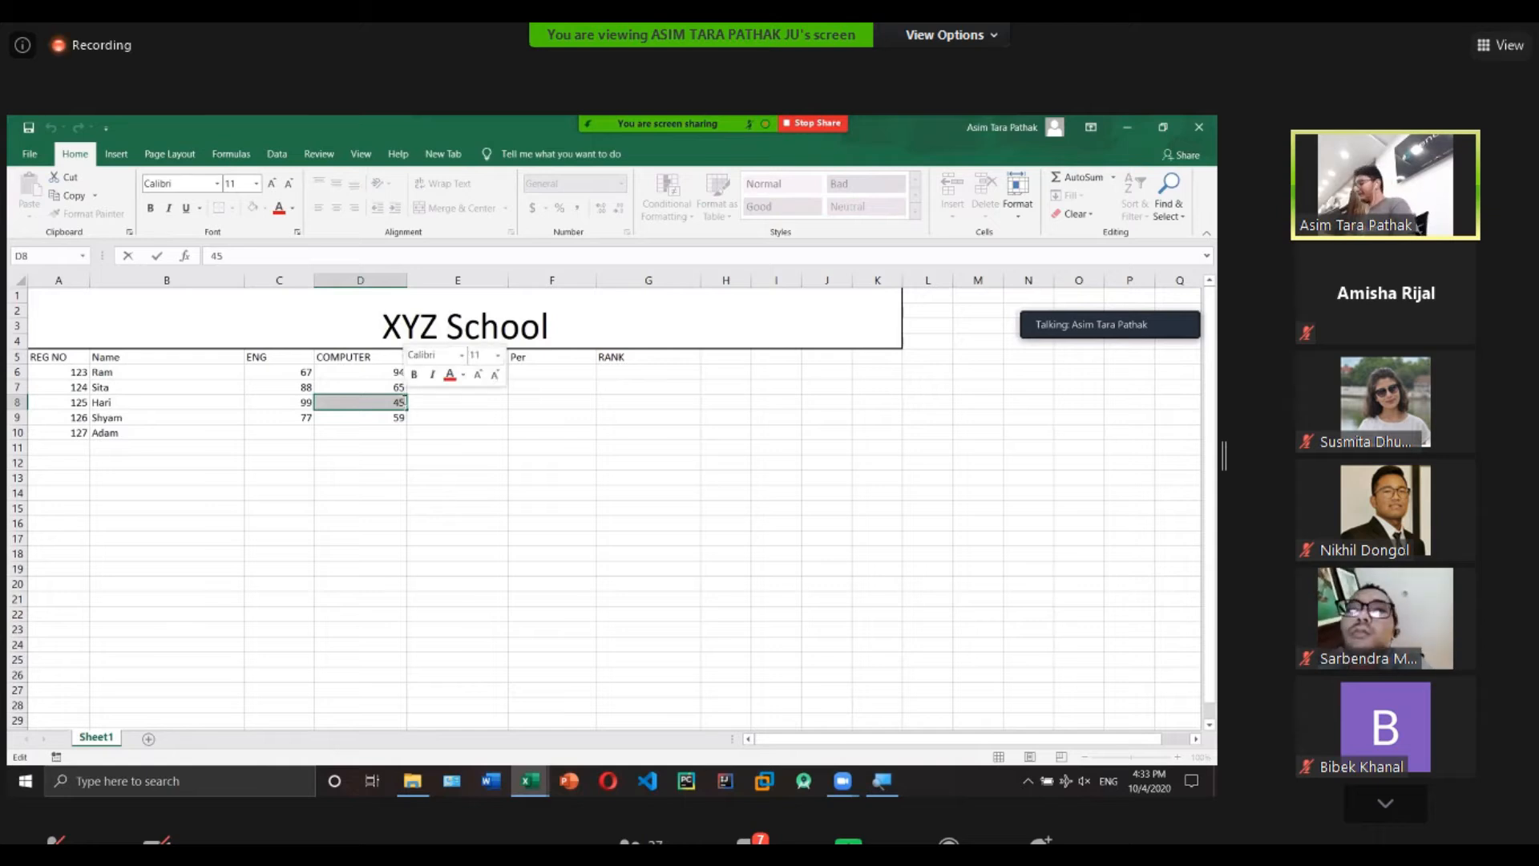
pyautogui.write('30')
pyautogui.press('Return')
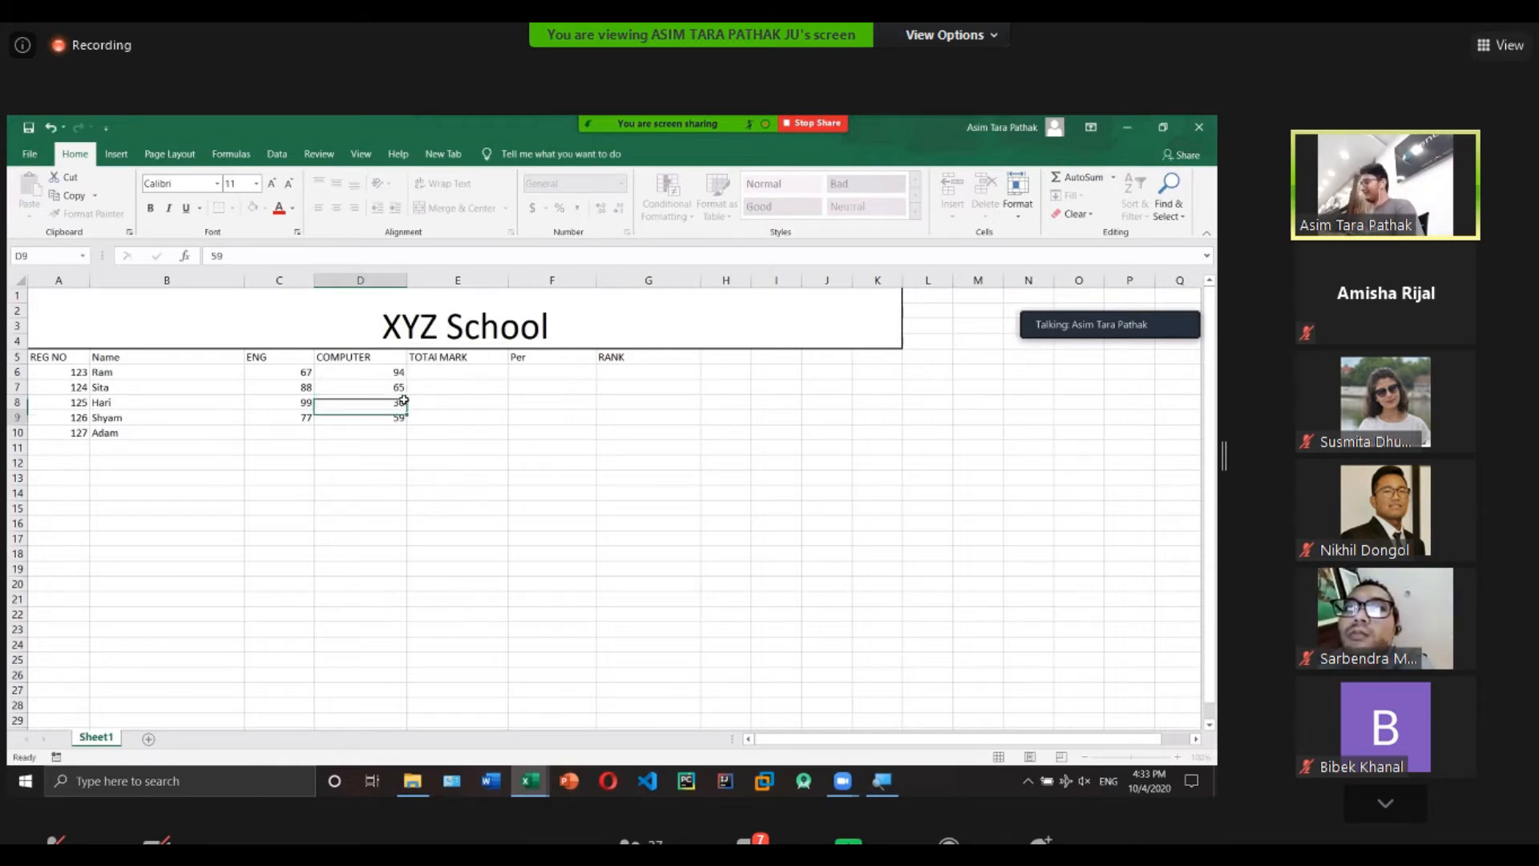
# Change the G5 heading from RANK to Remark.
pyautogui.click(463, 371)
pyautogui.click(626, 353)
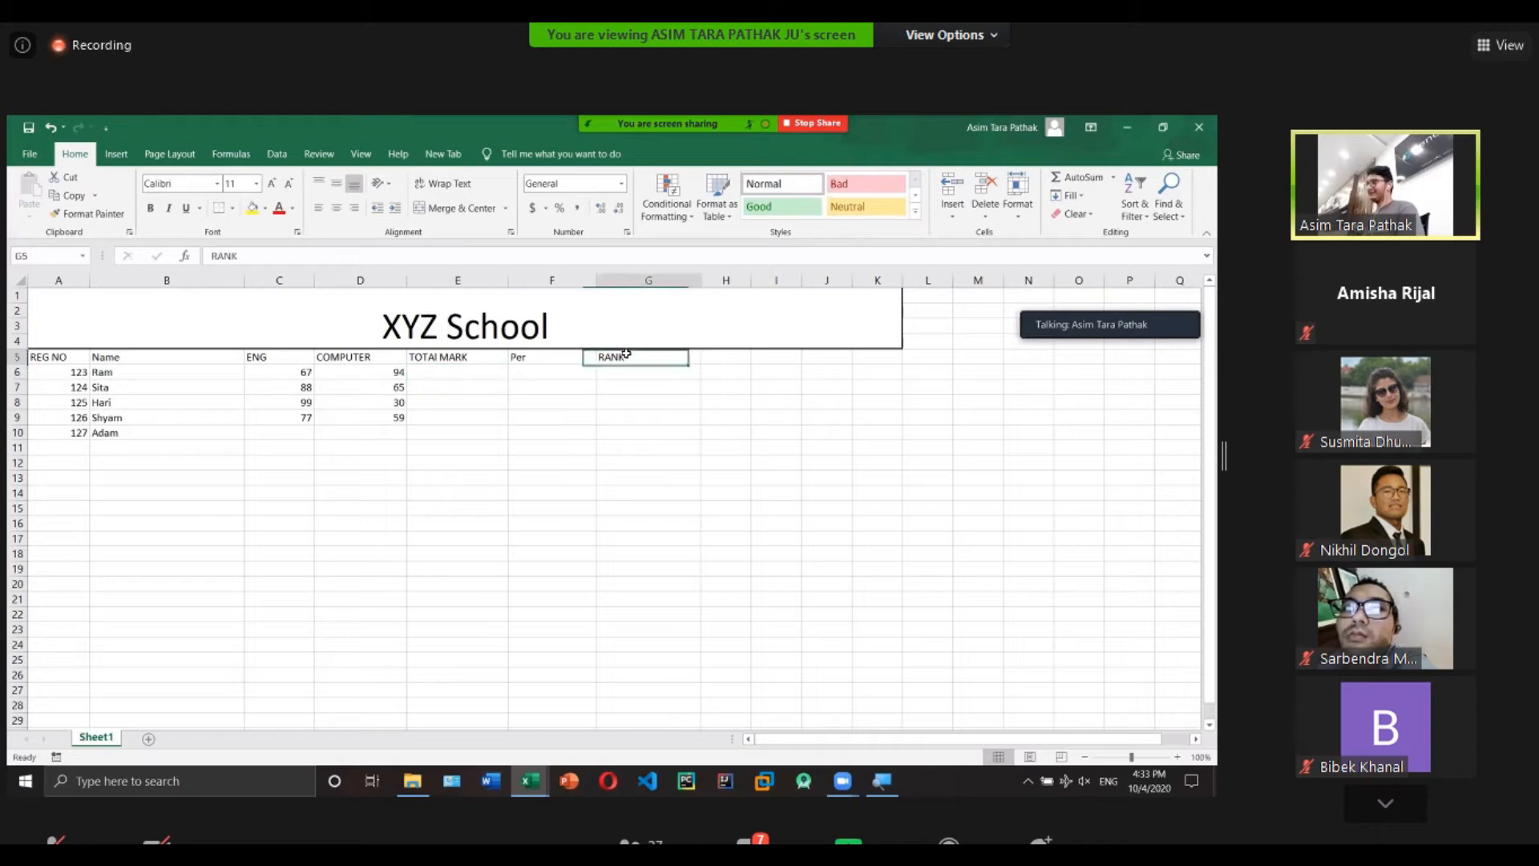
pyautogui.doubleClick(628, 353)
pyautogui.press('BackSpace')
pyautogui.press('BackSpace')
pyautogui.press('BackSpace')
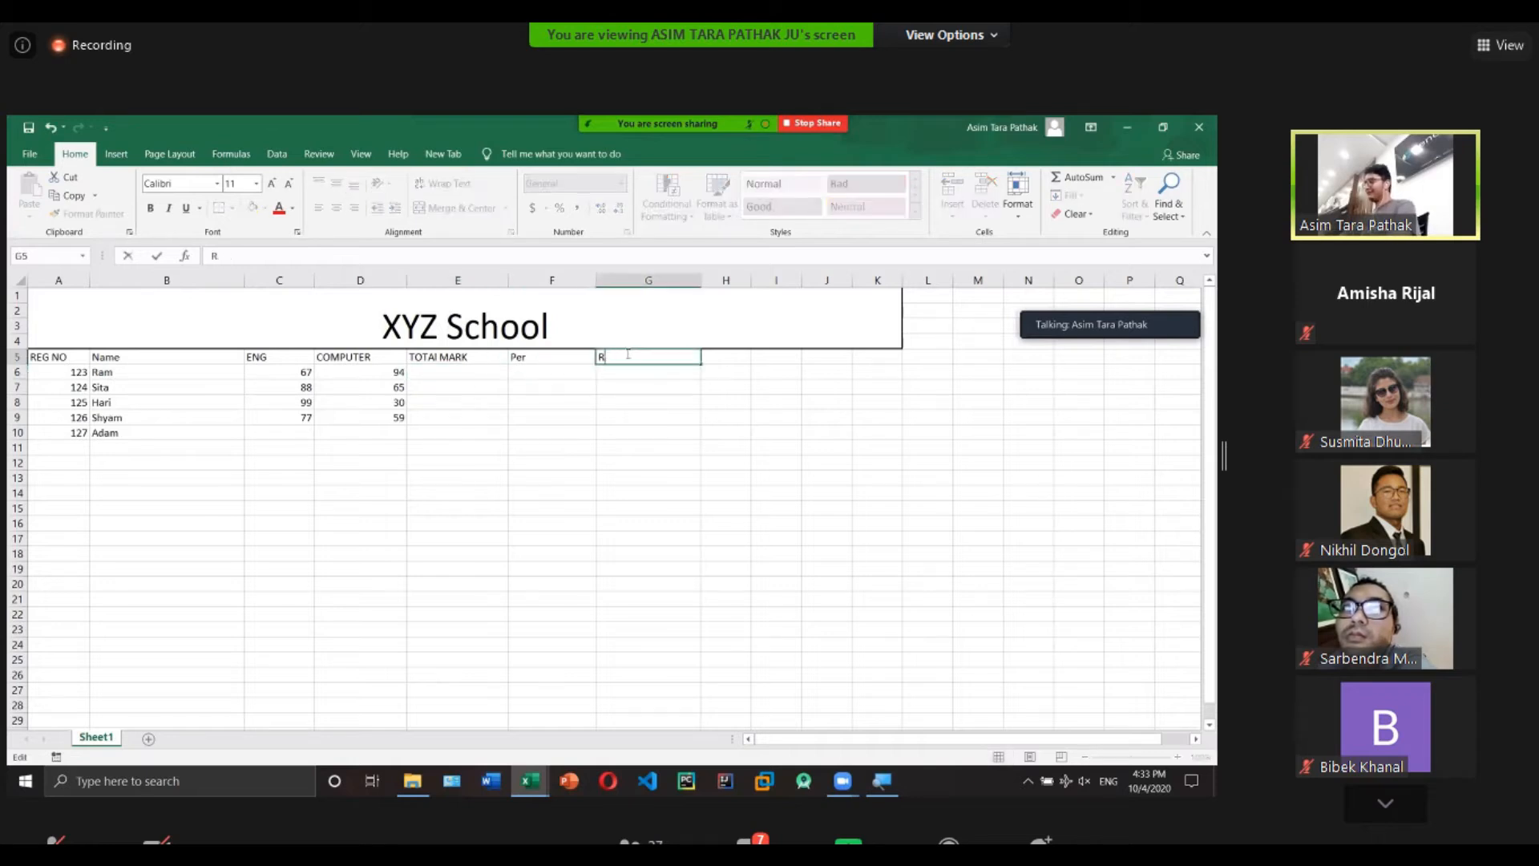
pyautogui.write('Remark')
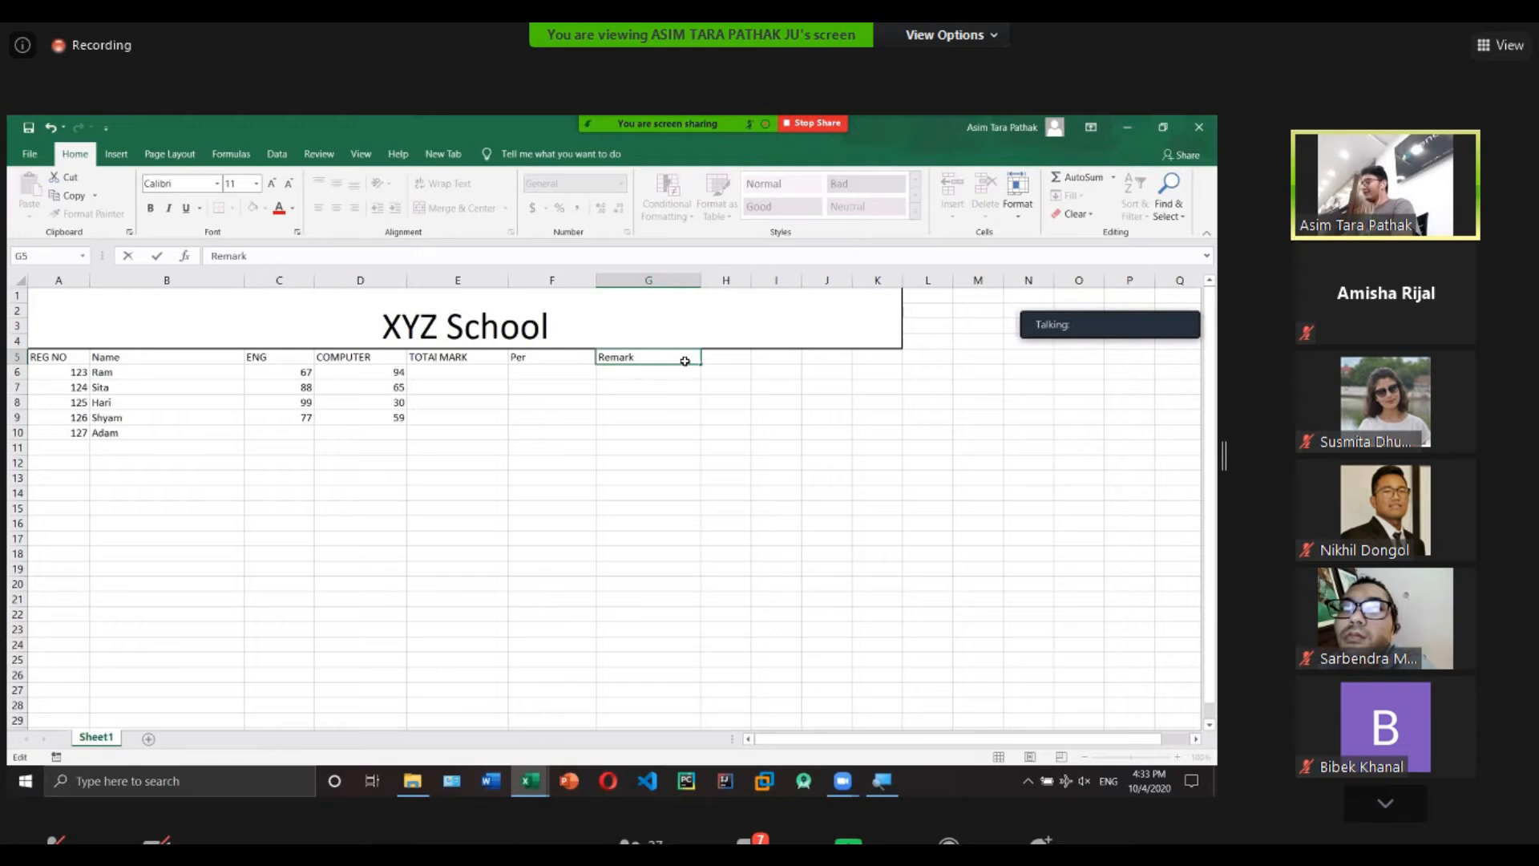
# Add a Rank heading in H5 and widen column H slightly.
pyautogui.click(742, 353)
pyautogui.moveTo(757, 280); pyautogui.dragTo(762, 280)
pyautogui.write('Rank')
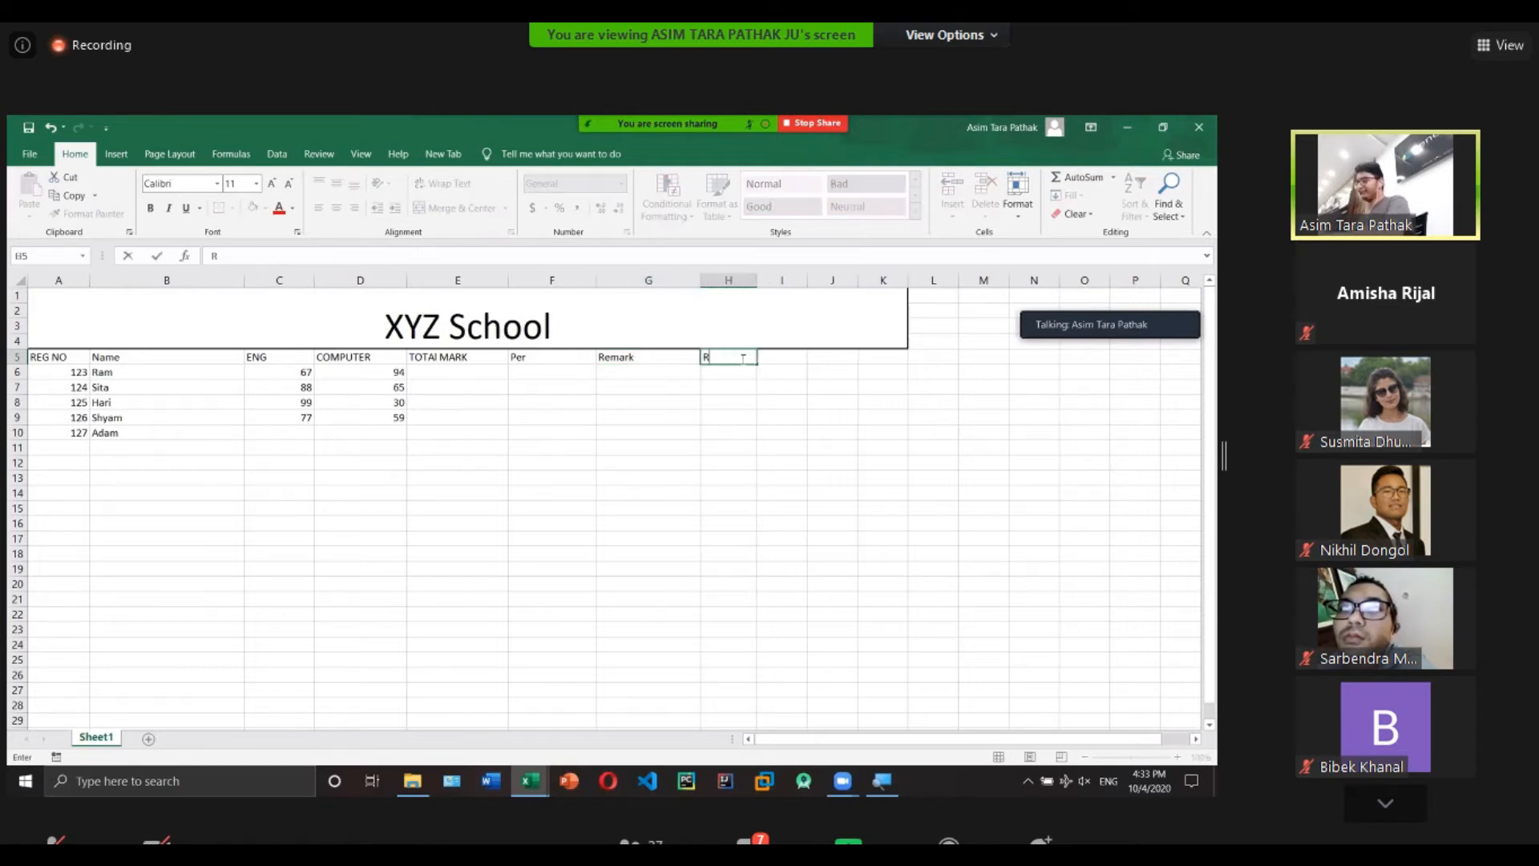
pyautogui.click(445, 371)
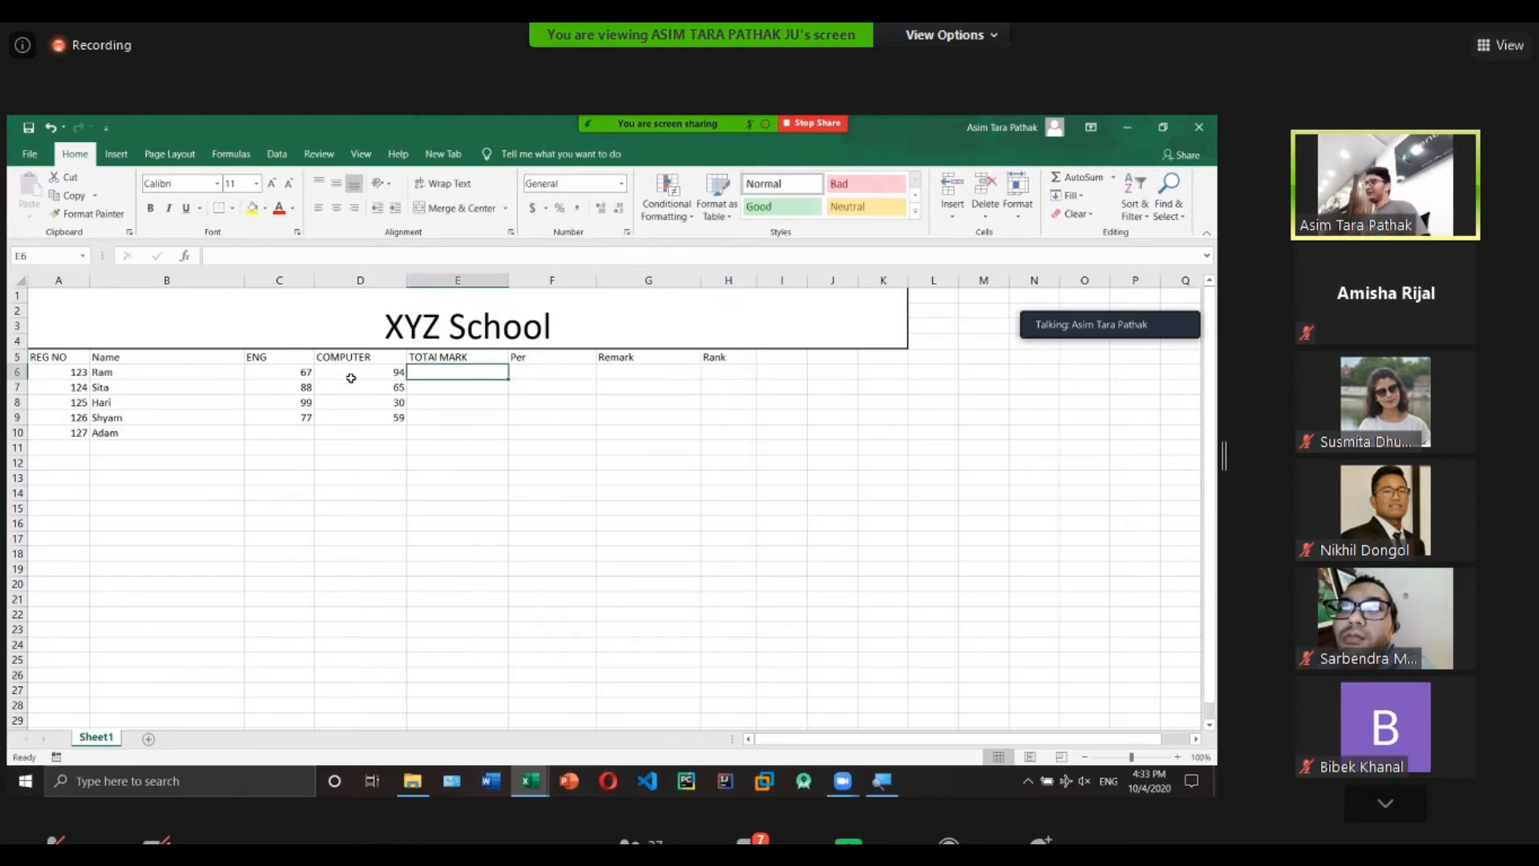
# Put =SUM(C6,D6) in E6 and fill it down to E9, giving 161, 153, 129, 136.
pyautogui.click(376, 254)
pyautogui.write('=SUM')
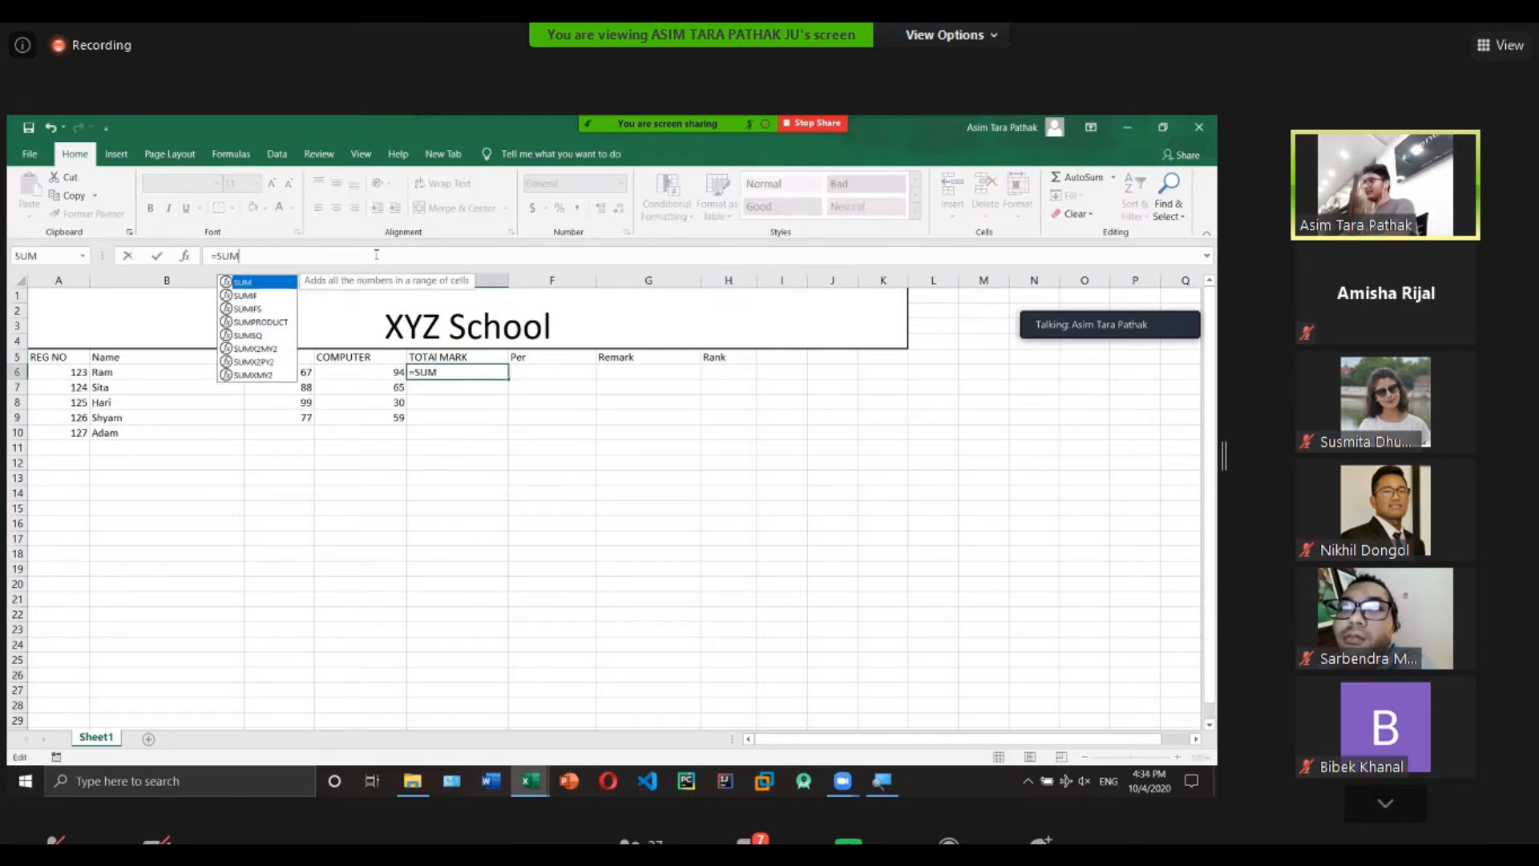
pyautogui.write('(')
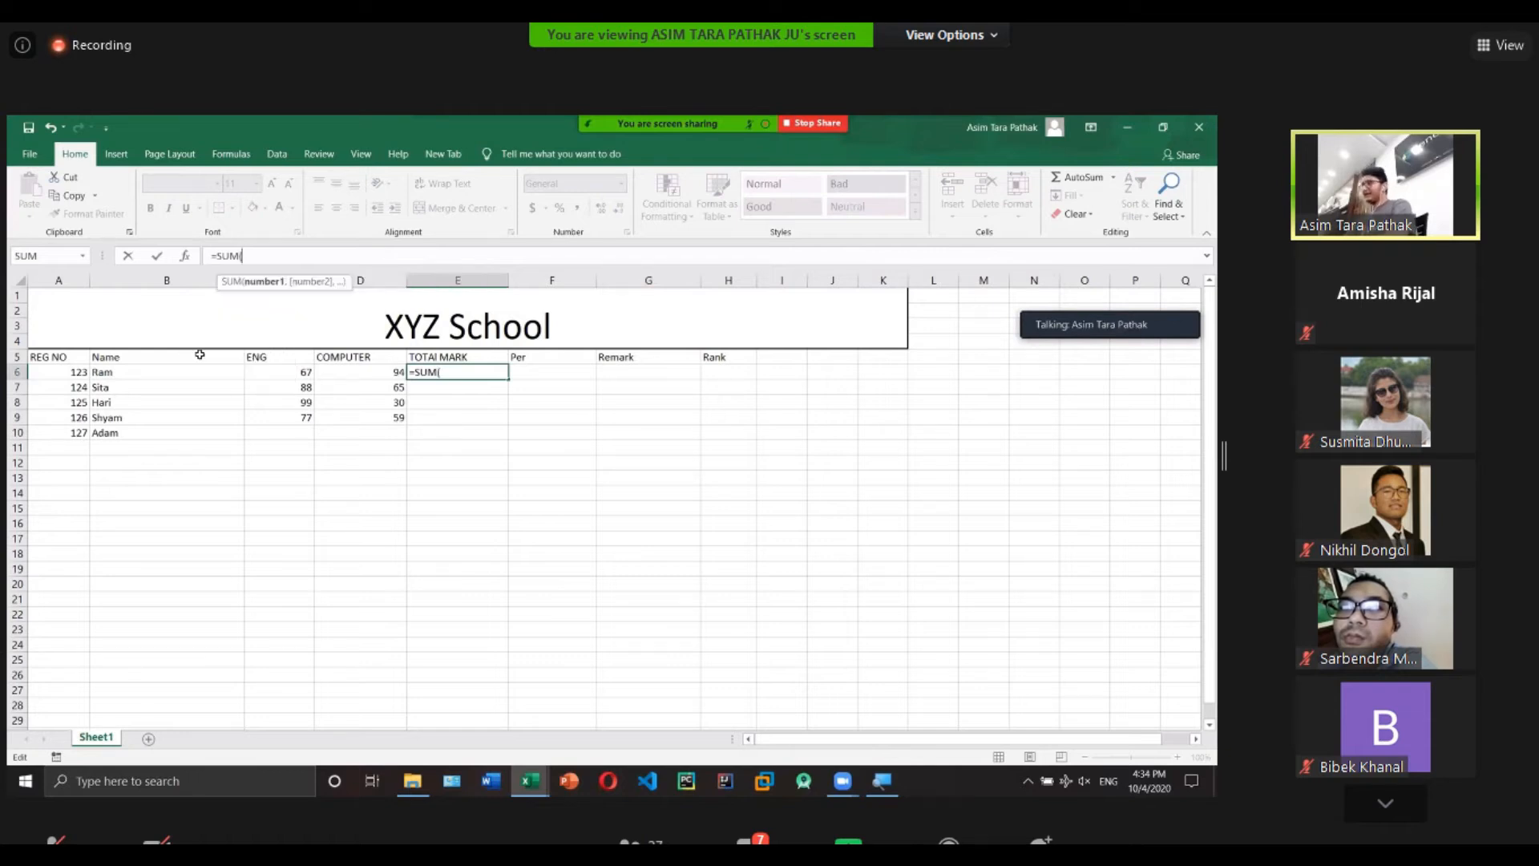
pyautogui.click(275, 372)
pyautogui.write(',')
pyautogui.click(331, 372)
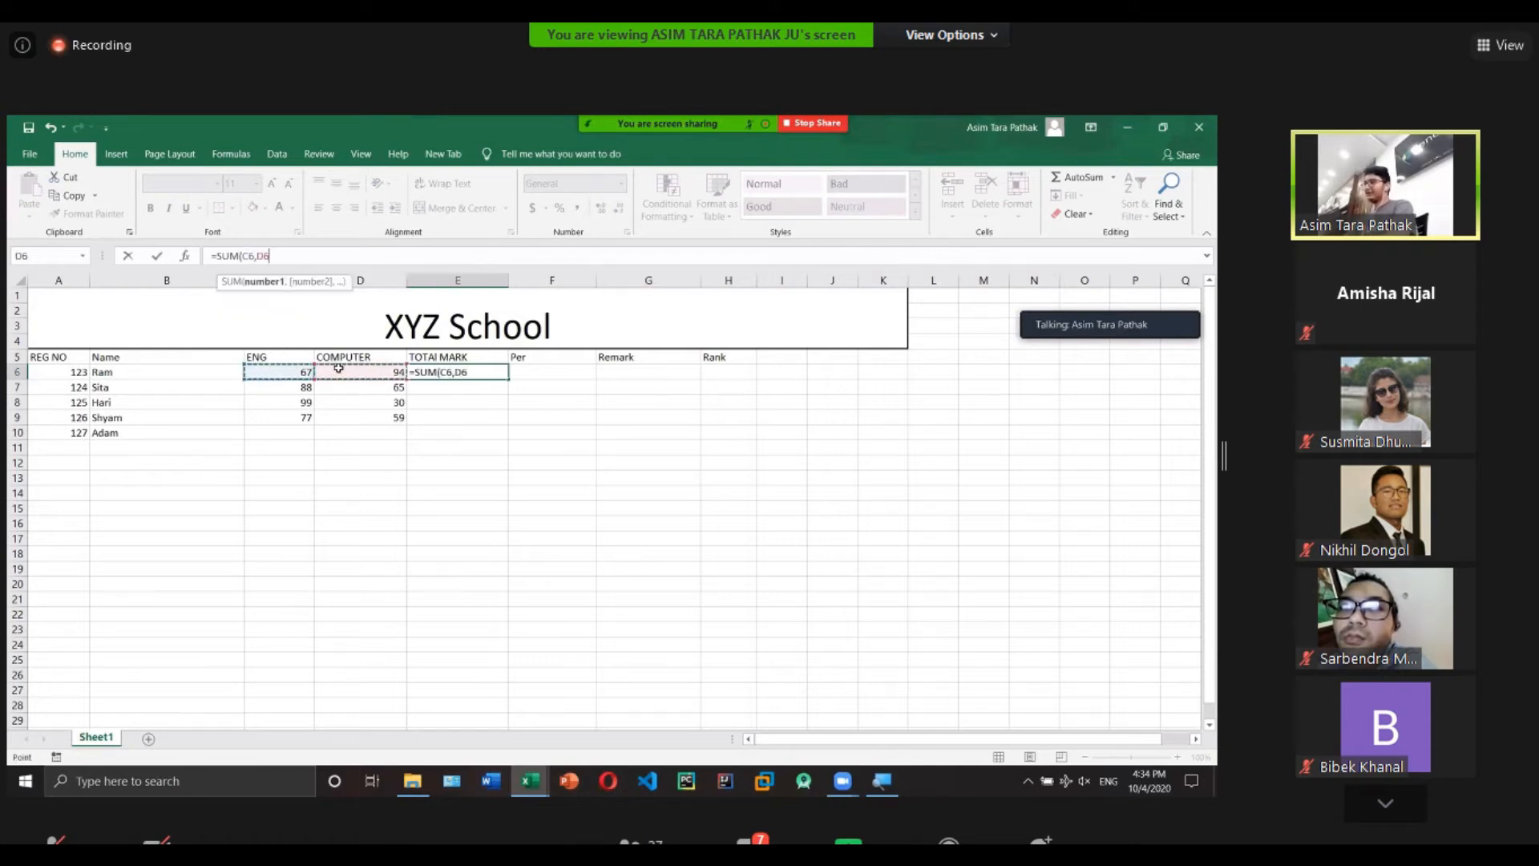
pyautogui.click(316, 266)
pyautogui.press('Return')
pyautogui.click(466, 374)
pyautogui.moveTo(505, 382); pyautogui.dragTo(505, 422)
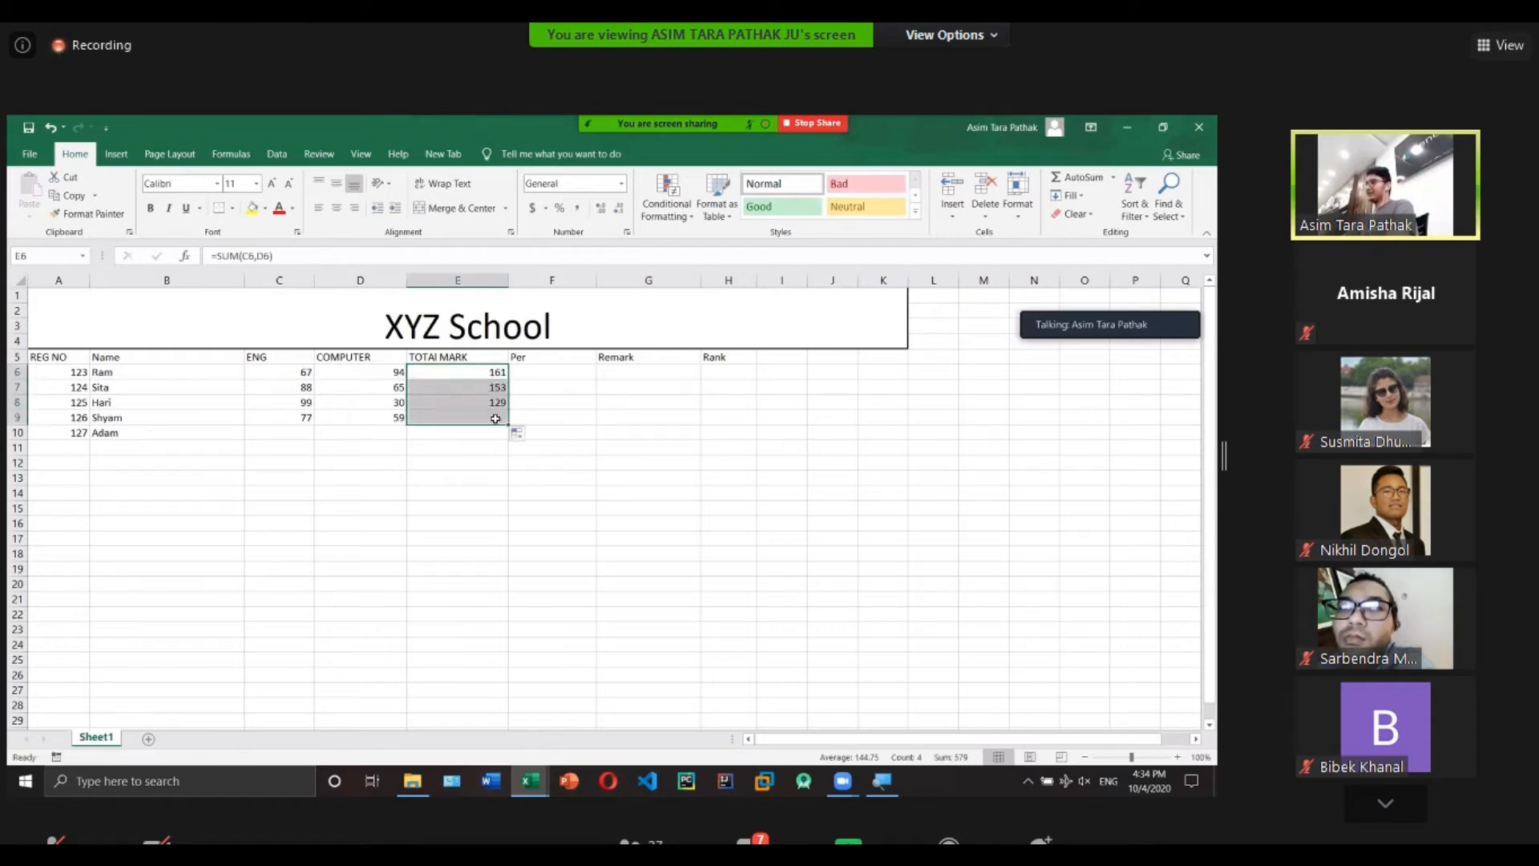
pyautogui.click(533, 375)
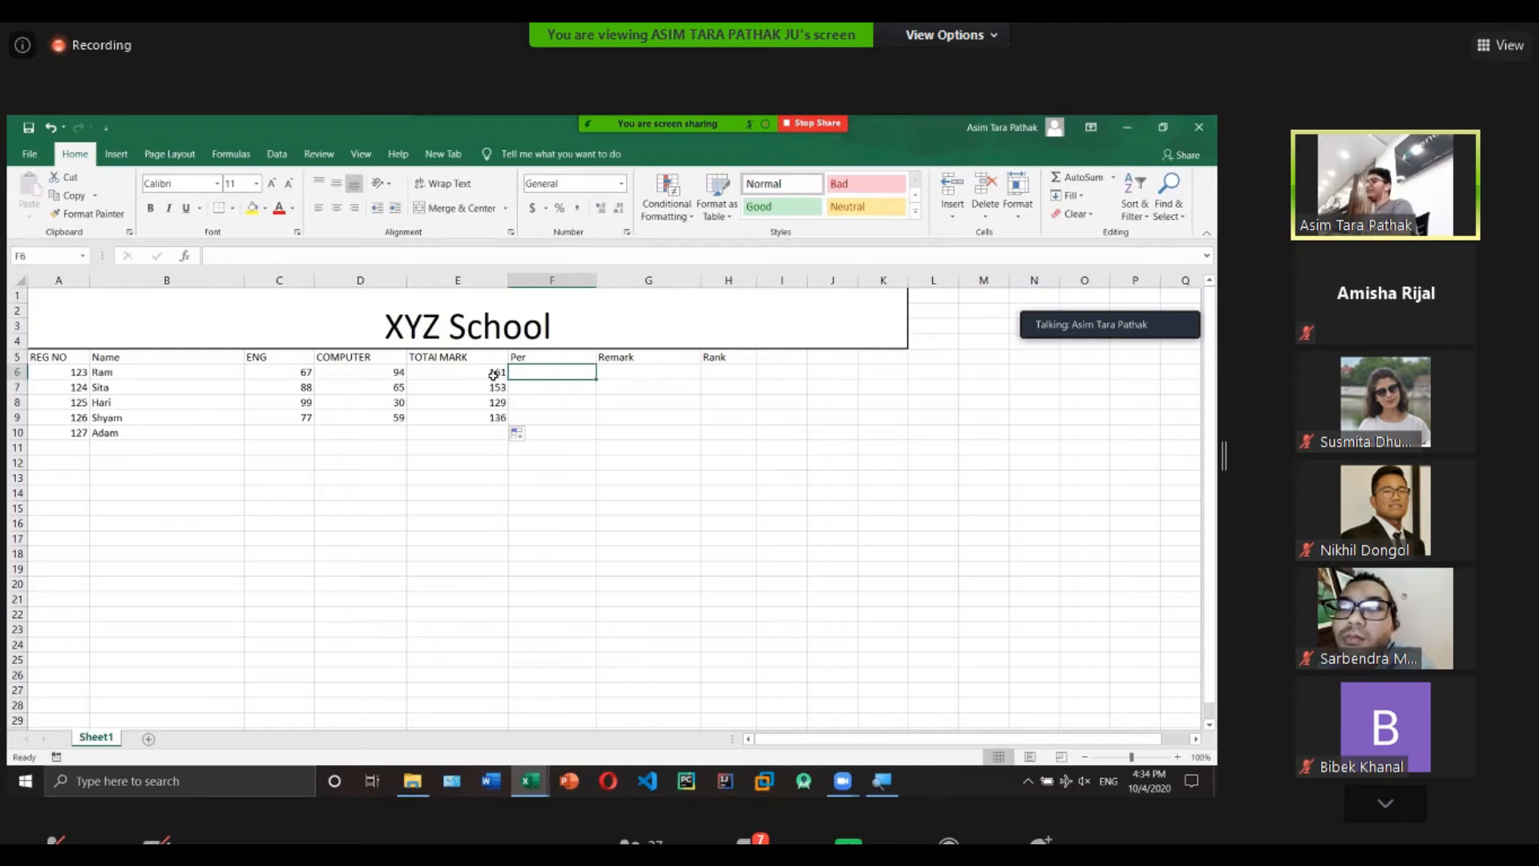
# Enter the percentage formula =(E6/200)*100 in F6, giving 80.5.
pyautogui.click(399, 253)
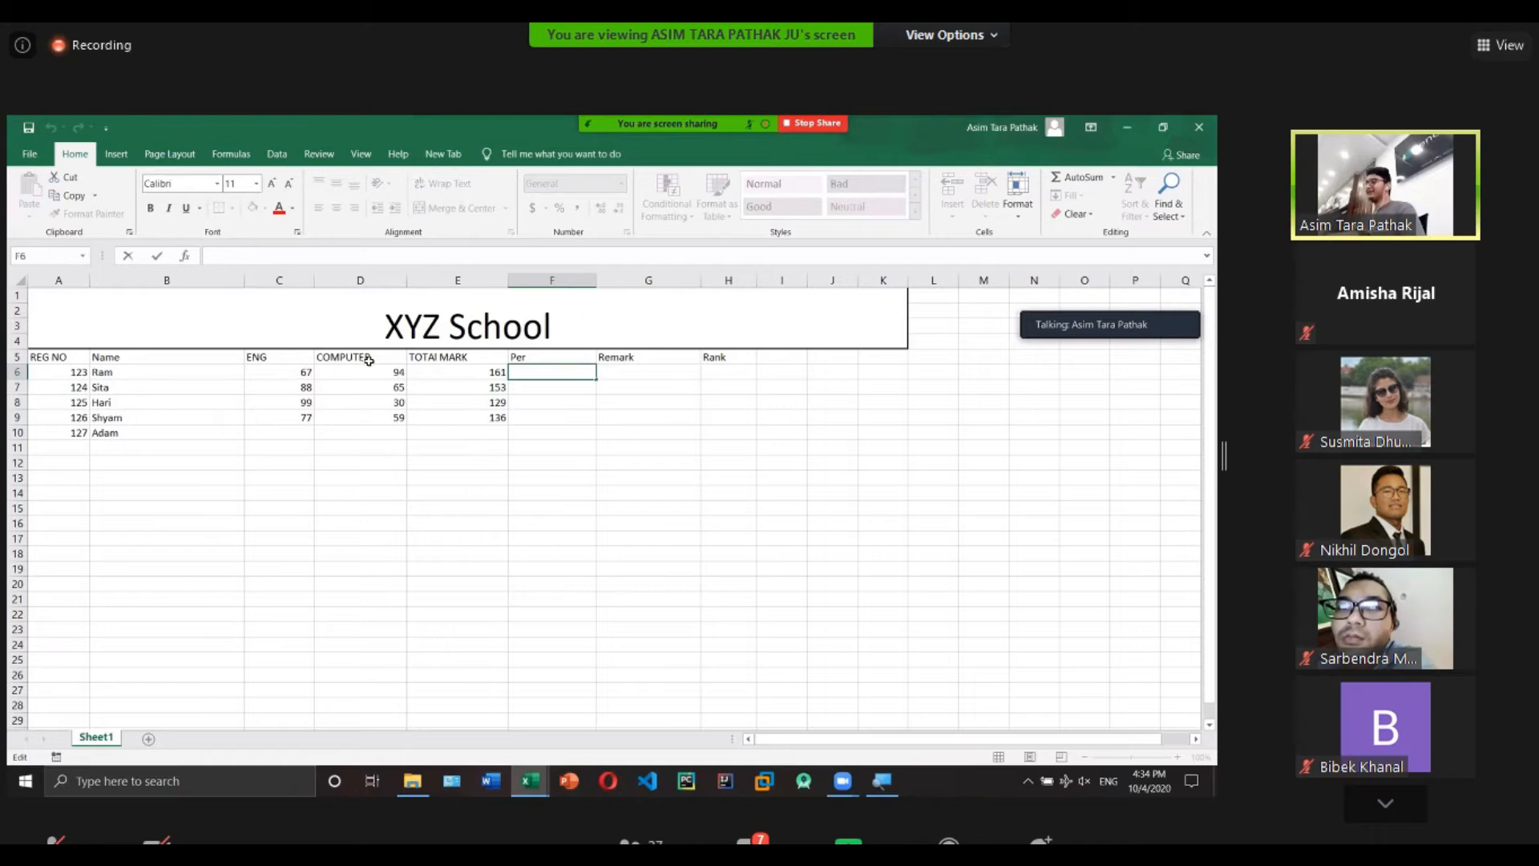
pyautogui.write('=')
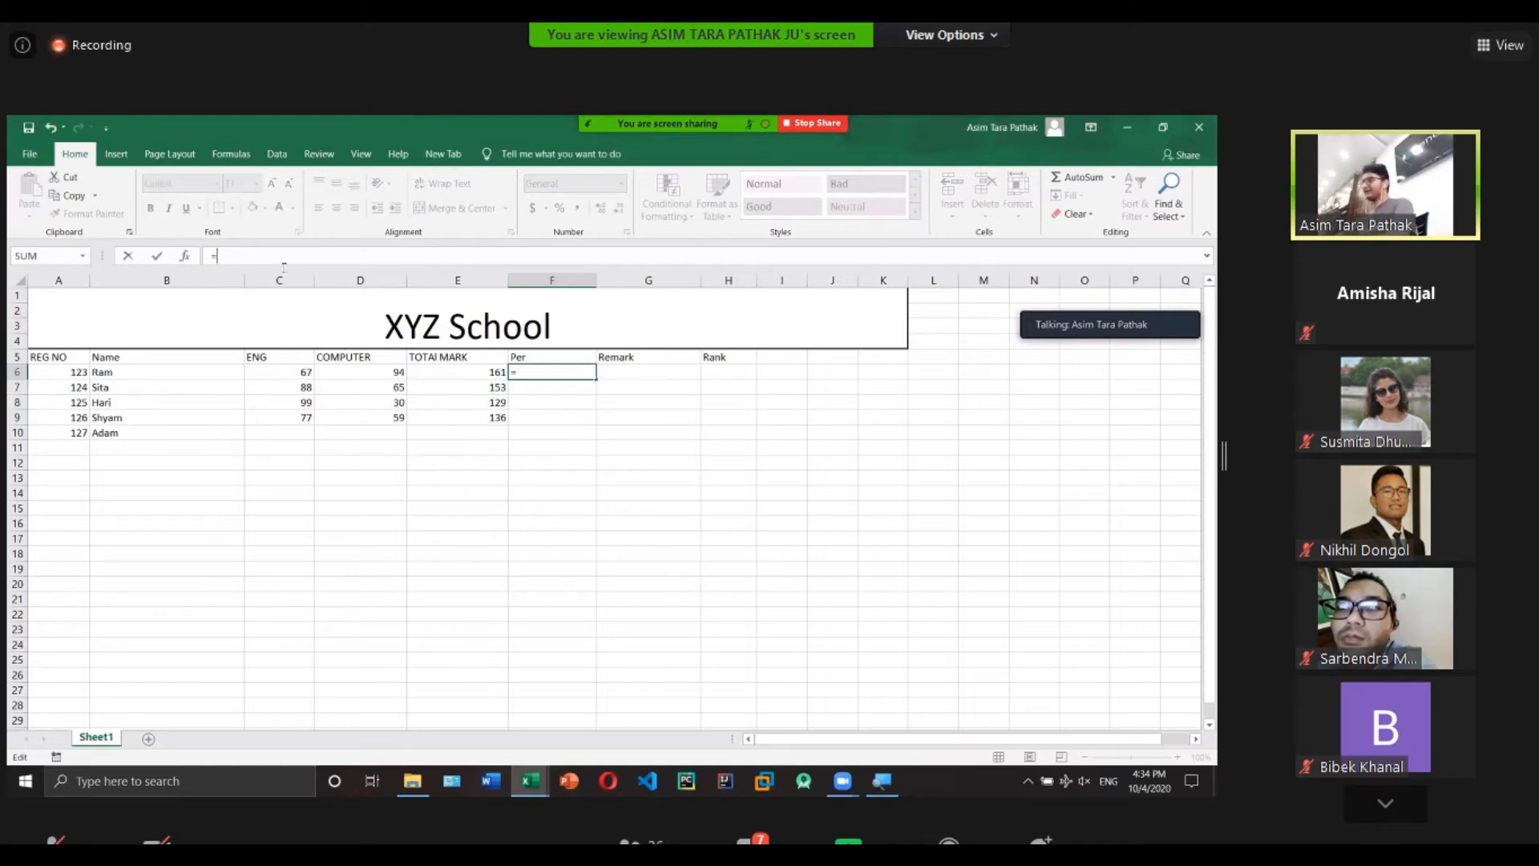
pyautogui.click(429, 375)
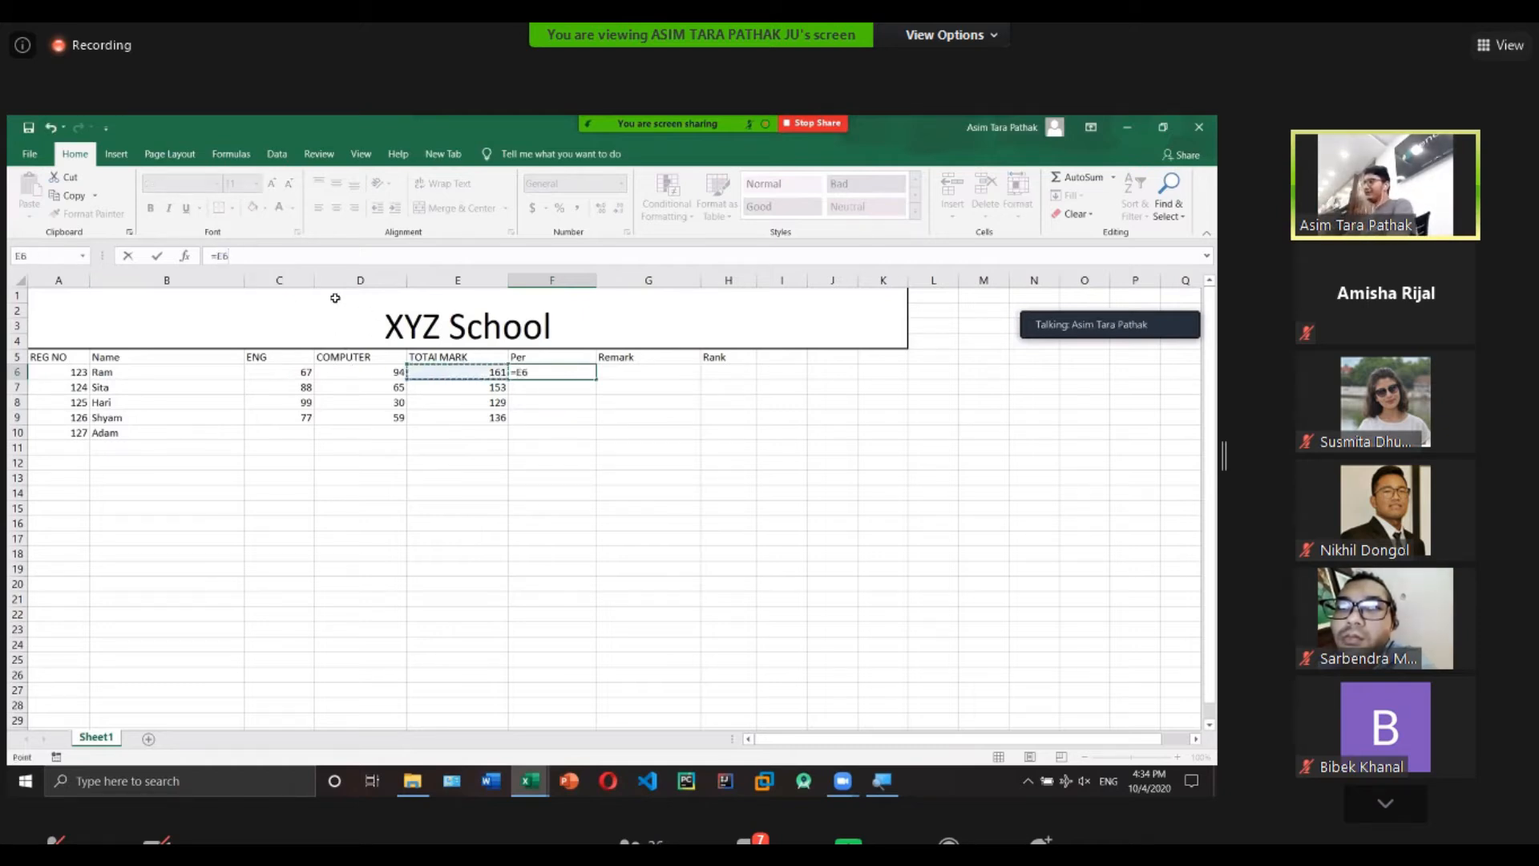
pyautogui.press('BackSpace')
pyautogui.press('BackSpace')
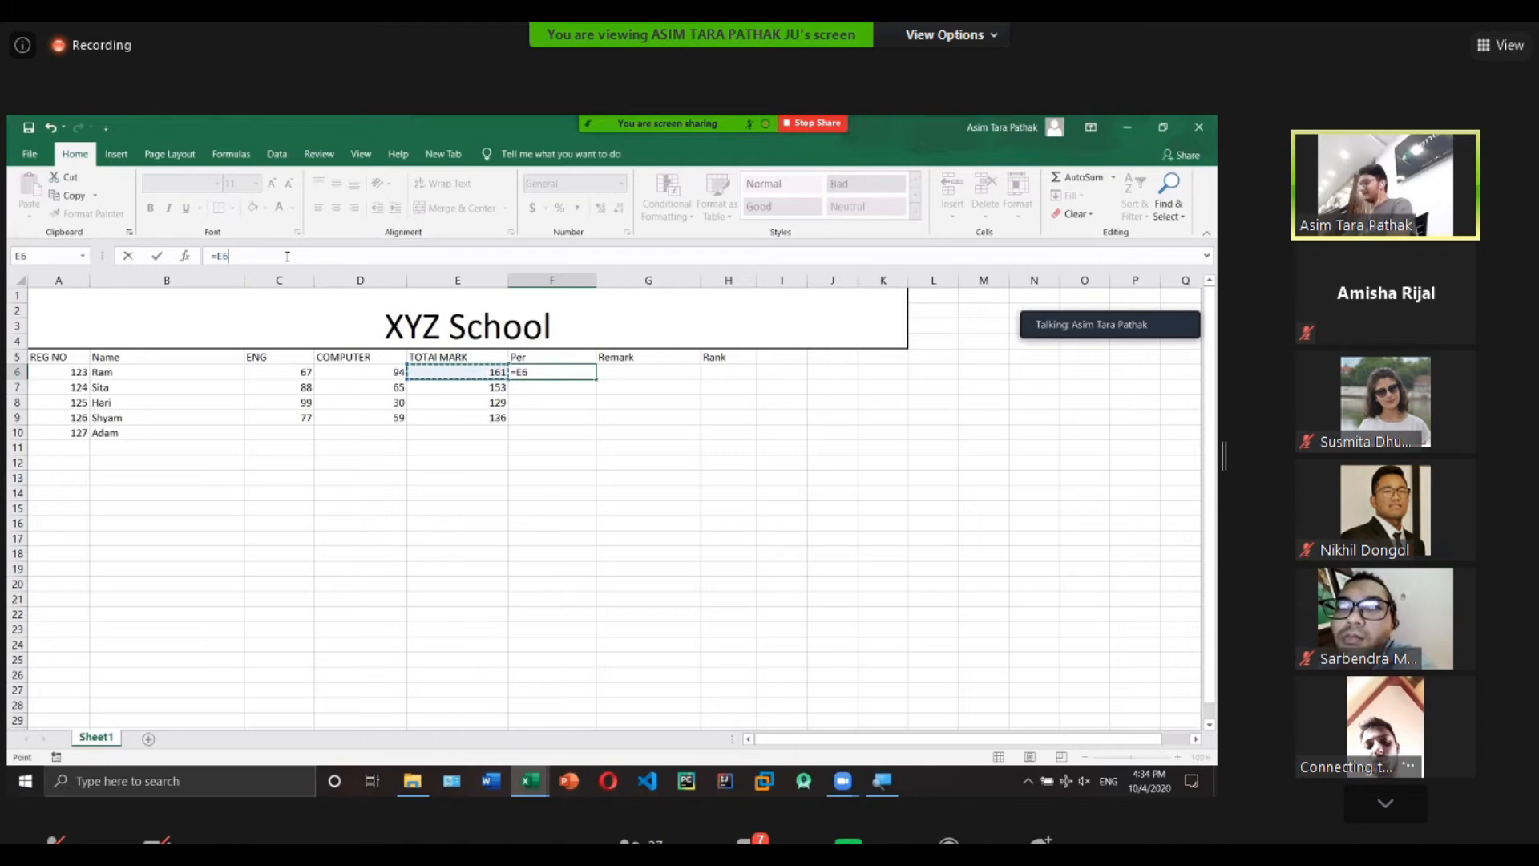
pyautogui.write('(')
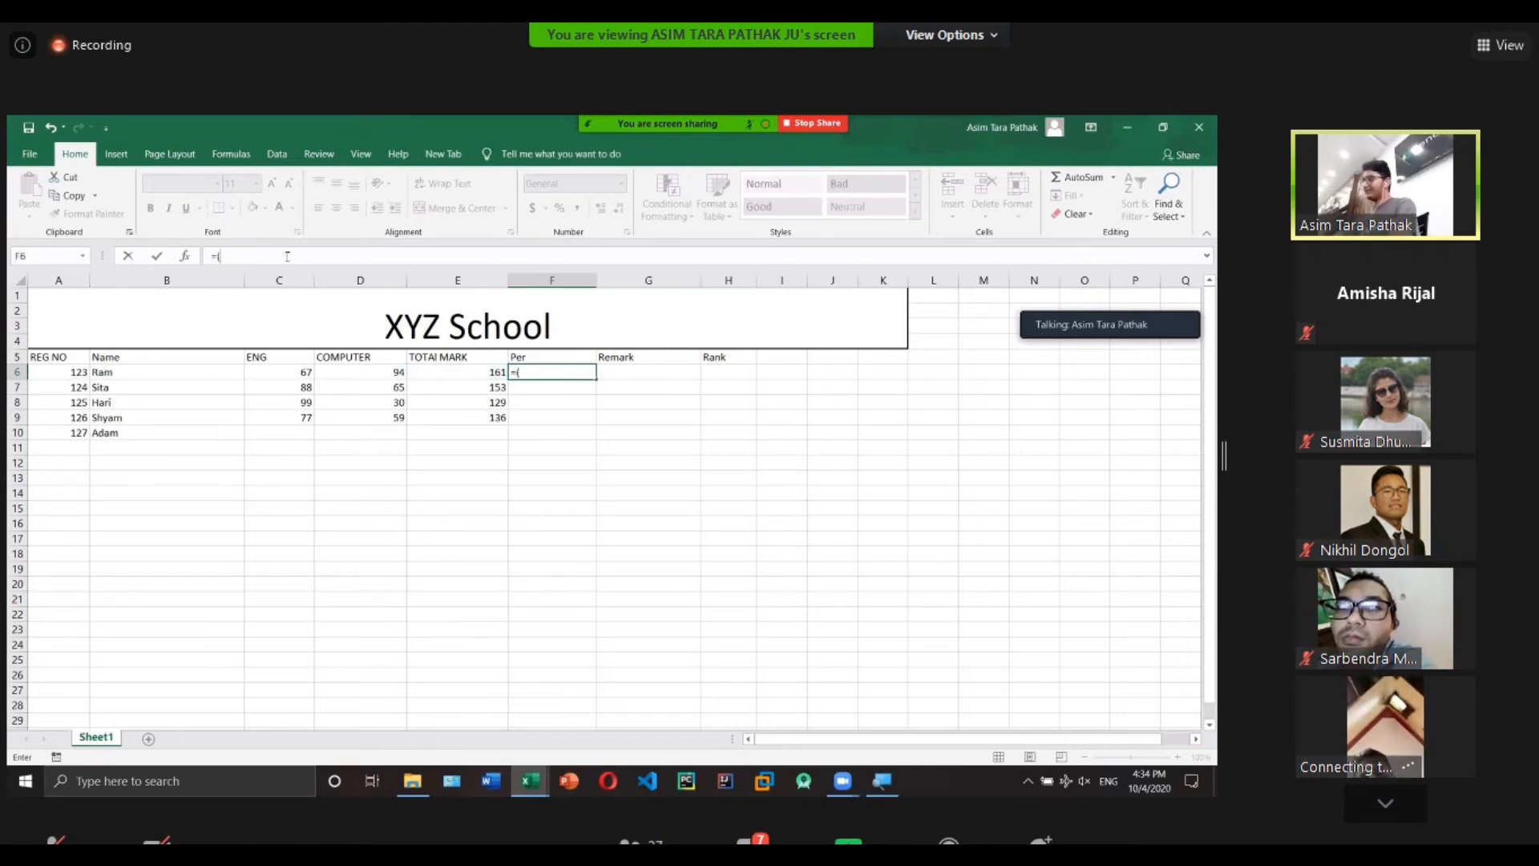
pyautogui.click(446, 374)
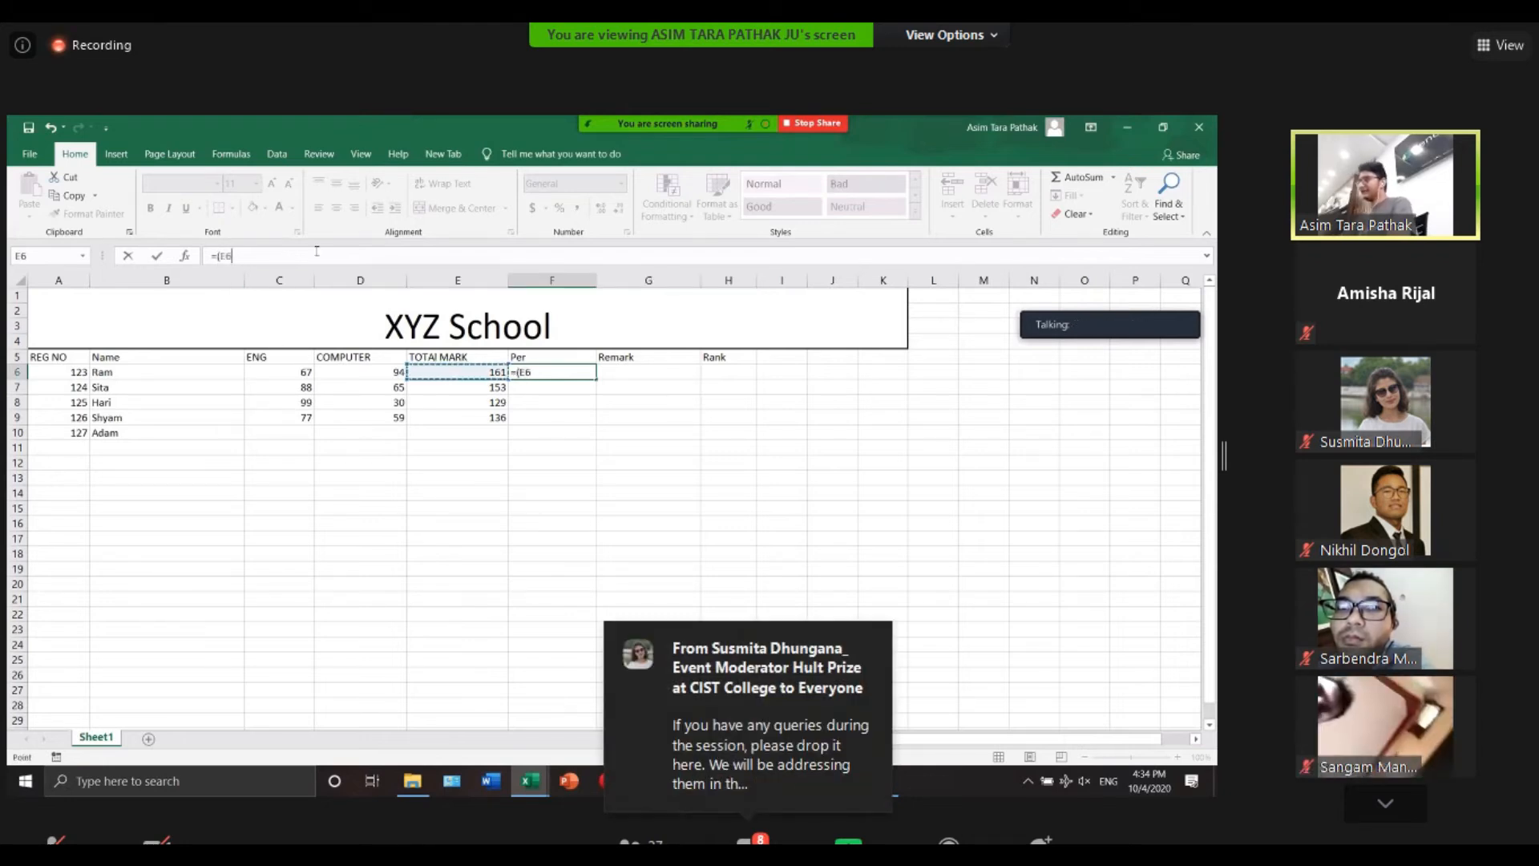
pyautogui.write('/')
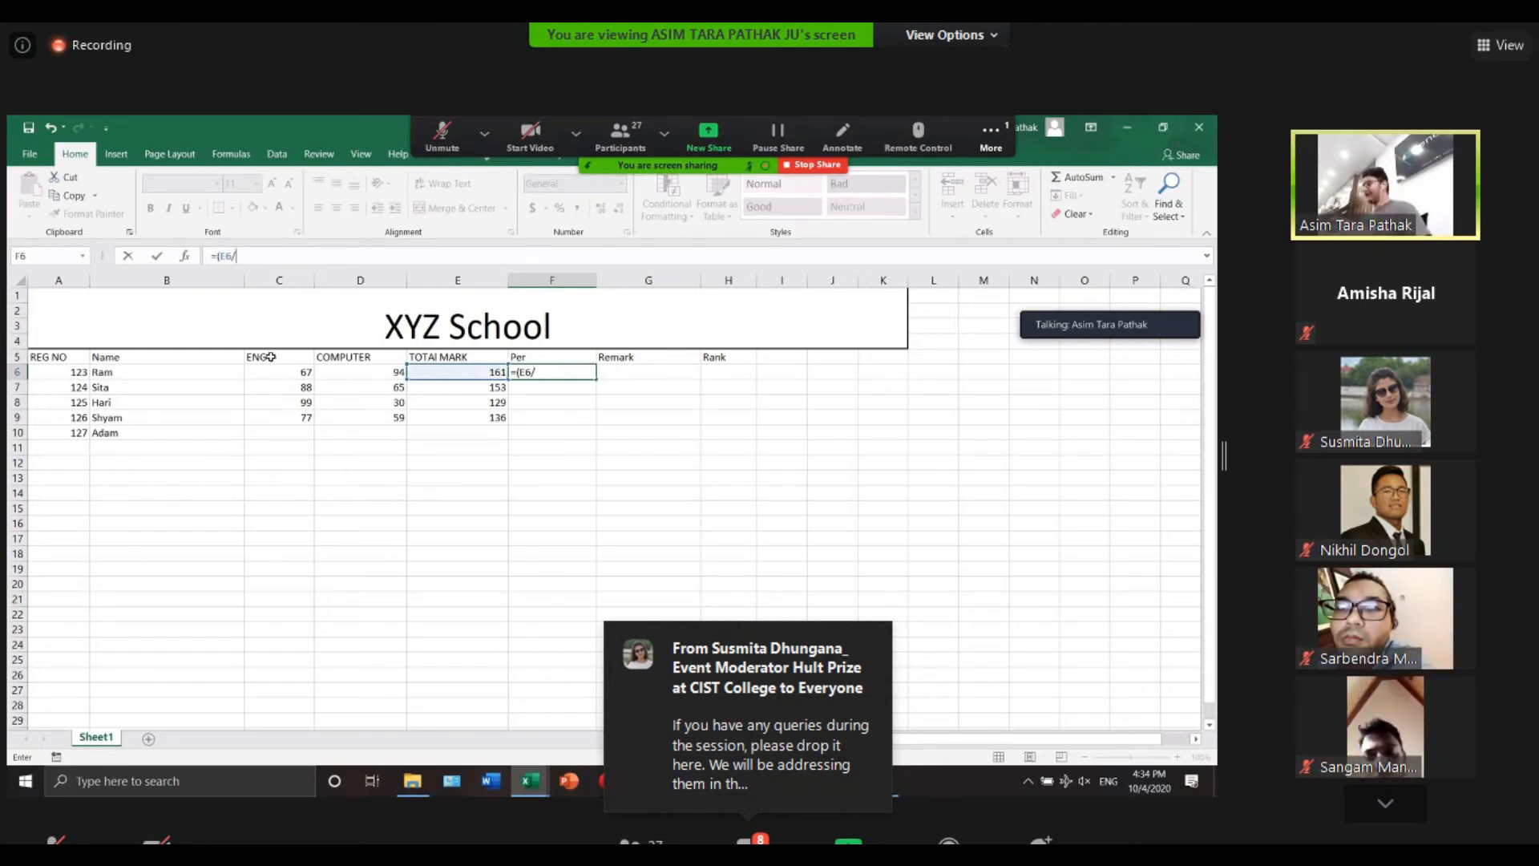
pyautogui.write('200)')
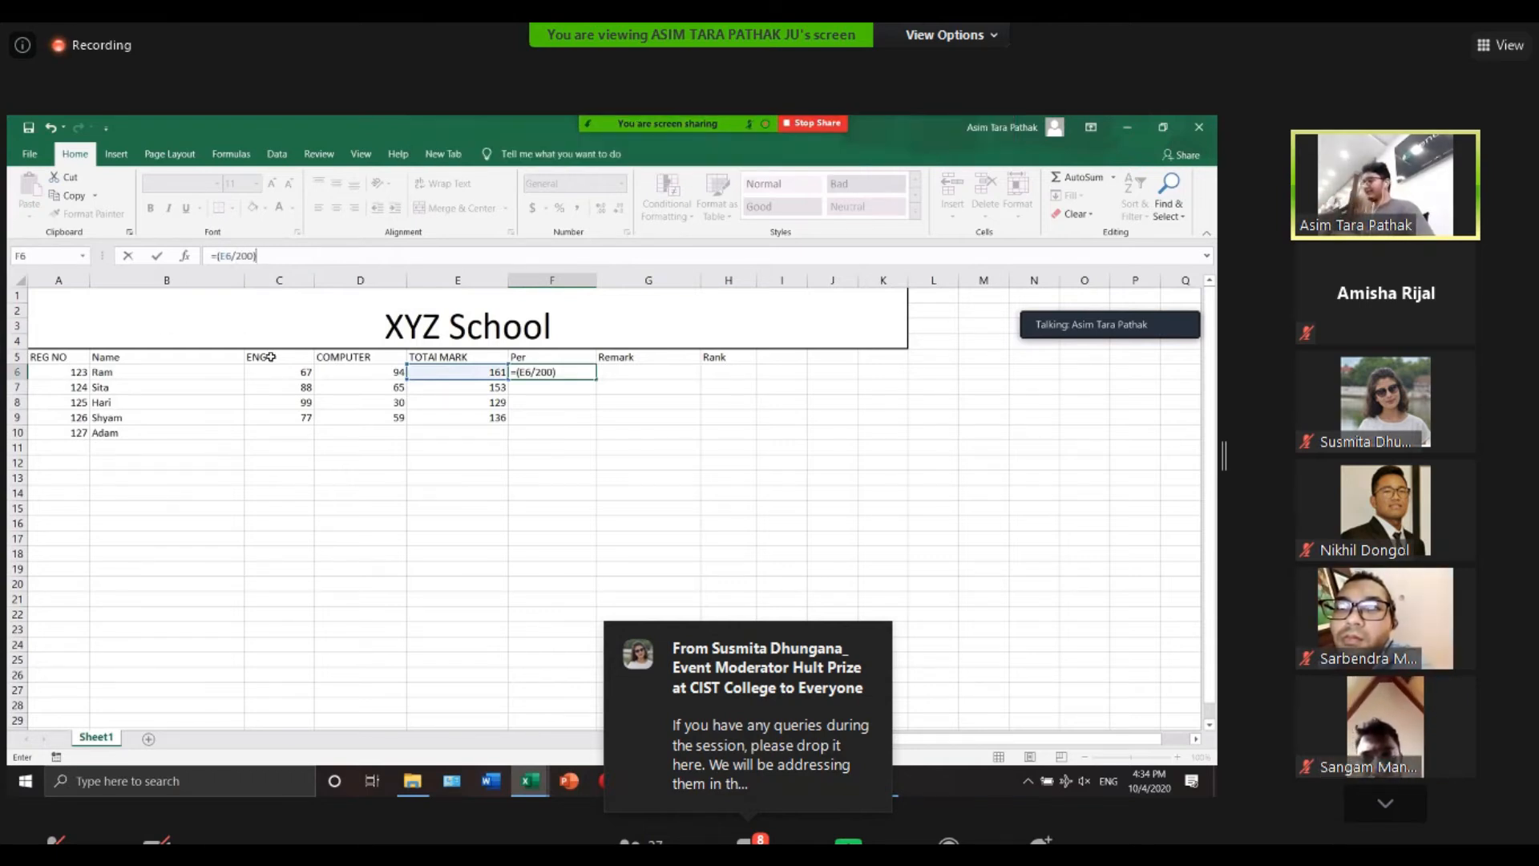
pyautogui.write('*100')
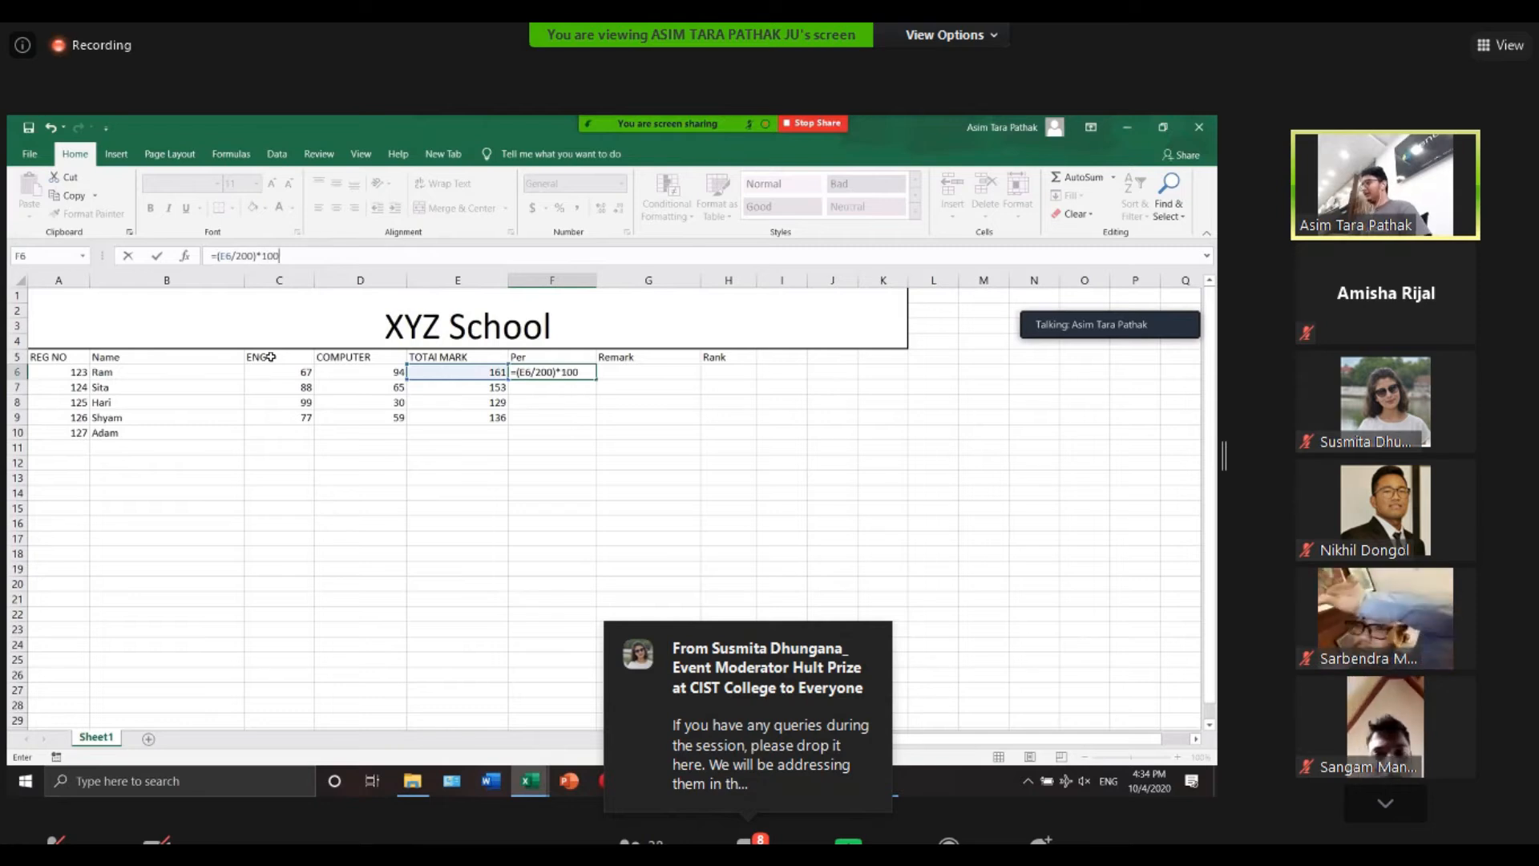
pyautogui.press('Return')
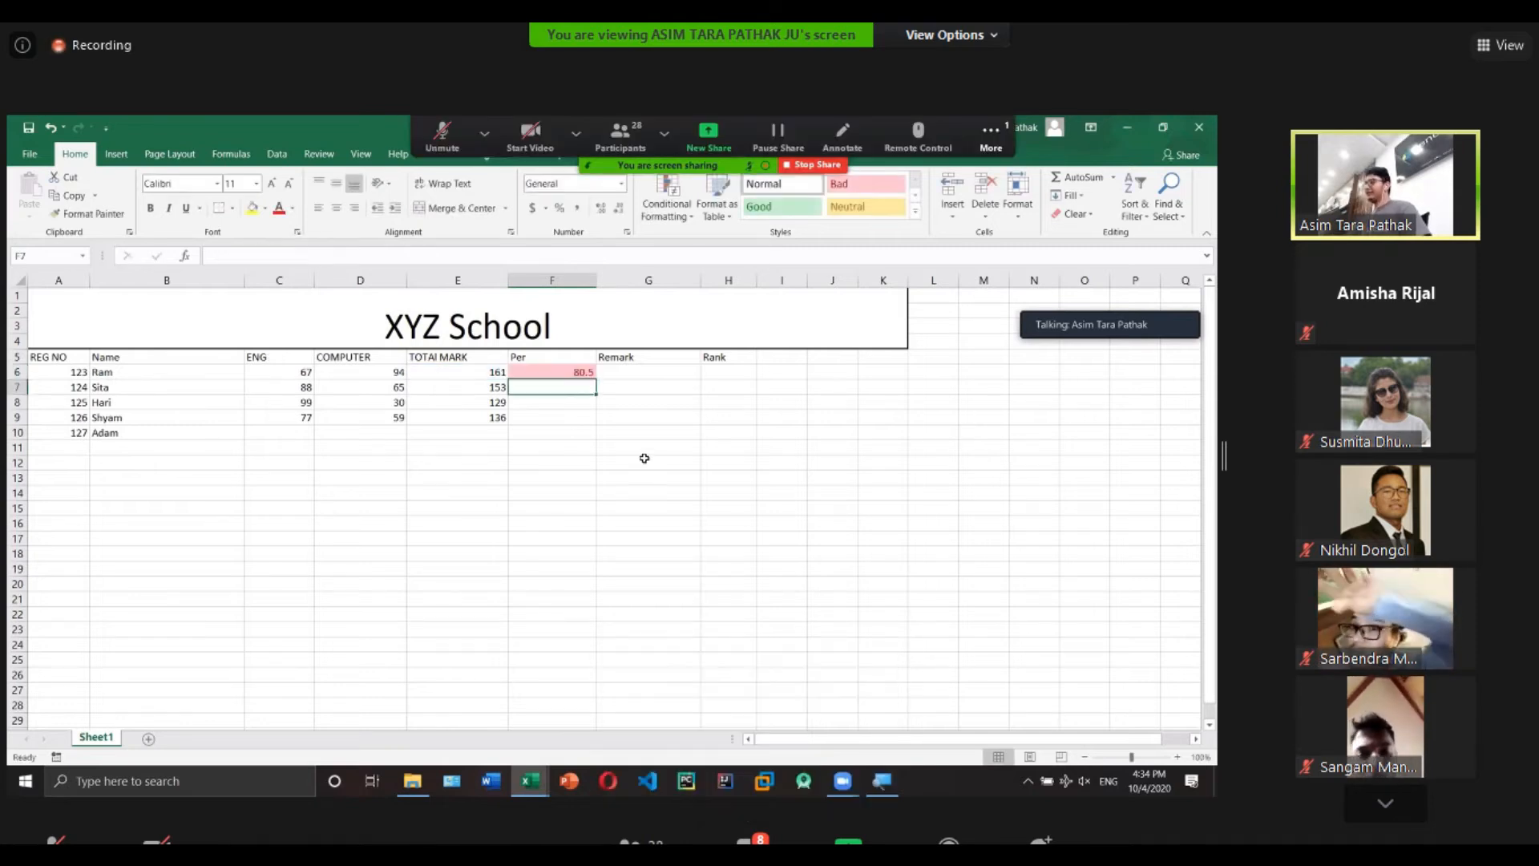
# Fill the percentage formula down to F9, giving 76.5, 64.5 and 68.
pyautogui.click(570, 374)
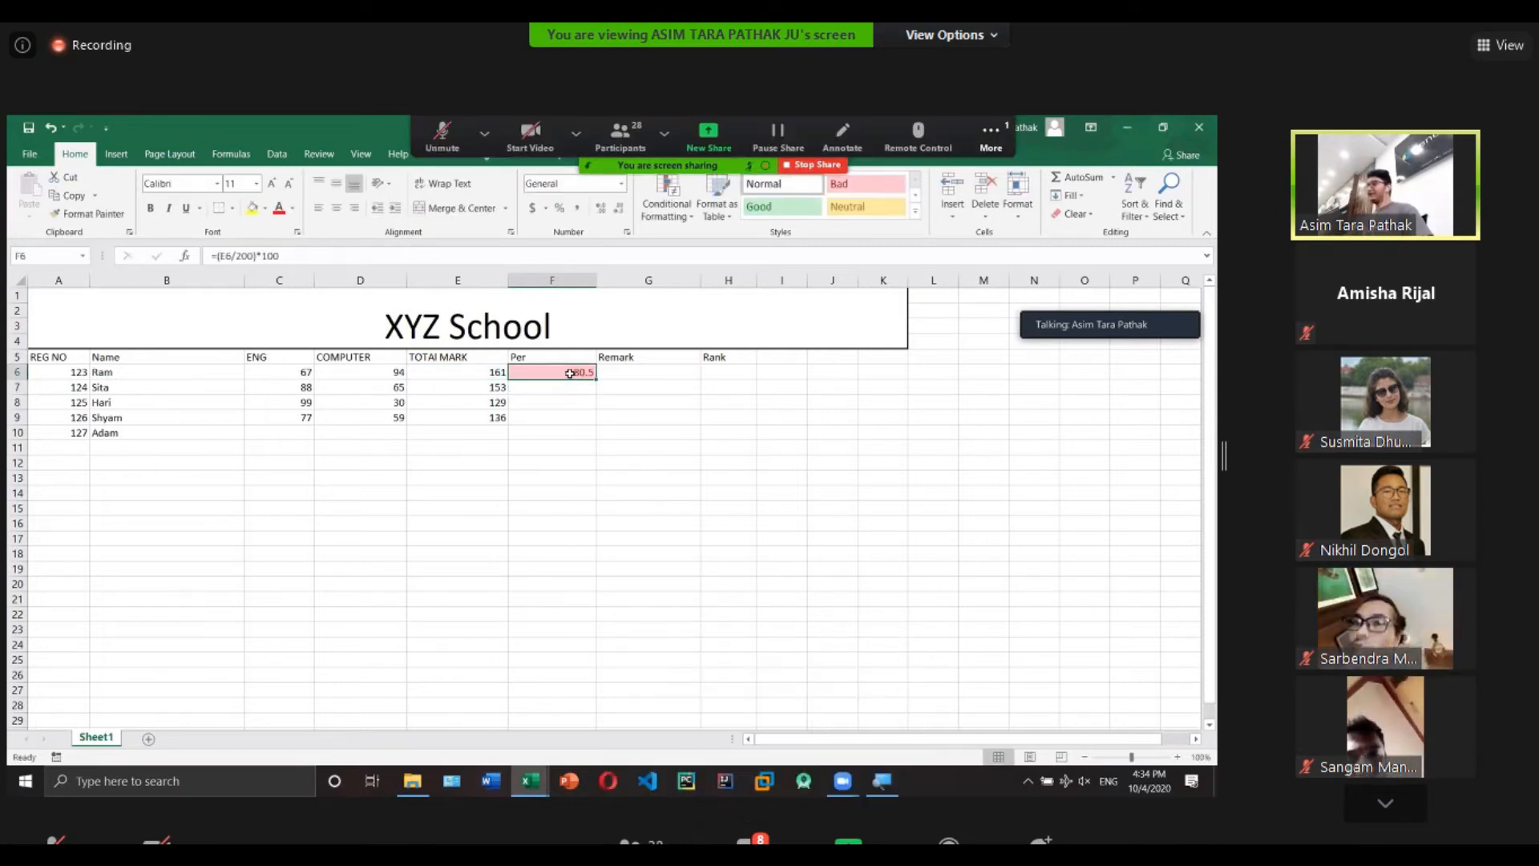
pyautogui.click(654, 194)
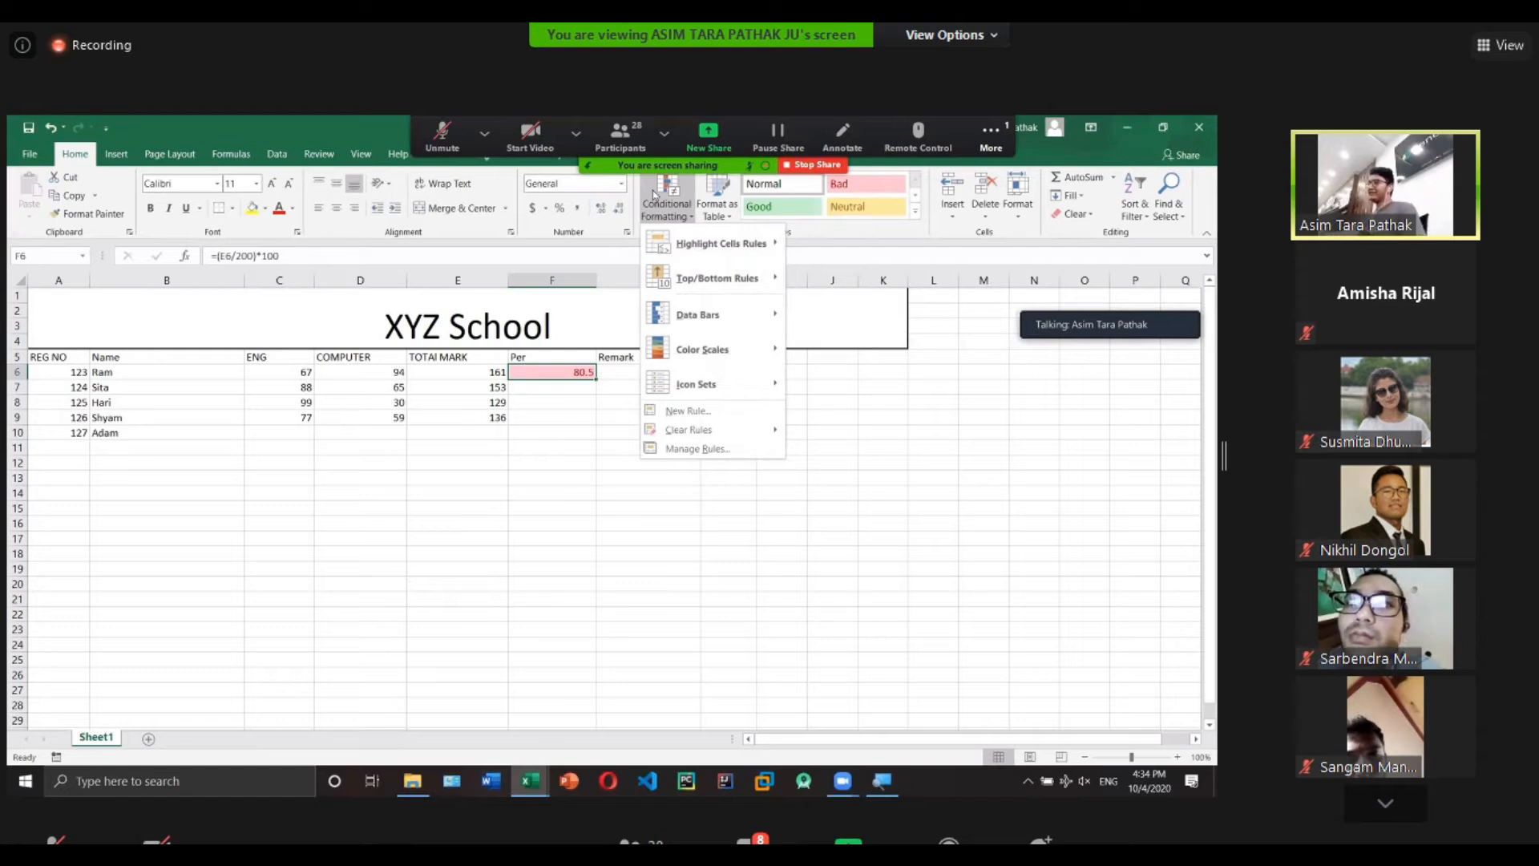
pyautogui.click(652, 189)
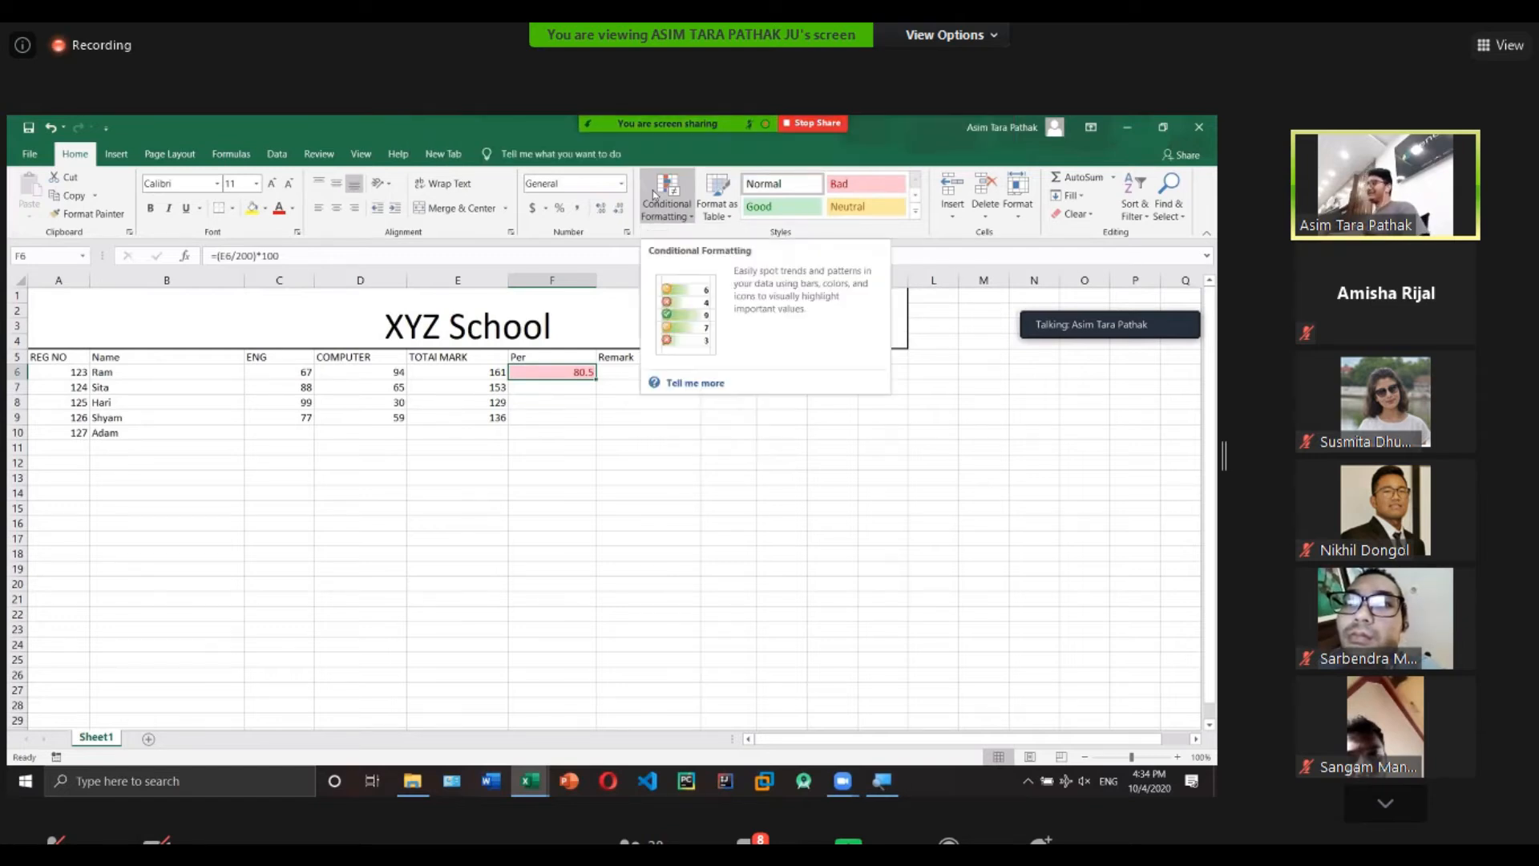
pyautogui.moveTo(596, 374); pyautogui.dragTo(589, 425)
pyautogui.click(534, 439)
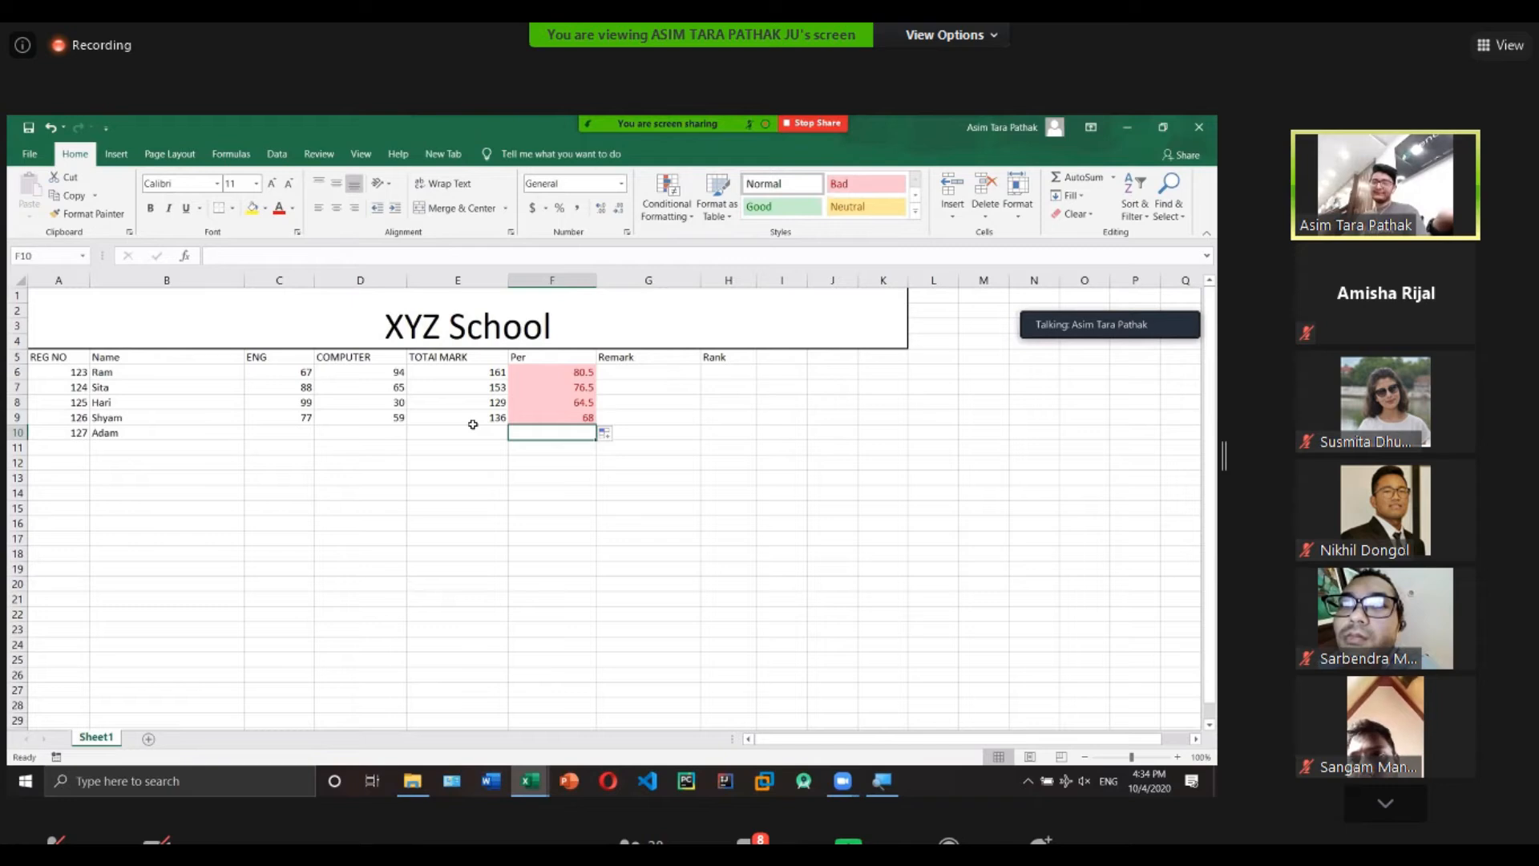
# Begin the G6 Remark formula as =IF(AND(C6>=32 after dismissing Excel's formula error.
pyautogui.click(641, 374)
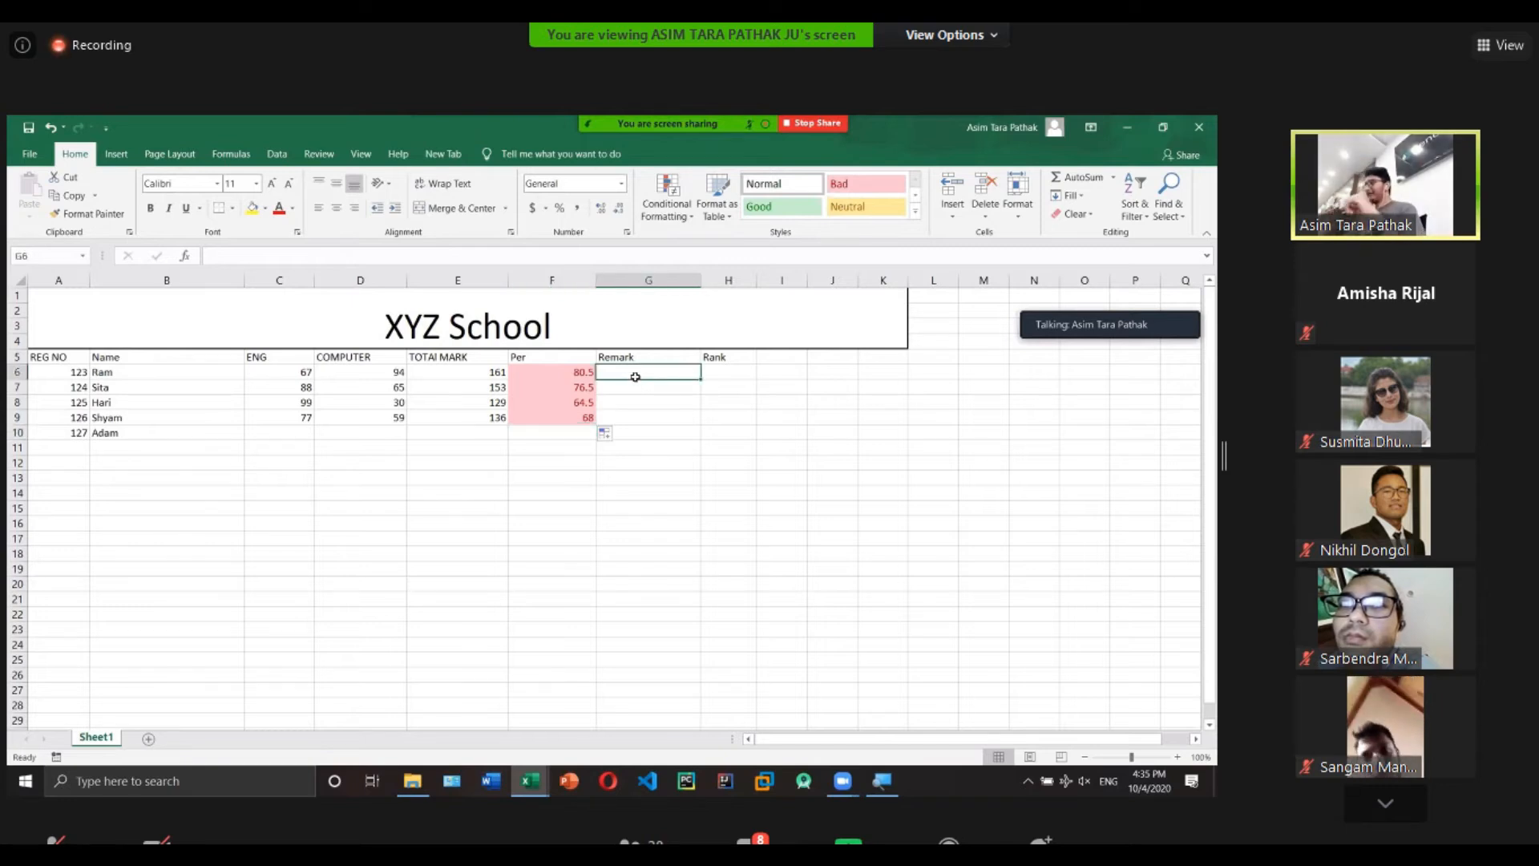
pyautogui.click(424, 257)
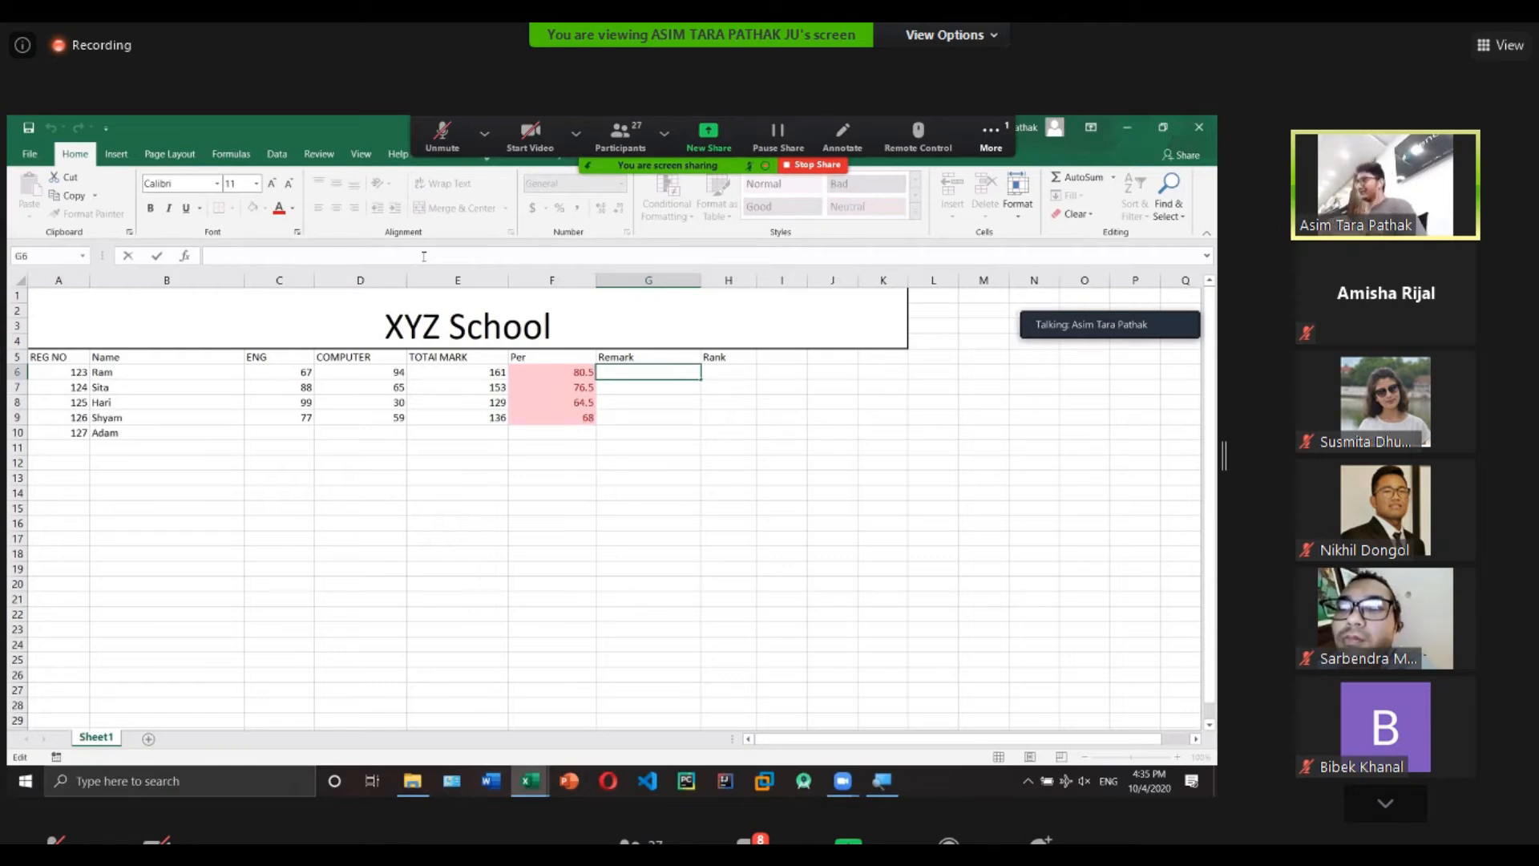
pyautogui.write('=')
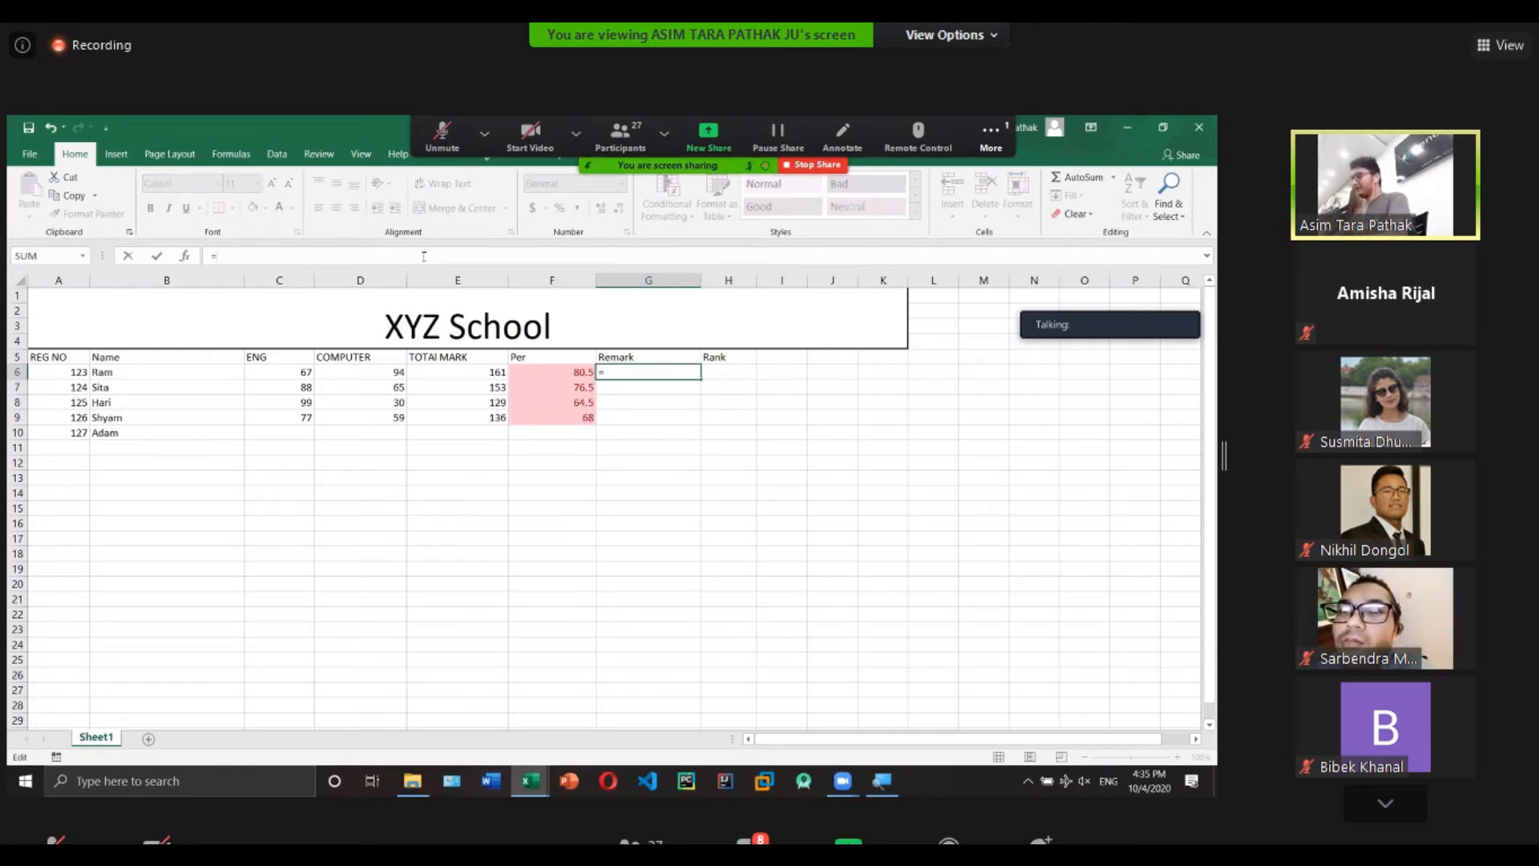
pyautogui.write('IF')
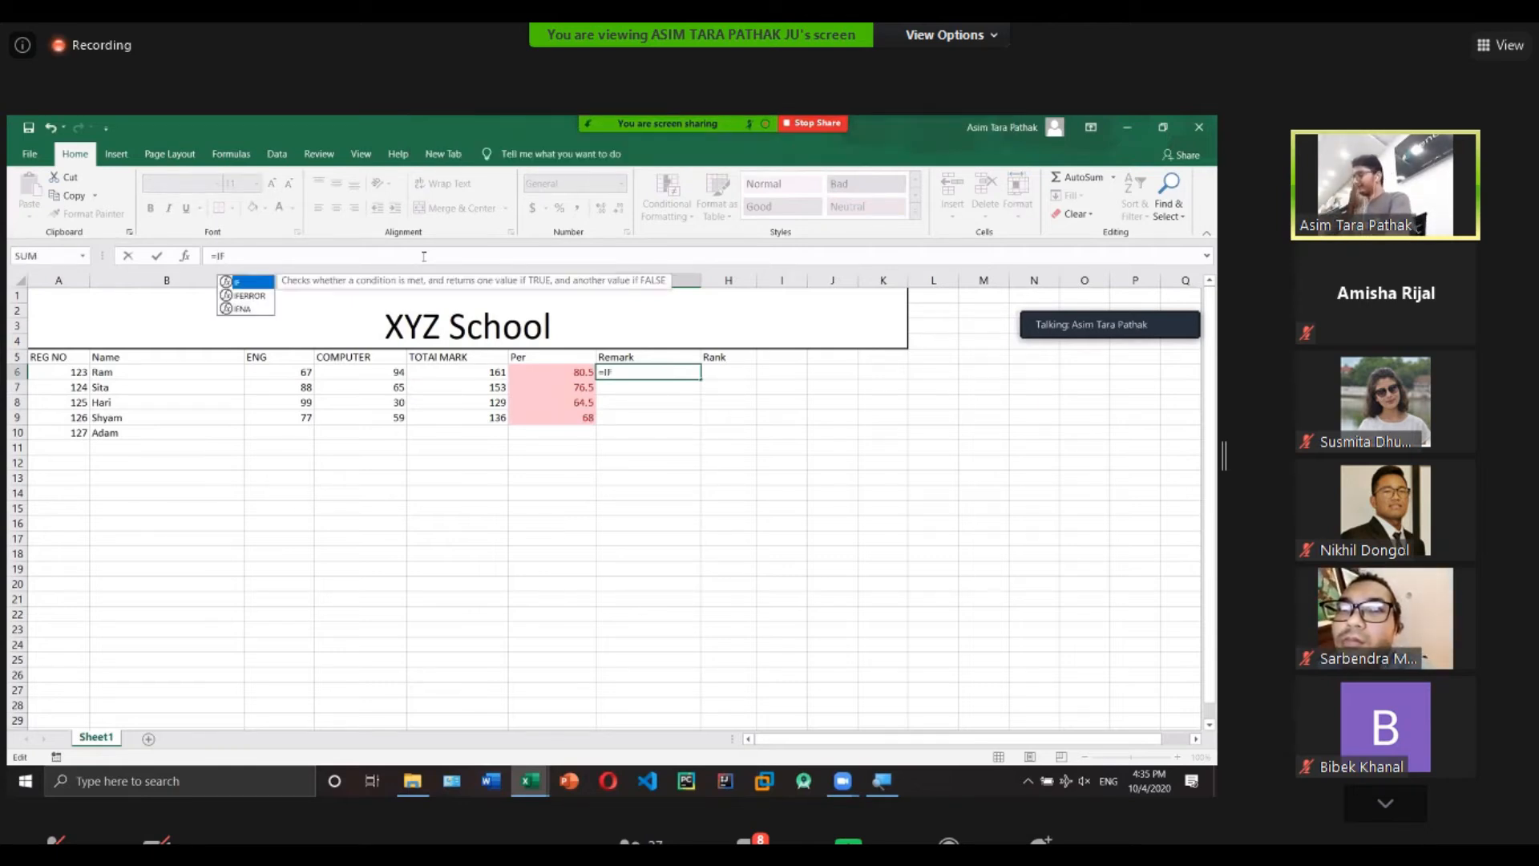
pyautogui.write('(')
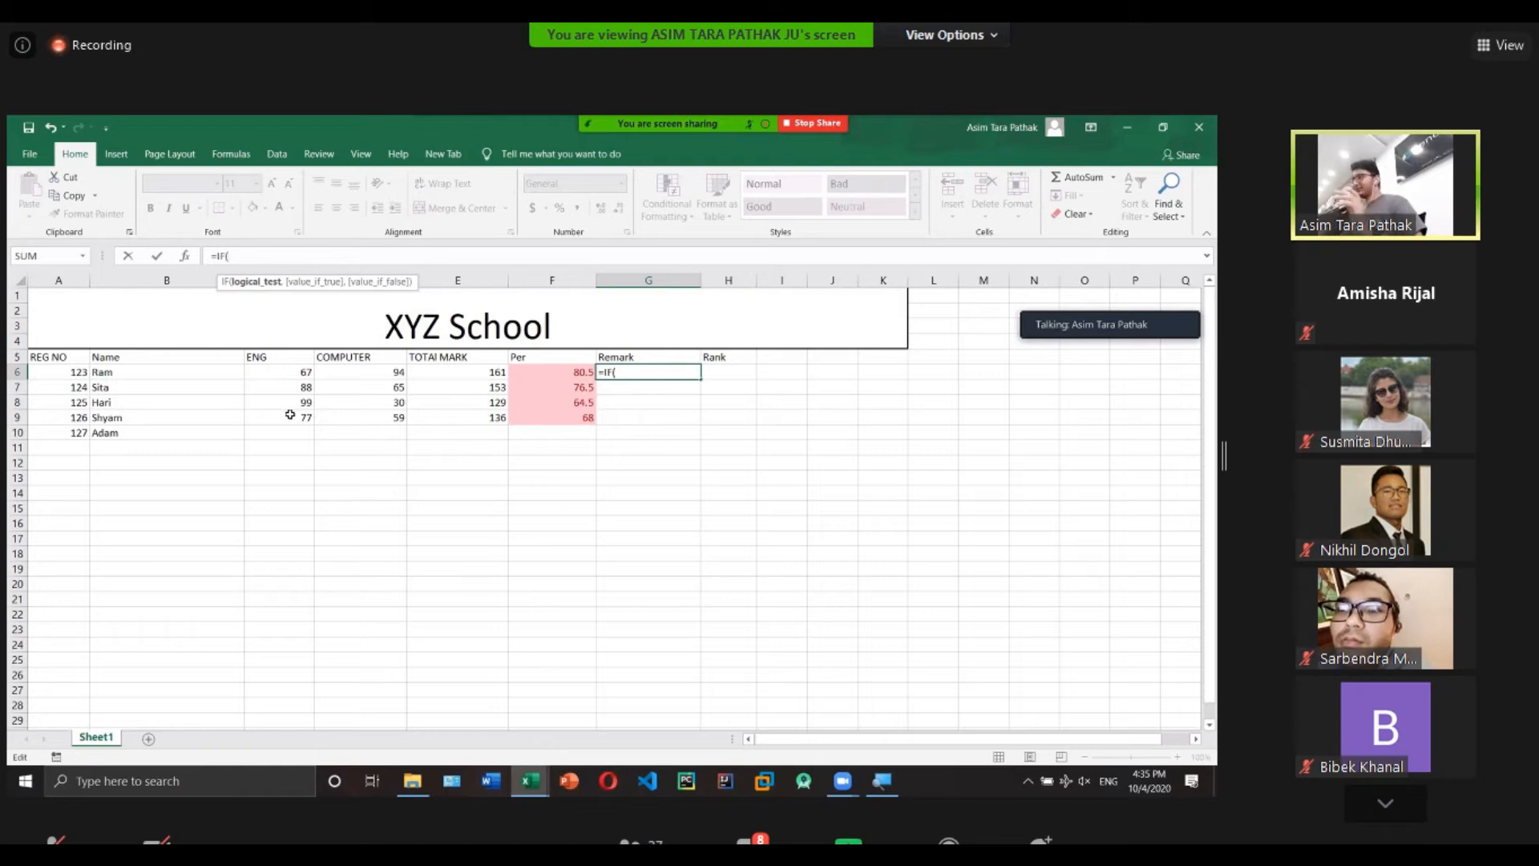
pyautogui.click(286, 375)
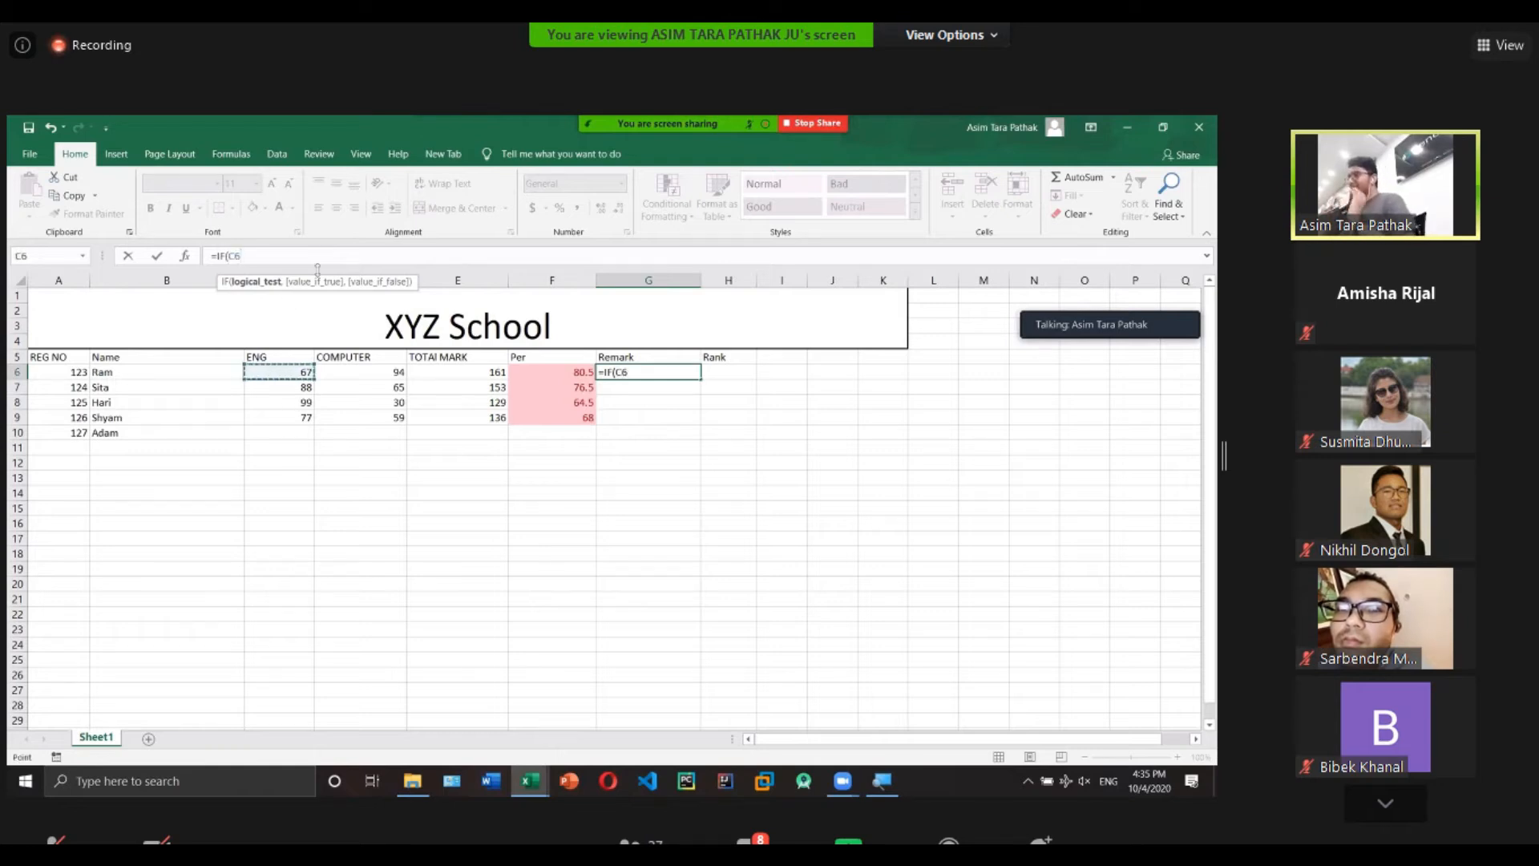
pyautogui.write('>=32')
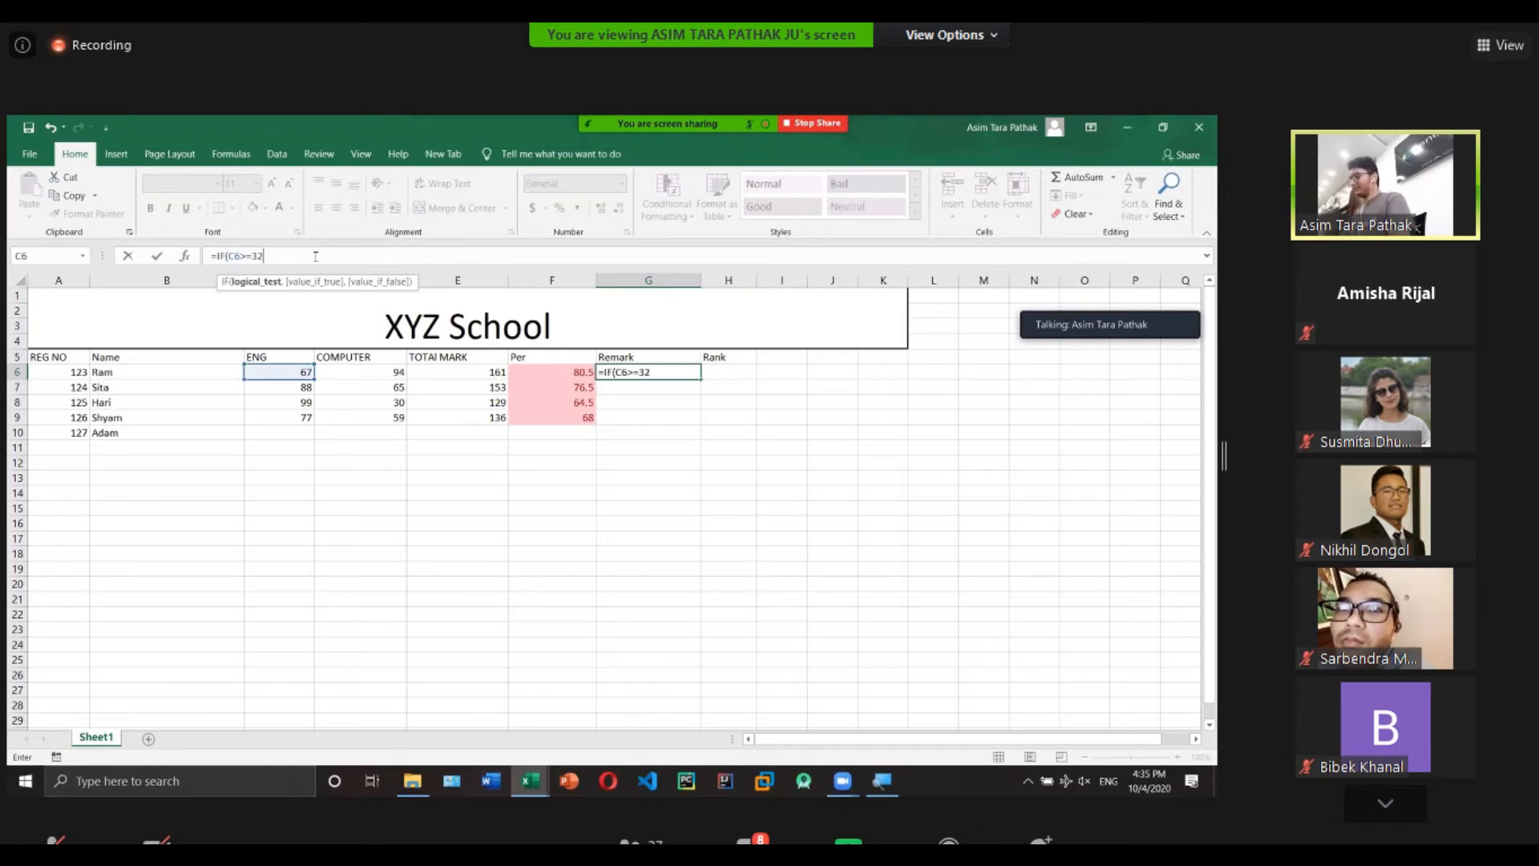
pyautogui.press('Return')
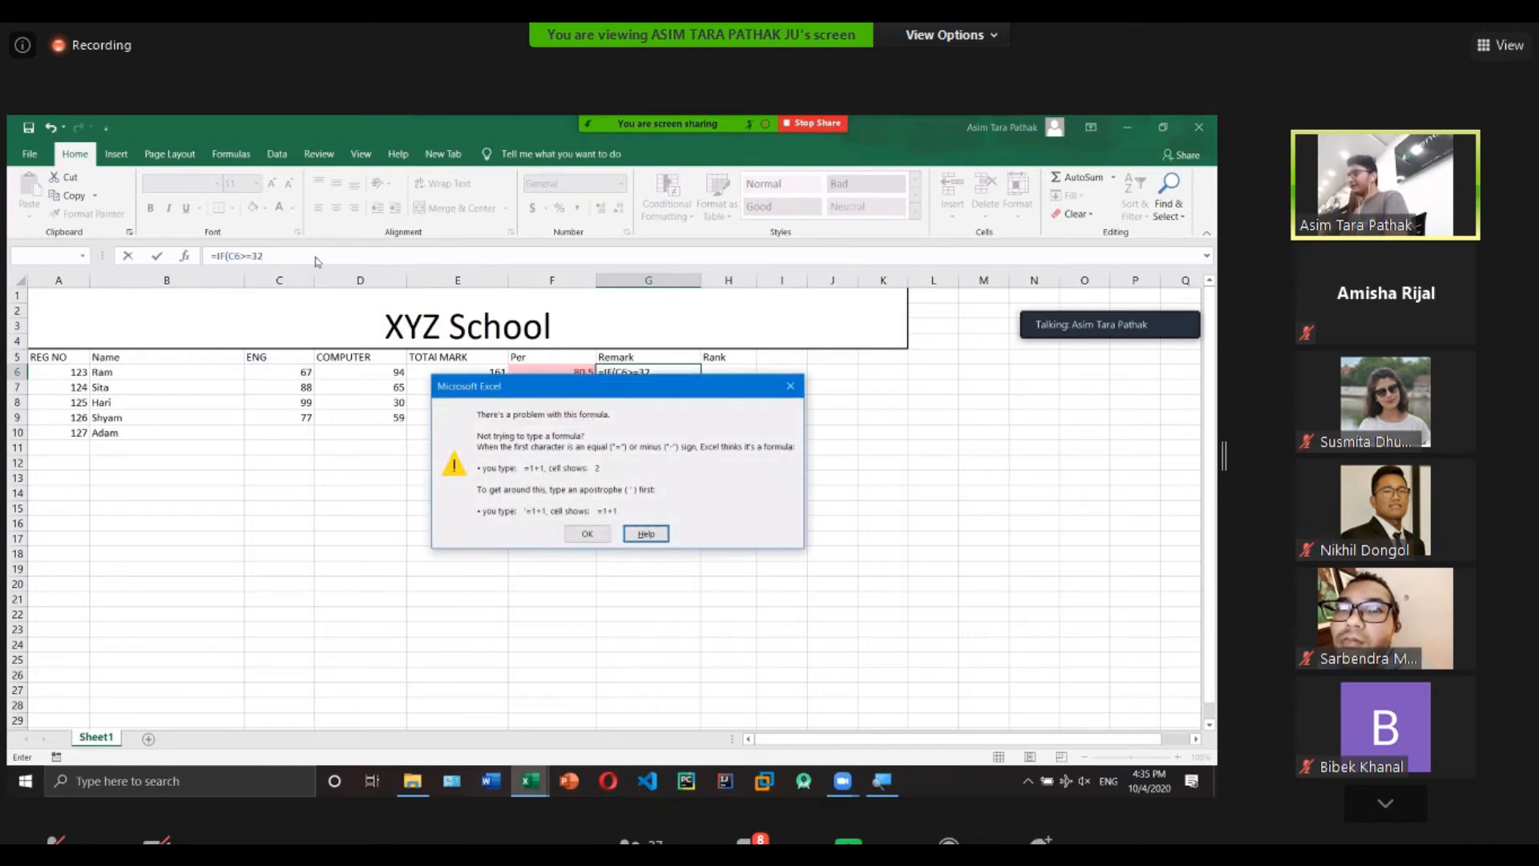
pyautogui.click(586, 533)
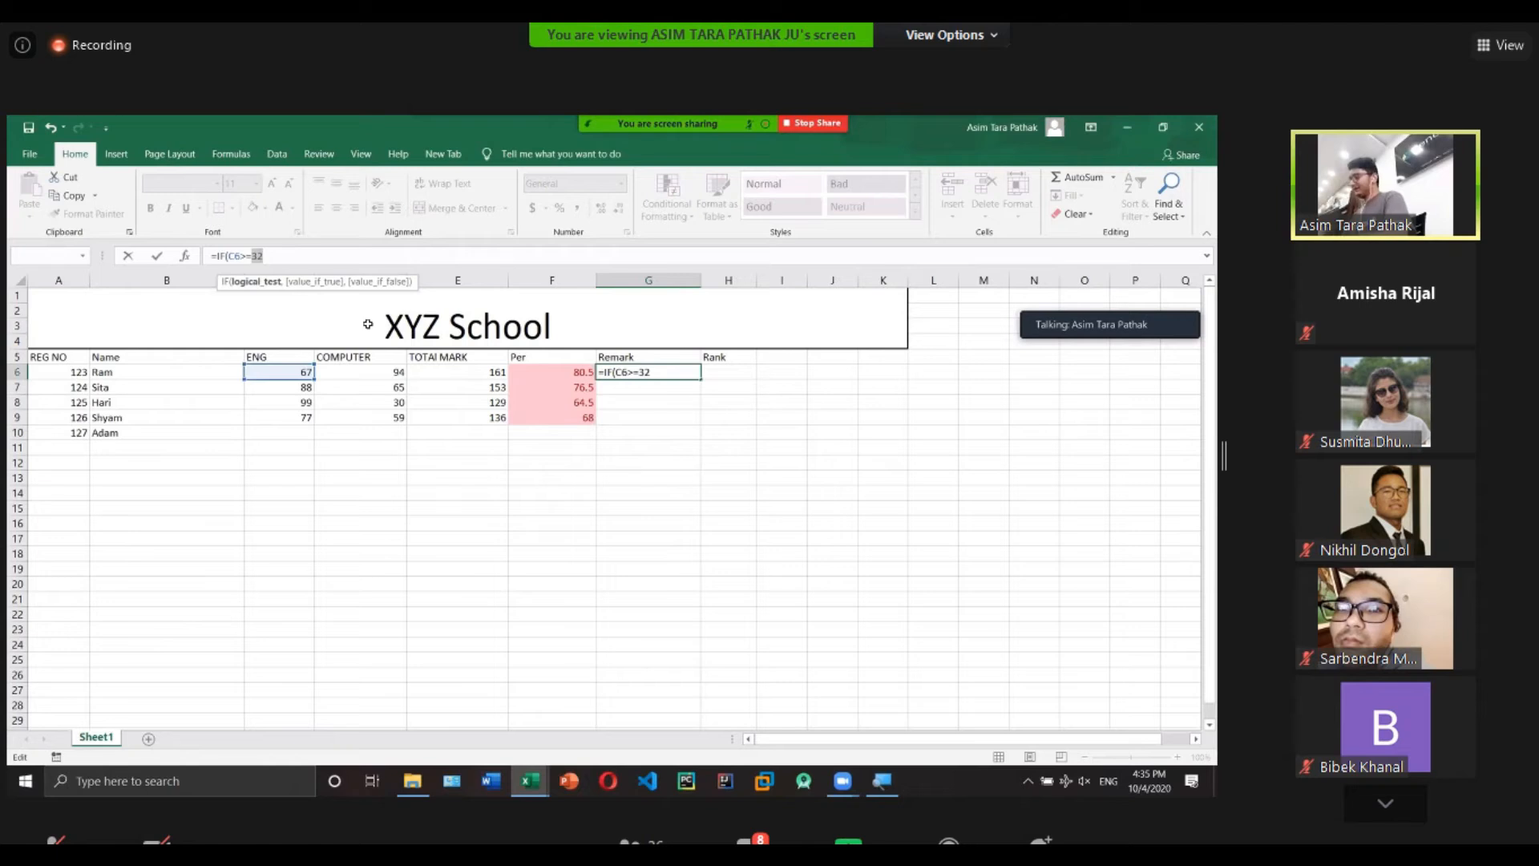
pyautogui.press('Left')
pyautogui.press('Left')
pyautogui.press('Left')
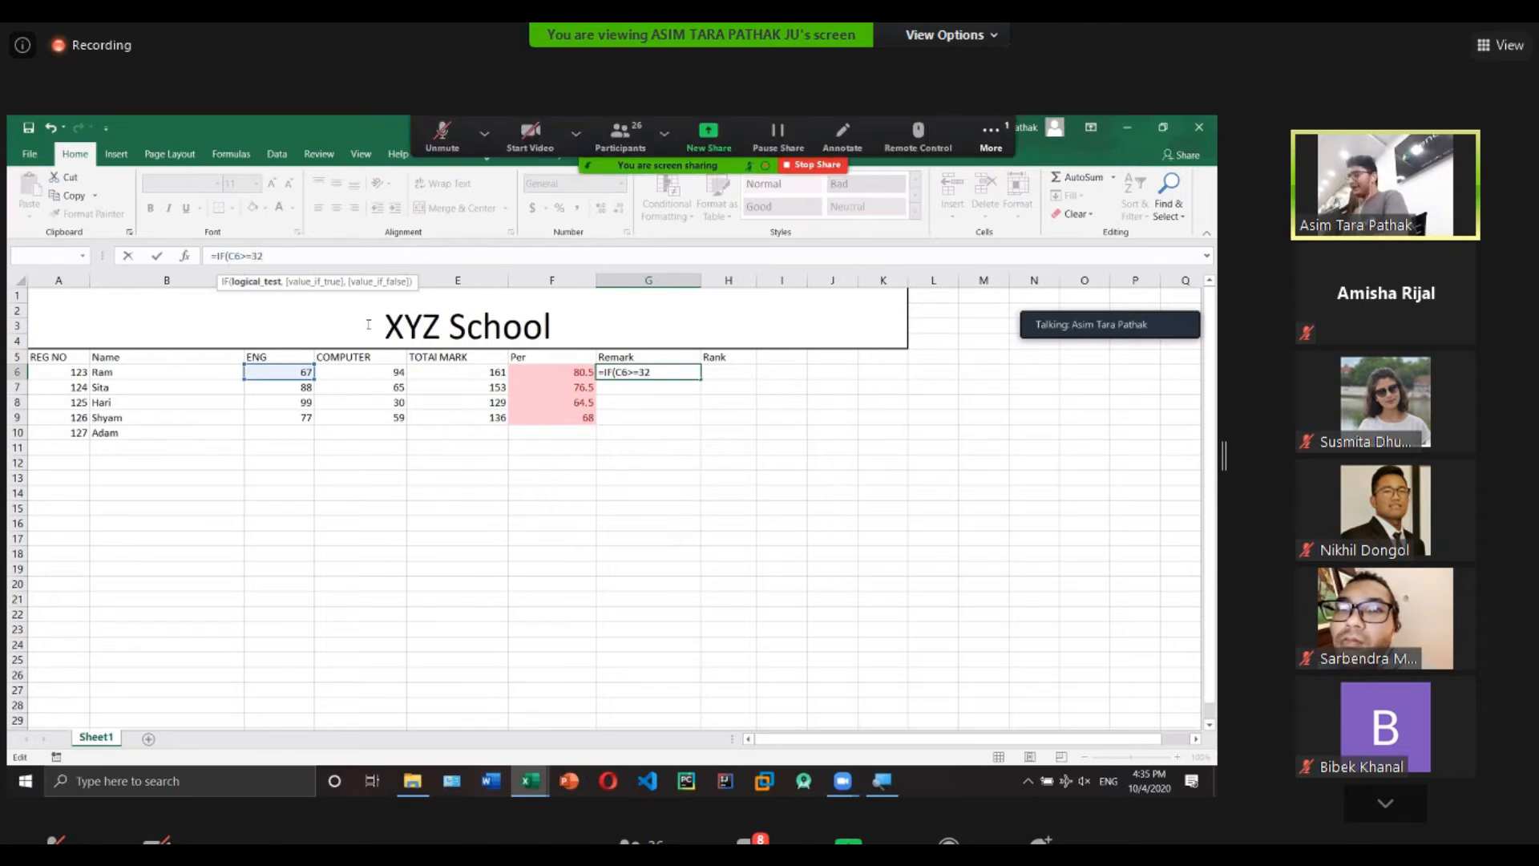
pyautogui.write('AND')
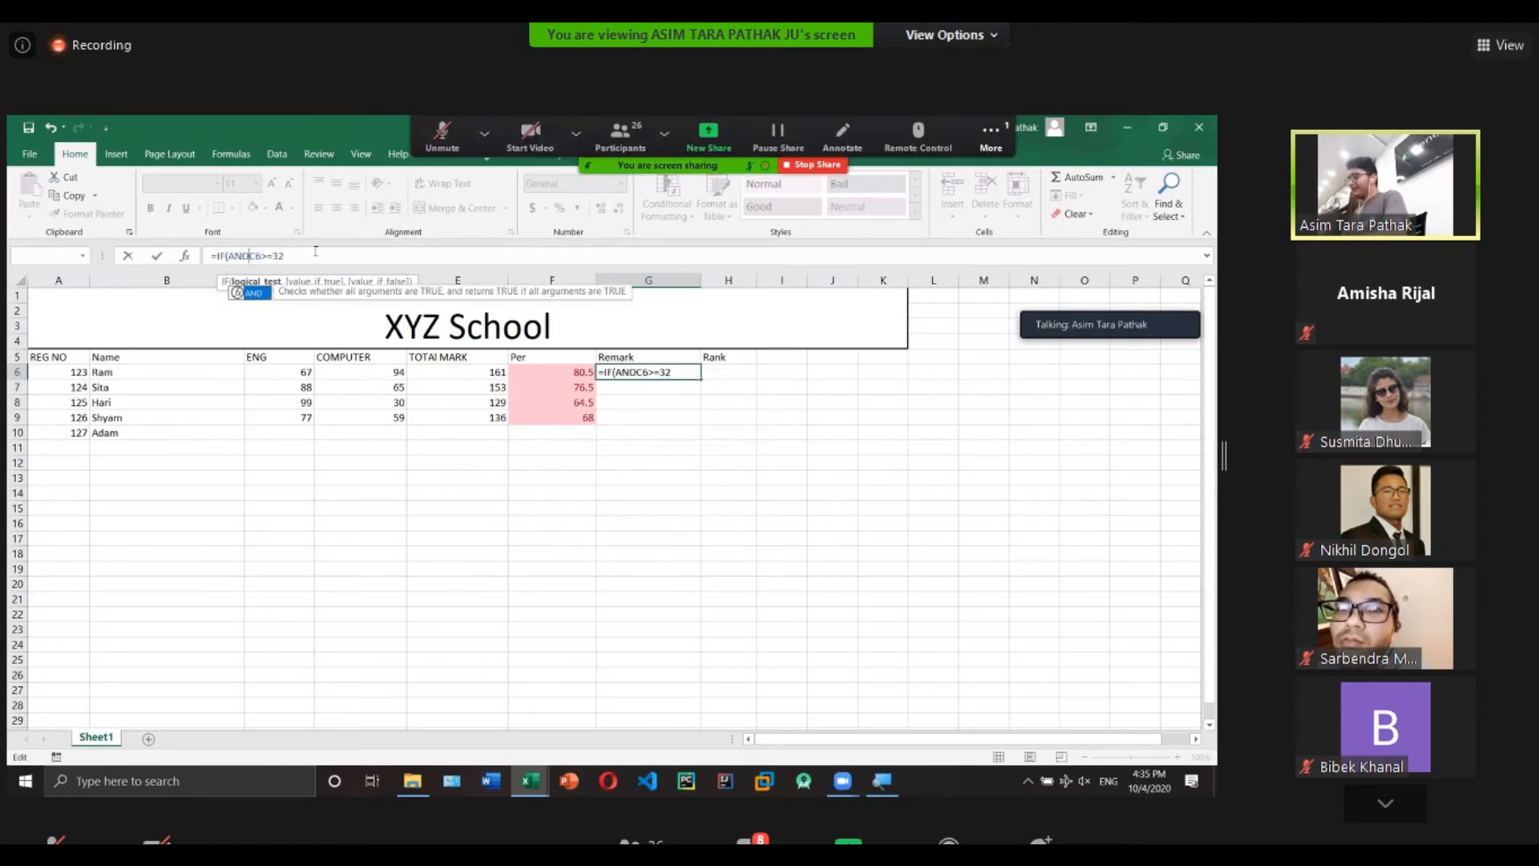
pyautogui.write('(')
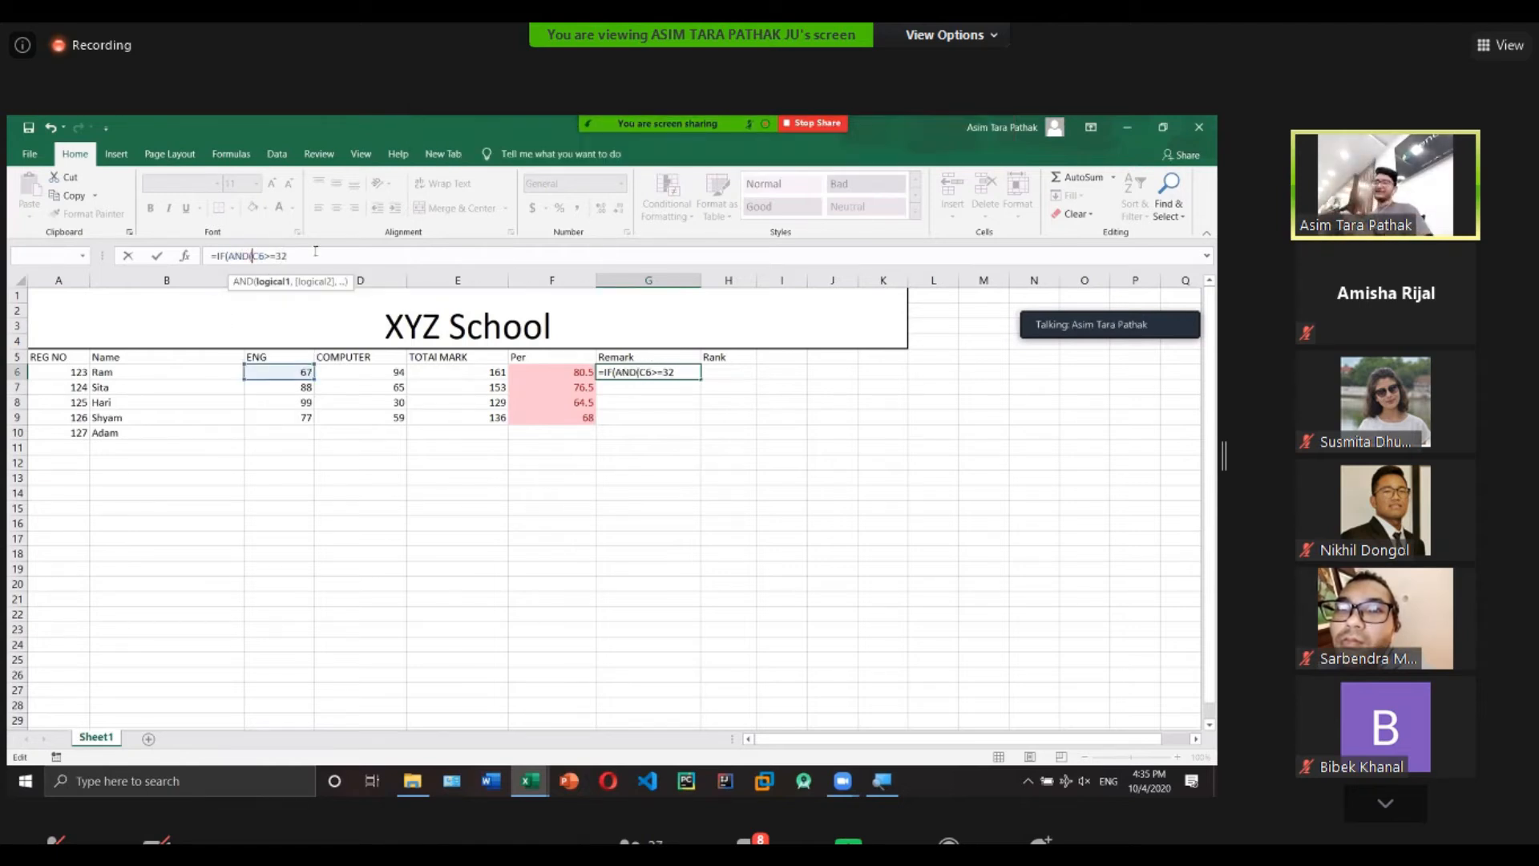
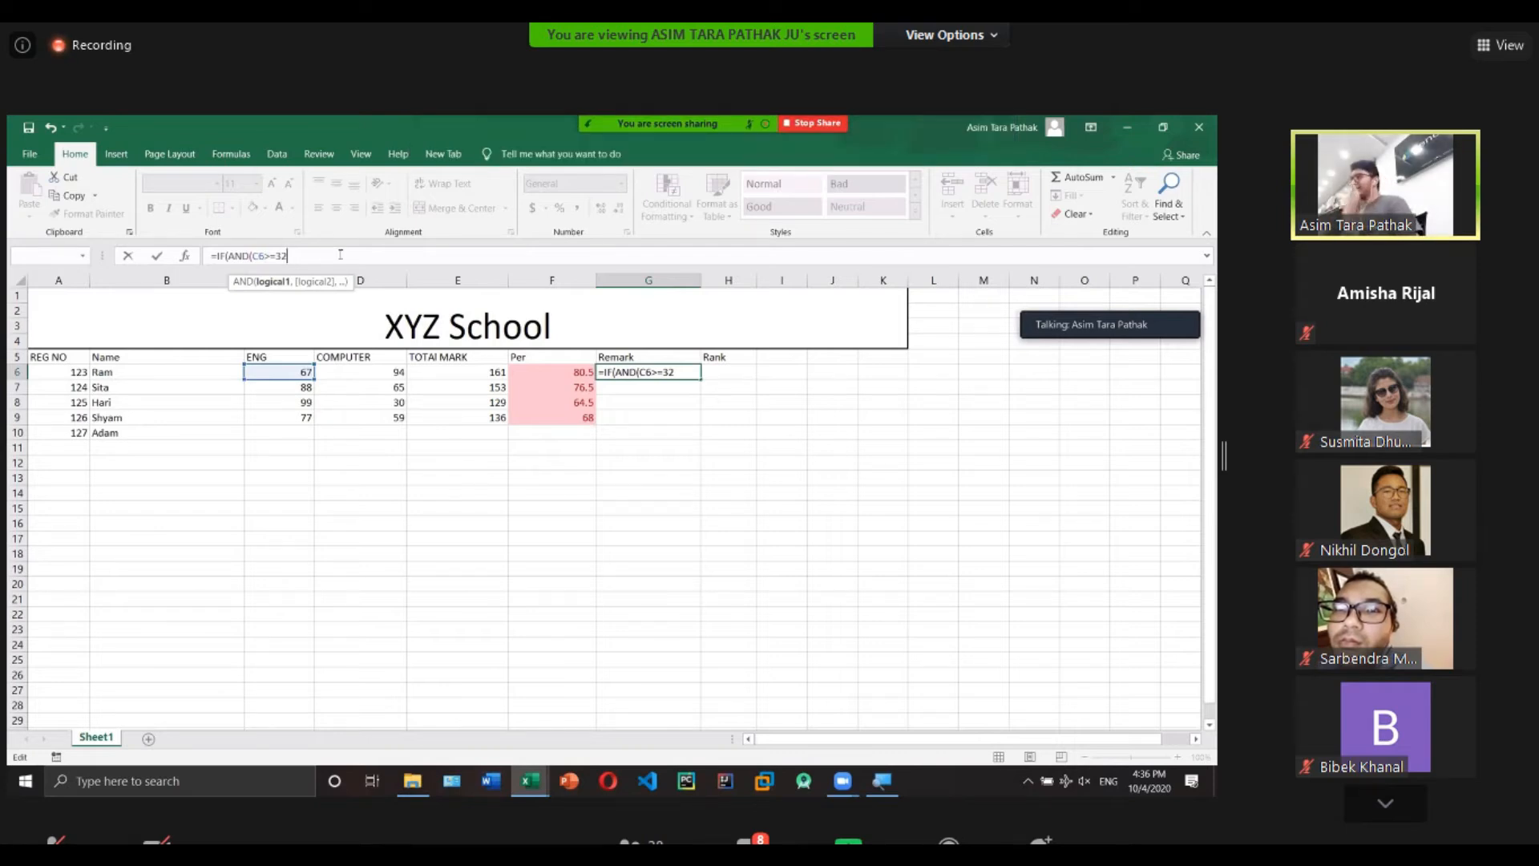
# Complete G6 as =IF(AND(C6>=32,D6>=32),"Pass","Fail"), showing Pass for Ram.
pyautogui.write(',')
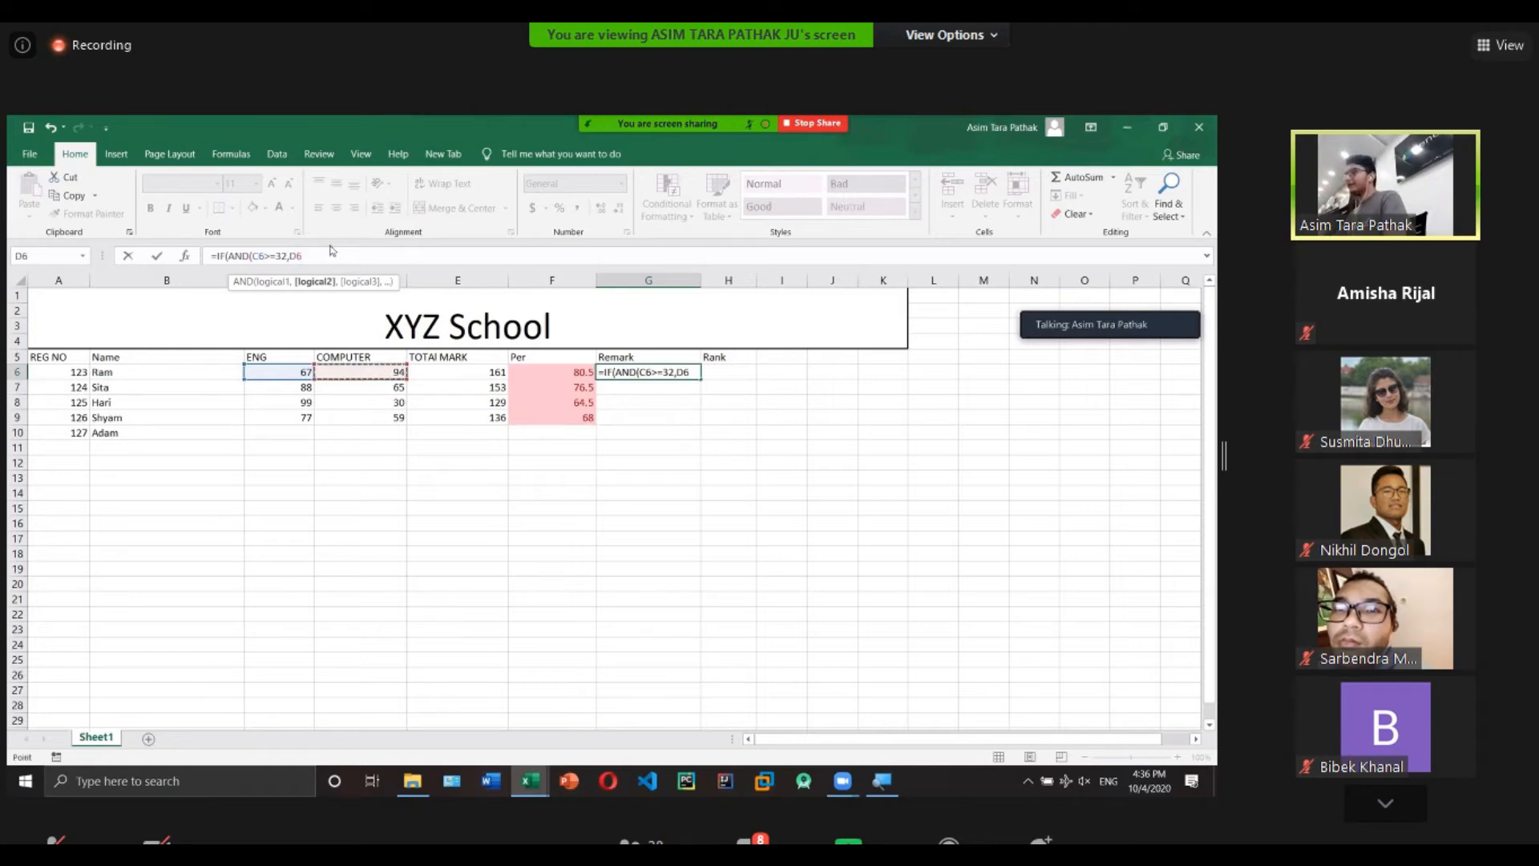
pyautogui.write('>=32')
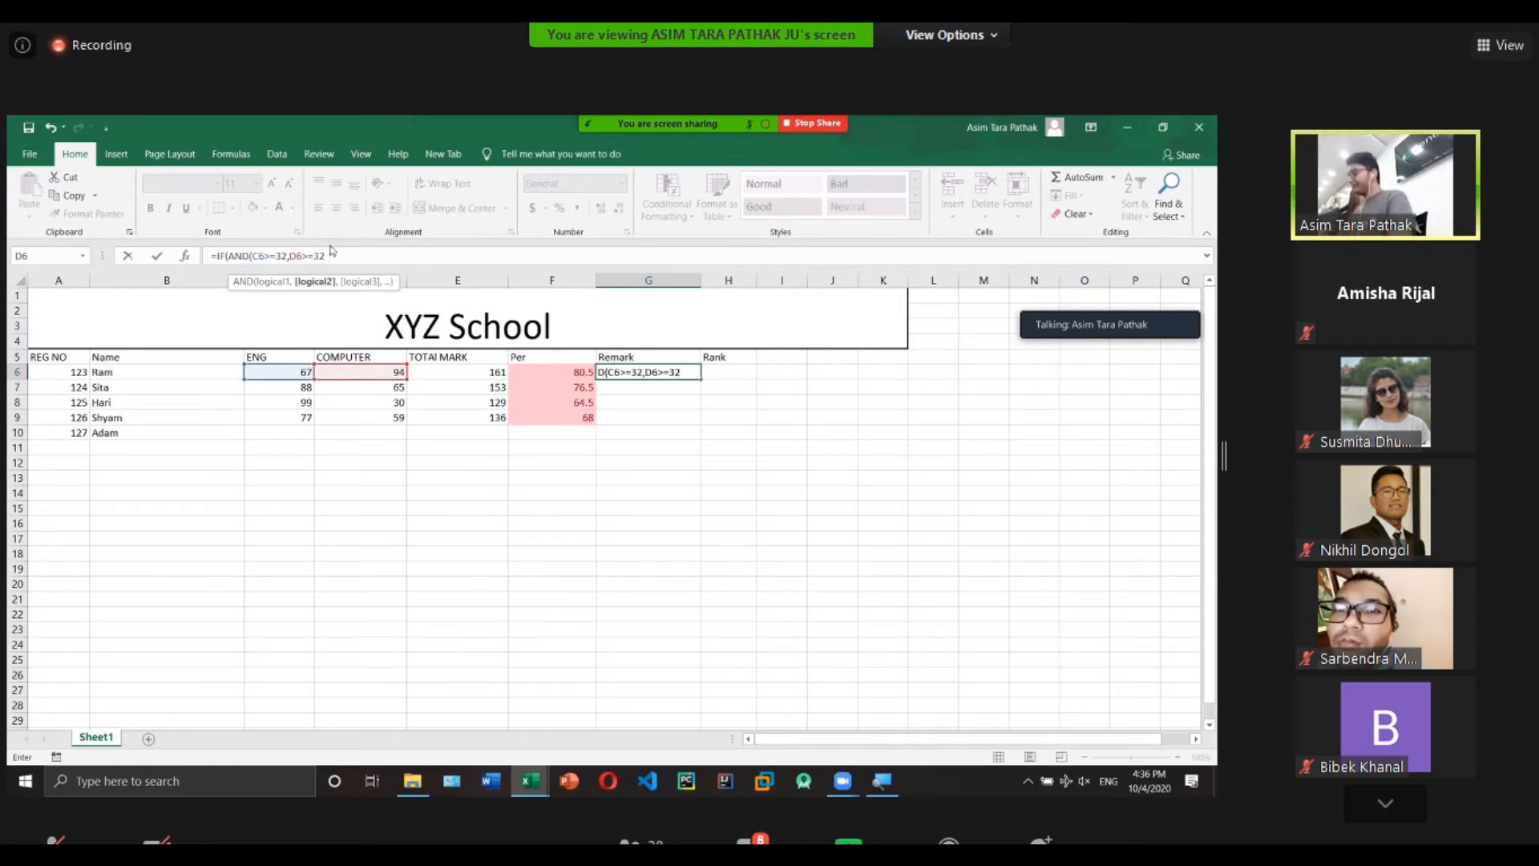
pyautogui.write(')')
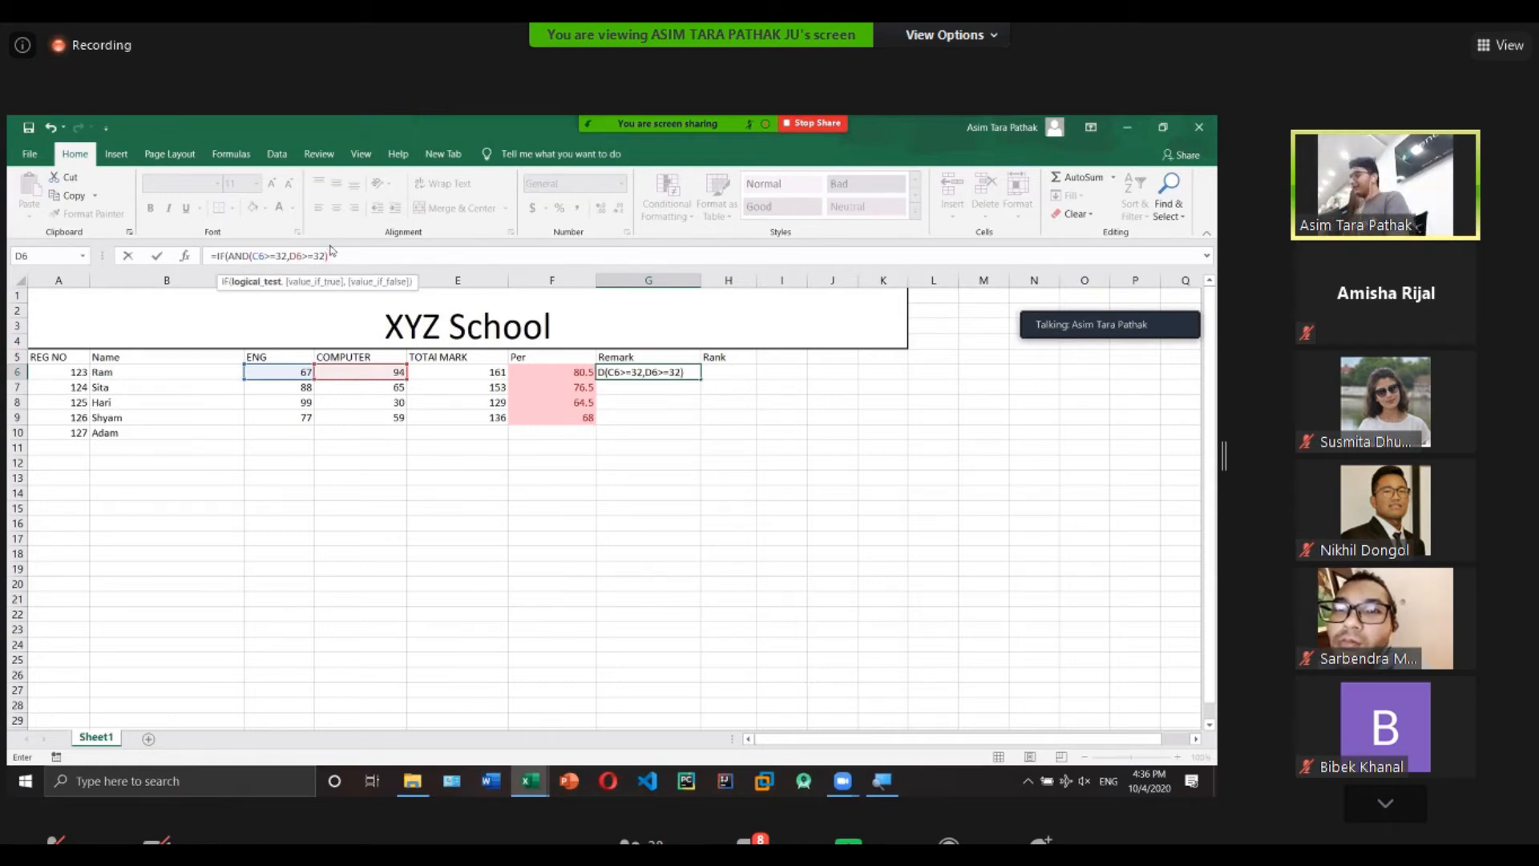
pyautogui.write(',')
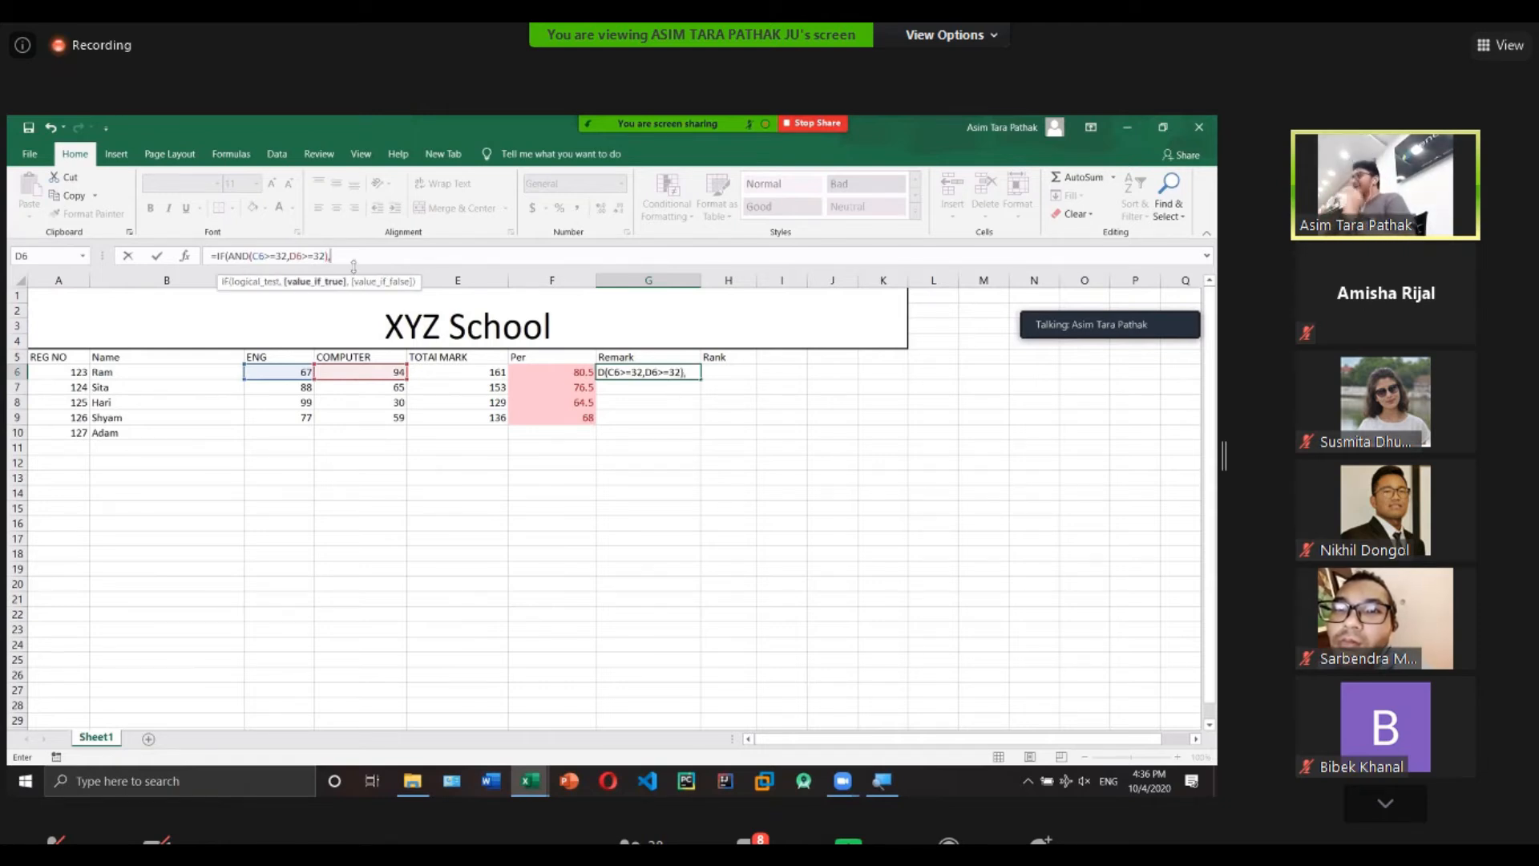
pyautogui.write('"Pa')
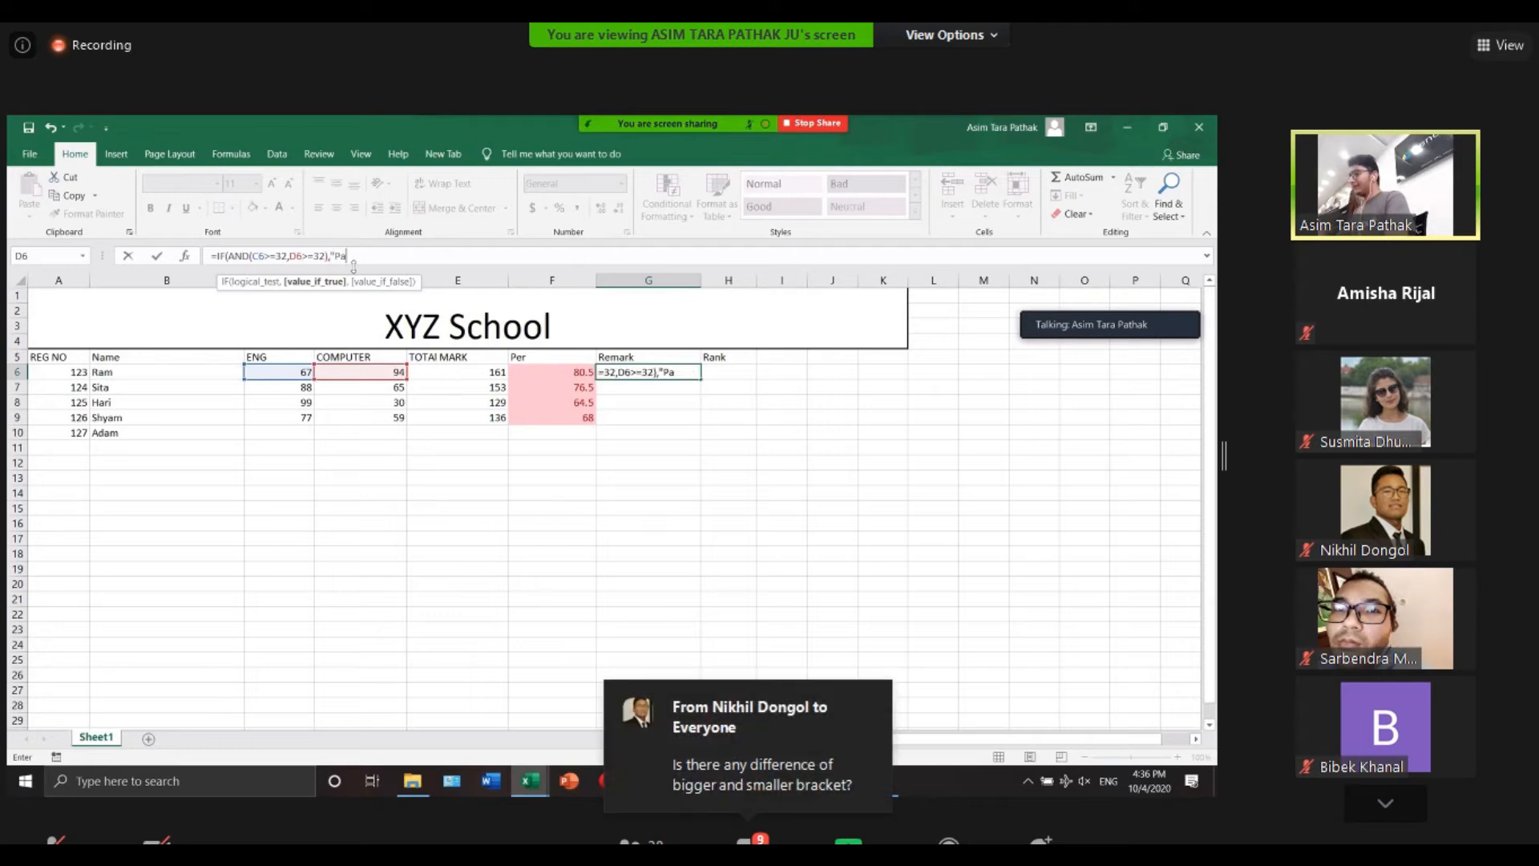
pyautogui.write('ss",')
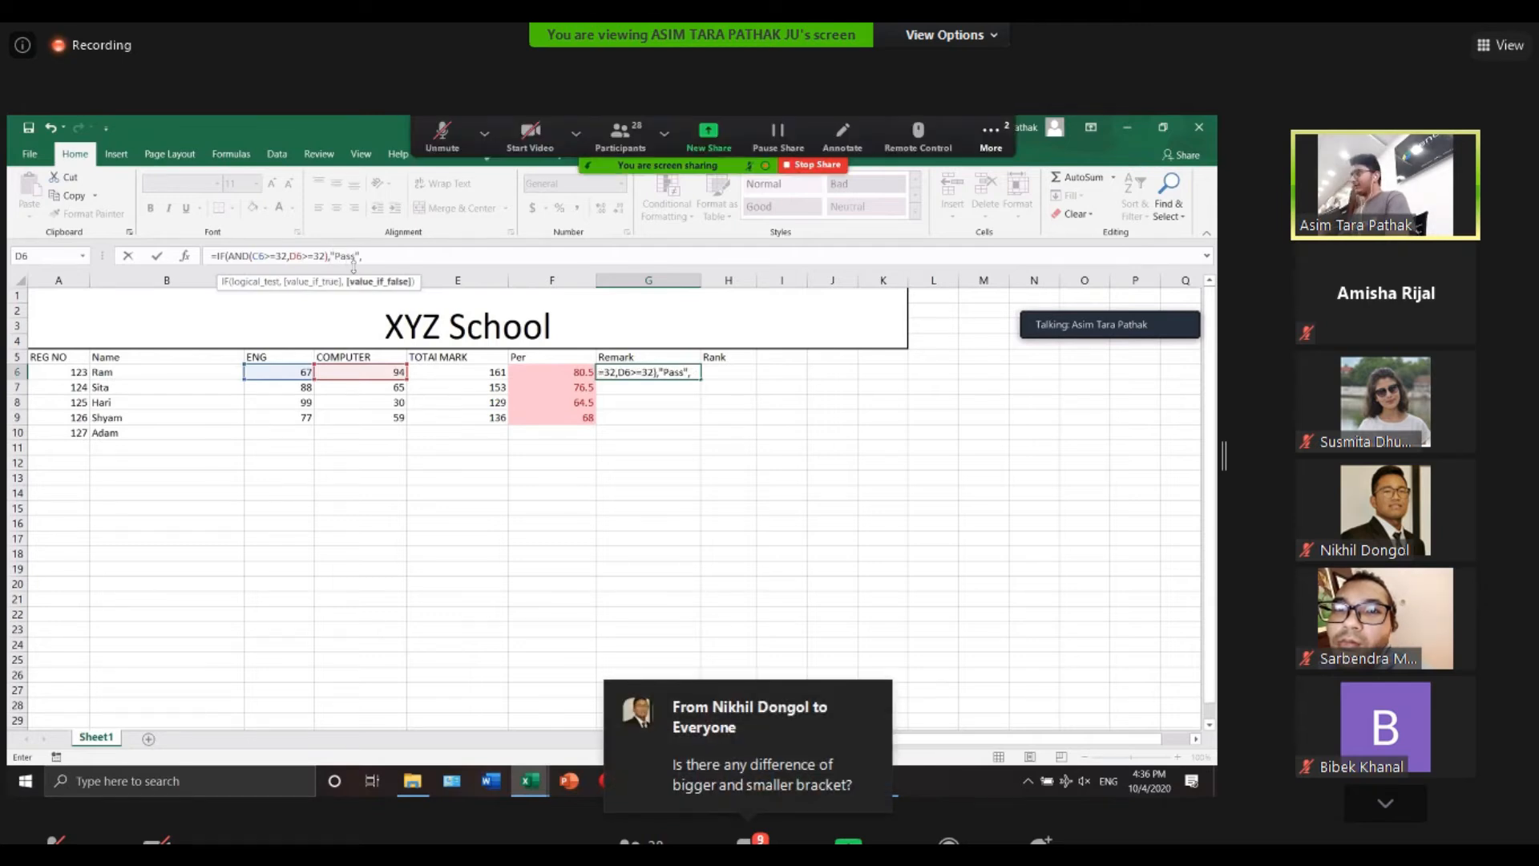
pyautogui.write('"Fa')
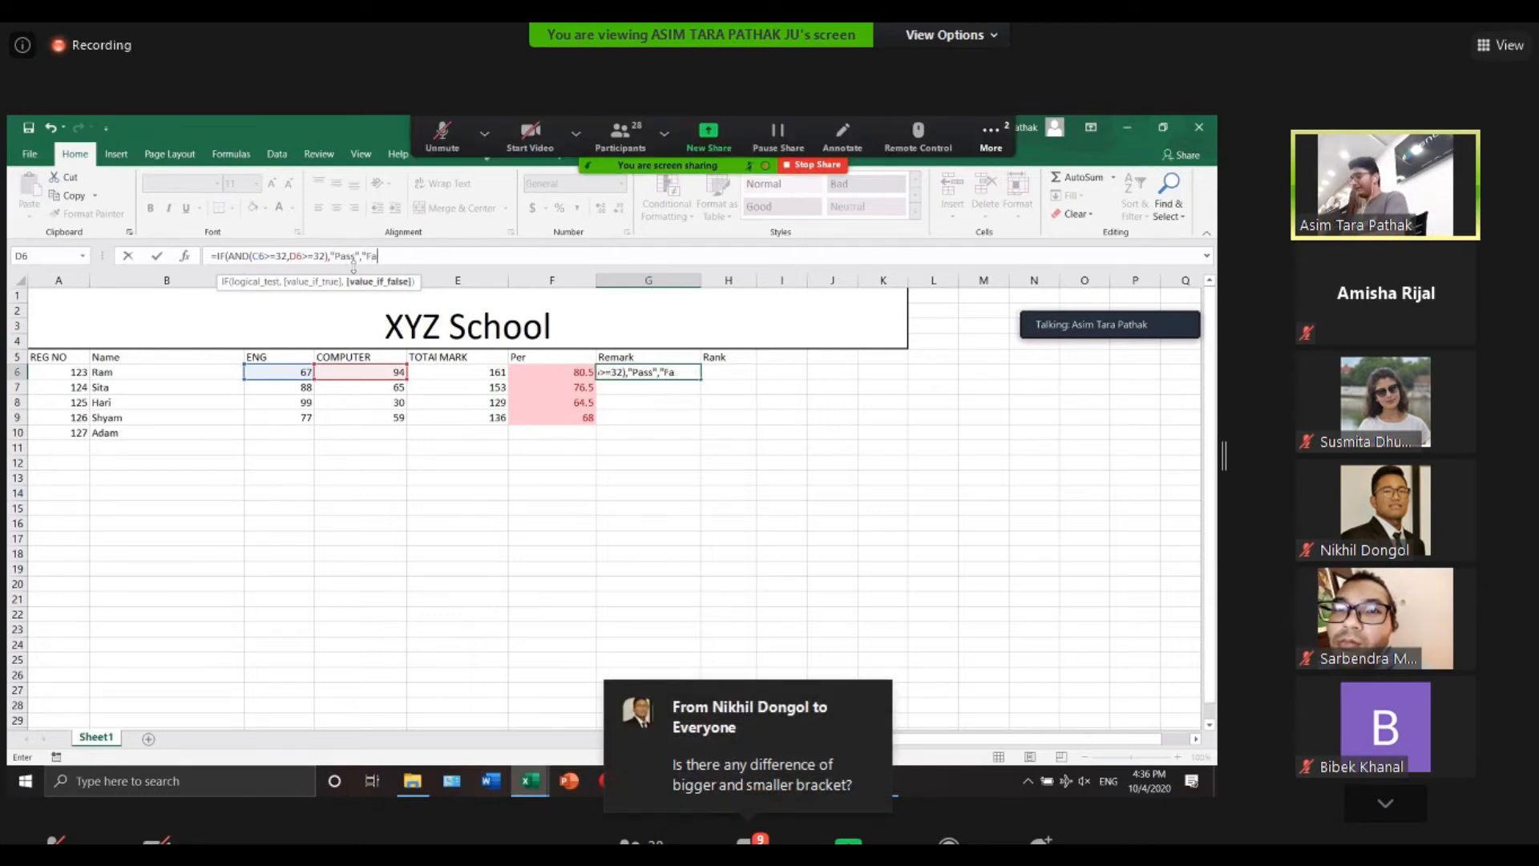
pyautogui.write('il"')
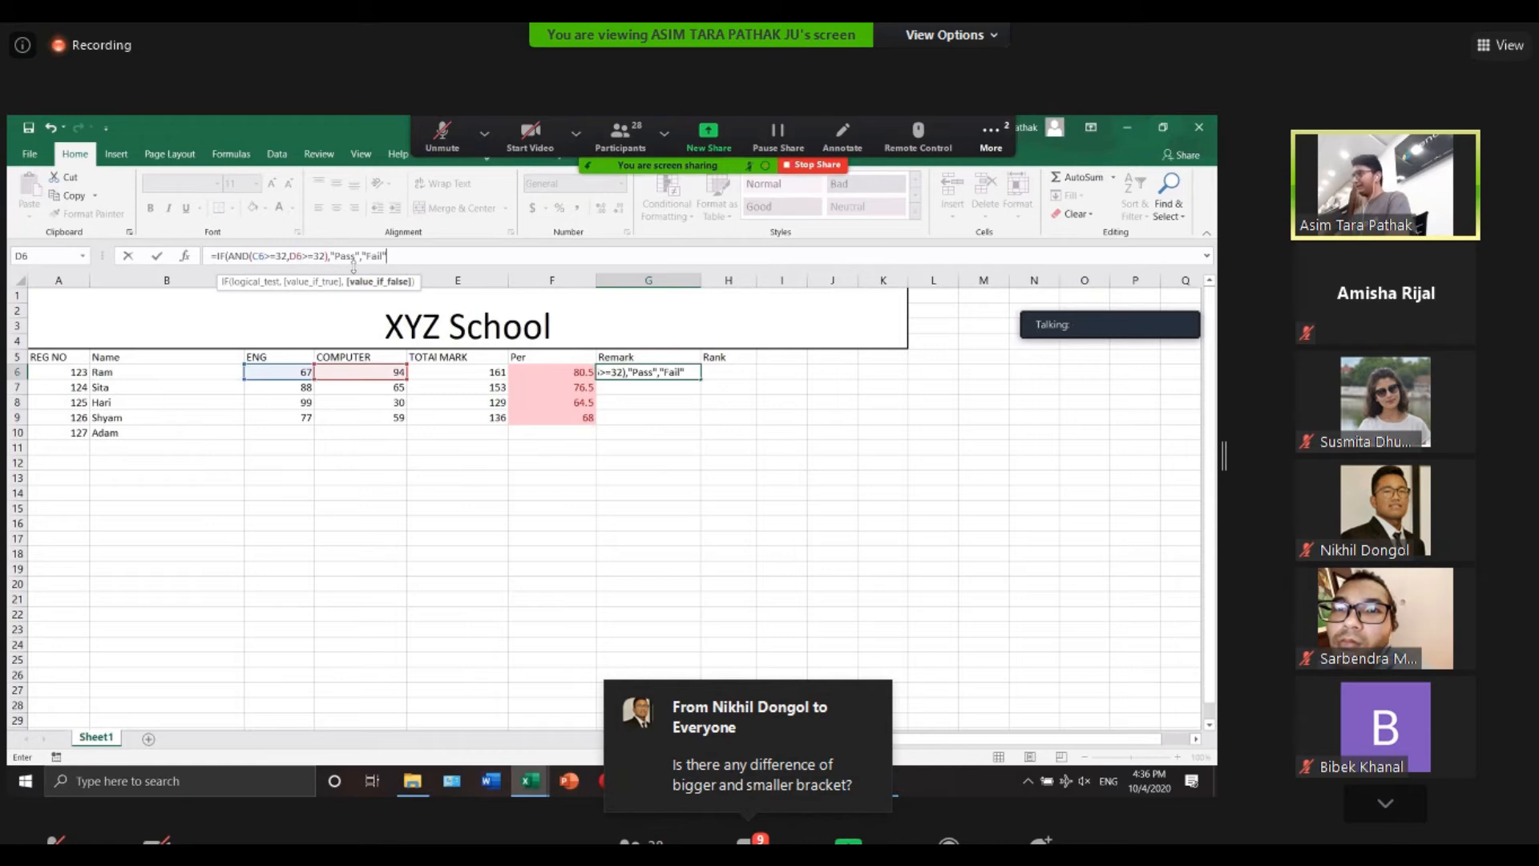
pyautogui.write(')')
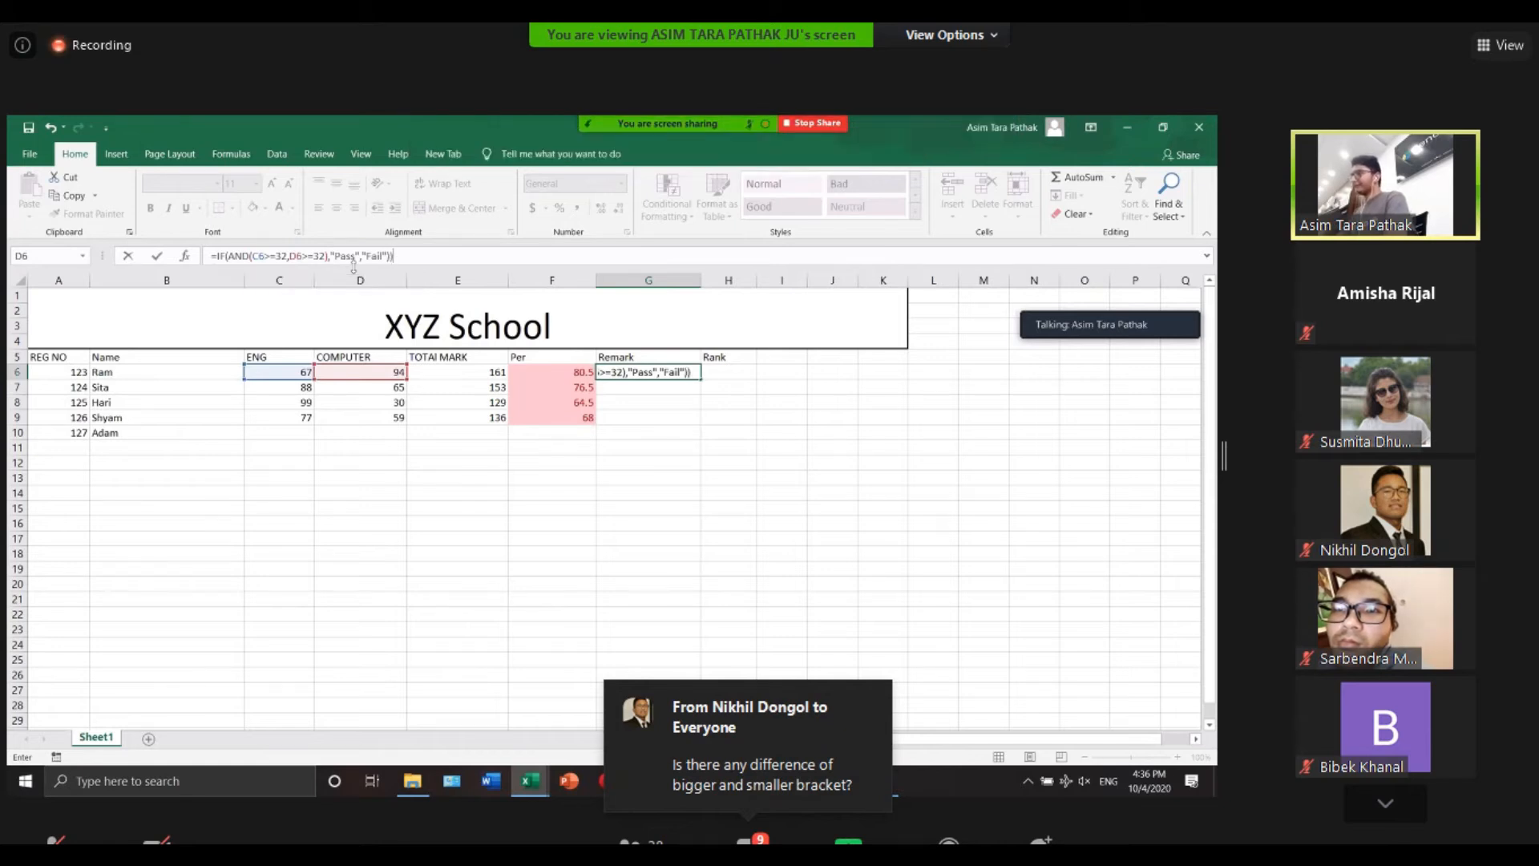
pyautogui.press('Return')
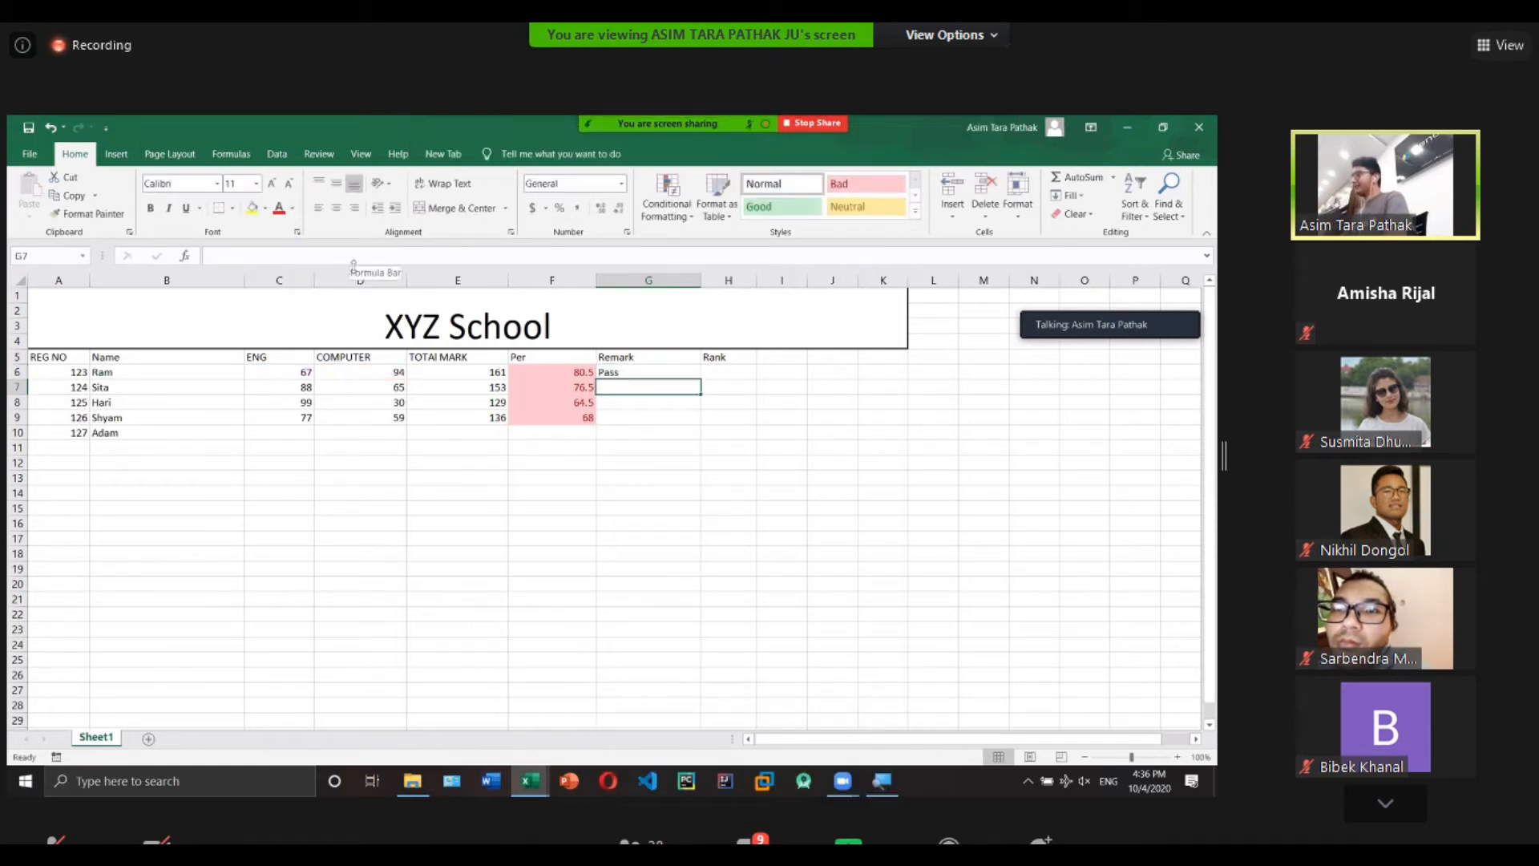
# Copy the Remark formula from G6 down to G9 and check the results.
pyautogui.click(679, 374)
pyautogui.moveTo(702, 381); pyautogui.dragTo(700, 423)
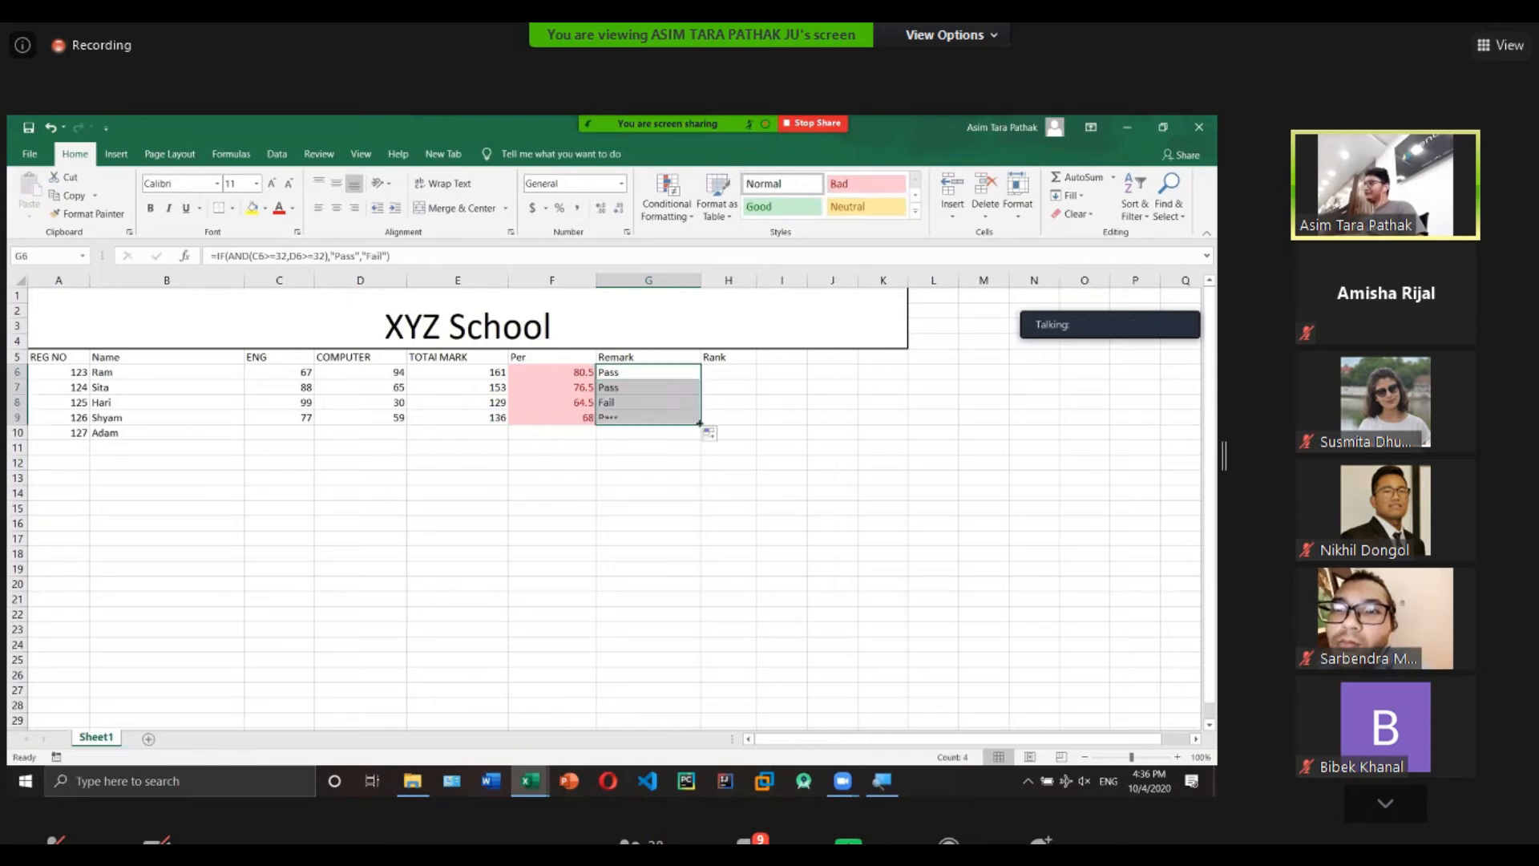
pyautogui.click(632, 406)
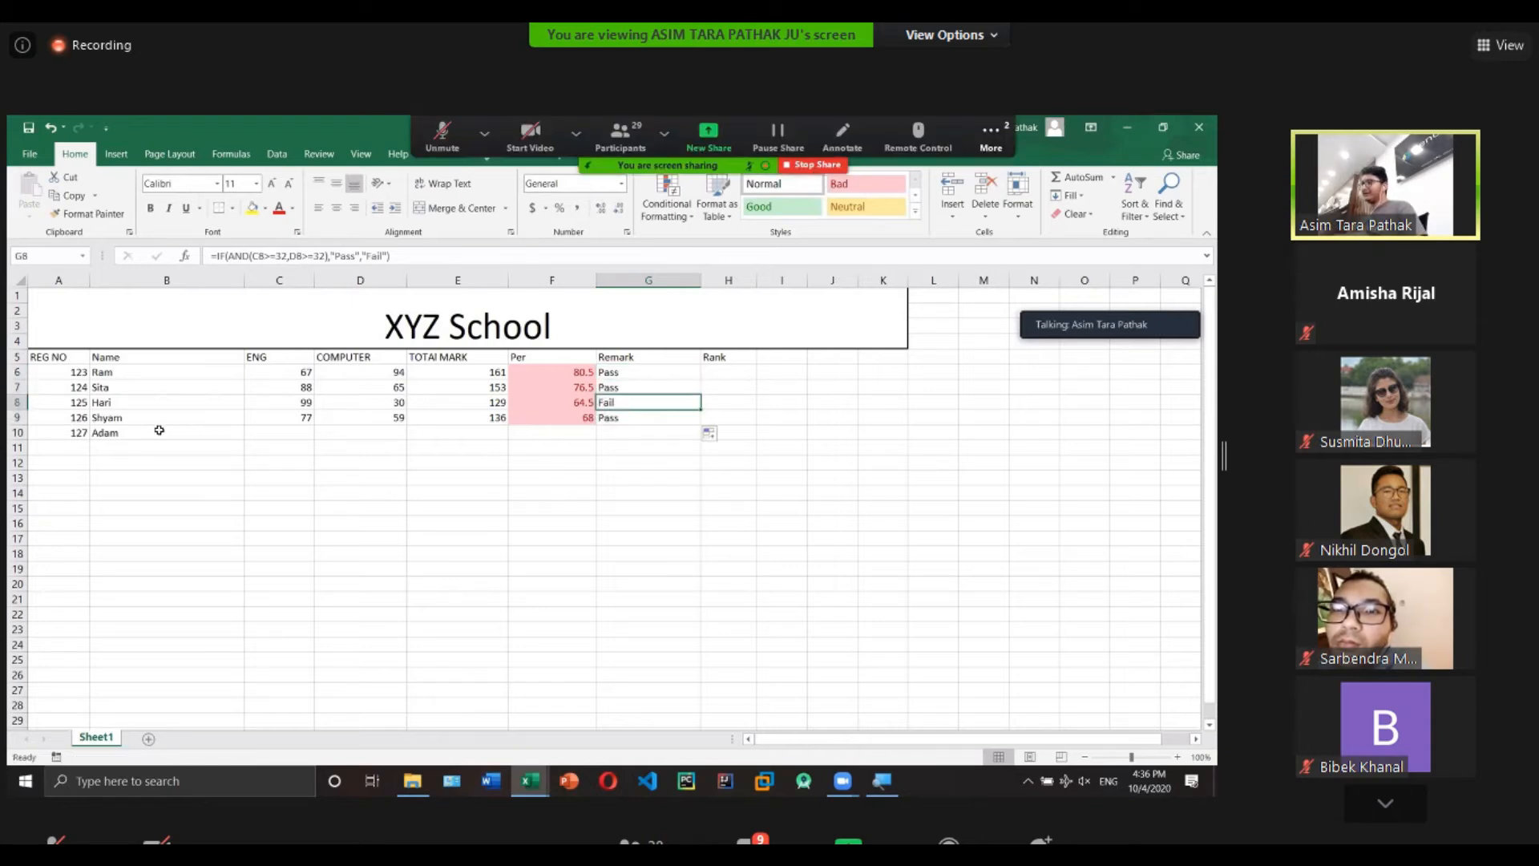
pyautogui.click(371, 408)
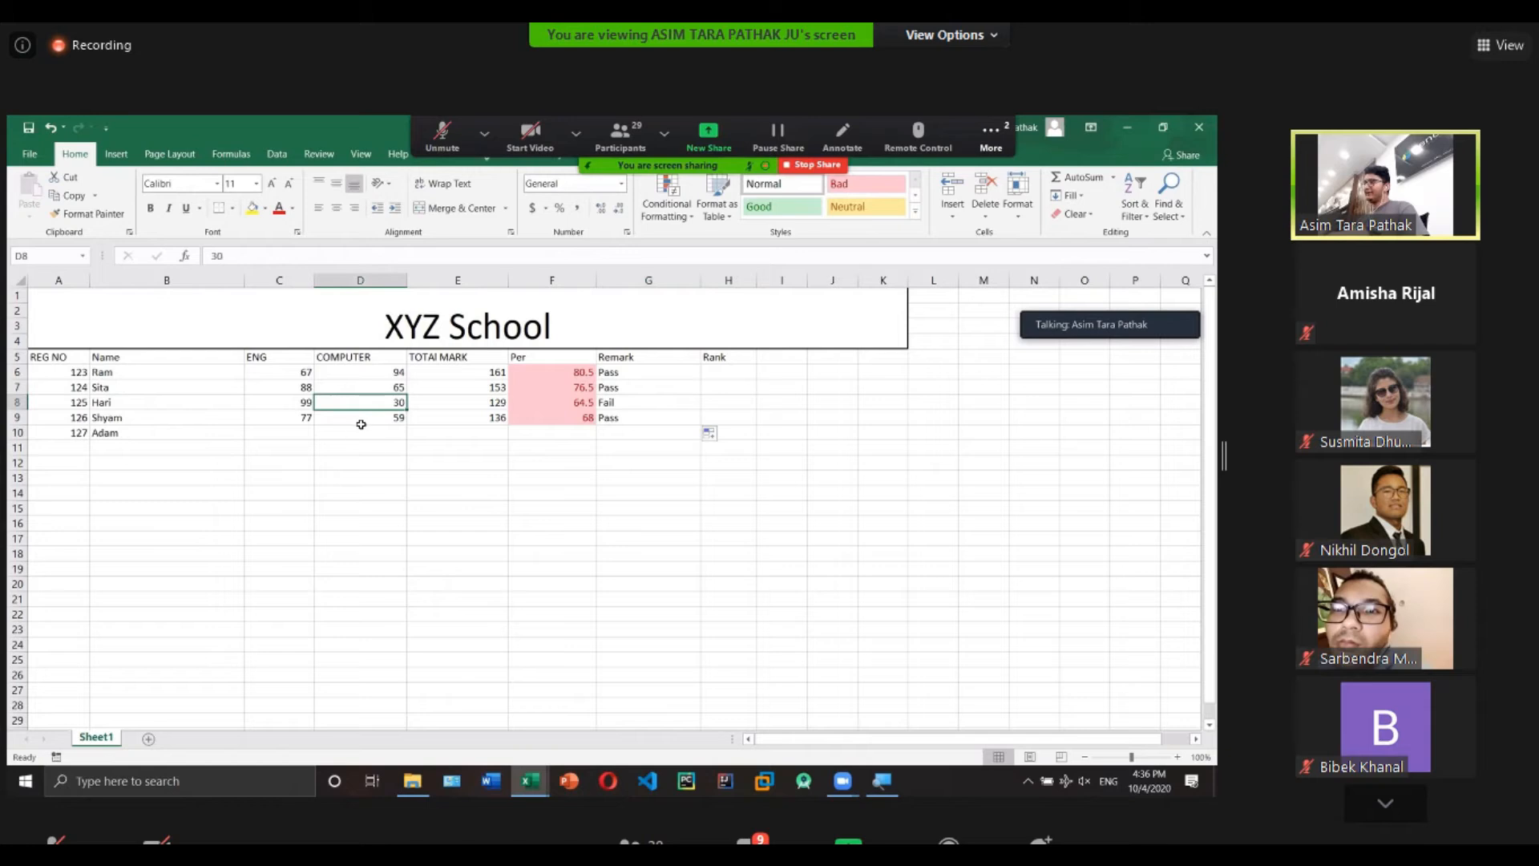
# Enter row 10's marks: ENG 98 in C10 and COMPUTER 44 in D10.
pyautogui.click(303, 432)
pyautogui.write('45')
pyautogui.press('BackSpace')
pyautogui.press('BackSpace')
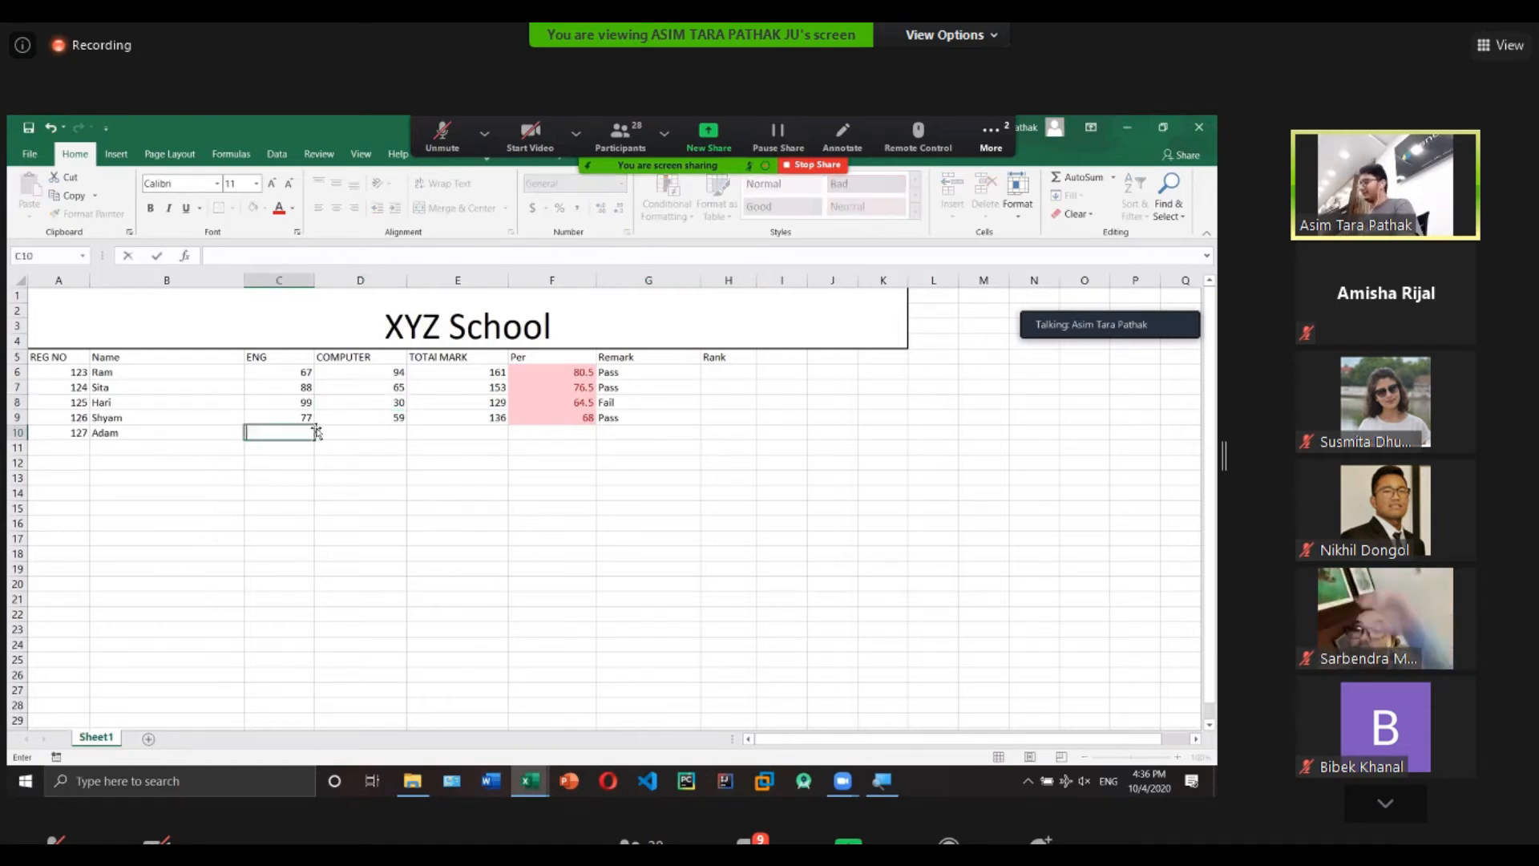
pyautogui.write('98')
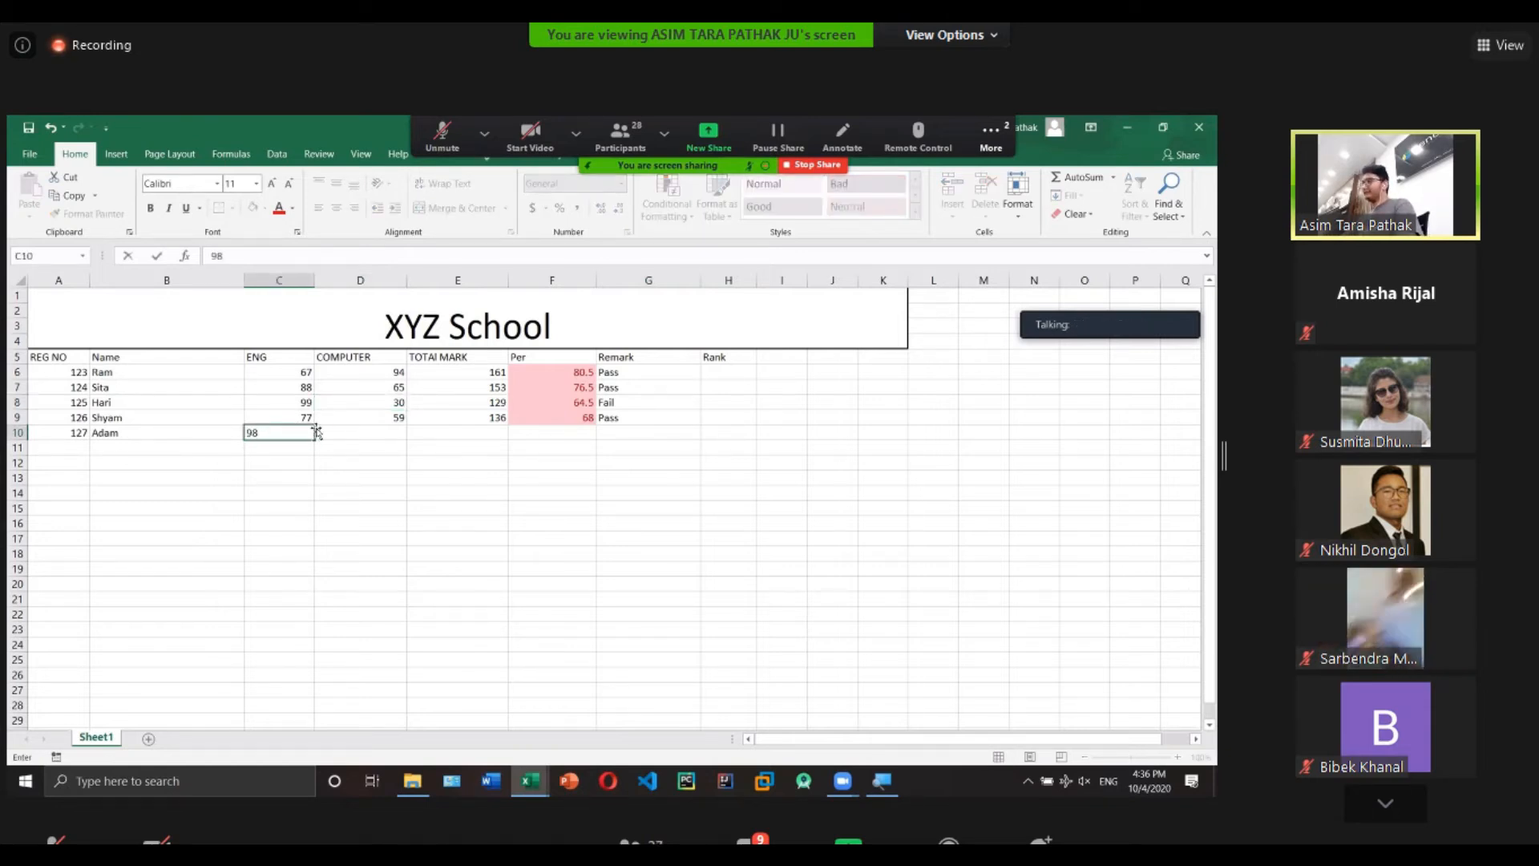
pyautogui.click(335, 432)
pyautogui.write('44')
pyautogui.press('Return')
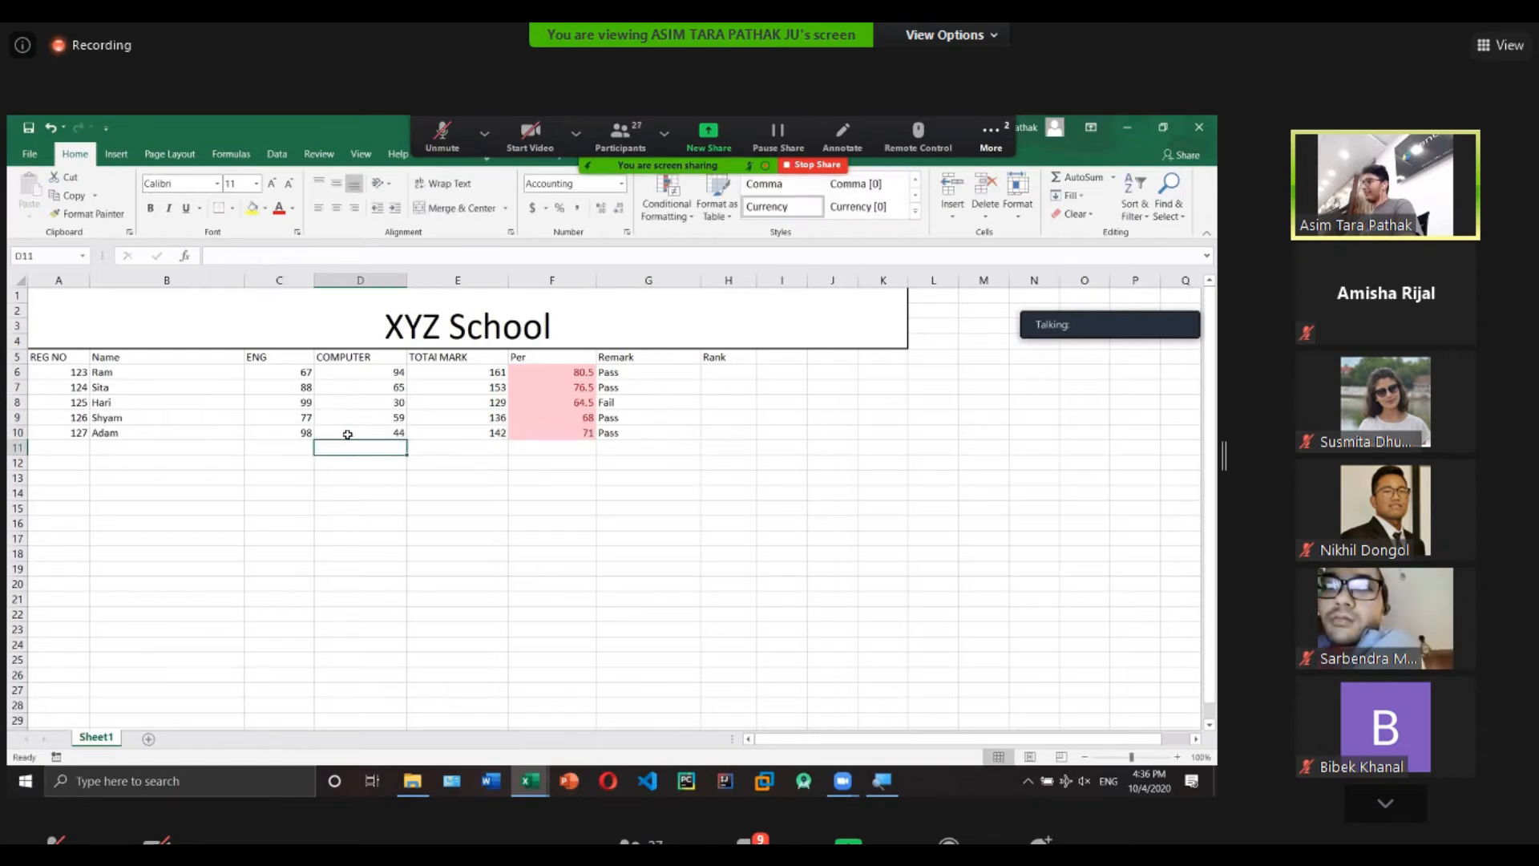
# Narrow the Remark column G and widen the Rank column H.
pyautogui.click(553, 447)
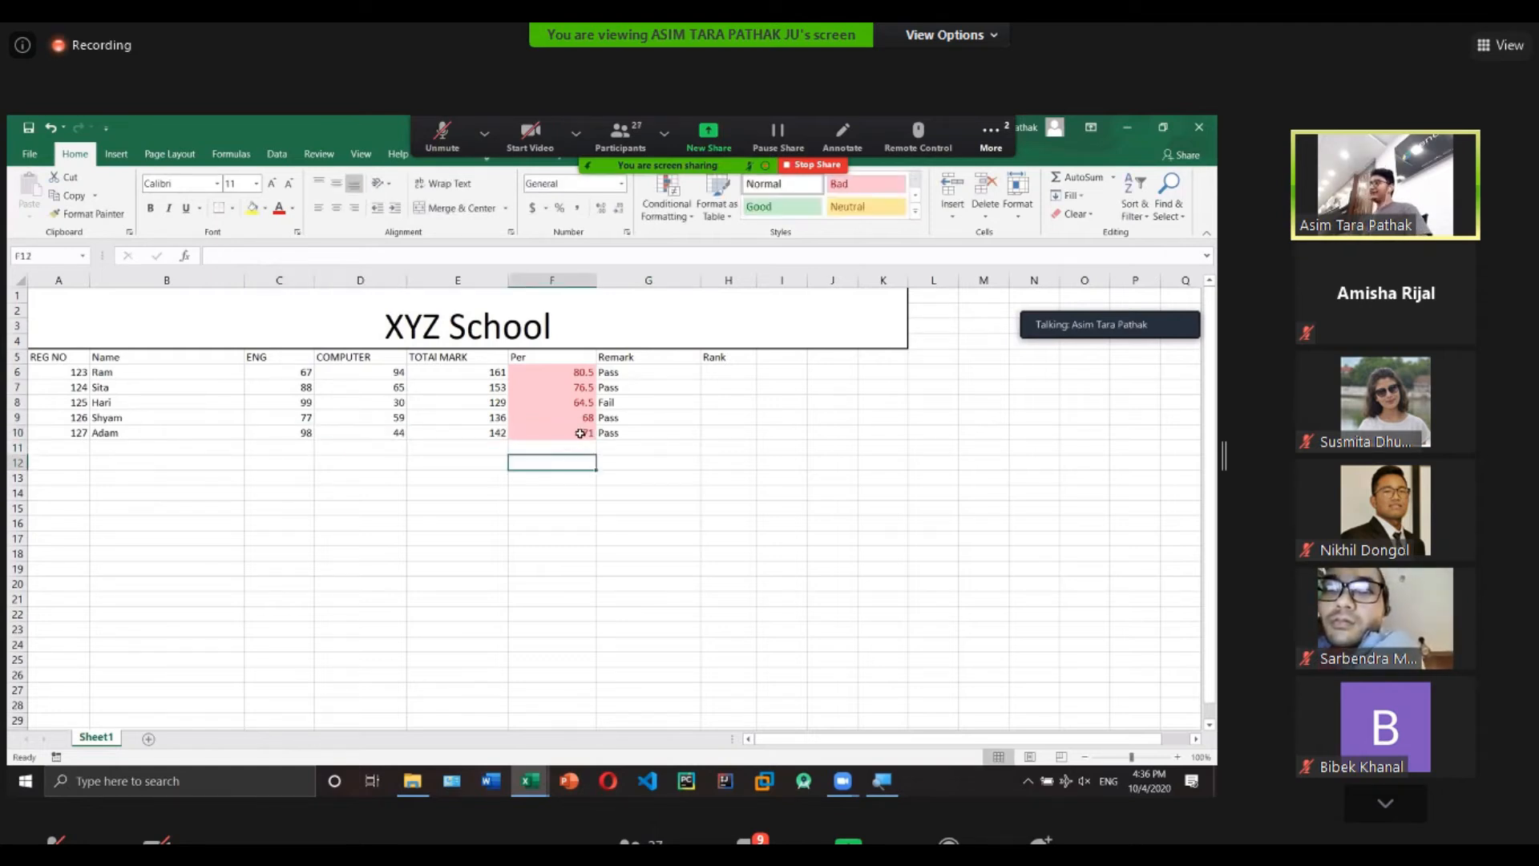
pyautogui.click(640, 407)
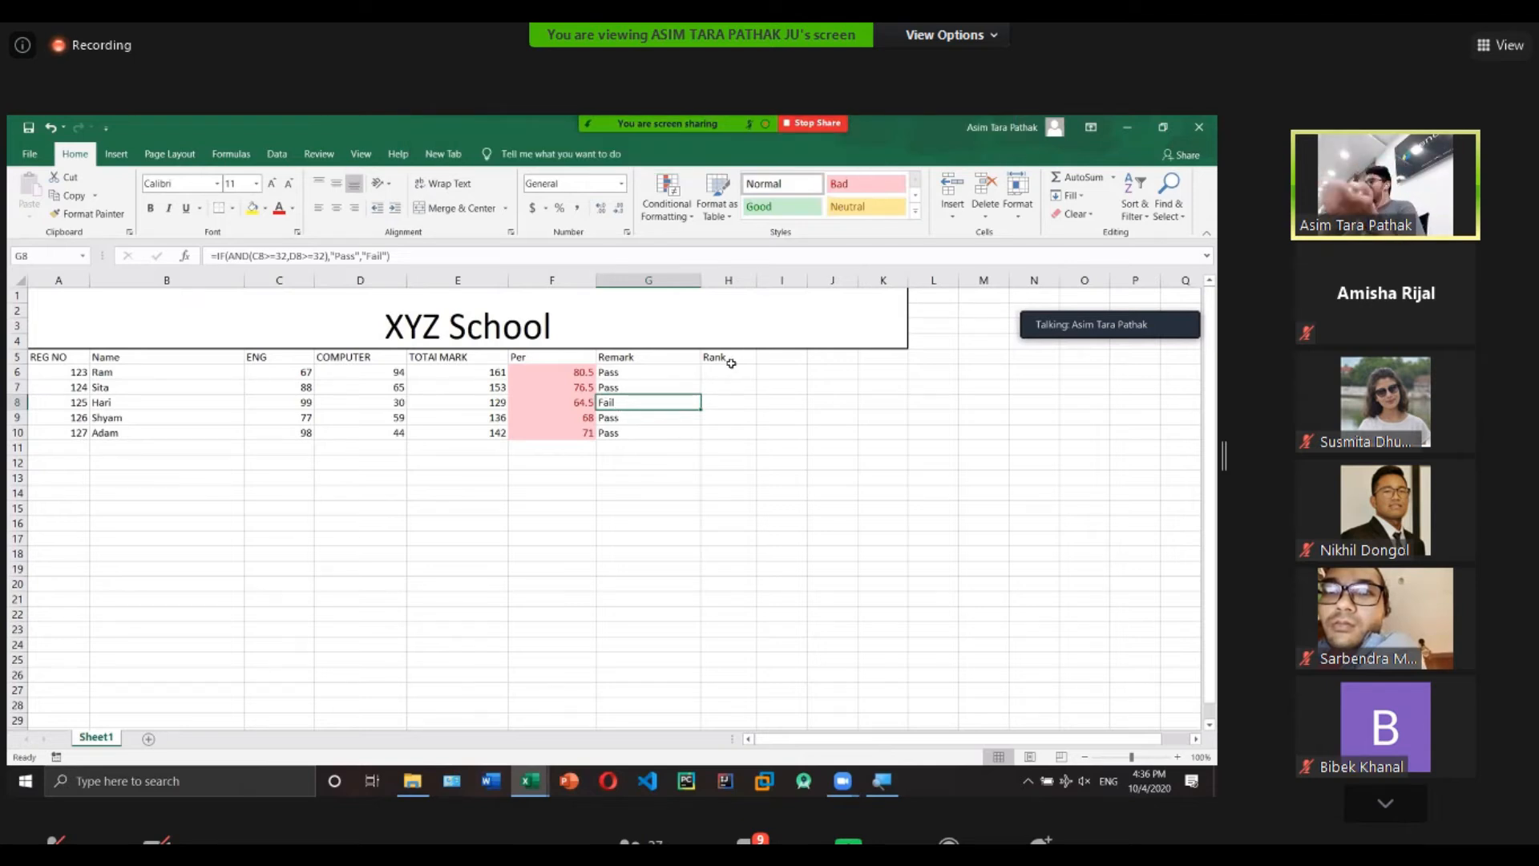
pyautogui.moveTo(701, 284); pyautogui.dragTo(688, 283)
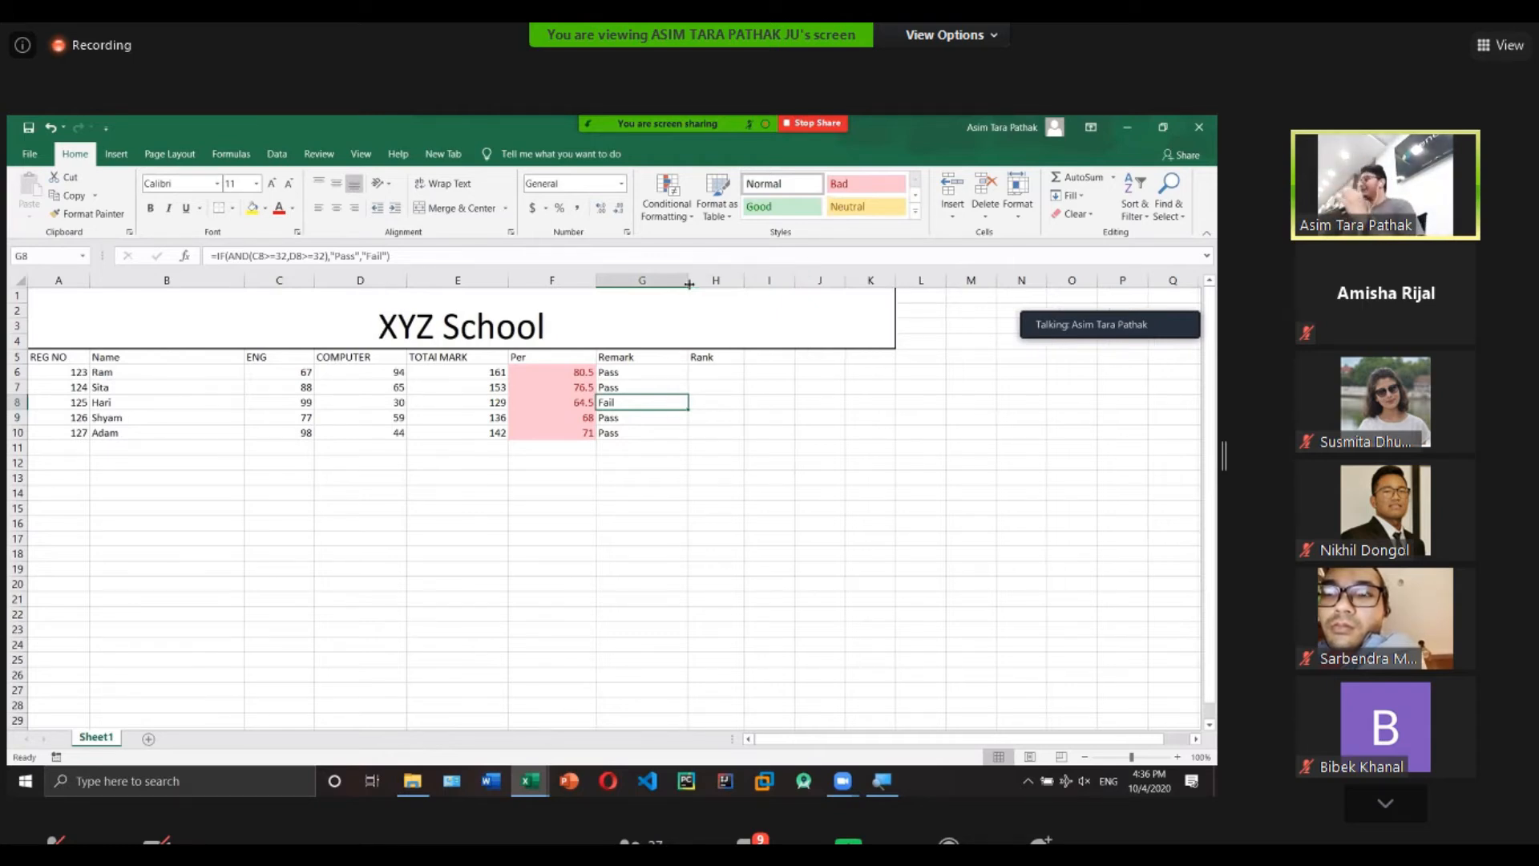
pyautogui.hotkey('ctrl', 'Home')
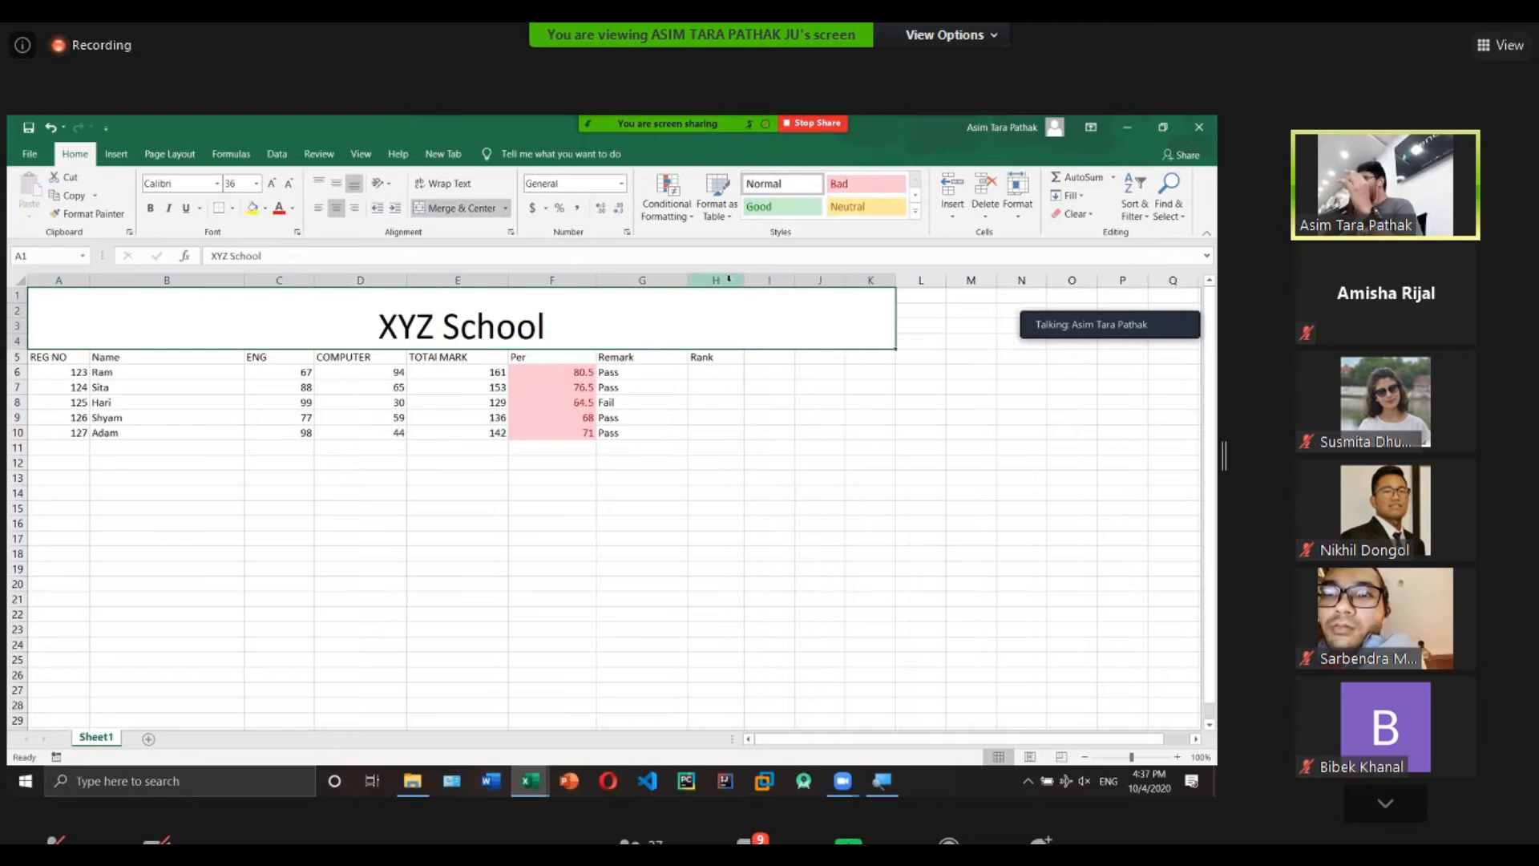
pyautogui.moveTo(745, 280); pyautogui.dragTo(753, 285)
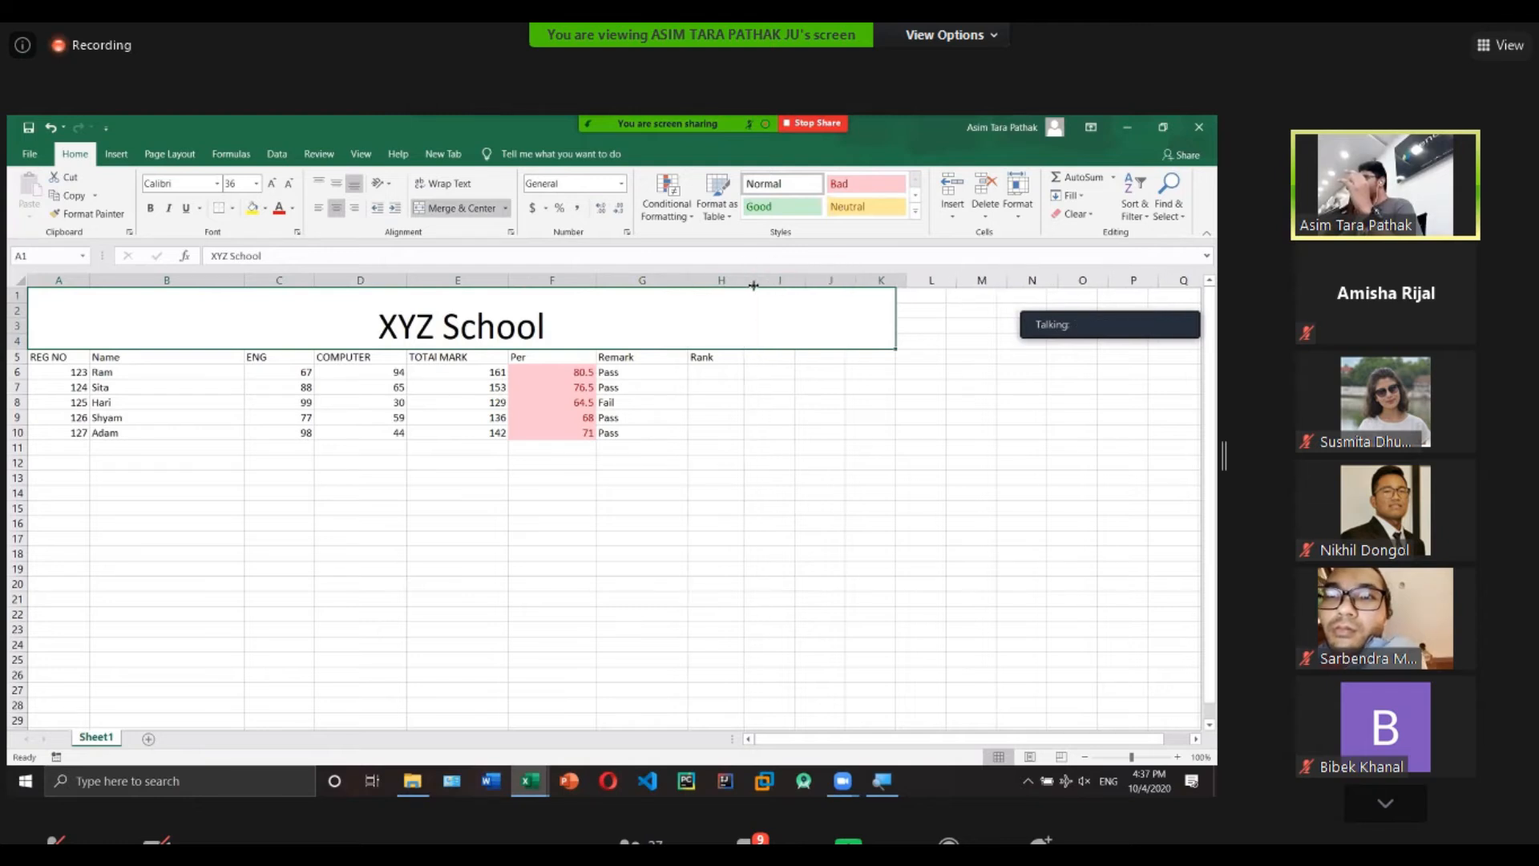
pyautogui.click(709, 377)
pyautogui.write('=')
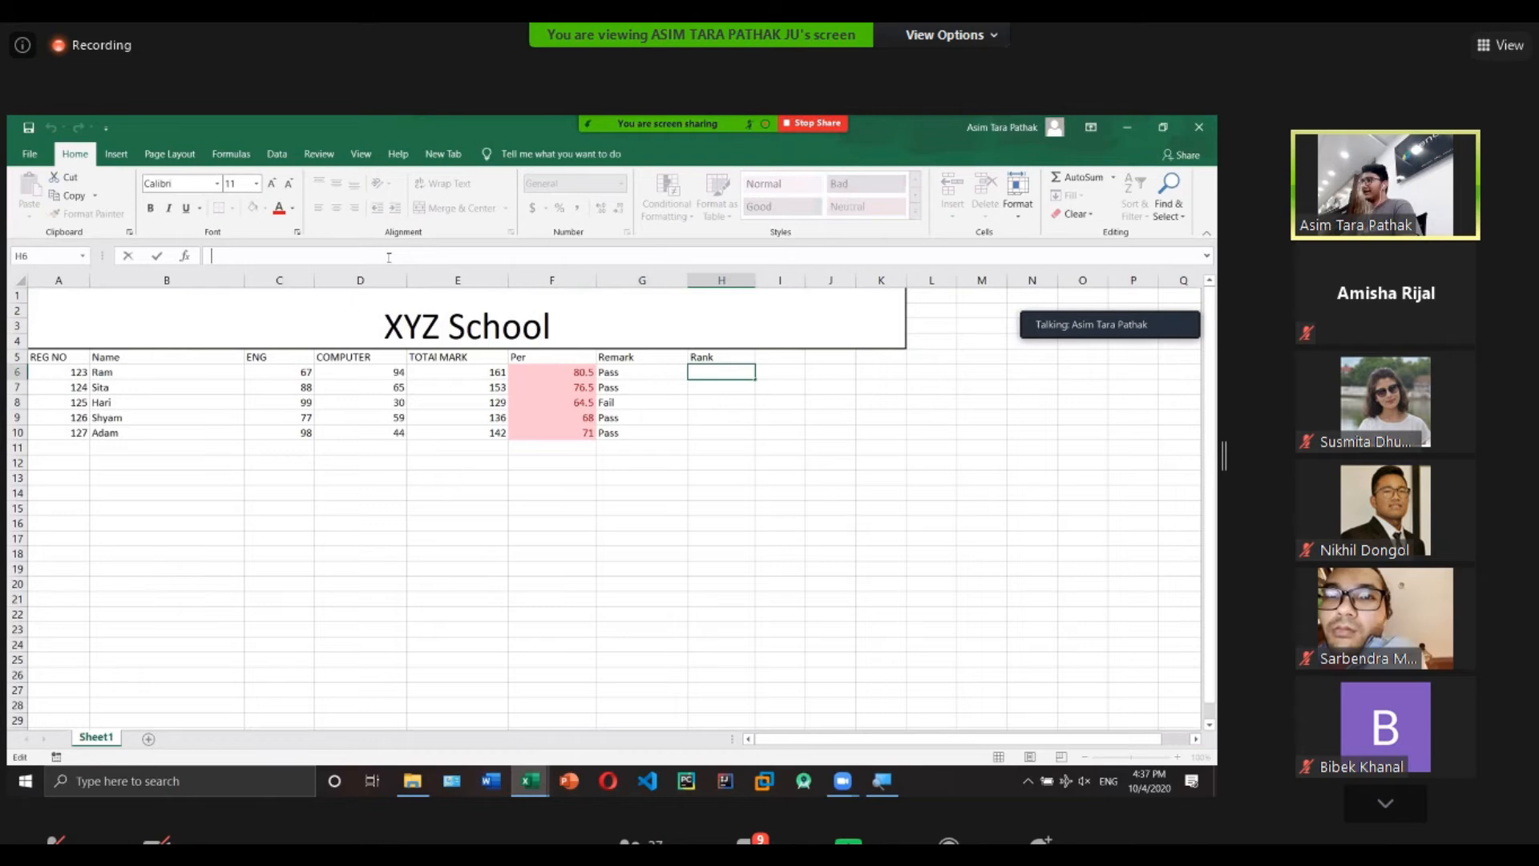
pyautogui.write('RANK')
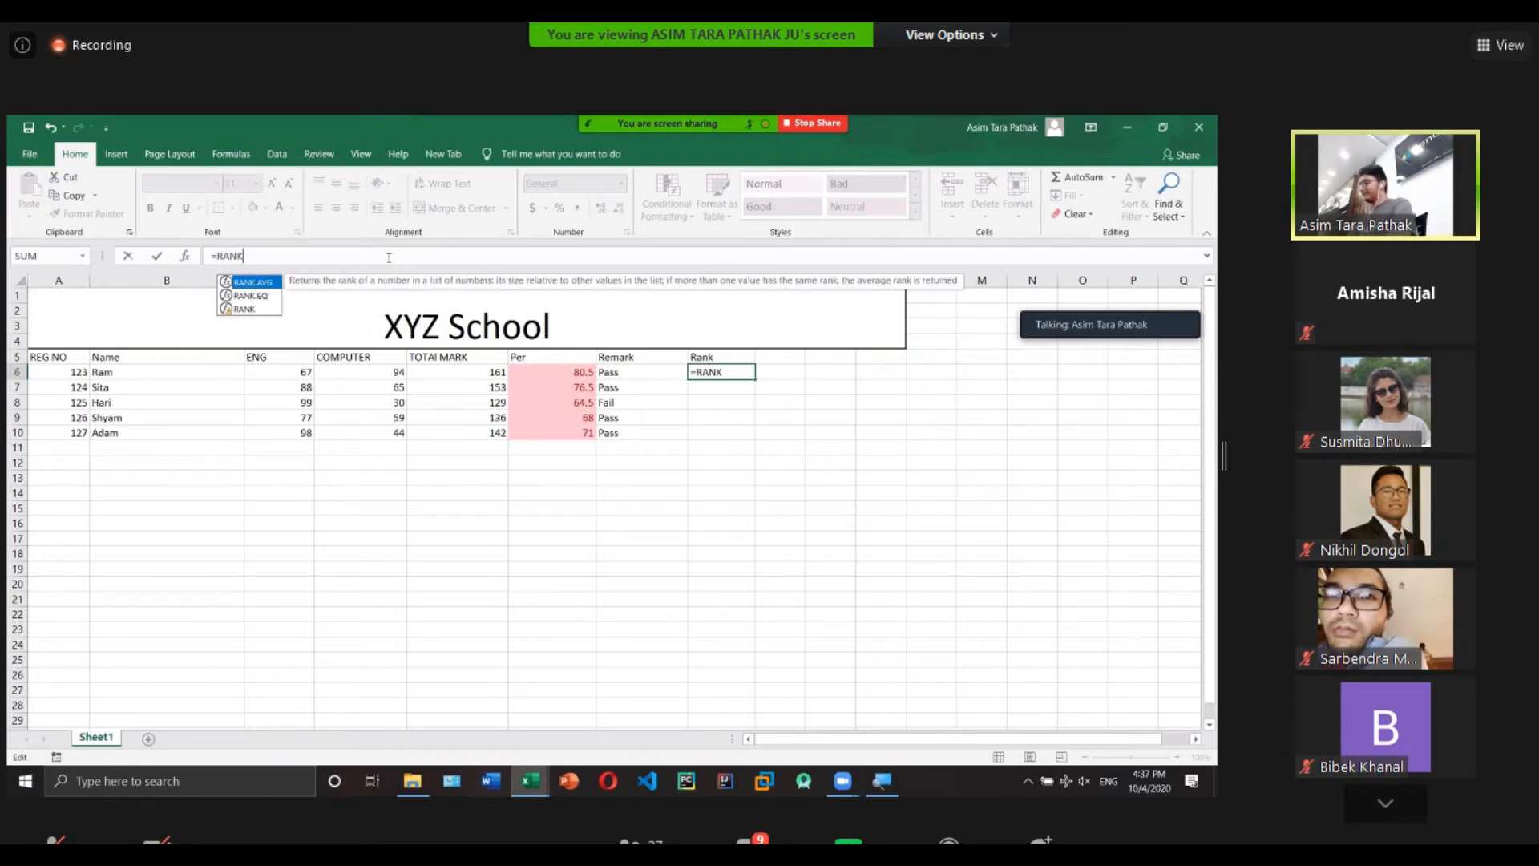
pyautogui.write('(')
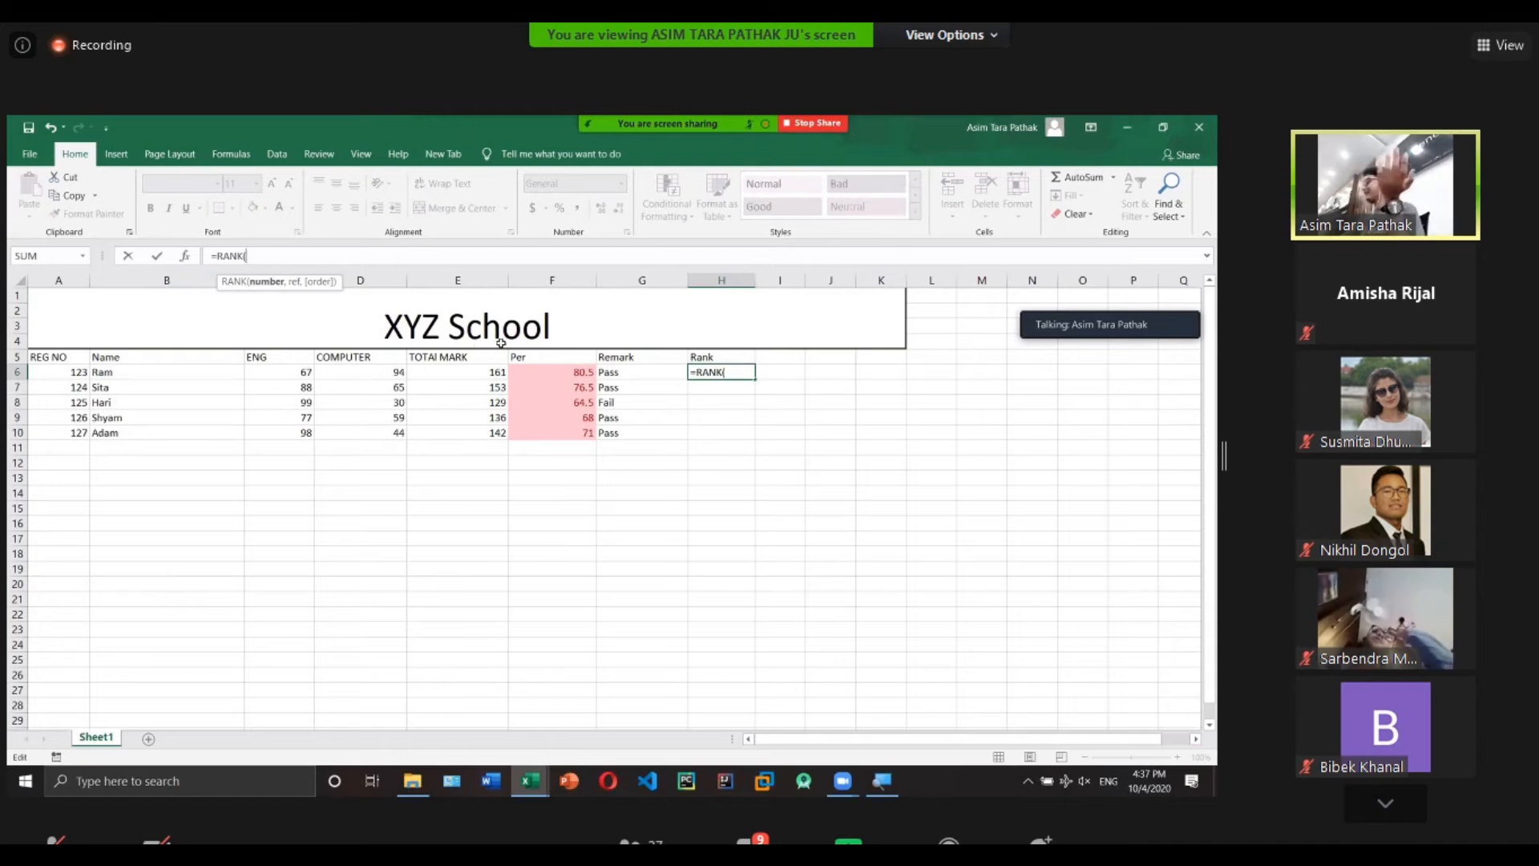
pyautogui.click(457, 375)
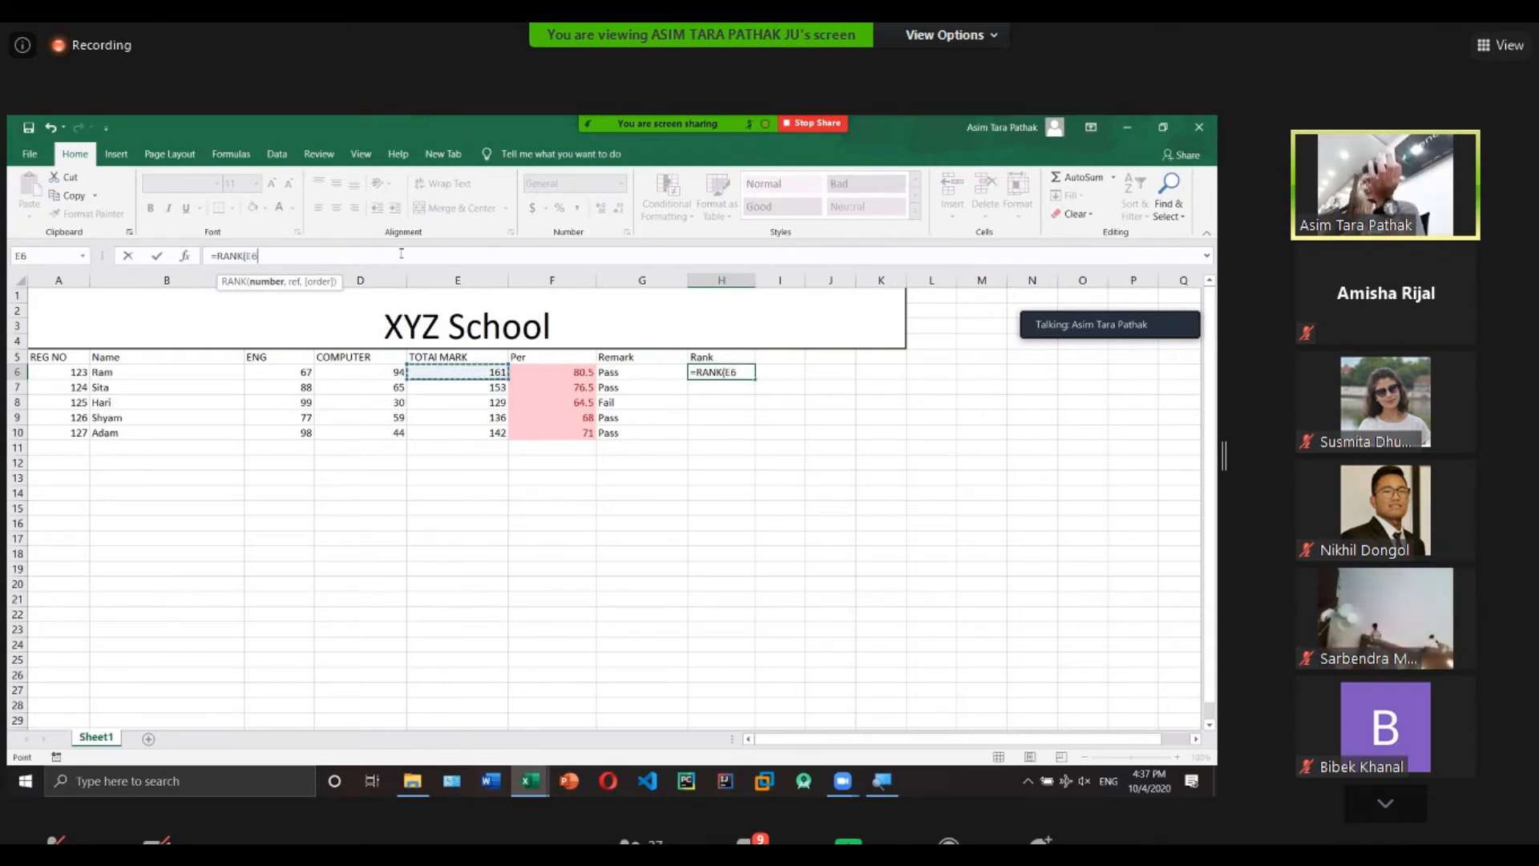
pyautogui.write(',')
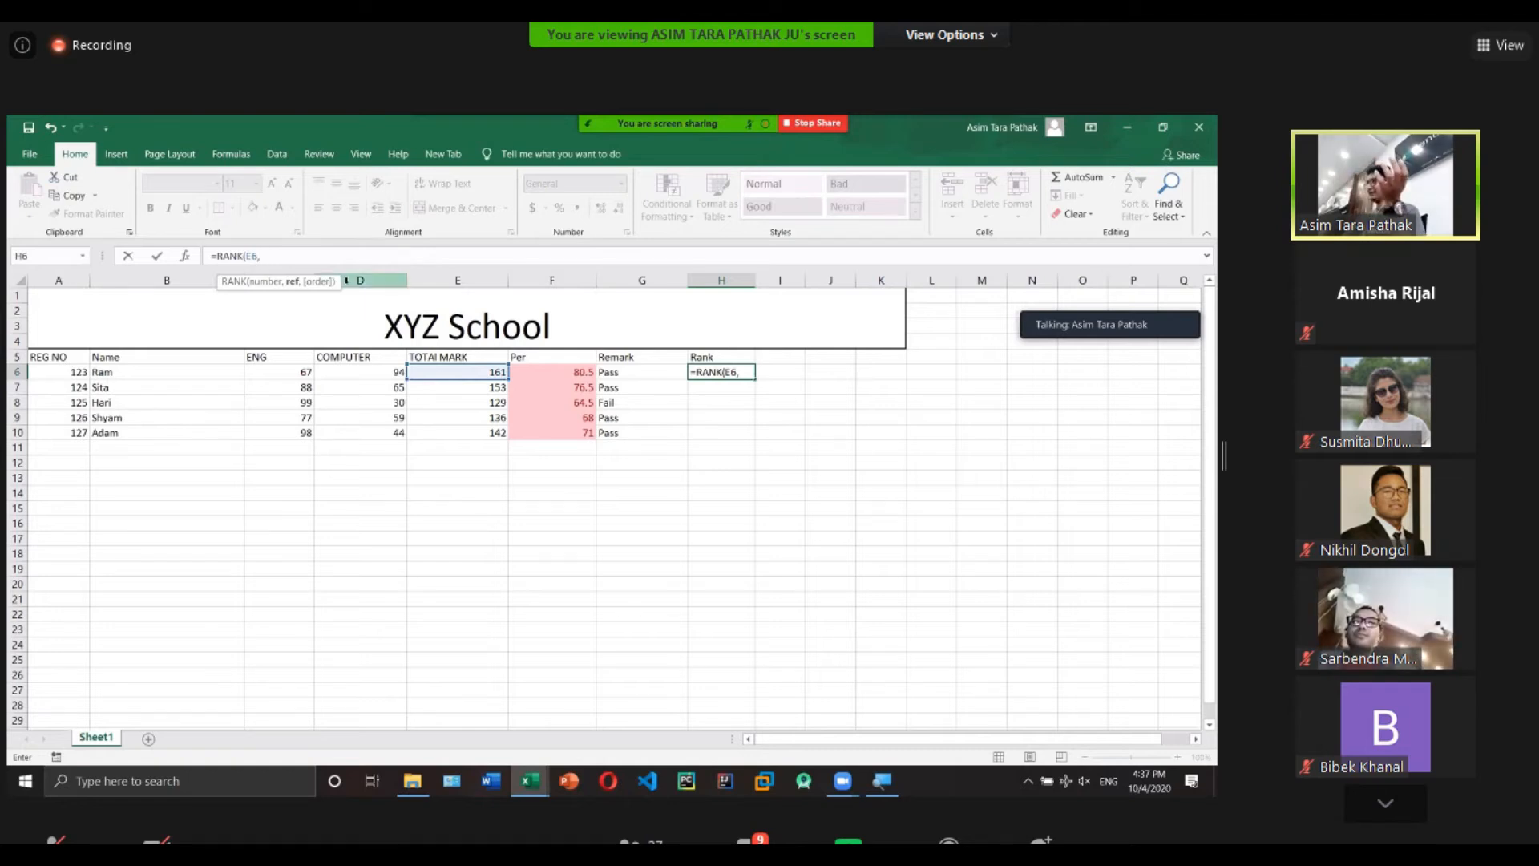
pyautogui.moveTo(441, 373); pyautogui.dragTo(447, 431)
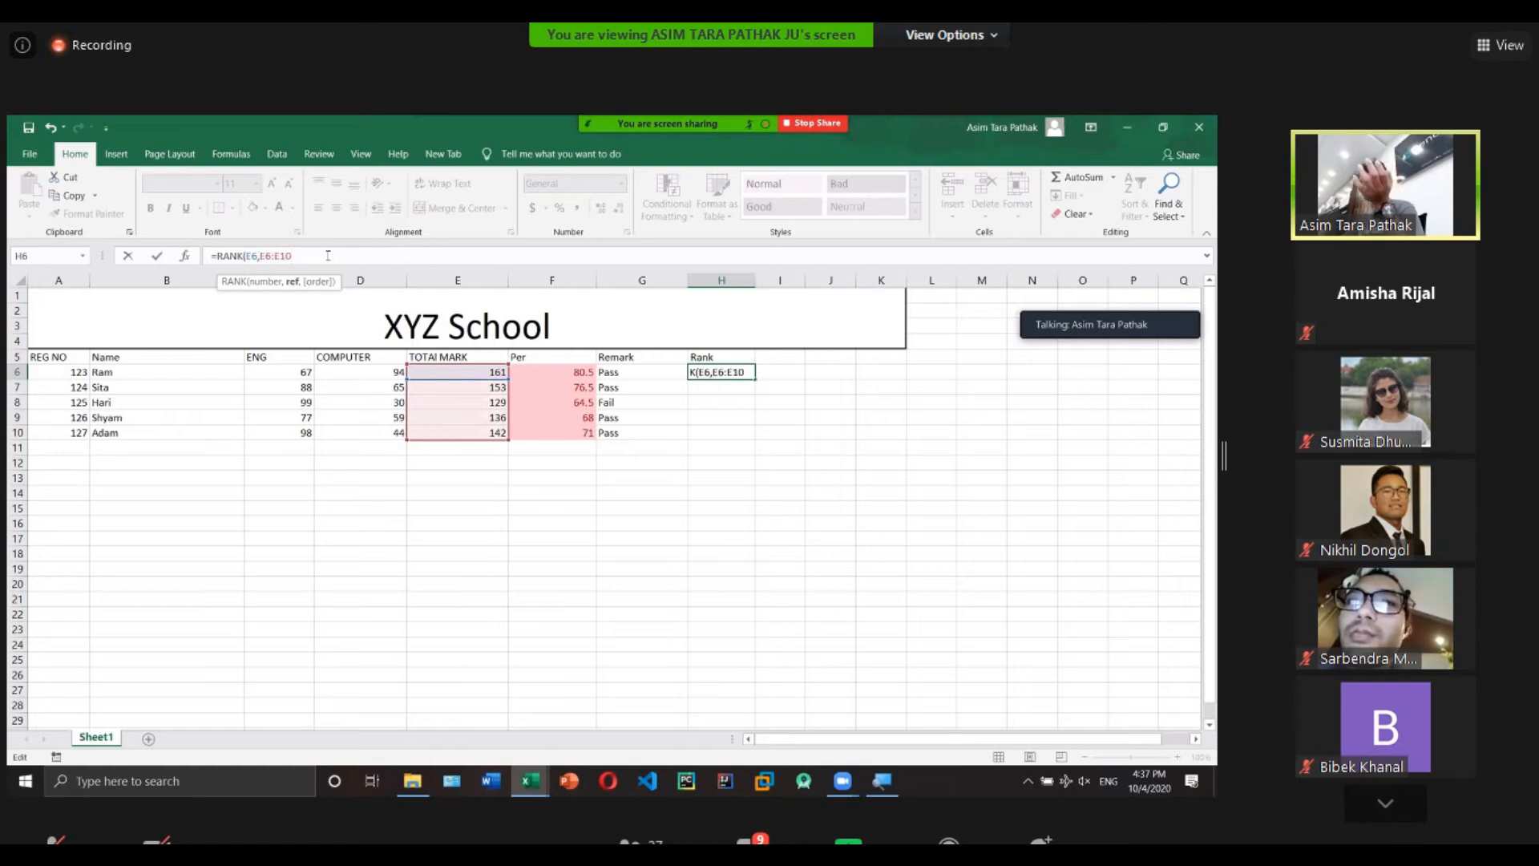
pyautogui.write(')')
pyautogui.press('Return')
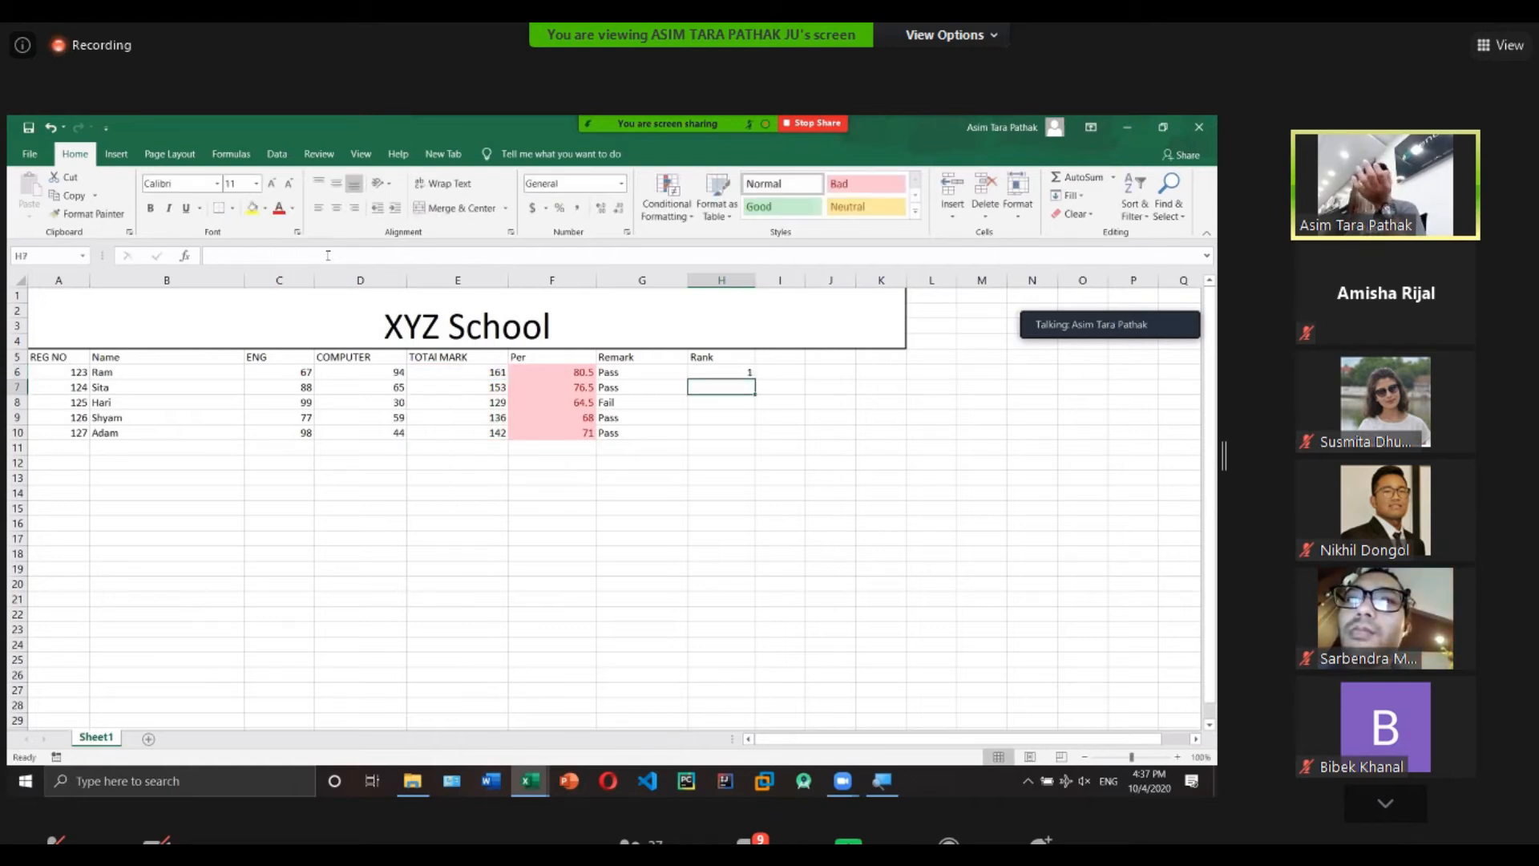
pyautogui.click(744, 373)
pyautogui.moveTo(758, 378); pyautogui.dragTo(759, 440)
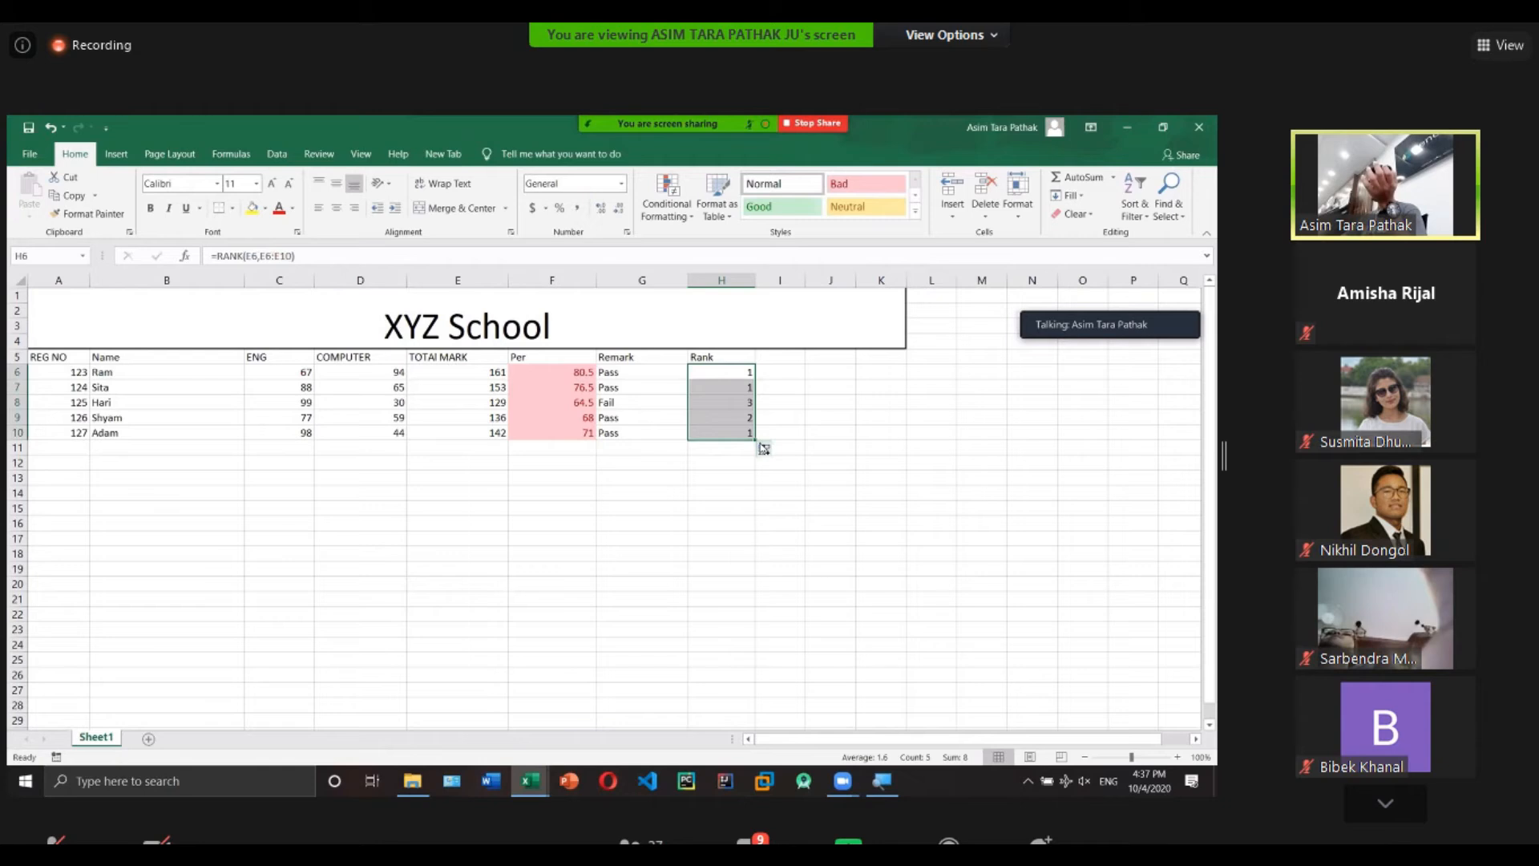
pyautogui.click(724, 406)
pyautogui.click(723, 384)
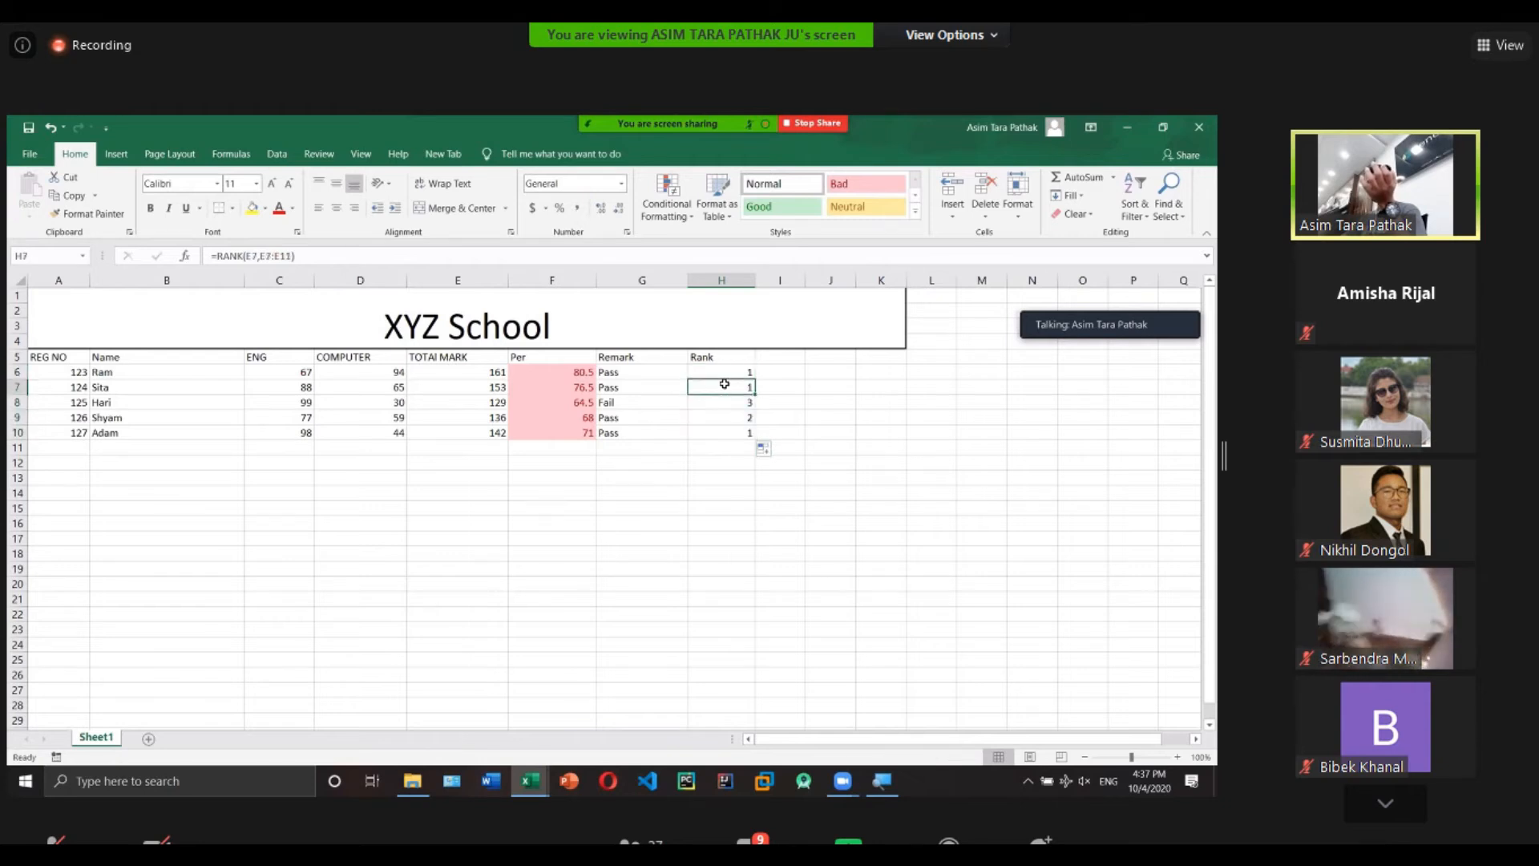
pyautogui.click(720, 372)
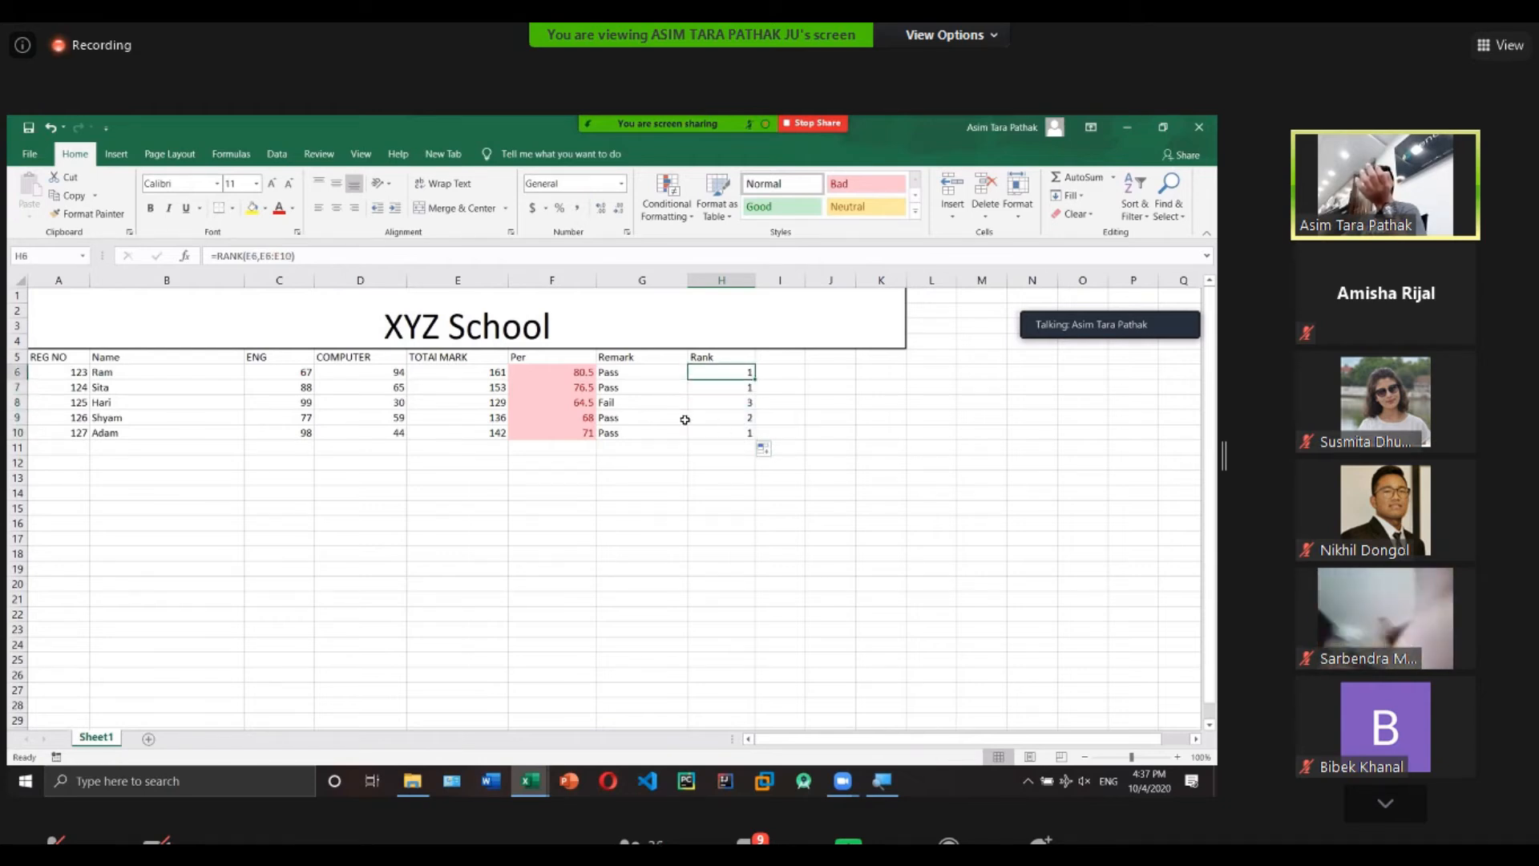
pyautogui.click(718, 479)
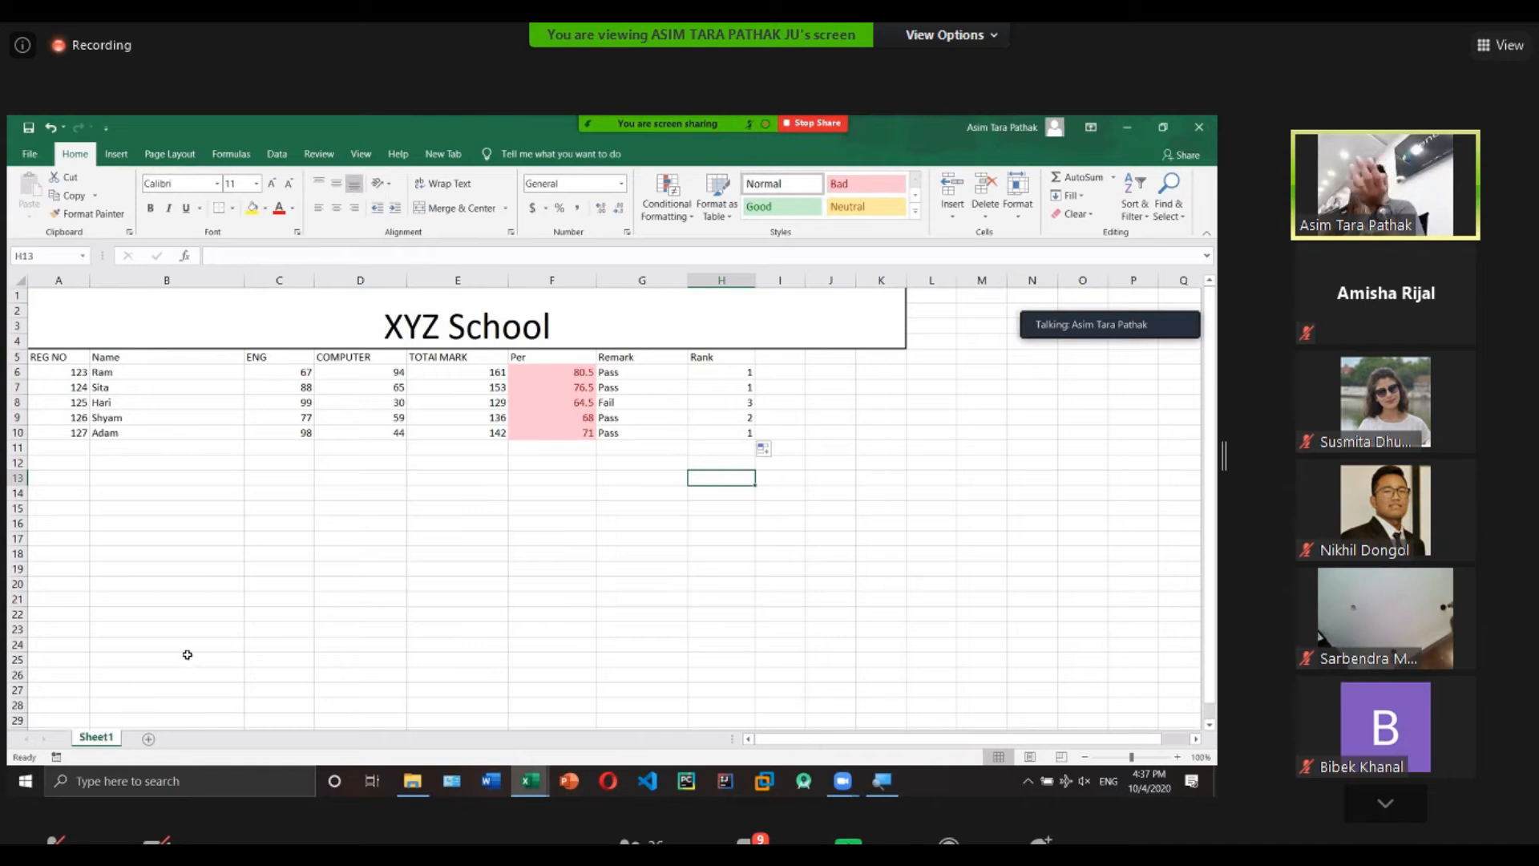
pyautogui.click(139, 527)
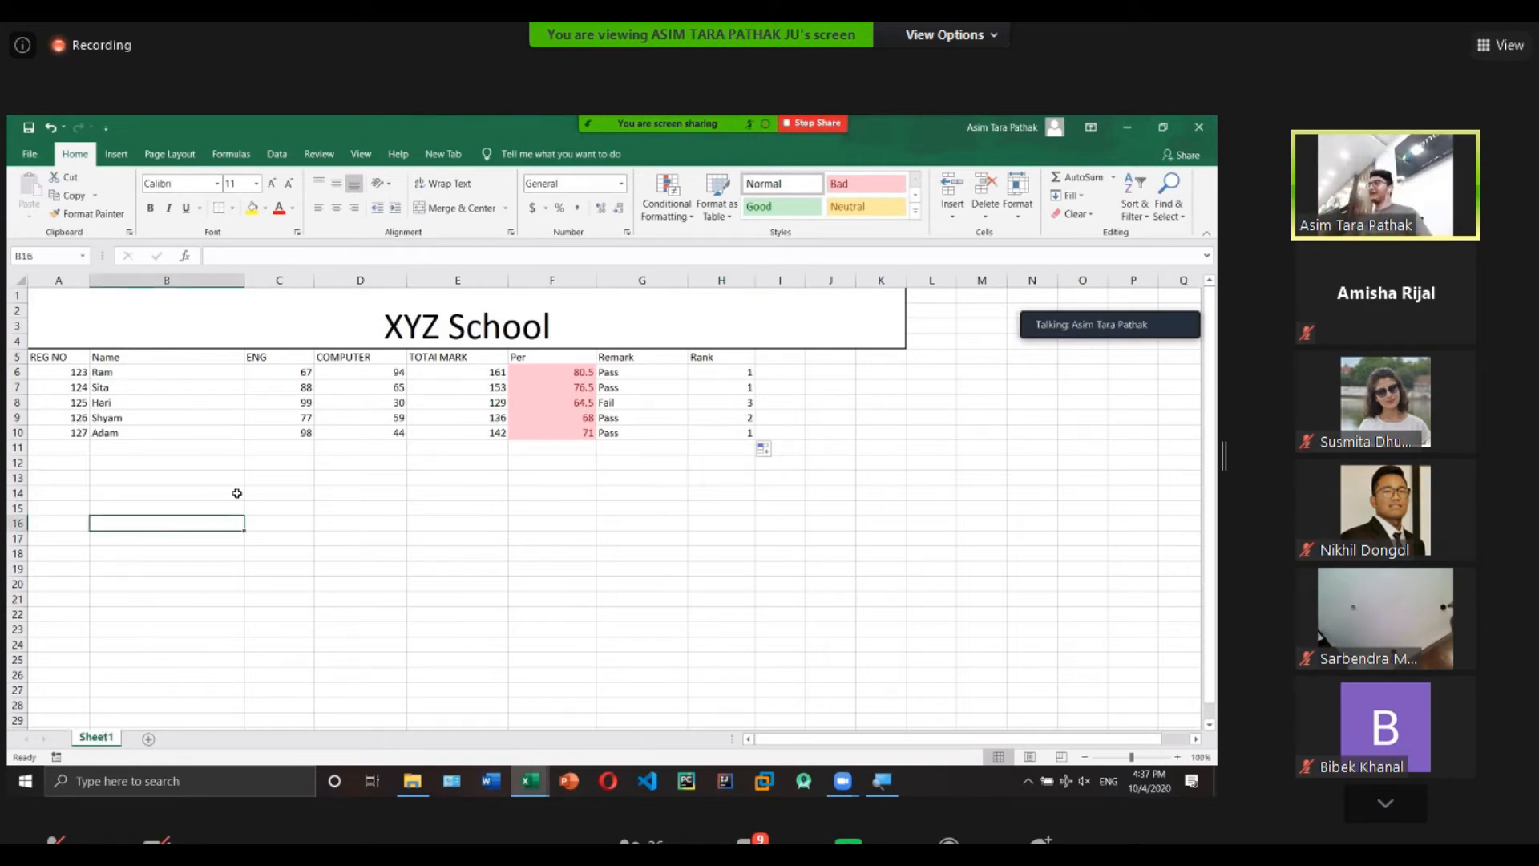
pyautogui.moveTo(268, 506); pyautogui.dragTo(269, 492)
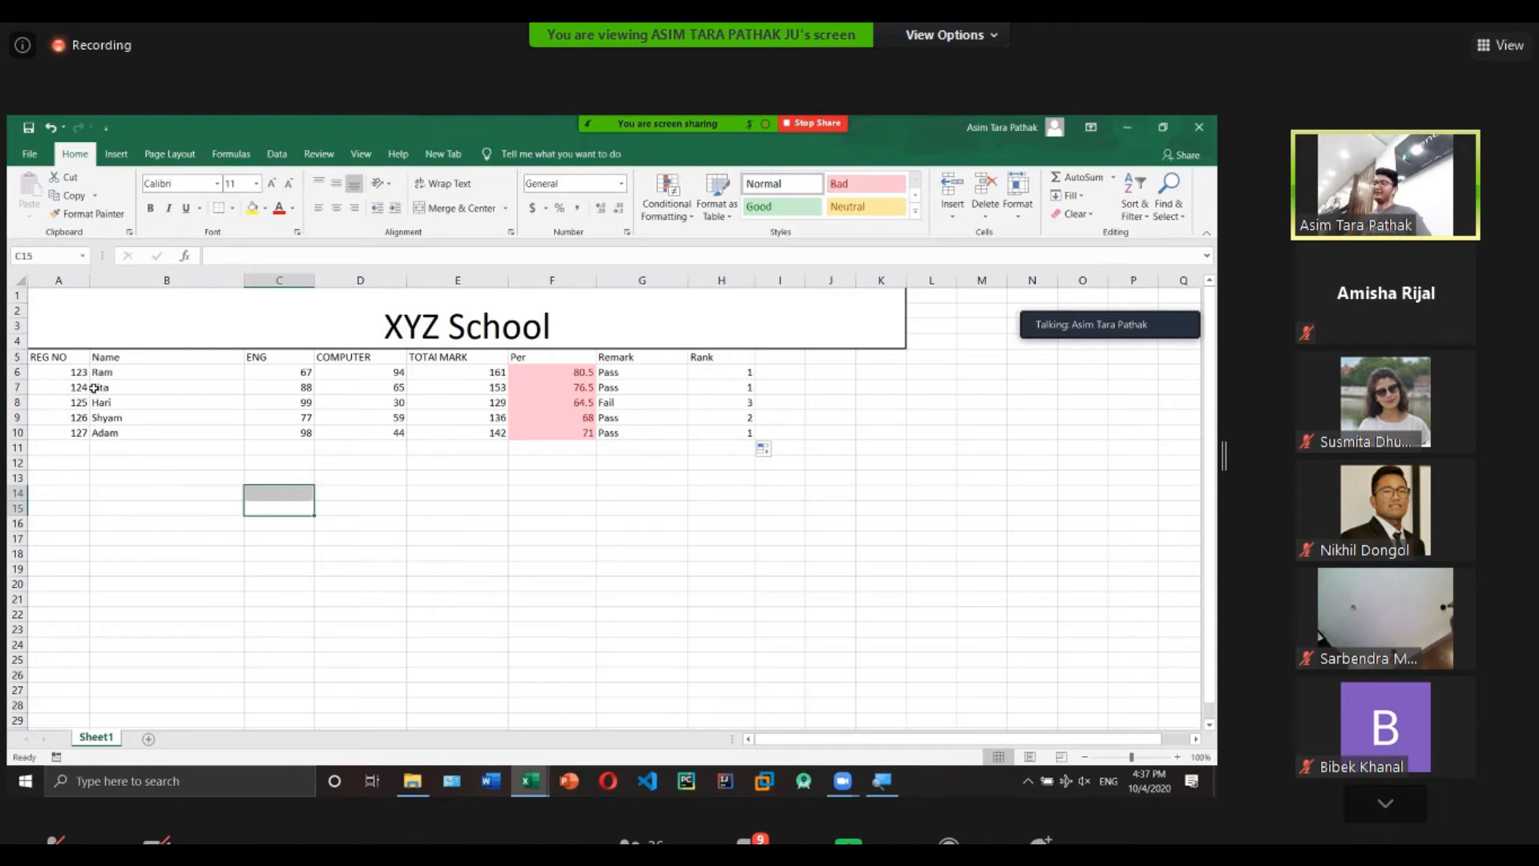
pyautogui.moveTo(48, 357); pyautogui.dragTo(829, 437)
pyautogui.click(721, 539)
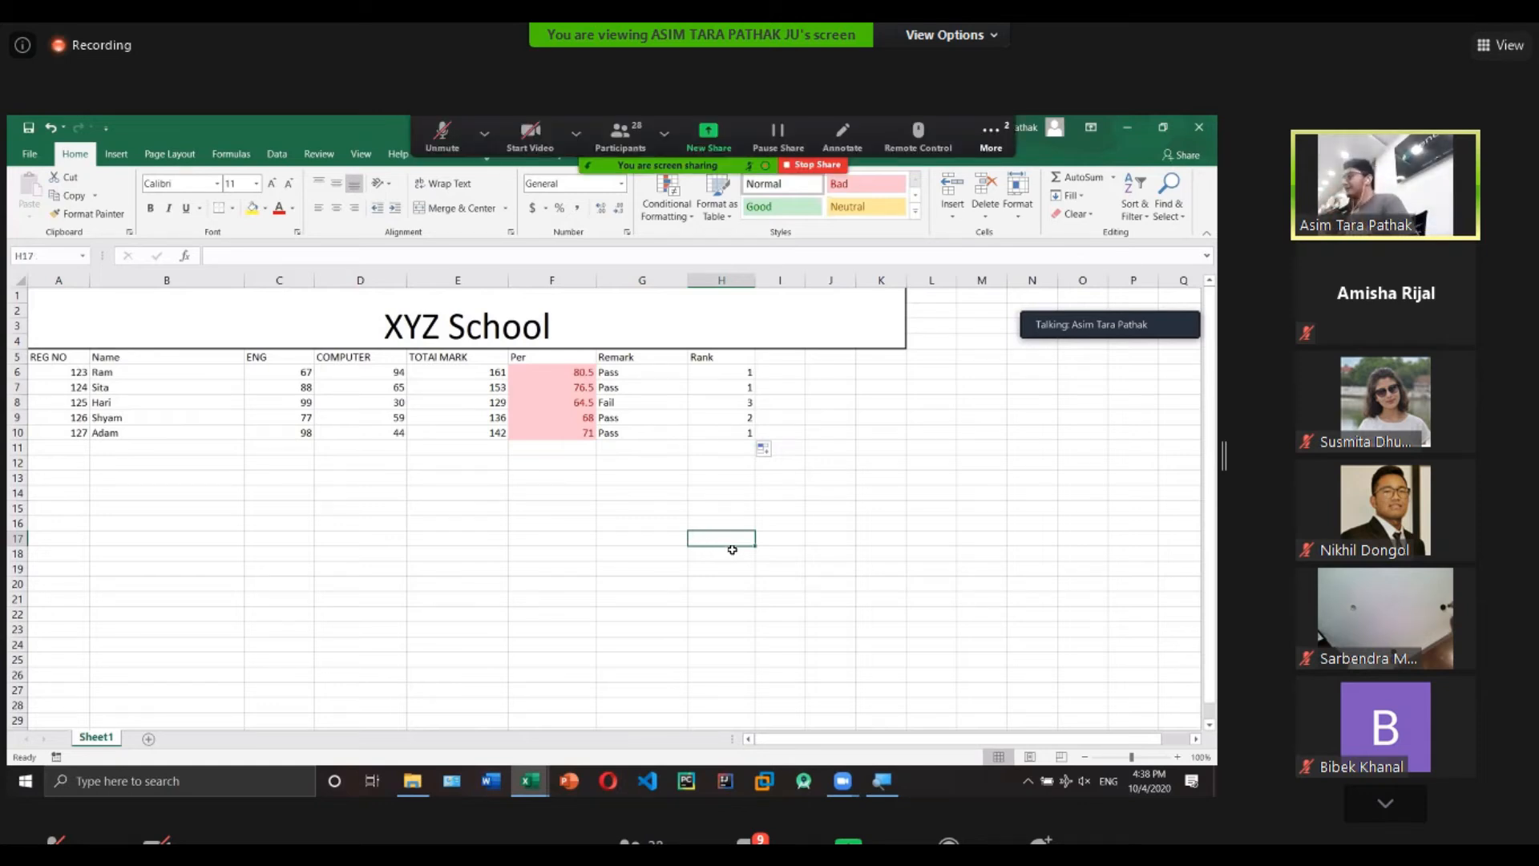
pyautogui.click(663, 496)
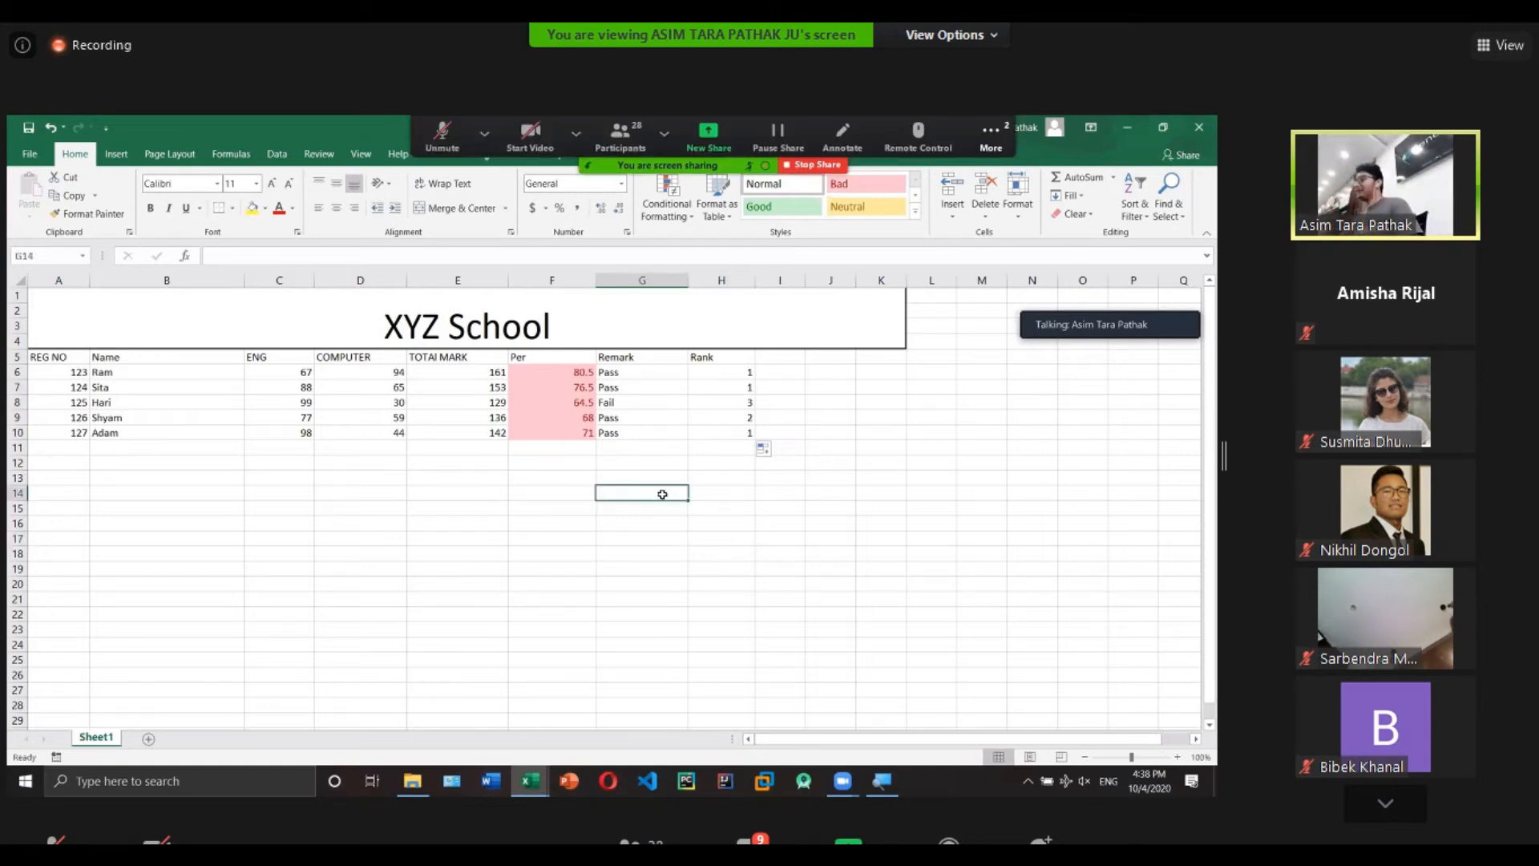
# Add a new blank worksheet, Sheet2.
pyautogui.rightClick(100, 738)
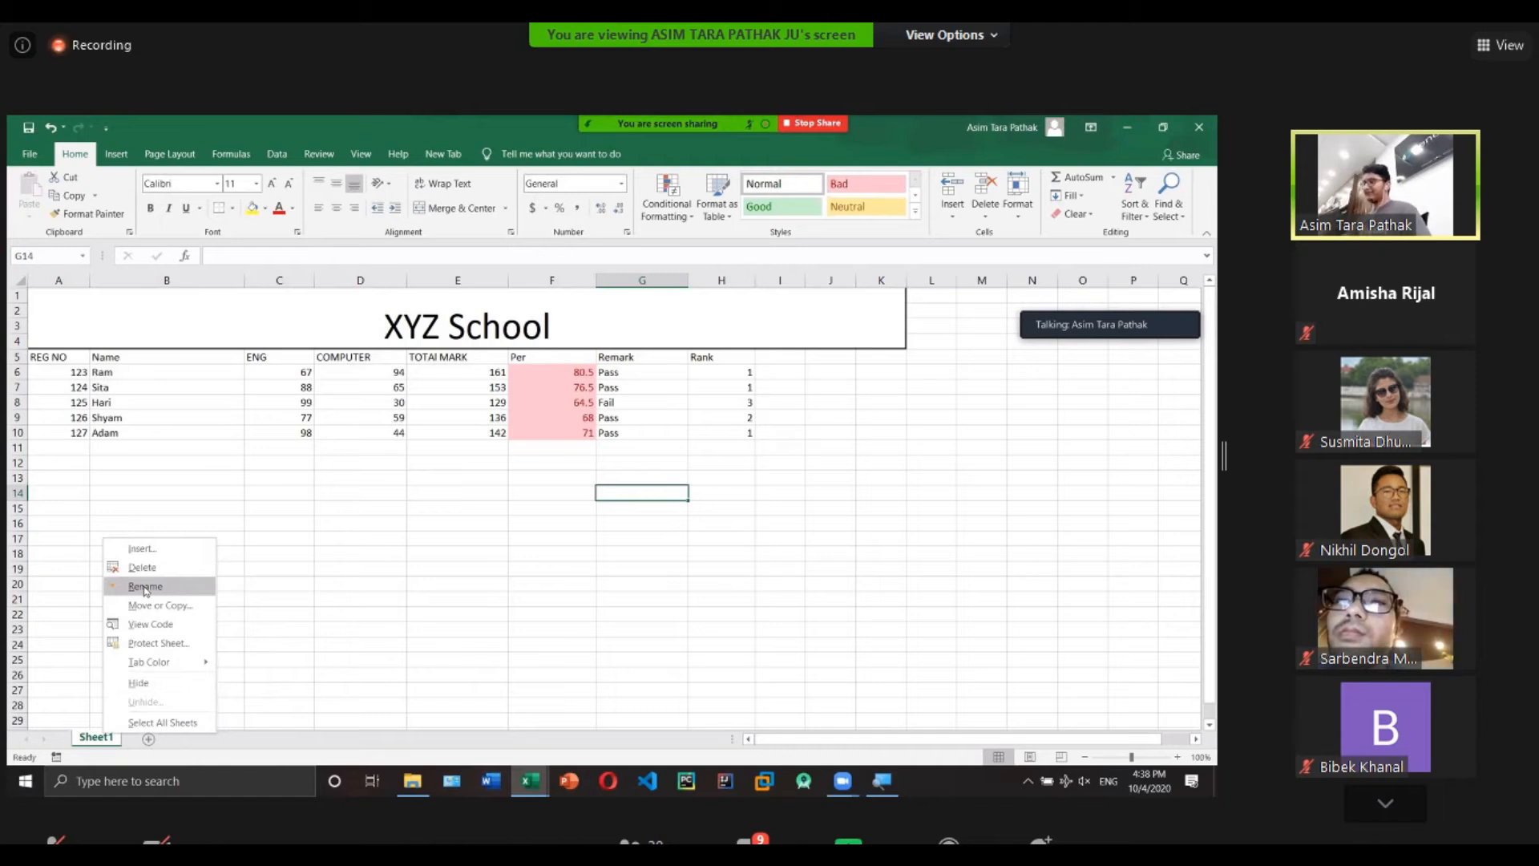
pyautogui.press('Escape')
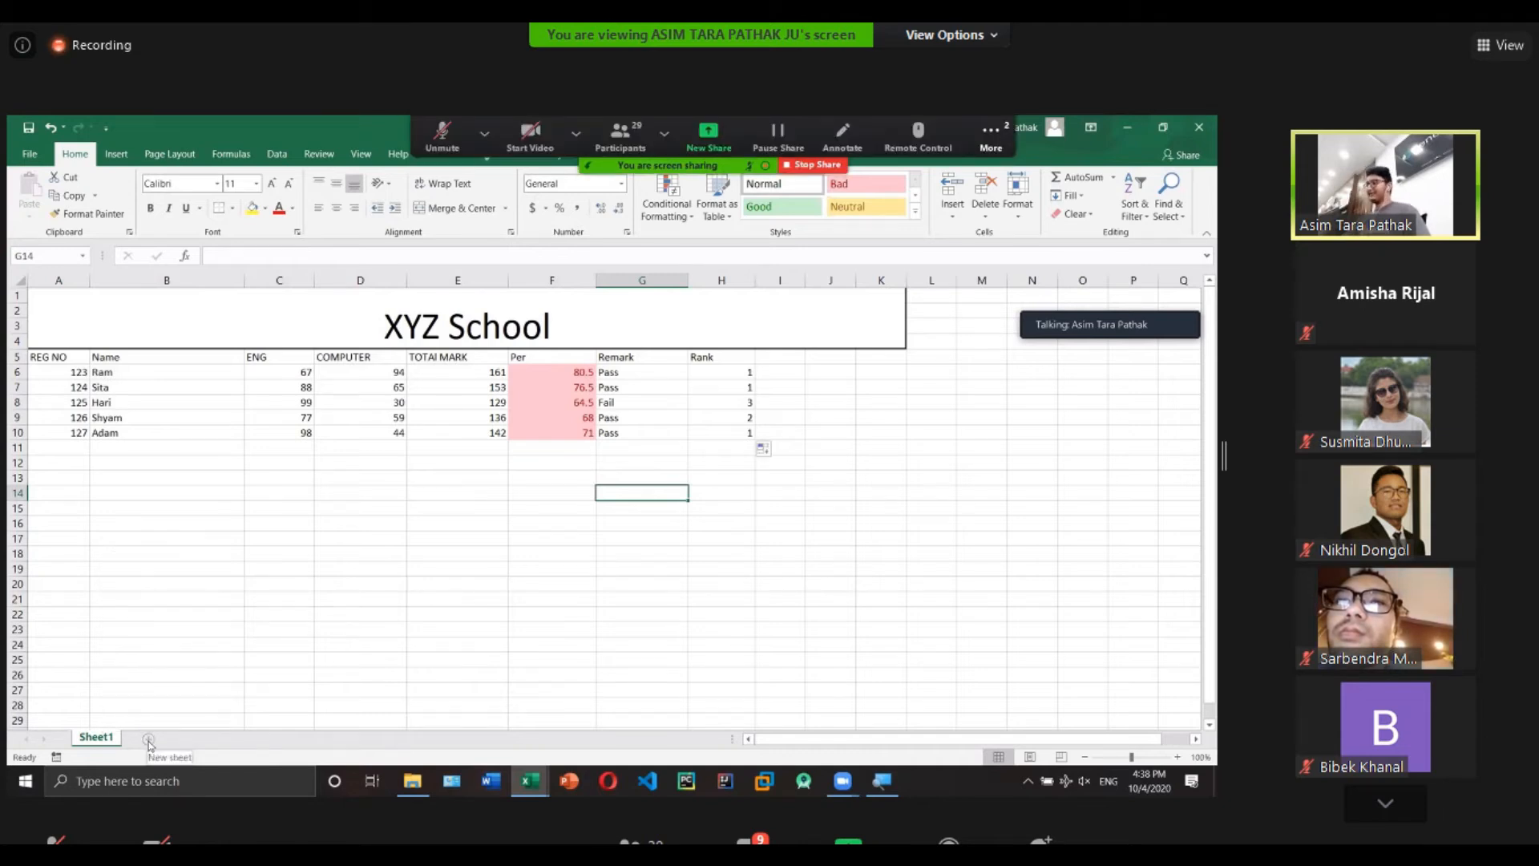
pyautogui.click(149, 739)
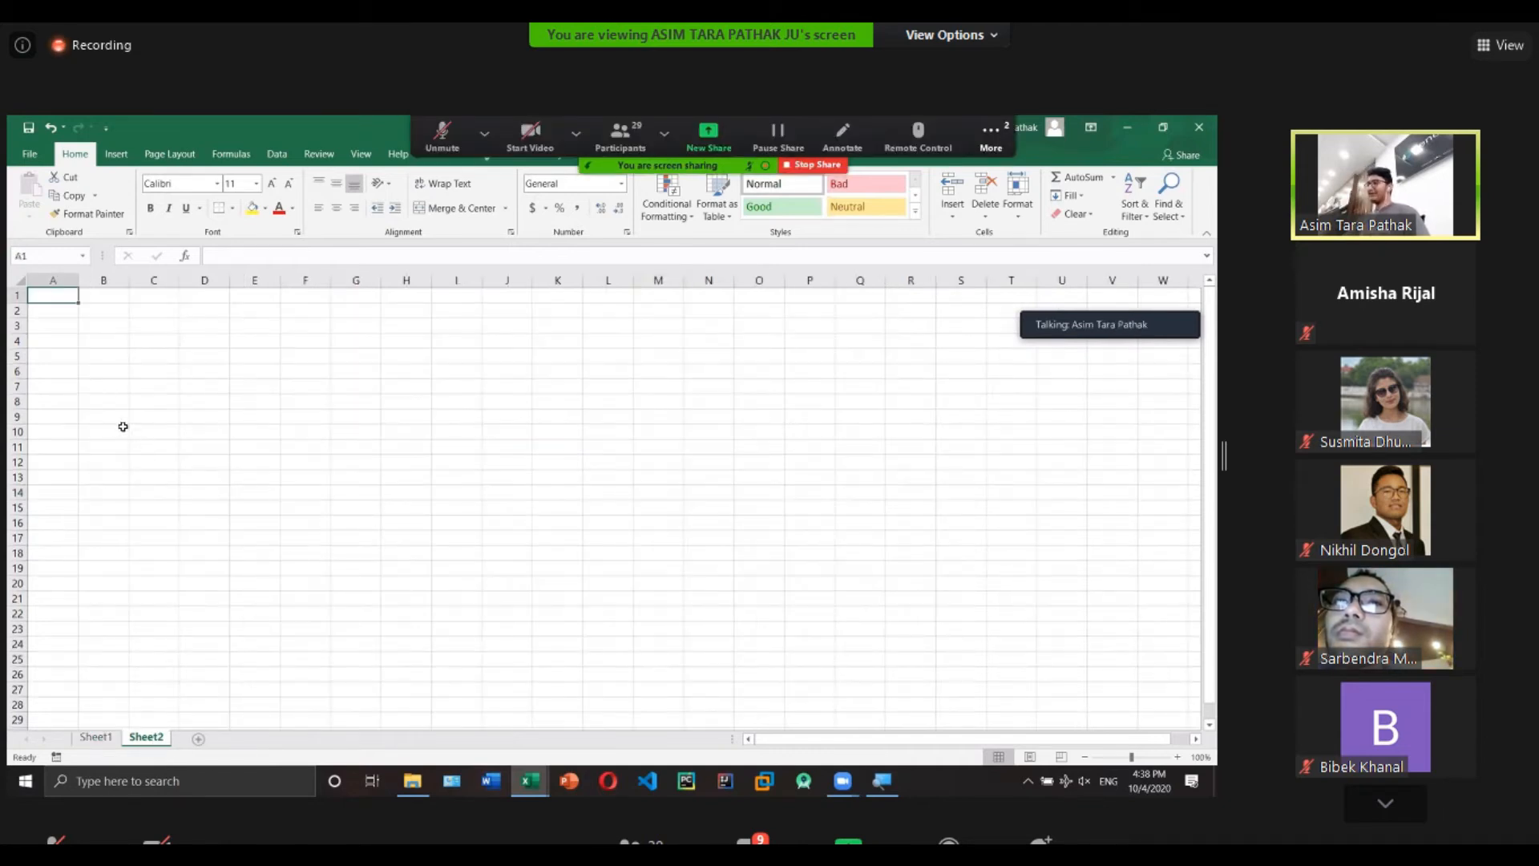
# Copy the REG NO values 123–127 from Sheet1 into column P of Sheet2.
pyautogui.click(117, 737)
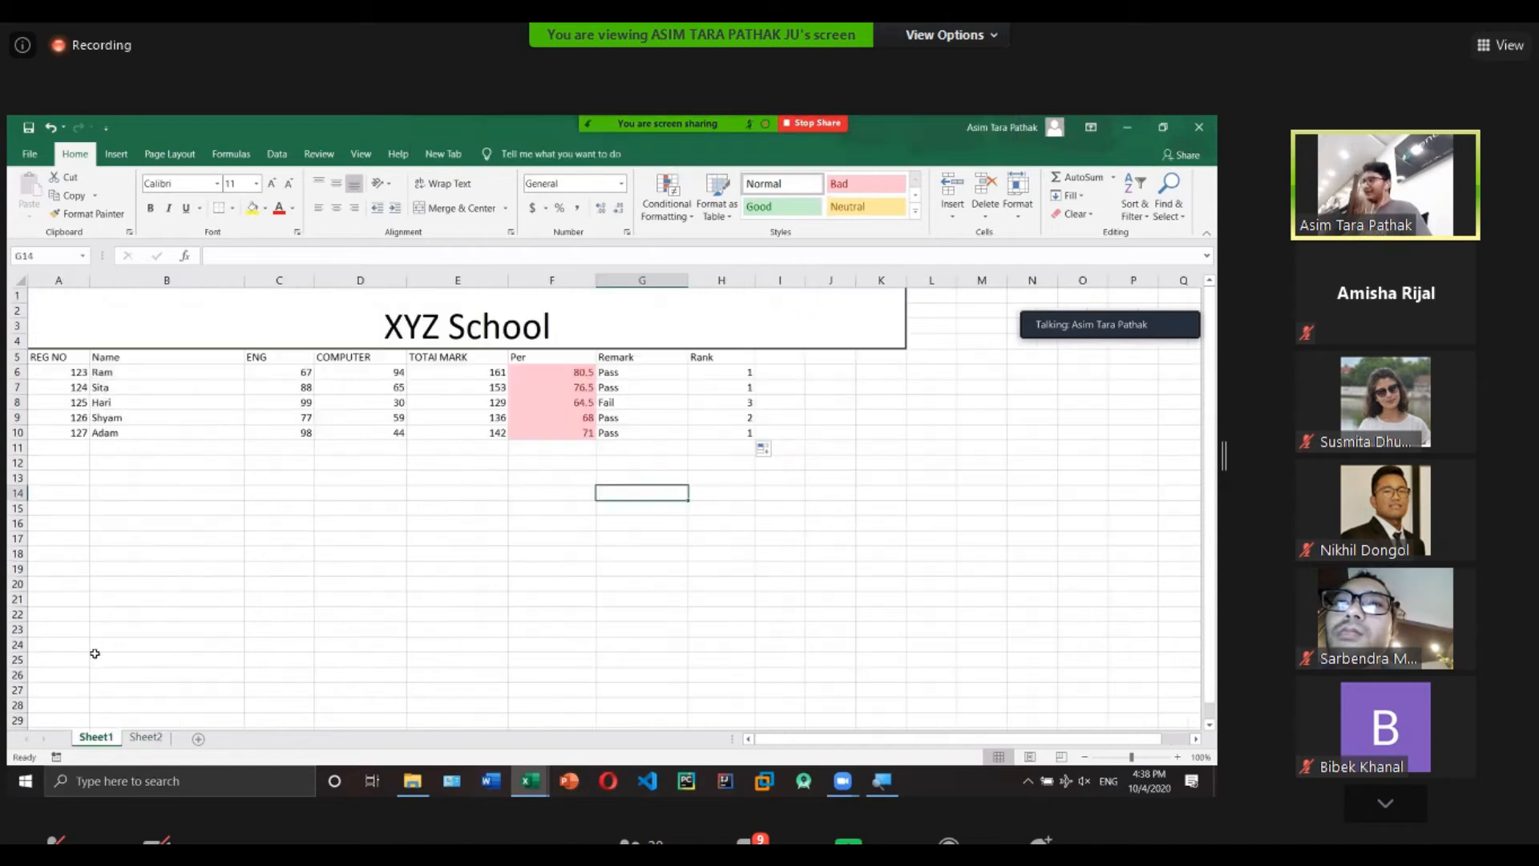
pyautogui.click(66, 383)
pyautogui.click(69, 373)
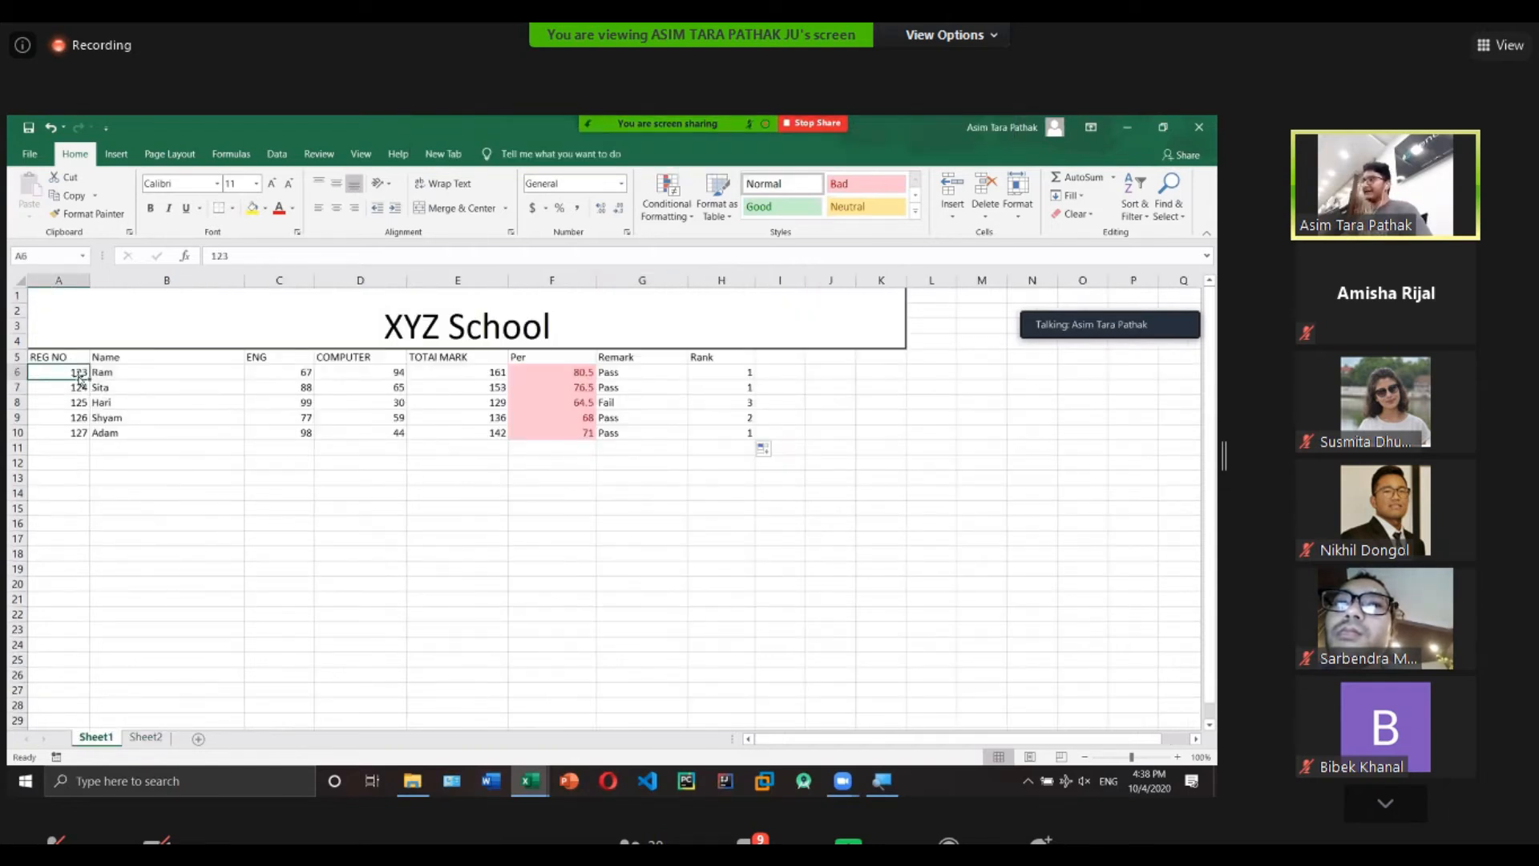
pyautogui.moveTo(74, 371); pyautogui.dragTo(72, 434)
pyautogui.hotkey('ctrl', 'c')
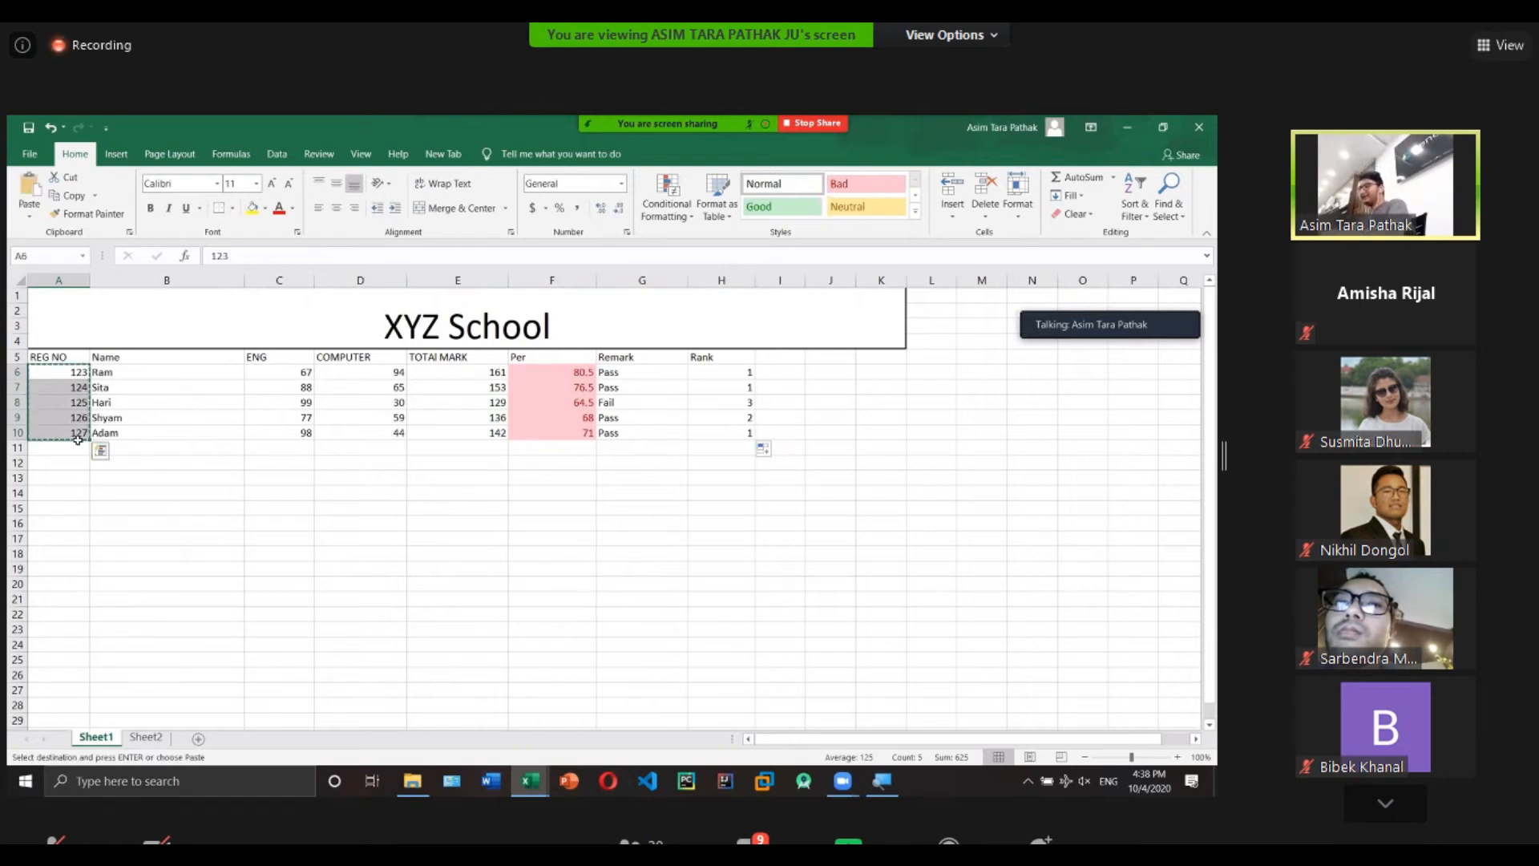
pyautogui.click(119, 481)
pyautogui.click(146, 737)
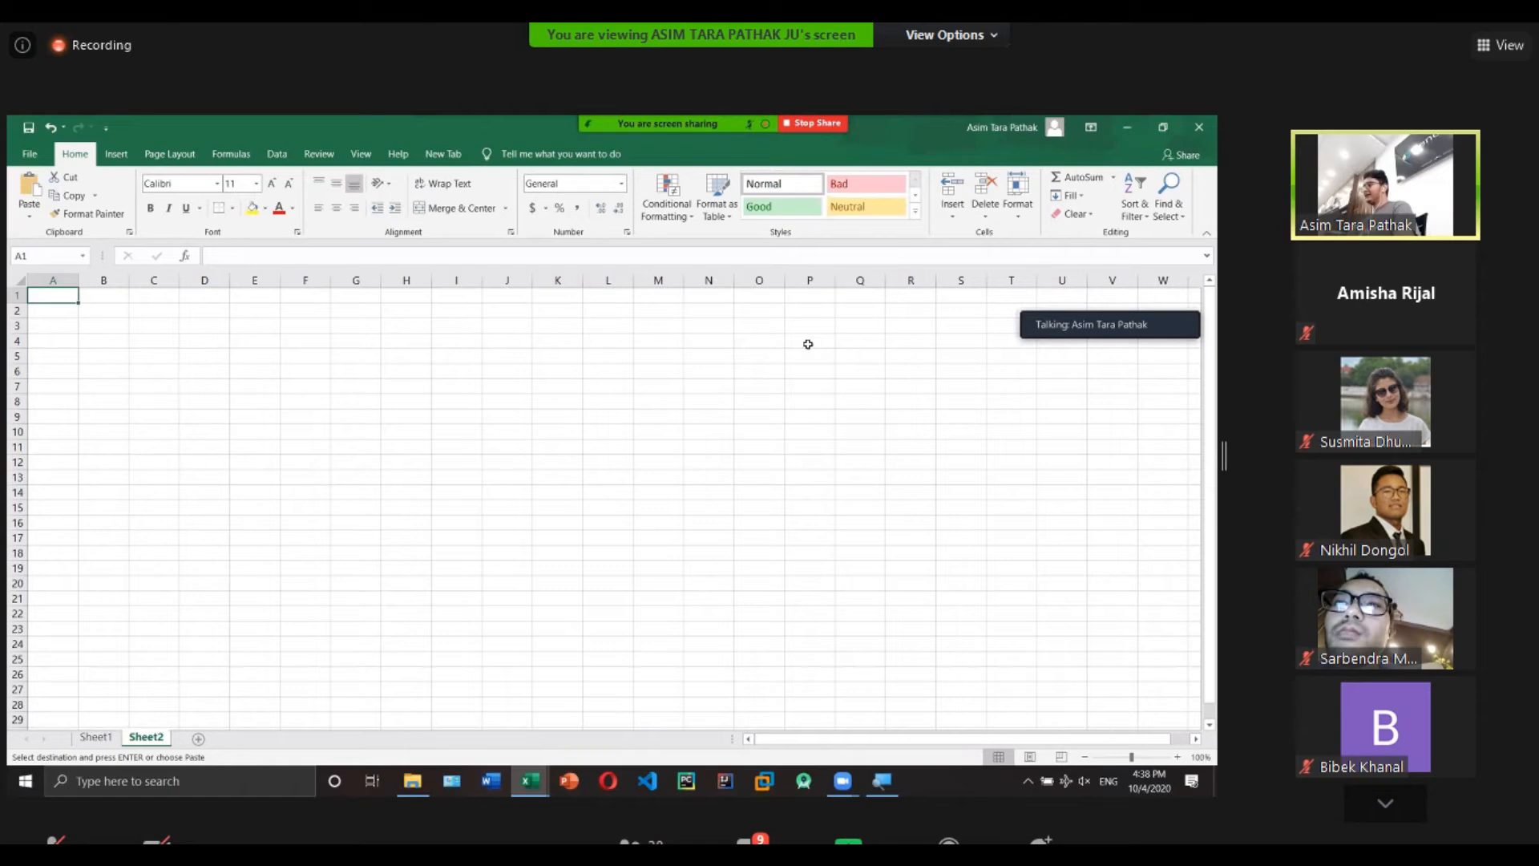
pyautogui.moveTo(808, 344); pyautogui.dragTo(810, 463)
pyautogui.hotkey('ctrl', 'v')
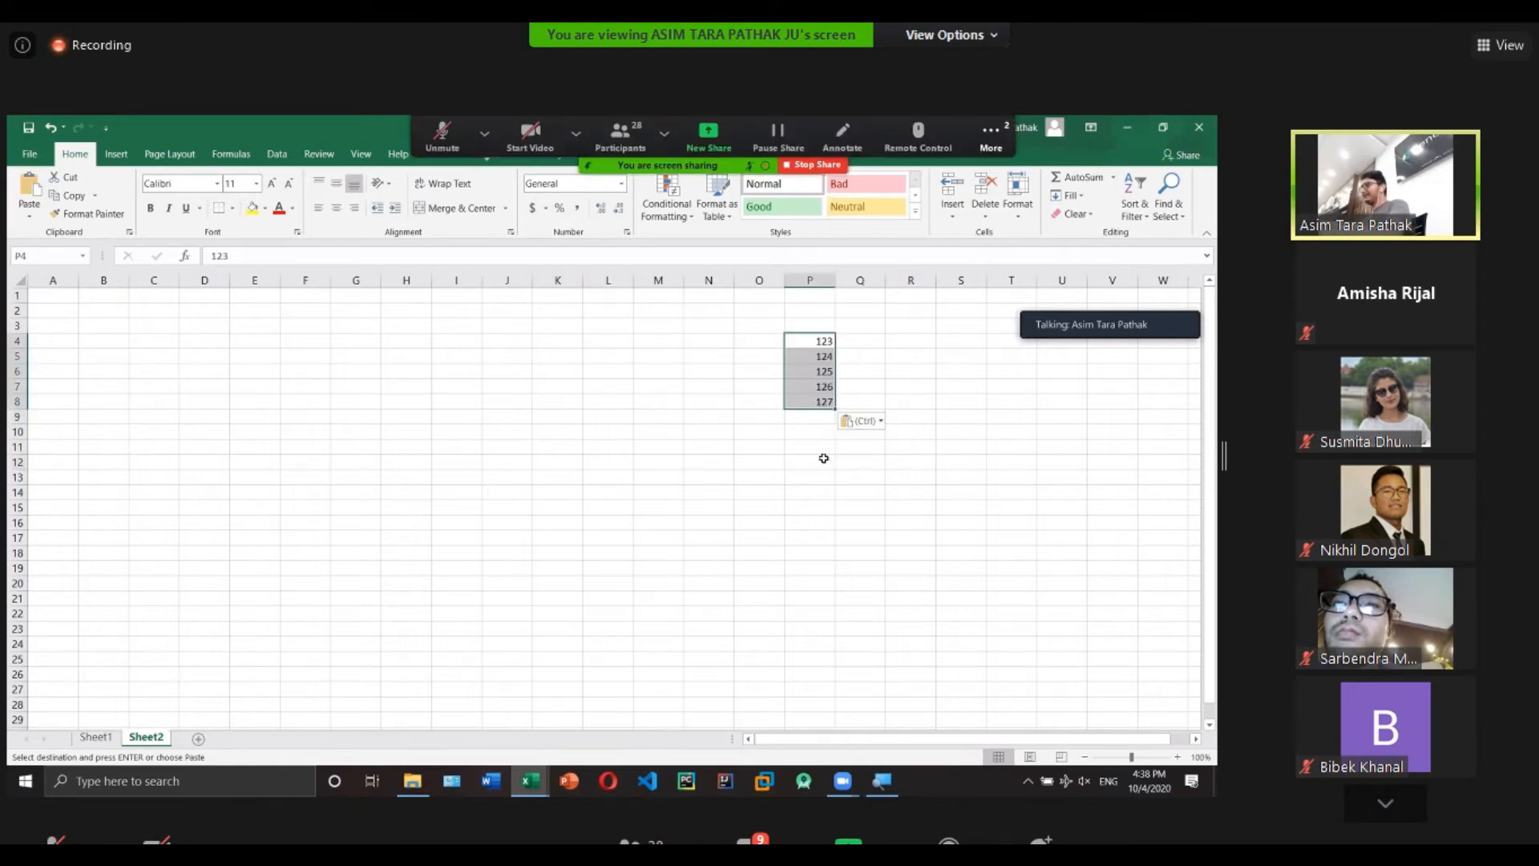
pyautogui.click(794, 443)
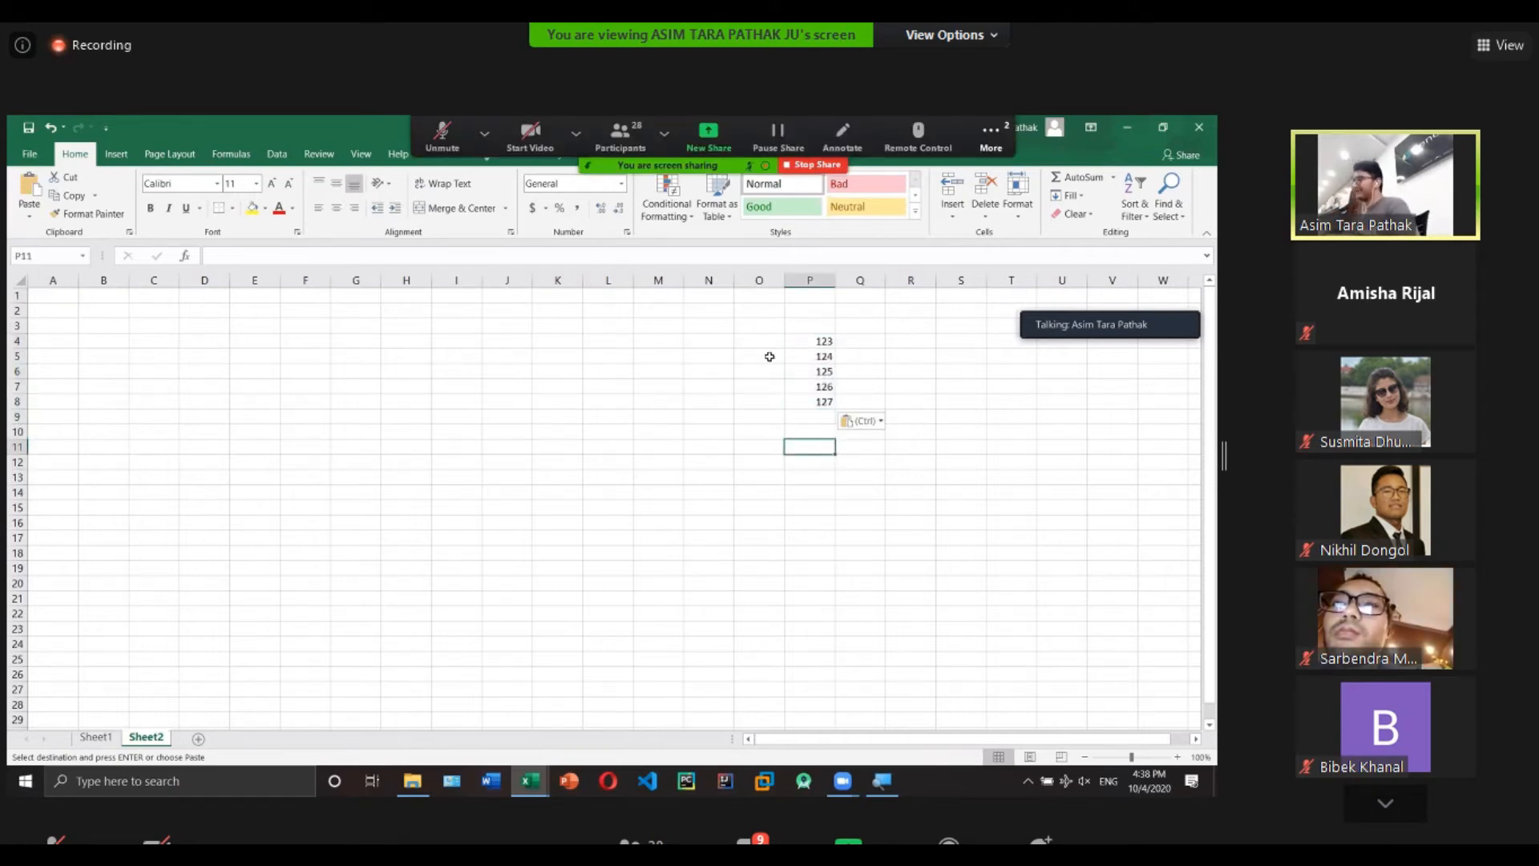
# Label Sheet2's A2 as REG NO and widen column B.
pyautogui.click(53, 312)
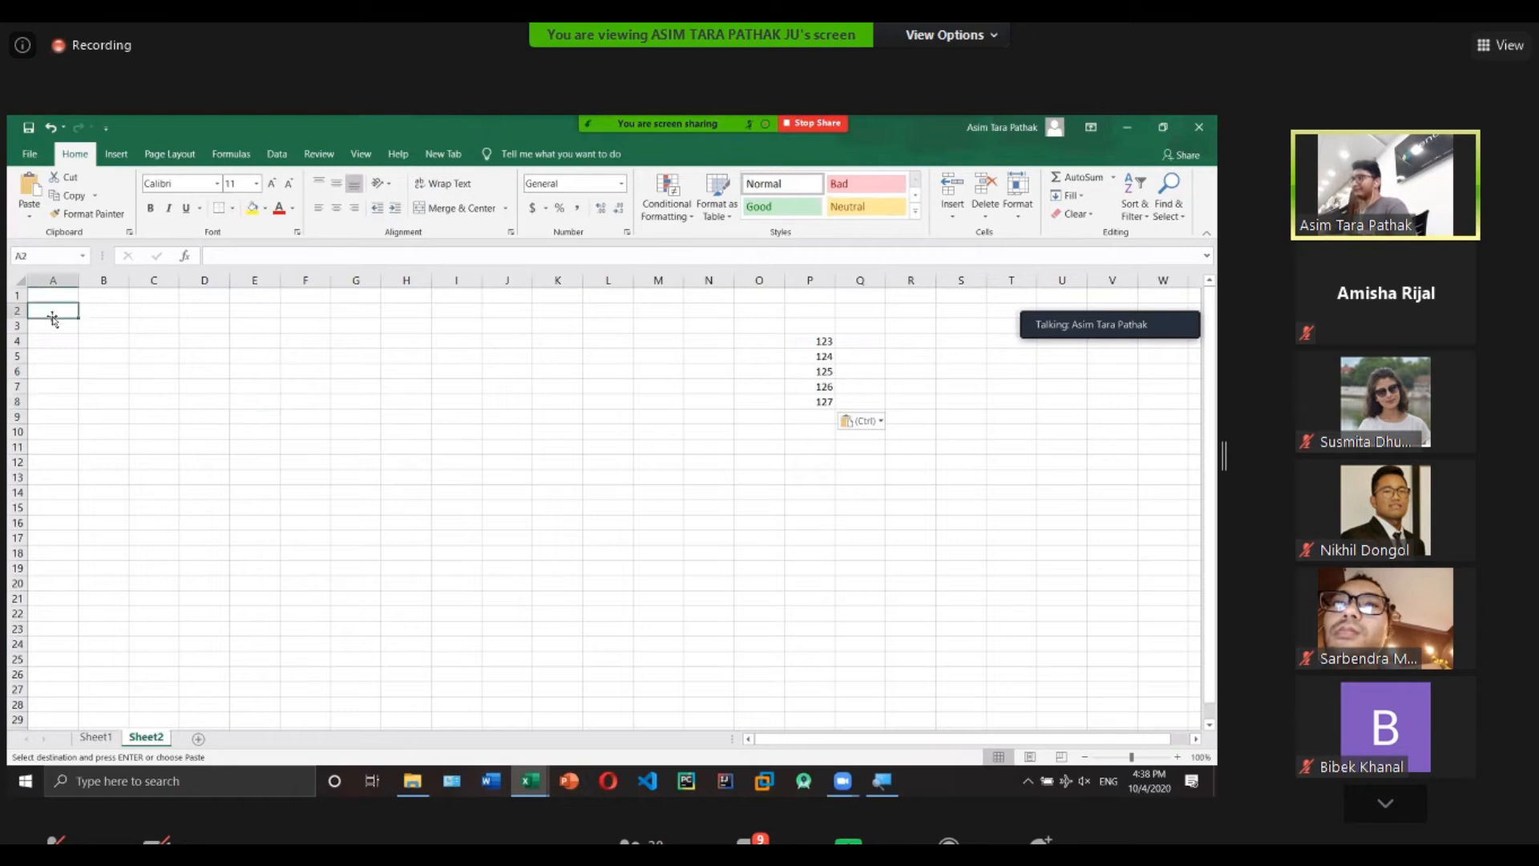
pyautogui.click(95, 736)
pyautogui.click(133, 463)
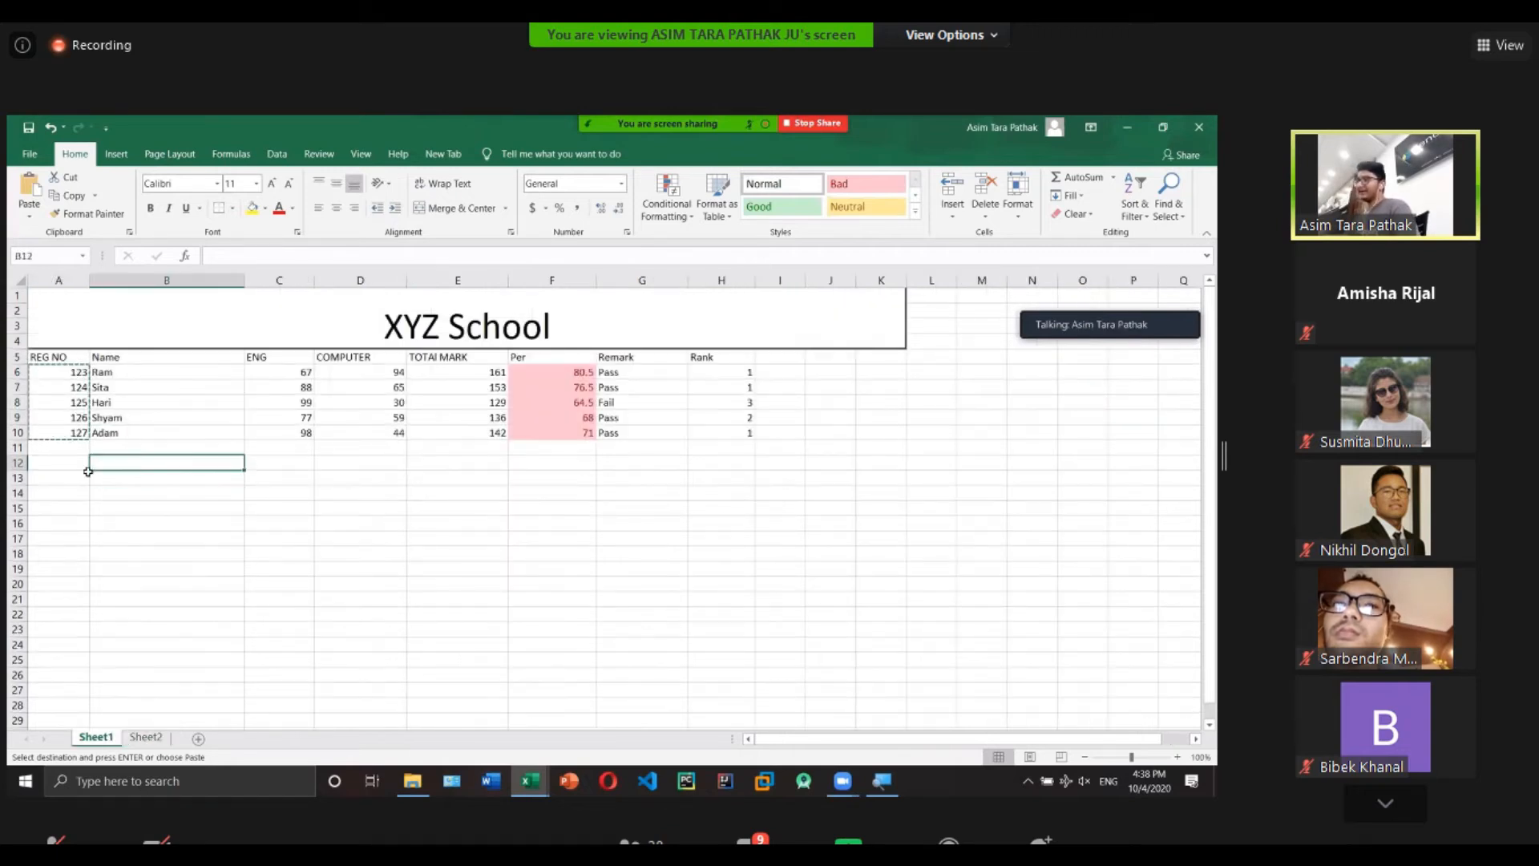
pyautogui.click(157, 737)
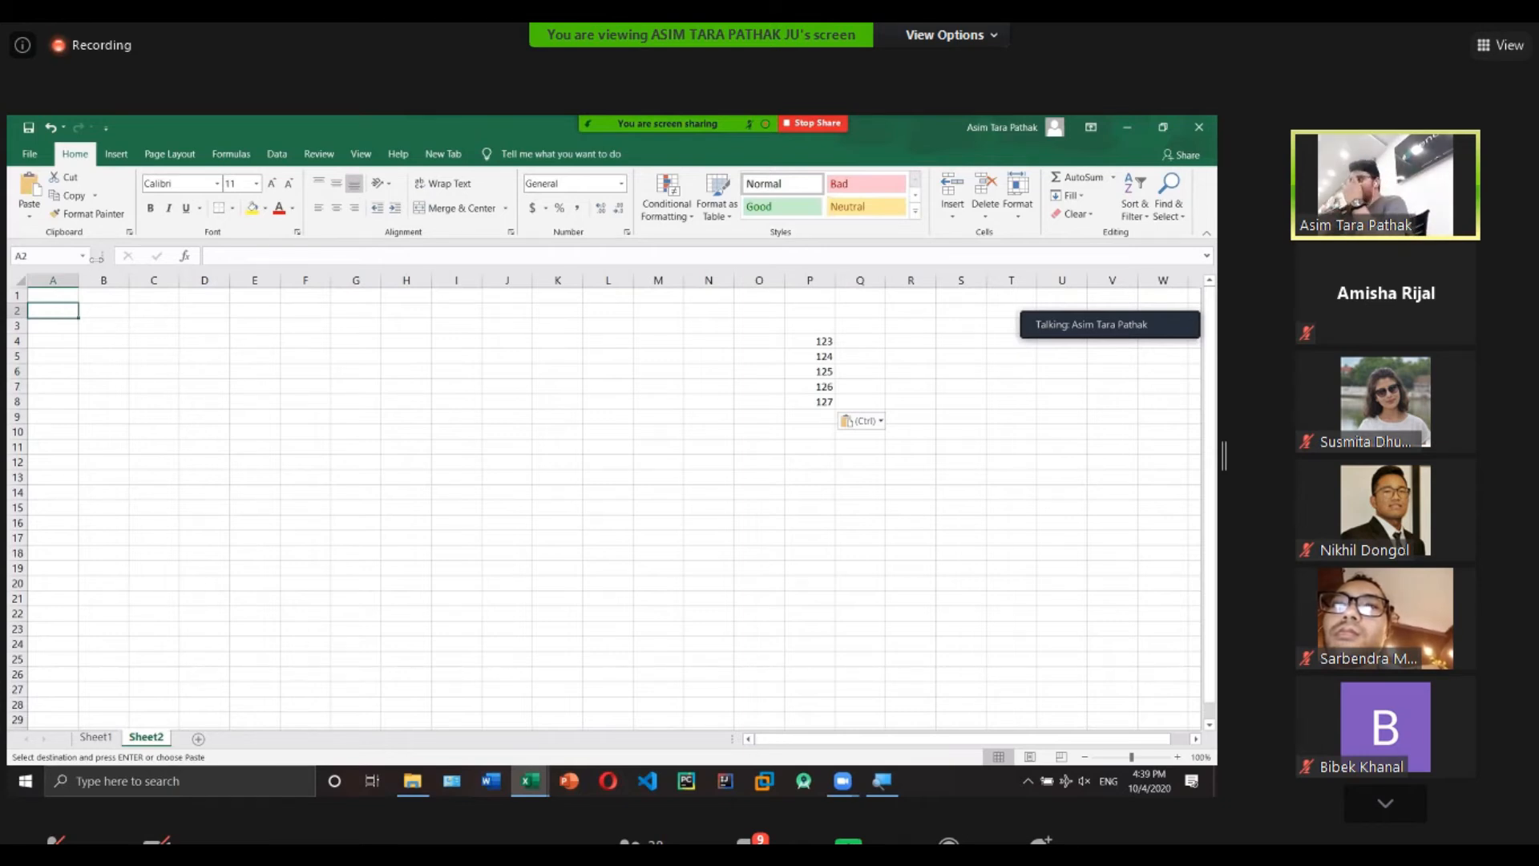
pyautogui.write('REG NO')
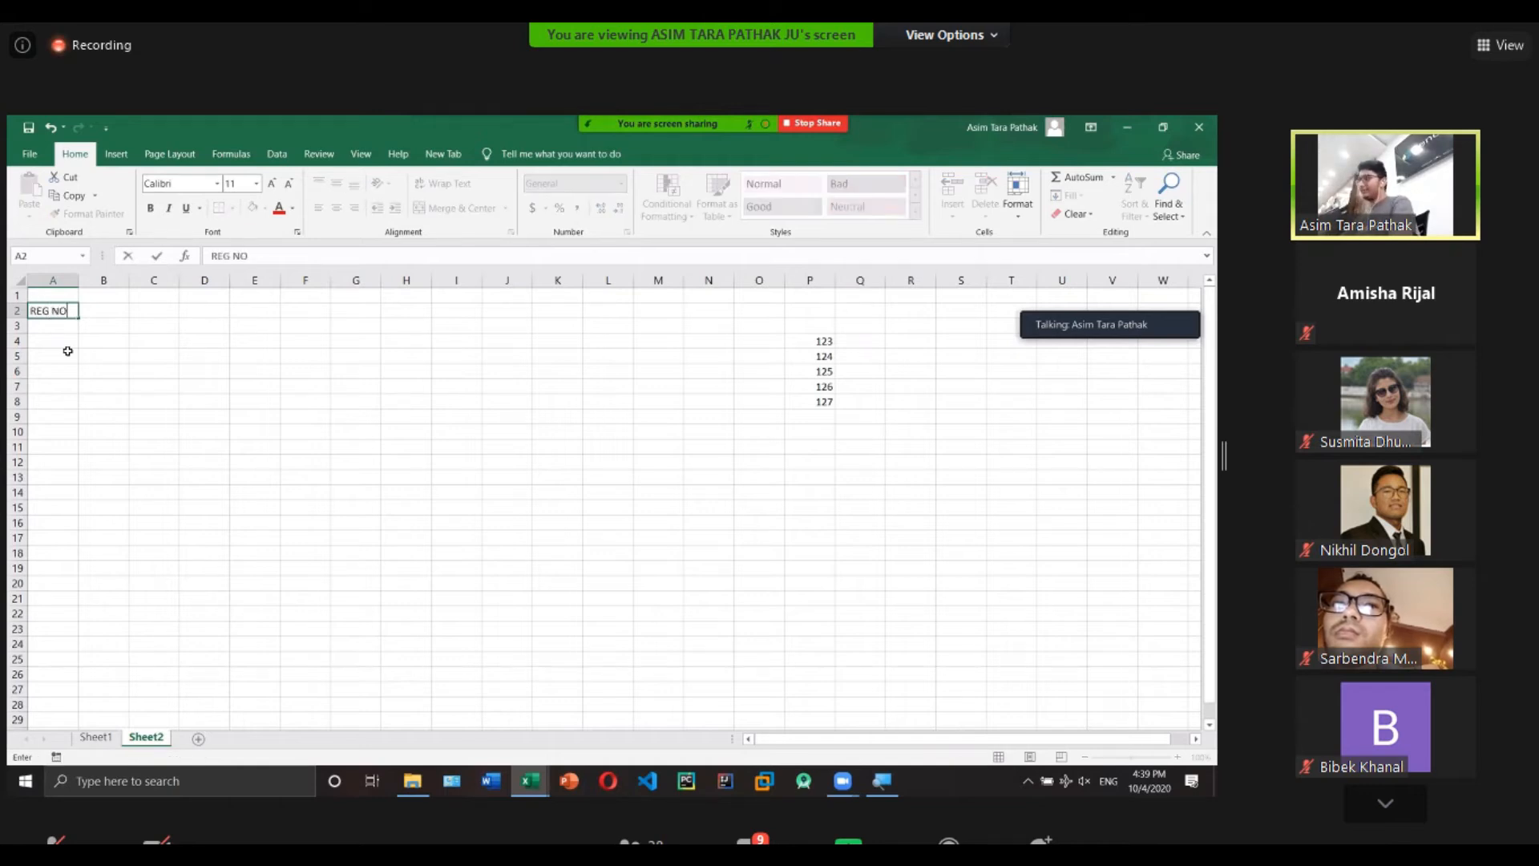
pyautogui.click(111, 312)
pyautogui.moveTo(127, 281); pyautogui.dragTo(164, 281)
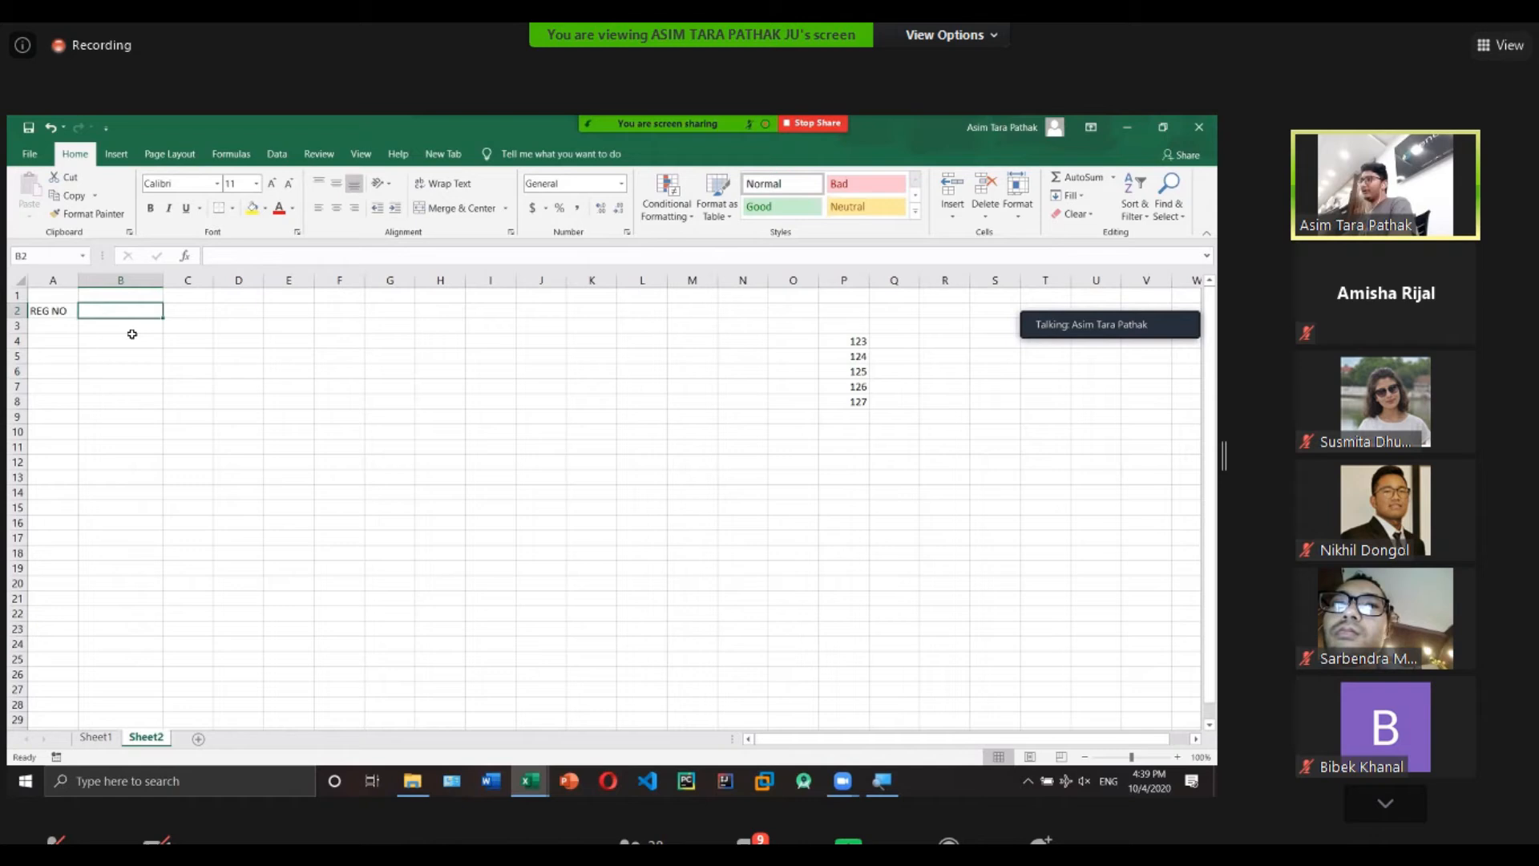
# Add the Name label in A4 and the Subjects label in A6.
pyautogui.click(50, 344)
pyautogui.write('Anm')
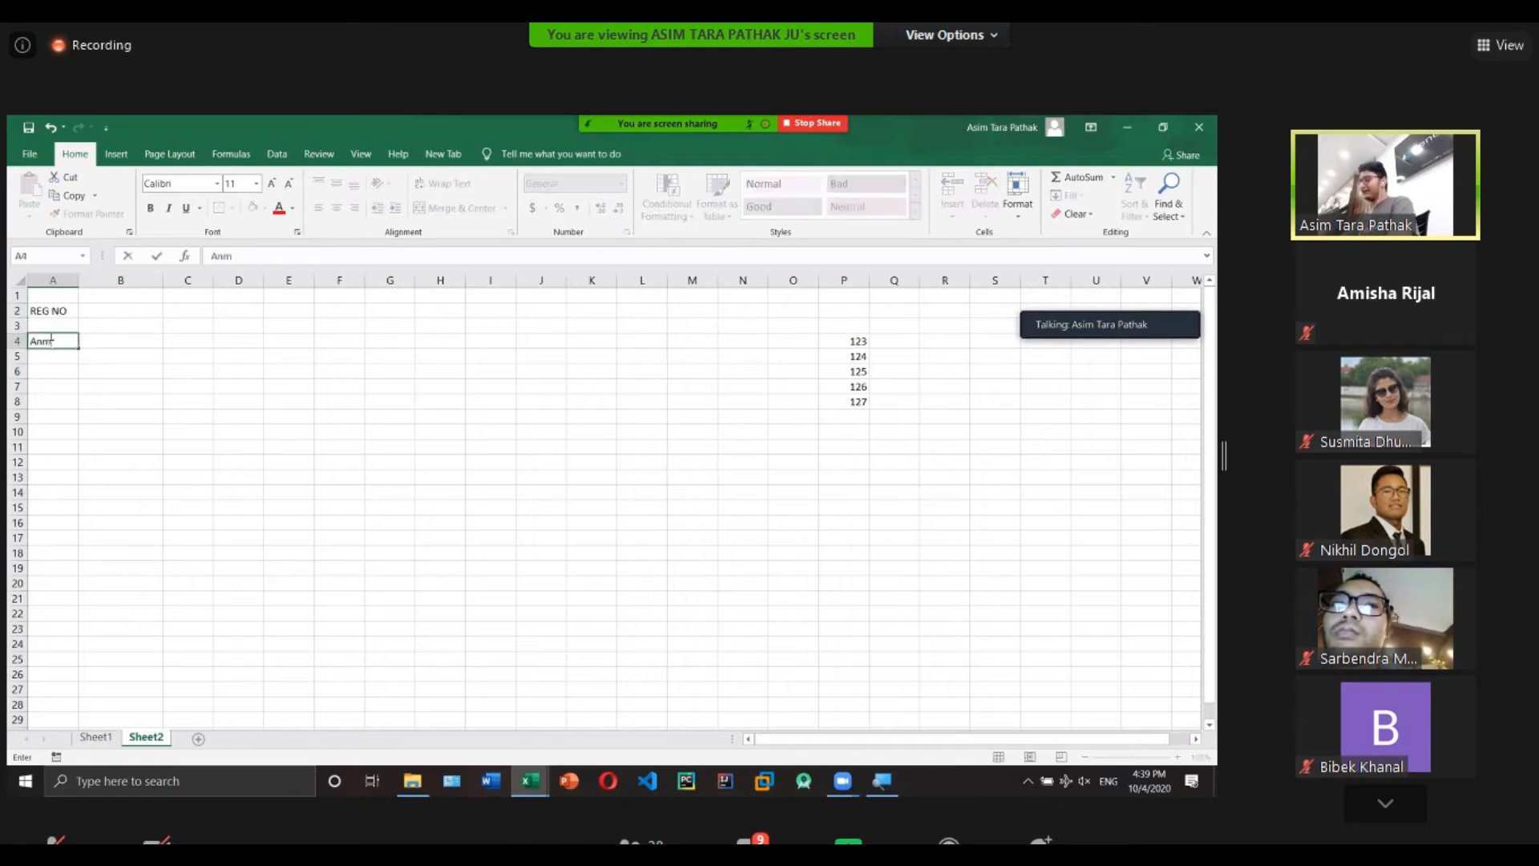
pyautogui.write('Name')
pyautogui.click(105, 341)
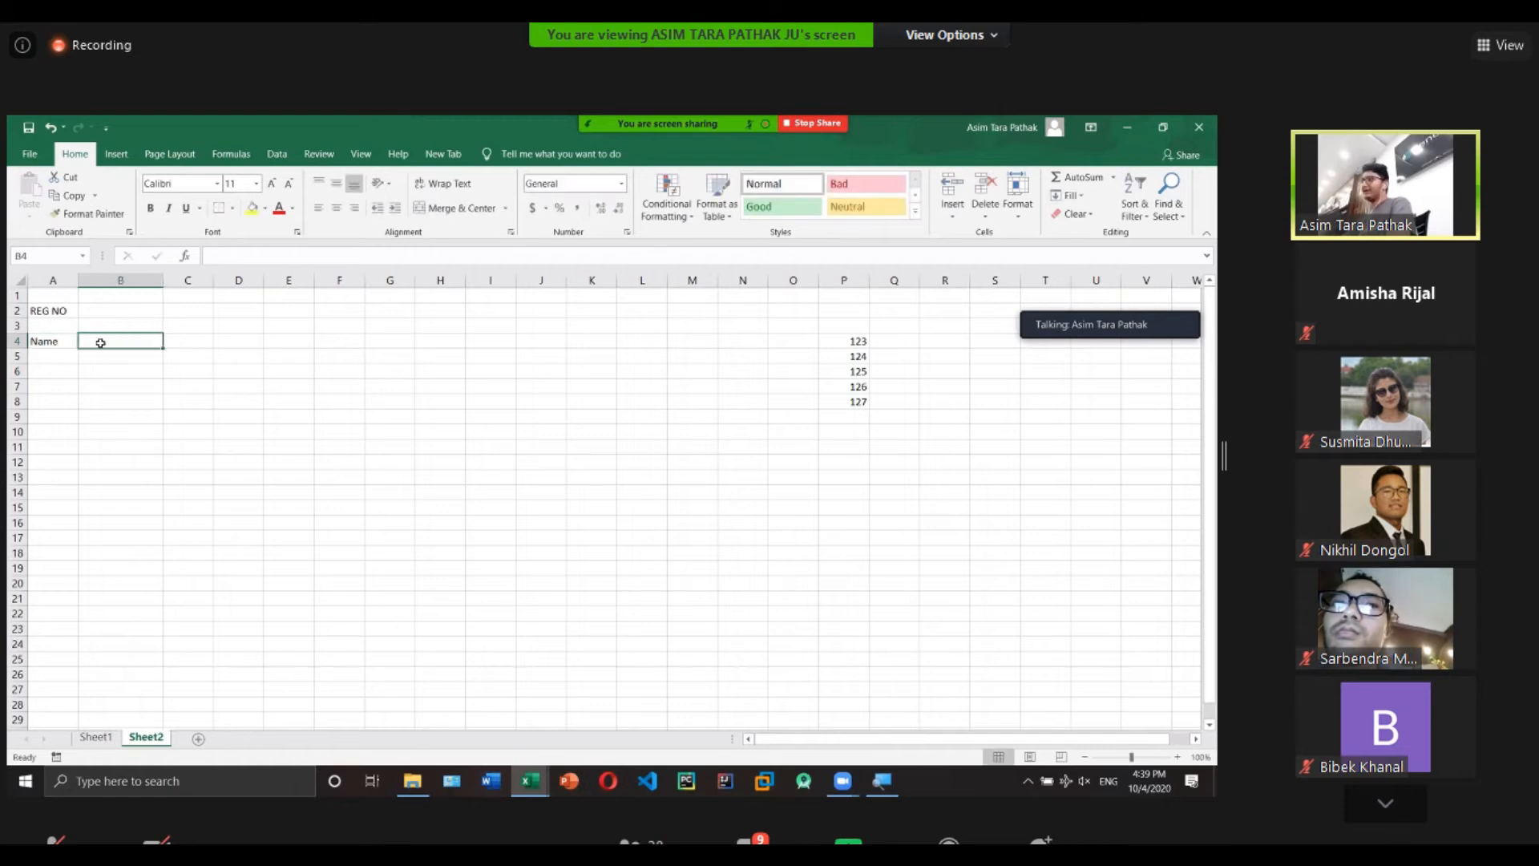
pyautogui.click(53, 367)
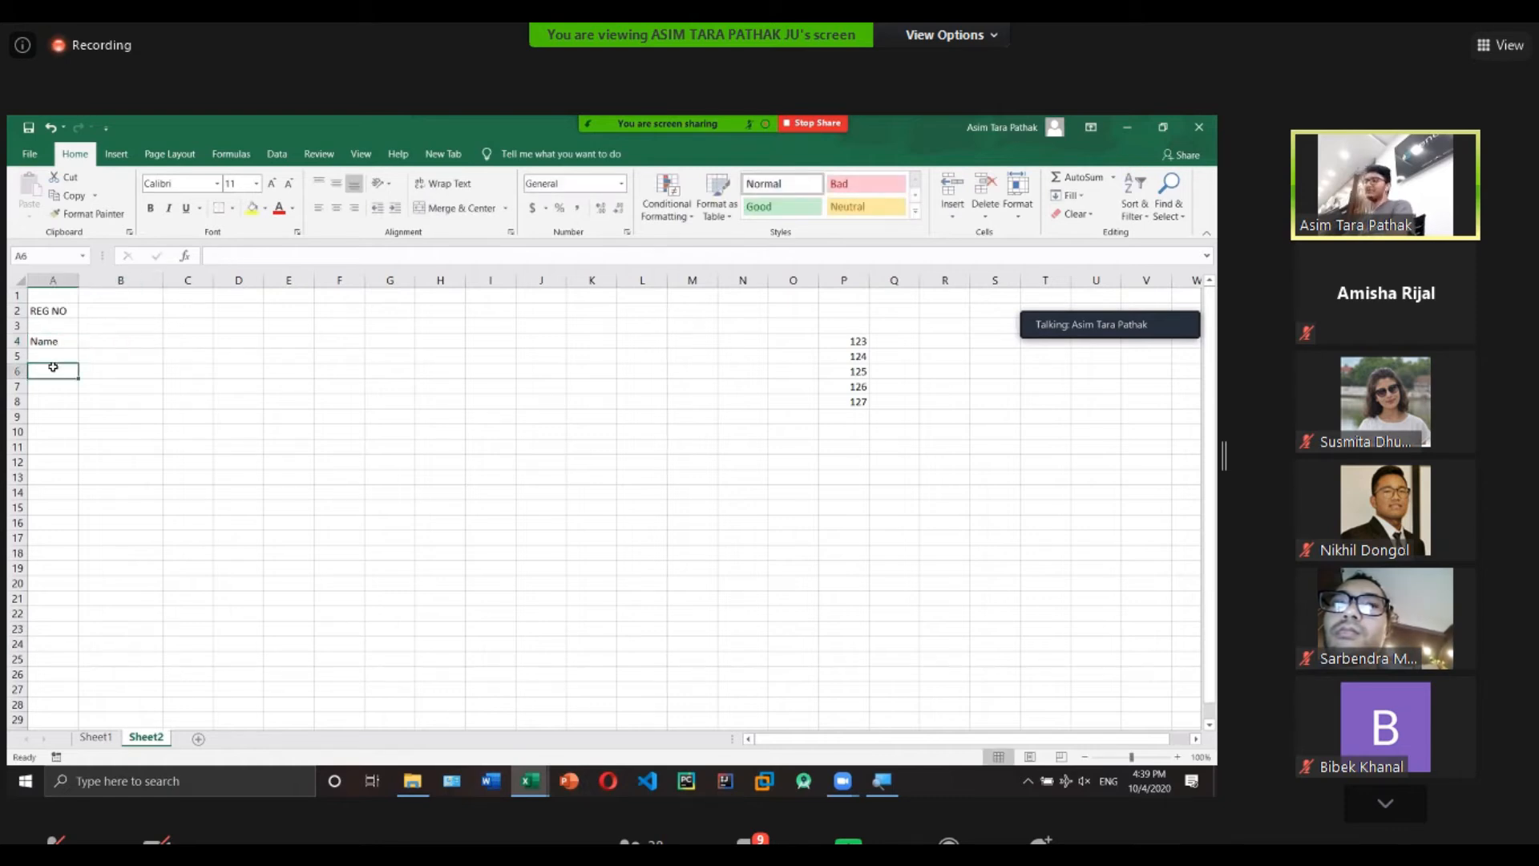
pyautogui.write('Subject')
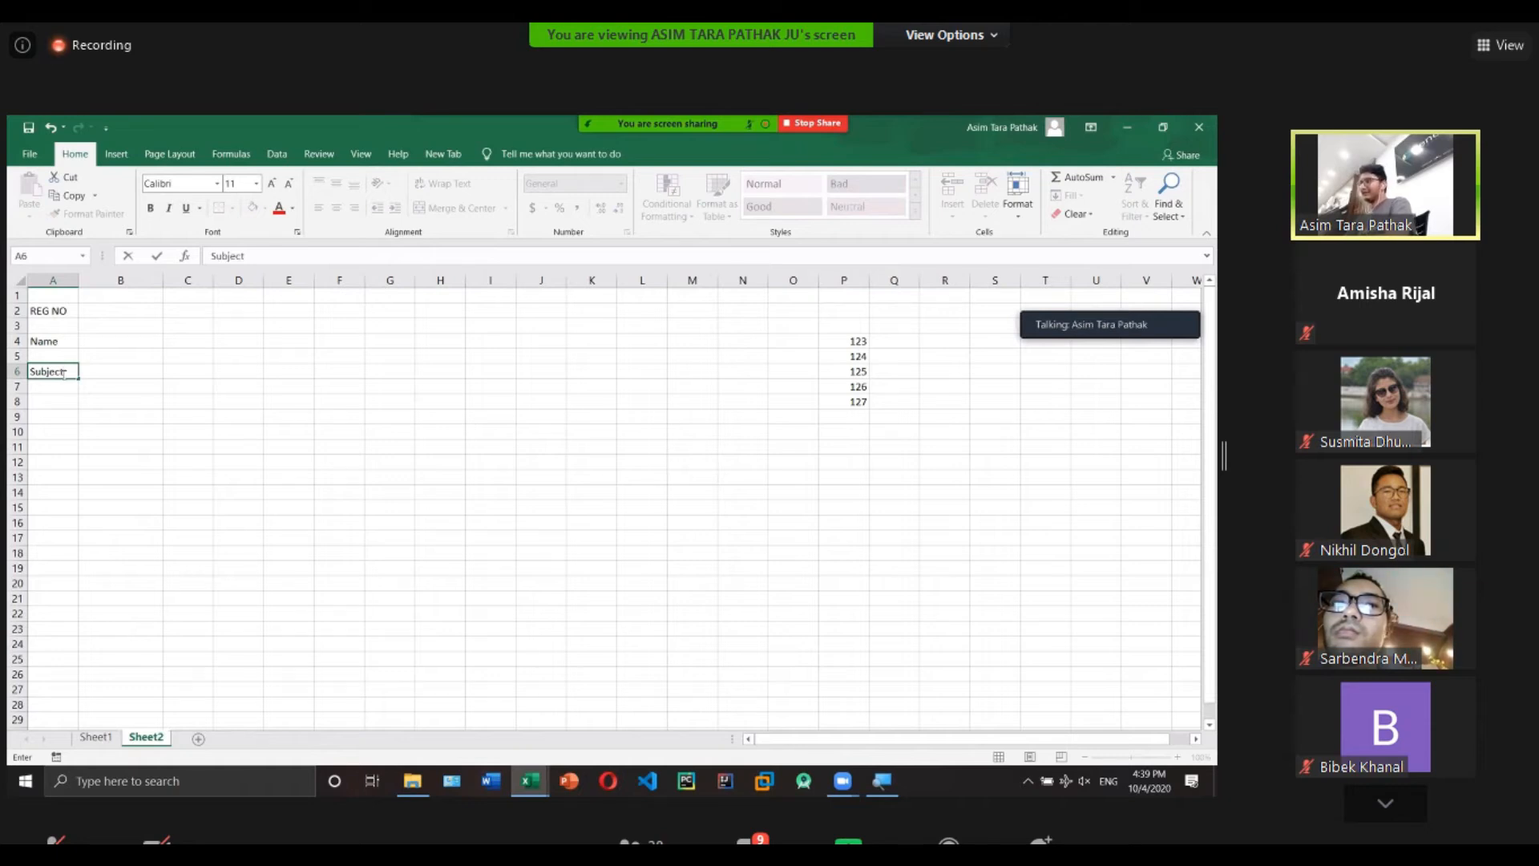
pyautogui.click(70, 388)
pyautogui.click(64, 373)
pyautogui.doubleClick(64, 372)
pyautogui.write('s')
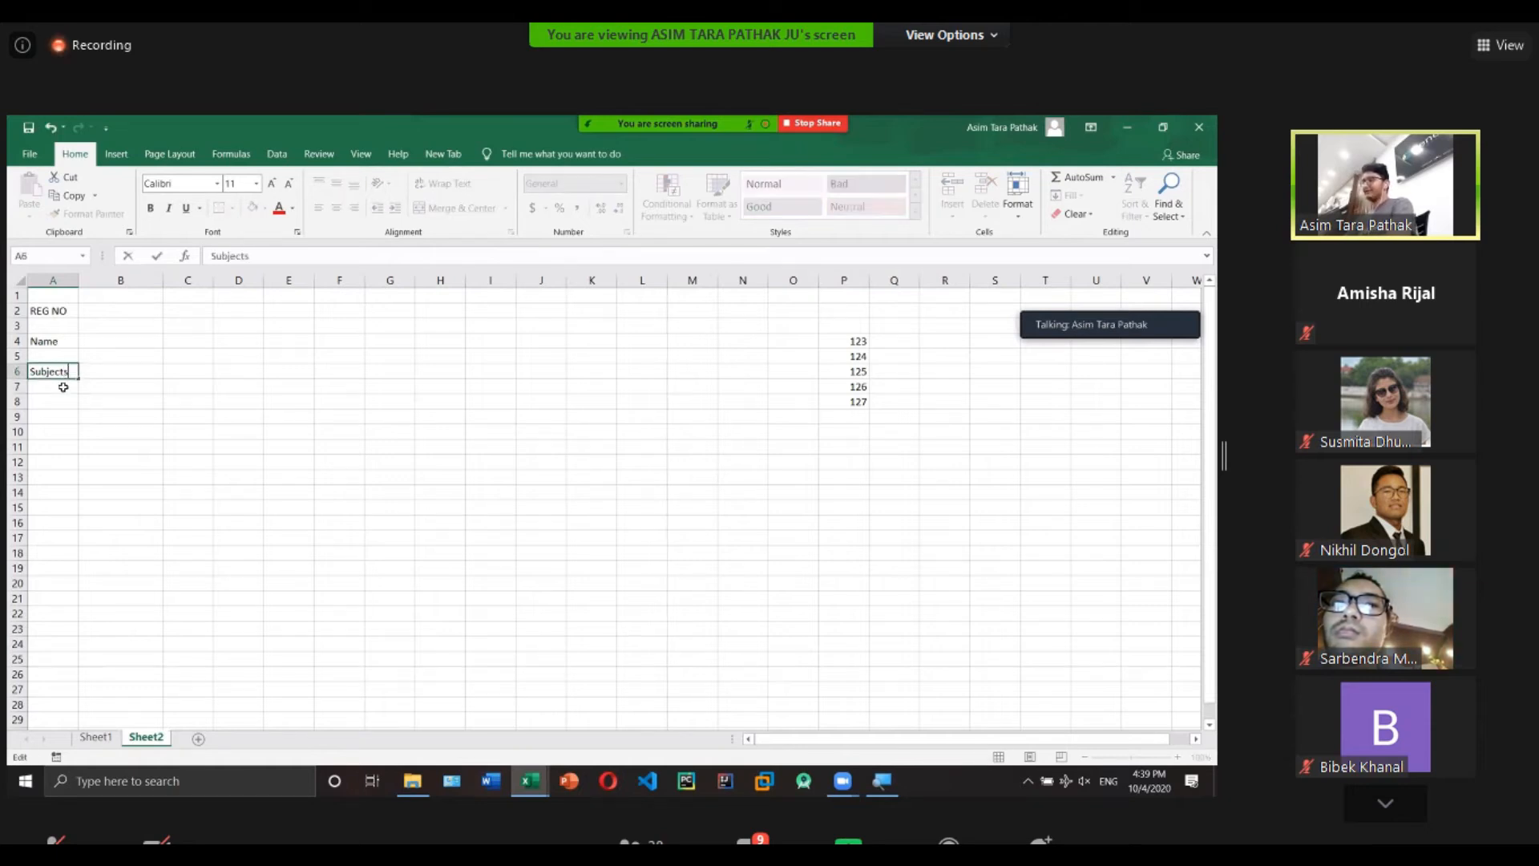
pyautogui.click(63, 388)
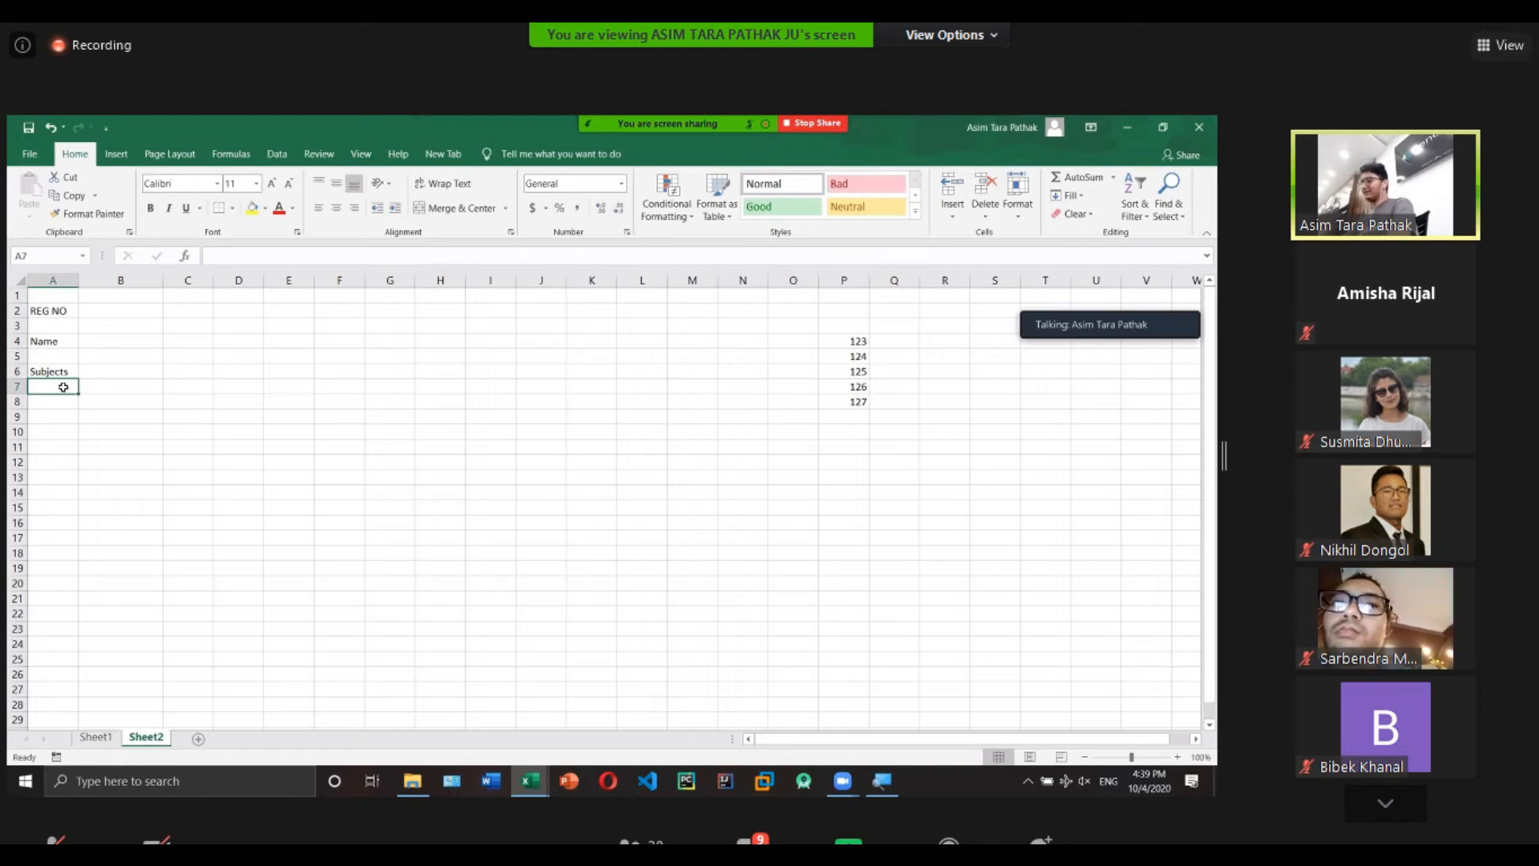
# List ENG and Computer below Subjects, then return to Sheet1.
pyautogui.write('ENG')
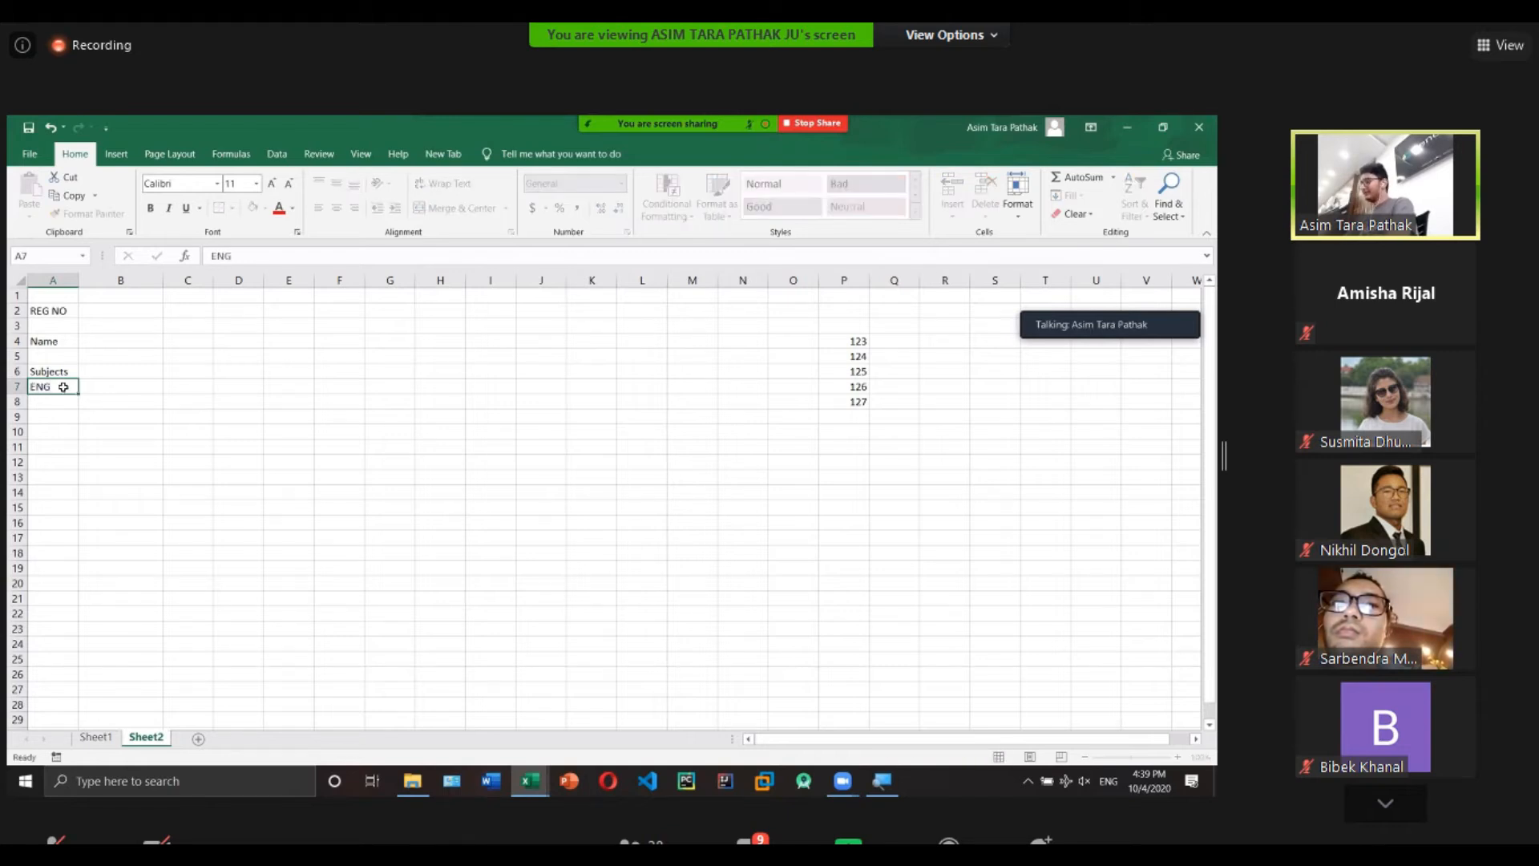
pyautogui.press('Return')
pyautogui.write('Computer')
pyautogui.click(113, 331)
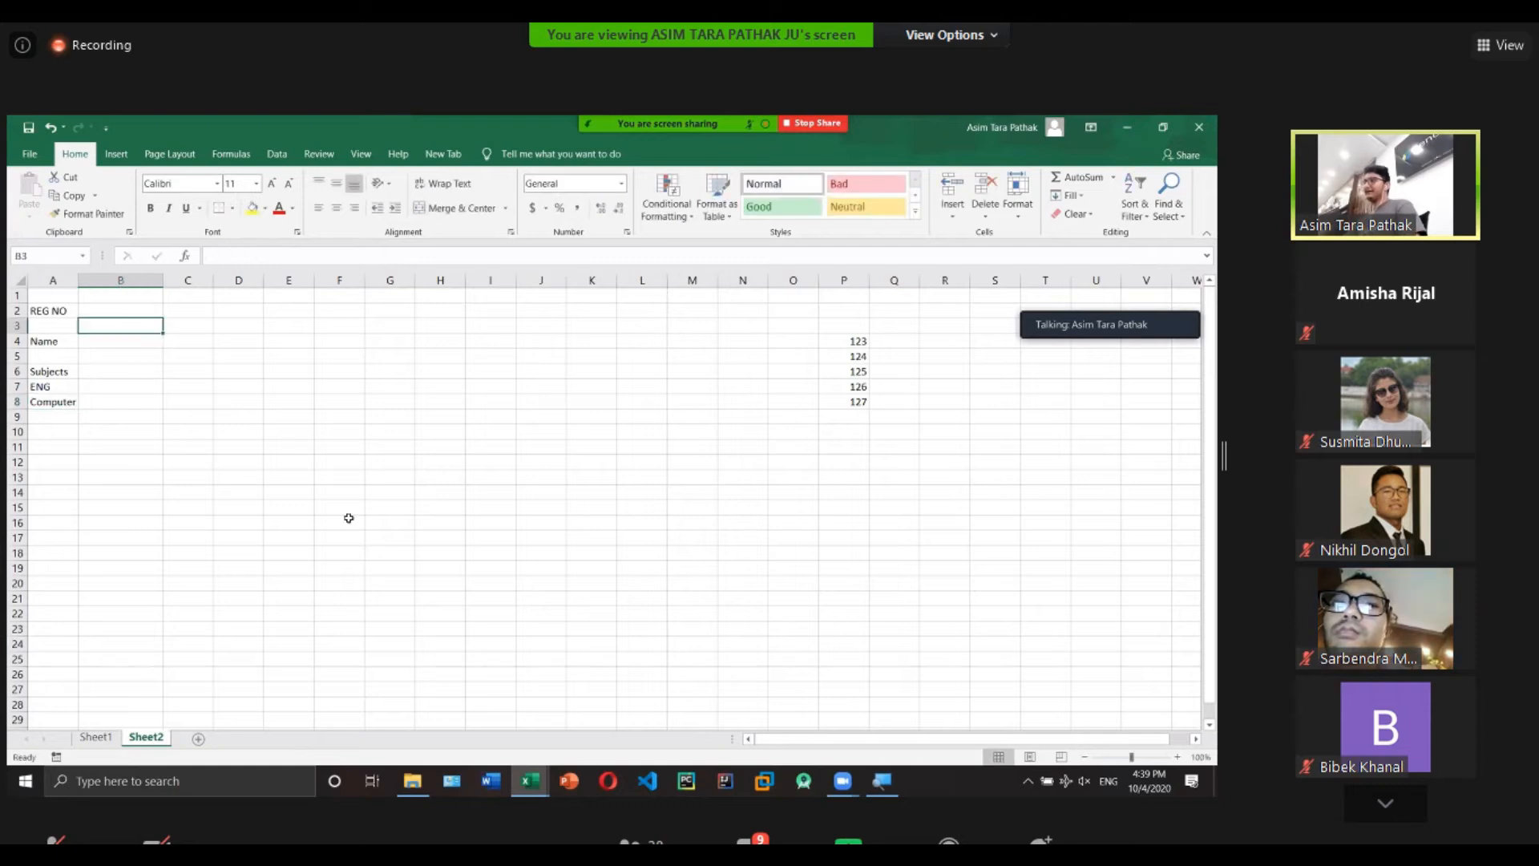
pyautogui.hotkey('ctrl', 'pageup')
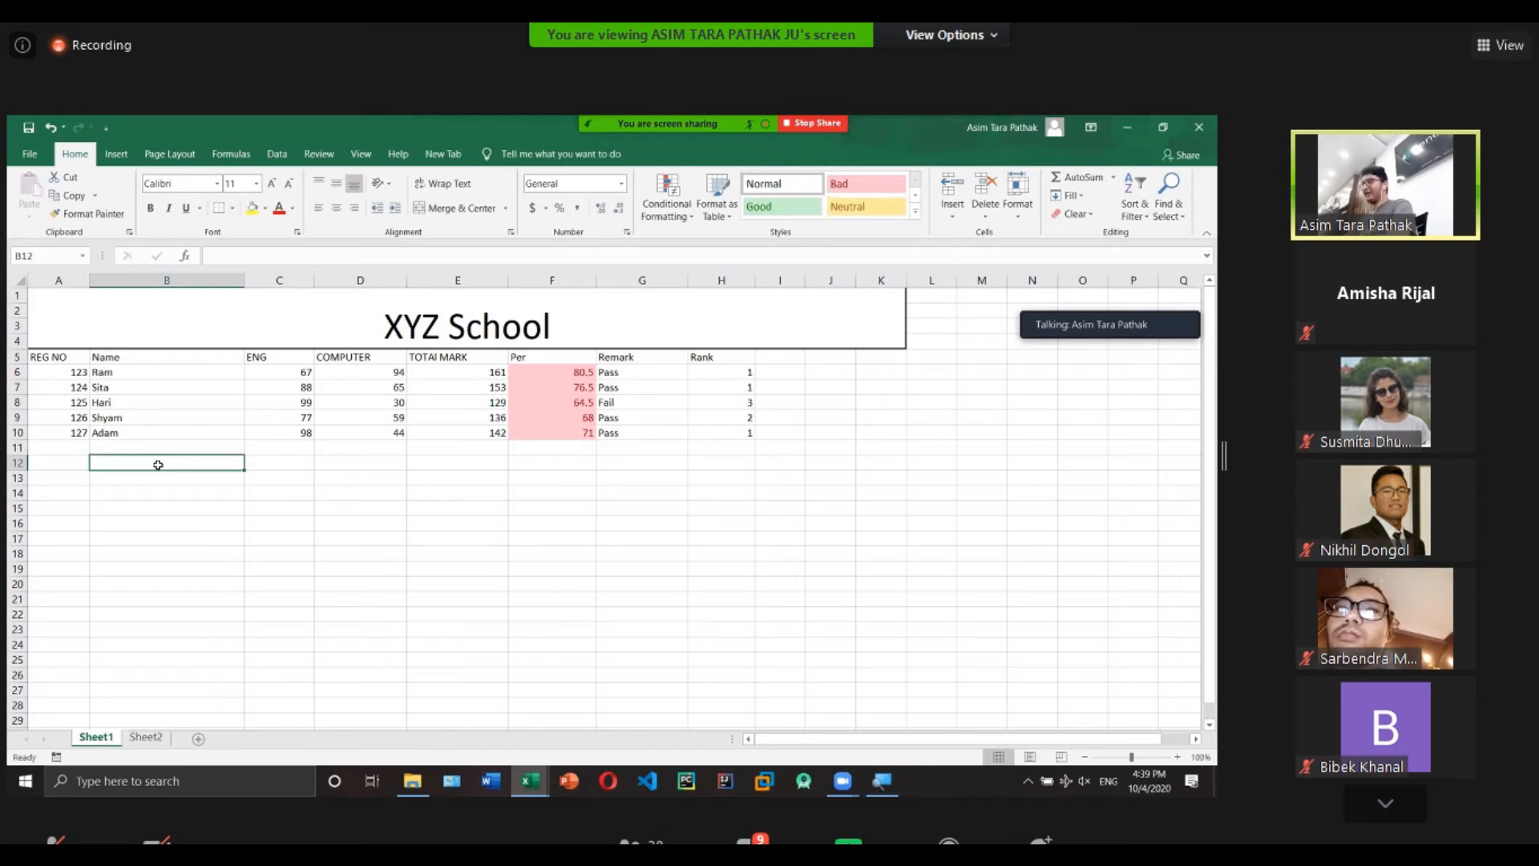
# Label B12 Maximum Mark and enter =MAX(C6:C10) in C12, returning 99.
pyautogui.write('Av')
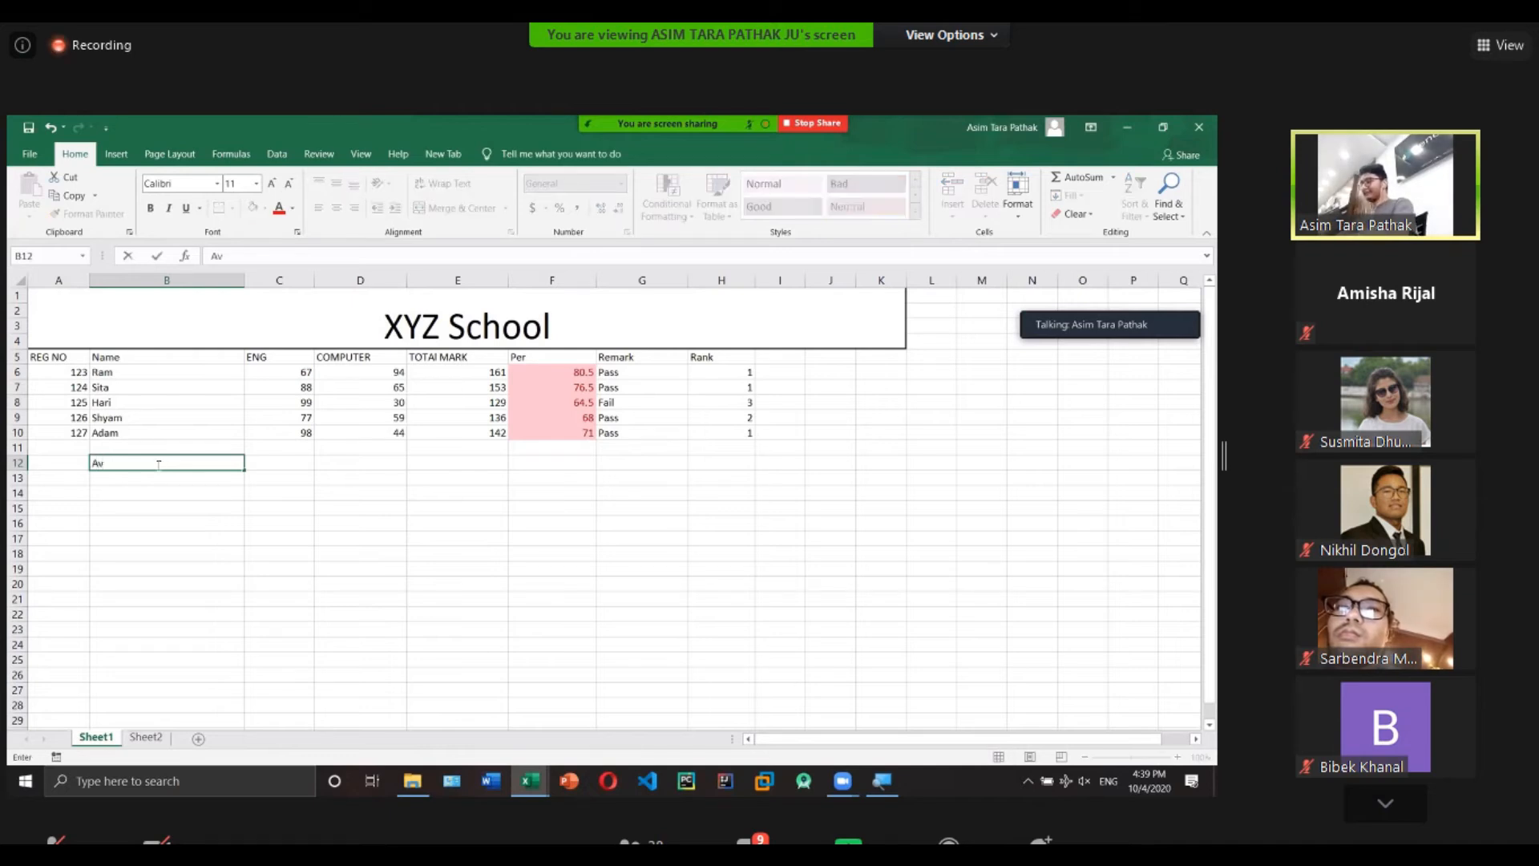
pyautogui.write('Maximum')
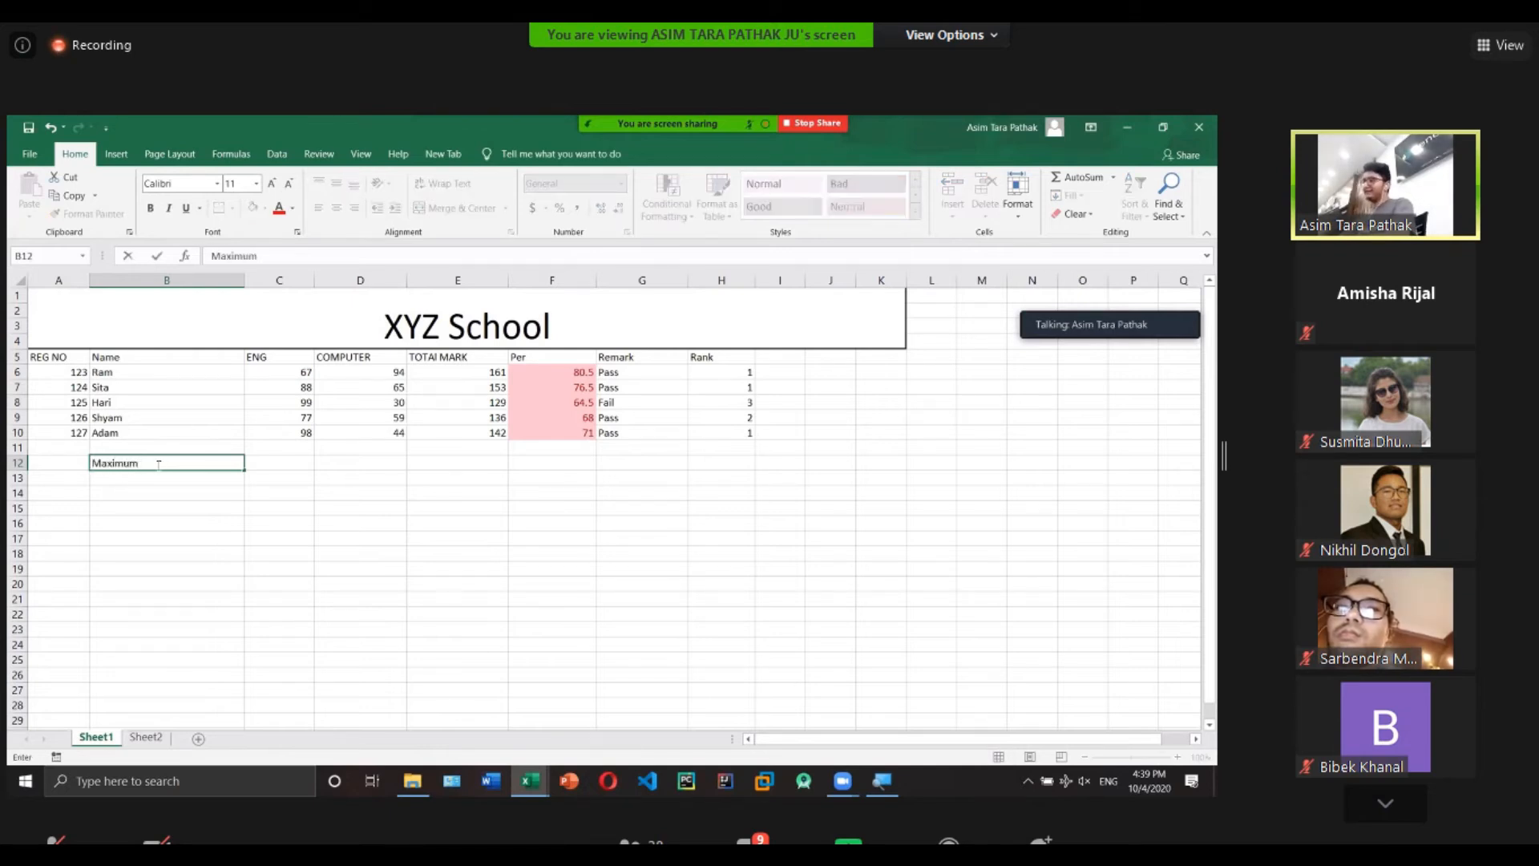
pyautogui.write(' MArk')
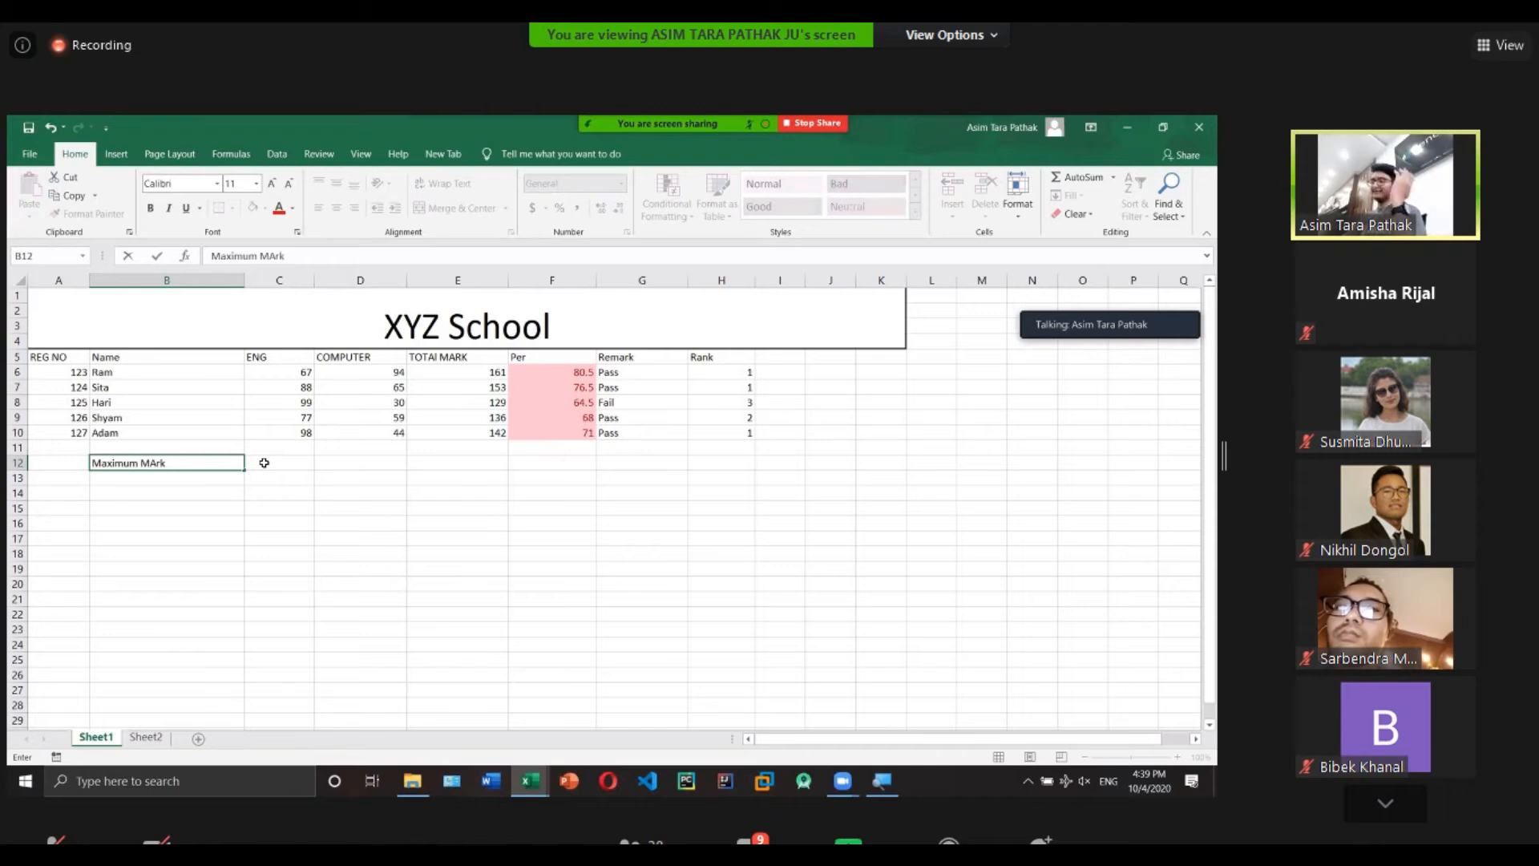
pyautogui.click(265, 462)
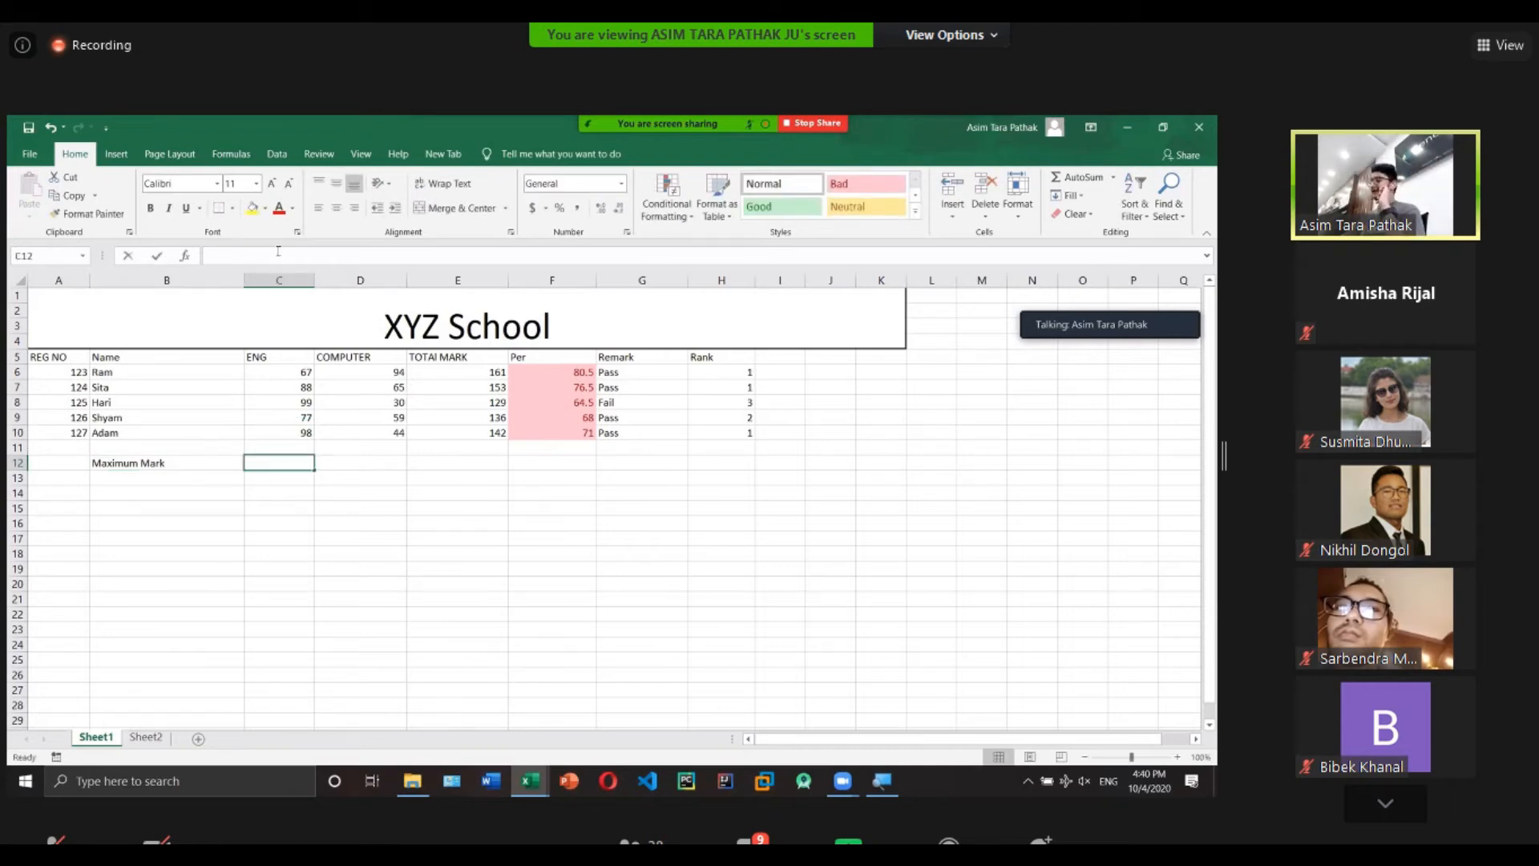
pyautogui.write('=')
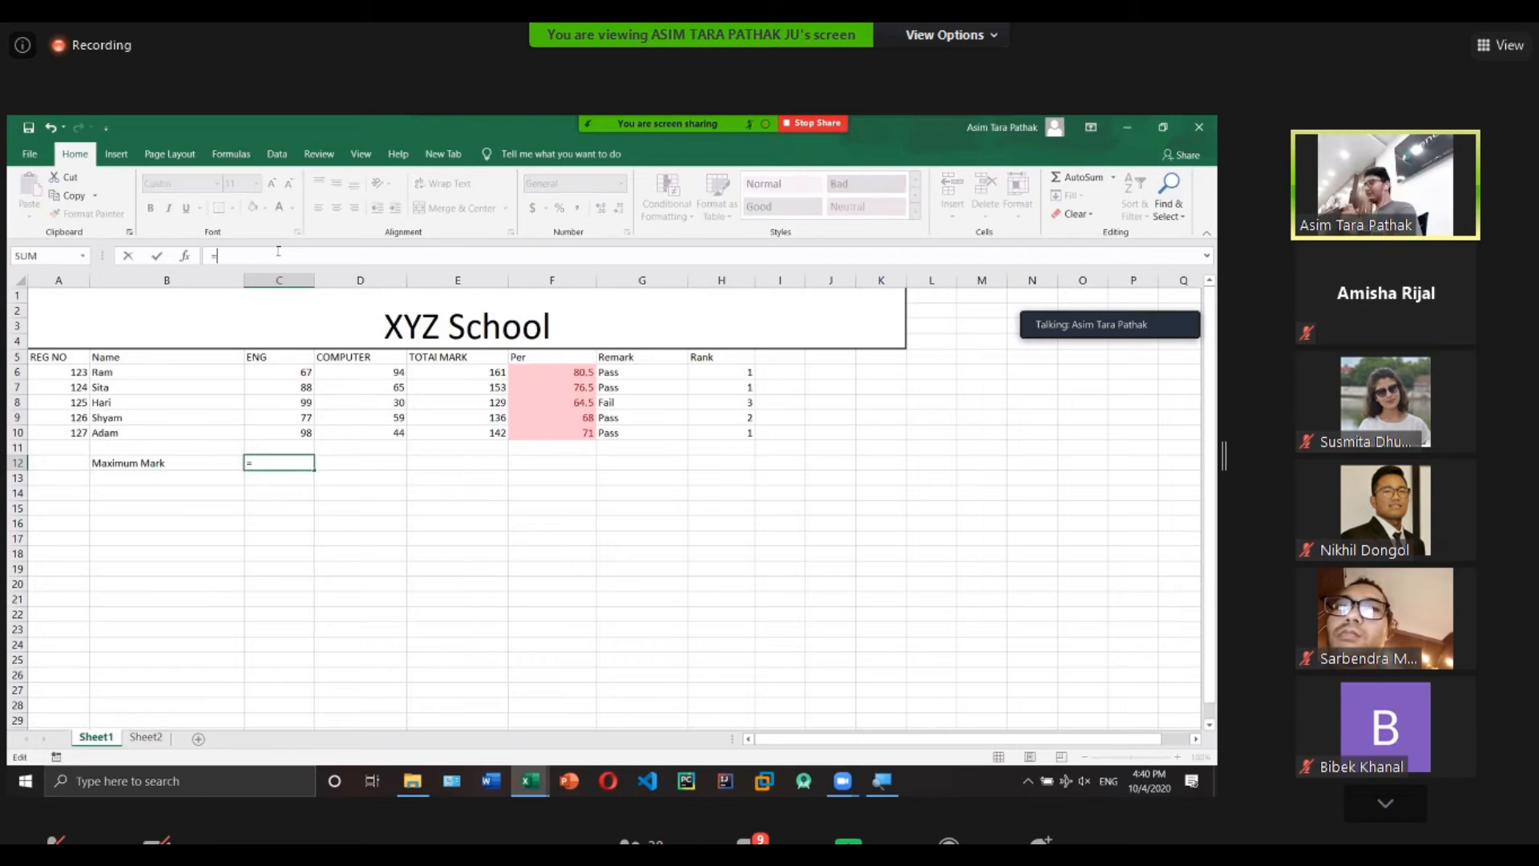
pyautogui.write('MAX')
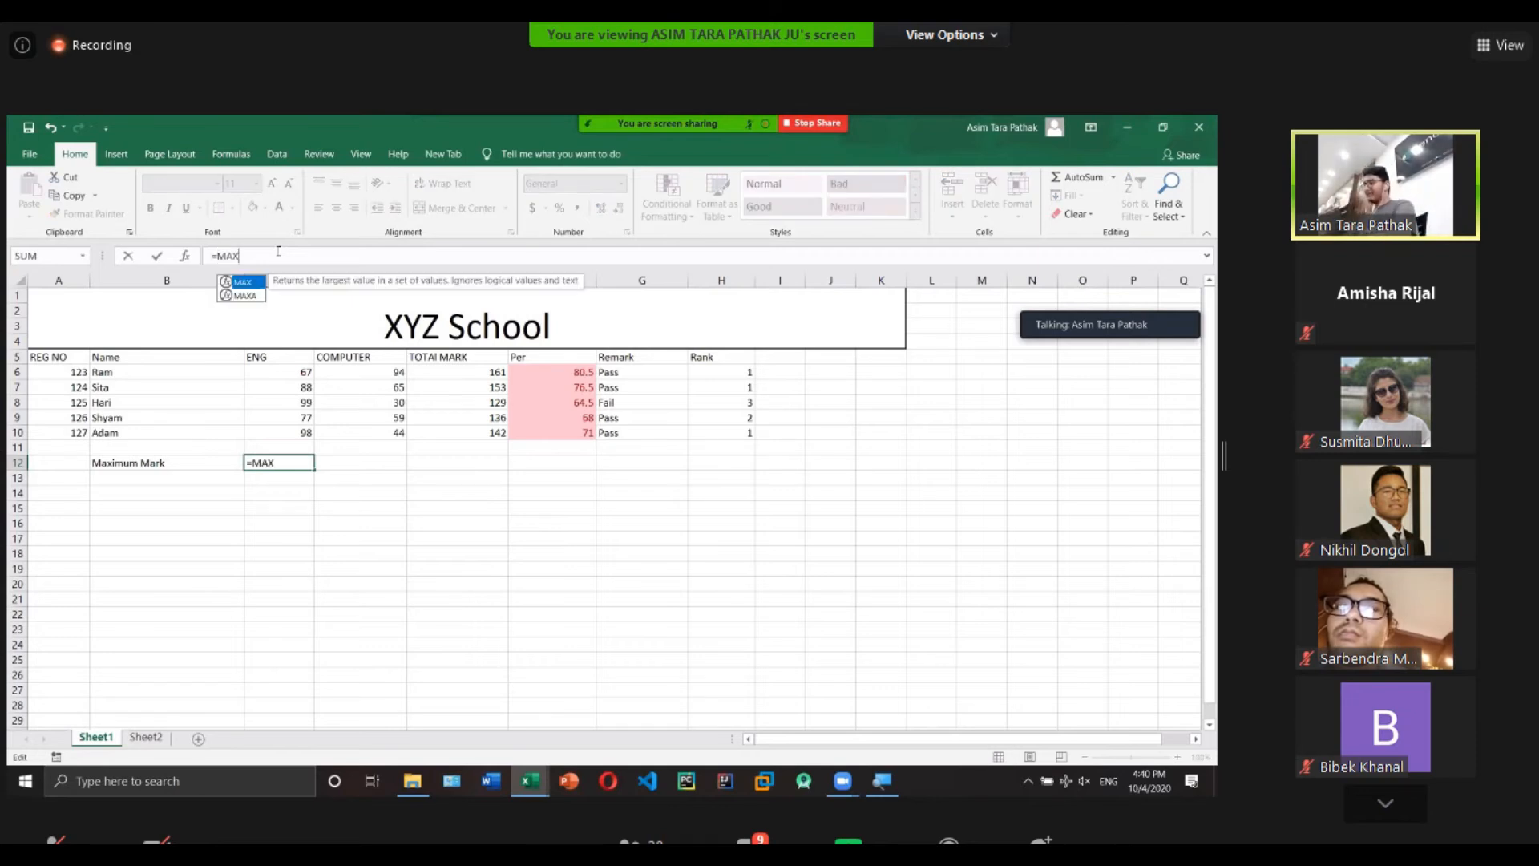
pyautogui.write('(')
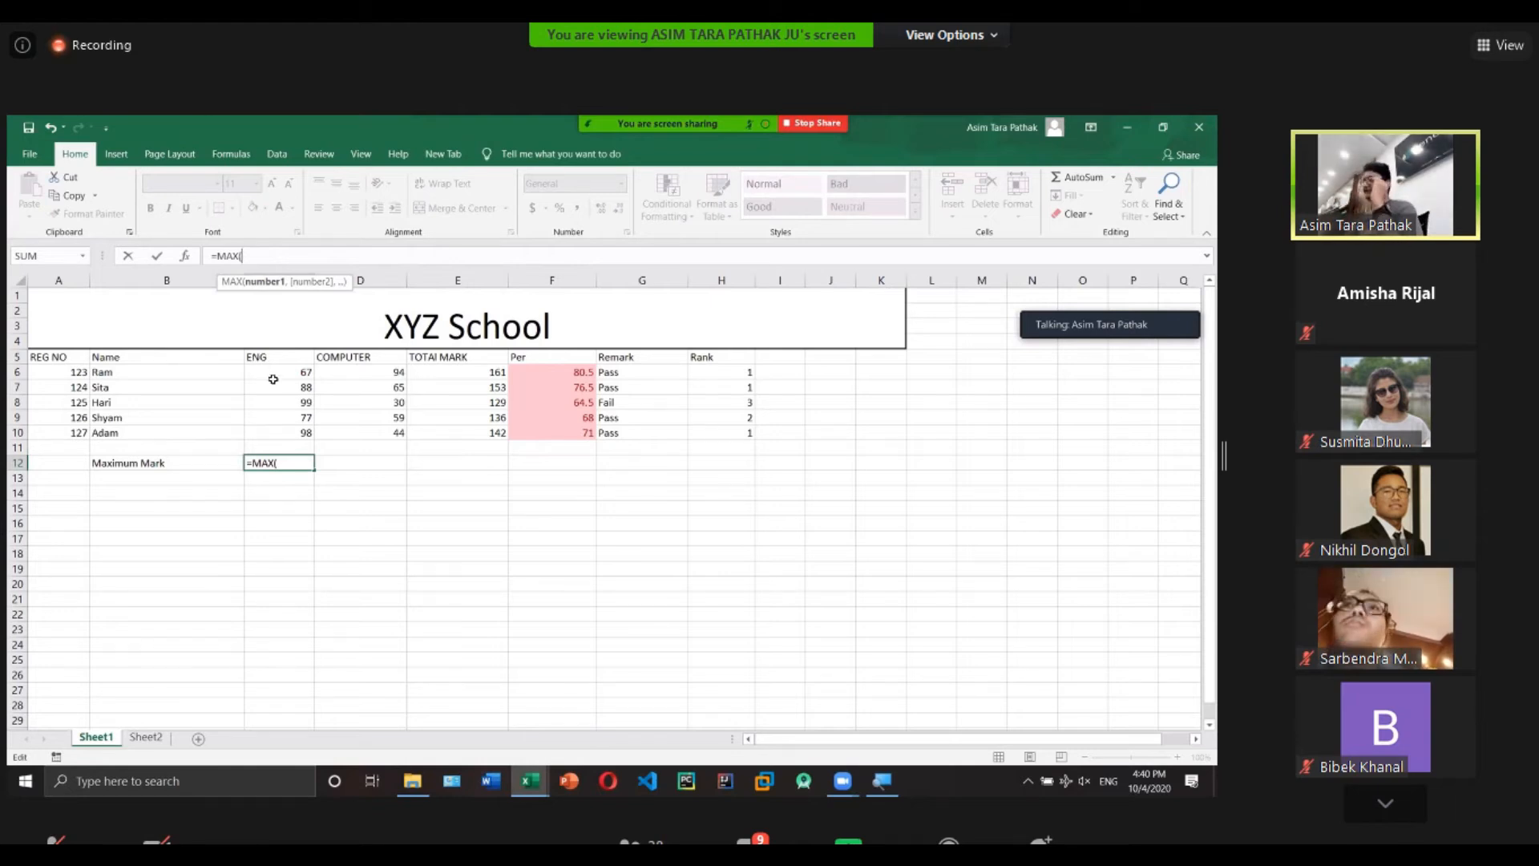
pyautogui.moveTo(280, 374); pyautogui.dragTo(299, 433)
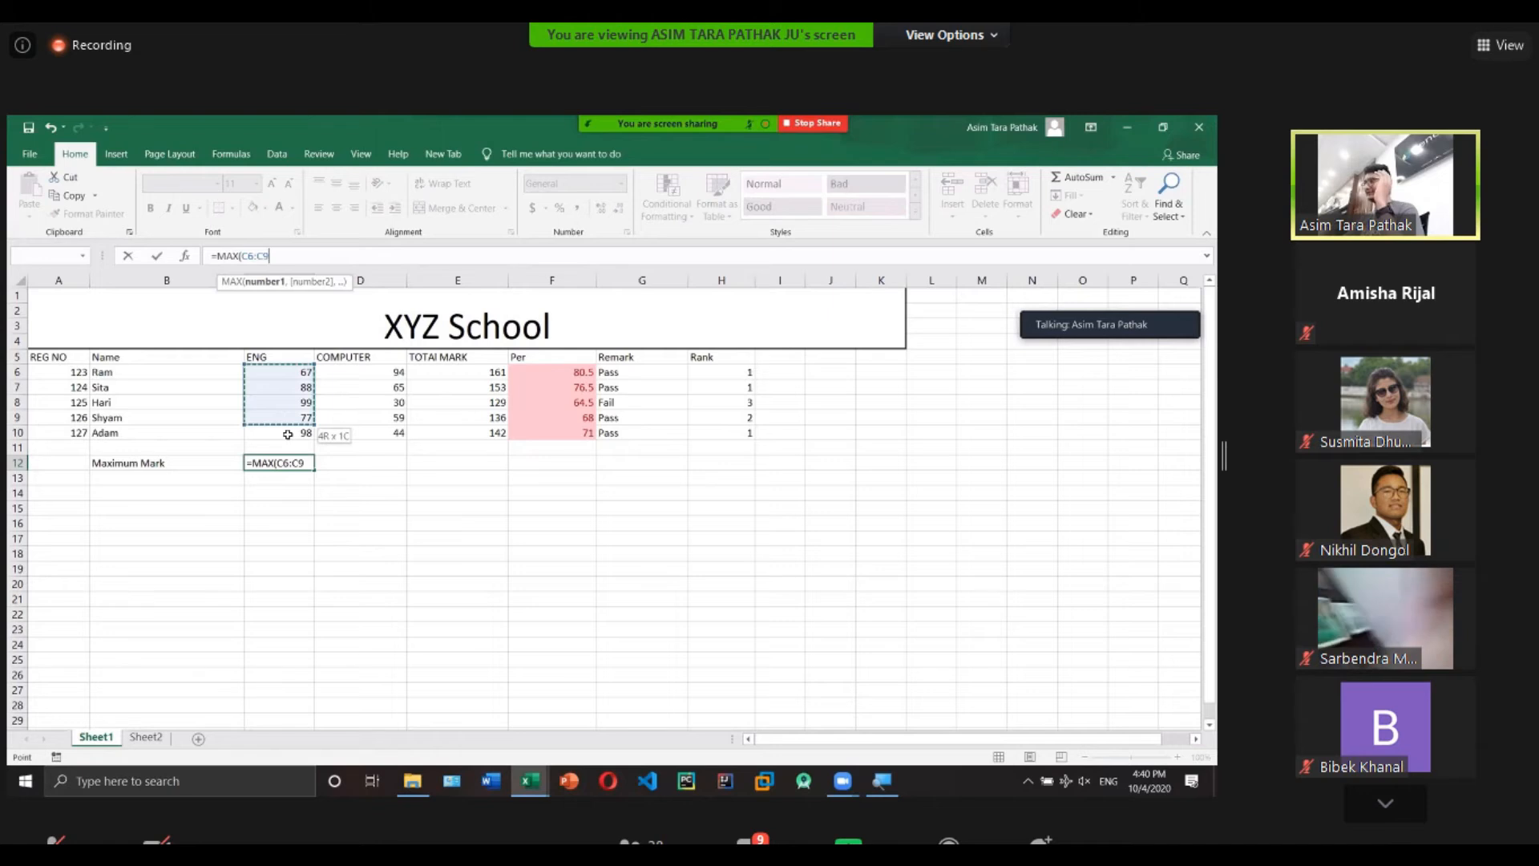
pyautogui.click(283, 257)
pyautogui.write(')')
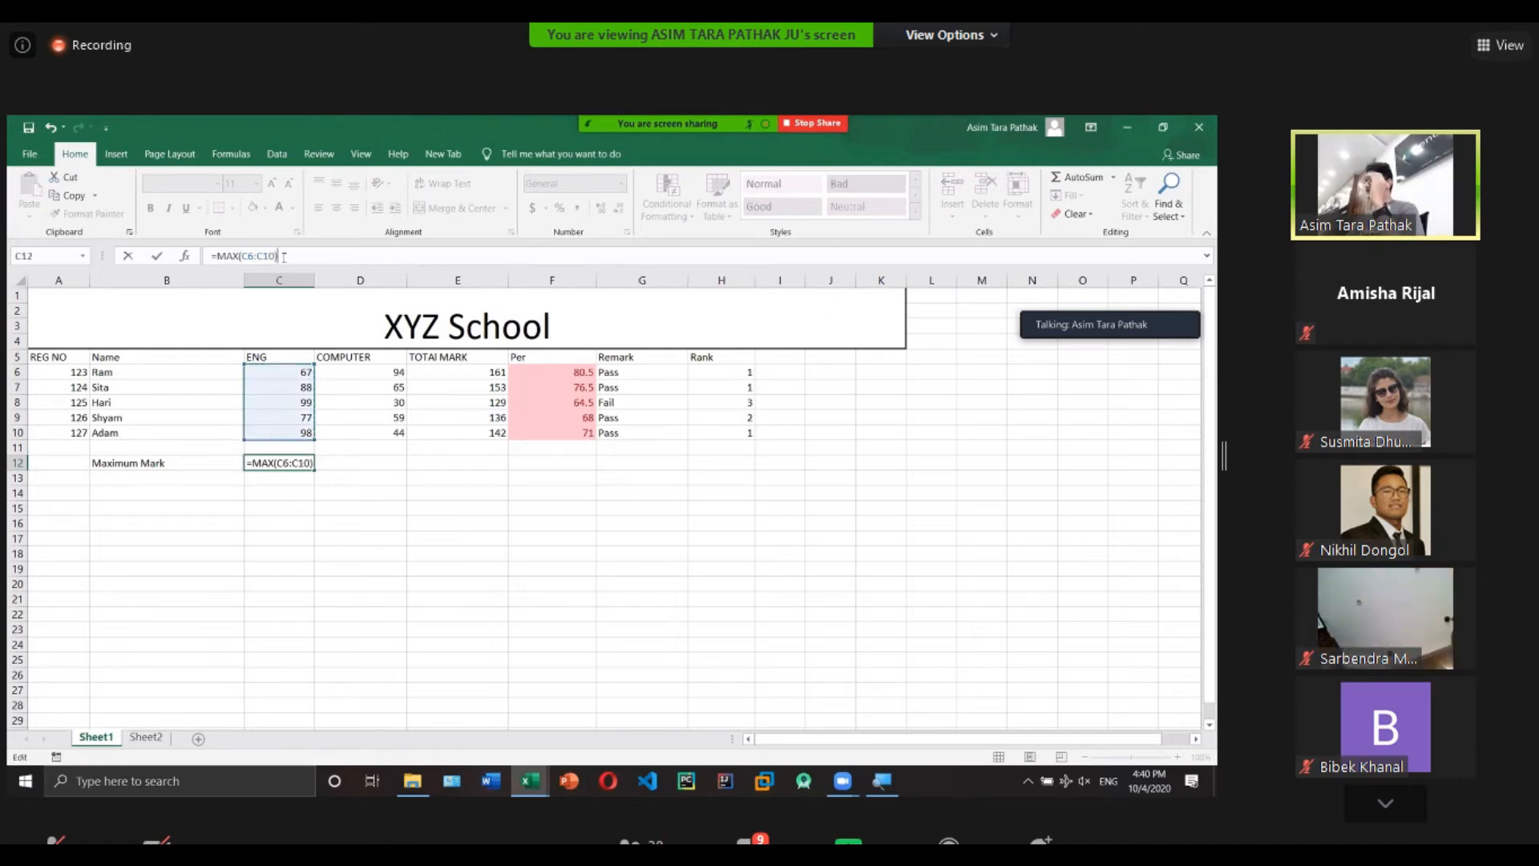
pyautogui.press('Return')
pyautogui.click(294, 430)
# Label B13 Minimum and enter =MIN(C6:C10) in C13.
pyautogui.click(297, 404)
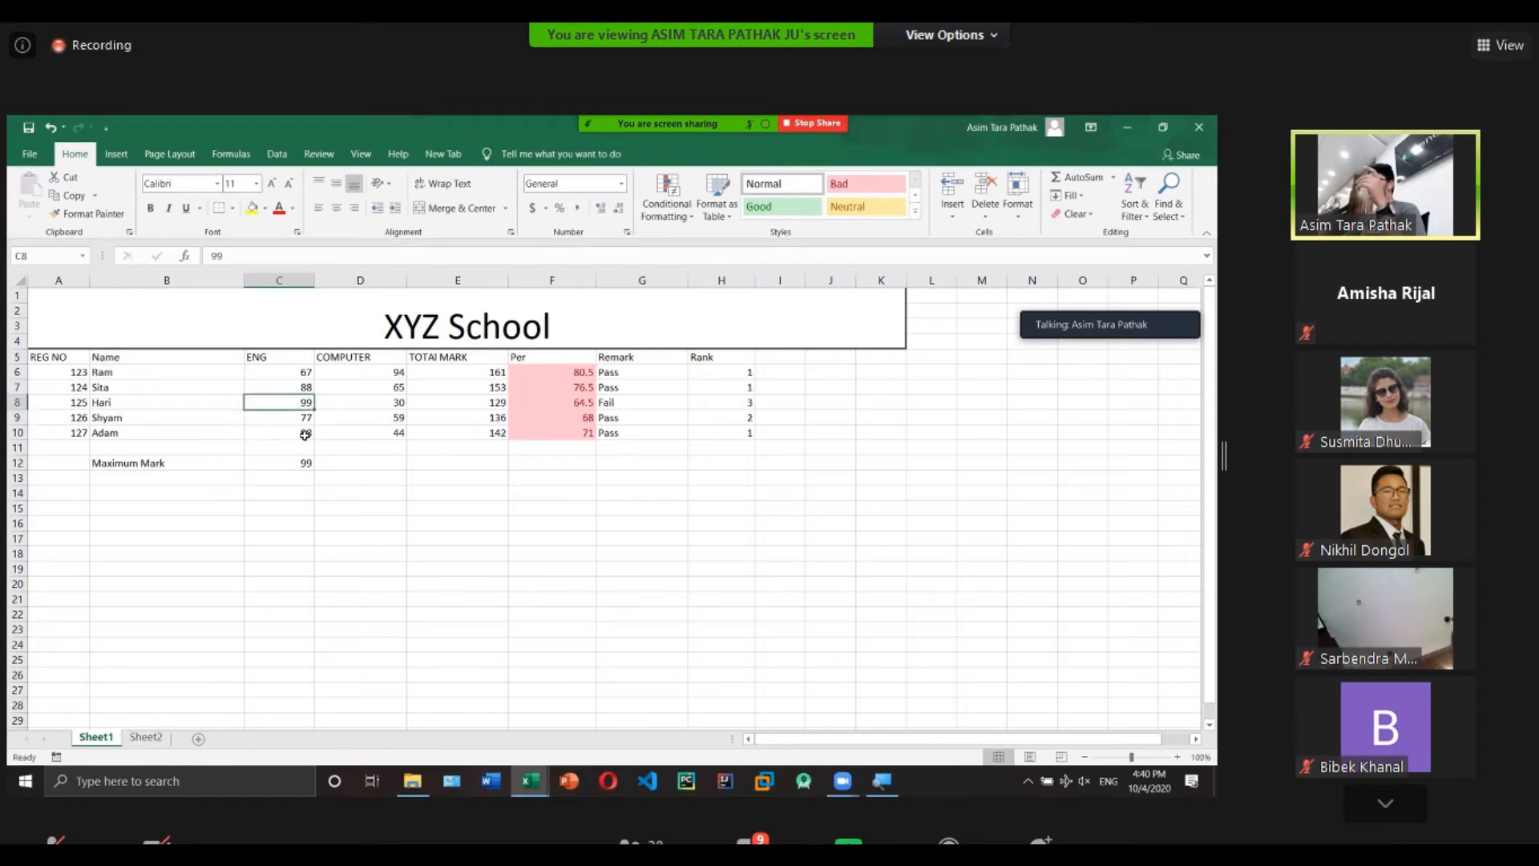
pyautogui.click(187, 479)
pyautogui.write('Minu')
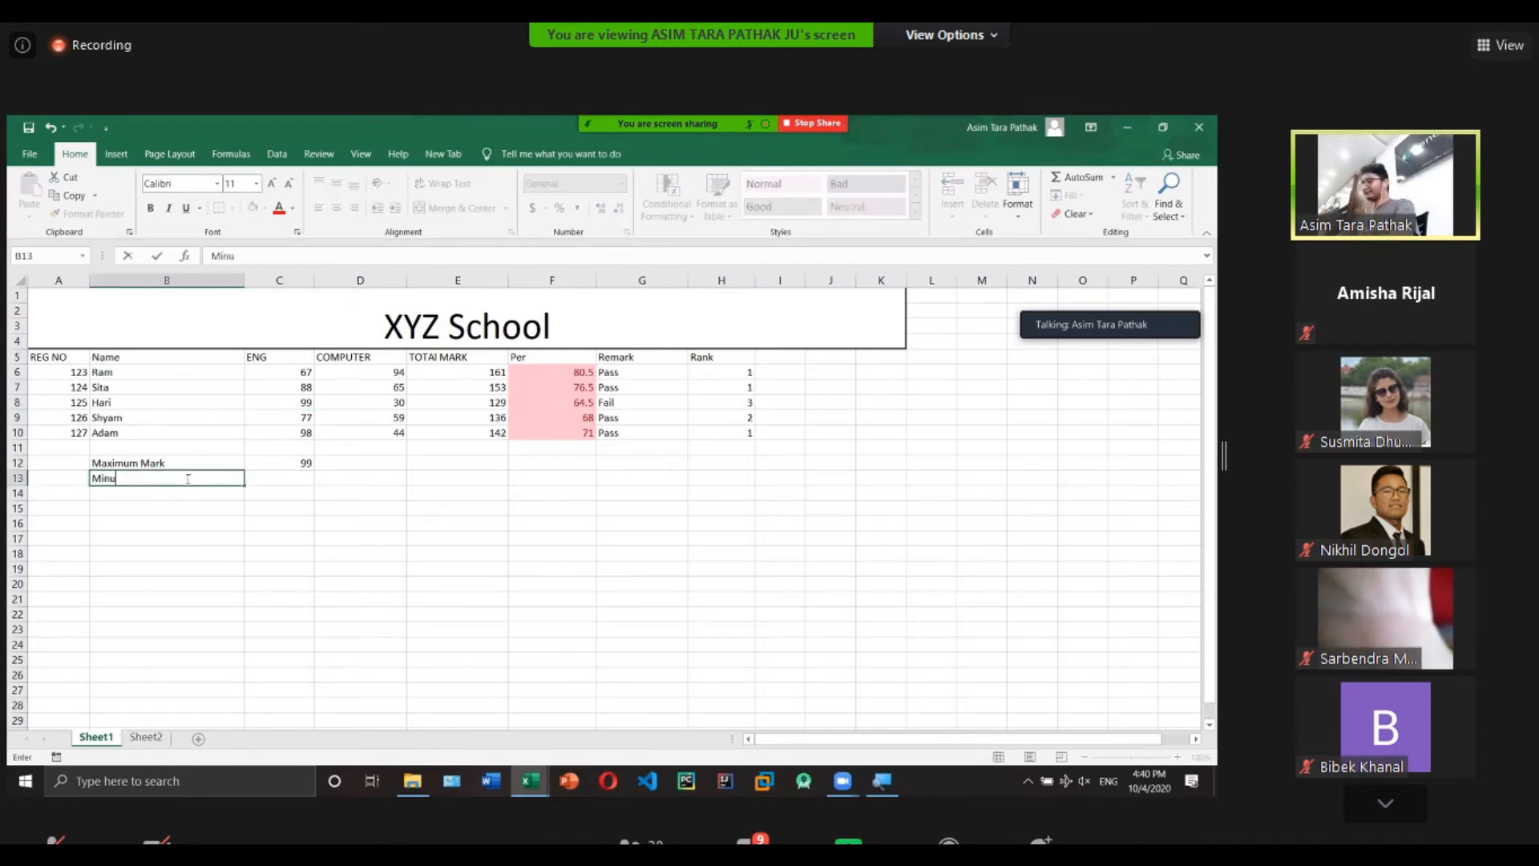
pyautogui.press('BackSpace')
pyautogui.write('imum')
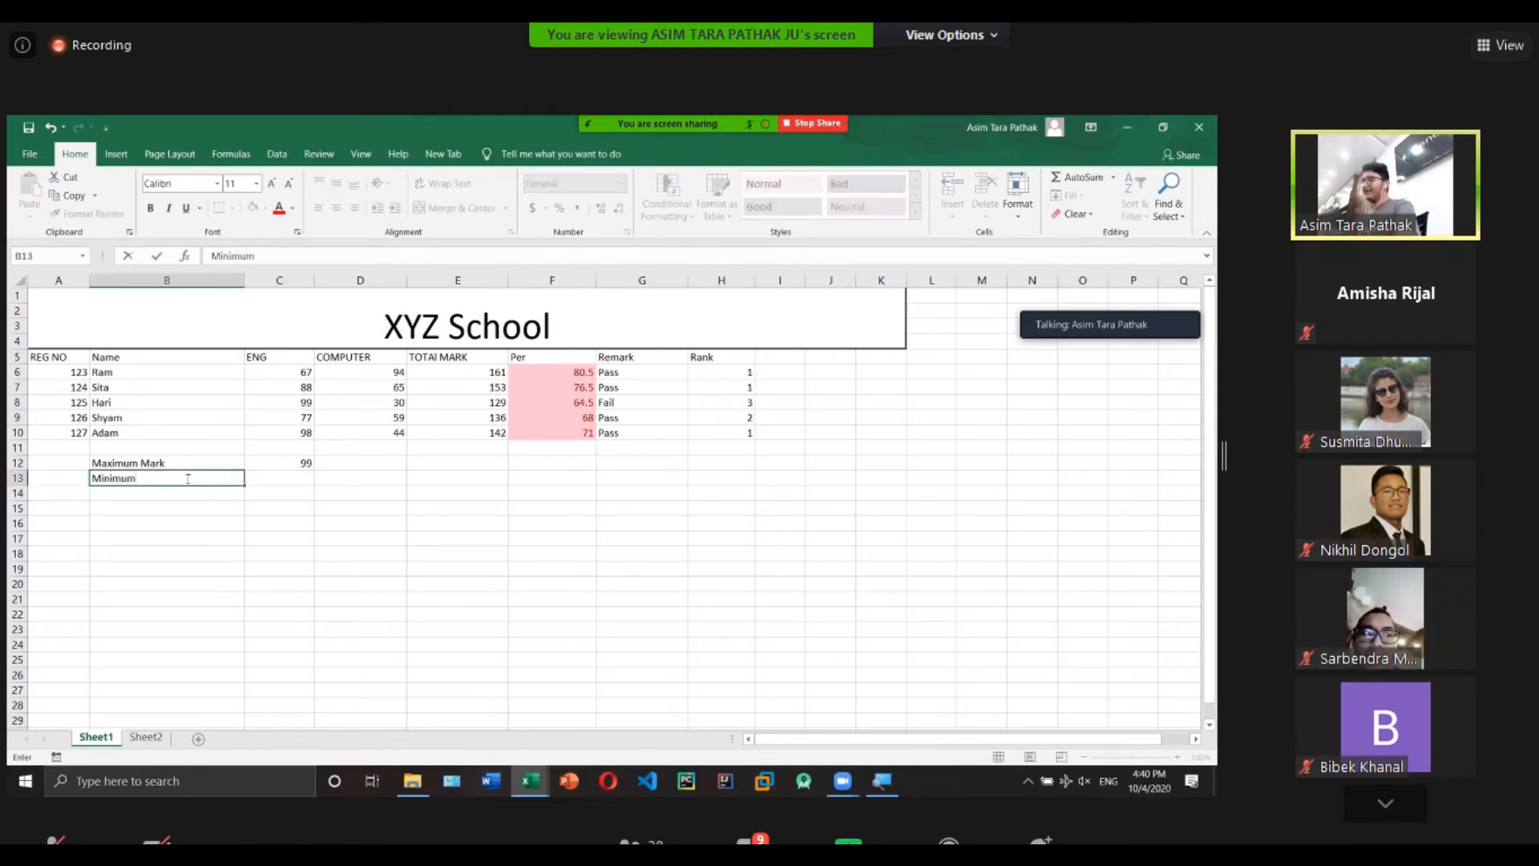
pyautogui.click(290, 476)
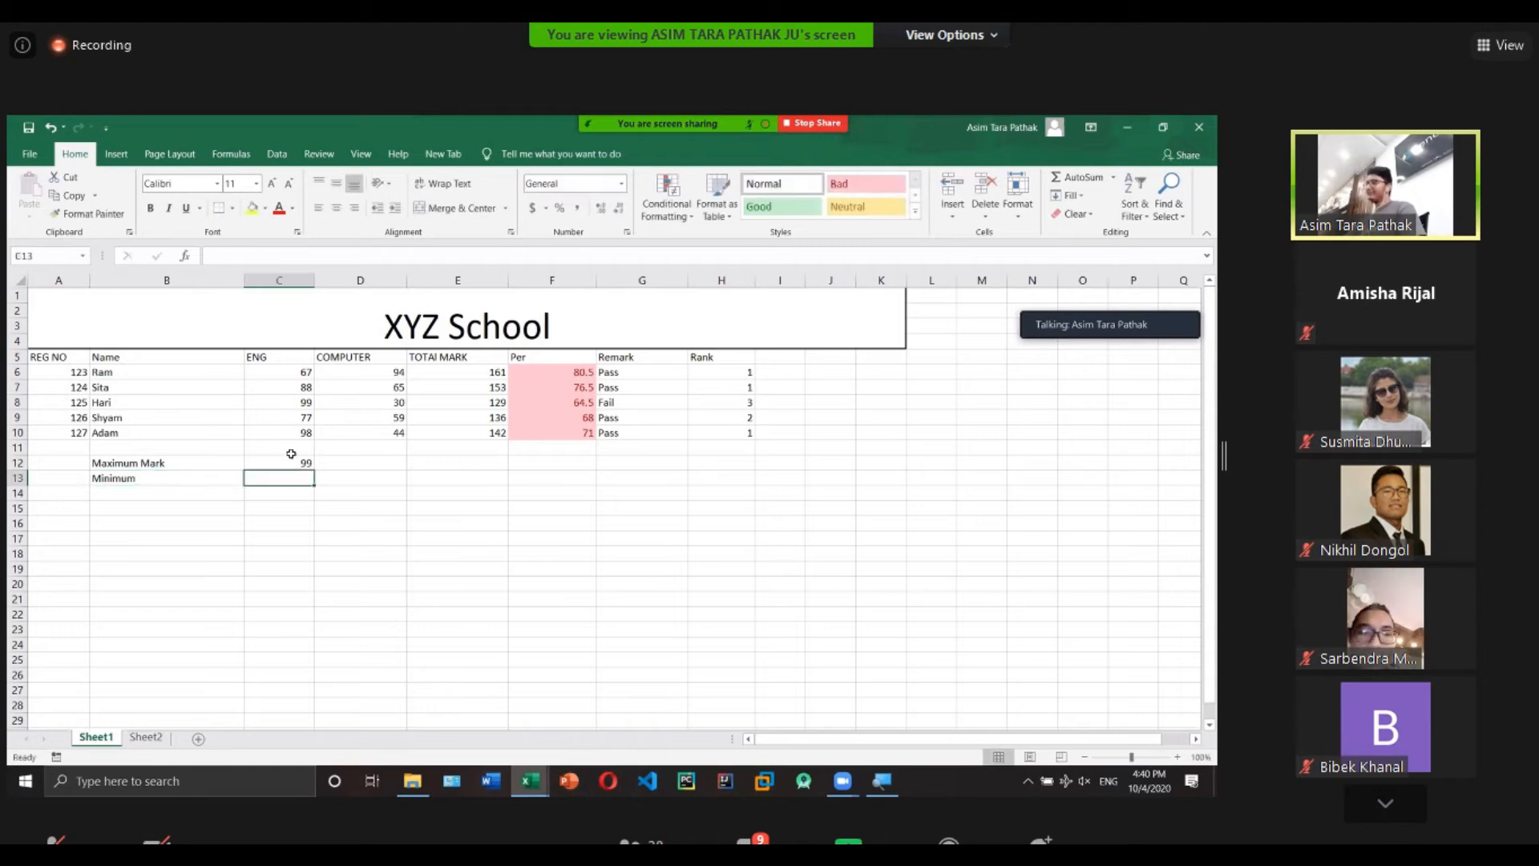
pyautogui.click(257, 258)
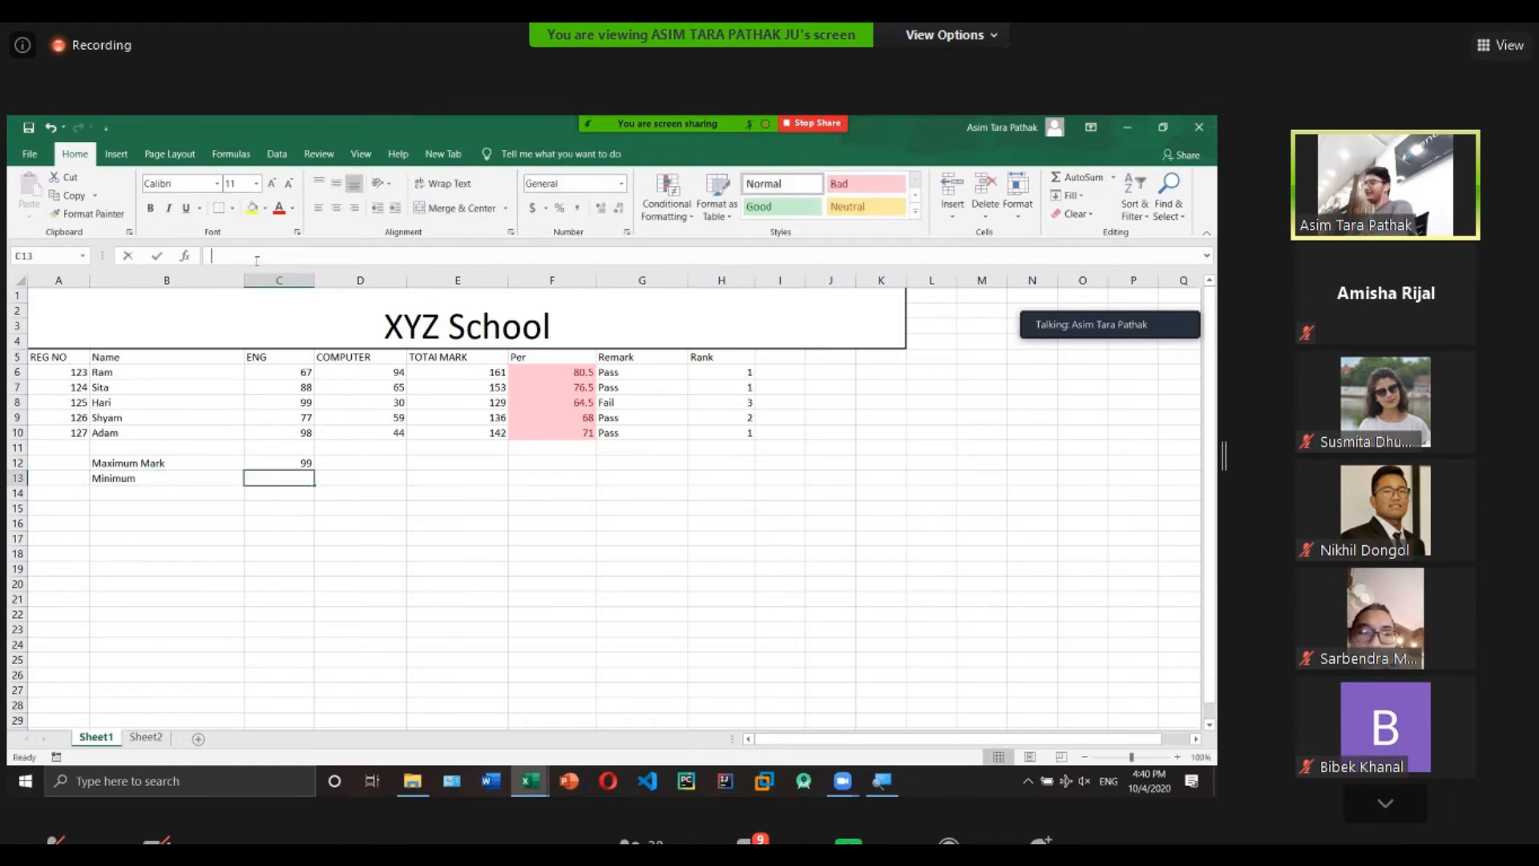
pyautogui.write('=')
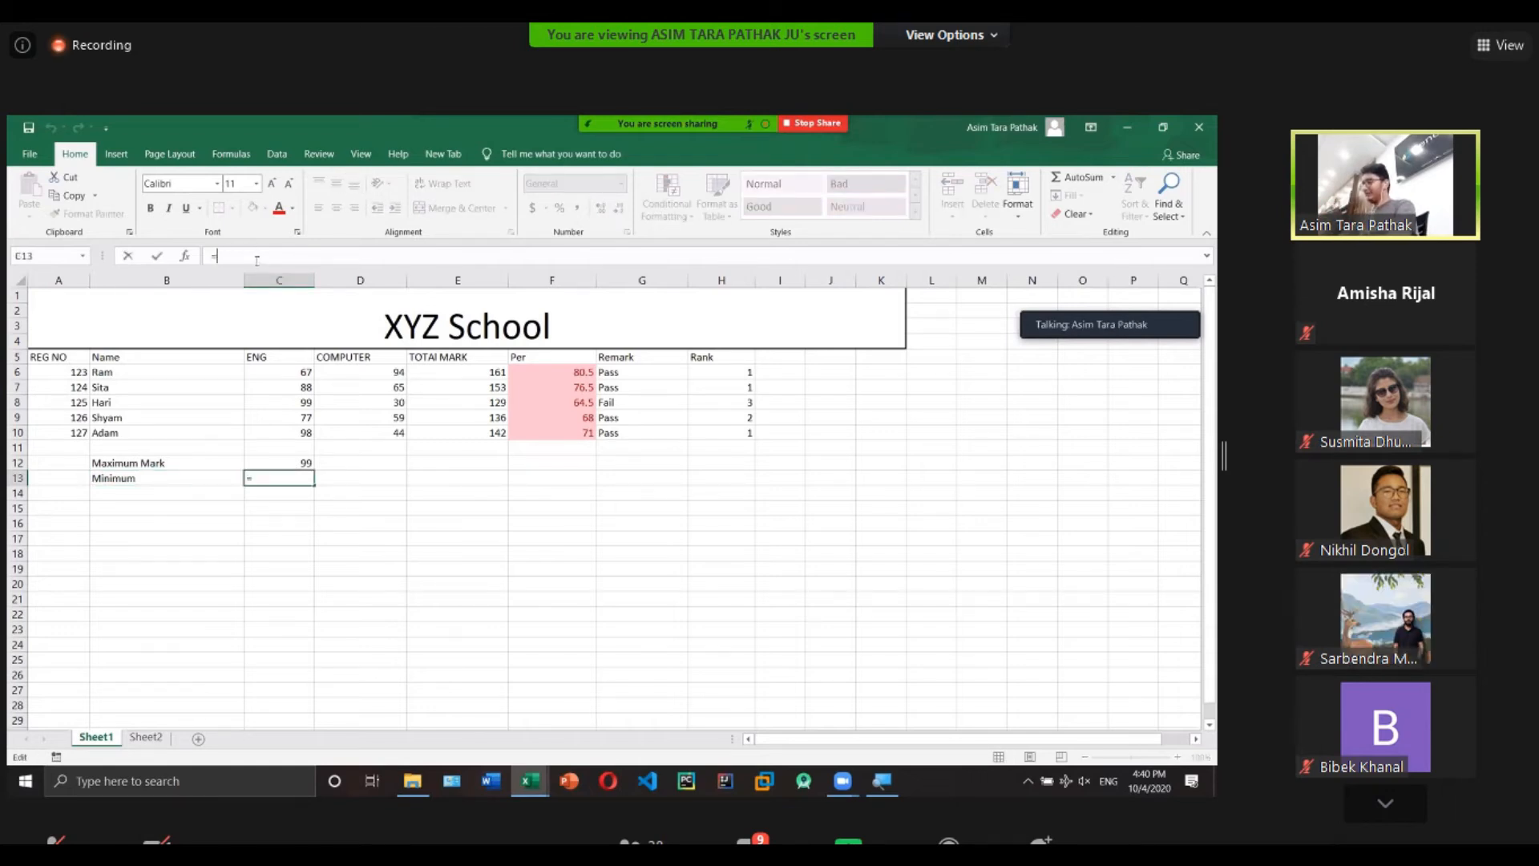
pyautogui.write('MIN(')
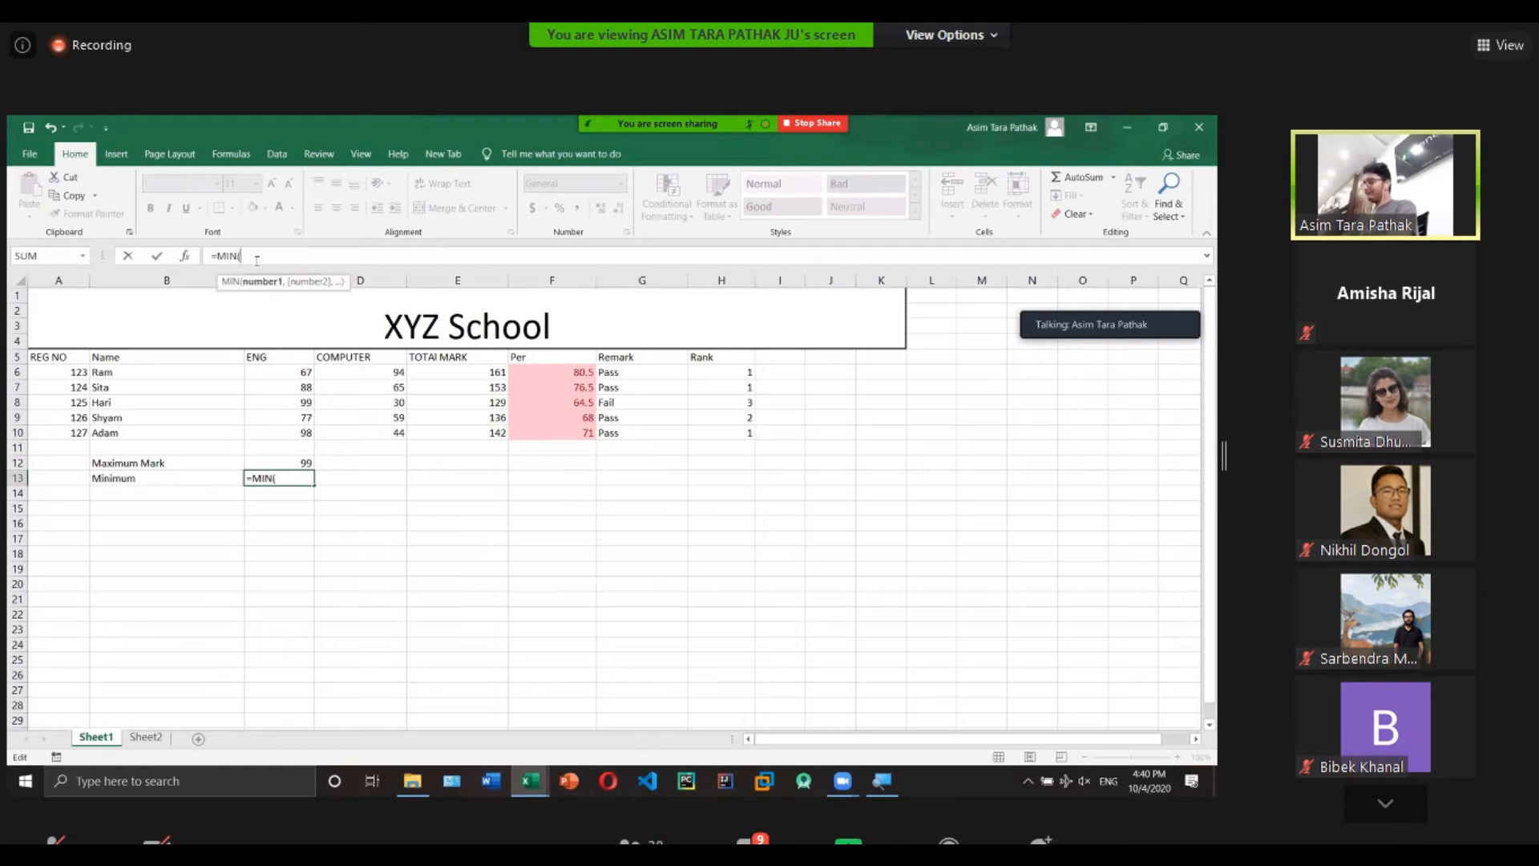
pyautogui.moveTo(280, 371); pyautogui.dragTo(280, 433)
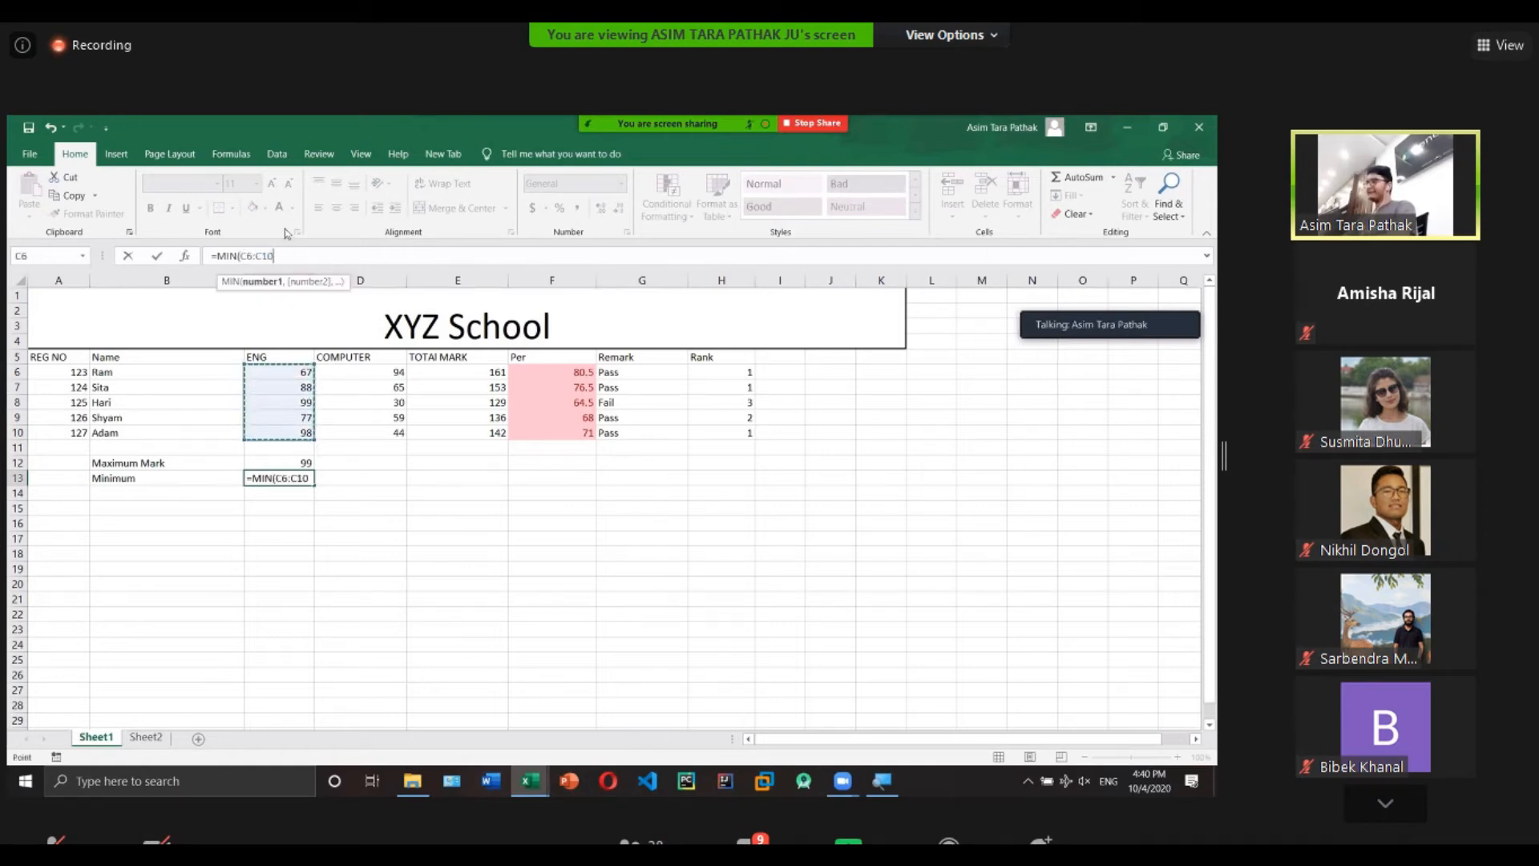
pyautogui.press('Return')
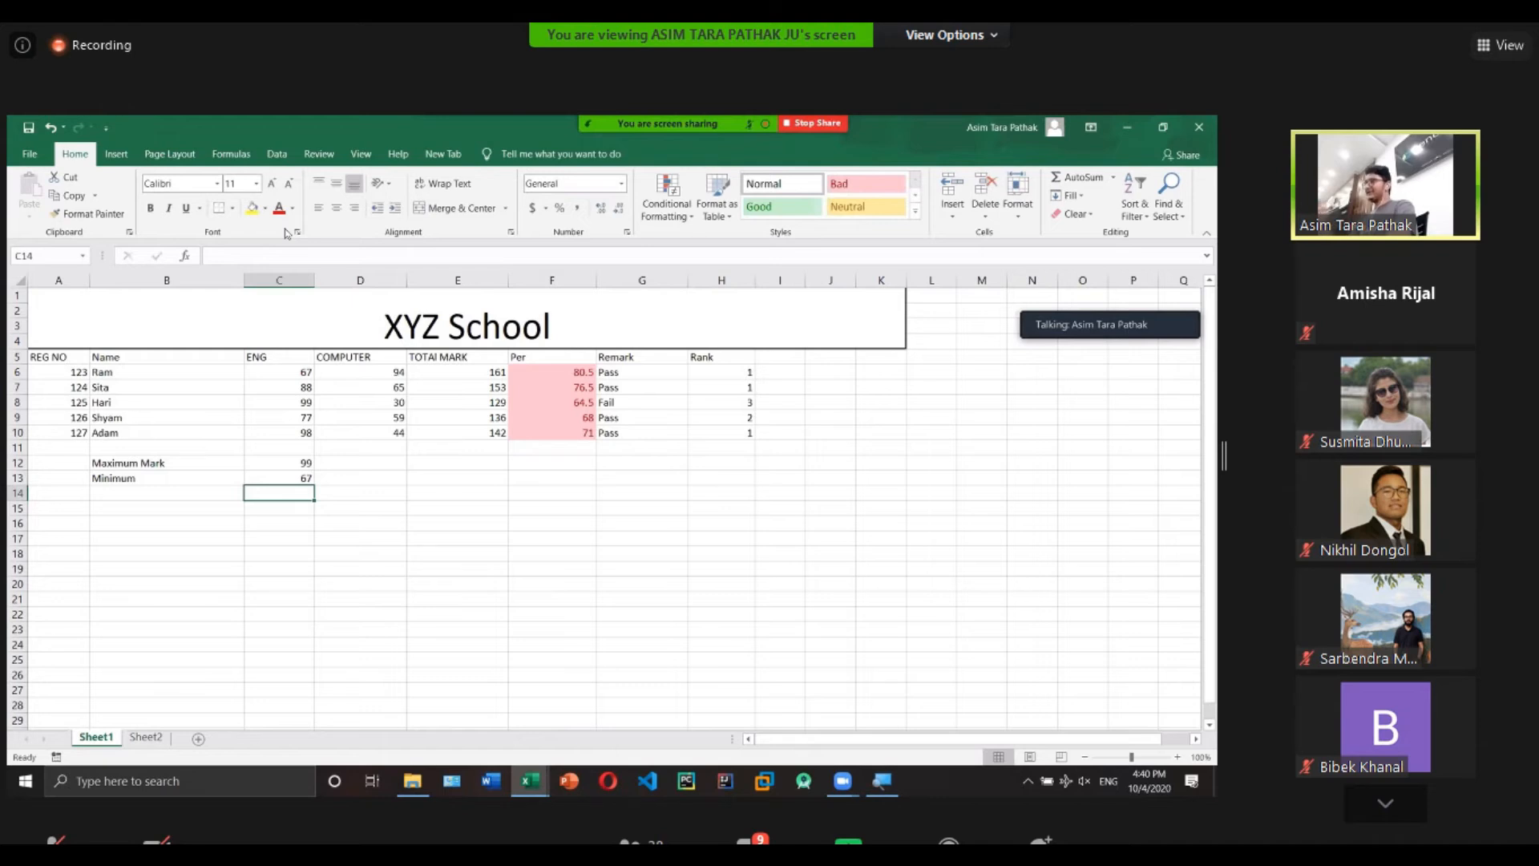
# Fill the MAX and MIN formulas across to TOTAL MARK: 99, 94, 161 and 67, 30, 129.
pyautogui.click(279, 465)
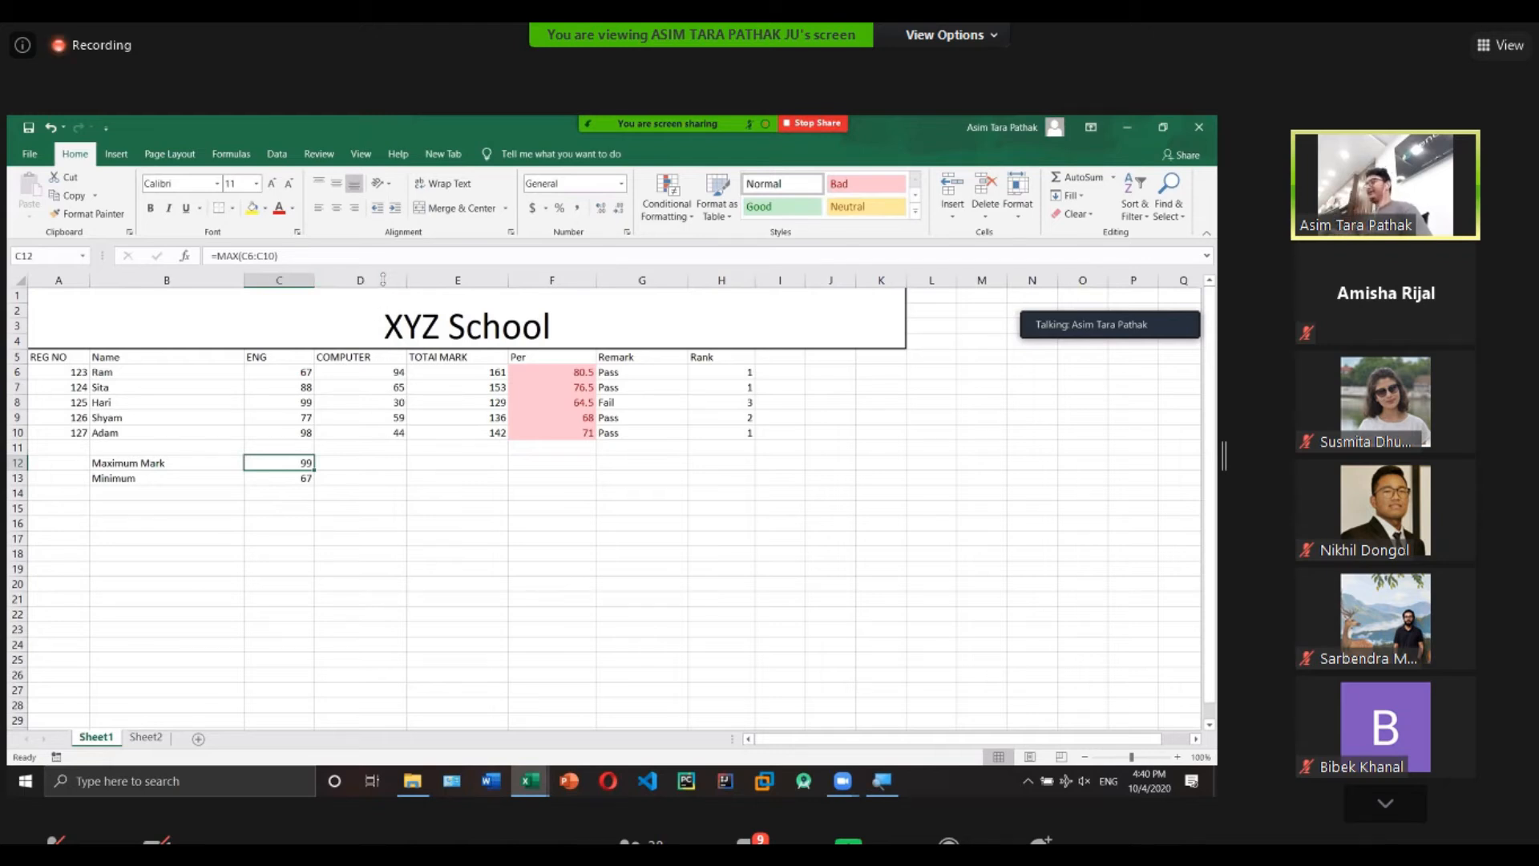
pyautogui.moveTo(314, 467); pyautogui.dragTo(499, 469)
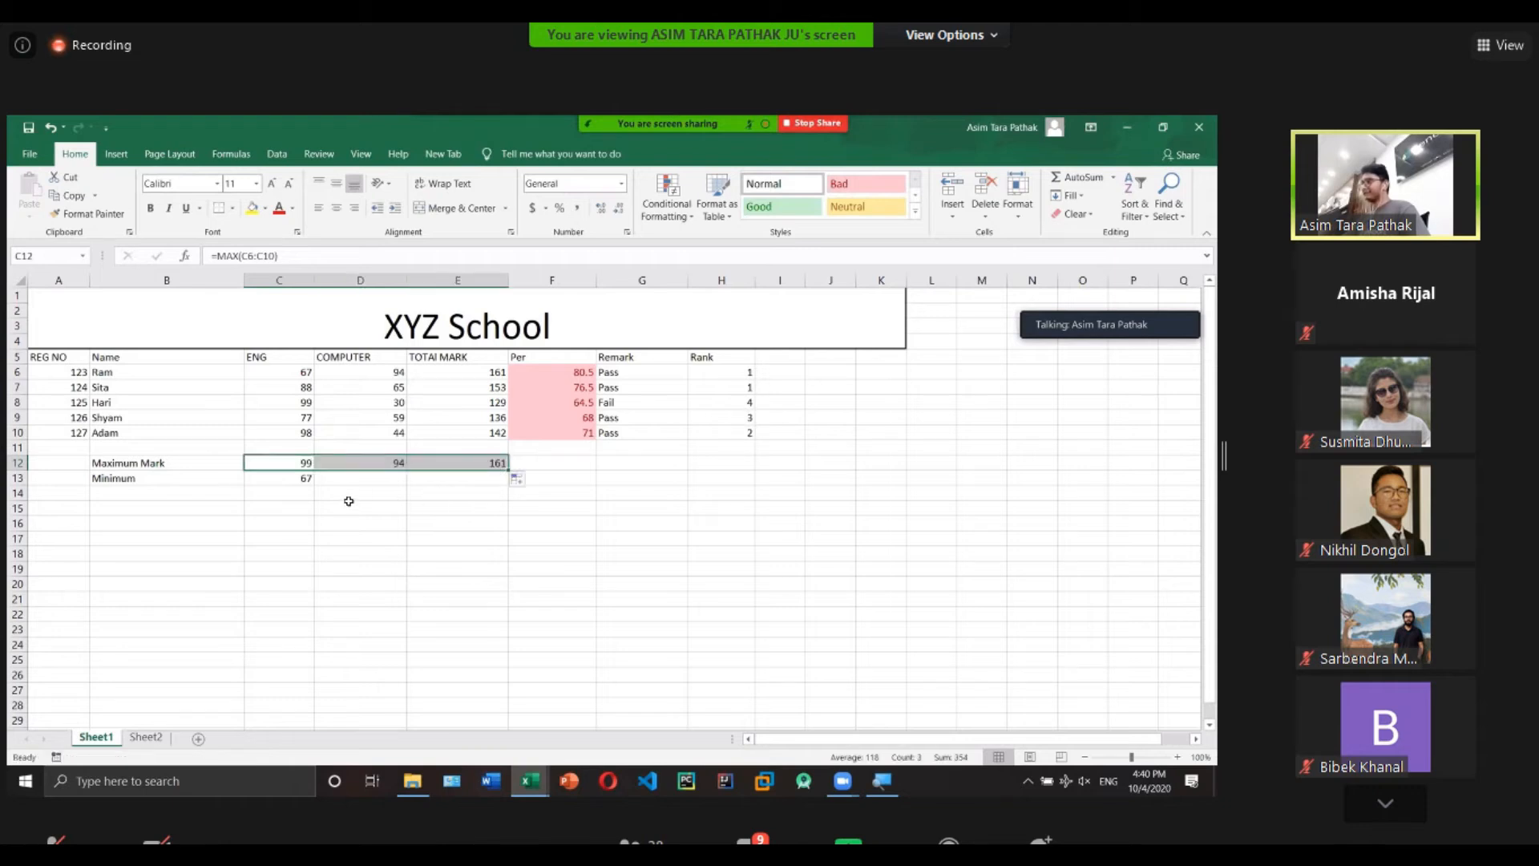
pyautogui.click(297, 484)
pyautogui.moveTo(314, 484); pyautogui.dragTo(481, 480)
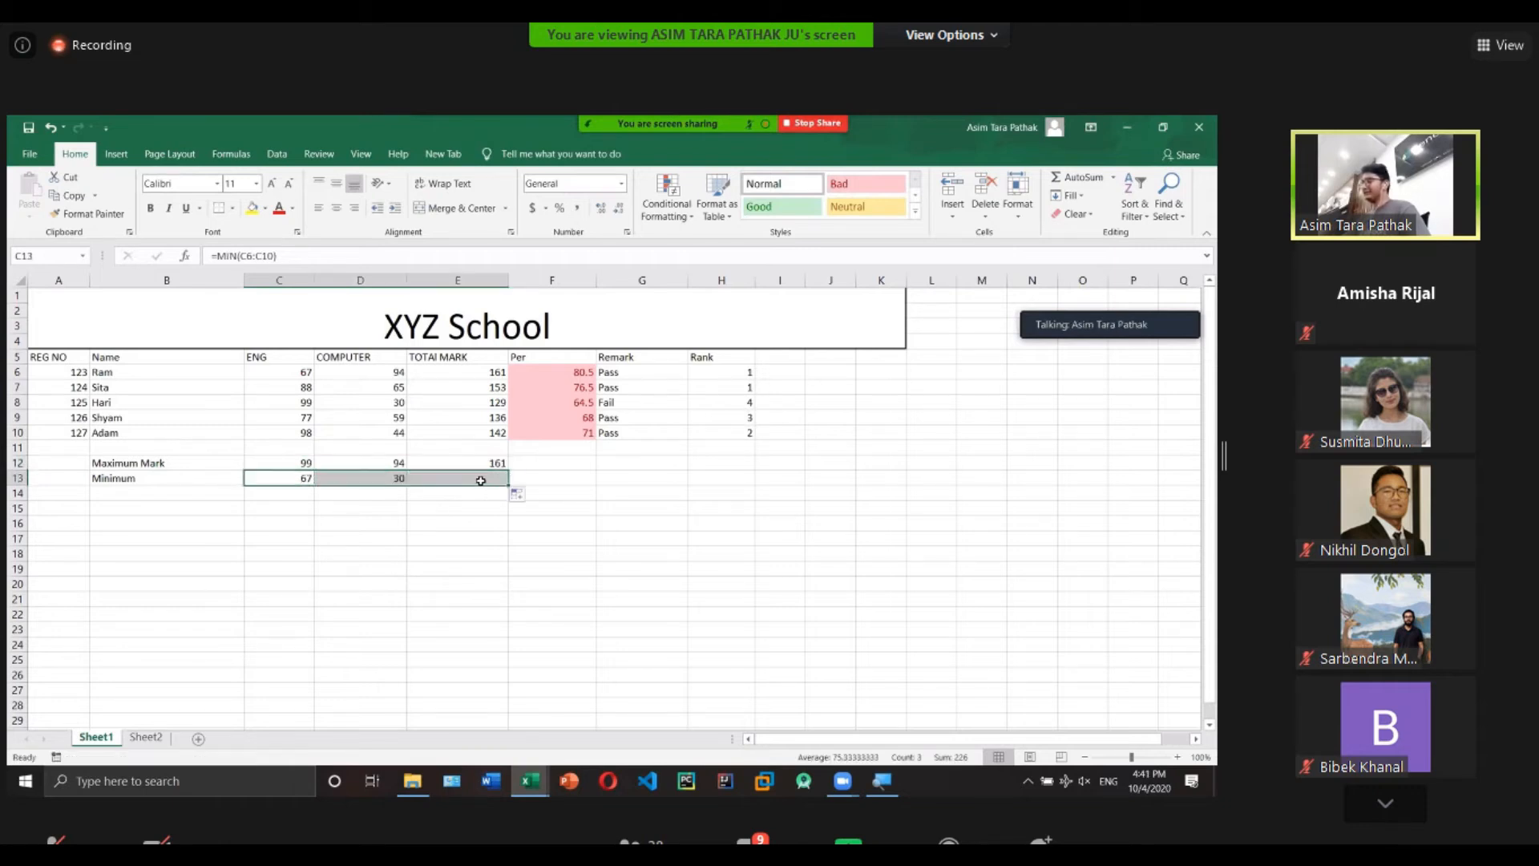
pyautogui.click(473, 525)
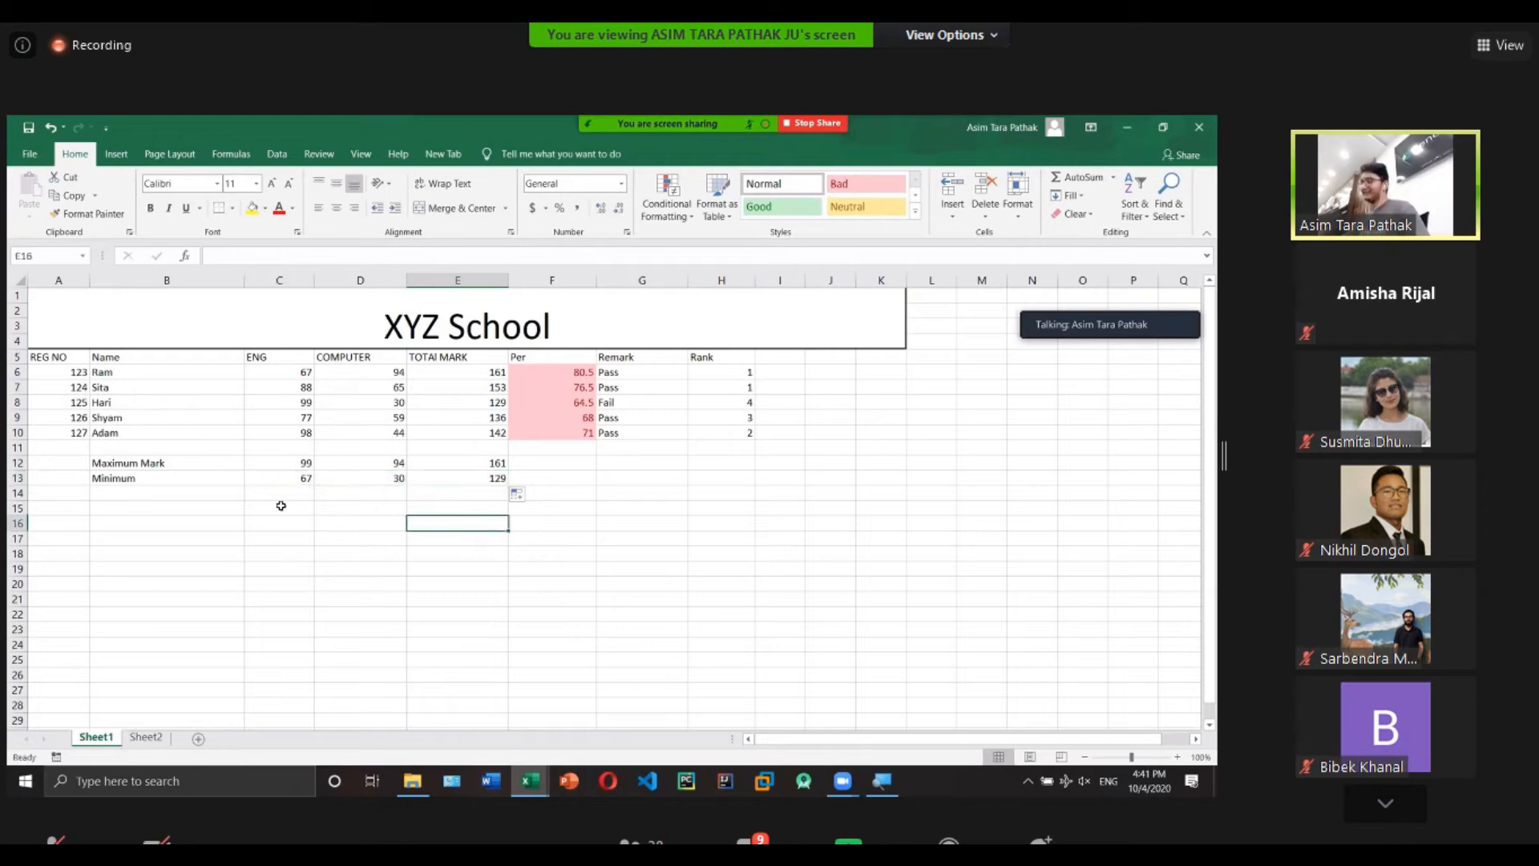
pyautogui.click(192, 491)
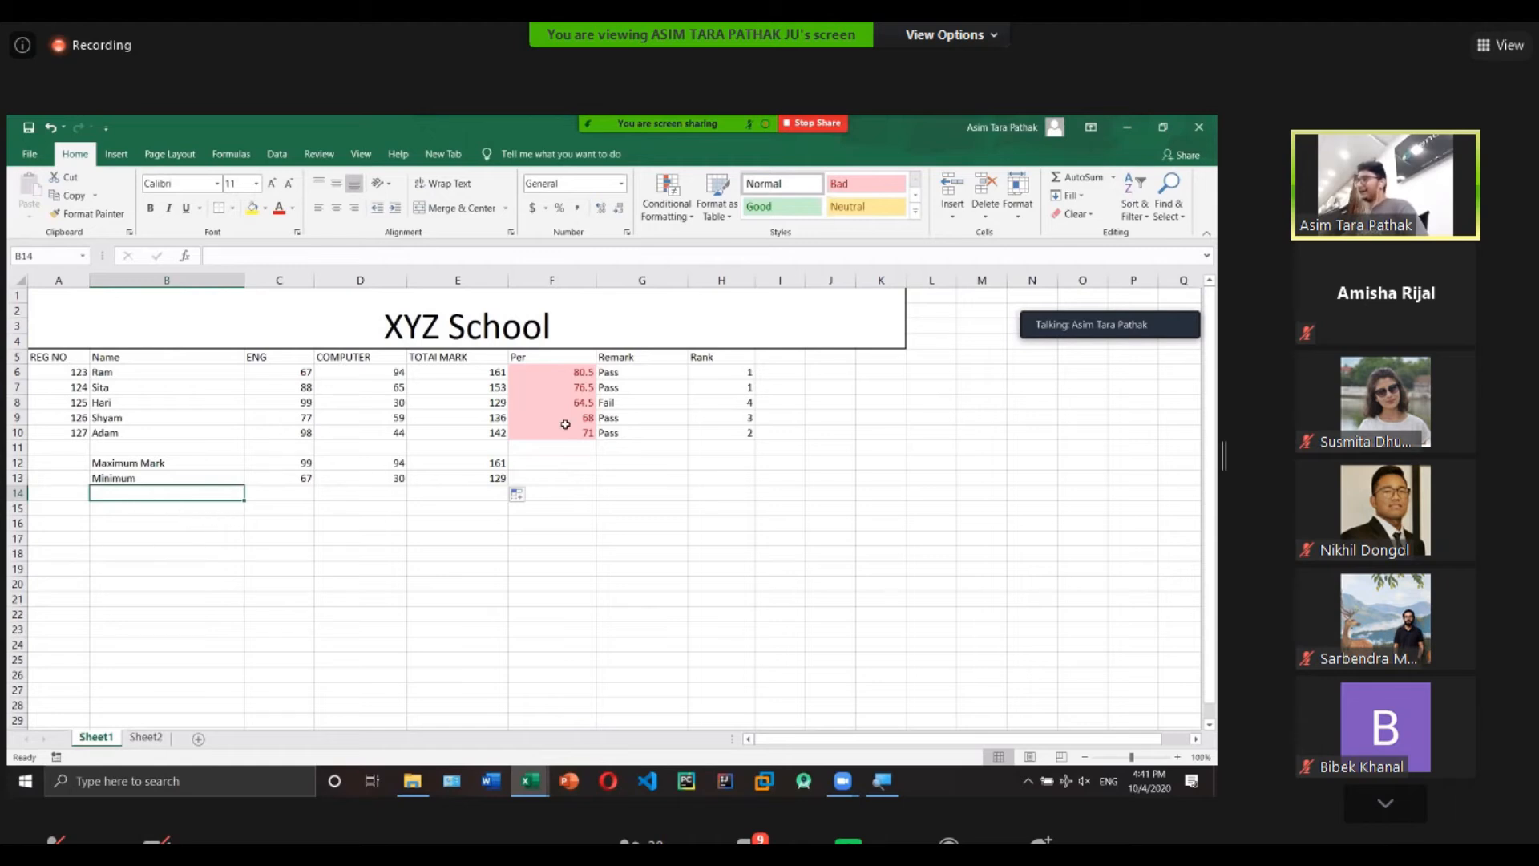
# Add an Average heading in I5 and widen column I.
pyautogui.click(773, 358)
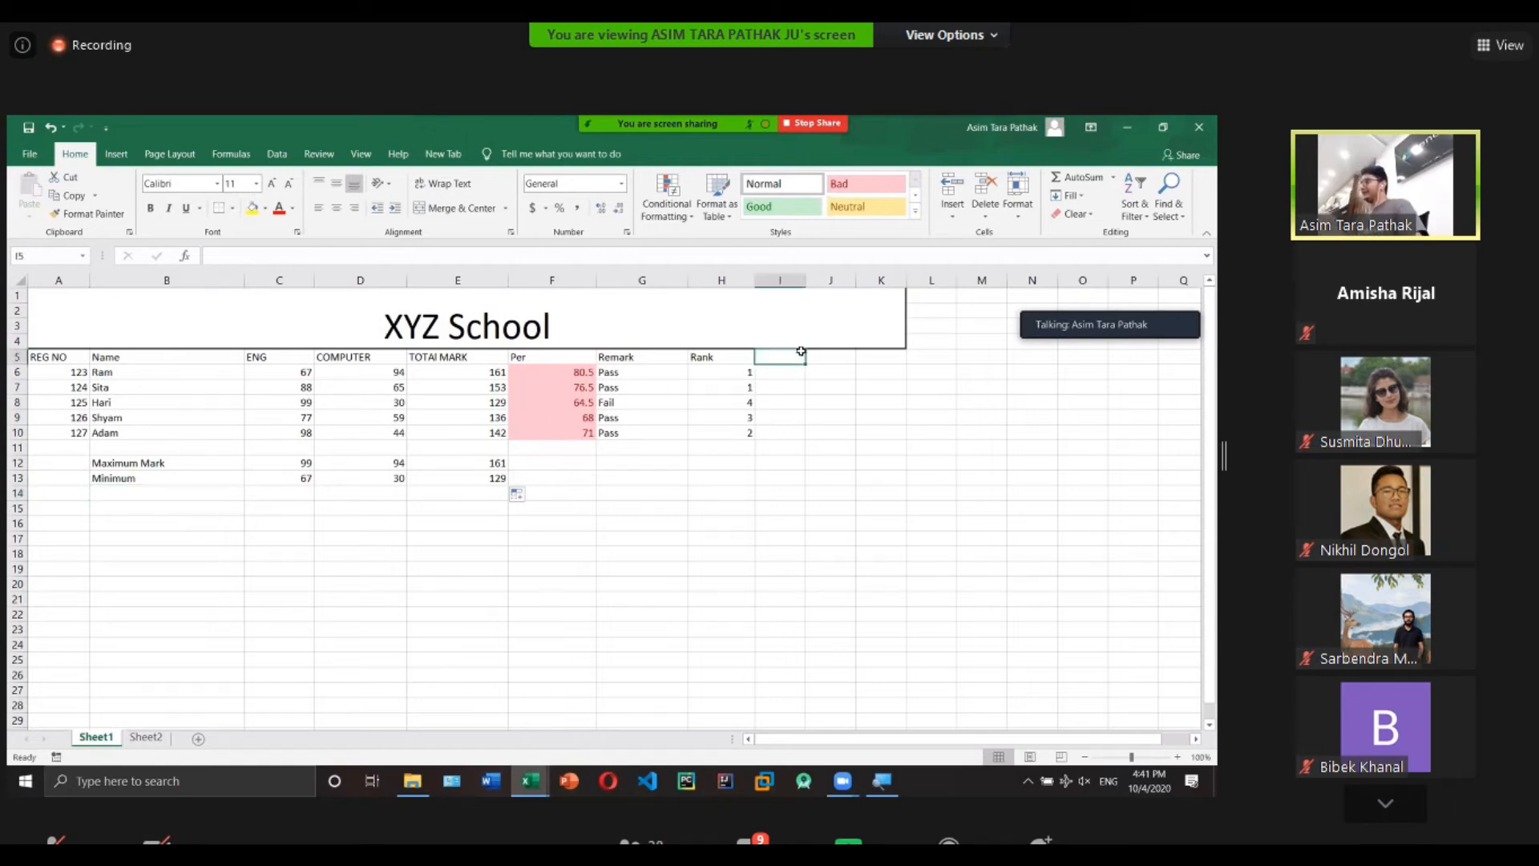
pyautogui.moveTo(806, 287); pyautogui.dragTo(844, 287)
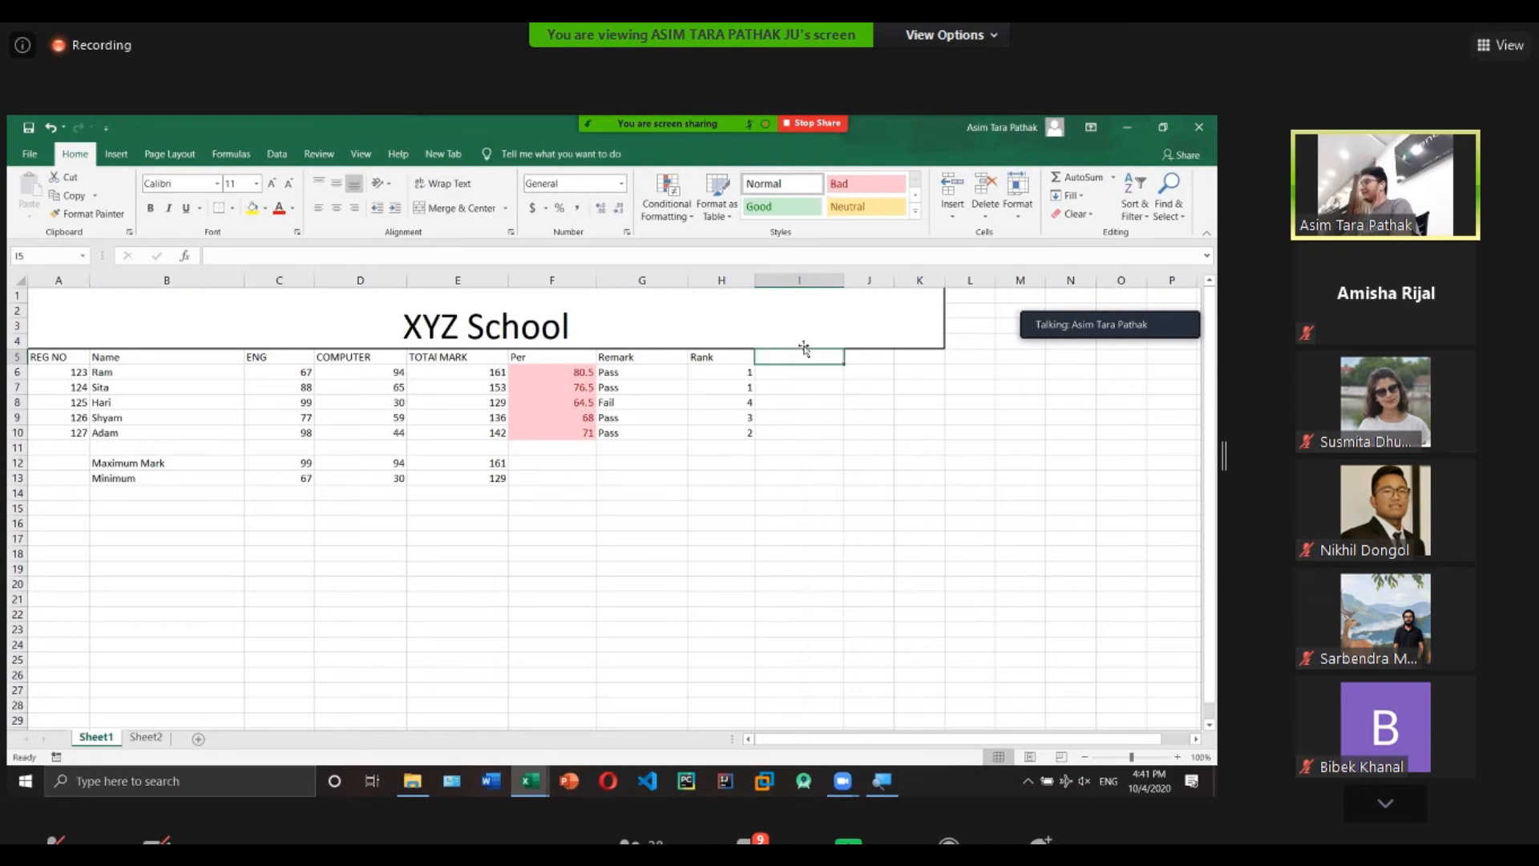
pyautogui.write('Average')
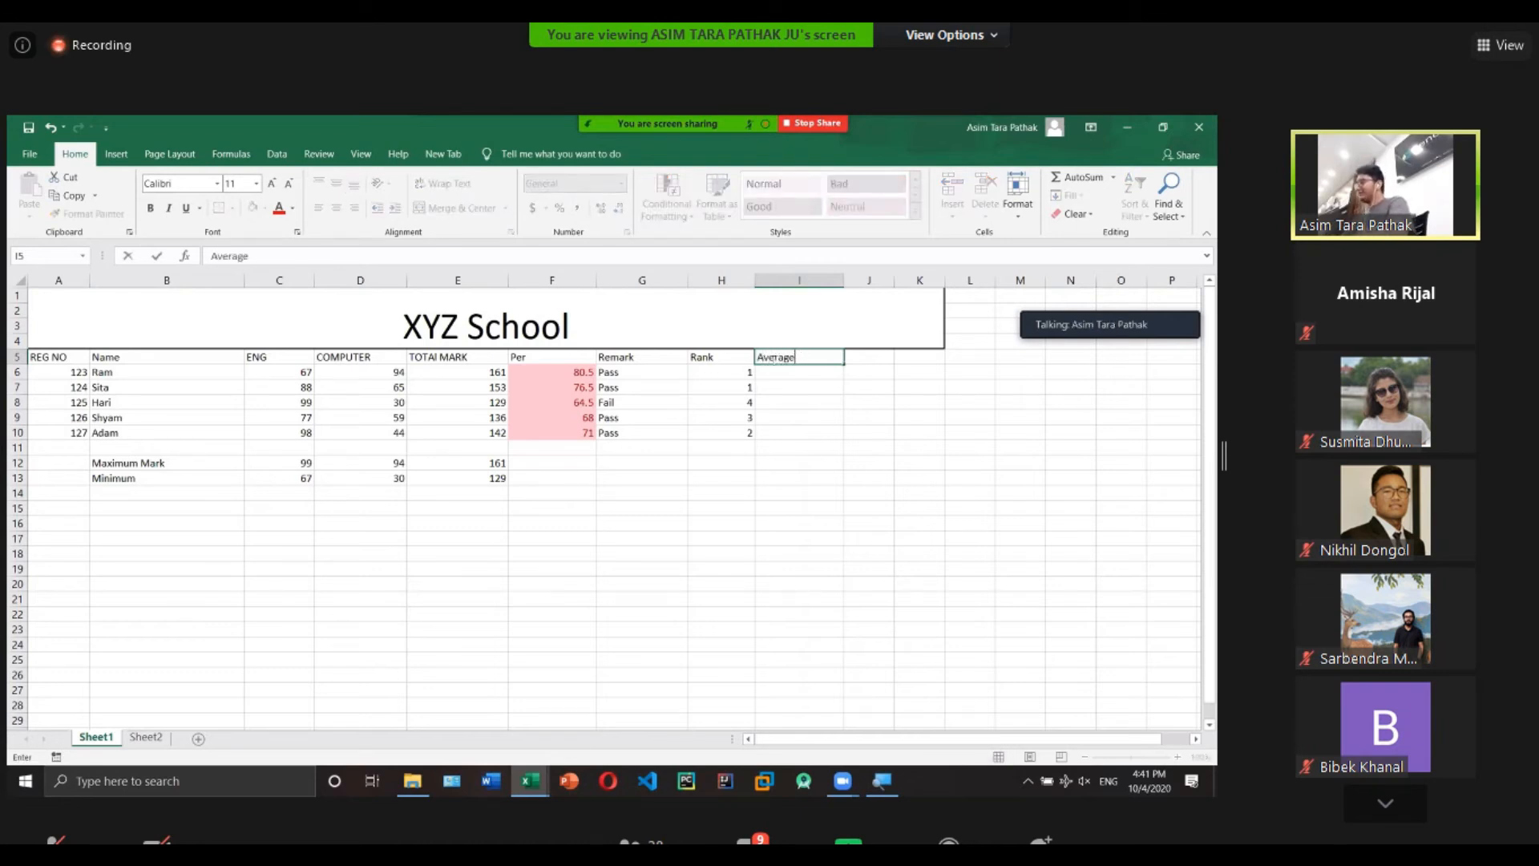
pyautogui.press('Return')
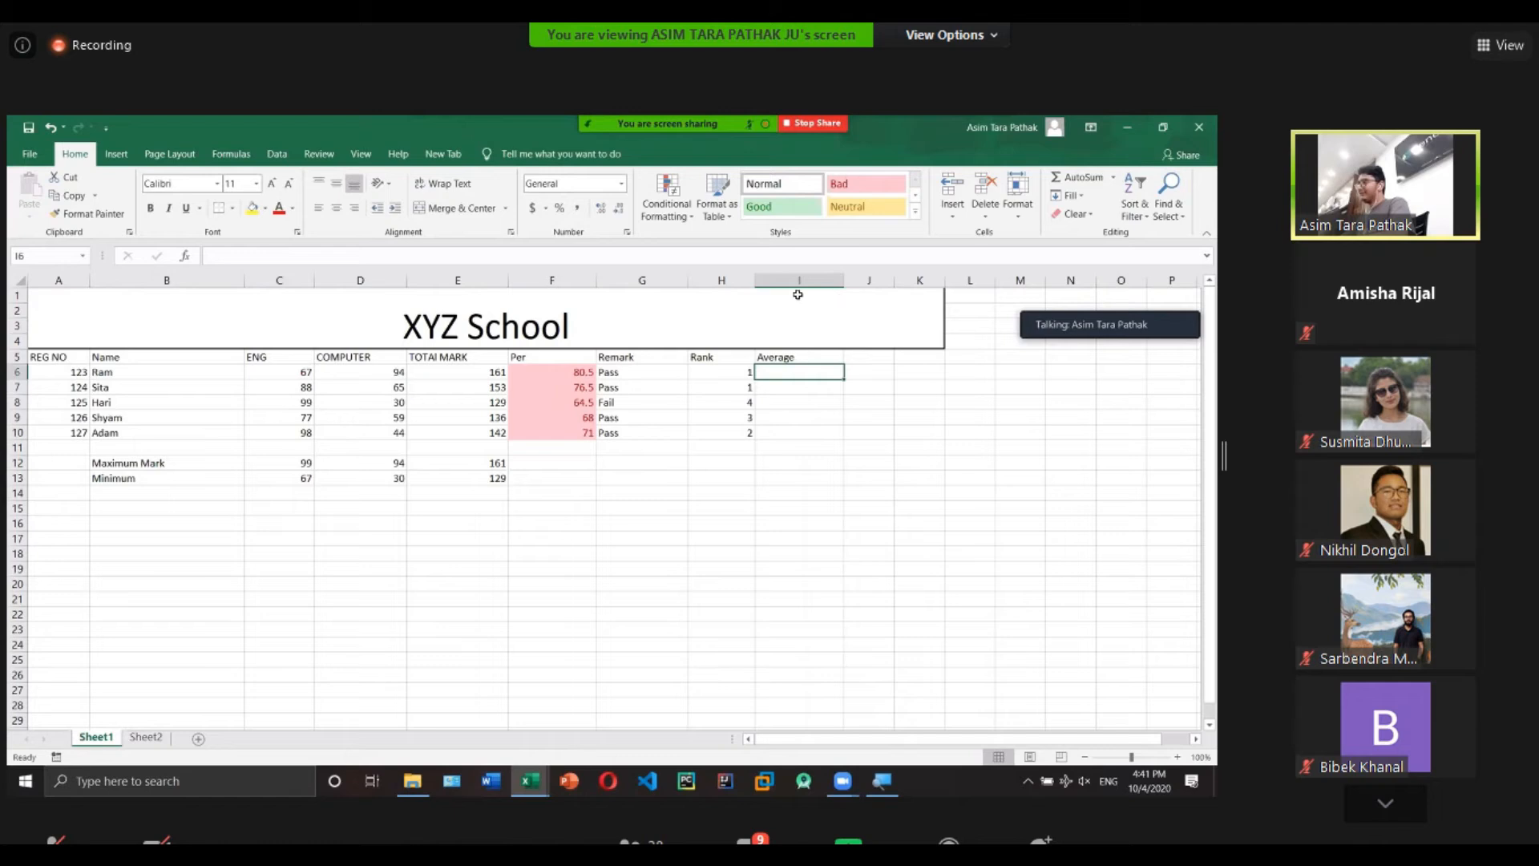
# Enter =AVERAGE(C6:D6) in I6 for Ram, fixing the #NAME? error.
pyautogui.click(539, 257)
pyautogui.write('=AV')
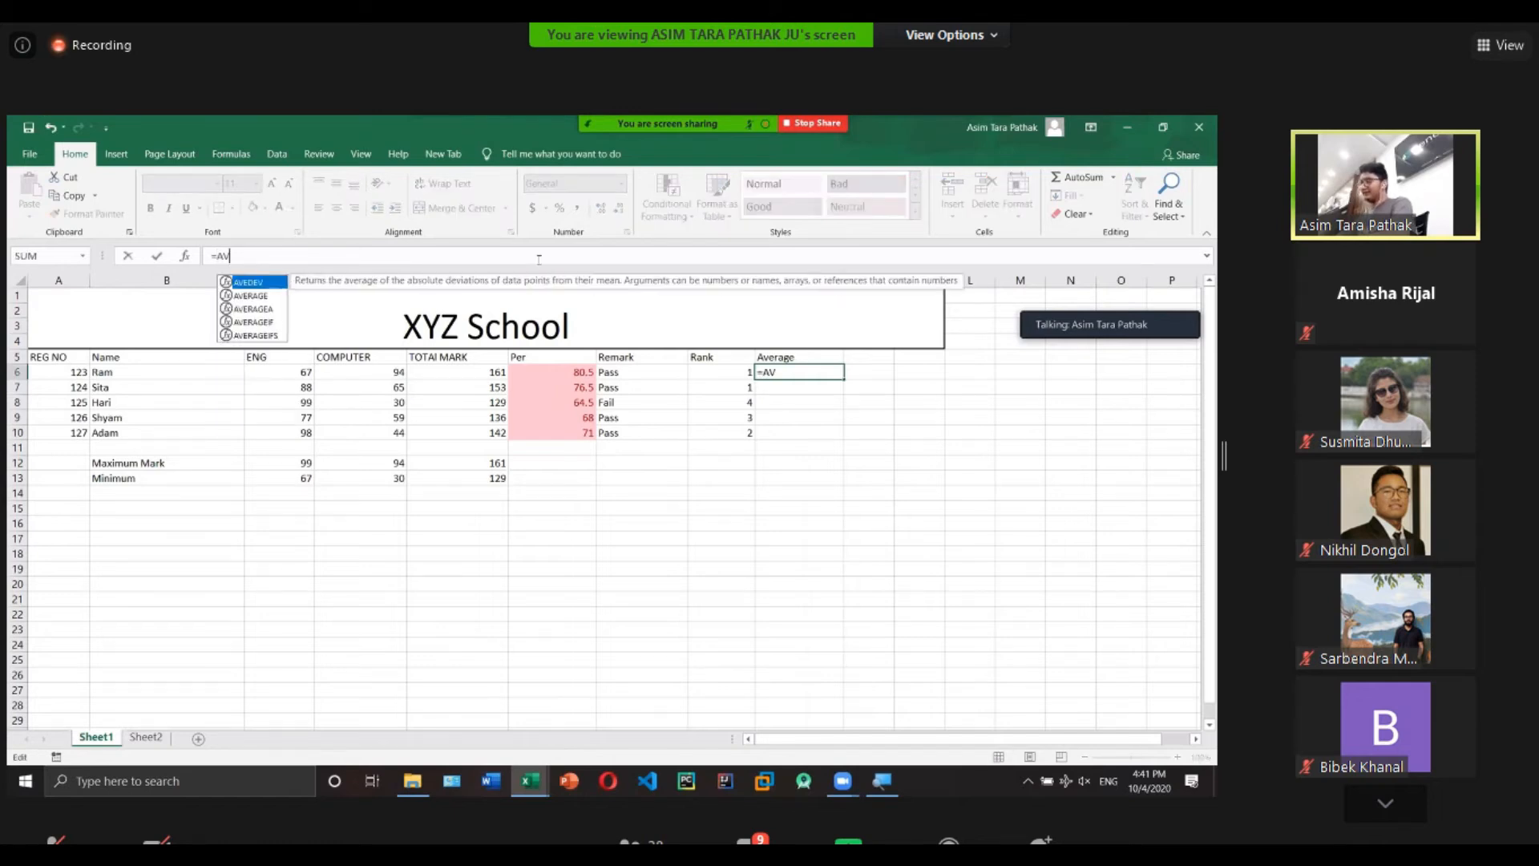
pyautogui.press('Return')
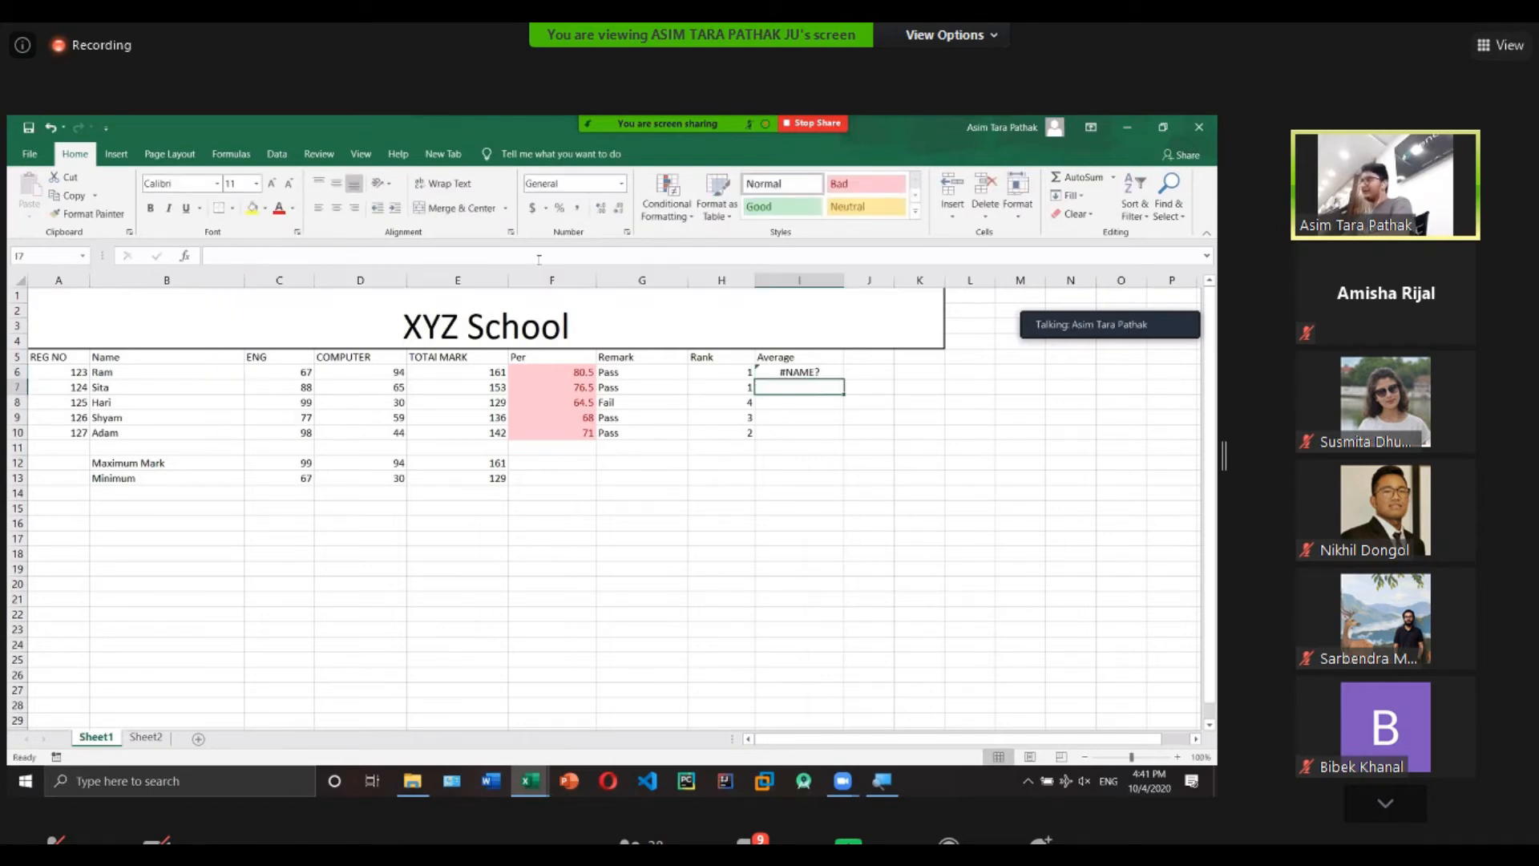
pyautogui.click(808, 373)
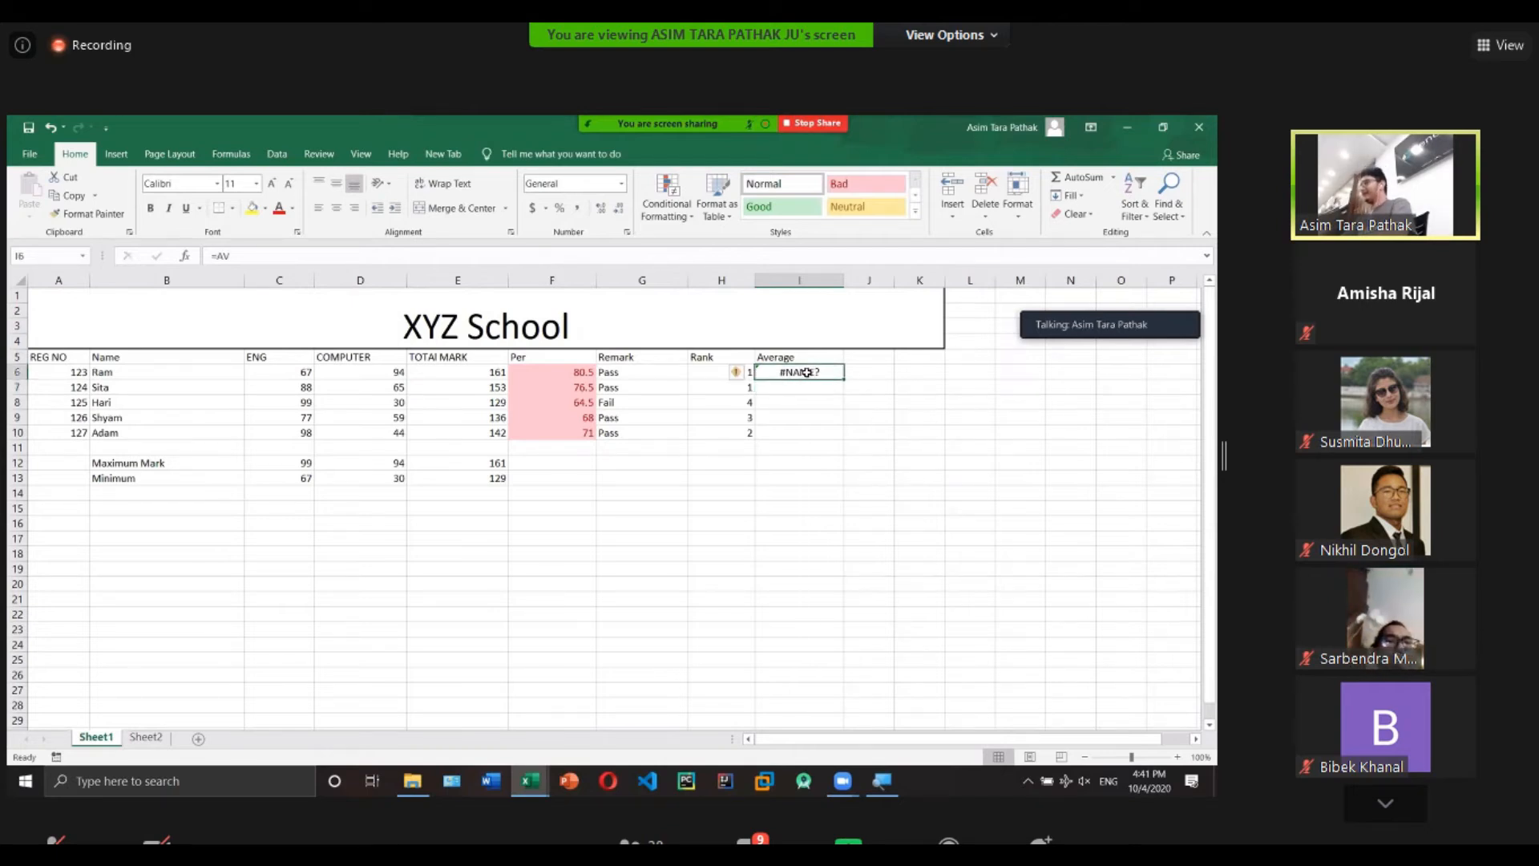
pyautogui.click(354, 253)
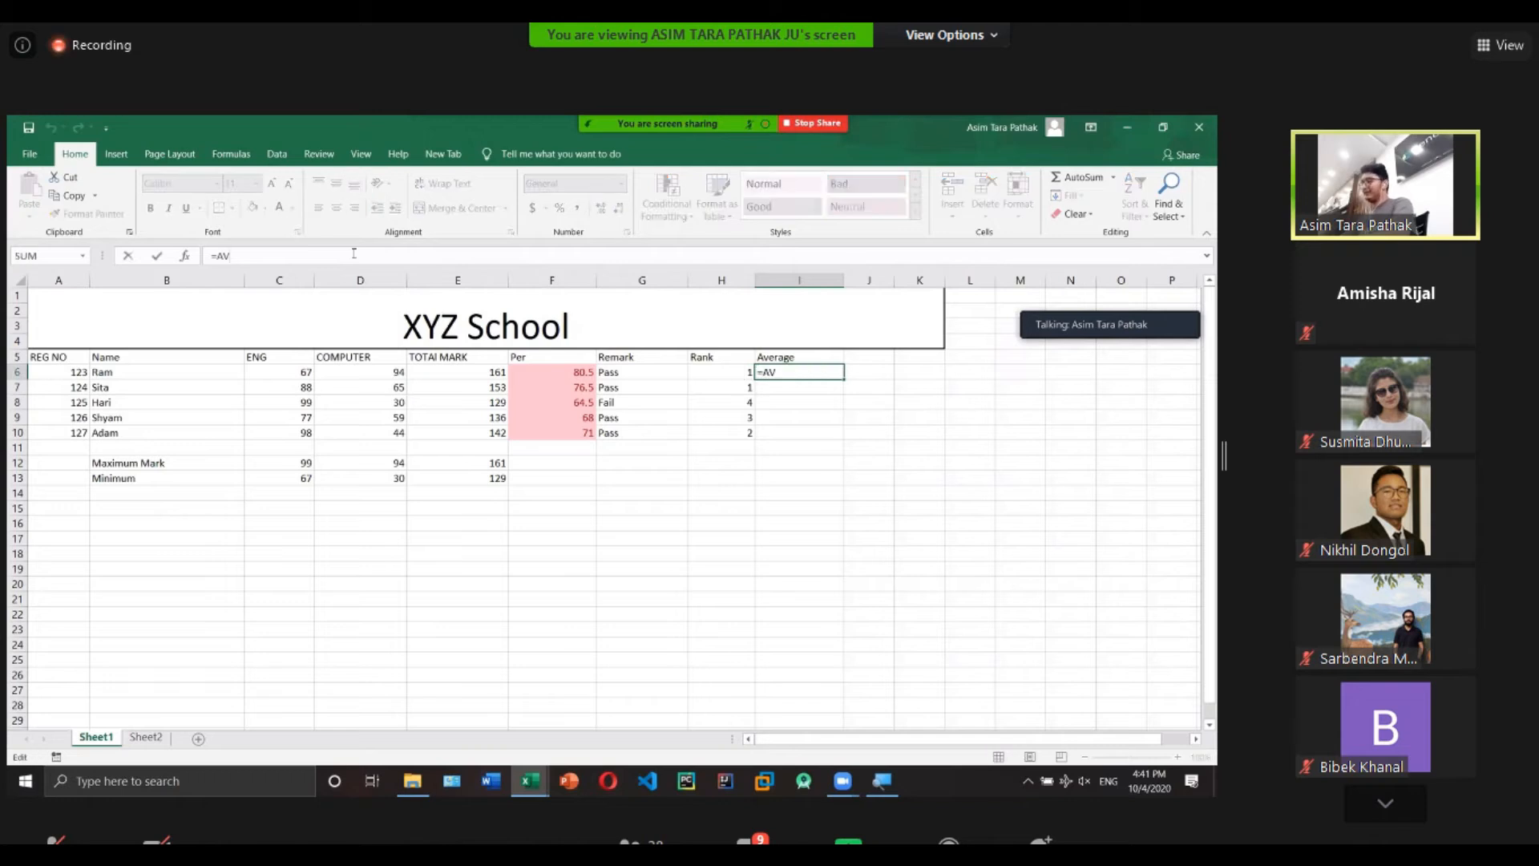
pyautogui.write('ERAGE')
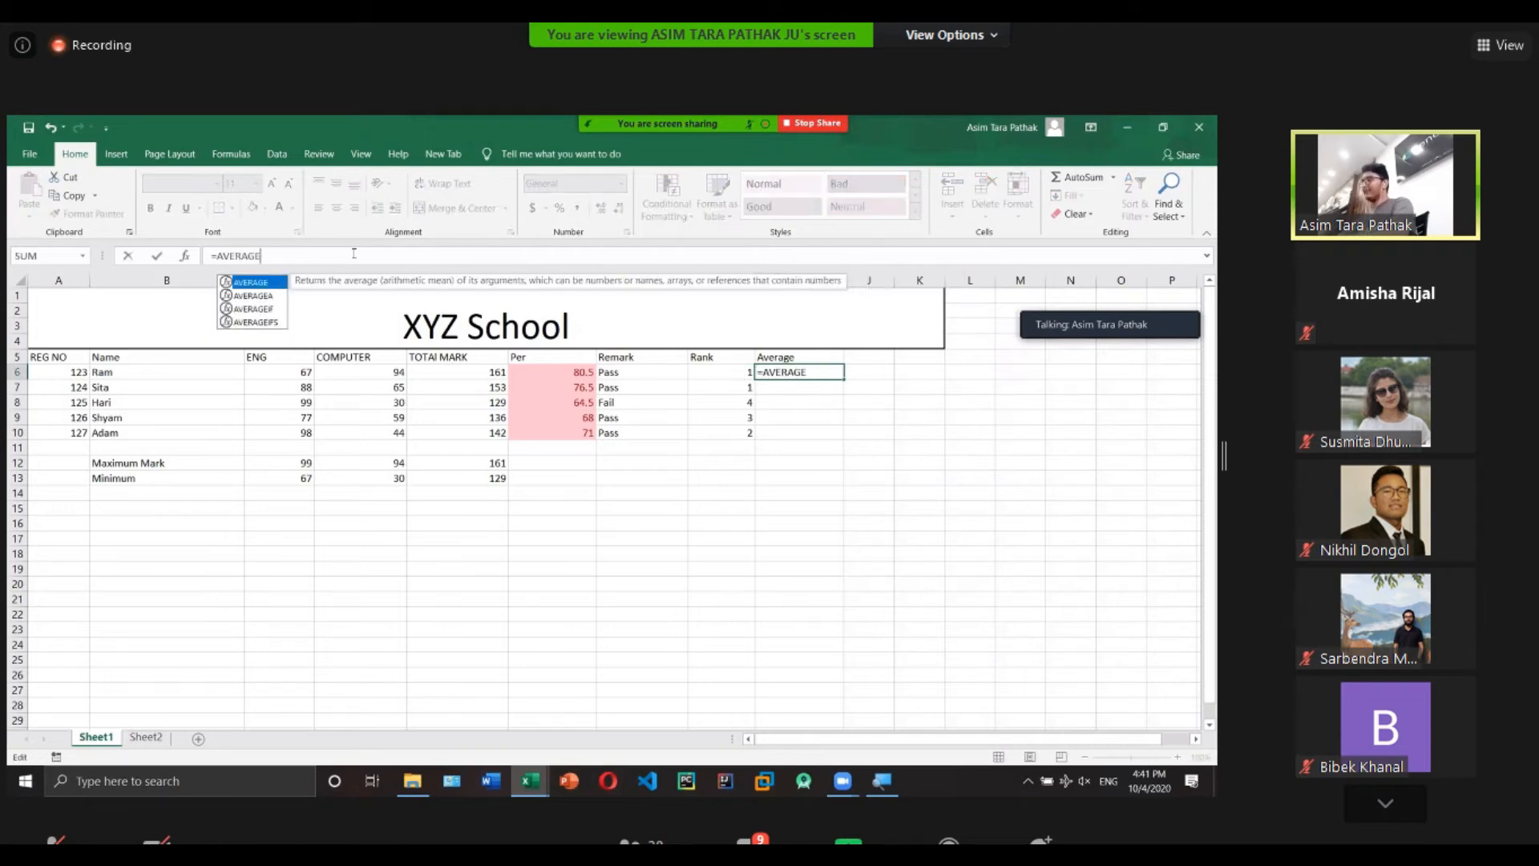
pyautogui.write('(')
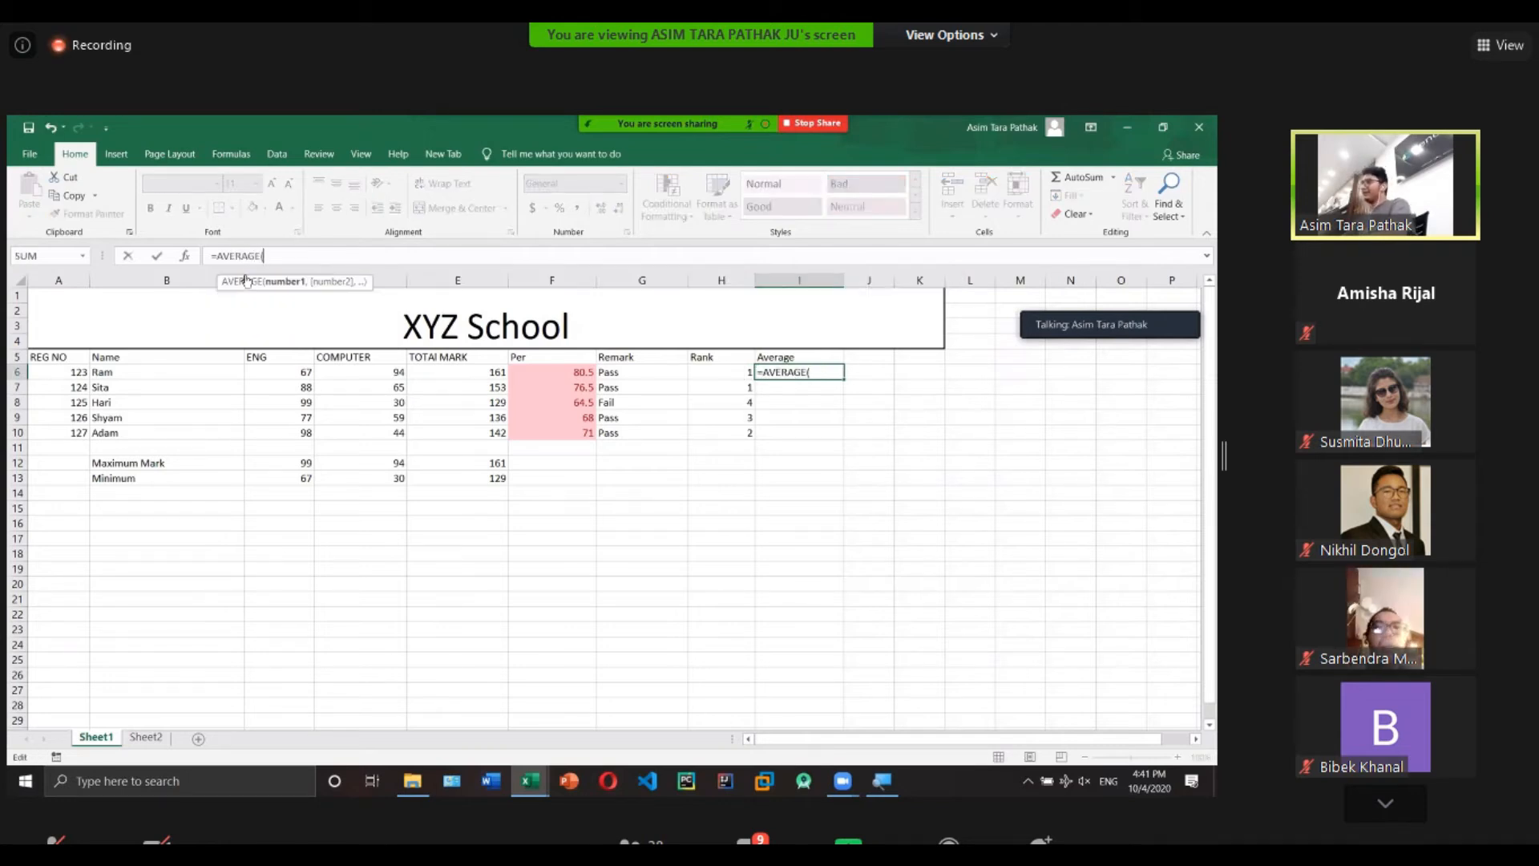
pyautogui.moveTo(292, 371); pyautogui.dragTo(353, 371)
pyautogui.write(')')
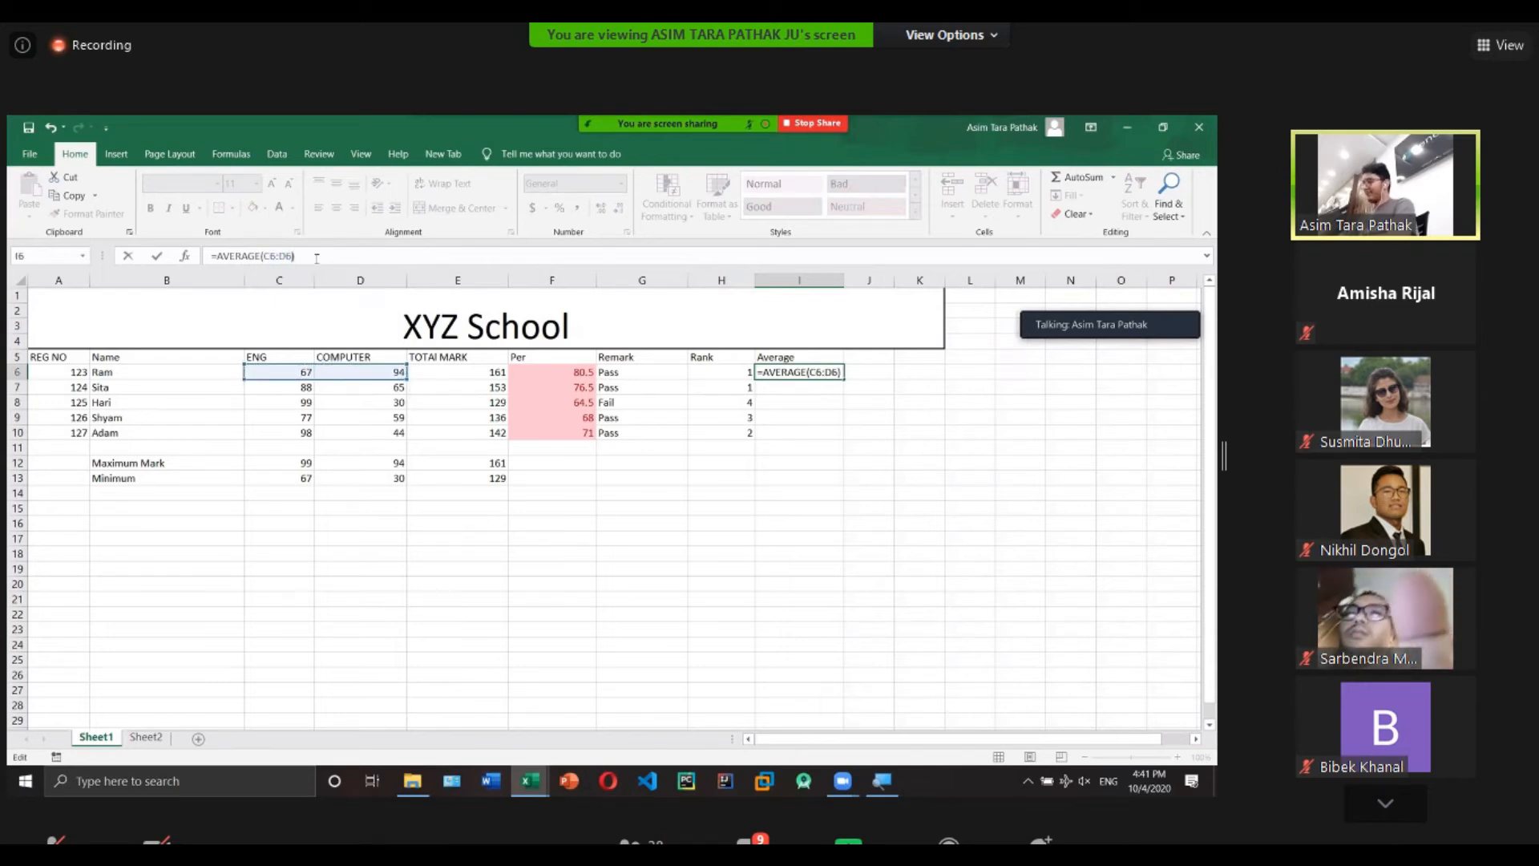
pyautogui.press('Return')
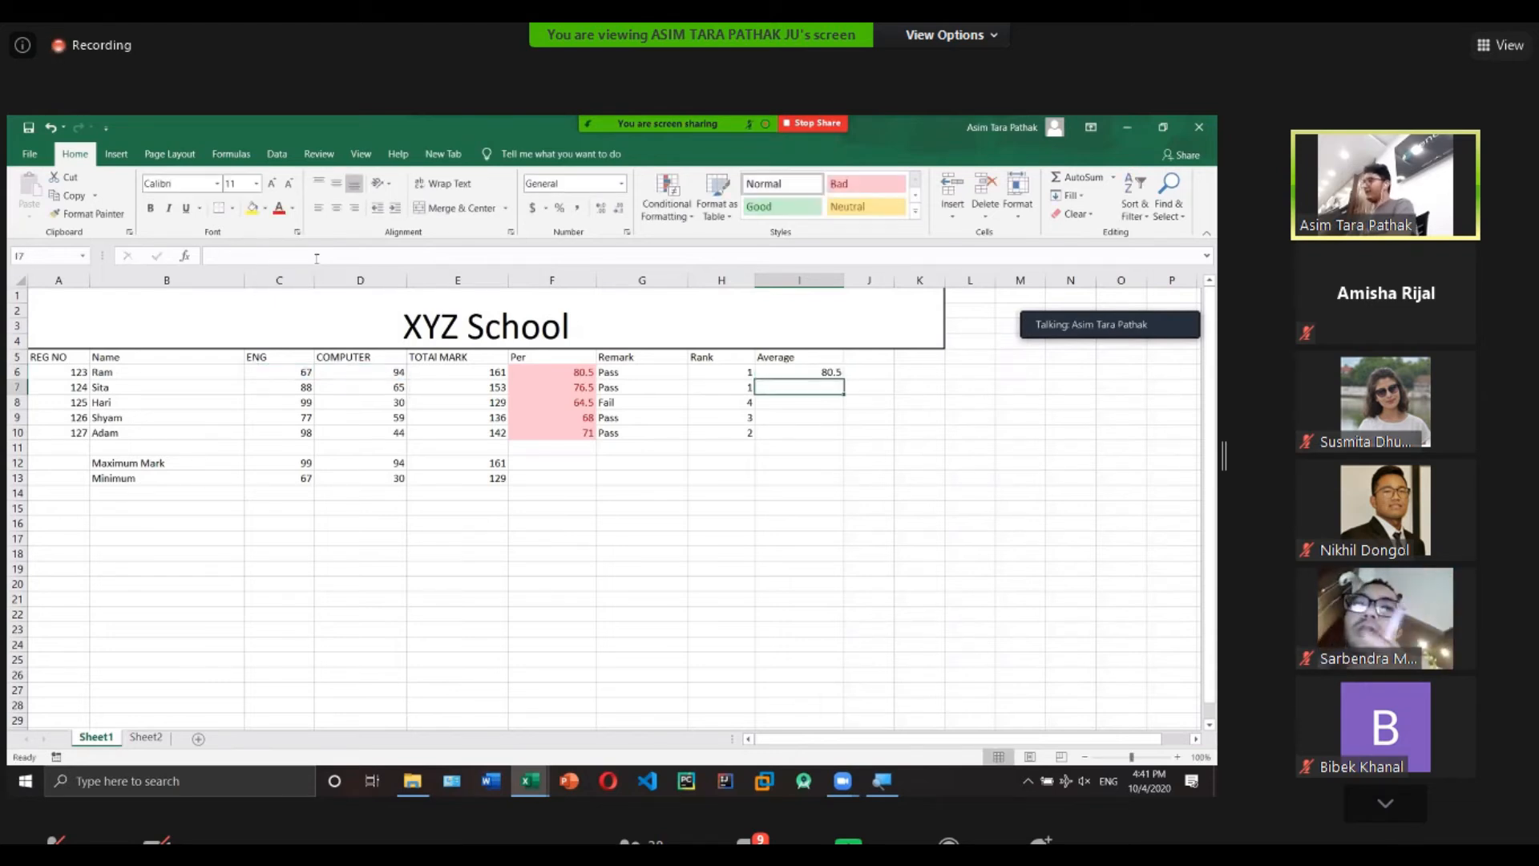
# Fill the average formula down to I10, giving 76.5, 64.5, 68 and 71.
pyautogui.click(818, 373)
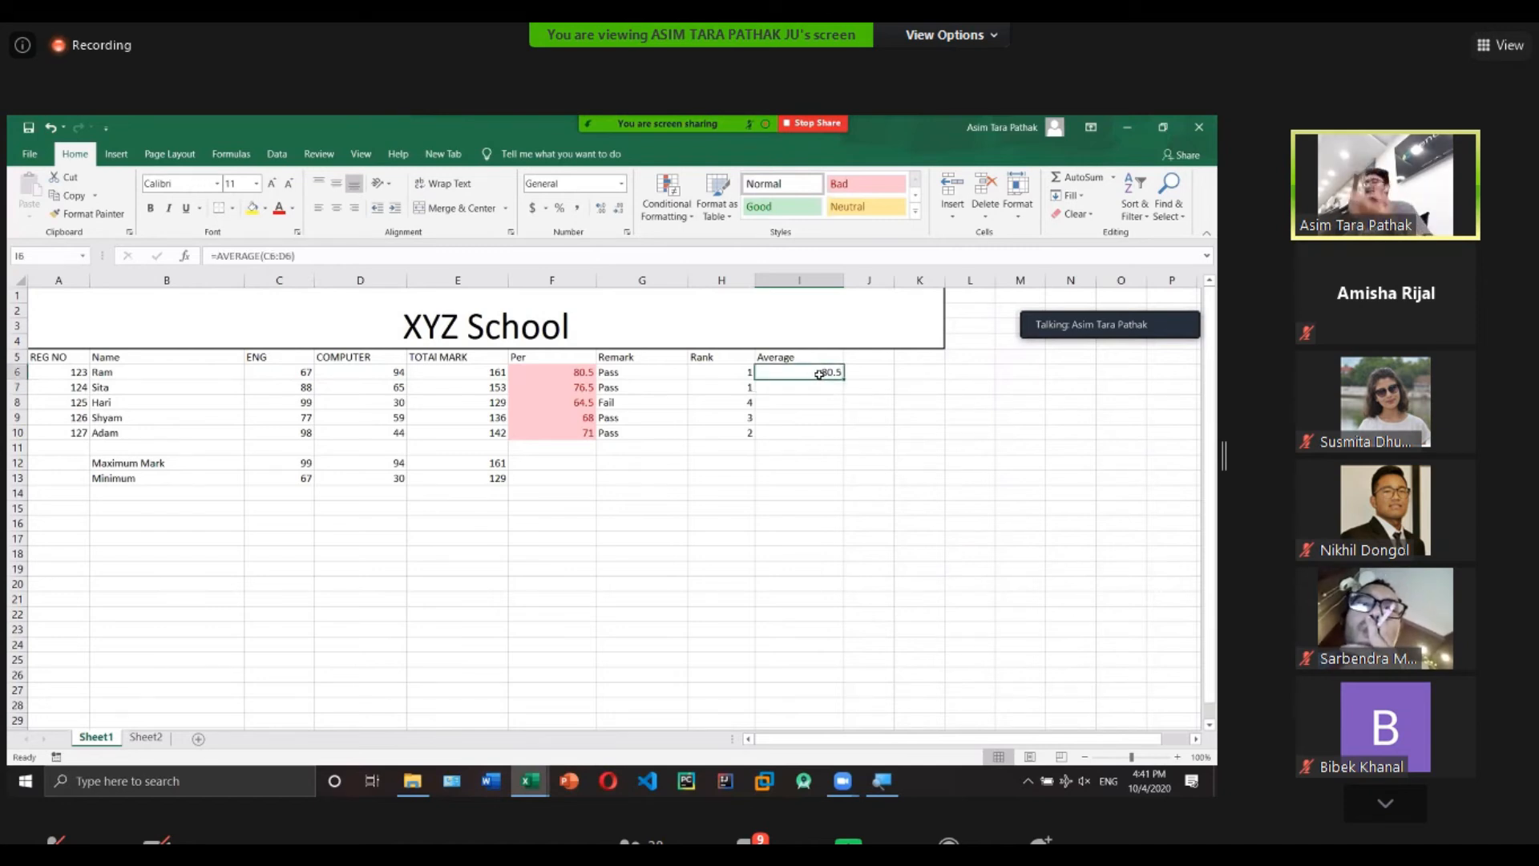
pyautogui.moveTo(844, 382); pyautogui.dragTo(847, 438)
pyautogui.click(799, 417)
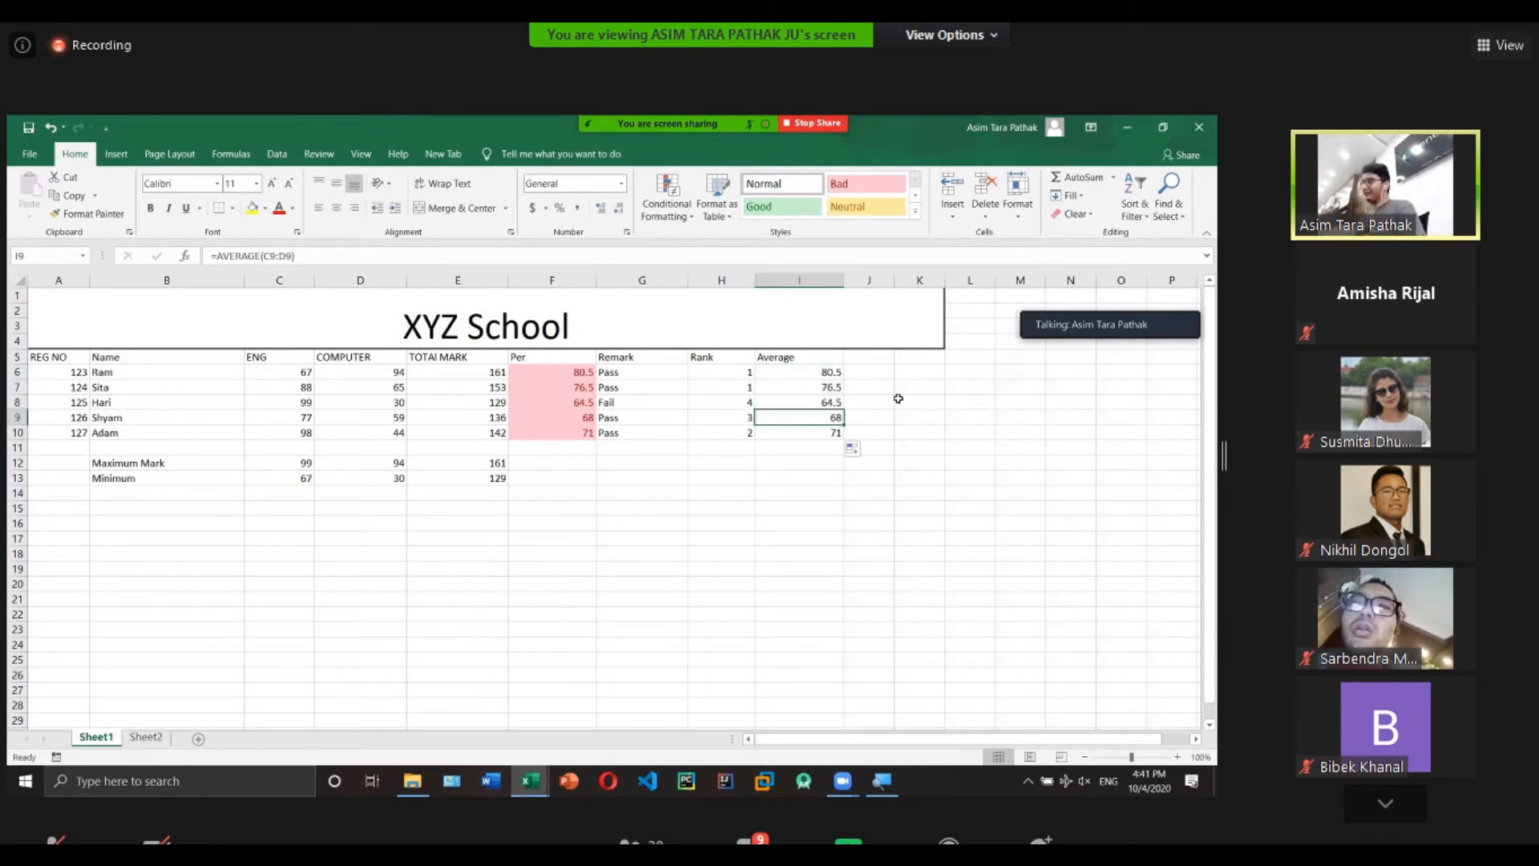
# On Sheet2, add Average in A10 and Percentage in A11 below Computer.
pyautogui.click(146, 736)
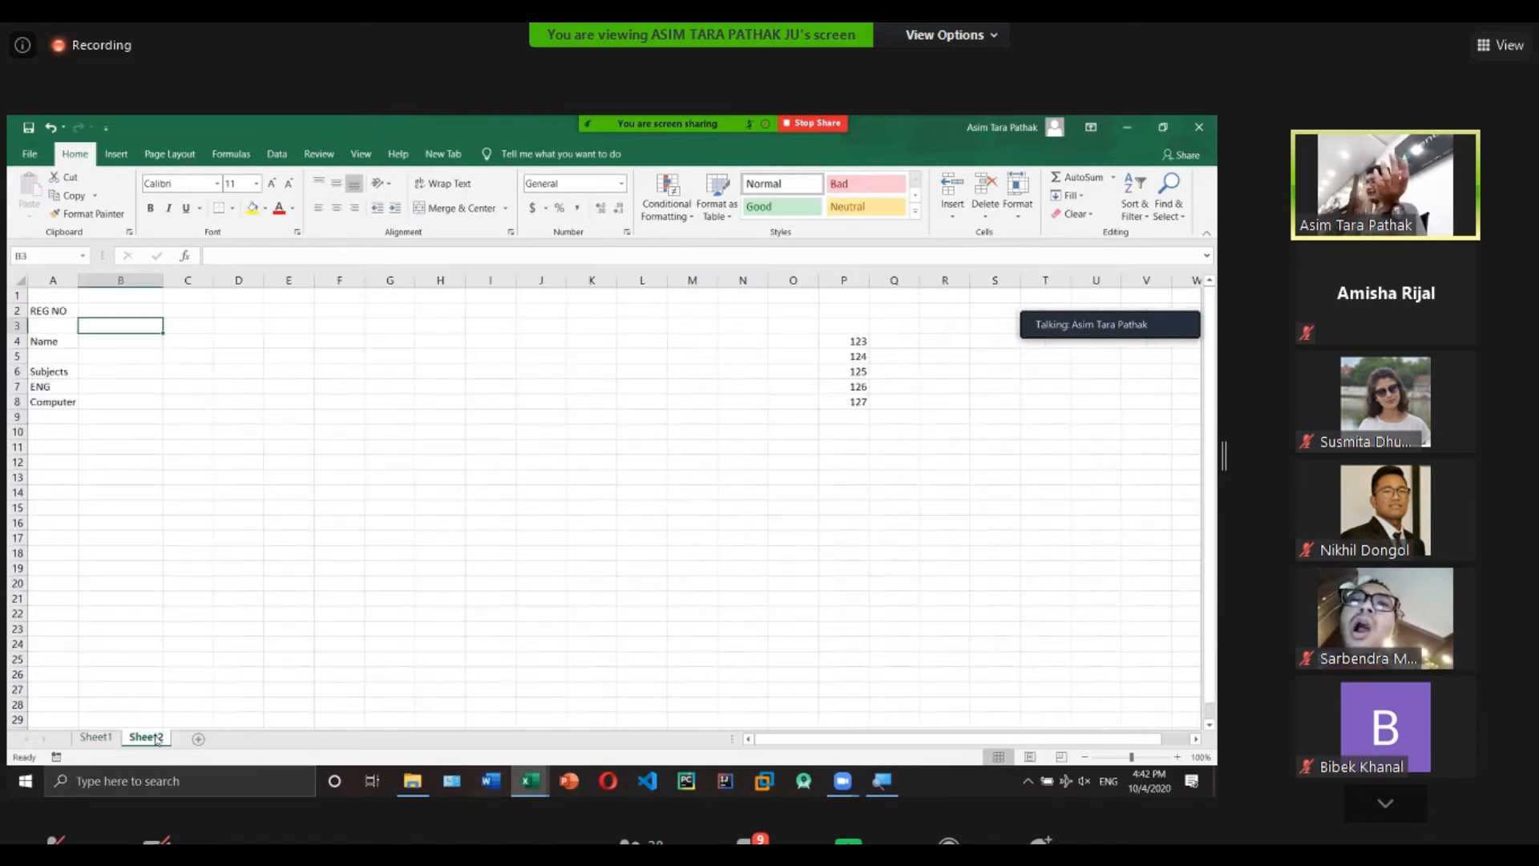
pyautogui.click(120, 314)
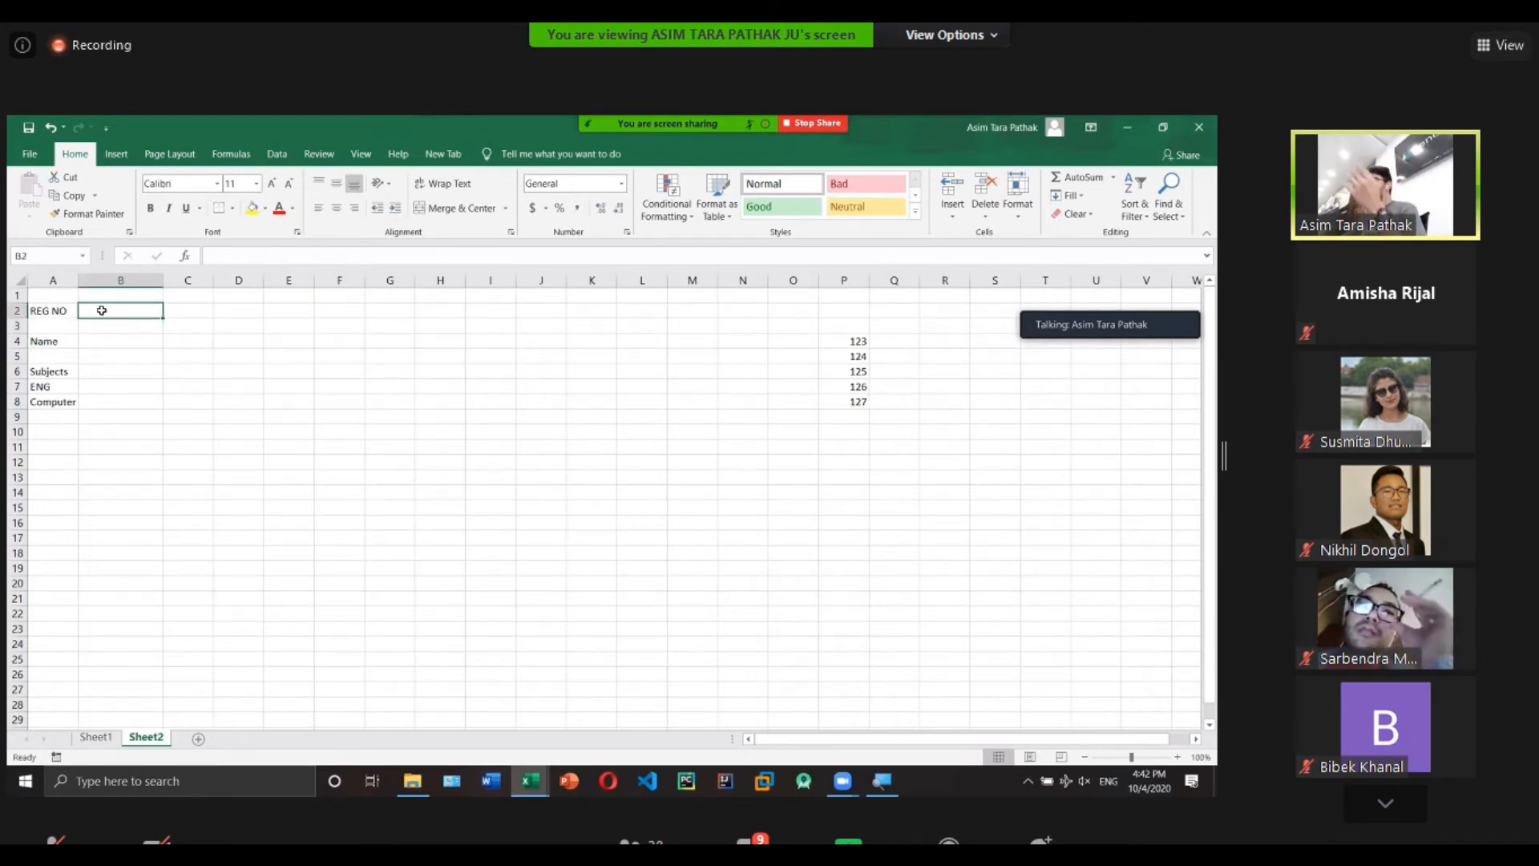
pyautogui.click(65, 433)
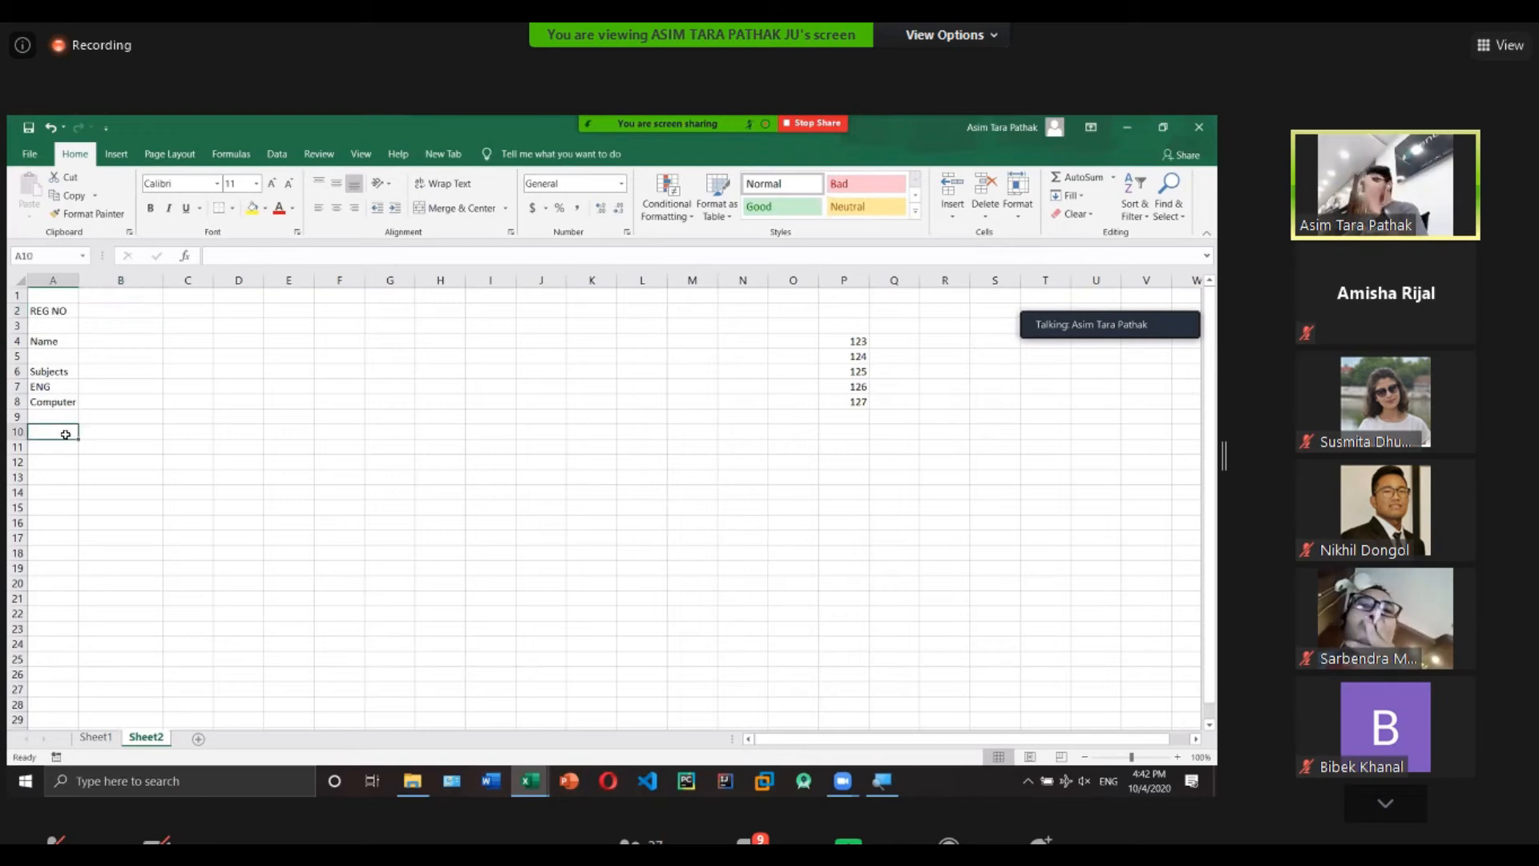
pyautogui.write('Average')
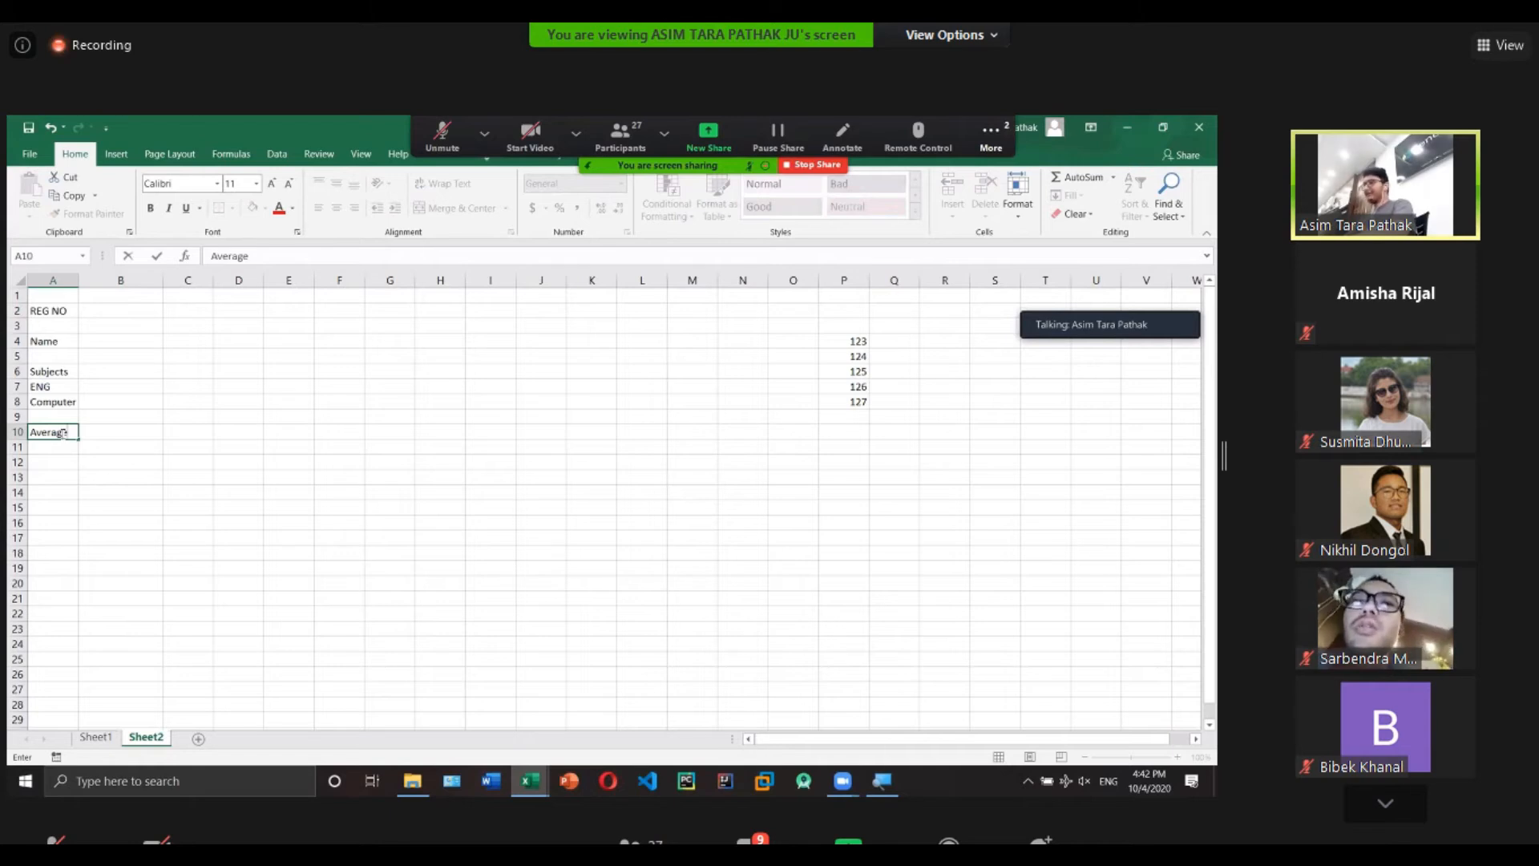
pyautogui.press('Return')
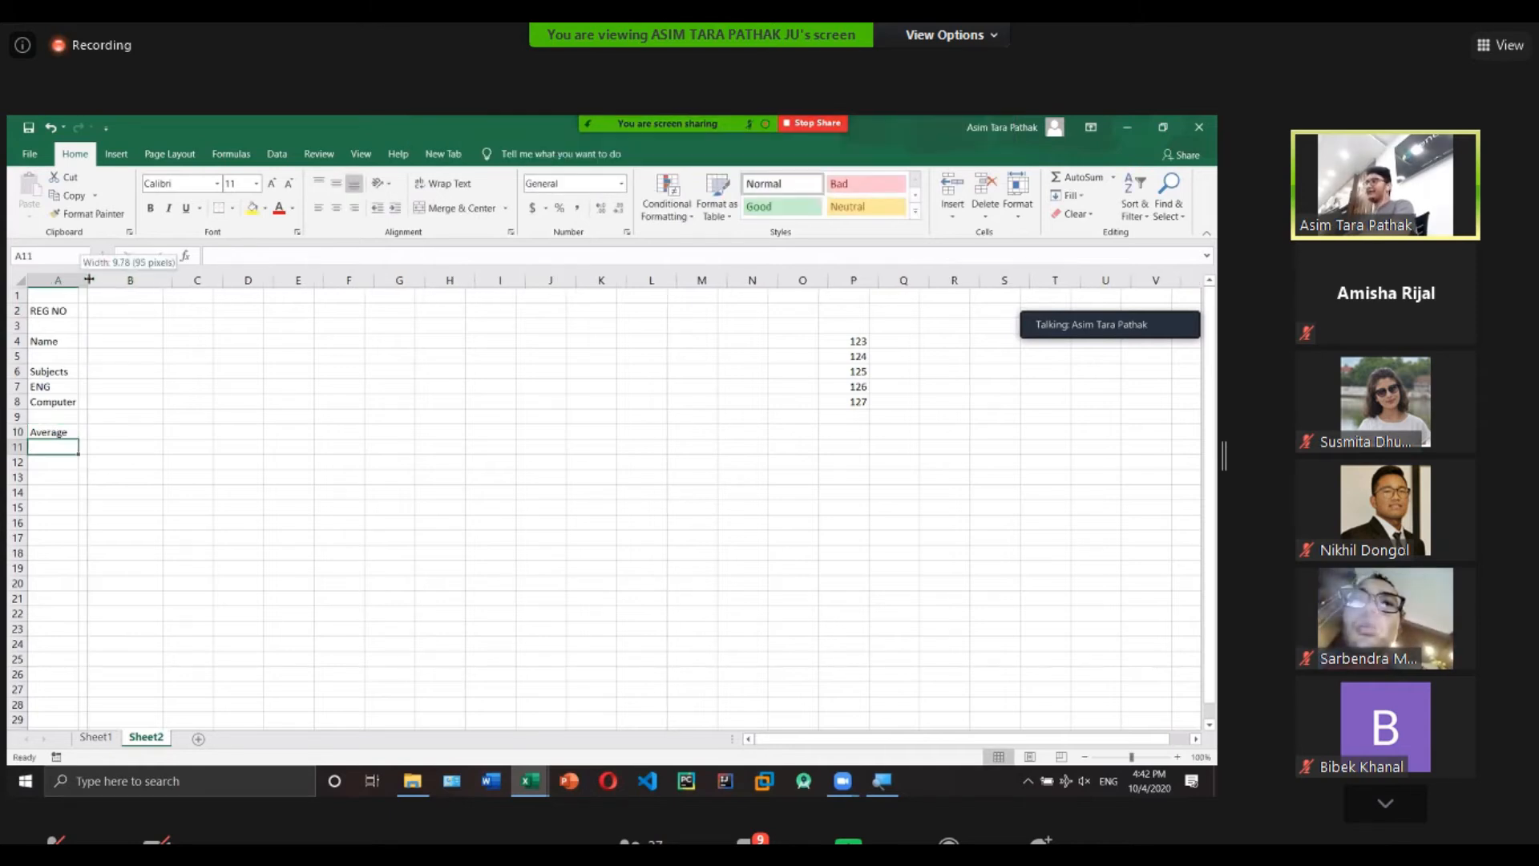
pyautogui.click(96, 737)
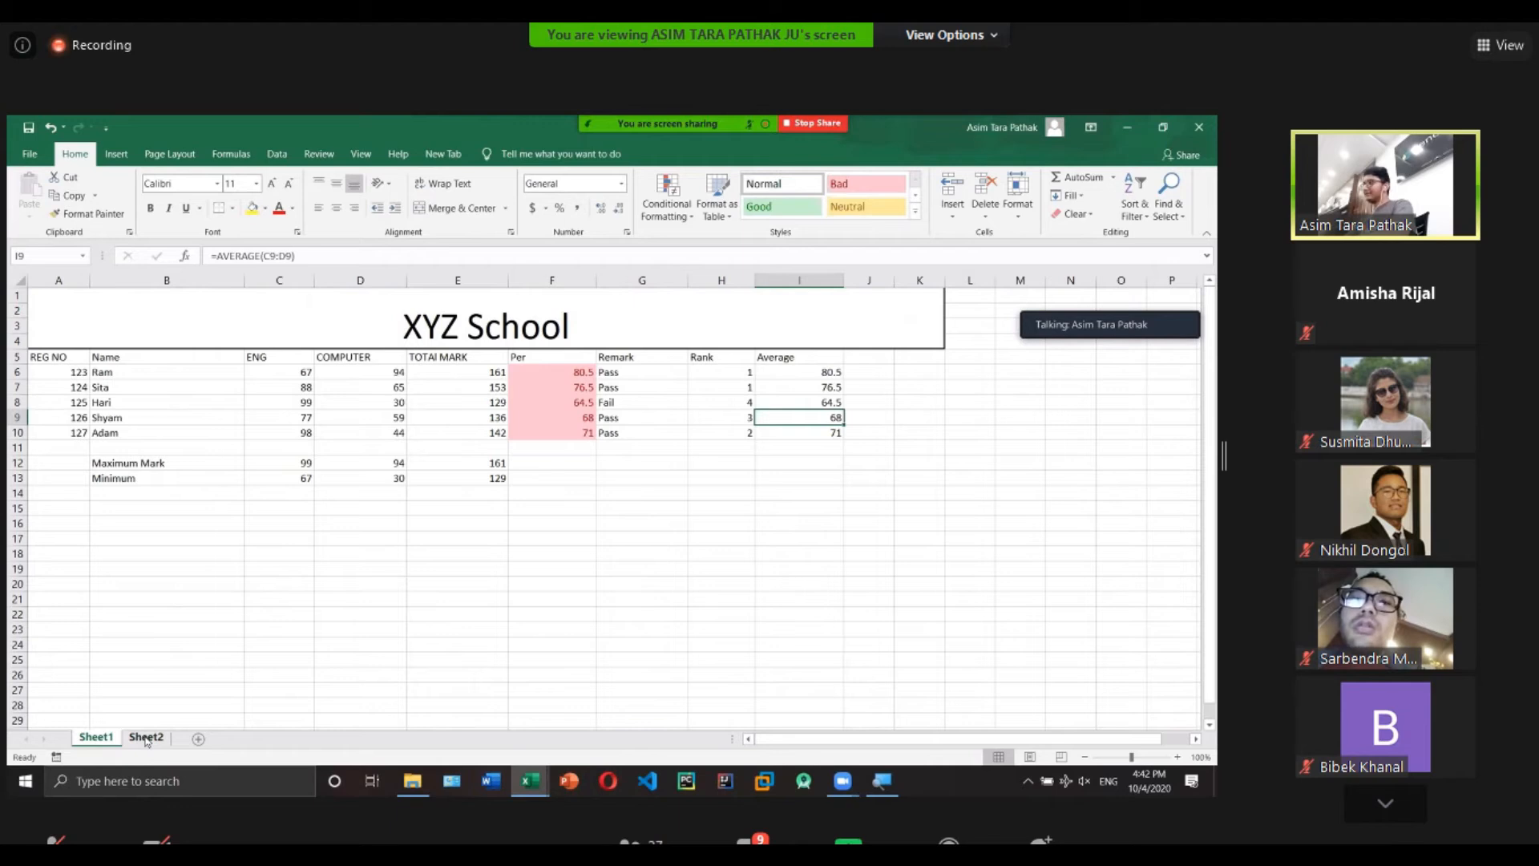
pyautogui.click(147, 737)
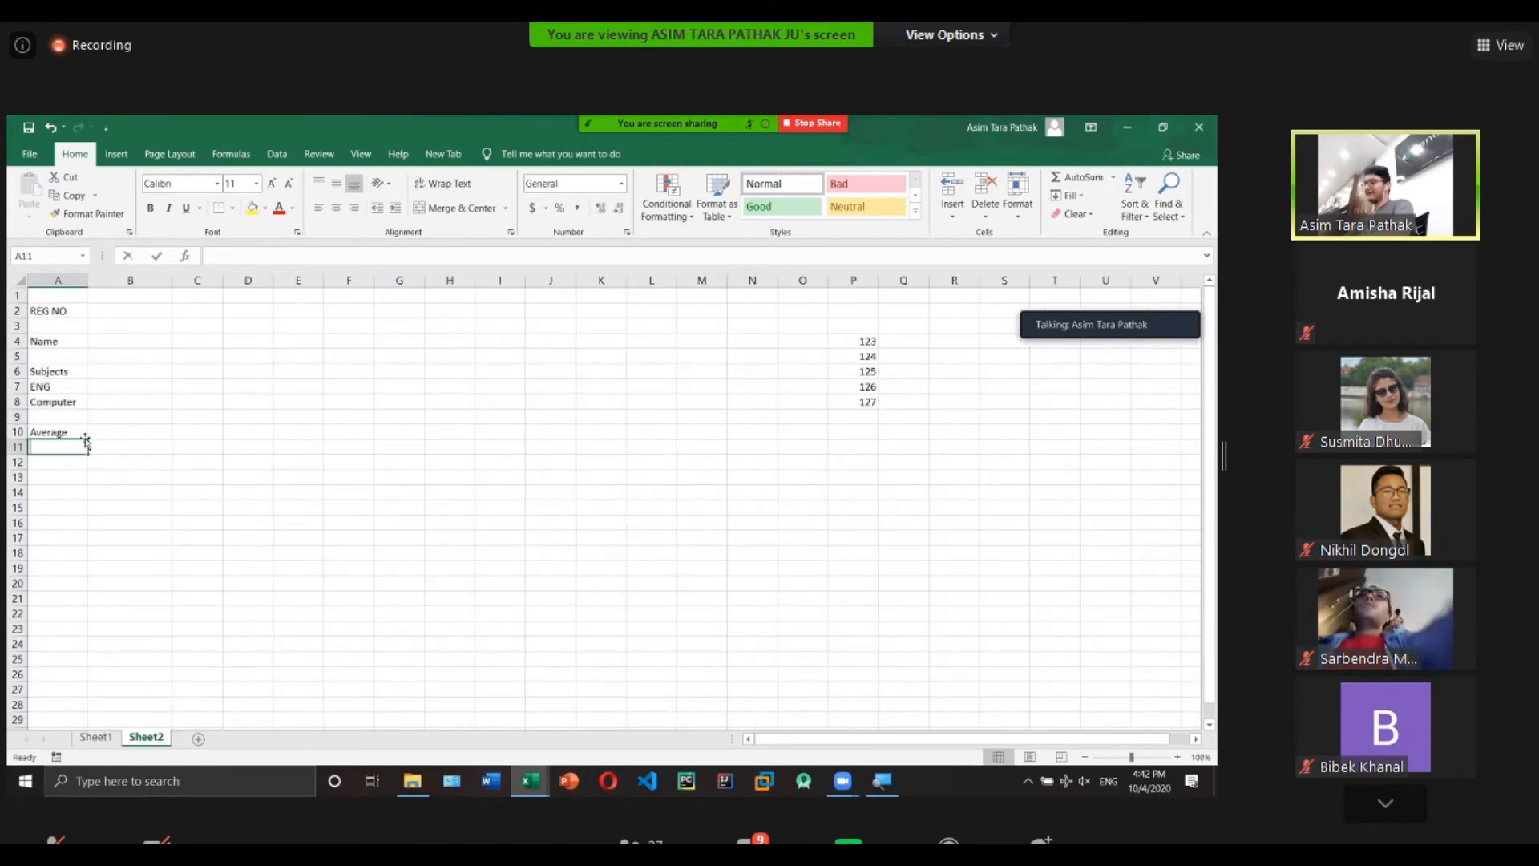
pyautogui.write('Percentage')
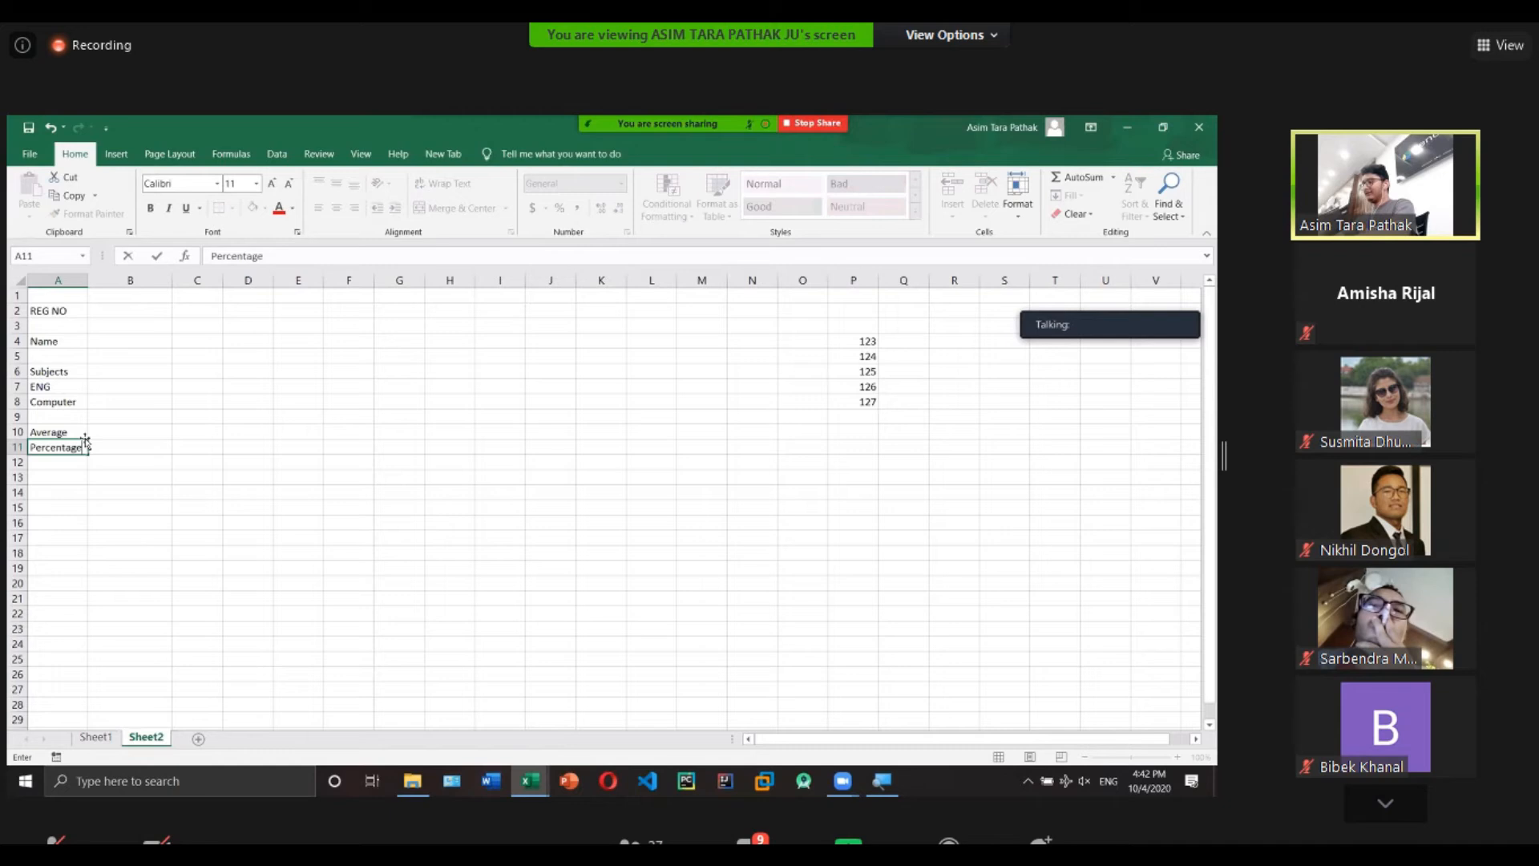
pyautogui.click(120, 311)
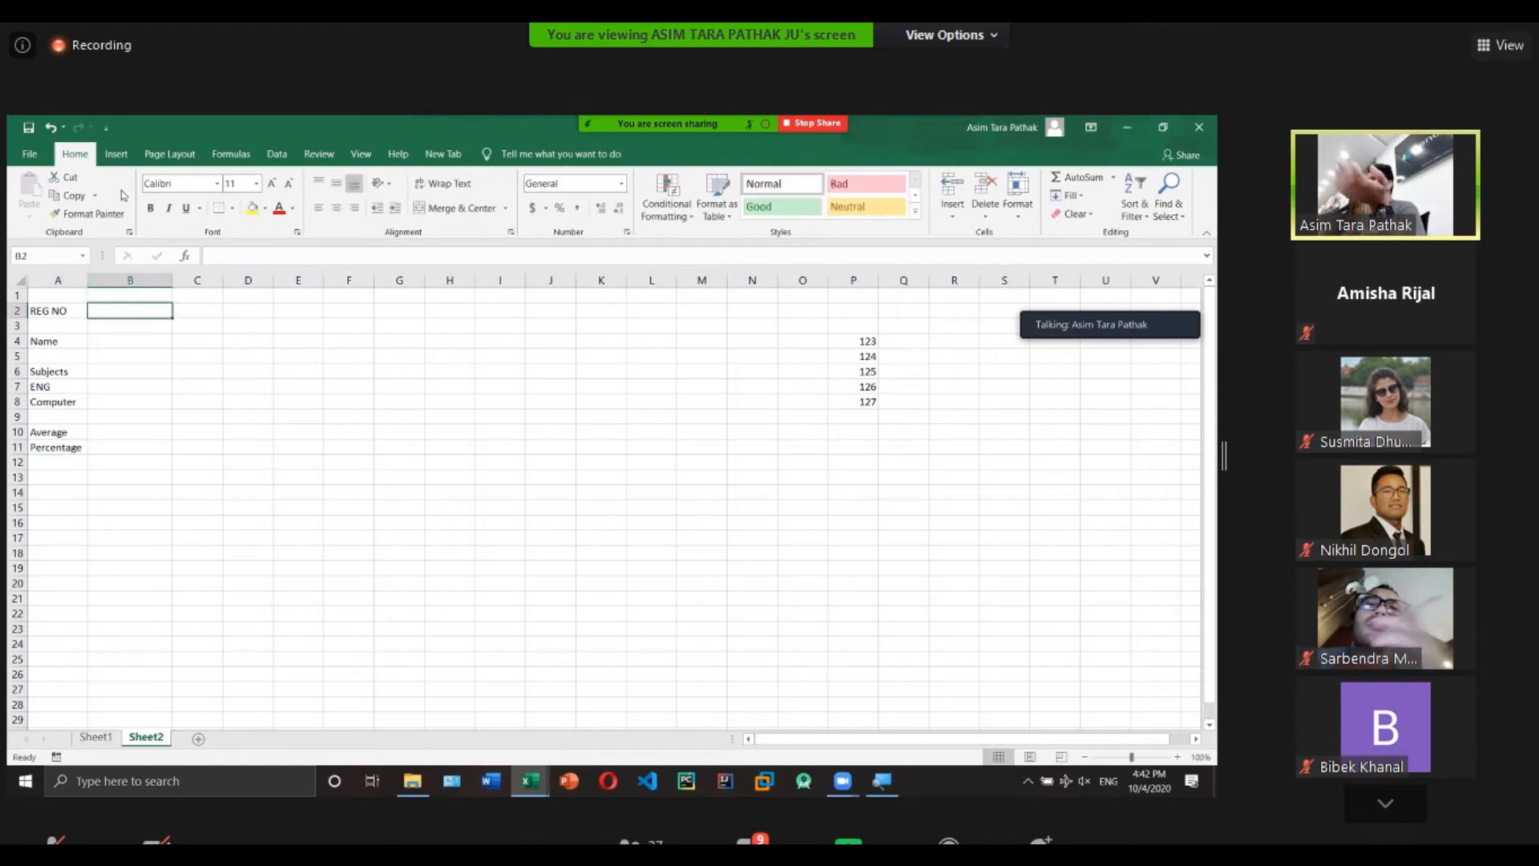
pyautogui.click(118, 155)
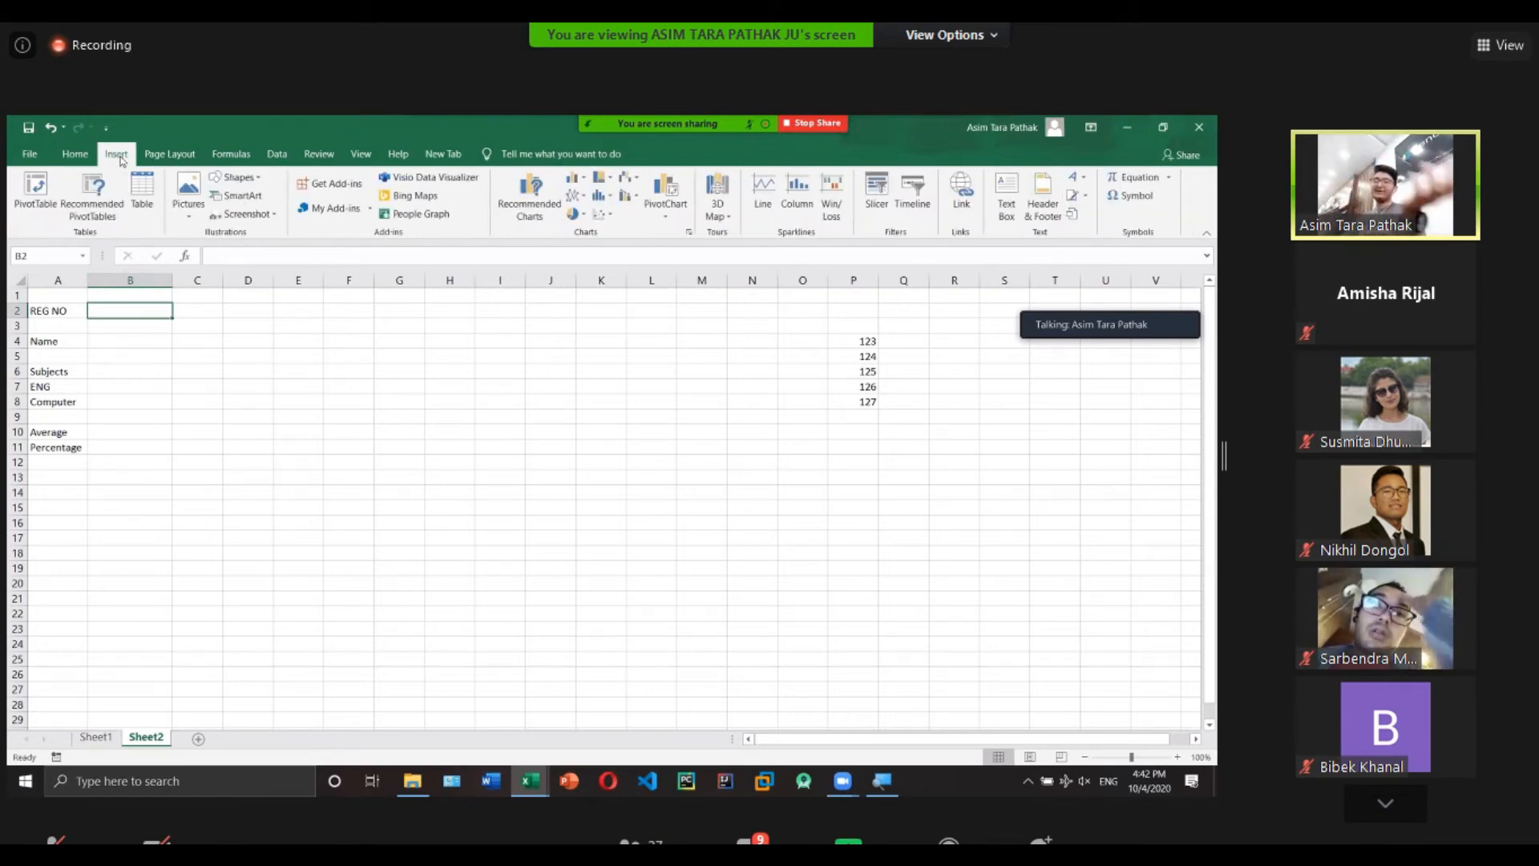
# Review the REG NO values in P4:P8, then select B2 and show the Data ribbon.
pyautogui.moveTo(848, 339); pyautogui.dragTo(862, 395)
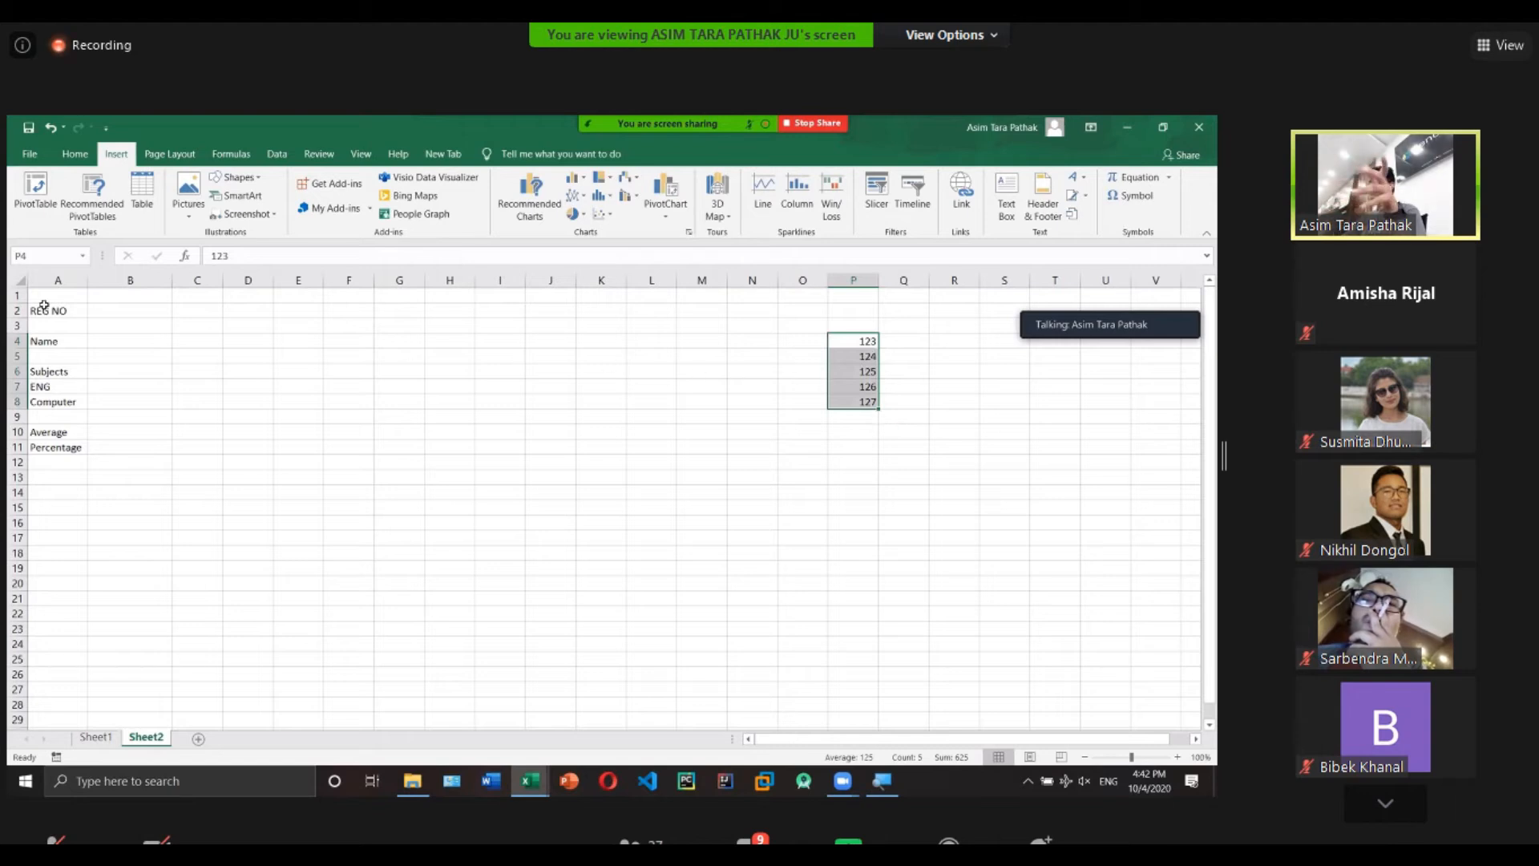
pyautogui.click(103, 312)
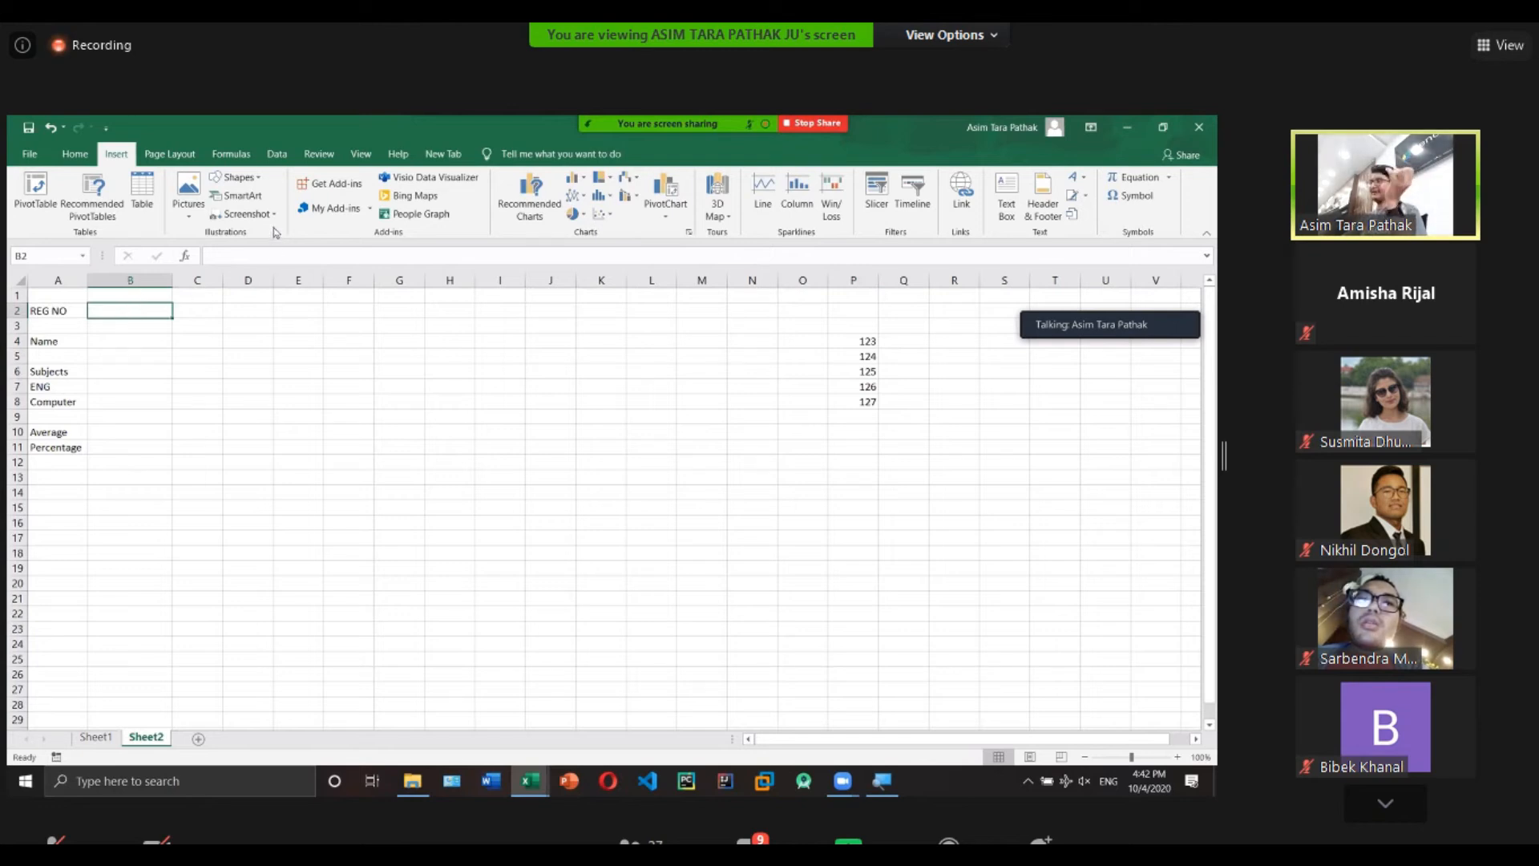
pyautogui.click(277, 154)
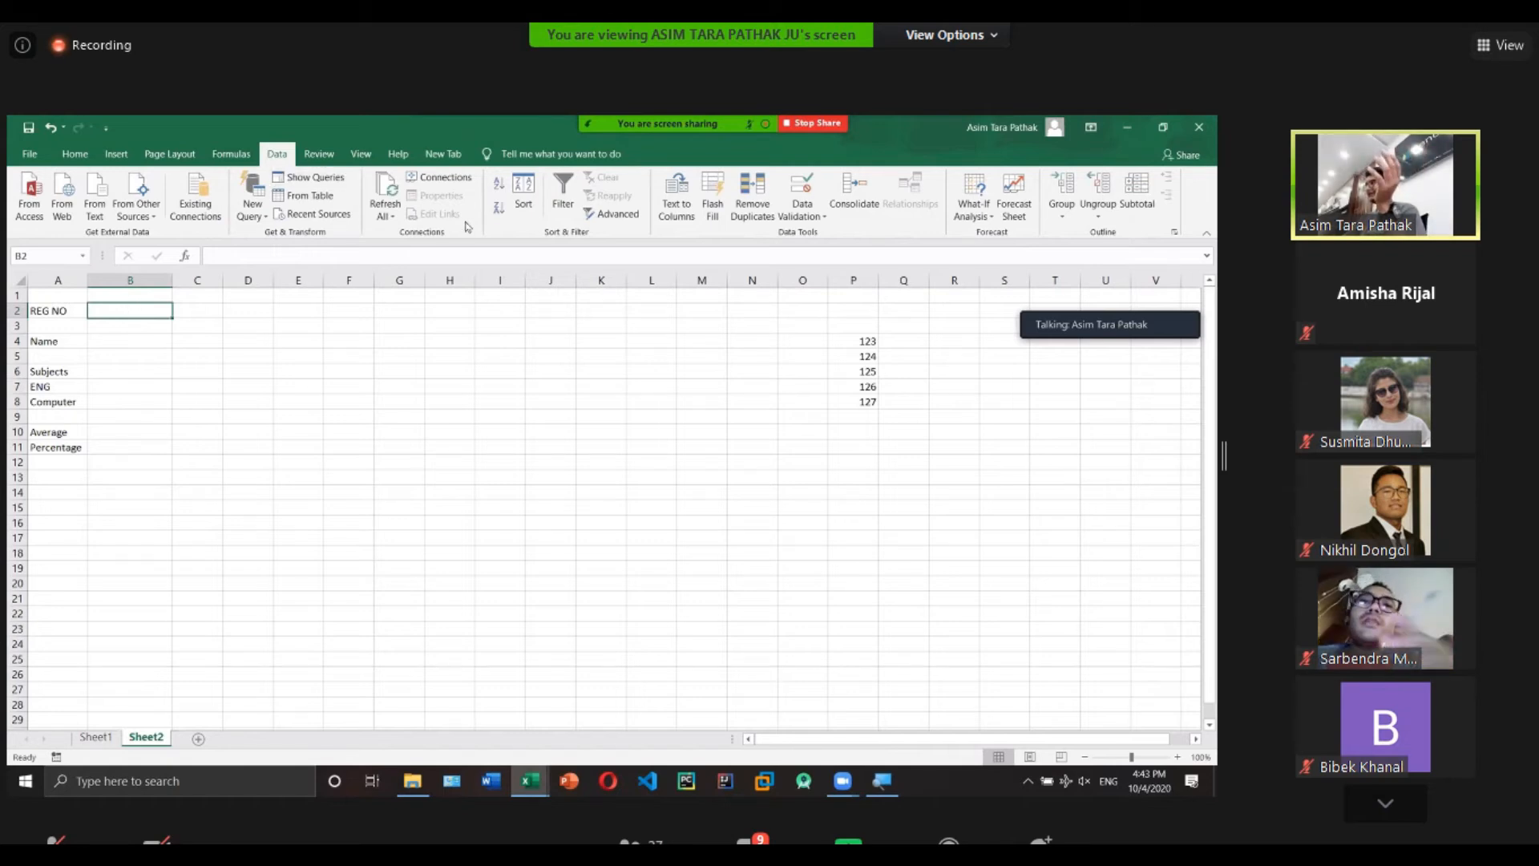
# Restrict B2 to a List with source =$P$4:$P$8.
pyautogui.click(801, 185)
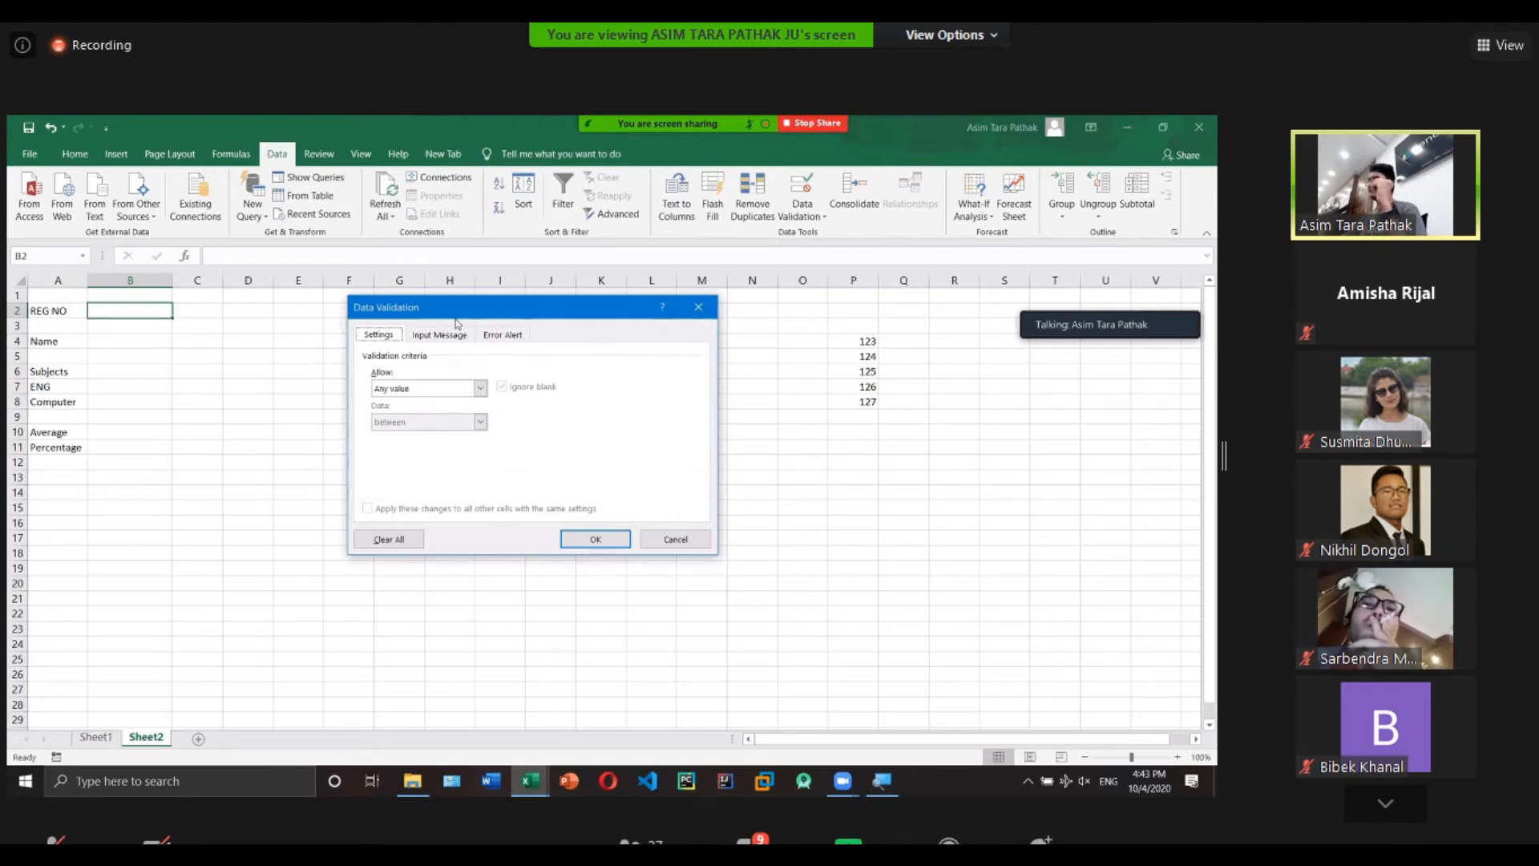
pyautogui.click(460, 390)
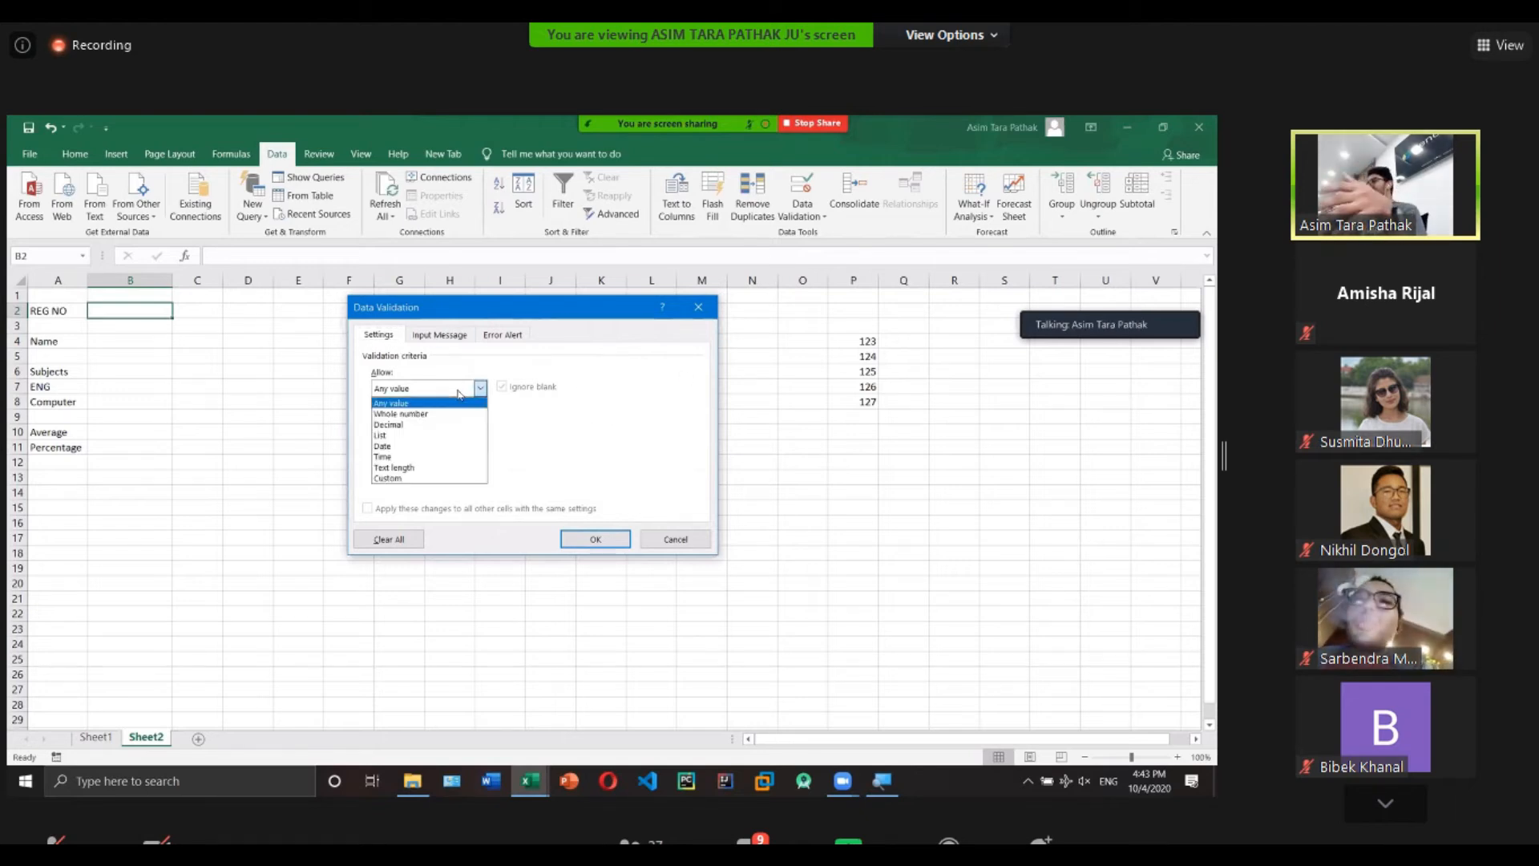
pyautogui.click(416, 435)
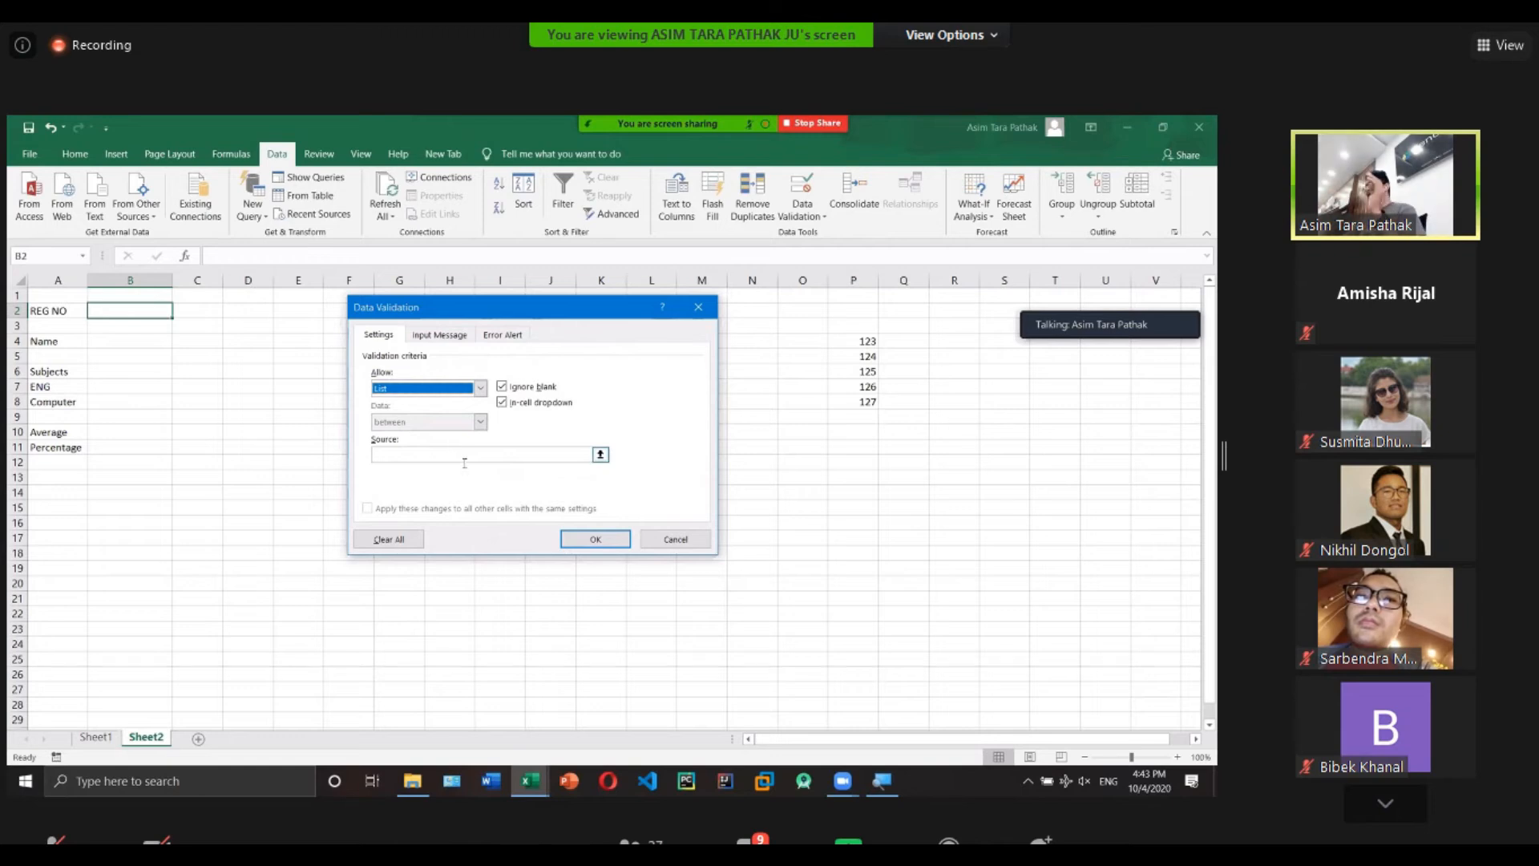
pyautogui.click(462, 454)
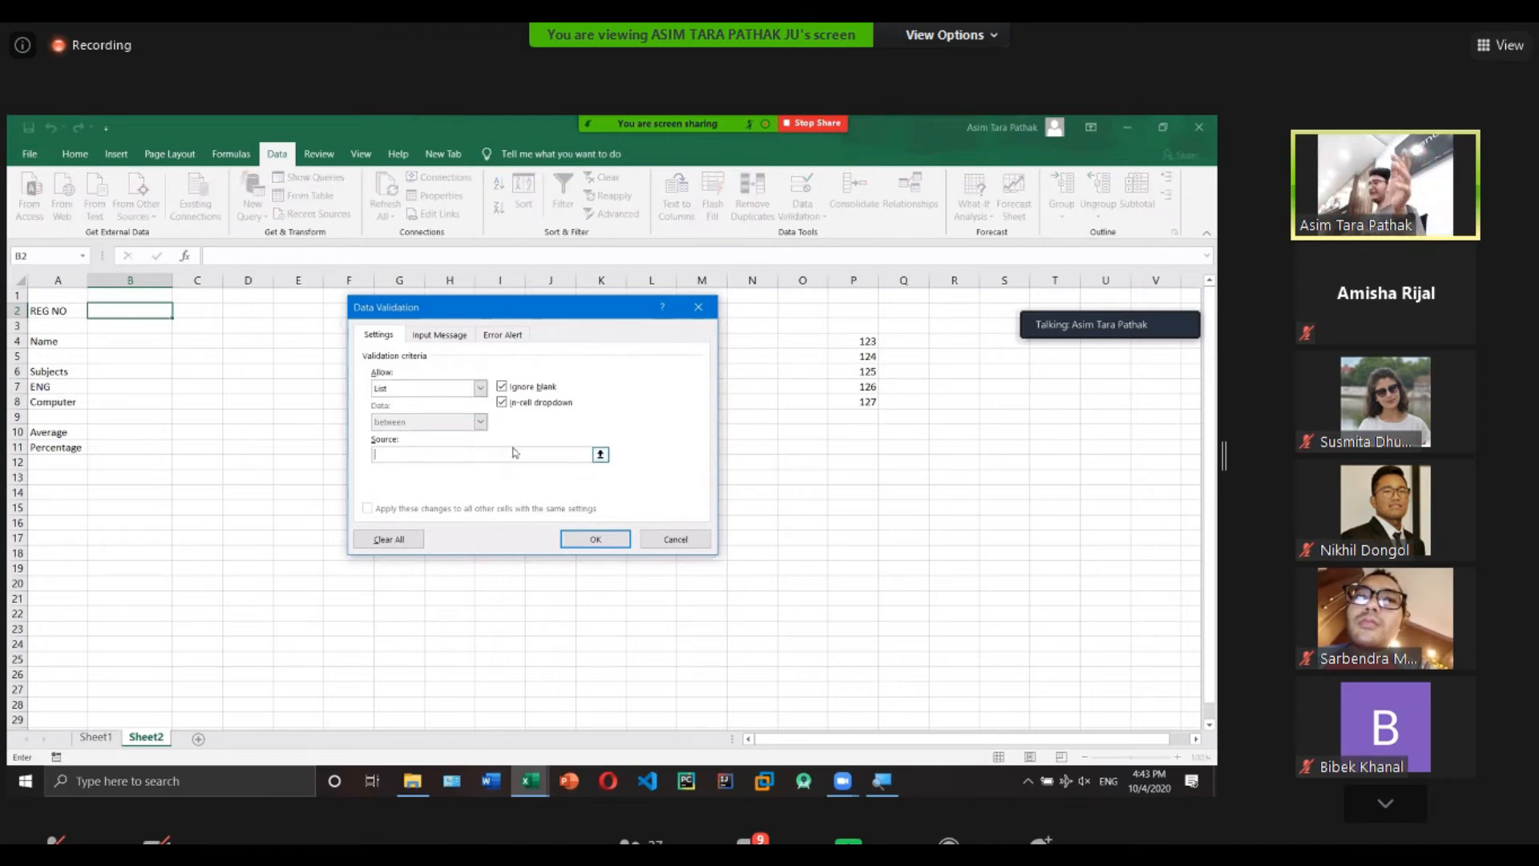
pyautogui.click(600, 455)
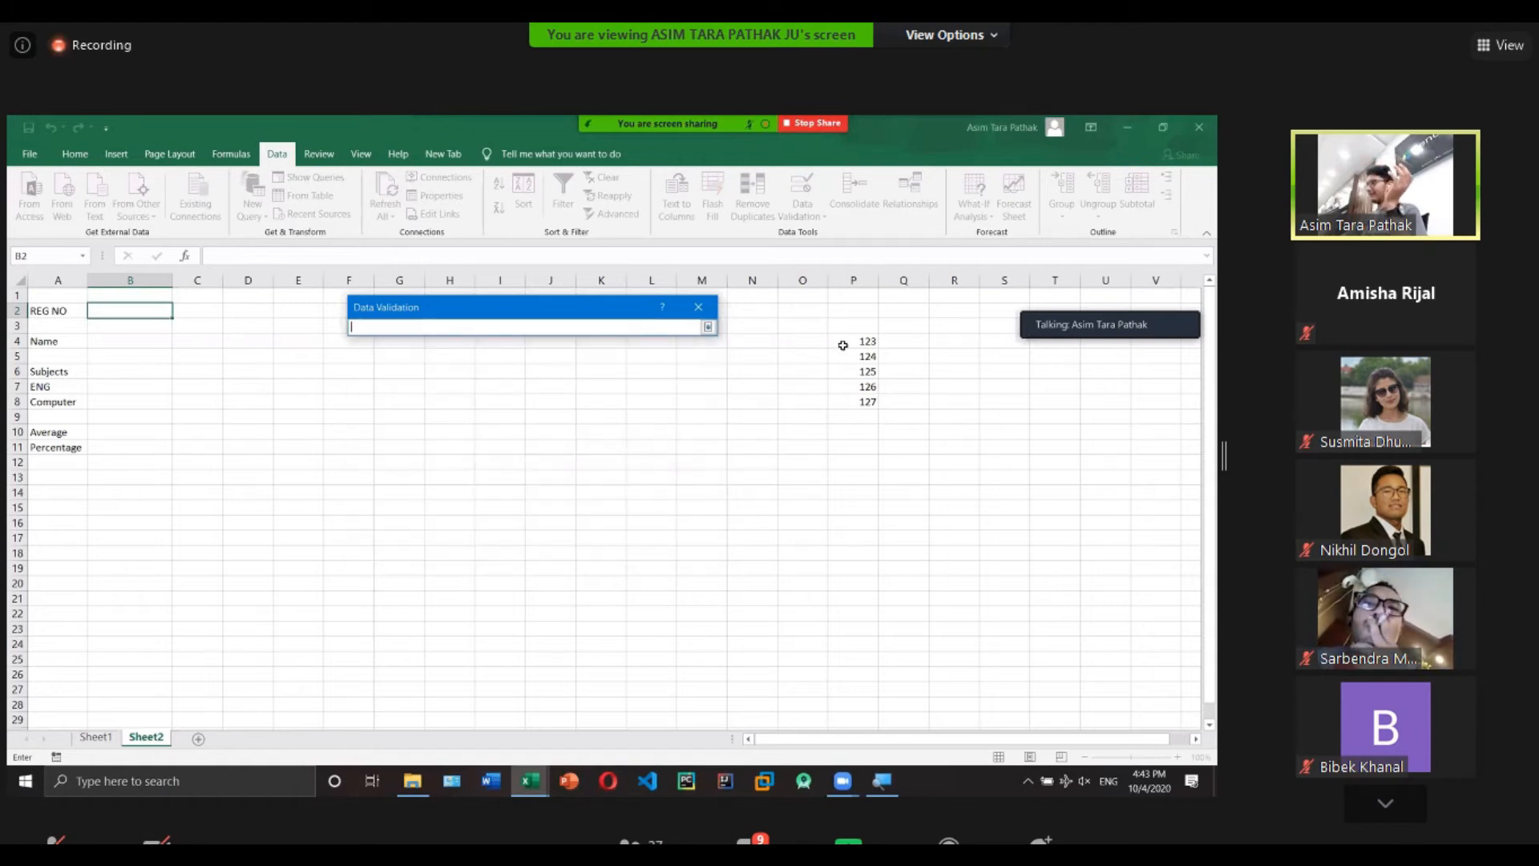
pyautogui.moveTo(855, 347); pyautogui.dragTo(866, 401)
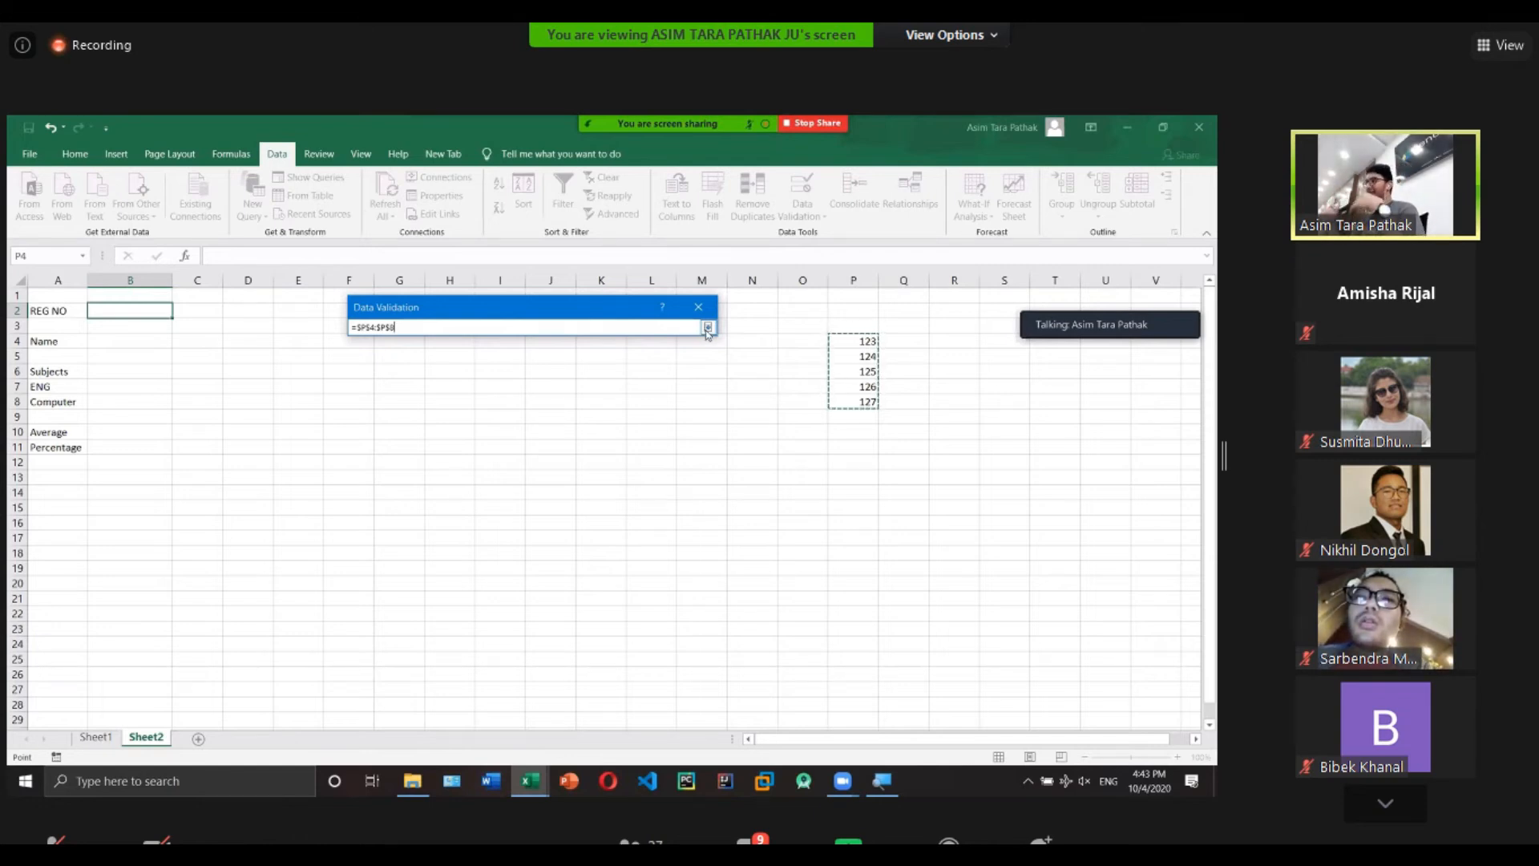
pyautogui.click(708, 328)
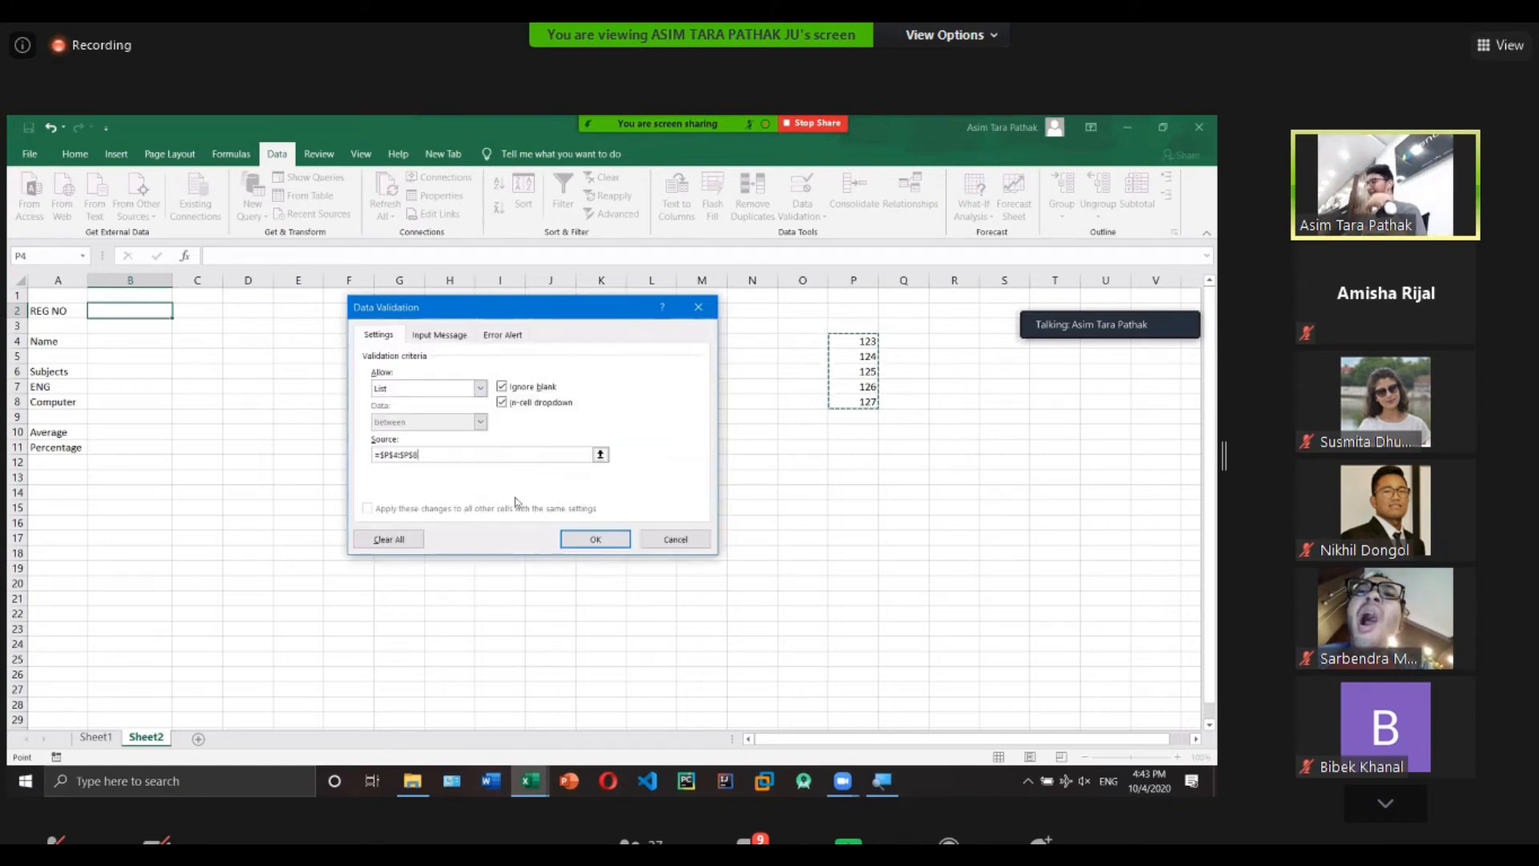
pyautogui.click(440, 335)
# Give B2 a Stop error alert titled Error with message 'Data is Not Valid' and apply it.
pyautogui.click(488, 337)
pyautogui.click(555, 410)
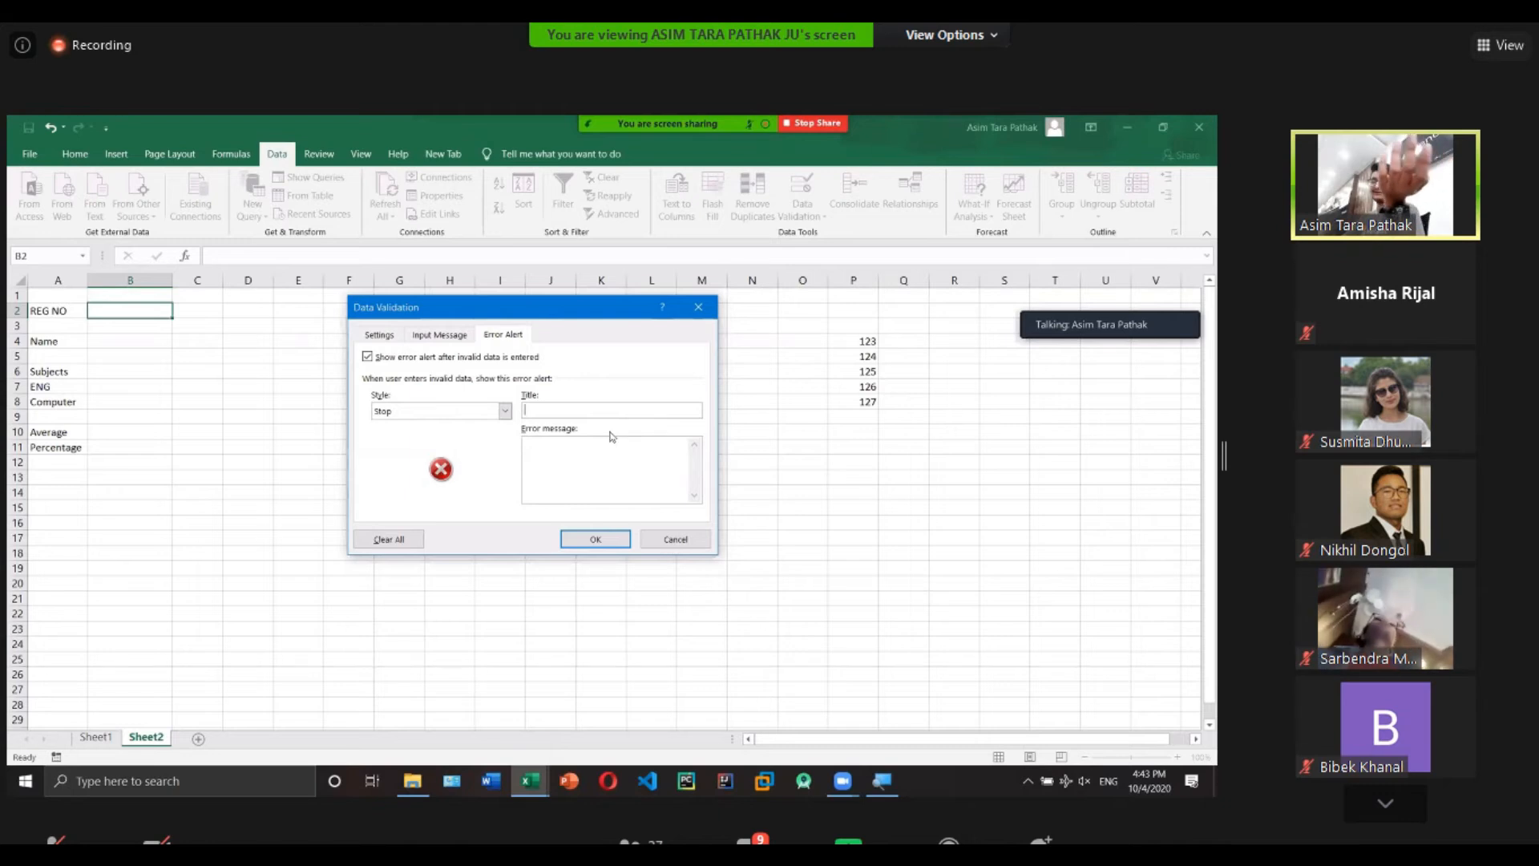
pyautogui.click(504, 411)
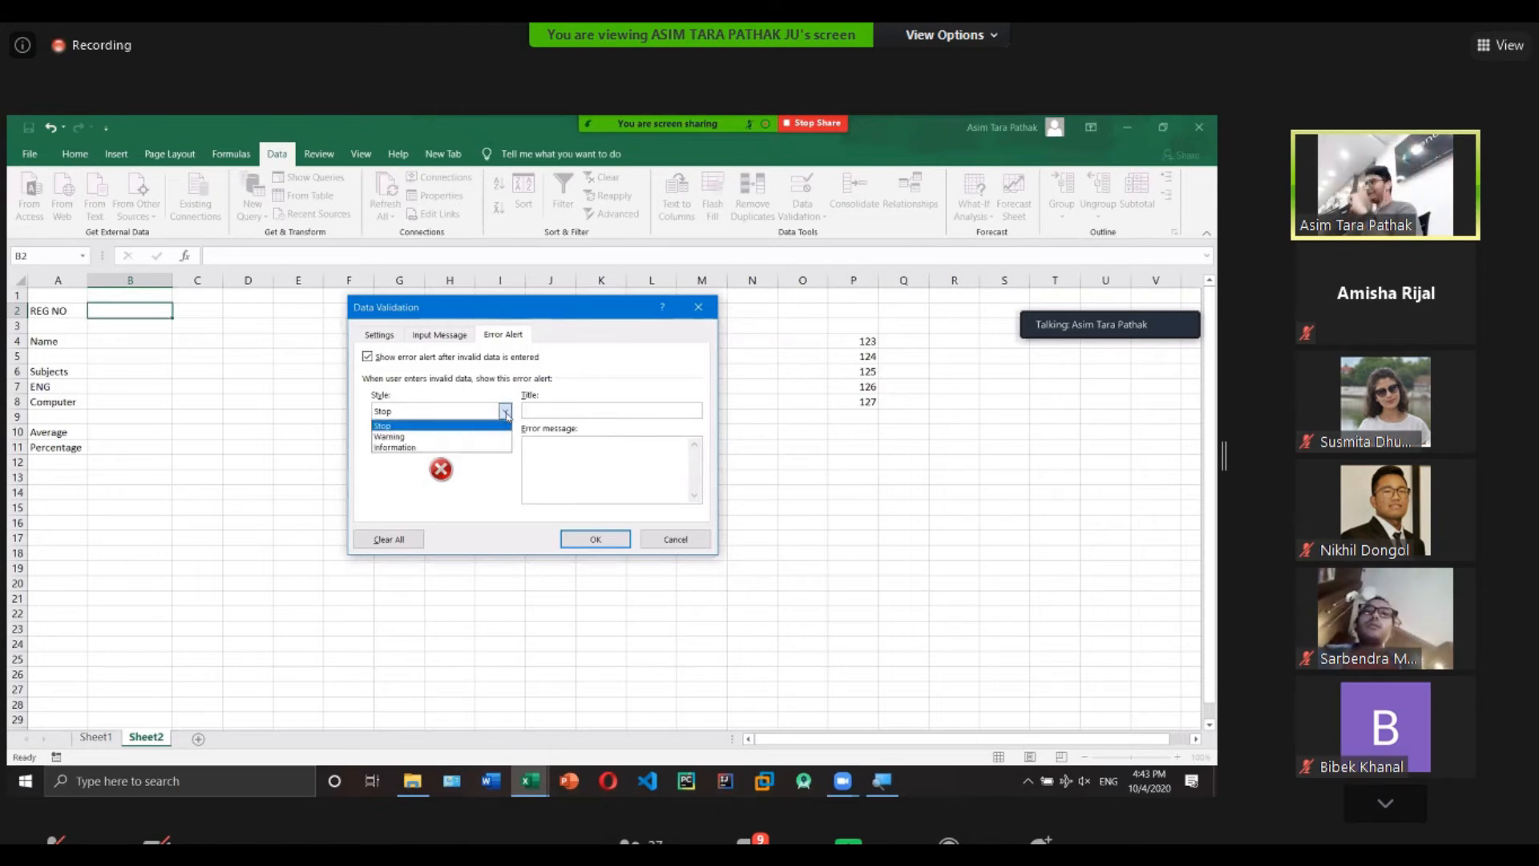
pyautogui.click(437, 426)
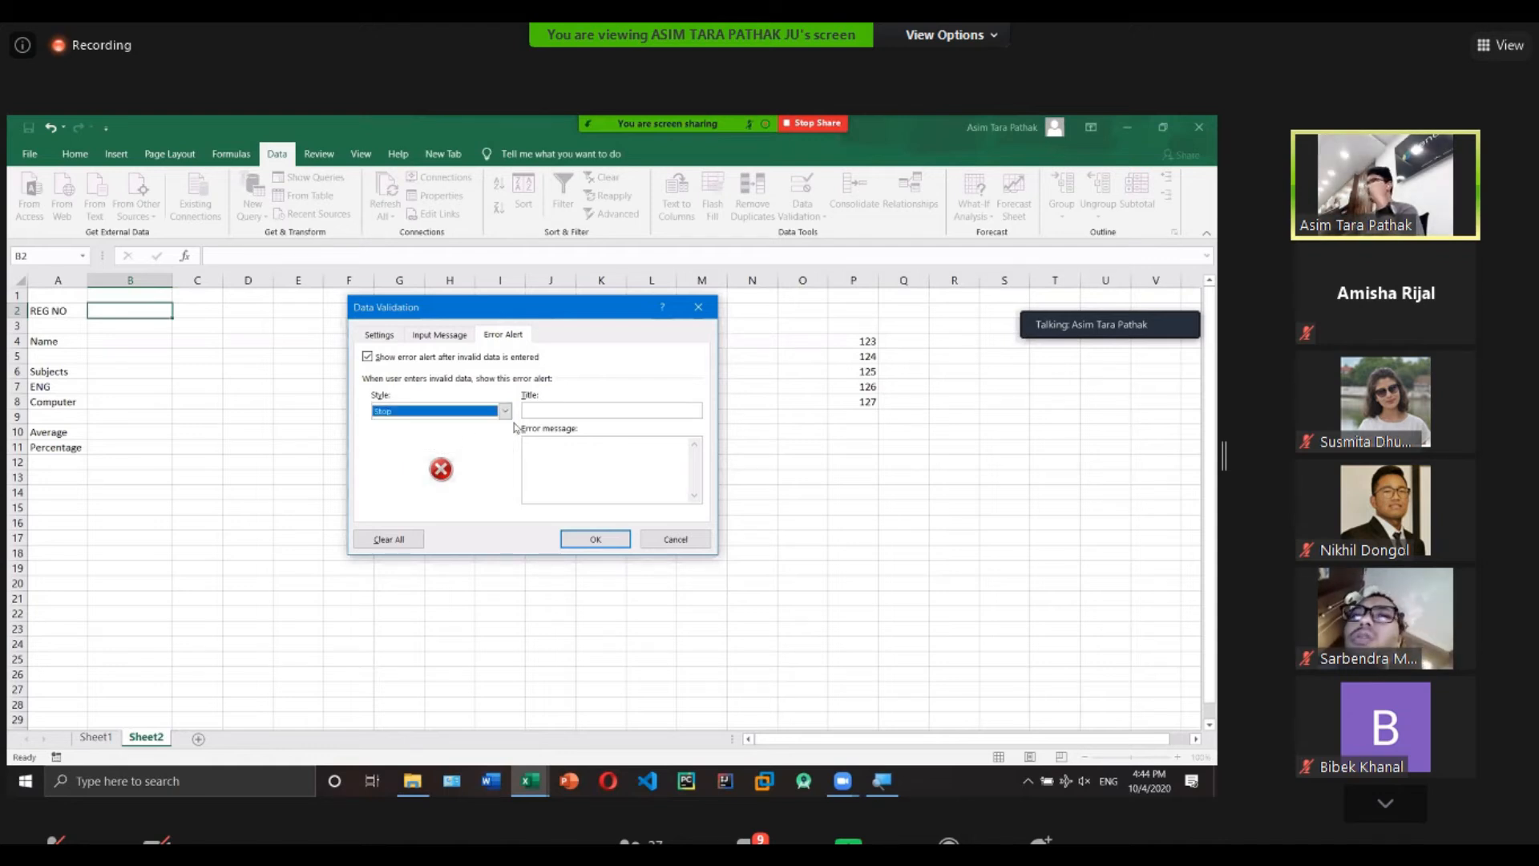
pyautogui.click(556, 409)
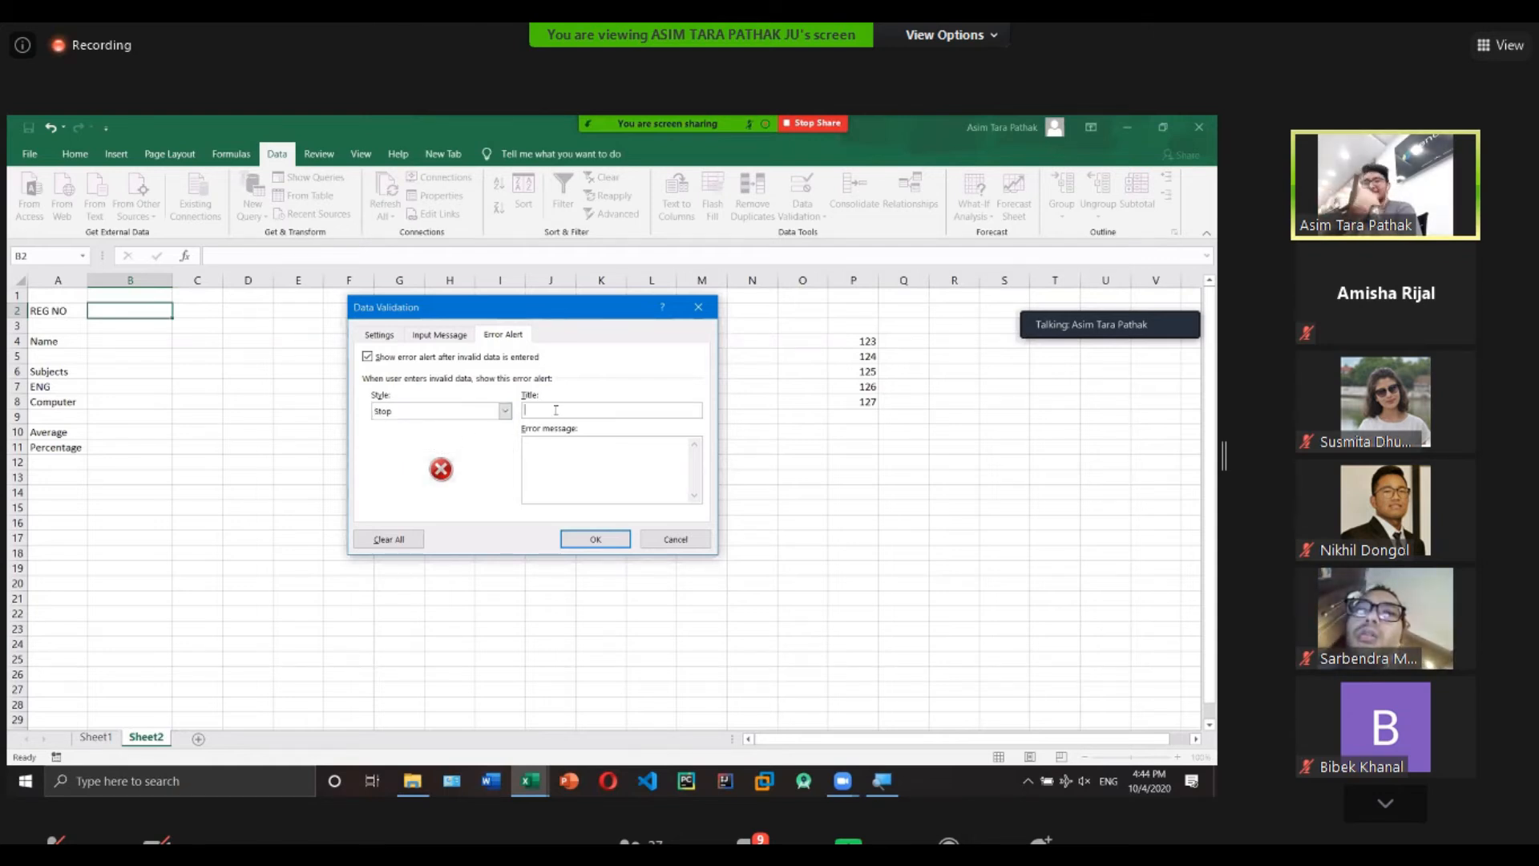
pyautogui.write('Error')
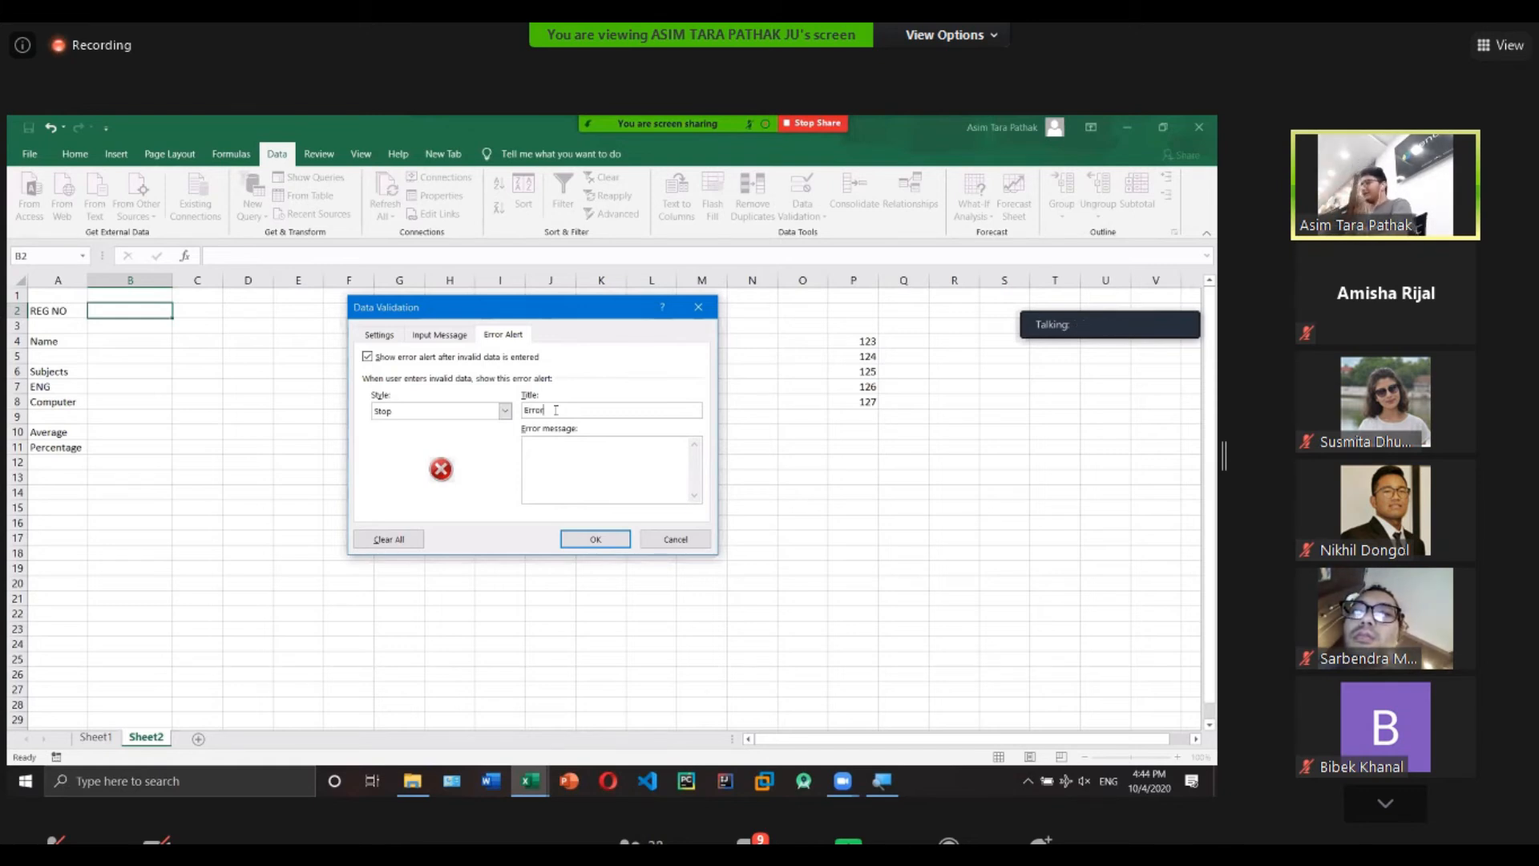
pyautogui.write('Data is N')
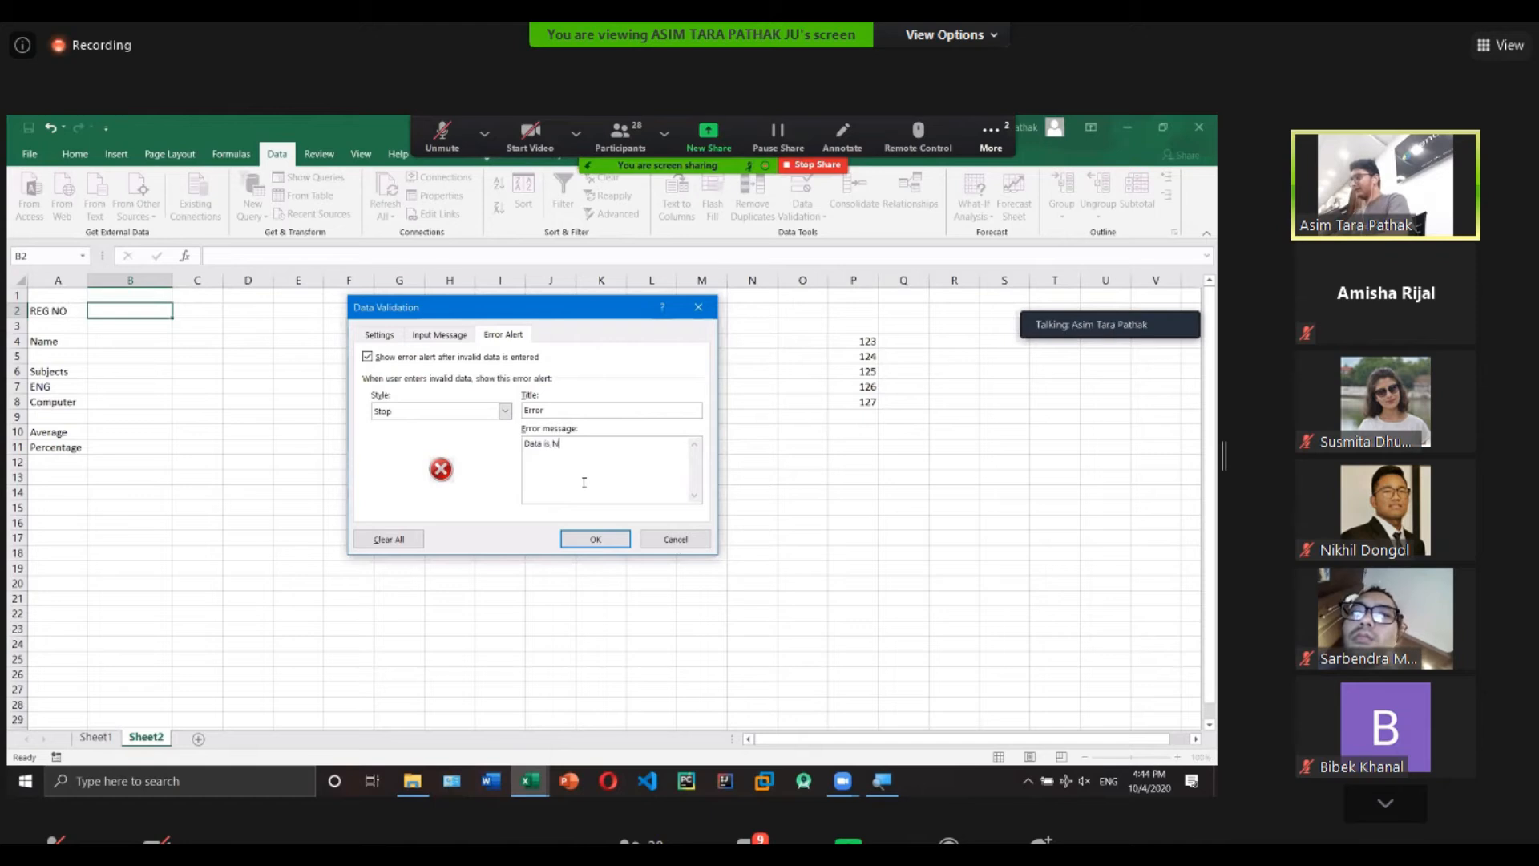
pyautogui.write('ot Valid')
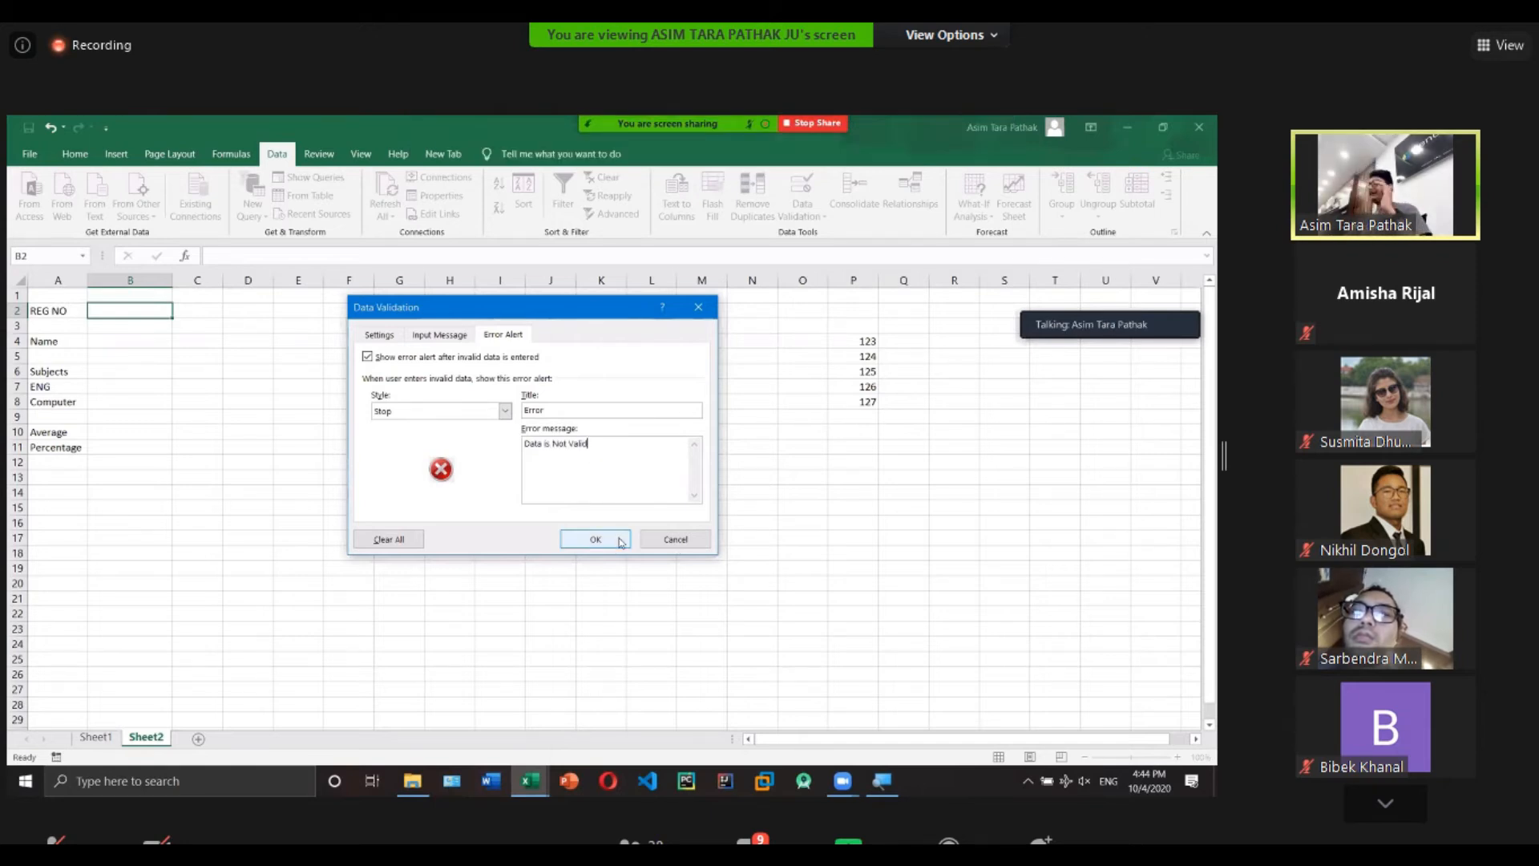
pyautogui.click(595, 538)
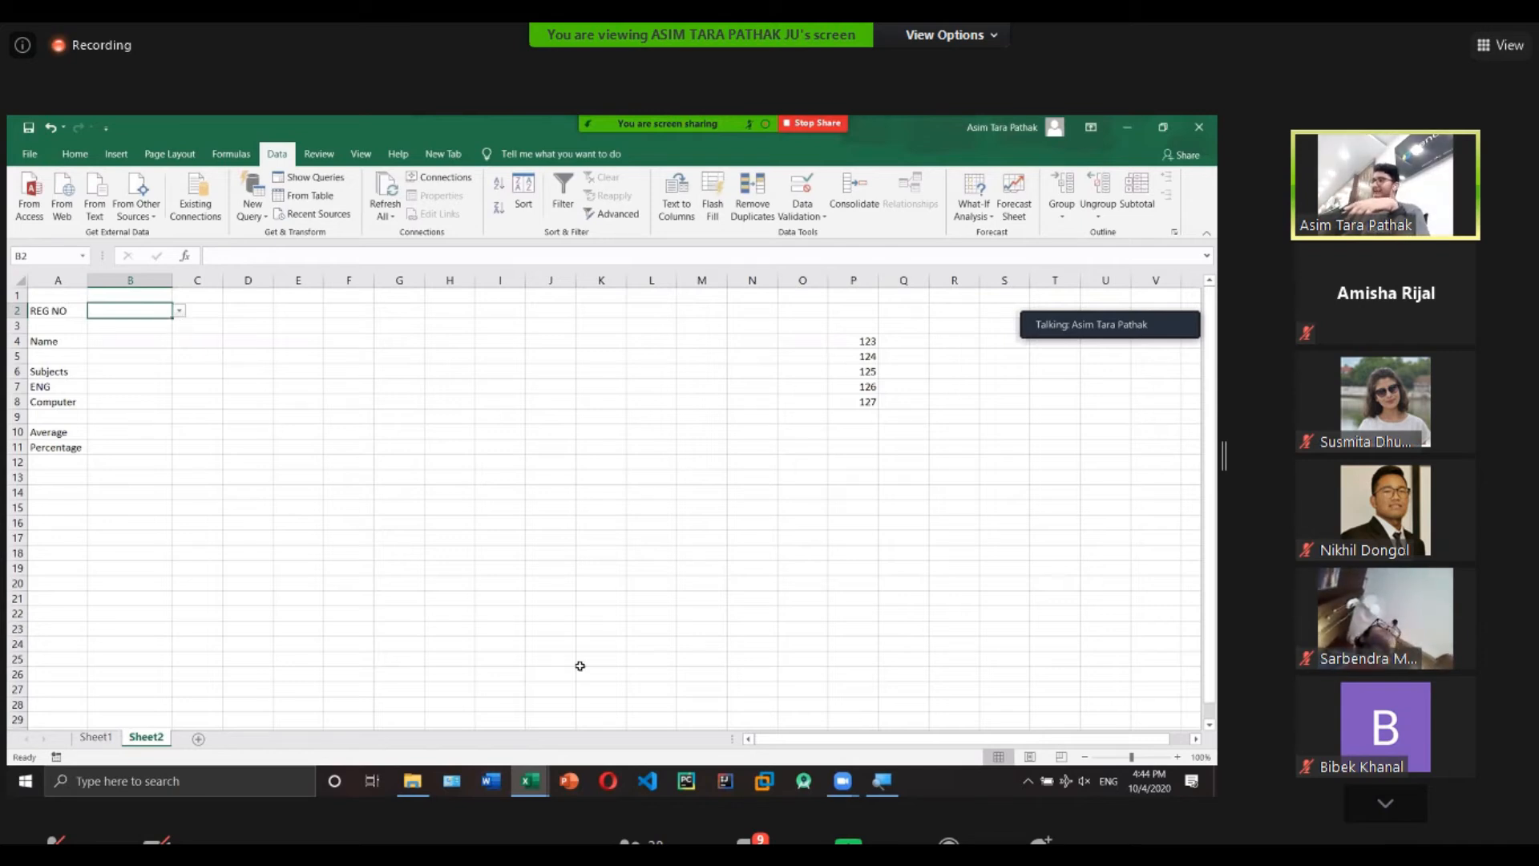
# Choose REG NO 125 from B2's dropdown list of registration numbers.
pyautogui.click(882, 780)
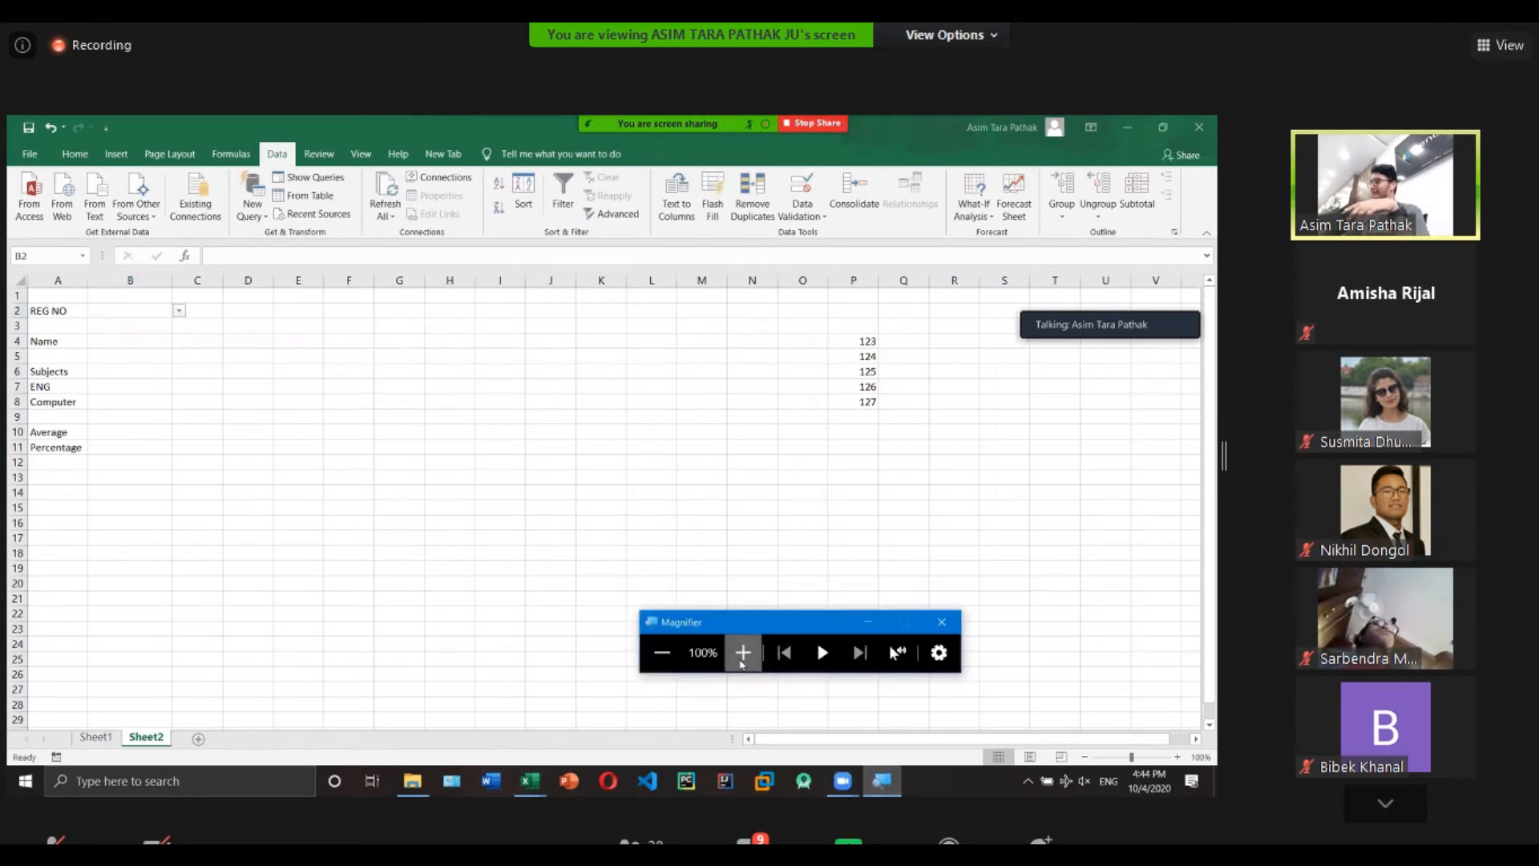
pyautogui.click(743, 651)
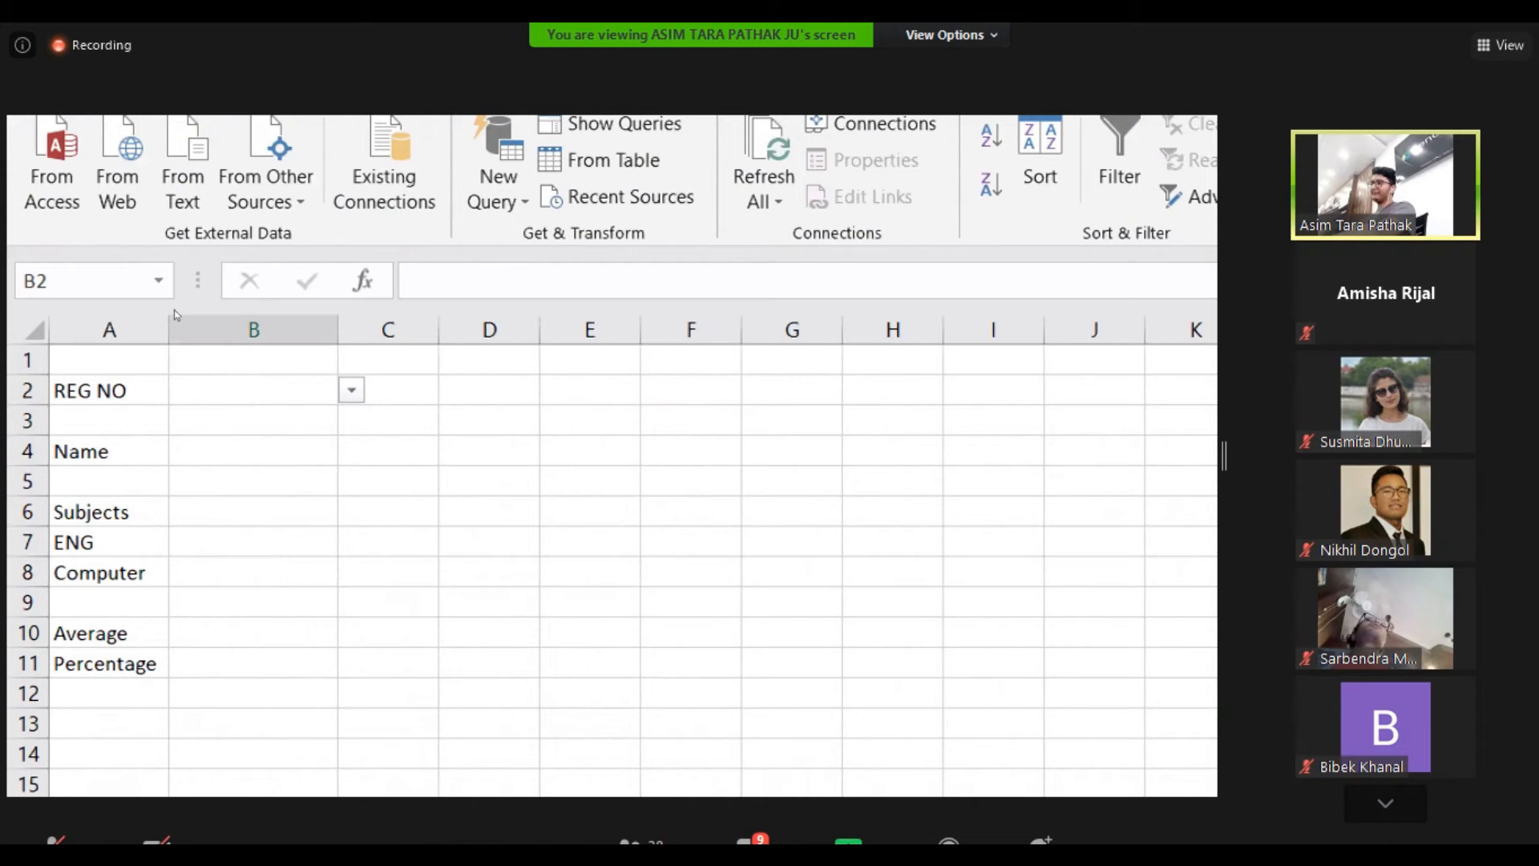
pyautogui.hotkey('alt', 'Down')
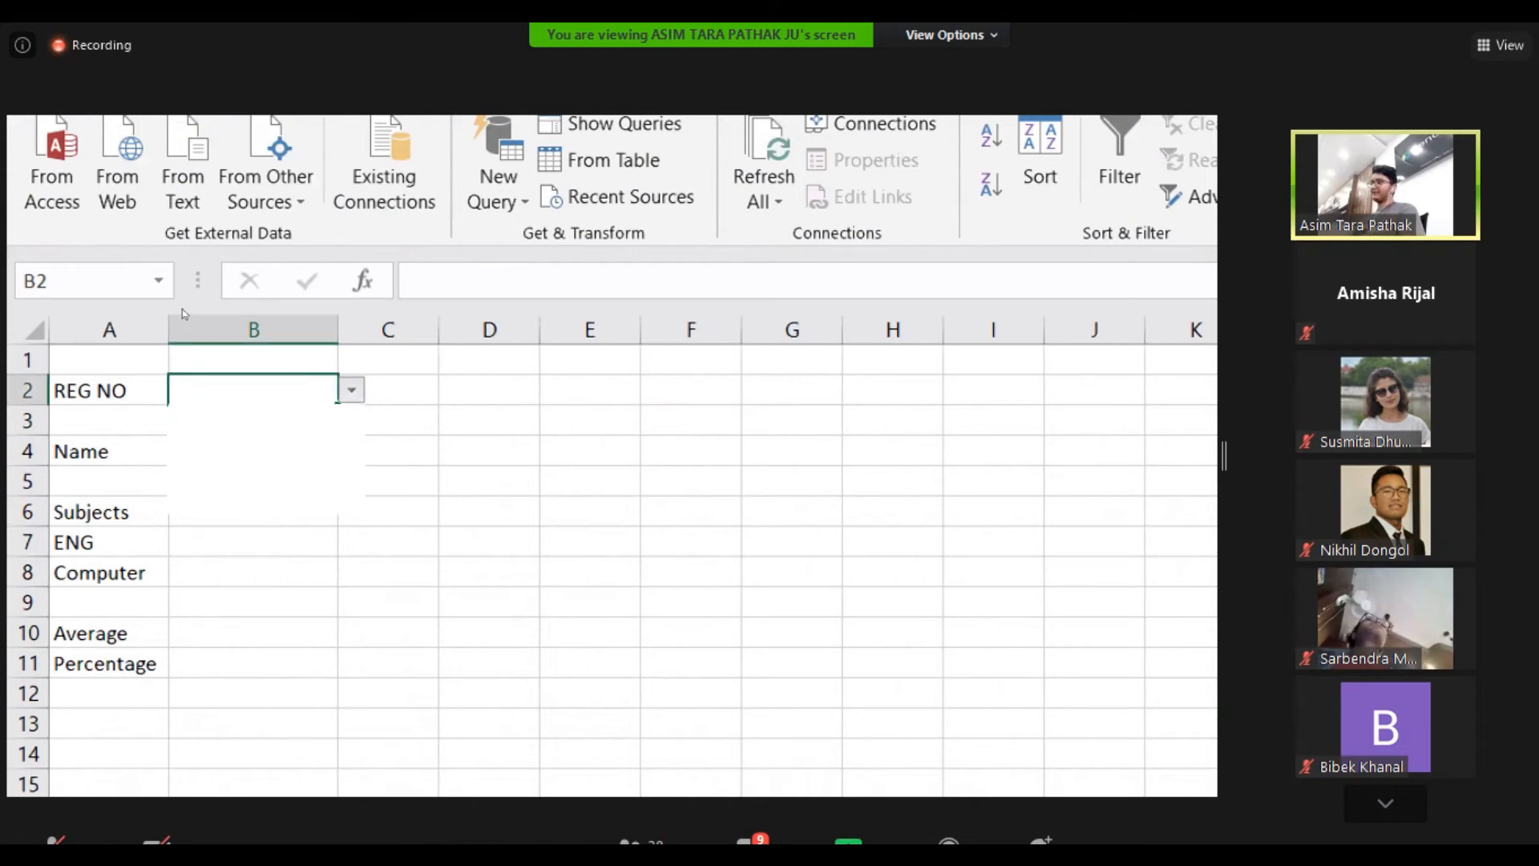
pyautogui.press('Down')
pyautogui.press('Down')
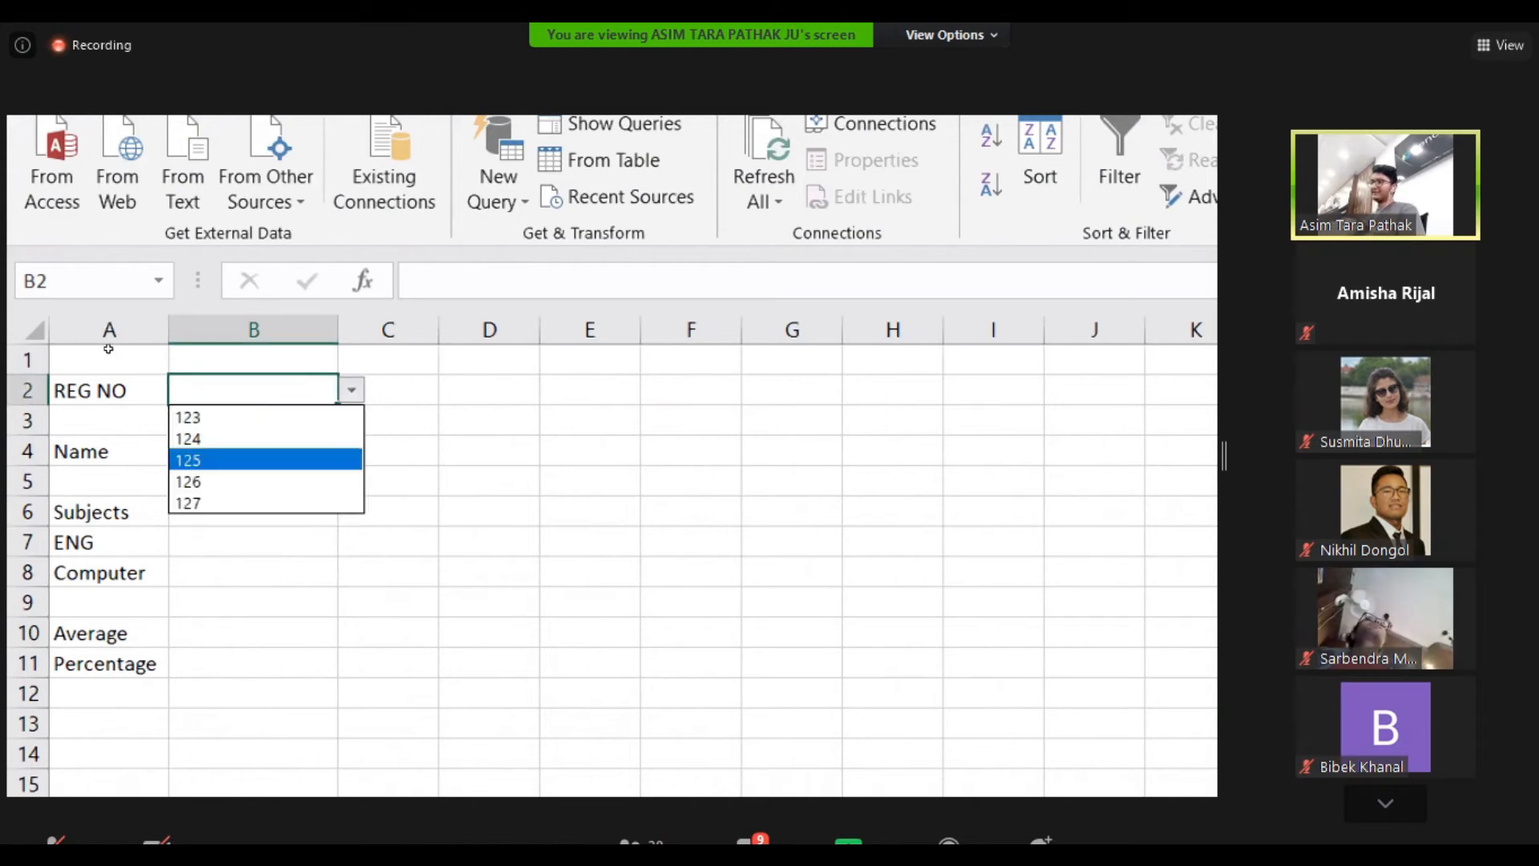
pyautogui.press('Escape')
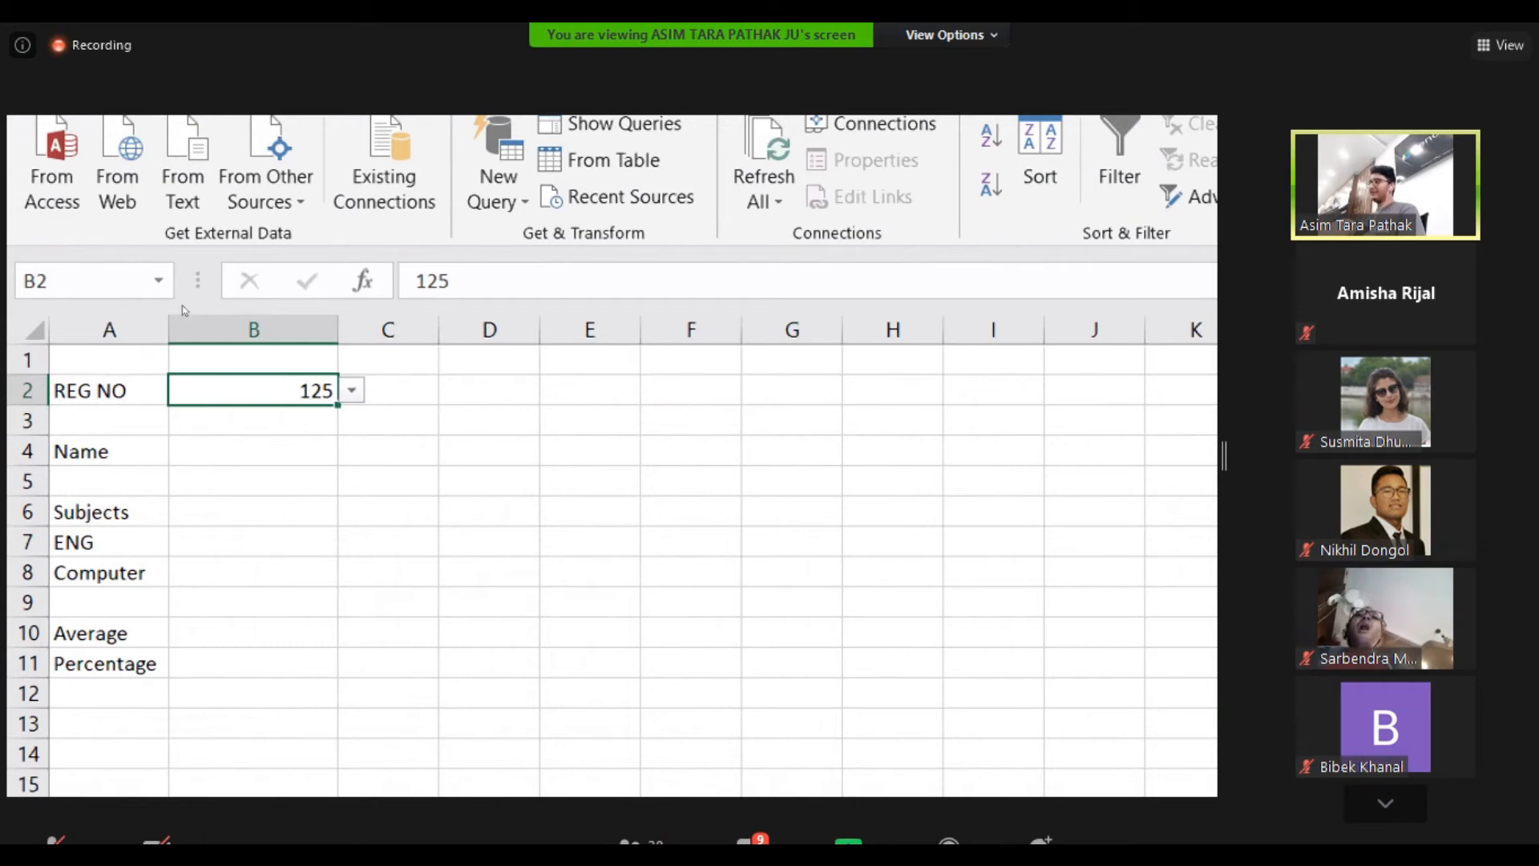
pyautogui.hotkey('alt', 'Down')
pyautogui.click(401, 393)
pyautogui.click(401, 393)
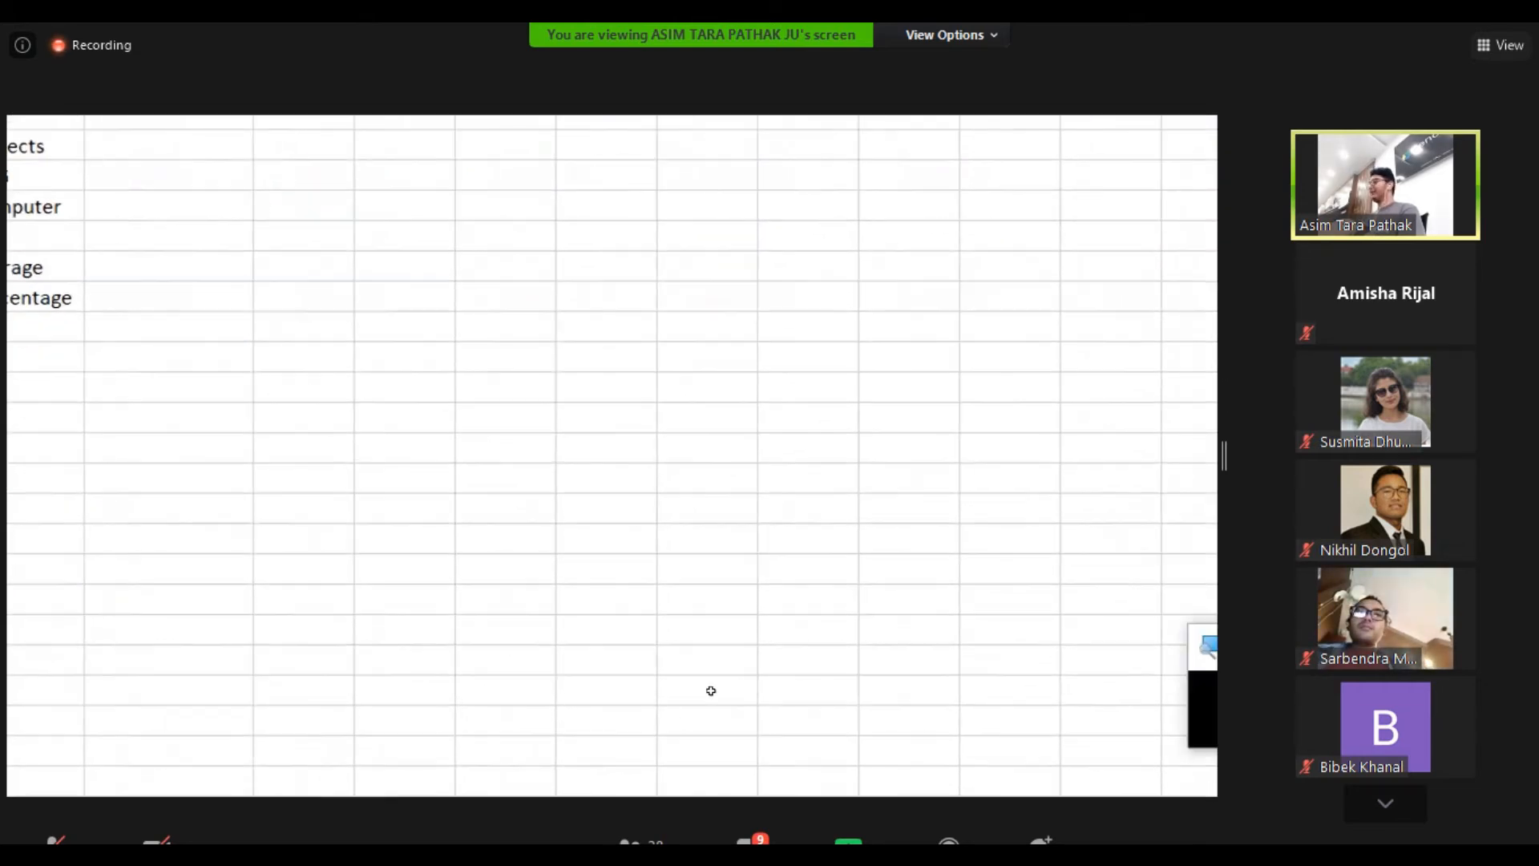
pyautogui.press('super+minus')
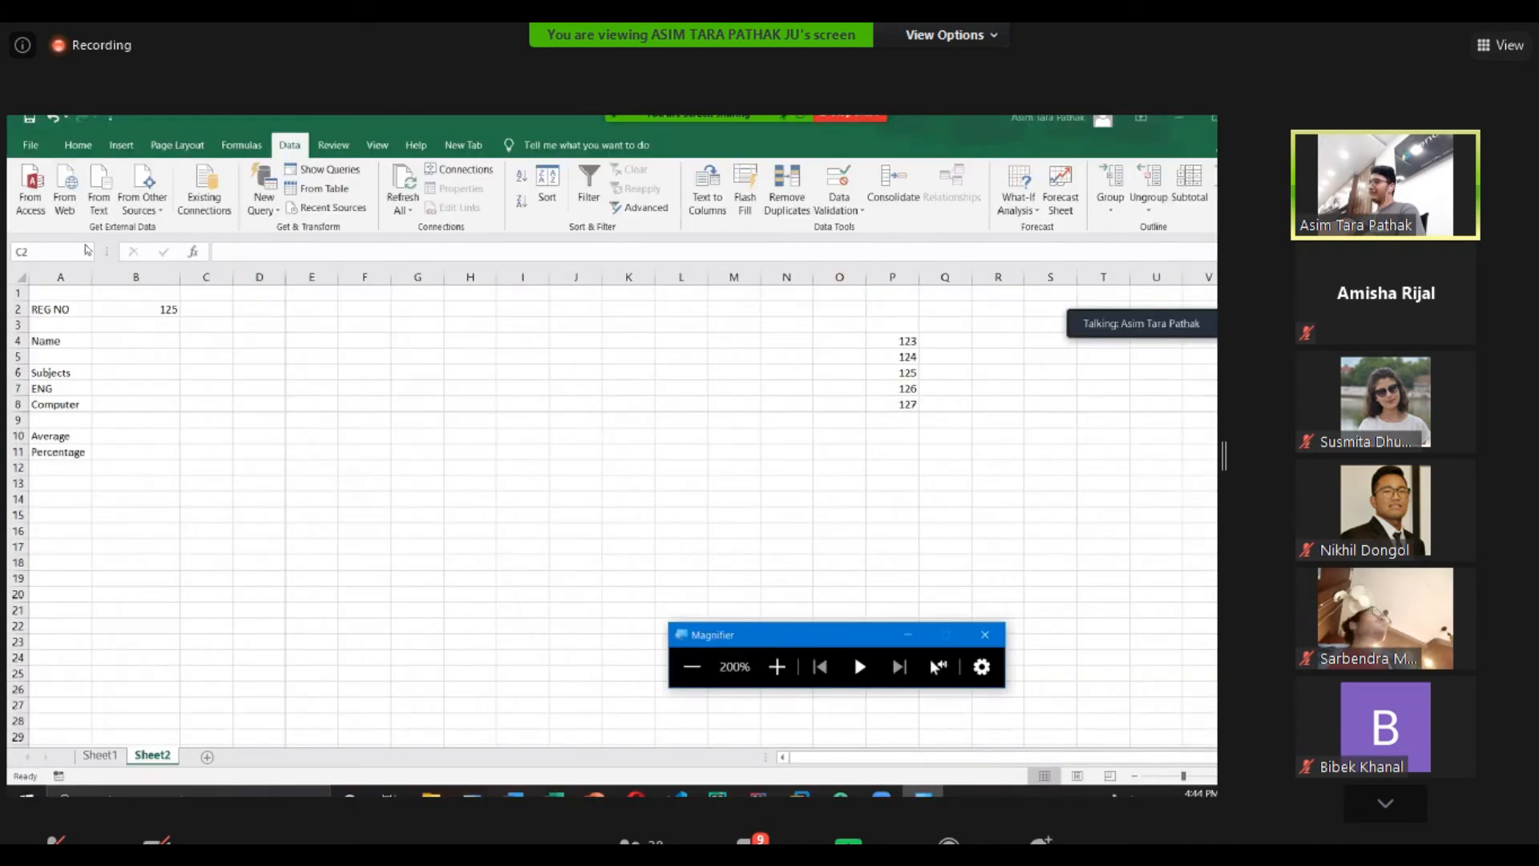
pyautogui.click(120, 343)
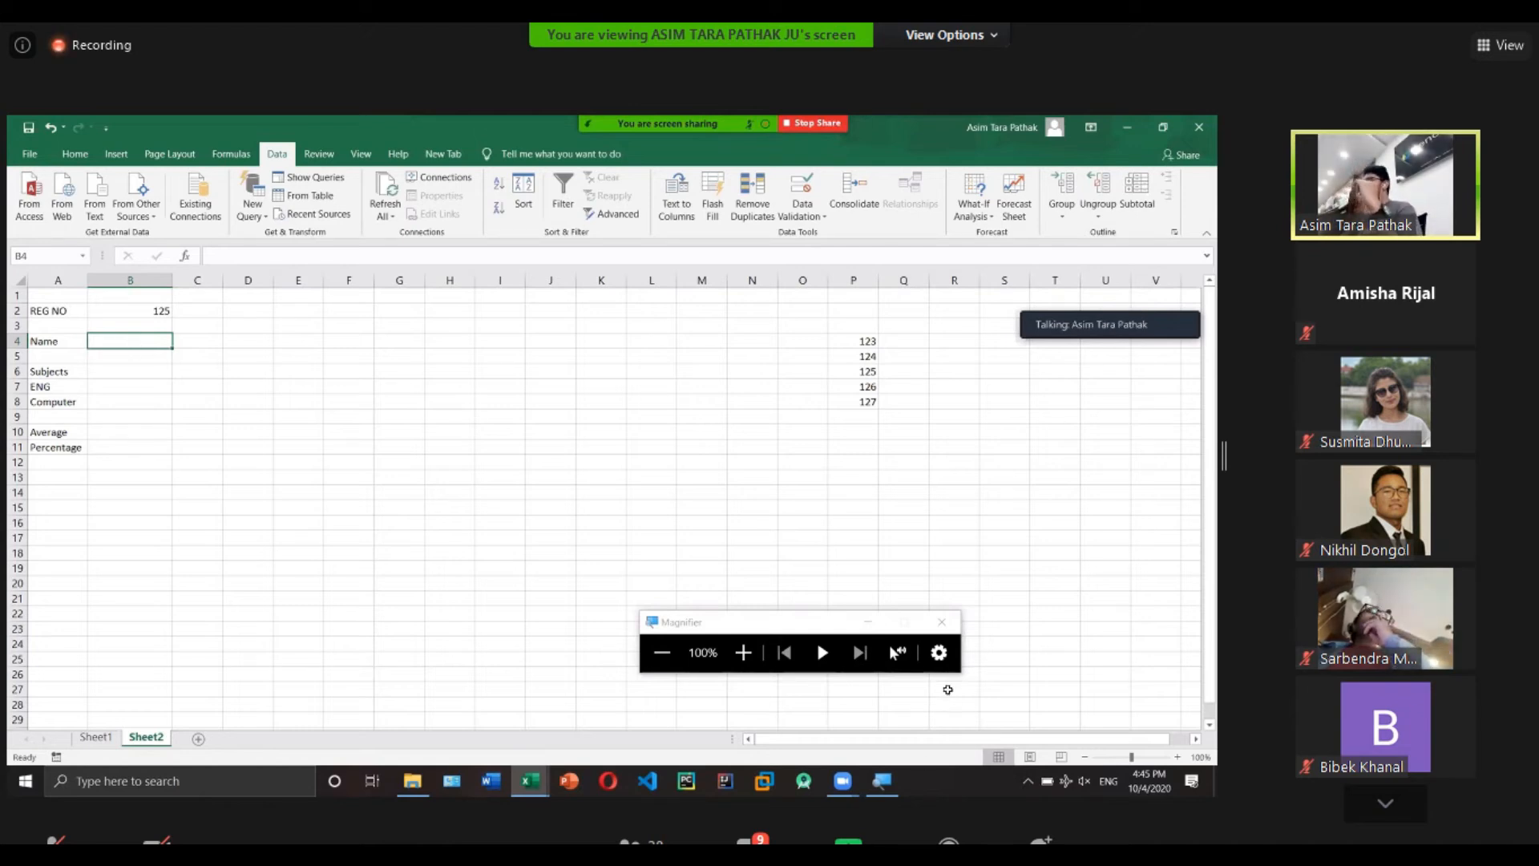
pyautogui.click(868, 623)
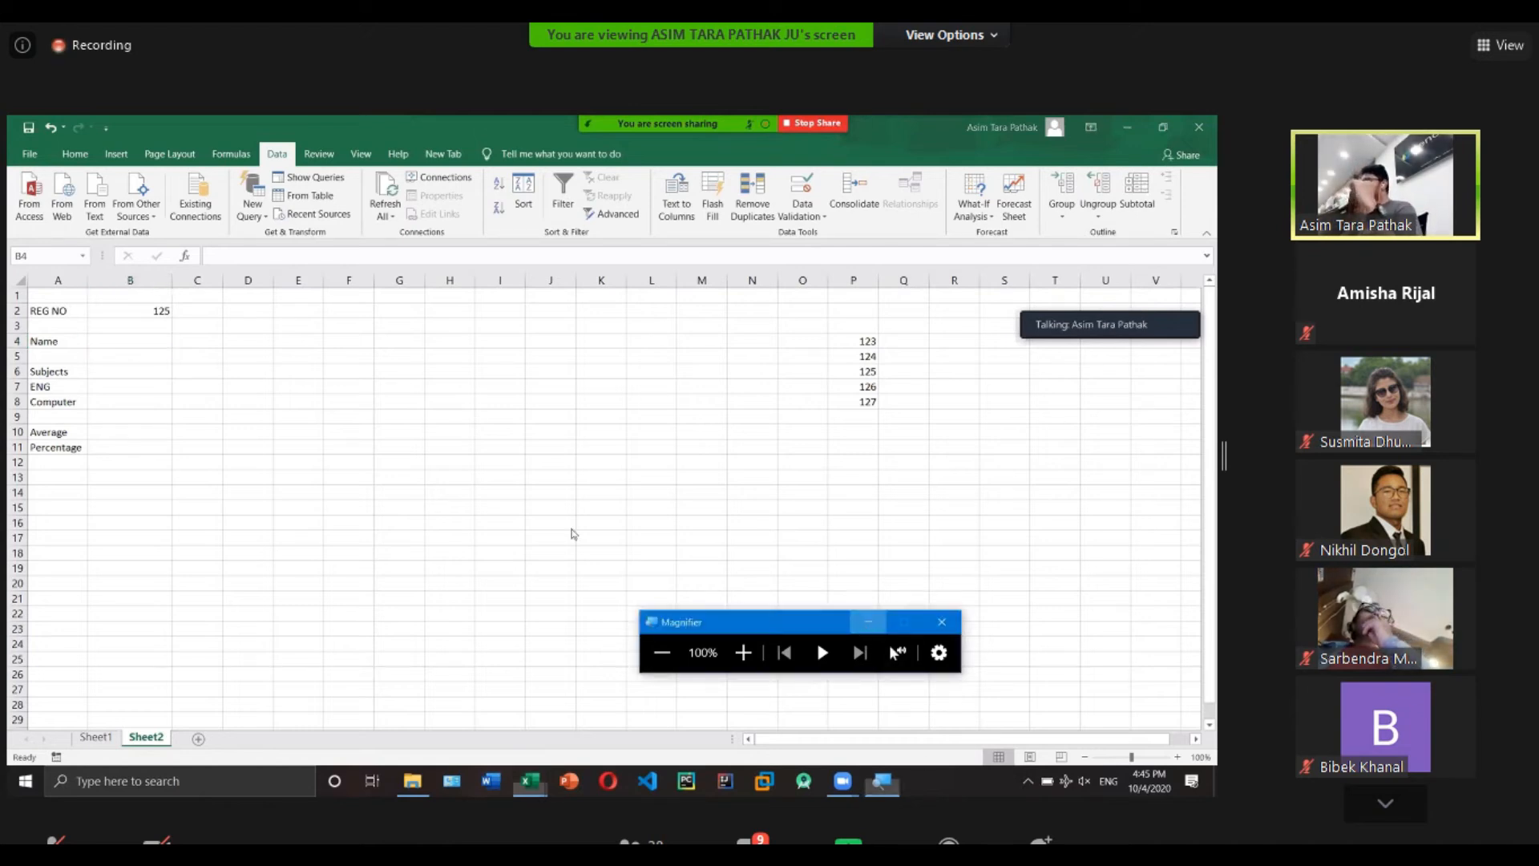
pyautogui.click(128, 343)
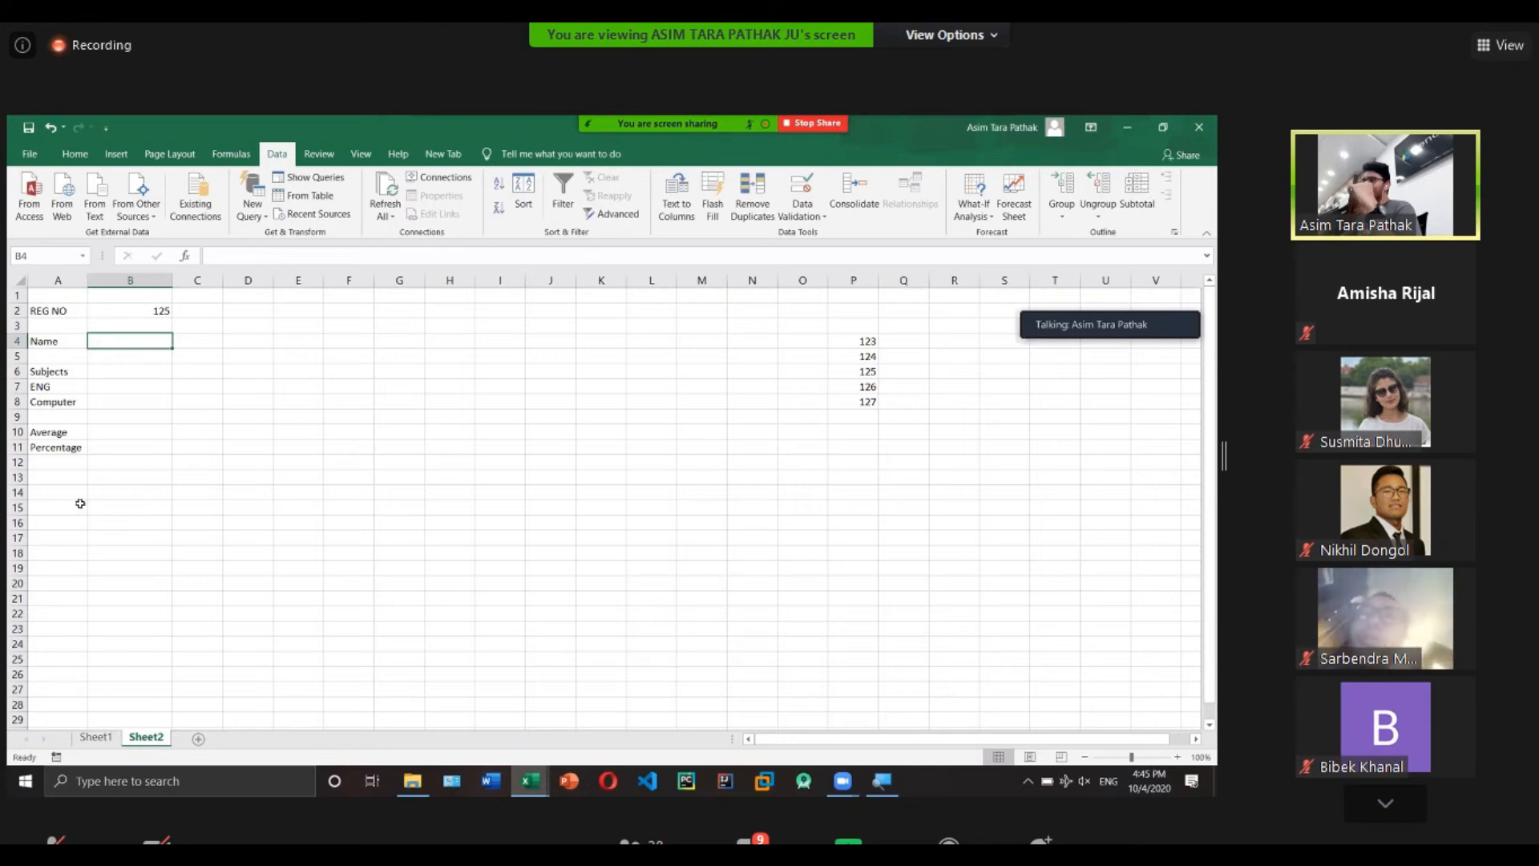
pyautogui.click(96, 737)
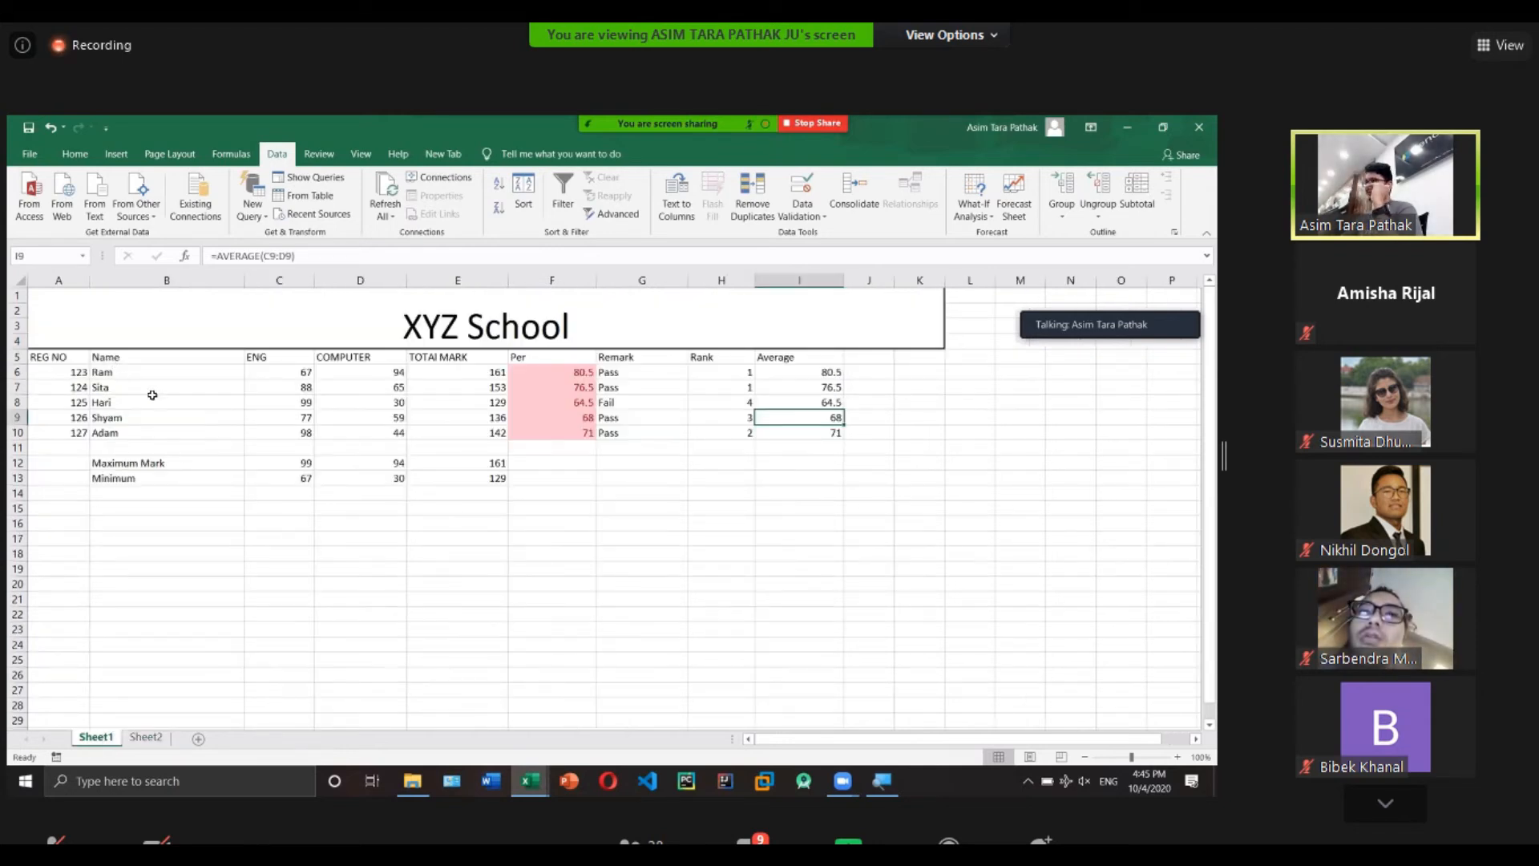
pyautogui.click(57, 279)
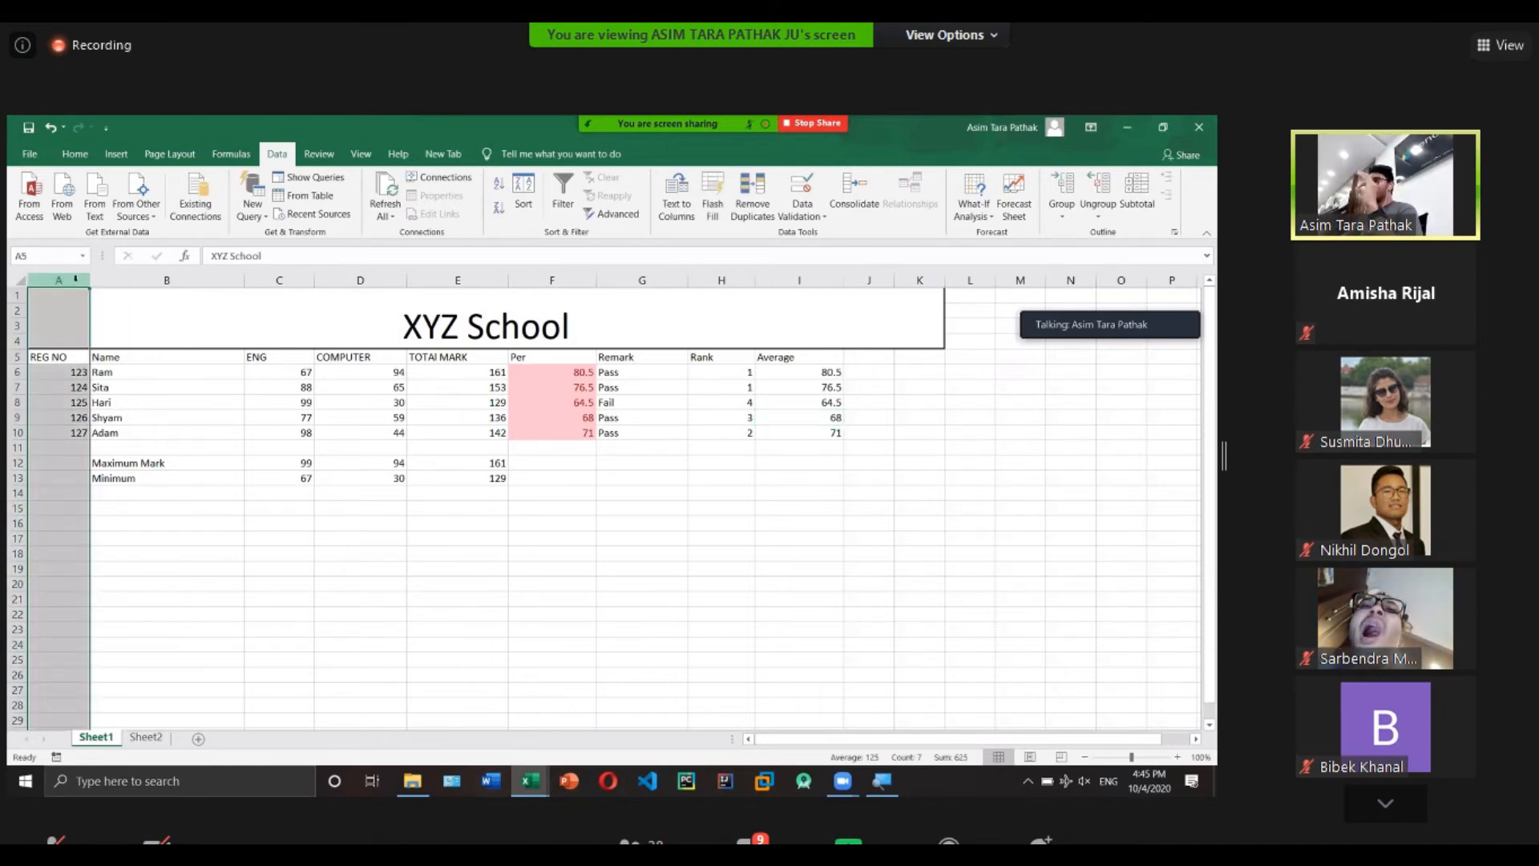
pyautogui.click(151, 279)
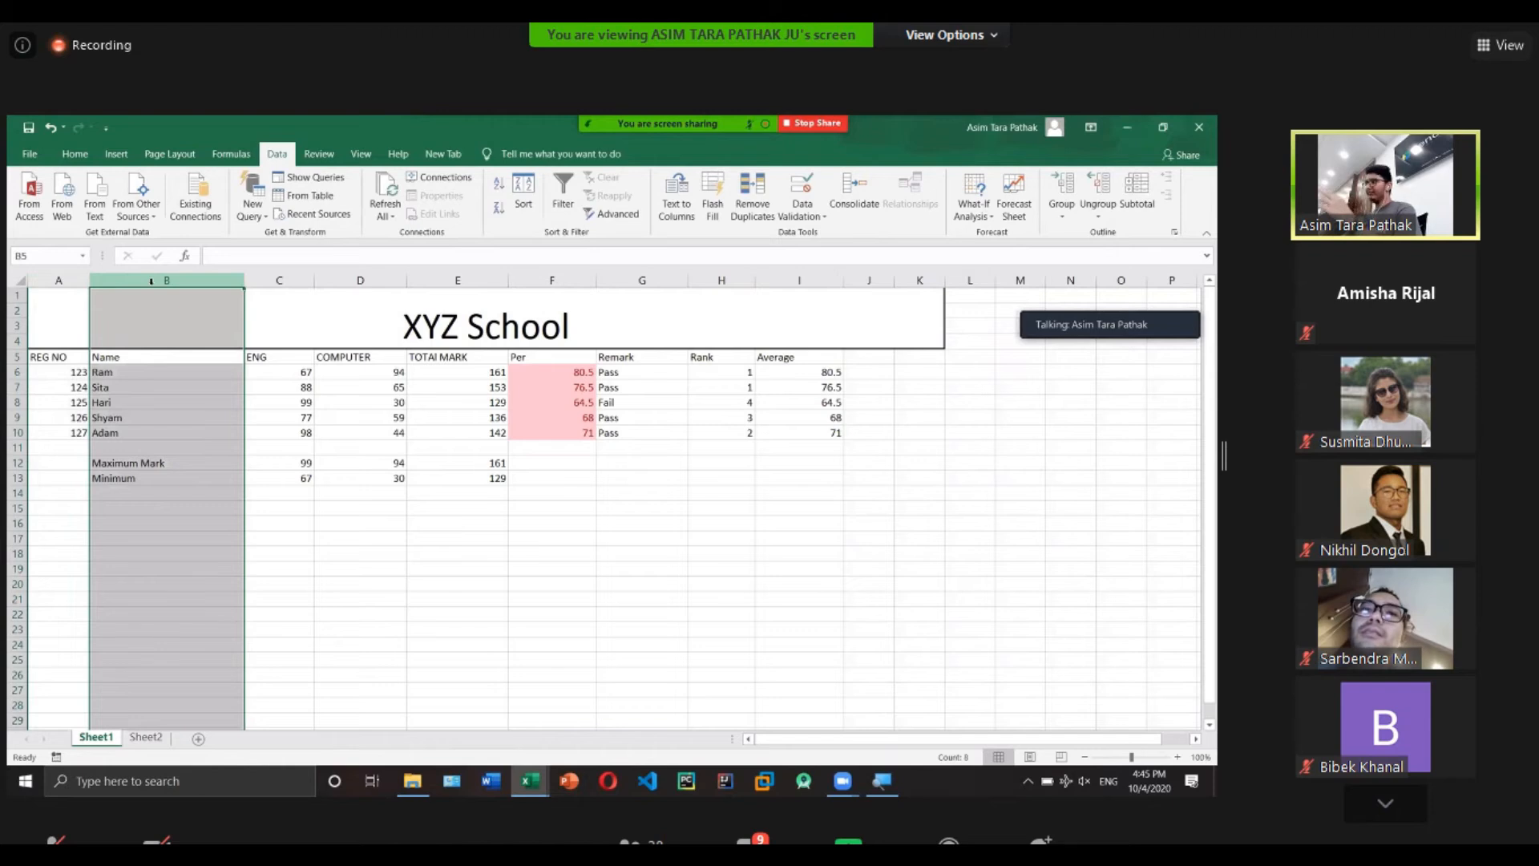
pyautogui.click(277, 280)
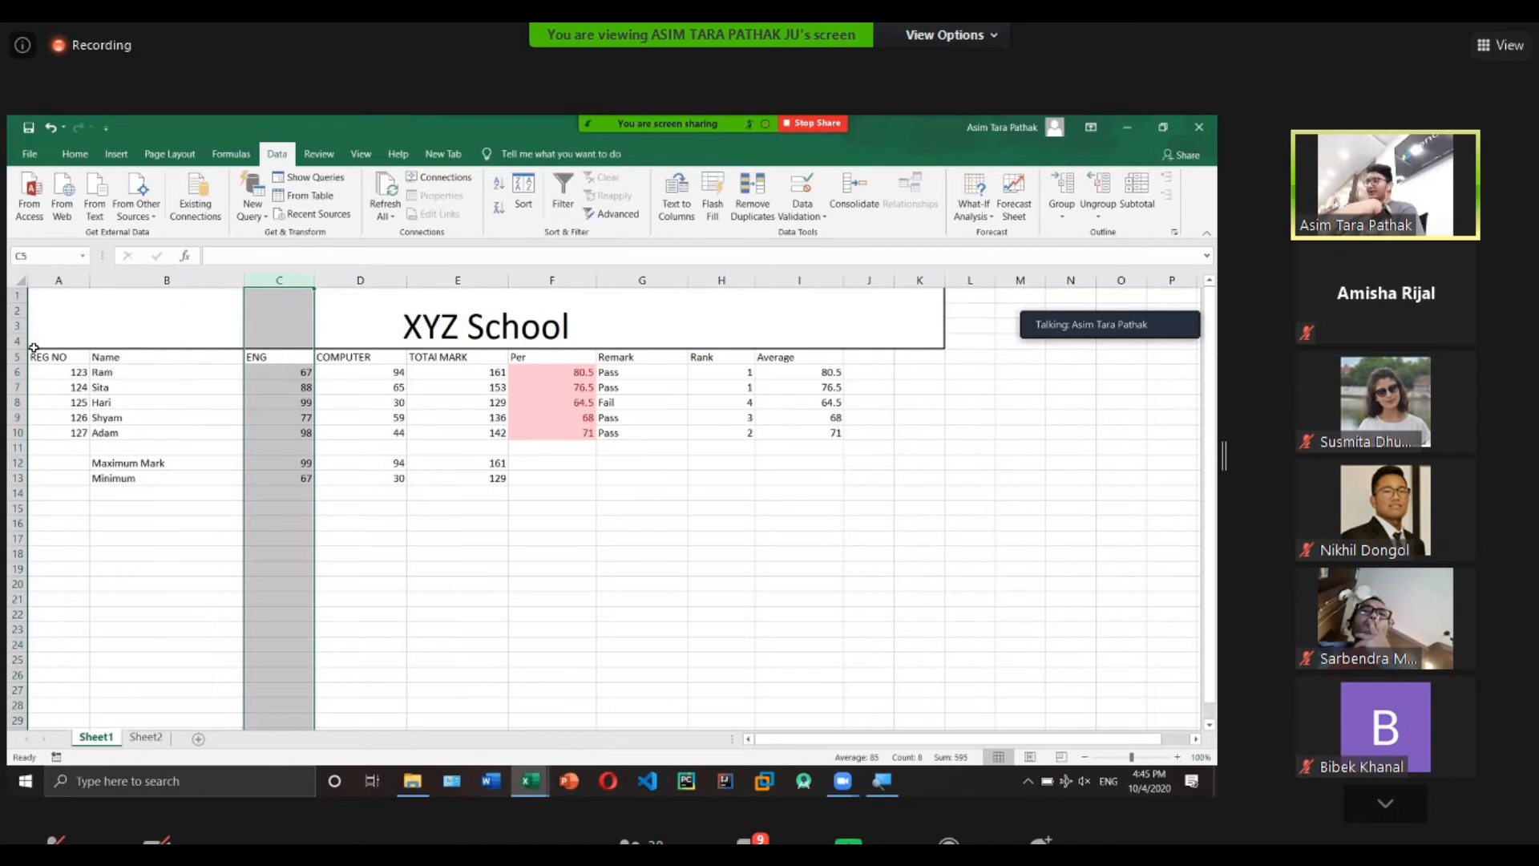
pyautogui.click(65, 284)
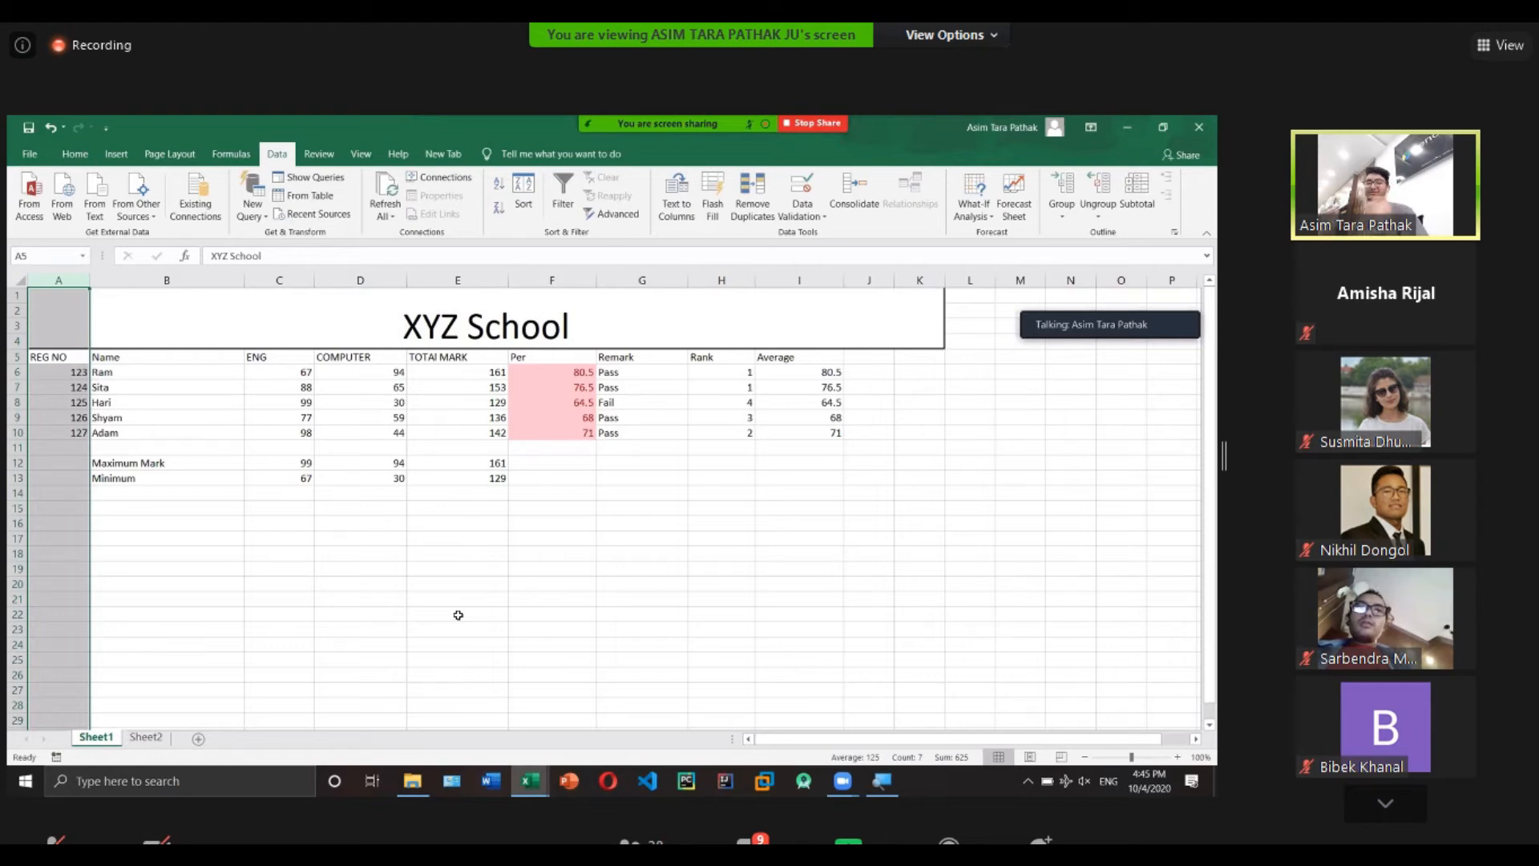
pyautogui.click(228, 582)
pyautogui.click(146, 737)
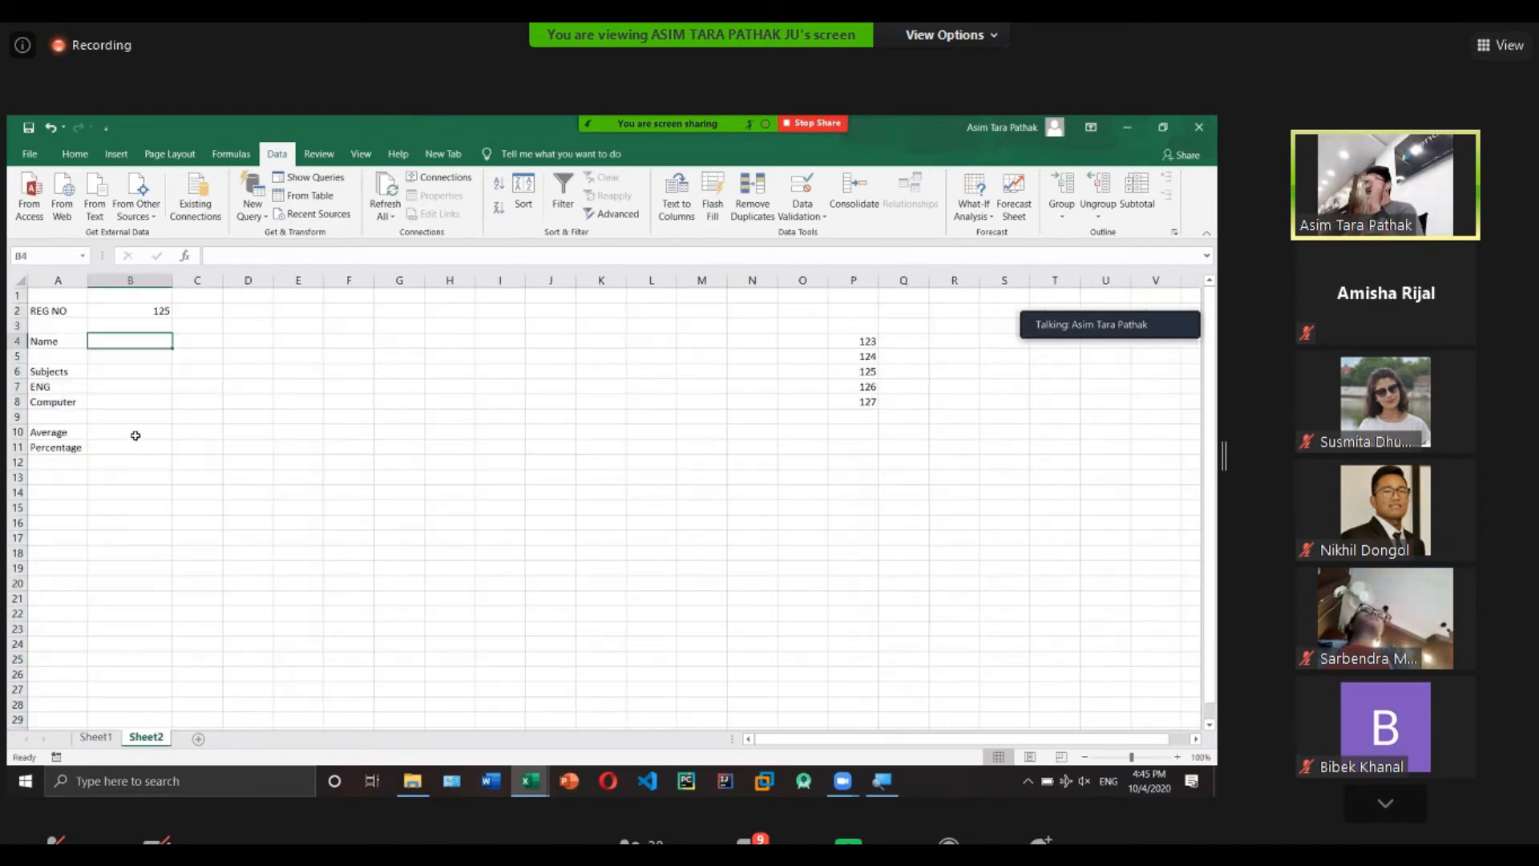
# Start B4's formula as =VLOOKUP( with B2 as the lookup value and a trailing comma.
pyautogui.click(242, 256)
pyautogui.write('=')
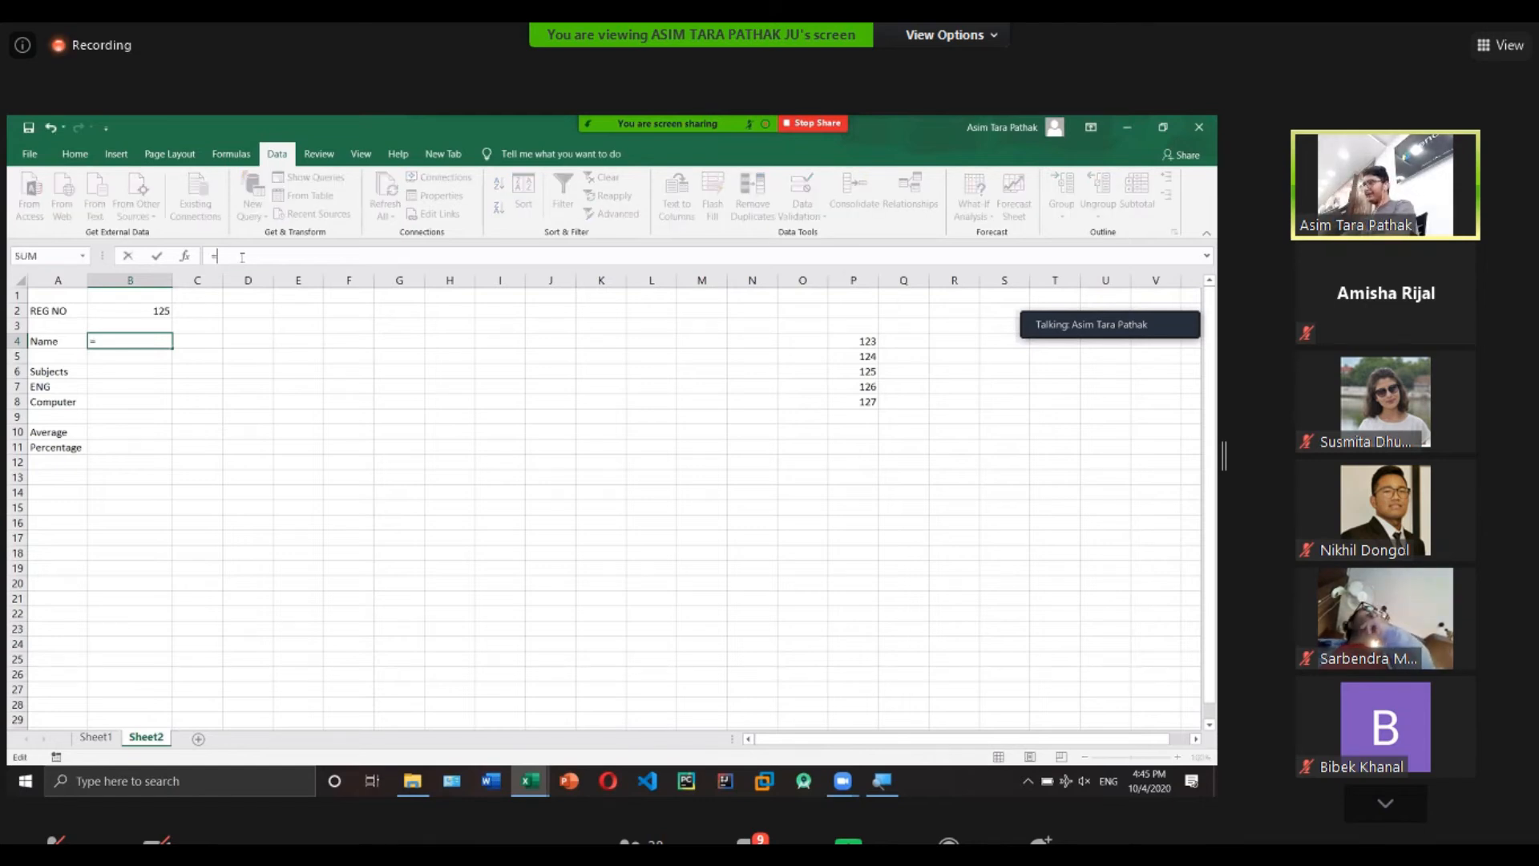
pyautogui.write('VLOOK')
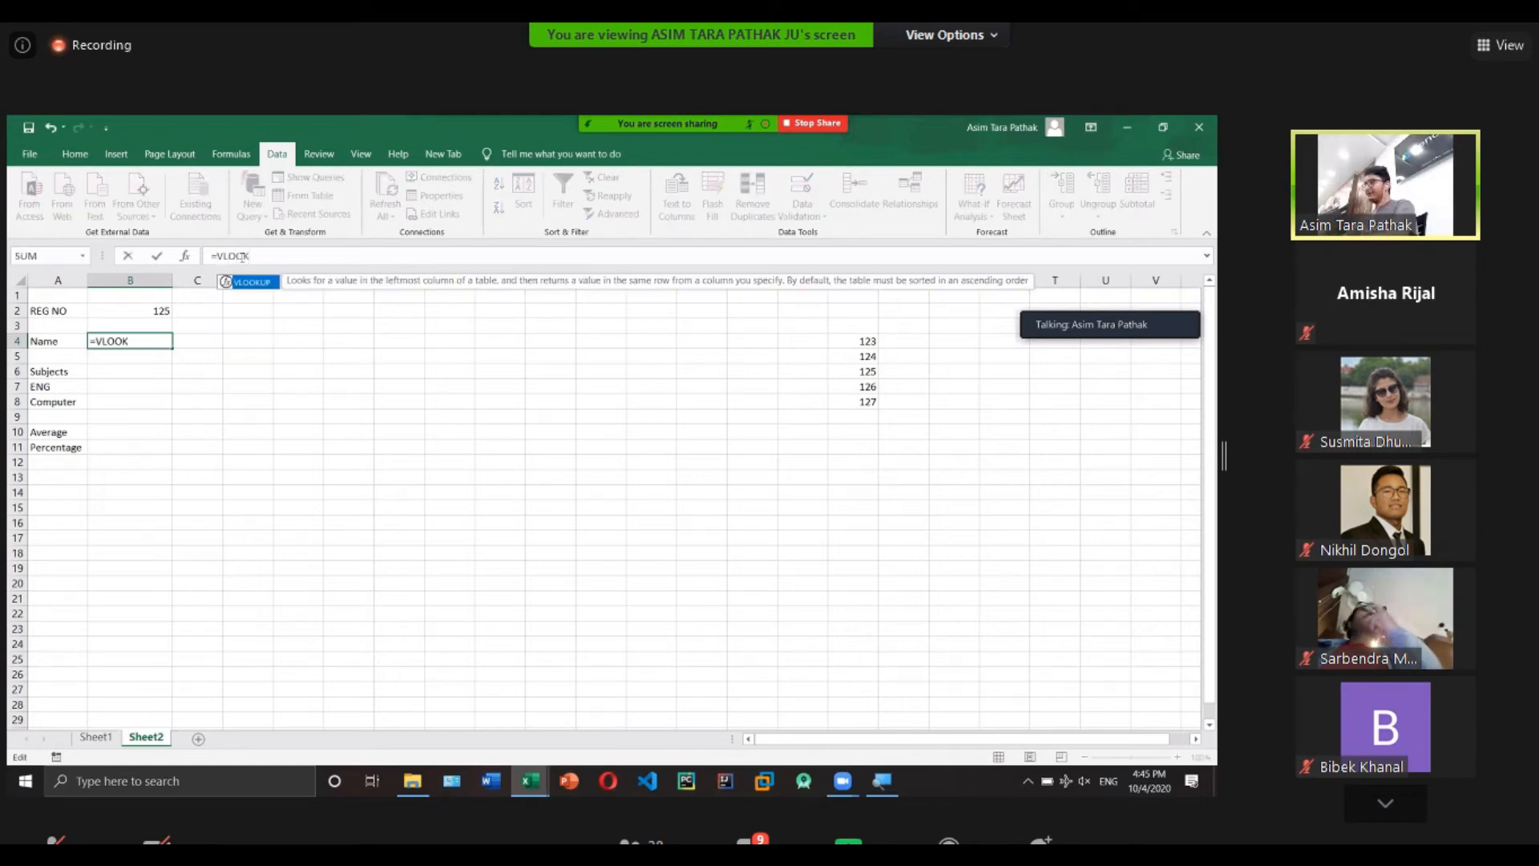
pyautogui.write('UP(')
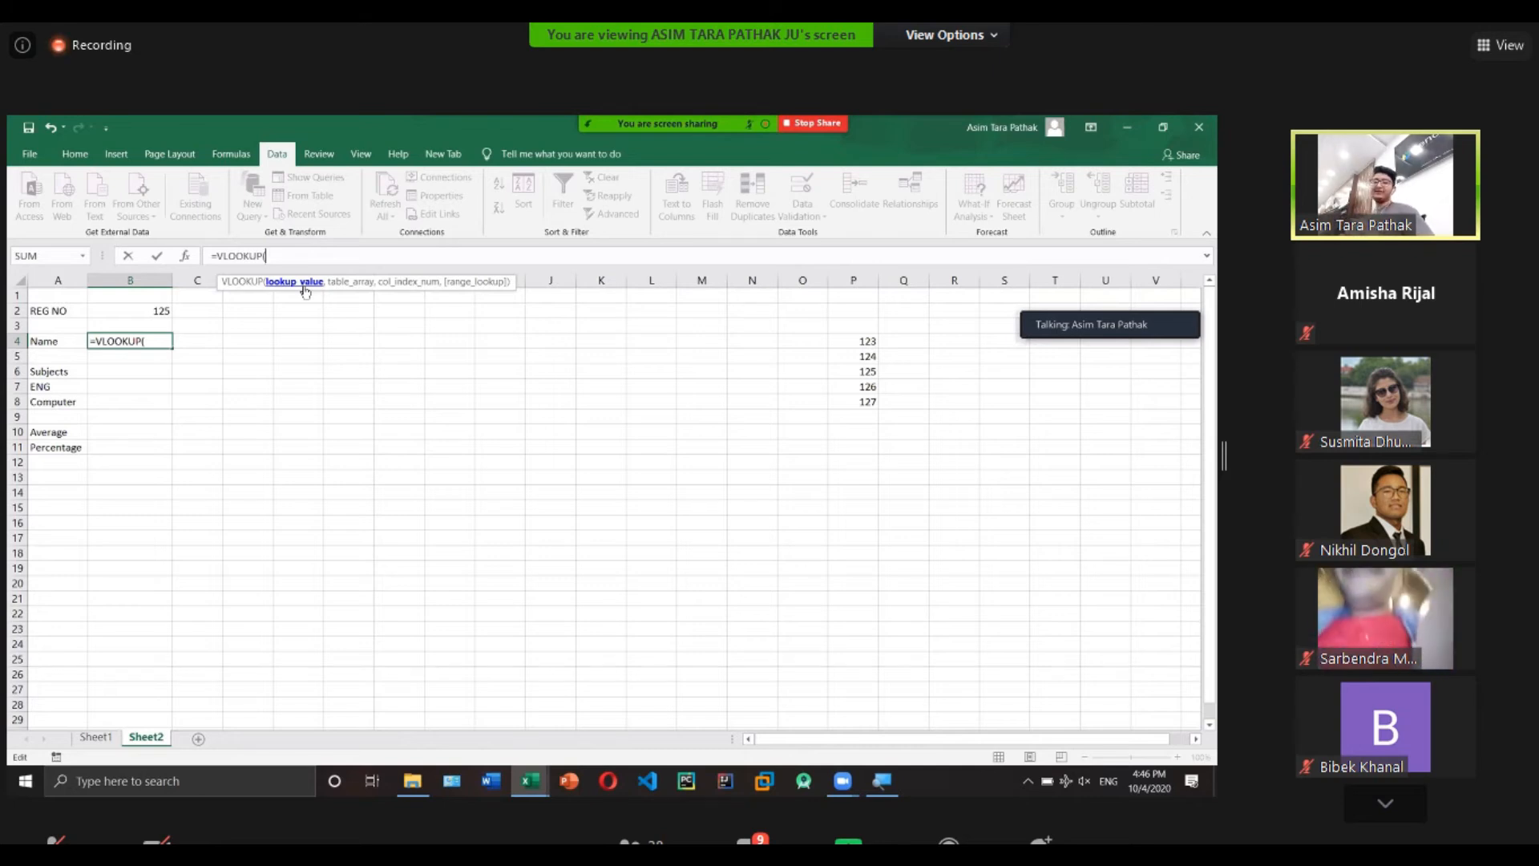
pyautogui.click(148, 311)
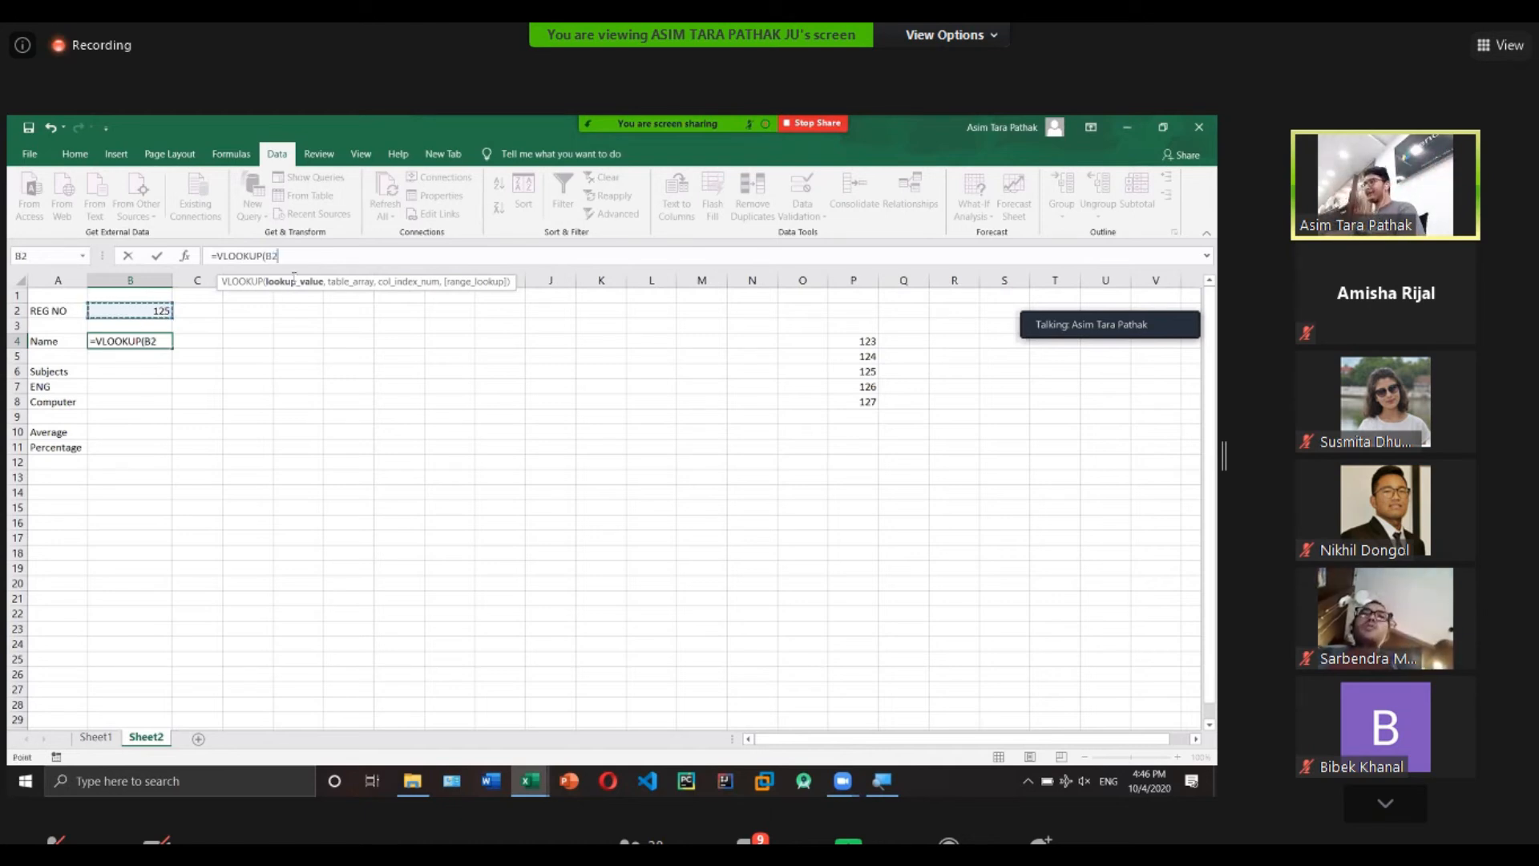
pyautogui.write(',')
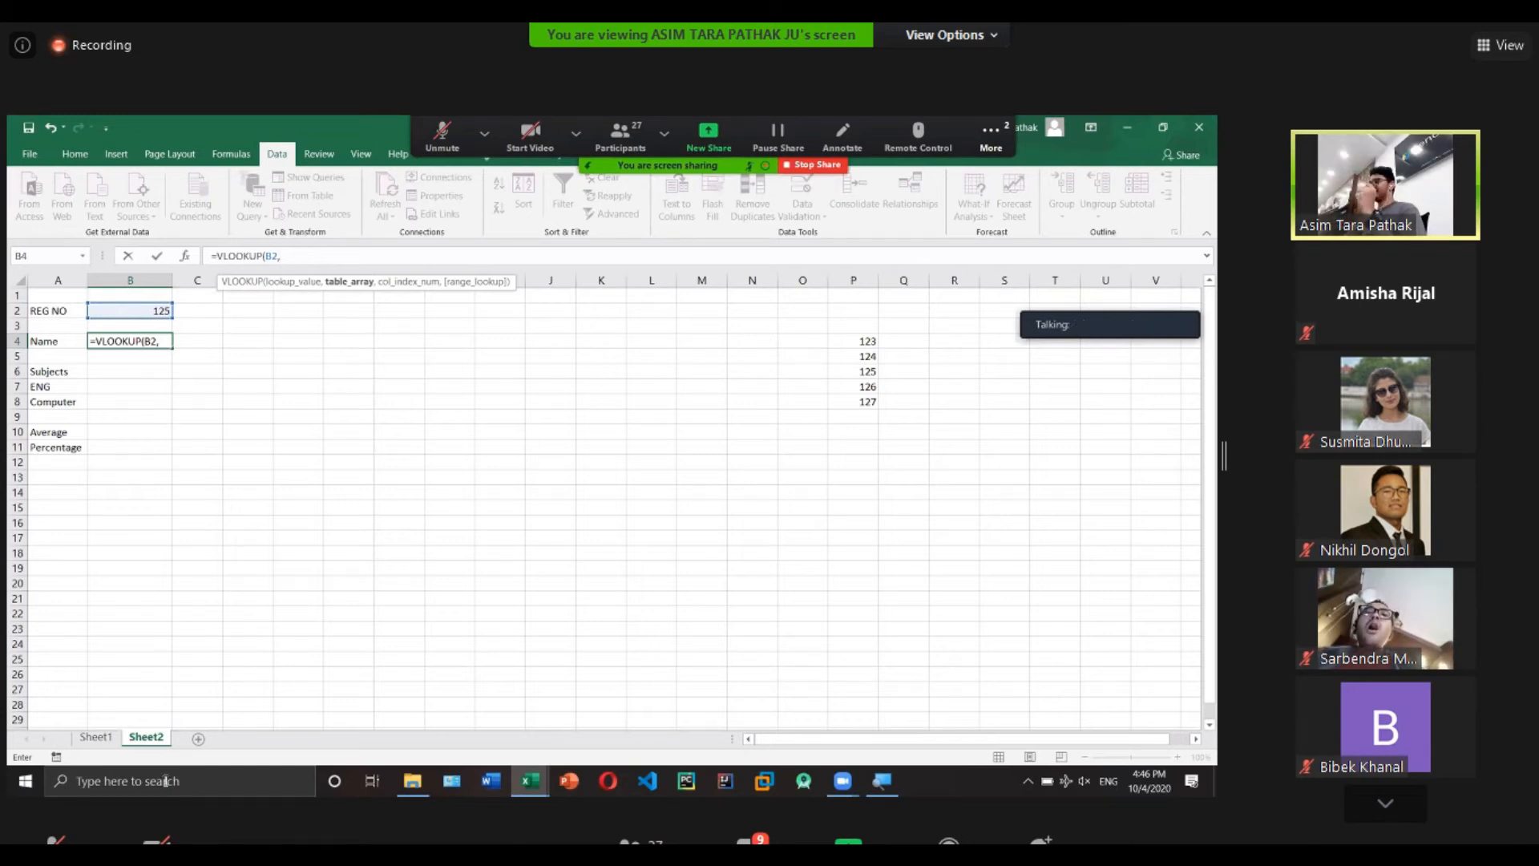
# Select the student data rows as the VLOOKUP table range, redoing the first selection.
pyautogui.click(100, 738)
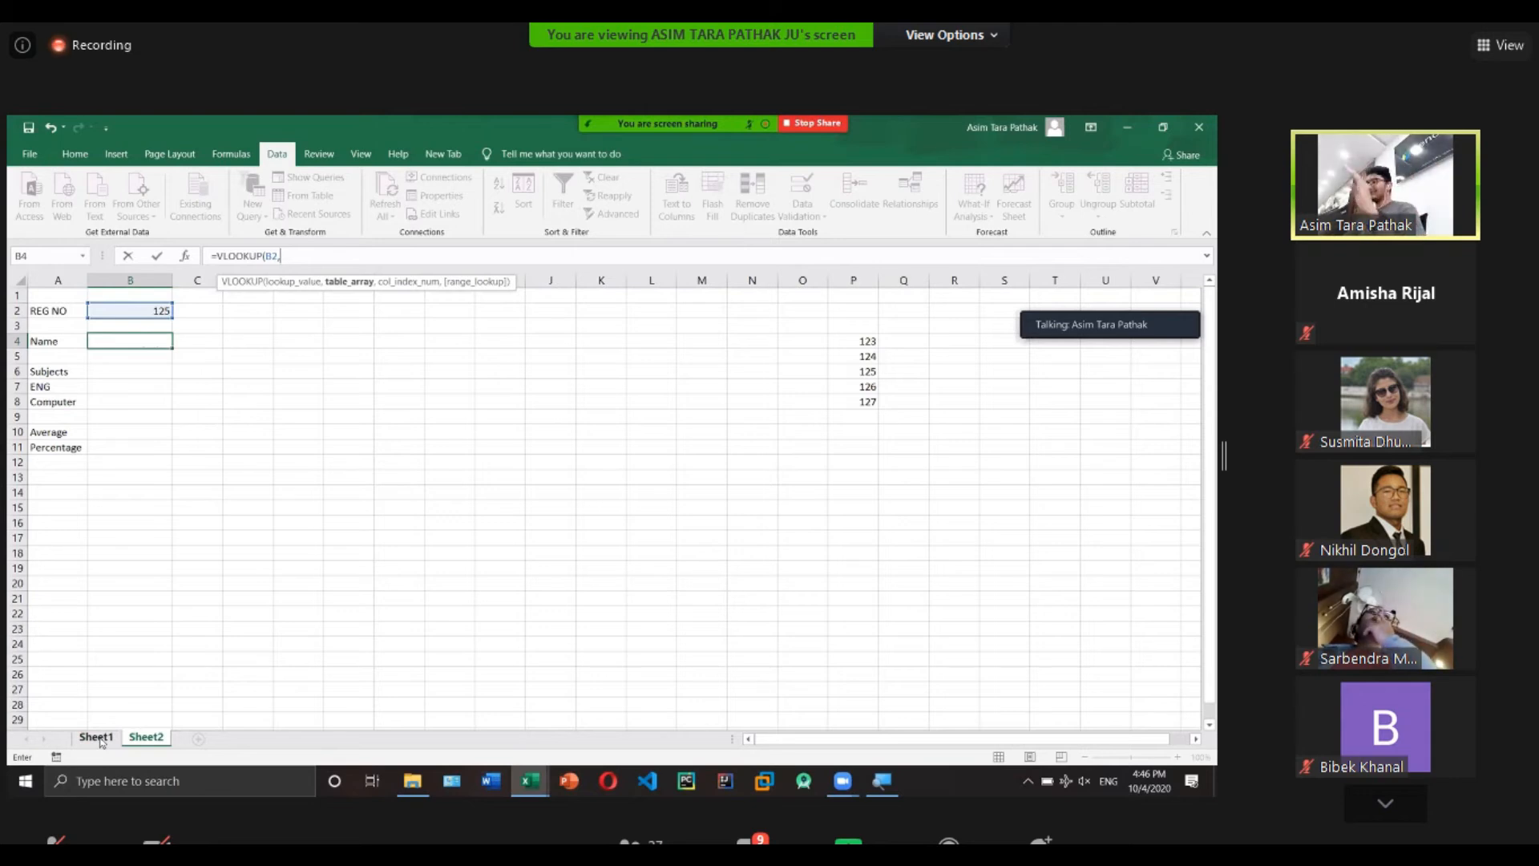
pyautogui.moveTo(53, 356); pyautogui.dragTo(799, 432)
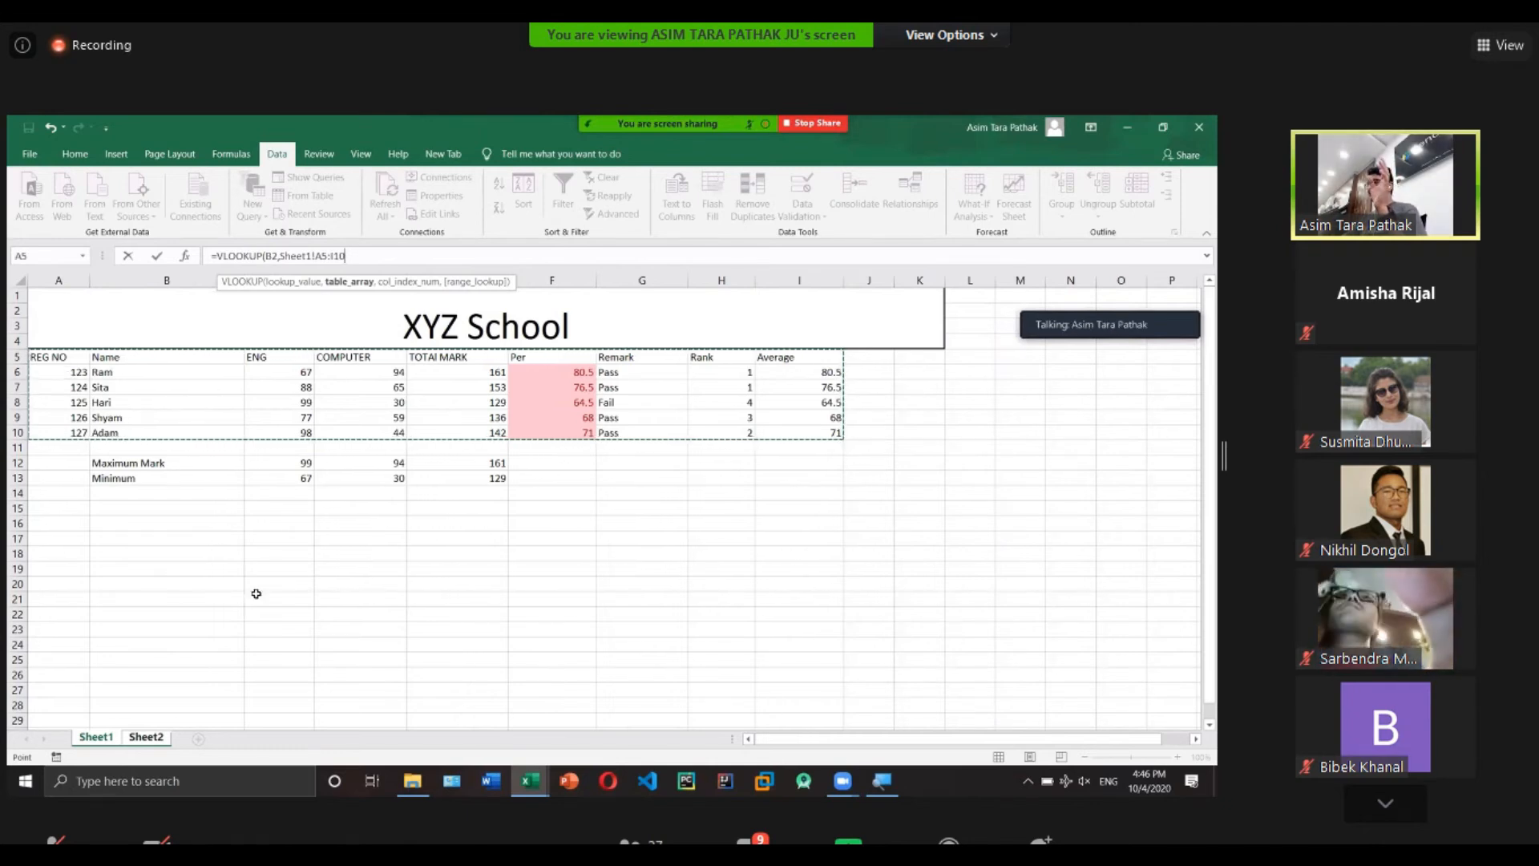
pyautogui.click(146, 737)
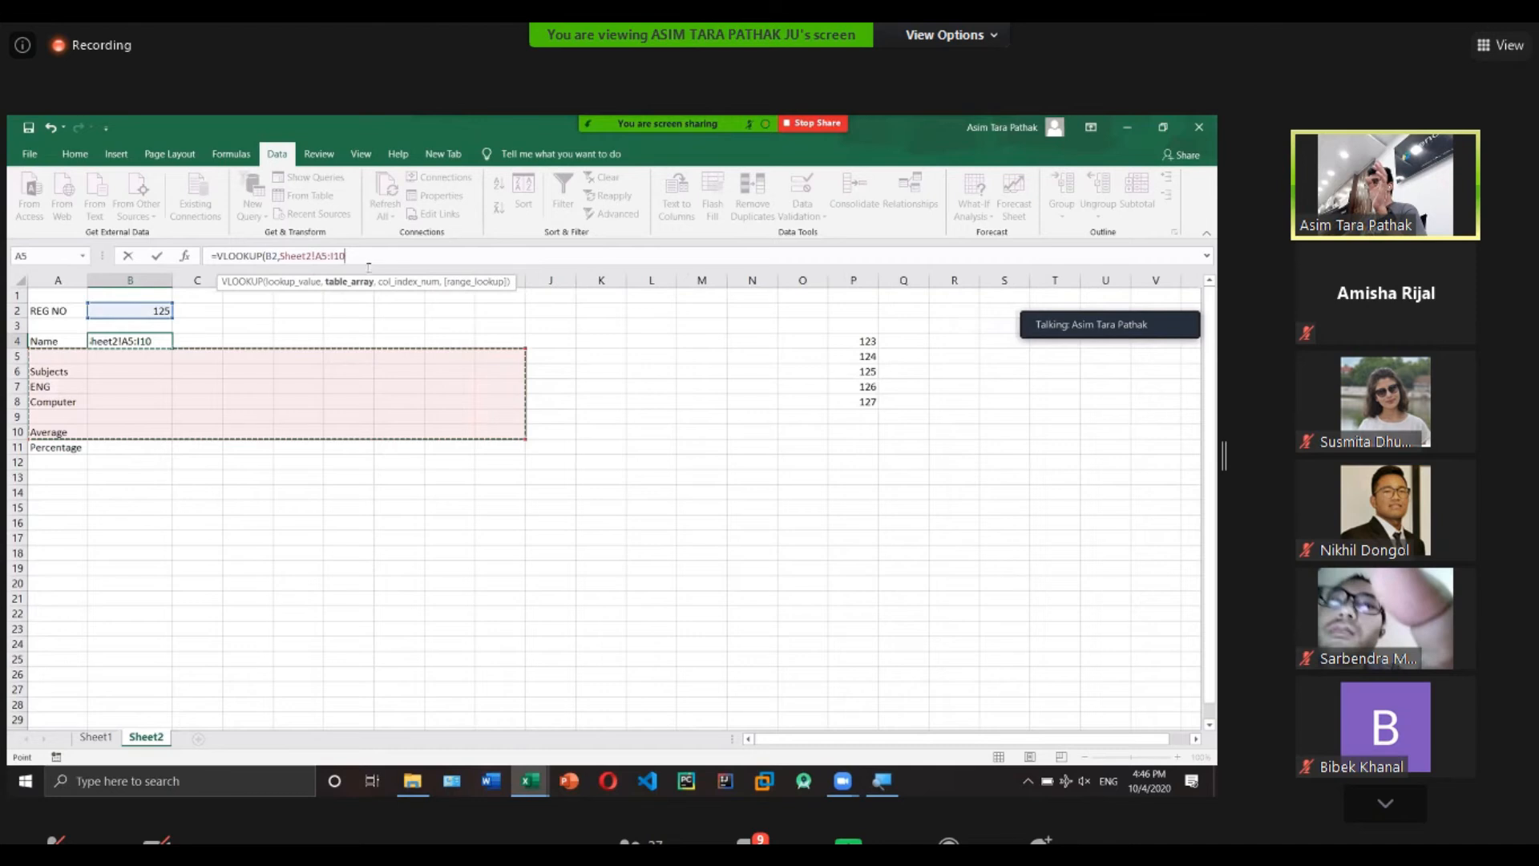
pyautogui.press('BackSpace')
pyautogui.press('BackSpace')
pyautogui.press('BackSpace')
pyautogui.press('BackSpace')
pyautogui.press('BackSpace')
pyautogui.press('BackSpace')
pyautogui.press('BackSpace')
pyautogui.press('BackSpace')
pyautogui.press('BackSpace')
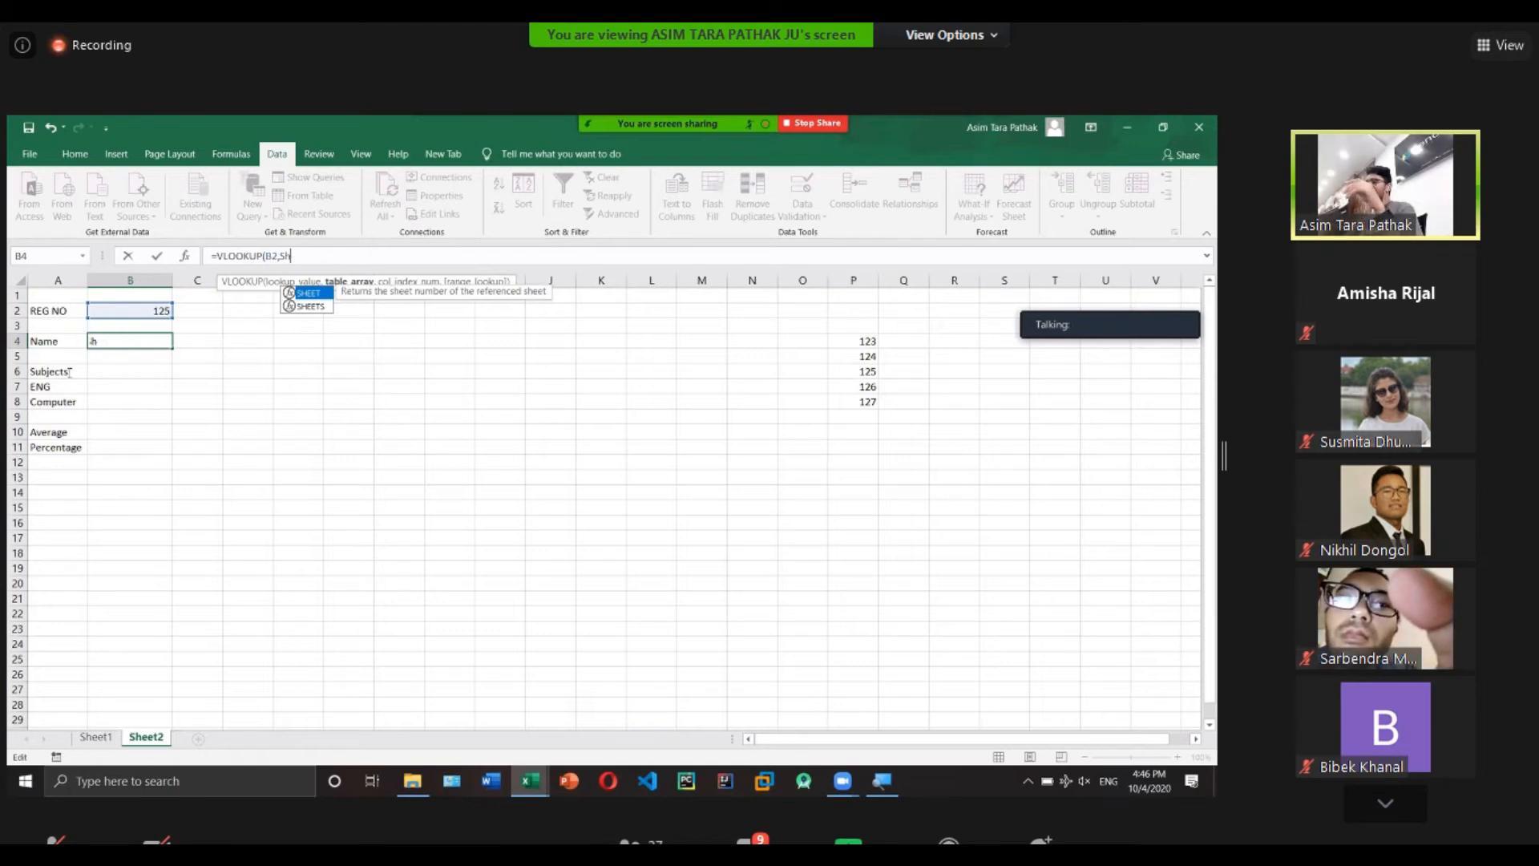
pyautogui.press('BackSpace')
pyautogui.press('BackSpace')
pyautogui.press('BackSpace')
pyautogui.click(96, 737)
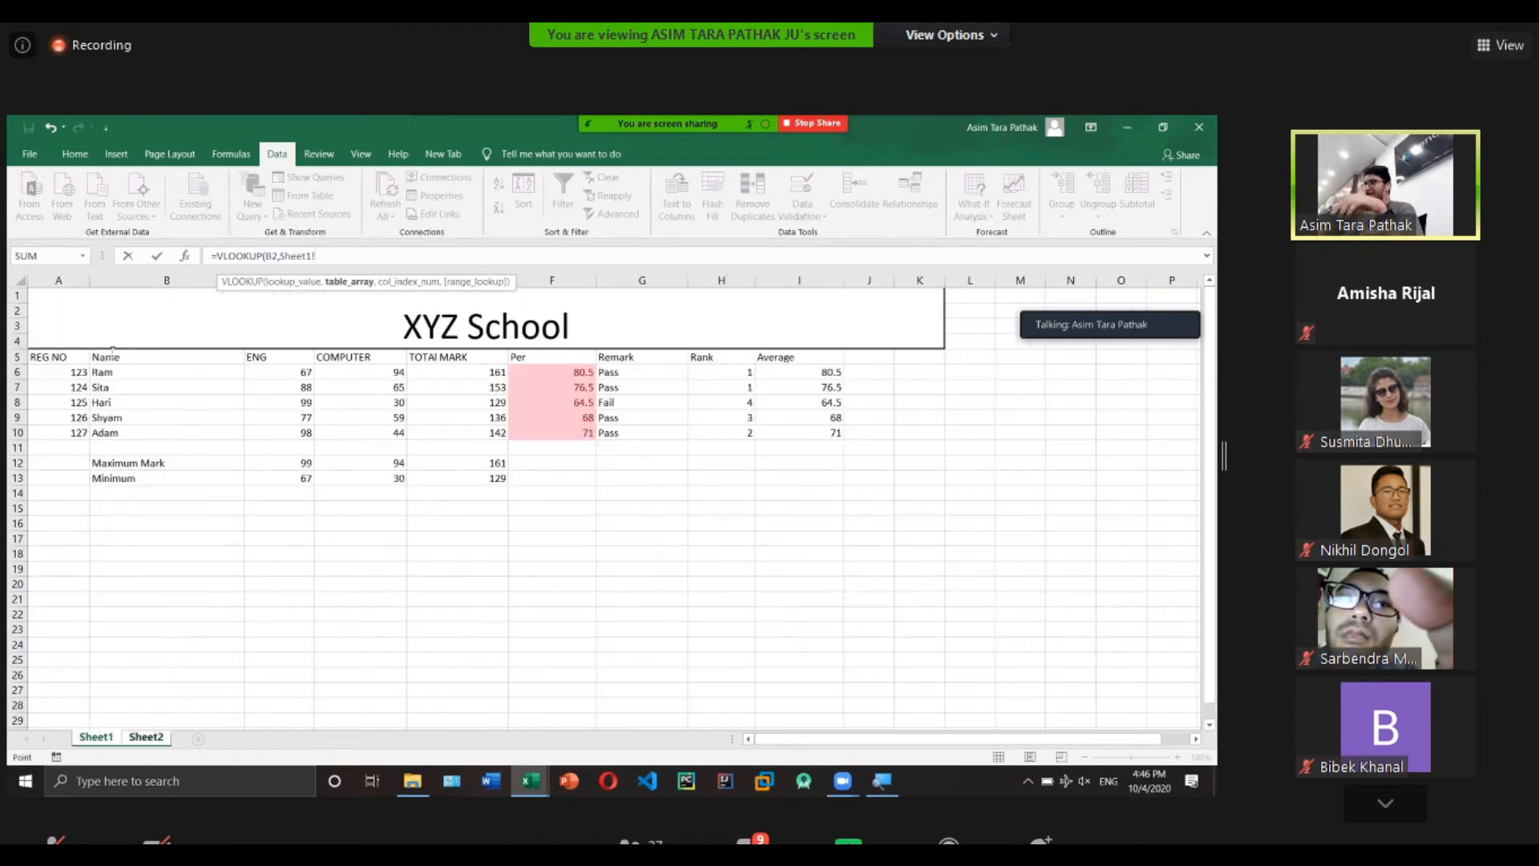
pyautogui.moveTo(60, 372); pyautogui.dragTo(837, 433)
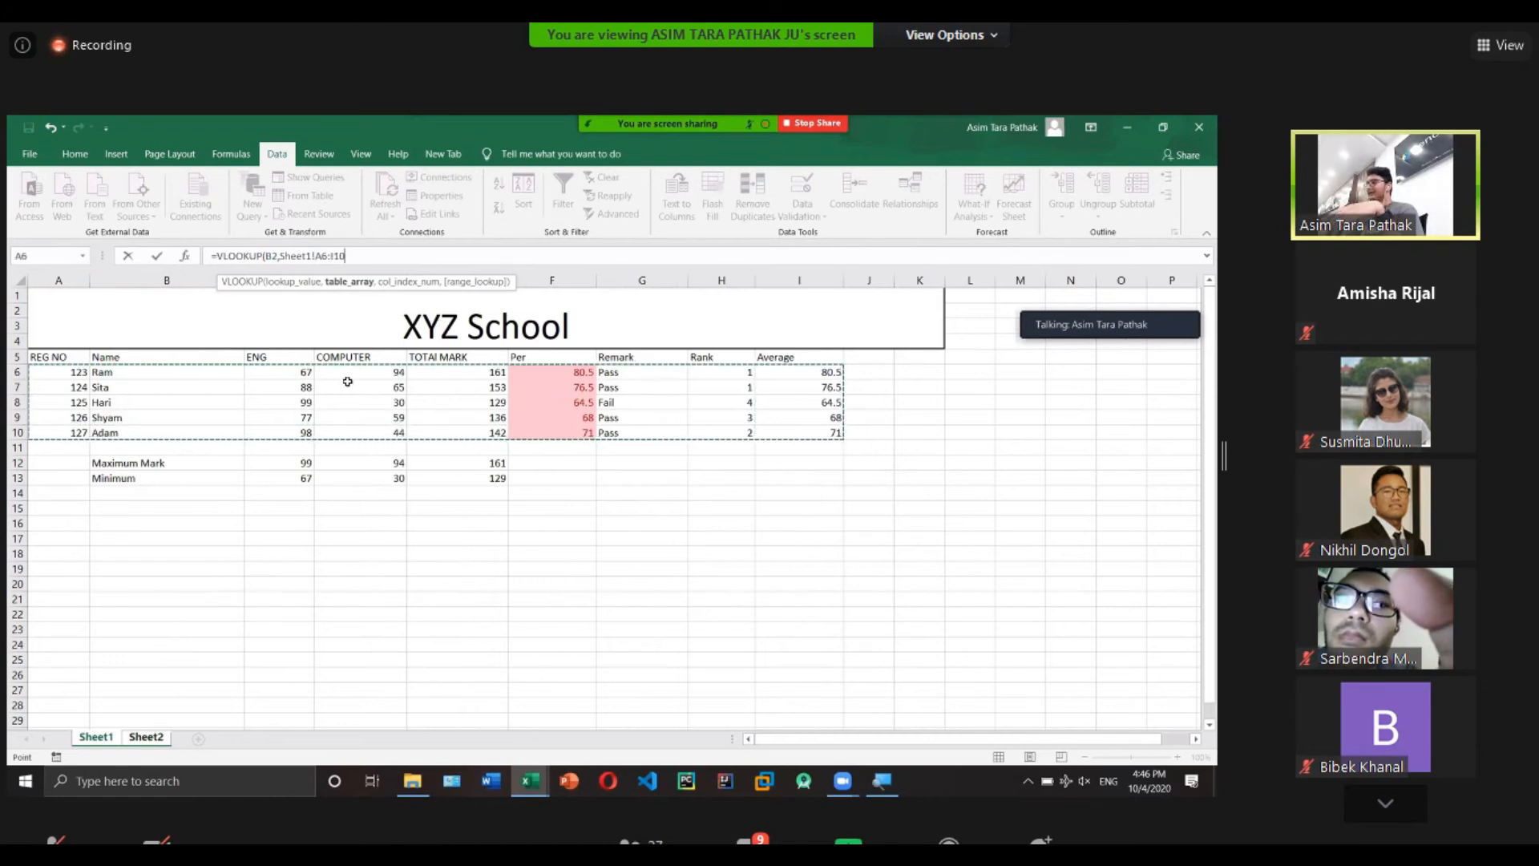
pyautogui.click(158, 741)
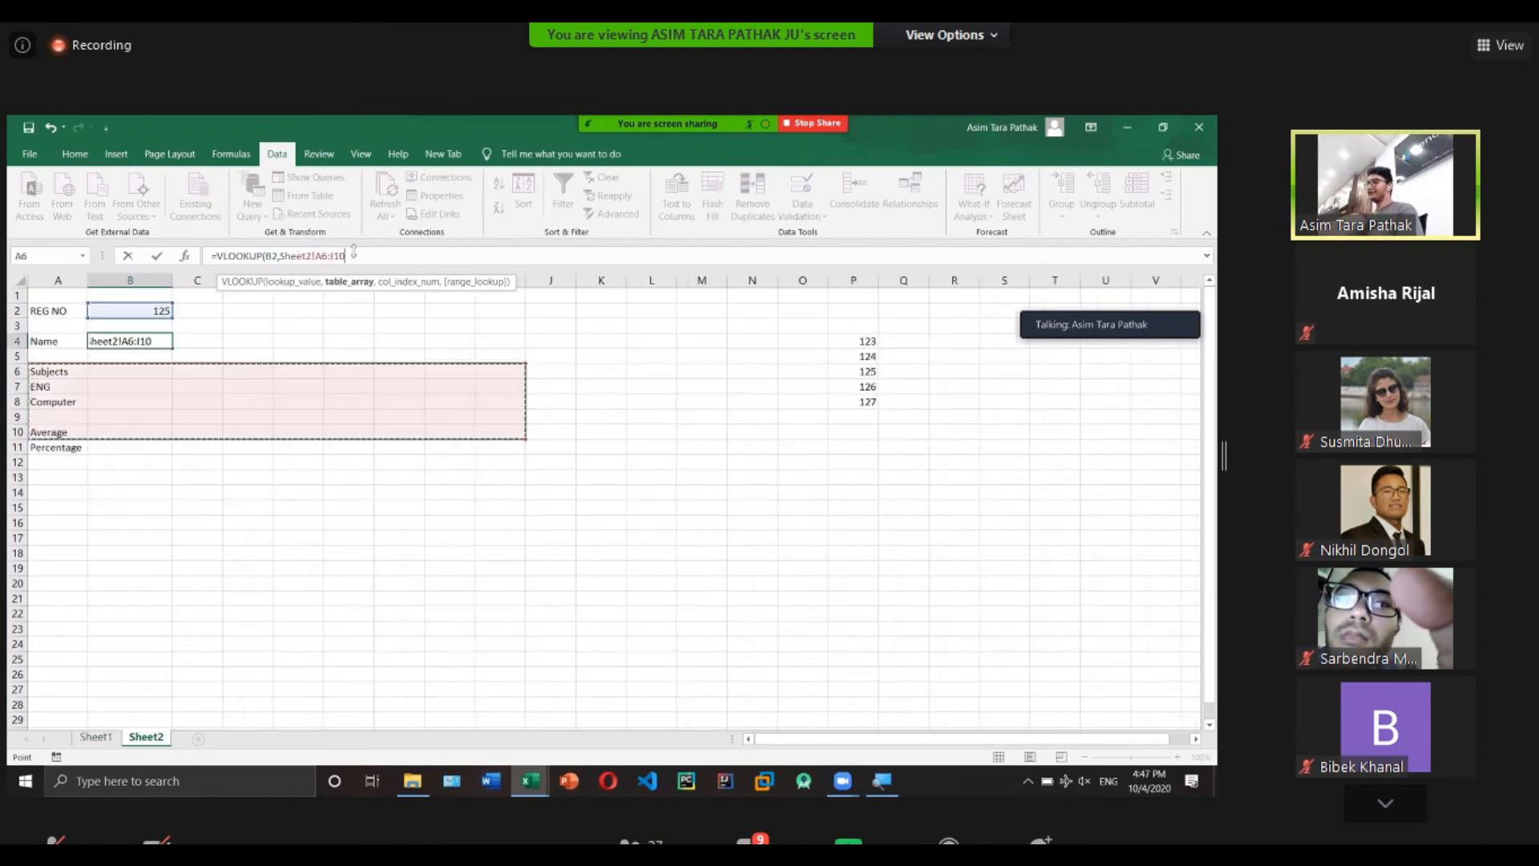
pyautogui.write(',')
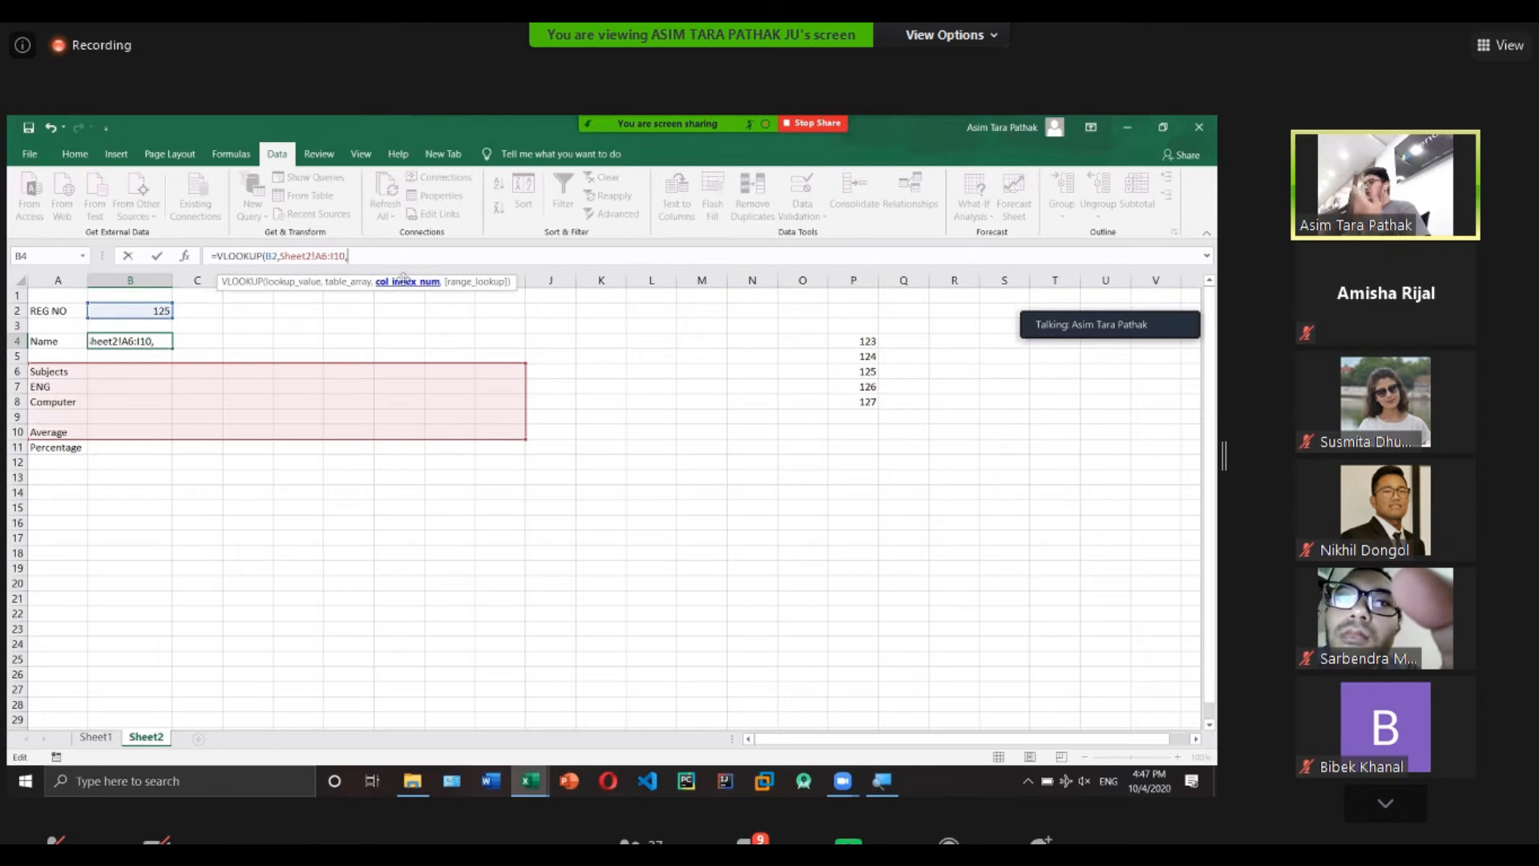
# Finish the Name lookup with column index 2 and enter it, which returns #N/A.
pyautogui.click(113, 735)
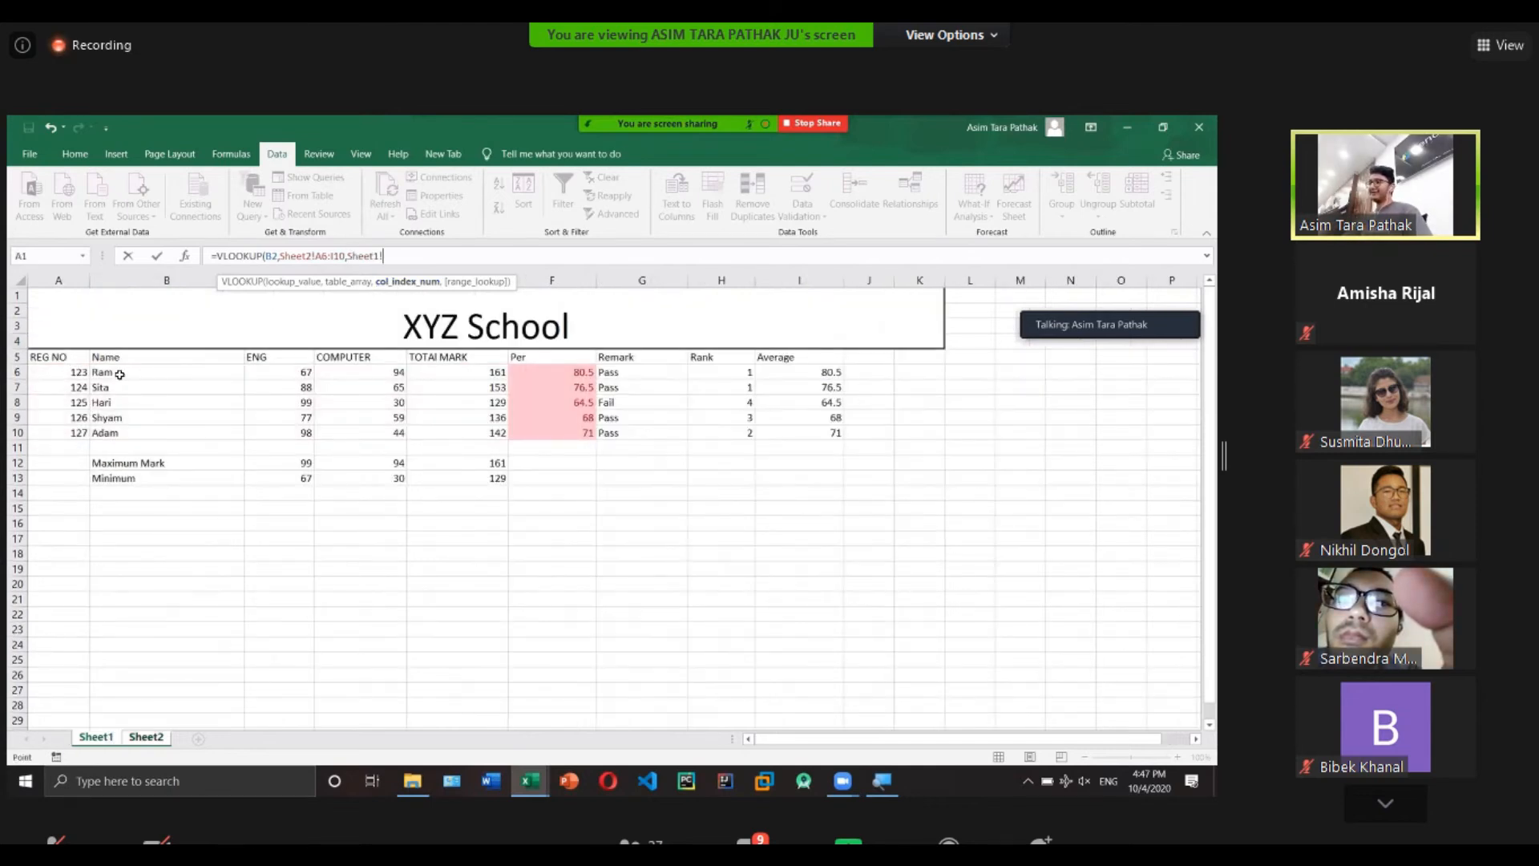
pyautogui.click(142, 738)
pyautogui.click(400, 258)
pyautogui.press('BackSpace')
pyautogui.press('BackSpace')
pyautogui.press('BackSpace')
pyautogui.press('BackSpace')
pyautogui.press('BackSpace')
pyautogui.press('BackSpace')
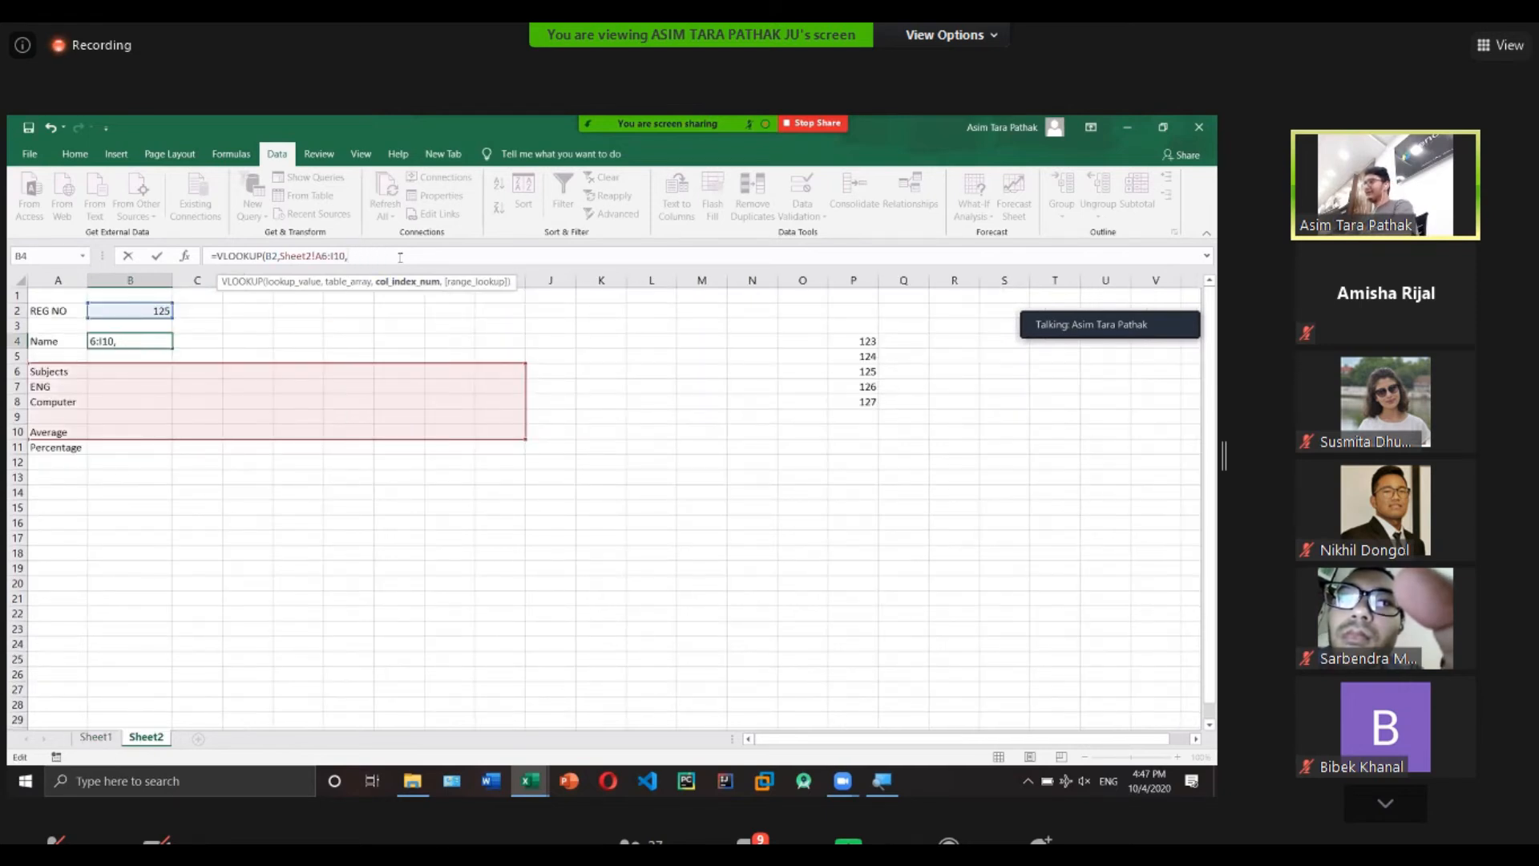
pyautogui.write('2)')
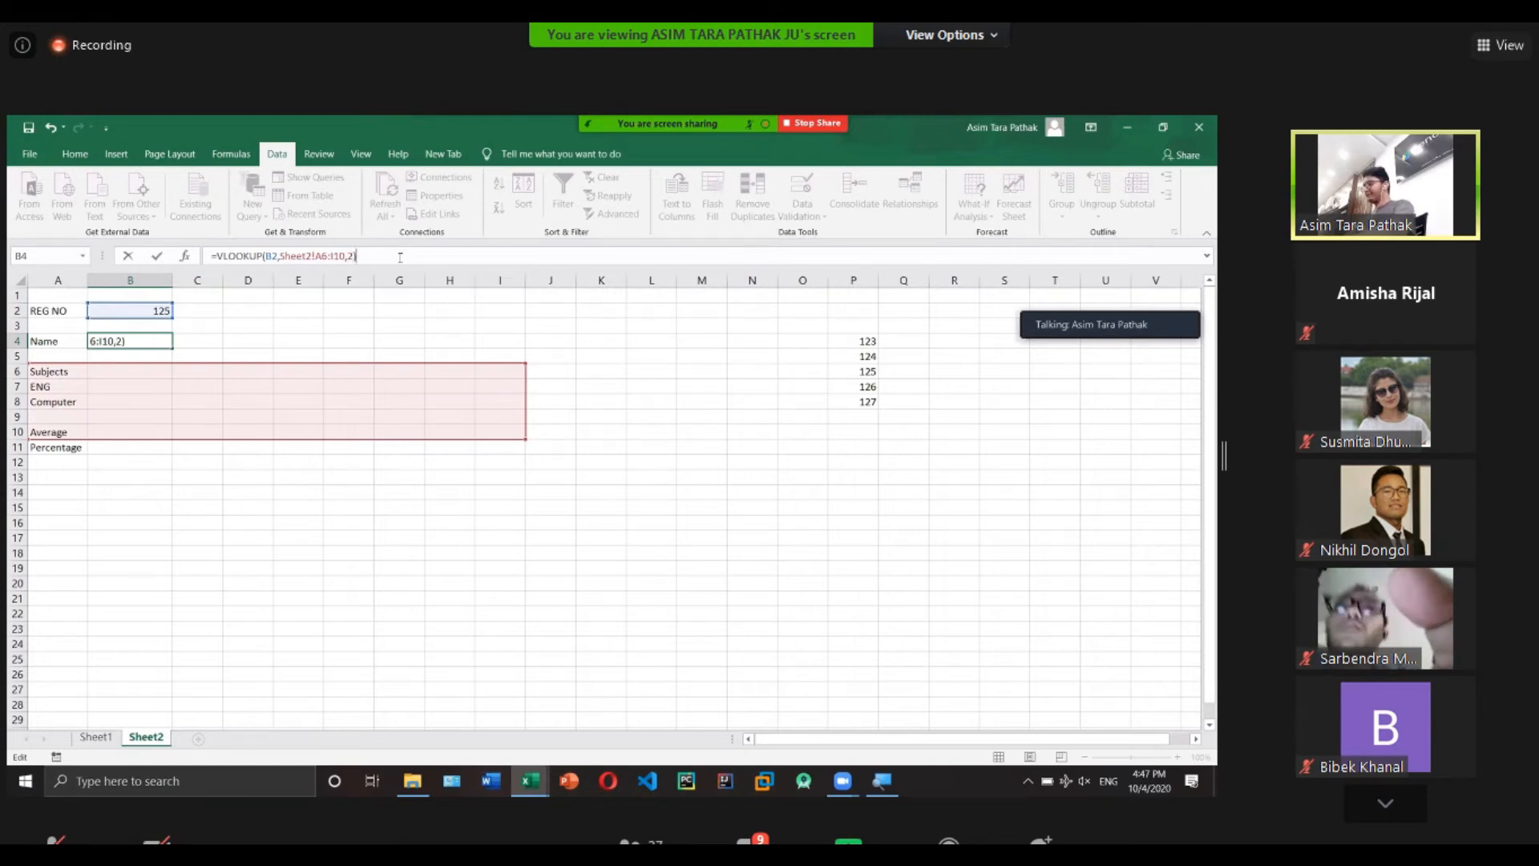
pyautogui.press('Return')
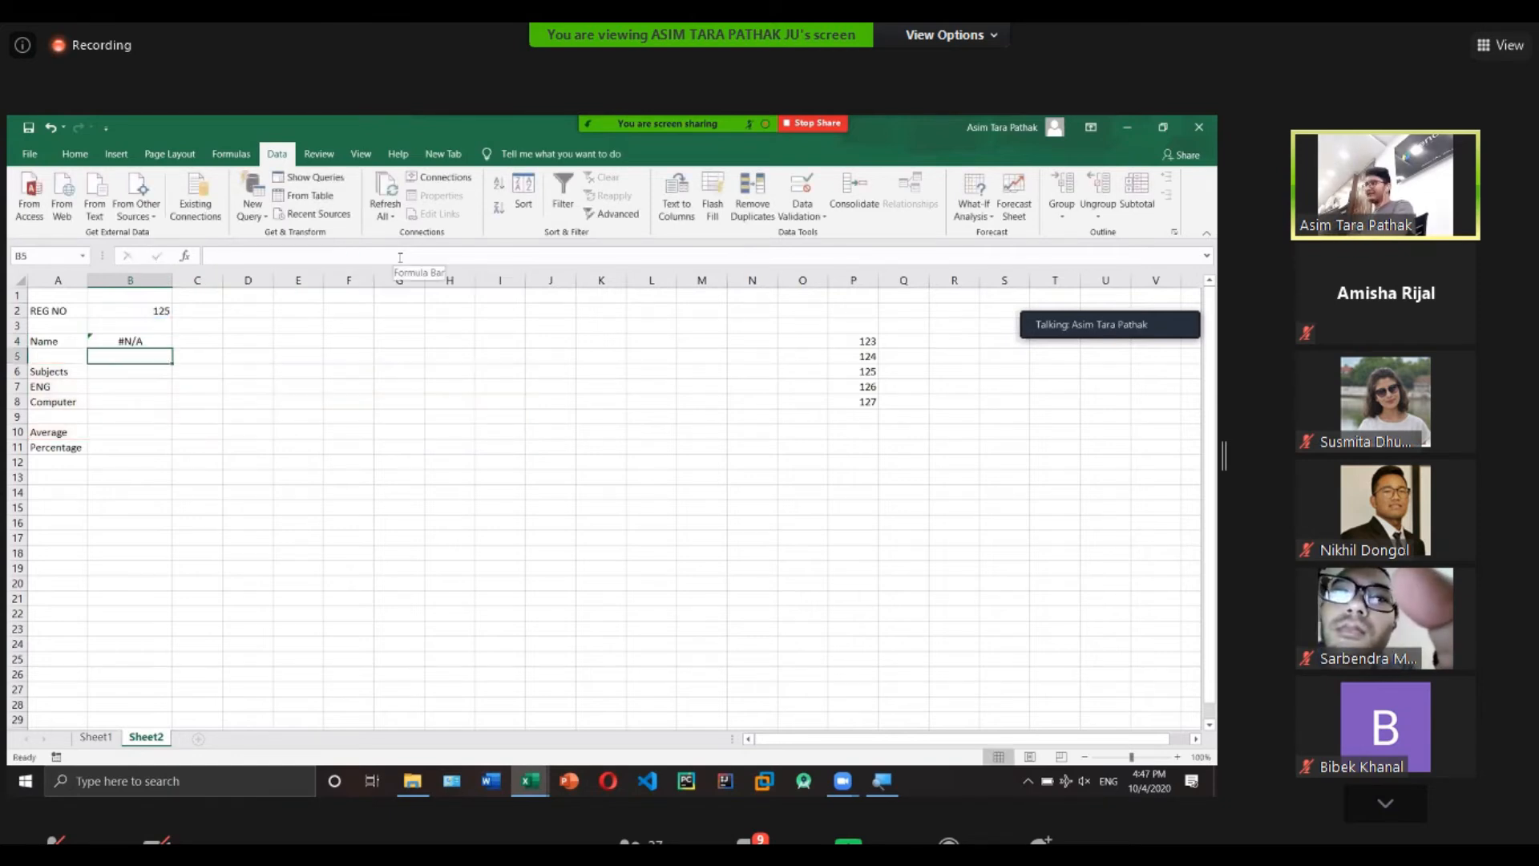
# Change the sheet reference in B4's formula from Sheet2 to Sheet1.
pyautogui.click(133, 342)
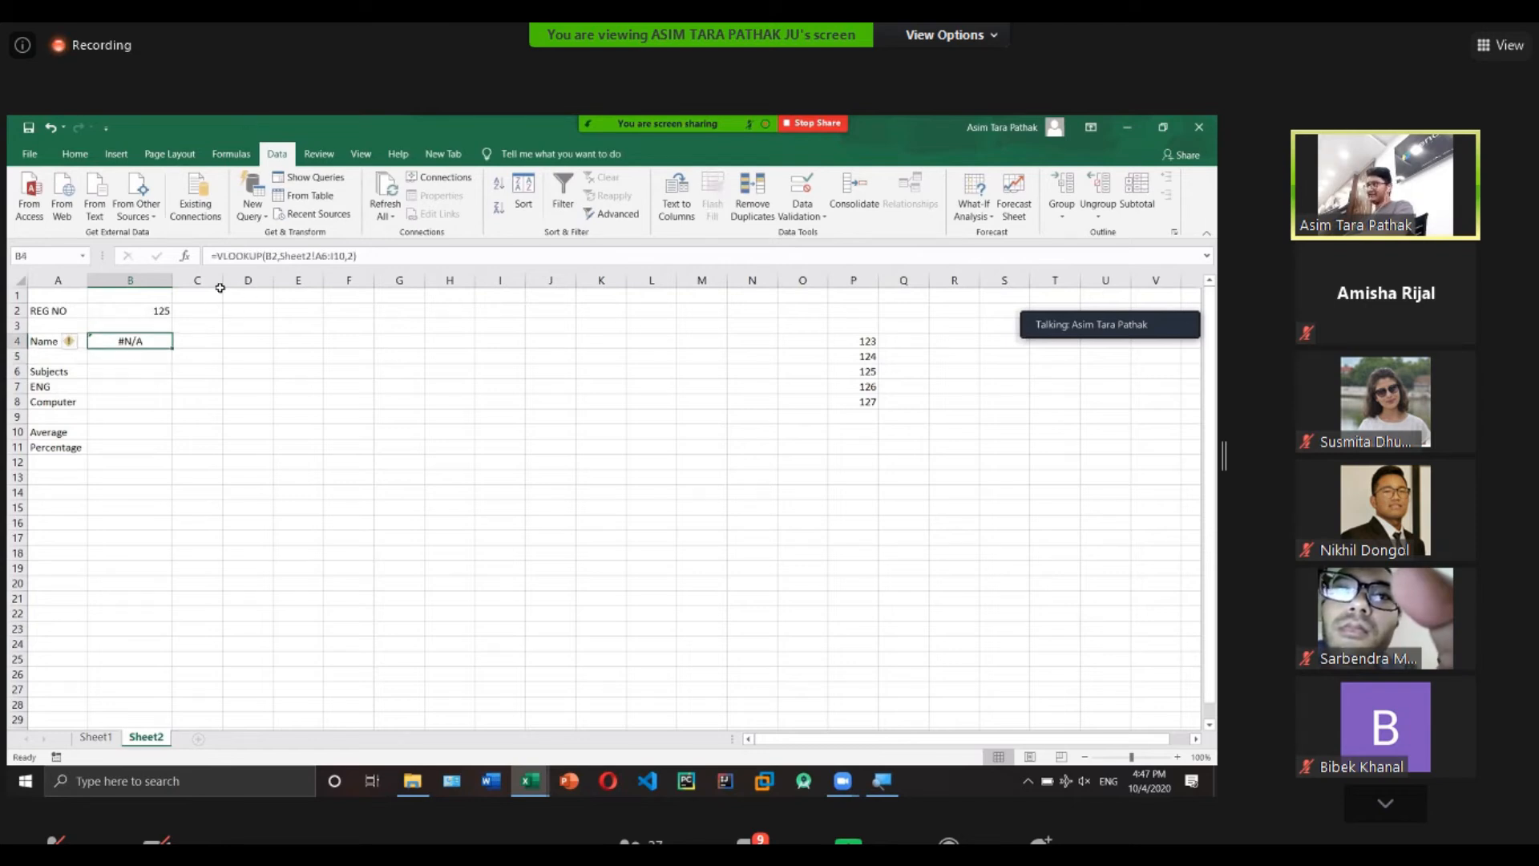
pyautogui.click(313, 256)
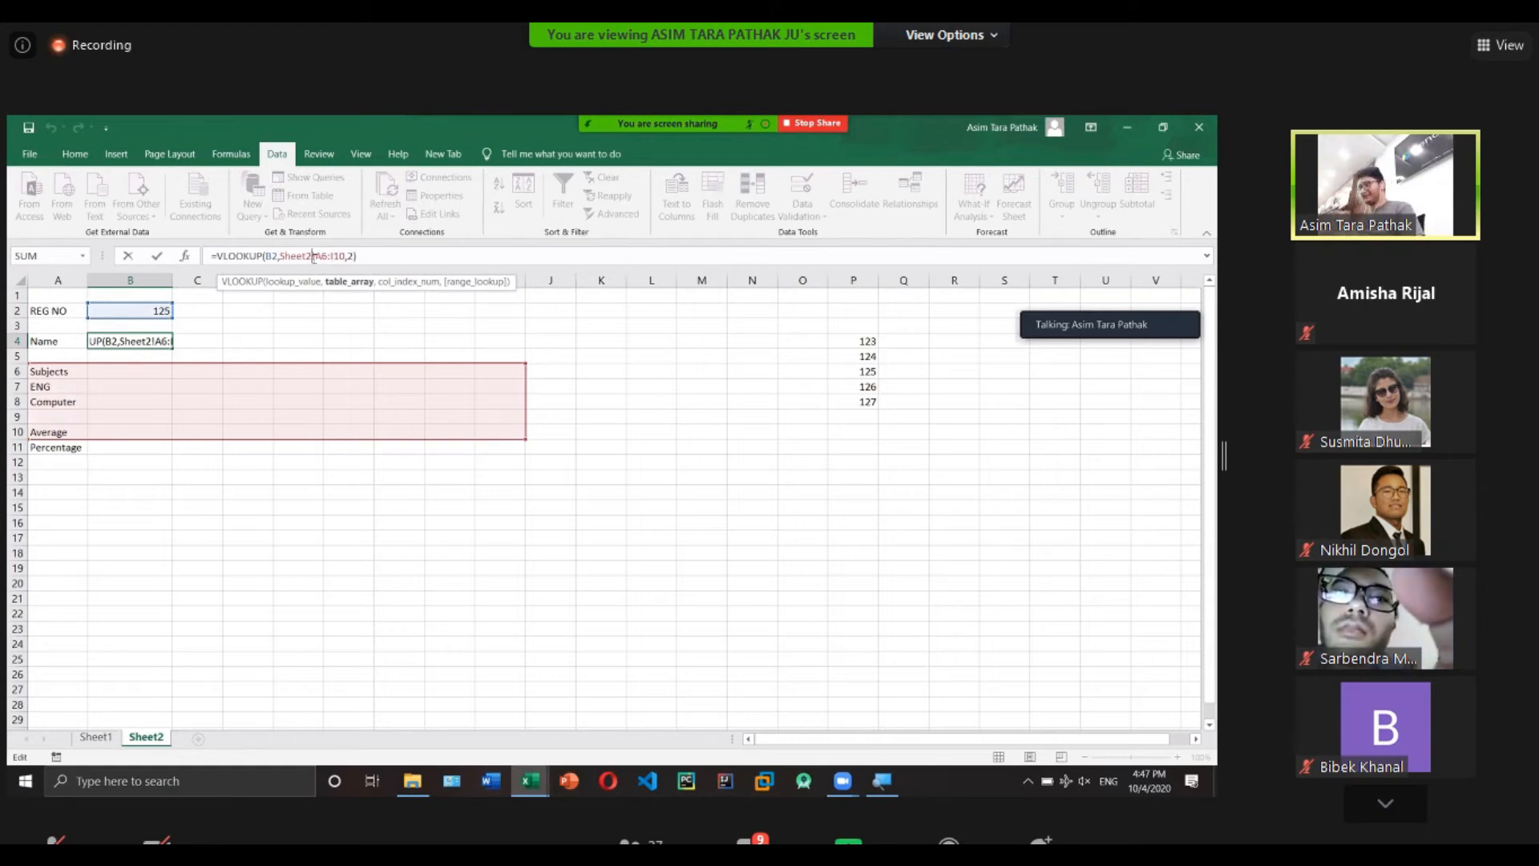
pyautogui.press('BackSpace')
pyautogui.write('1')
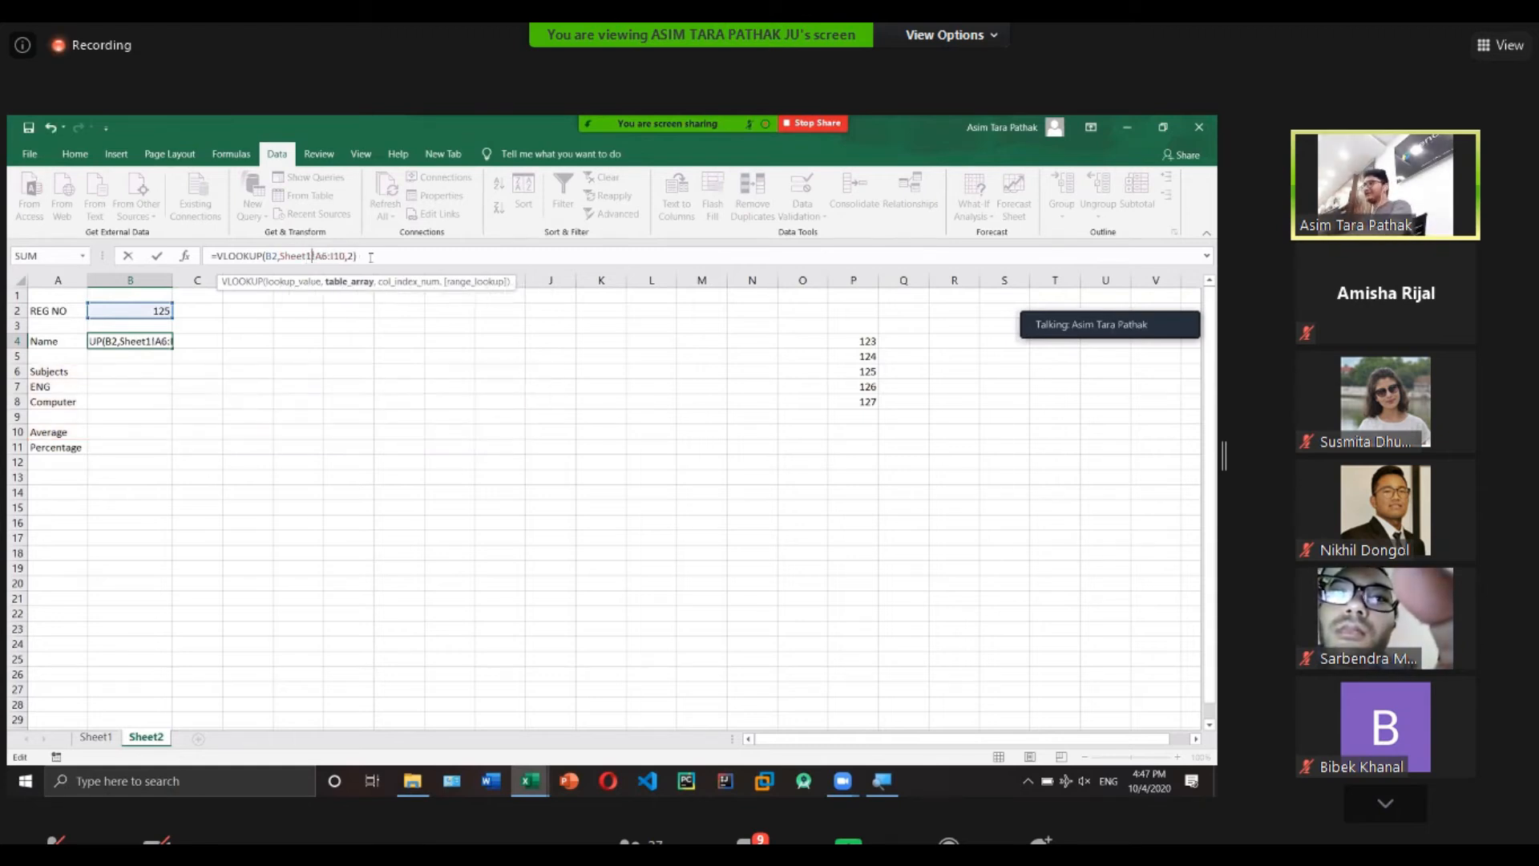
pyautogui.press('Return')
pyautogui.click(119, 342)
# Test the Name lookup by choosing REG NO 125, 126 and 127 in B2.
pyautogui.click(159, 310)
pyautogui.click(180, 310)
pyautogui.click(167, 351)
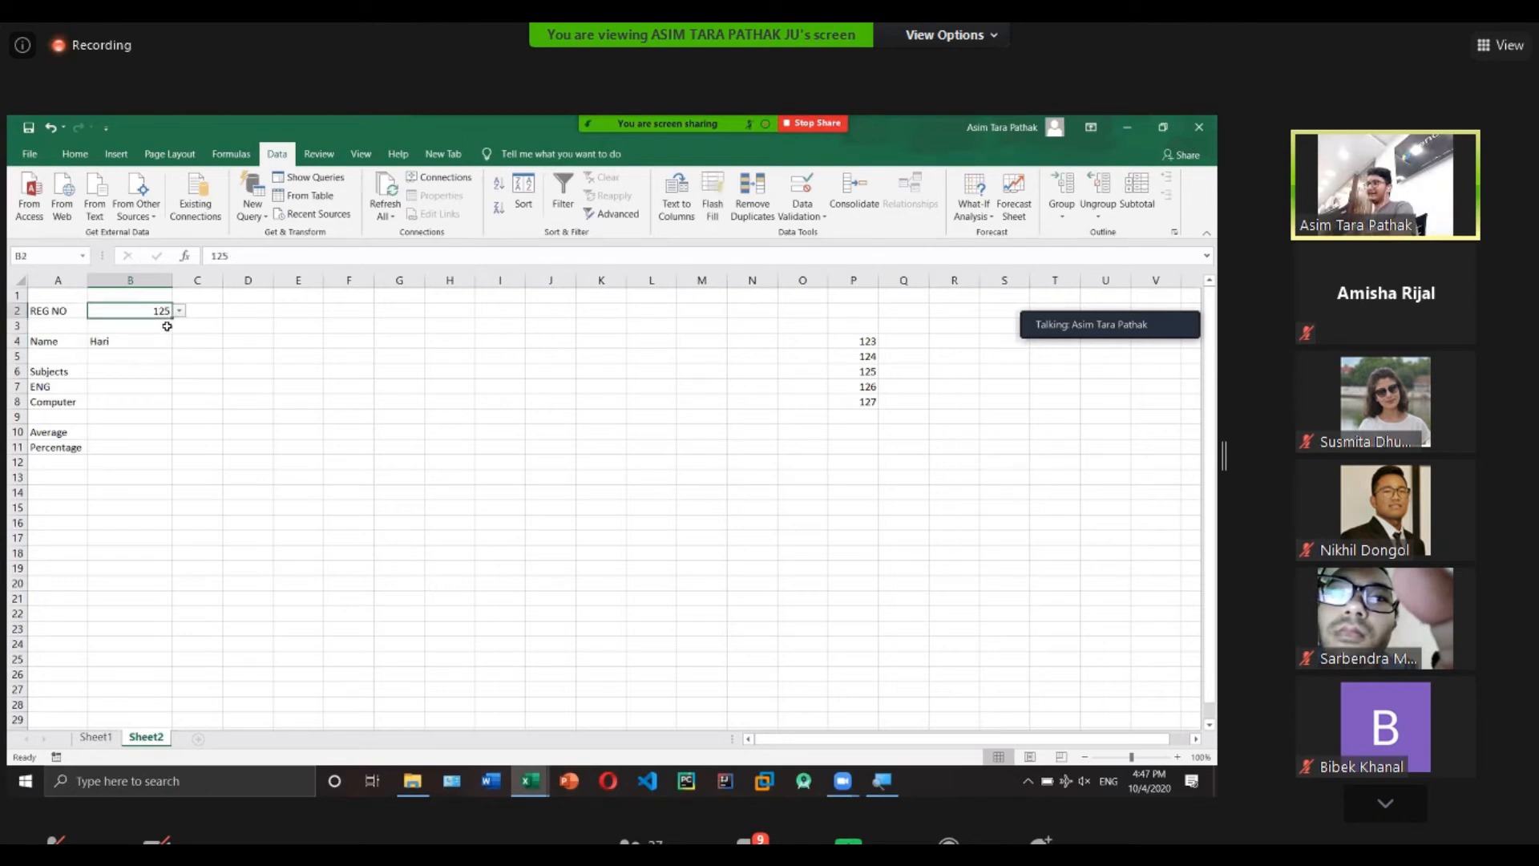
pyautogui.click(179, 311)
pyautogui.click(158, 360)
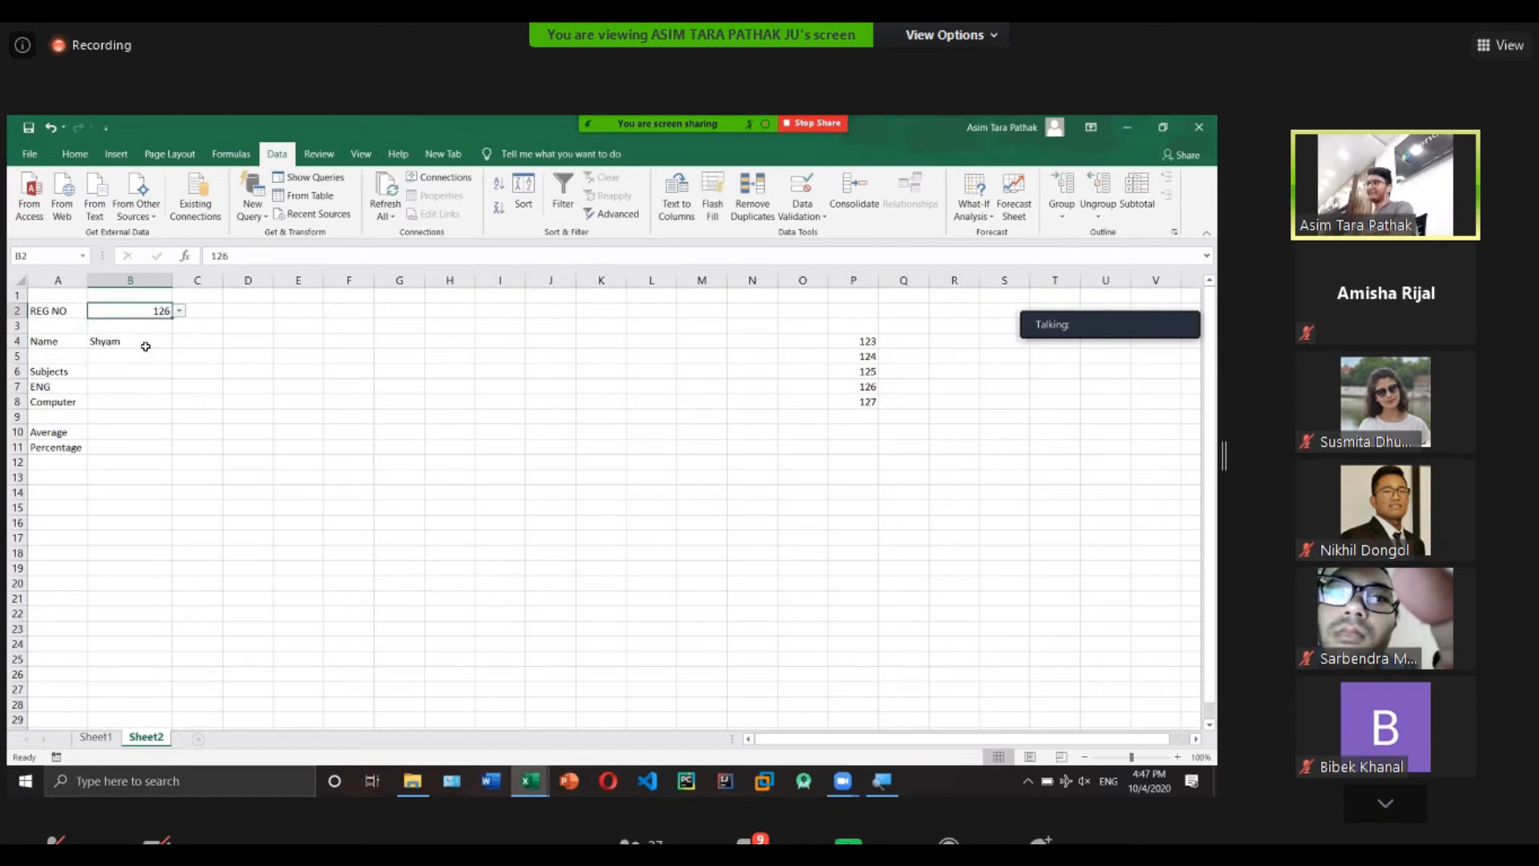
pyautogui.click(180, 310)
pyautogui.click(173, 369)
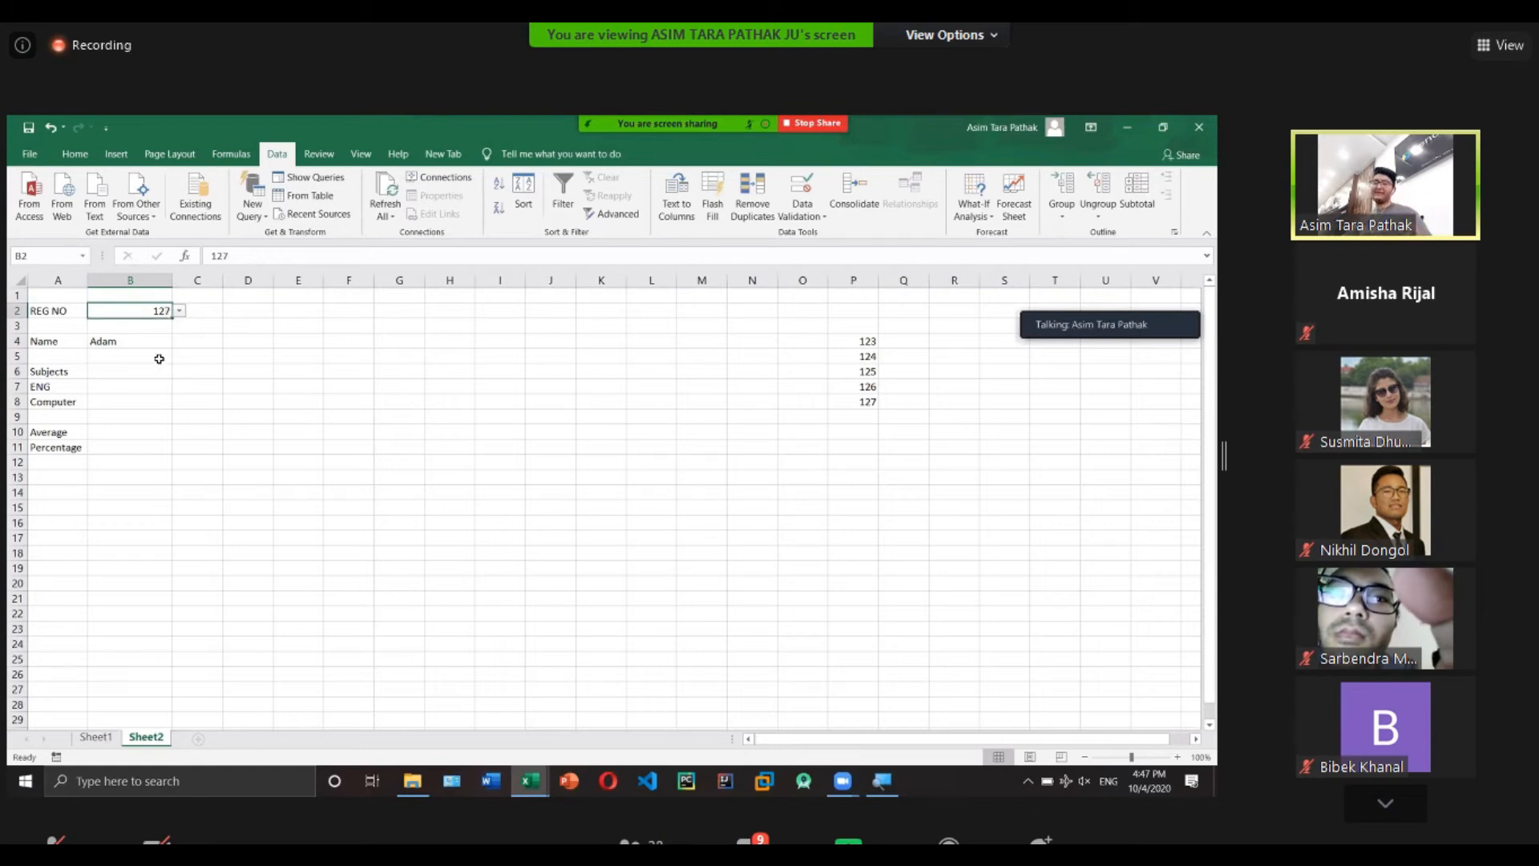
pyautogui.click(159, 359)
pyautogui.click(133, 376)
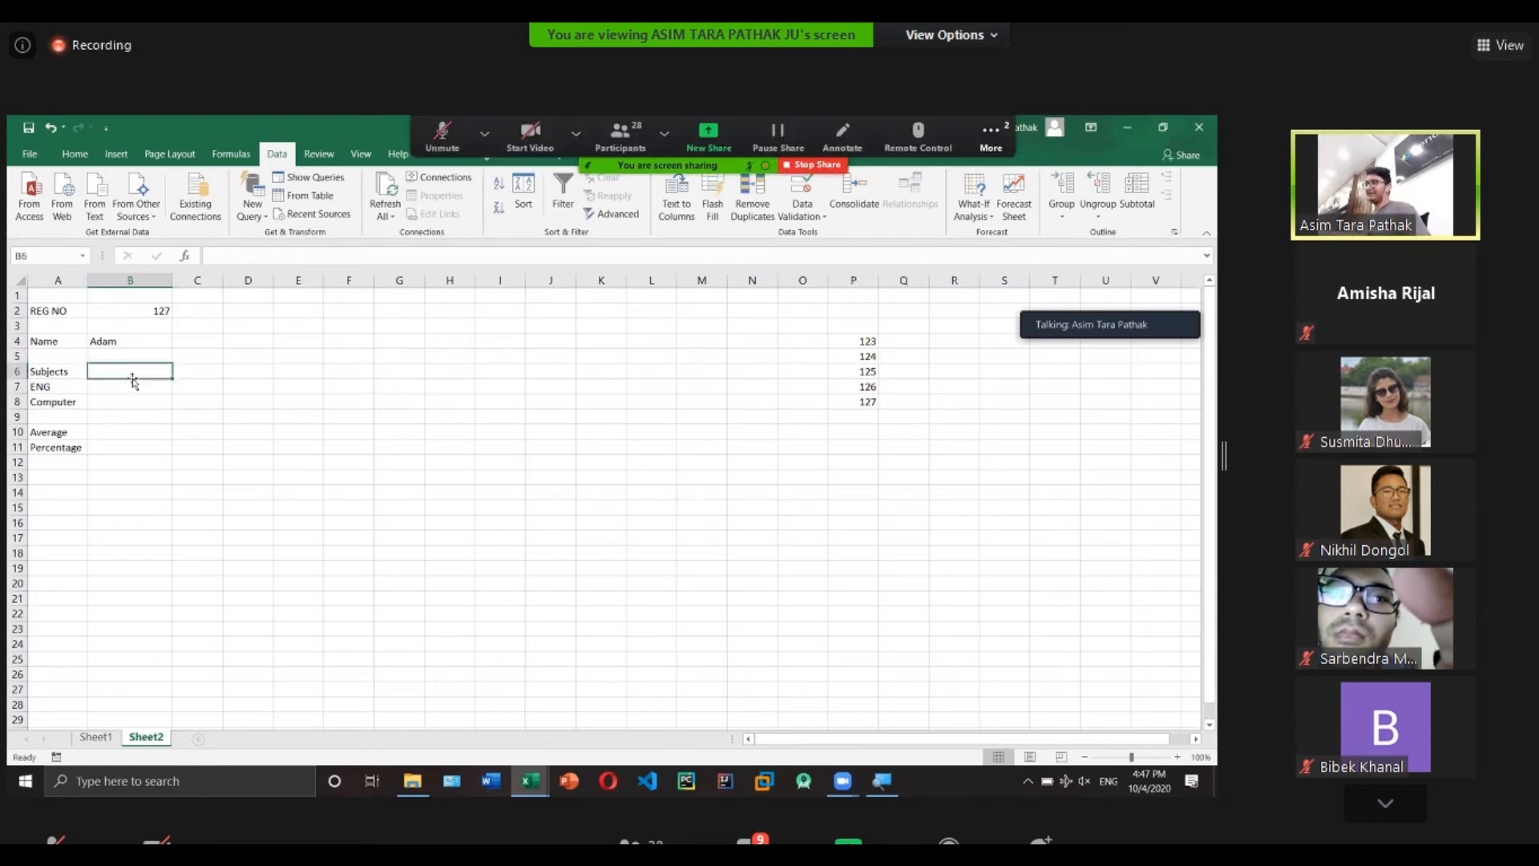
pyautogui.click(136, 393)
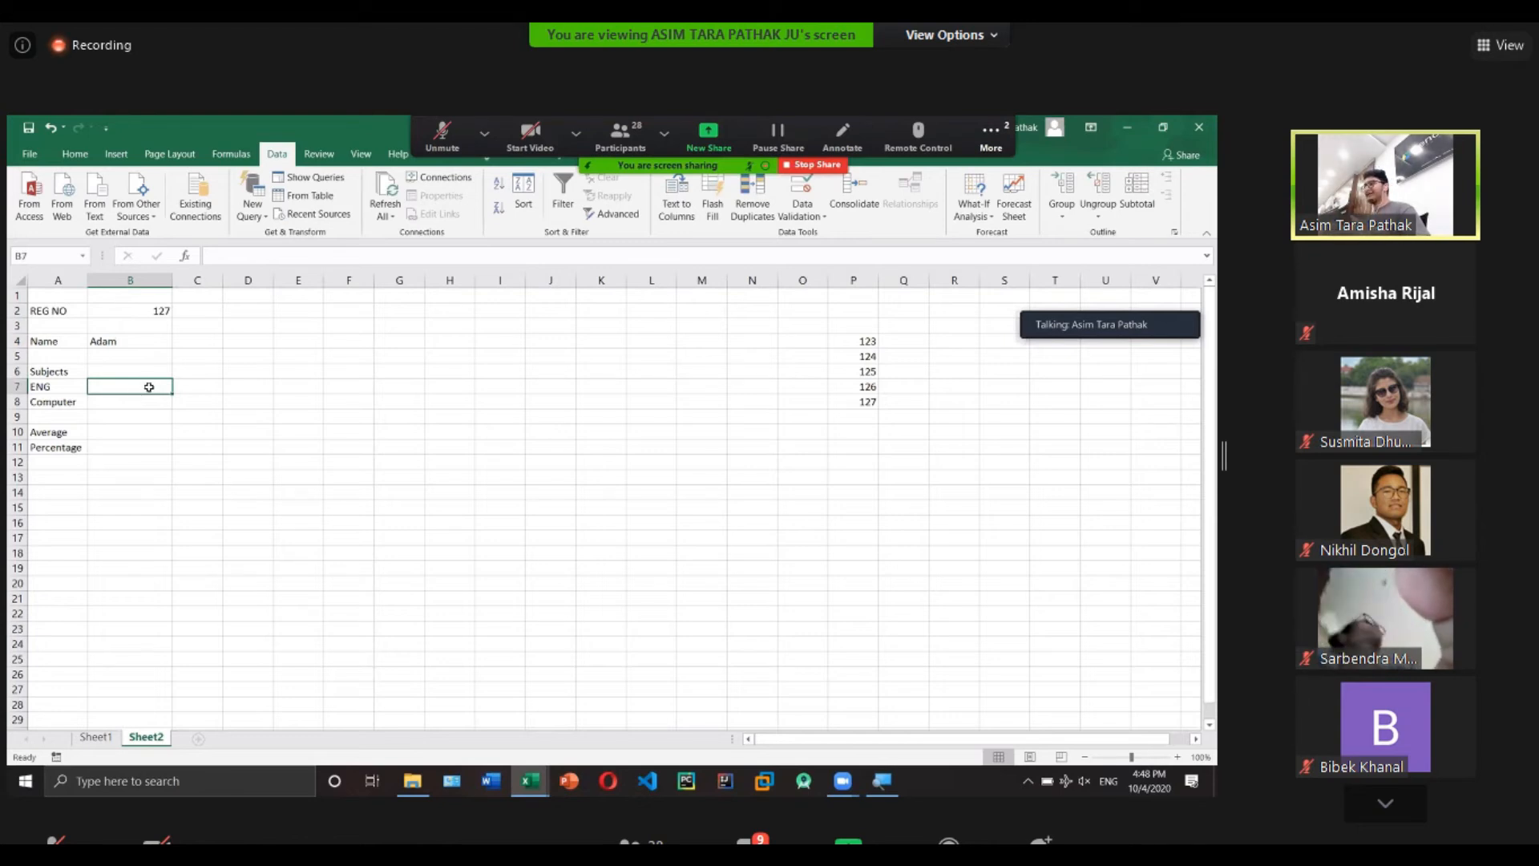
pyautogui.click(230, 257)
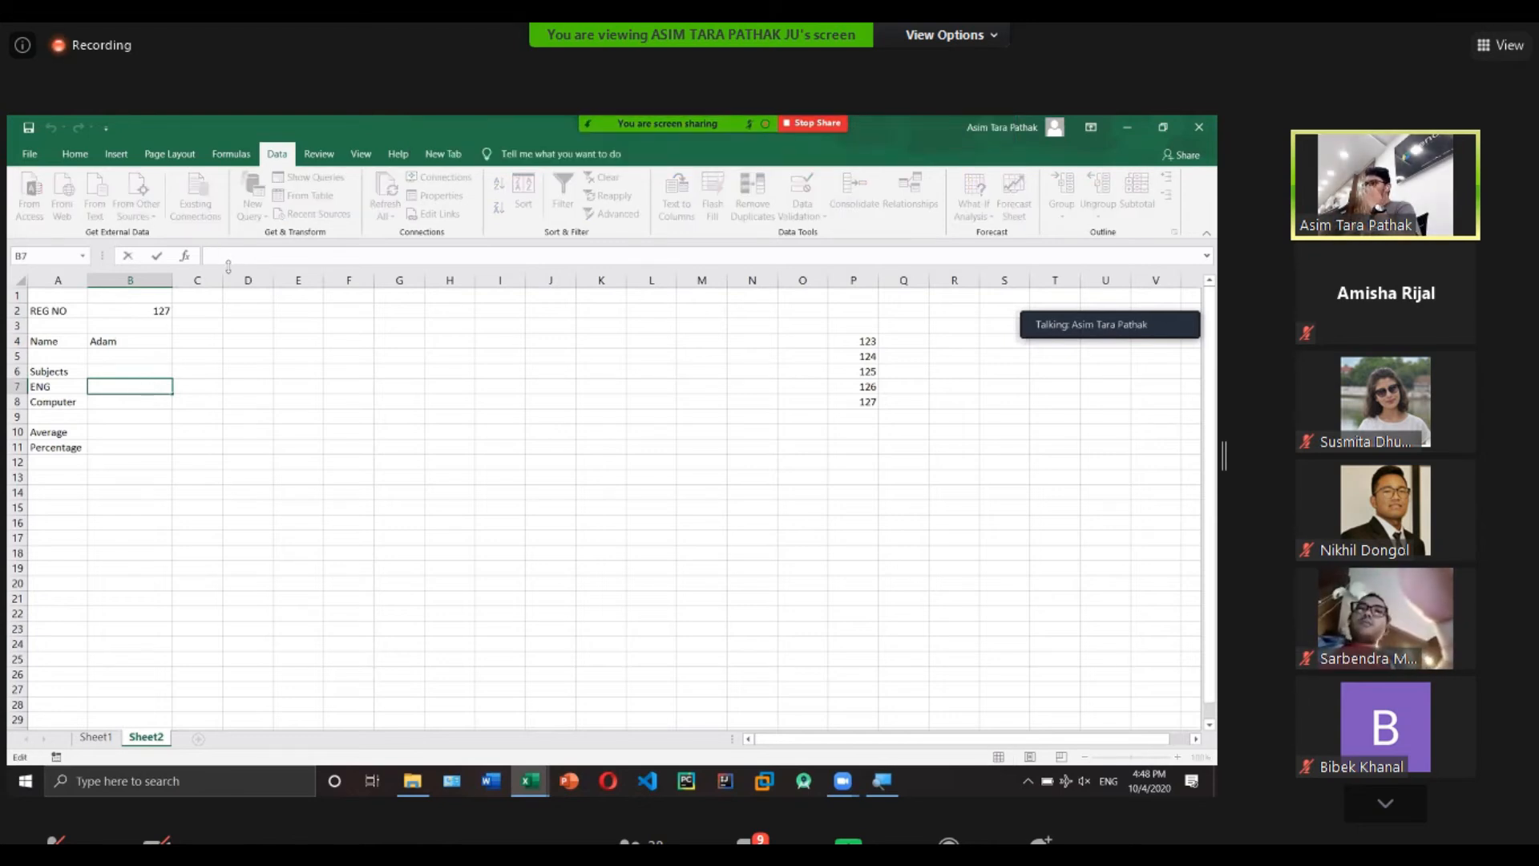
# Enter =VLOOKUP(B2,Sheet1!A6:I10,3) in the ENG cell B7.
pyautogui.write('=V')
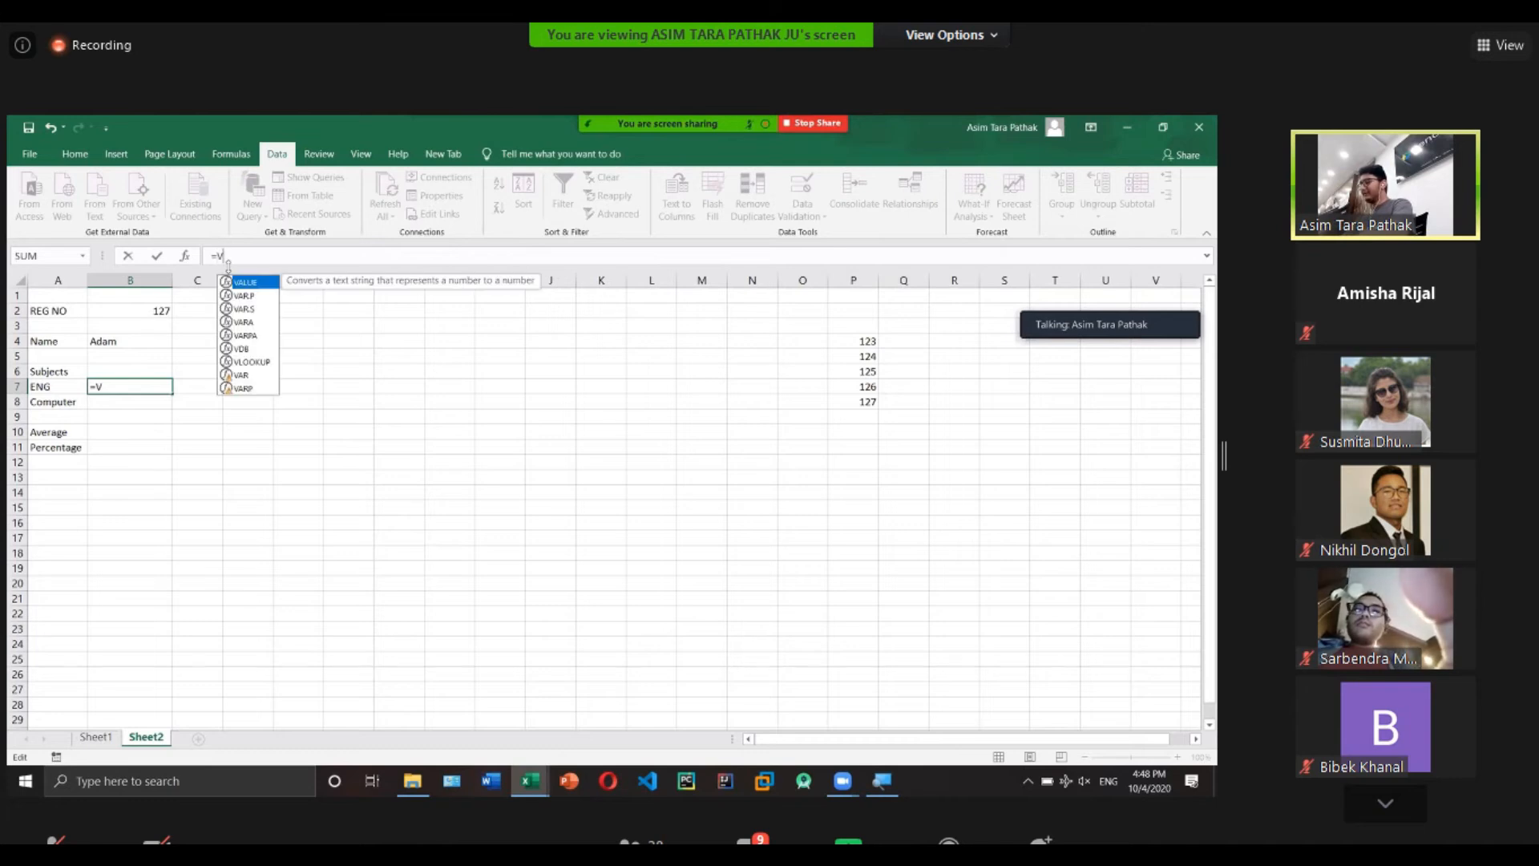
pyautogui.write('LOOKUP')
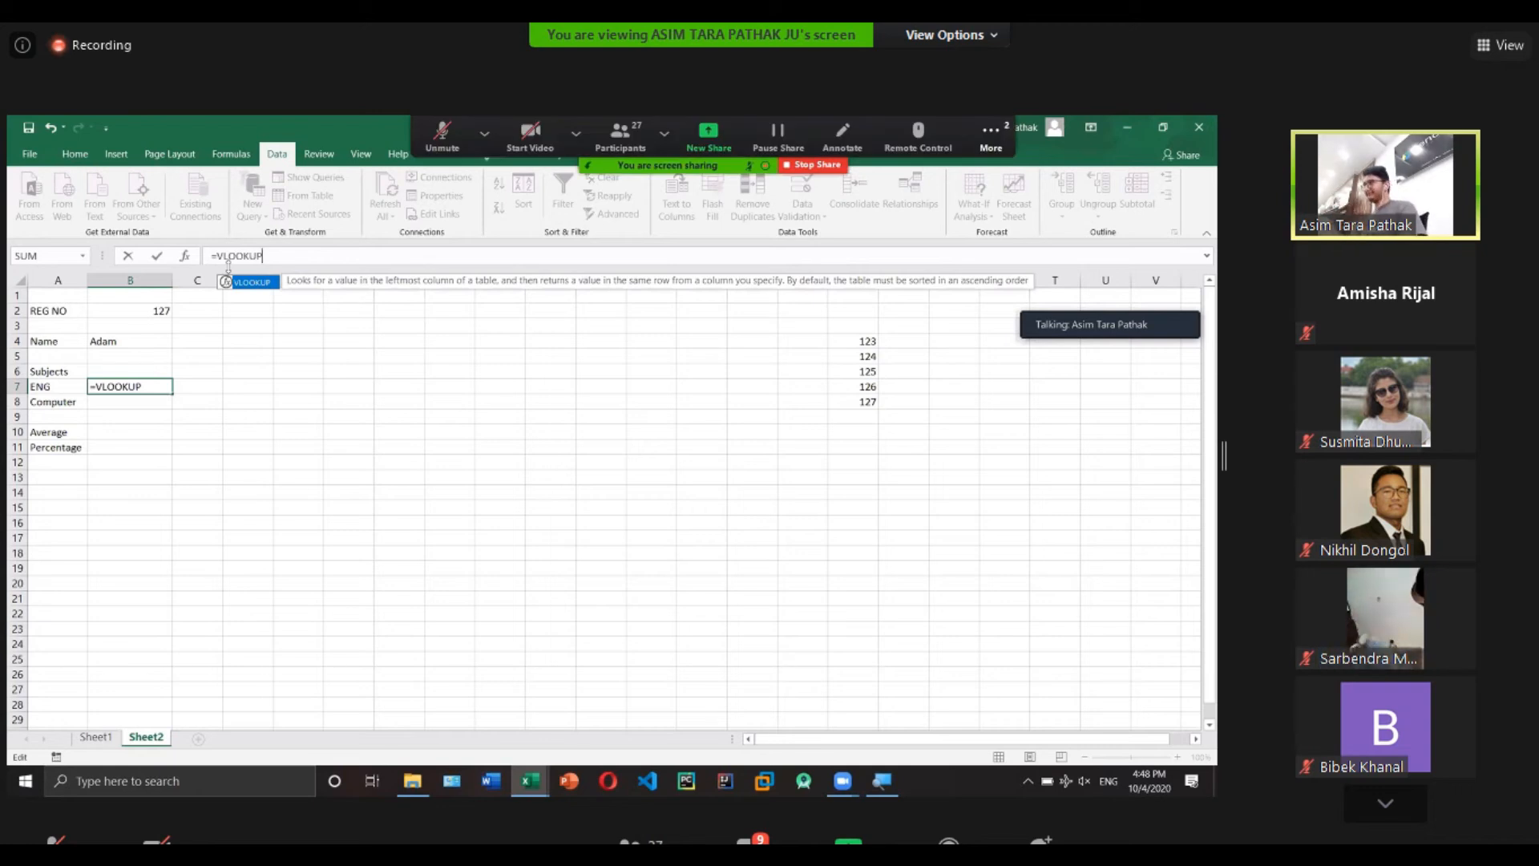
pyautogui.write('(')
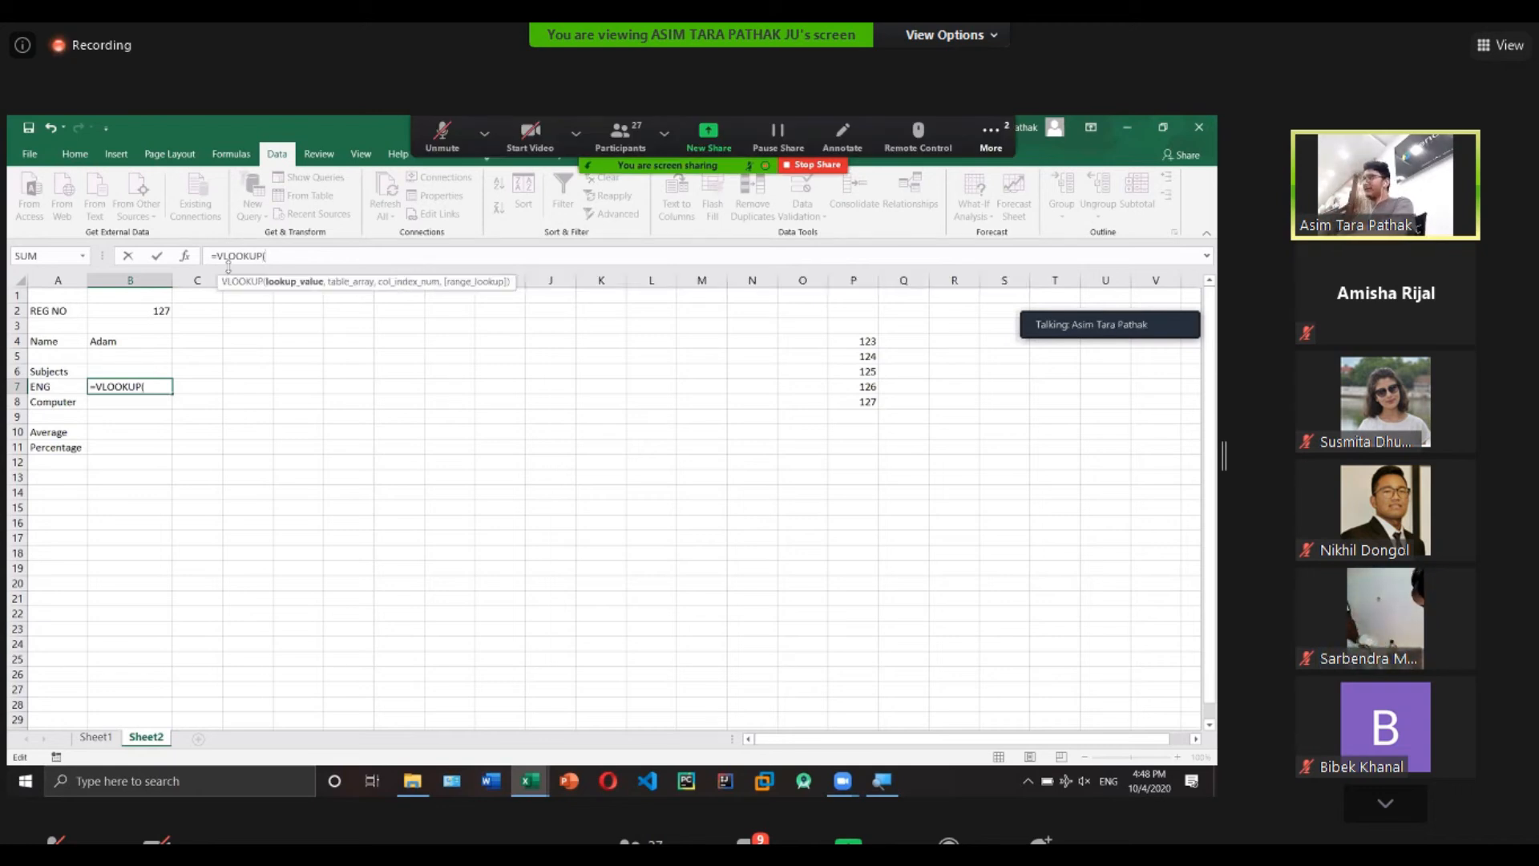
pyautogui.click(139, 312)
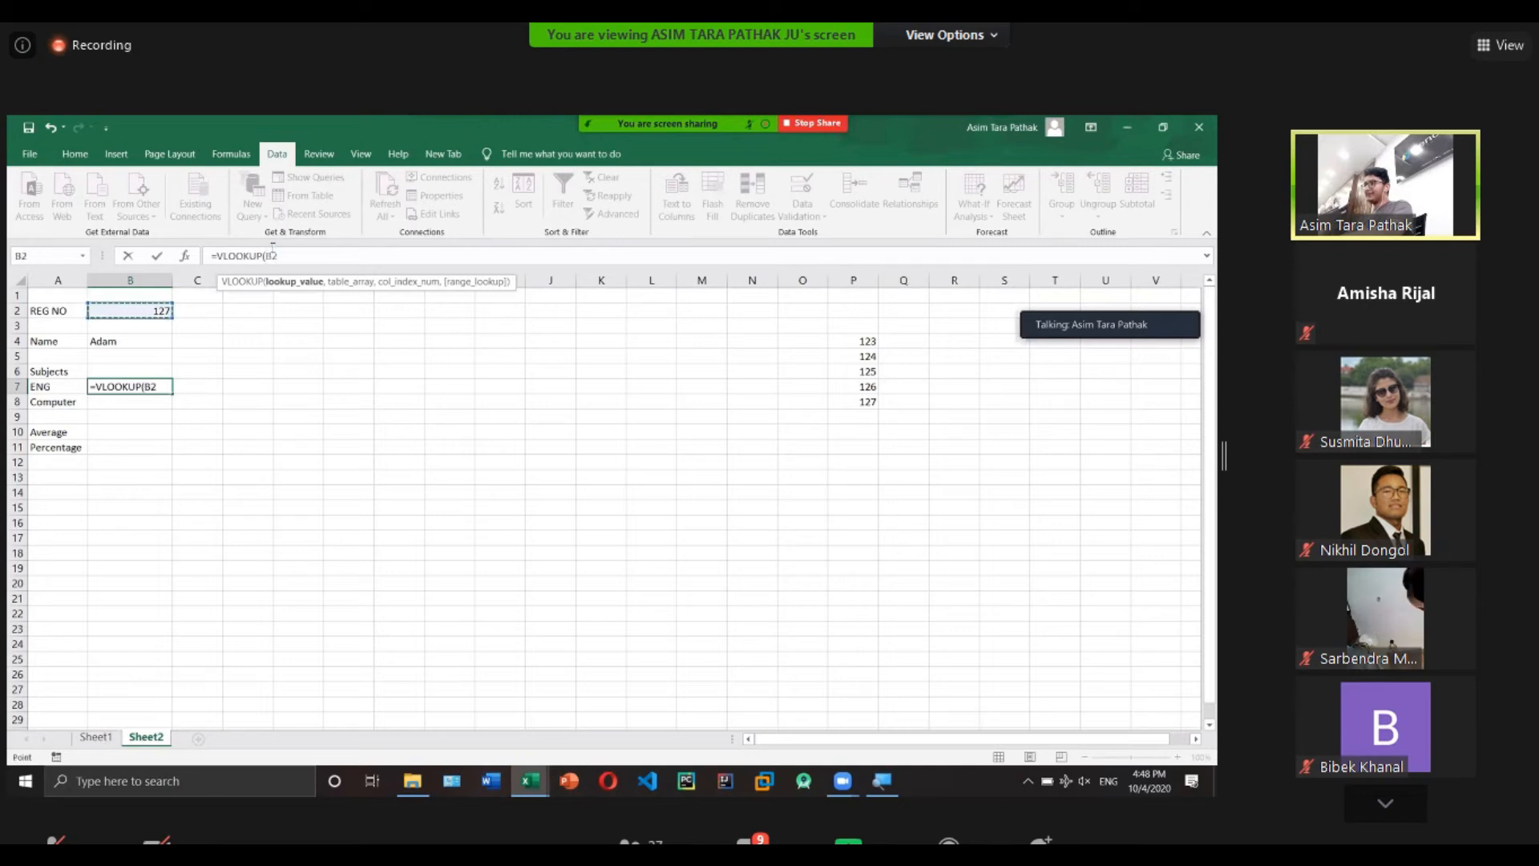
pyautogui.write(',')
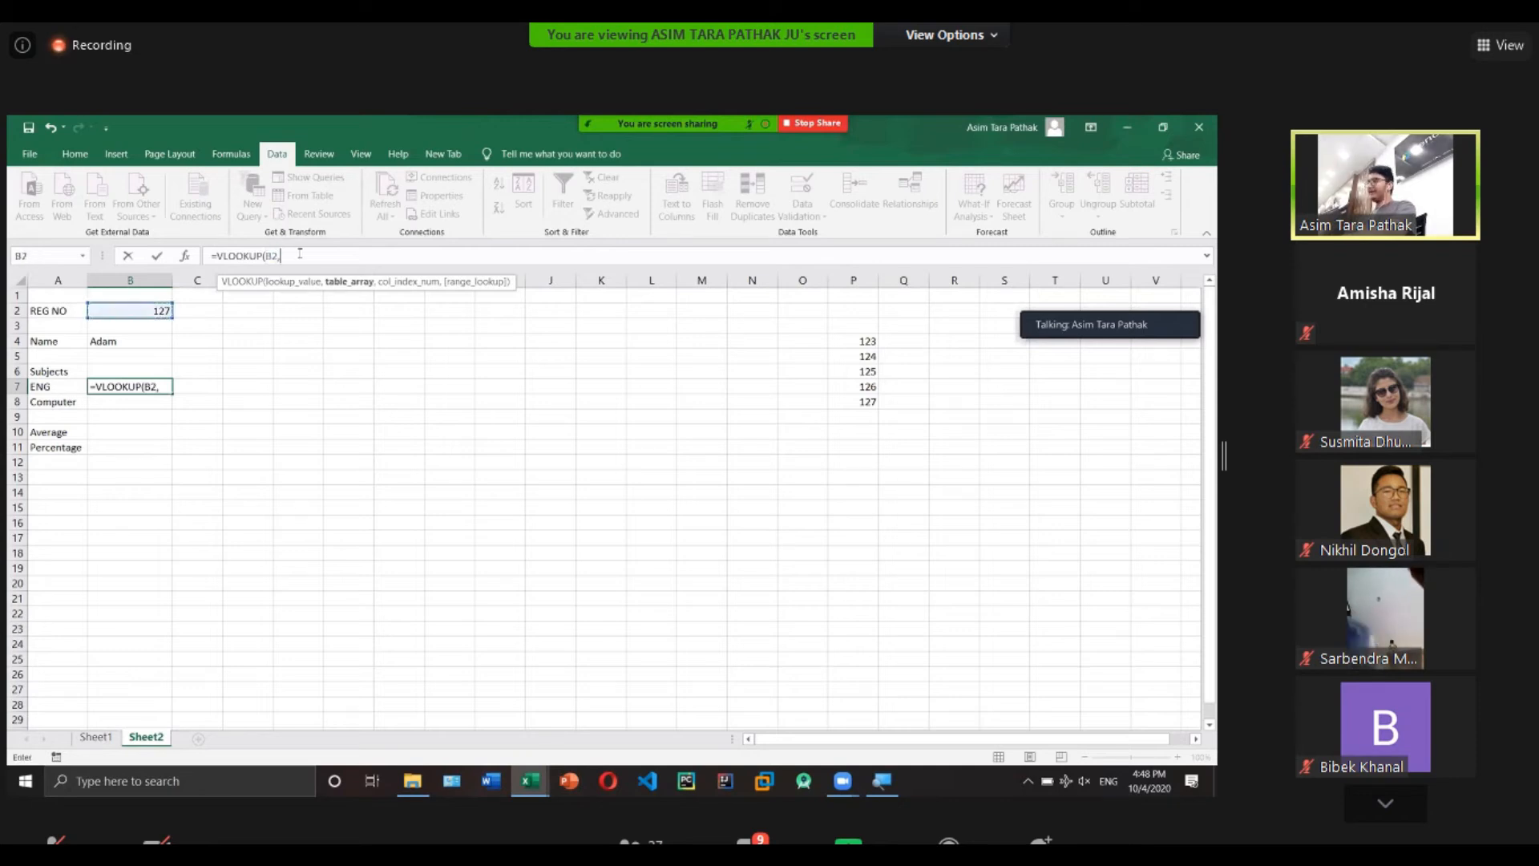
pyautogui.click(95, 737)
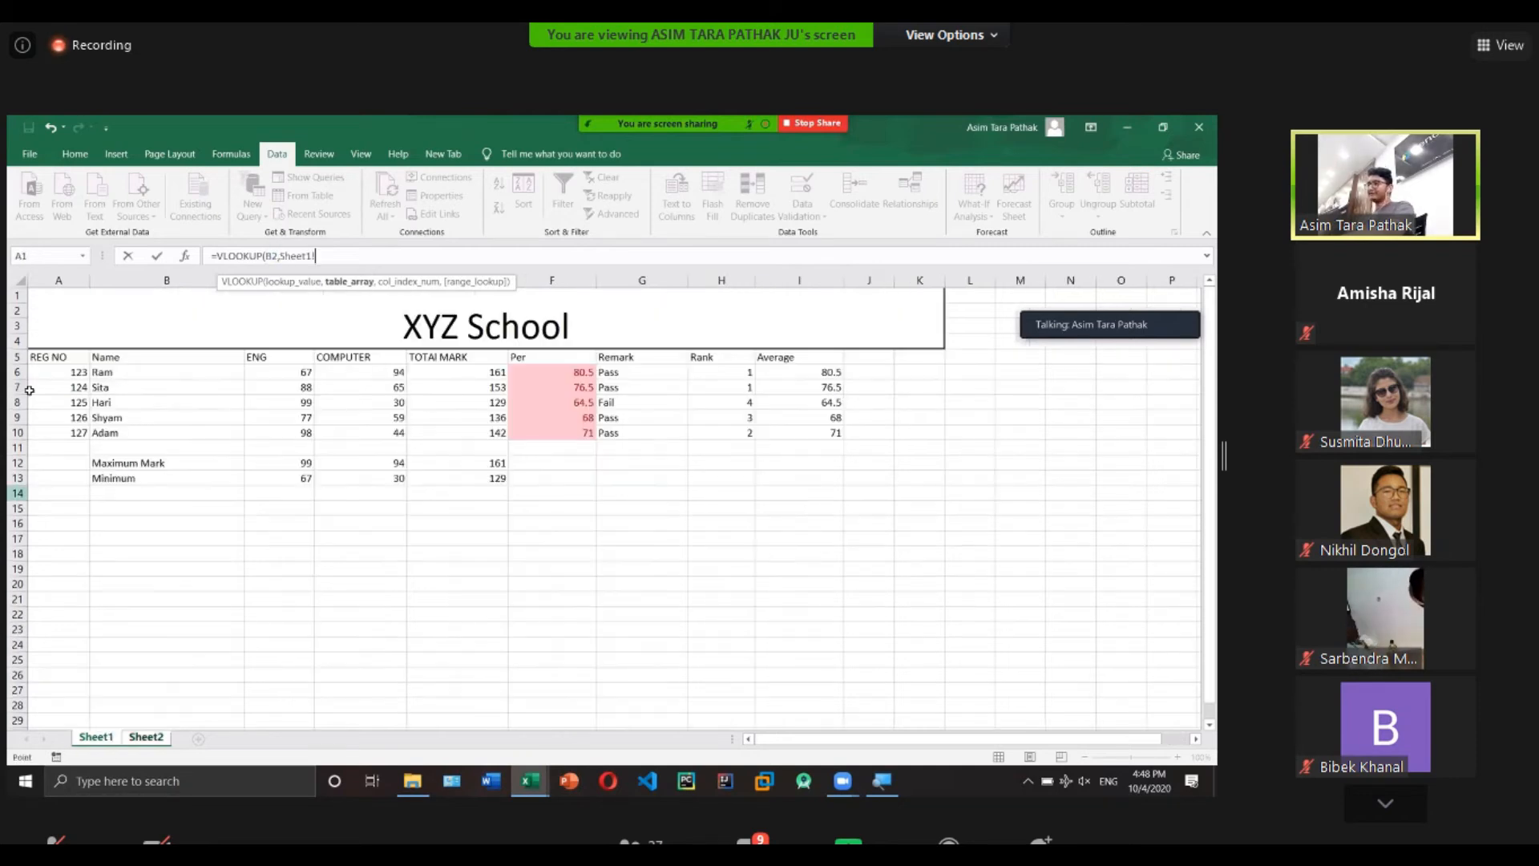
pyautogui.moveTo(56, 373); pyautogui.dragTo(811, 433)
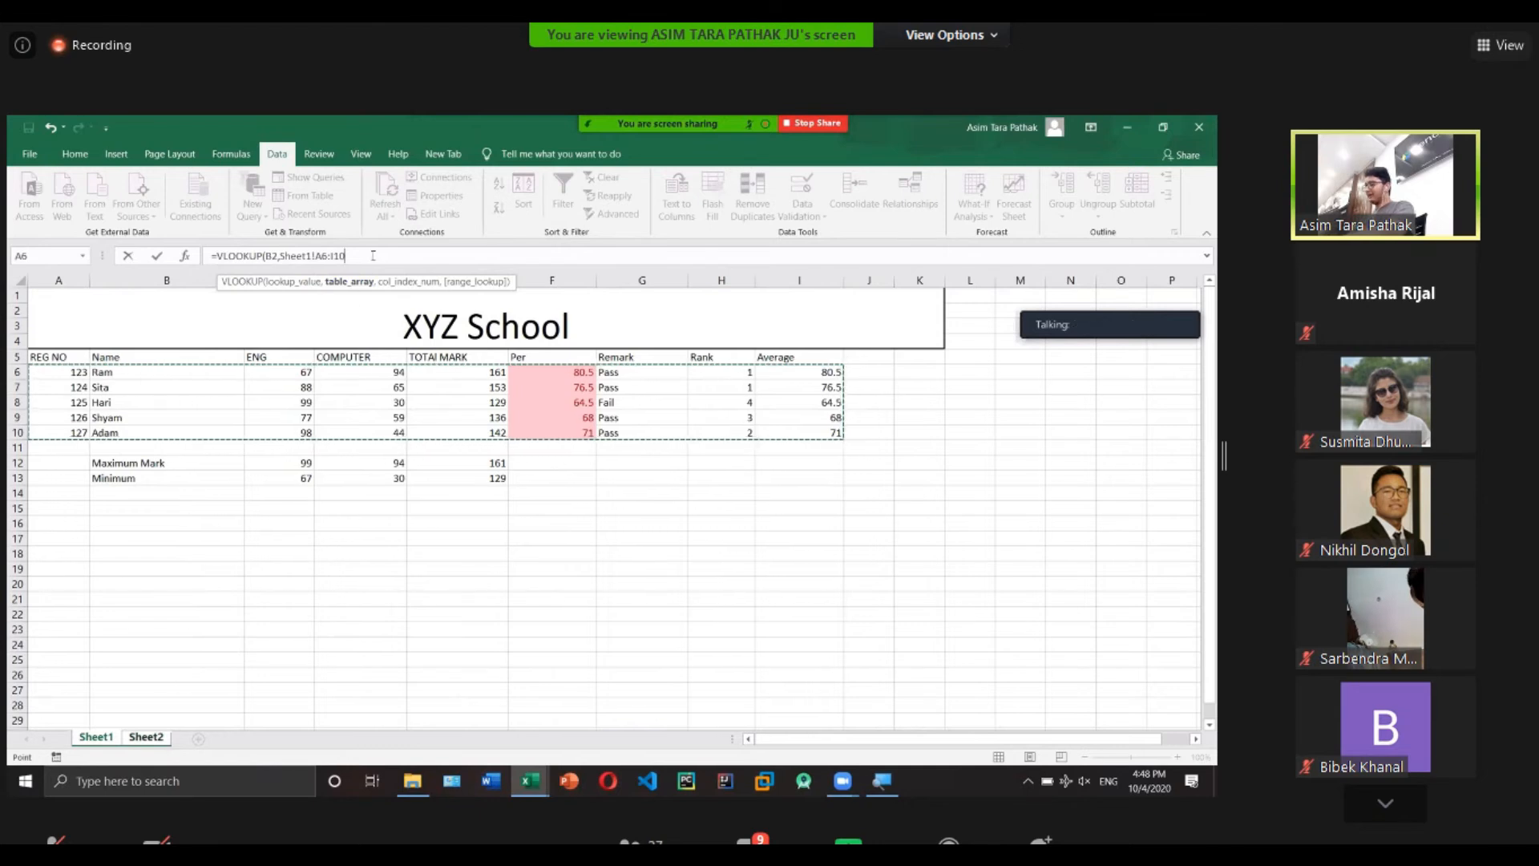
pyautogui.write(',3')
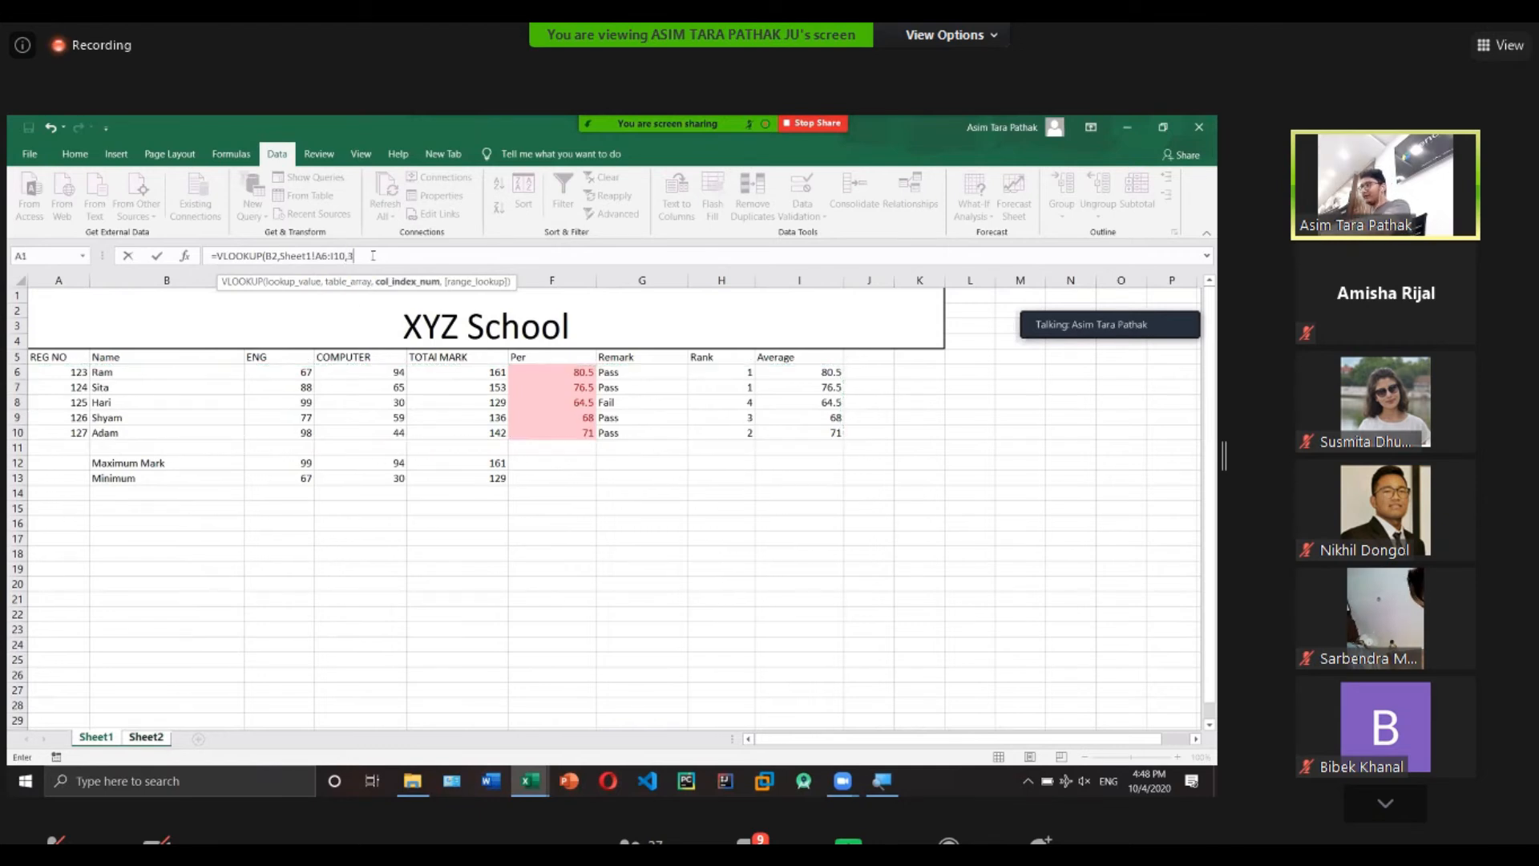
pyautogui.write(')')
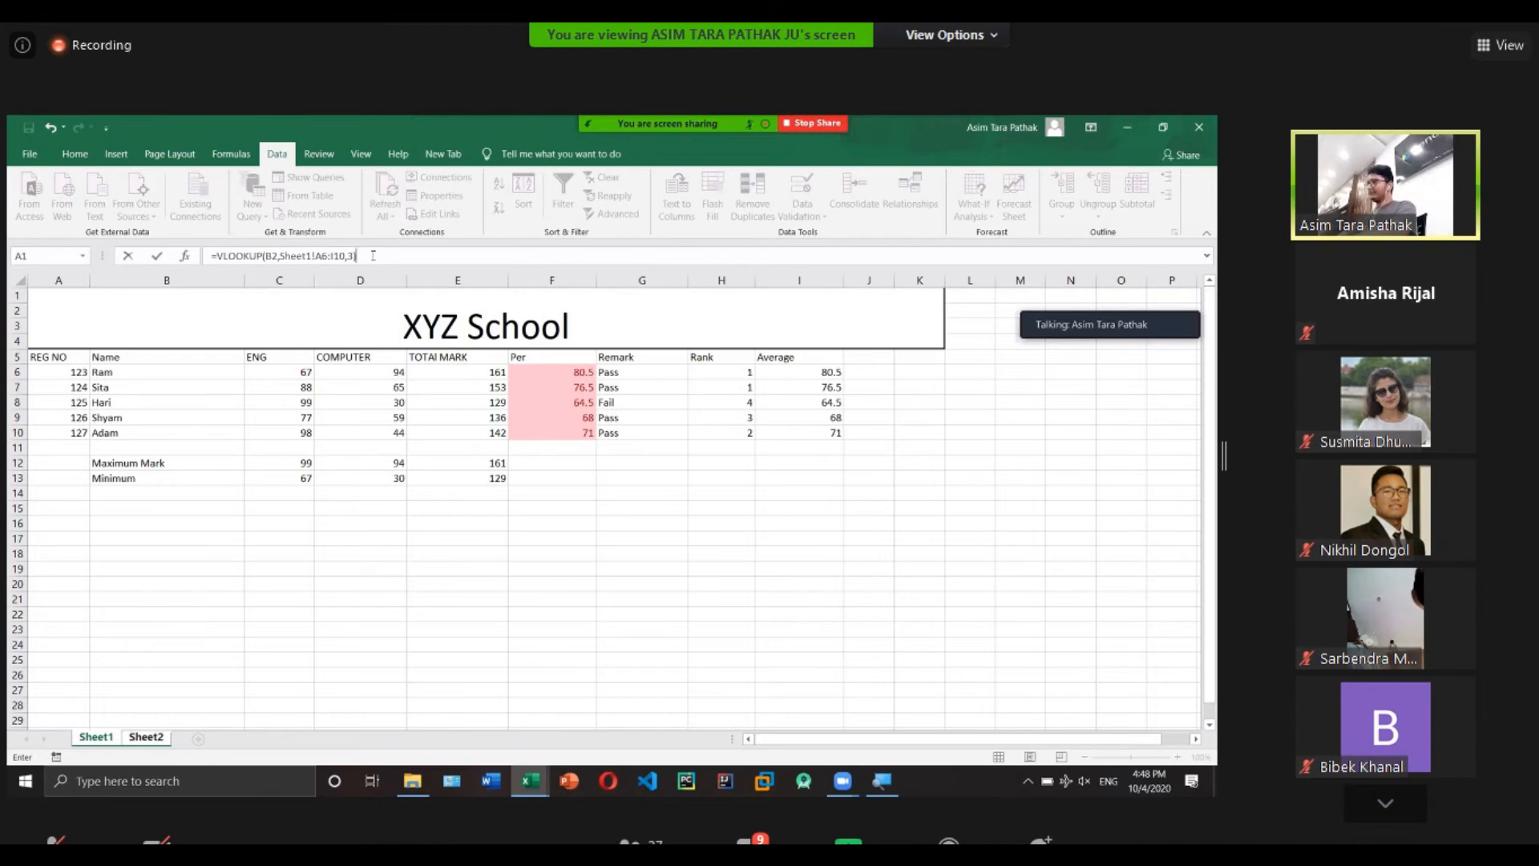
pyautogui.press('Return')
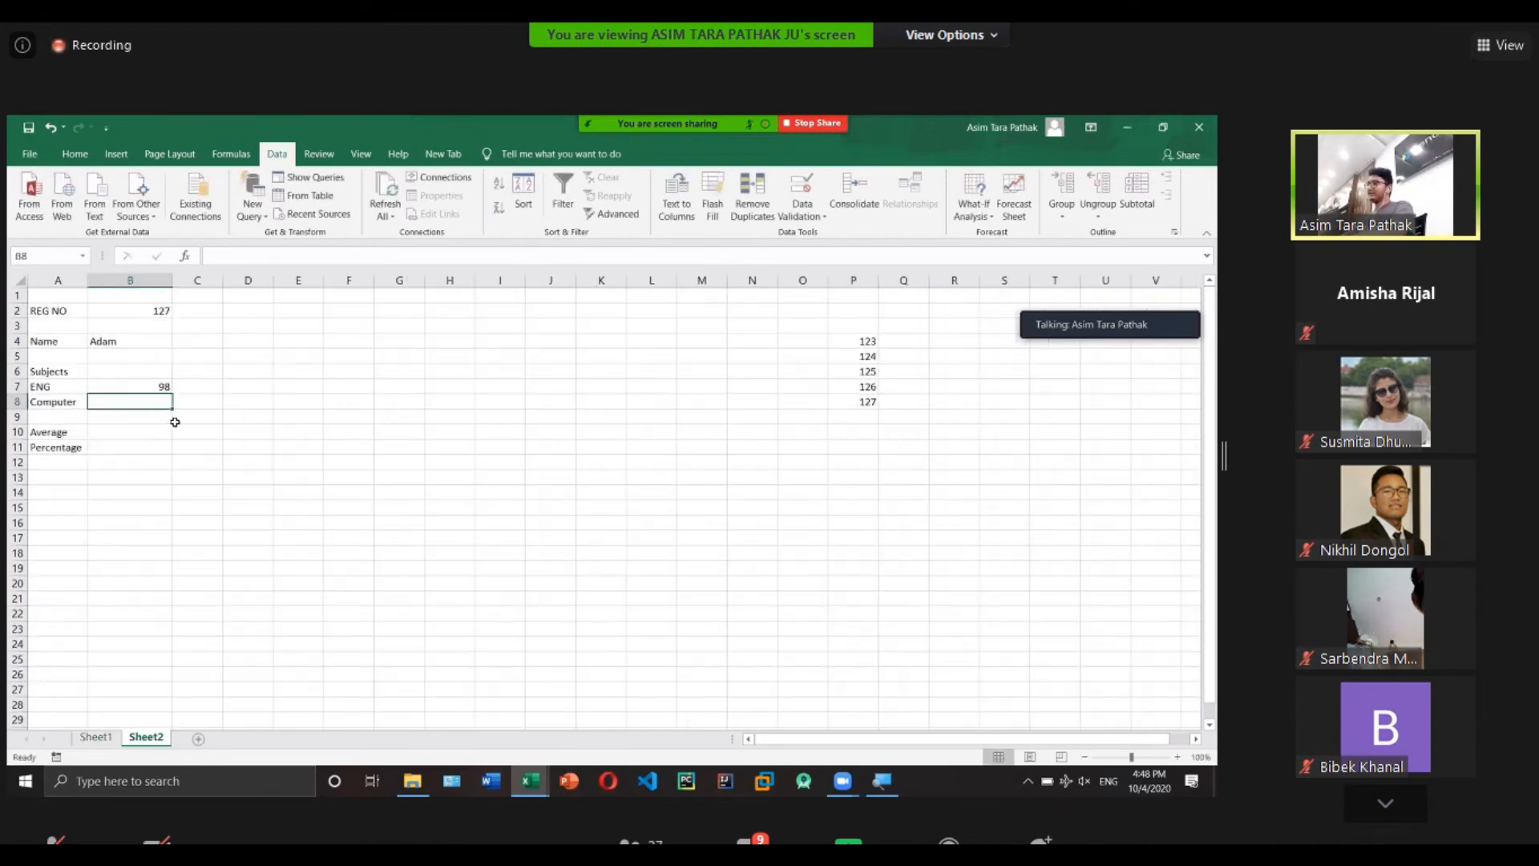
pyautogui.click(145, 391)
# Choose REG NO 126 and copy the ENG lookup formula from B7.
pyautogui.click(162, 309)
pyautogui.click(180, 310)
pyautogui.click(176, 359)
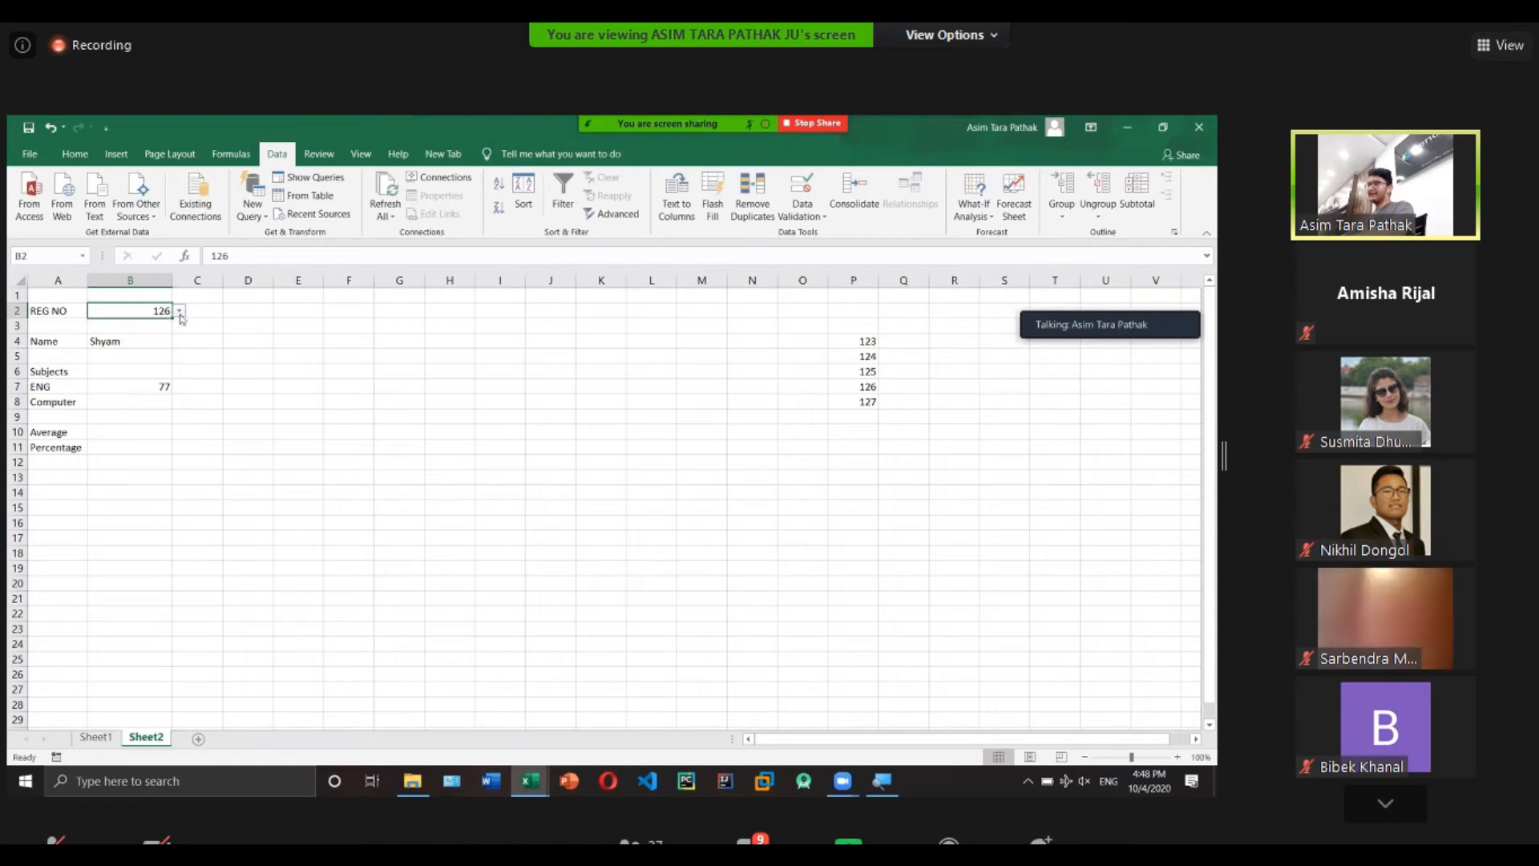
pyautogui.click(148, 387)
pyautogui.click(378, 256)
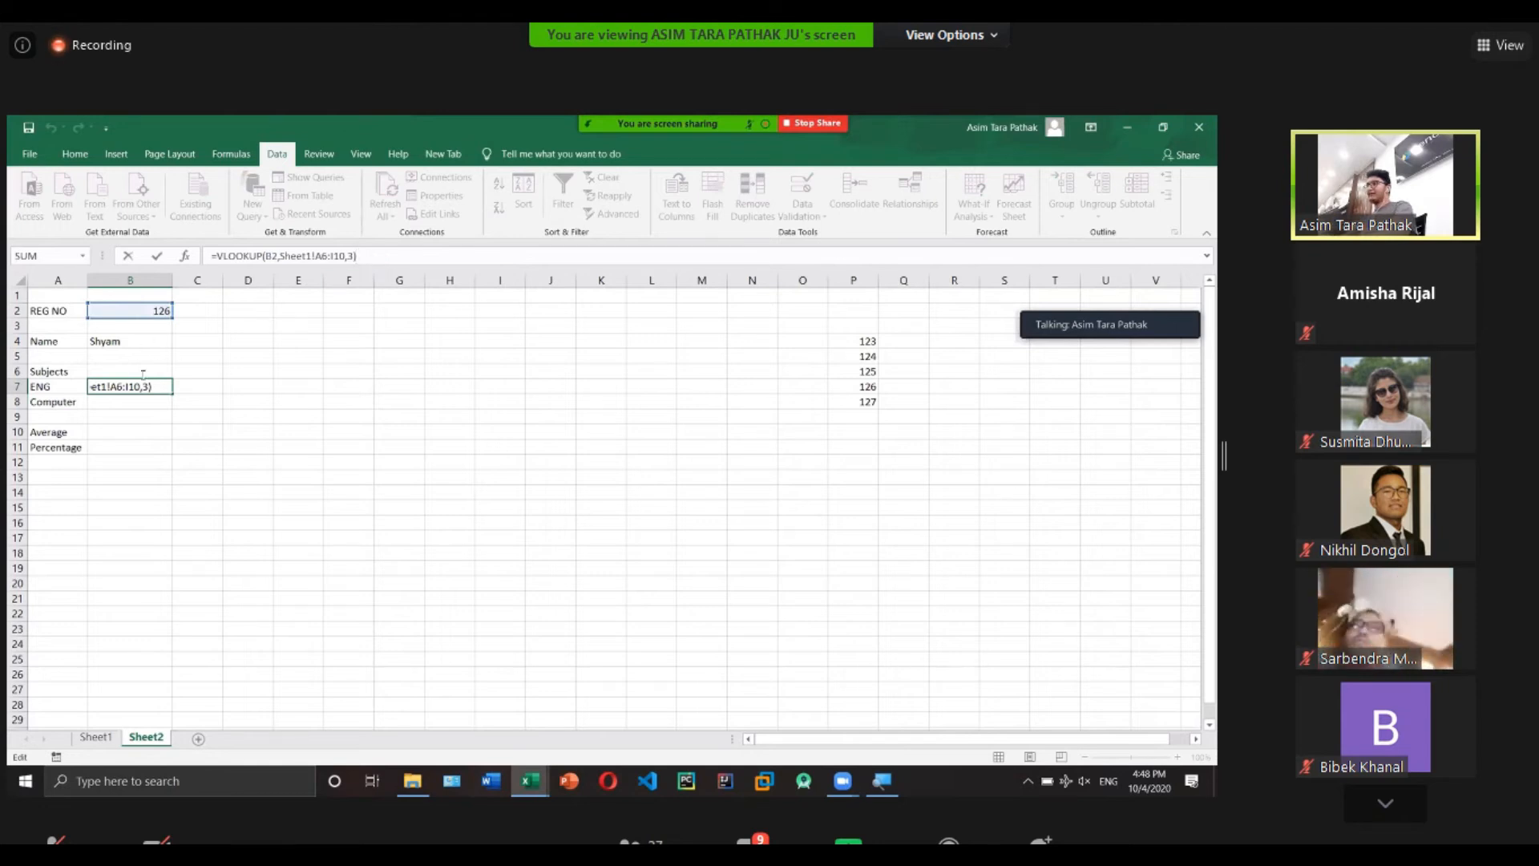
pyautogui.hotkey('shift', 'Home')
pyautogui.hotkey('ctrl', 'c')
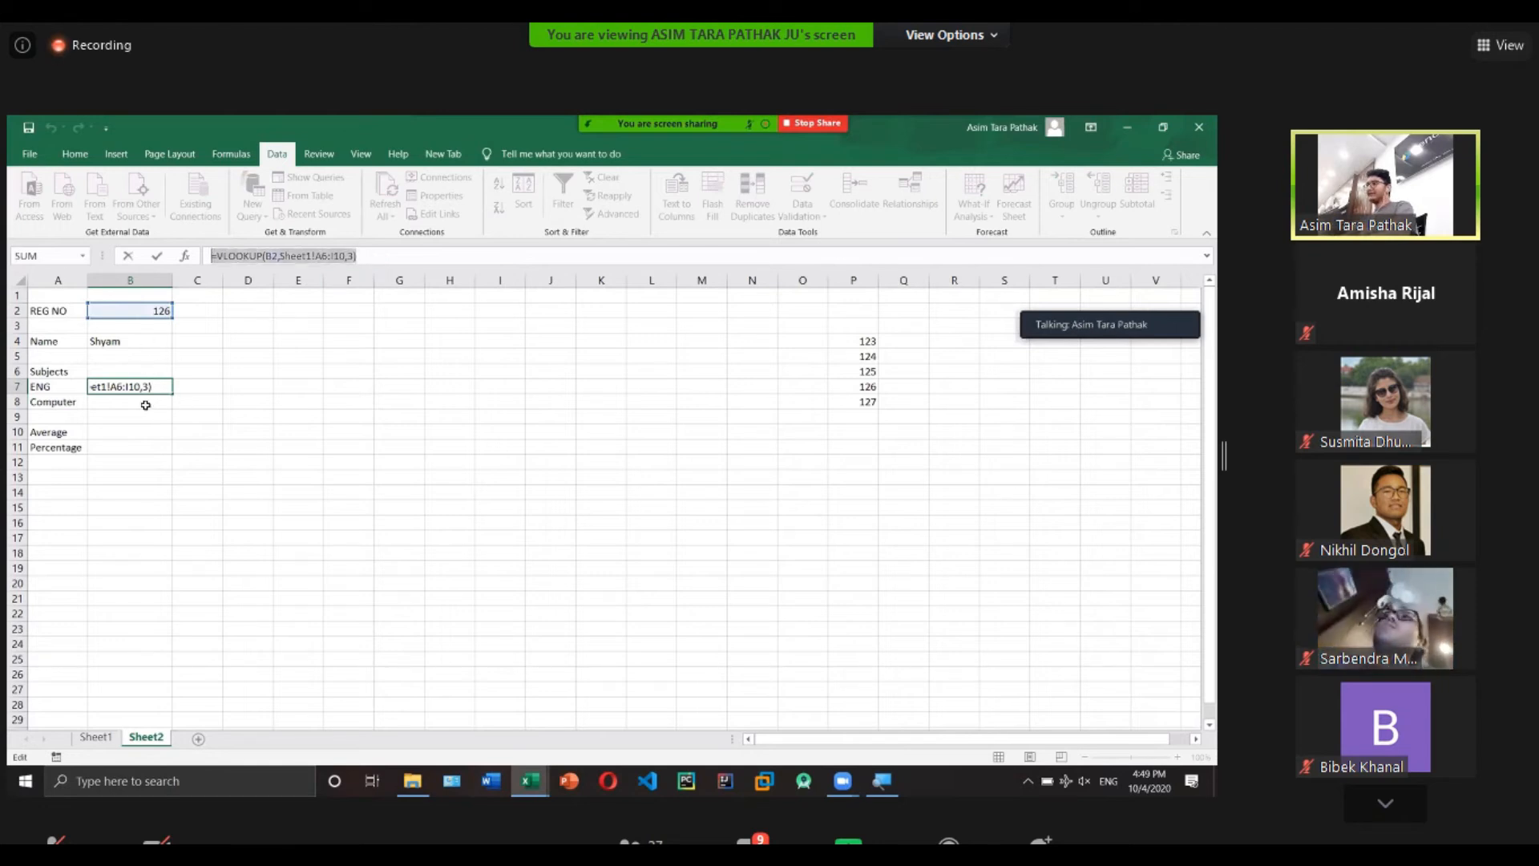
pyautogui.write('=')
pyautogui.press('Down')
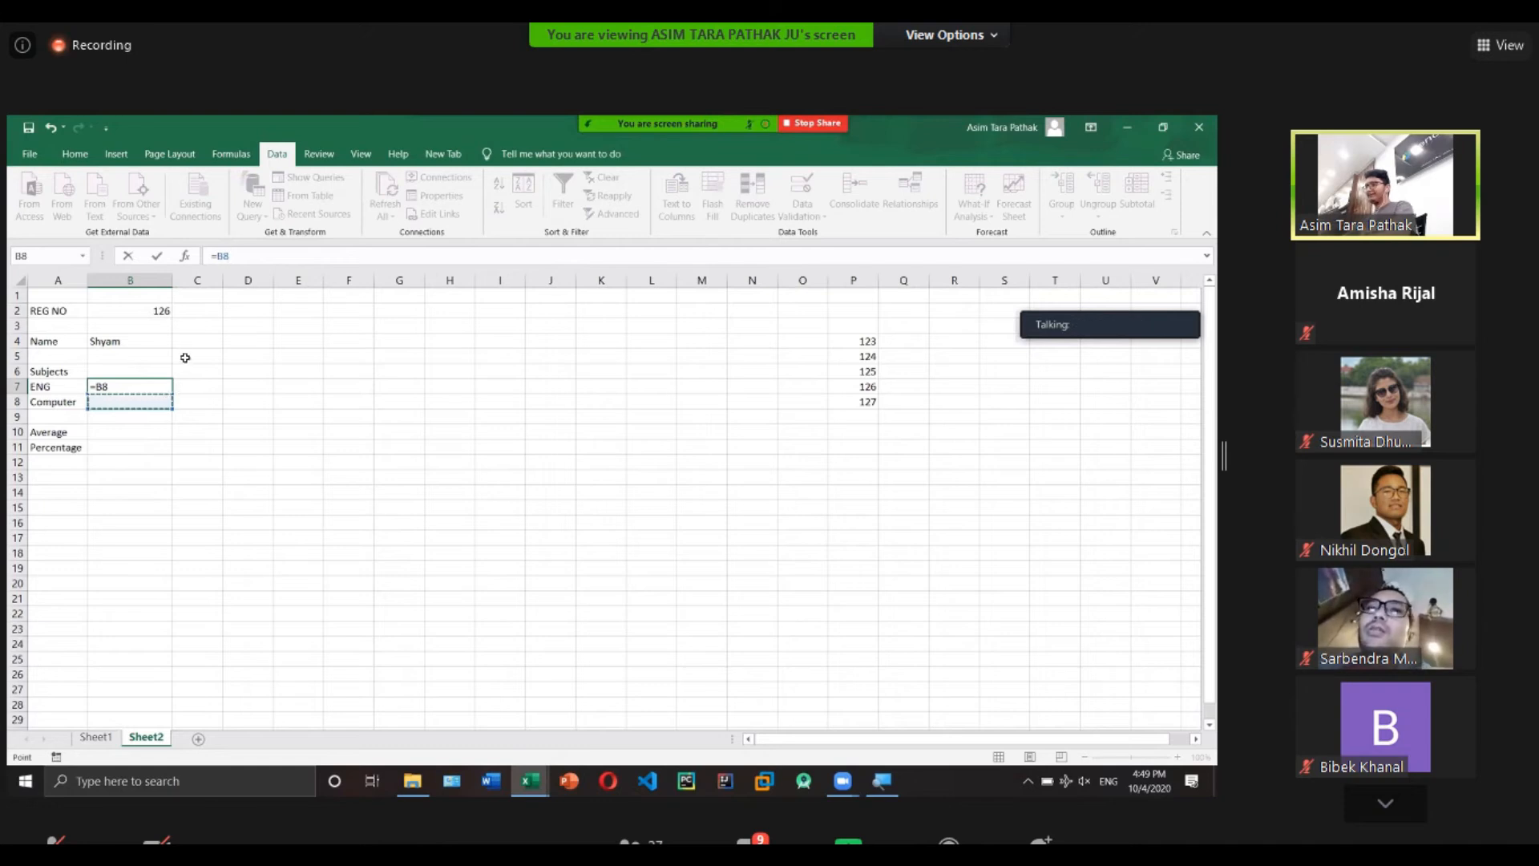
pyautogui.hotkey('ctrl', 'z')
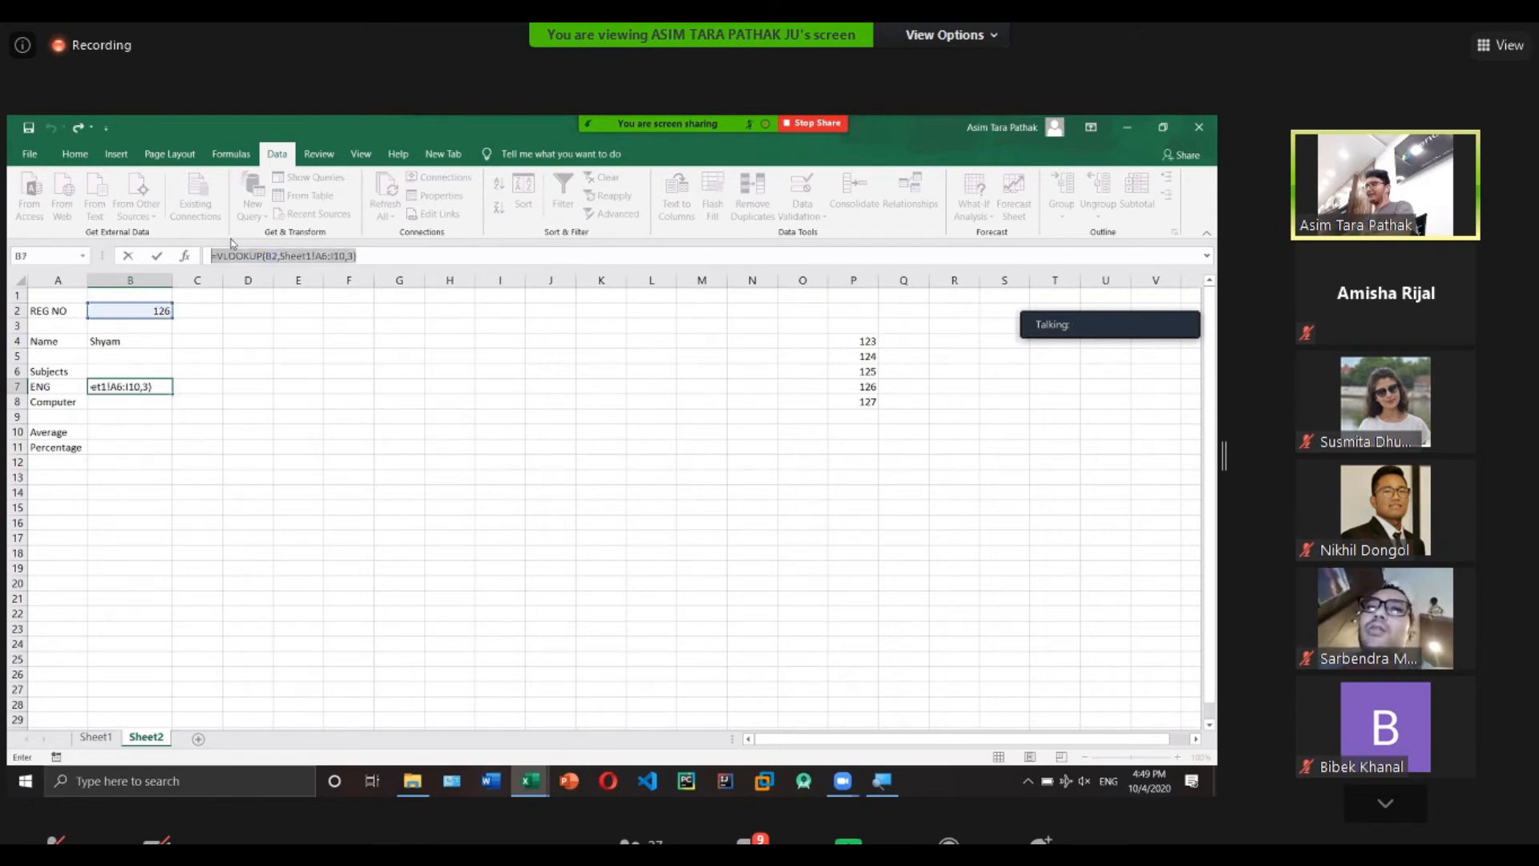
pyautogui.click(371, 255)
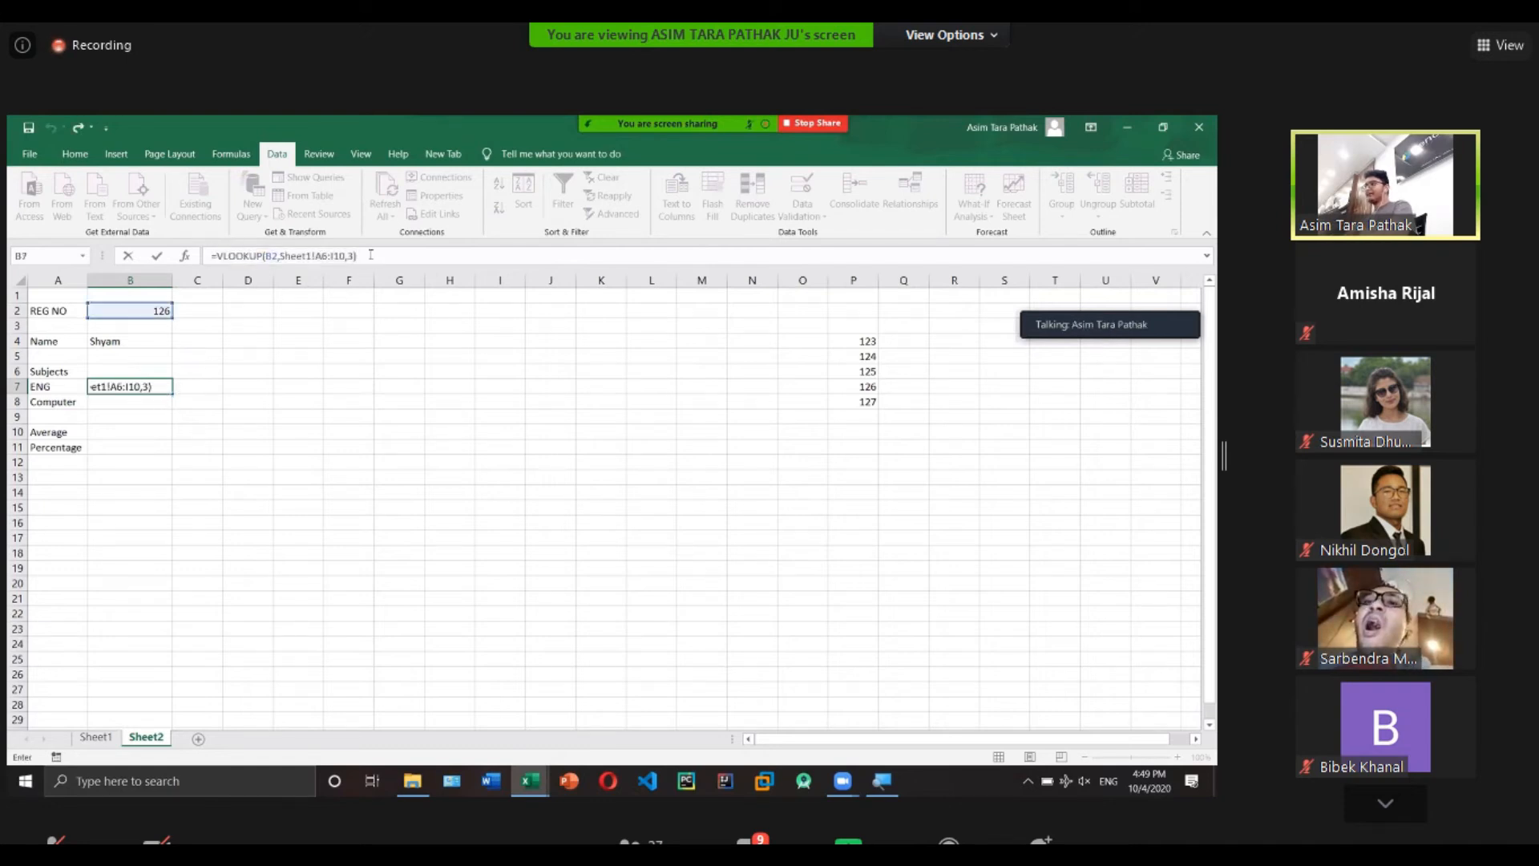
pyautogui.click(248, 386)
# Paste the lookup into Computer cell B8 and change its column index to 4.
pyautogui.click(144, 402)
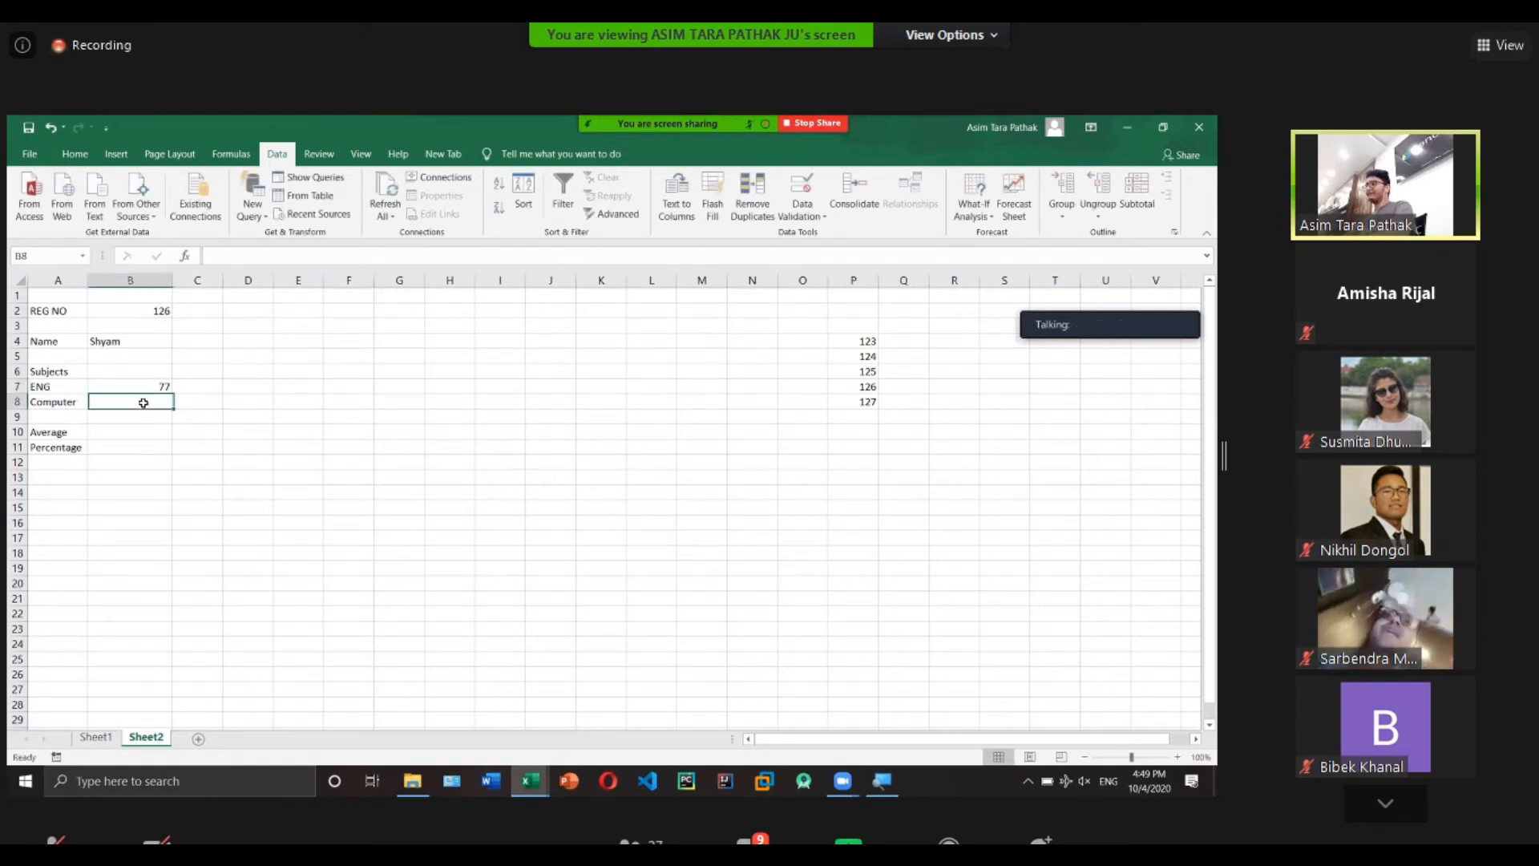
pyautogui.click(300, 253)
pyautogui.hotkey('ctrl', 'v')
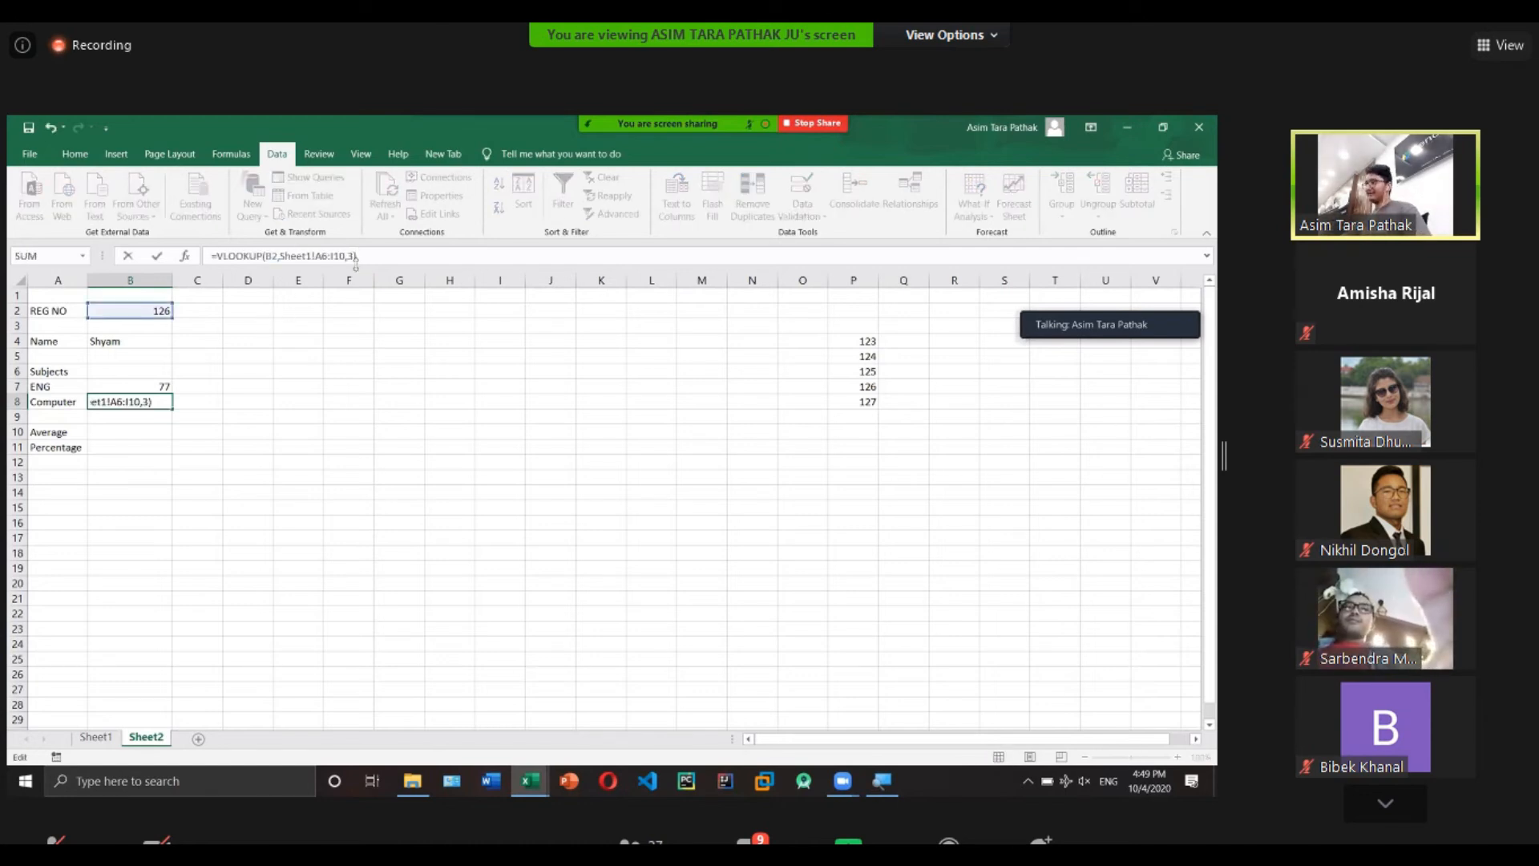
pyautogui.press('Return')
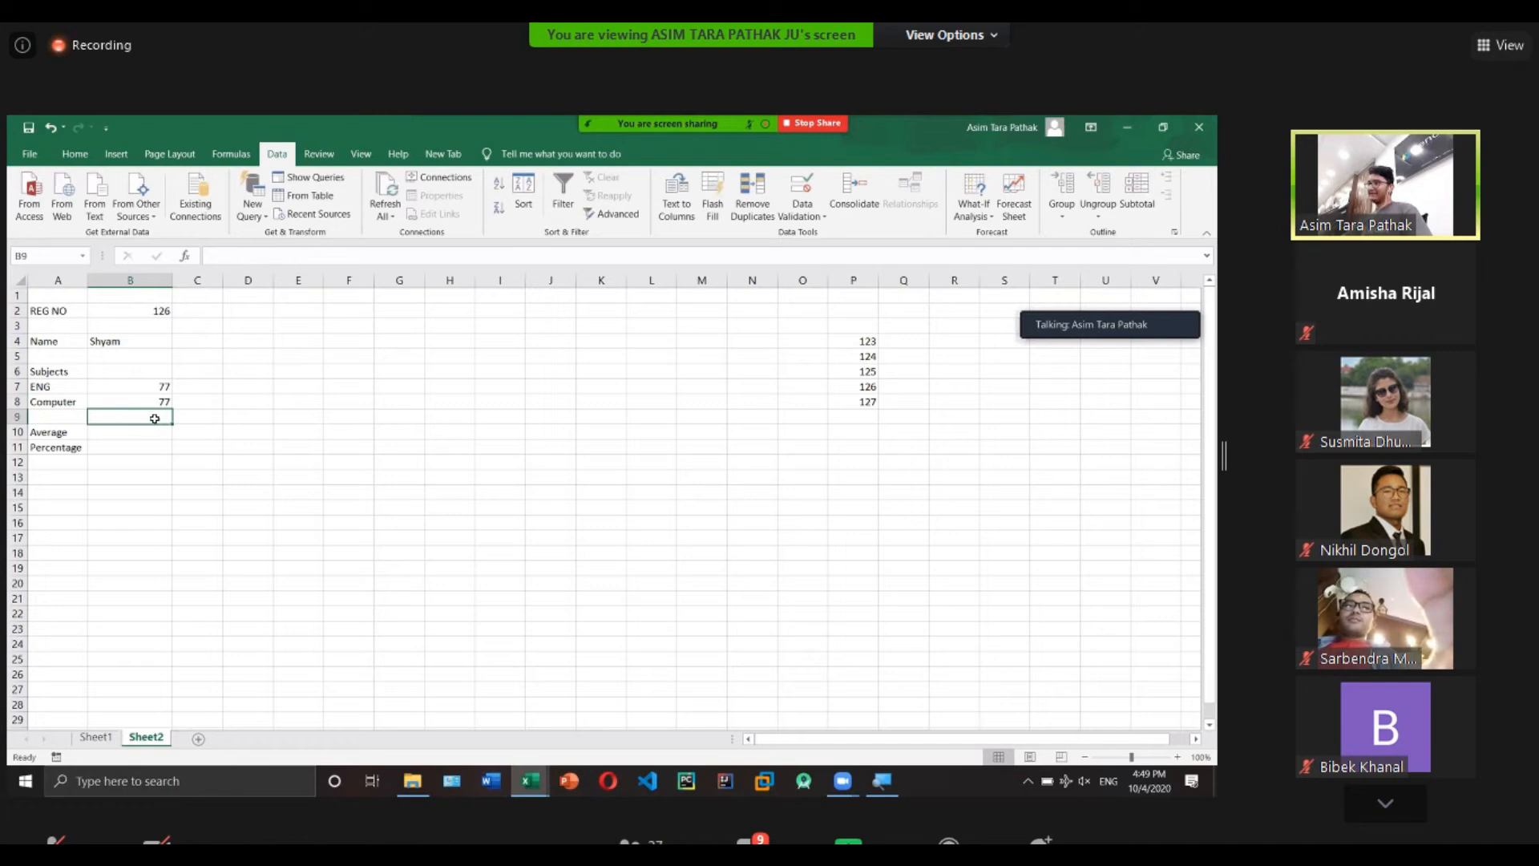
pyautogui.click(95, 737)
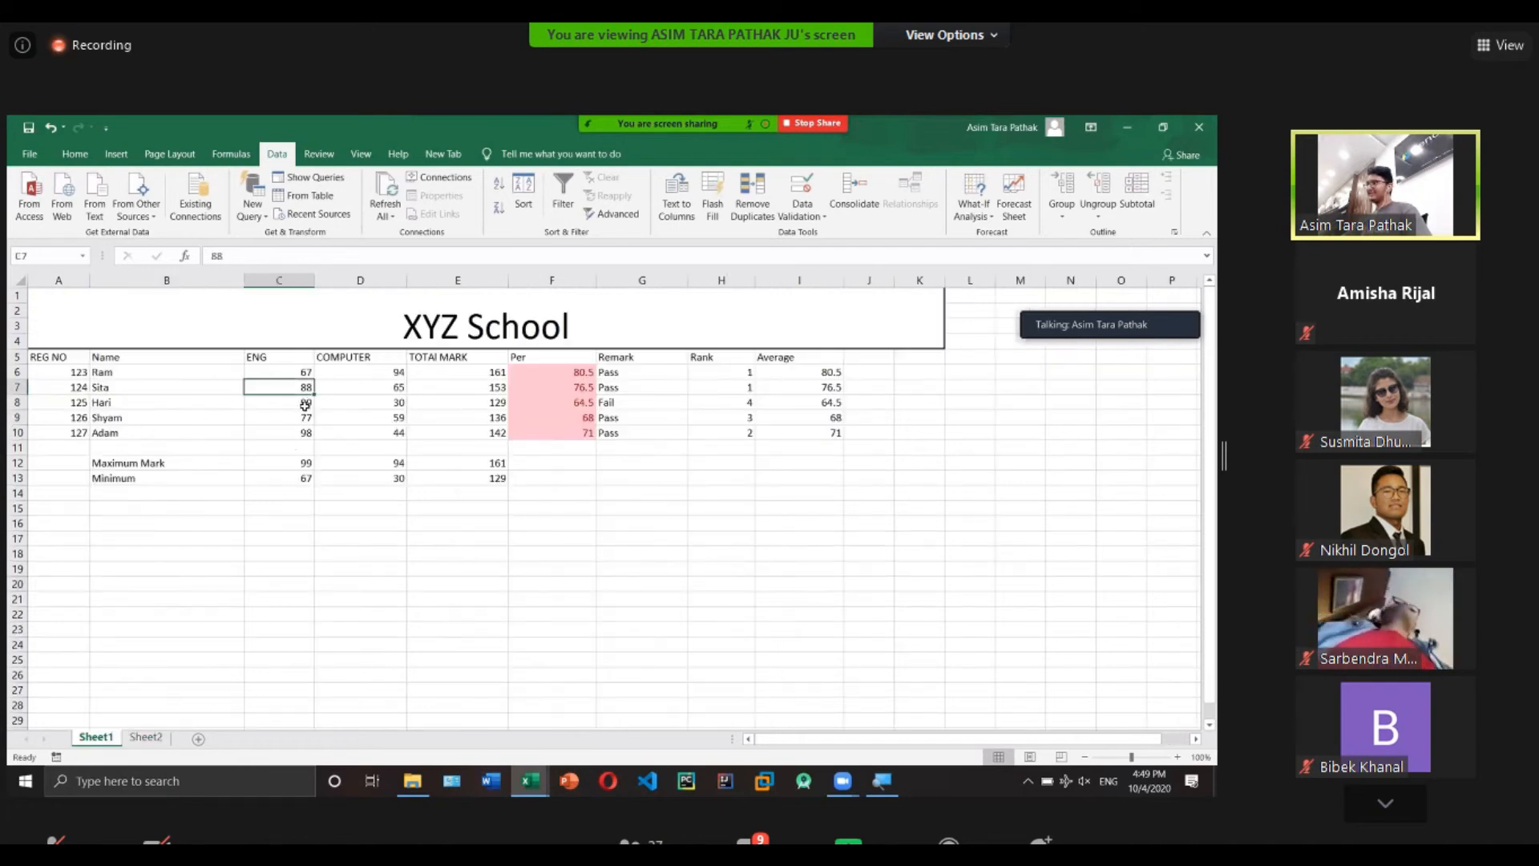
pyautogui.click(343, 367)
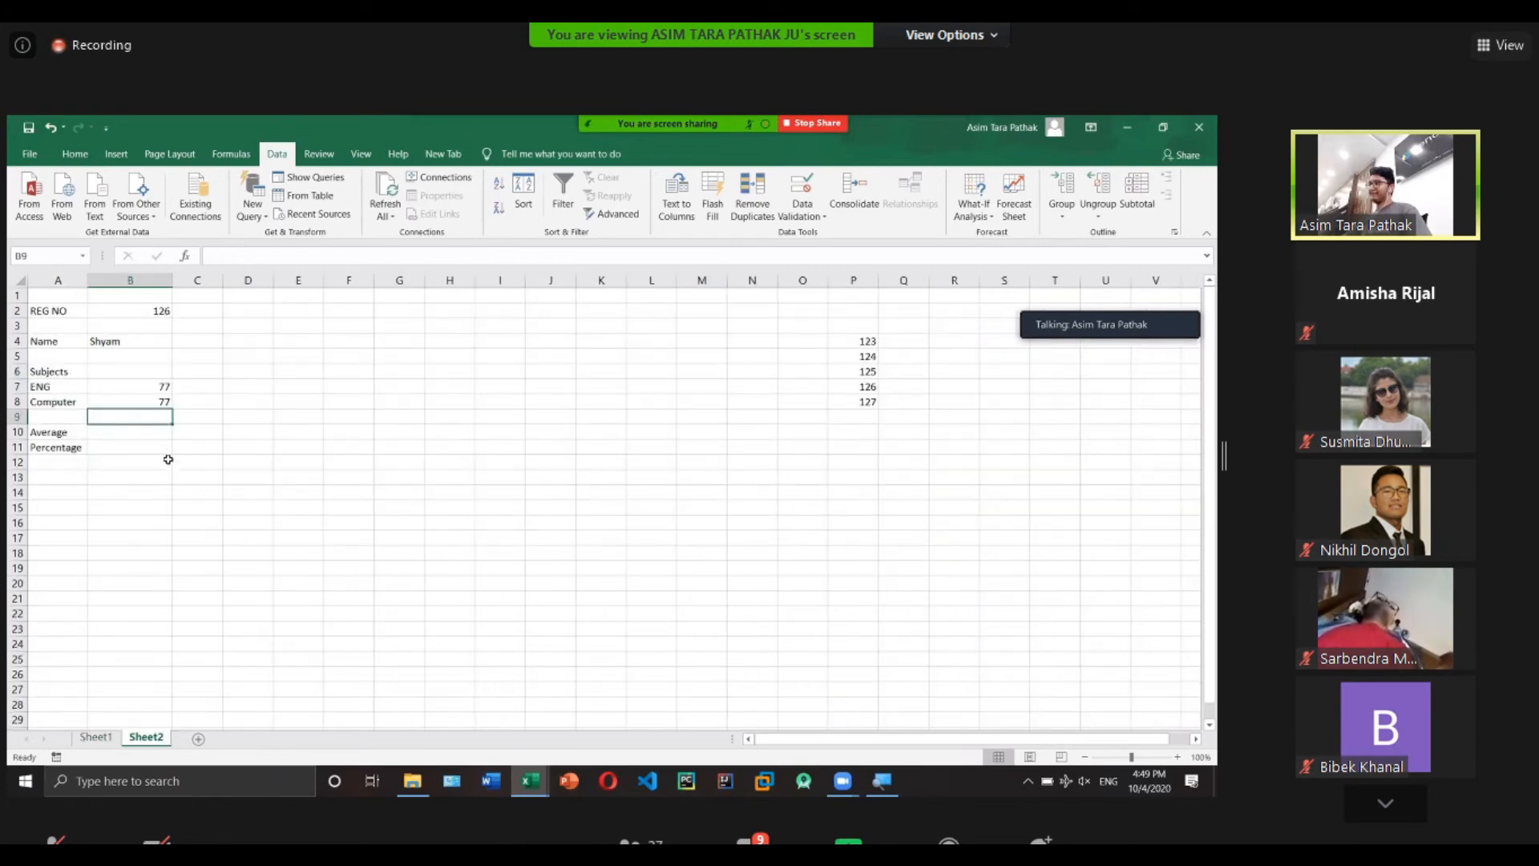
pyautogui.click(159, 400)
pyautogui.click(354, 255)
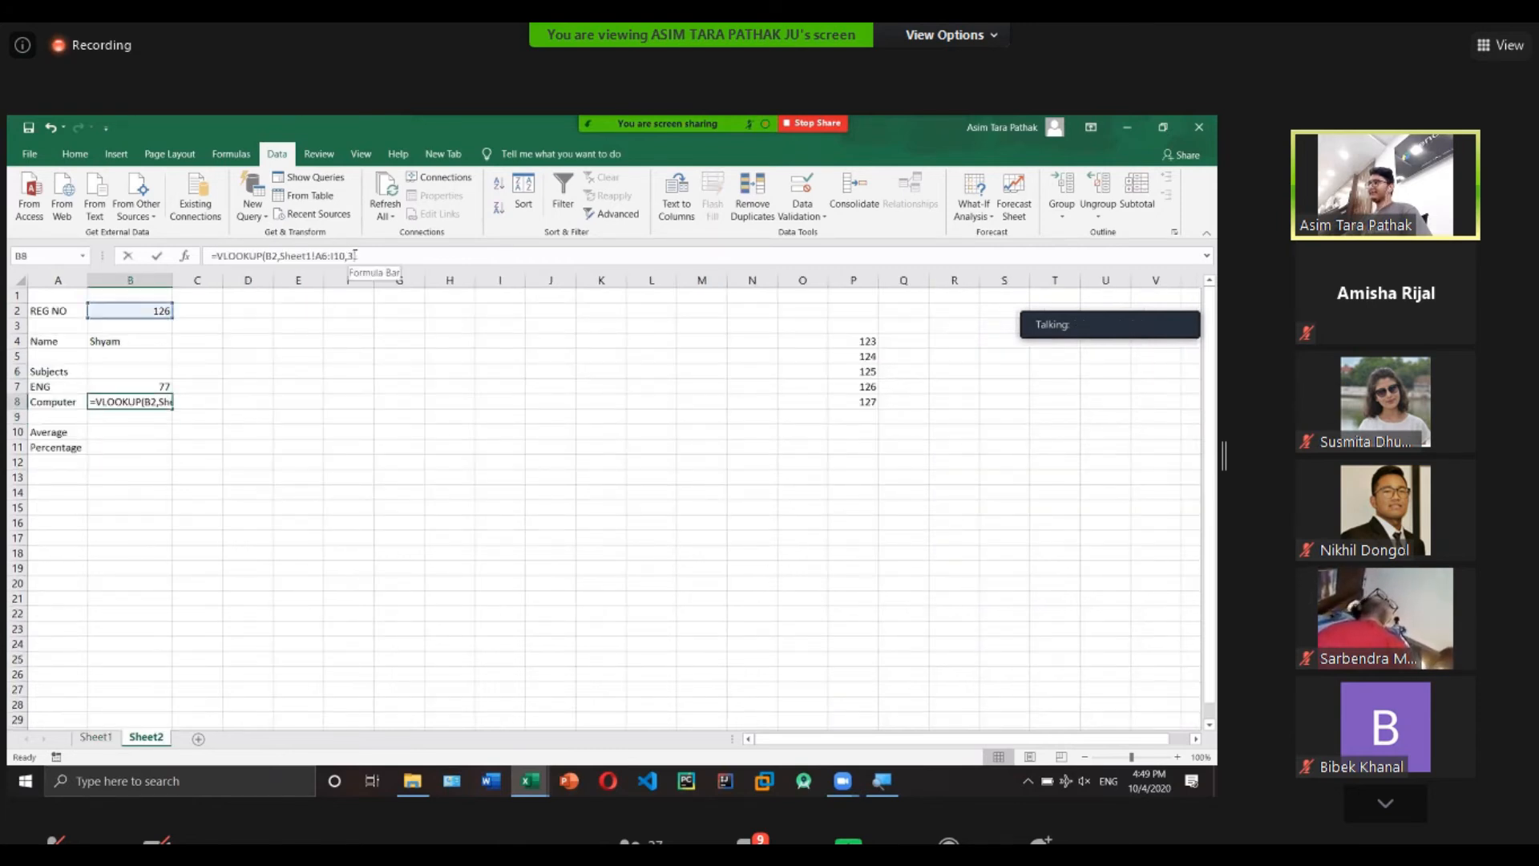
pyautogui.press('BackSpace')
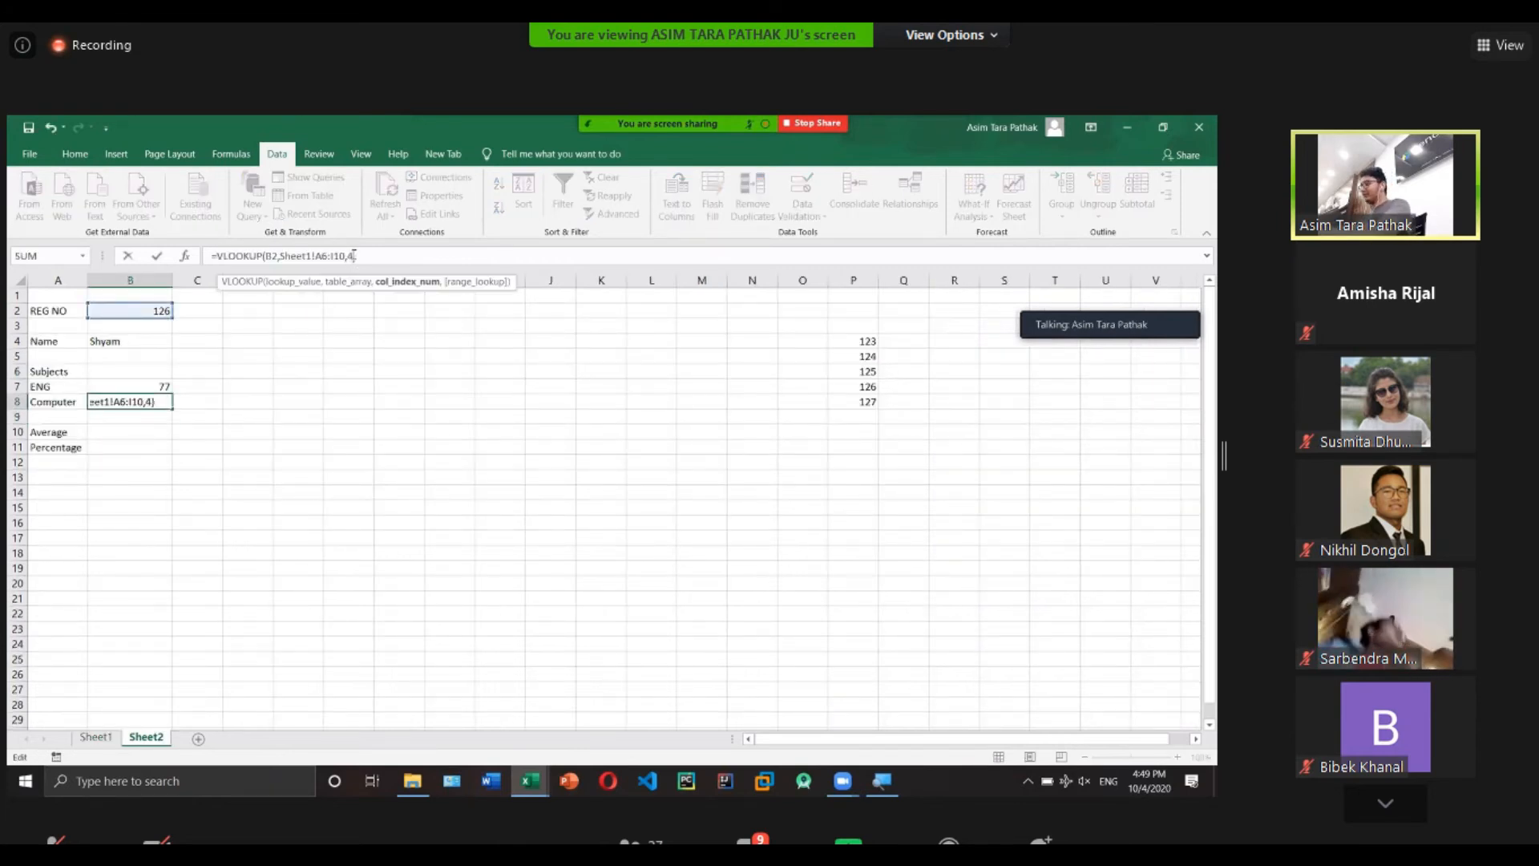
pyautogui.write('4')
pyautogui.press('Return')
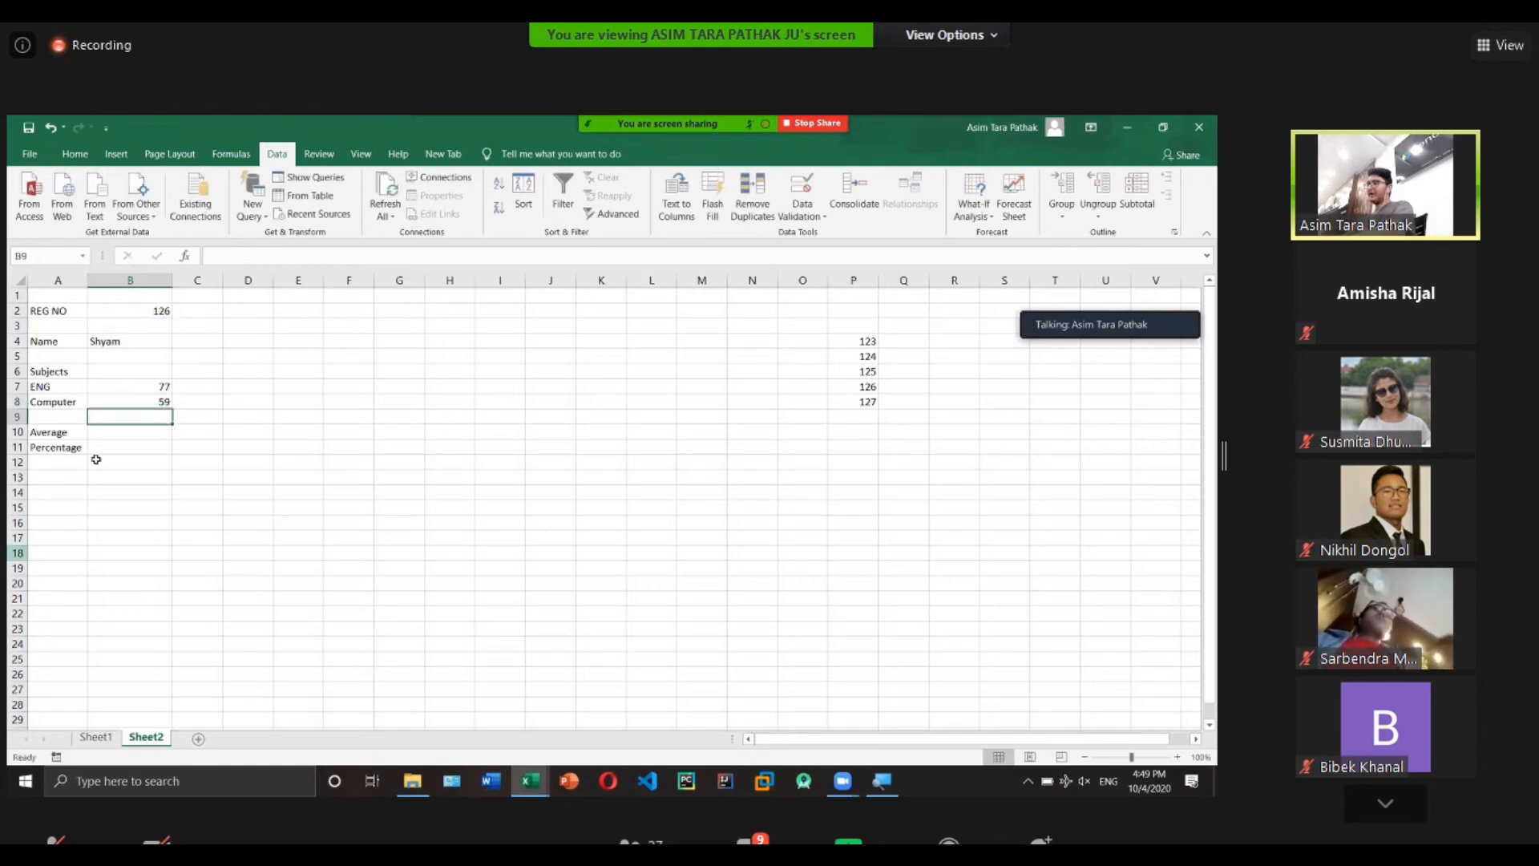
pyautogui.click(136, 437)
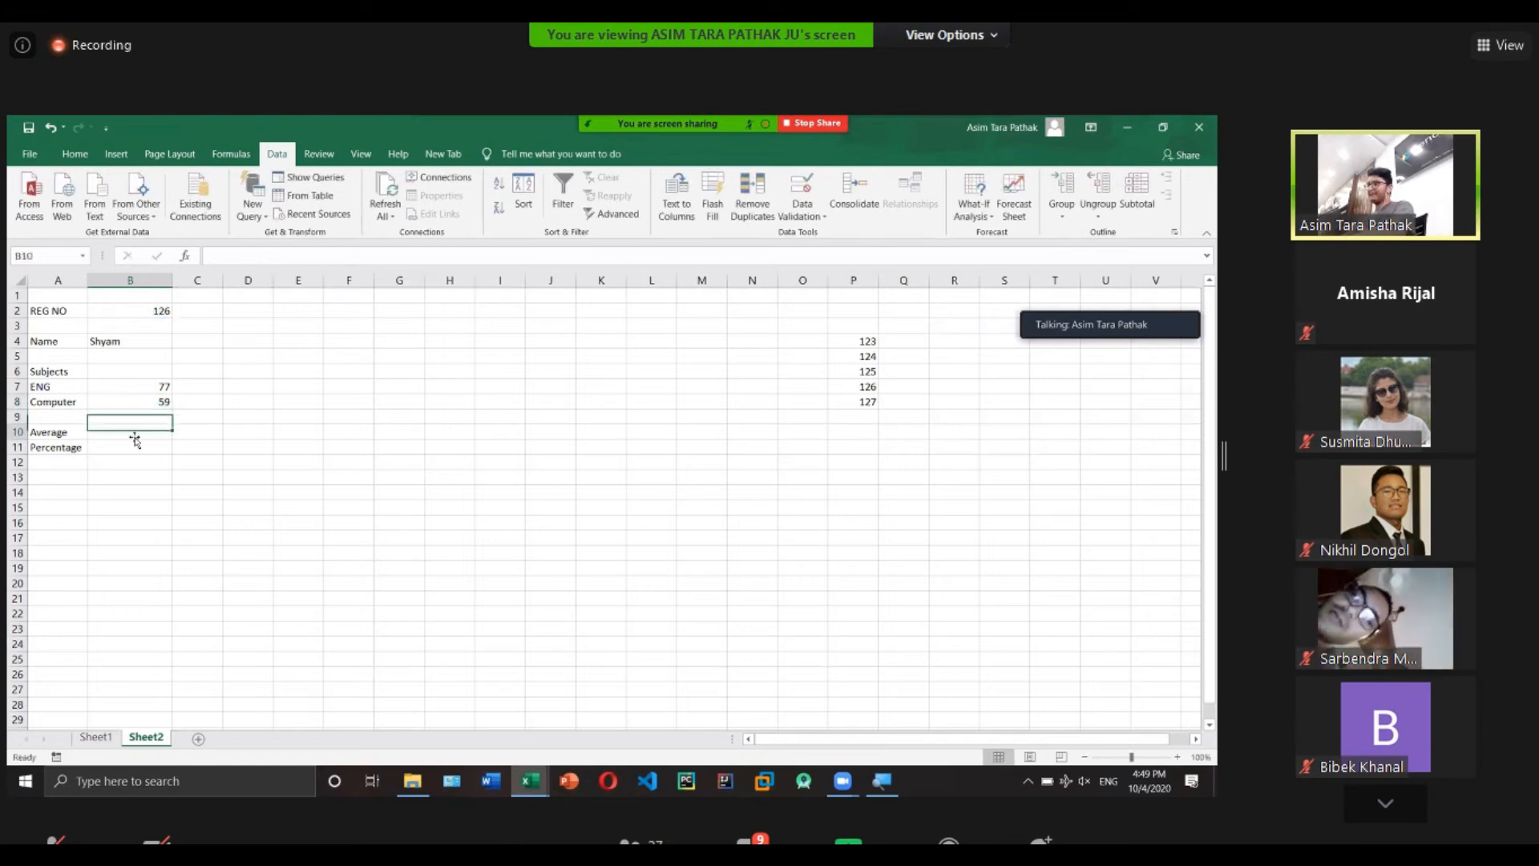
# Paste the lookup into the Average cell and set its column index to 9.
pyautogui.click(110, 744)
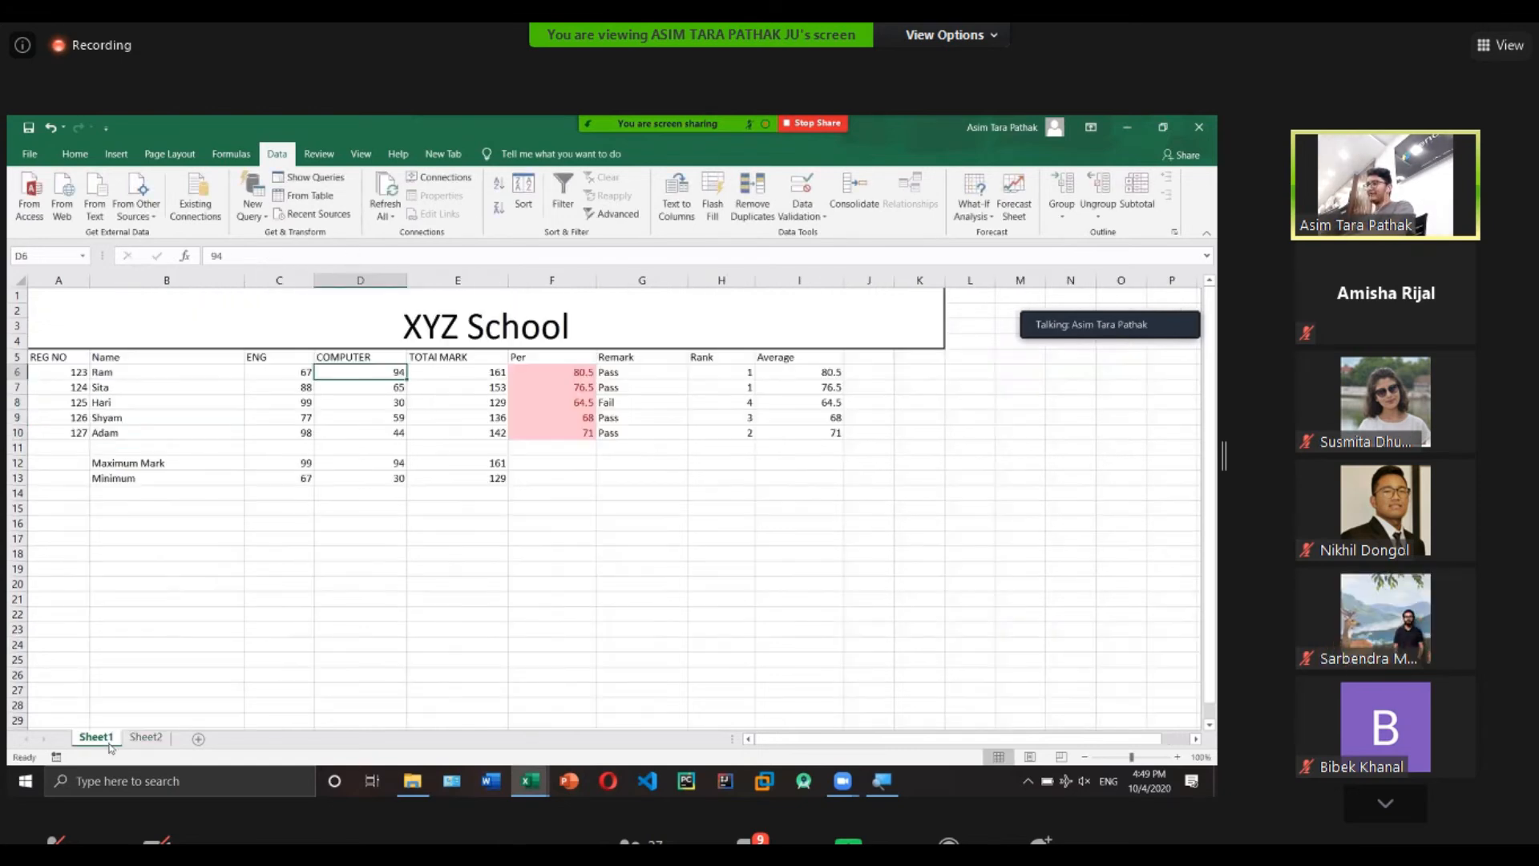
pyautogui.click(781, 377)
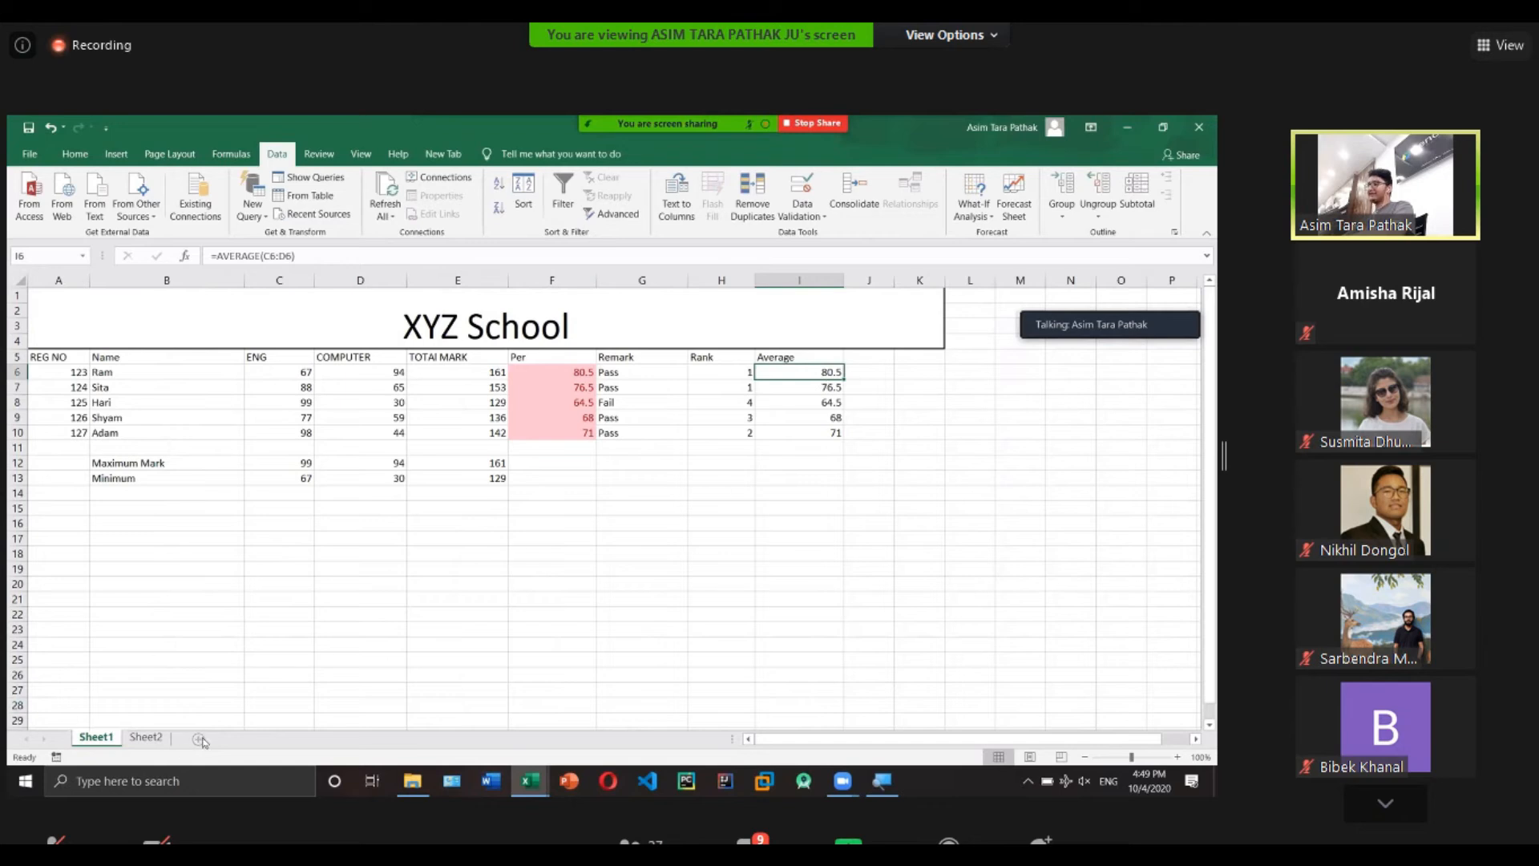
pyautogui.click(146, 736)
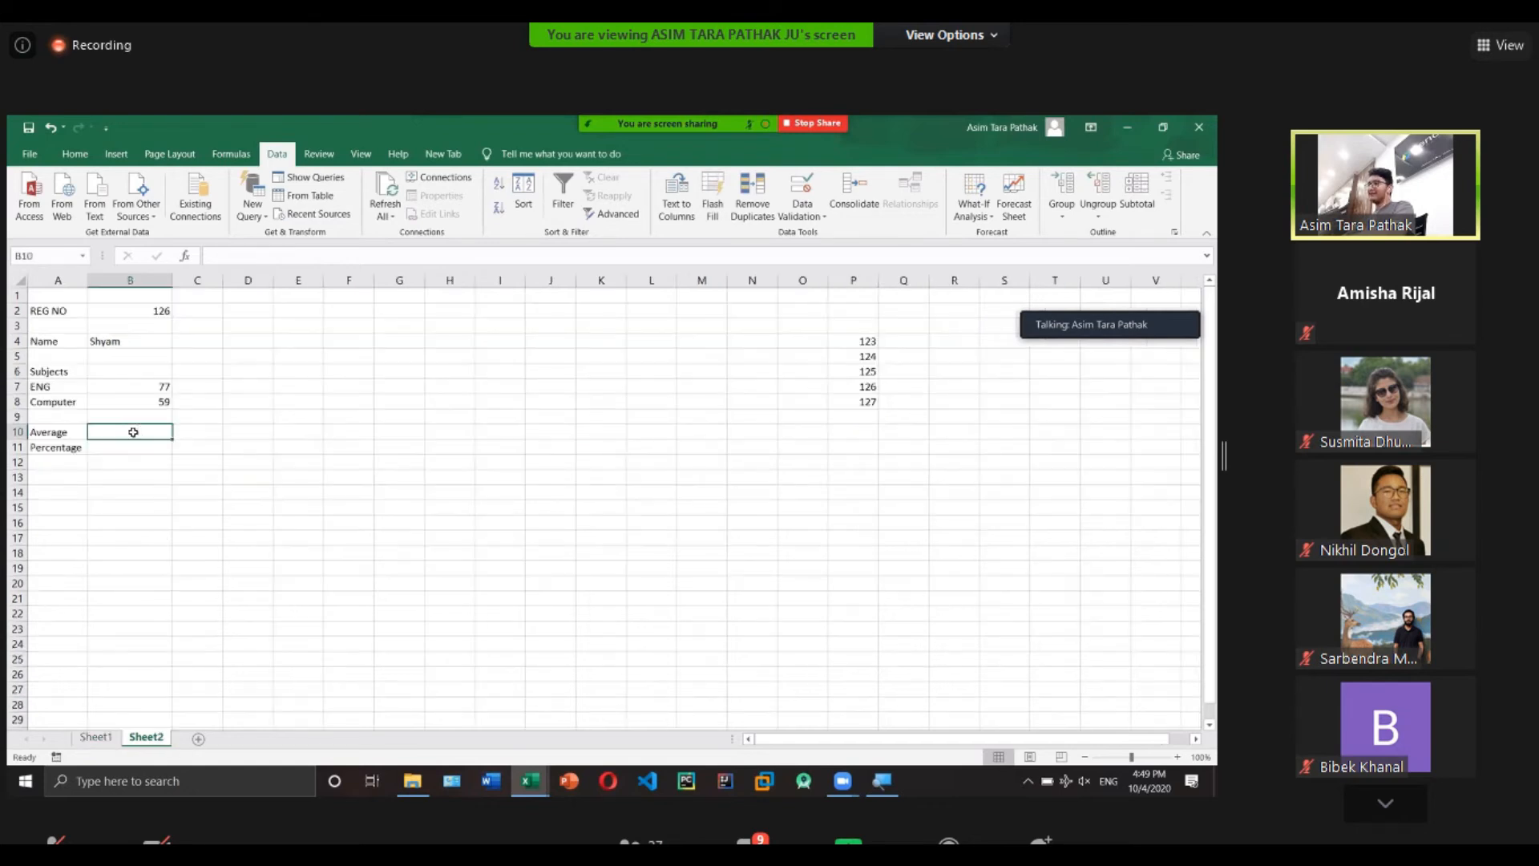
pyautogui.hotkey('ctrl', 'v')
pyautogui.click(367, 256)
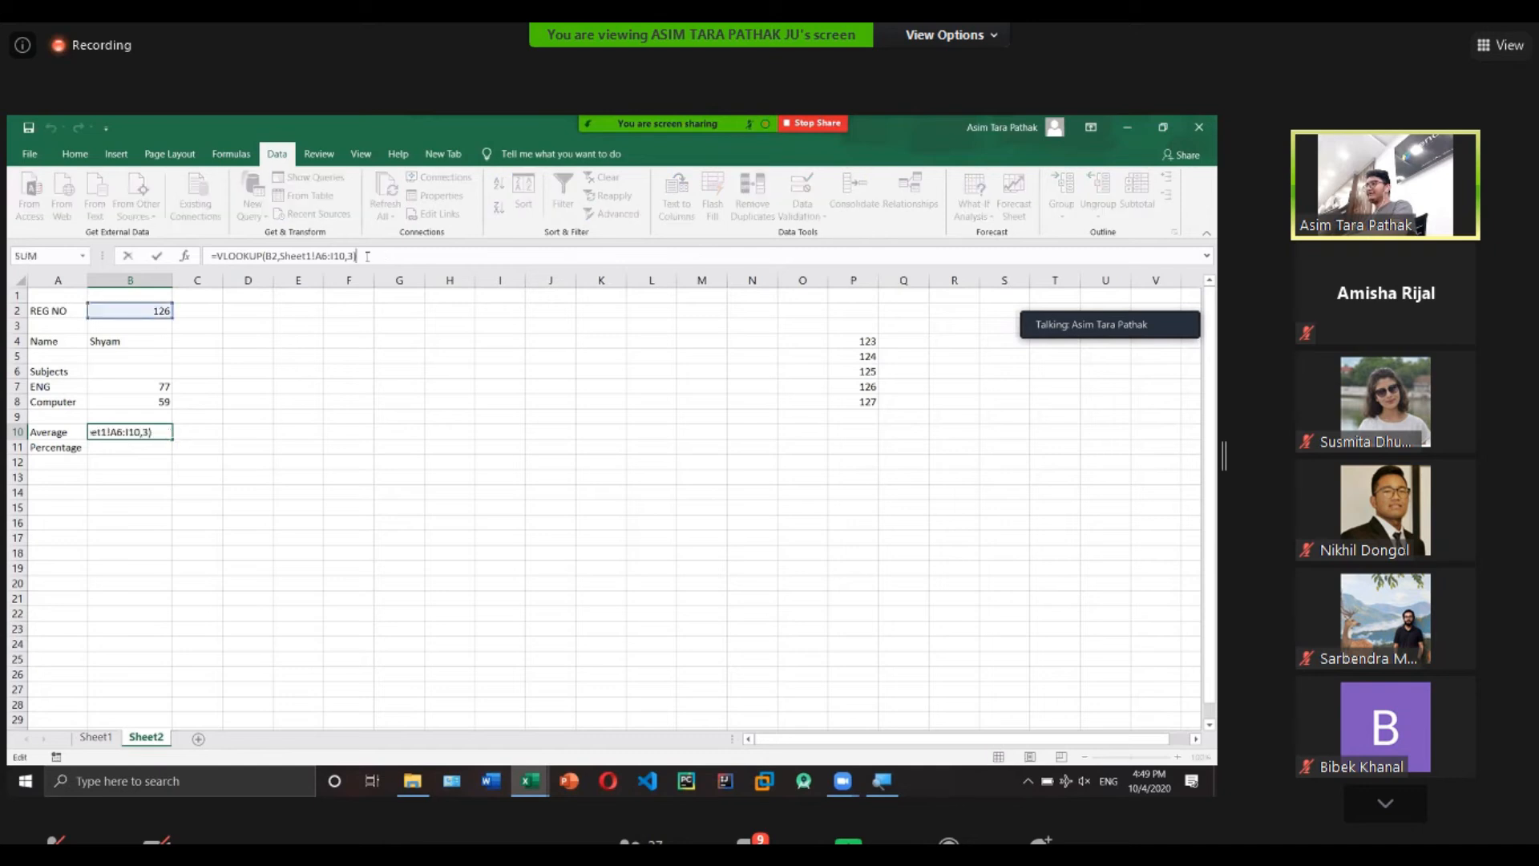
pyautogui.click(353, 256)
pyautogui.press('BackSpace')
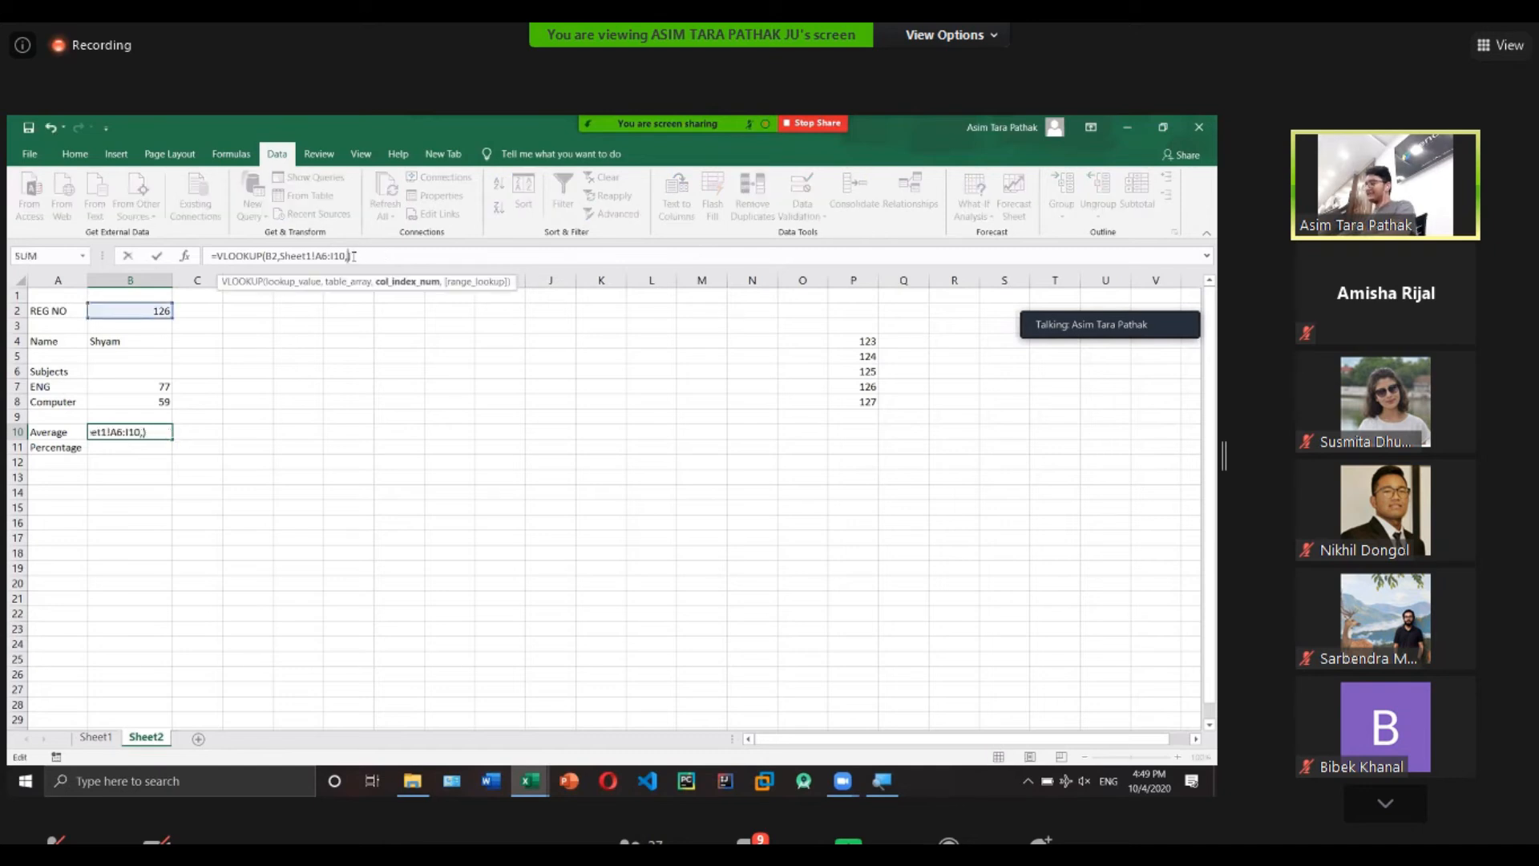
pyautogui.write('9')
pyautogui.press('Return')
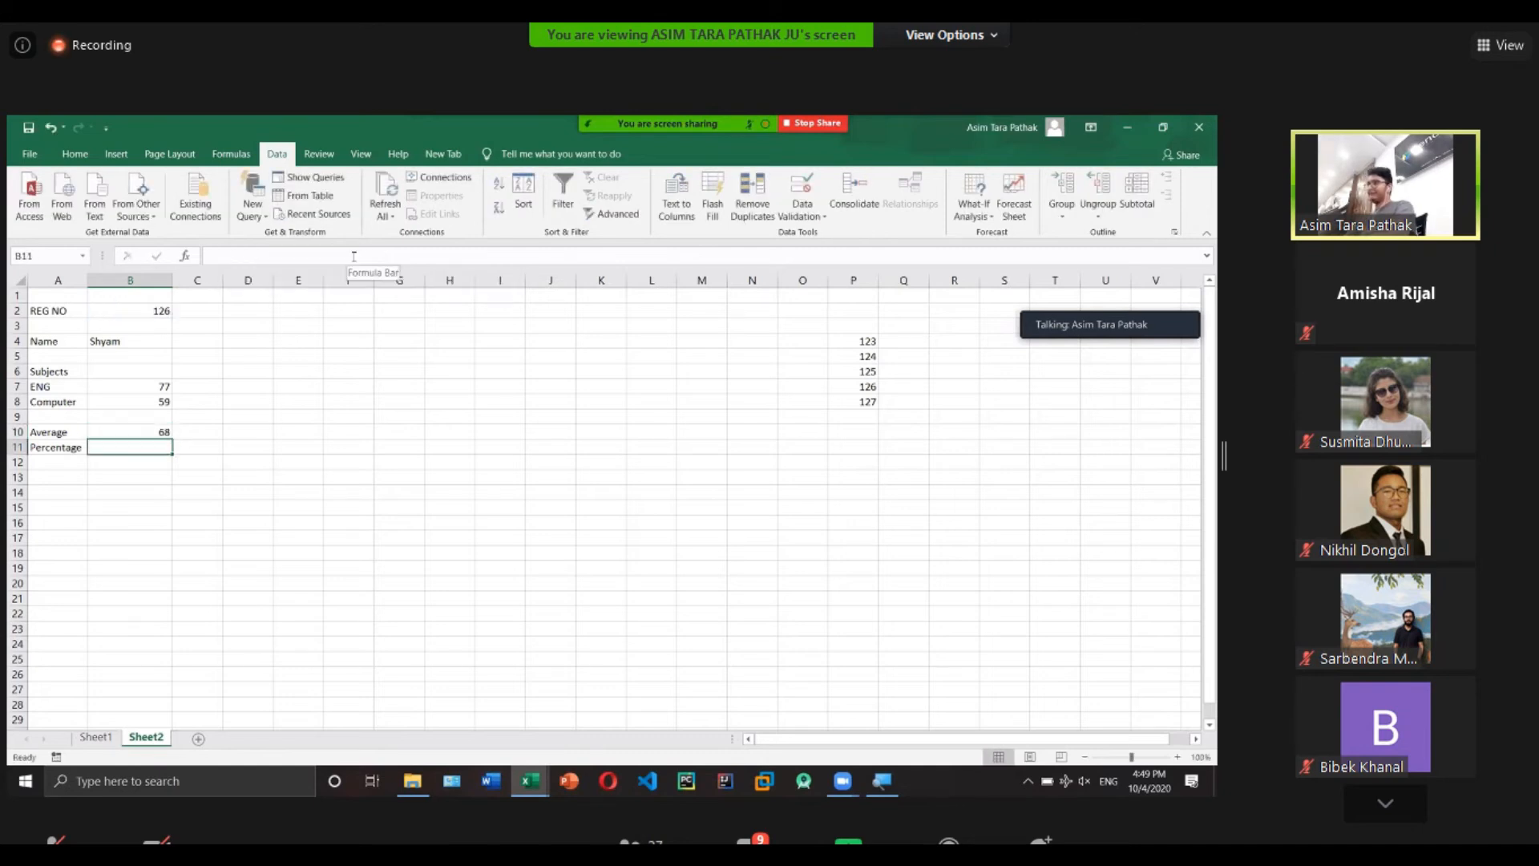
# Paste the lookup into Percentage cell B11 with column index 6.
pyautogui.click(98, 736)
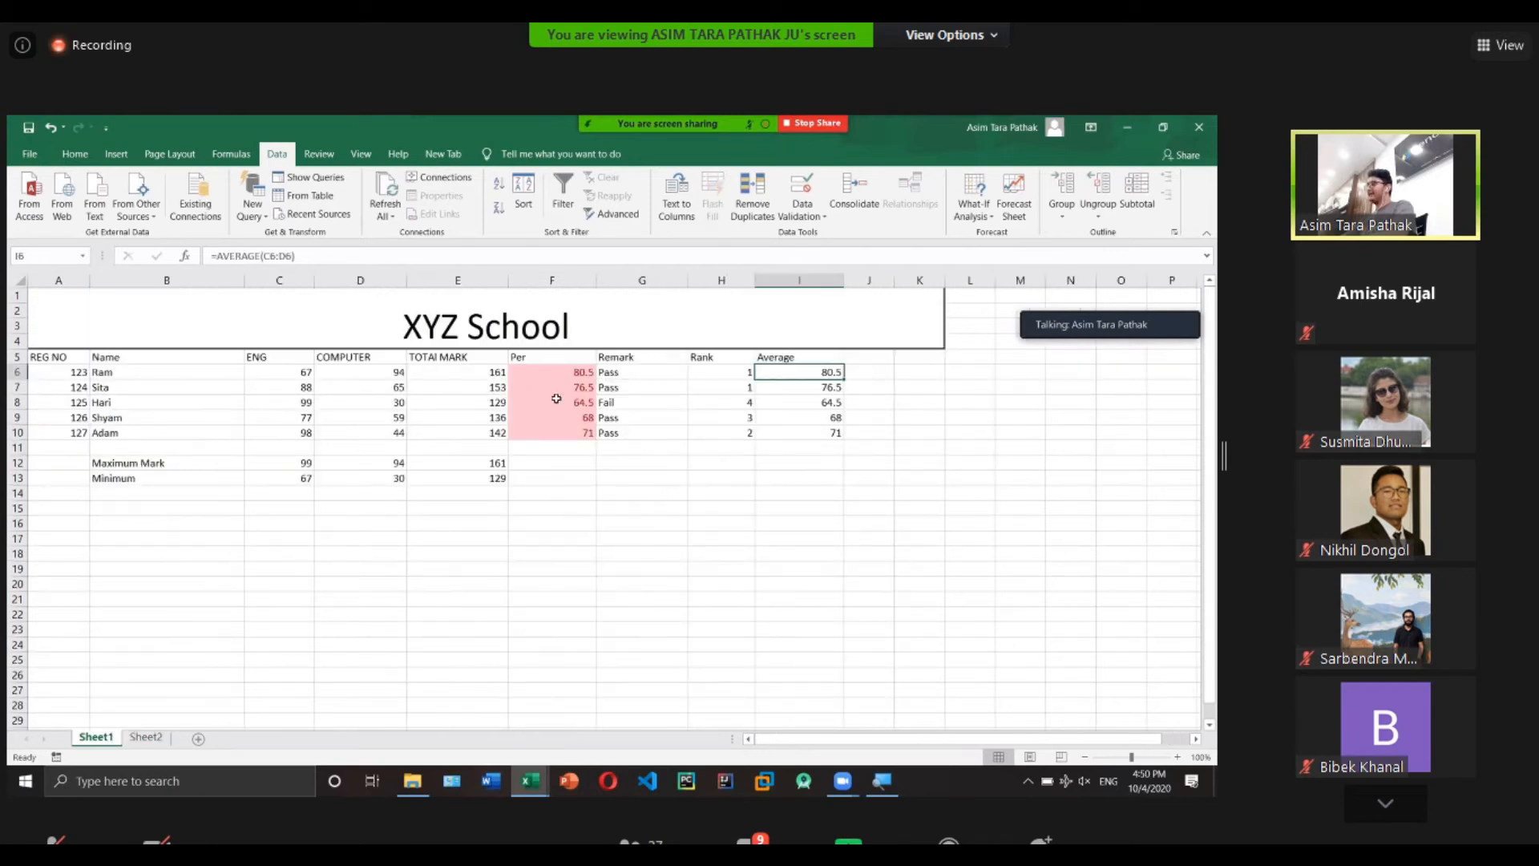
pyautogui.click(146, 736)
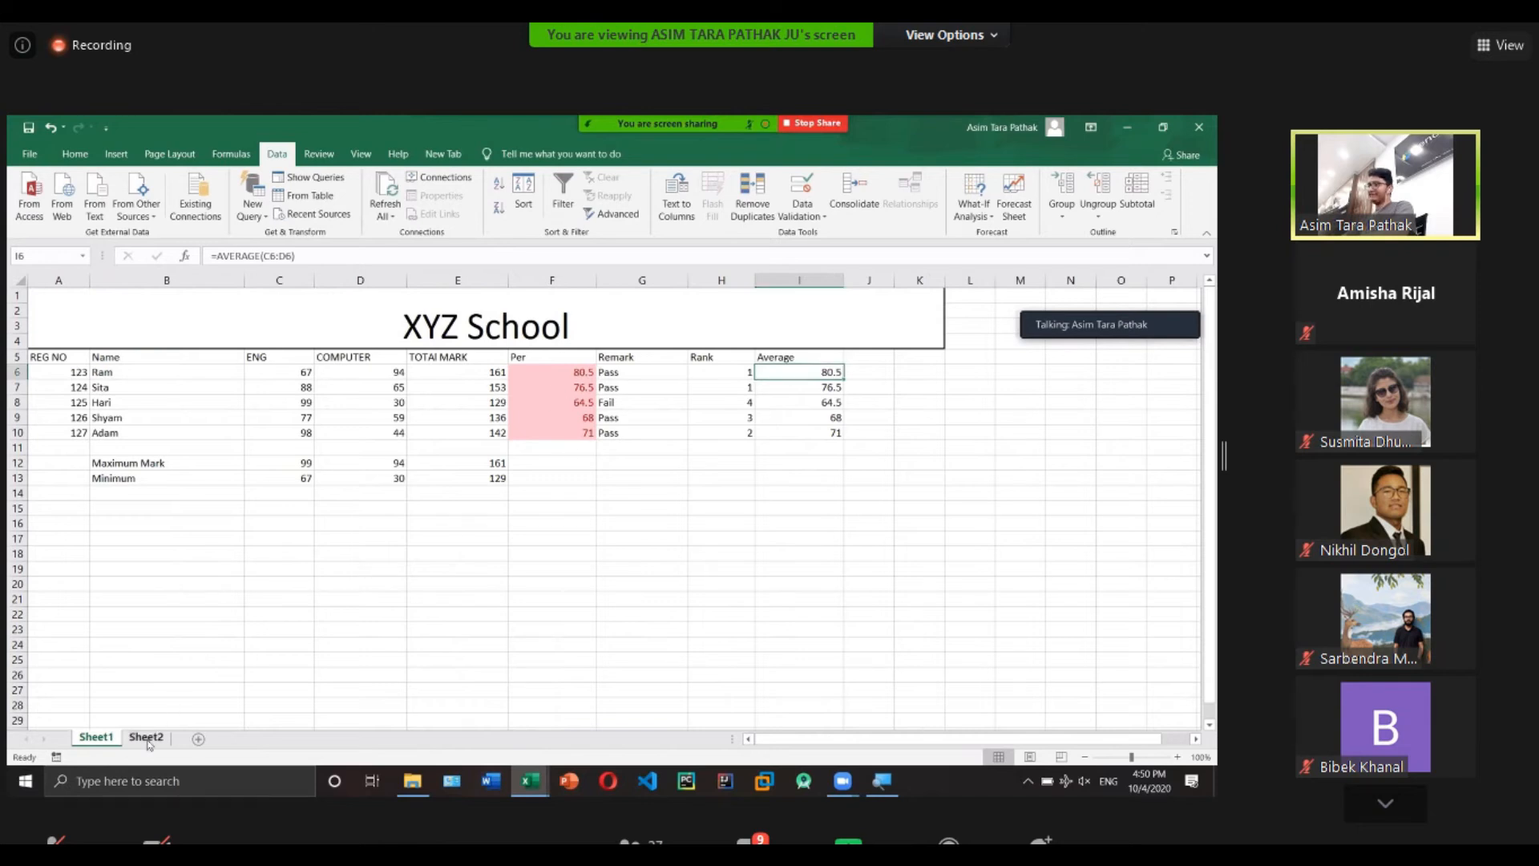
pyautogui.click(312, 254)
pyautogui.hotkey('ctrl', 'v')
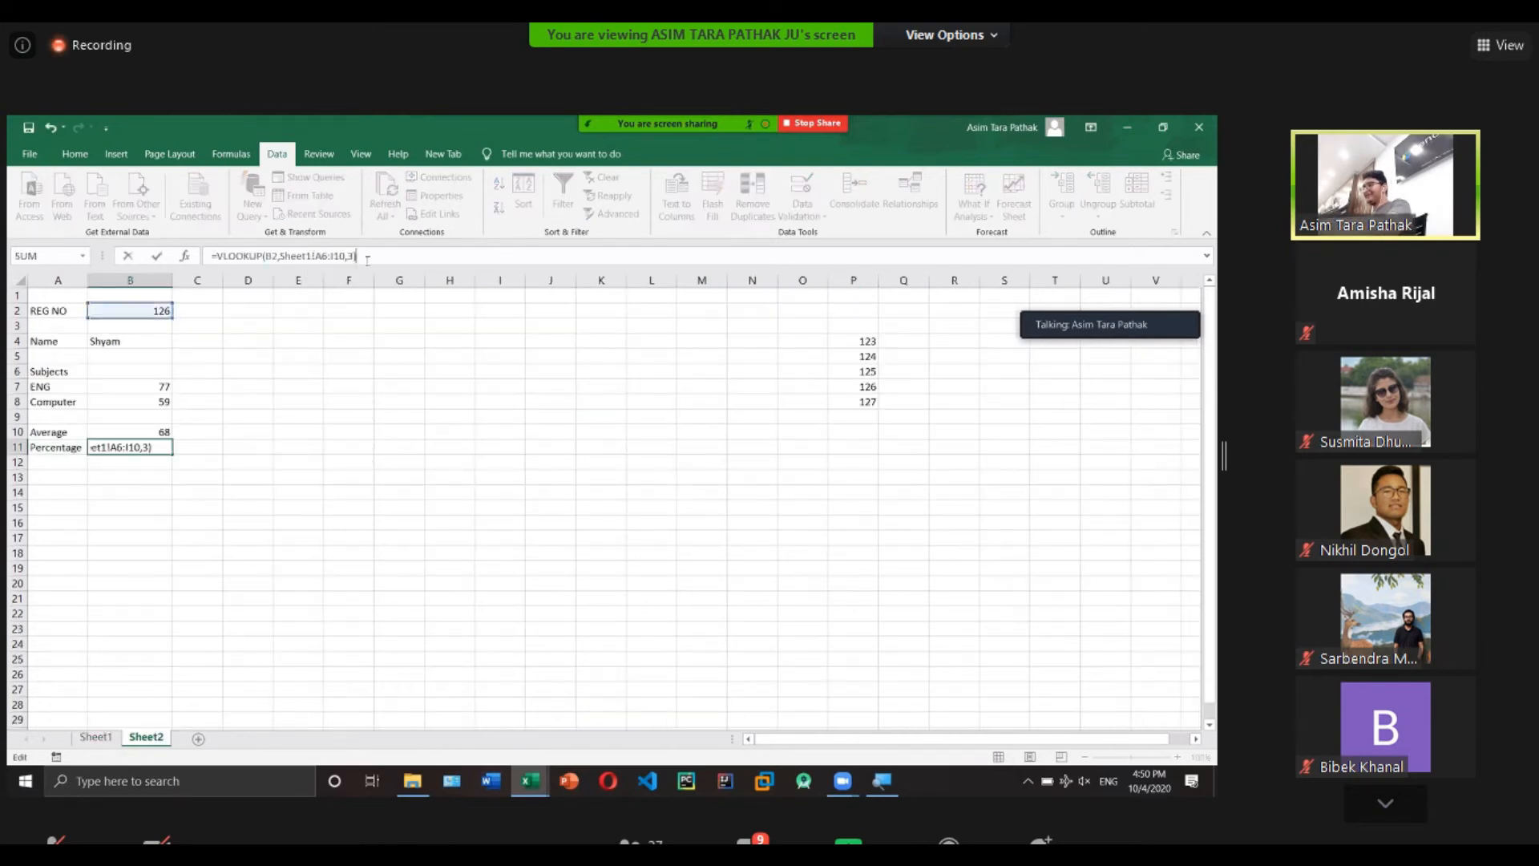
pyautogui.click(353, 257)
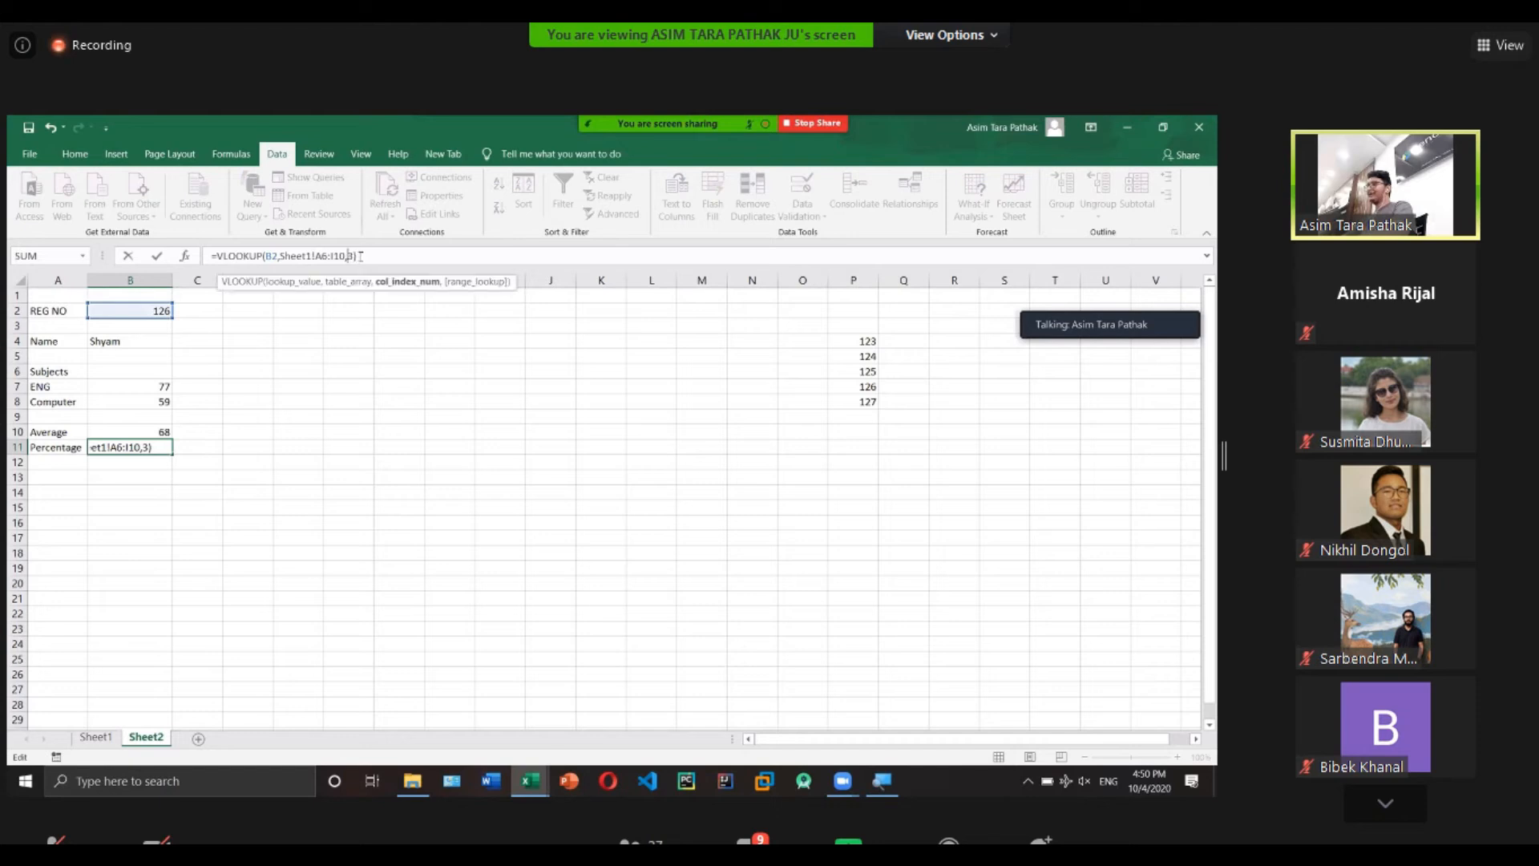
pyautogui.press('BackSpace')
pyautogui.write('6')
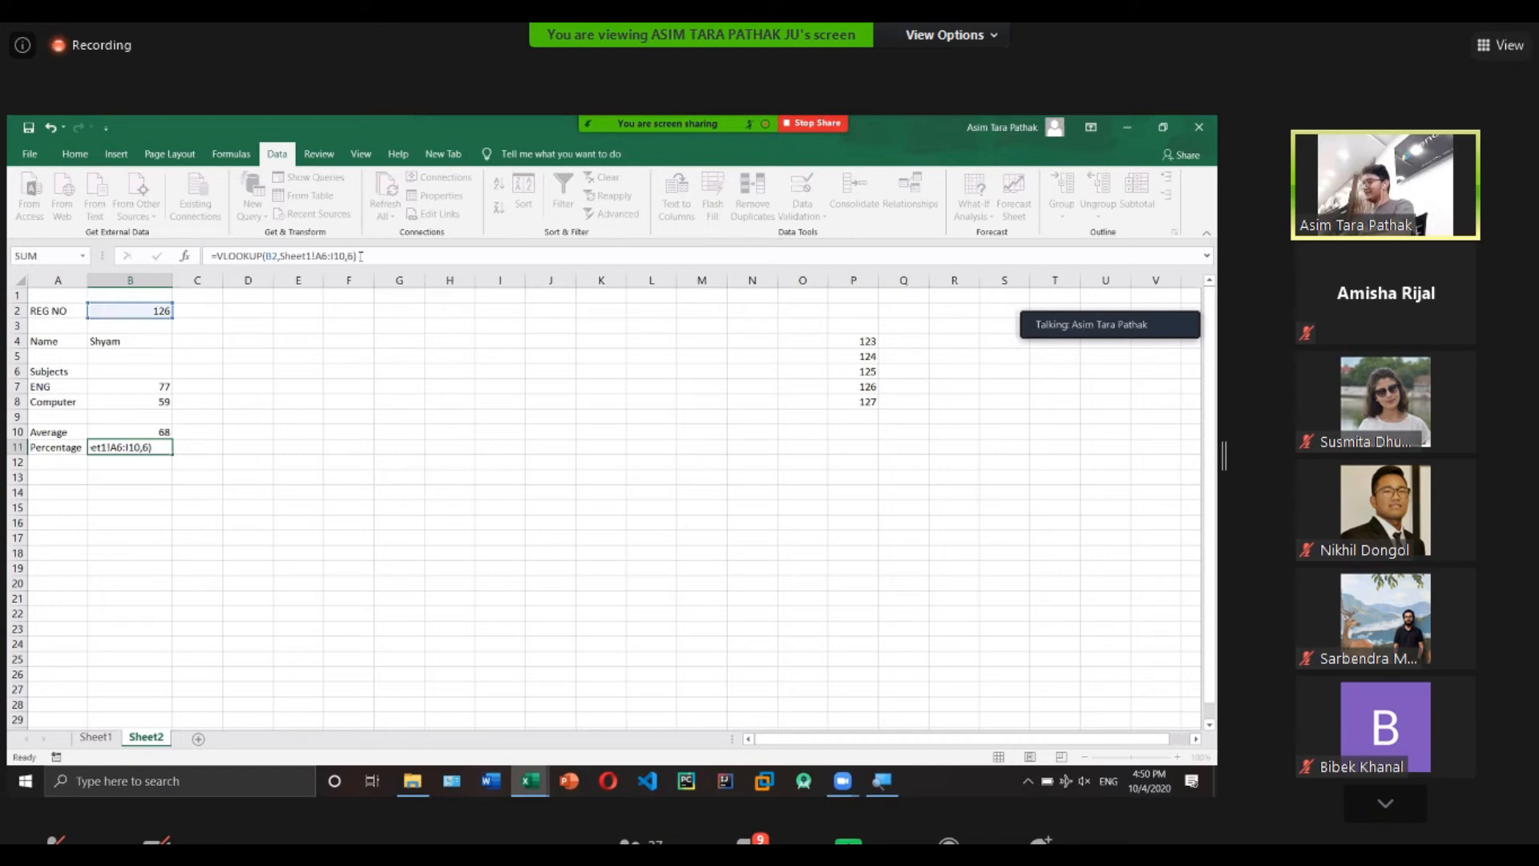
pyautogui.press('Return')
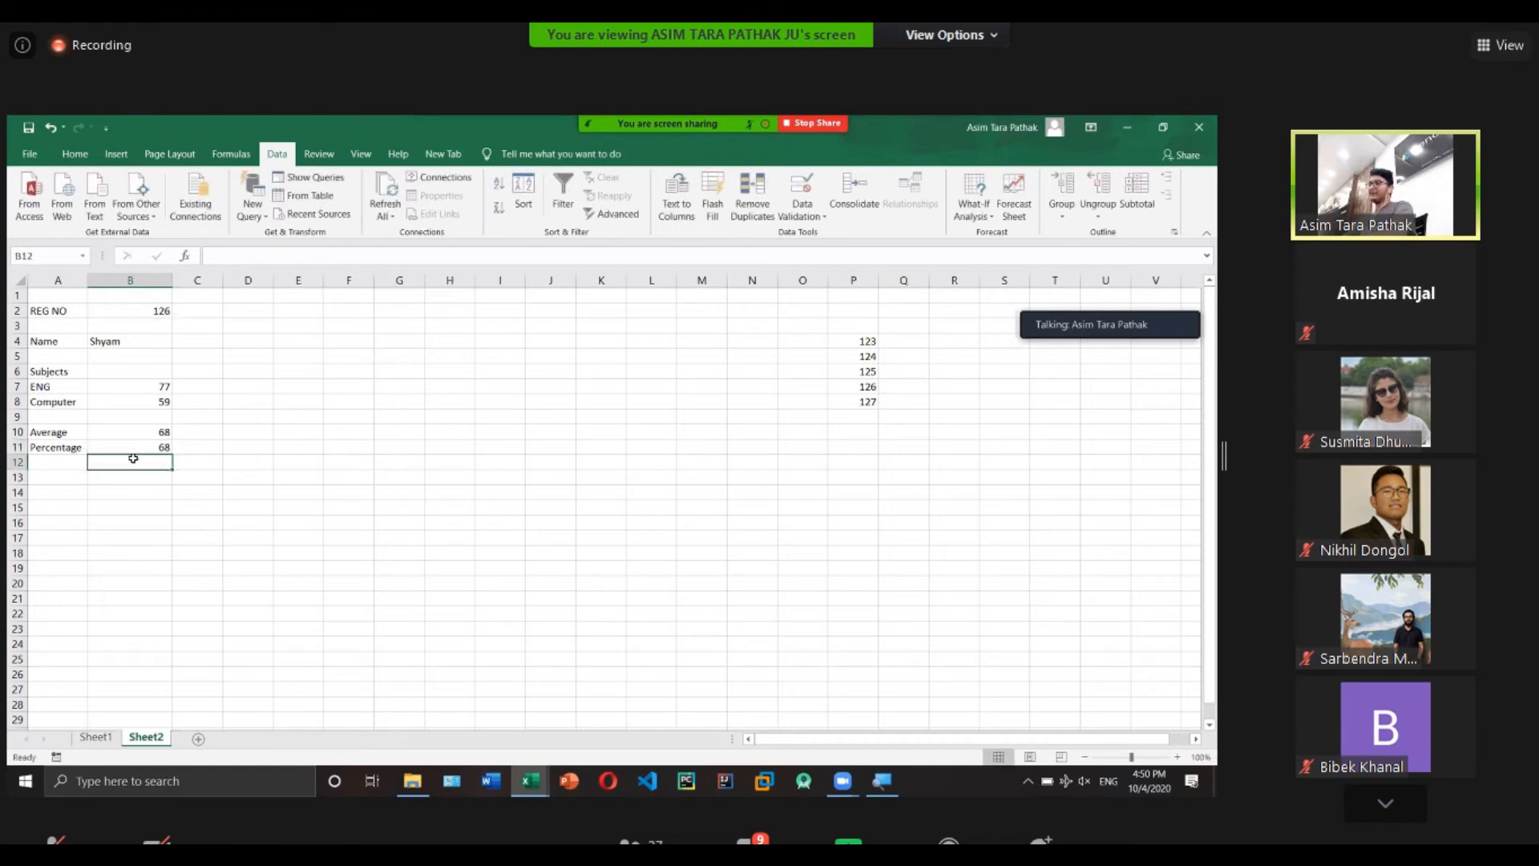
pyautogui.click(141, 313)
pyautogui.click(179, 311)
pyautogui.click(172, 346)
pyautogui.click(179, 311)
pyautogui.click(169, 357)
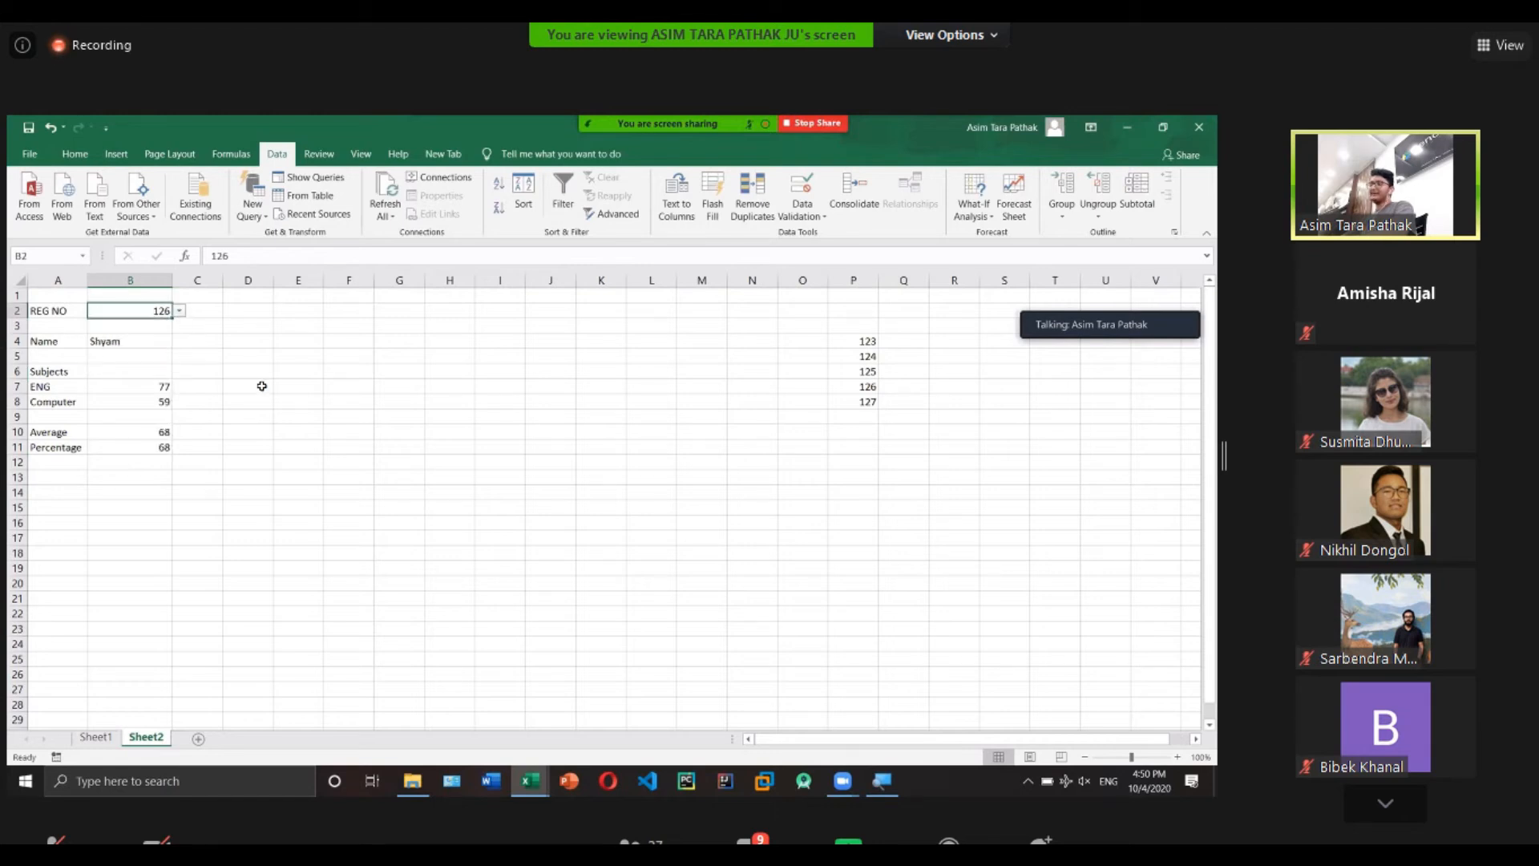
pyautogui.click(261, 385)
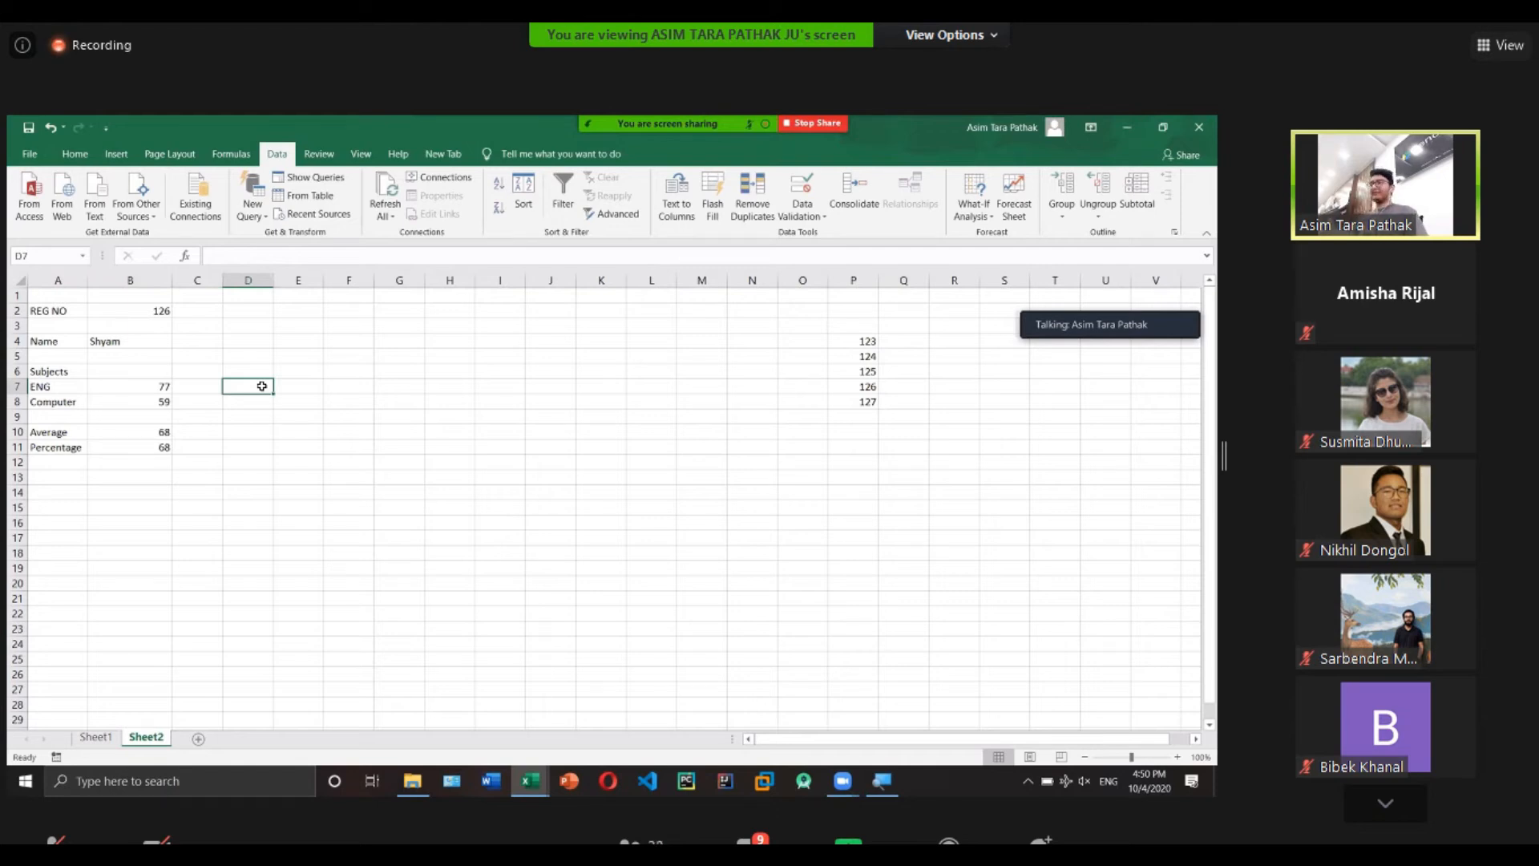
pyautogui.click(96, 737)
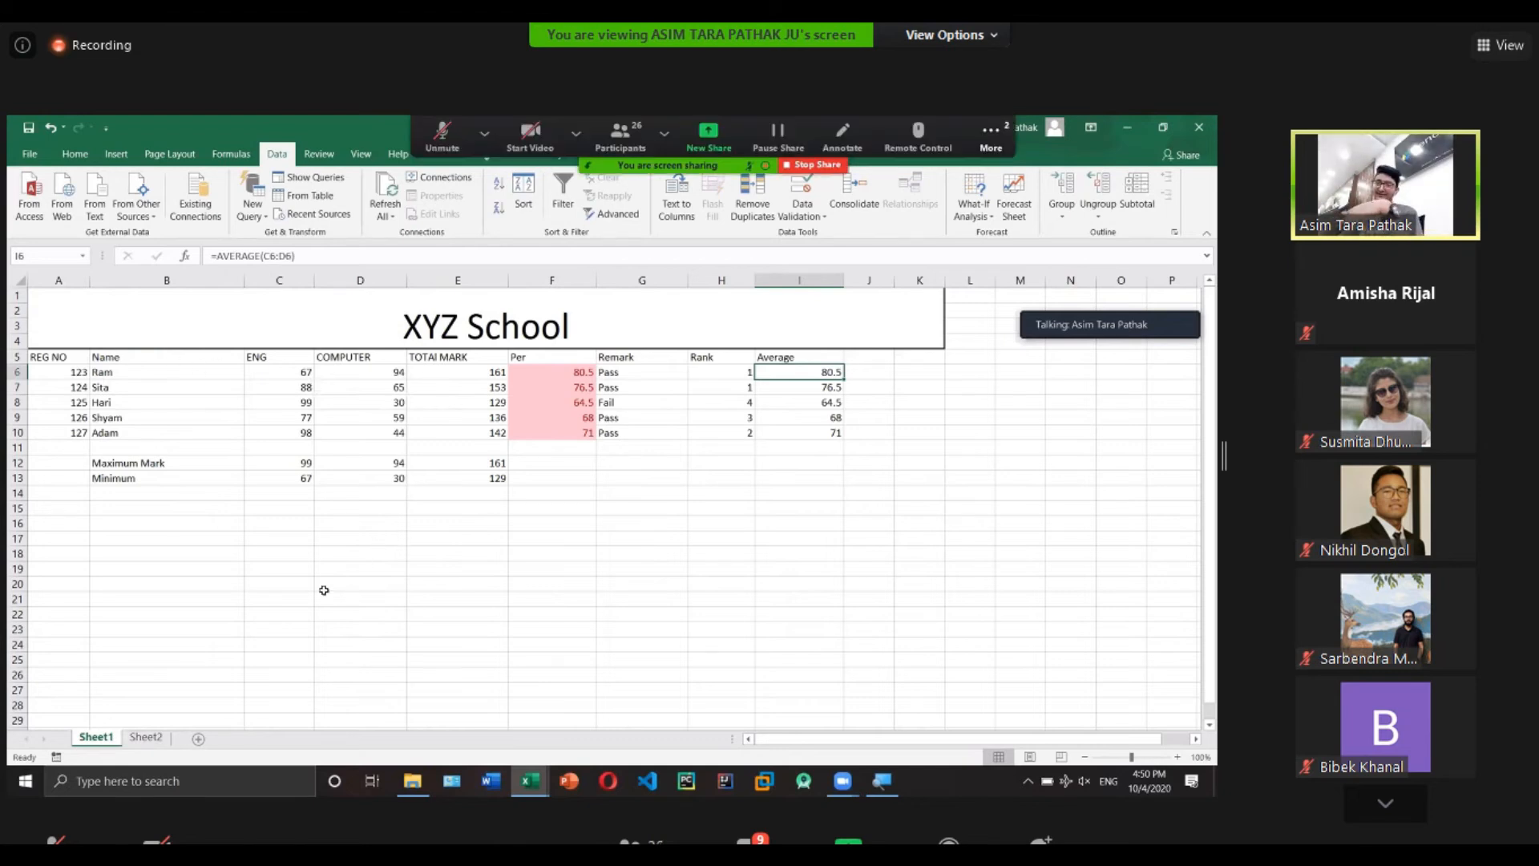
pyautogui.click(146, 736)
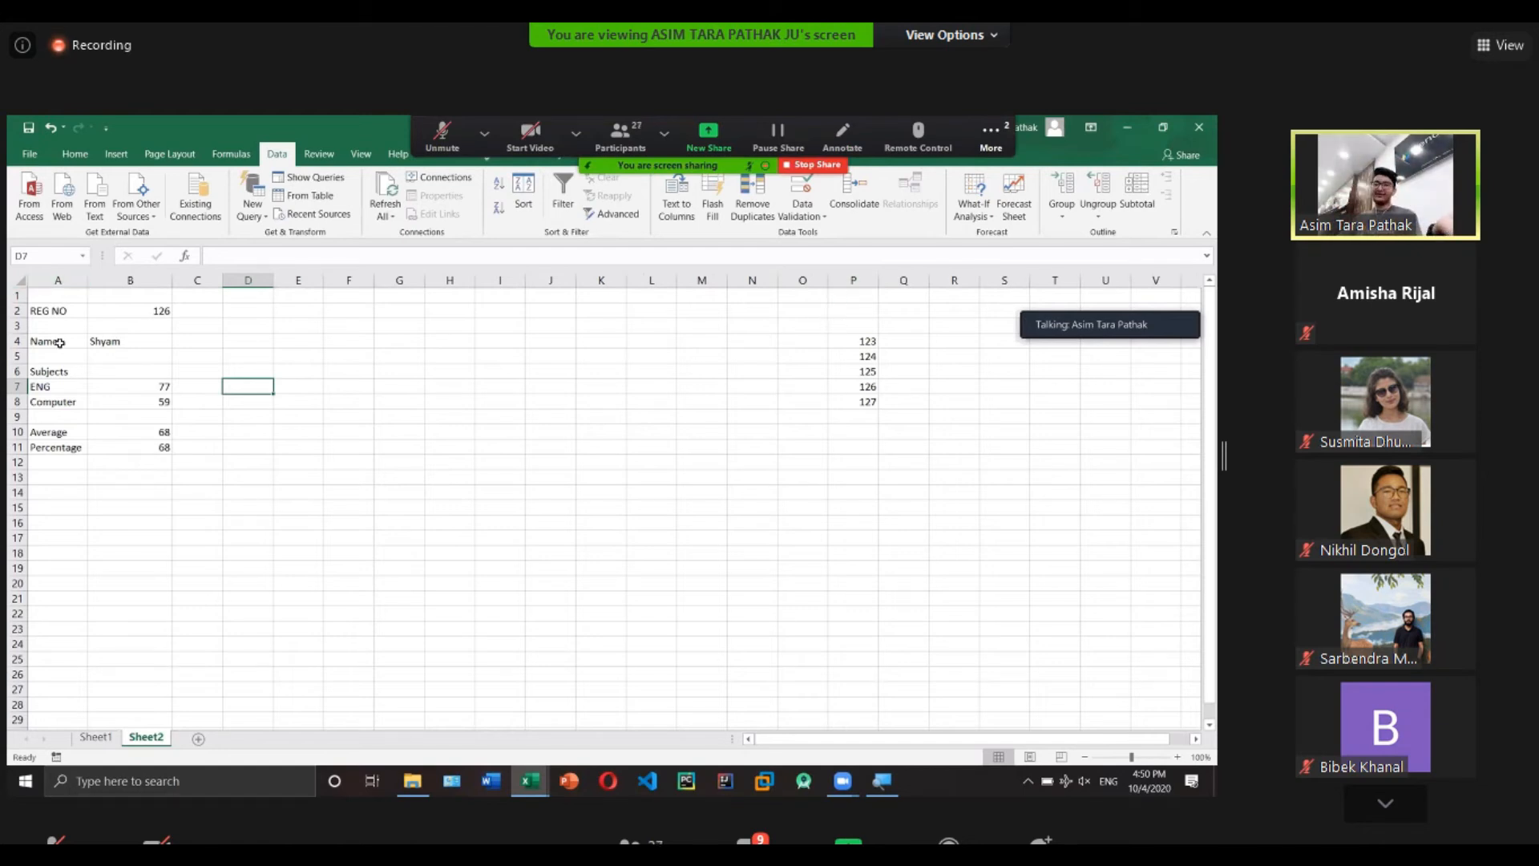
pyautogui.click(169, 312)
pyautogui.click(180, 311)
pyautogui.click(169, 366)
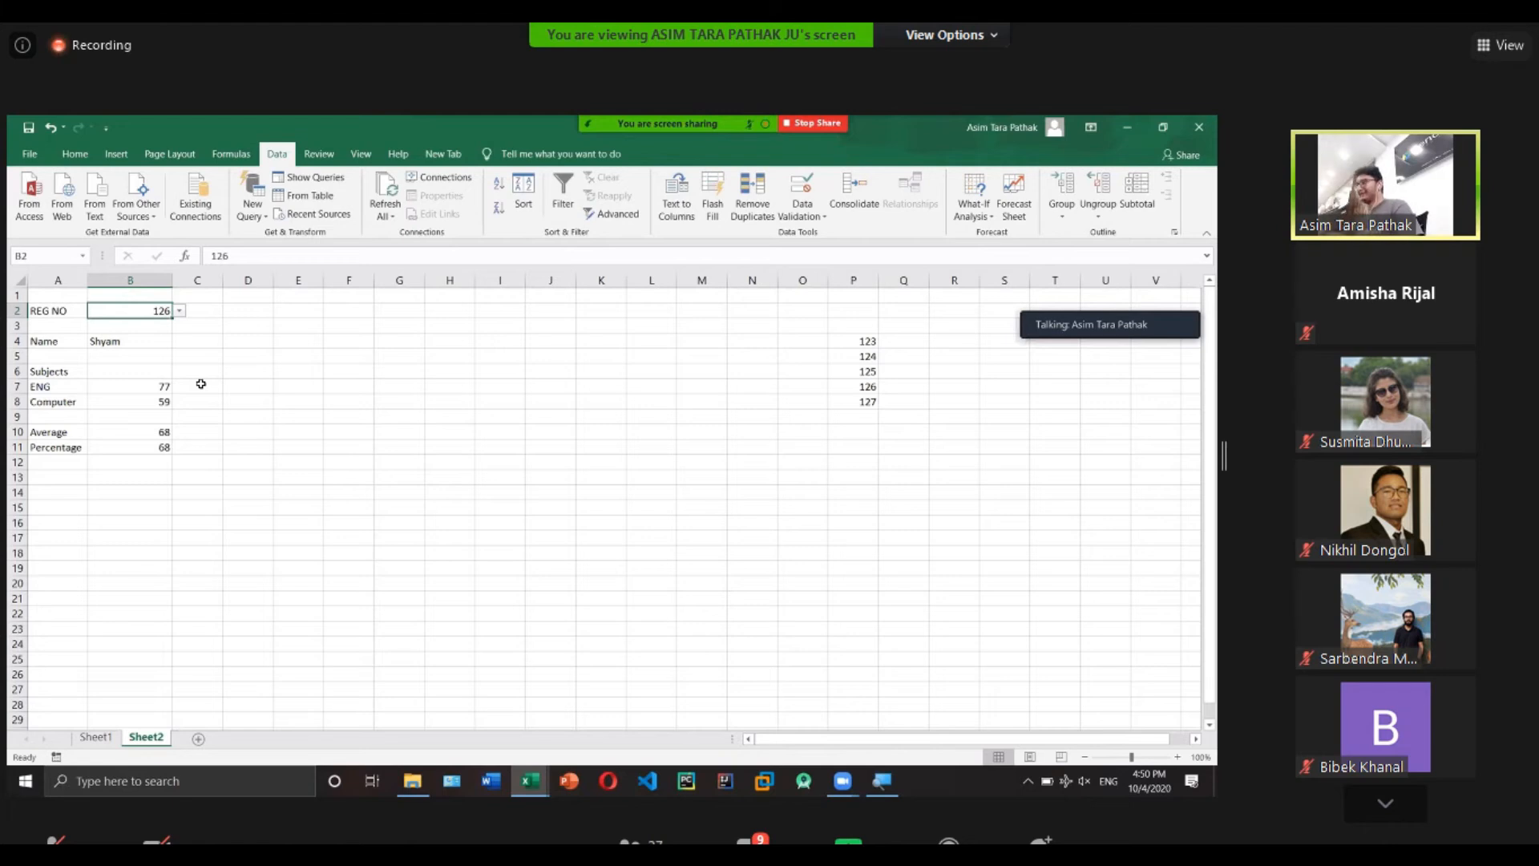
pyautogui.click(200, 385)
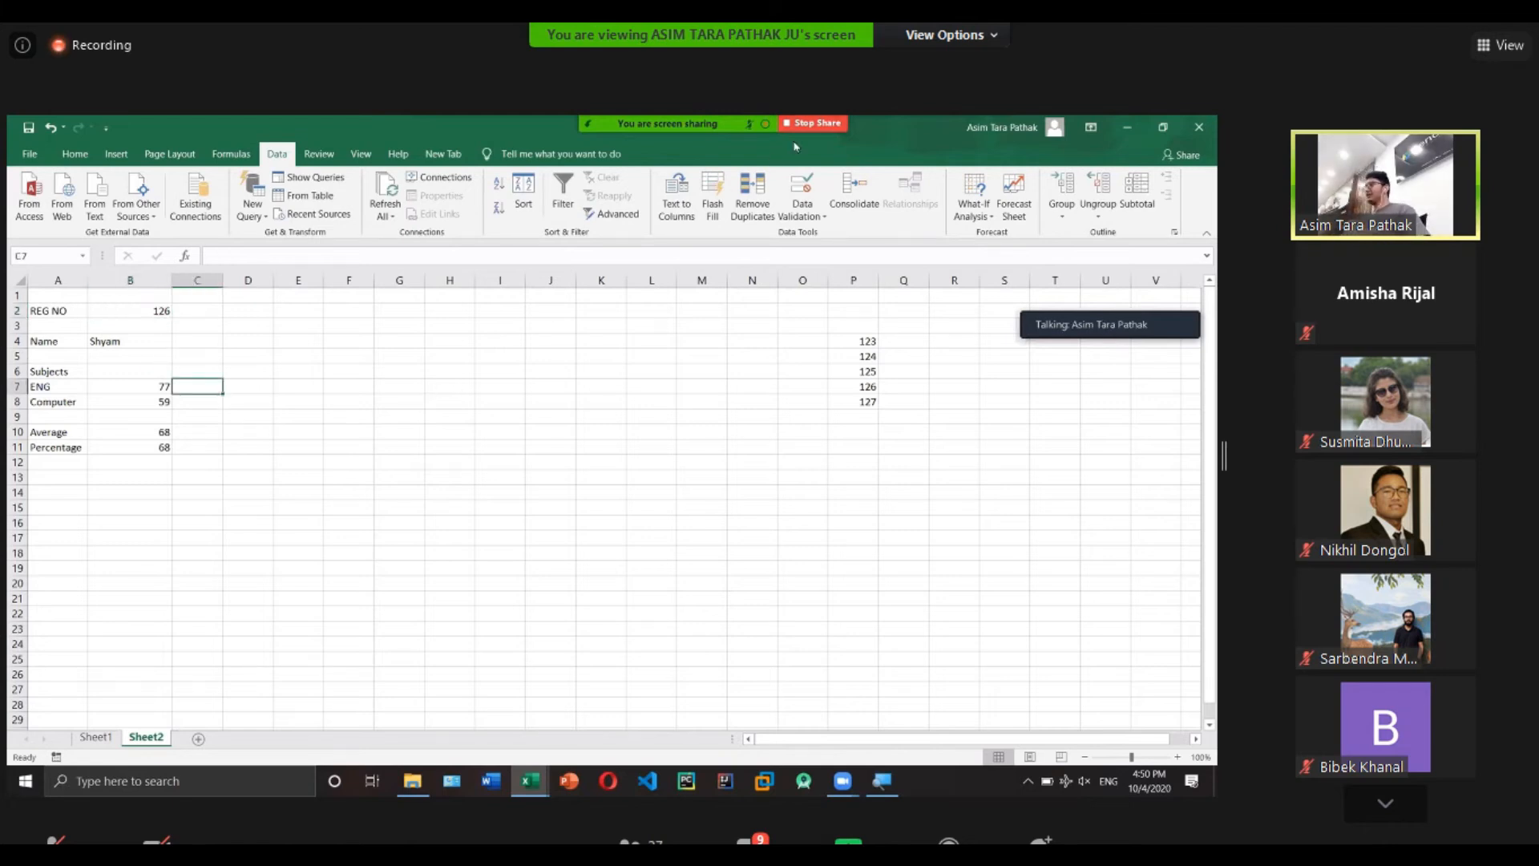
pyautogui.click(811, 124)
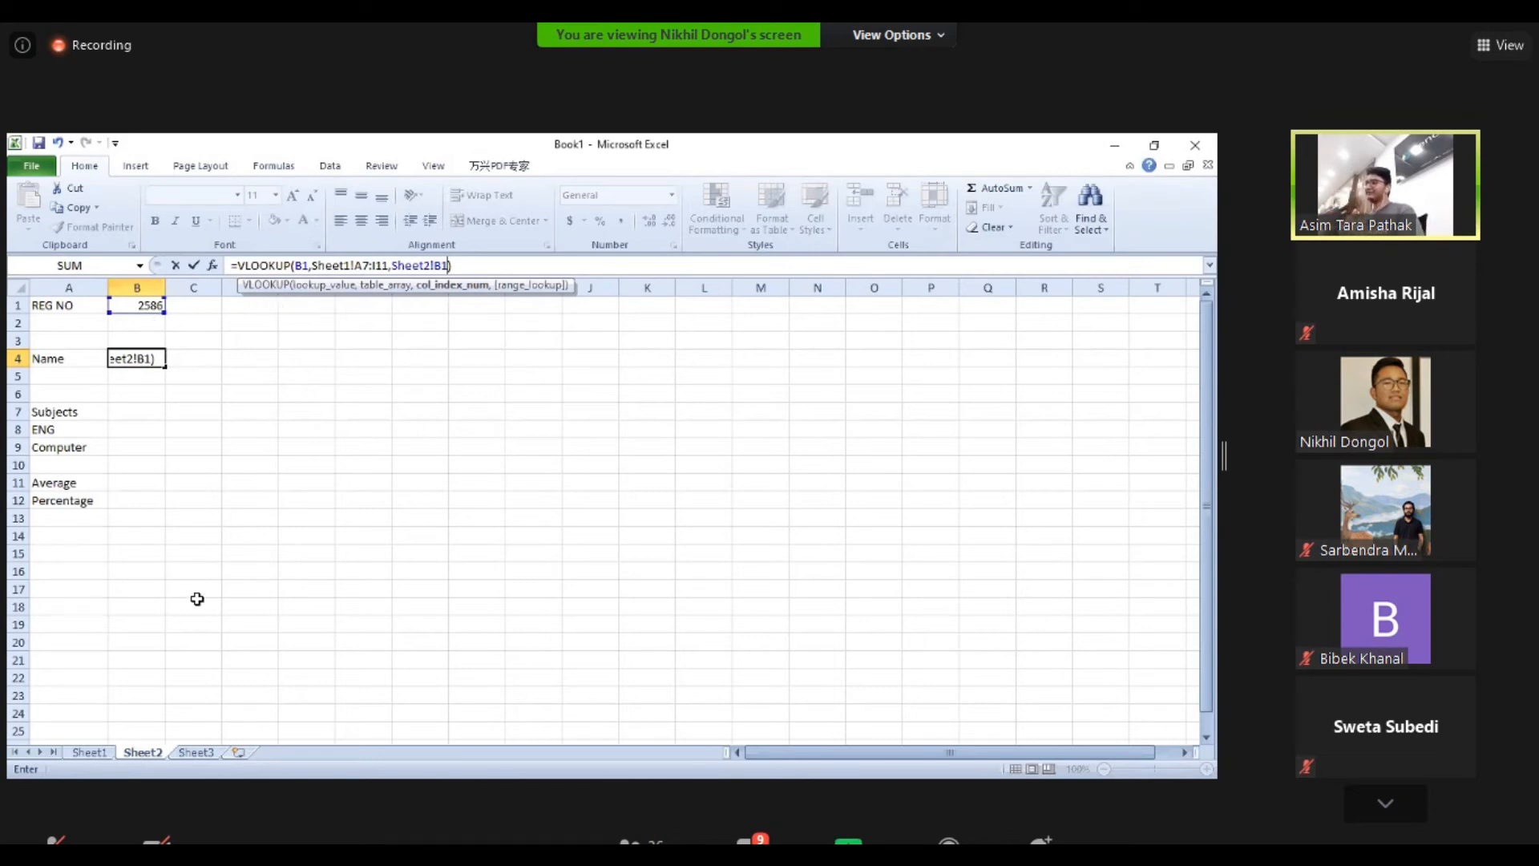
# Replace the wrong Sheet2!B1 argument in B4's VLOOKUP with column index 2.
pyautogui.press('Return')
pyautogui.click(90, 753)
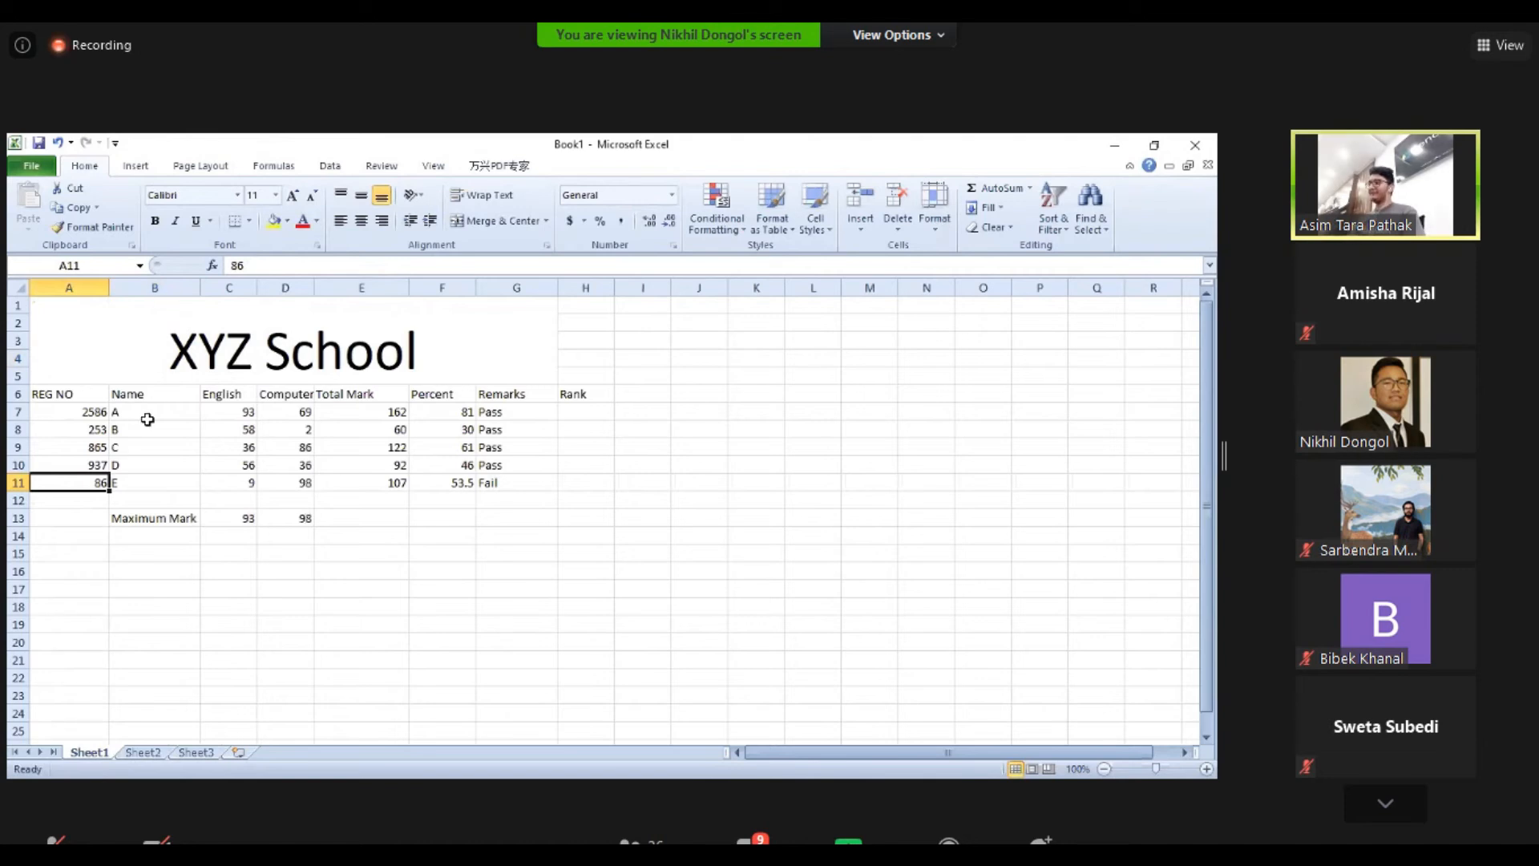
pyautogui.click(142, 752)
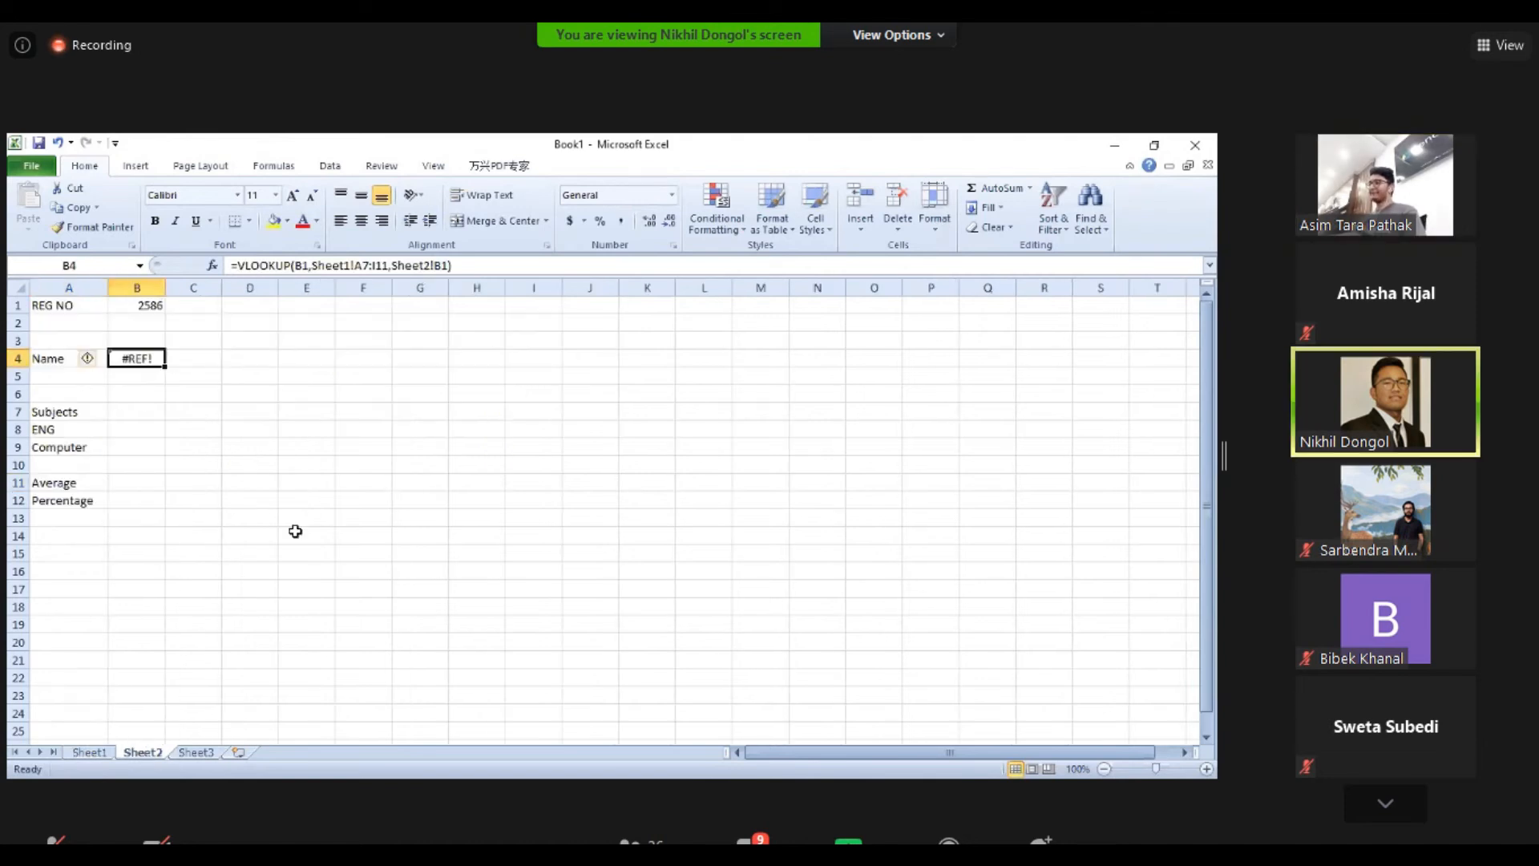
pyautogui.click(447, 265)
pyautogui.press('BackSpace')
pyautogui.press('BackSpace')
pyautogui.press('BackSpace')
pyautogui.press('BackSpace')
pyautogui.press('BackSpace')
pyautogui.press('BackSpace')
pyautogui.press('BackSpace')
pyautogui.press('BackSpace')
pyautogui.press('BackSpace')
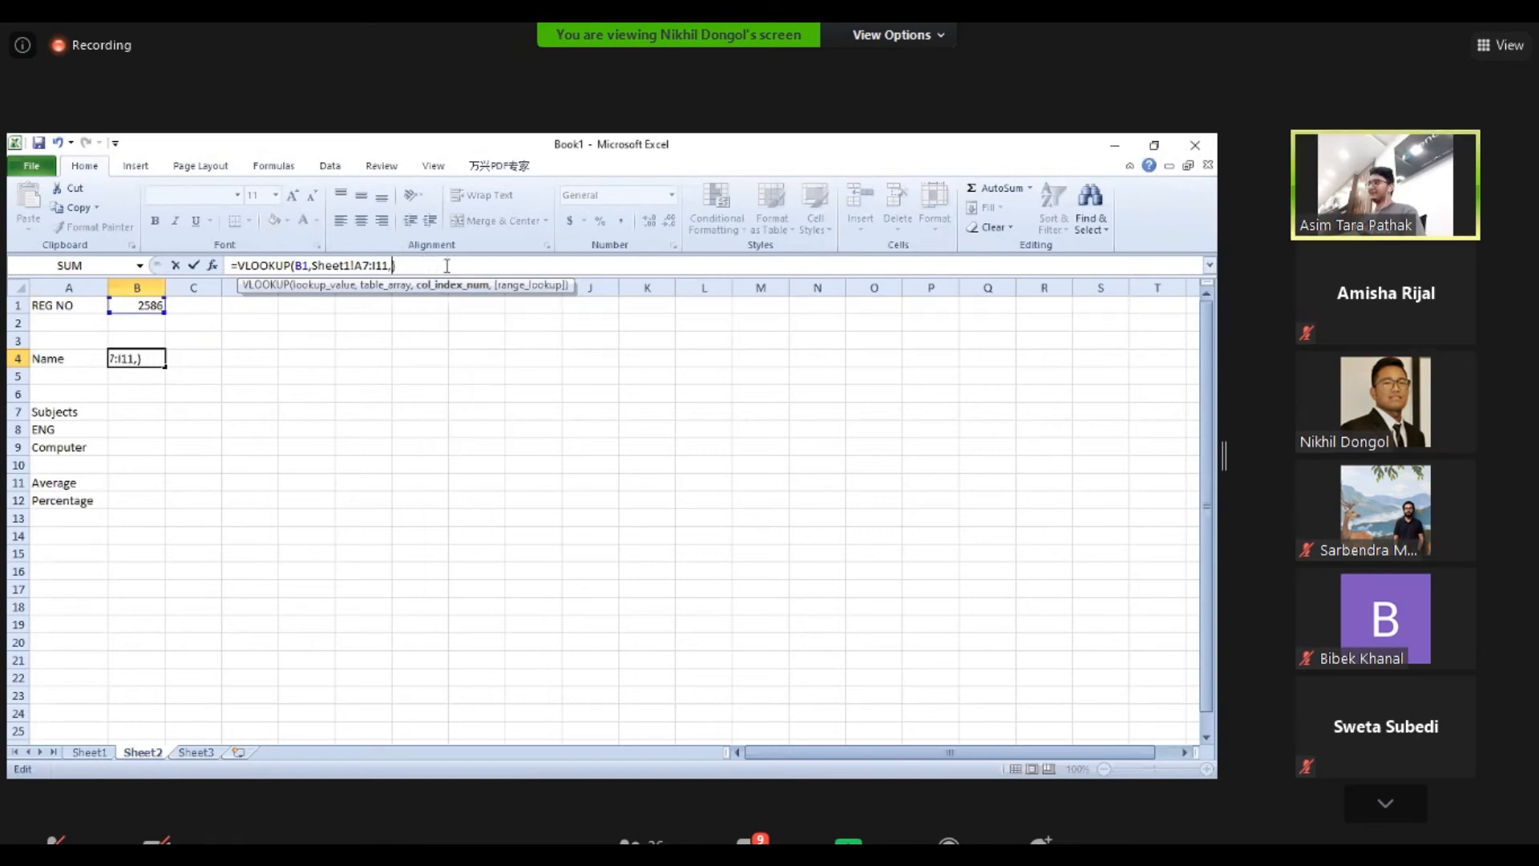
pyautogui.write('C')
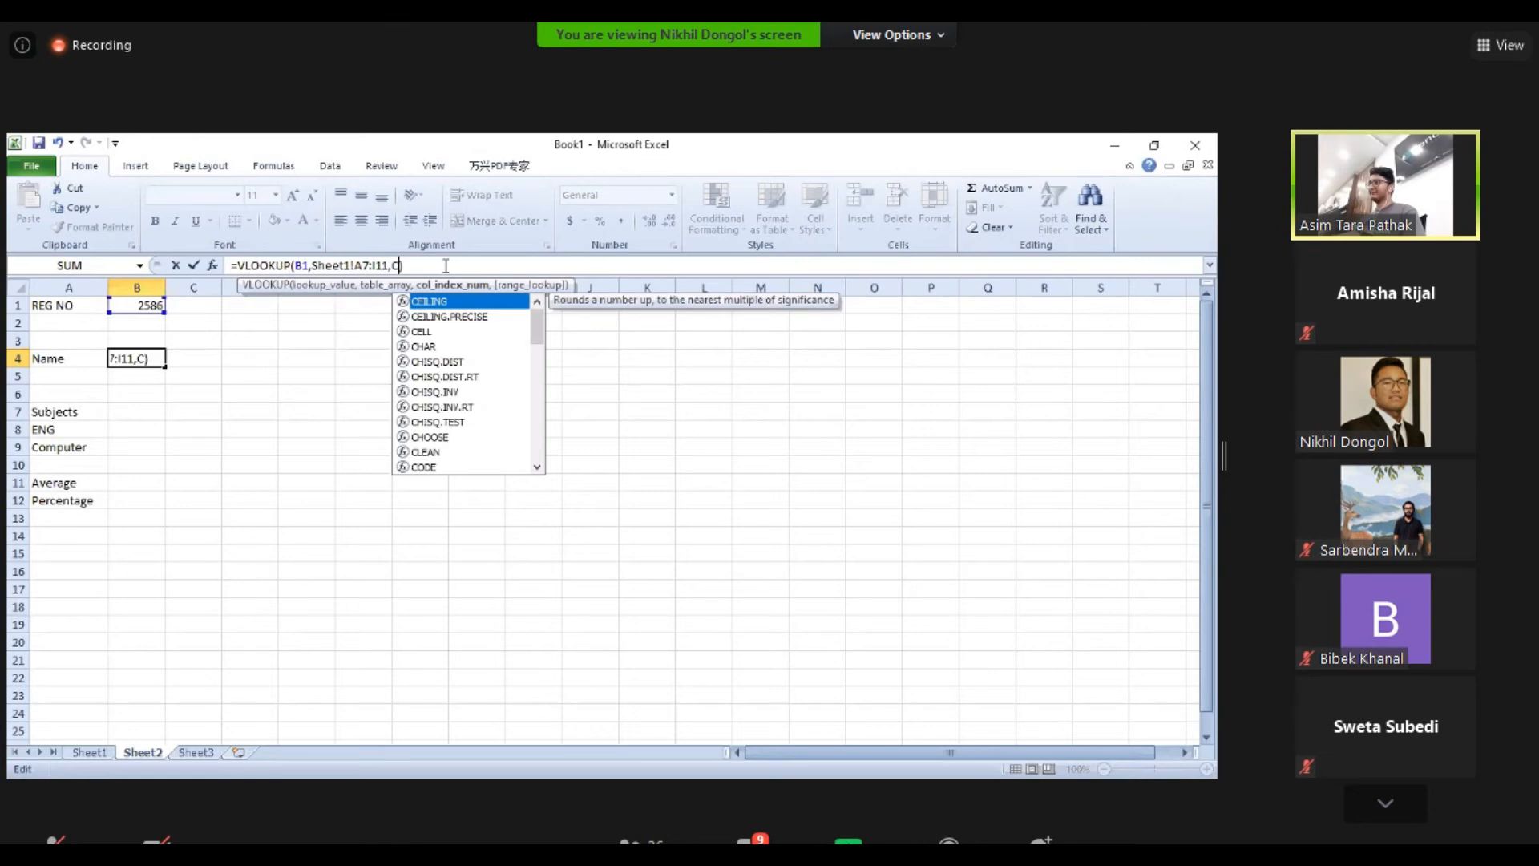
pyautogui.write('olumn2')
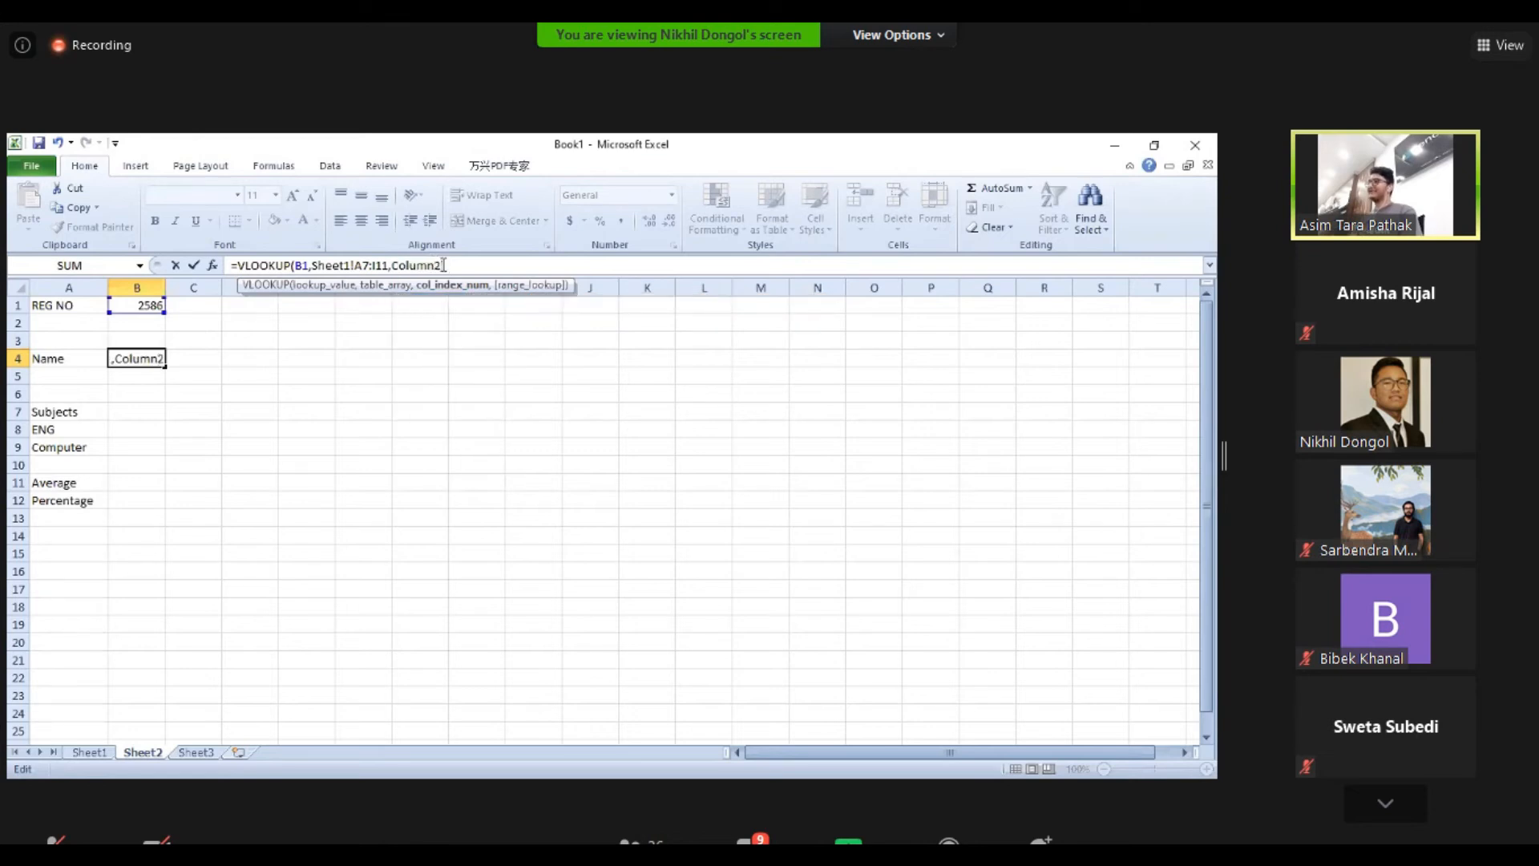
pyautogui.moveTo(442, 265); pyautogui.dragTo(394, 264)
pyautogui.write('2')
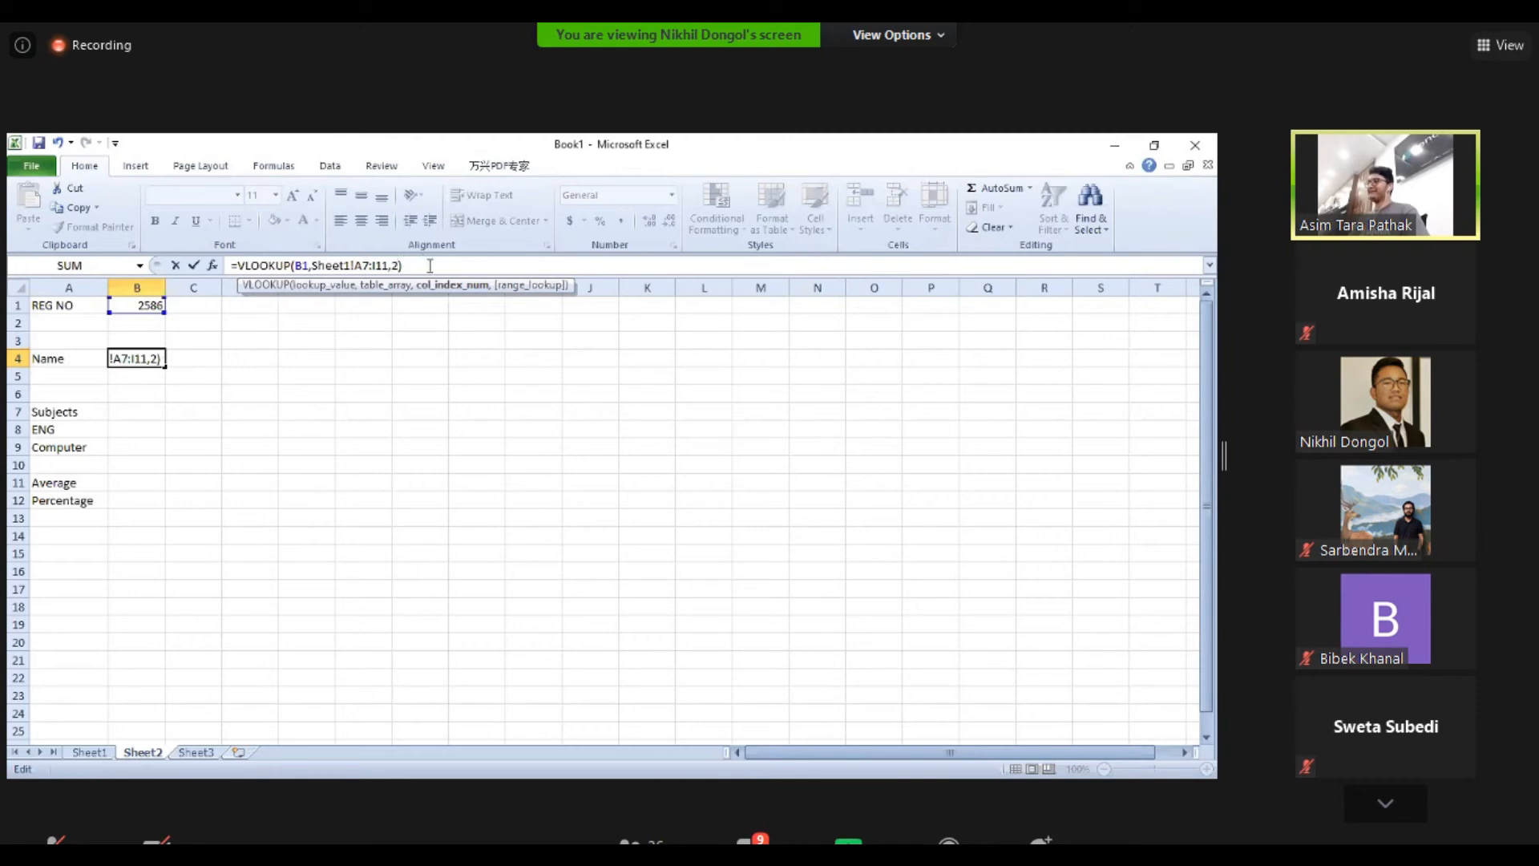
pyautogui.press('Return')
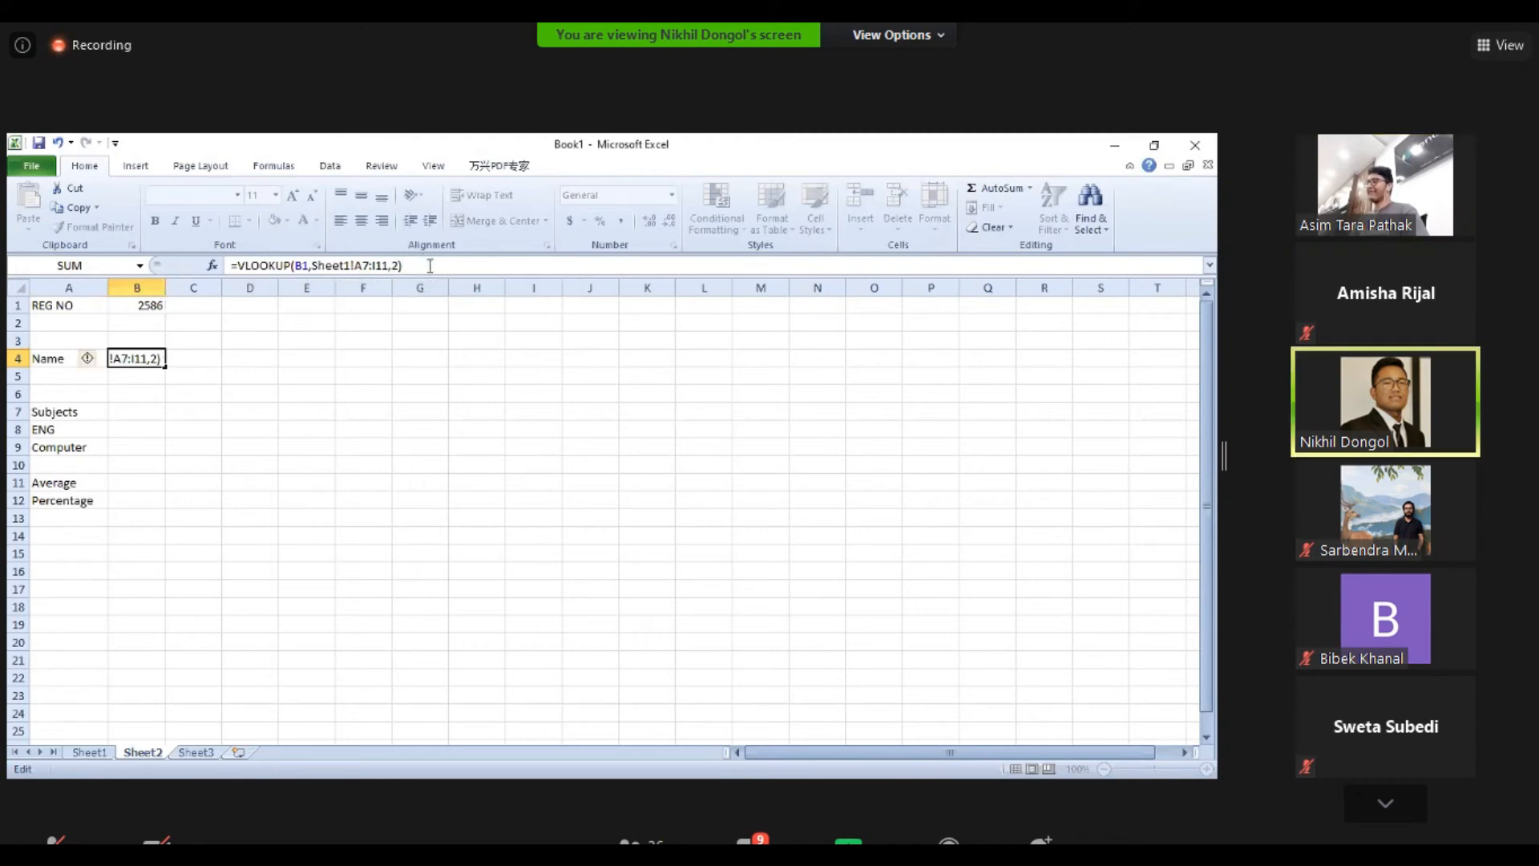
# Compare B4's returned name against the Sheet1 student table.
pyautogui.click(152, 365)
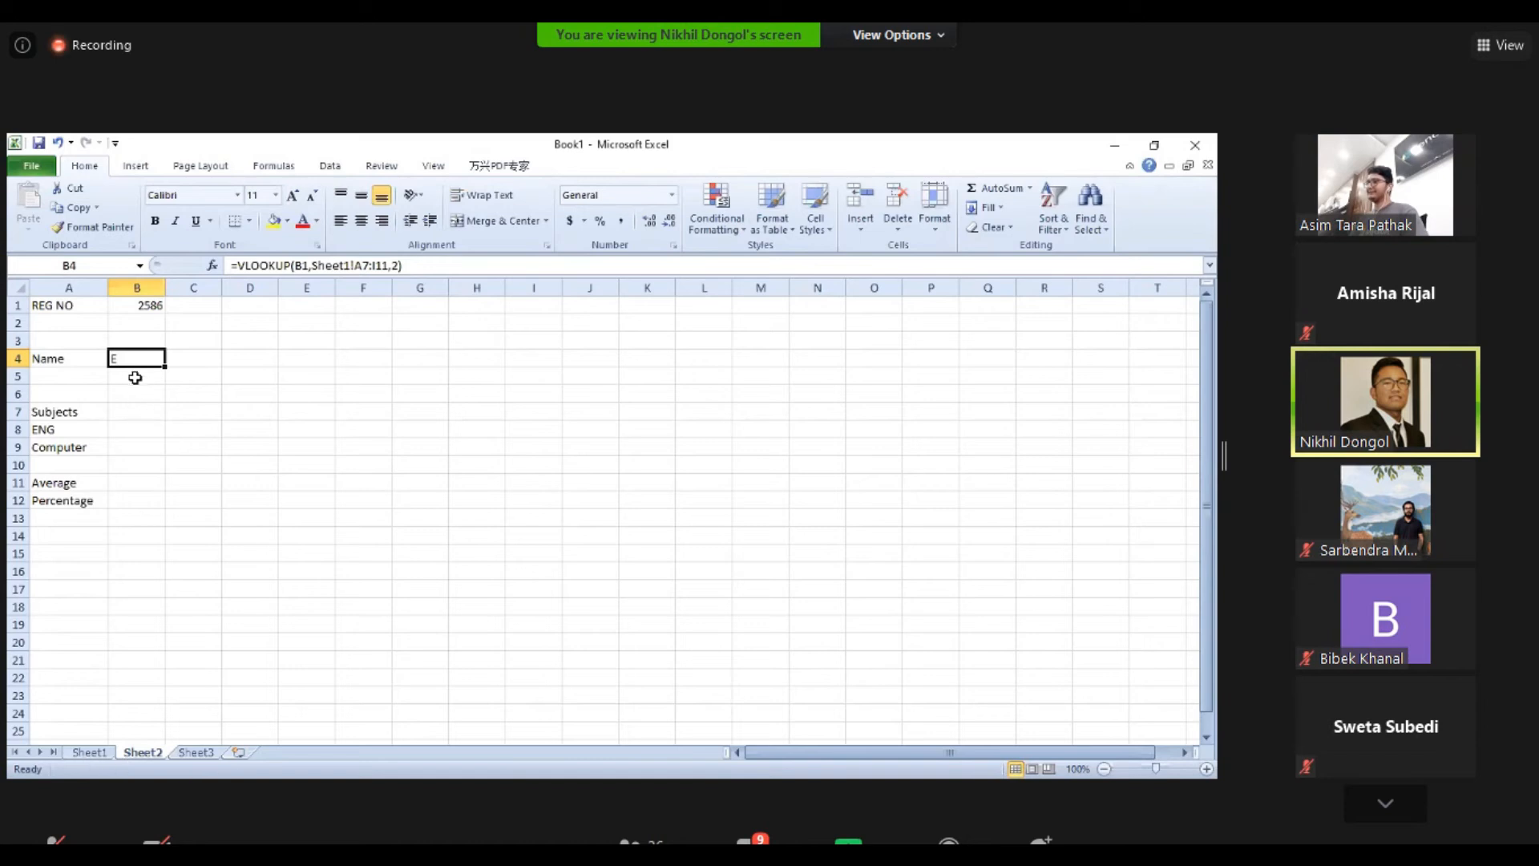
pyautogui.click(92, 751)
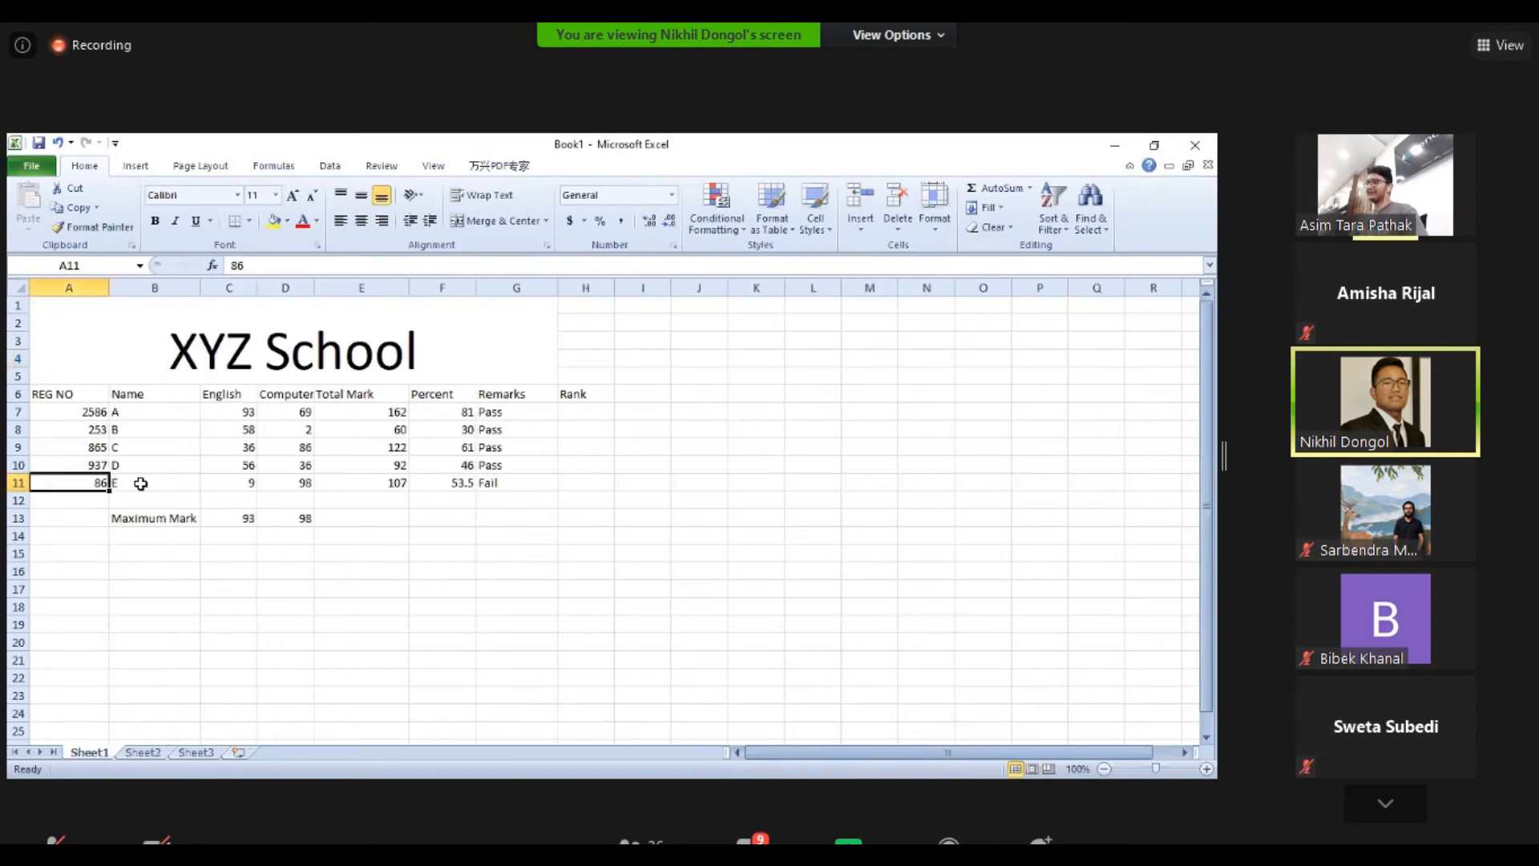
pyautogui.click(143, 754)
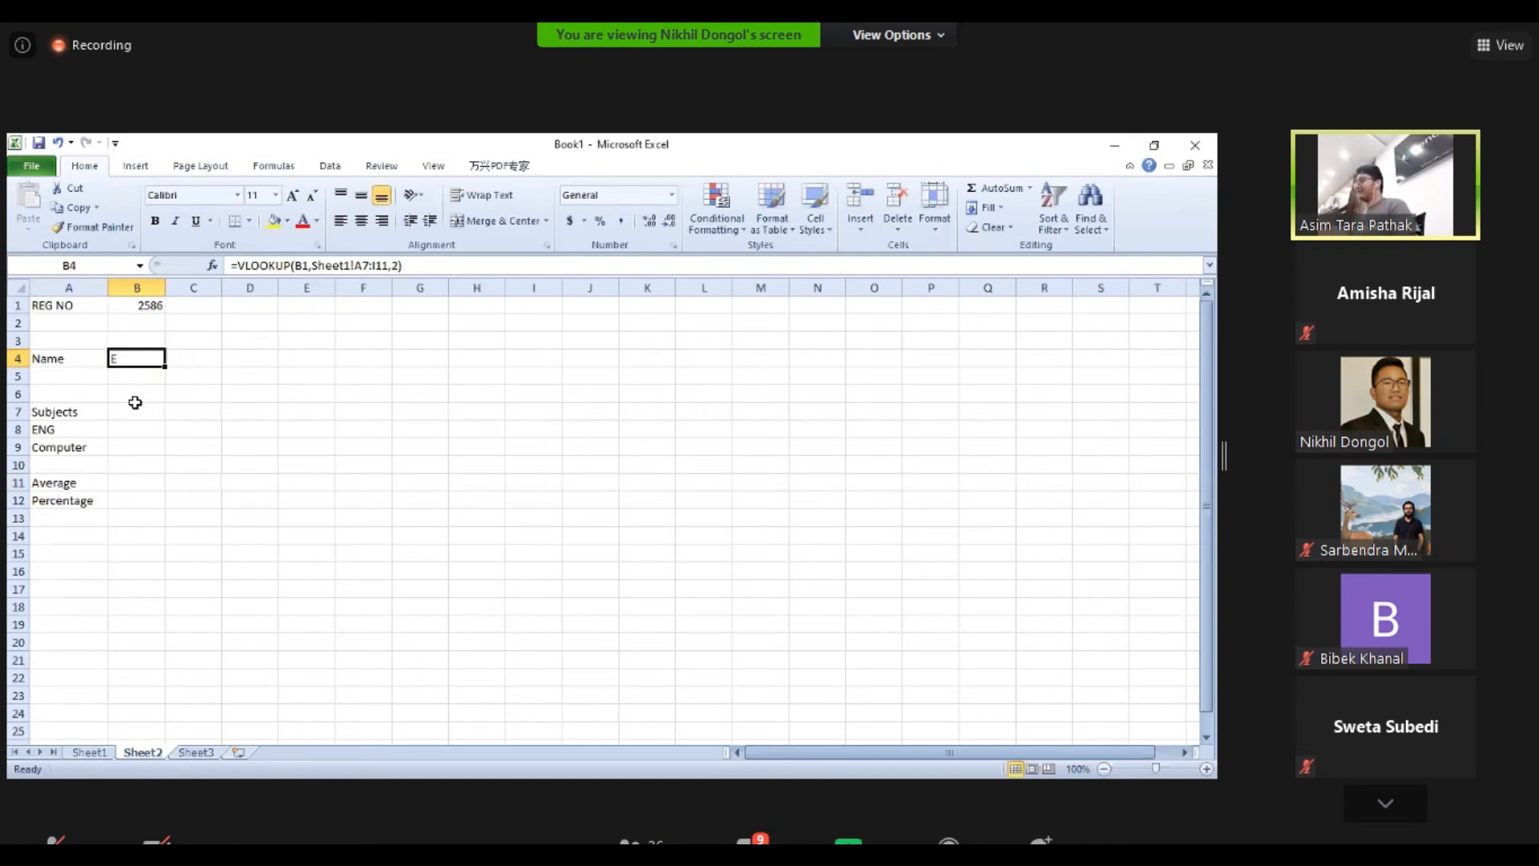
pyautogui.press('Down')
pyautogui.press('Down')
pyautogui.press('Down')
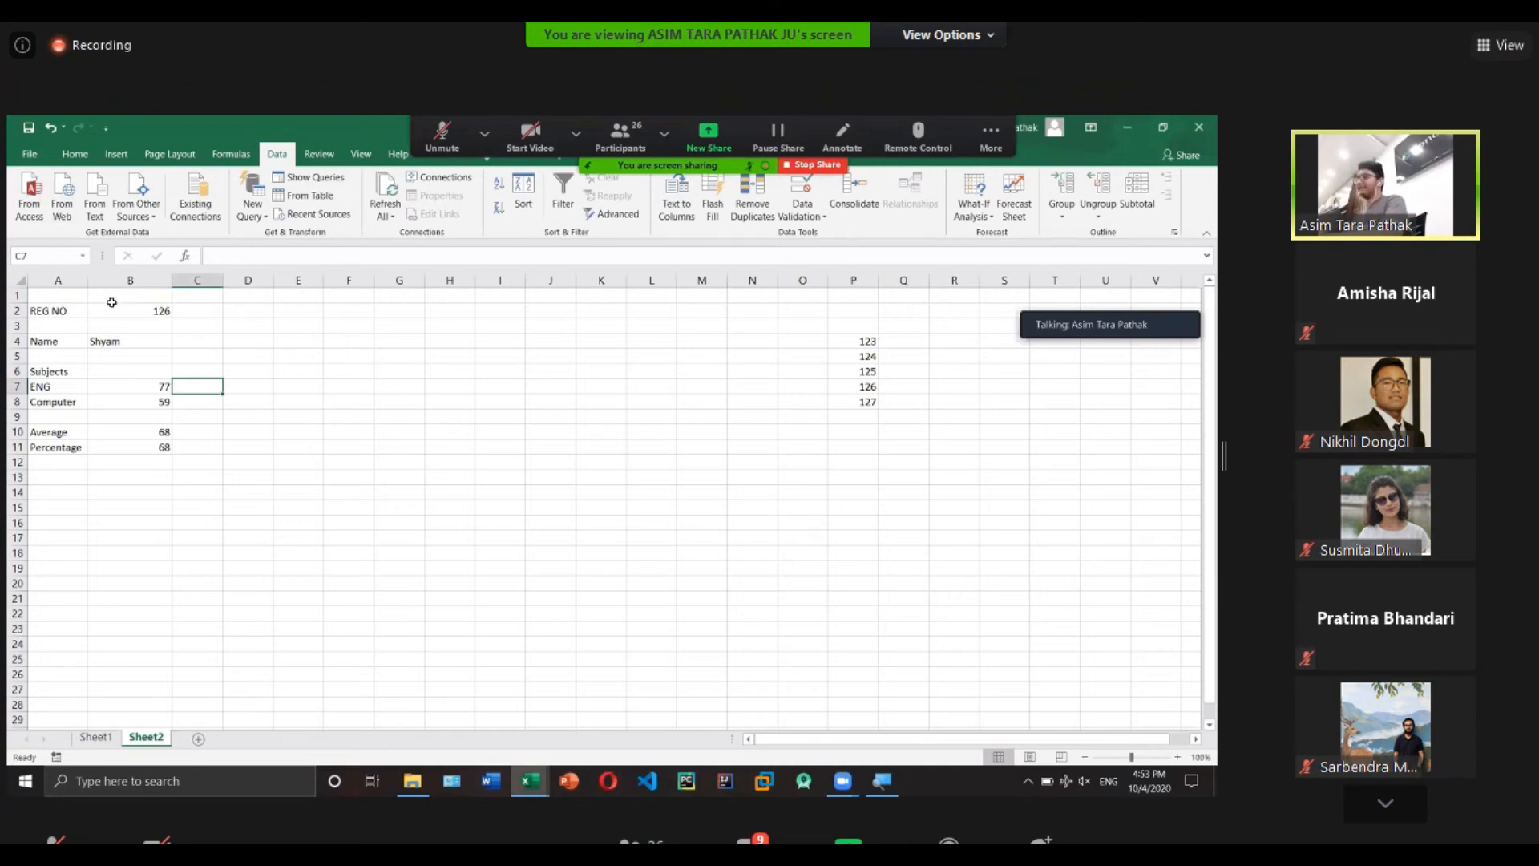
# Add a new empty Sheet3 after Sheet2.
pyautogui.click(75, 153)
pyautogui.click(197, 491)
pyautogui.click(198, 738)
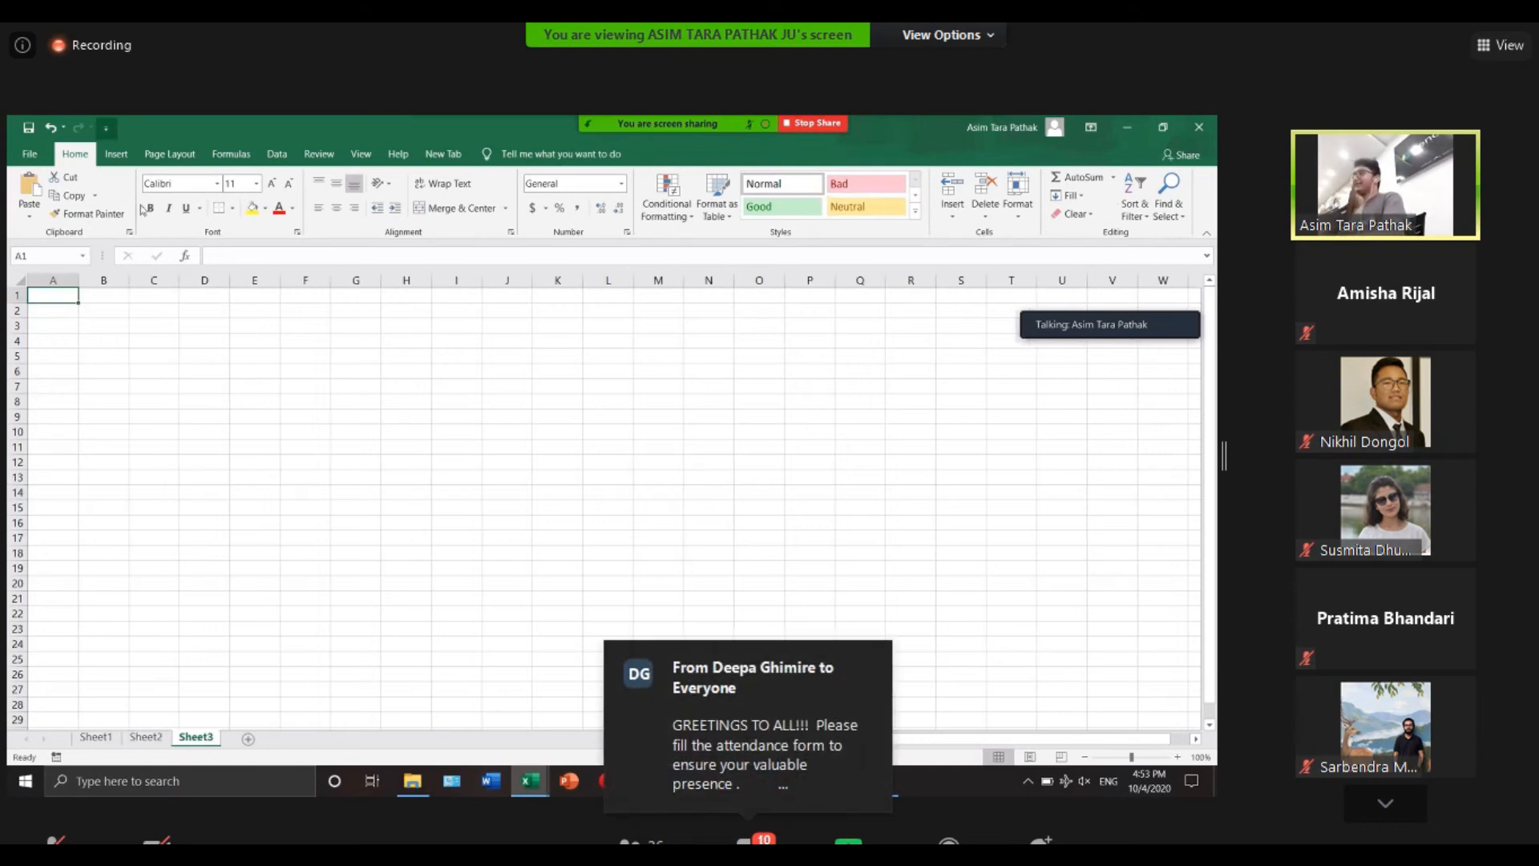
# Launch 3D Maps from the Insert ribbon and dismiss its Bing connection error.
pyautogui.click(117, 154)
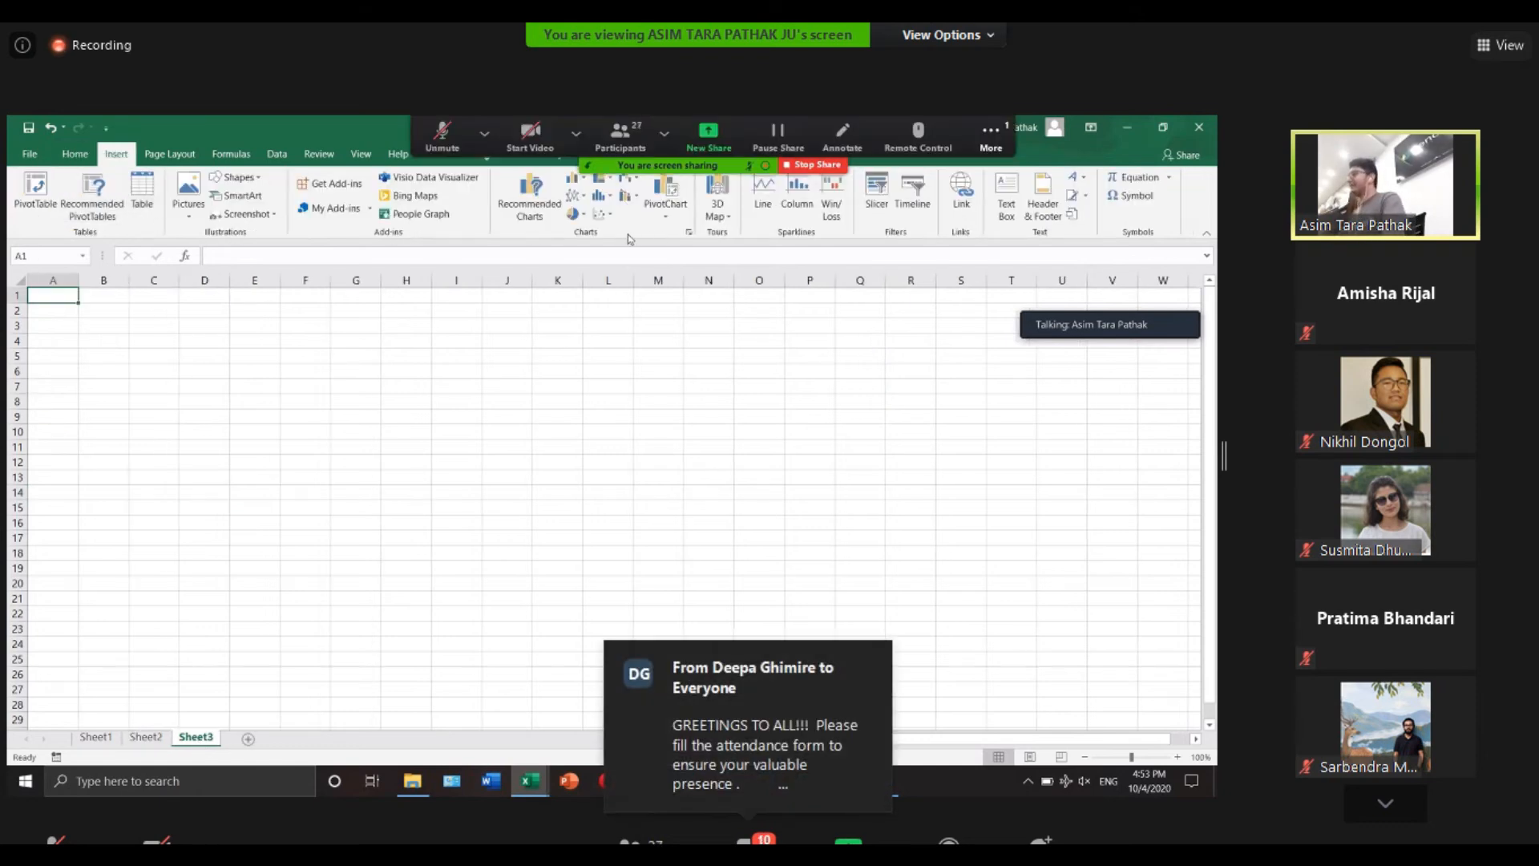
pyautogui.click(665, 210)
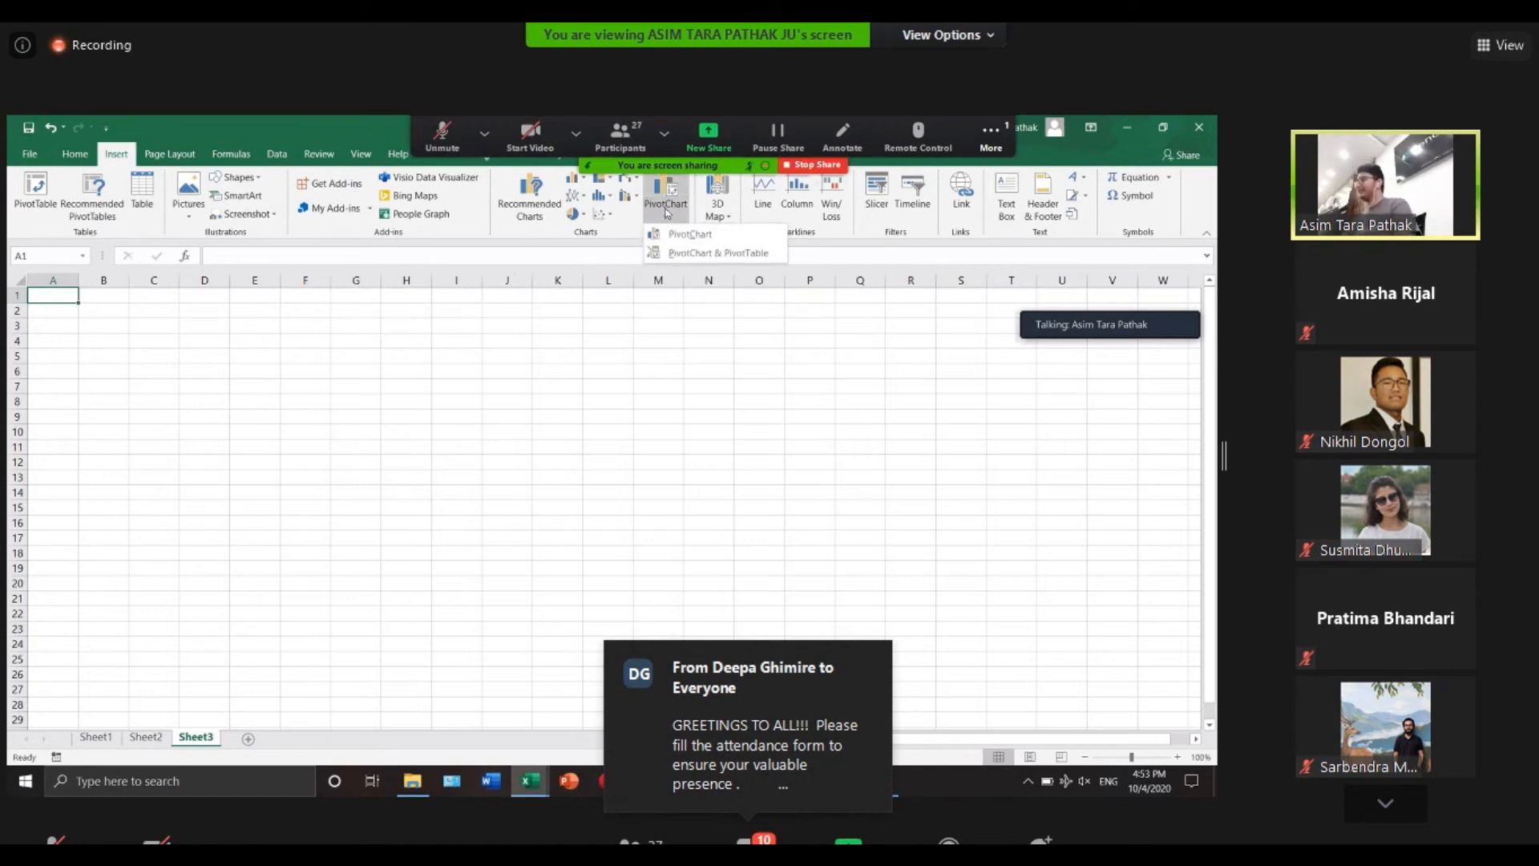
pyautogui.click(716, 207)
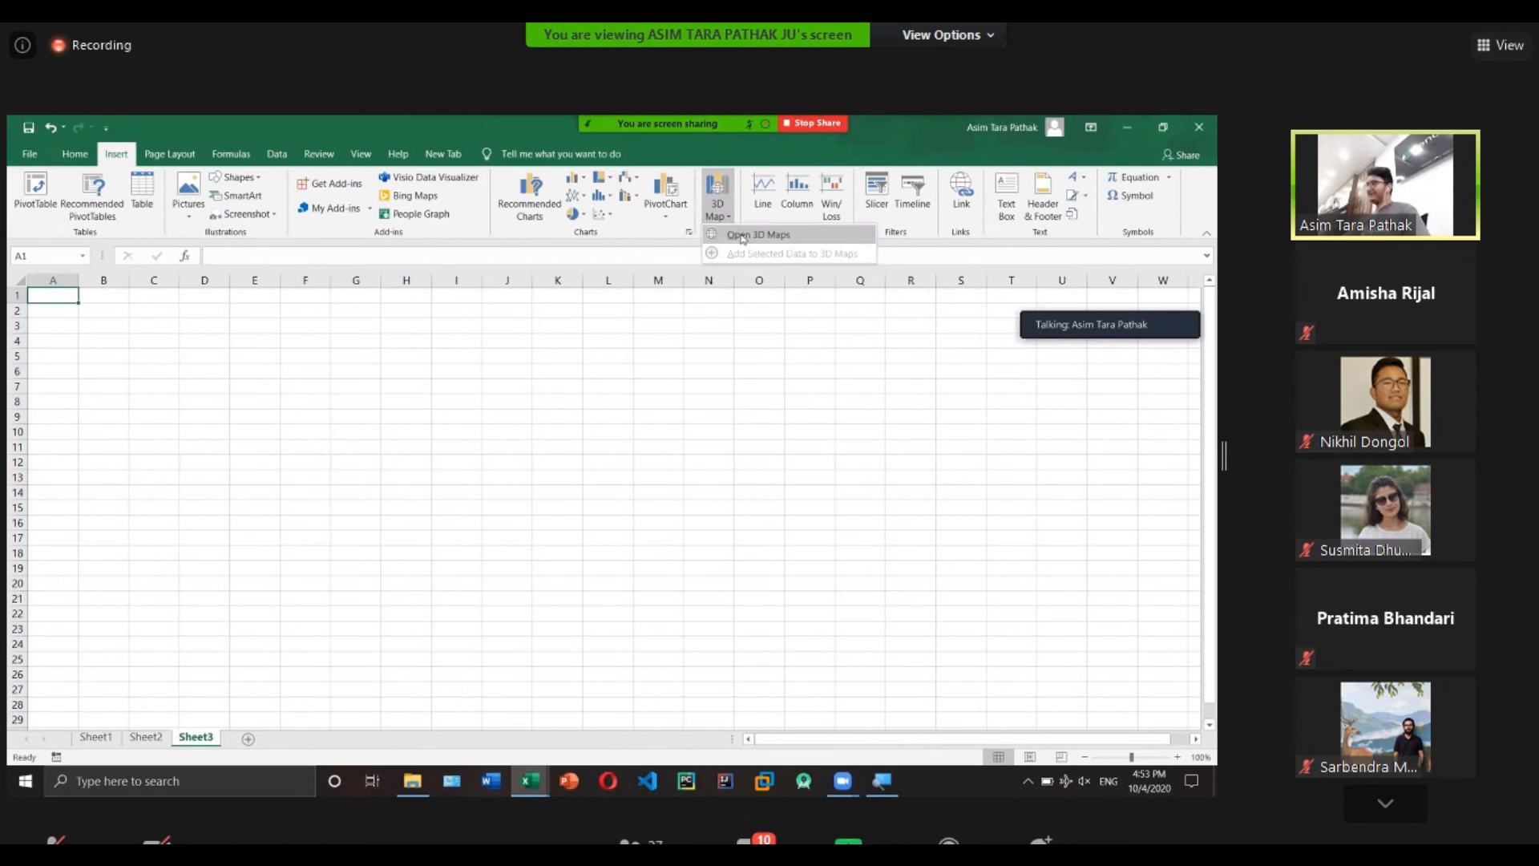
pyautogui.click(742, 235)
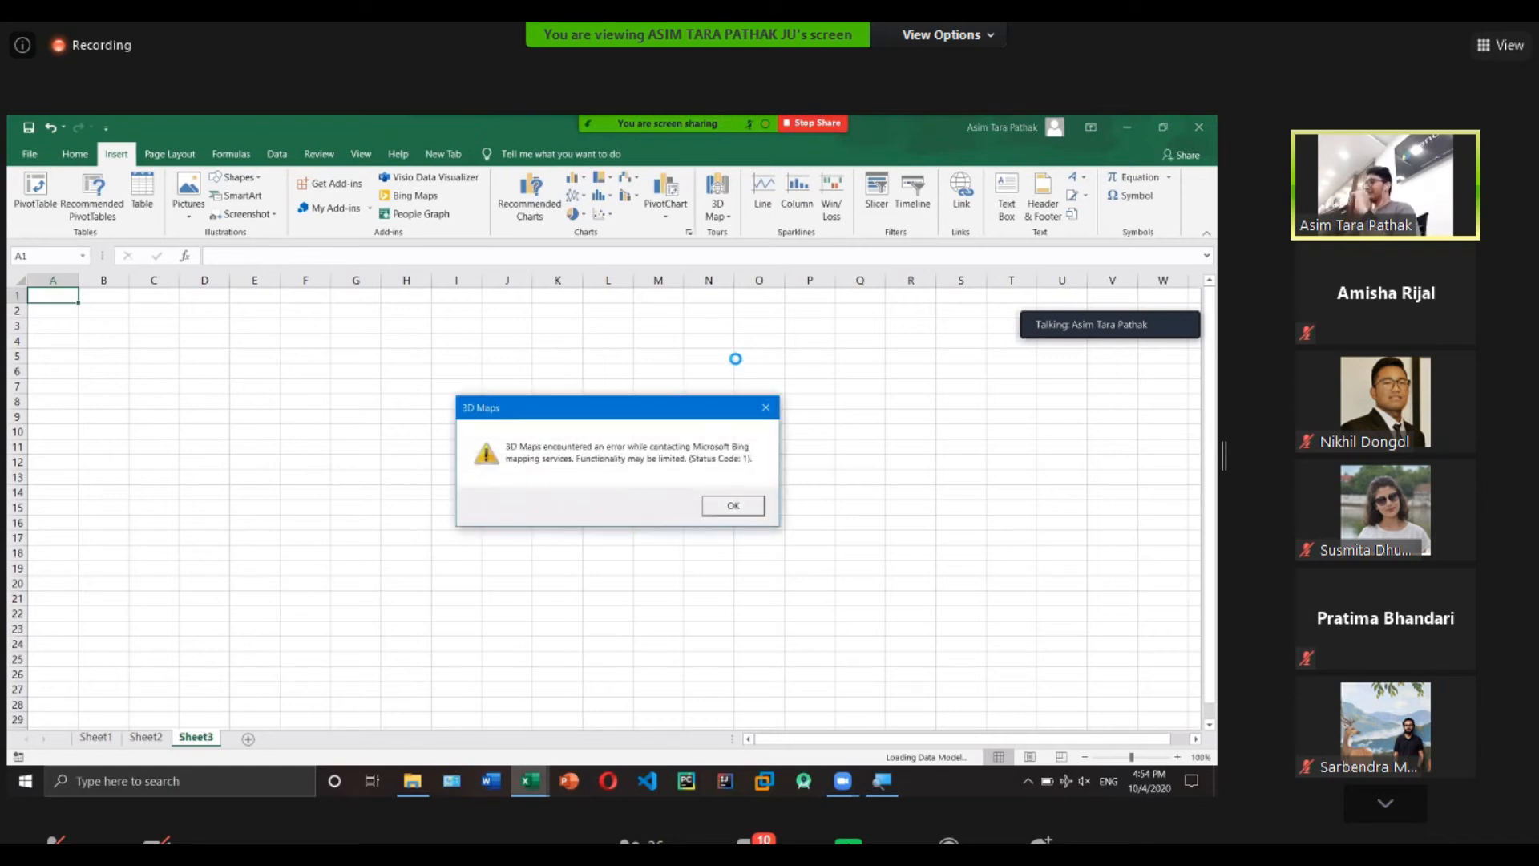
pyautogui.click(716, 507)
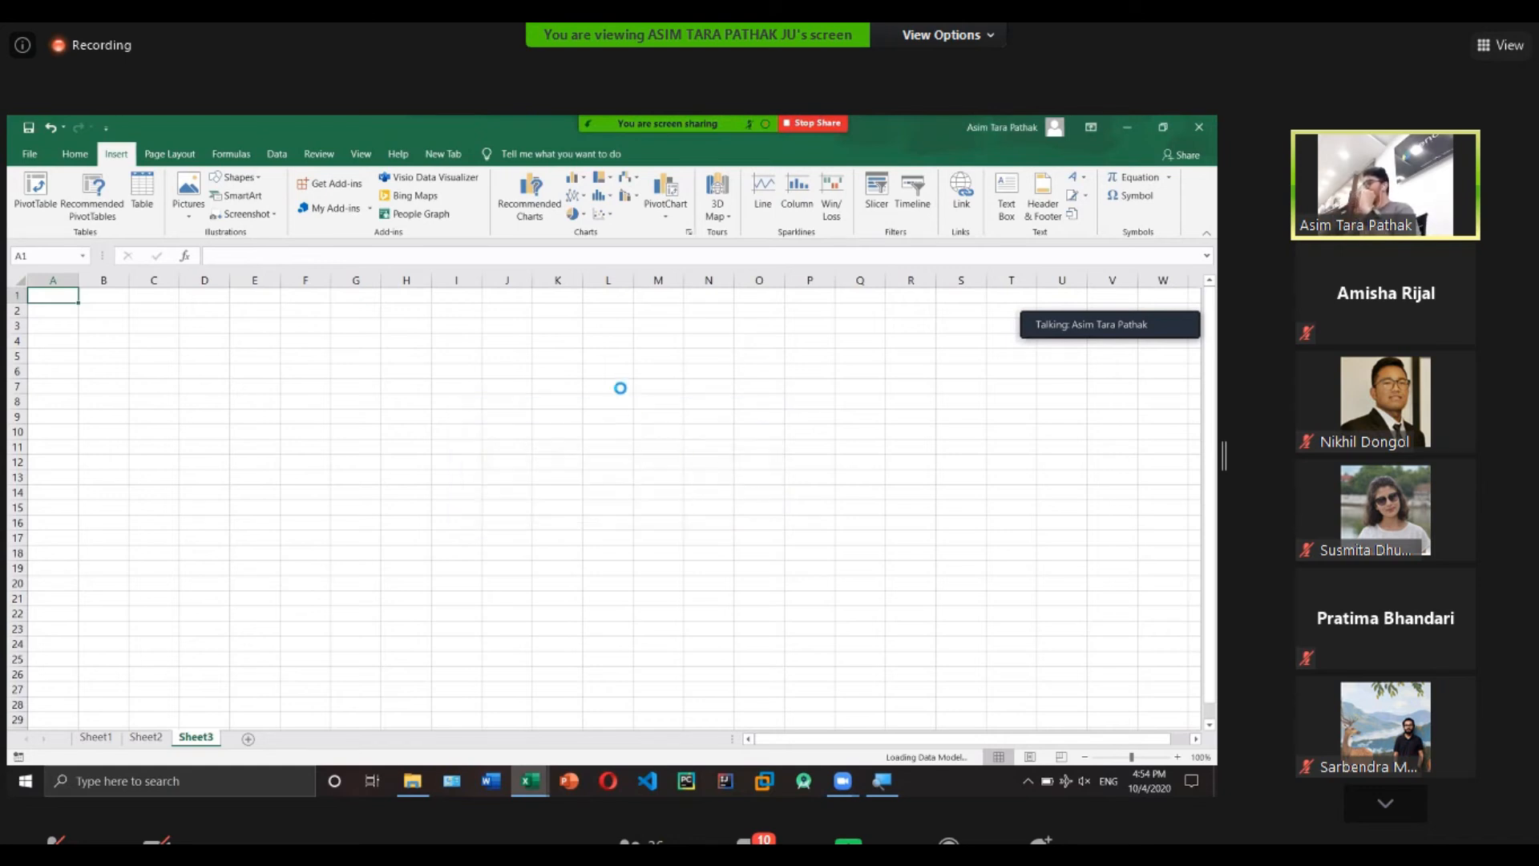
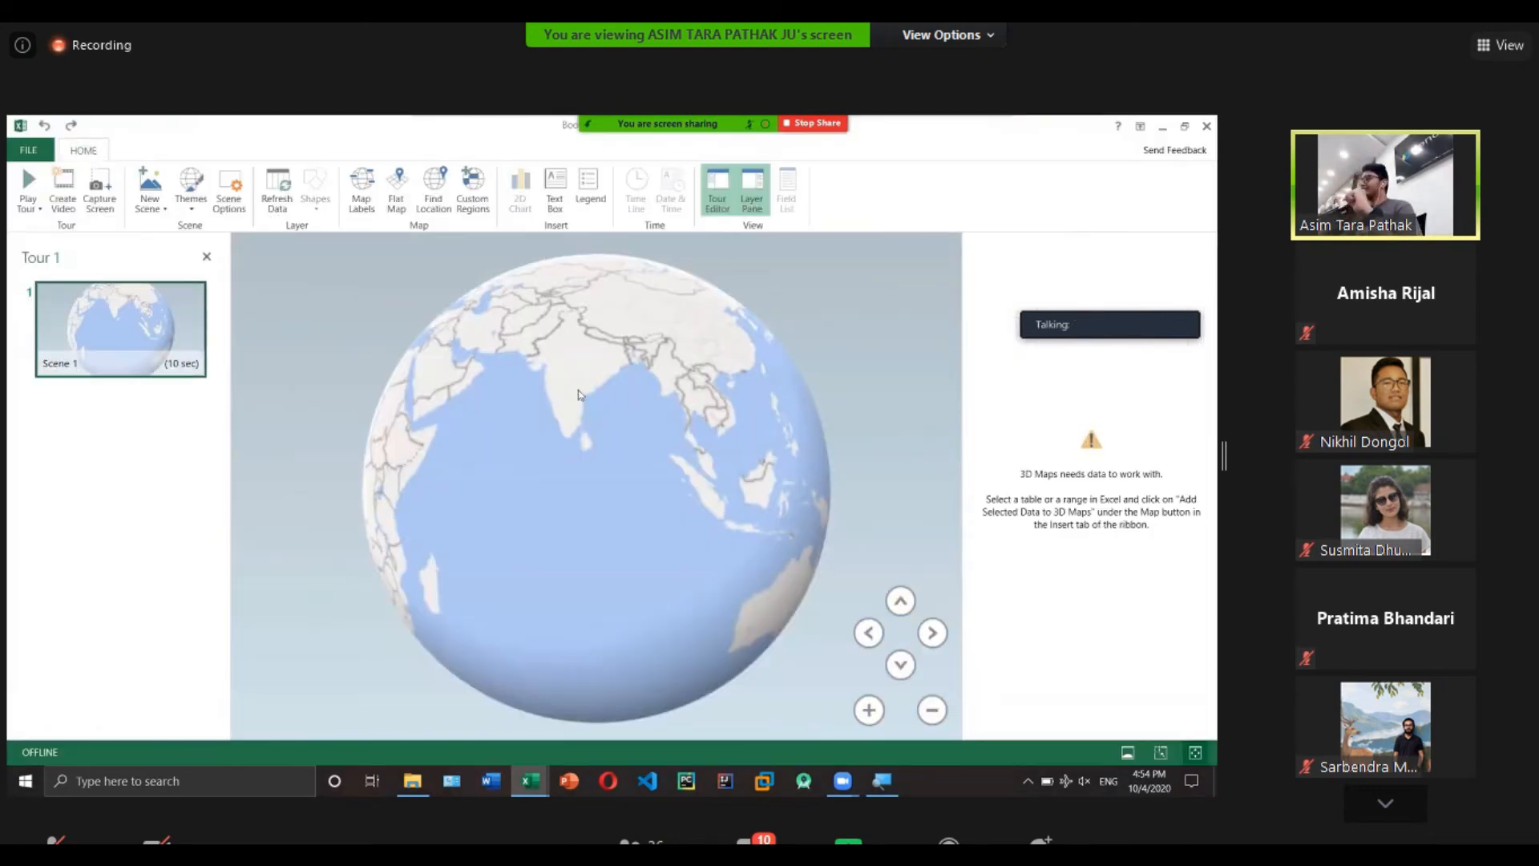
# Spin the 3D Maps globe toward Asia, then close the 3D Maps window.
pyautogui.moveTo(503, 387); pyautogui.dragTo(622, 489)
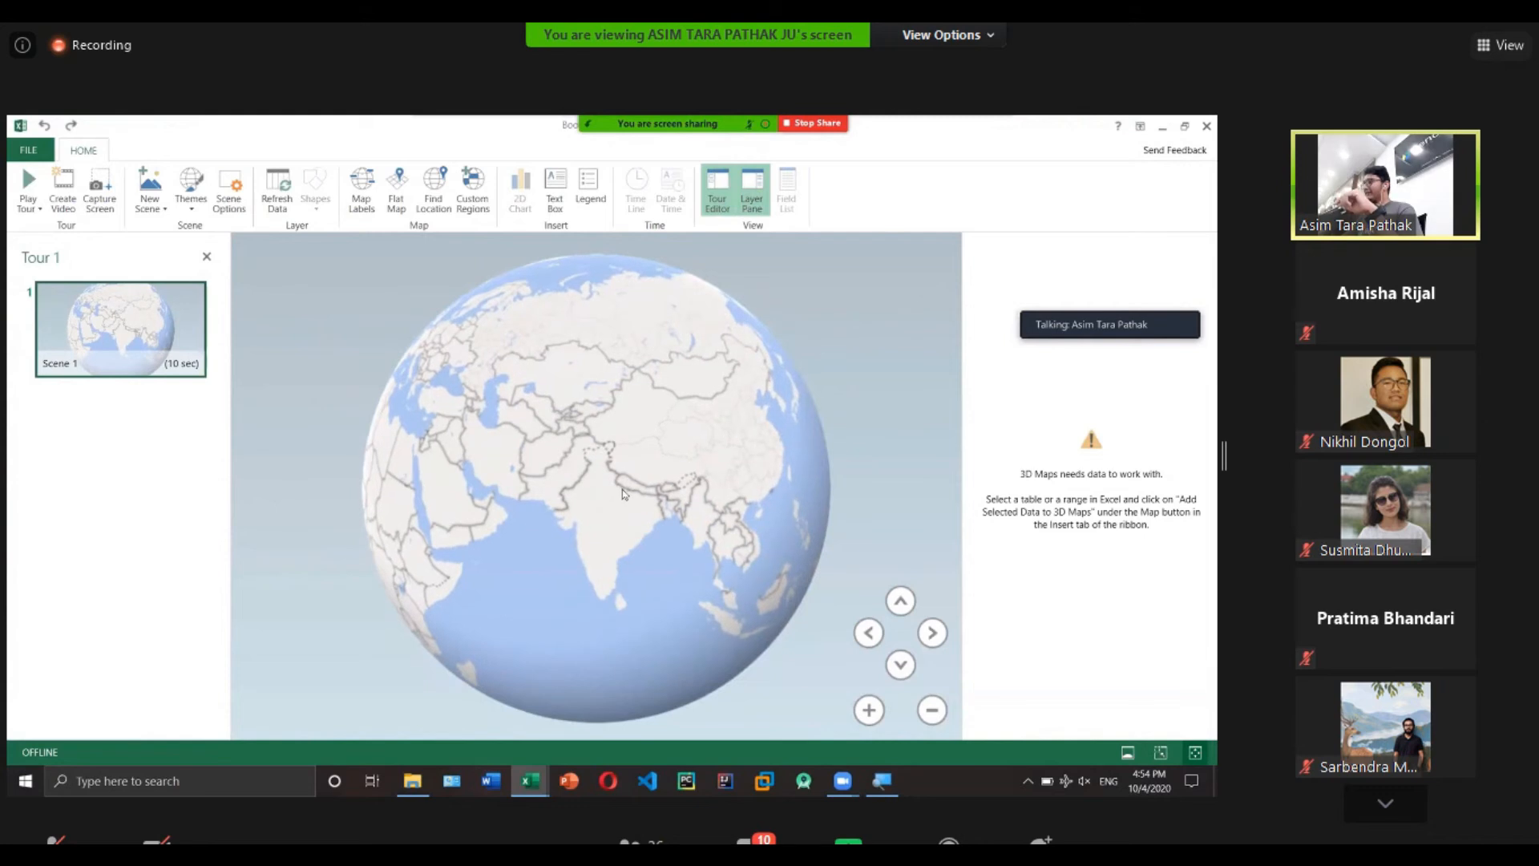
pyautogui.moveTo(521, 476); pyautogui.dragTo(308, 375)
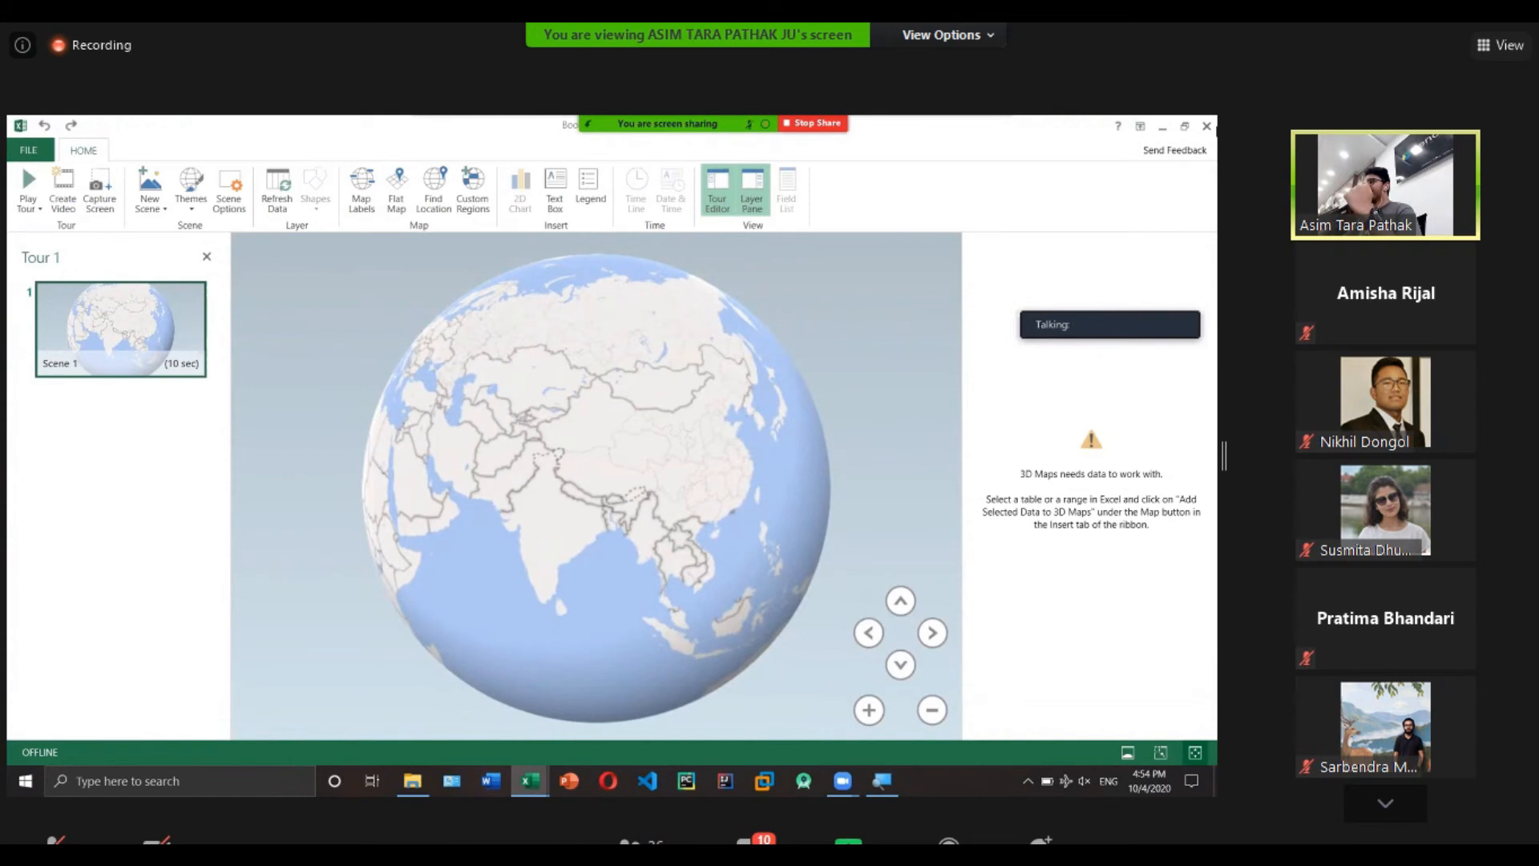
pyautogui.click(1206, 126)
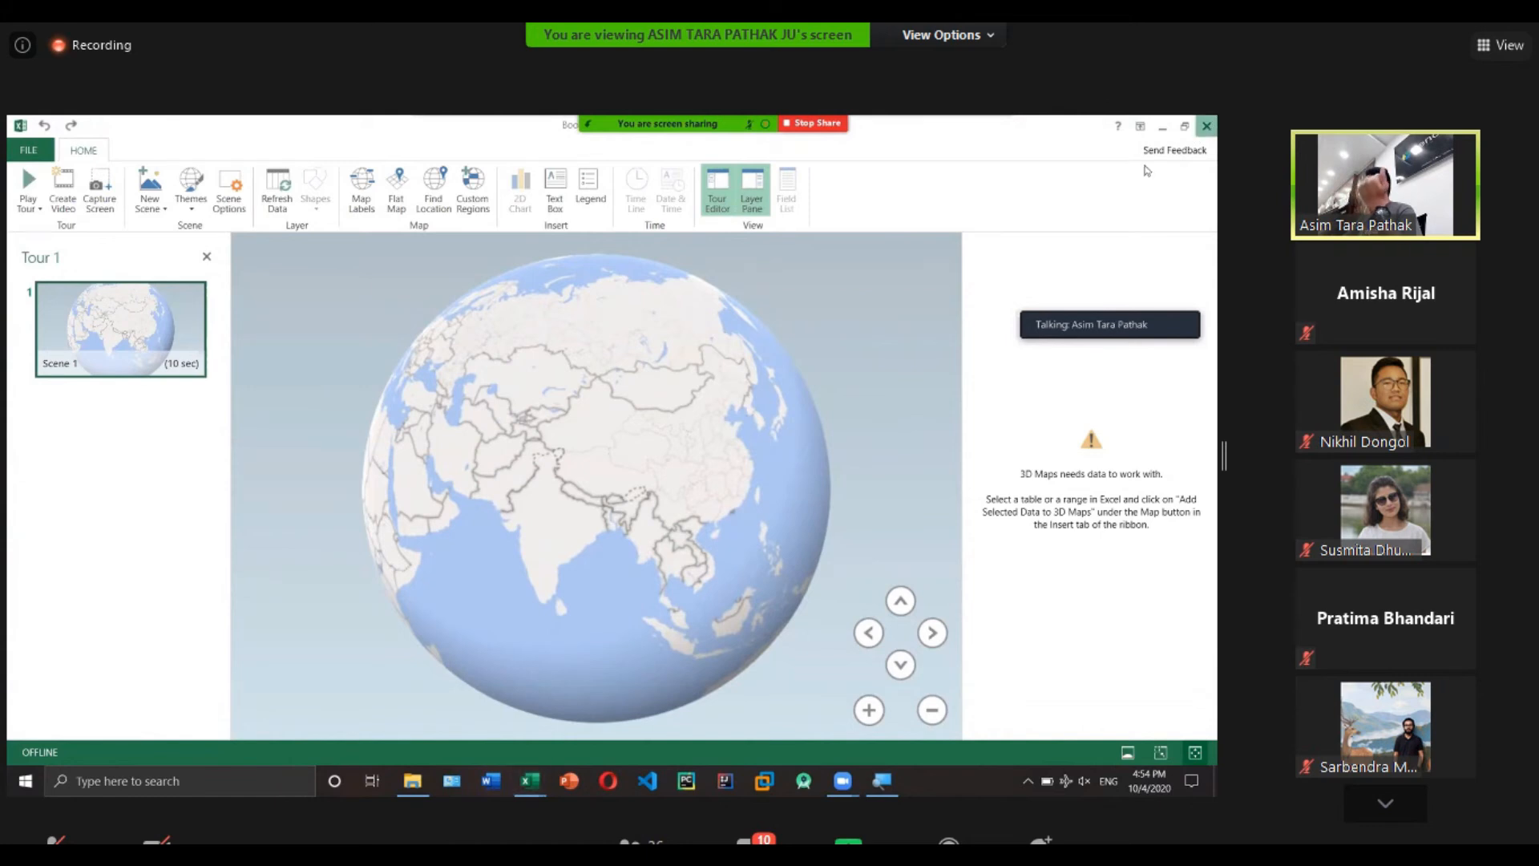
# Enter the labels CPU, RAM and GPU in A2:A4 and widen column A.
pyautogui.click(396, 373)
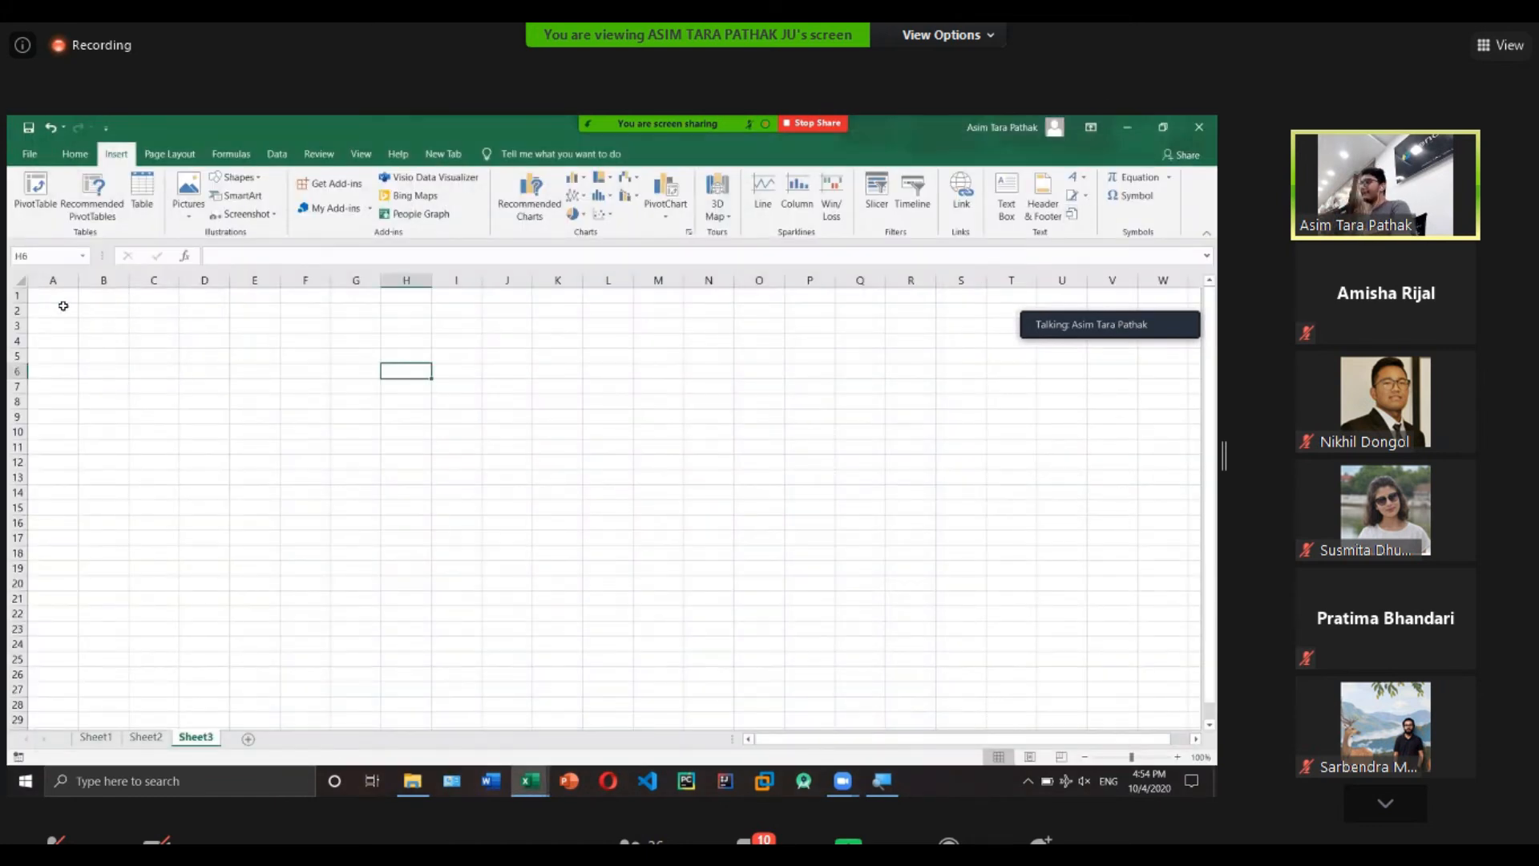
pyautogui.click(68, 308)
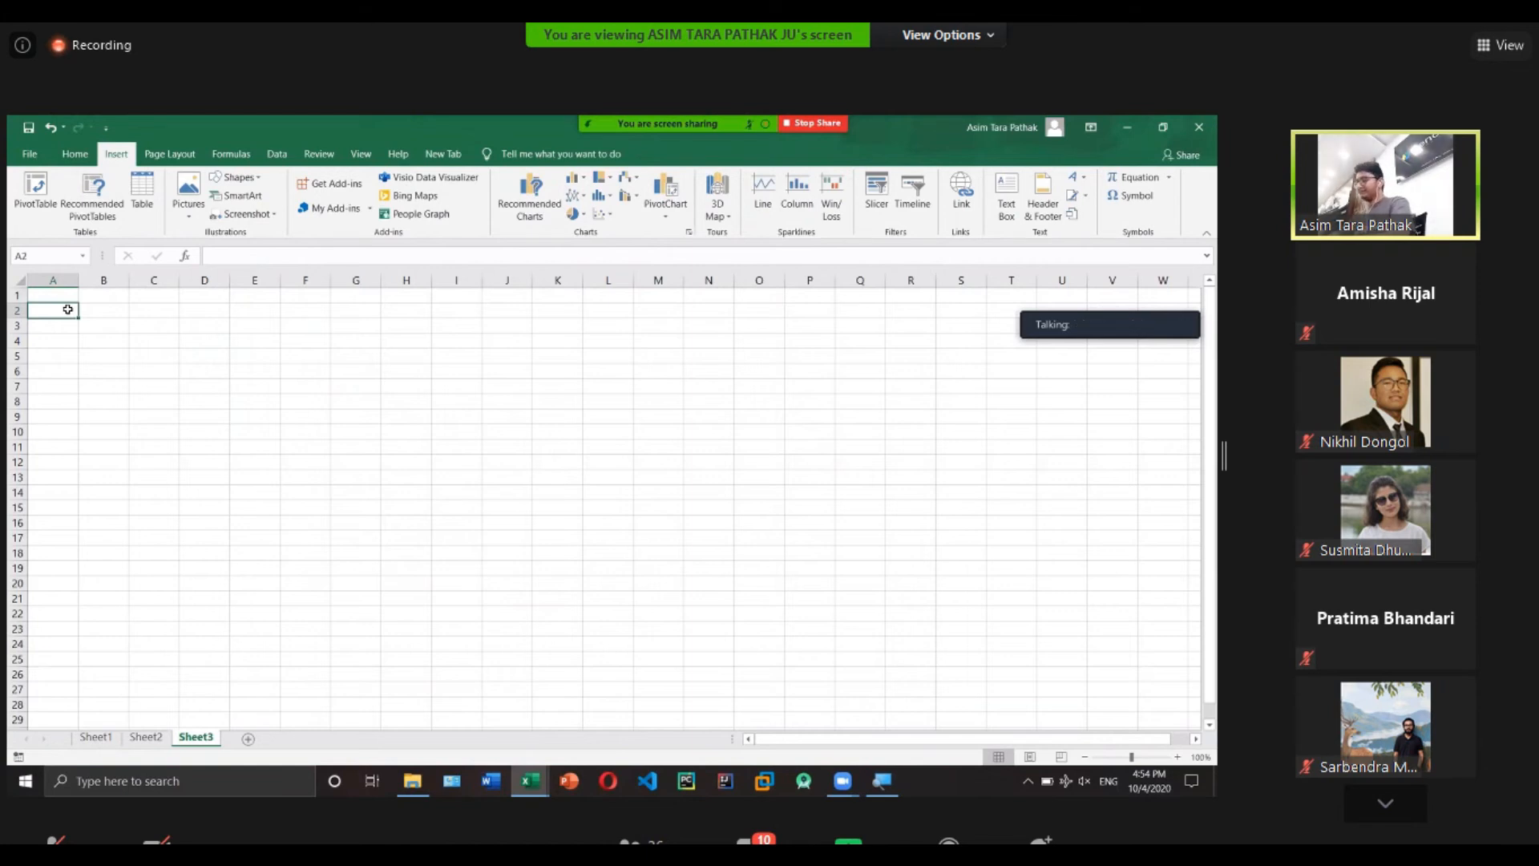
pyautogui.write('Computer')
pyautogui.press('Return')
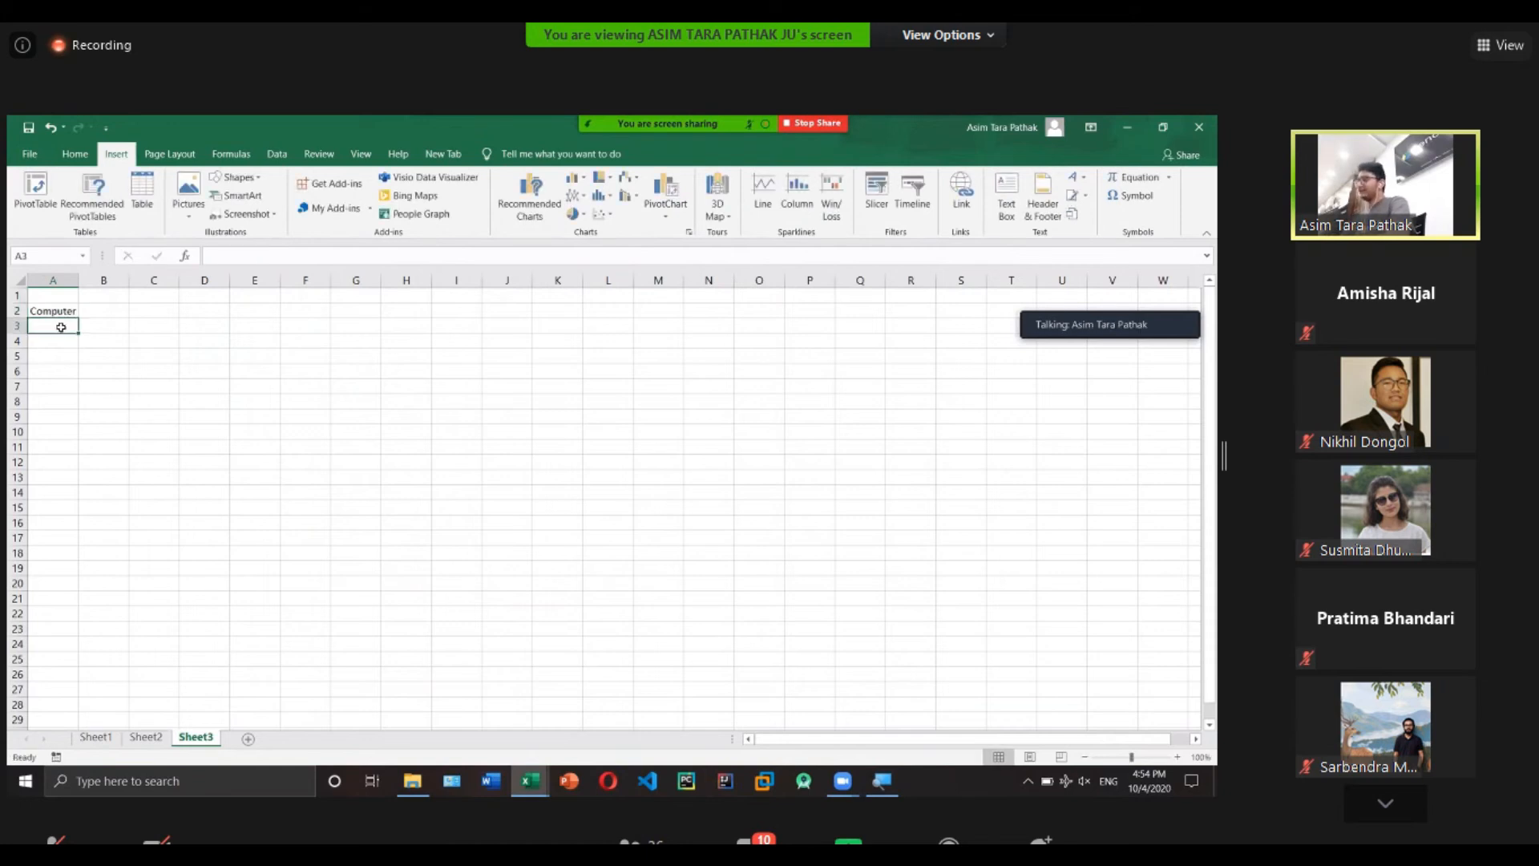
pyautogui.moveTo(78, 281); pyautogui.dragTo(101, 280)
pyautogui.click(74, 309)
pyautogui.press('BackSpace')
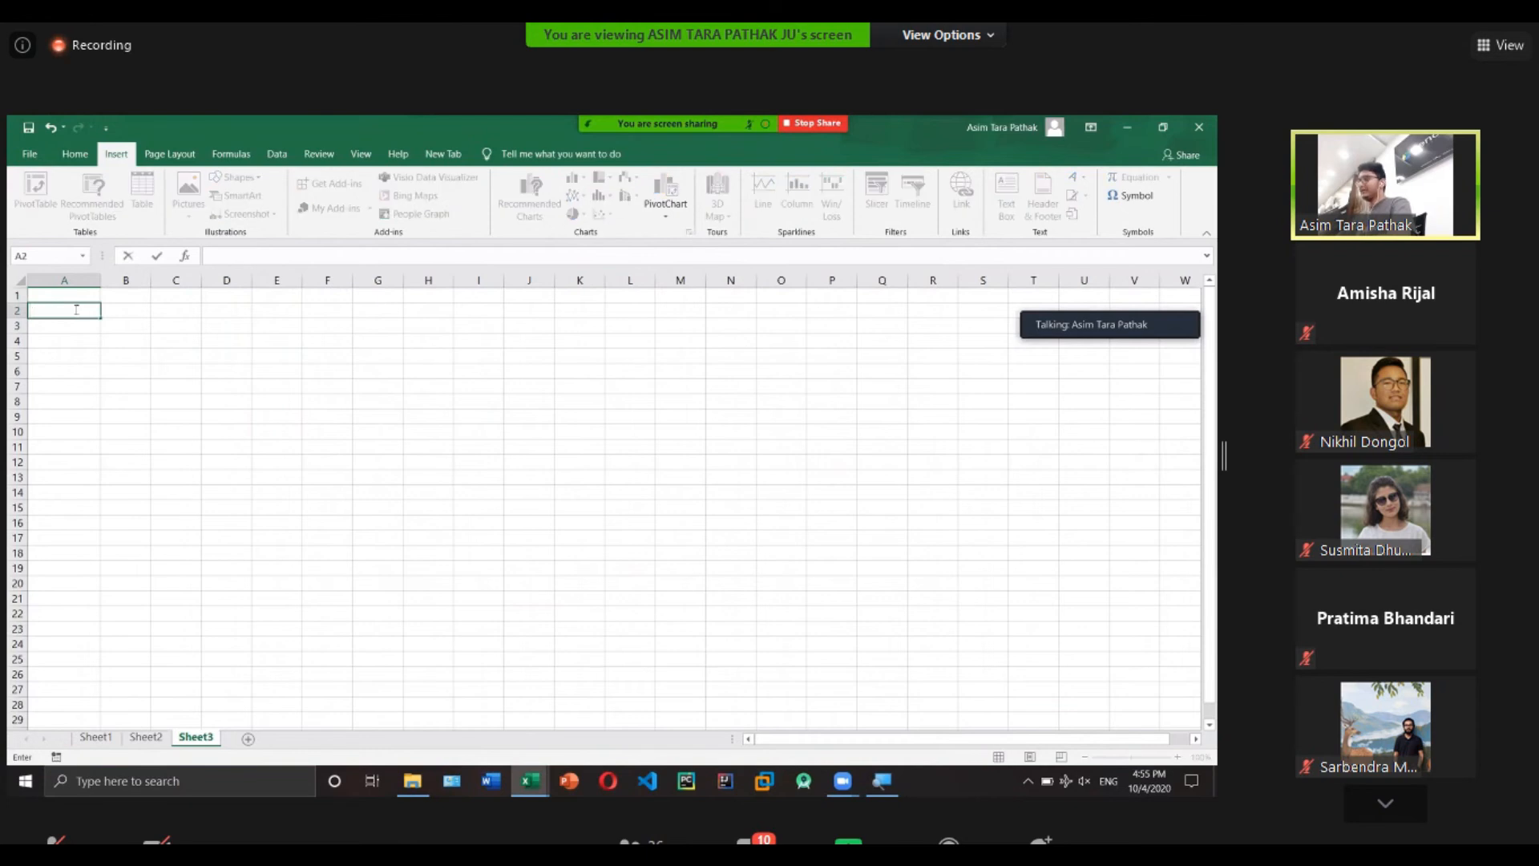
pyautogui.write('CPU')
pyautogui.press('Return')
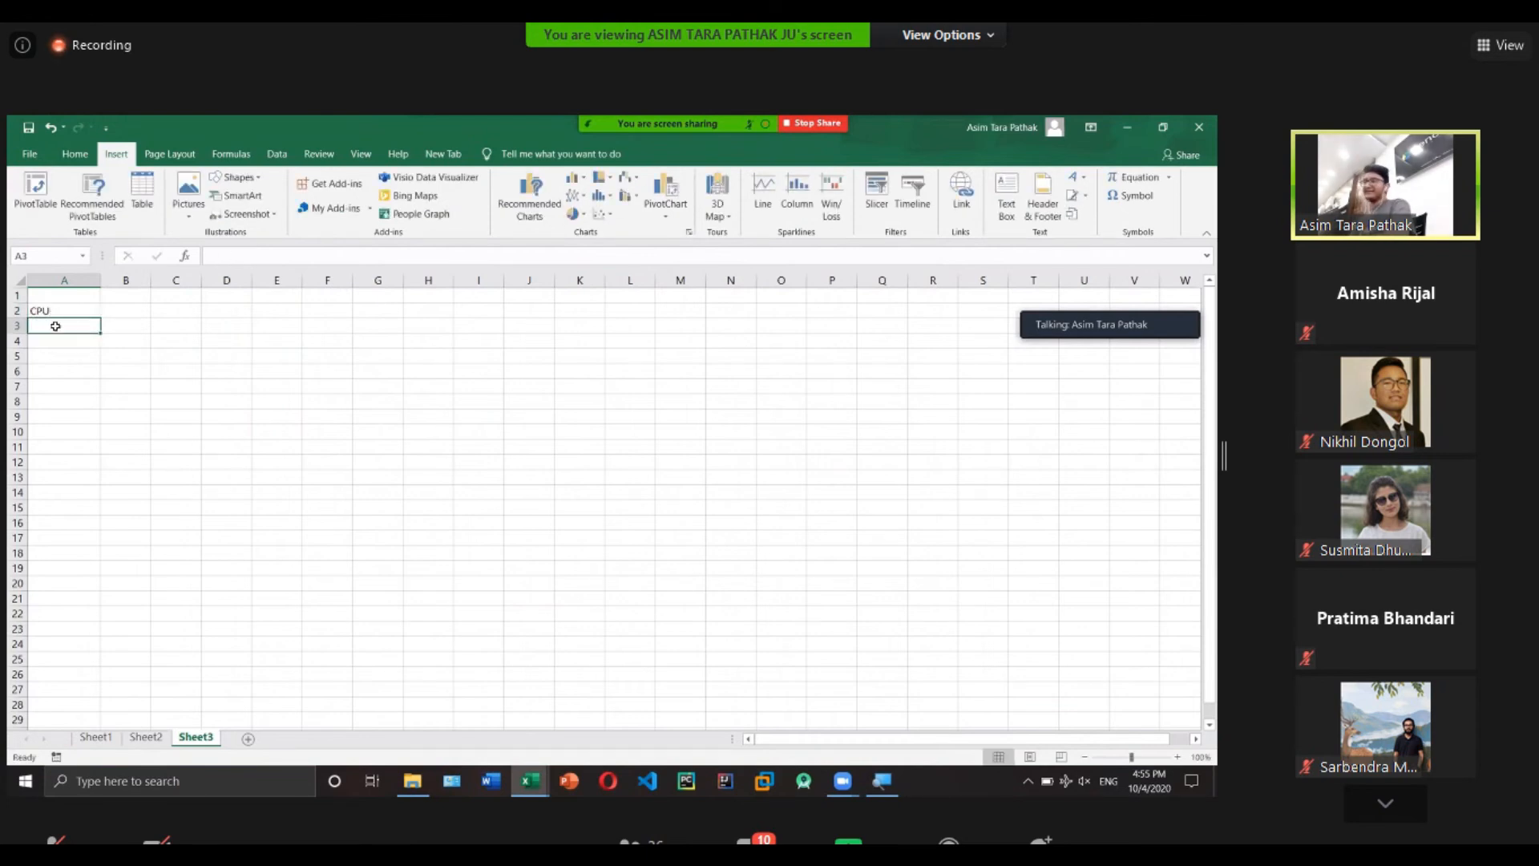
pyautogui.write('RAM')
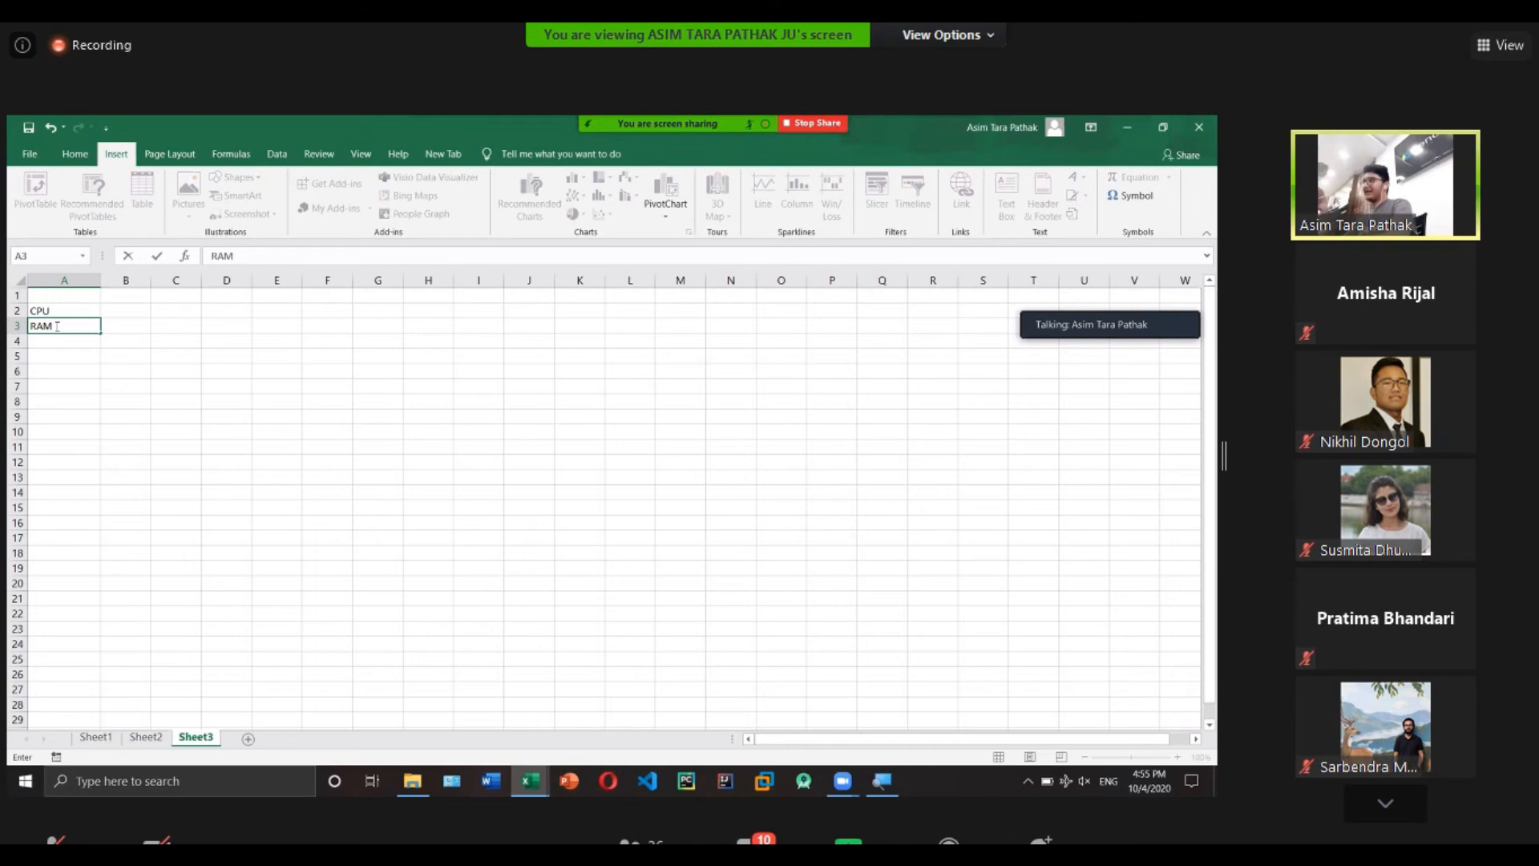
pyautogui.press('Return')
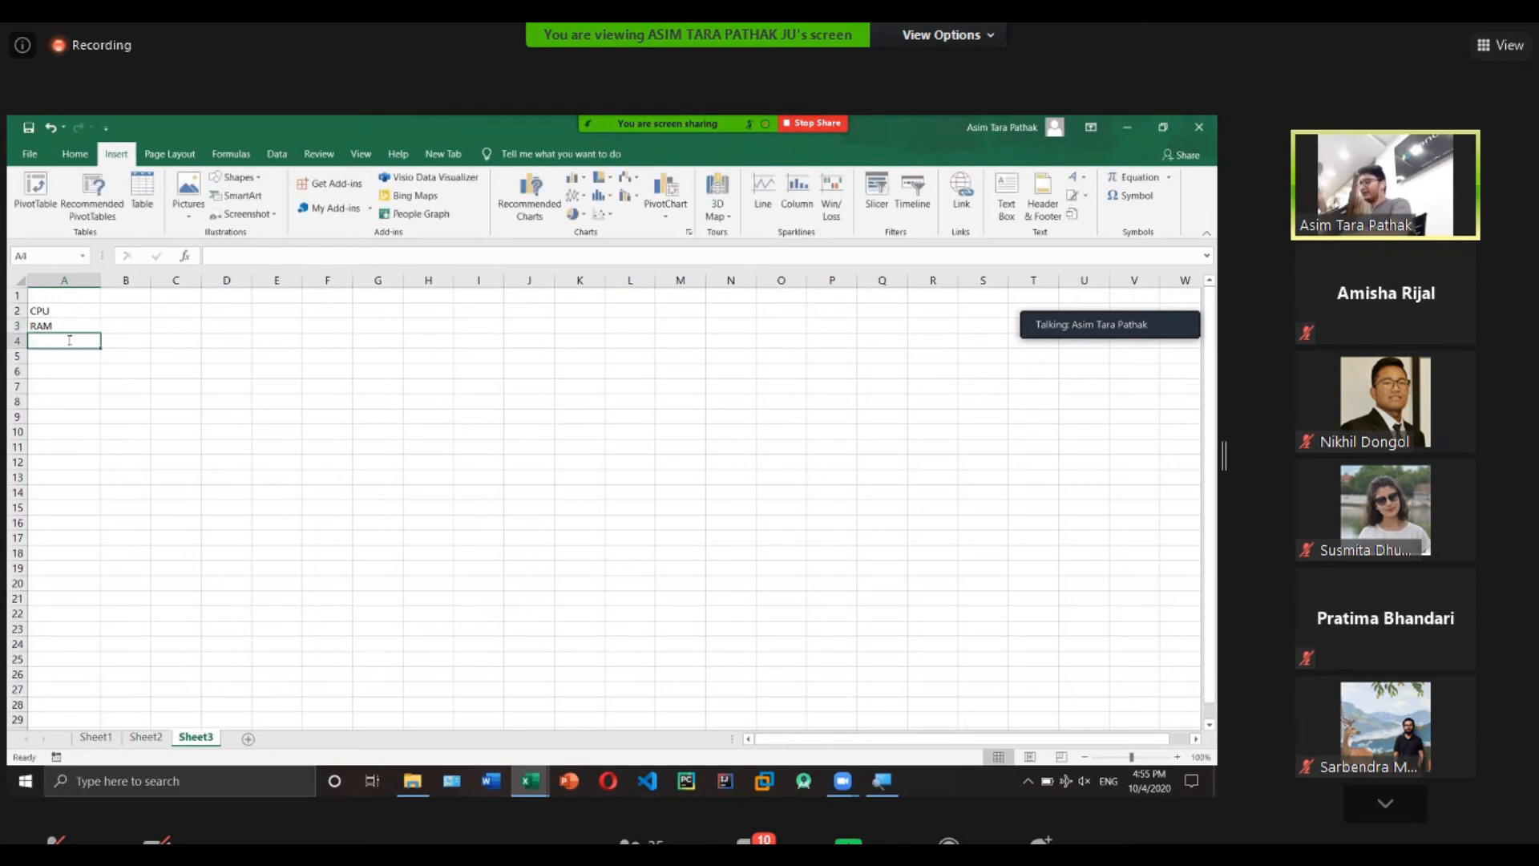
pyautogui.write('GPU')
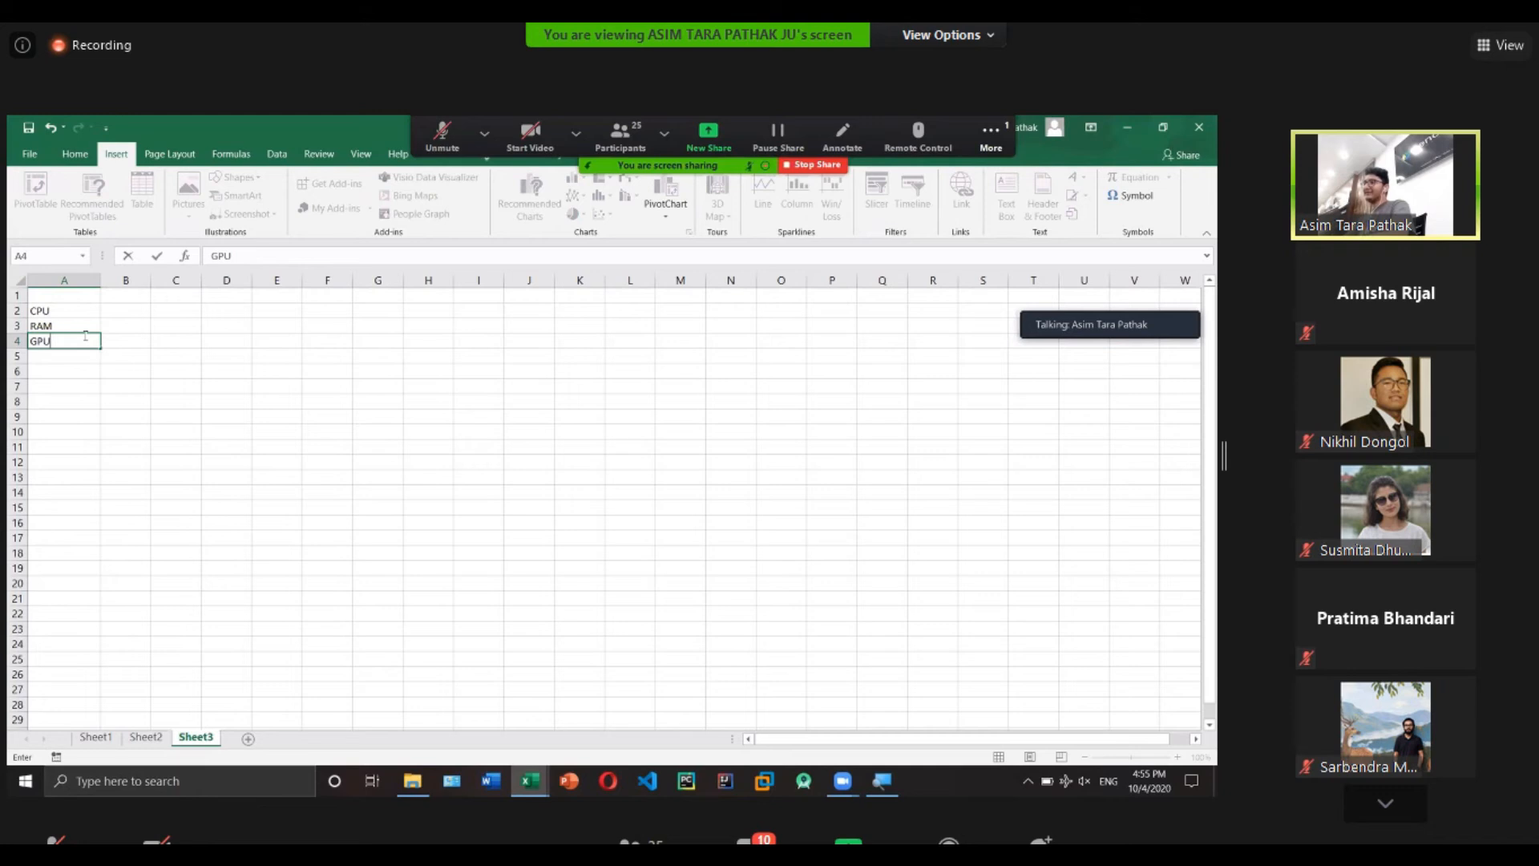
pyautogui.click(128, 312)
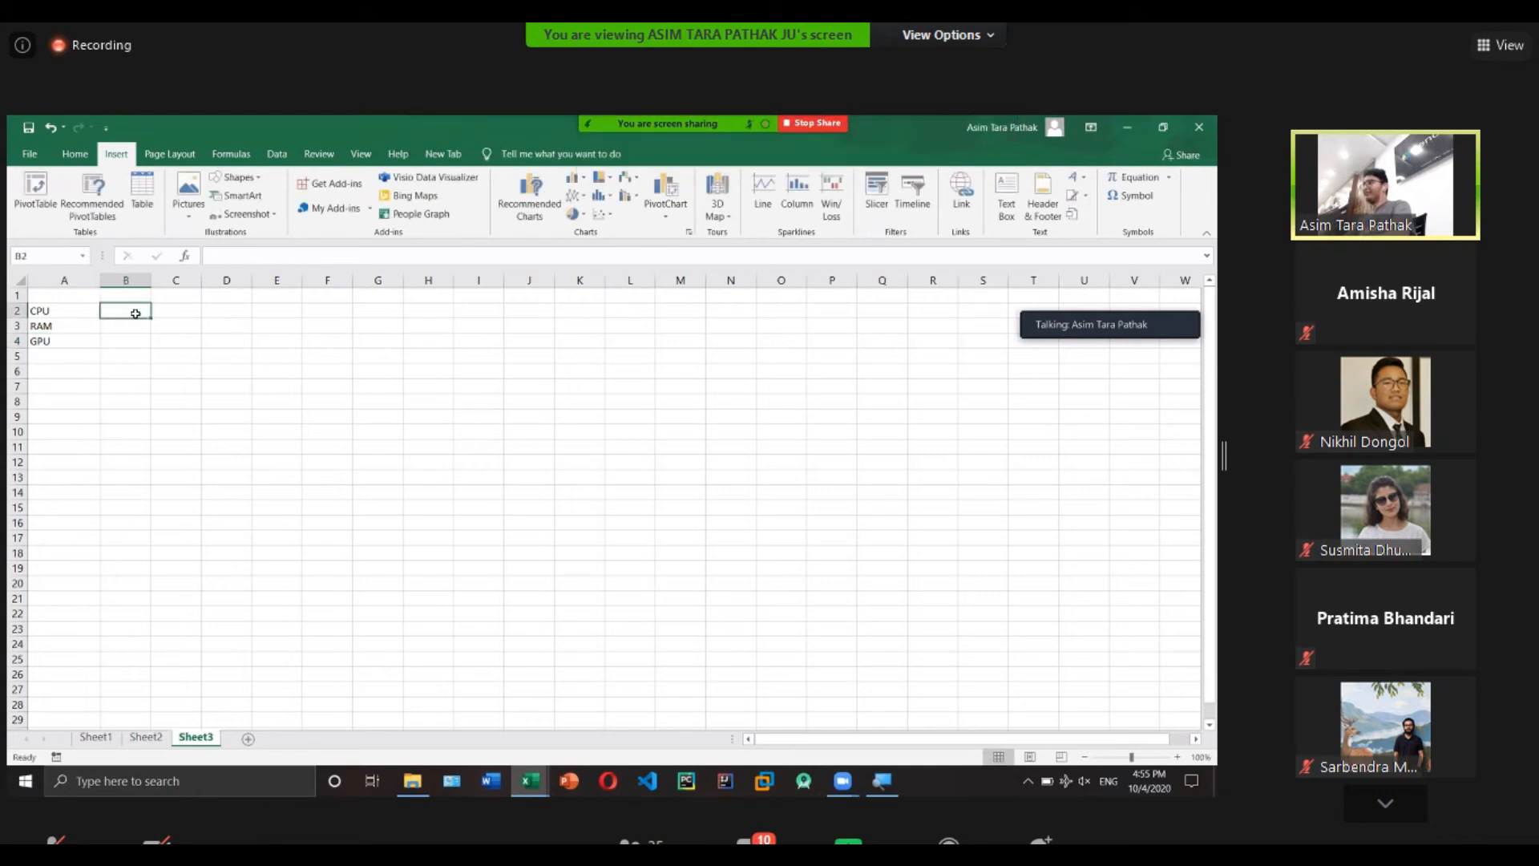
# Enter 66, 55 and 64 in B2:B4 and select those values.
pyautogui.click(80, 156)
pyautogui.doubleClick(134, 312)
pyautogui.write('66')
pyautogui.press('Return')
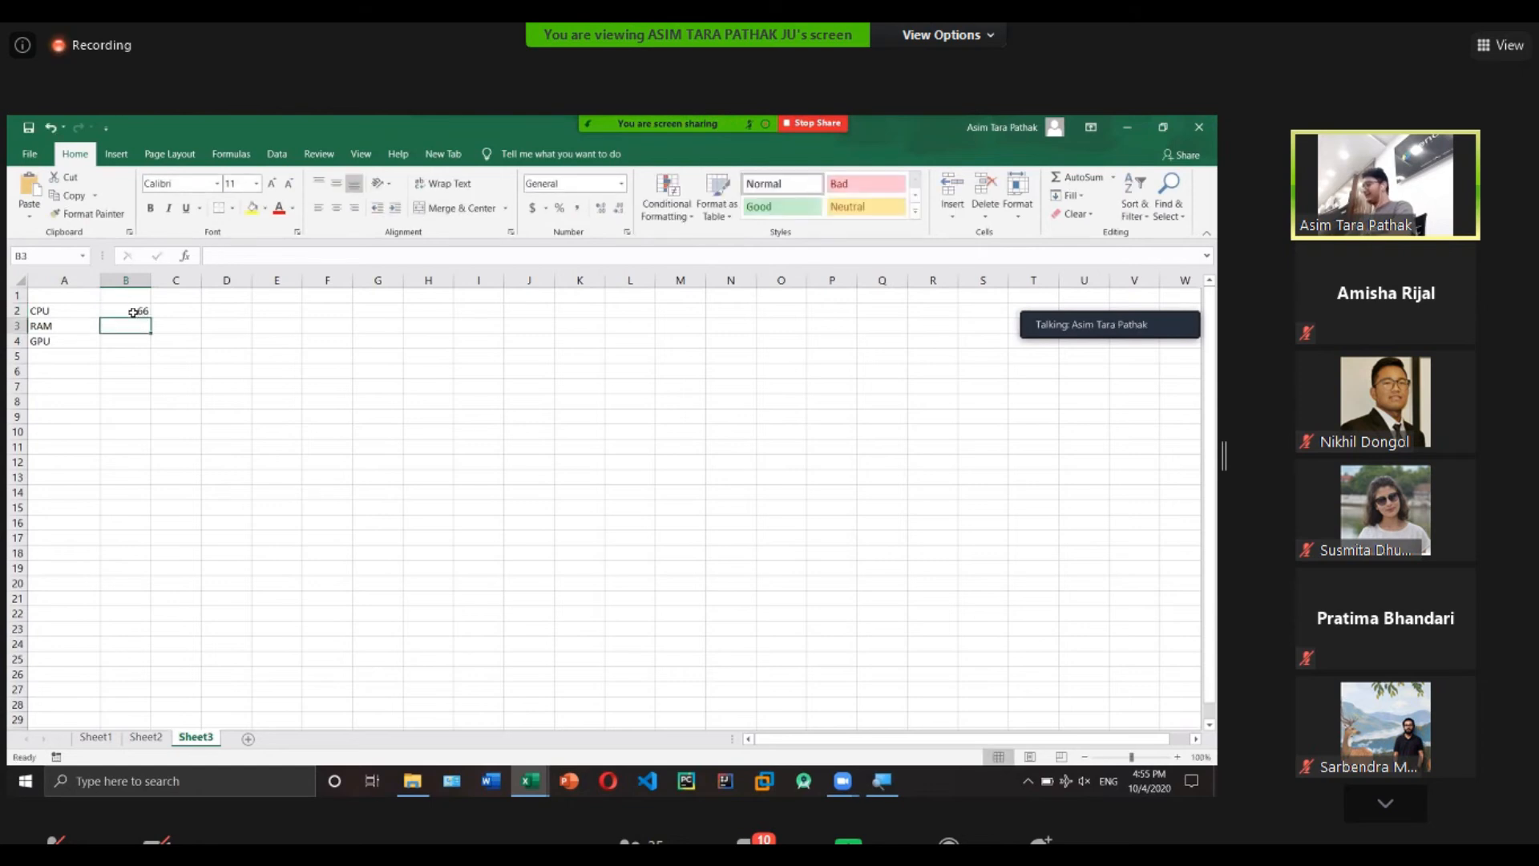
pyautogui.write('55')
pyautogui.press('Return')
pyautogui.write('64')
pyautogui.press('Return')
pyautogui.click(133, 313)
pyautogui.moveTo(127, 362); pyautogui.dragTo(147, 346)
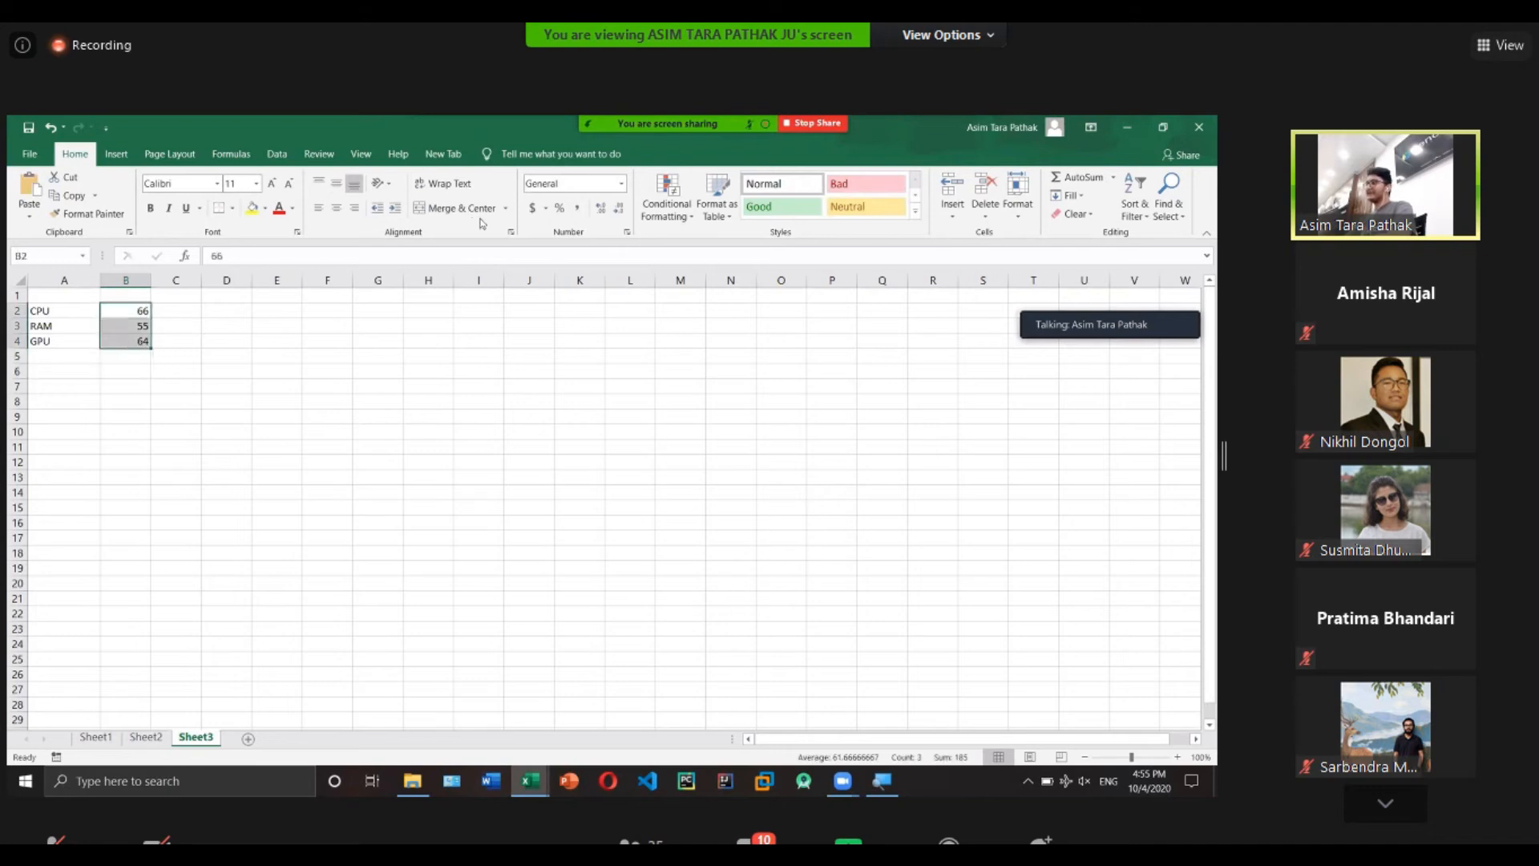
pyautogui.click(554, 210)
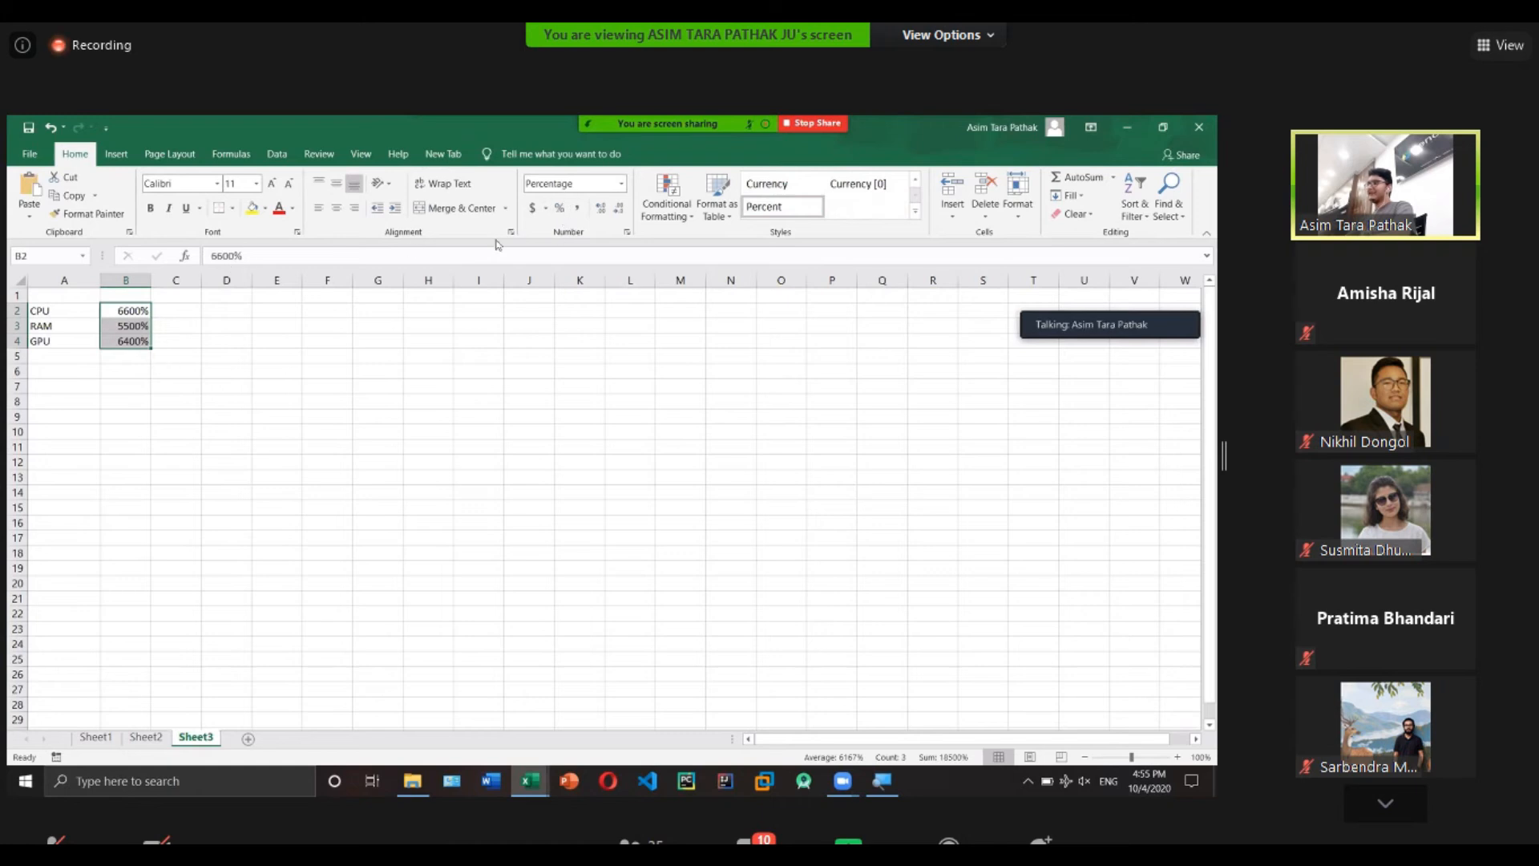
pyautogui.click(606, 213)
pyautogui.click(618, 210)
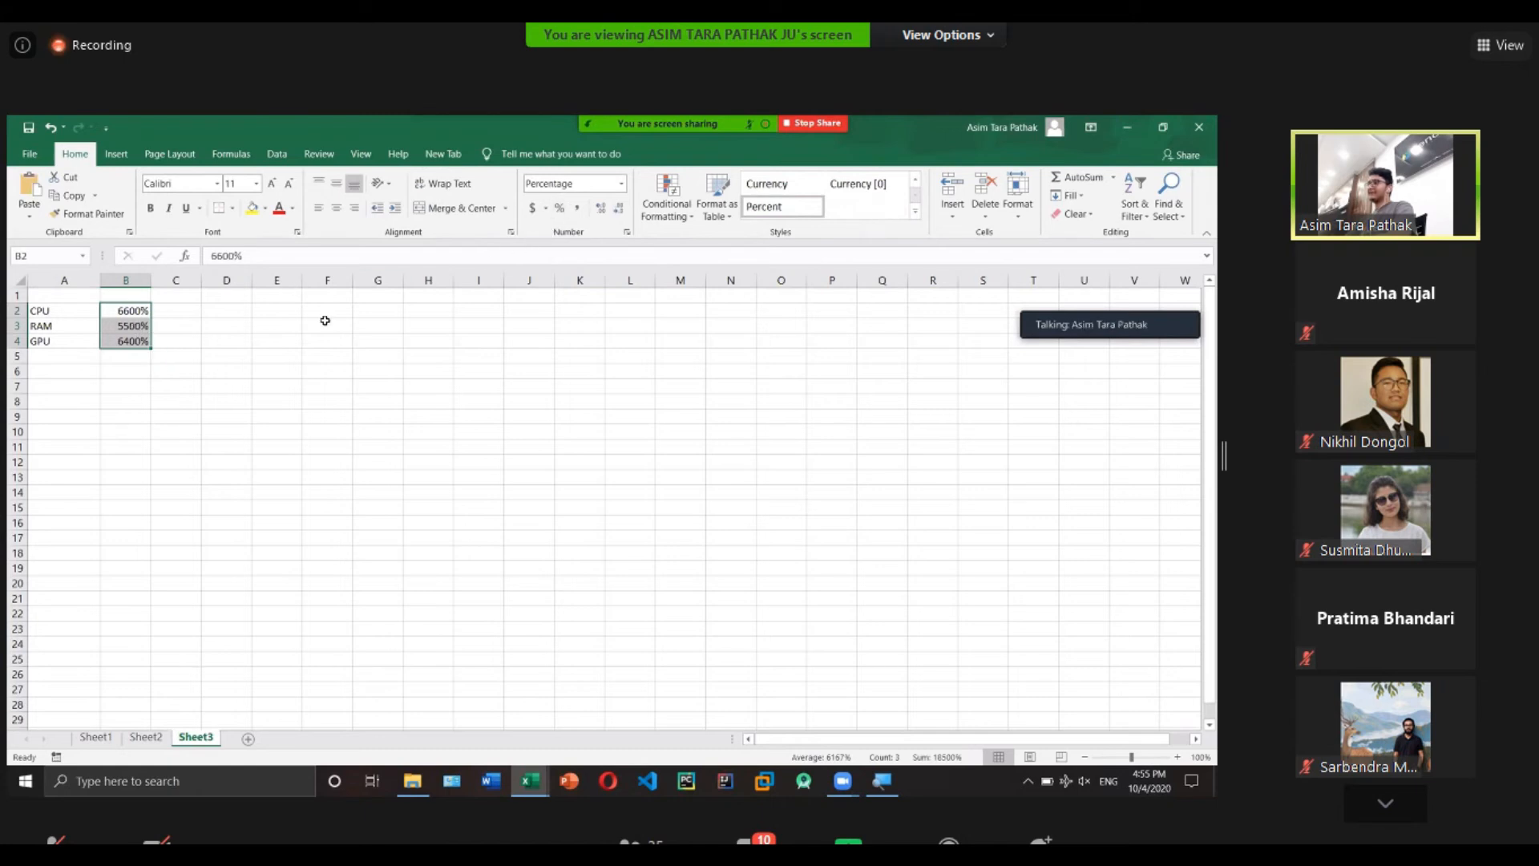
pyautogui.hotkey('ctrl', 'z')
pyautogui.hotkey('ctrl', 'z')
pyautogui.hotkey('ctrl', 'z')
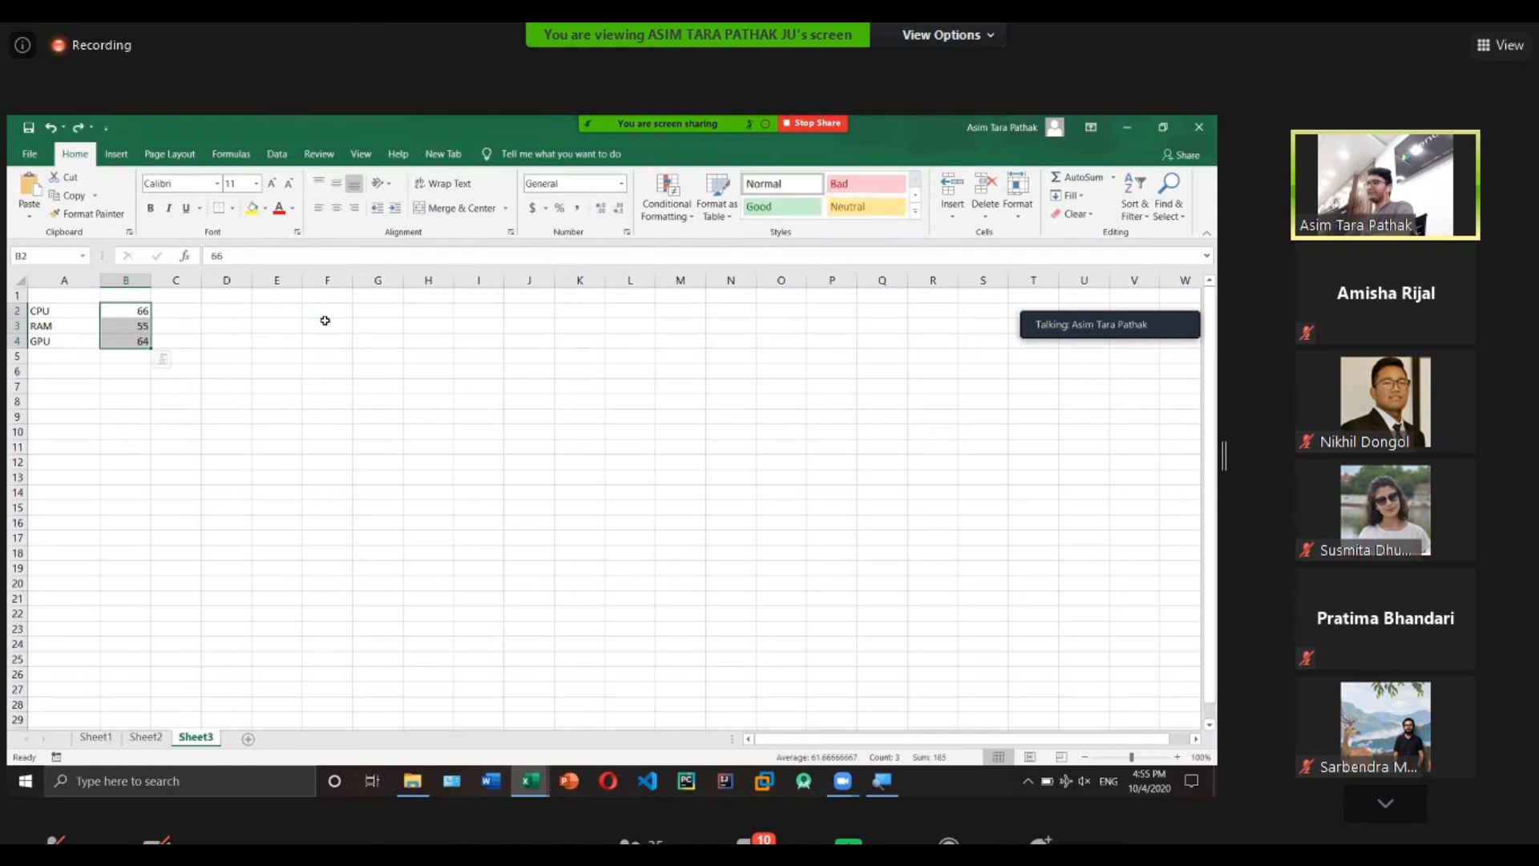
pyautogui.click(89, 311)
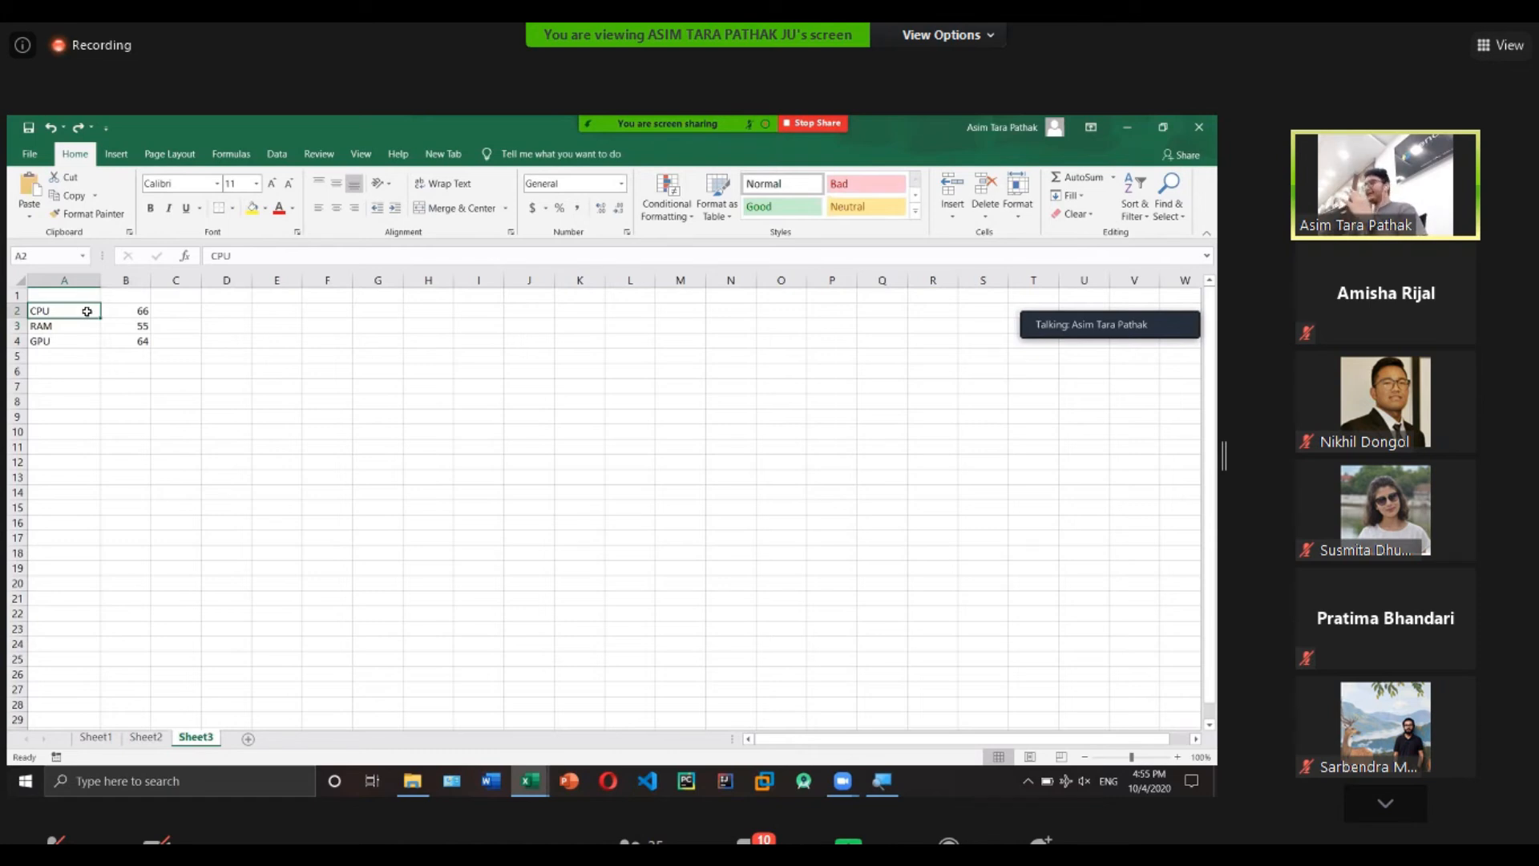
# Select A2:B4 and bring up Recommended Charts from the Insert tab's PivotChart dropdown.
pyautogui.moveTo(87, 311); pyautogui.dragTo(148, 342)
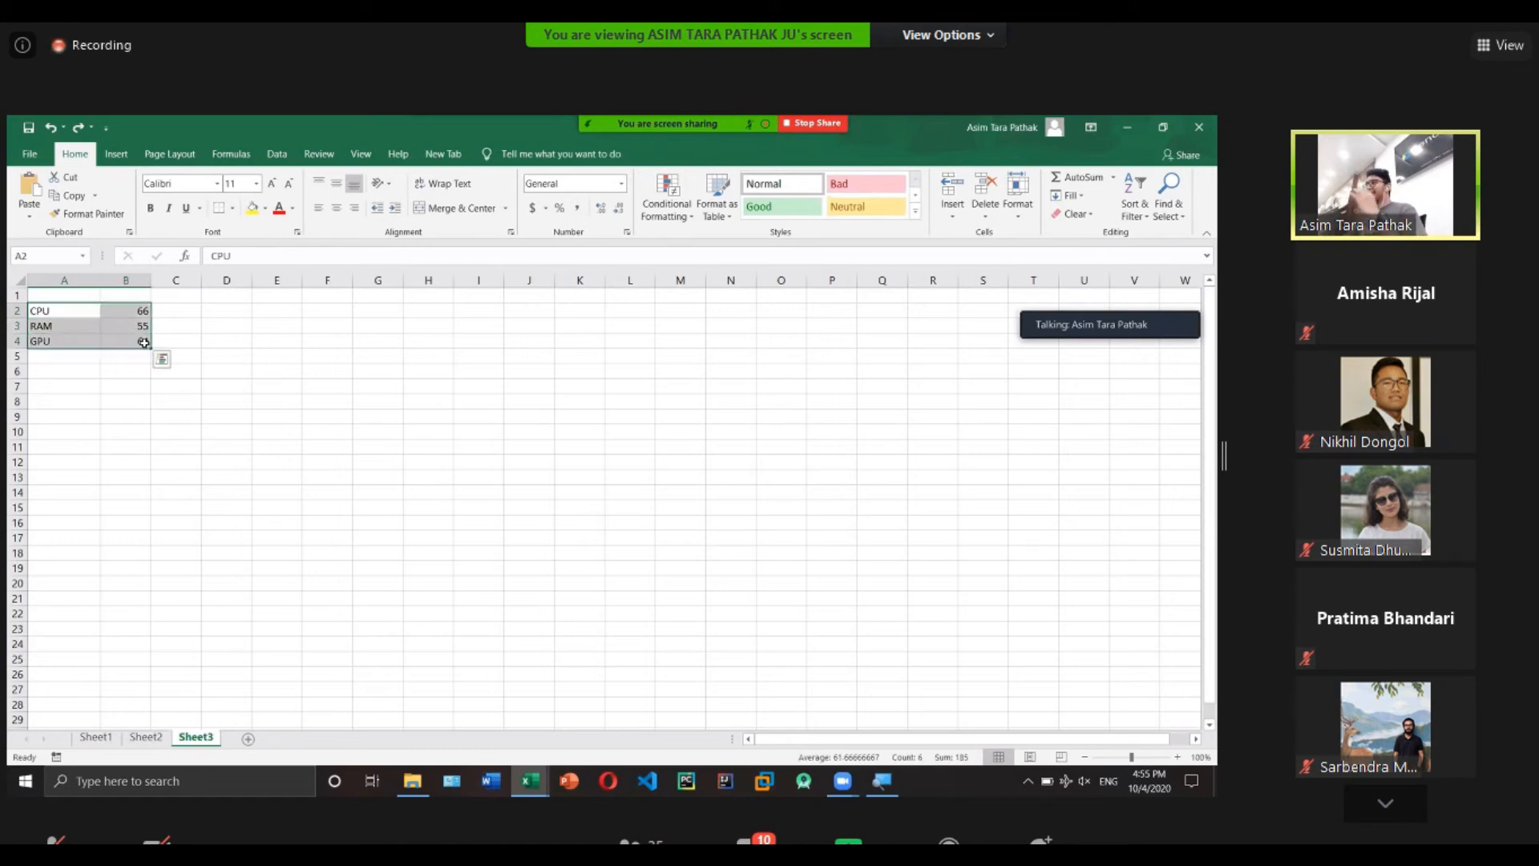
pyautogui.click(130, 154)
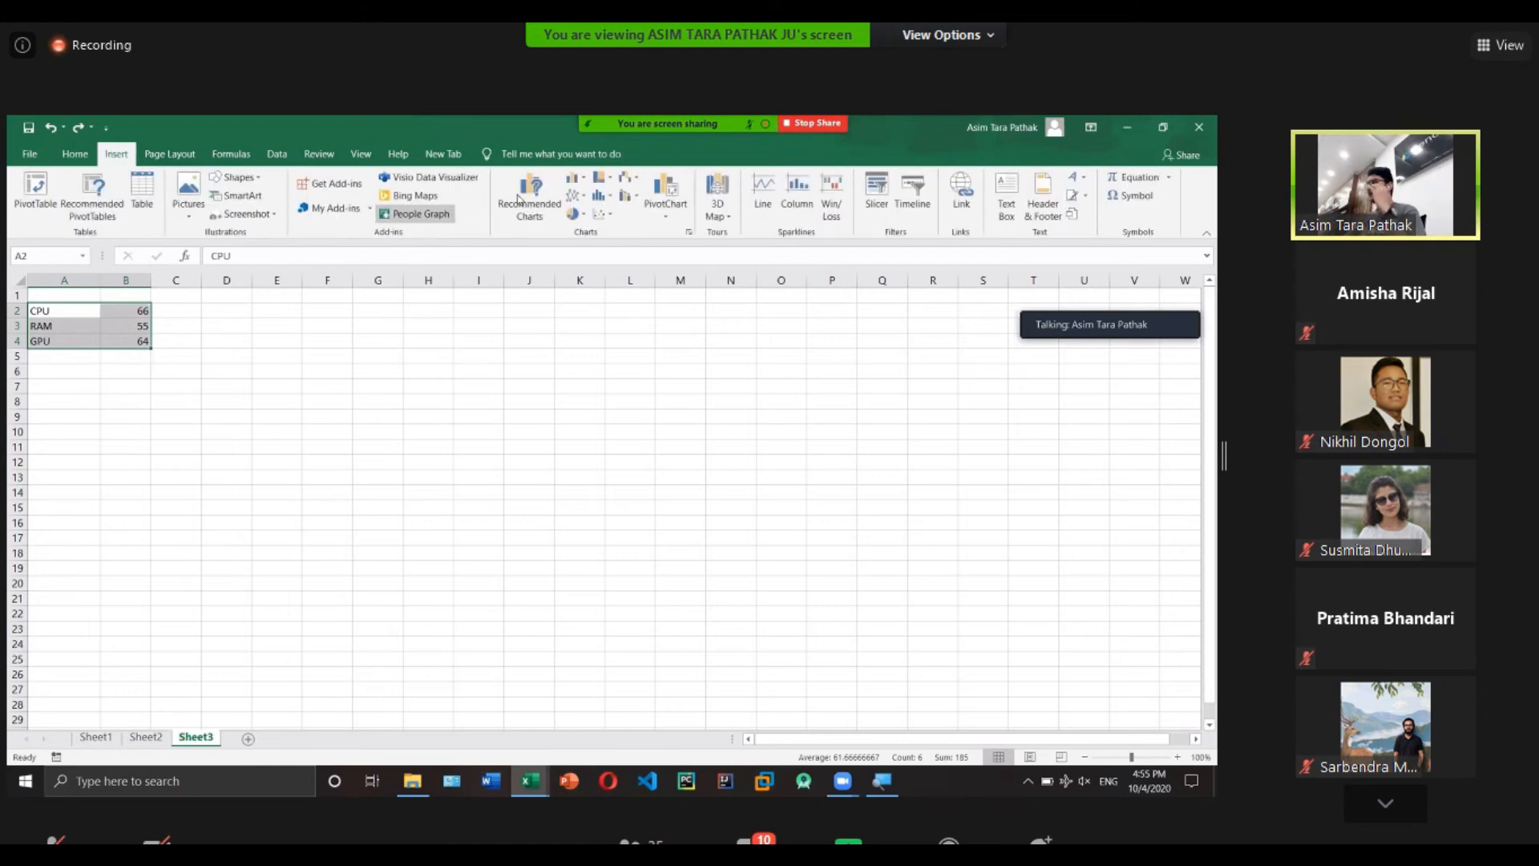
pyautogui.click(656, 218)
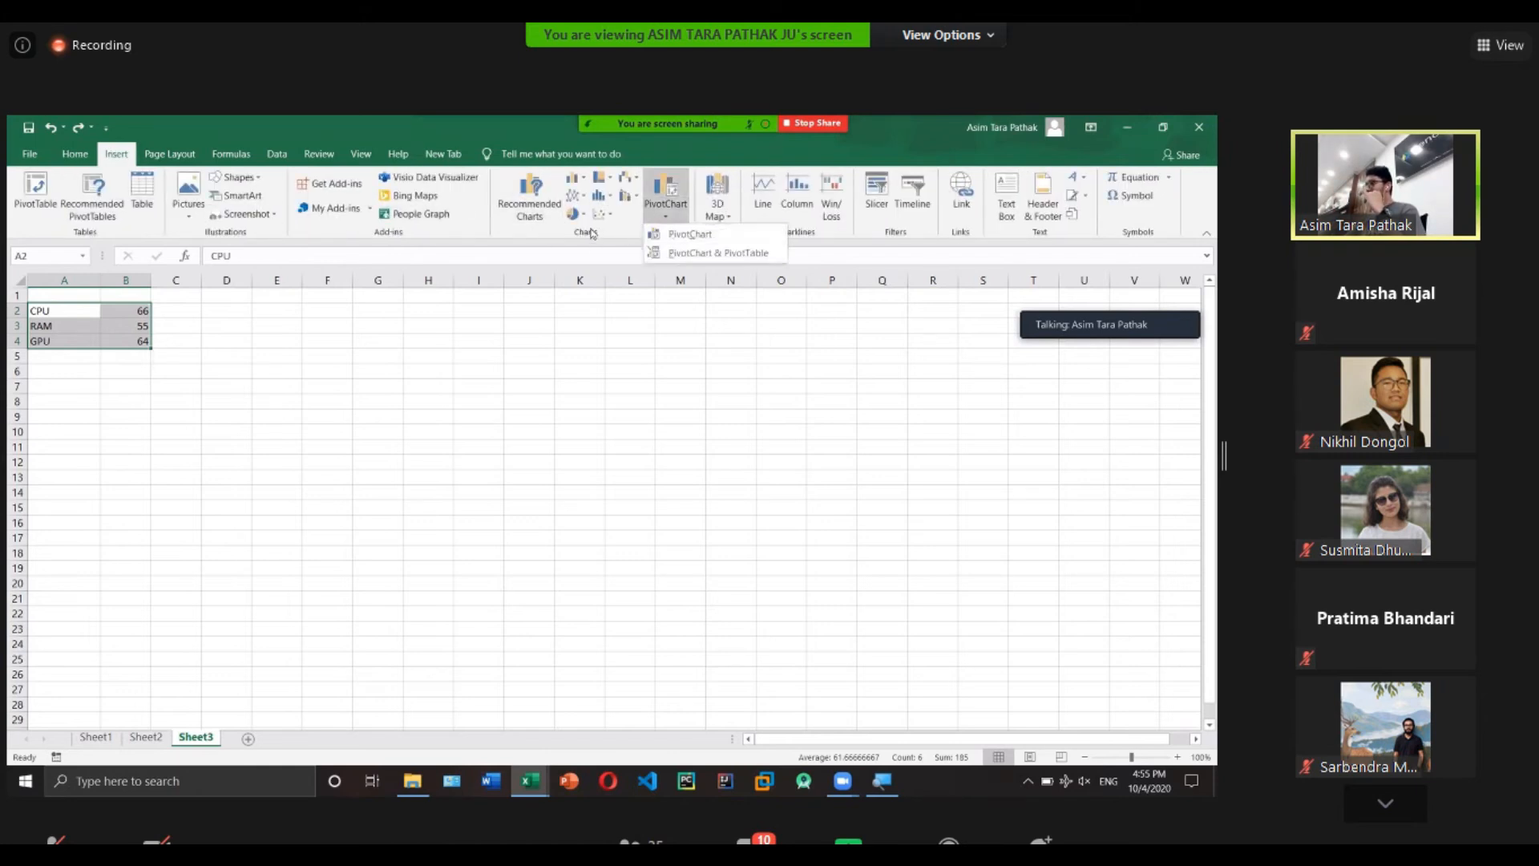
pyautogui.click(530, 210)
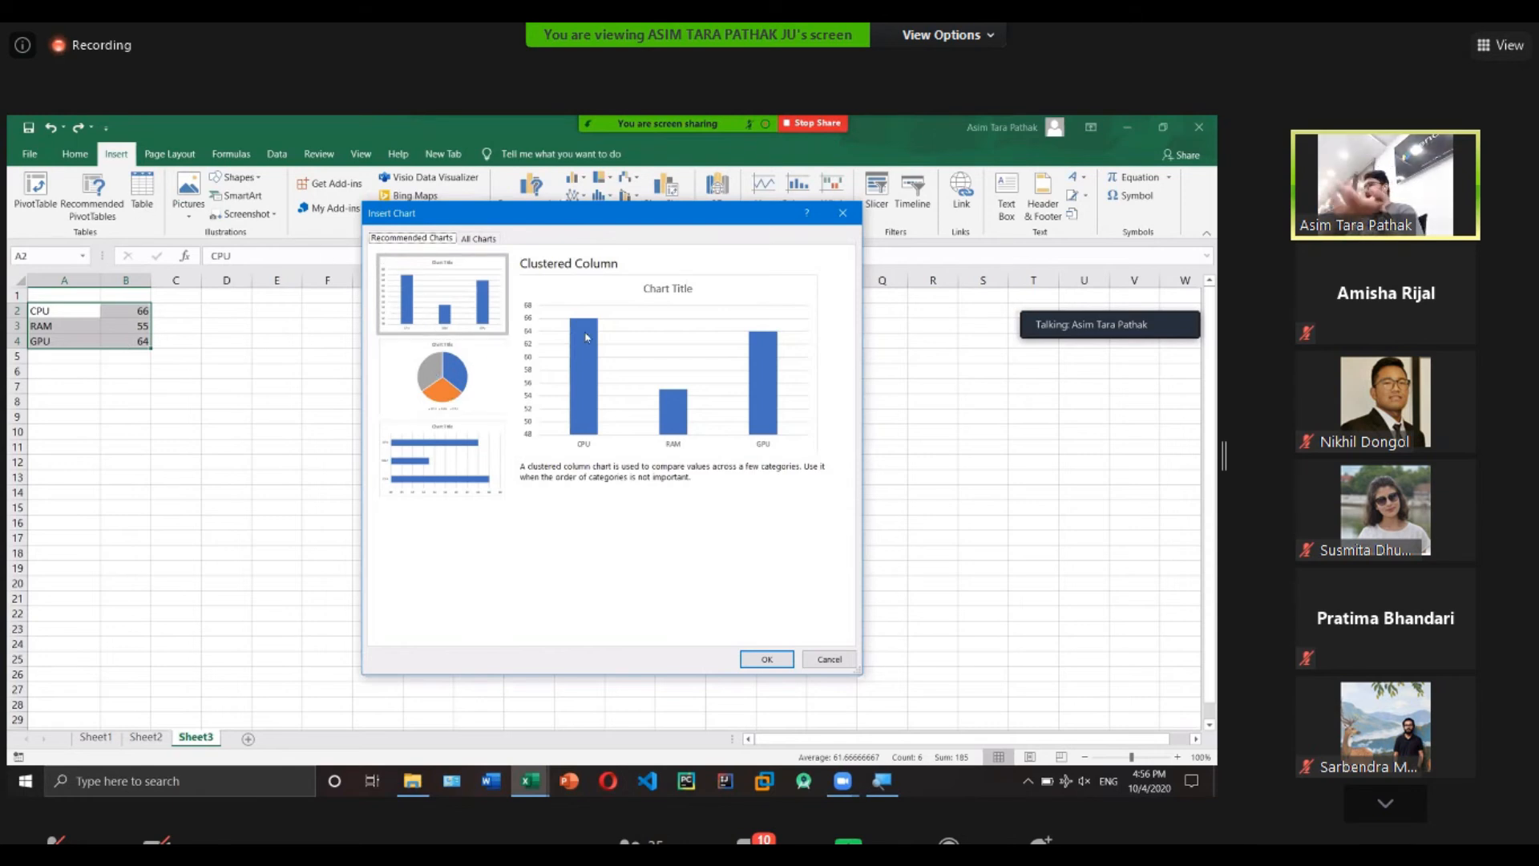
# Preview the pie, scatter and stock chart types under All Charts.
pyautogui.click(425, 393)
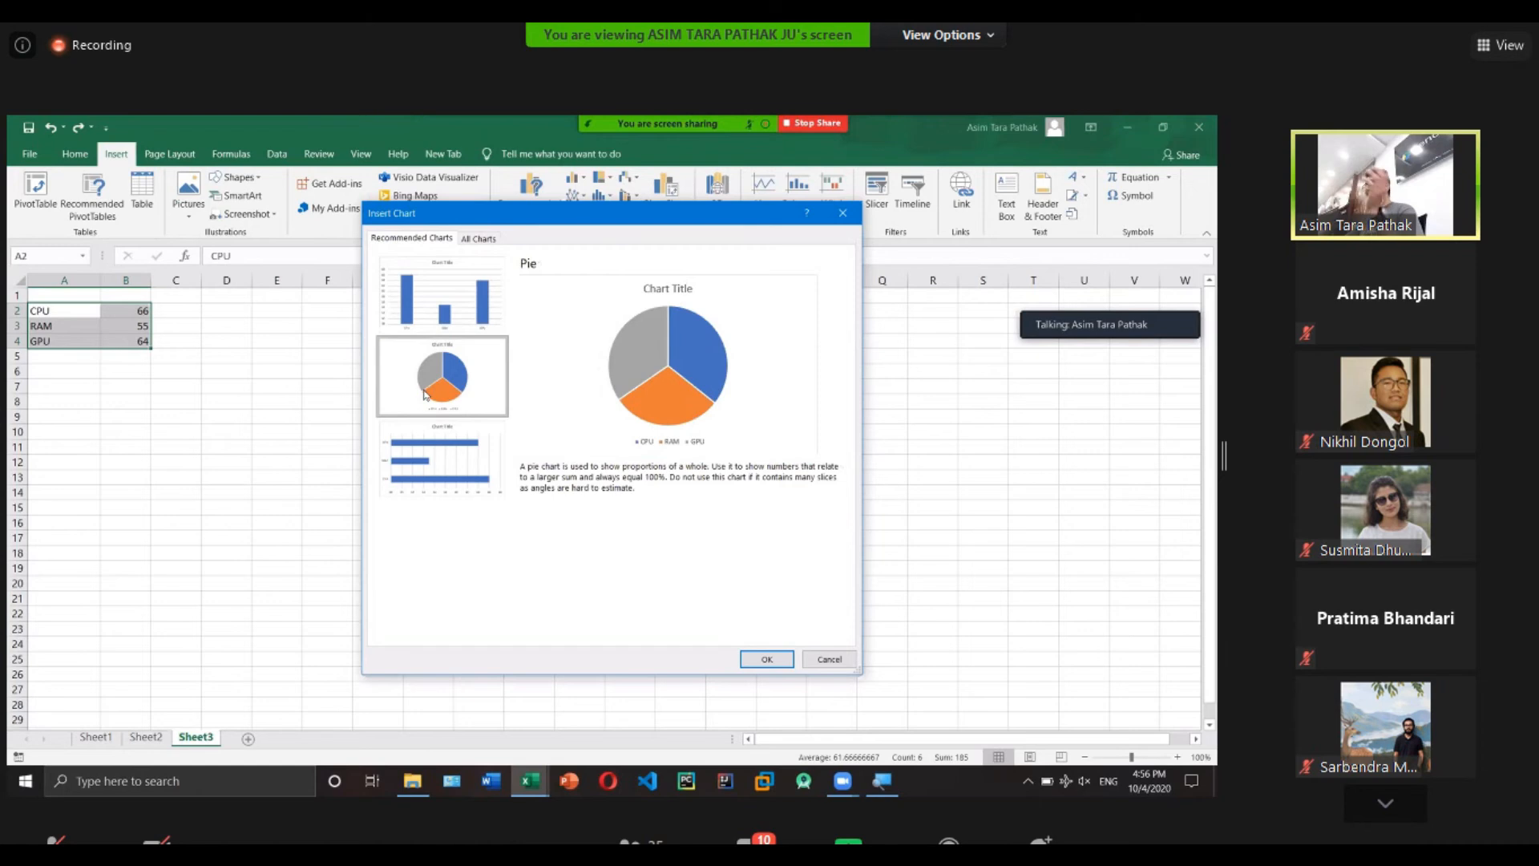
pyautogui.click(473, 239)
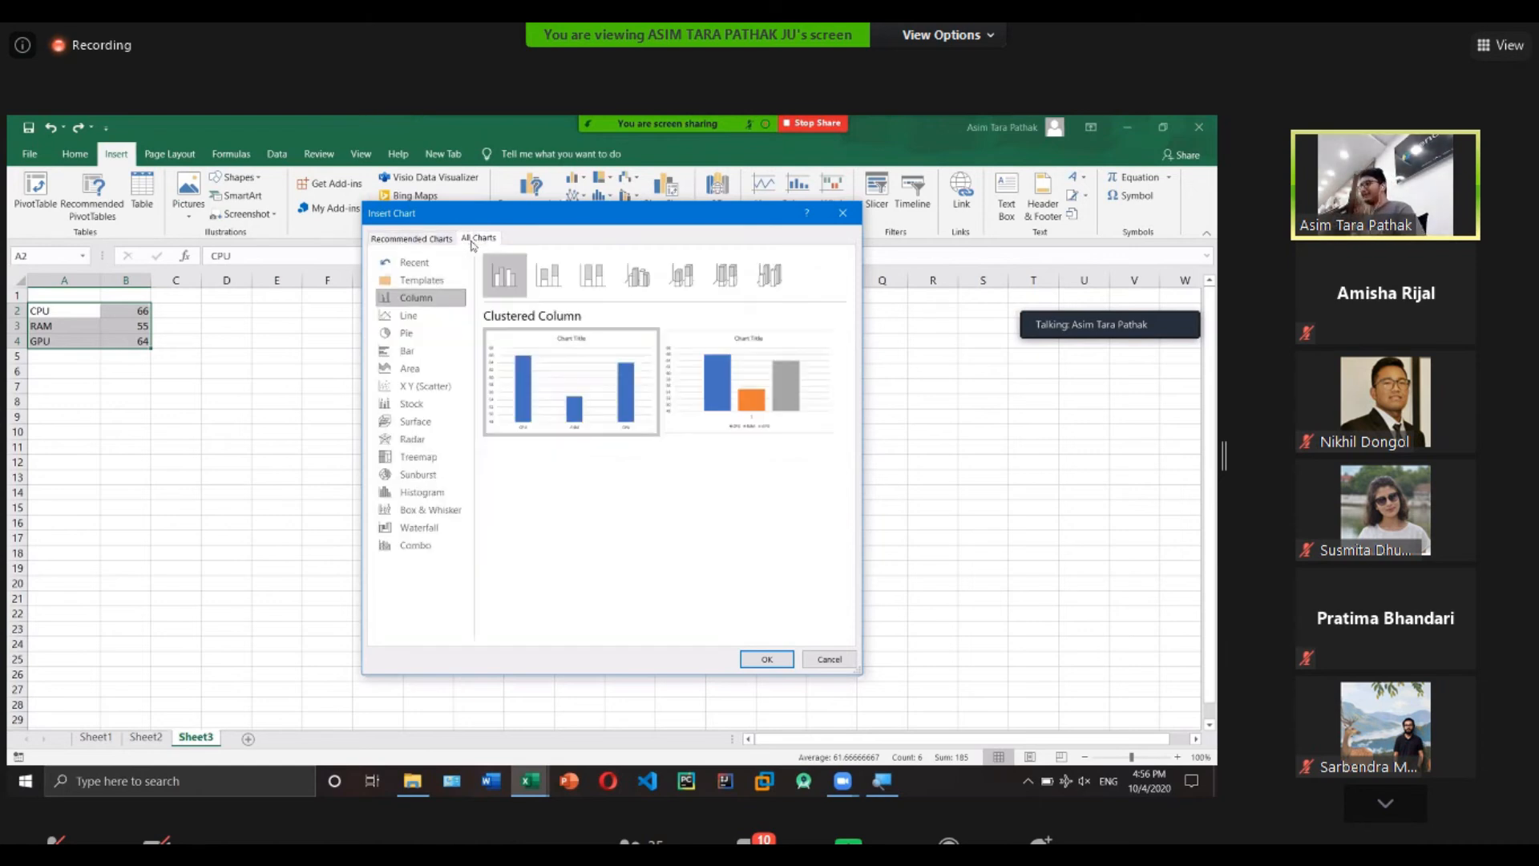
pyautogui.click(421, 385)
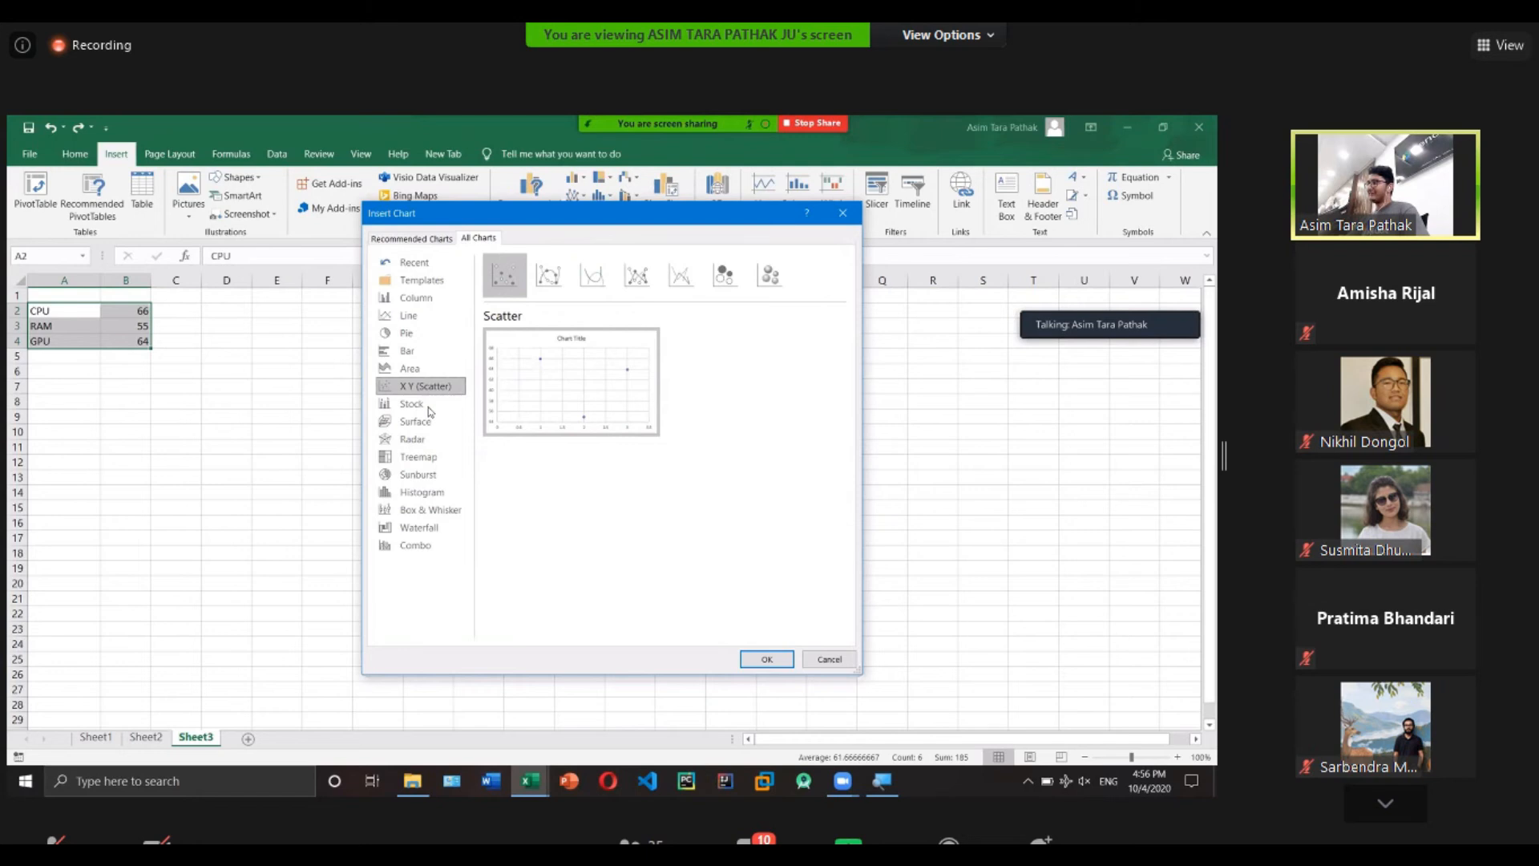
pyautogui.moveTo(516, 391)
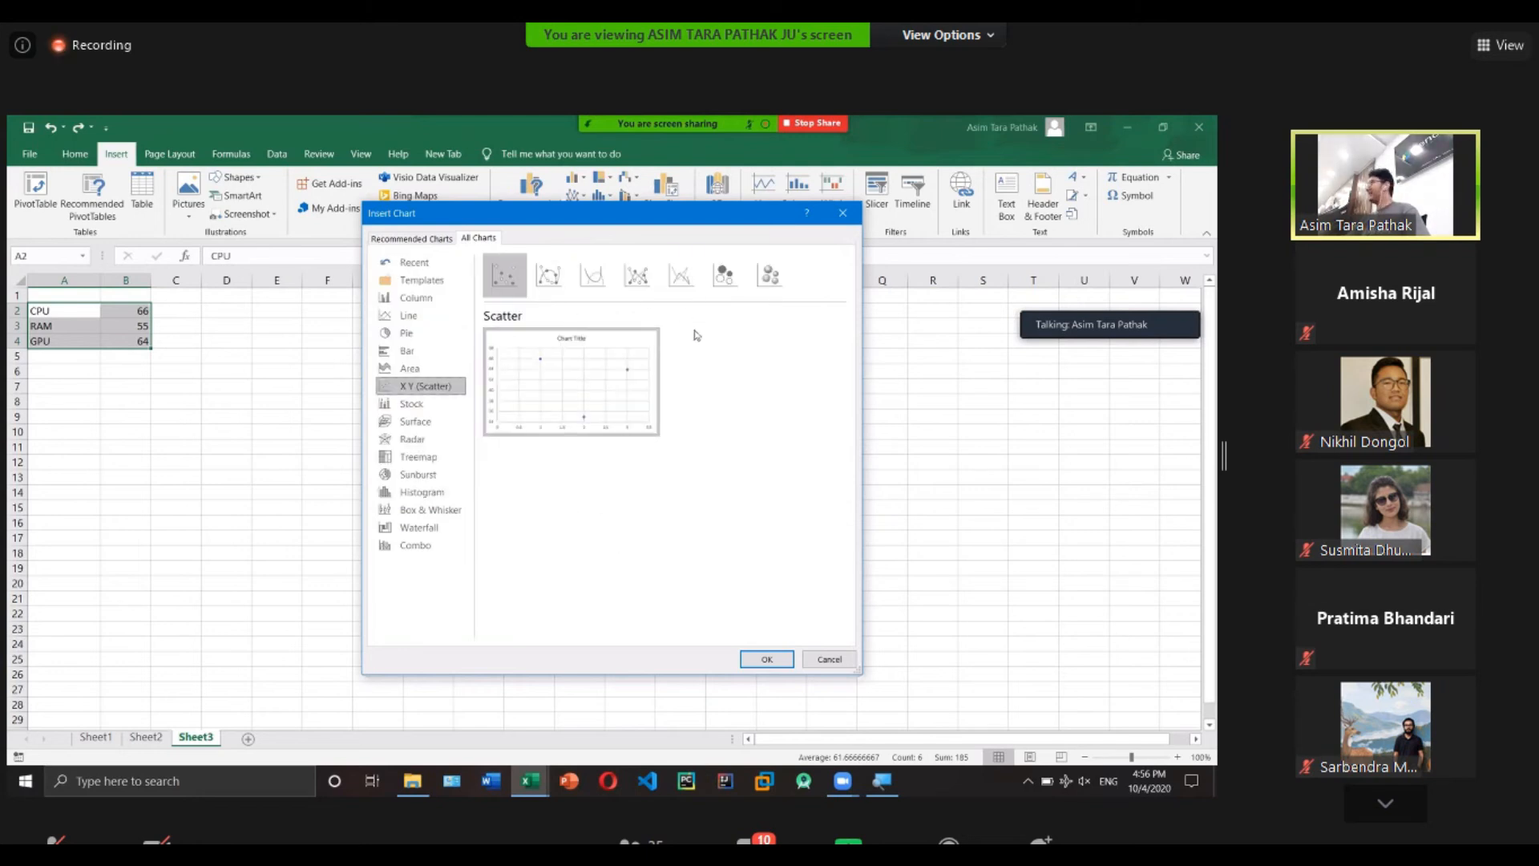
pyautogui.moveTo(599, 408)
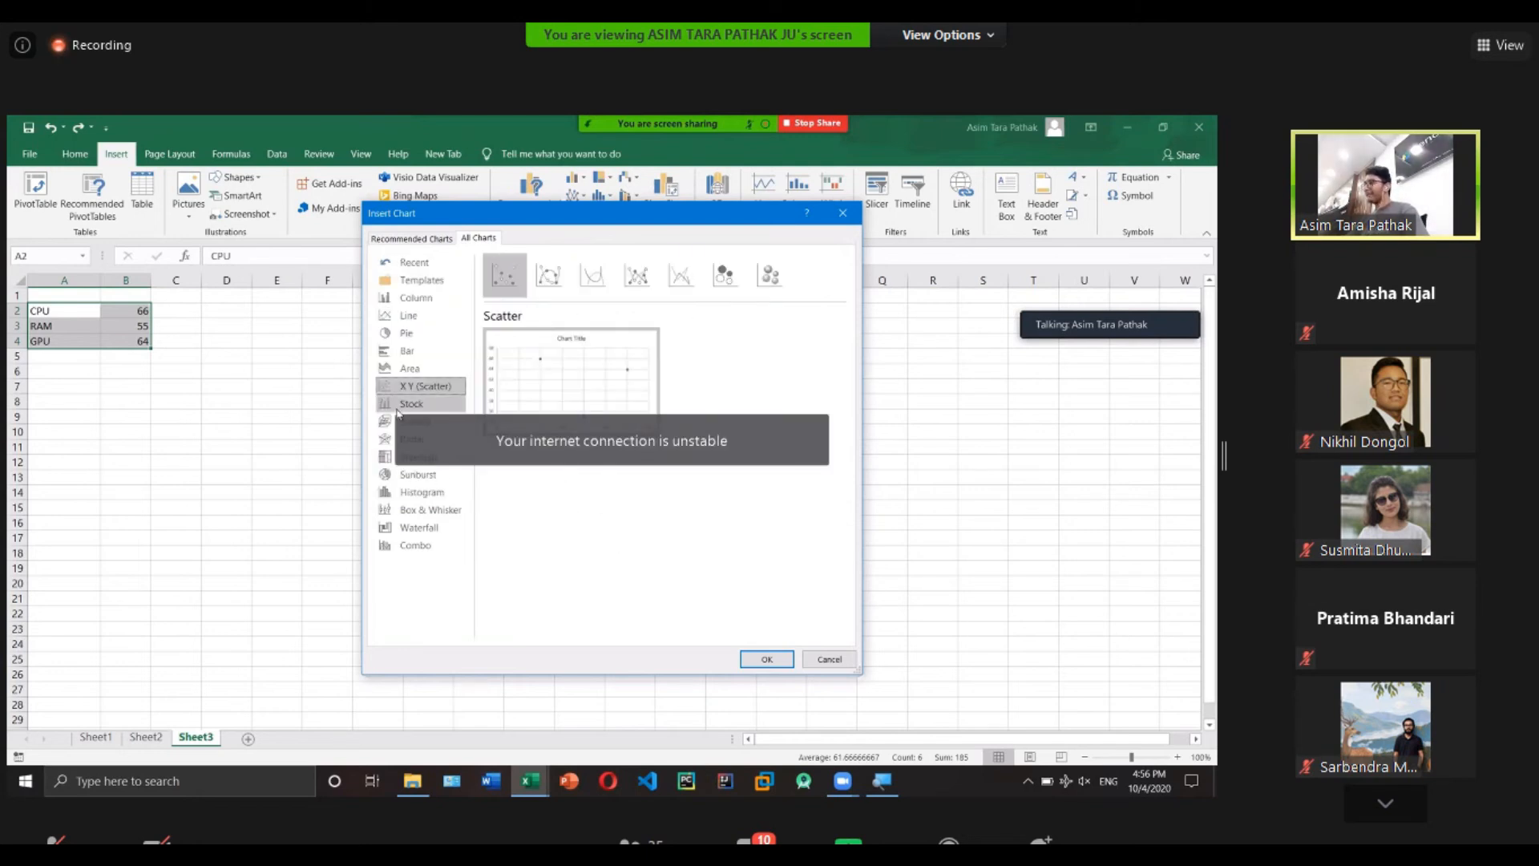
pyautogui.click(433, 403)
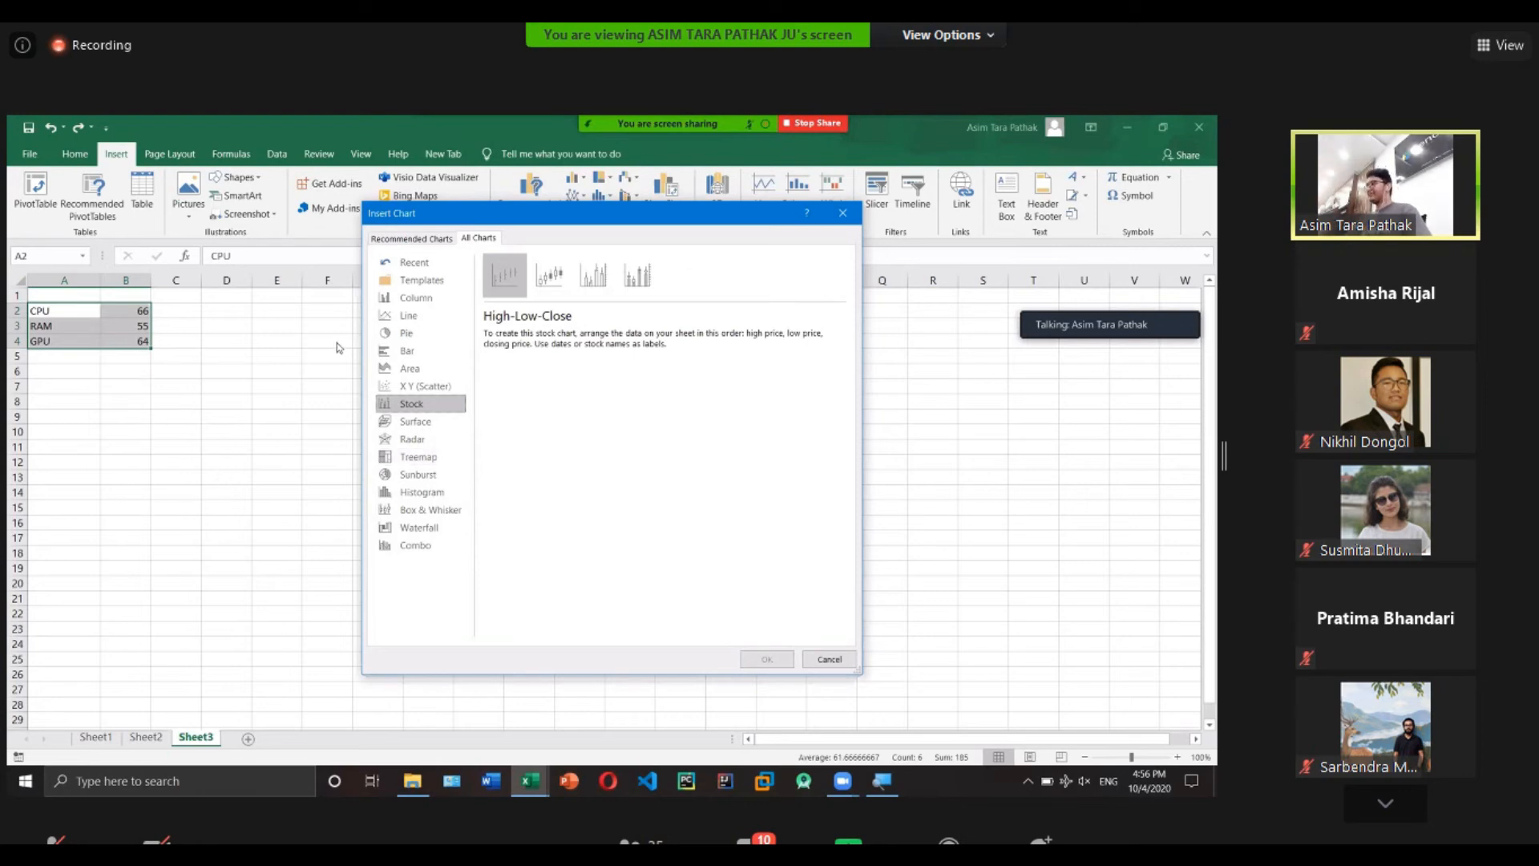
# Insert a 3-D Pie chart of the CPU, RAM and GPU values.
pyautogui.click(405, 333)
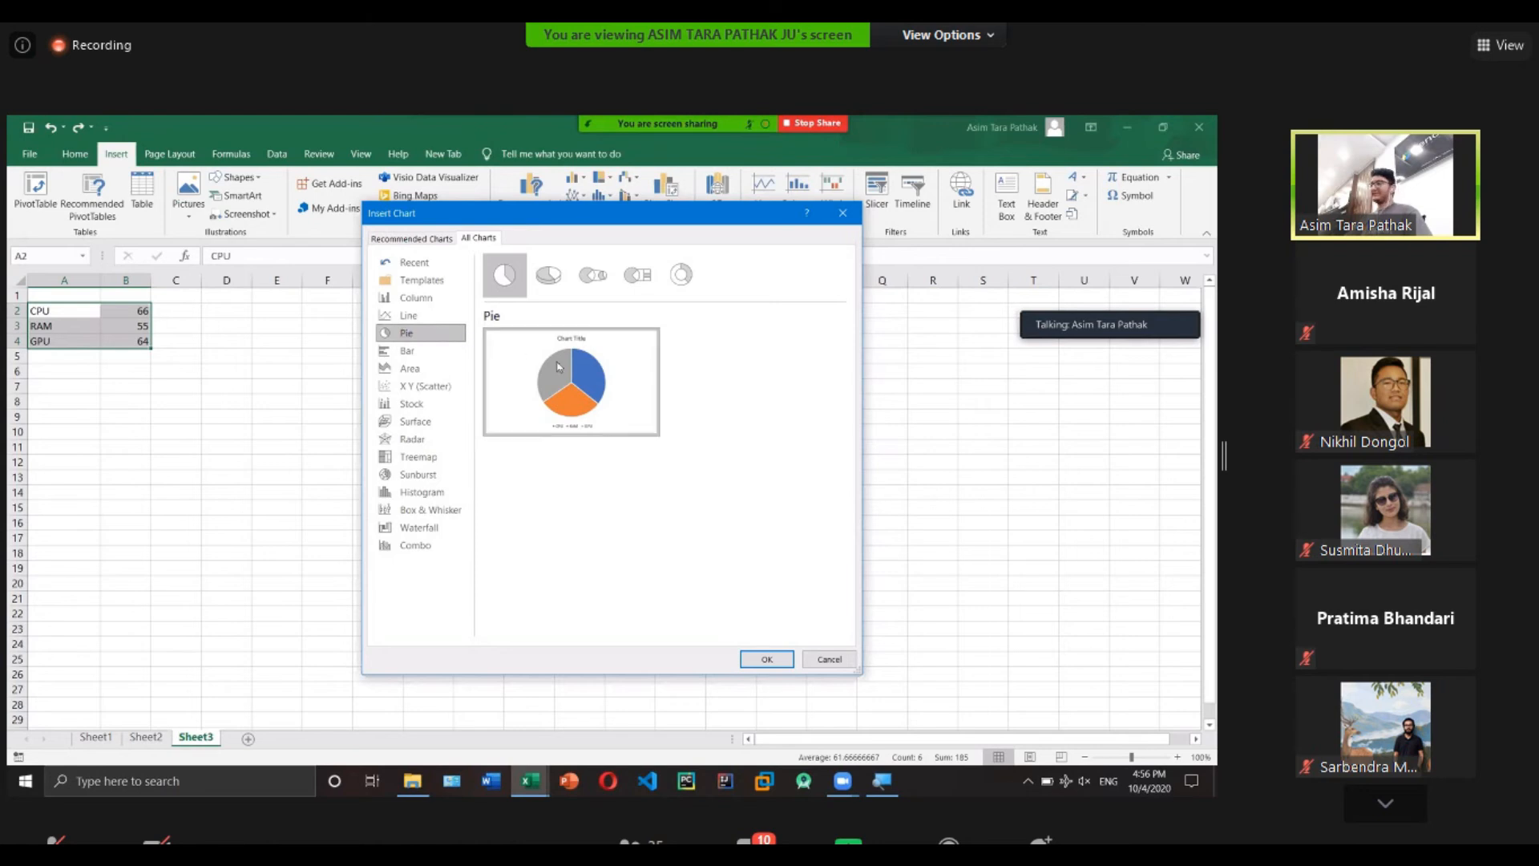
pyautogui.click(565, 285)
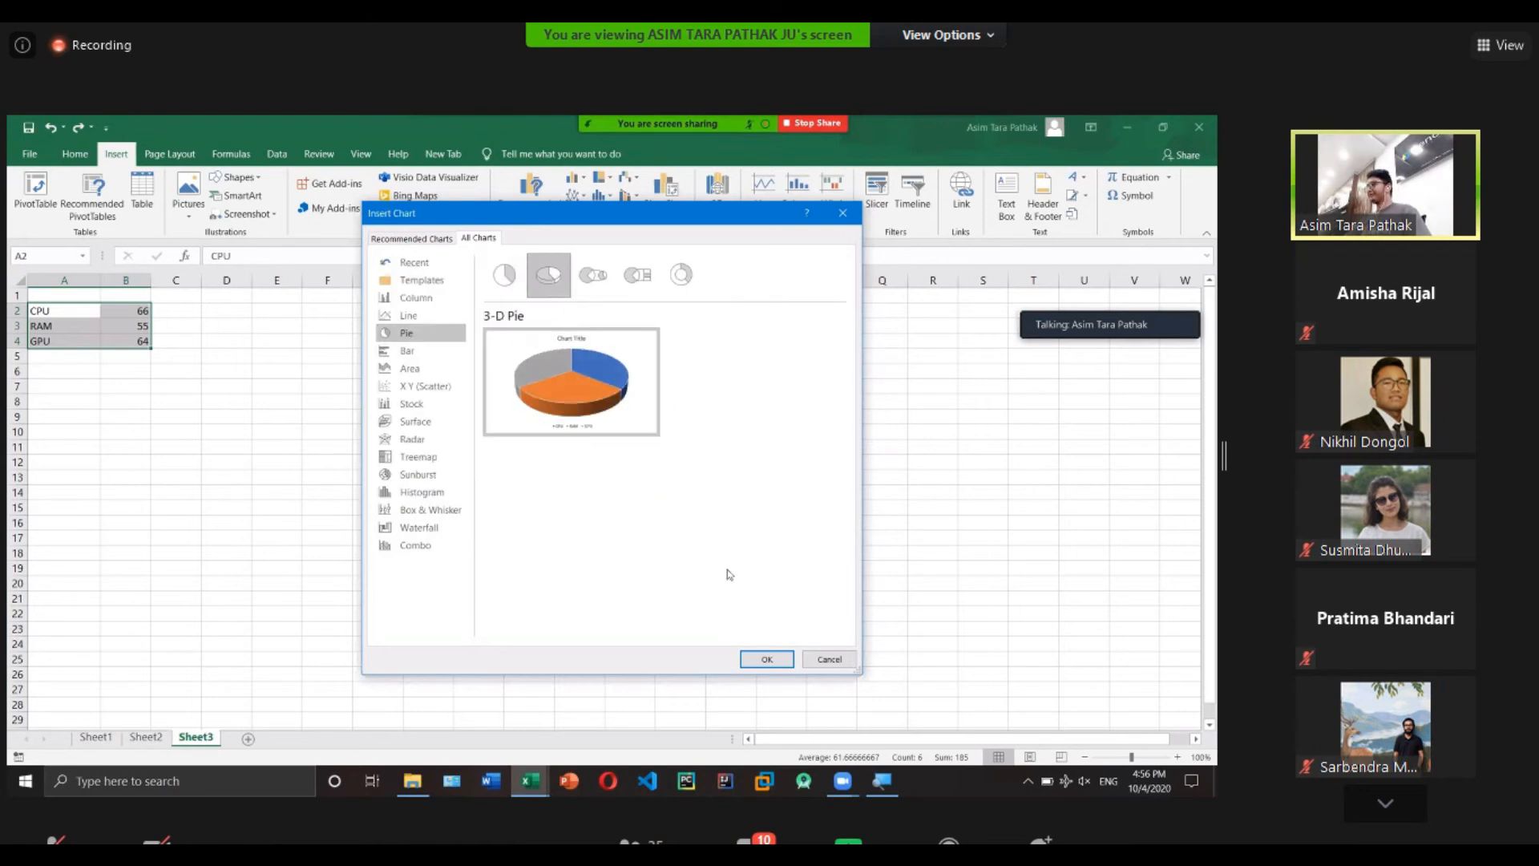
pyautogui.click(766, 658)
# Move the 3-D pie chart left so it sits beneath the data in columns A–B.
pyautogui.click(592, 469)
pyautogui.moveTo(521, 419); pyautogui.dragTo(166, 403)
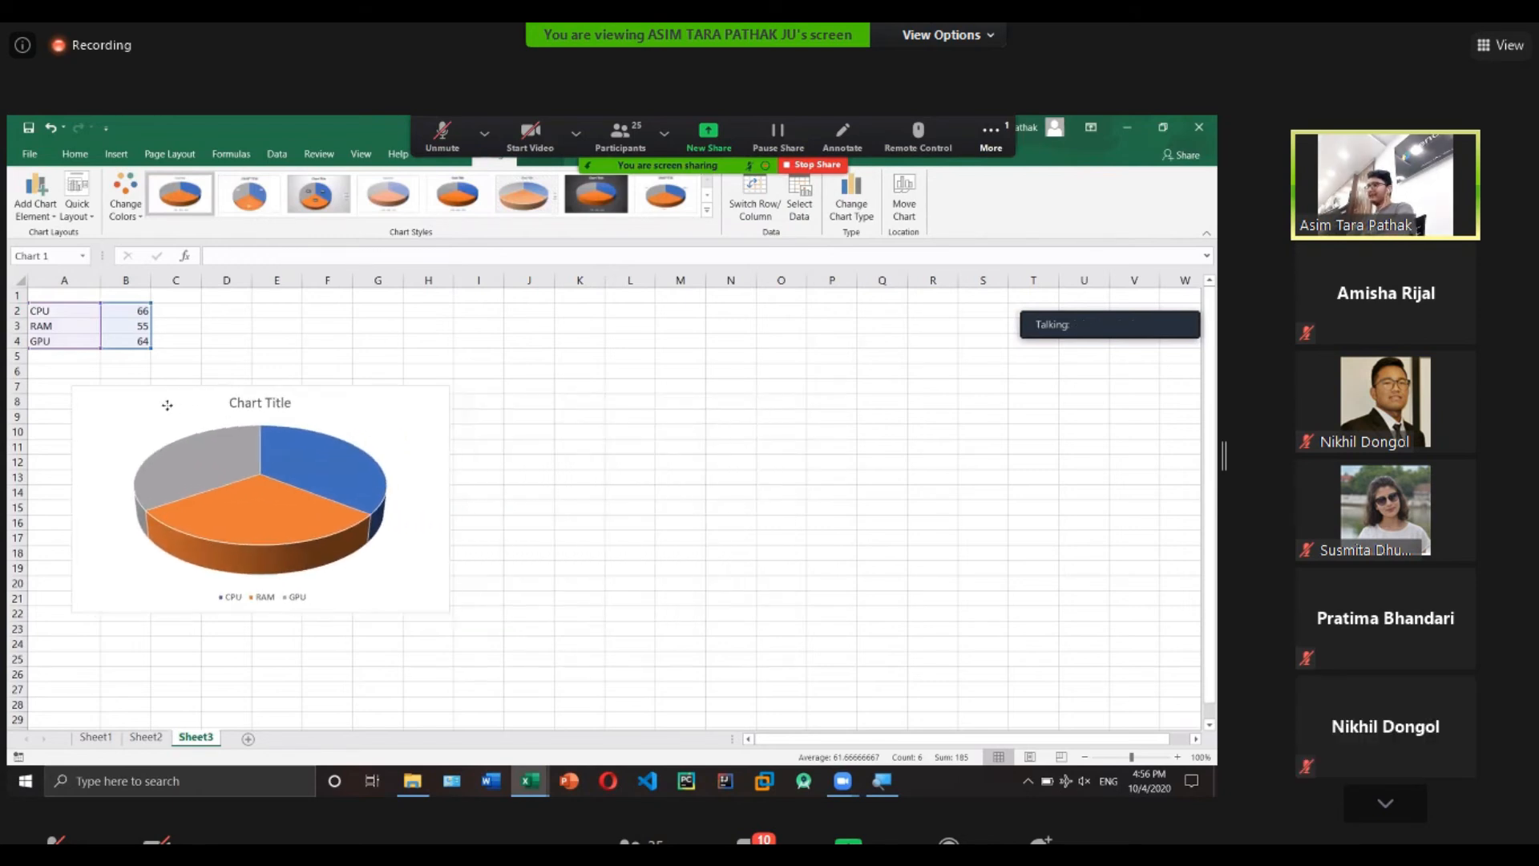
pyautogui.click(523, 433)
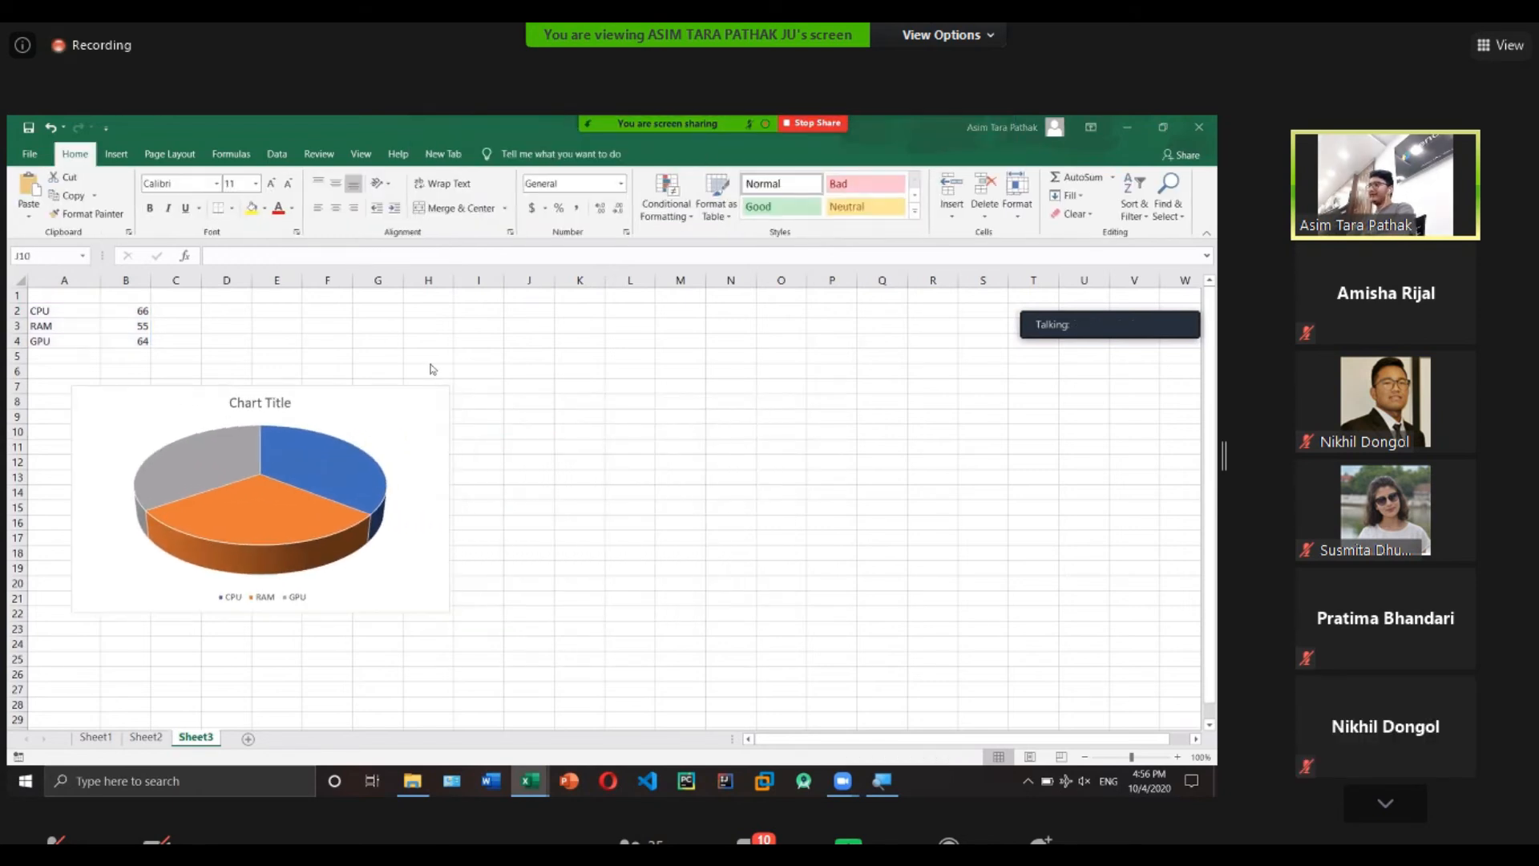
pyautogui.click(102, 407)
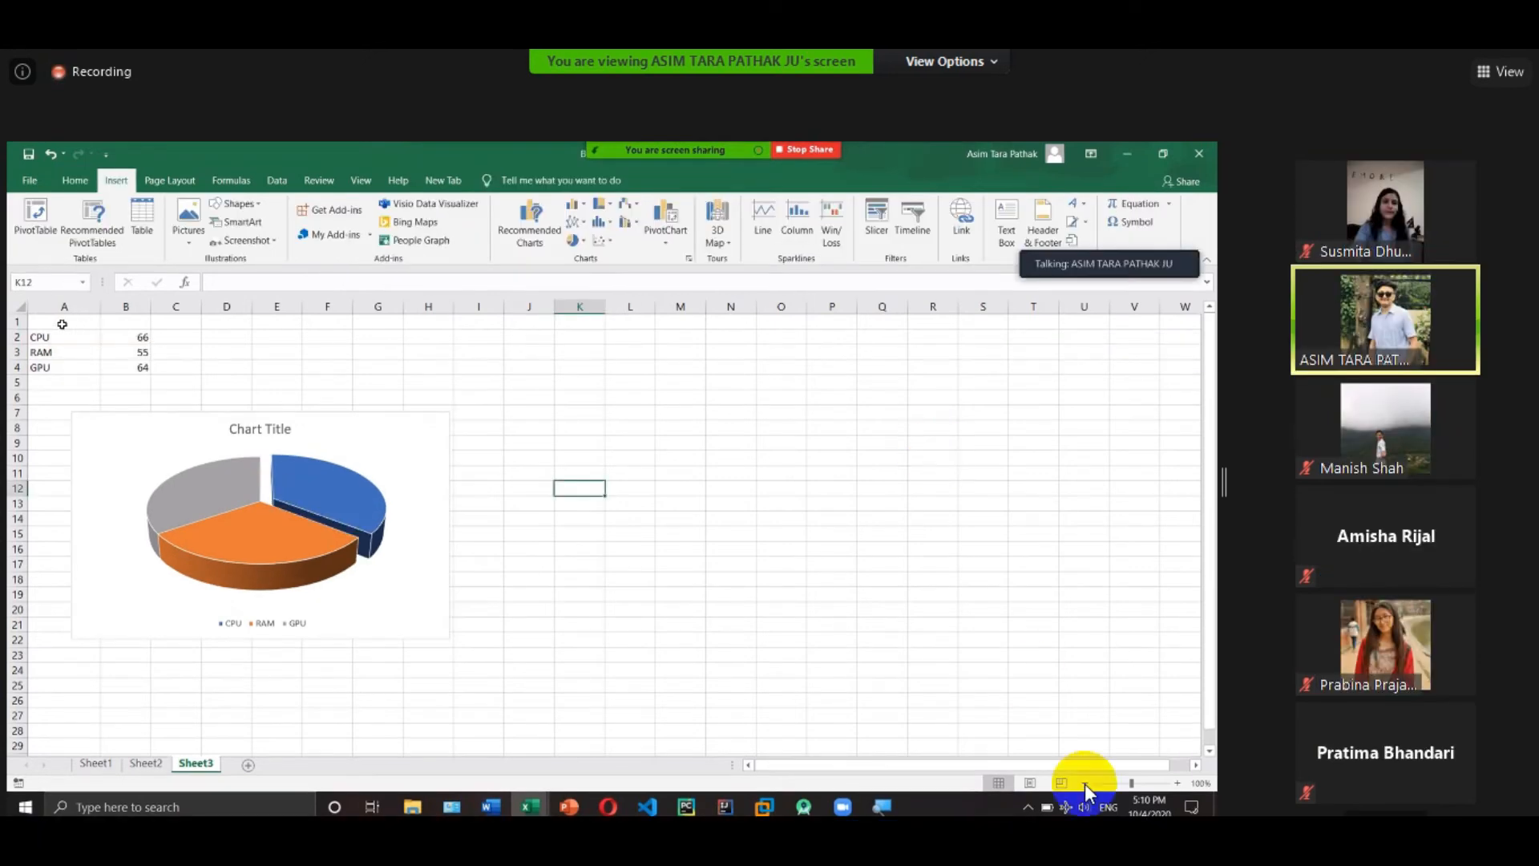
# Create a PivotChart from Sheet3!A2:B4 on a new worksheet, keeping the table/range source.
pyautogui.click(63, 336)
pyautogui.moveTo(124, 356); pyautogui.dragTo(132, 369)
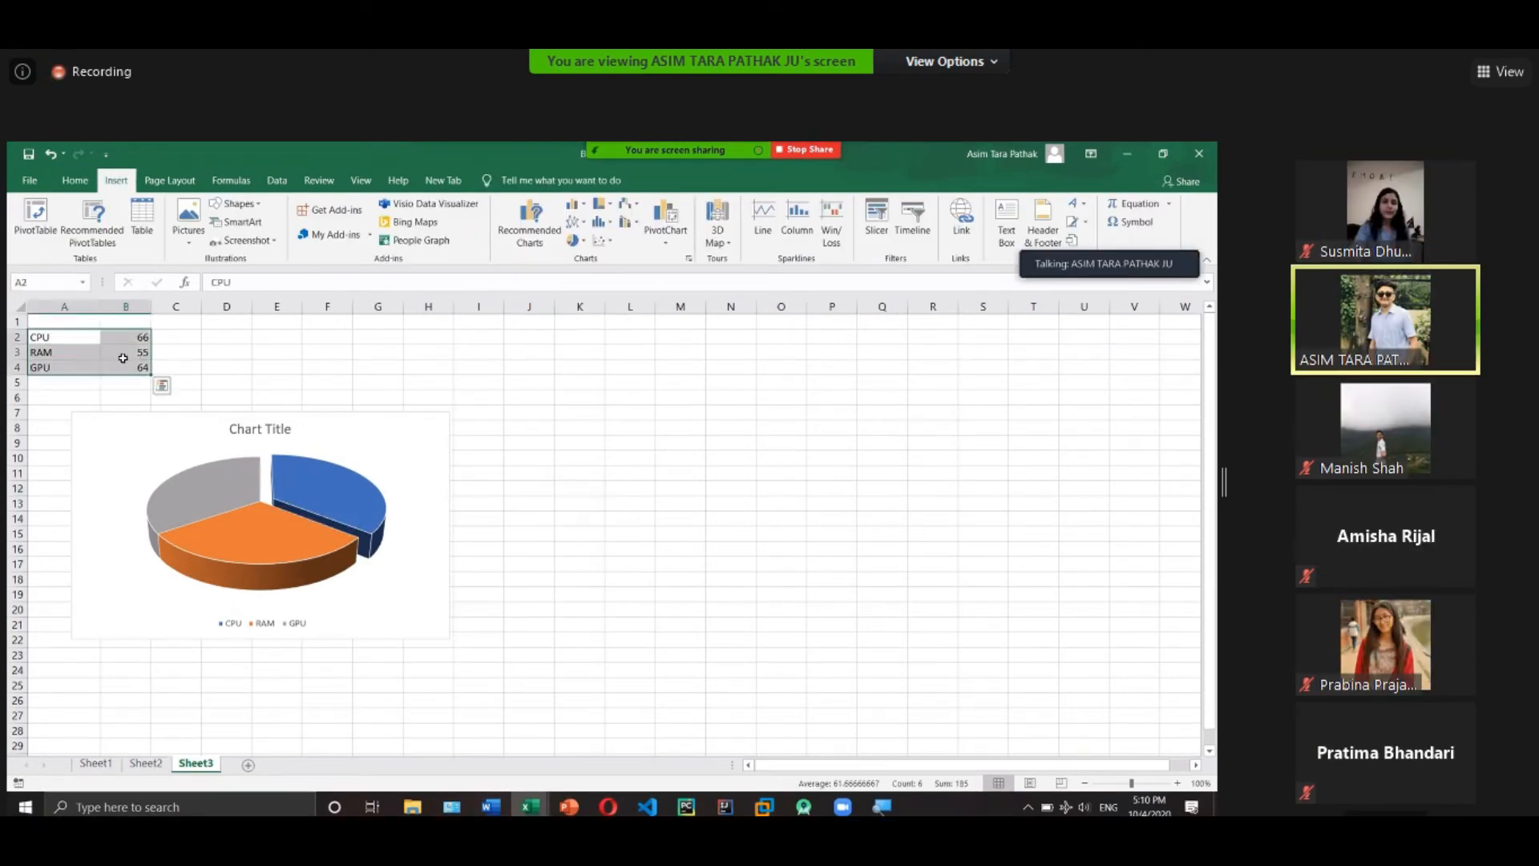
pyautogui.click(670, 229)
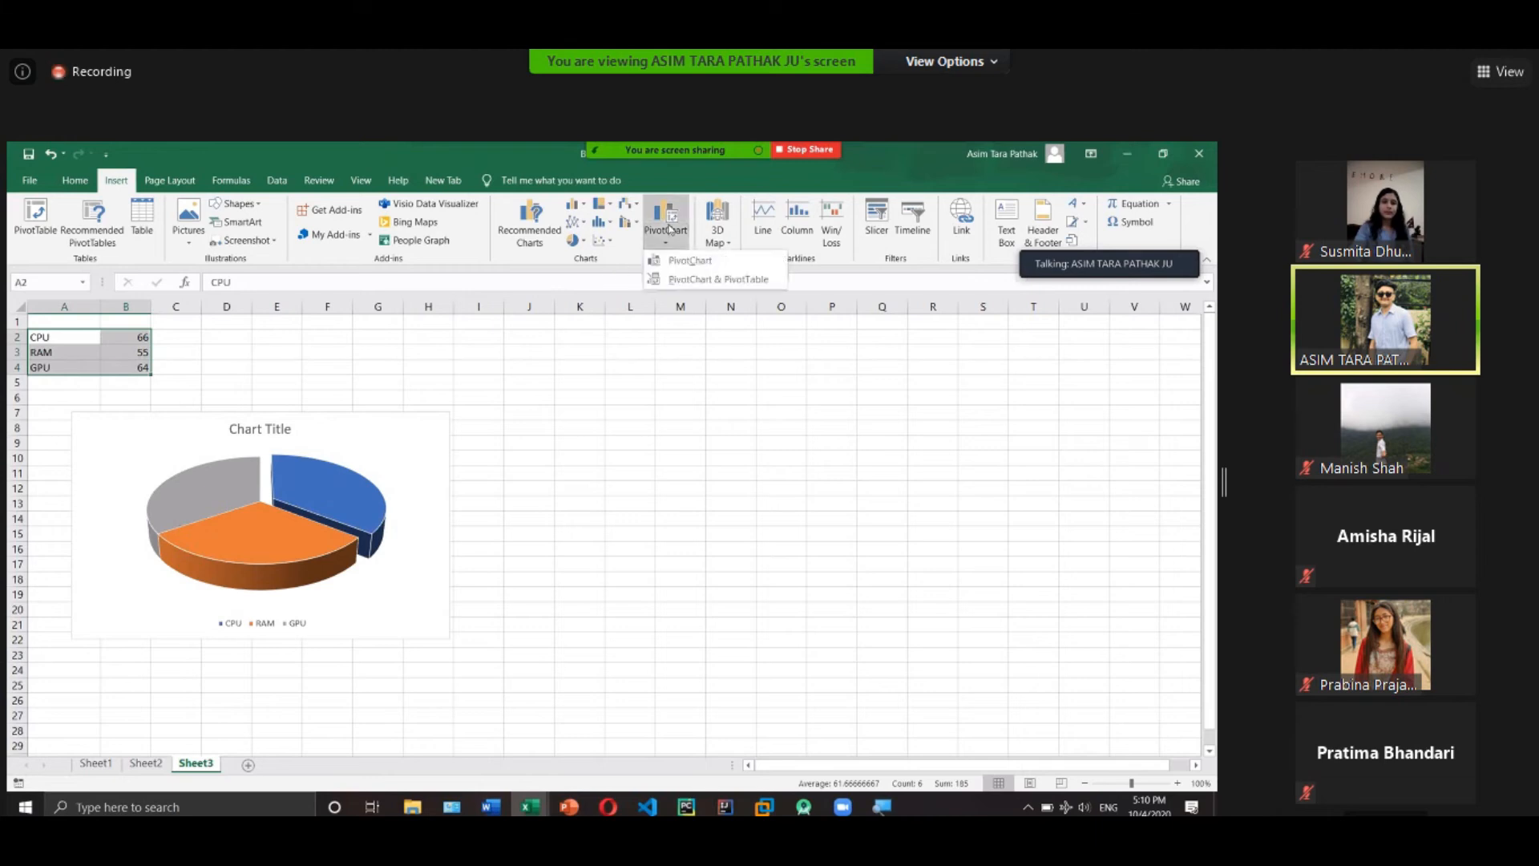
pyautogui.click(681, 261)
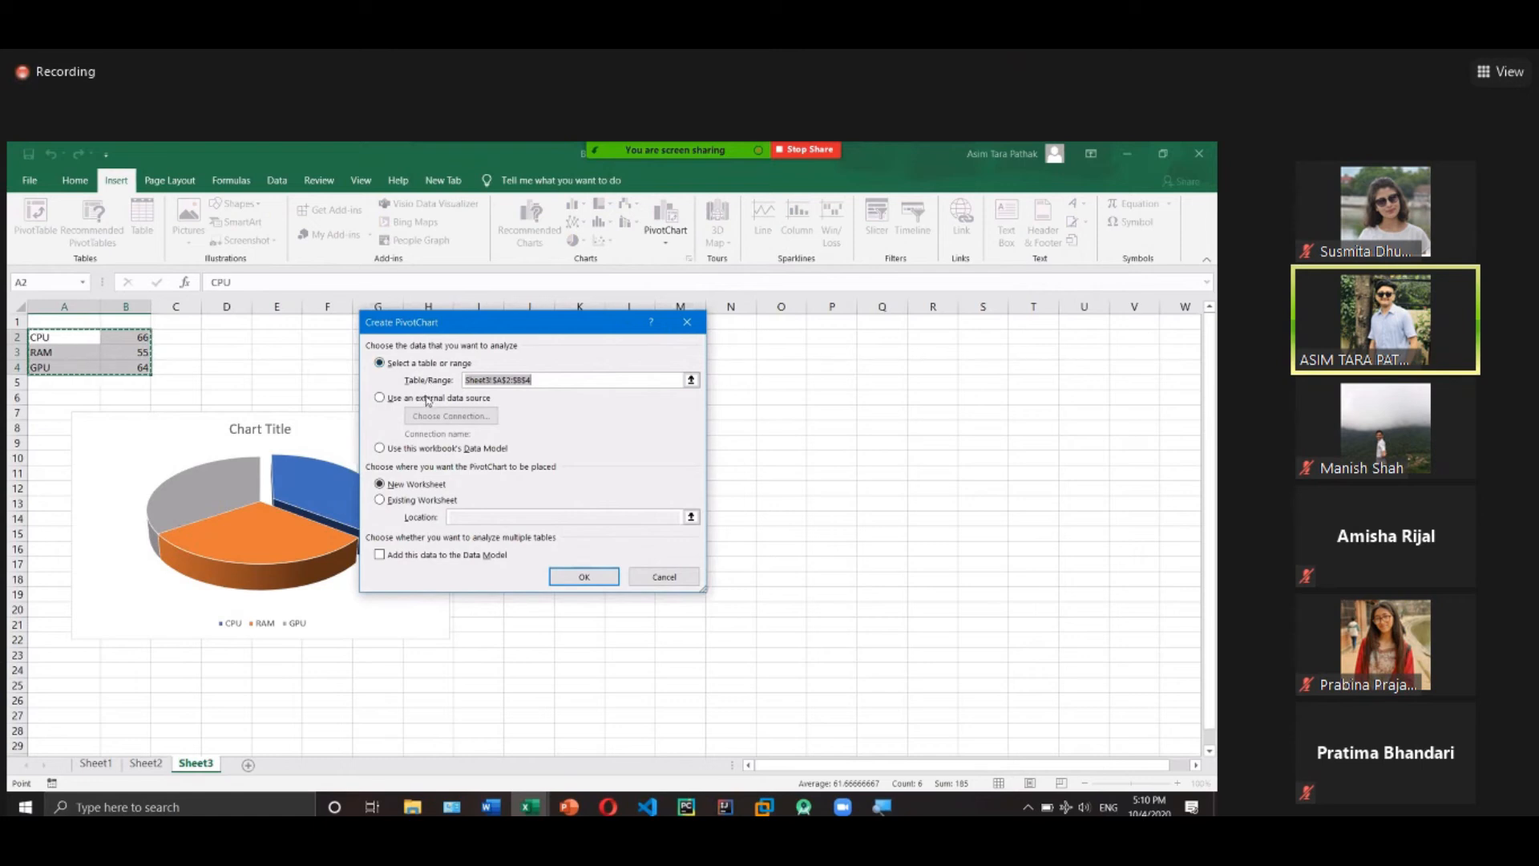
pyautogui.click(428, 398)
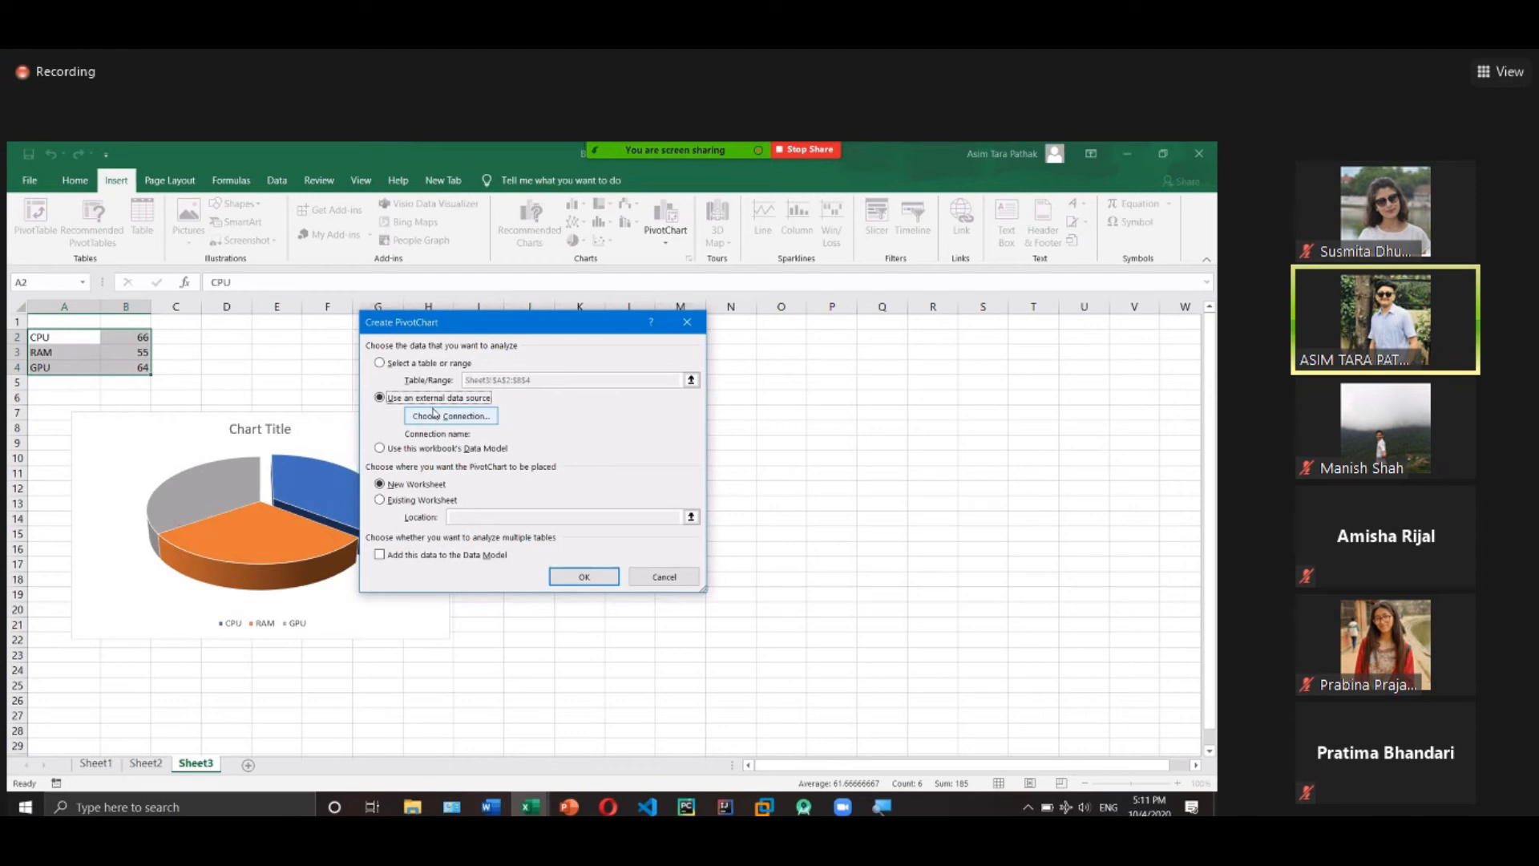
pyautogui.click(434, 414)
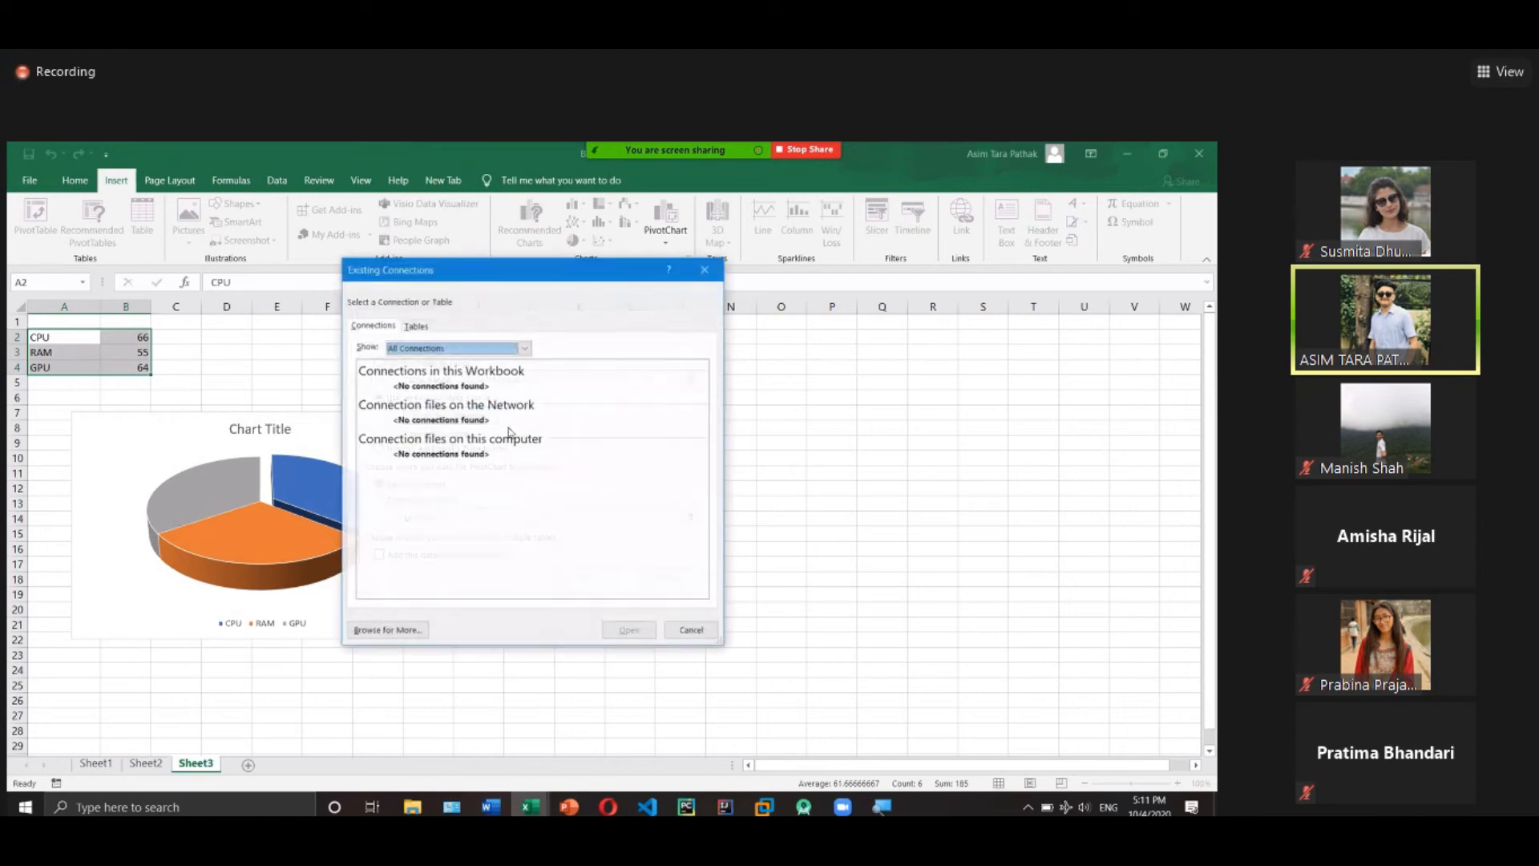
pyautogui.click(691, 630)
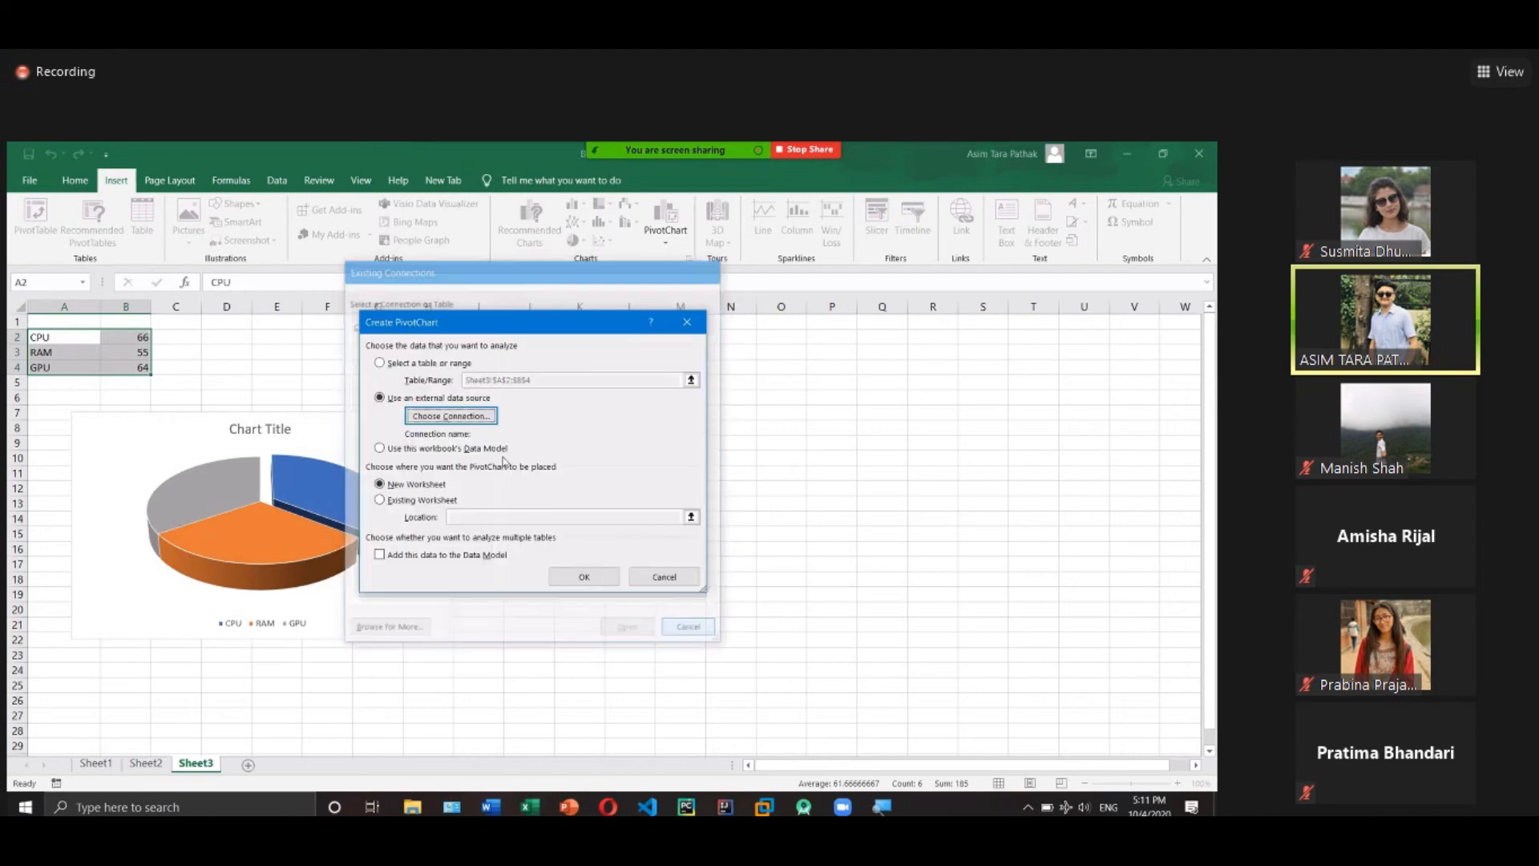
pyautogui.click(435, 362)
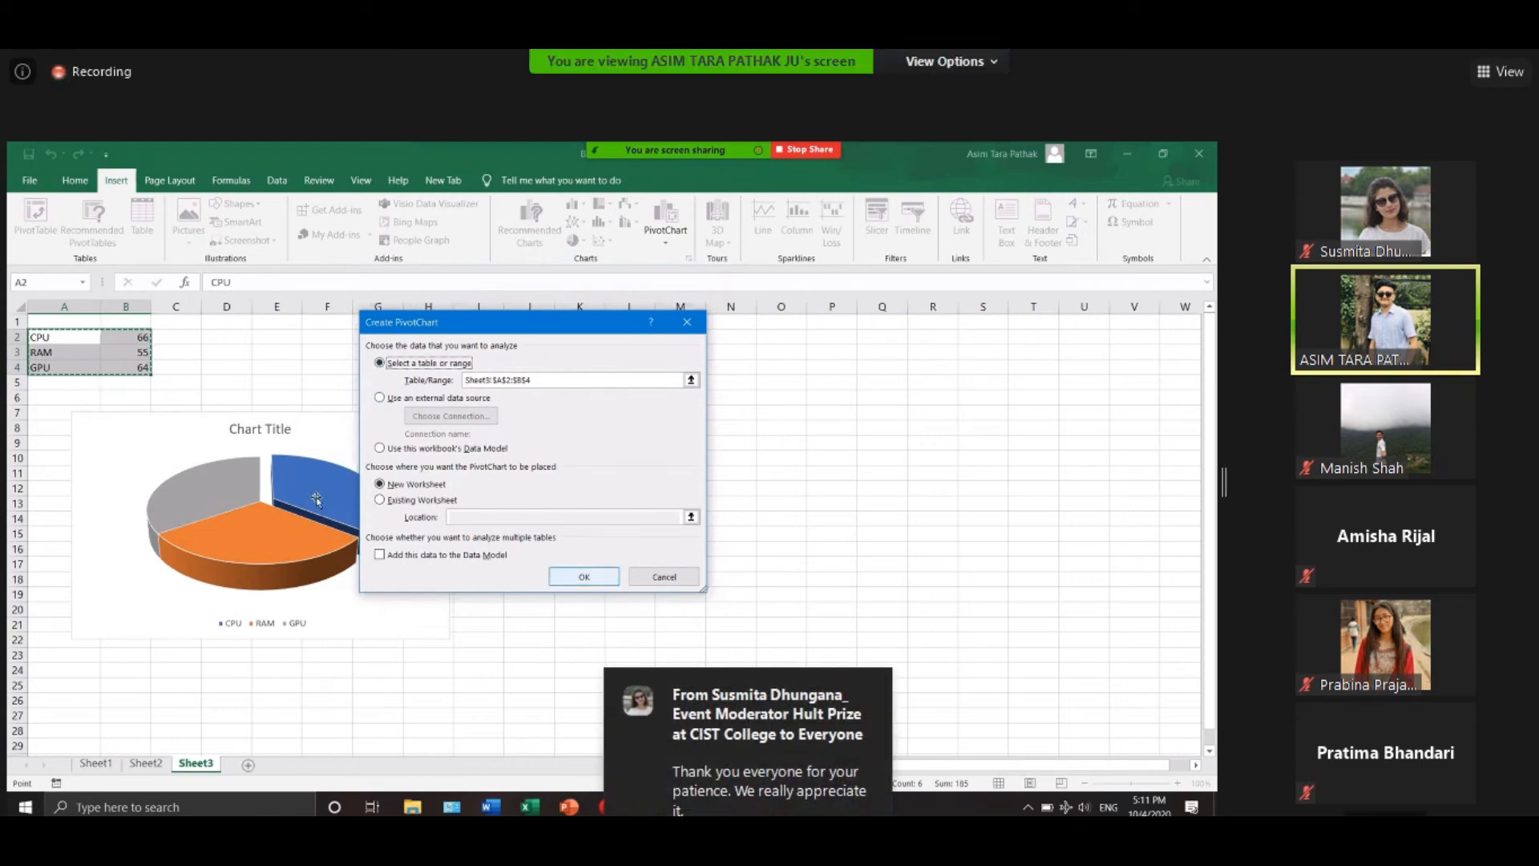
pyautogui.click(571, 580)
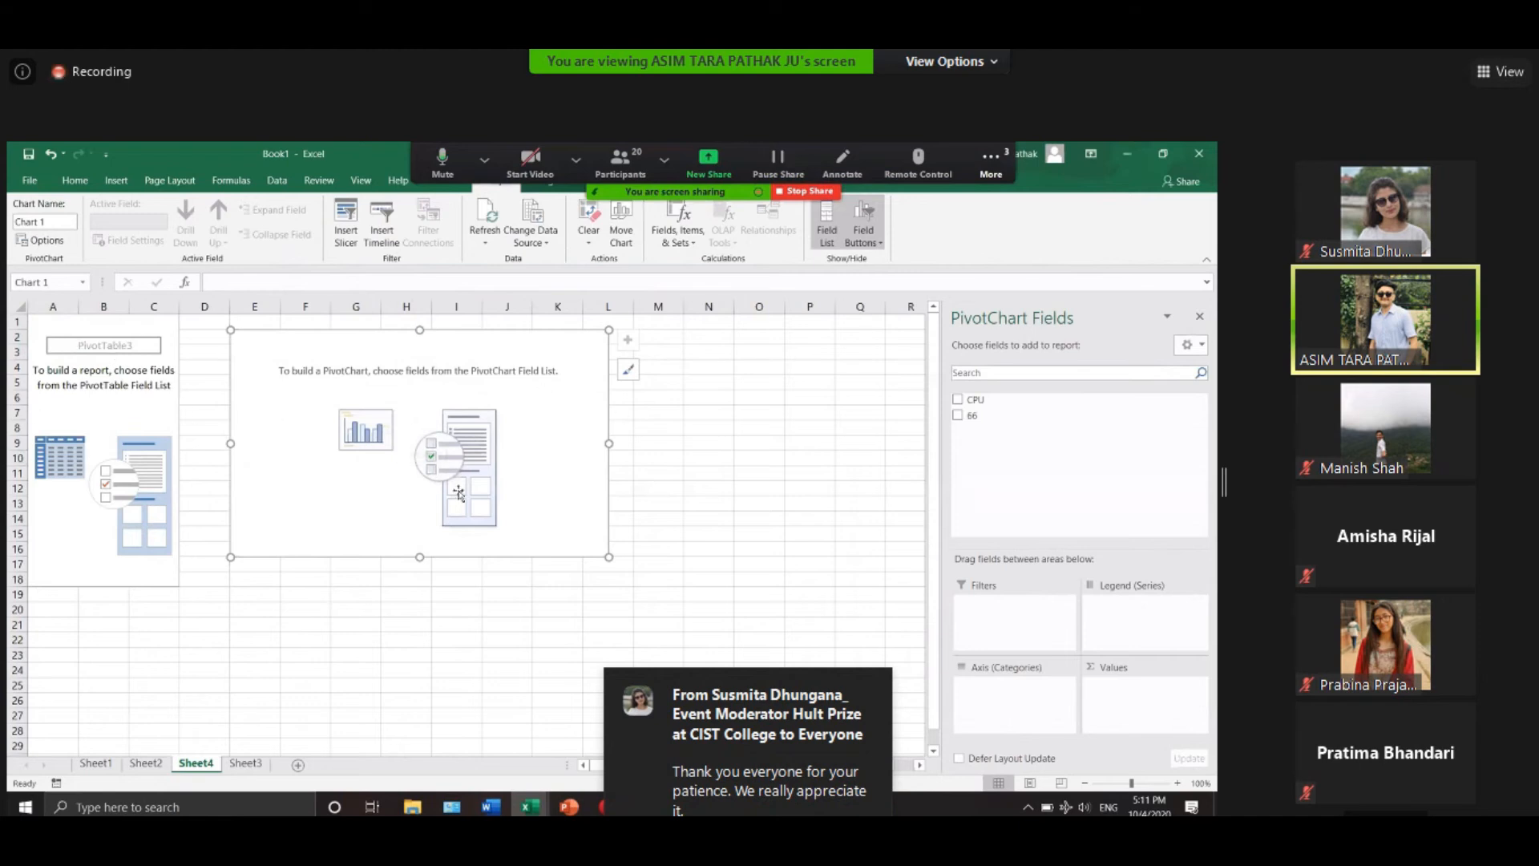
# Build a pivot table with CPU as rows and the 66 field summed as values.
pyautogui.click(40, 456)
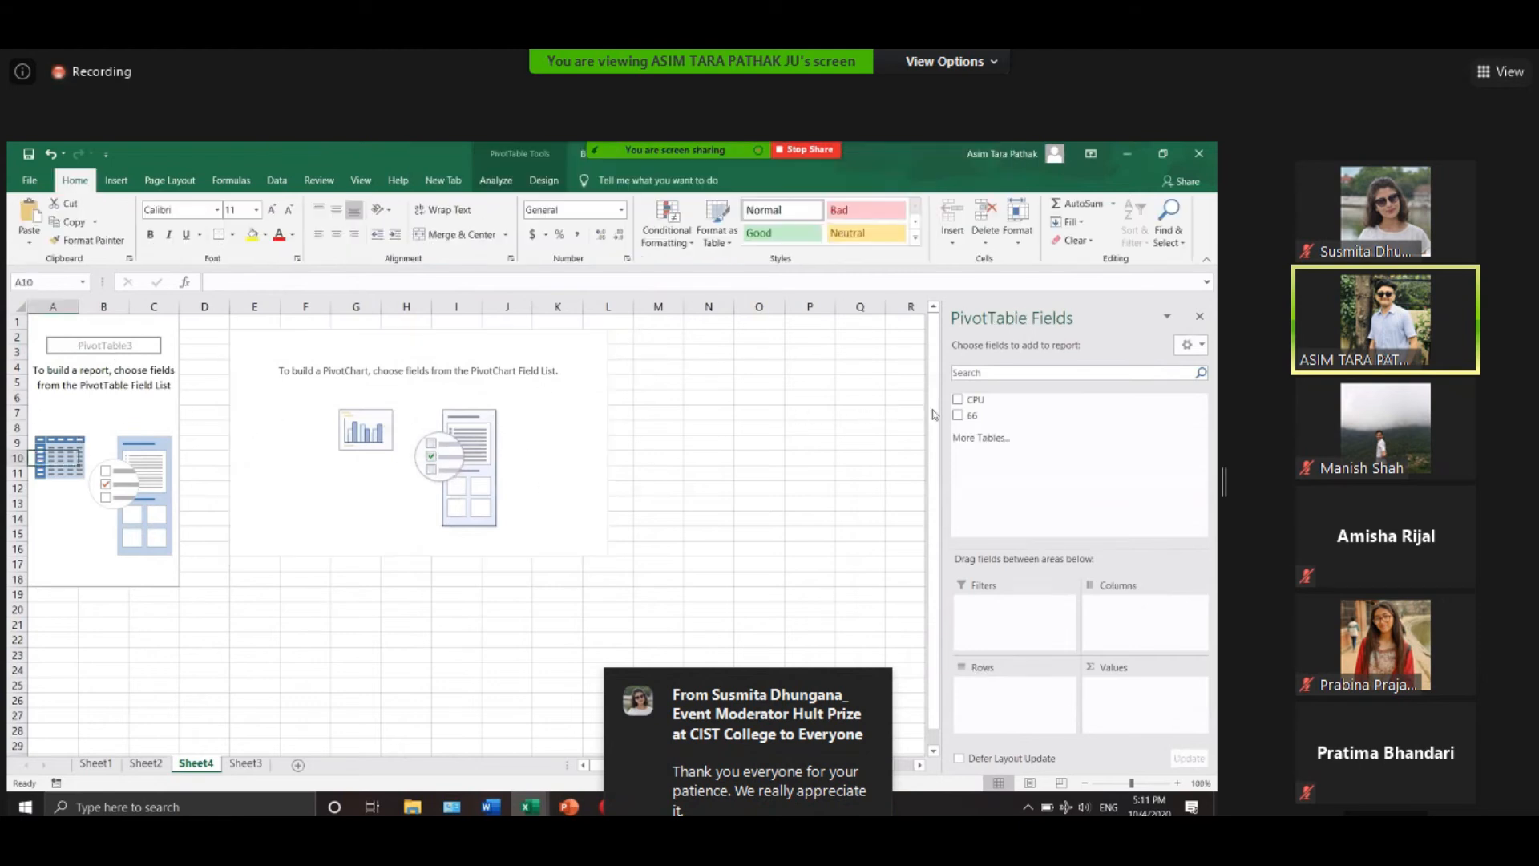
pyautogui.click(957, 400)
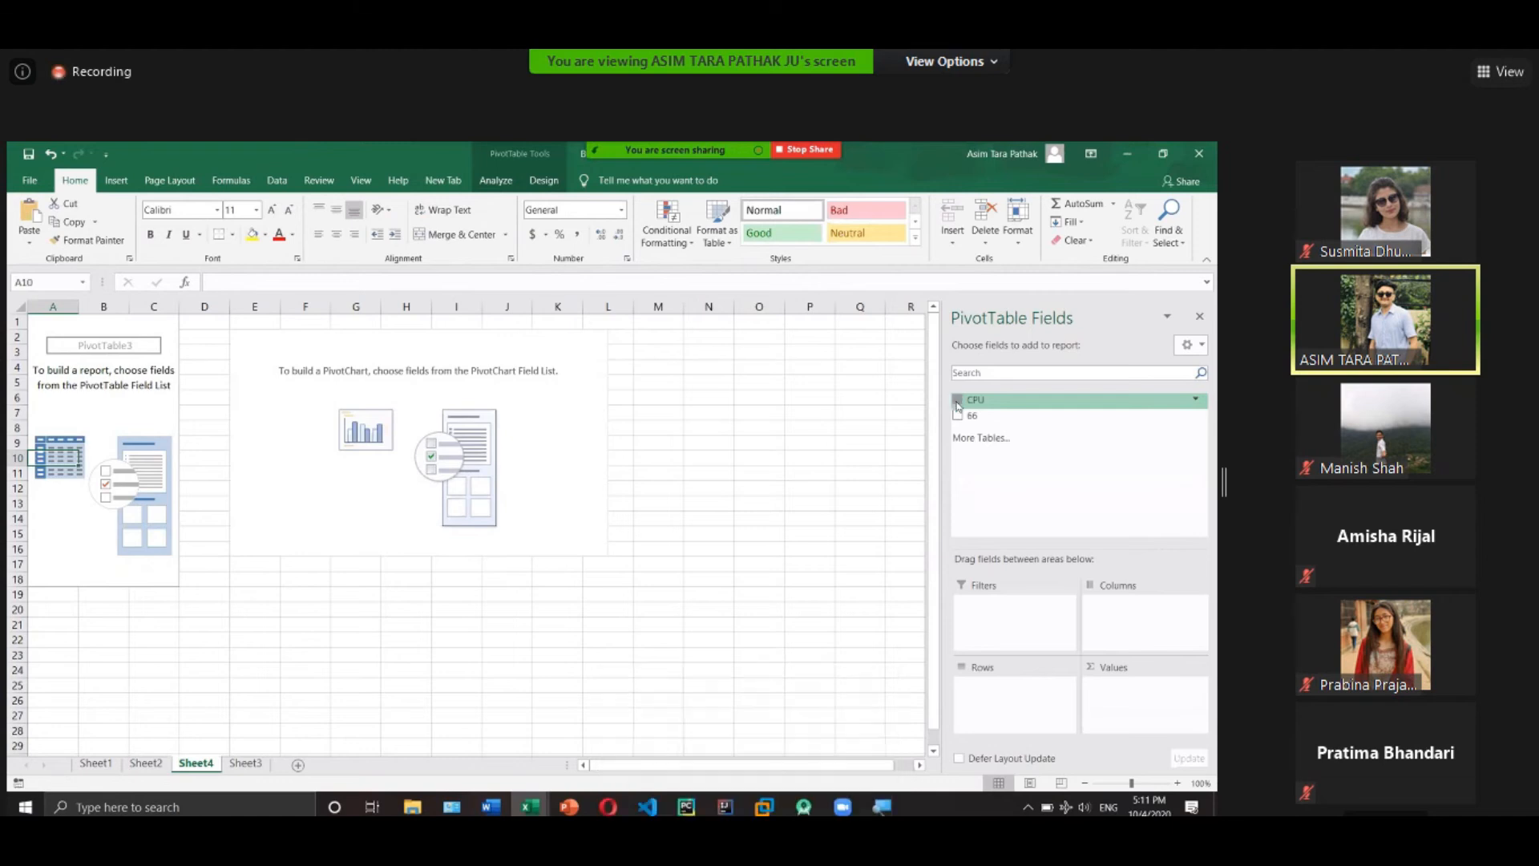
pyautogui.click(957, 415)
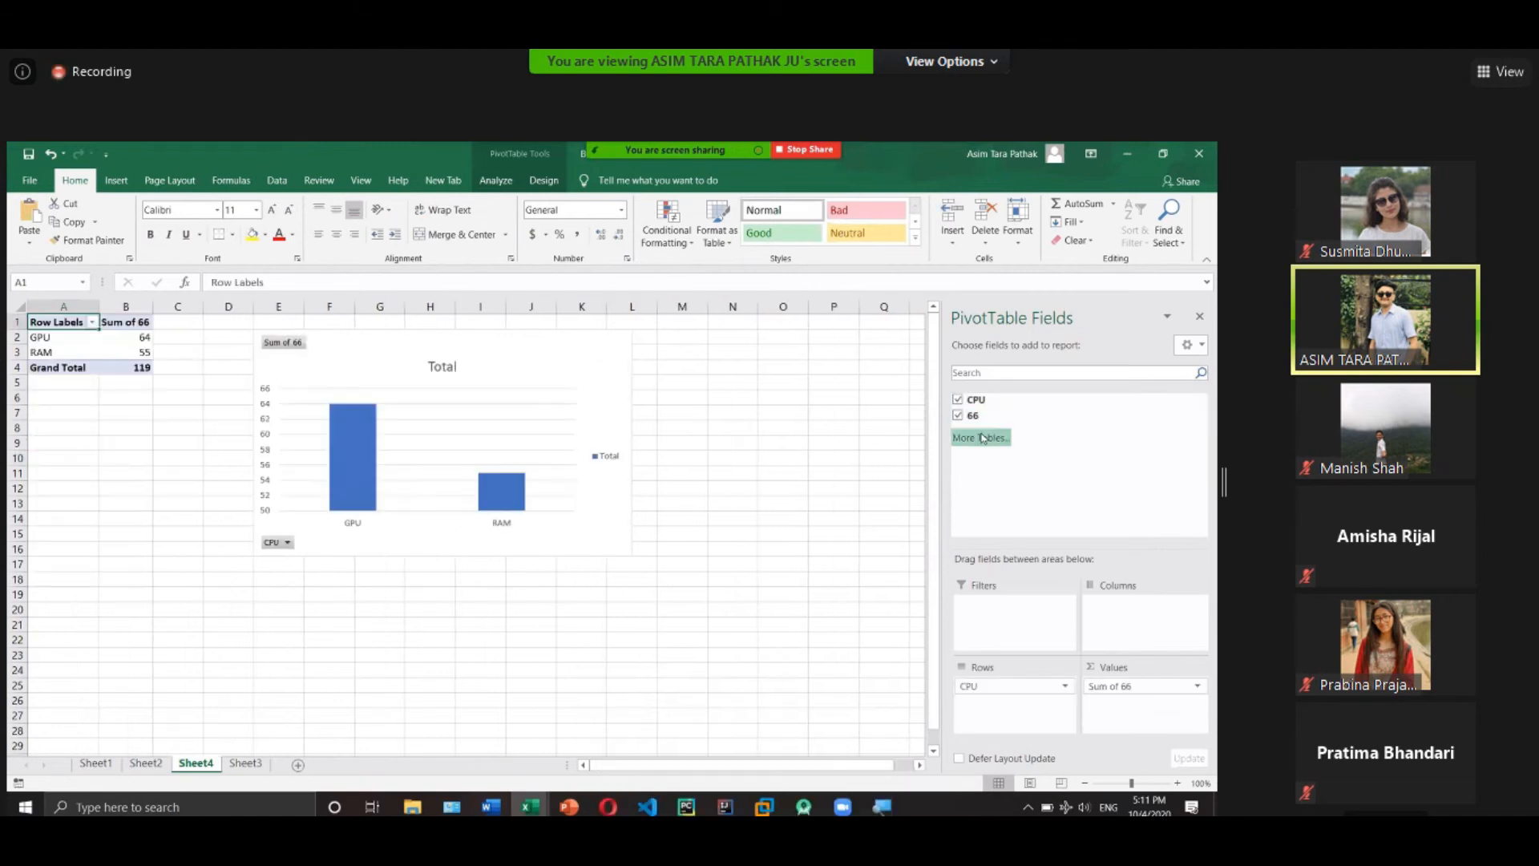
pyautogui.click(981, 438)
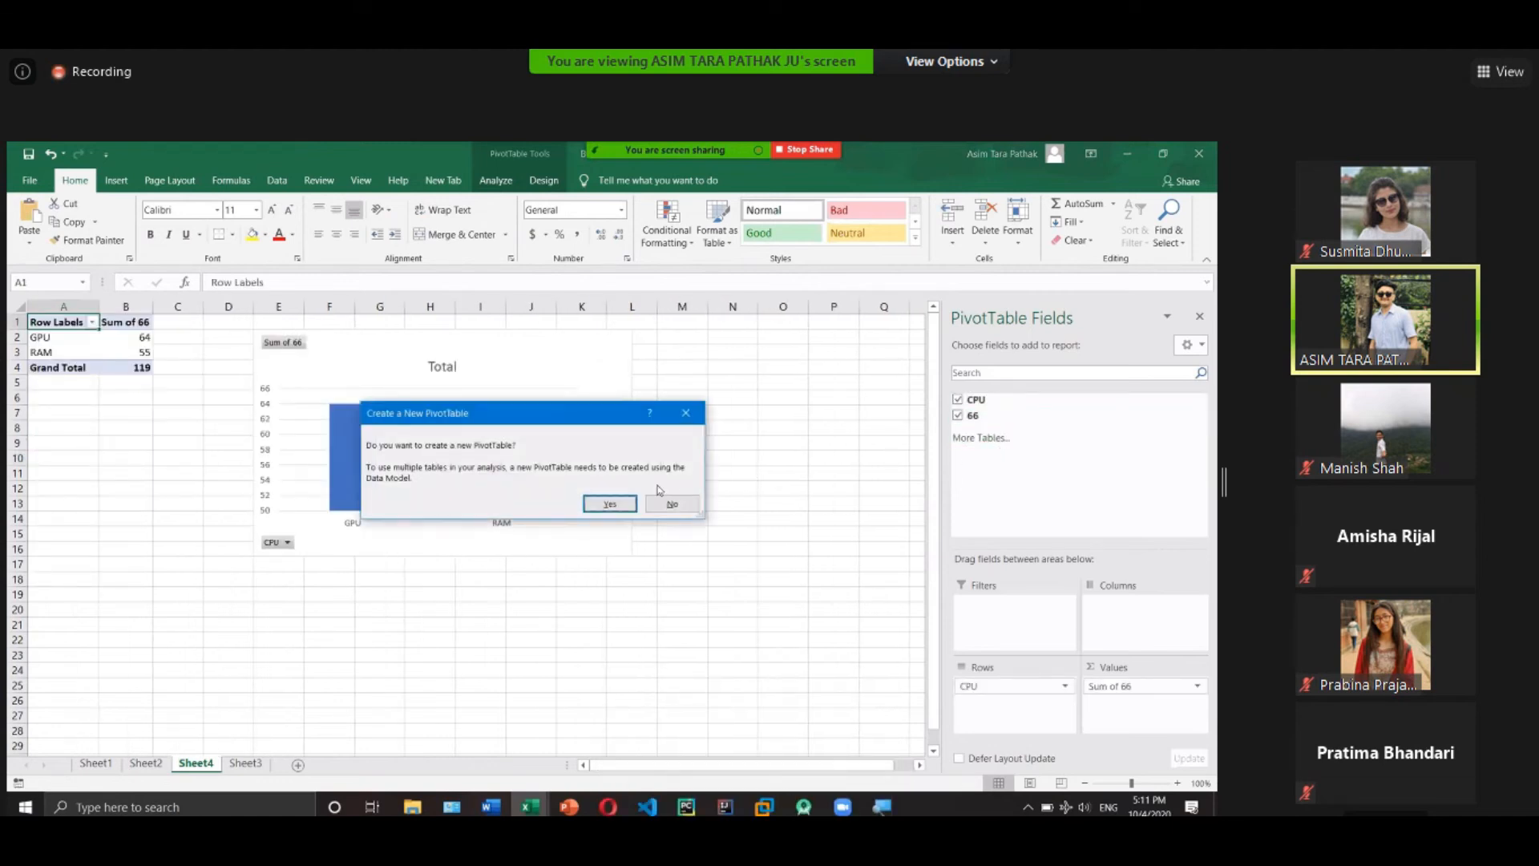
pyautogui.click(609, 503)
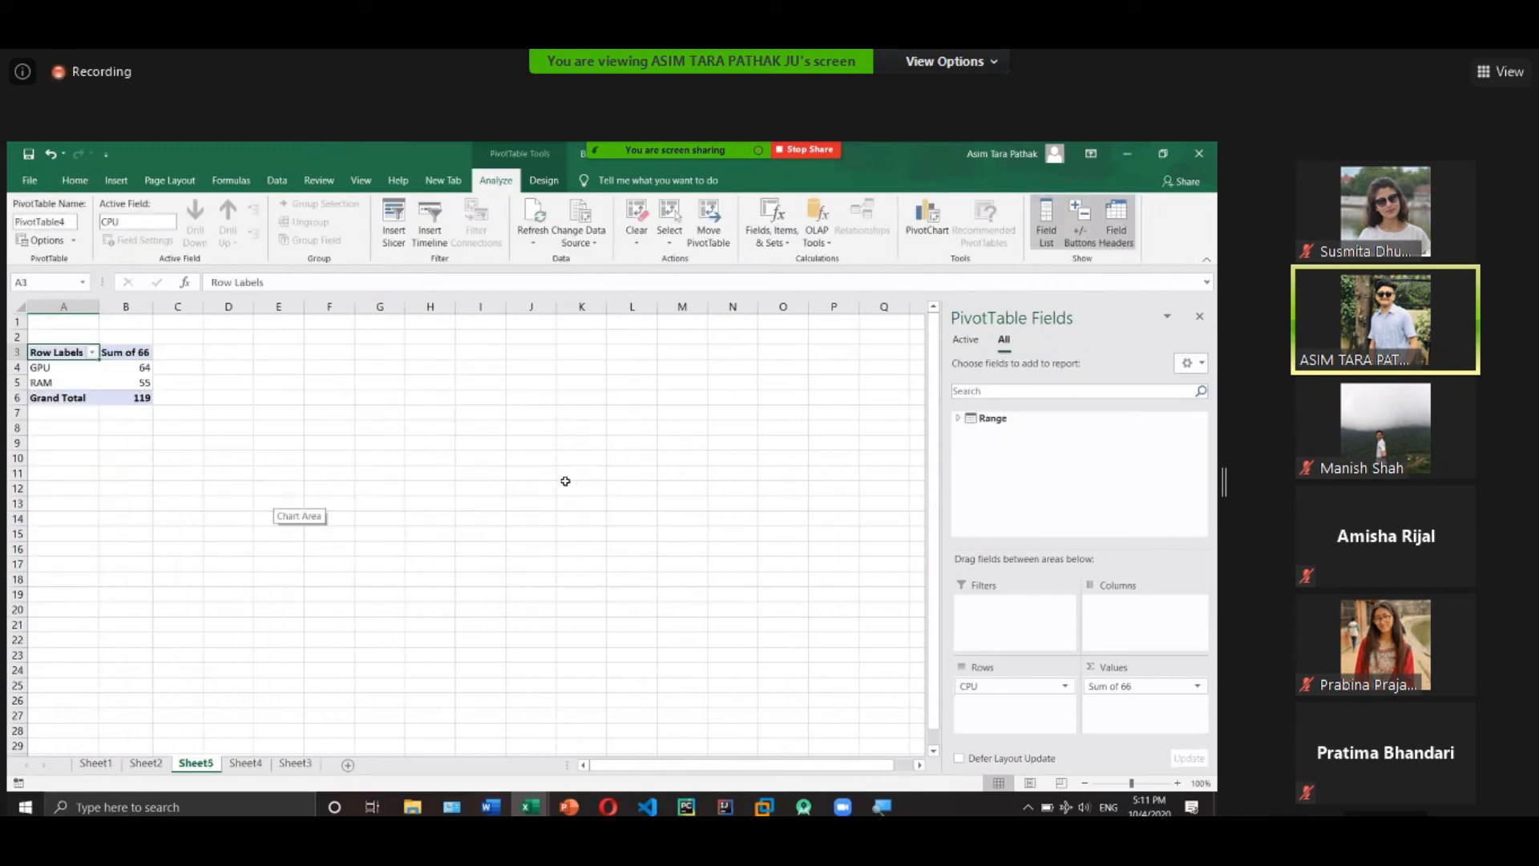
# Undo the Sheet5 pivot table, return to Sheet4, and check the chart's CPU filter.
pyautogui.click(556, 526)
pyautogui.hotkey('ctrl', 'z')
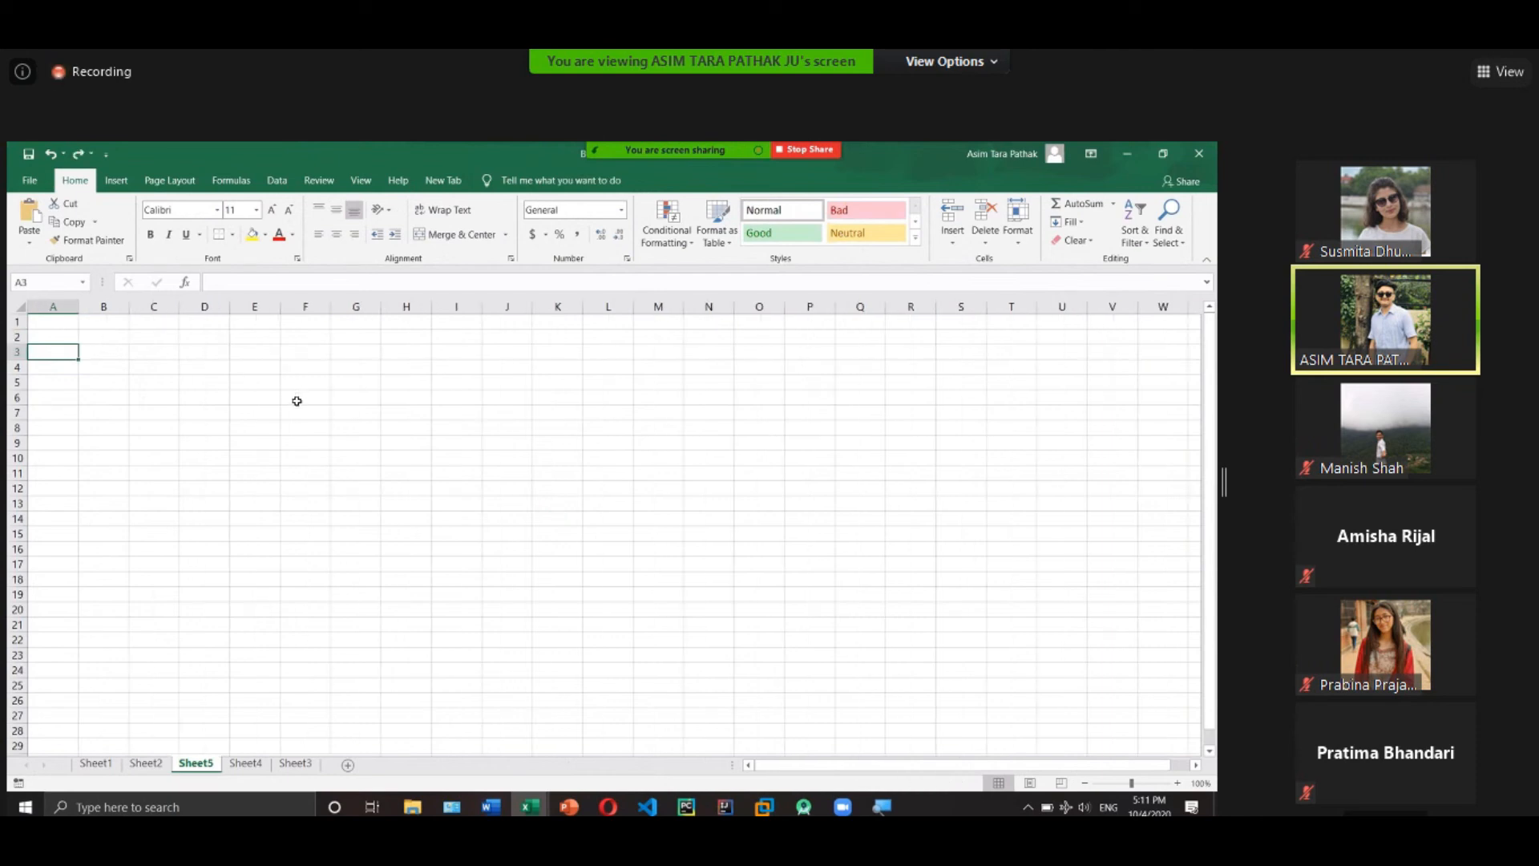
pyautogui.click(247, 762)
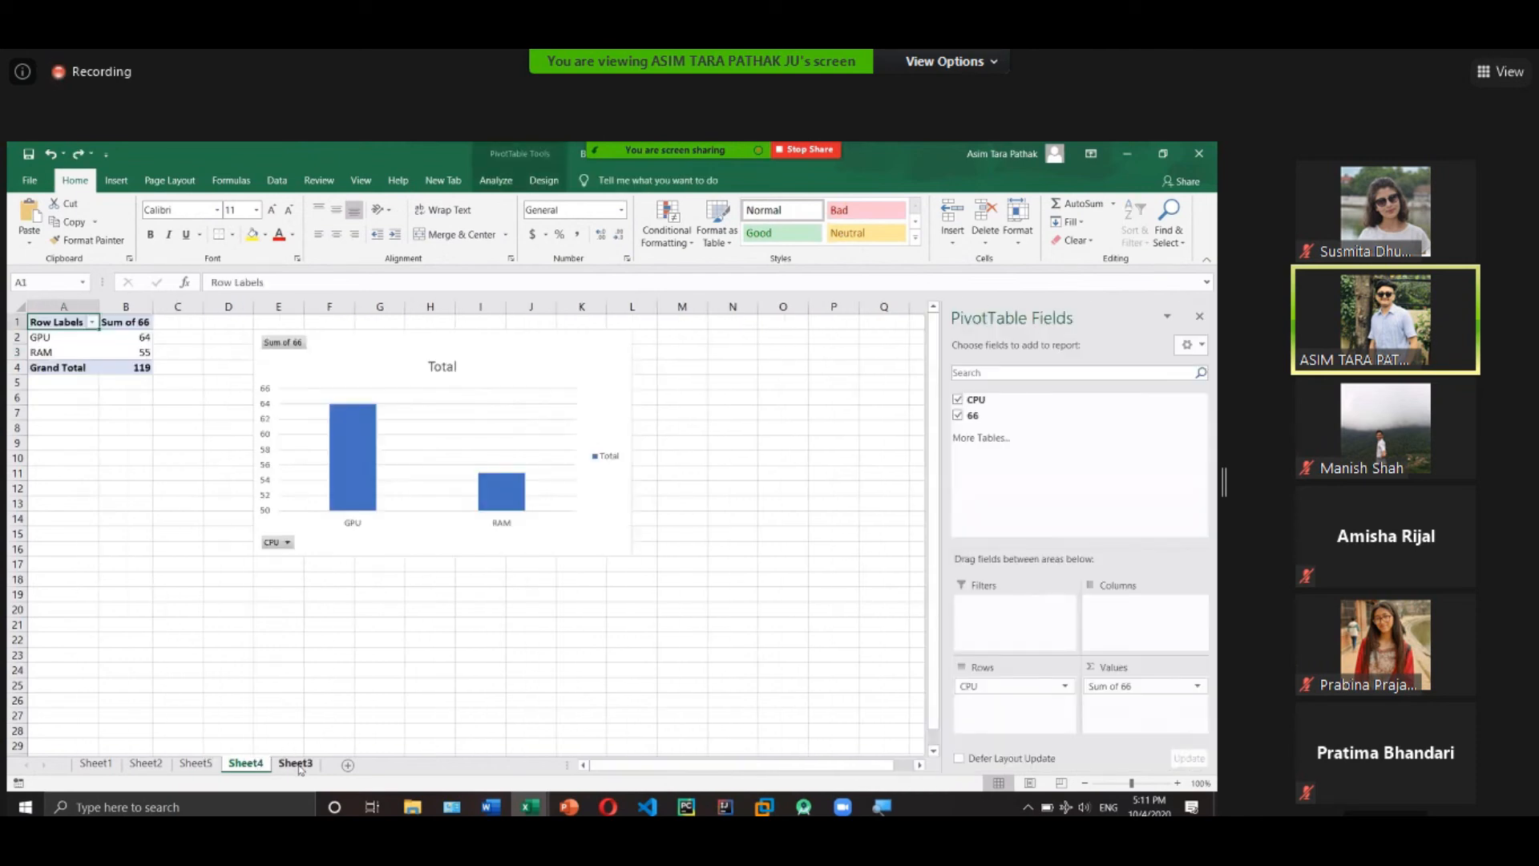
pyautogui.click(292, 763)
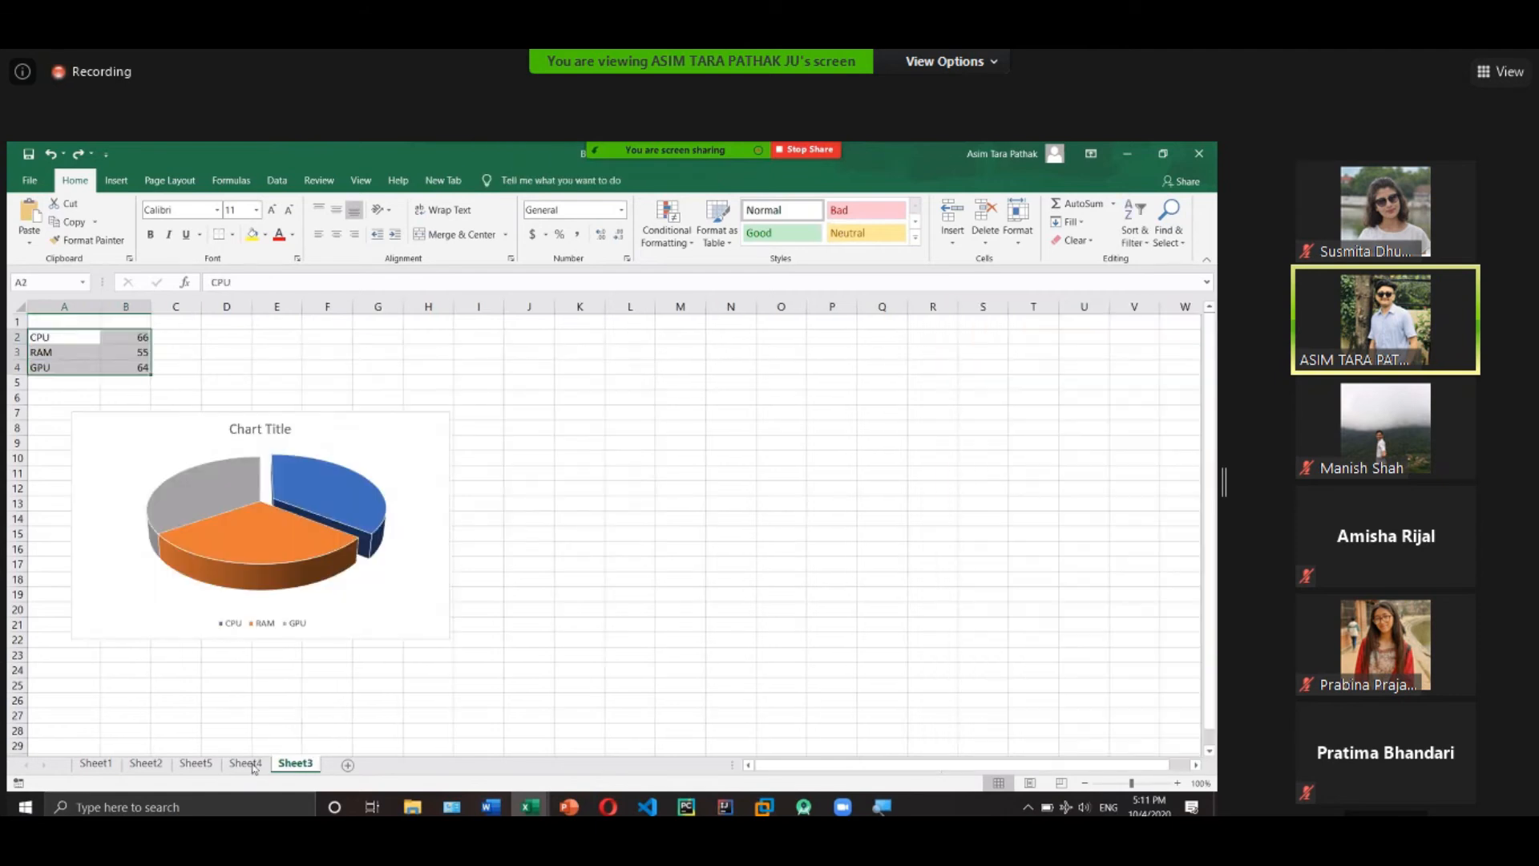
pyautogui.click(243, 764)
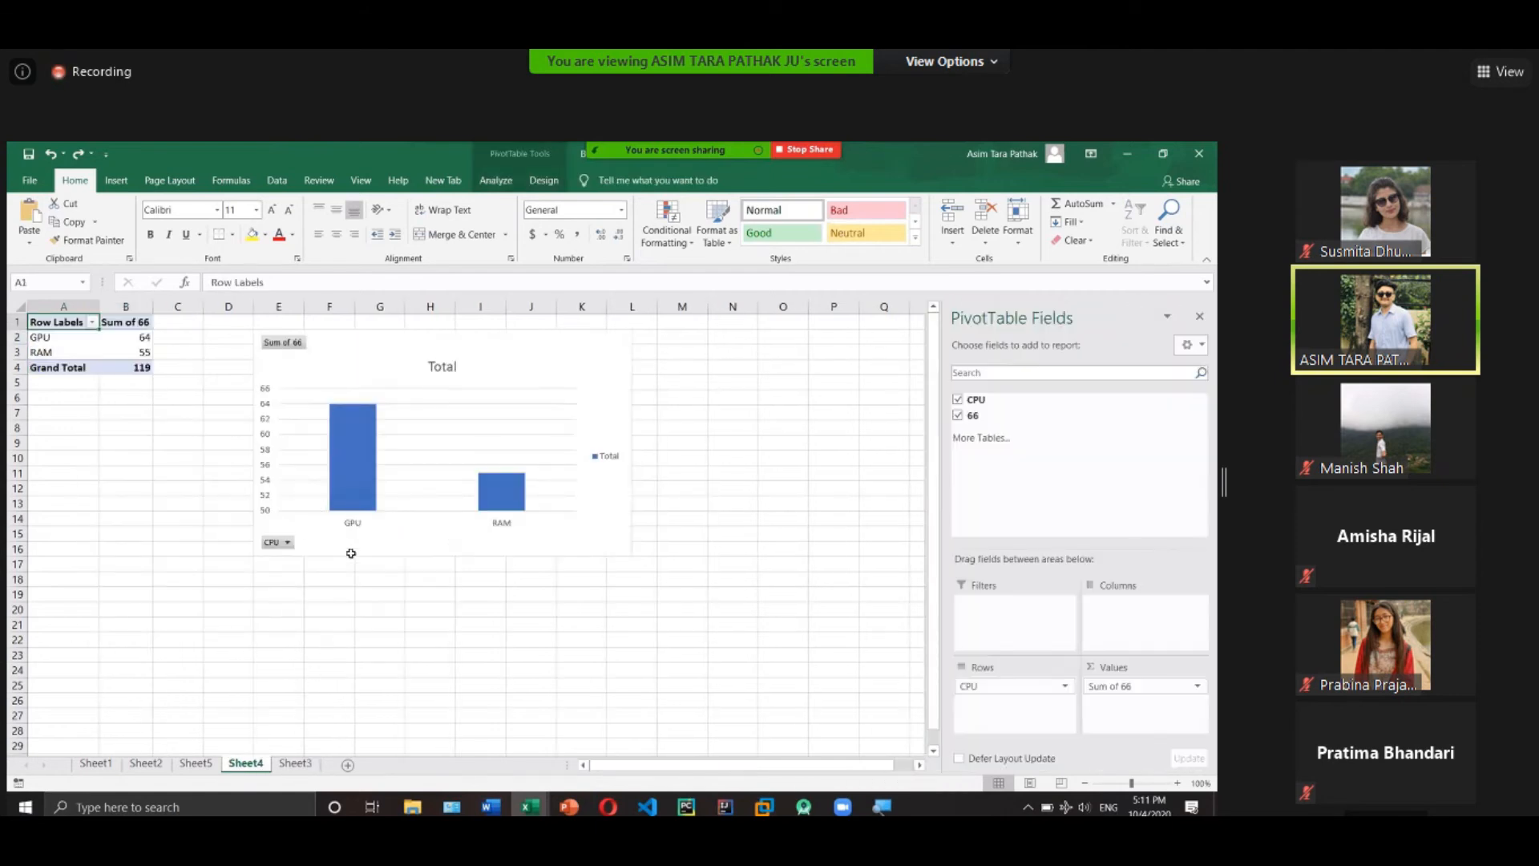
pyautogui.click(287, 542)
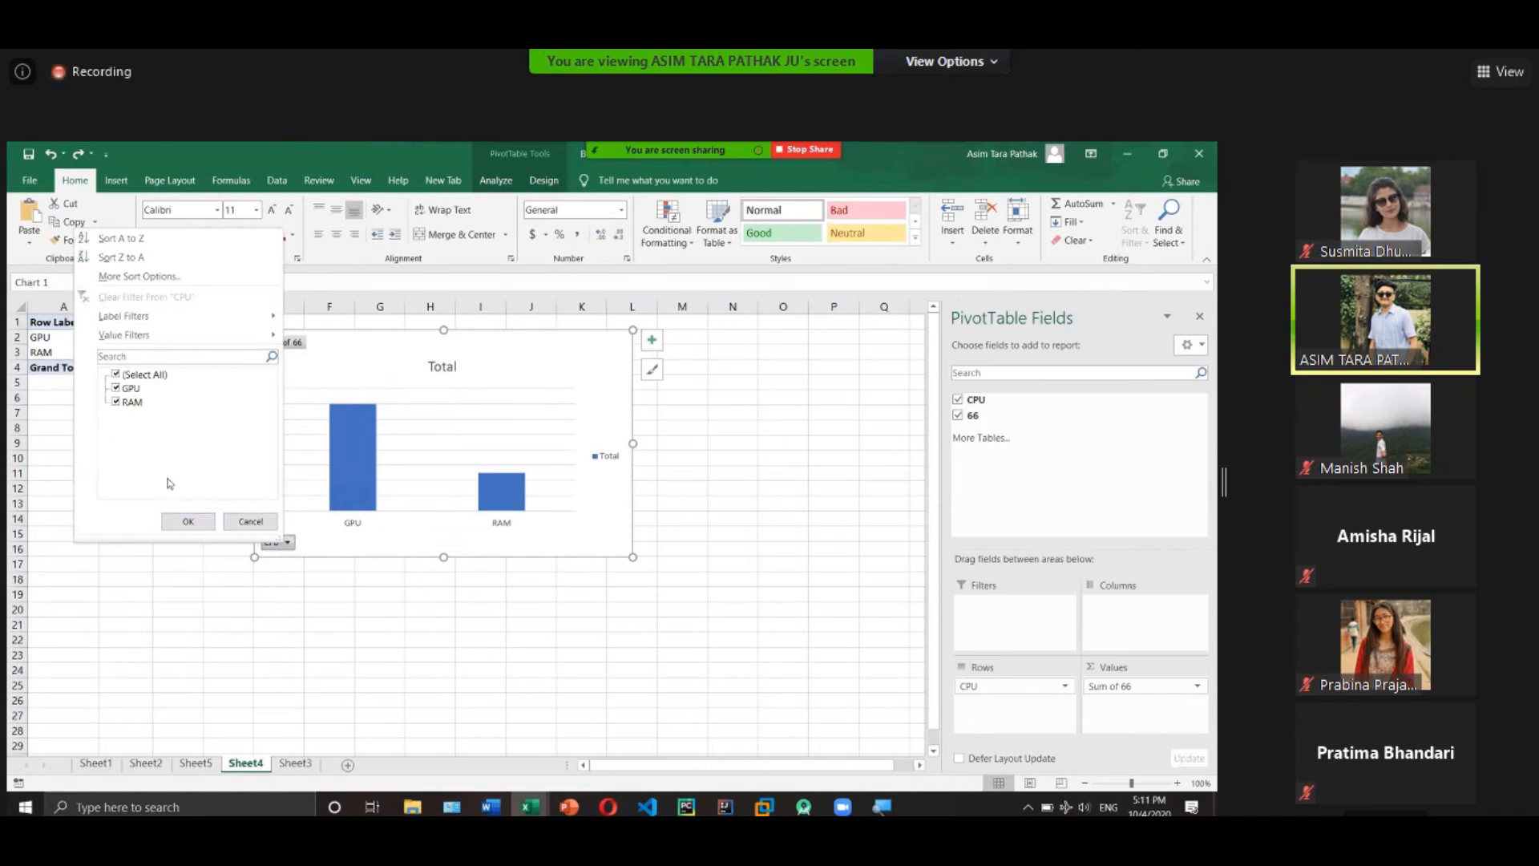
pyautogui.click(192, 522)
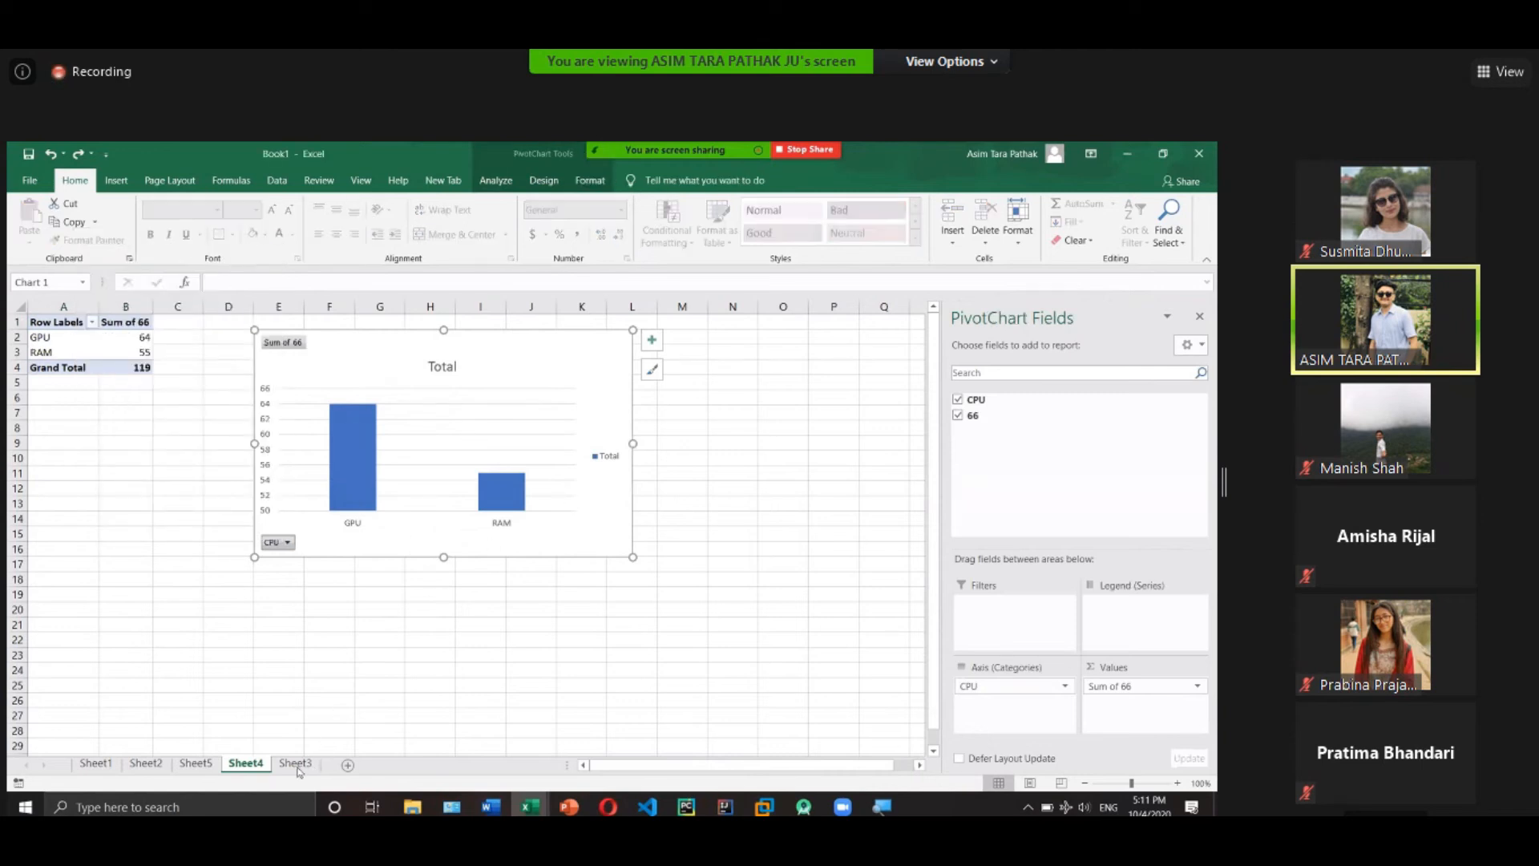
# Rename the Sheet4 tab to 'Pivot Table'.
pyautogui.click(294, 764)
pyautogui.rightClick(292, 766)
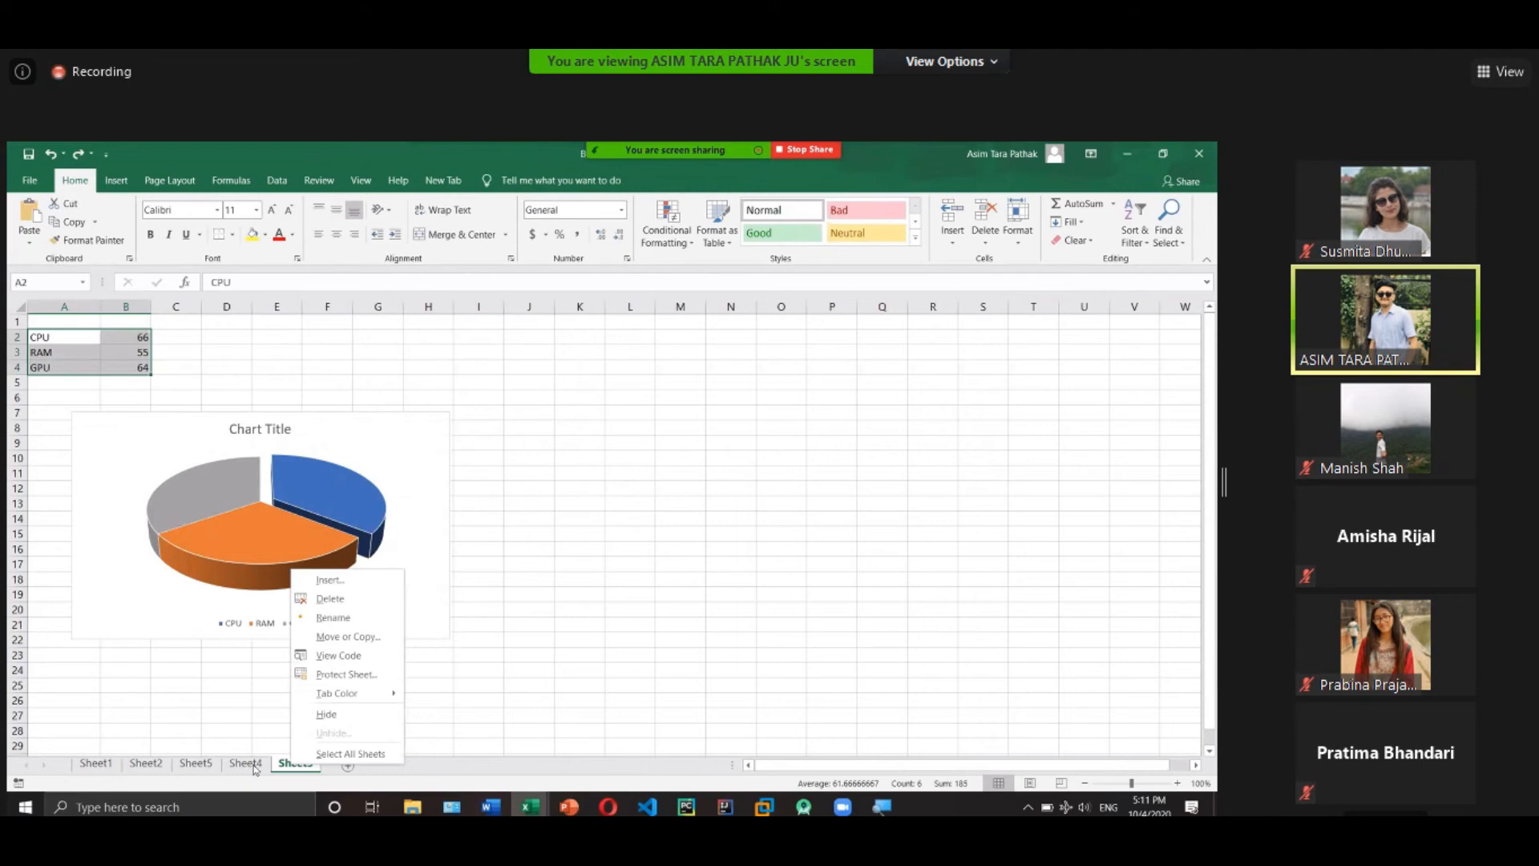
pyautogui.rightClick(254, 766)
pyautogui.click(294, 615)
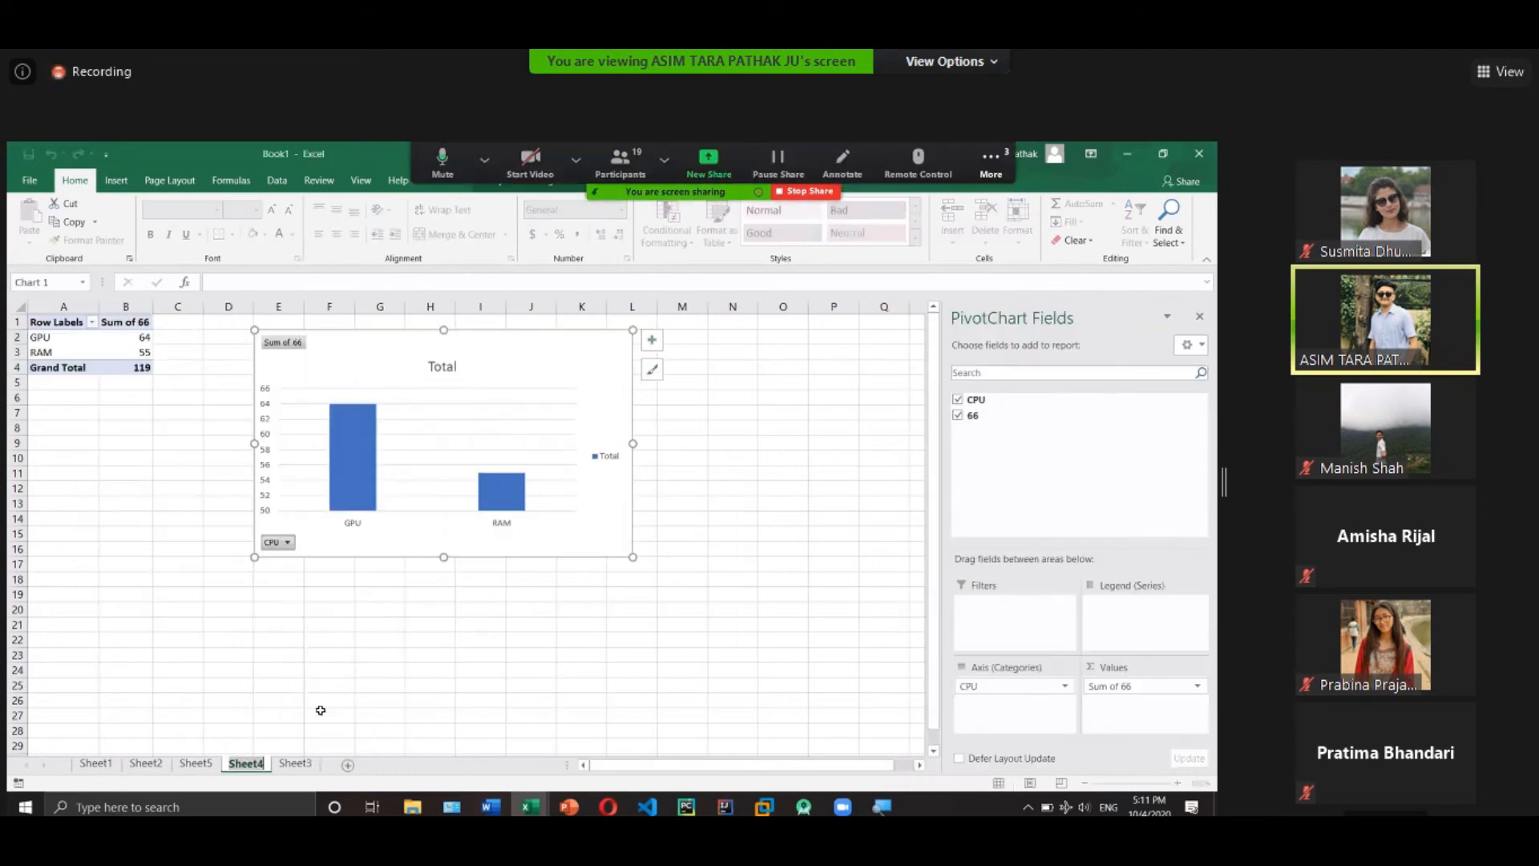
pyautogui.write('Pivot Table')
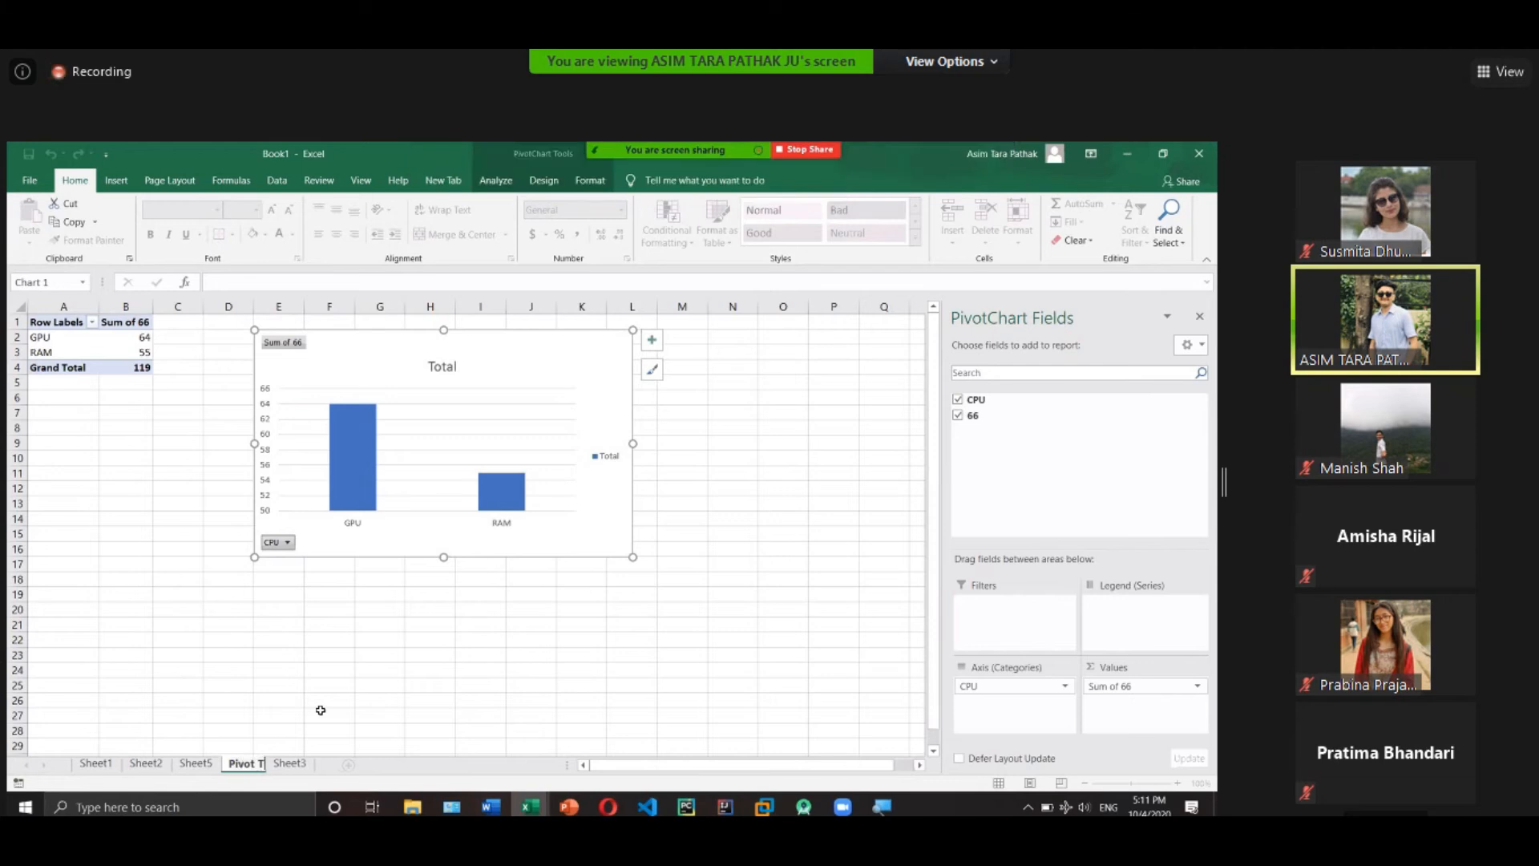
pyautogui.click(321, 710)
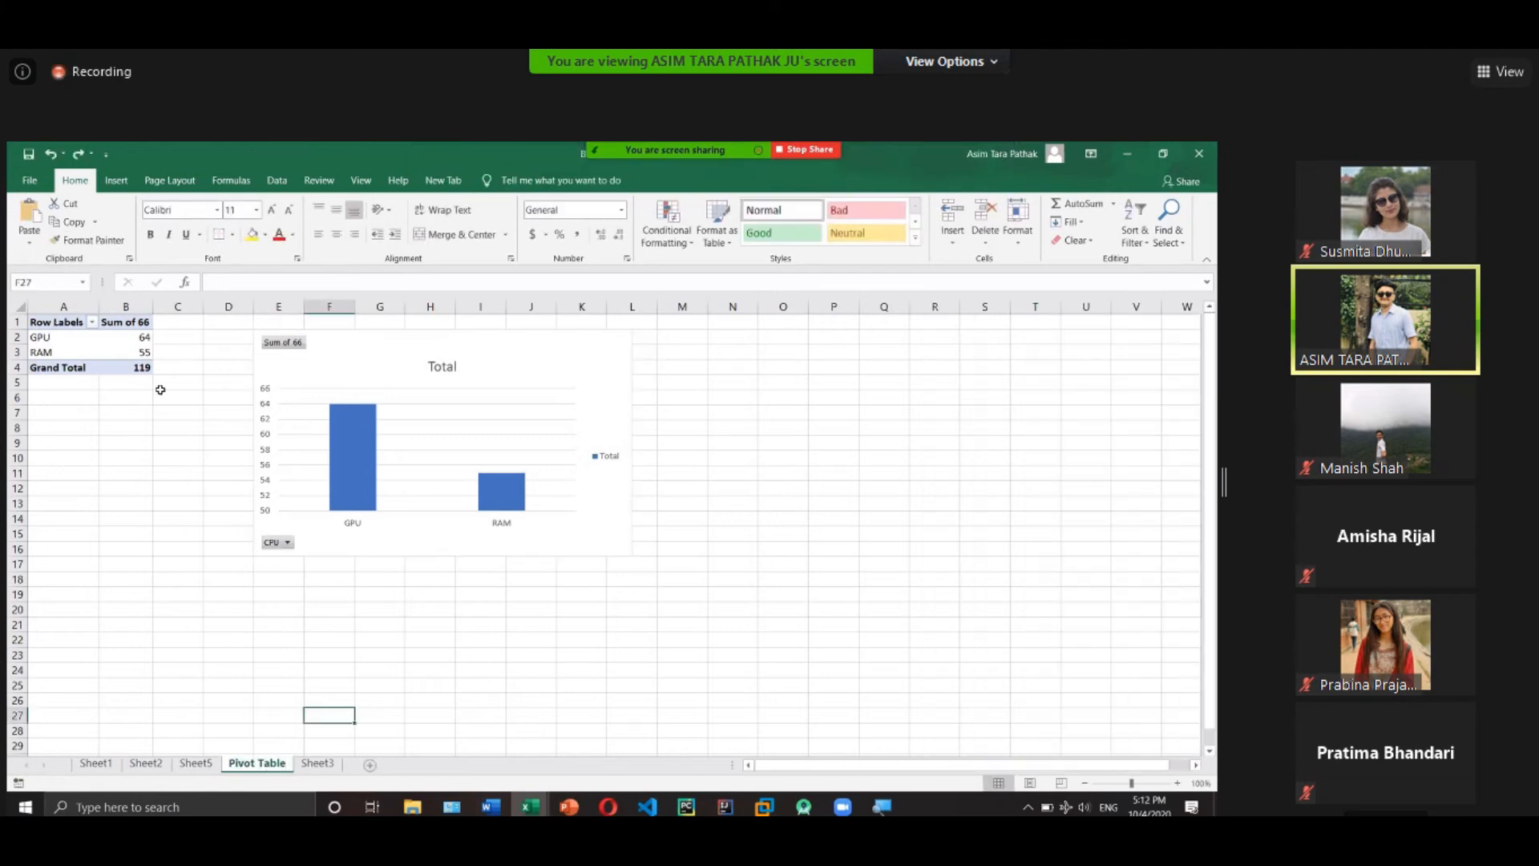
# Switch to Sheet1 to view the XYZ School mark sheet.
pyautogui.click(190, 425)
pyautogui.click(183, 411)
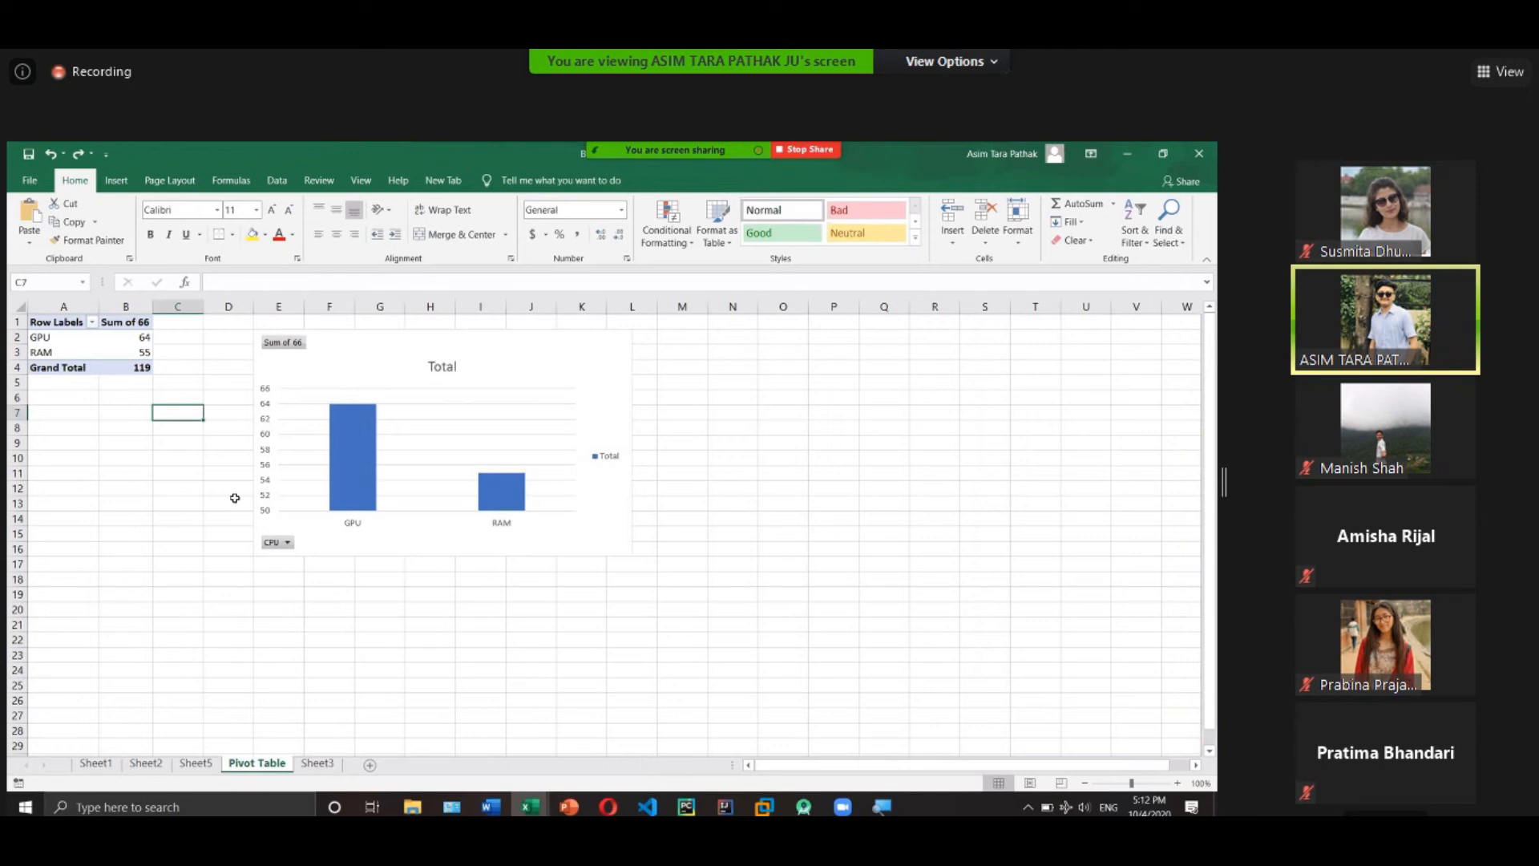
pyautogui.click(96, 763)
# Browse the Insert tab's Shapes and Pictures options, then show Sheet2's student summary.
pyautogui.click(287, 561)
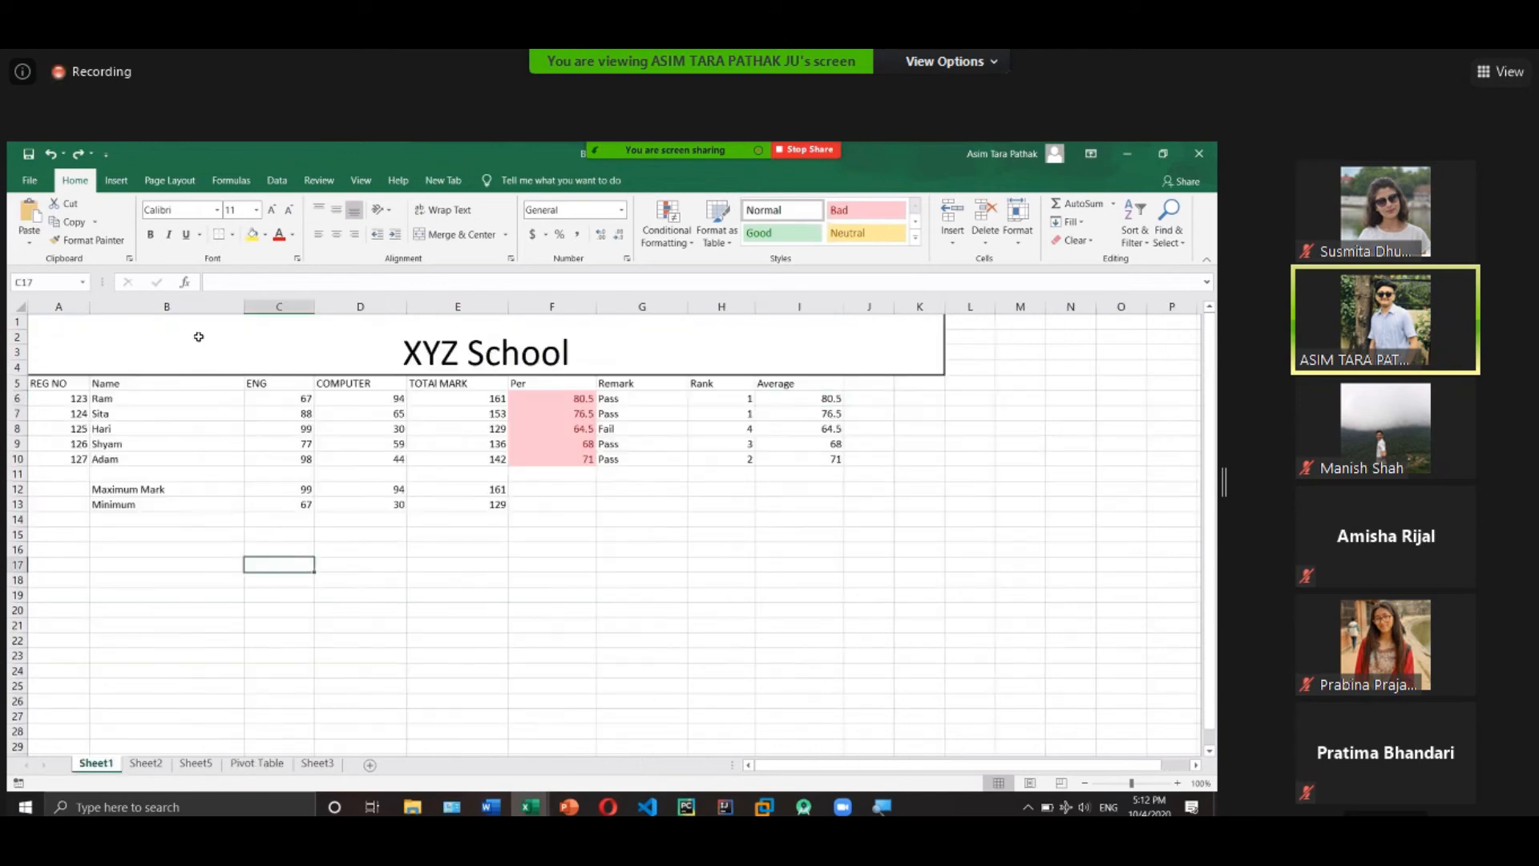
pyautogui.click(117, 180)
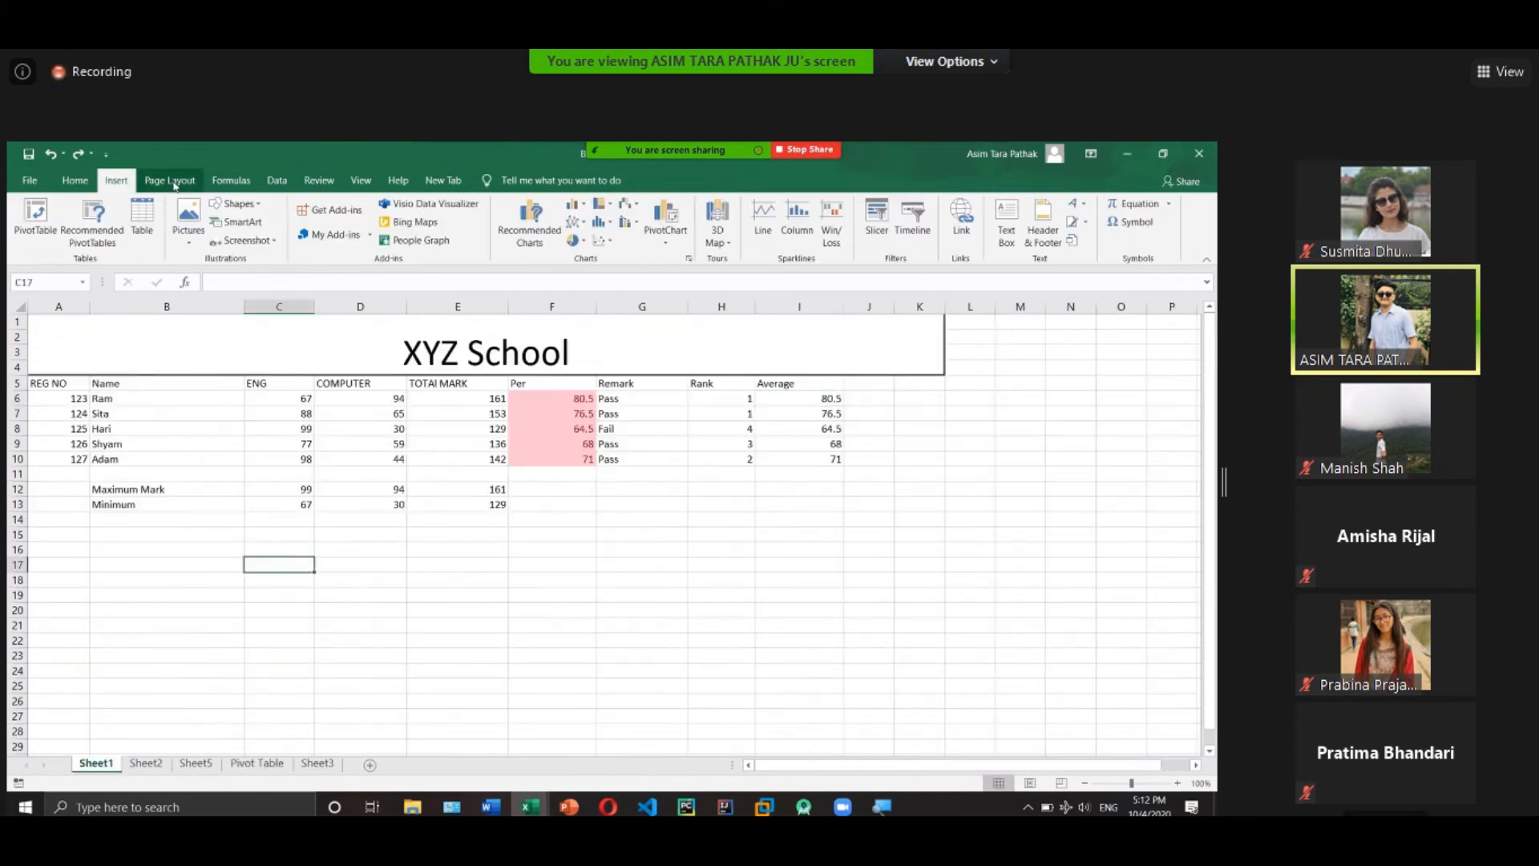
pyautogui.click(256, 206)
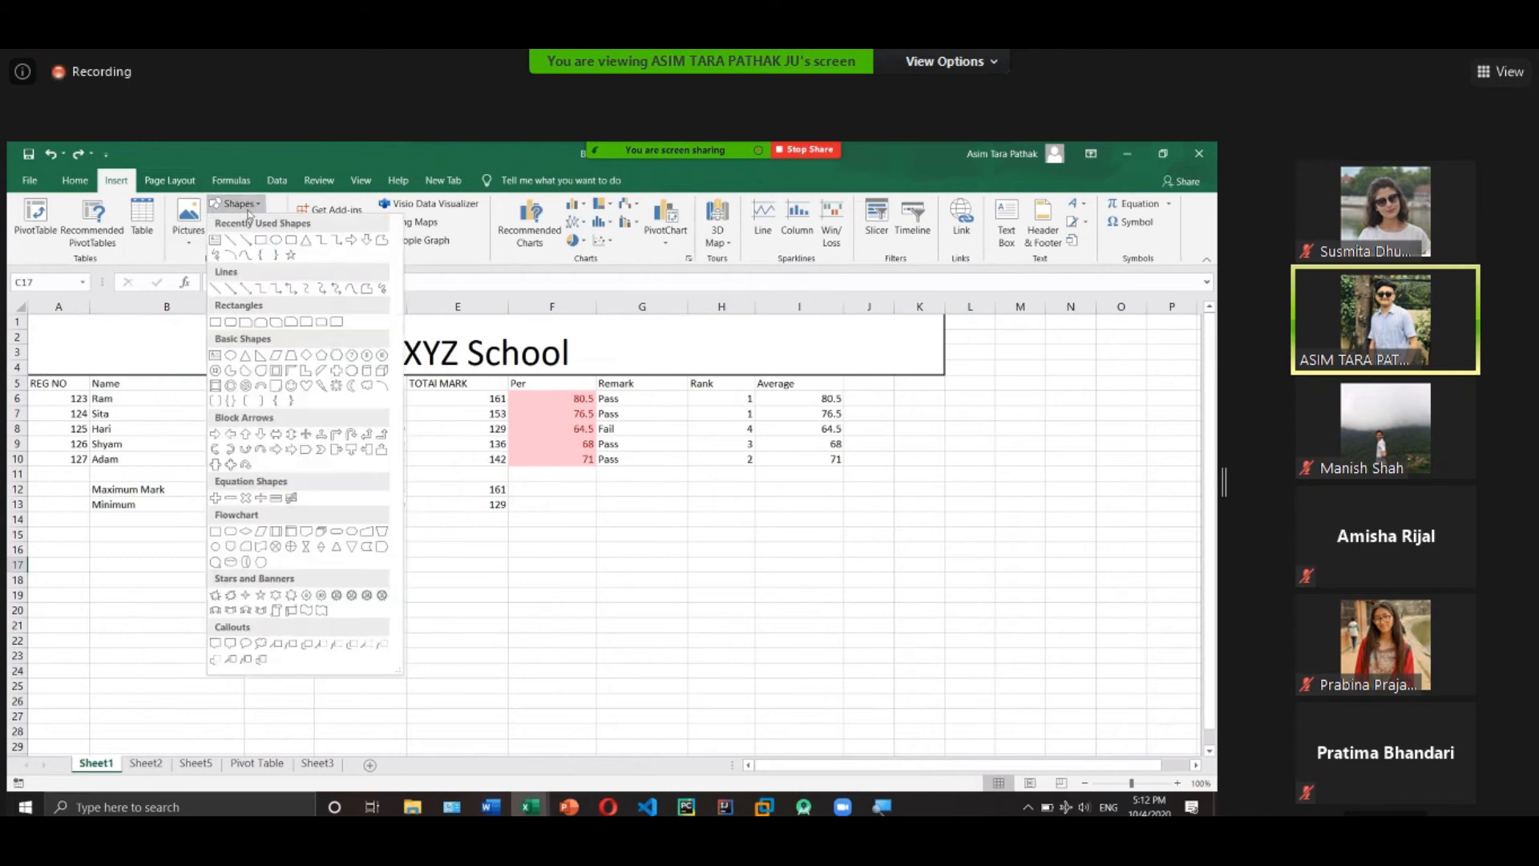
pyautogui.click(248, 206)
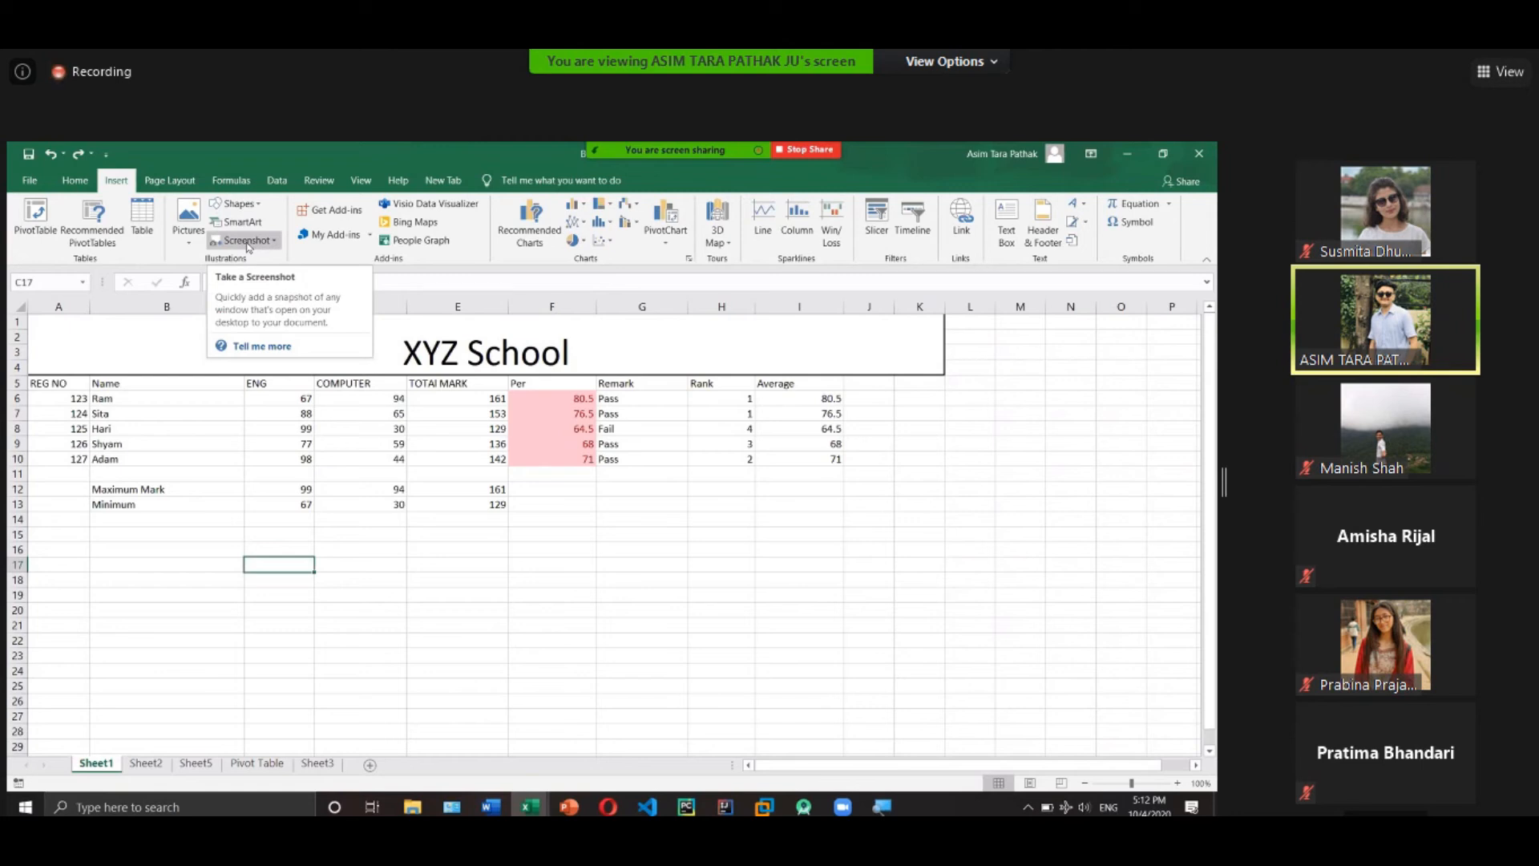
pyautogui.click(193, 240)
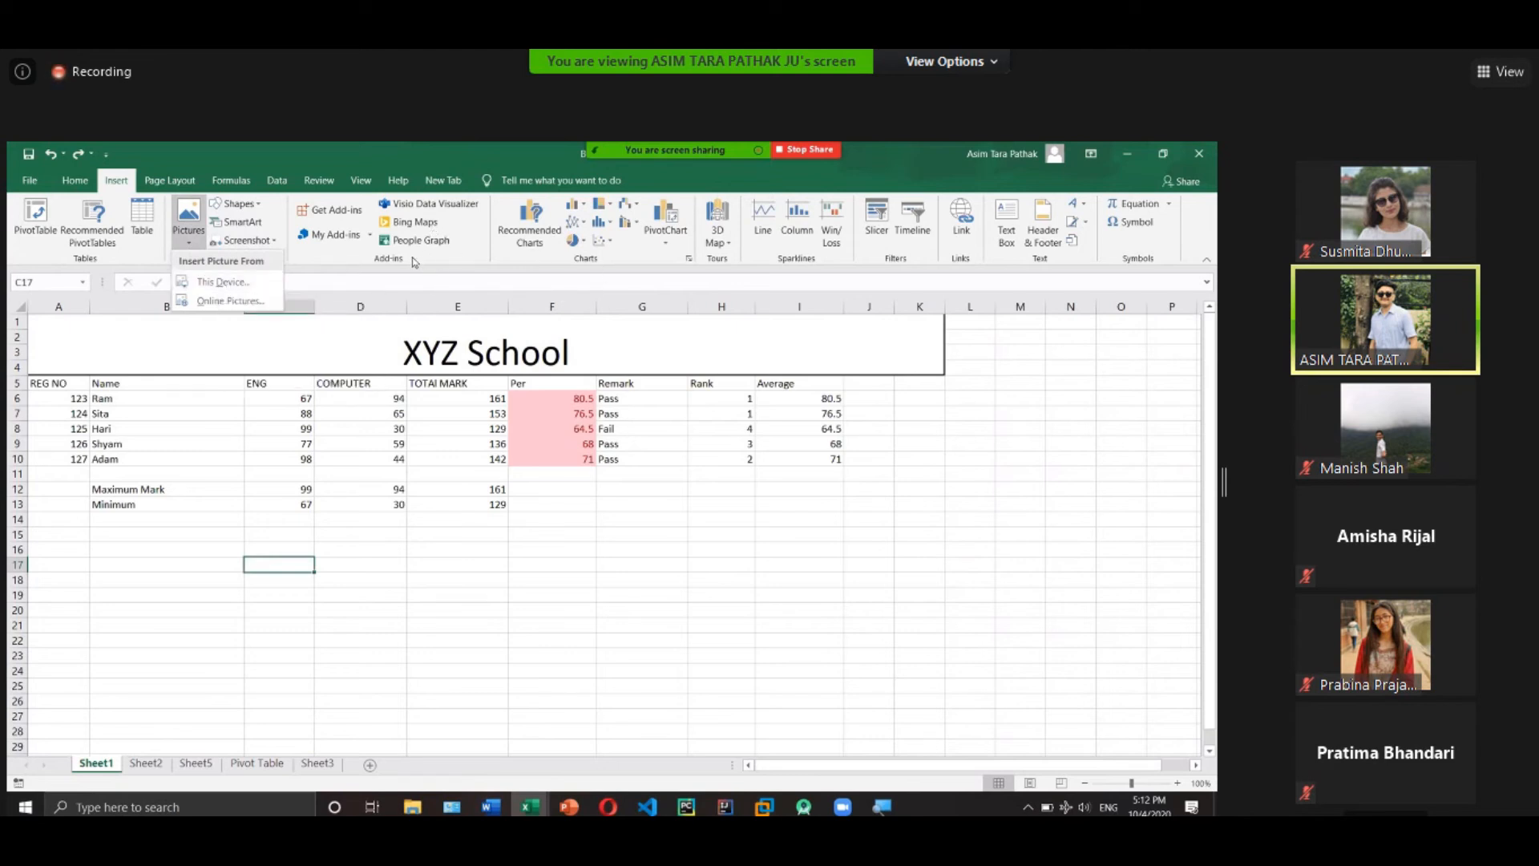
pyautogui.click(766, 259)
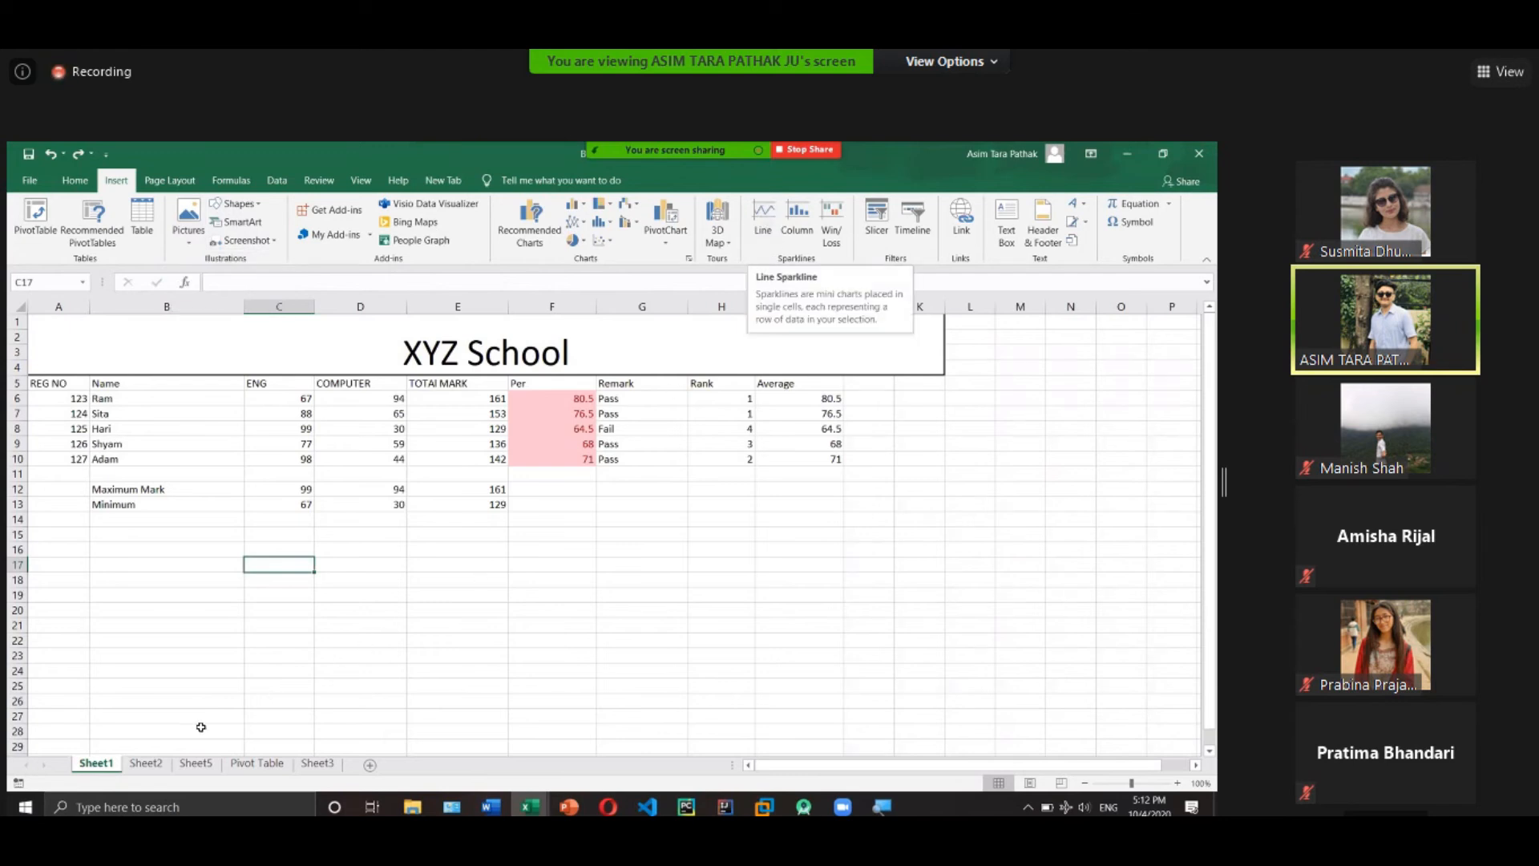
pyautogui.click(163, 766)
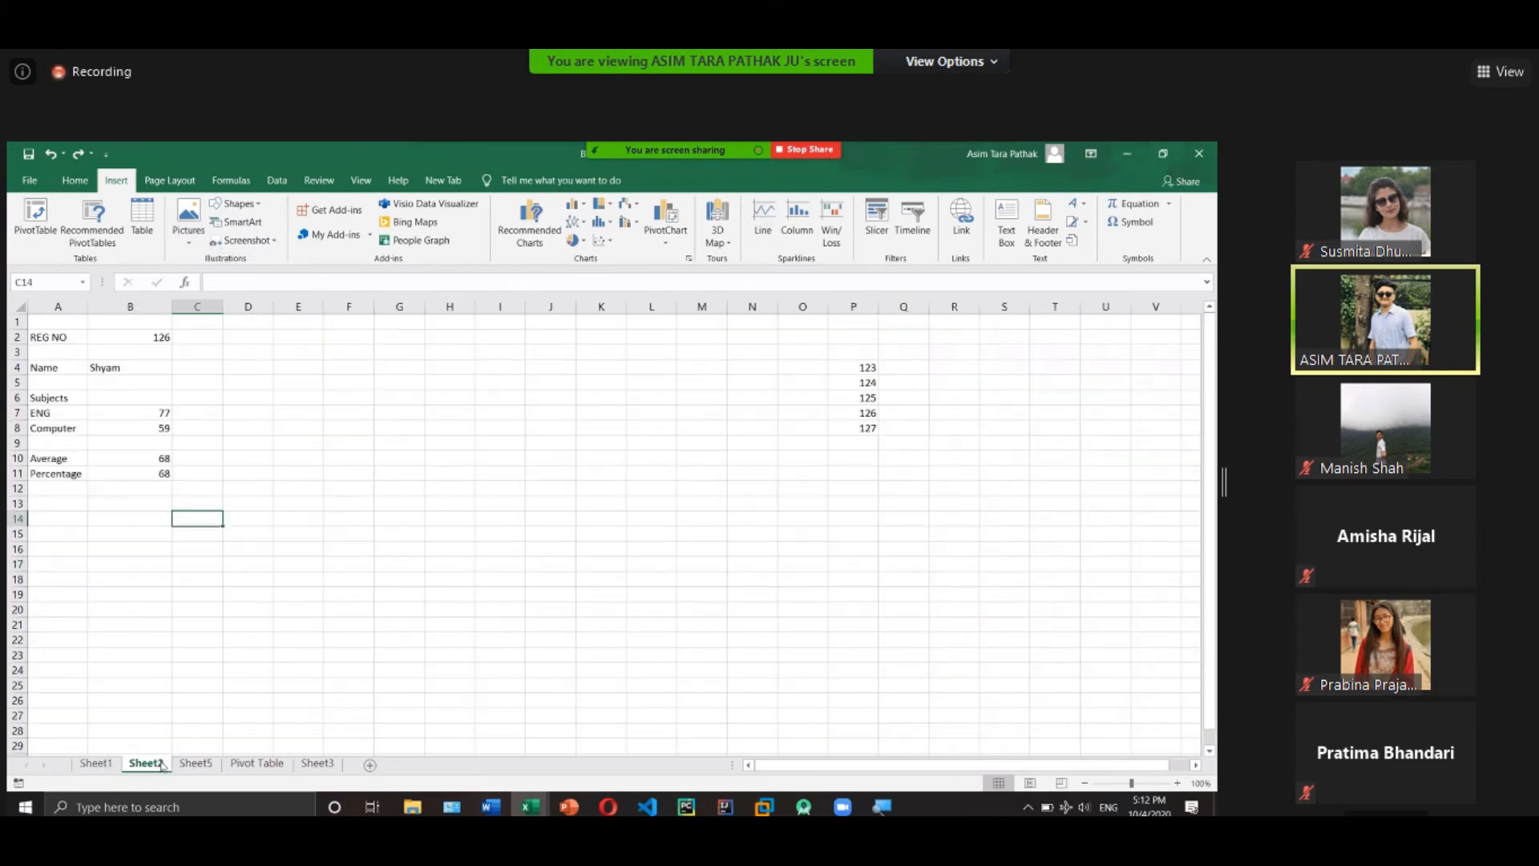
# On the blank Sheet5, enter CPU with value 66 in row 3.
pyautogui.click(198, 763)
pyautogui.click(254, 764)
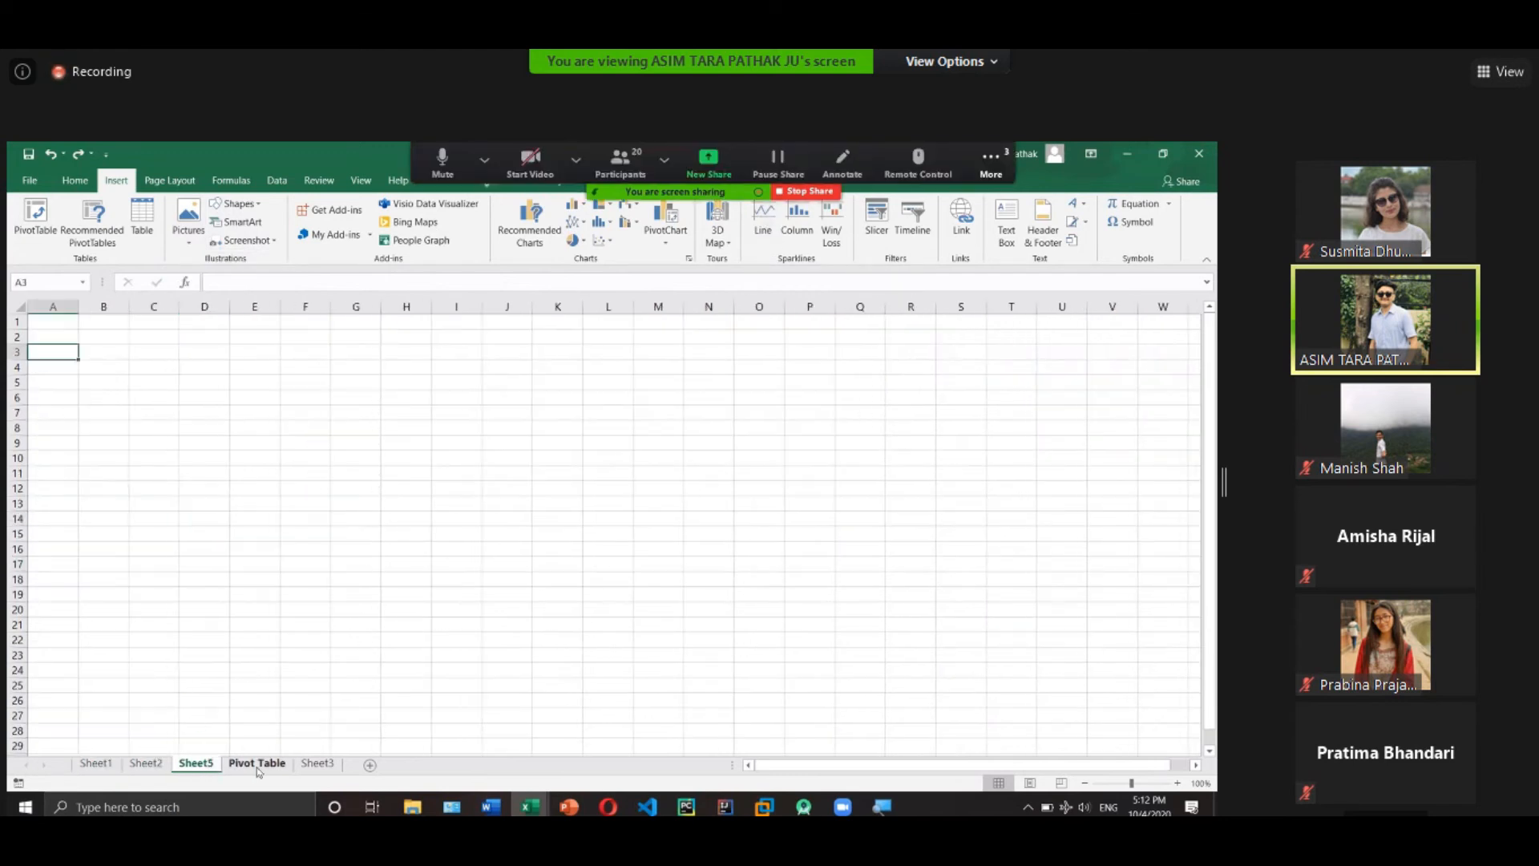
pyautogui.click(196, 764)
pyautogui.write('CPU')
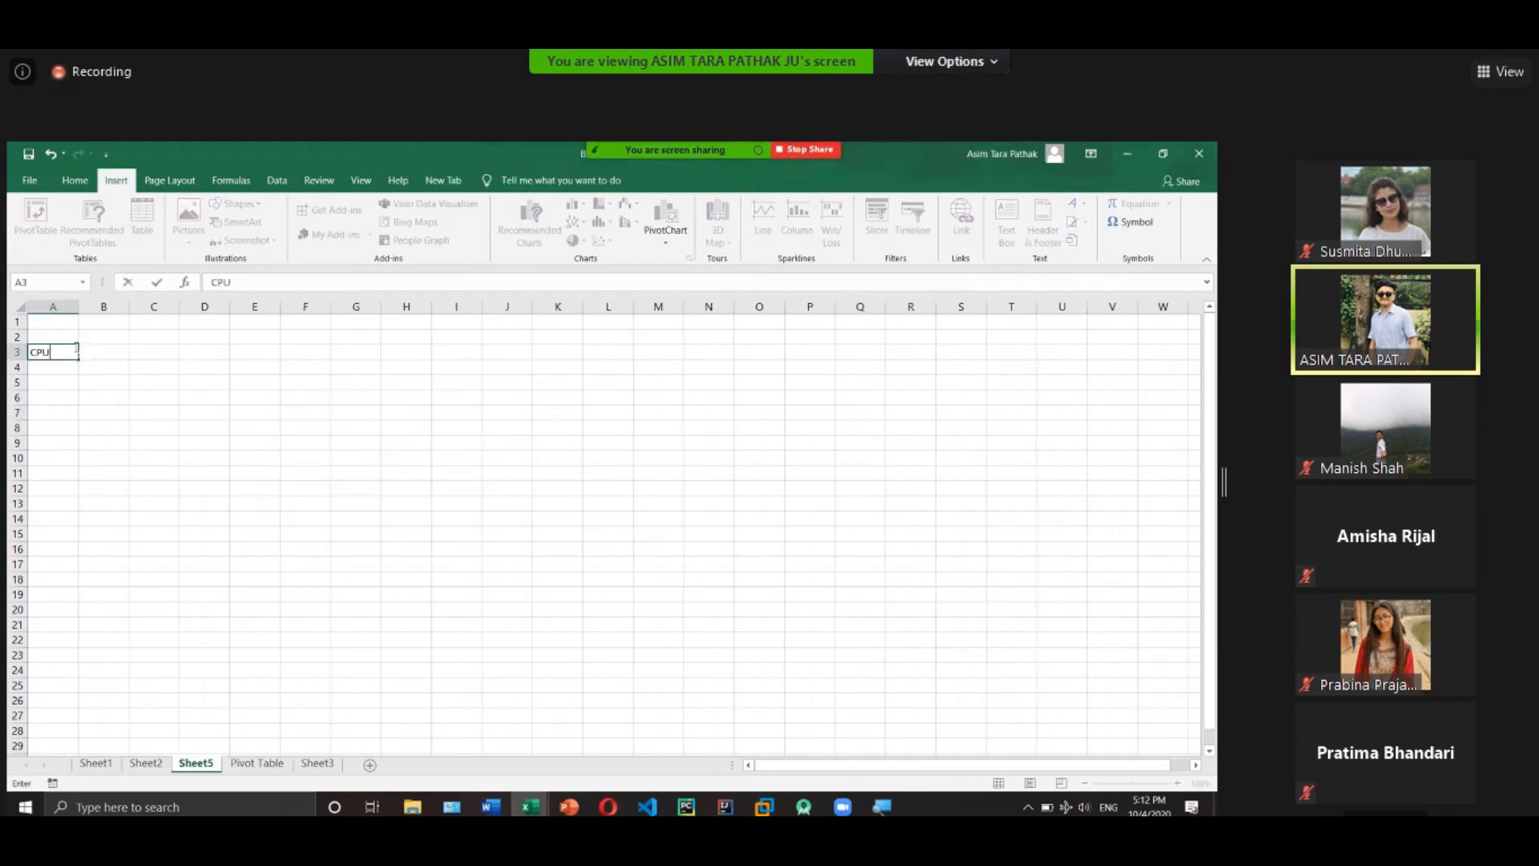
pyautogui.press('Tab')
pyautogui.write('66')
pyautogui.press('Down')
# Add RAM 77 and GPU 88 in rows 4 and 5, then select the table.
pyautogui.press('Left')
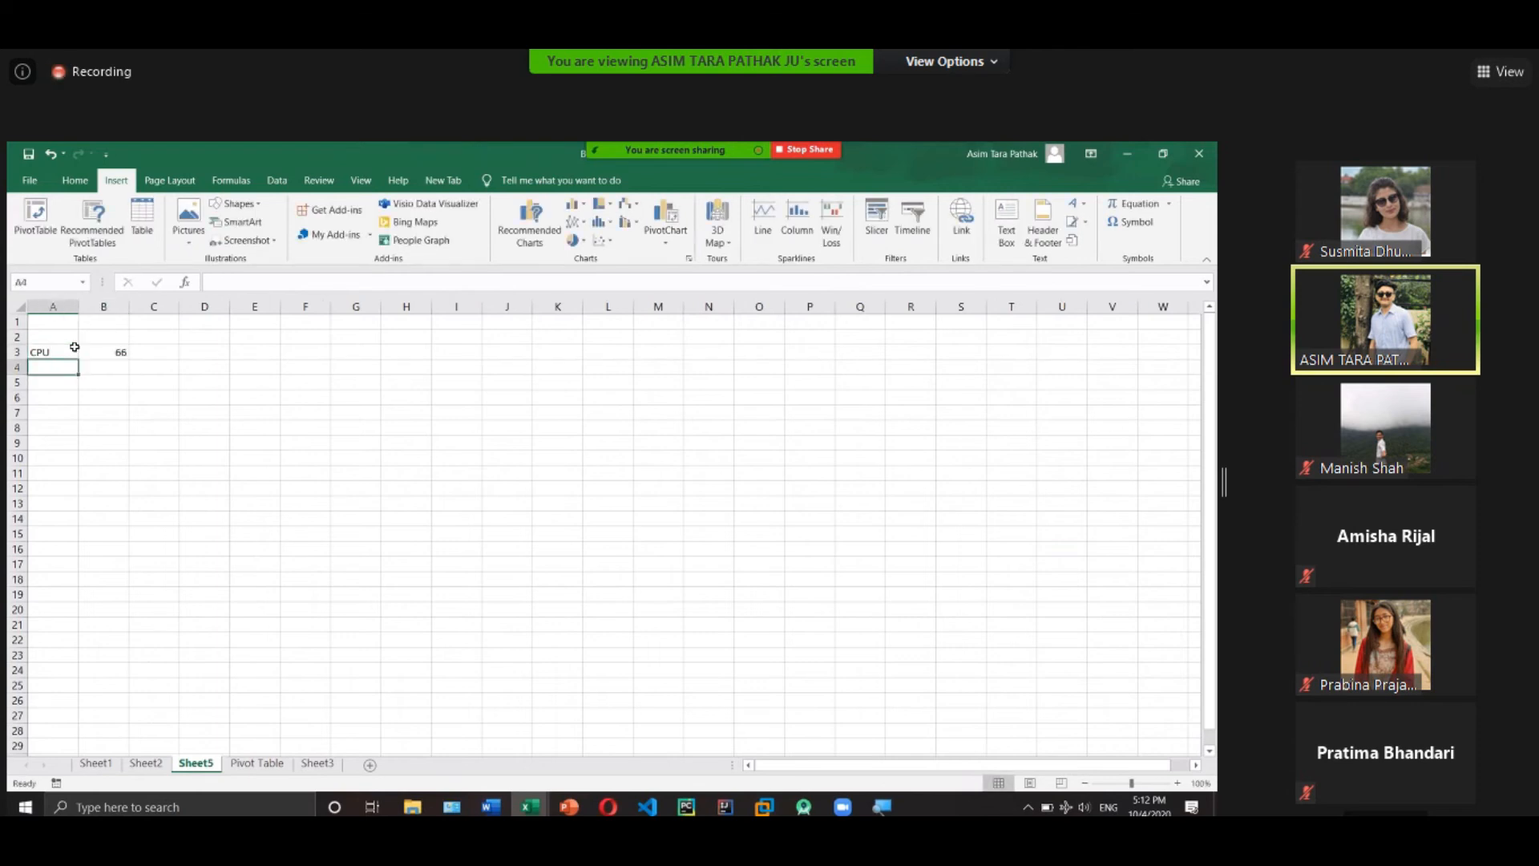
pyautogui.write('RAM')
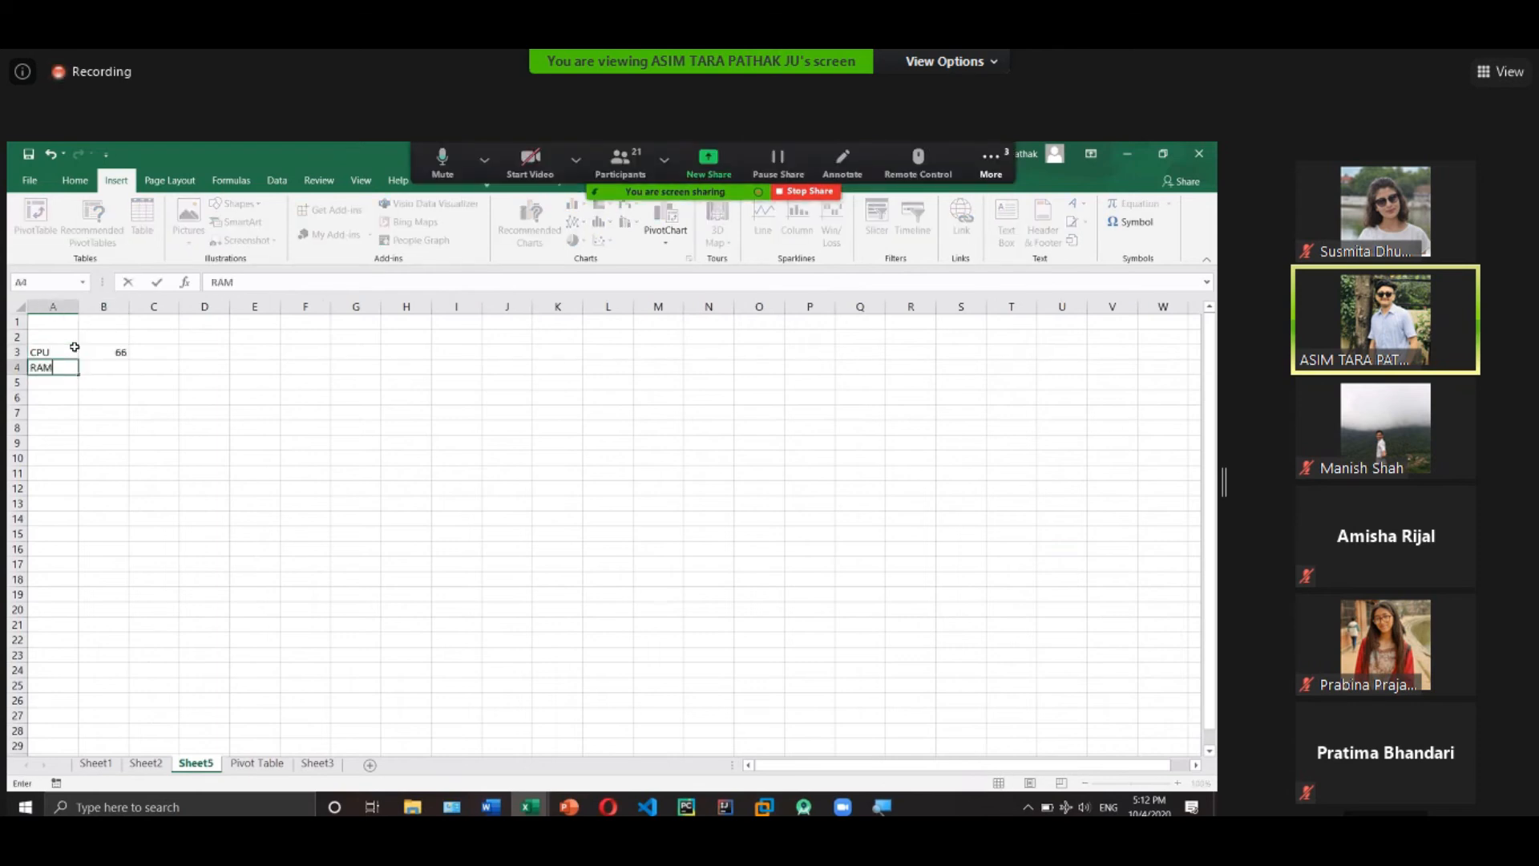
pyautogui.press('Tab')
pyautogui.write('77')
pyautogui.press('Return')
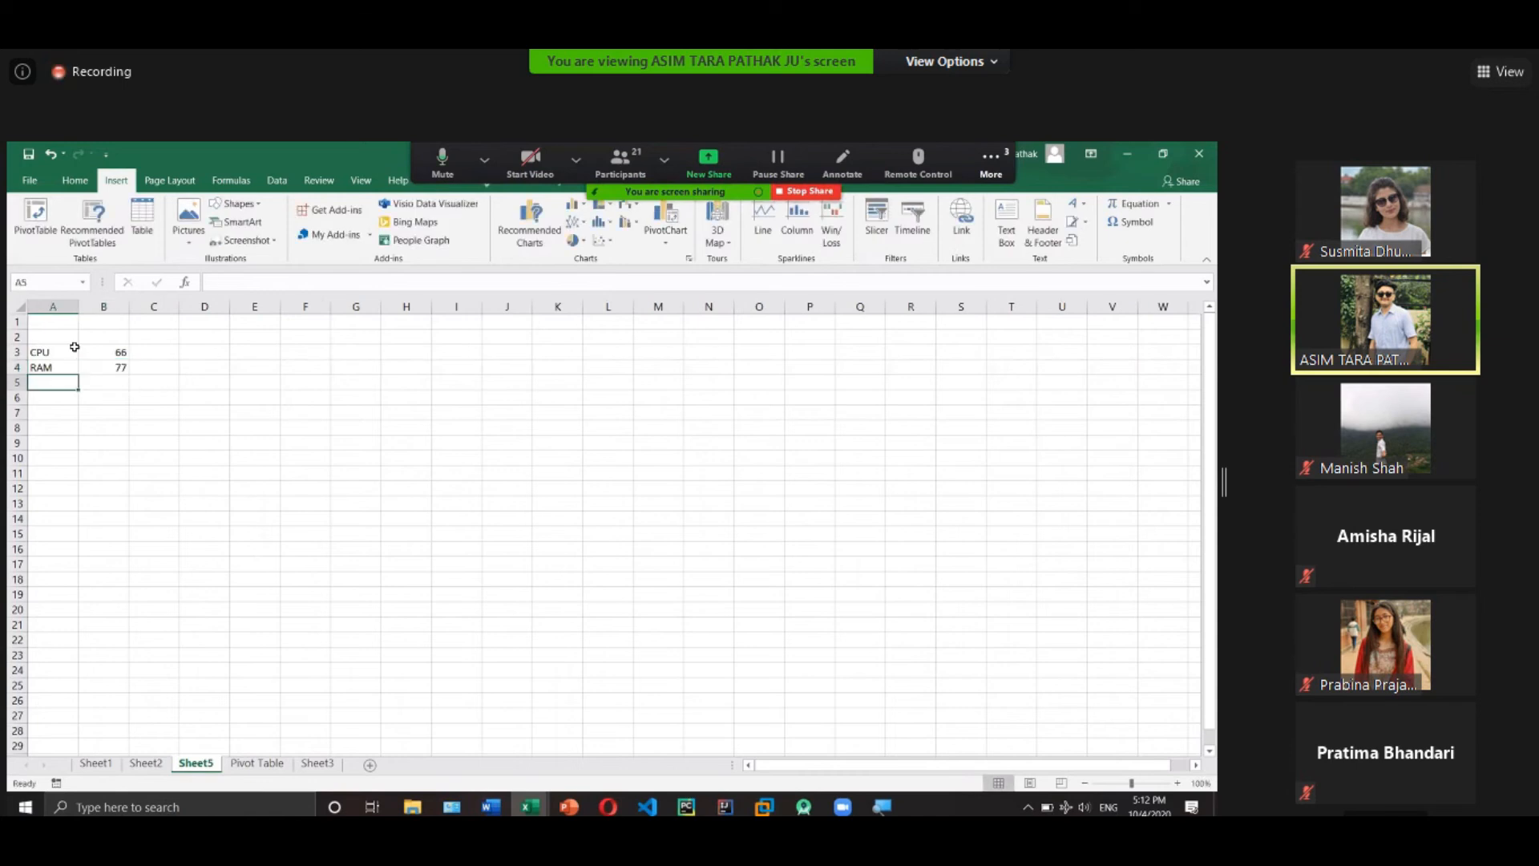
pyautogui.write('GPU')
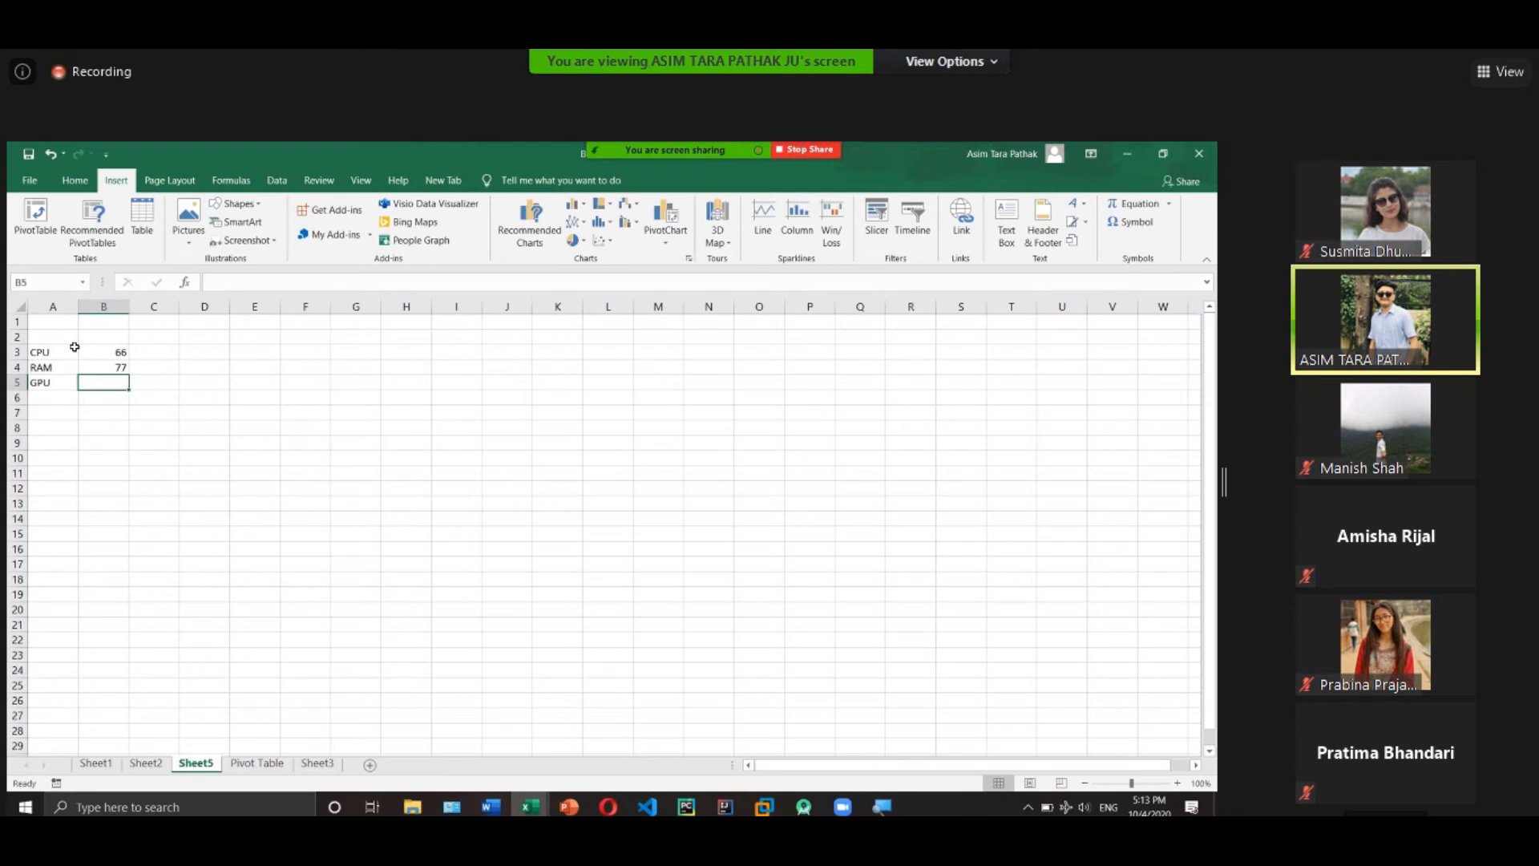
pyautogui.write('88')
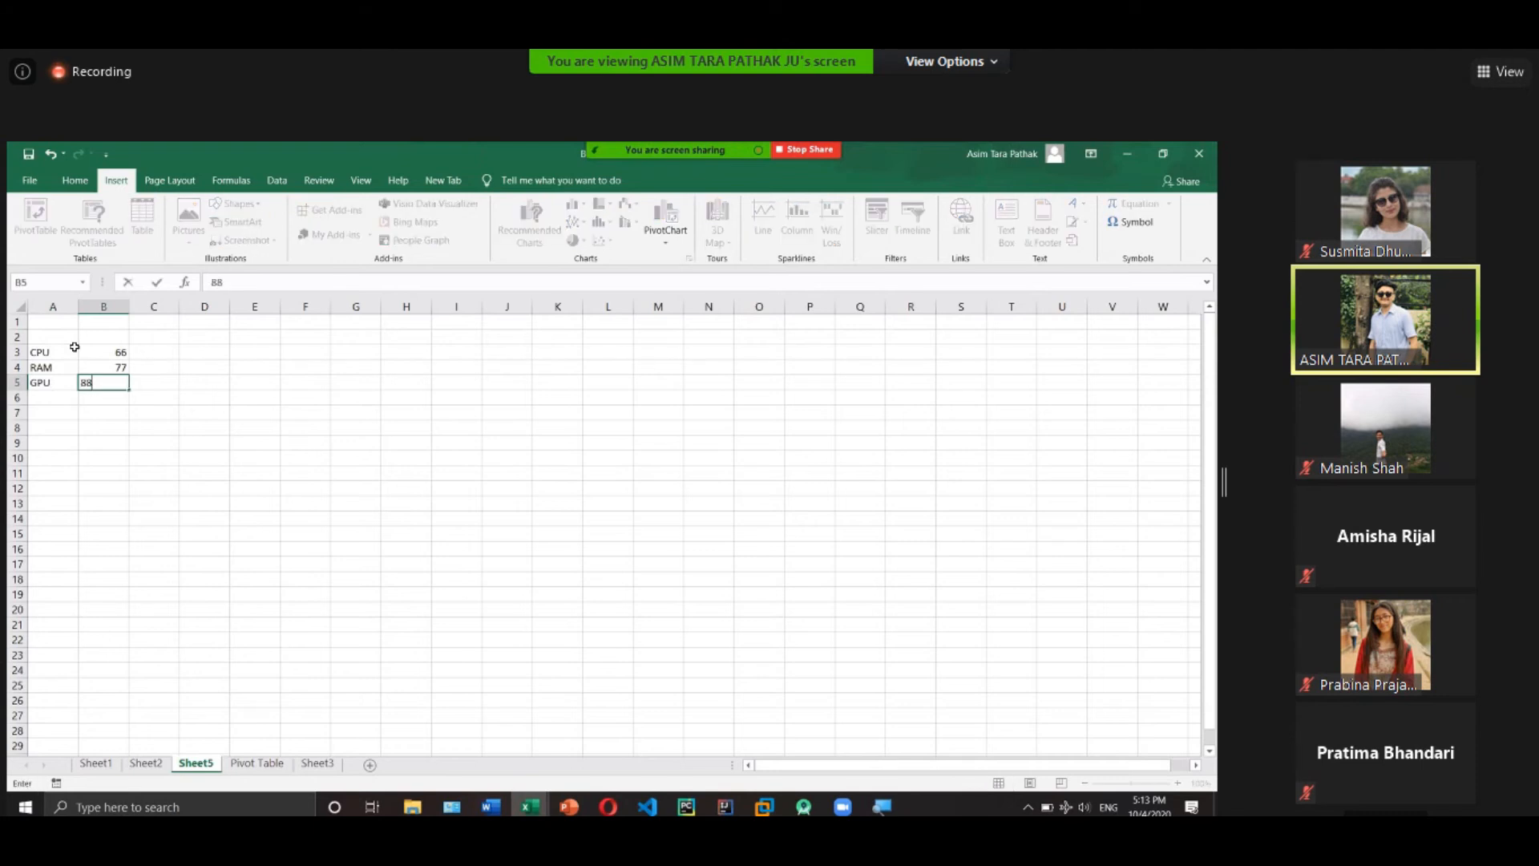
pyautogui.click(120, 474)
pyautogui.moveTo(64, 353); pyautogui.dragTo(120, 384)
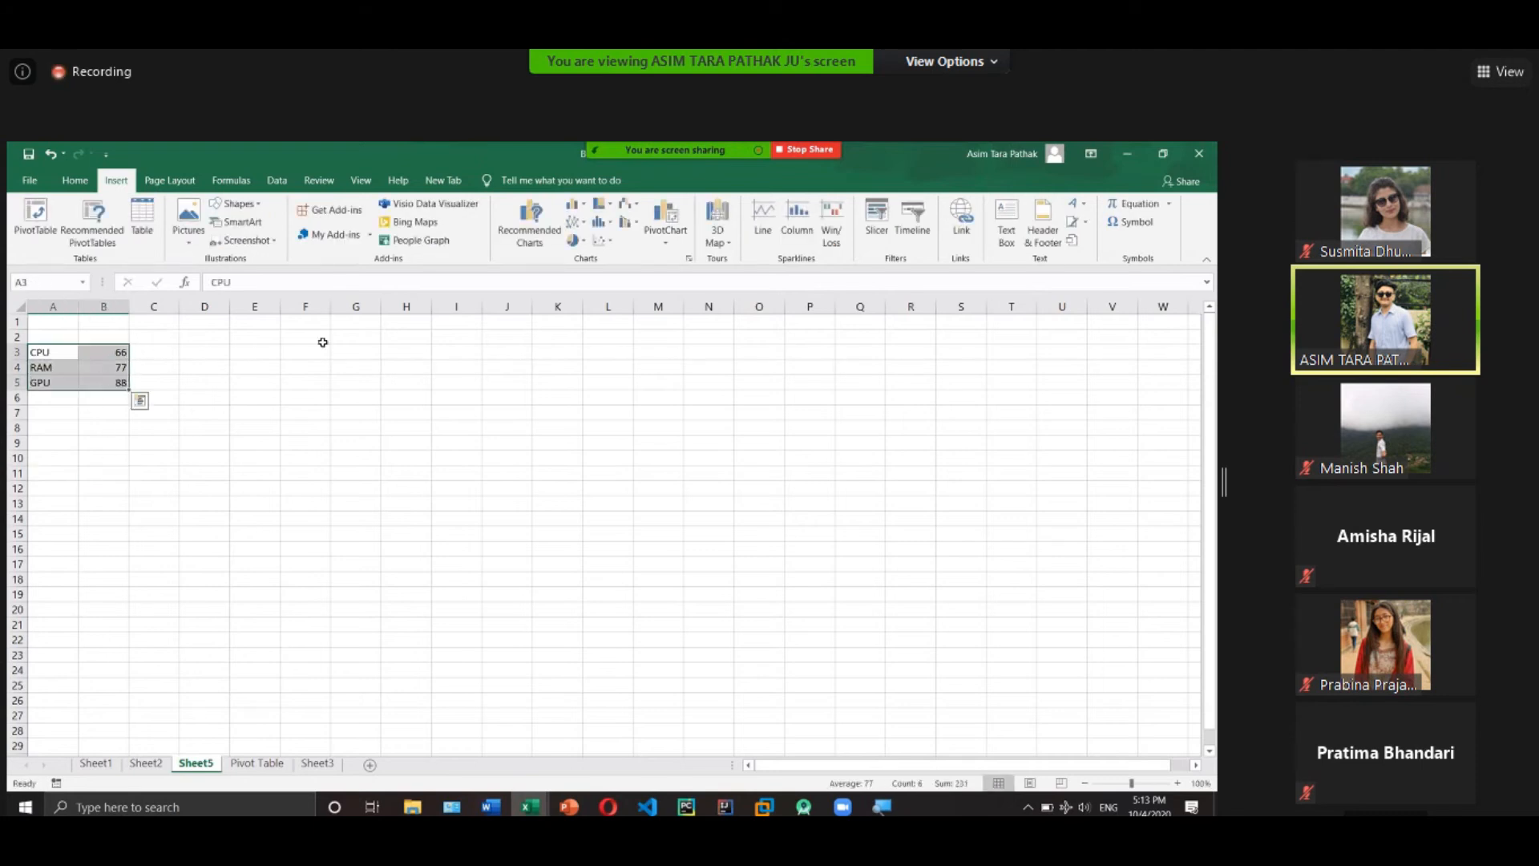
pyautogui.click(768, 233)
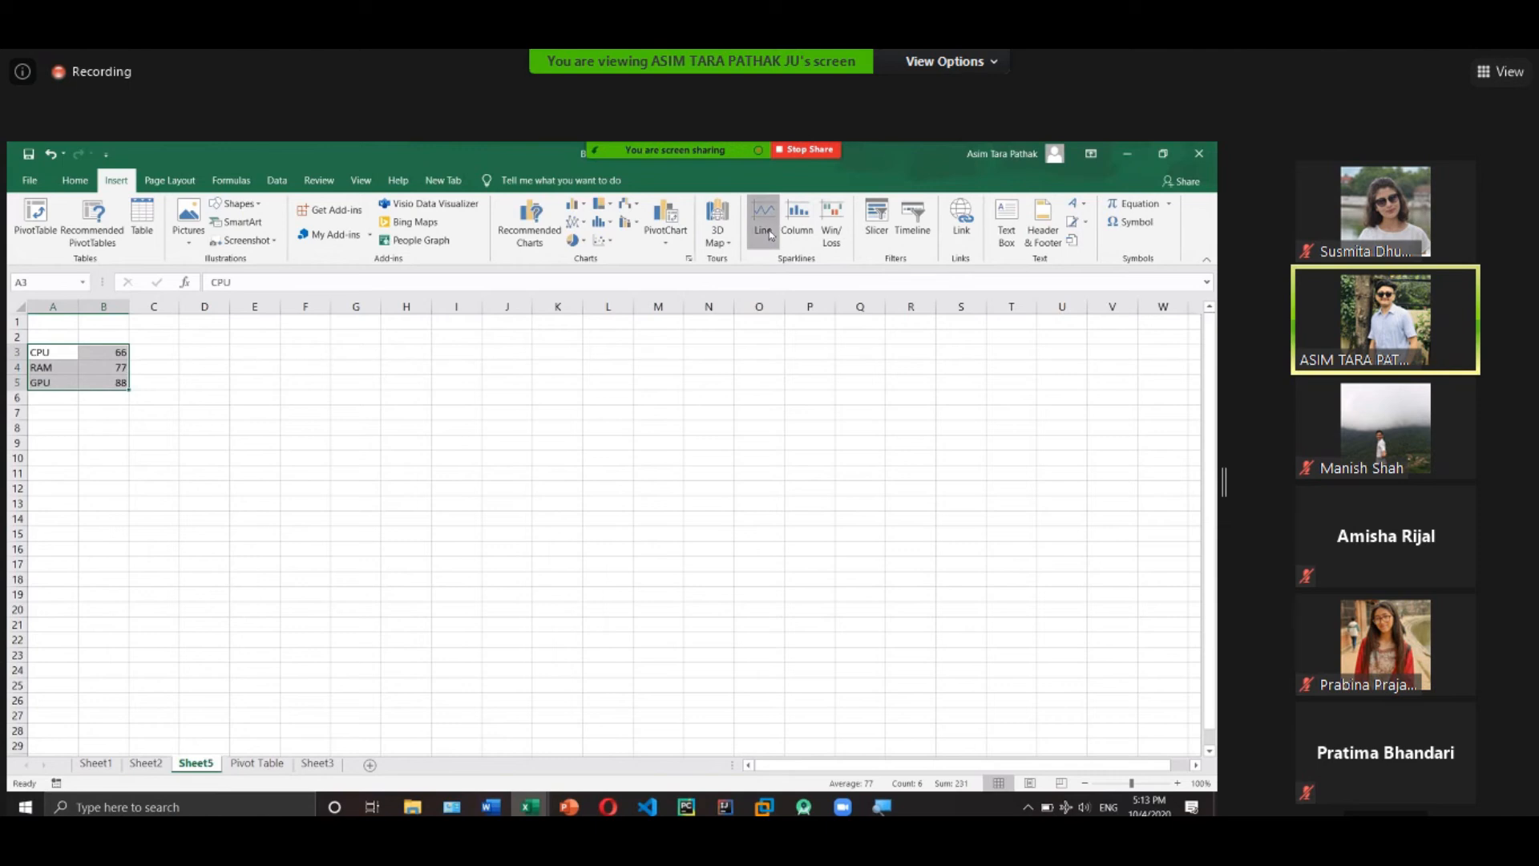
pyautogui.click(611, 505)
pyautogui.click(635, 506)
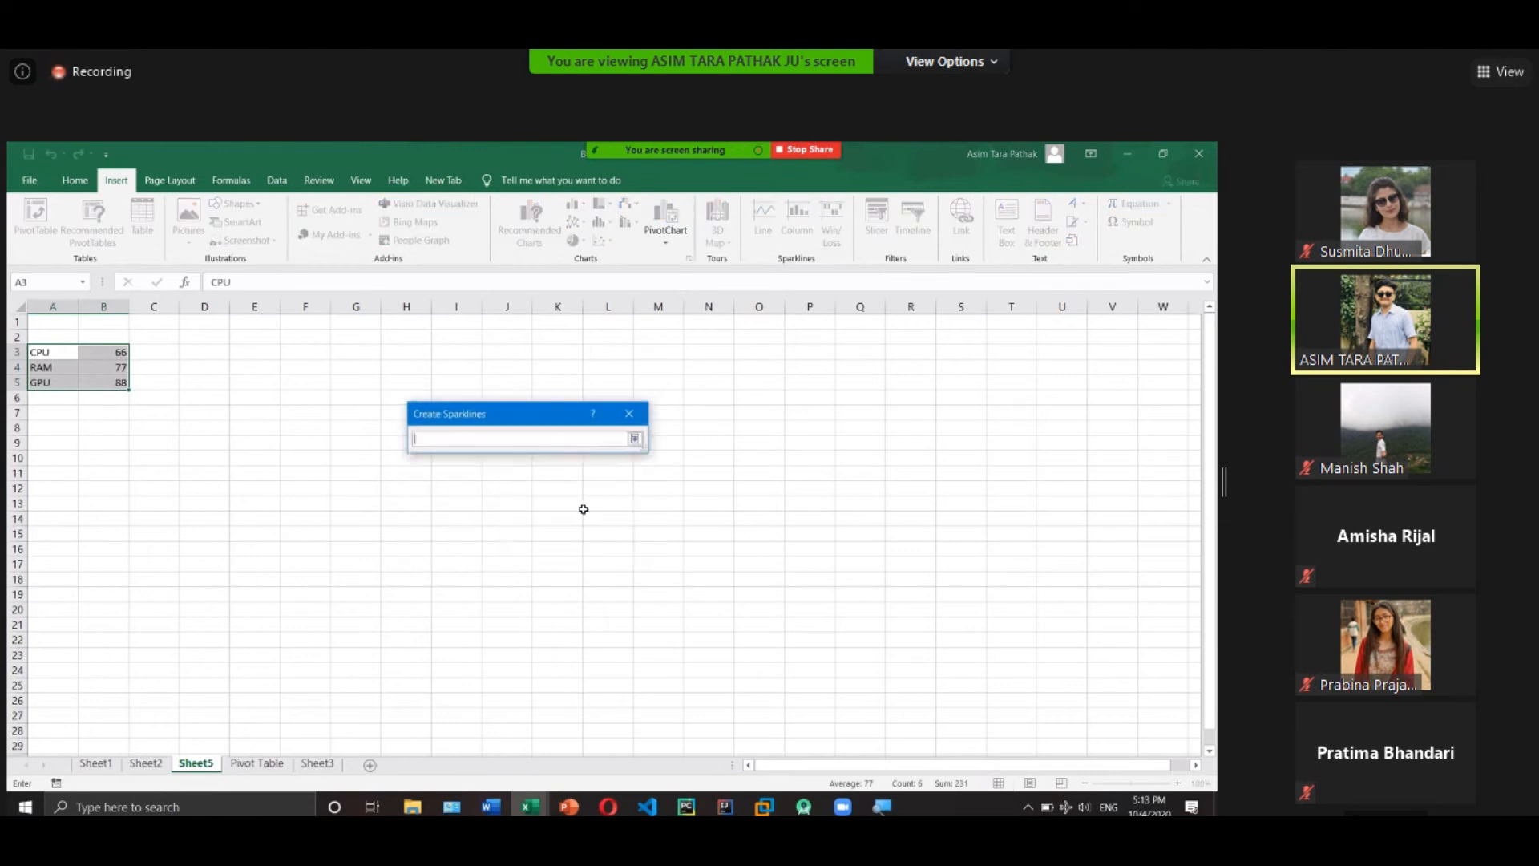
pyautogui.moveTo(40, 352); pyautogui.dragTo(124, 385)
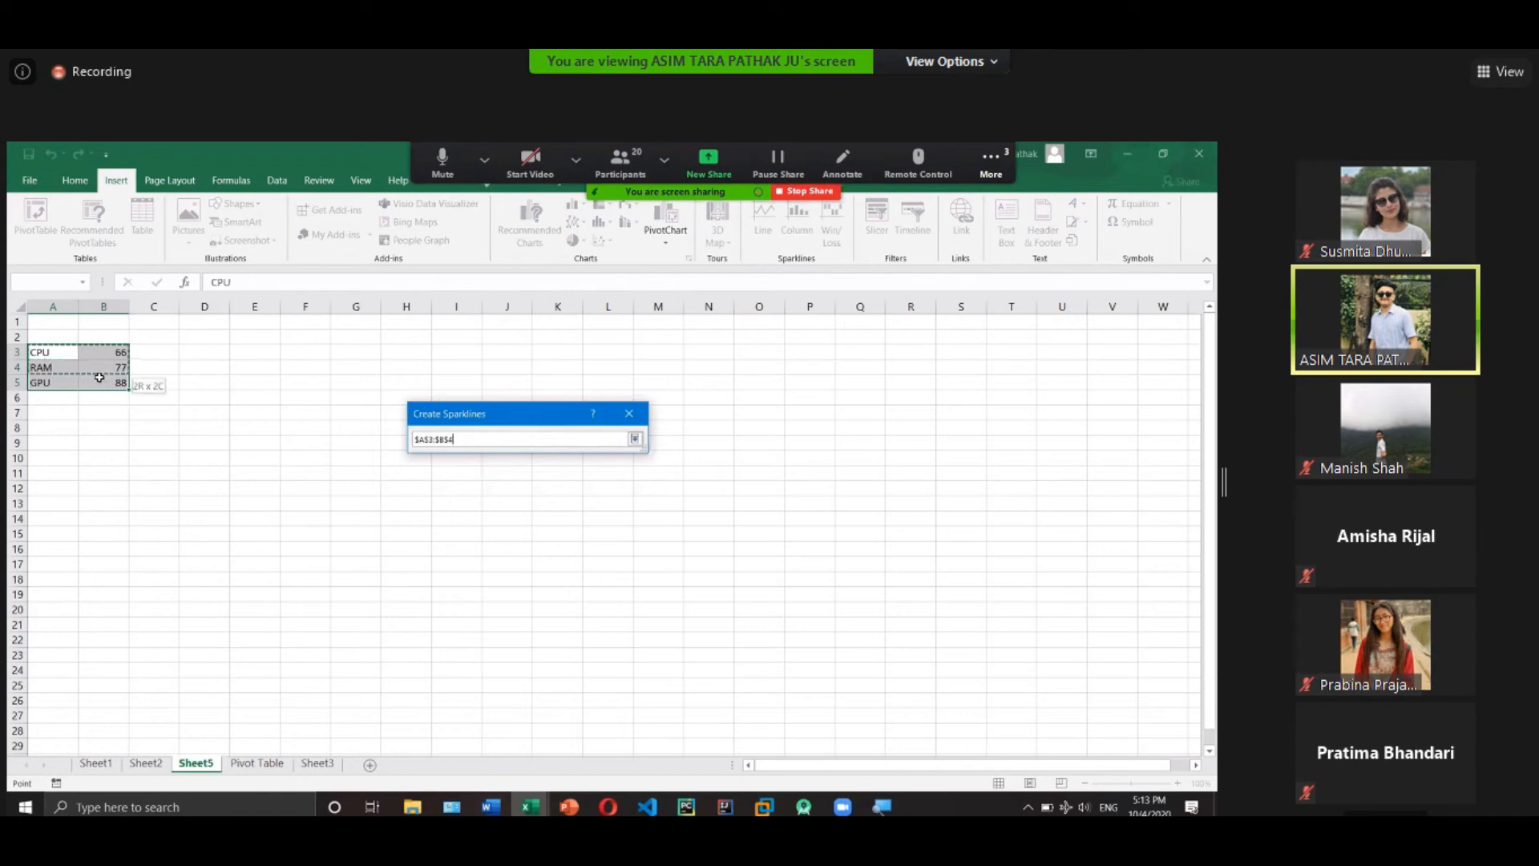
pyautogui.click(634, 438)
pyautogui.click(553, 542)
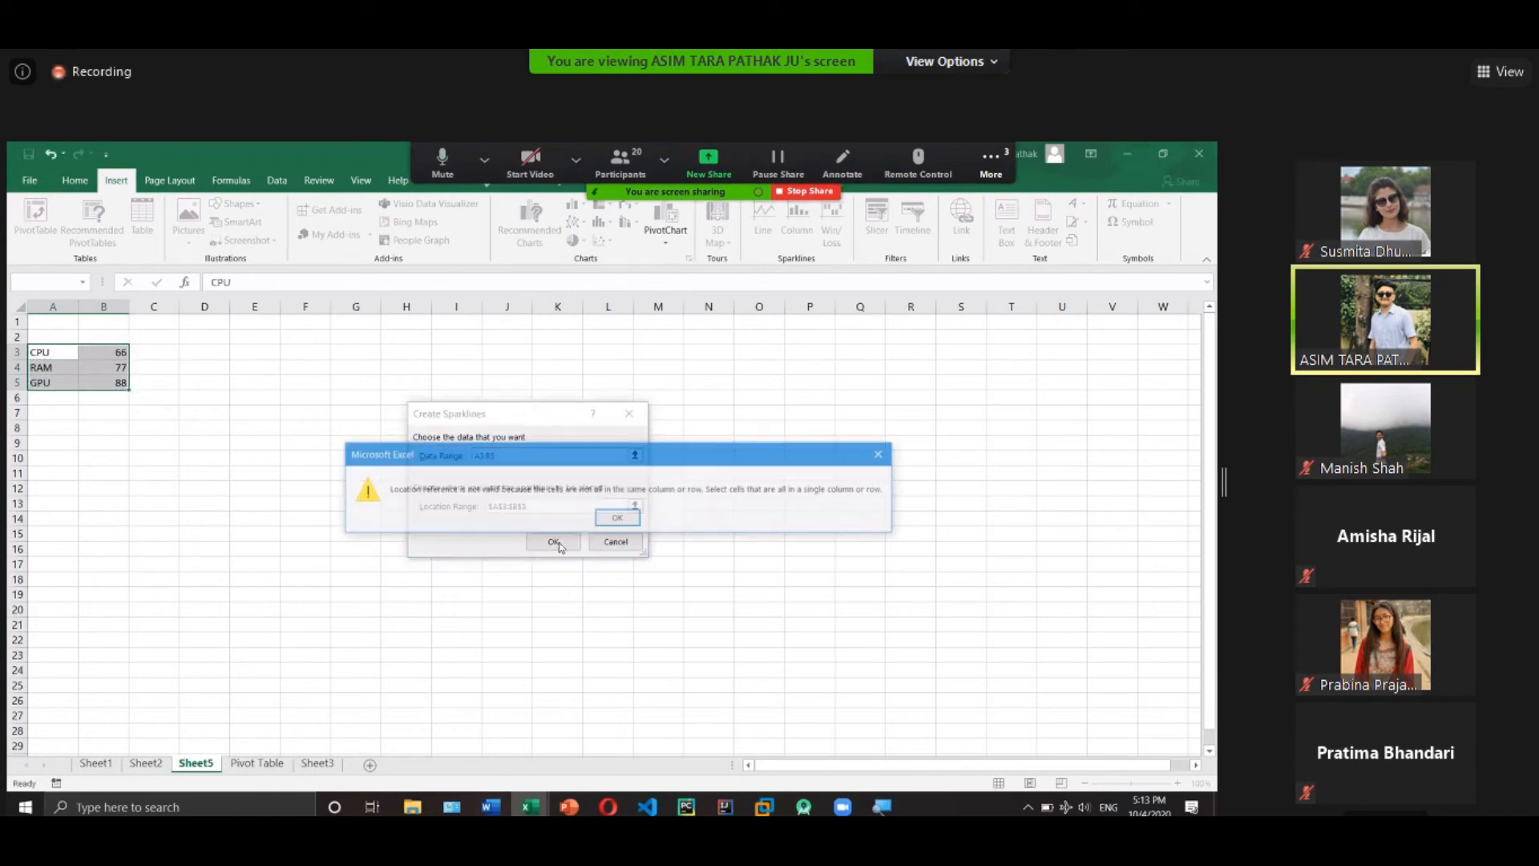
pyautogui.press('Return')
pyautogui.click(529, 455)
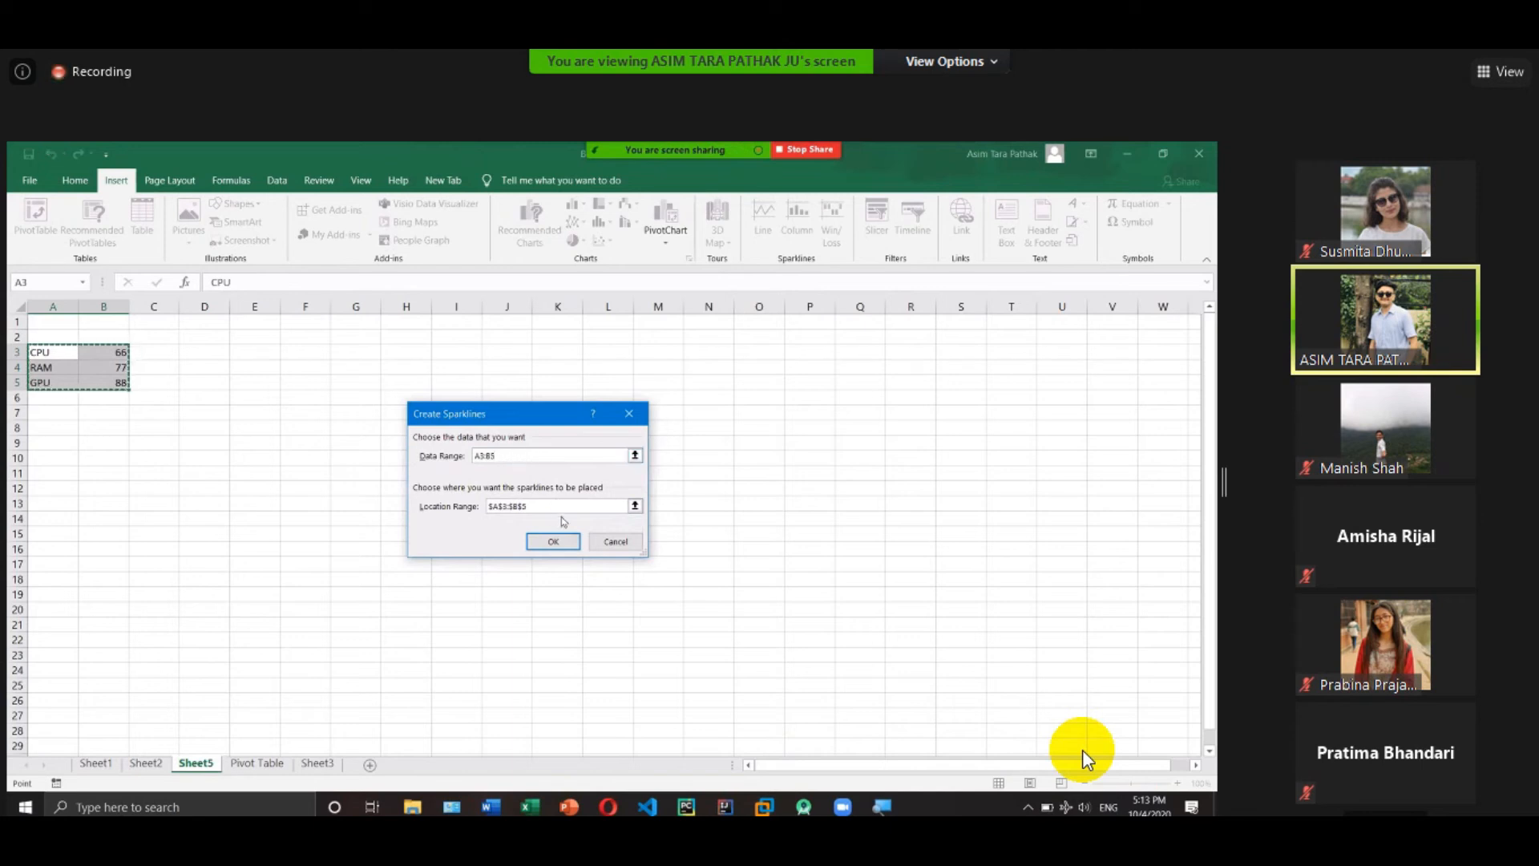
pyautogui.click(108, 361)
pyautogui.moveTo(108, 361); pyautogui.dragTo(112, 385)
pyautogui.click(553, 542)
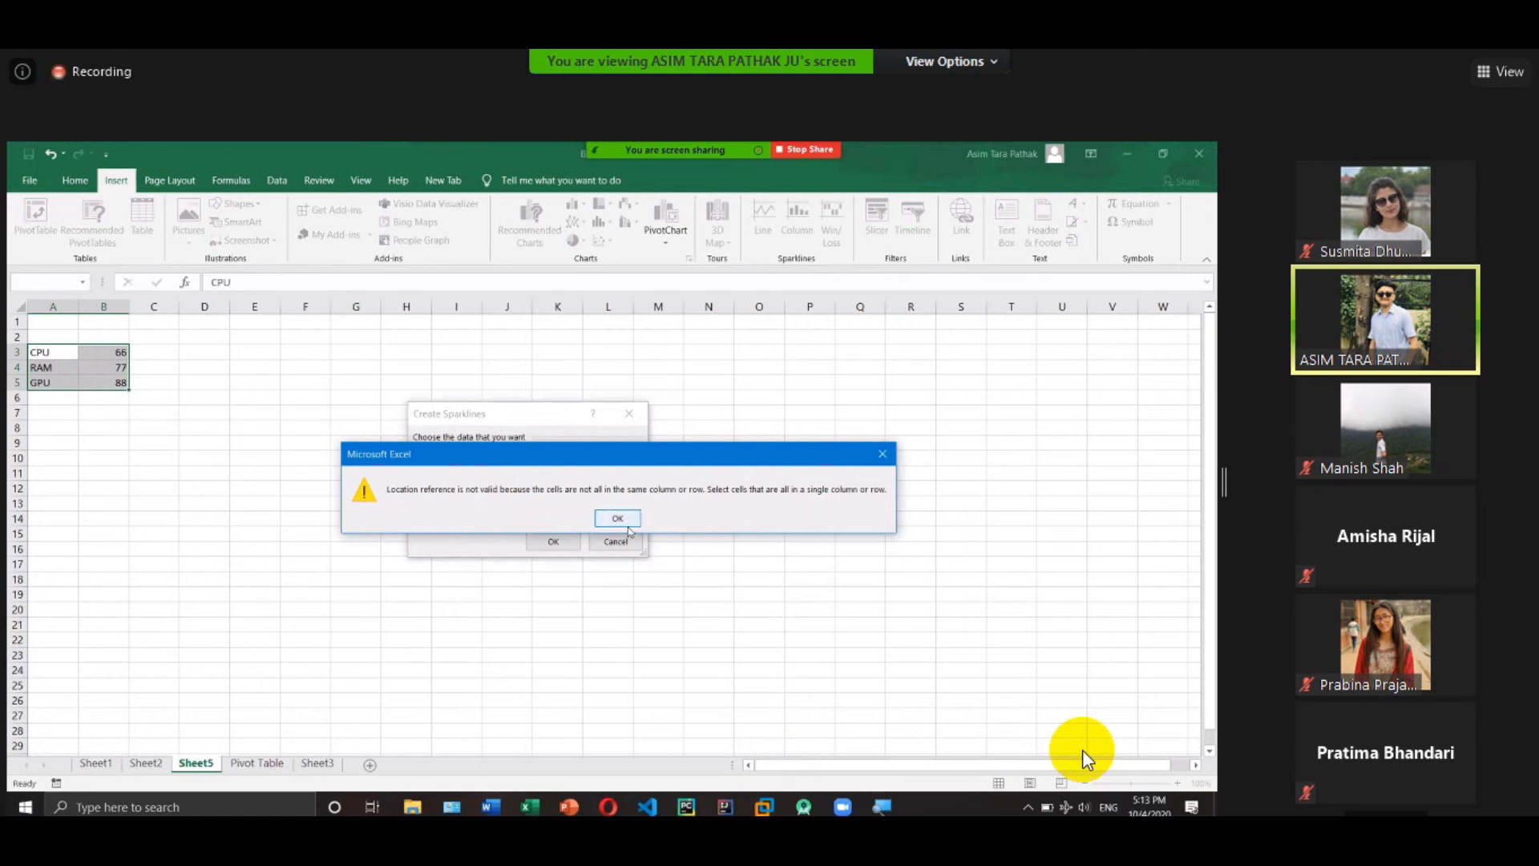
pyautogui.click(618, 518)
pyautogui.click(615, 541)
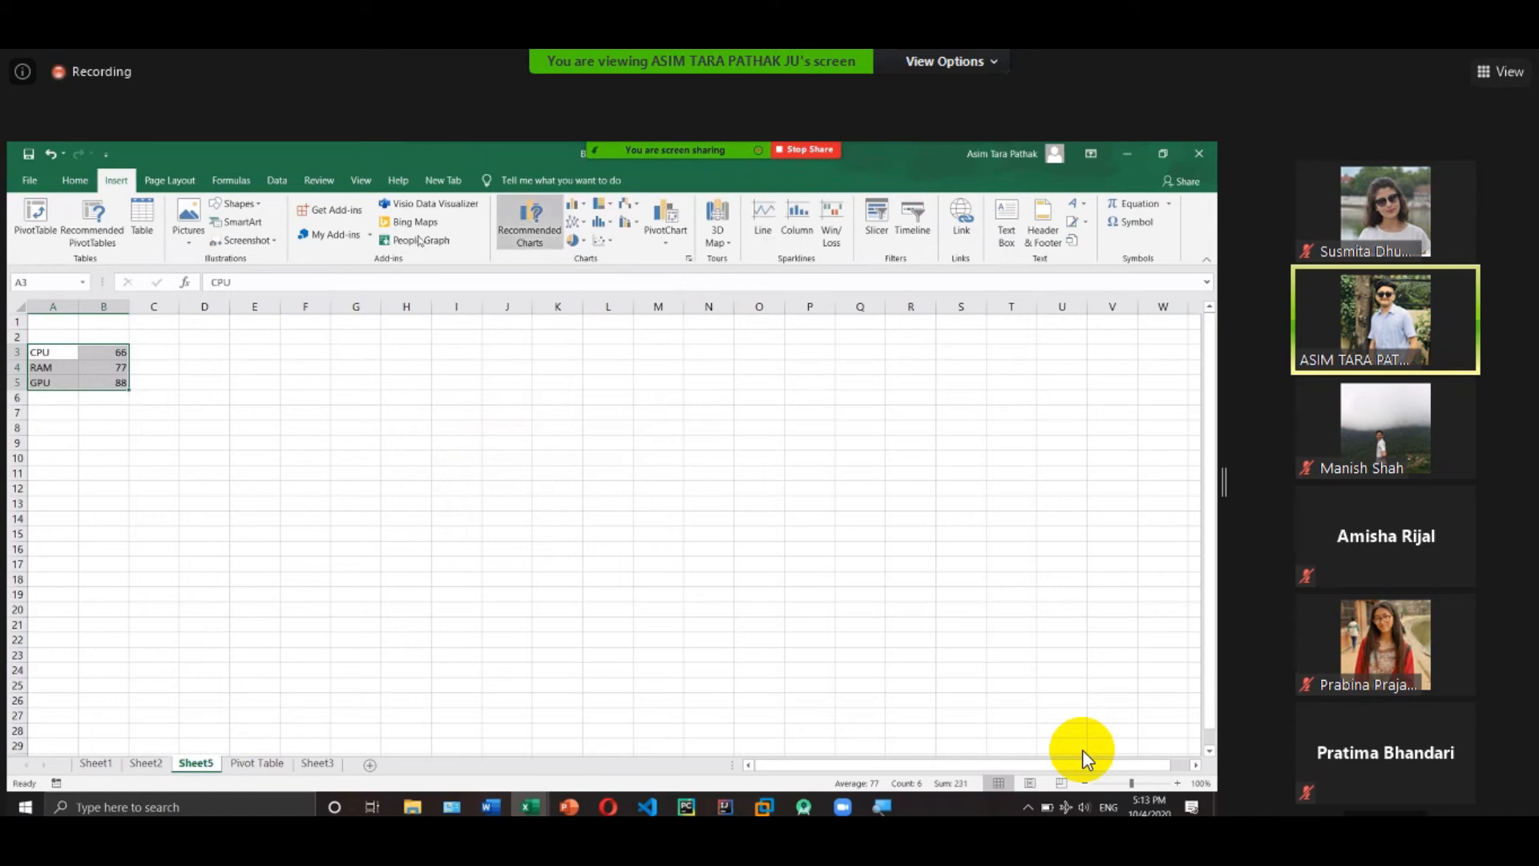
# Check the margin presets without changes, then switch the paper size from A4 to Statement, then another size.
pyautogui.click(190, 181)
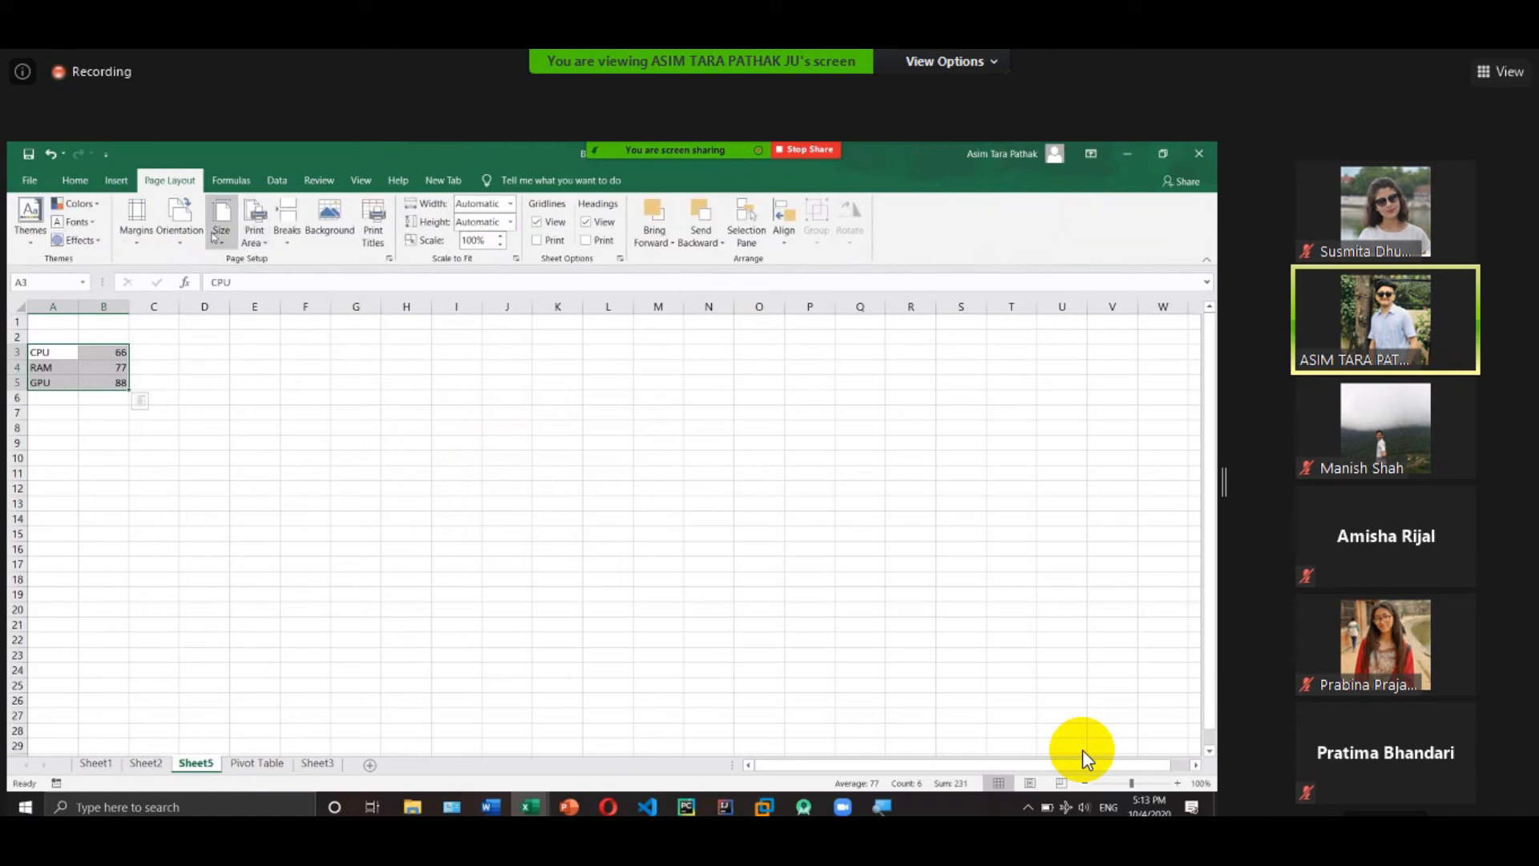
pyautogui.click(136, 218)
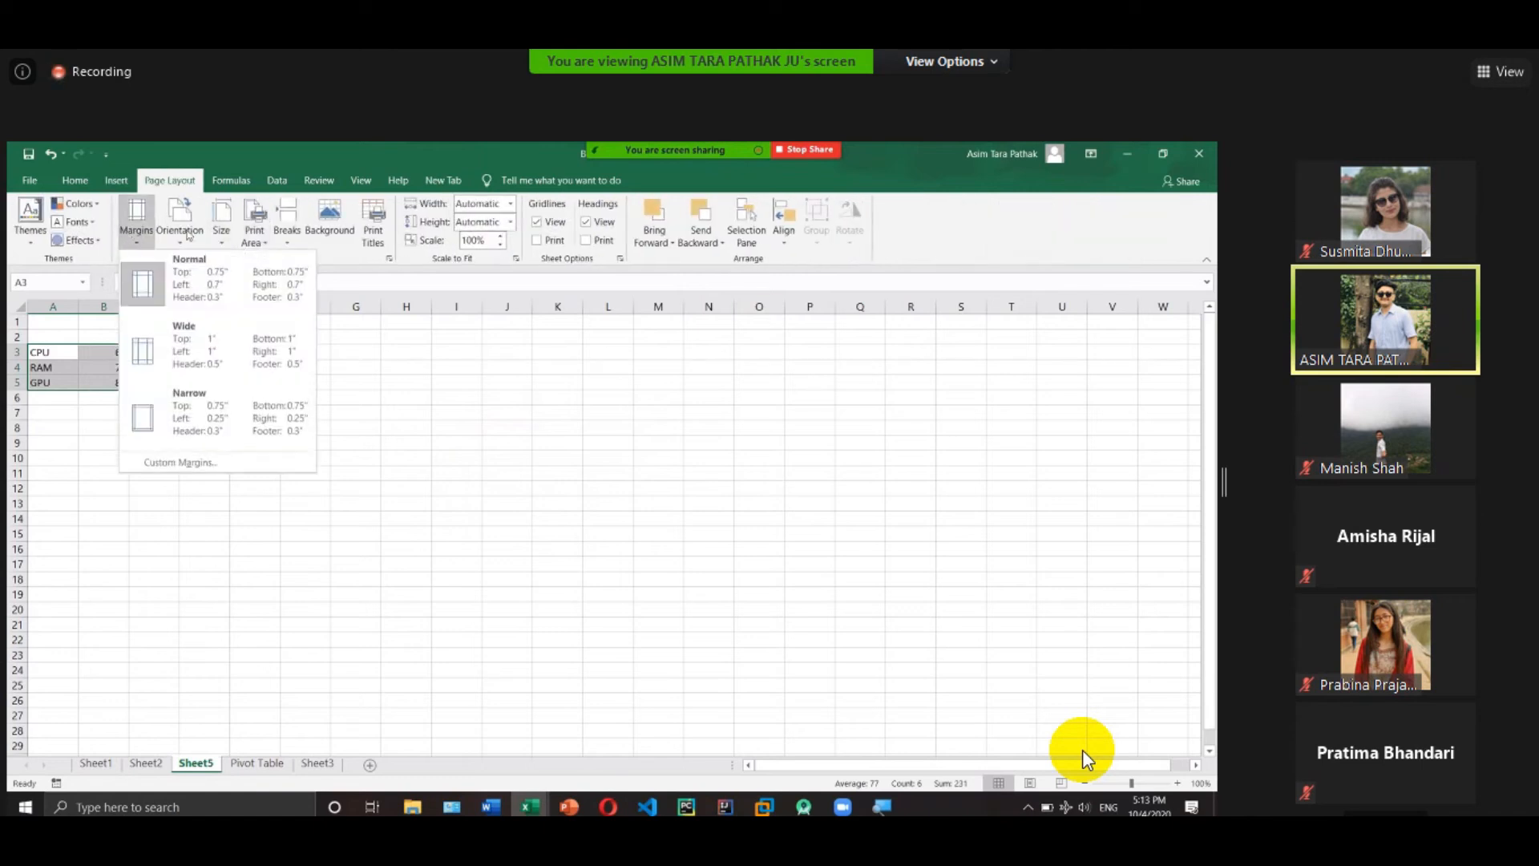
pyautogui.press('Escape')
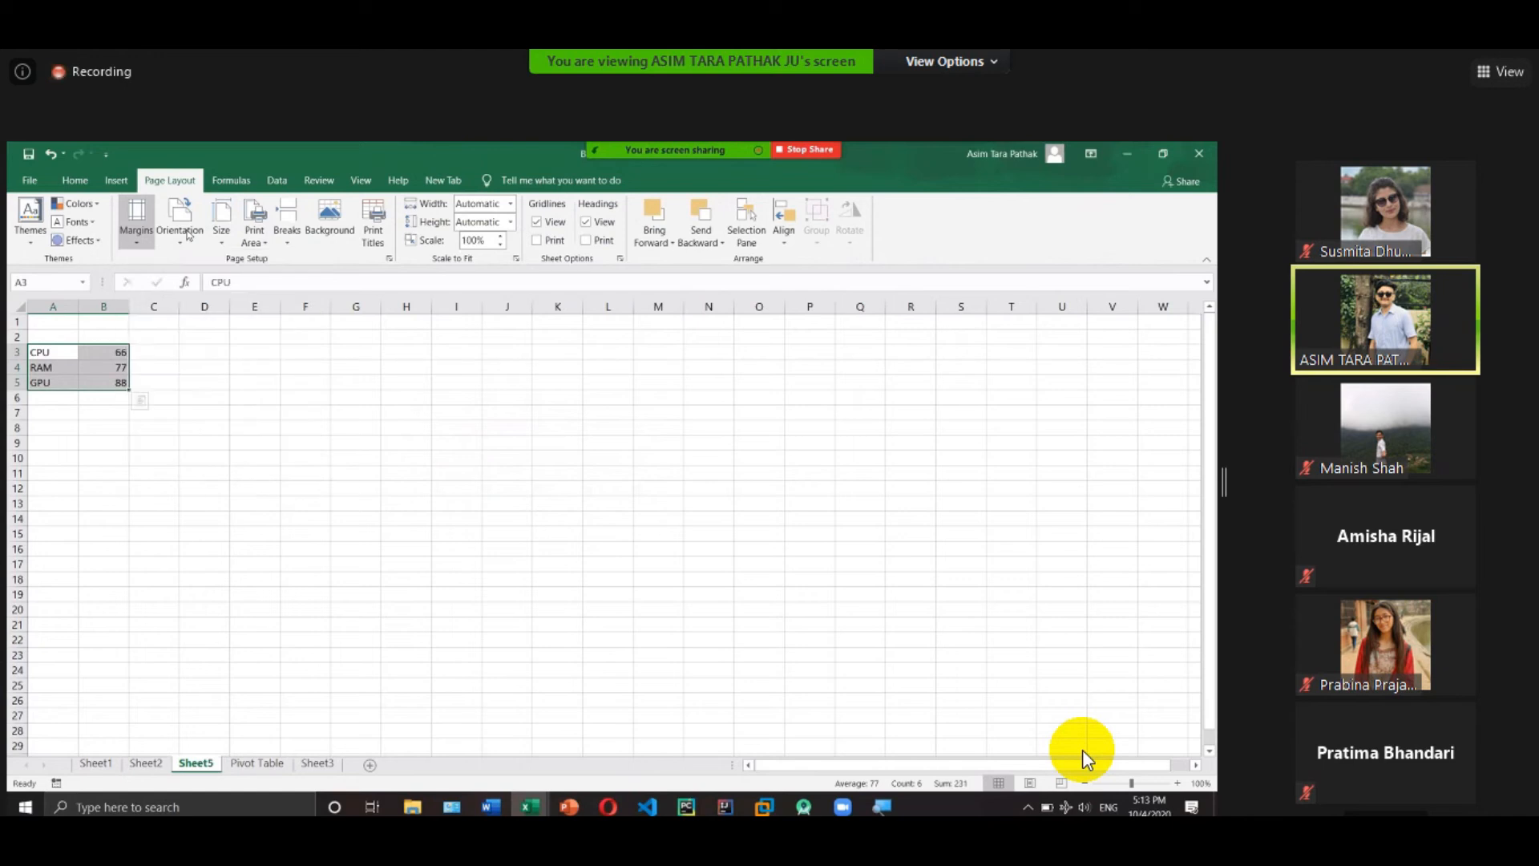
pyautogui.click(223, 242)
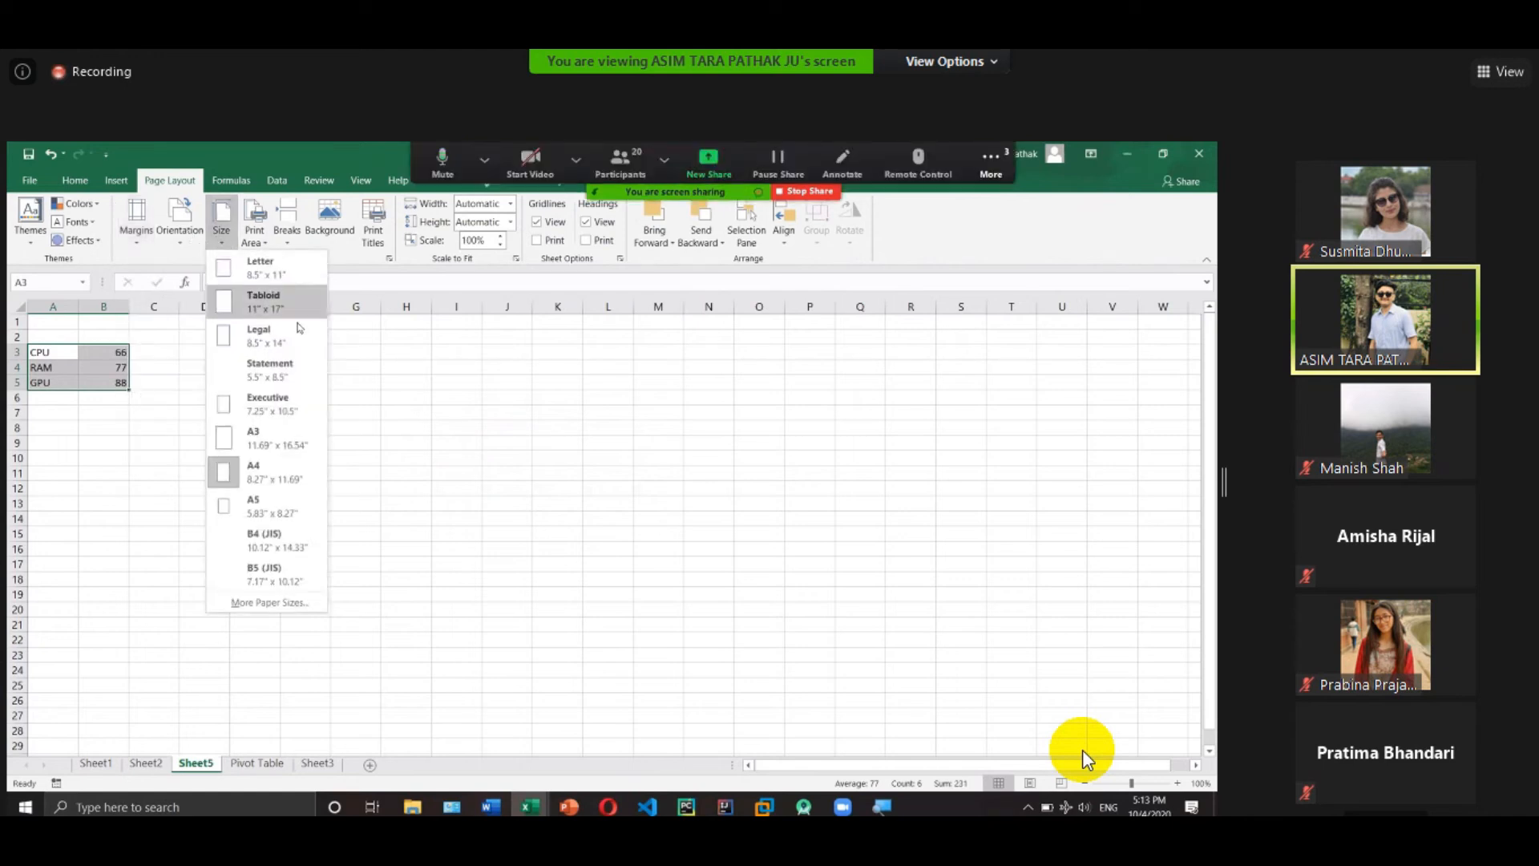
pyautogui.click(269, 369)
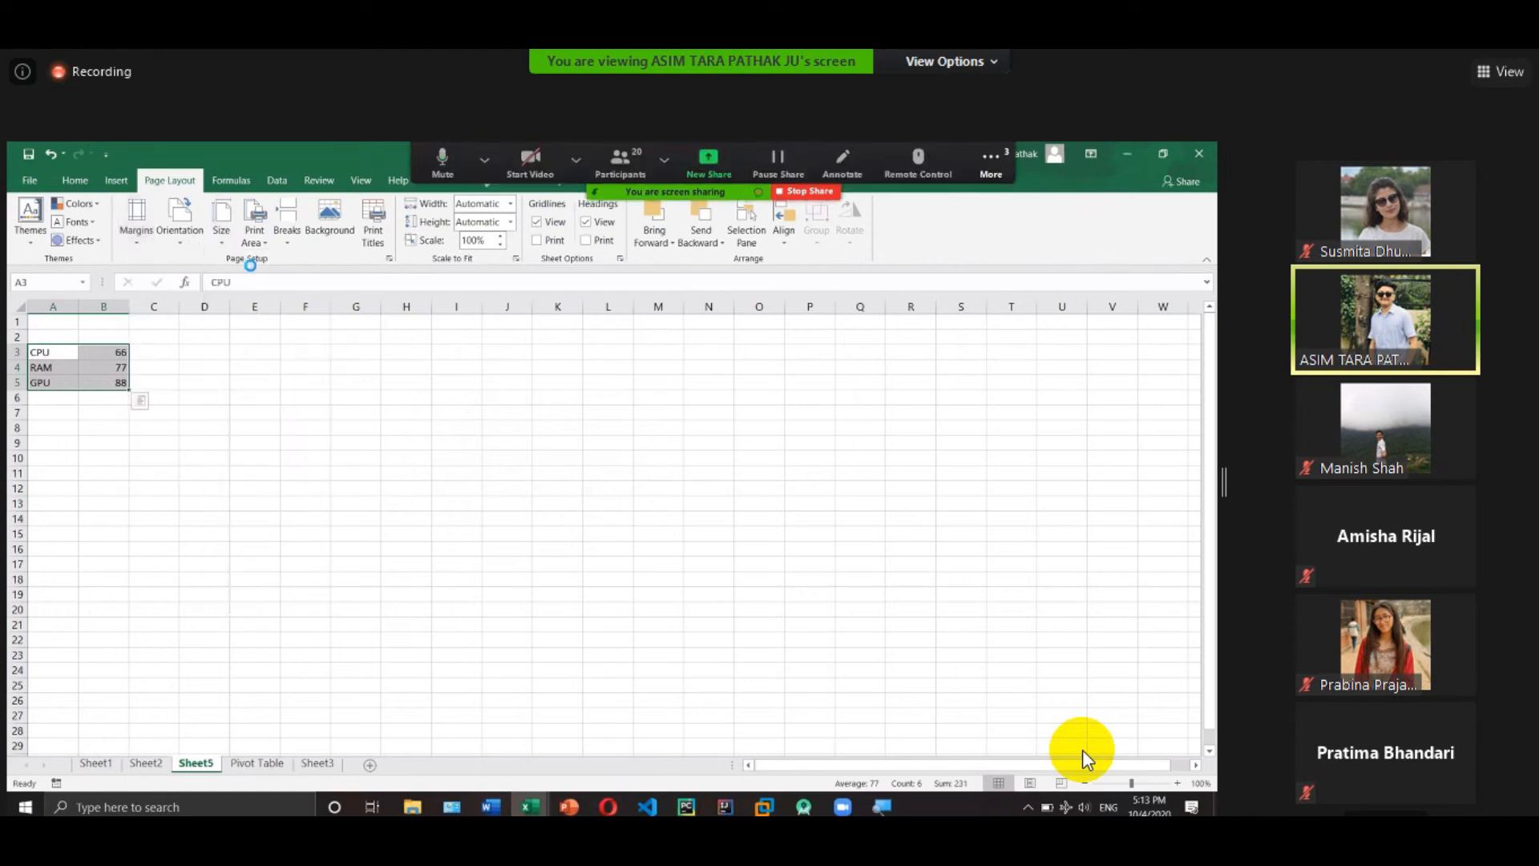
pyautogui.click(222, 224)
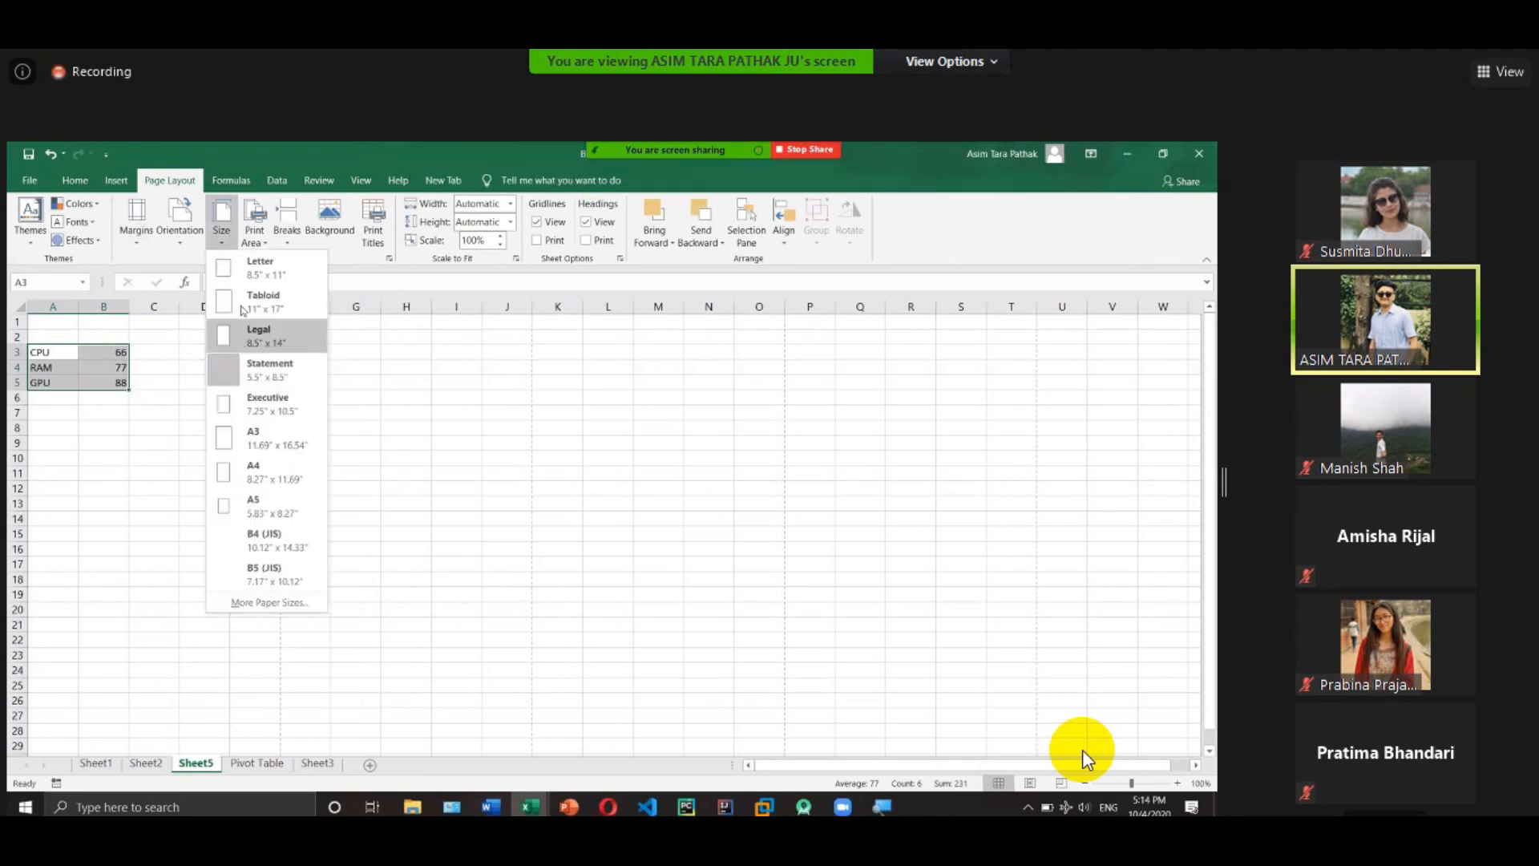
pyautogui.click(244, 303)
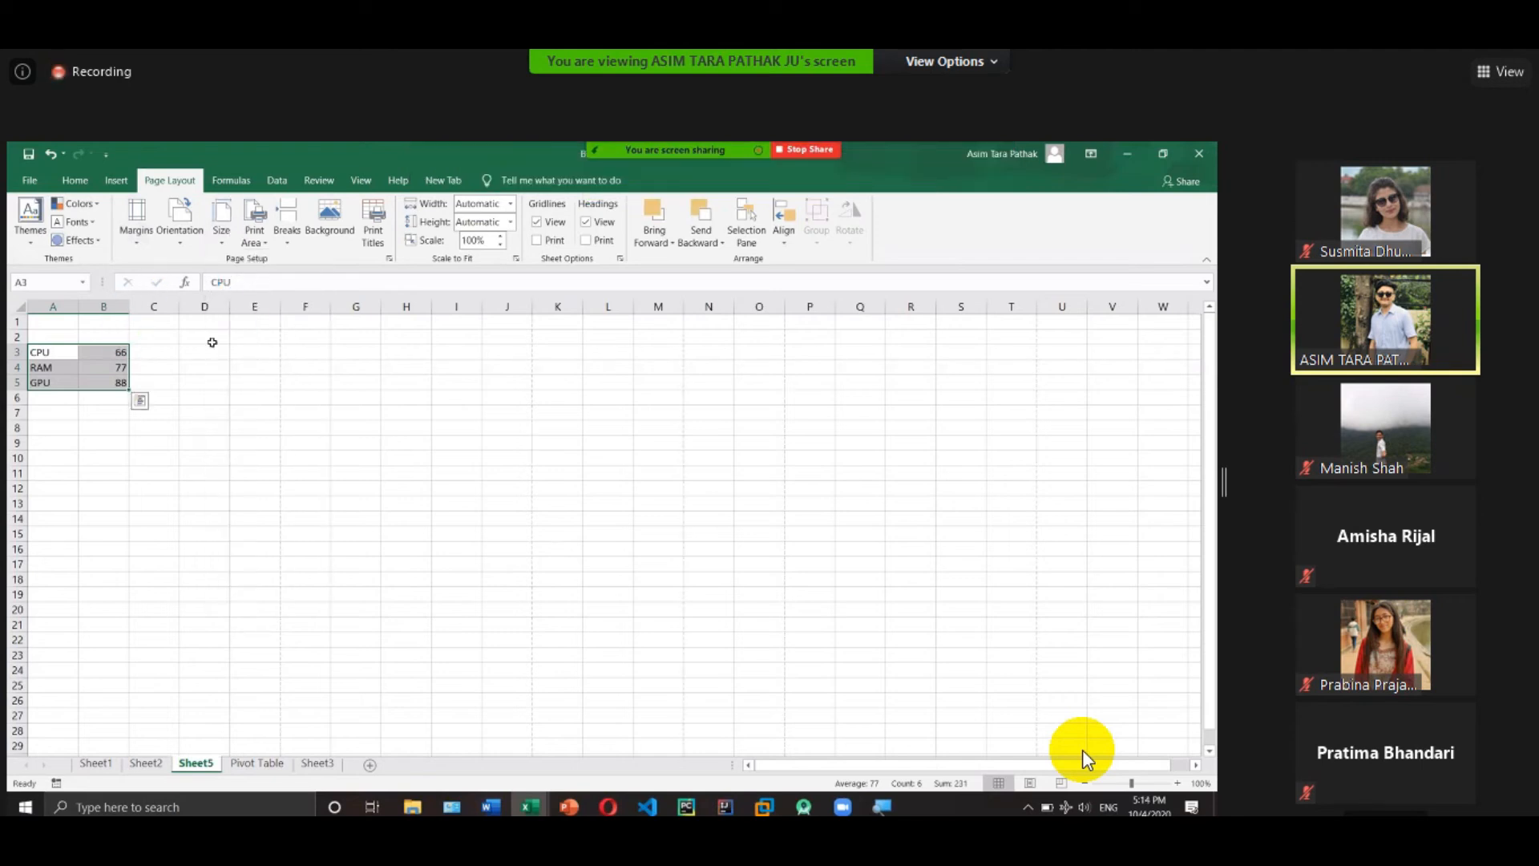
# Choose COUNT from More Functions, then cancel its arguments without inserting any formula.
pyautogui.click(231, 181)
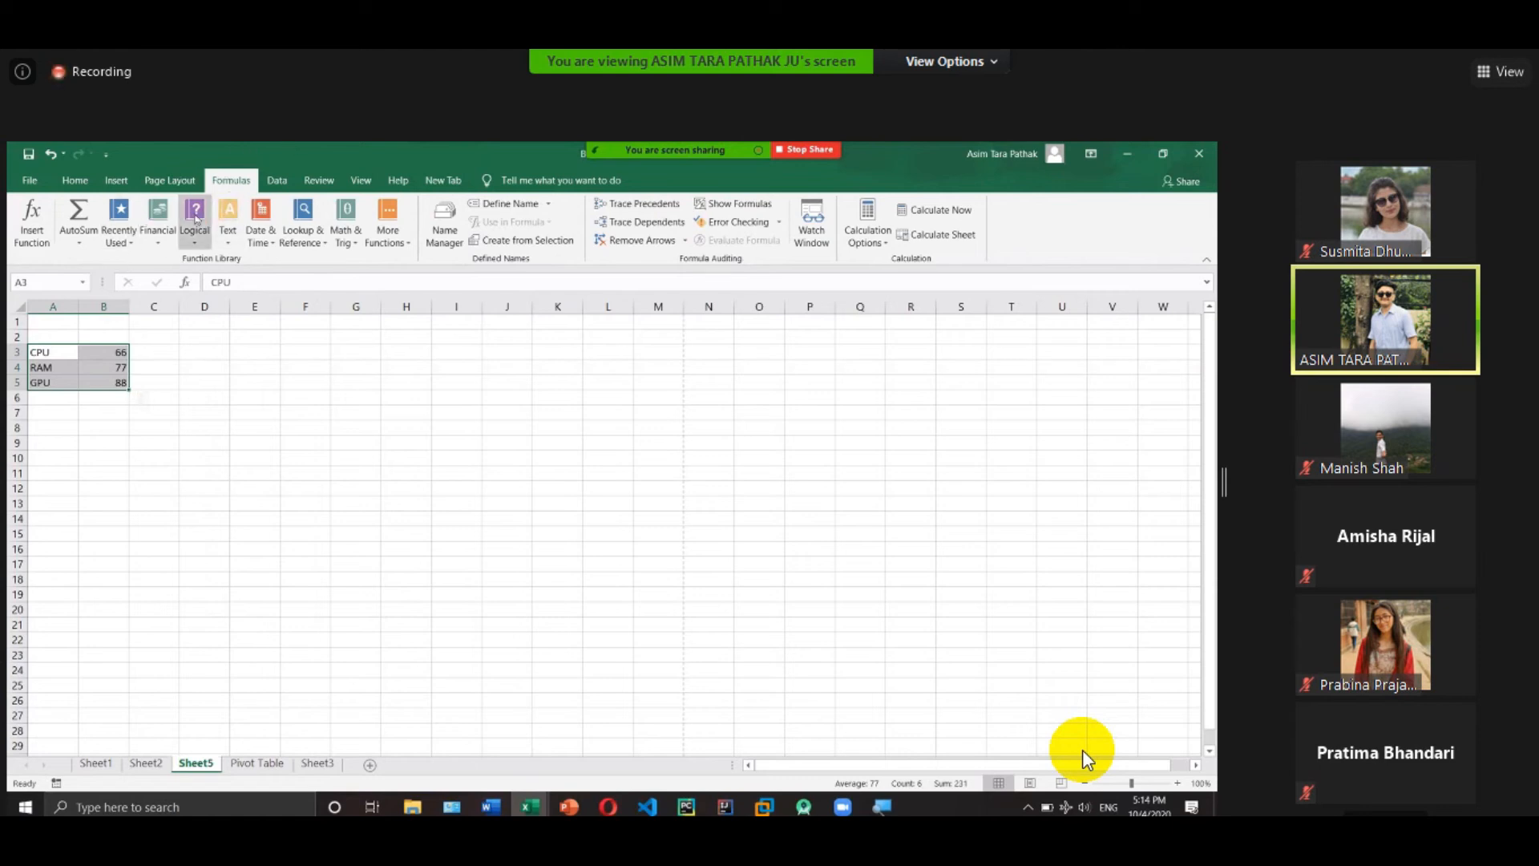
pyautogui.click(77, 238)
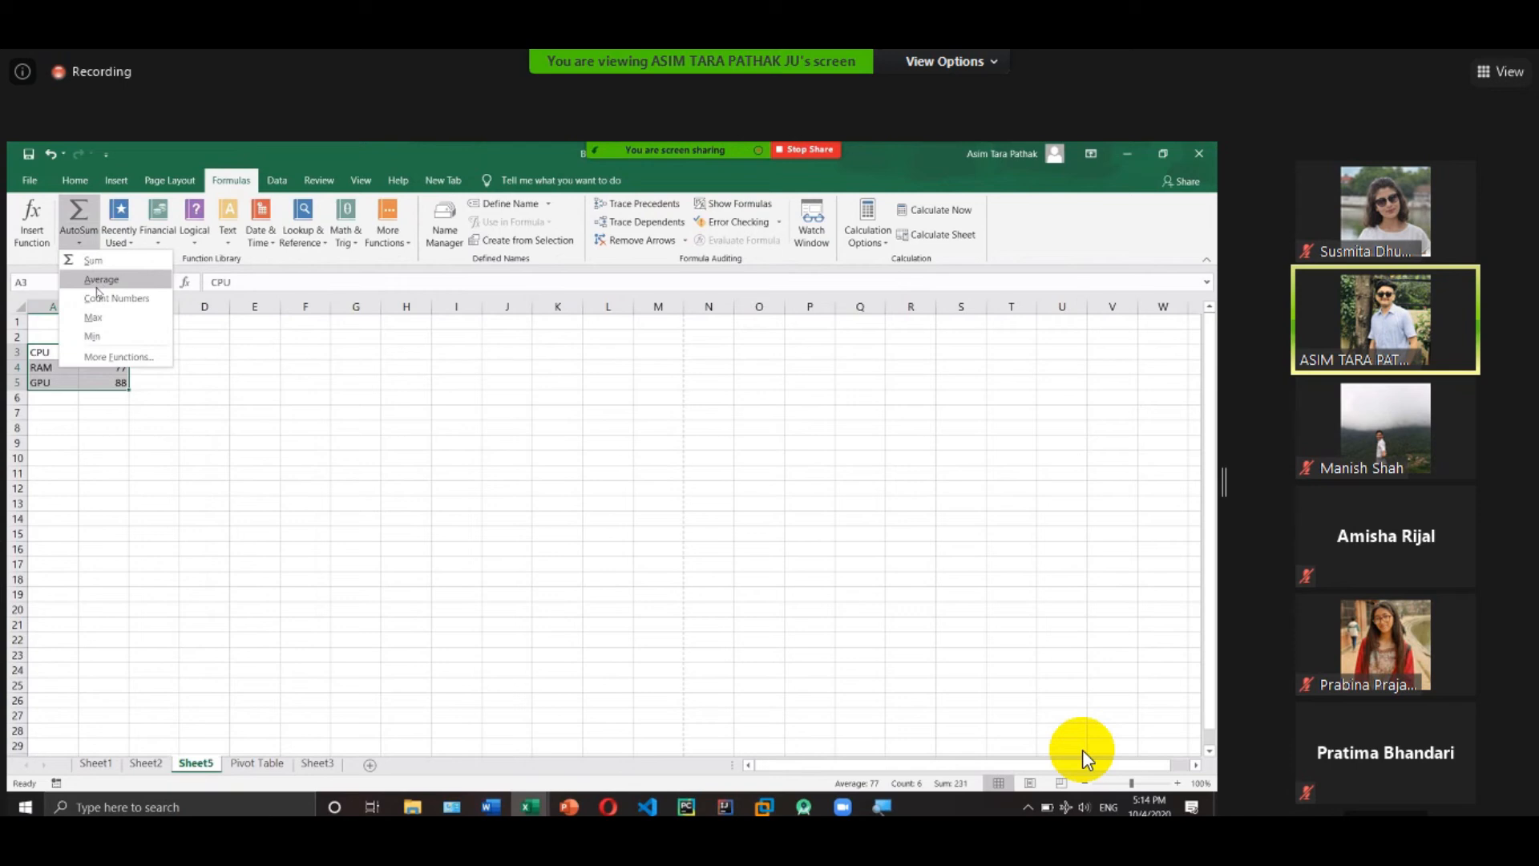
pyautogui.click(97, 356)
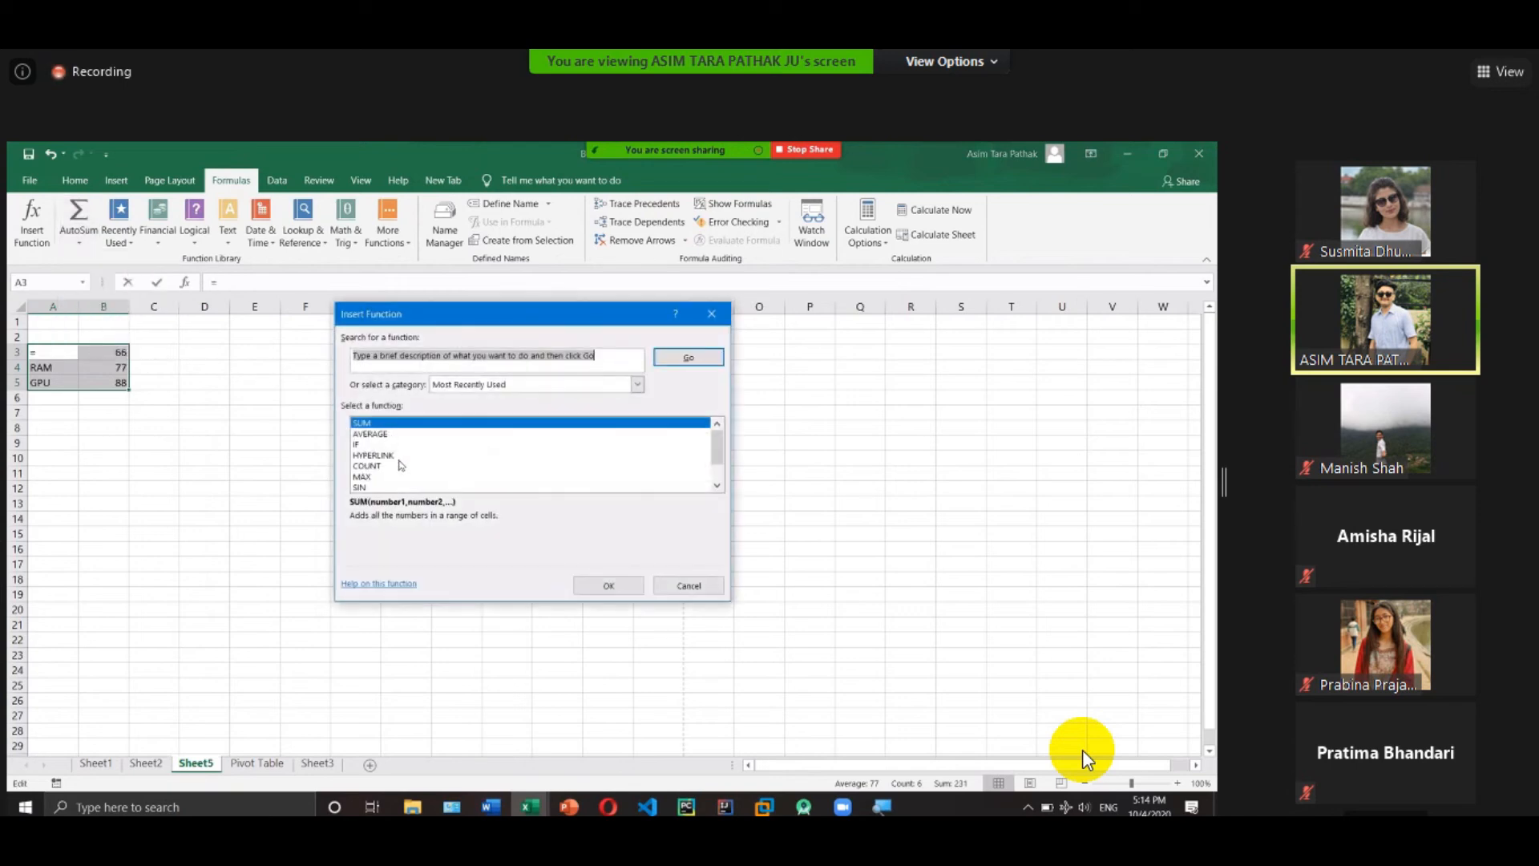
pyautogui.scroll(-1, 384, 443)
pyautogui.click(384, 446)
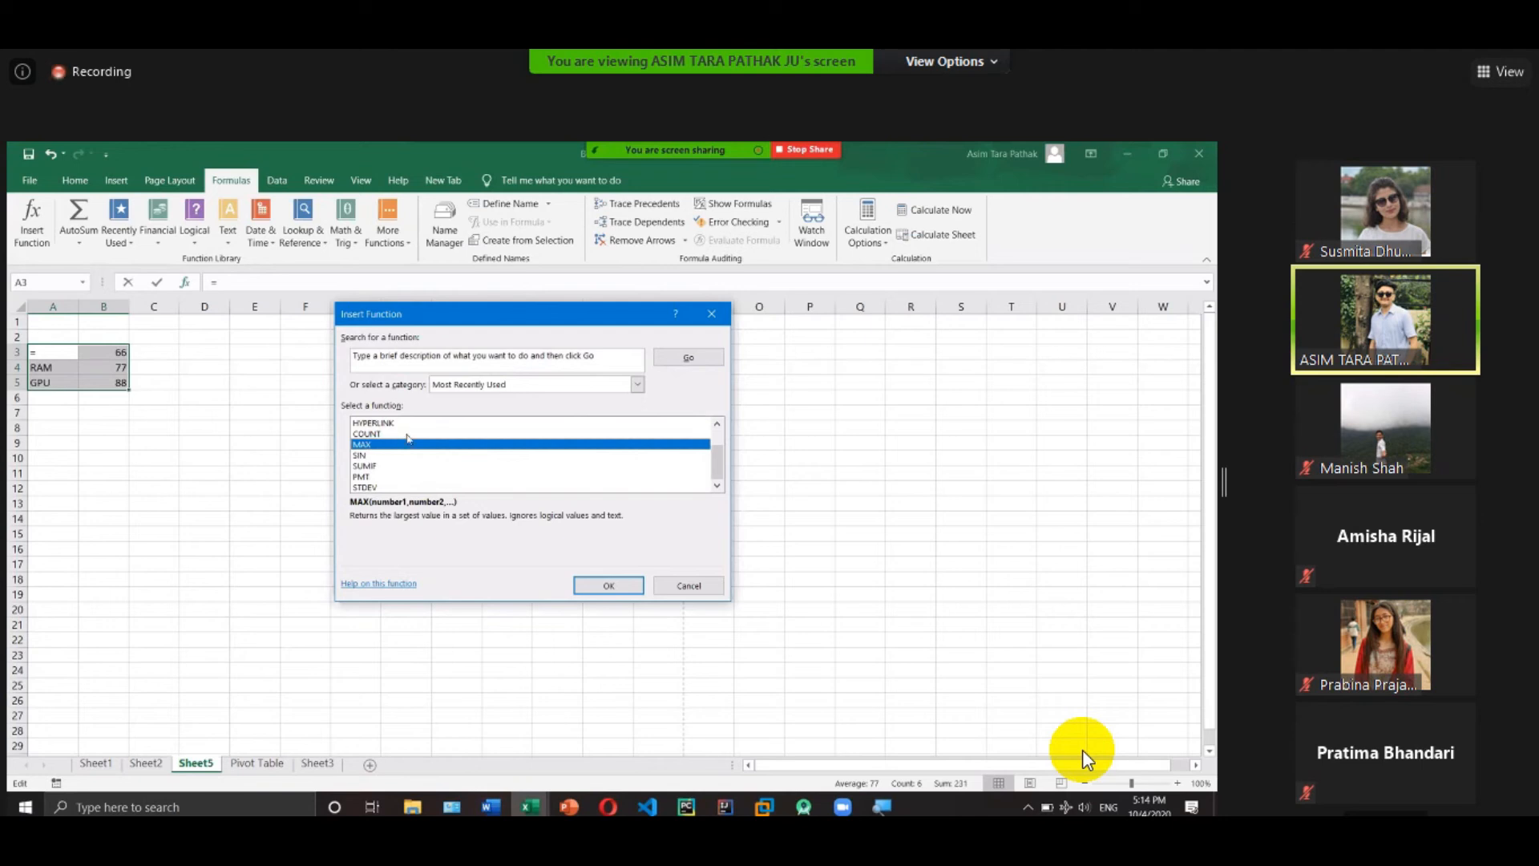
pyautogui.click(392, 433)
pyautogui.click(593, 586)
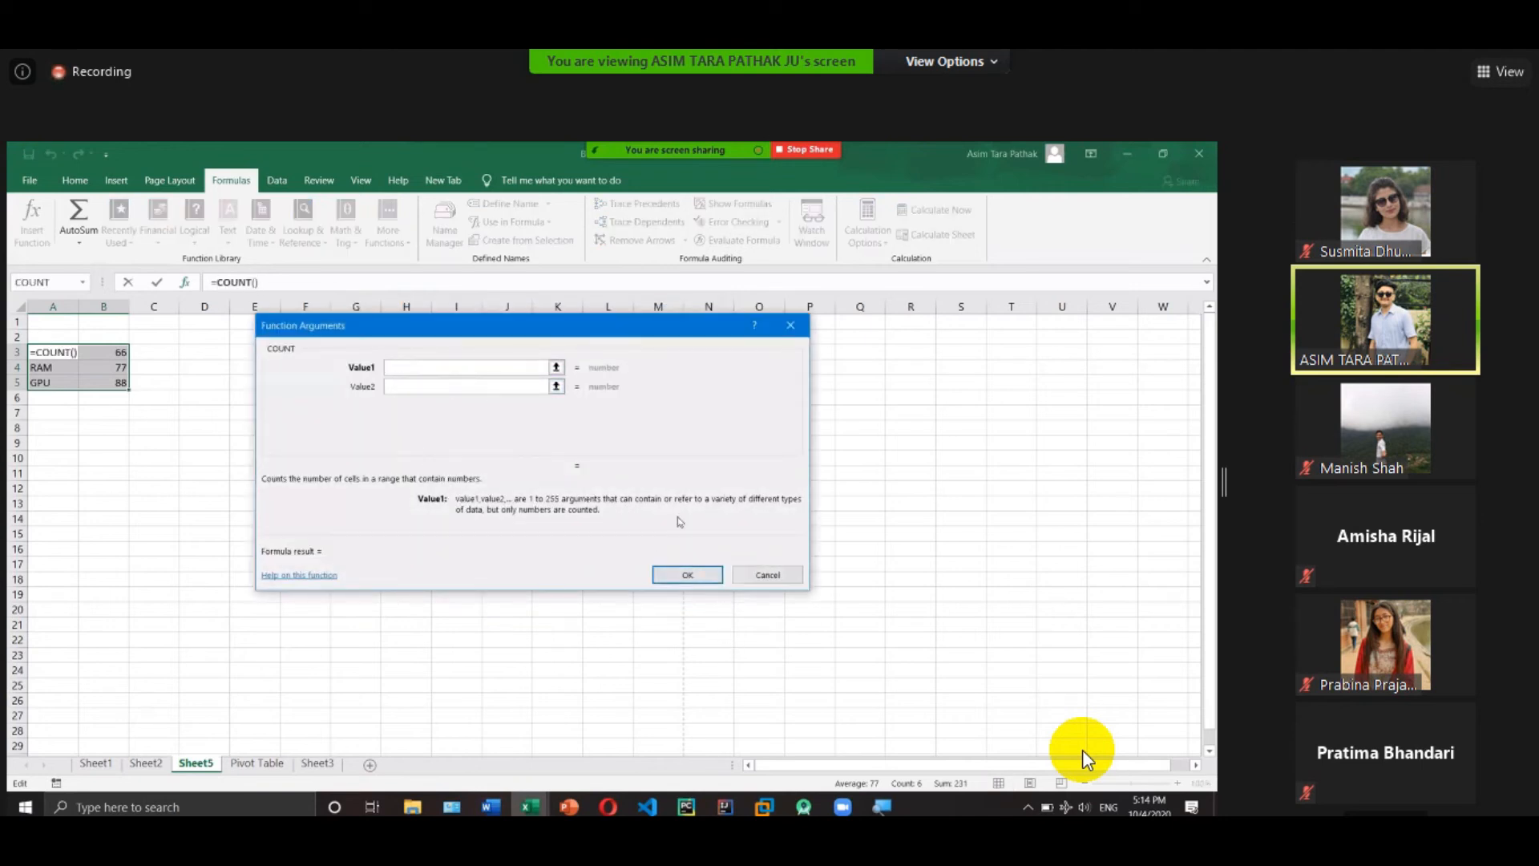
pyautogui.press('Escape')
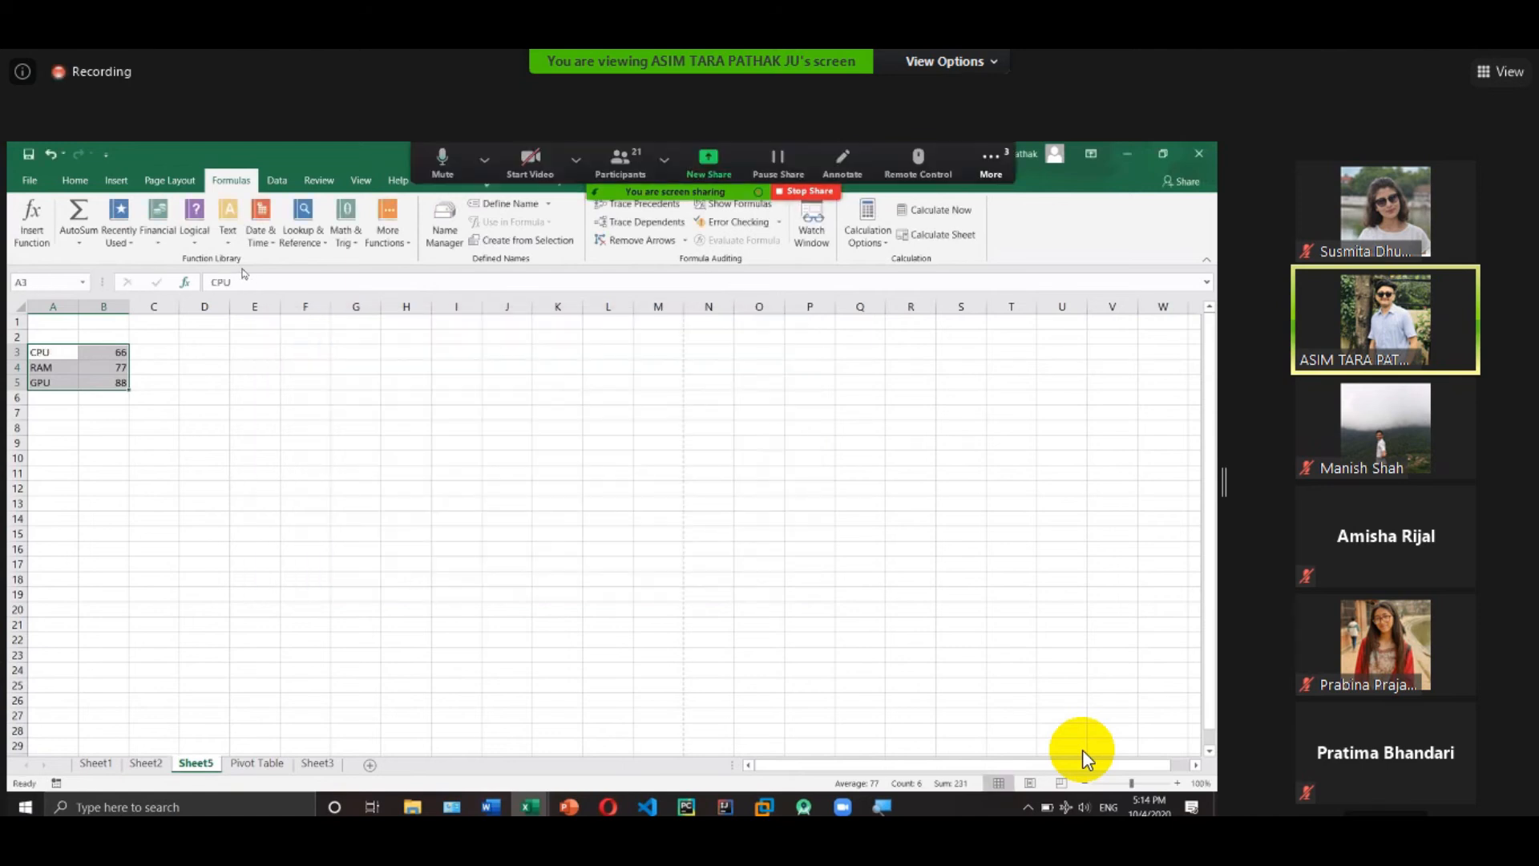
pyautogui.click(137, 241)
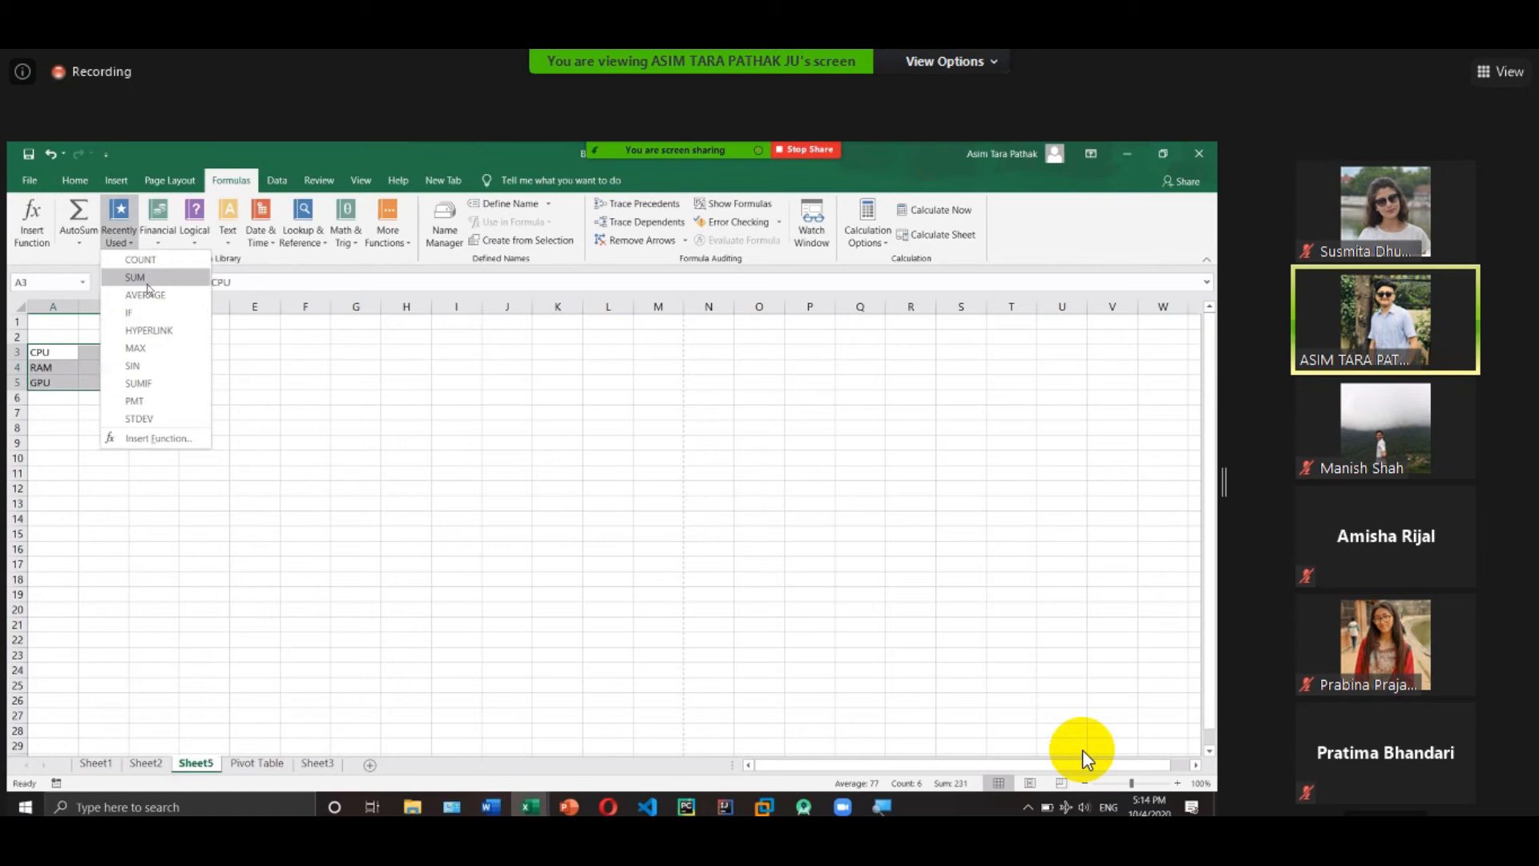
pyautogui.click(155, 243)
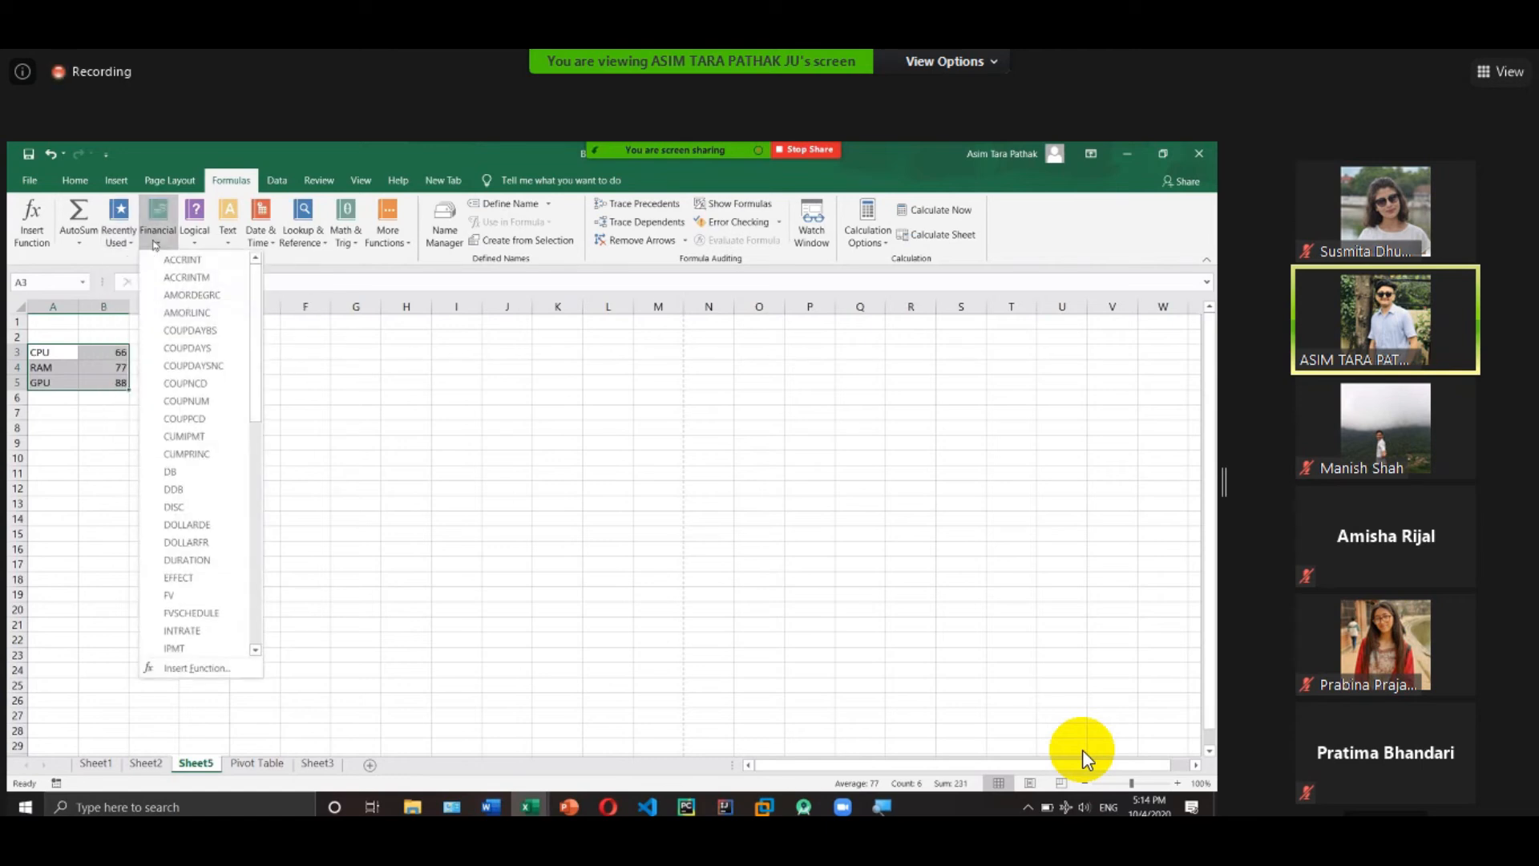
pyautogui.scroll(-9, 205, 329)
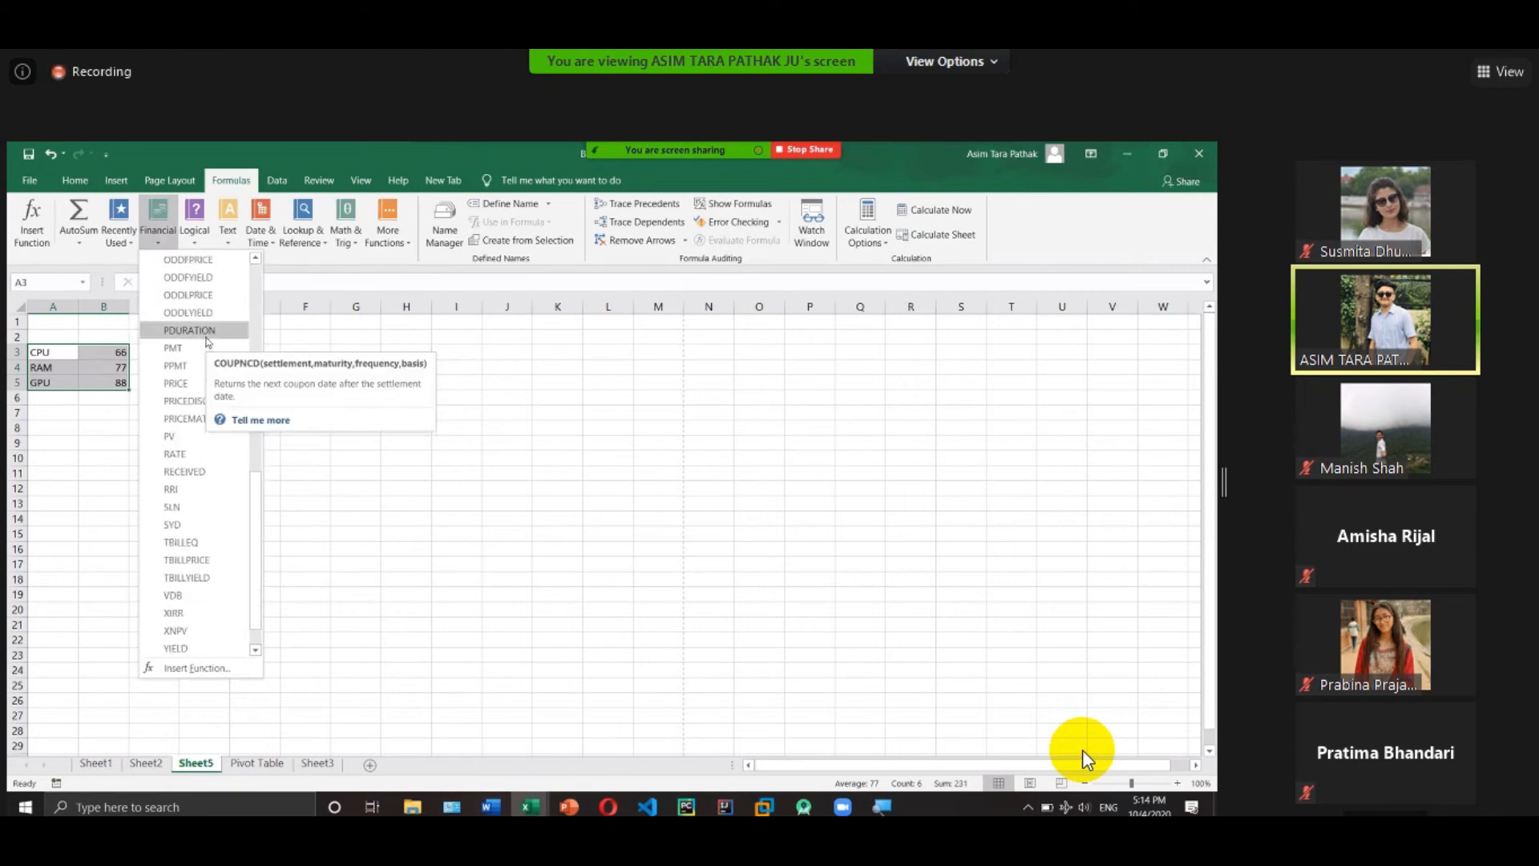
pyautogui.scroll(-1, 174, 377)
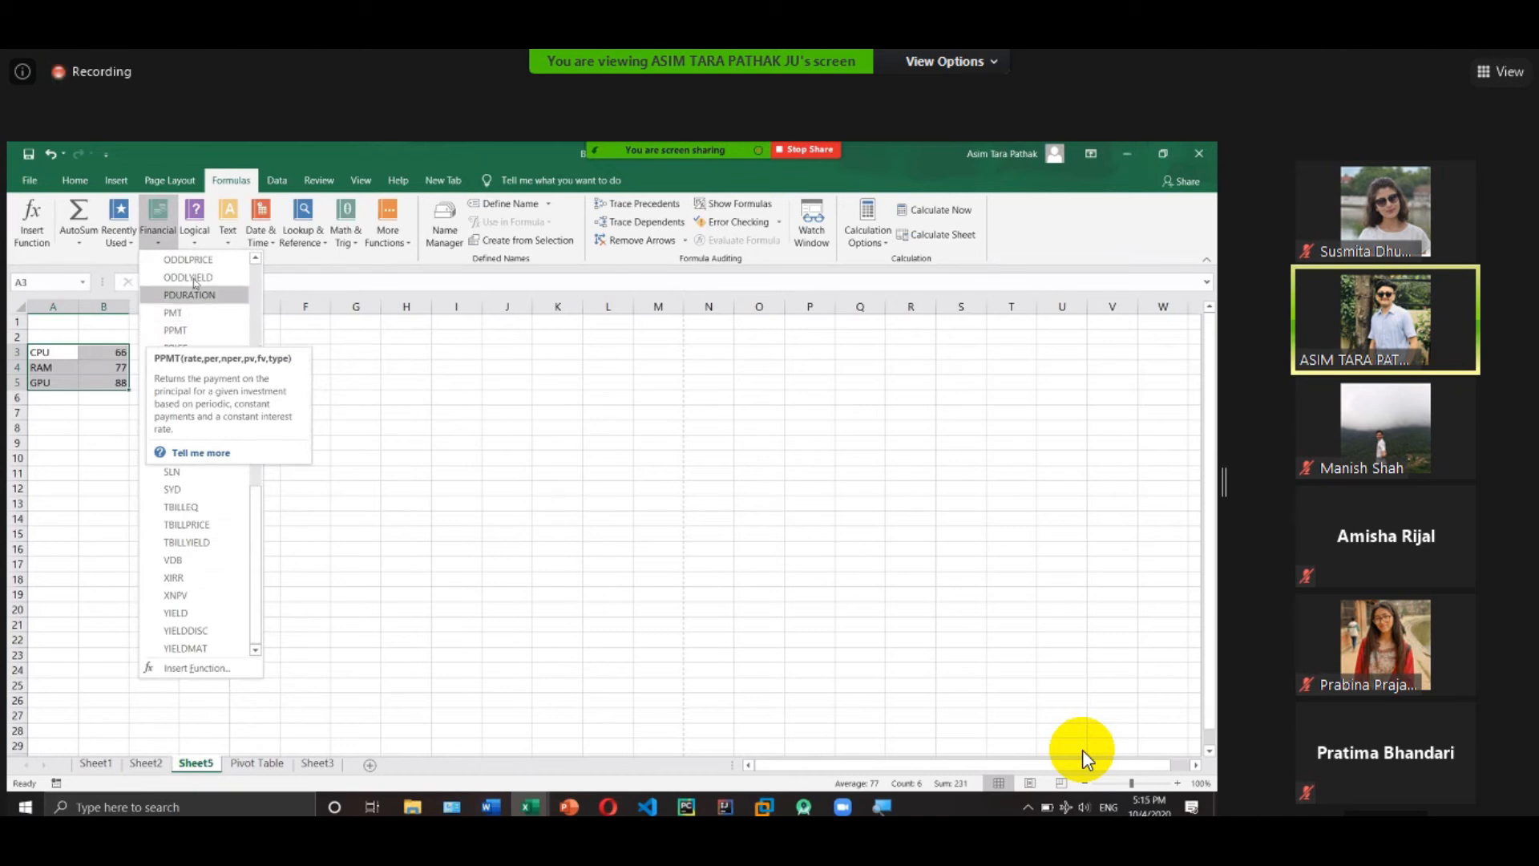
pyautogui.click(194, 229)
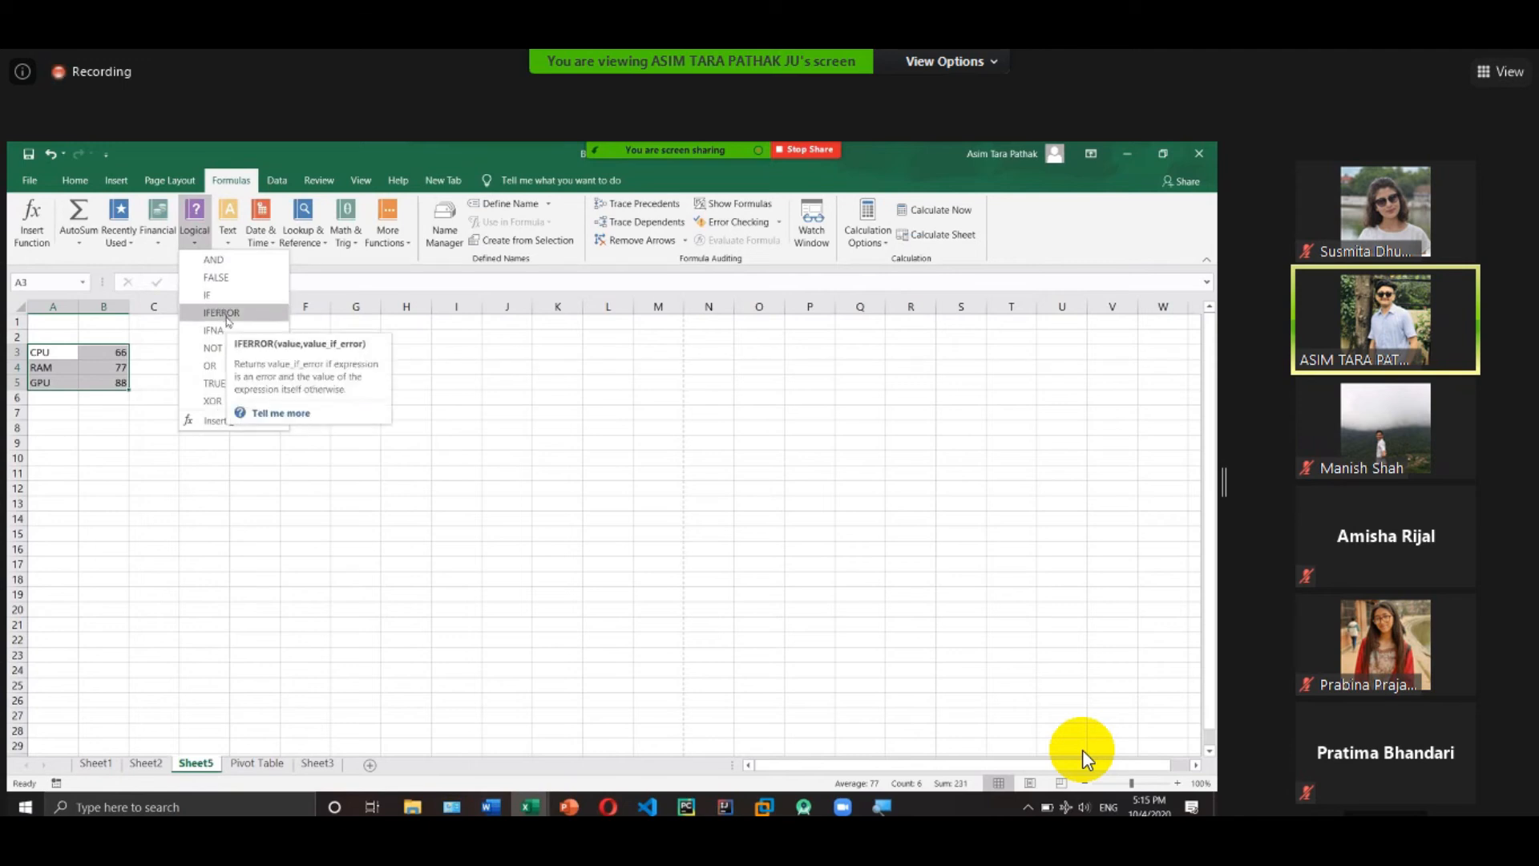
pyautogui.click(227, 239)
pyautogui.scroll(-2, 257, 337)
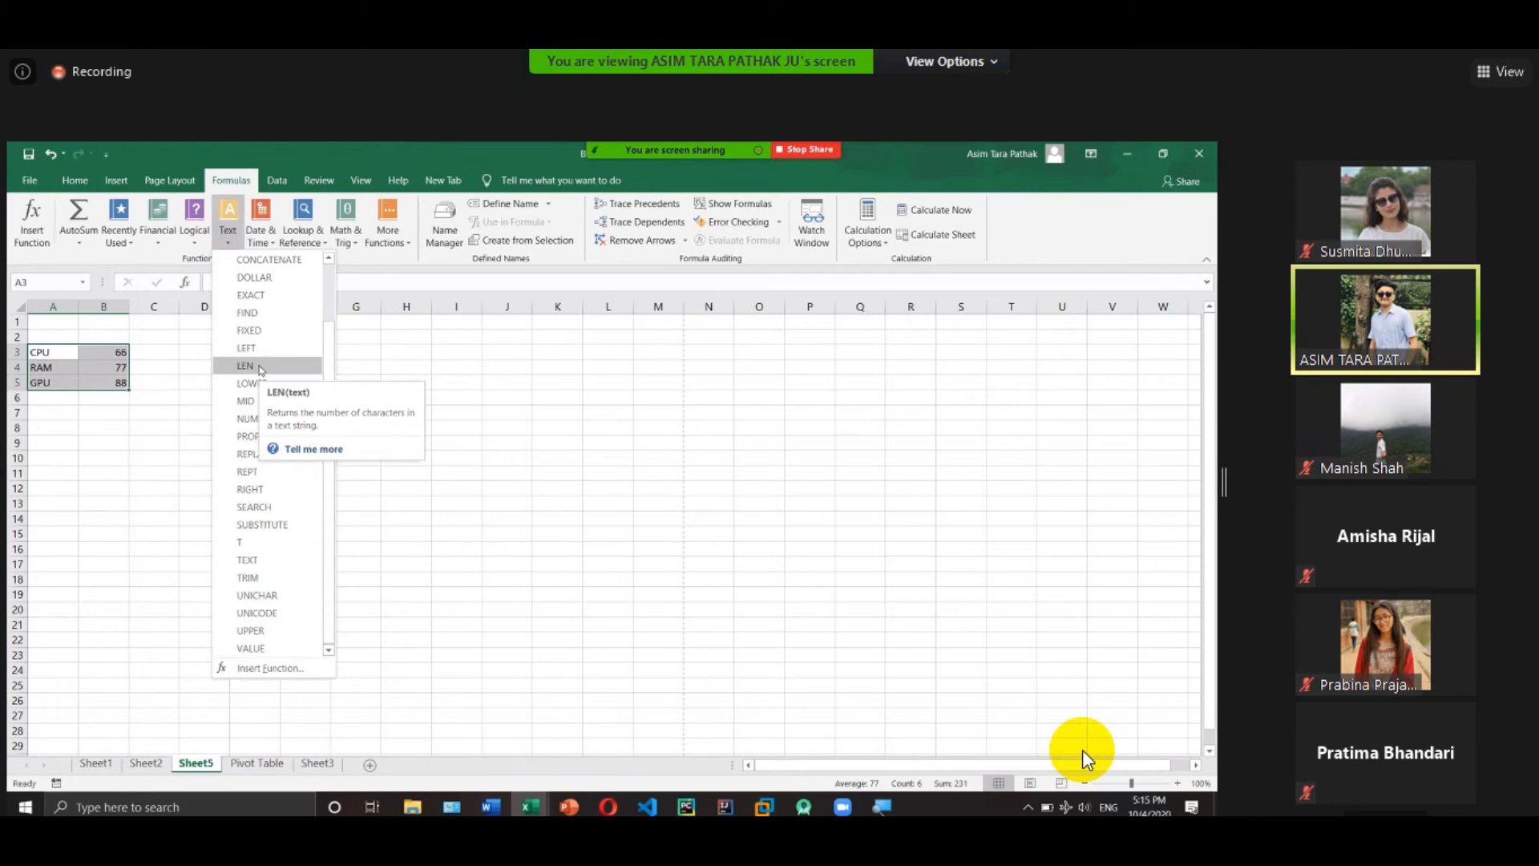
pyautogui.click(264, 238)
# Replace the failed =date() entry in C3 with =TODAY(), showing 10/4/2020.
pyautogui.click(263, 237)
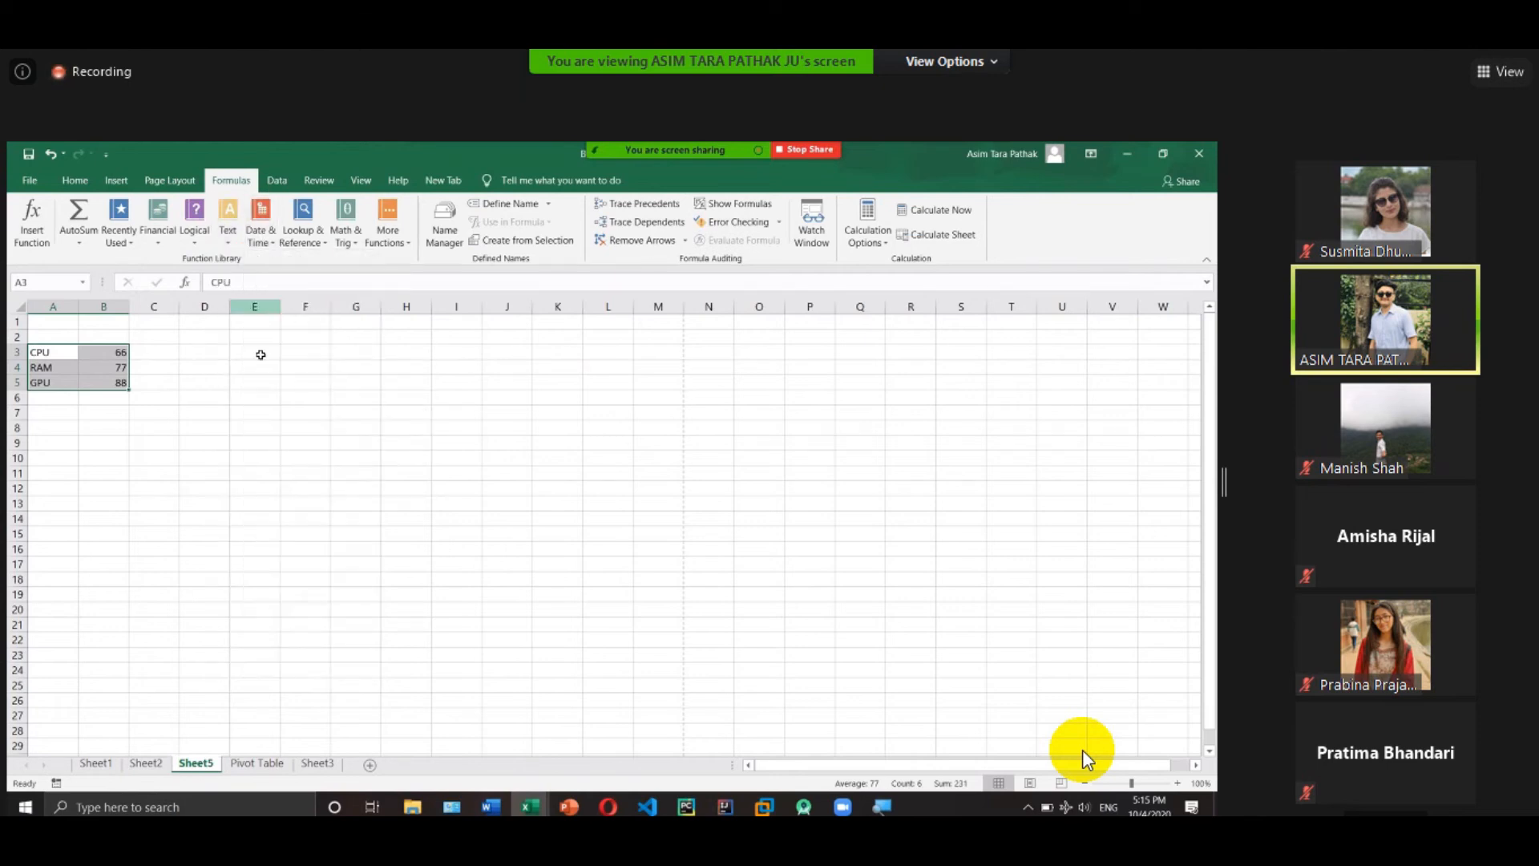
pyautogui.click(158, 350)
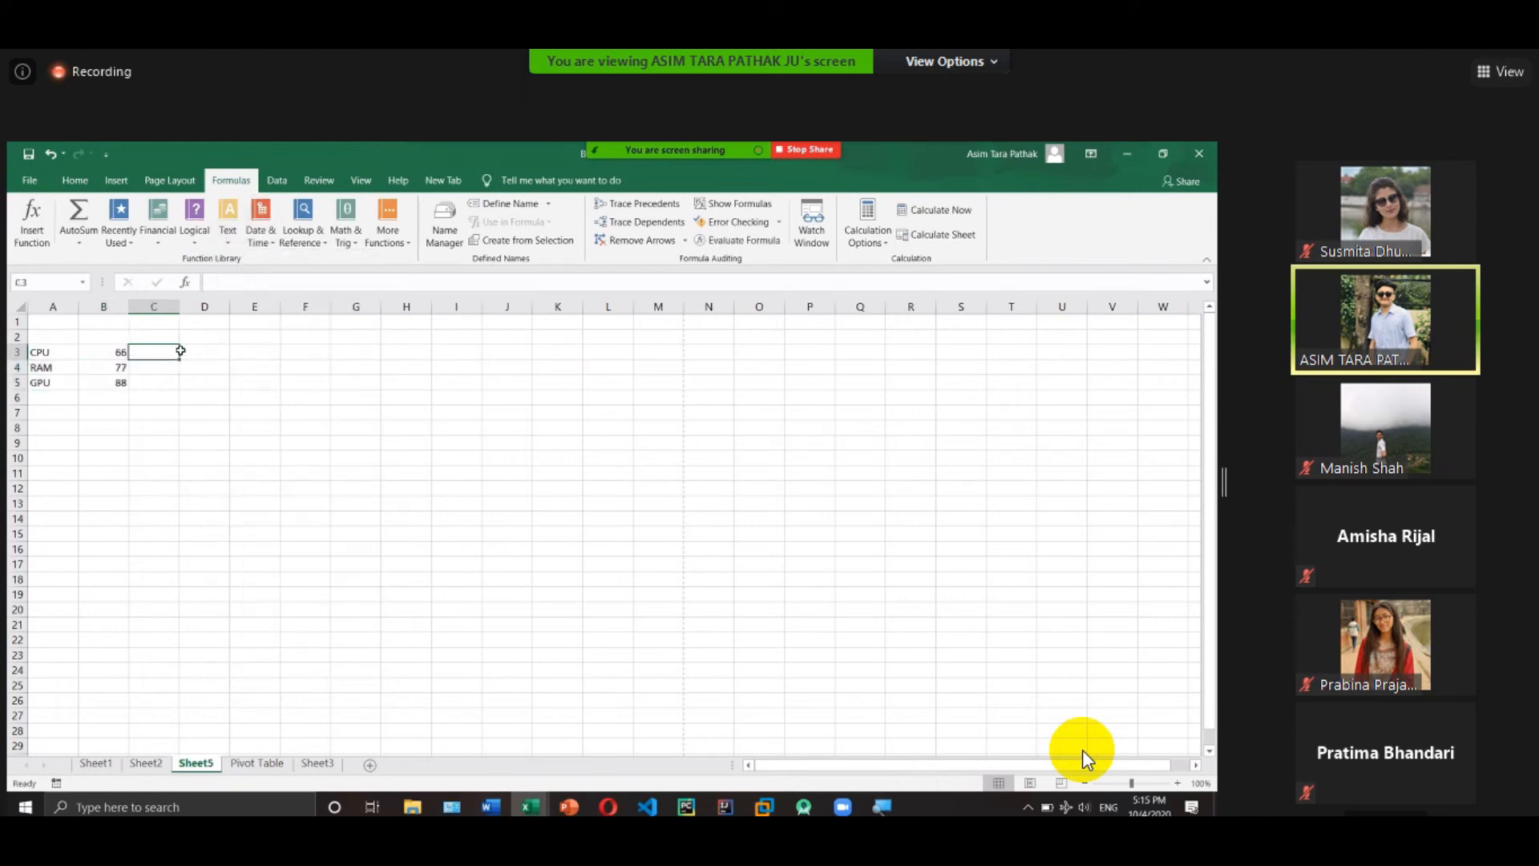
pyautogui.click(236, 282)
pyautogui.write('=')
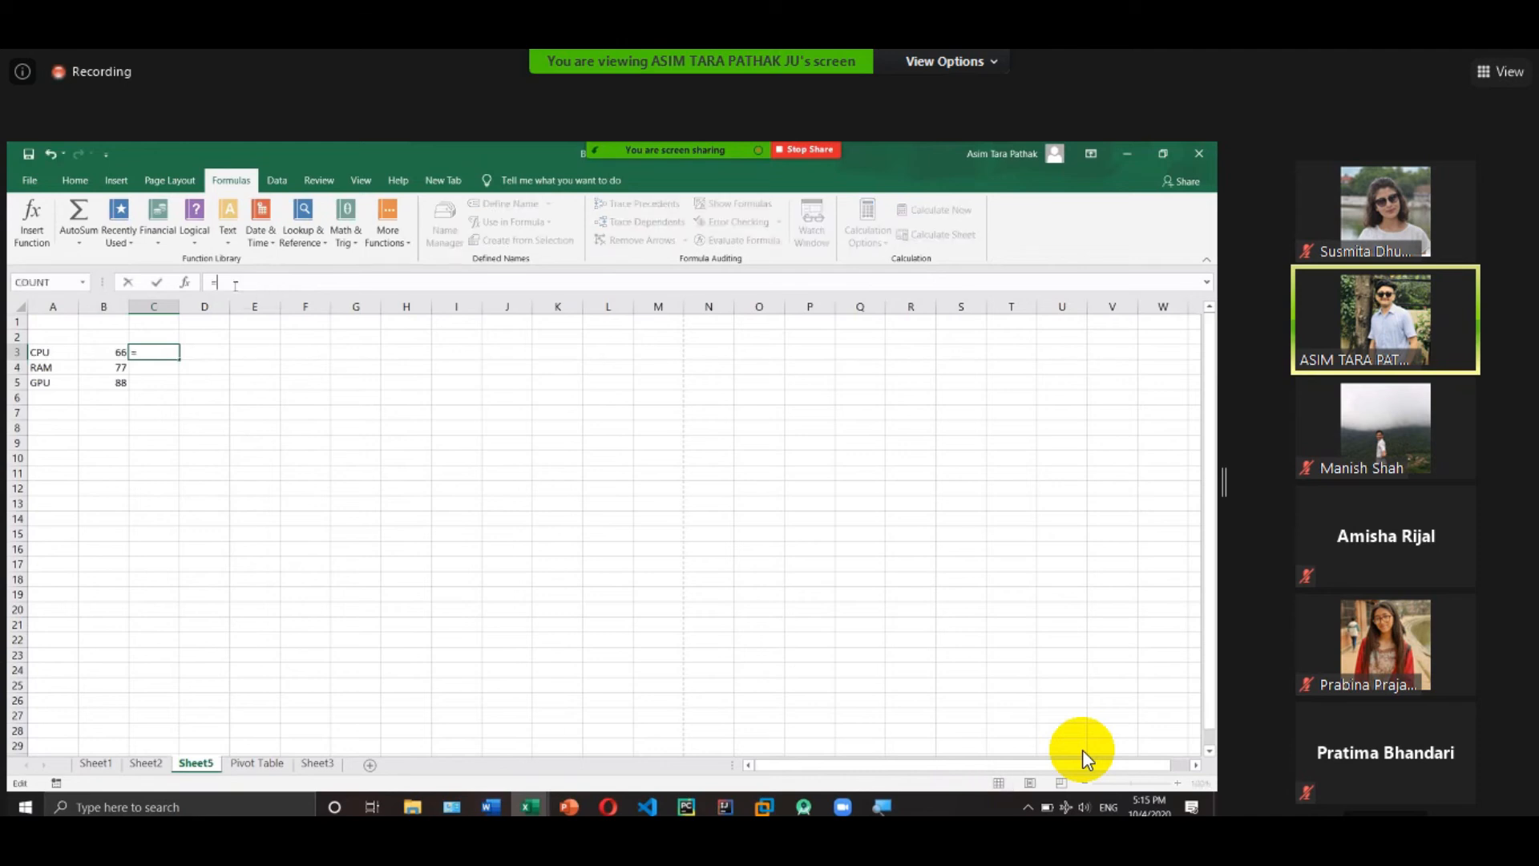
pyautogui.write('date()')
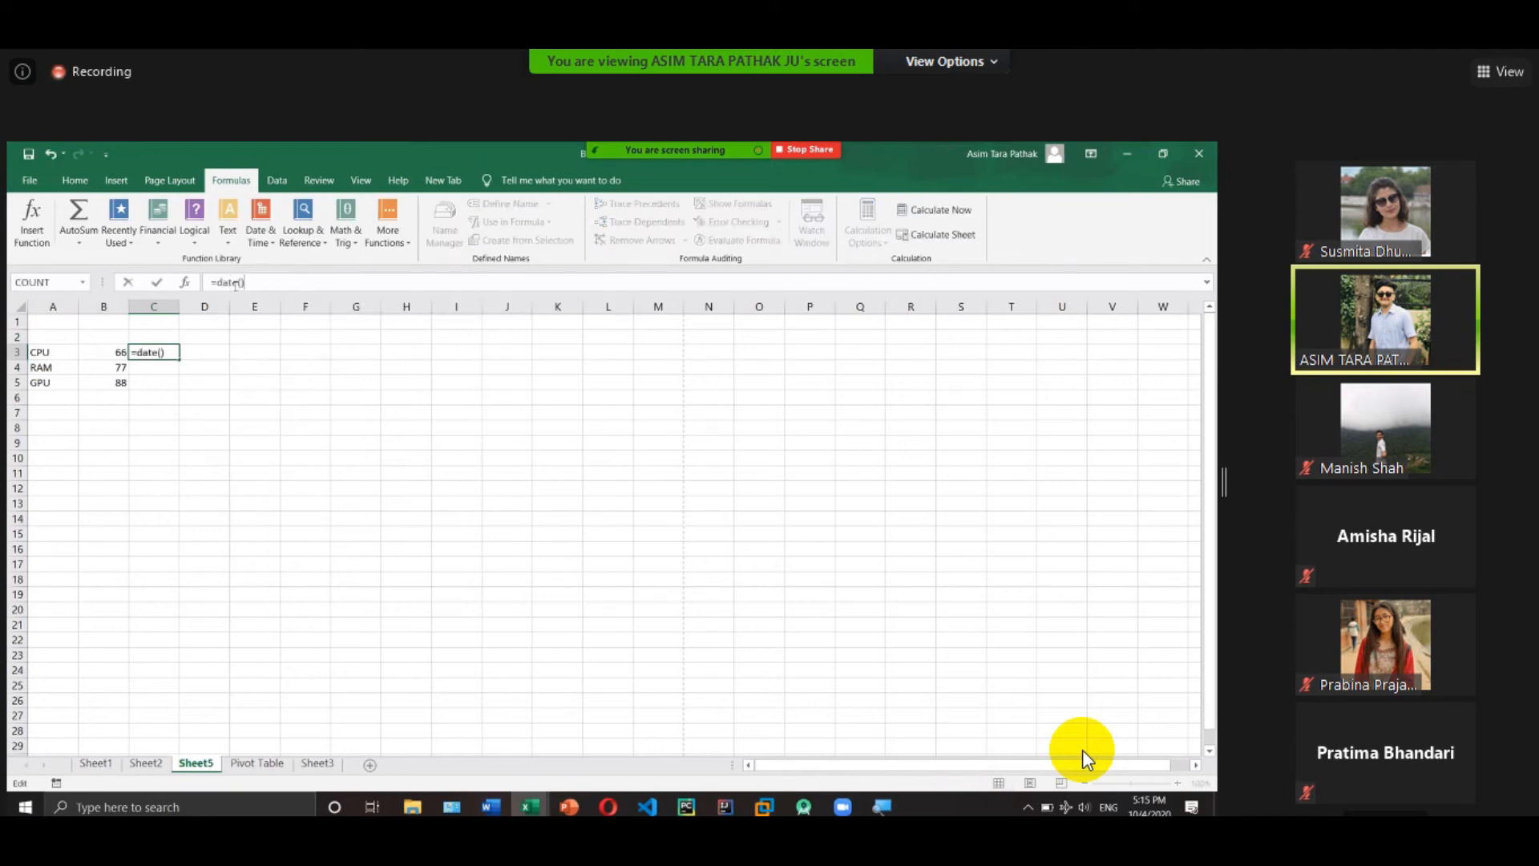
pyautogui.press('Return')
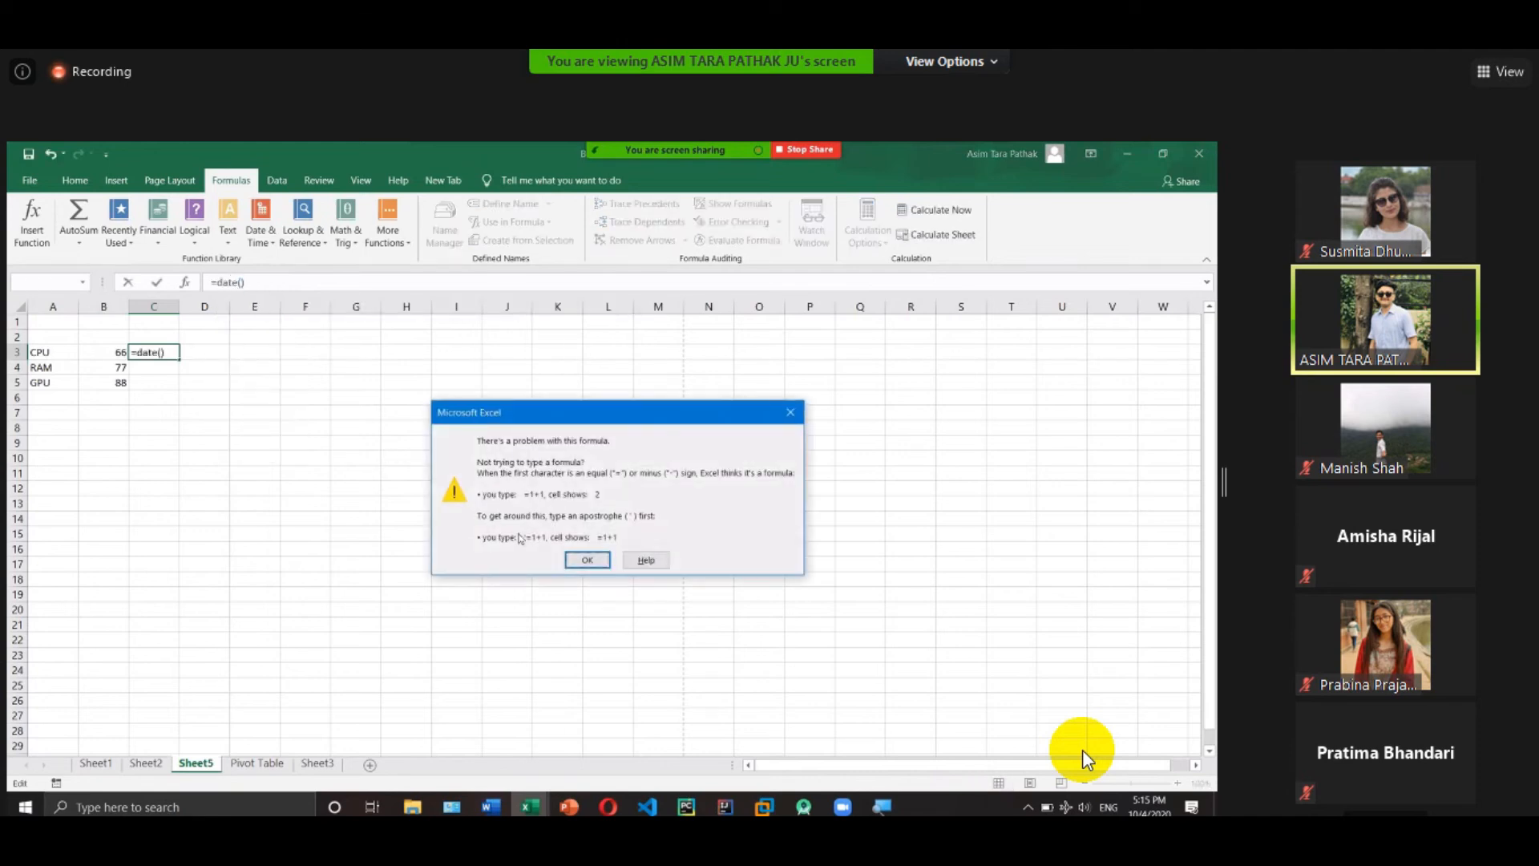
pyautogui.click(572, 559)
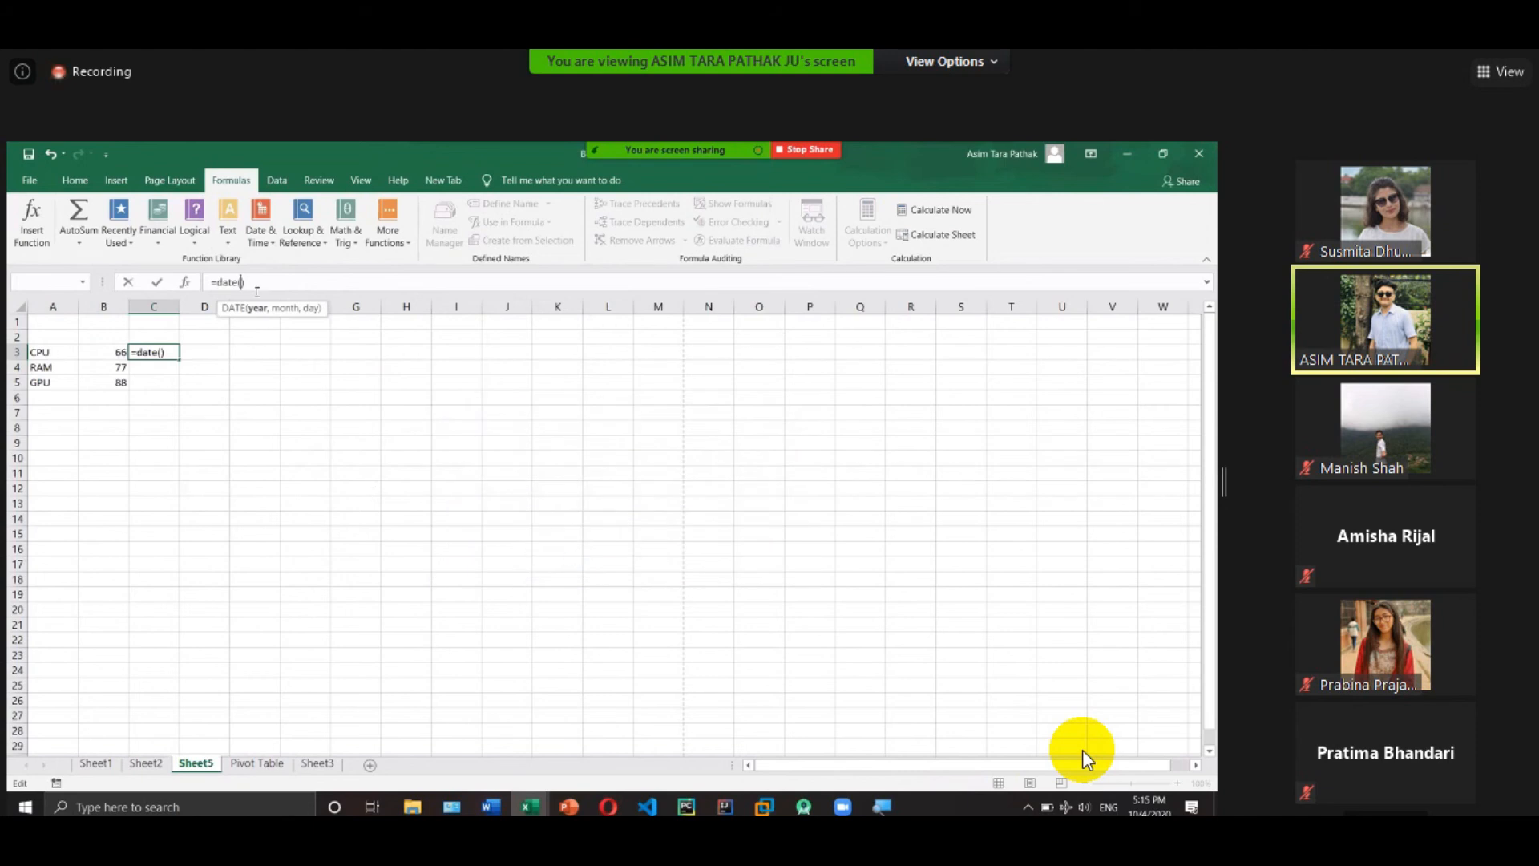
pyautogui.moveTo(245, 282); pyautogui.dragTo(193, 282)
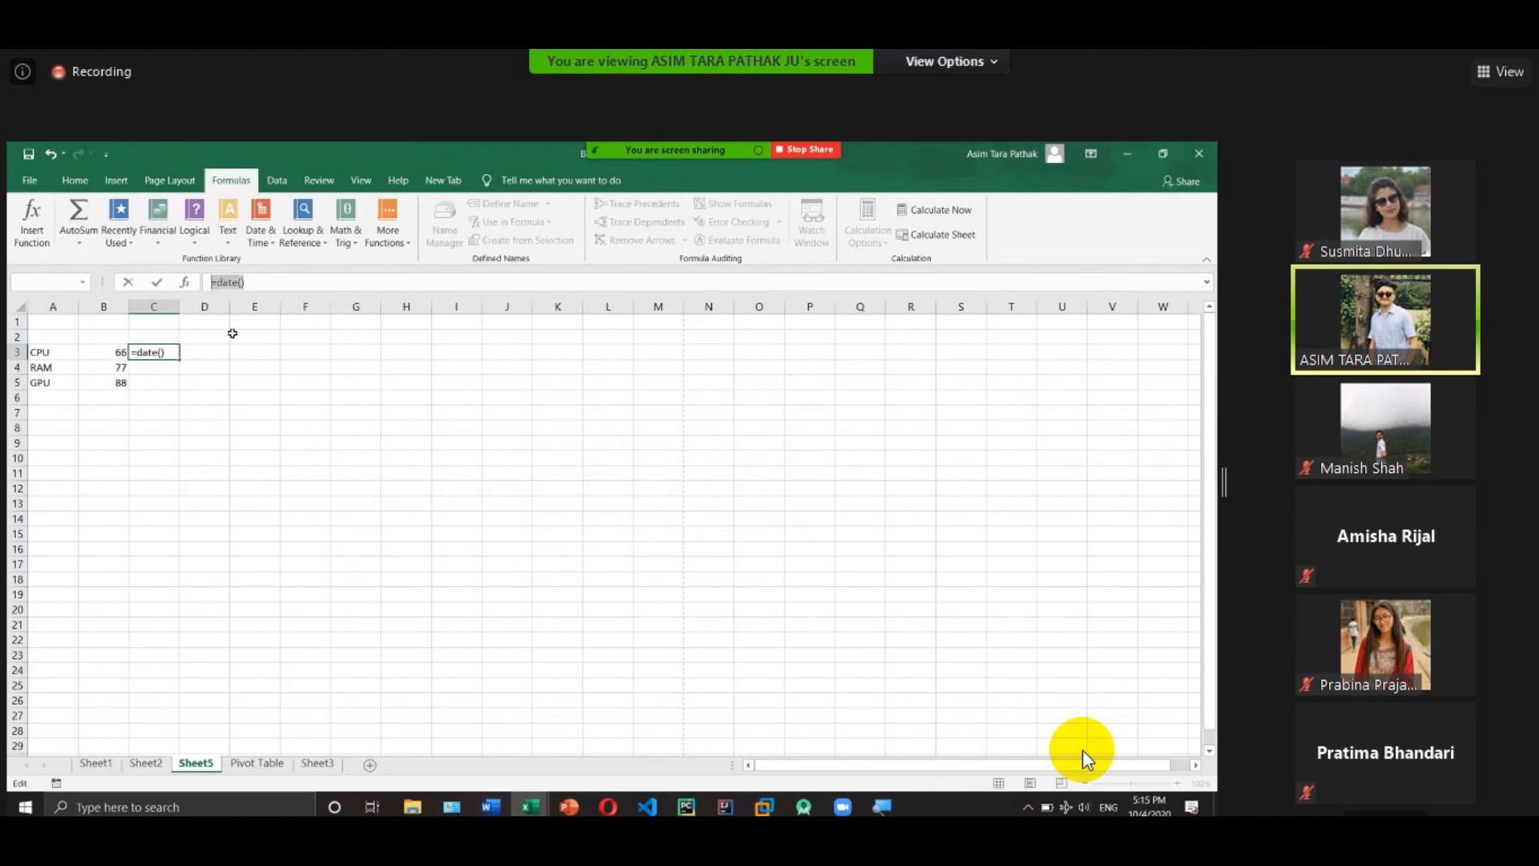
pyautogui.write('=DAT')
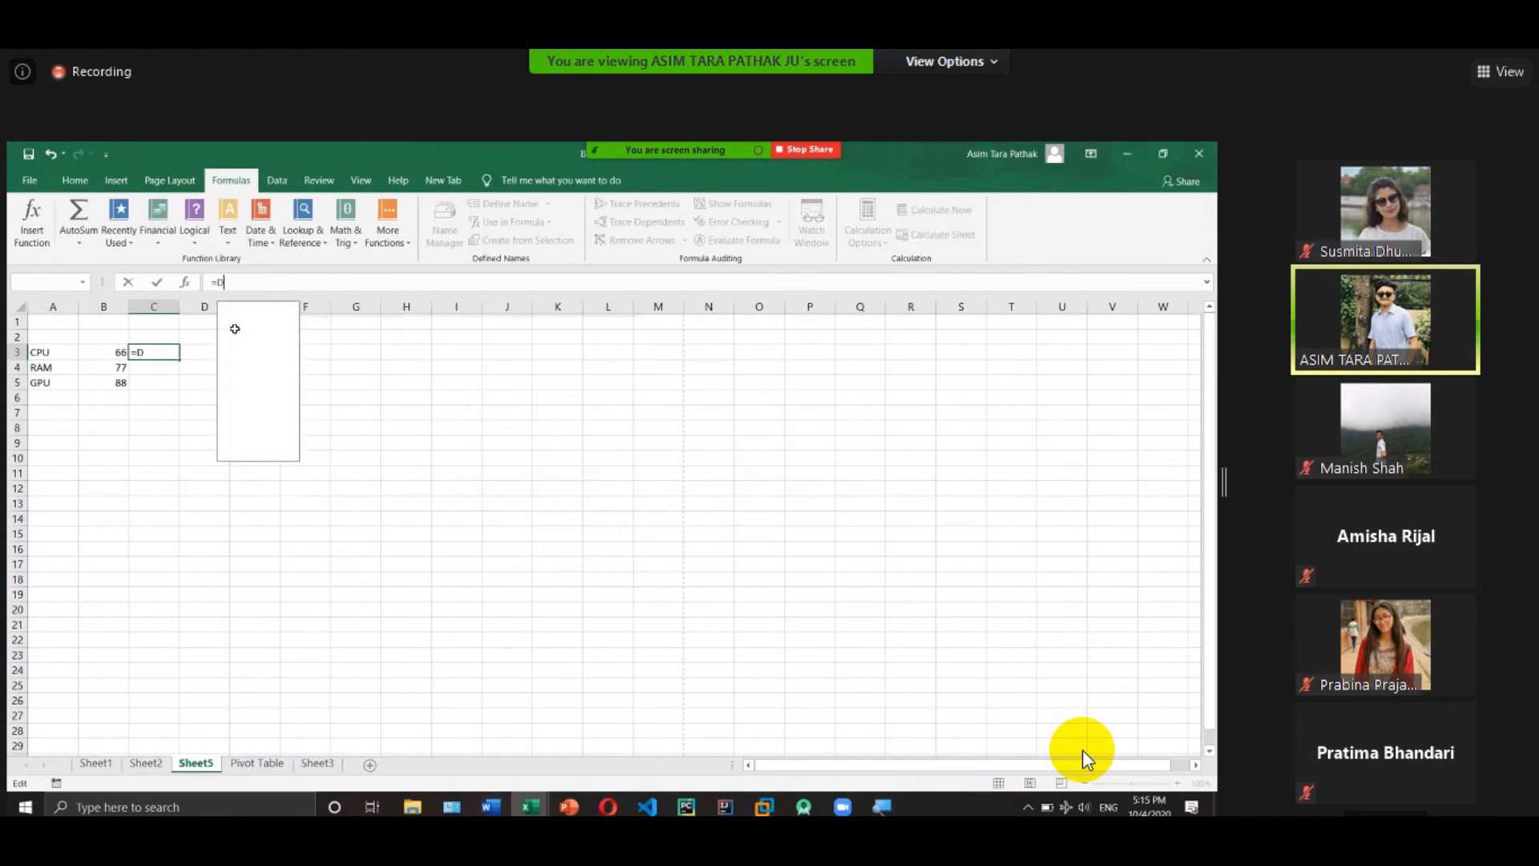
pyautogui.press('BackSpace')
pyautogui.press('BackSpace')
pyautogui.press('BackSpace')
pyautogui.write('TO')
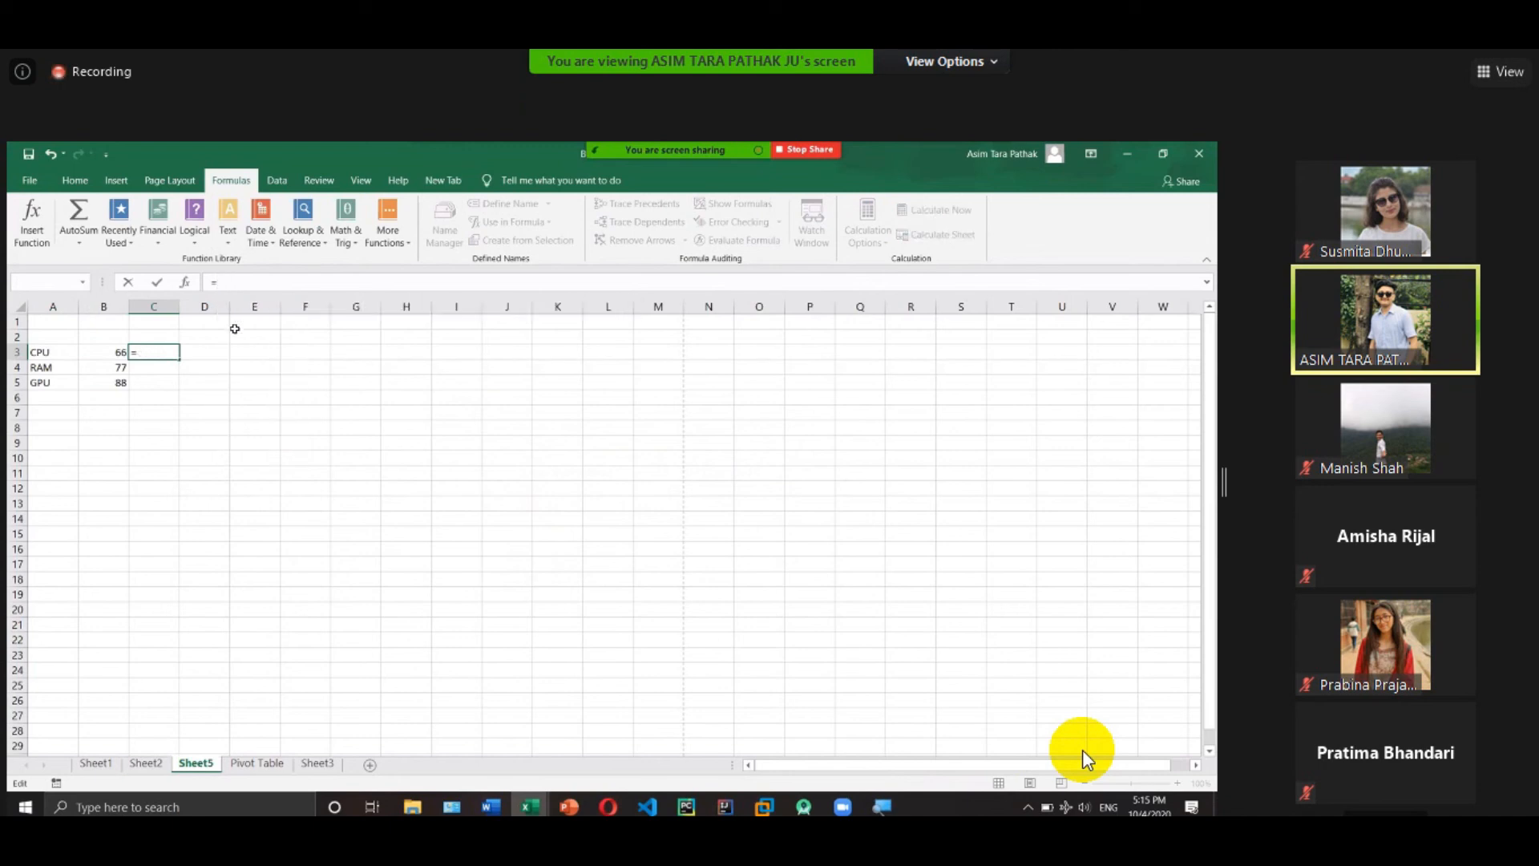
pyautogui.write('DAY()')
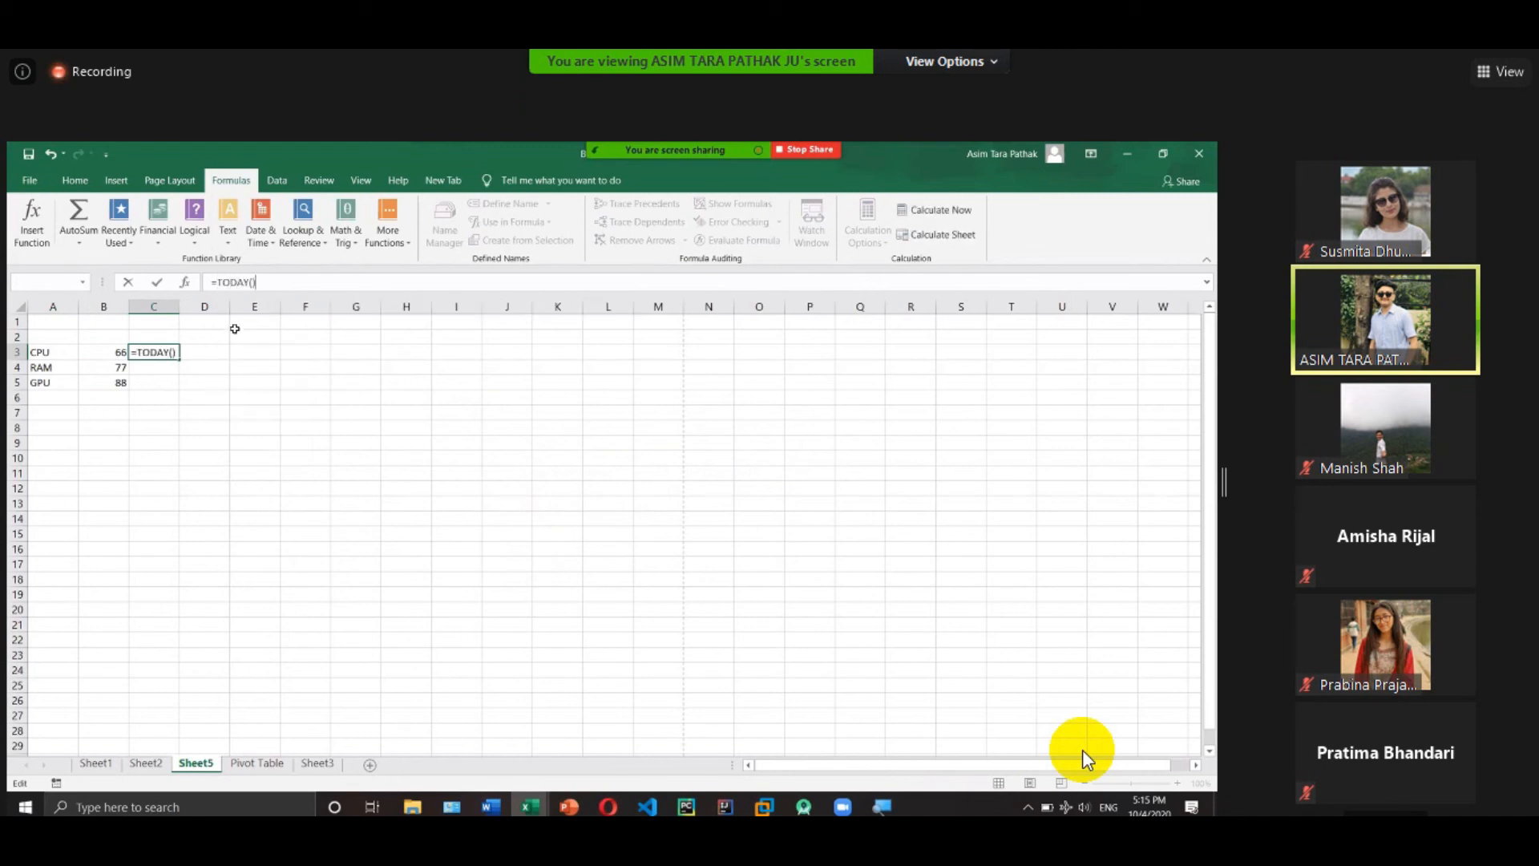
pyautogui.press('Return')
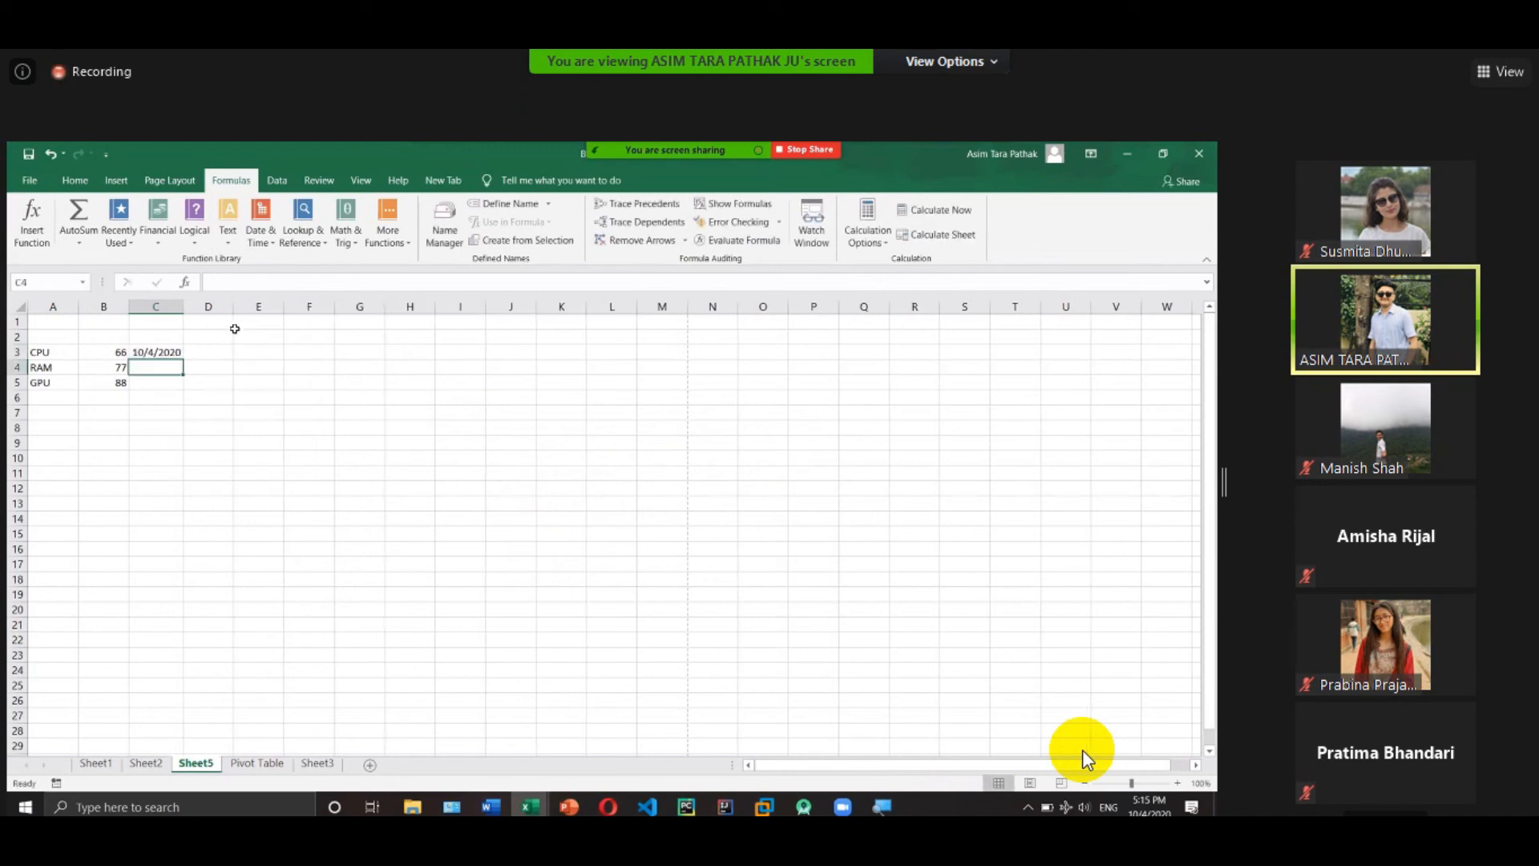
# Enter =NOW() in C4 to show 10/4/2020 17:15.
pyautogui.click(230, 285)
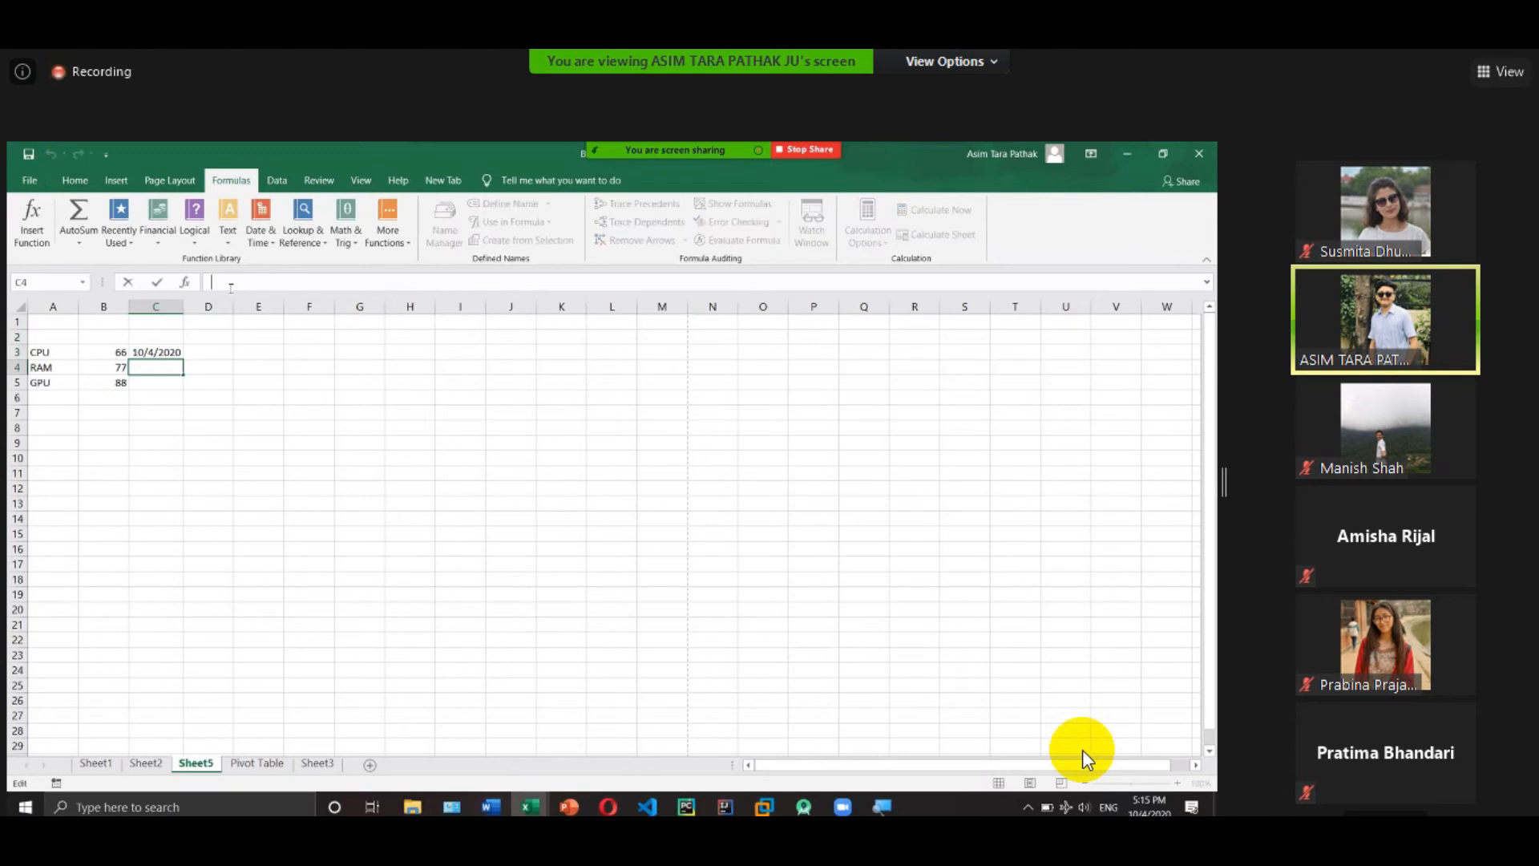
pyautogui.write('=NOW()')
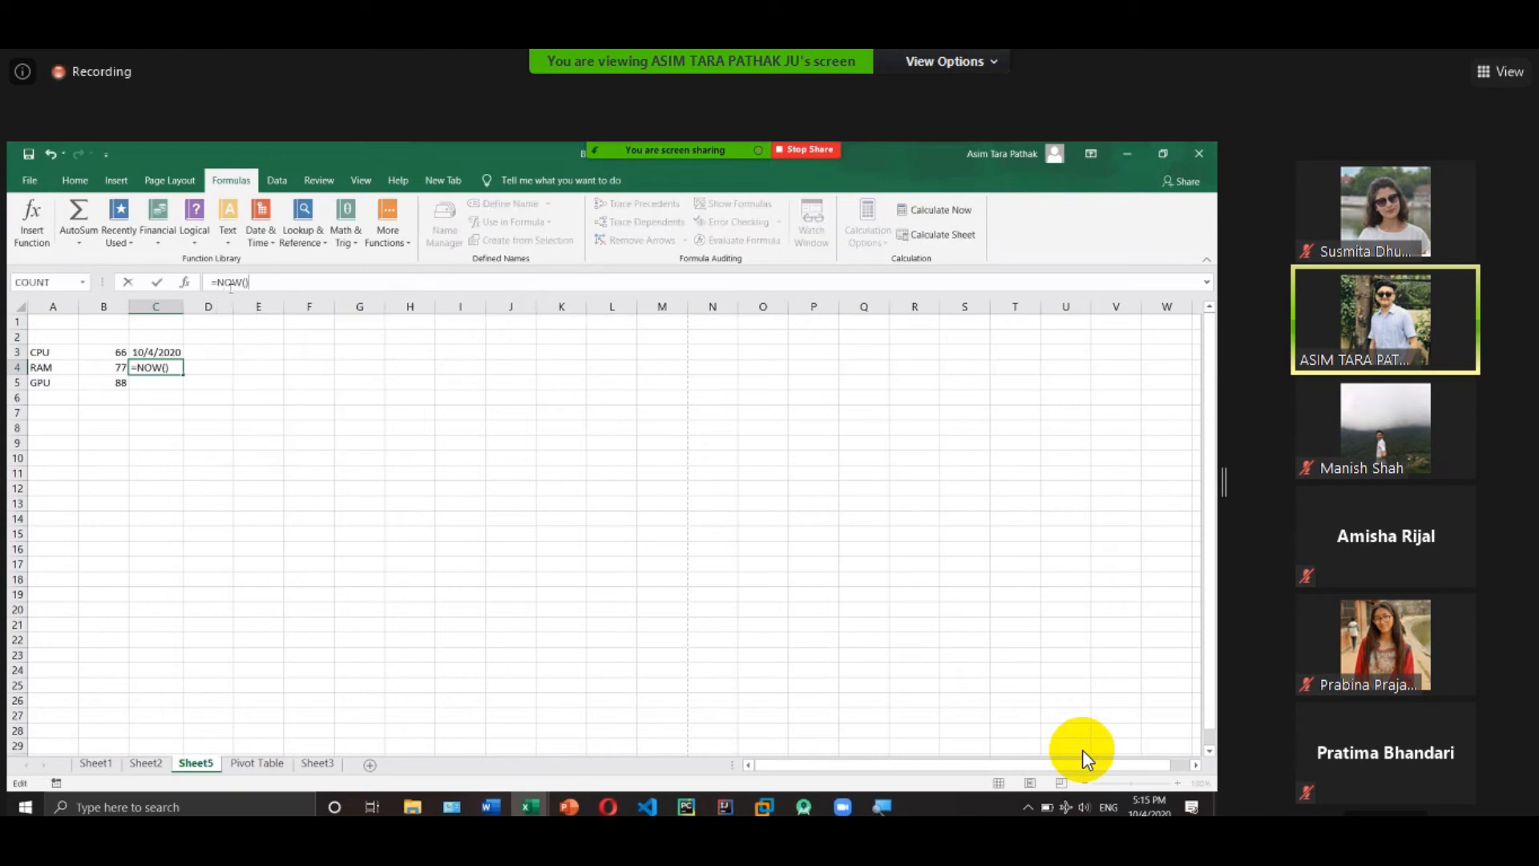
pyautogui.press('Return')
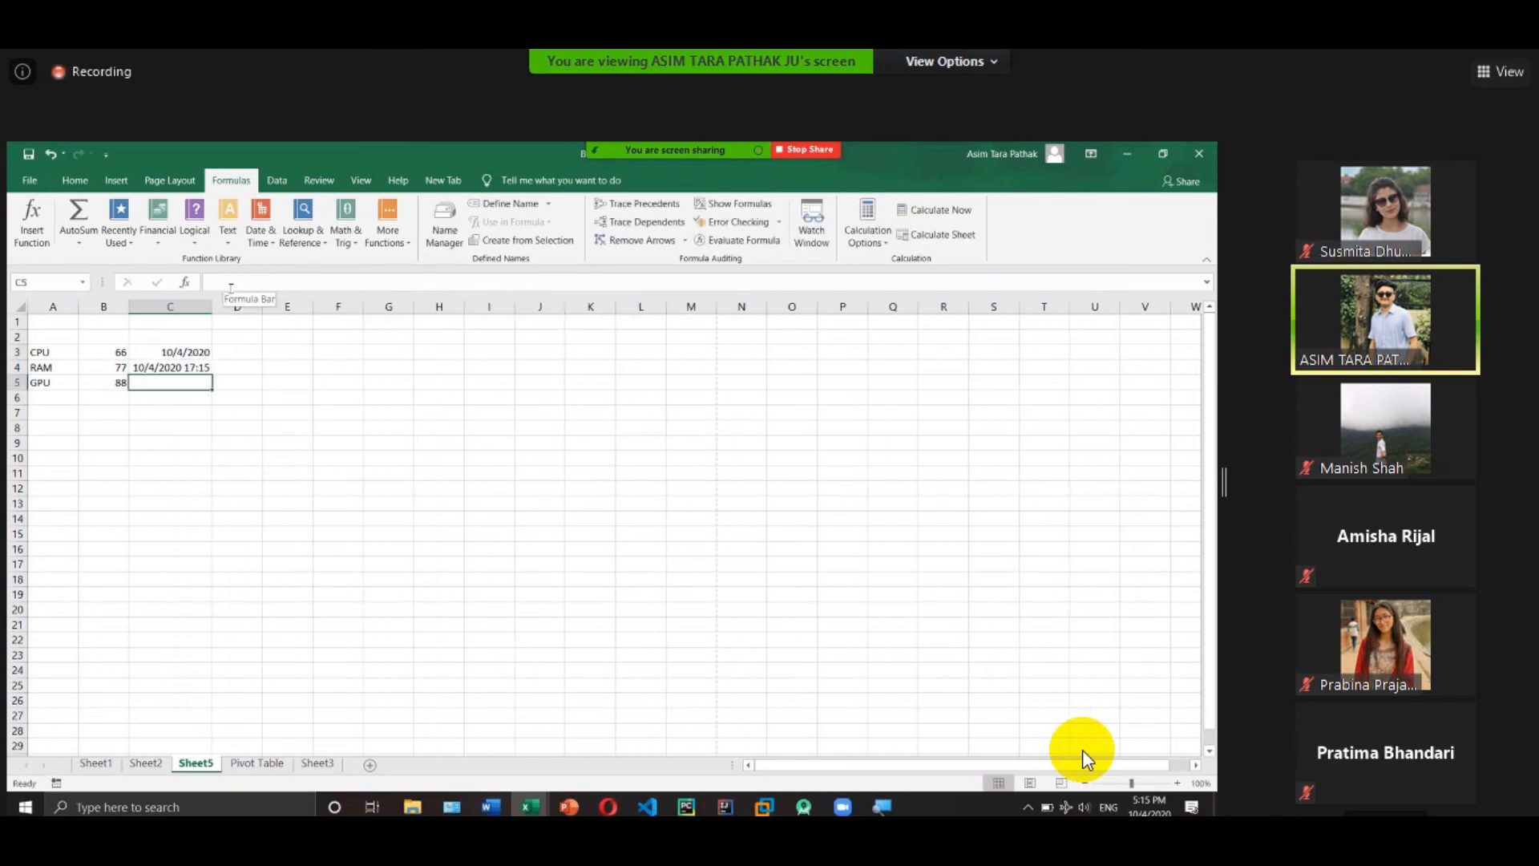
# Start adding FORMULATEXT to C4's NOW formula, then cancel so =NOW() stays.
pyautogui.click(191, 368)
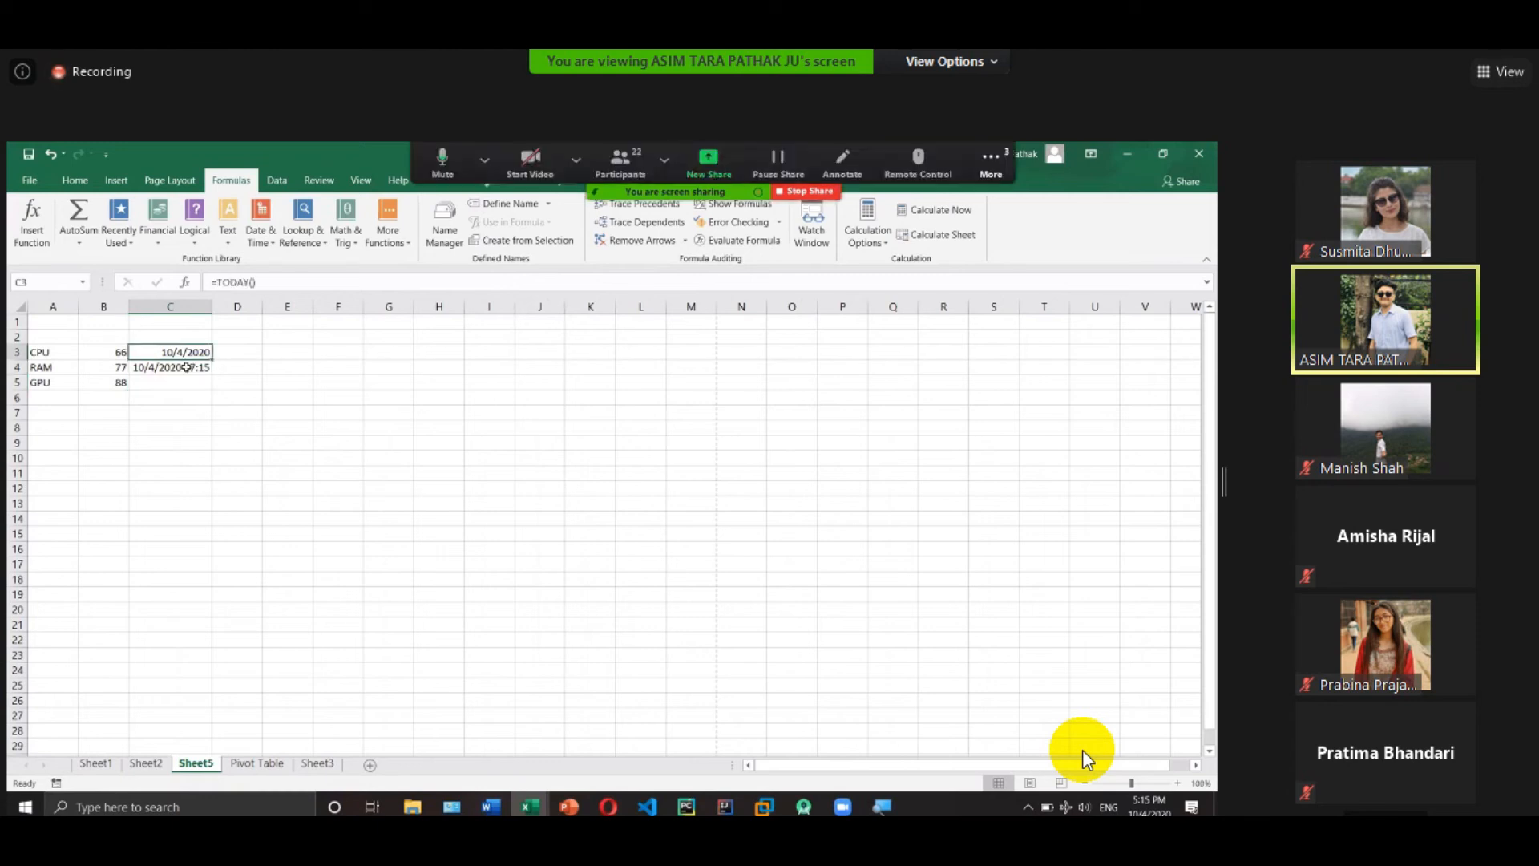
pyautogui.click(302, 238)
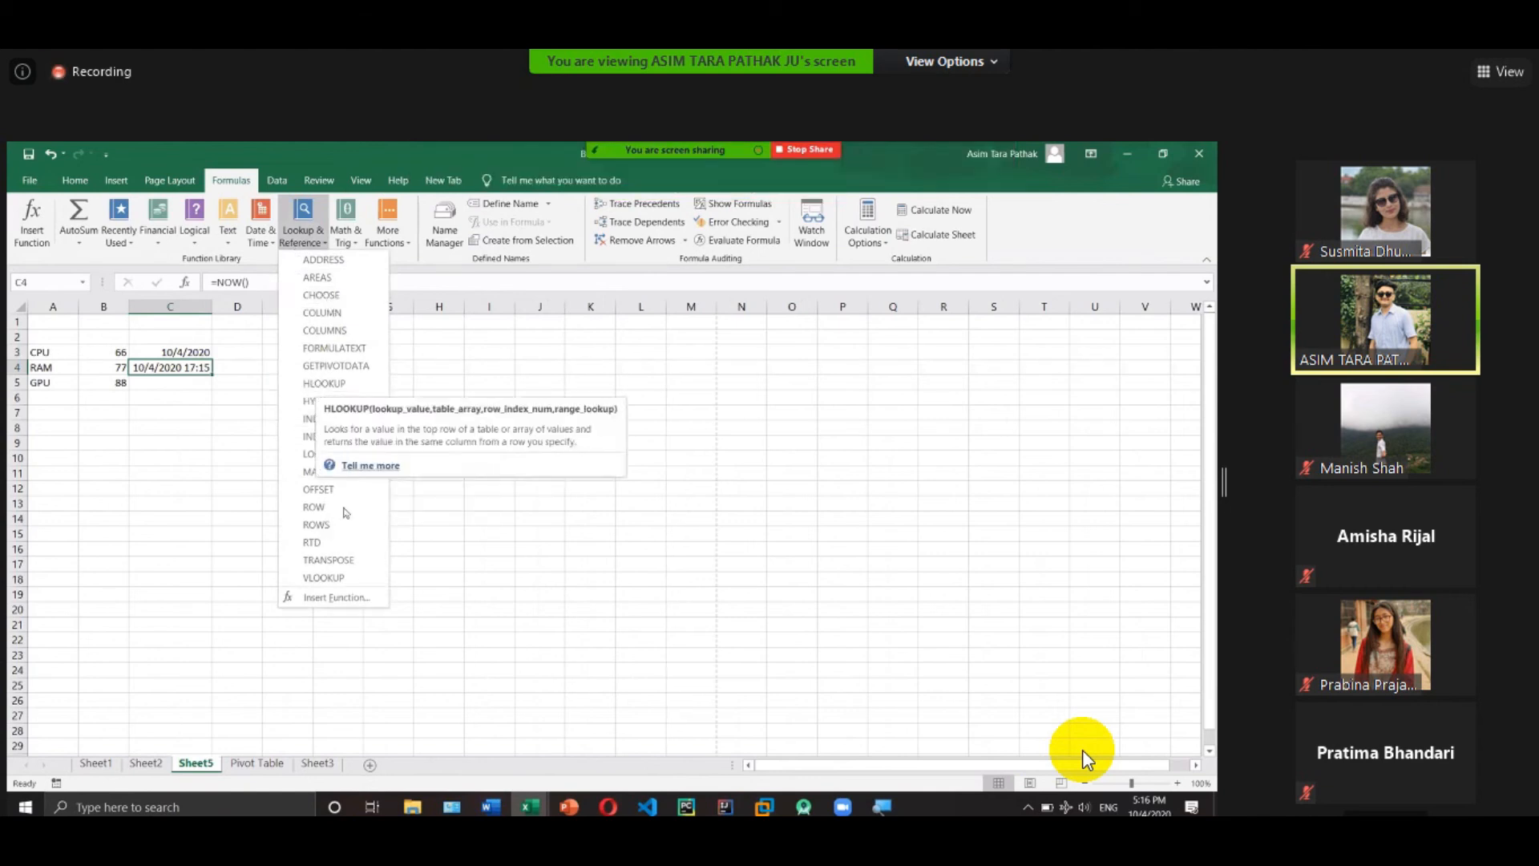
pyautogui.click(334, 348)
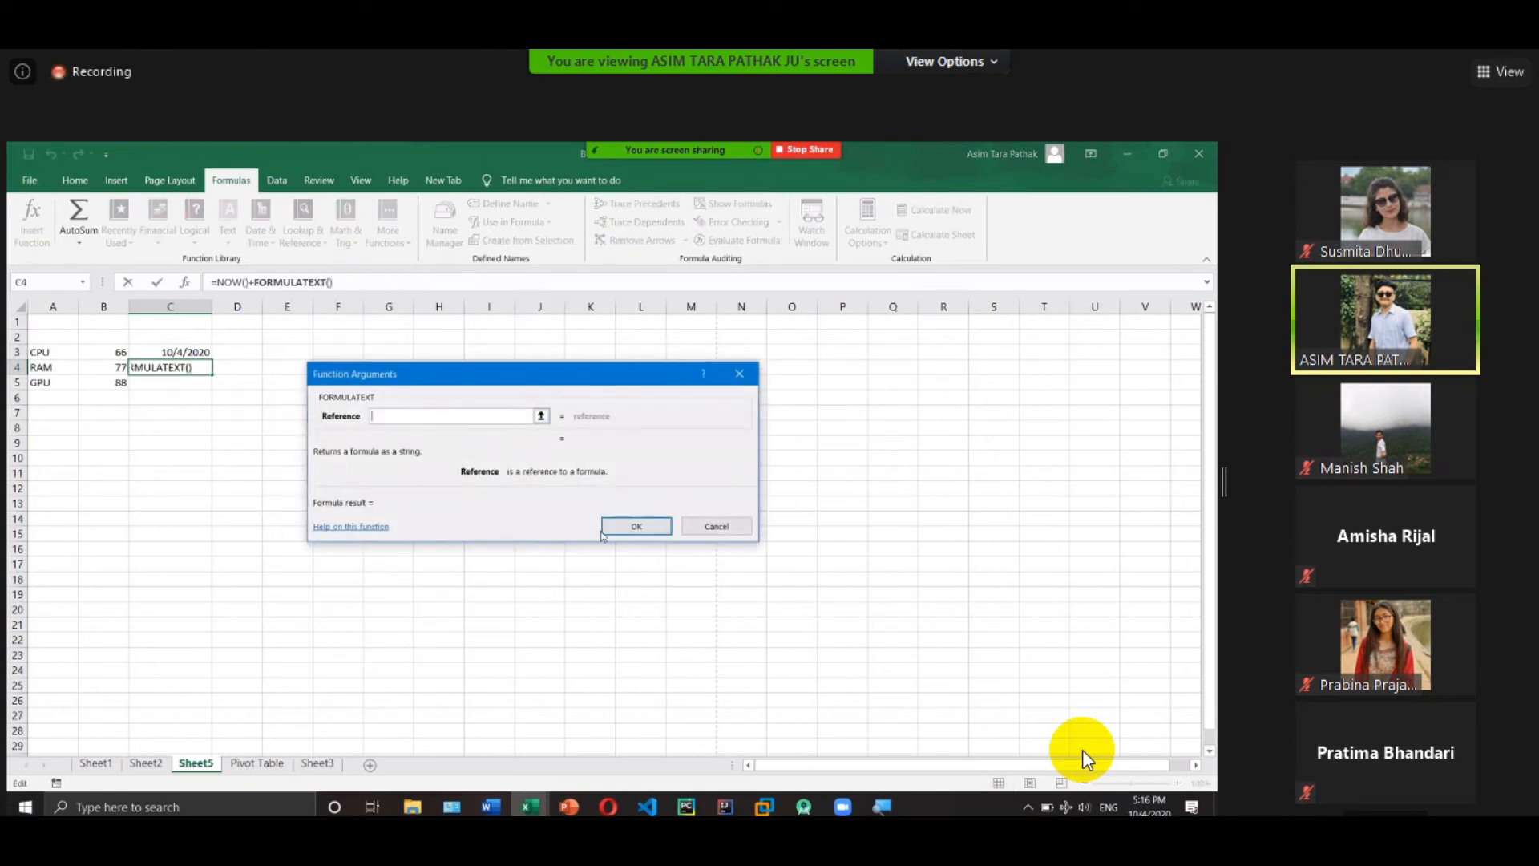
pyautogui.click(703, 533)
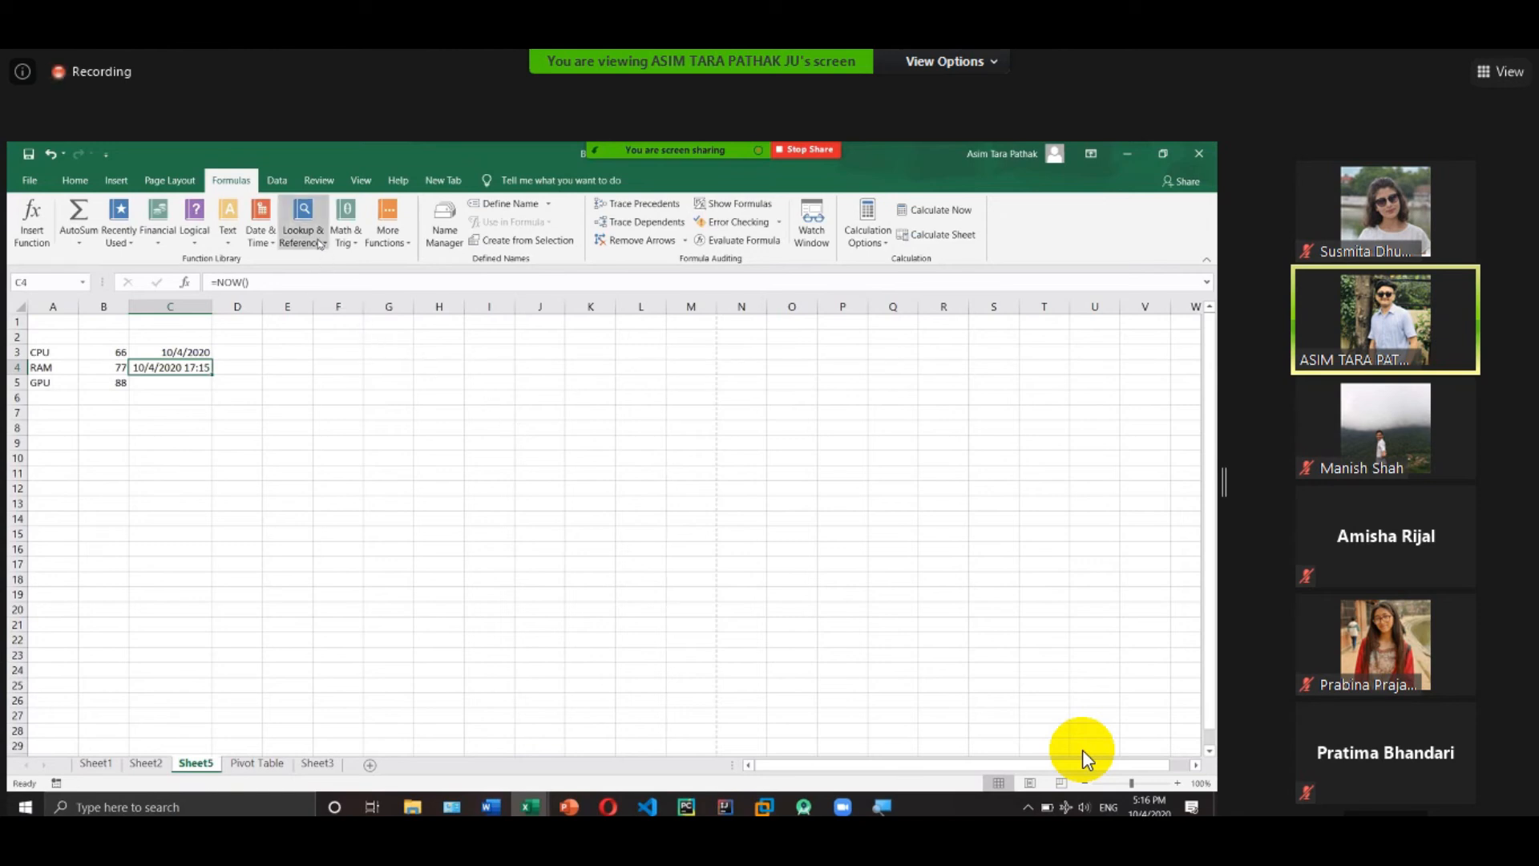
pyautogui.click(346, 234)
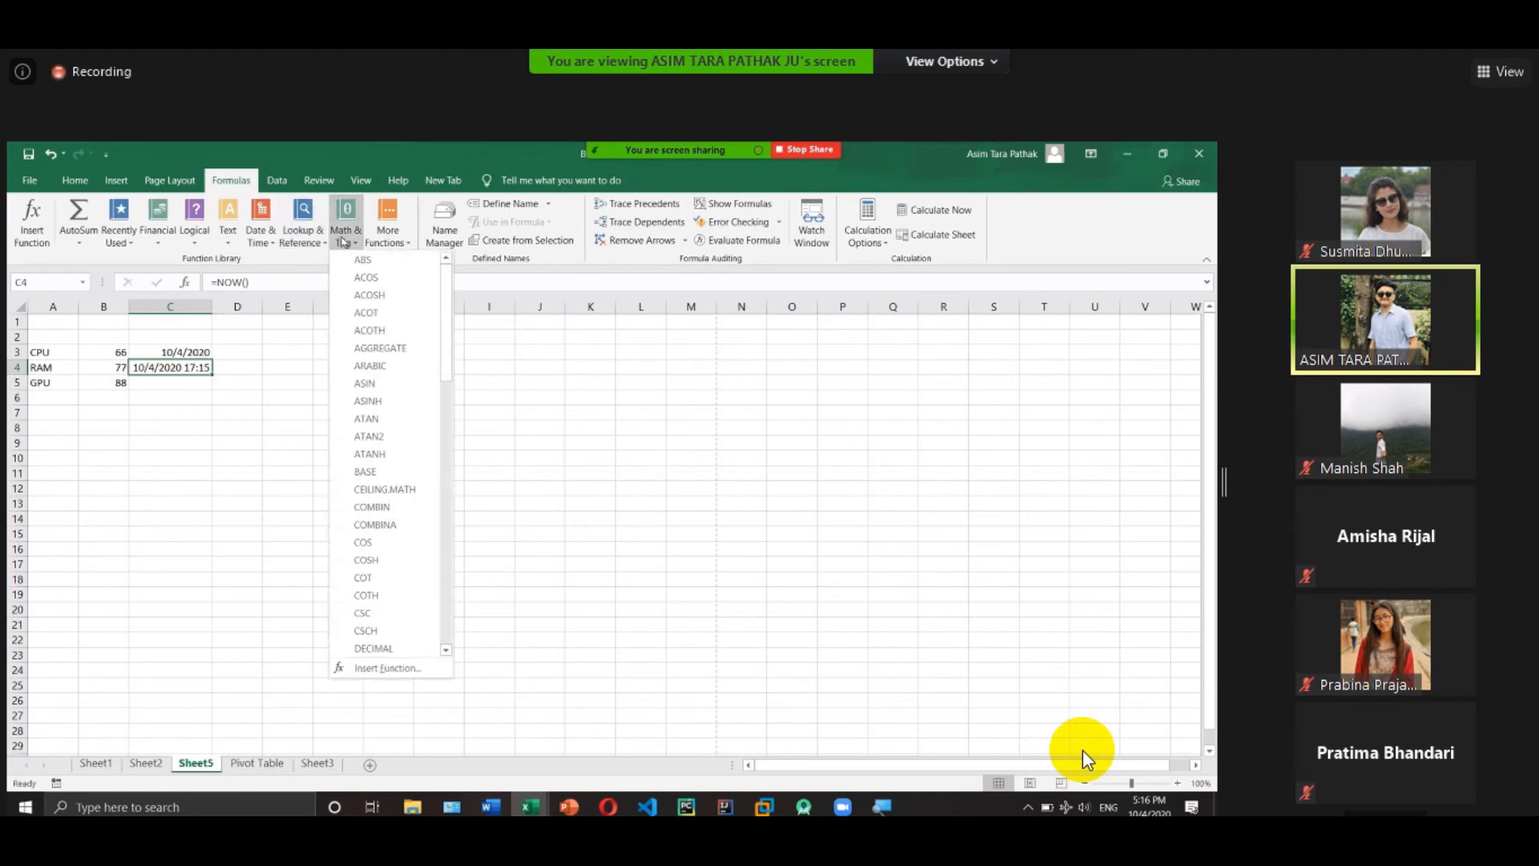
pyautogui.scroll(-20, 388, 410)
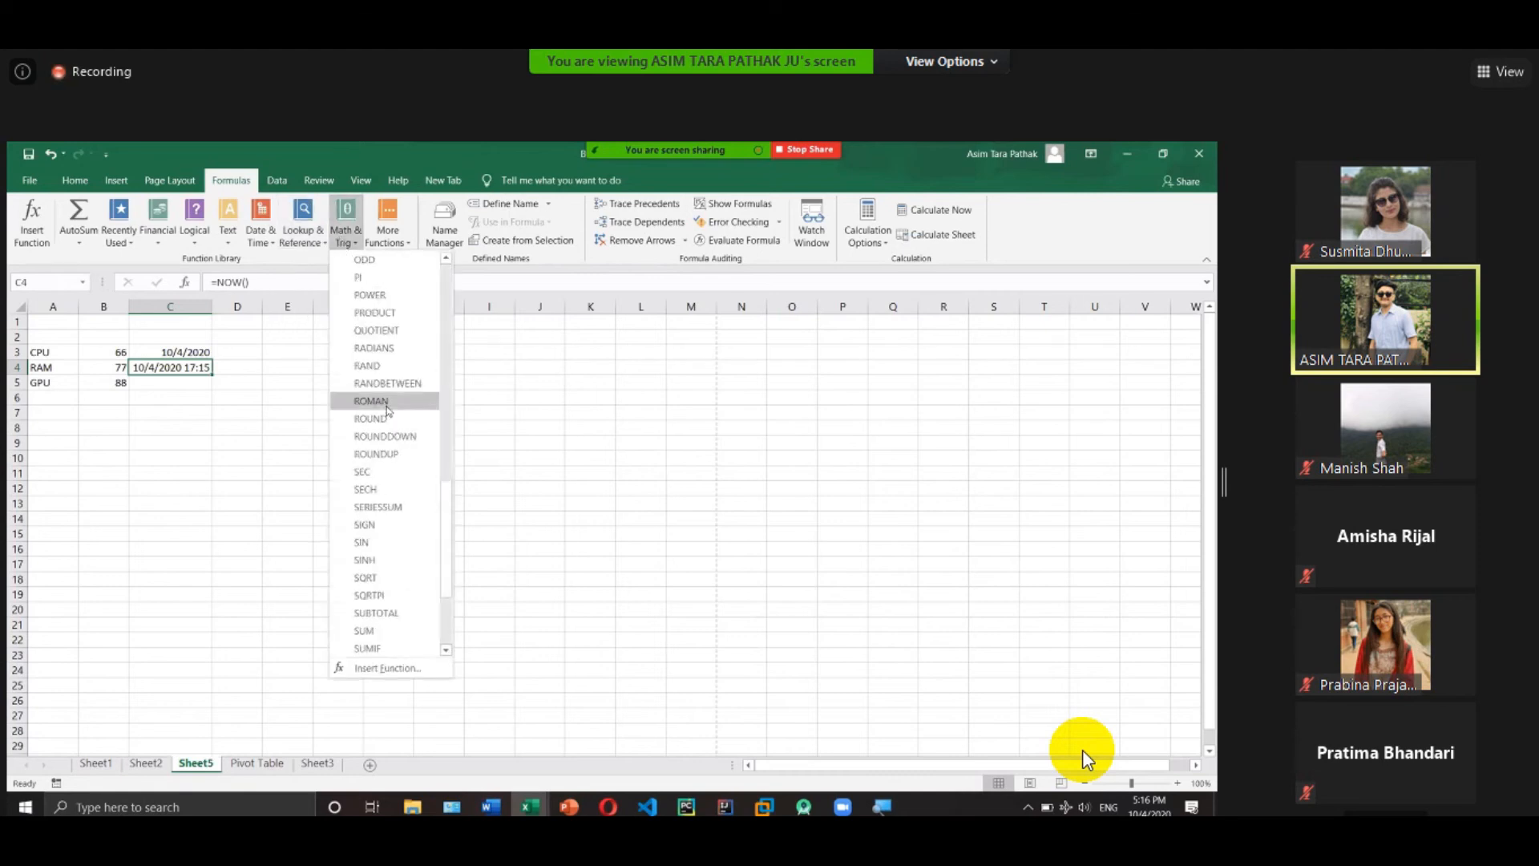
pyautogui.scroll(20, 388, 410)
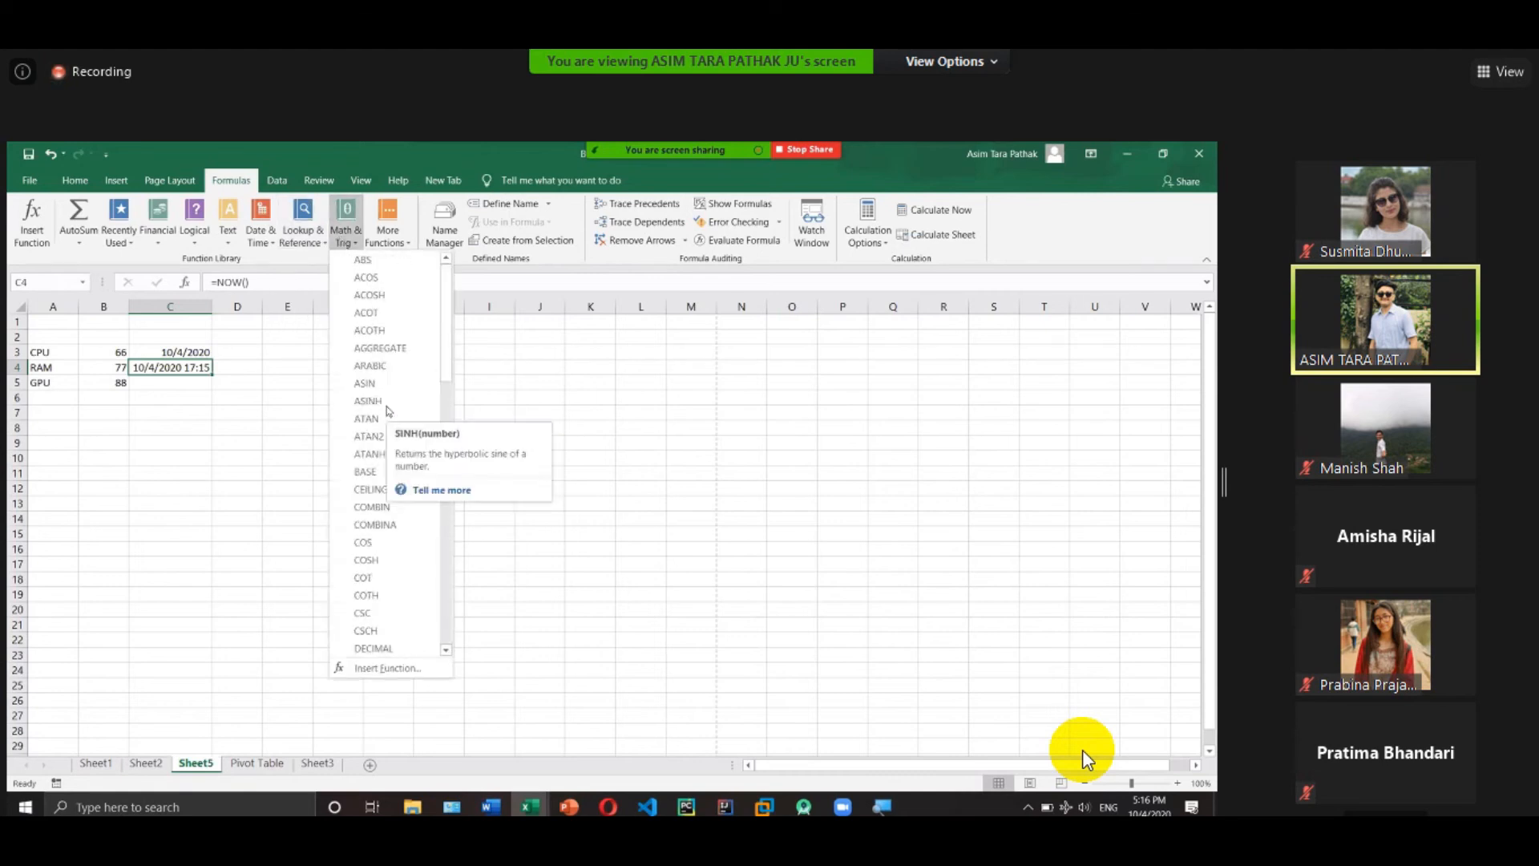
pyautogui.click(272, 420)
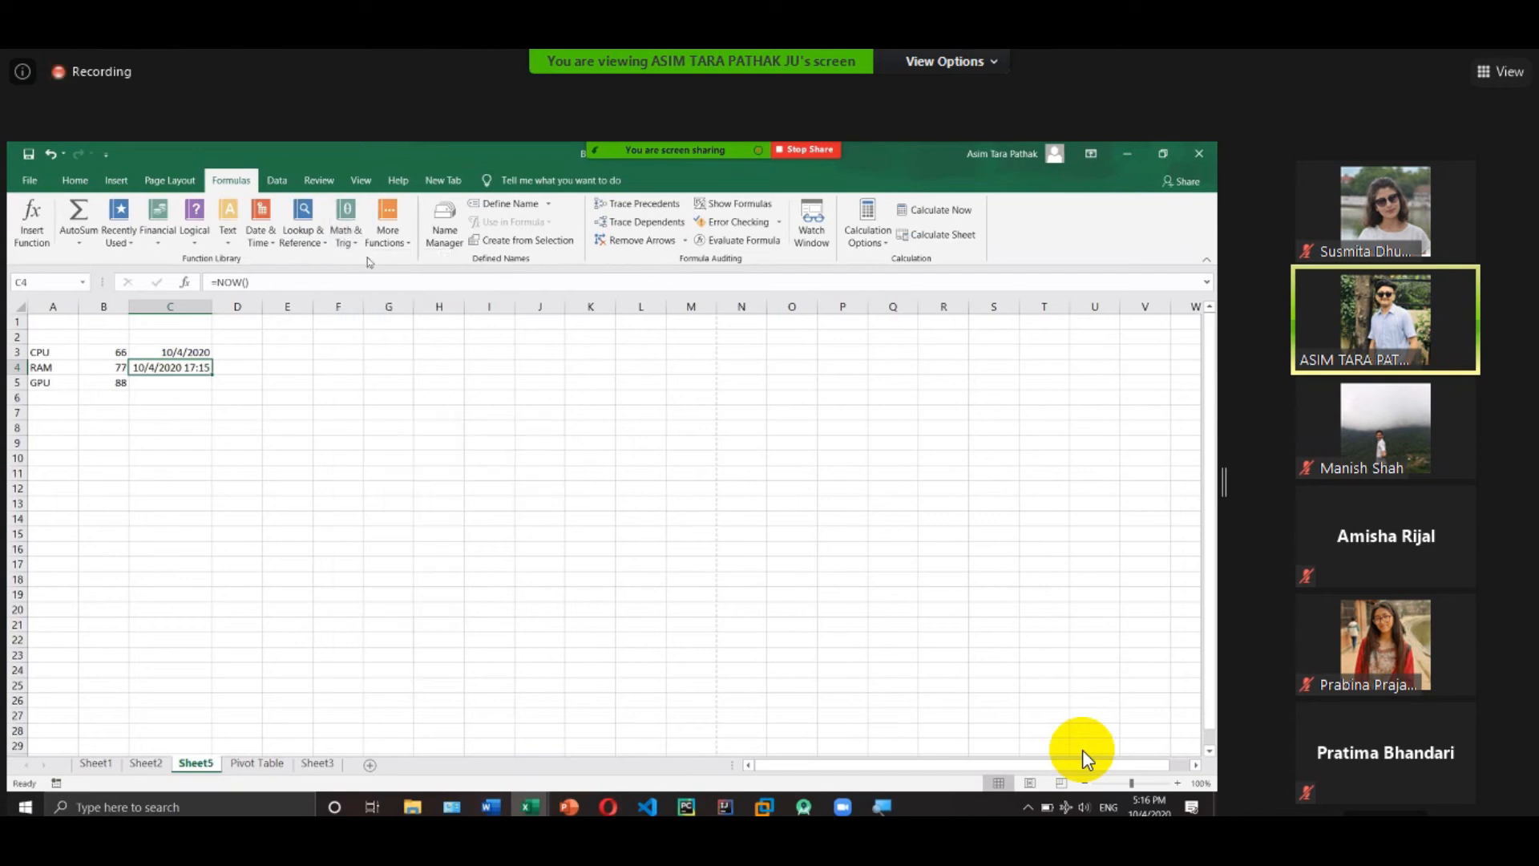
pyautogui.click(343, 239)
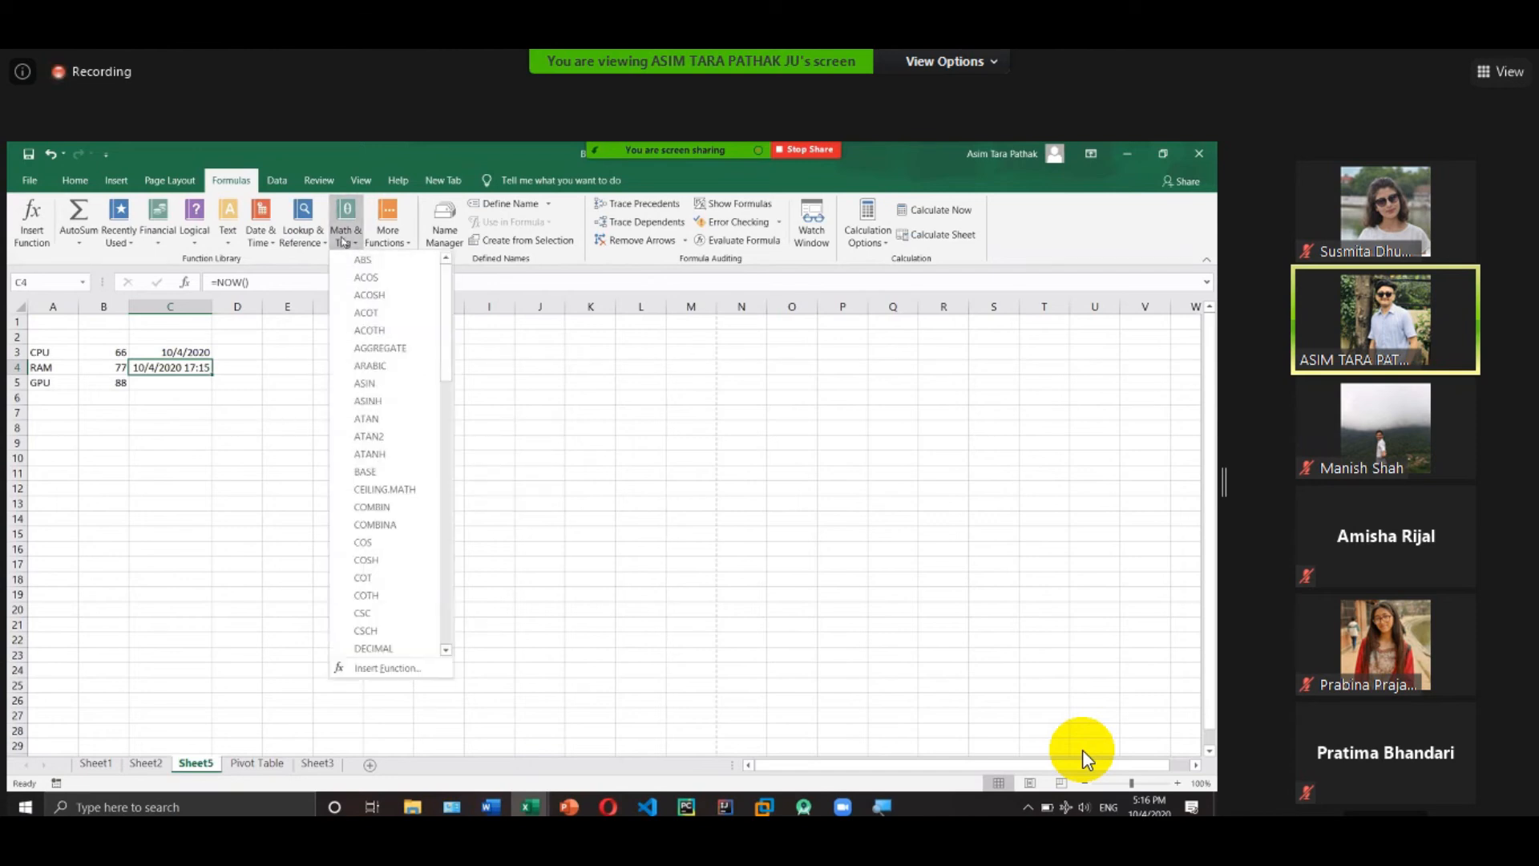
pyautogui.click(381, 239)
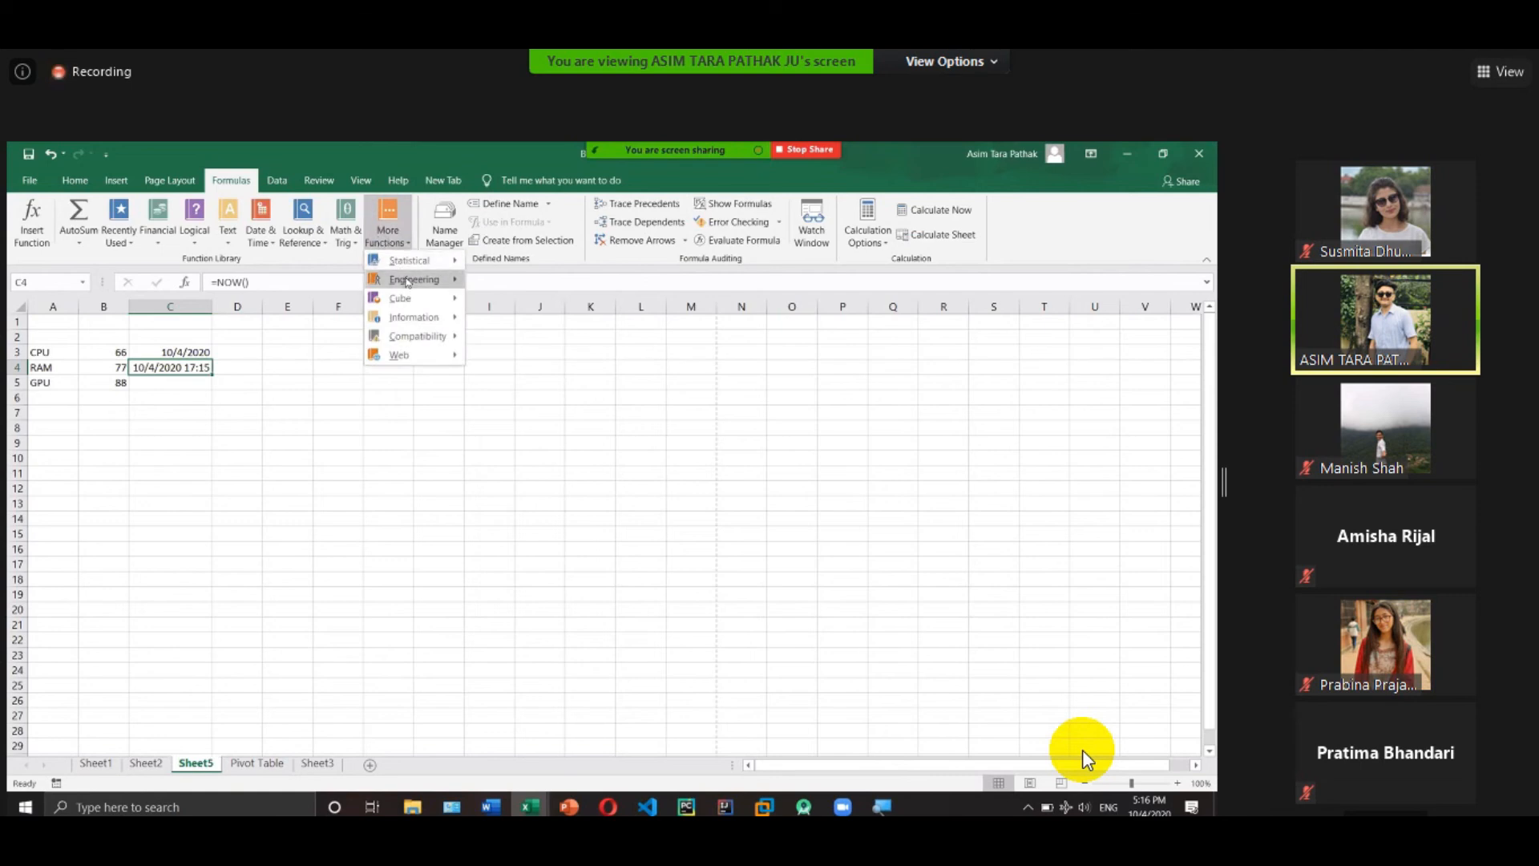
pyautogui.moveTo(408, 281)
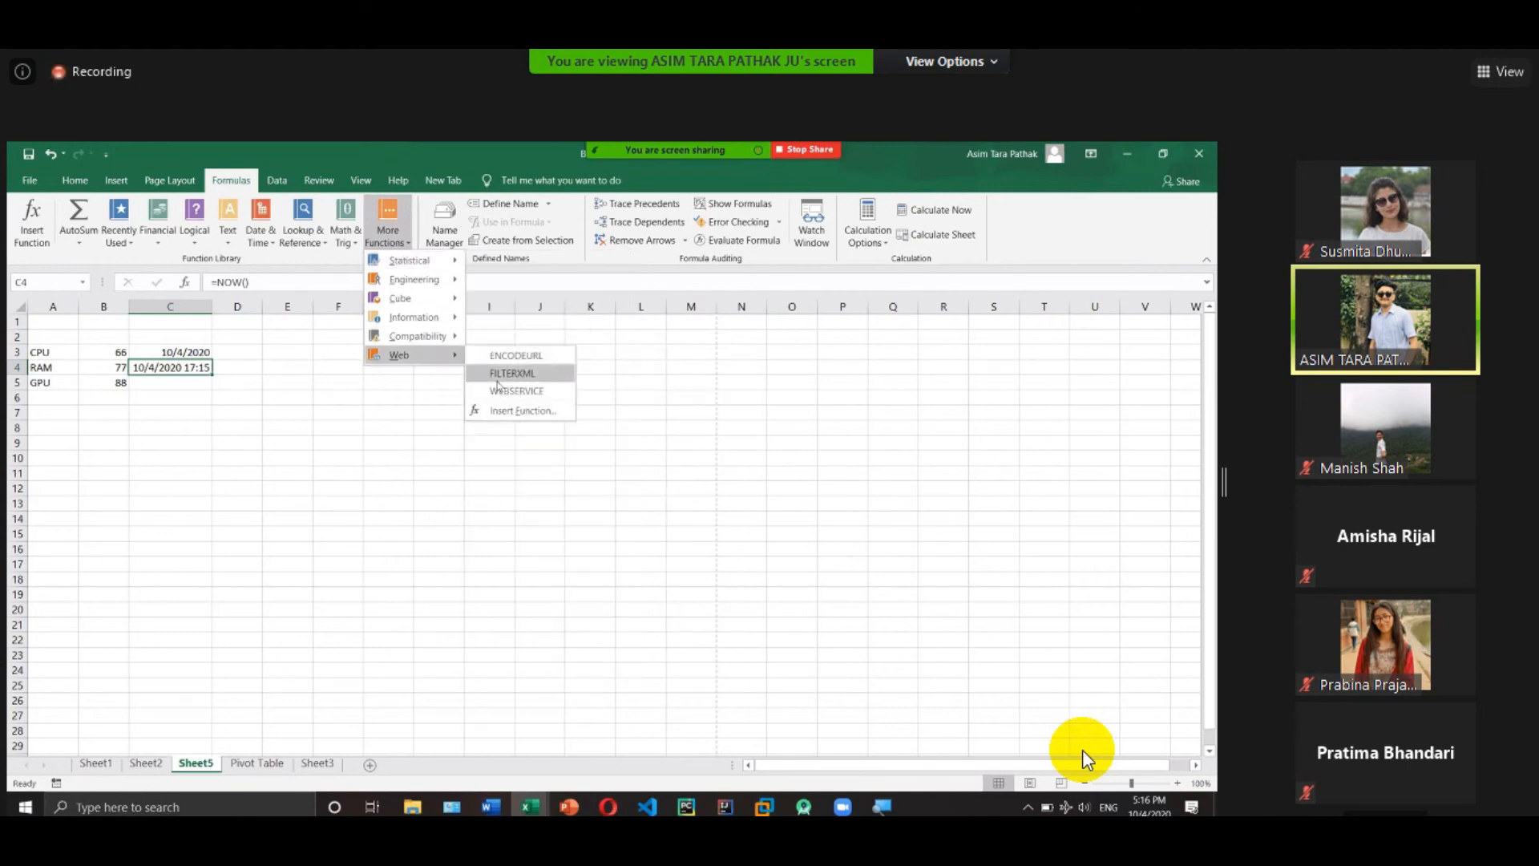
pyautogui.moveTo(391, 319)
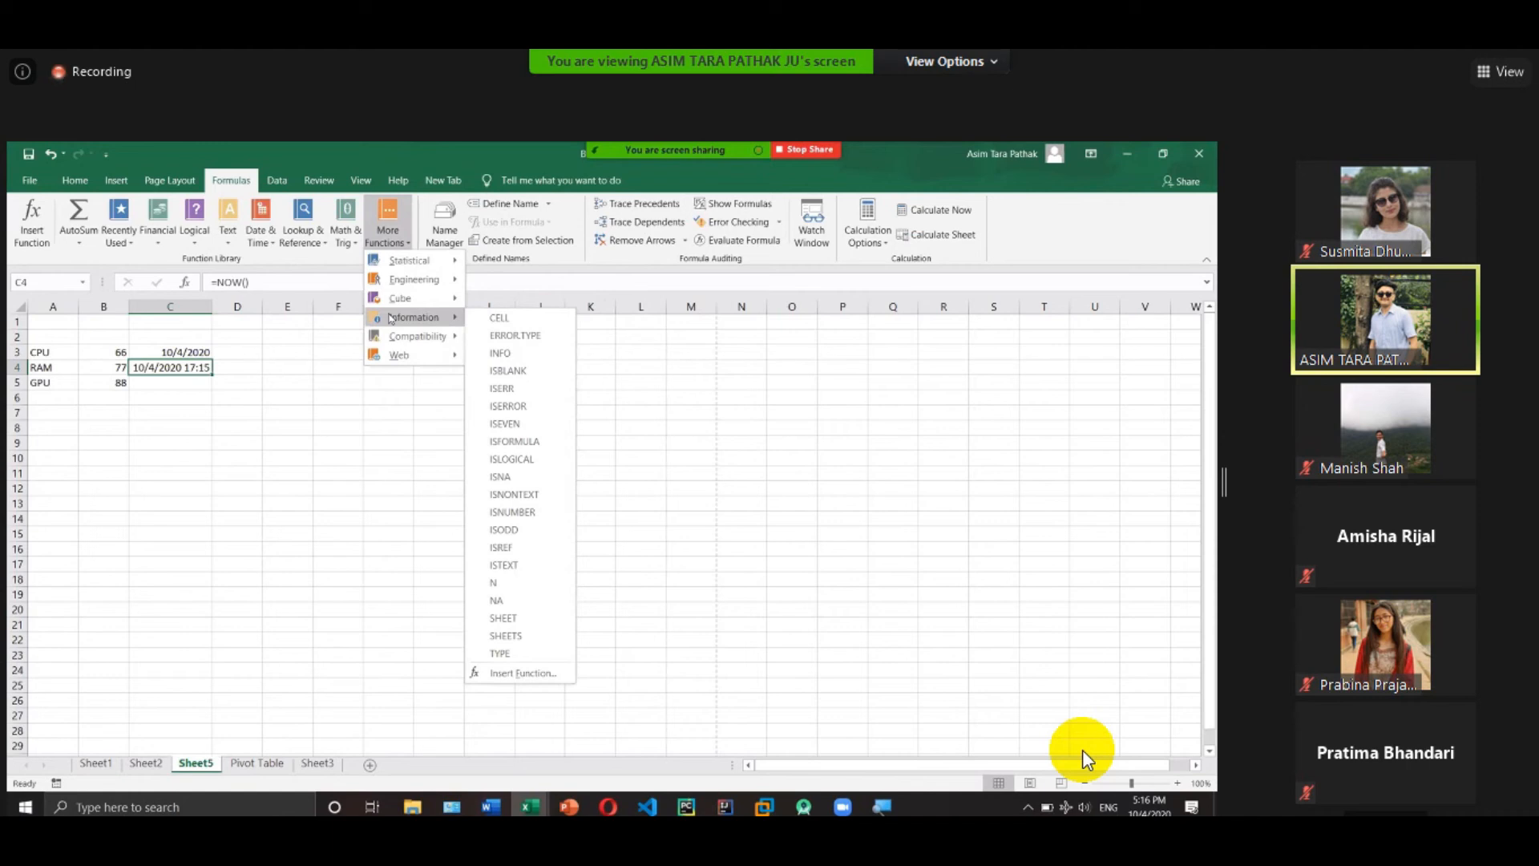
pyautogui.click(291, 423)
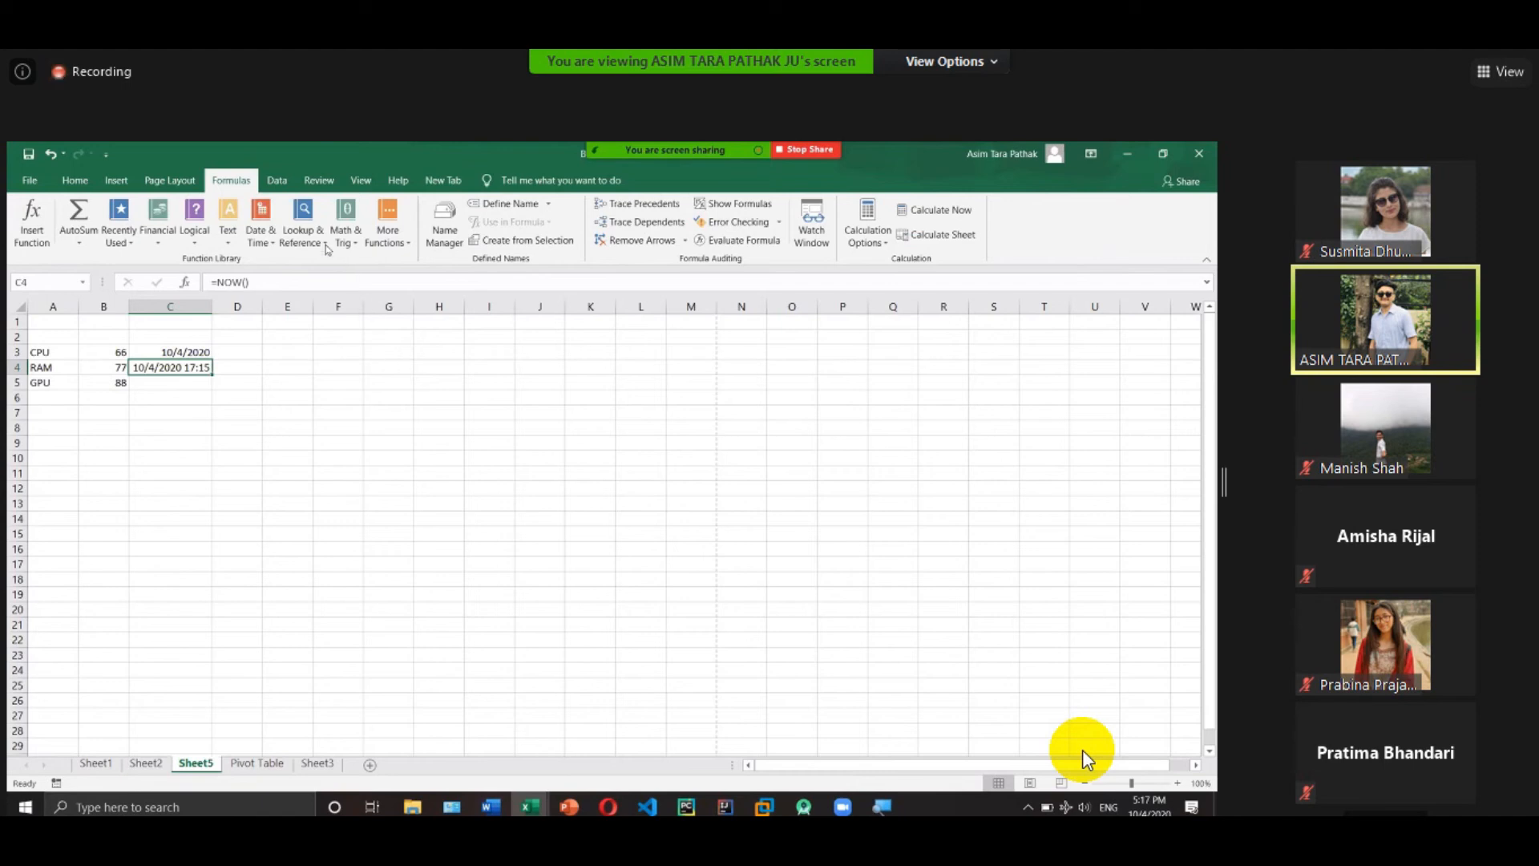
# Browse the Data, Review and View tools, try Page Break Preview, undo it, then open File.
pyautogui.click(277, 180)
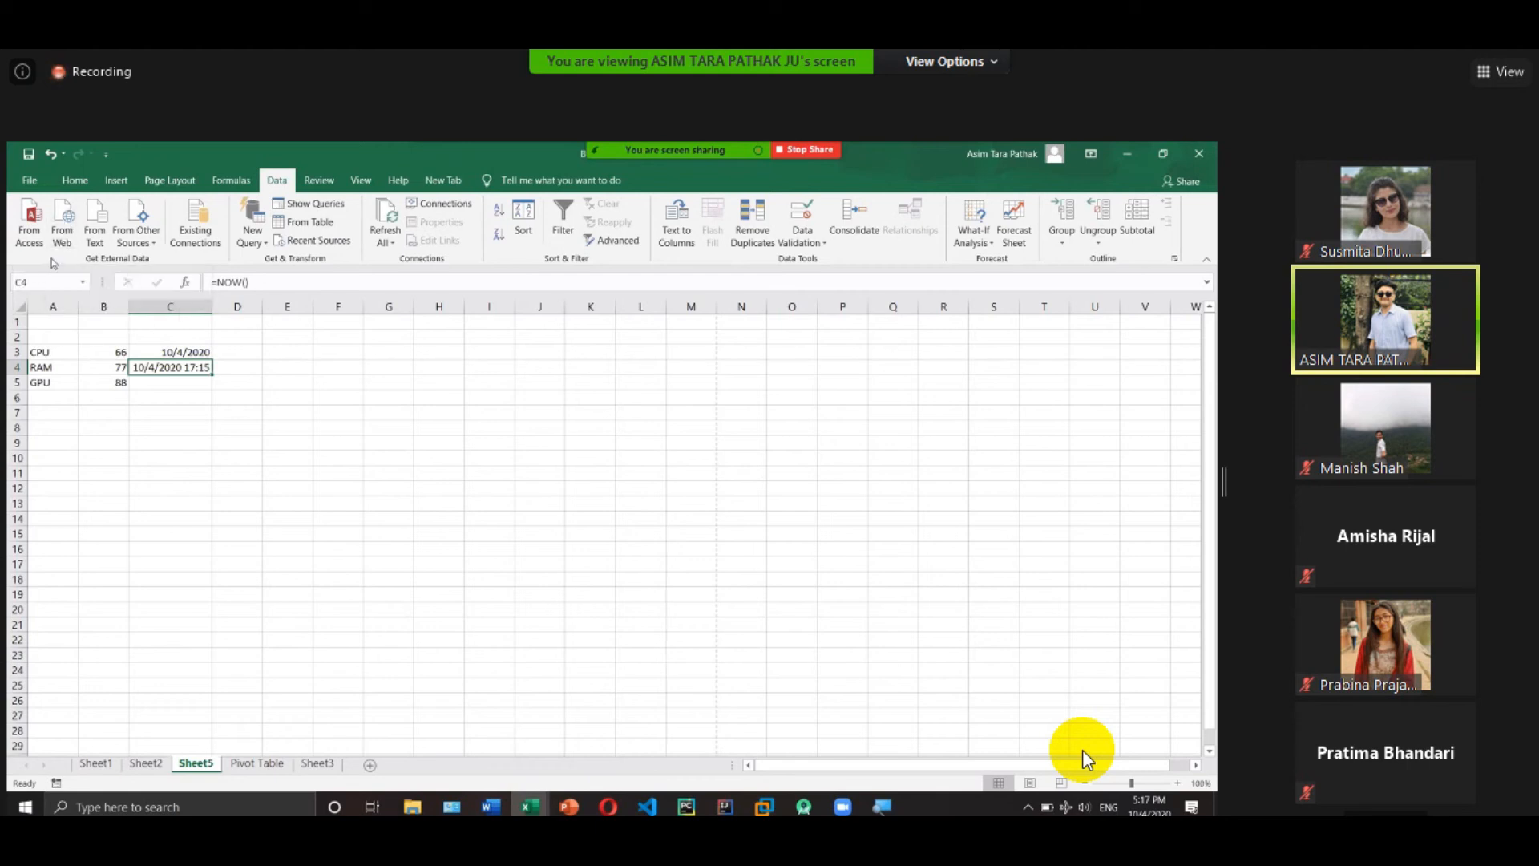
pyautogui.click(321, 189)
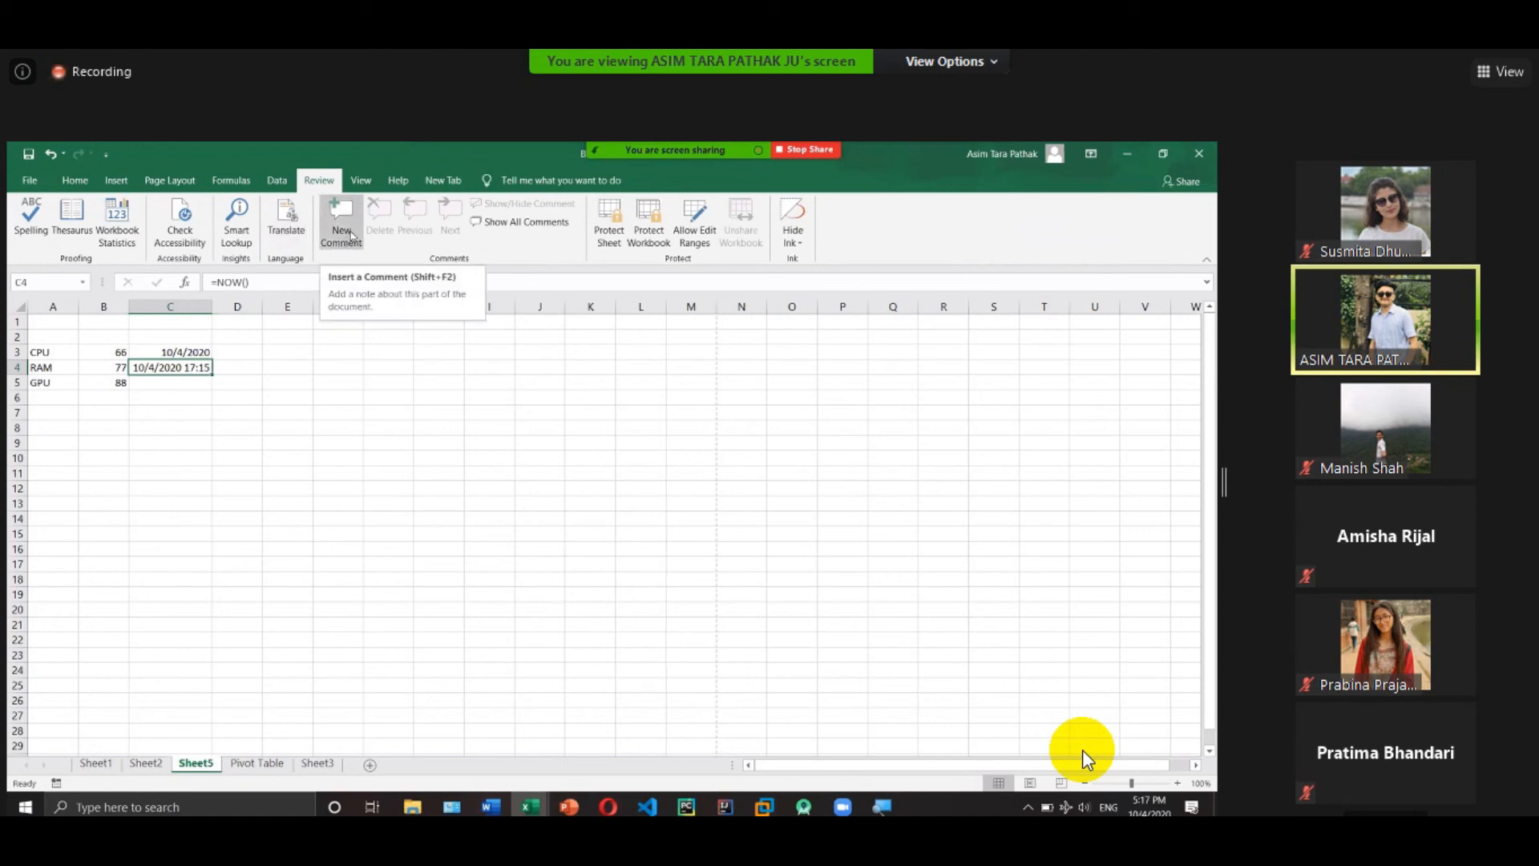
pyautogui.scroll(-2, 364, 184)
pyautogui.click(374, 182)
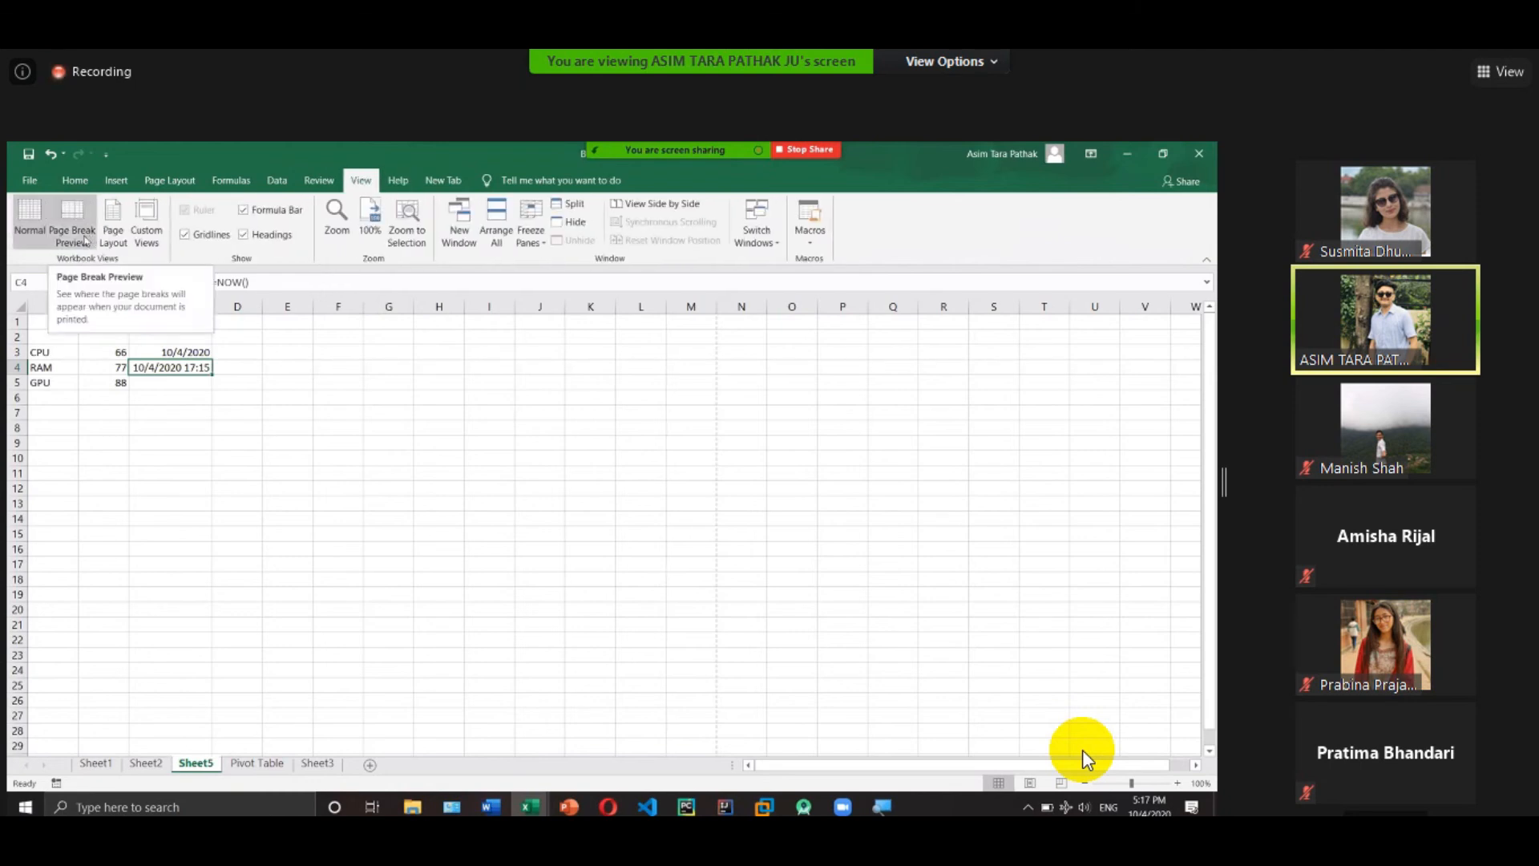
pyautogui.click(85, 239)
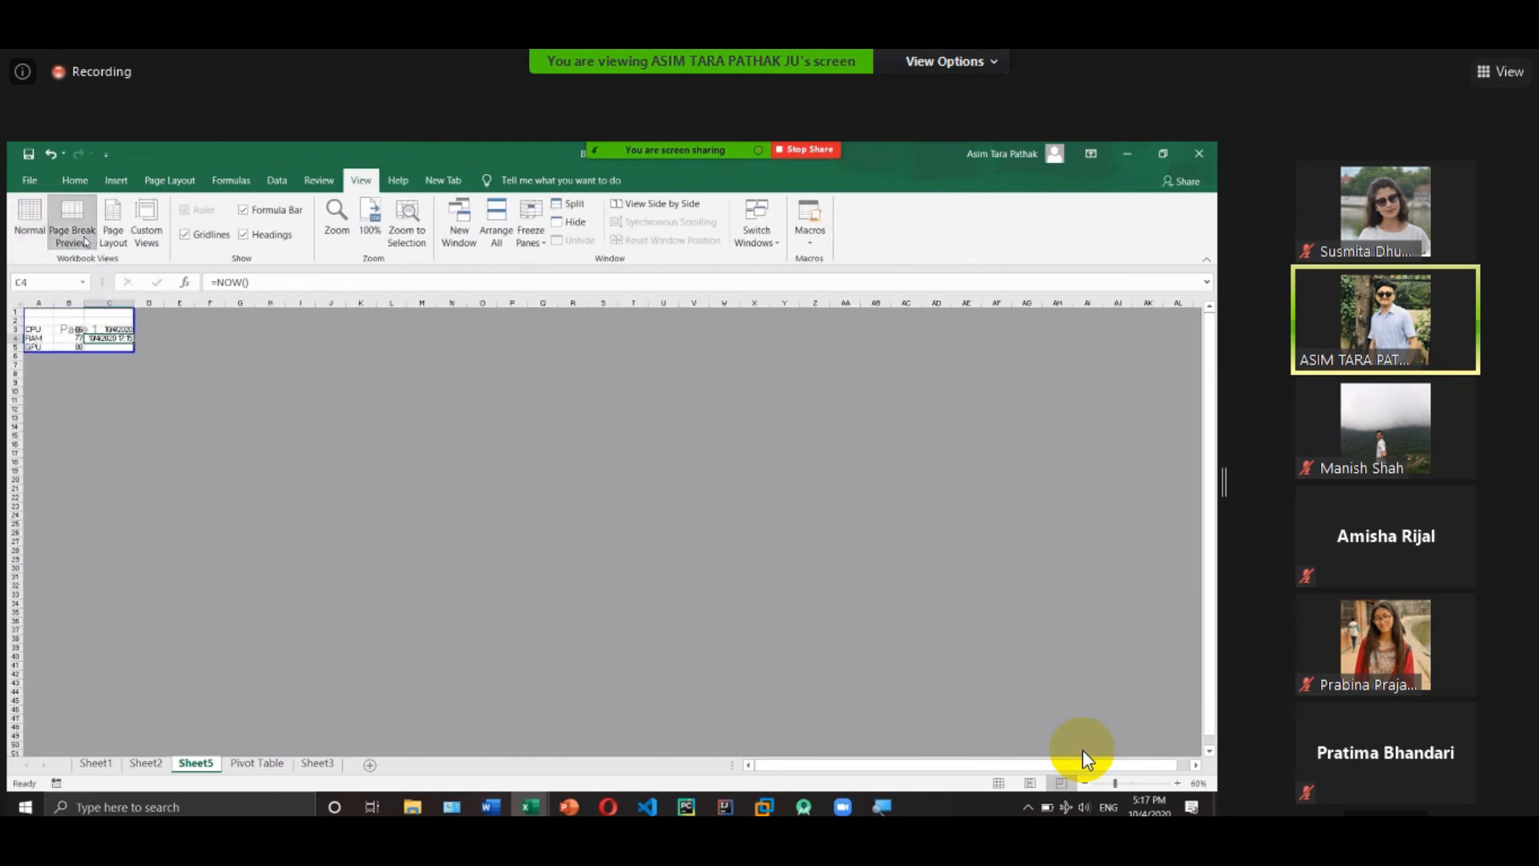
pyautogui.hotkey('ctrl', 'z')
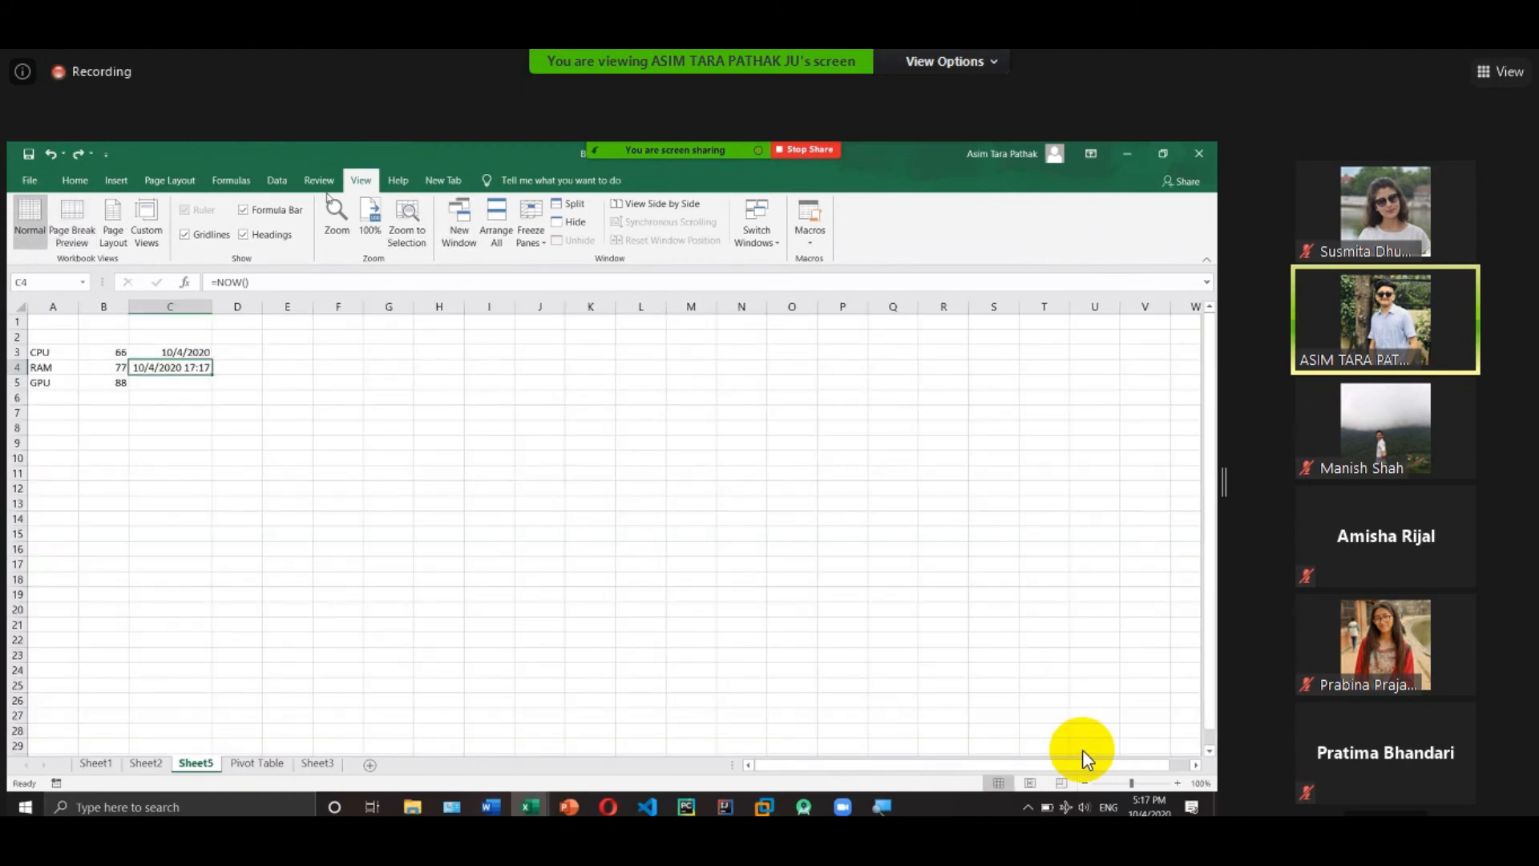
pyautogui.click(30, 180)
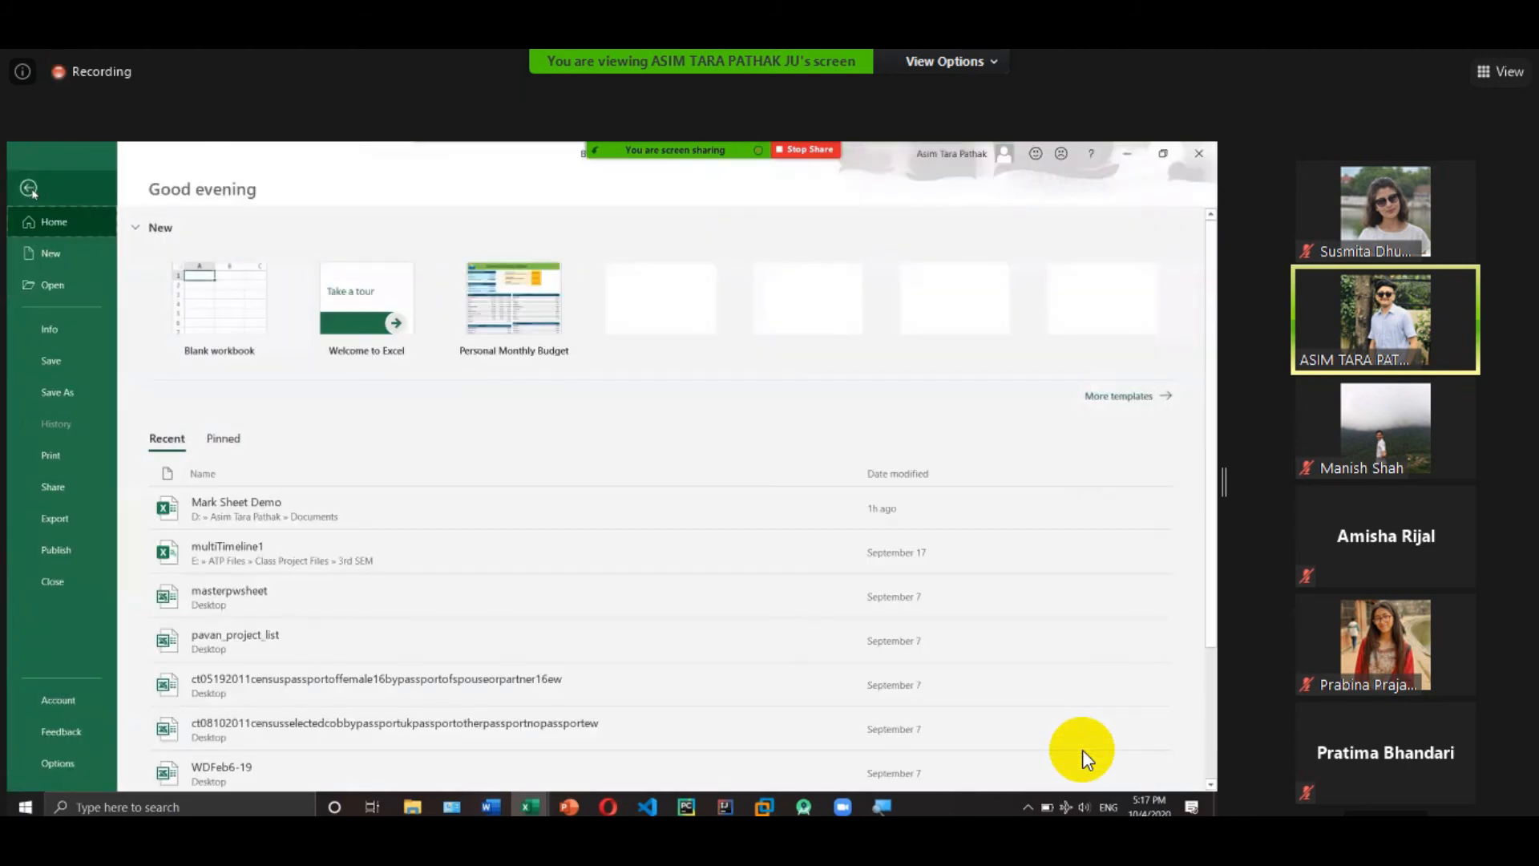
# Create a new workbook from the PivotTable tutorial template.
pyautogui.click(48, 253)
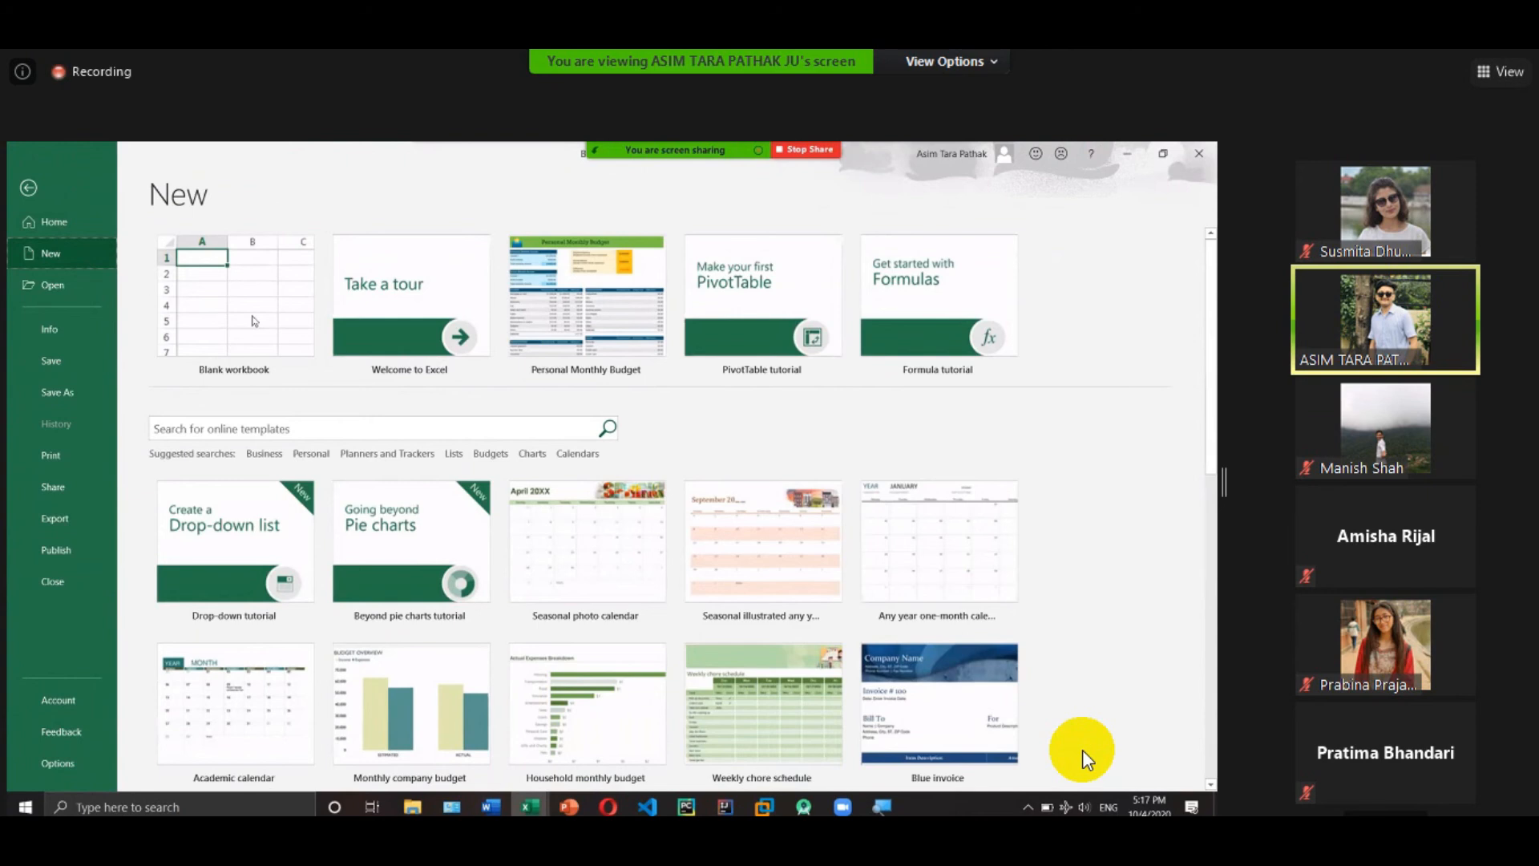
pyautogui.click(735, 303)
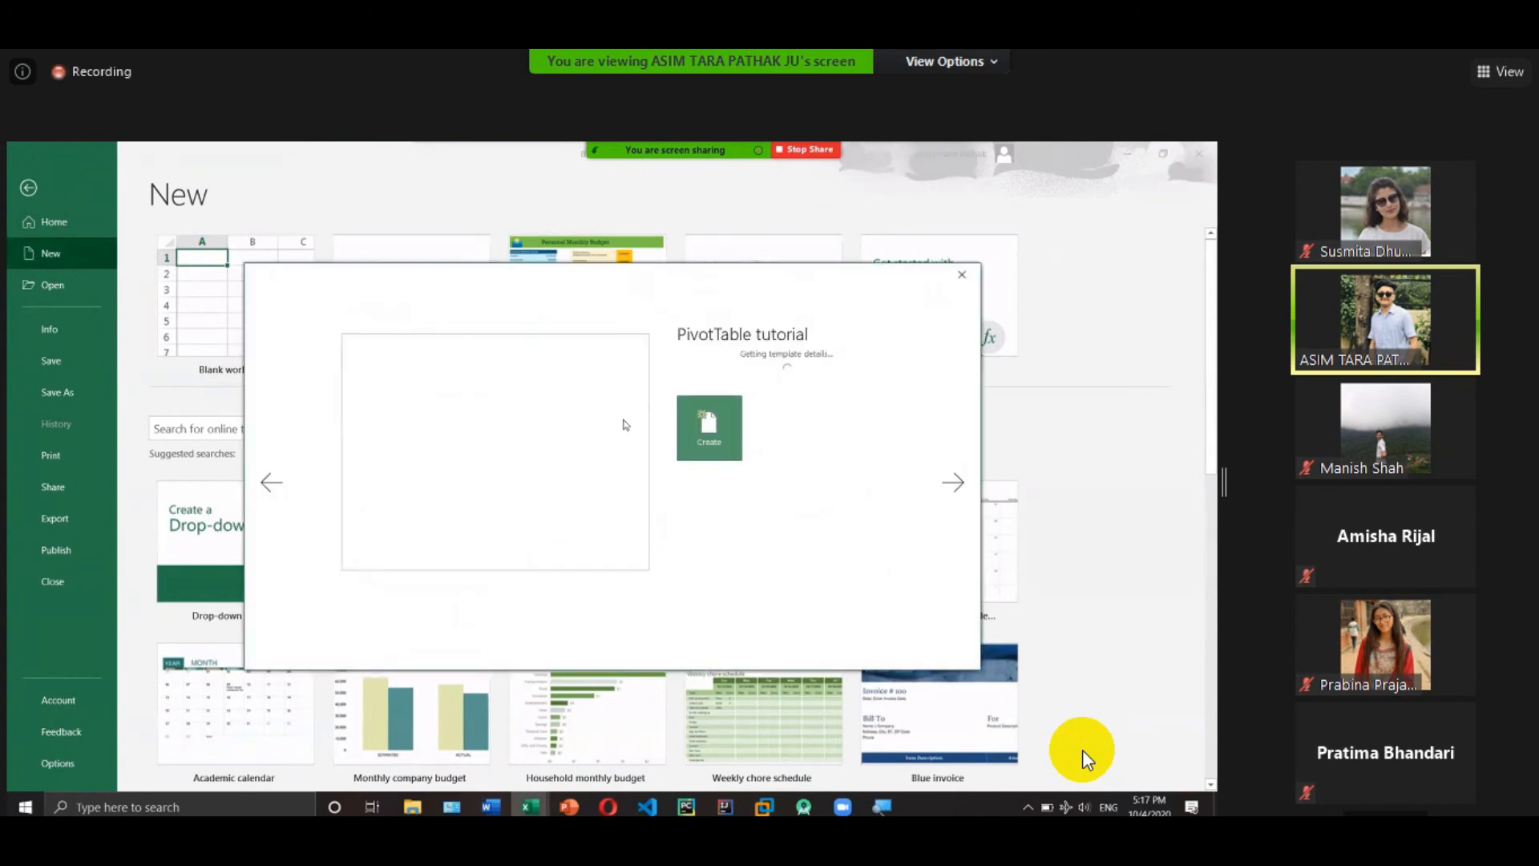
pyautogui.click(702, 423)
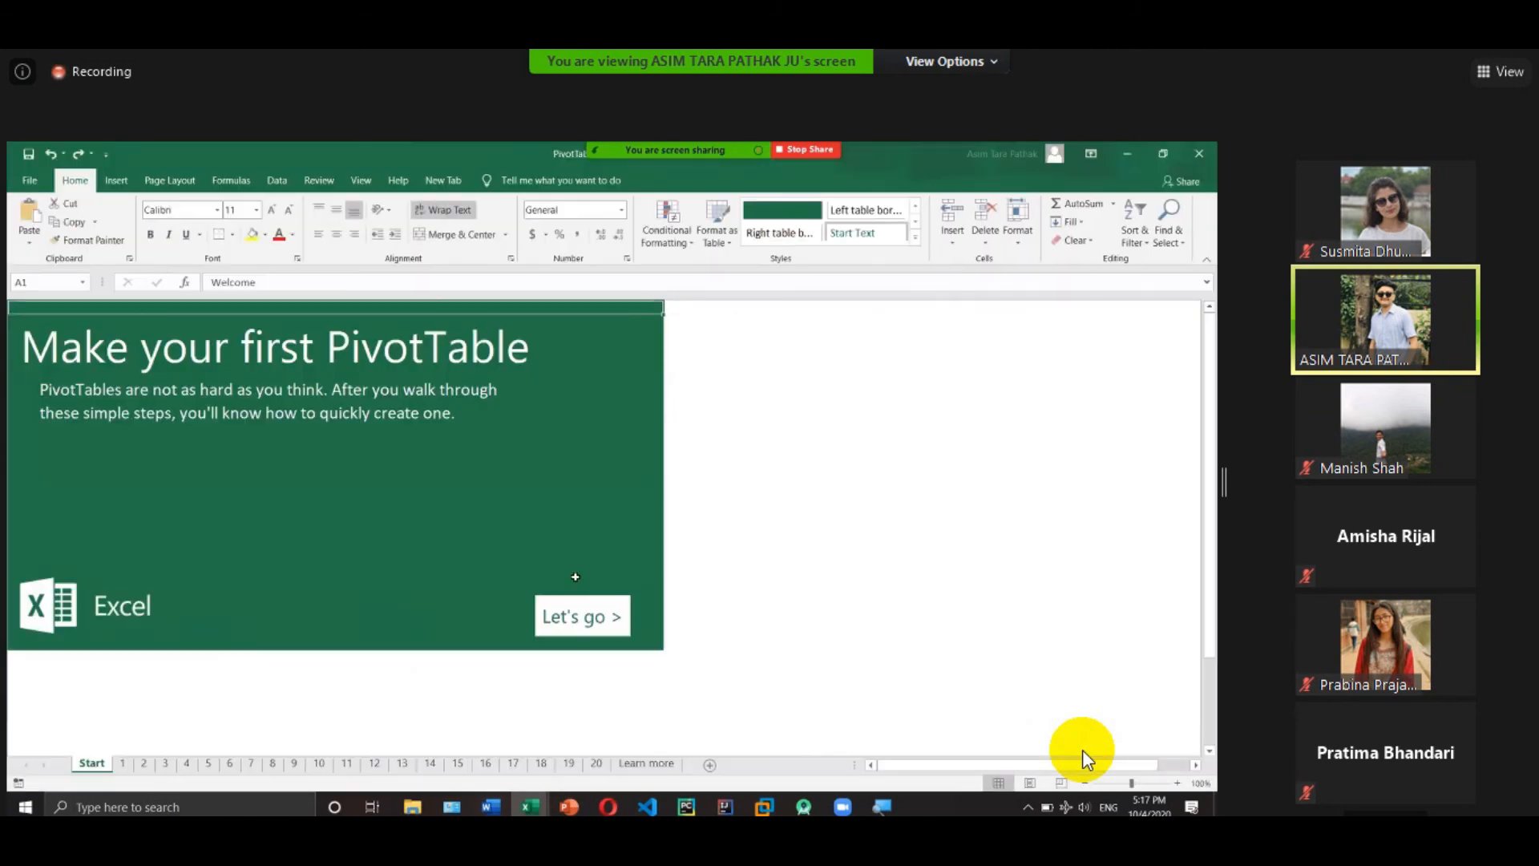
# Begin the PivotTable tutorial's first step.
pyautogui.click(606, 616)
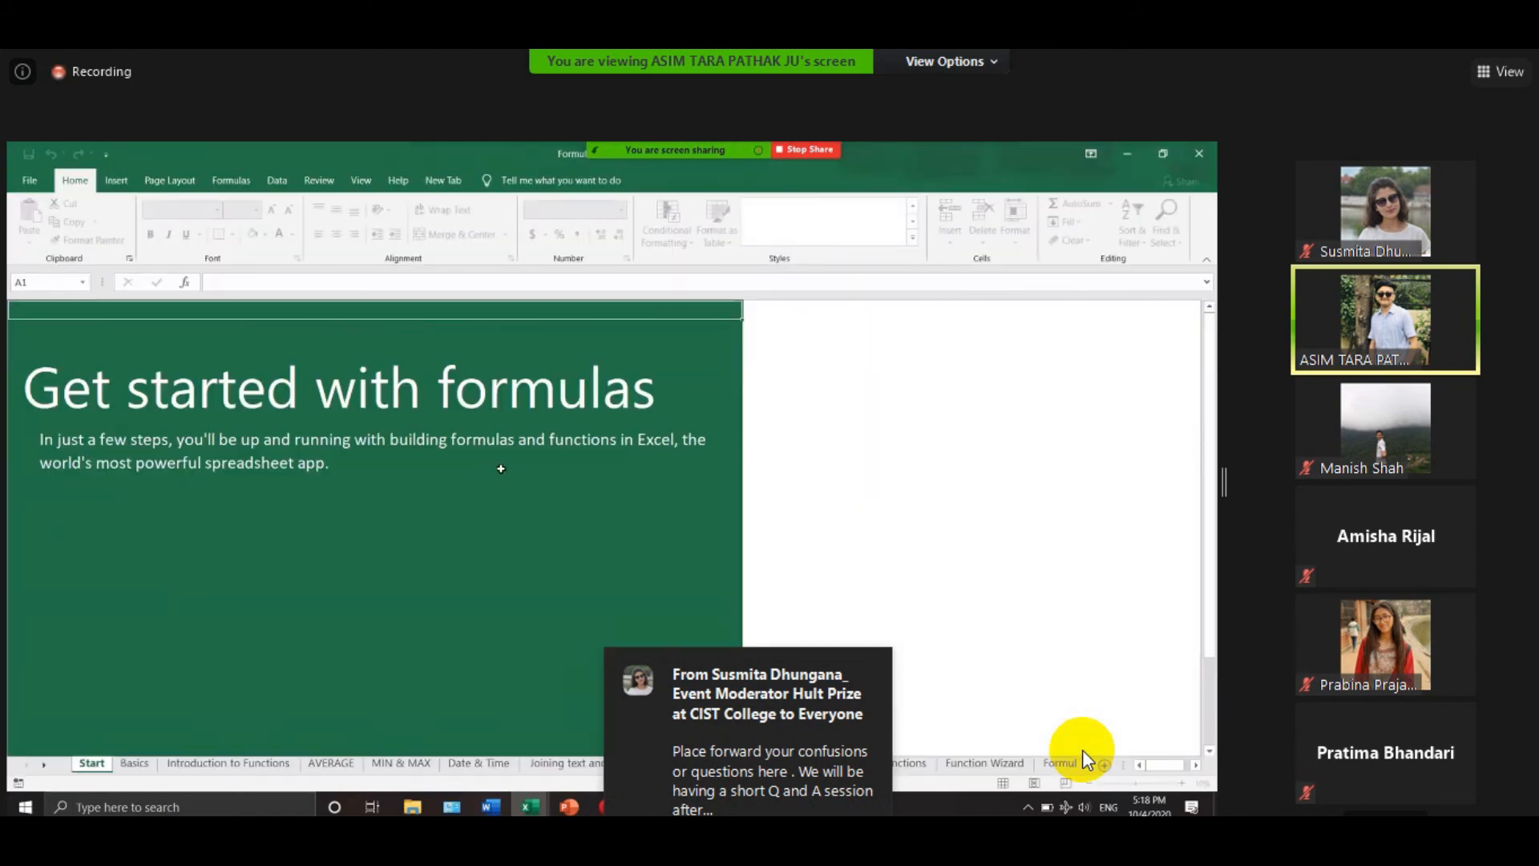
# Page through the tutorial sheets from Basics to Learn more, then return to the File start page.
pyautogui.click(670, 718)
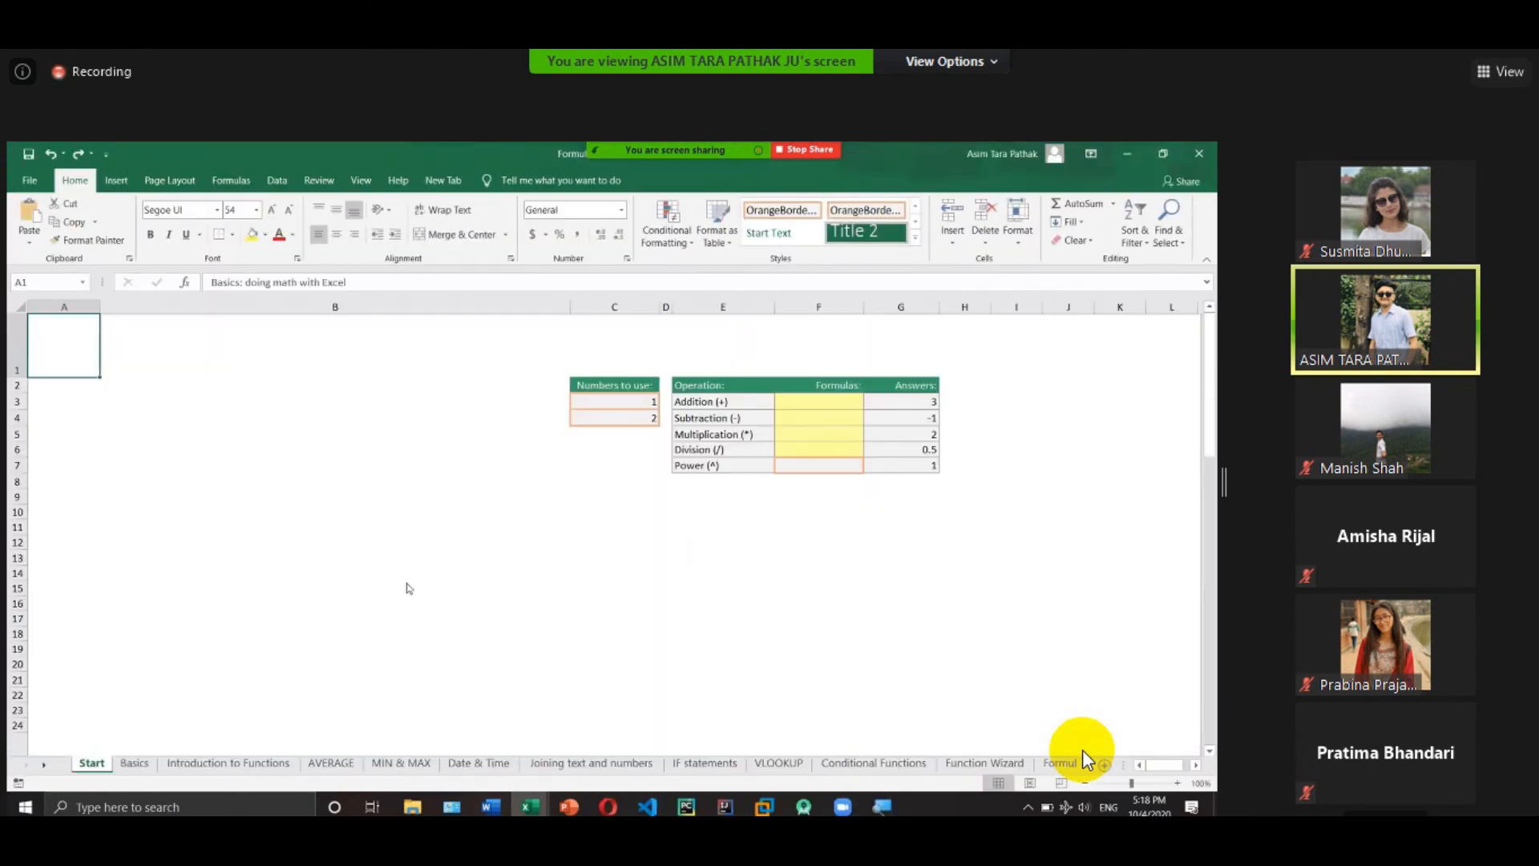
pyautogui.click(331, 762)
pyautogui.click(401, 763)
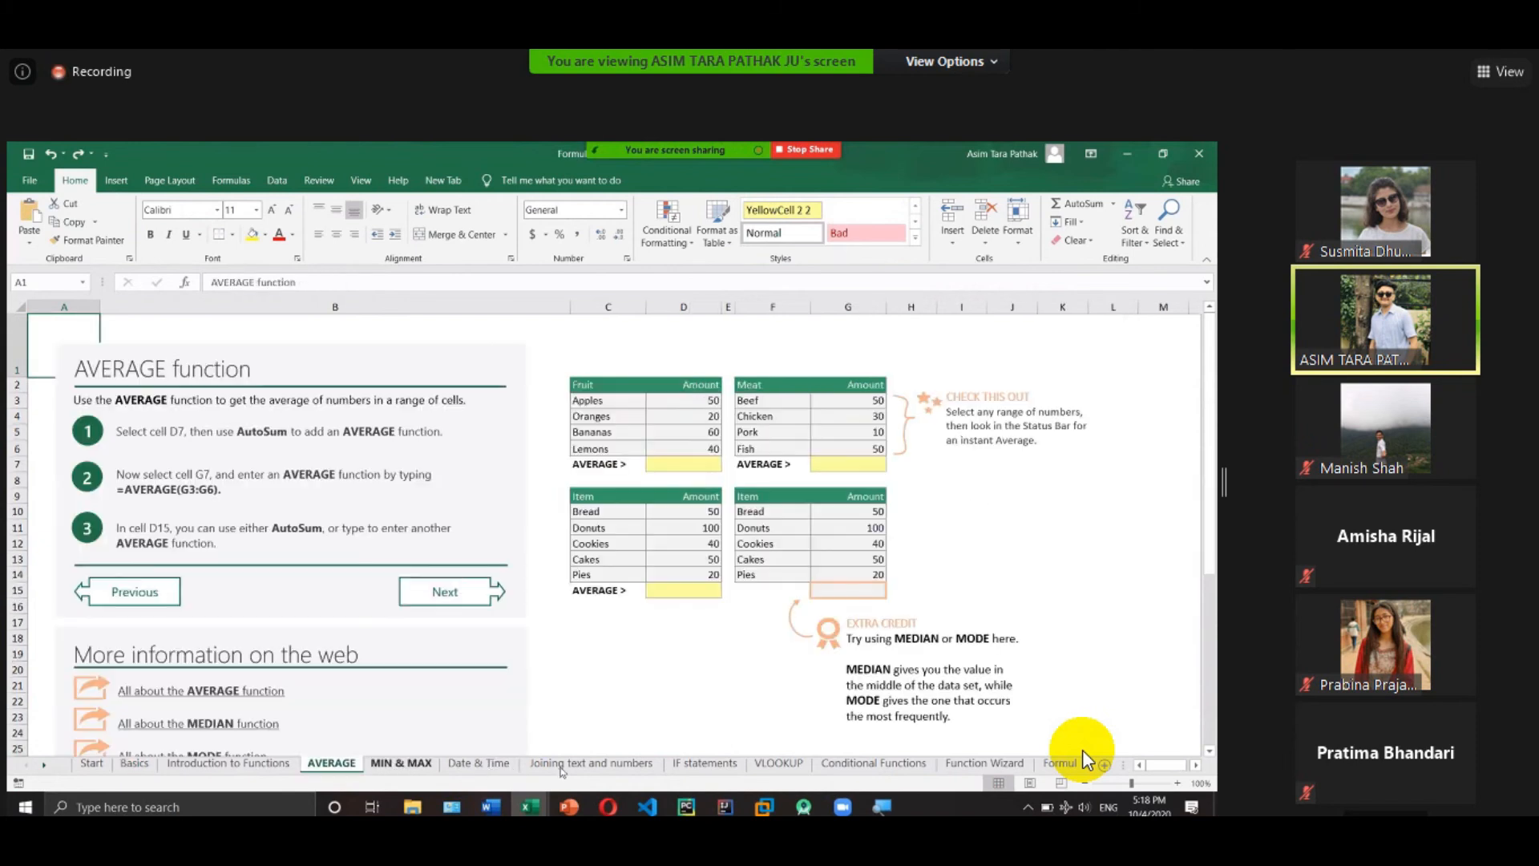
pyautogui.click(478, 763)
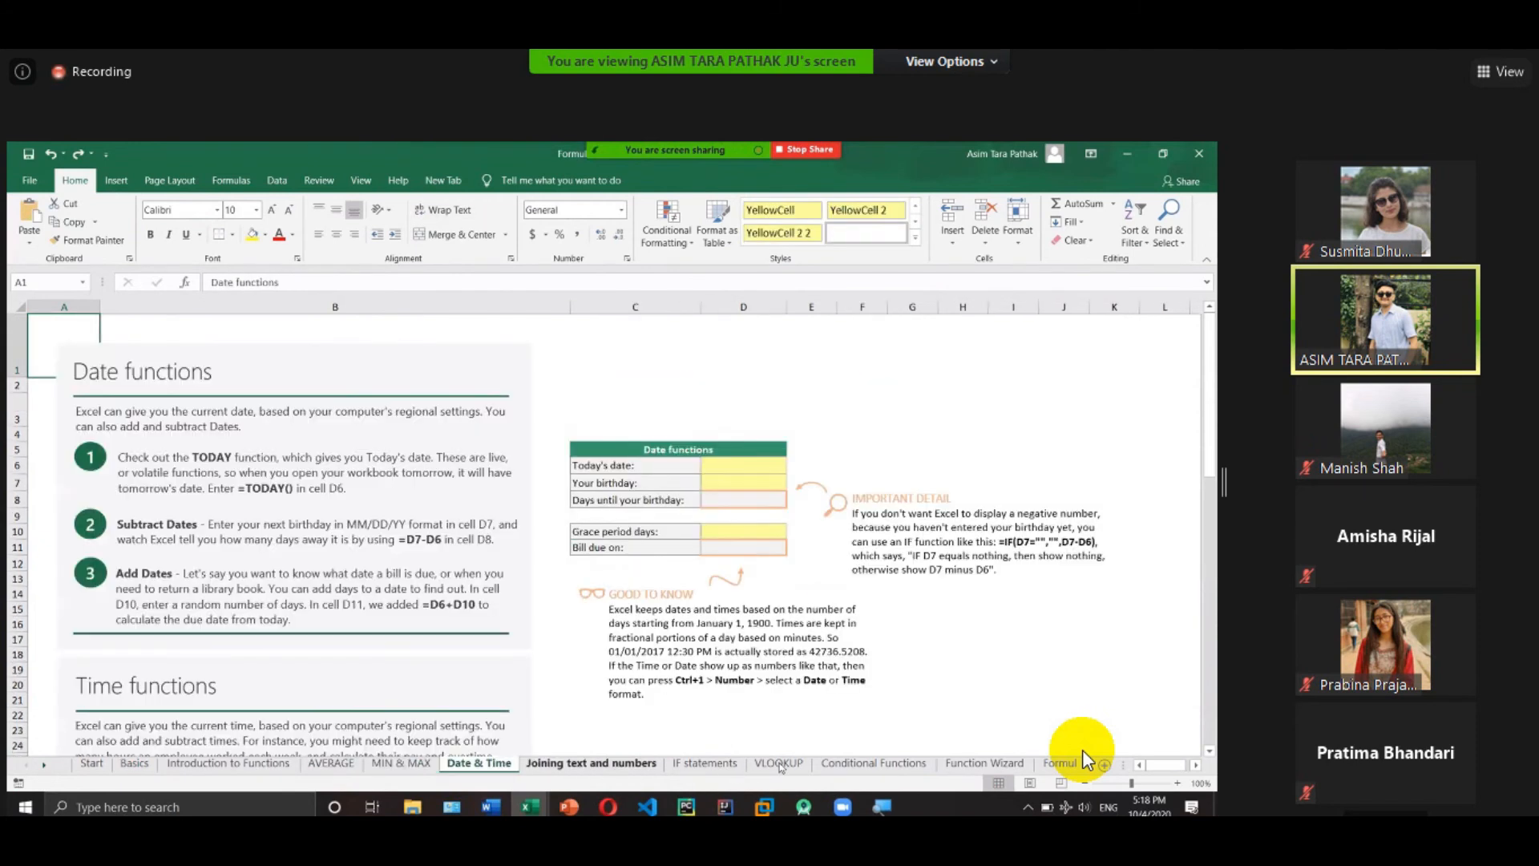
pyautogui.click(778, 765)
pyautogui.click(873, 763)
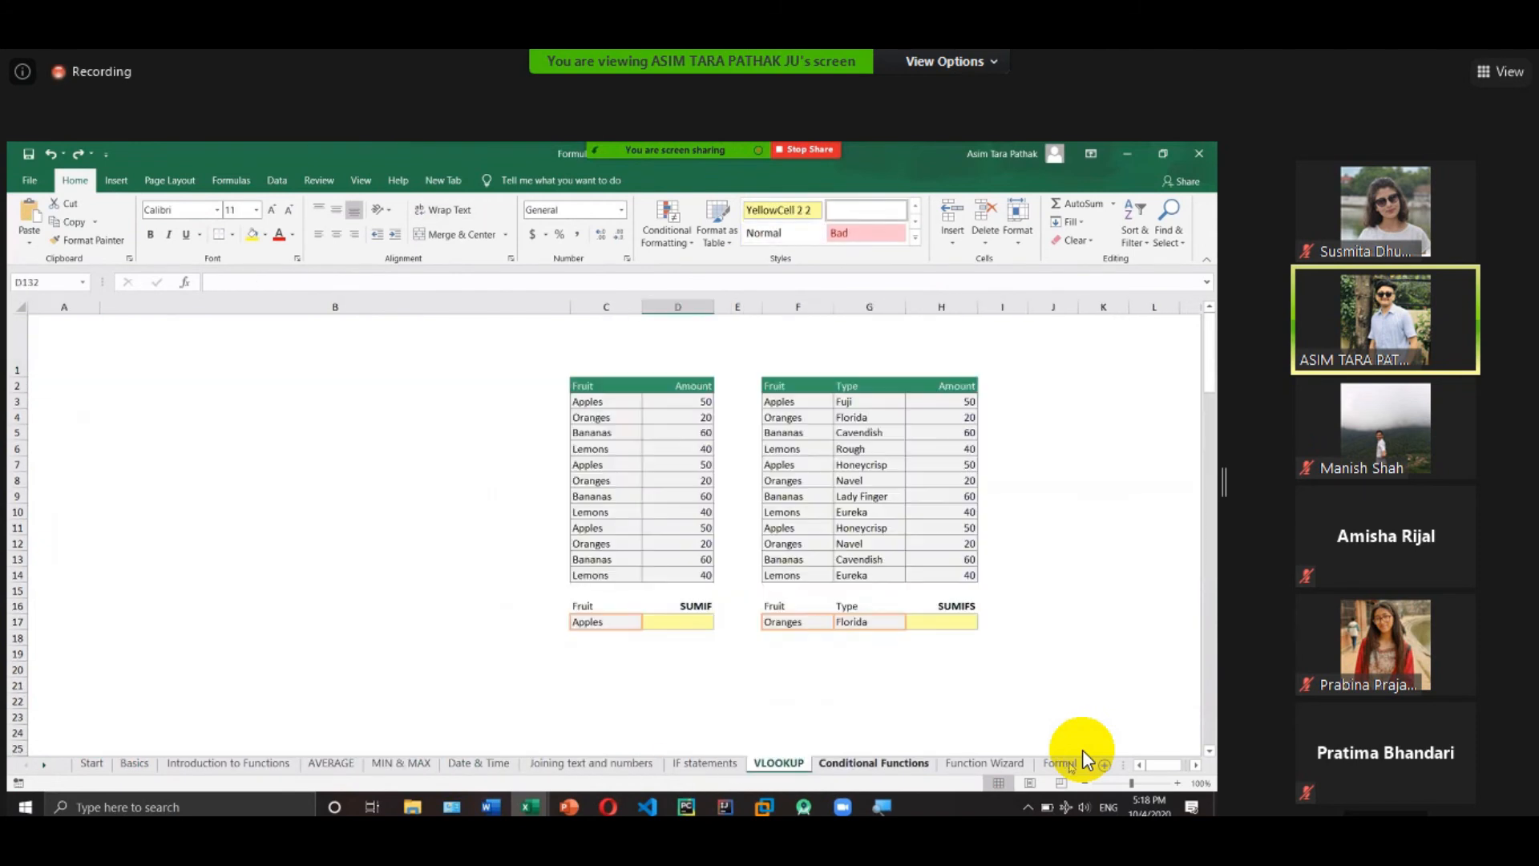
pyautogui.click(1059, 763)
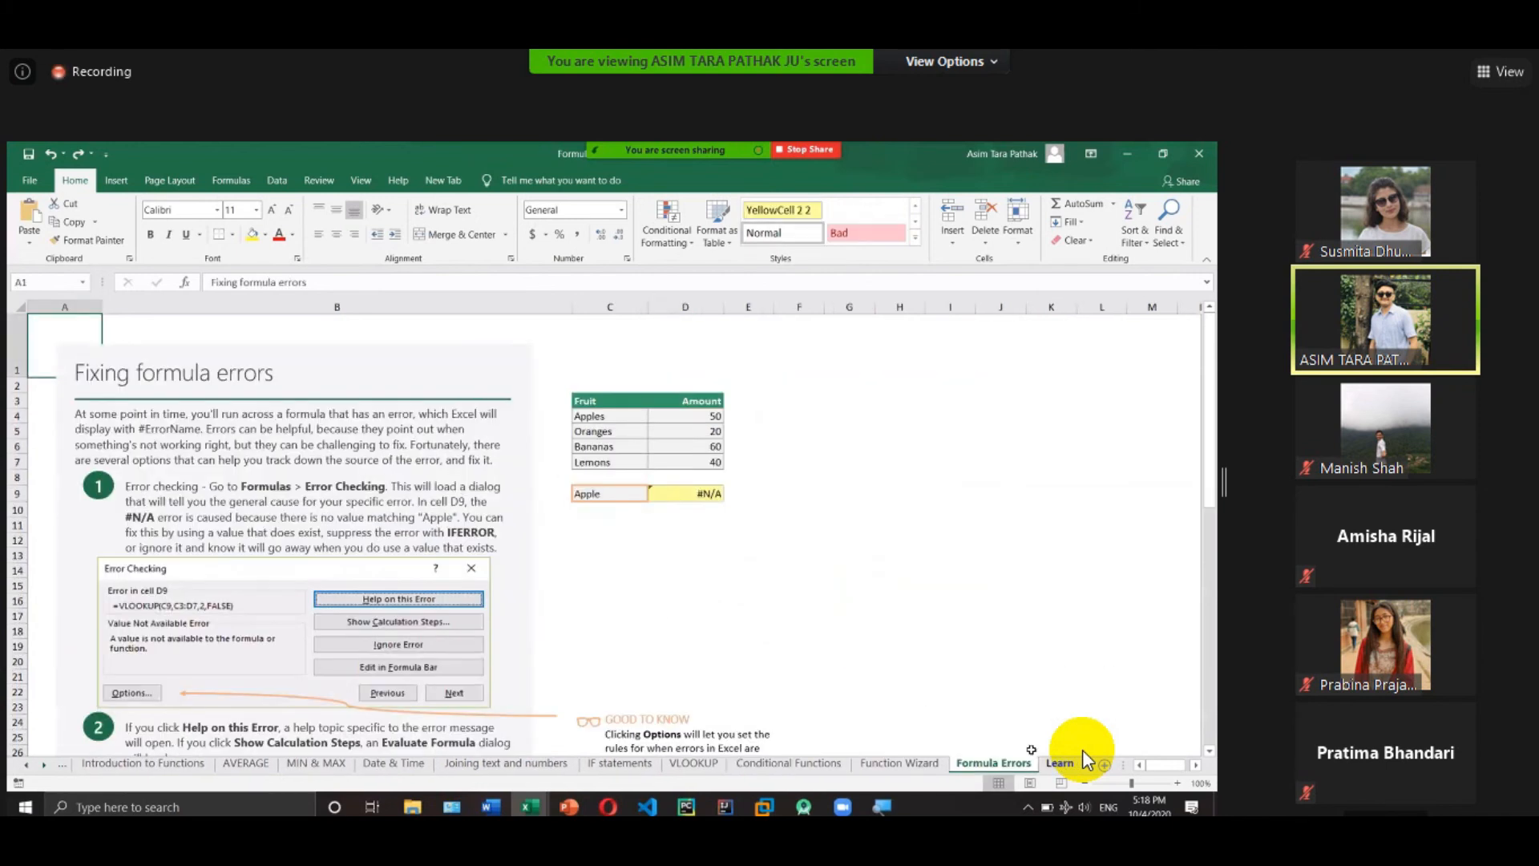
pyautogui.scroll(-13, 499, 455)
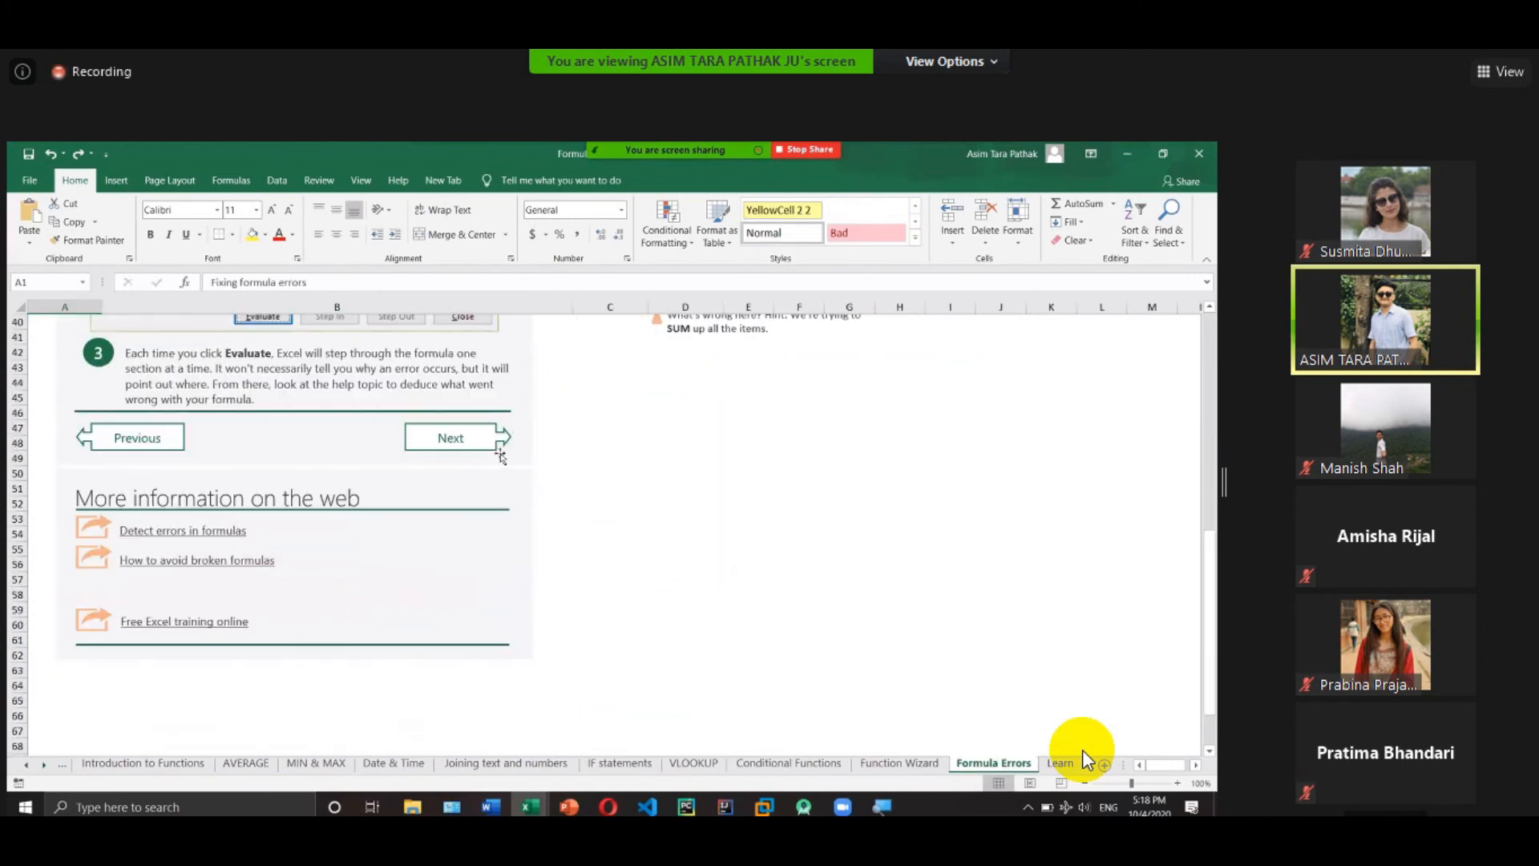
pyautogui.click(1074, 761)
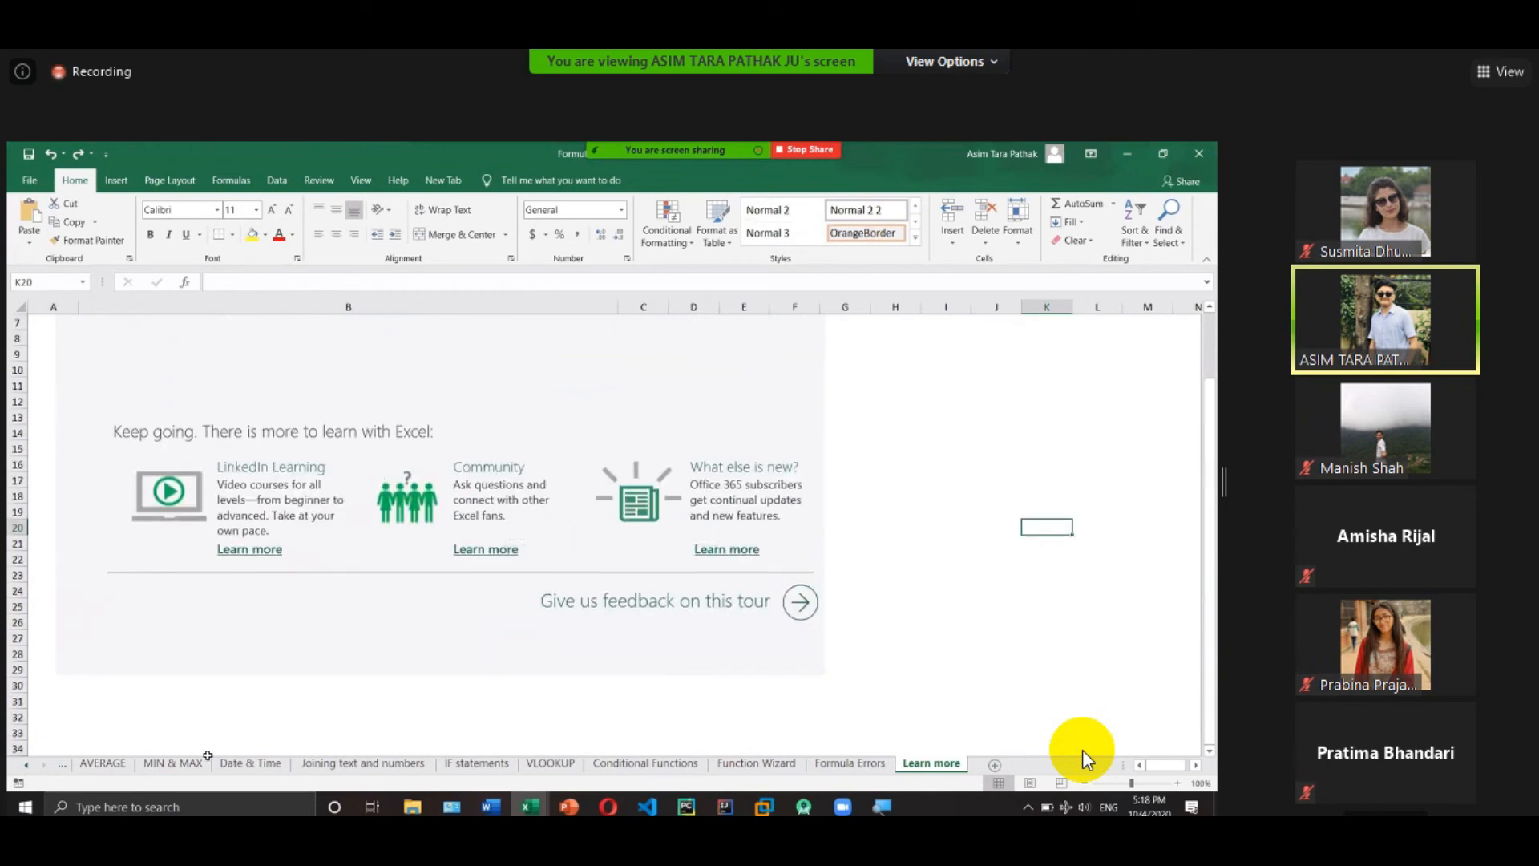
pyautogui.click(32, 179)
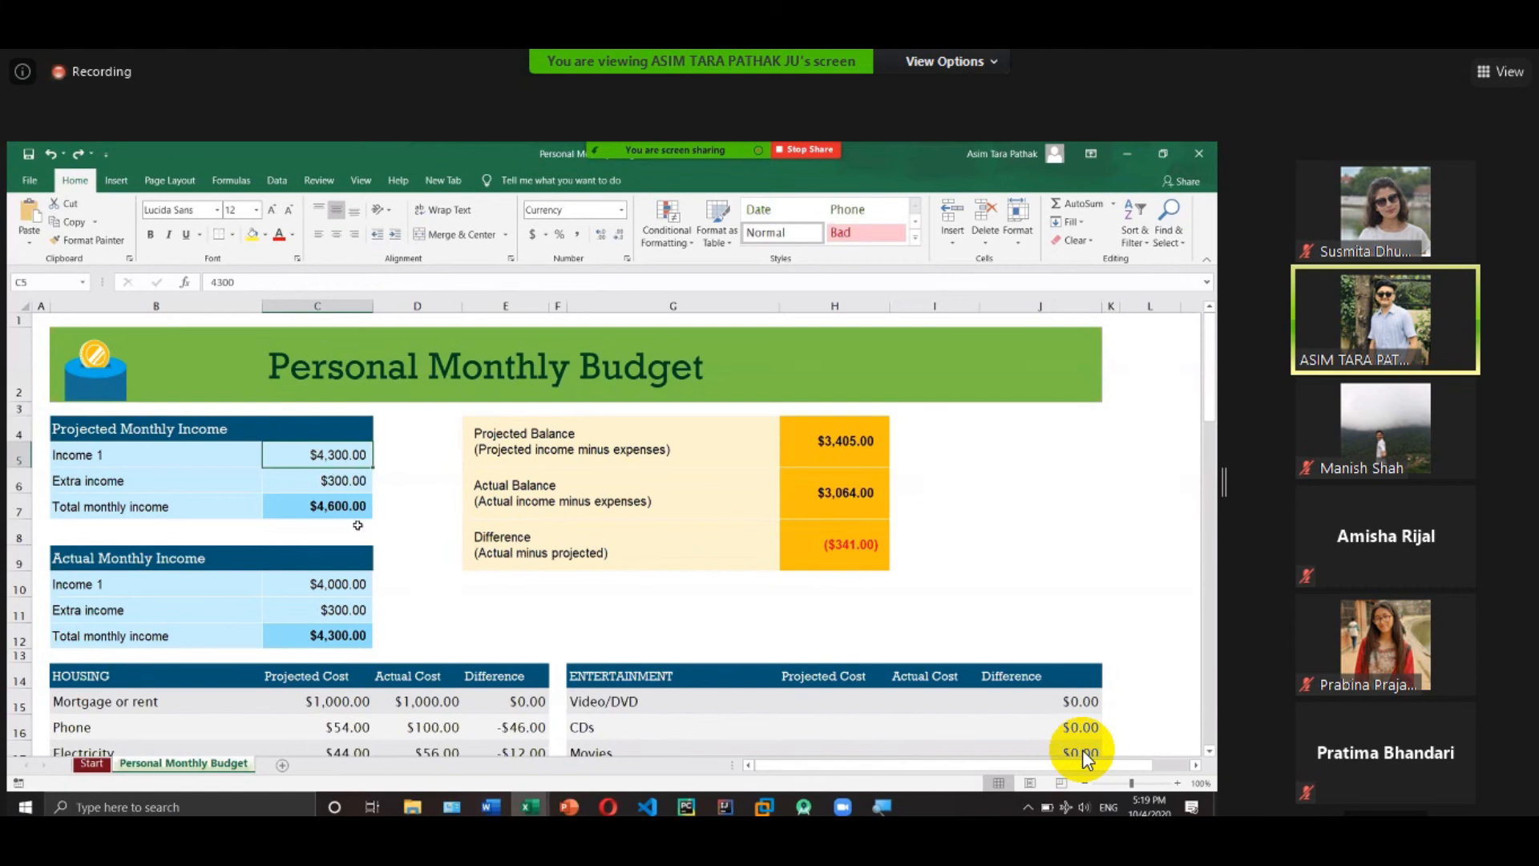
# Change the projected mortgage or rent in C15 to $41,000, then go to the File start page.
pyautogui.scroll(-4, 354, 410)
pyautogui.doubleClick(328, 367)
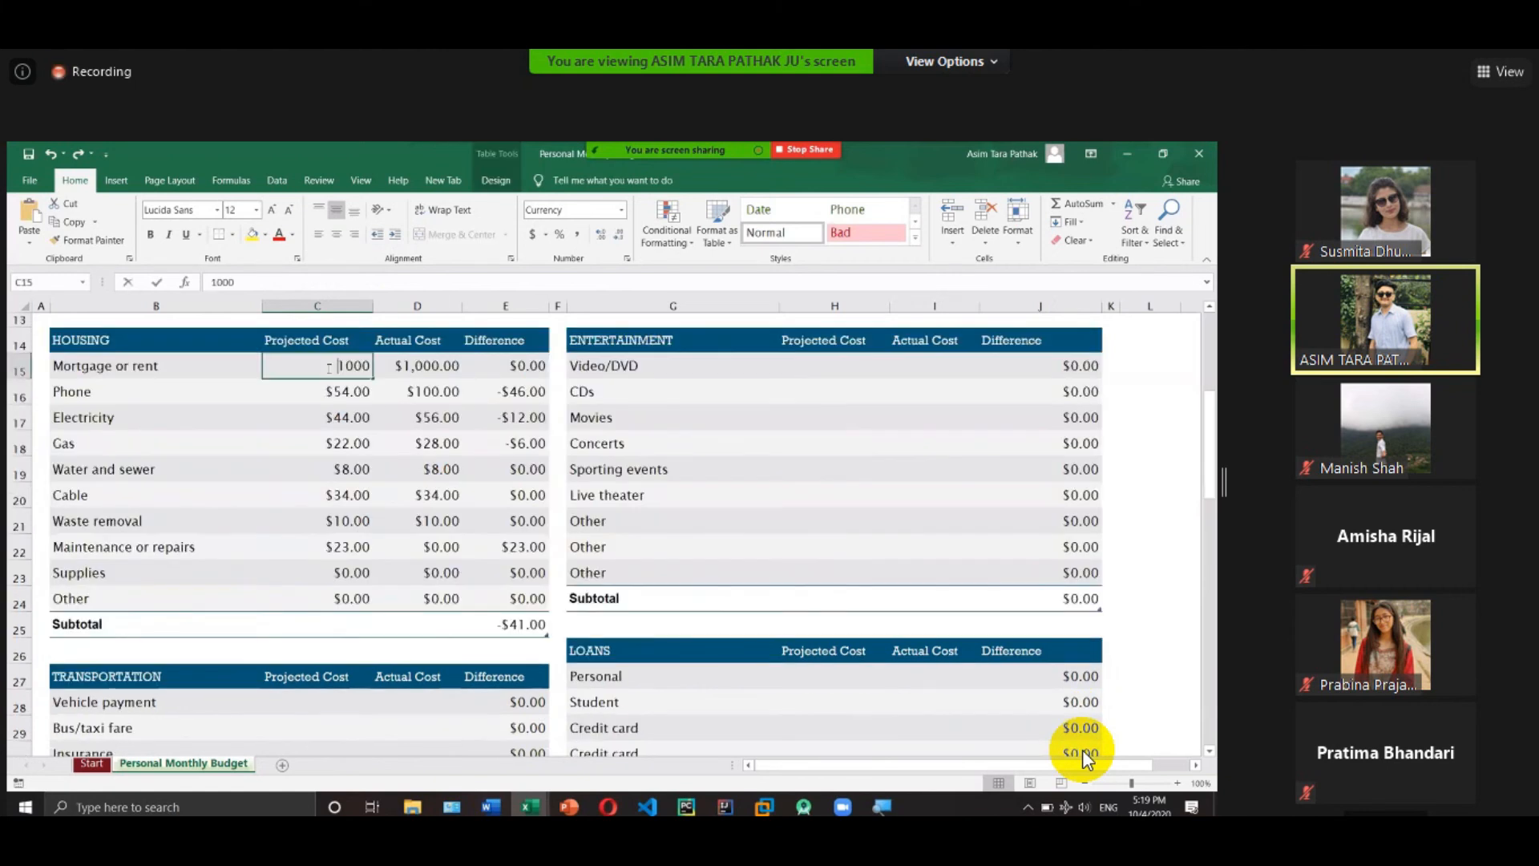
pyautogui.write('4')
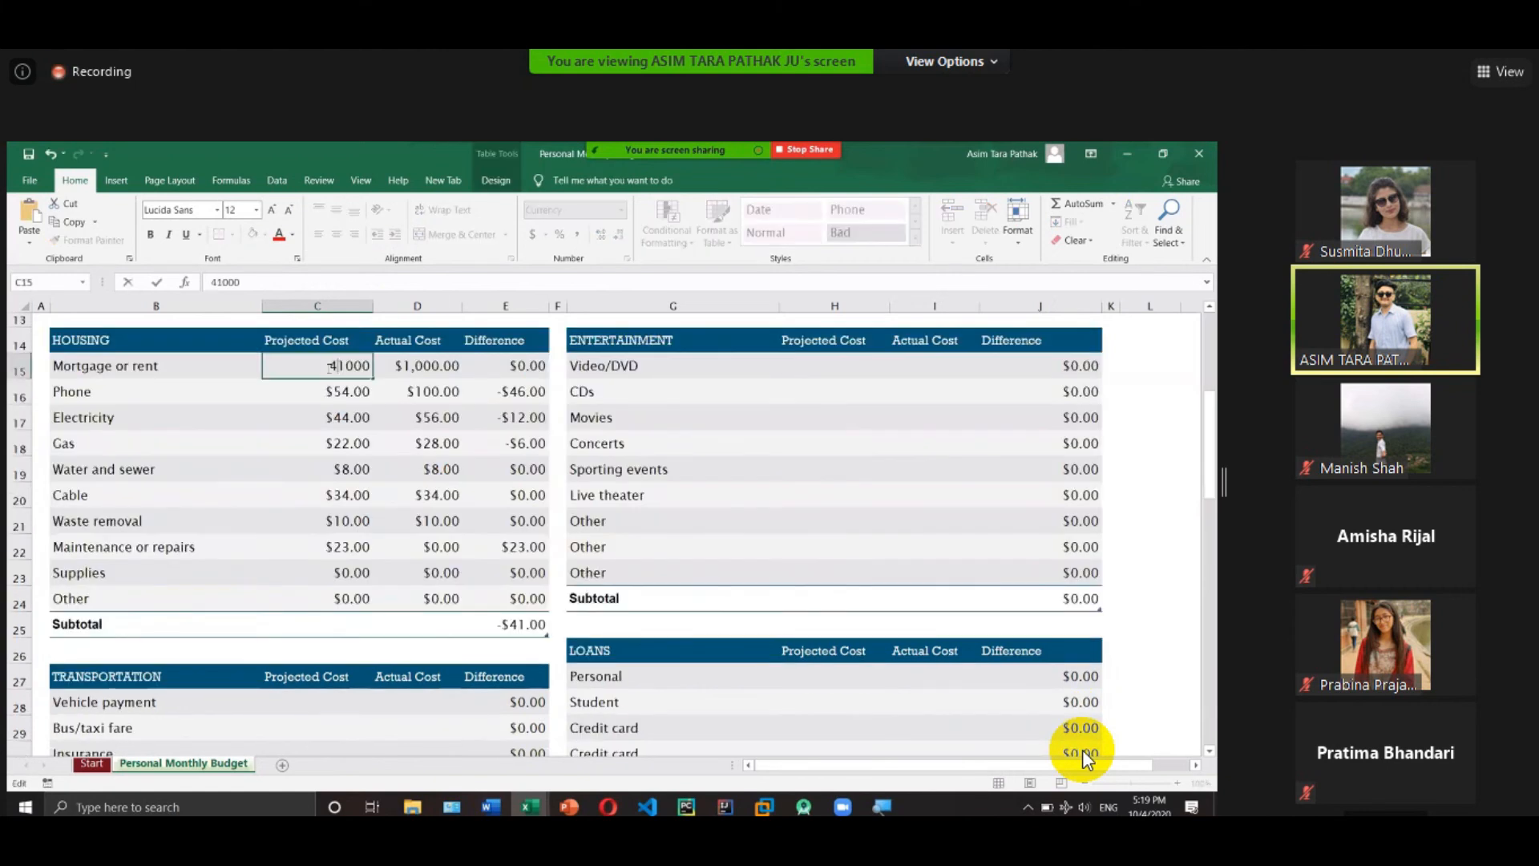
pyautogui.press('Return')
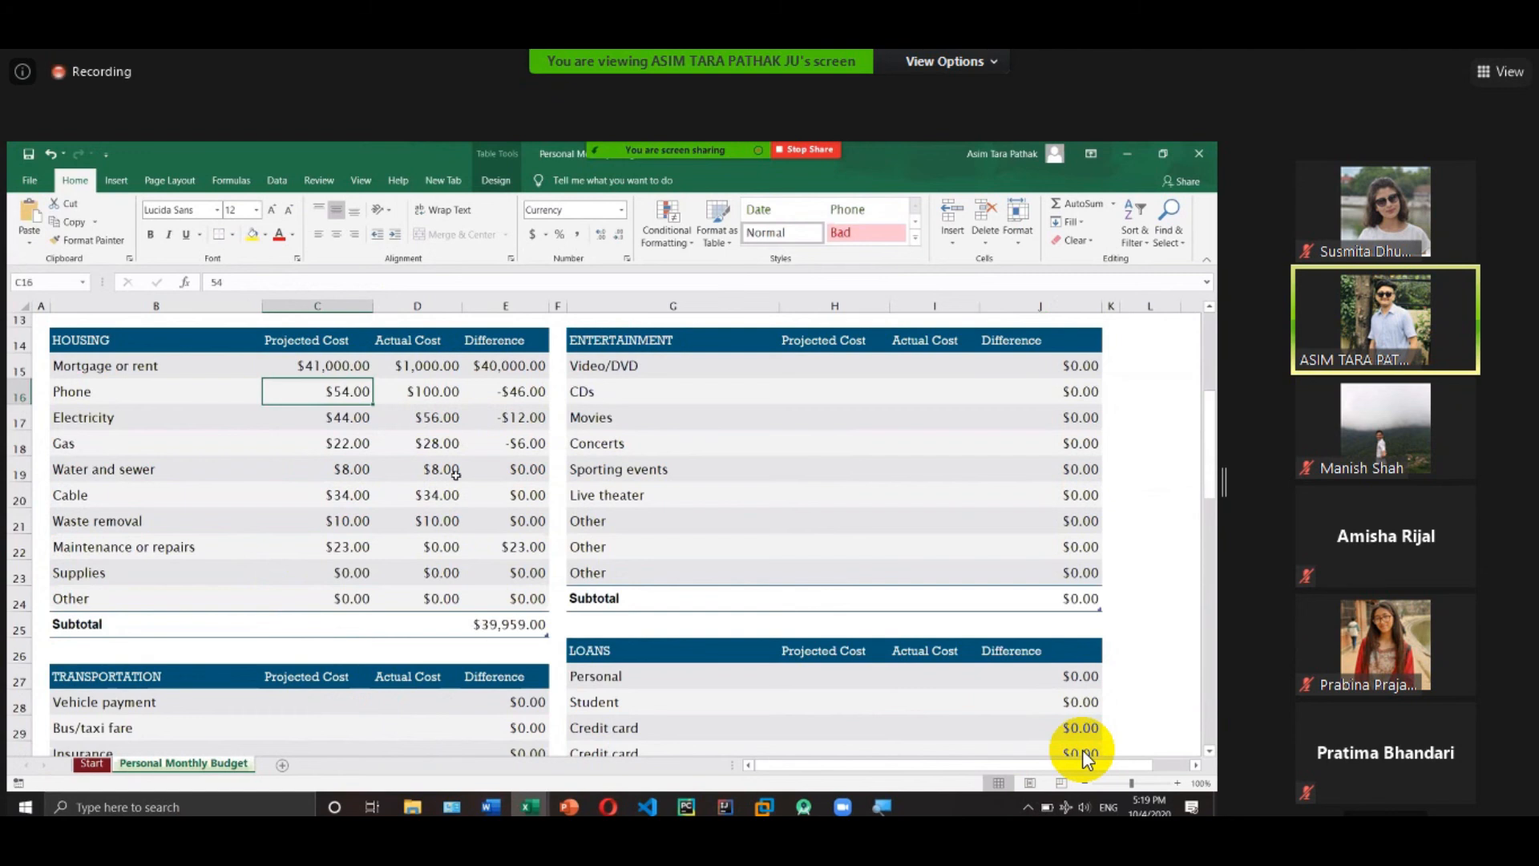
pyautogui.scroll(5, 517, 486)
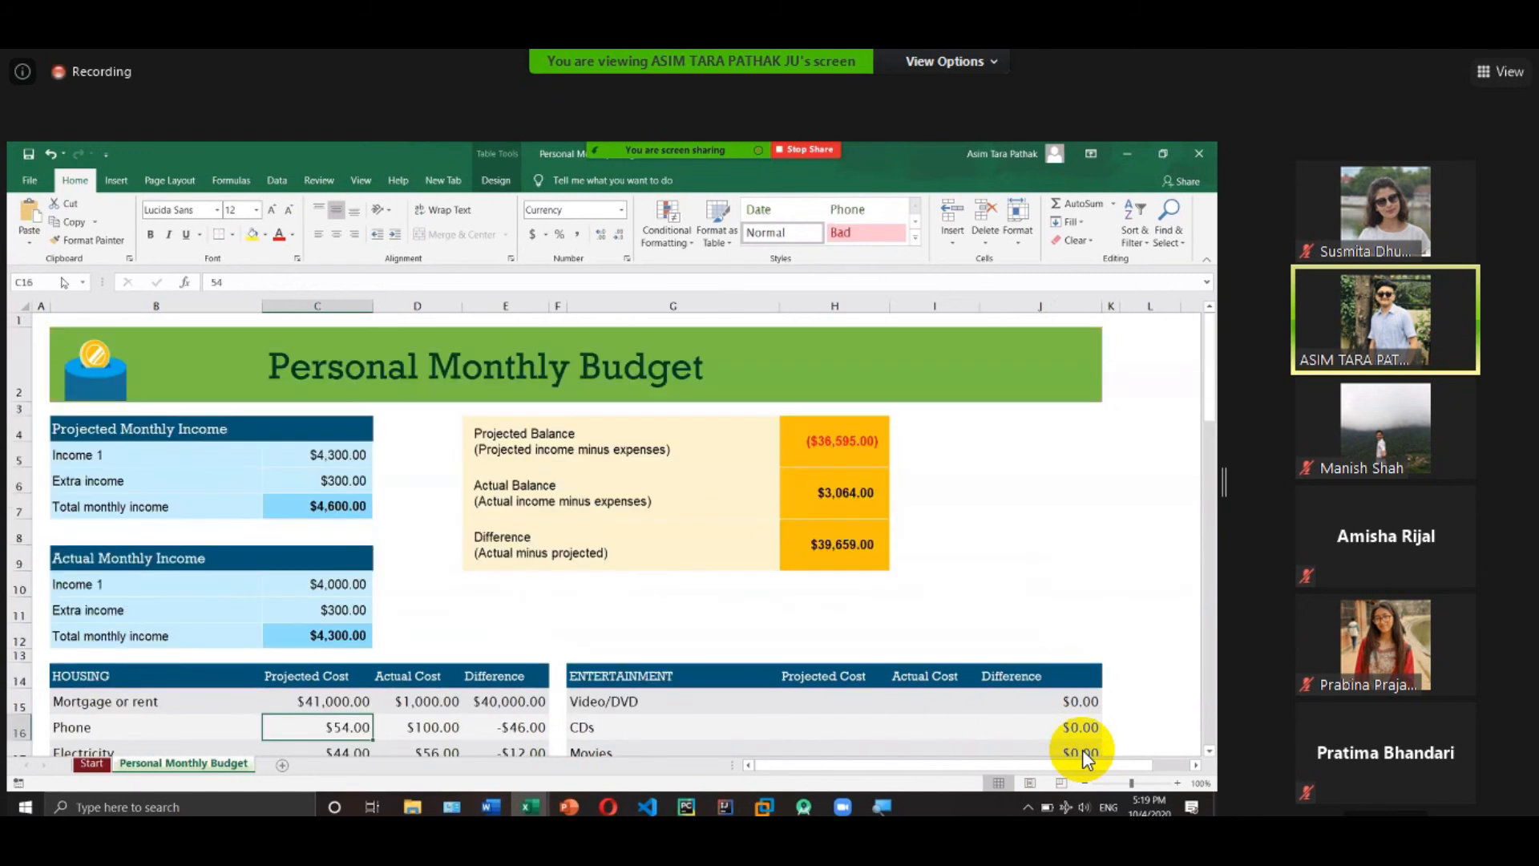
pyautogui.click(29, 180)
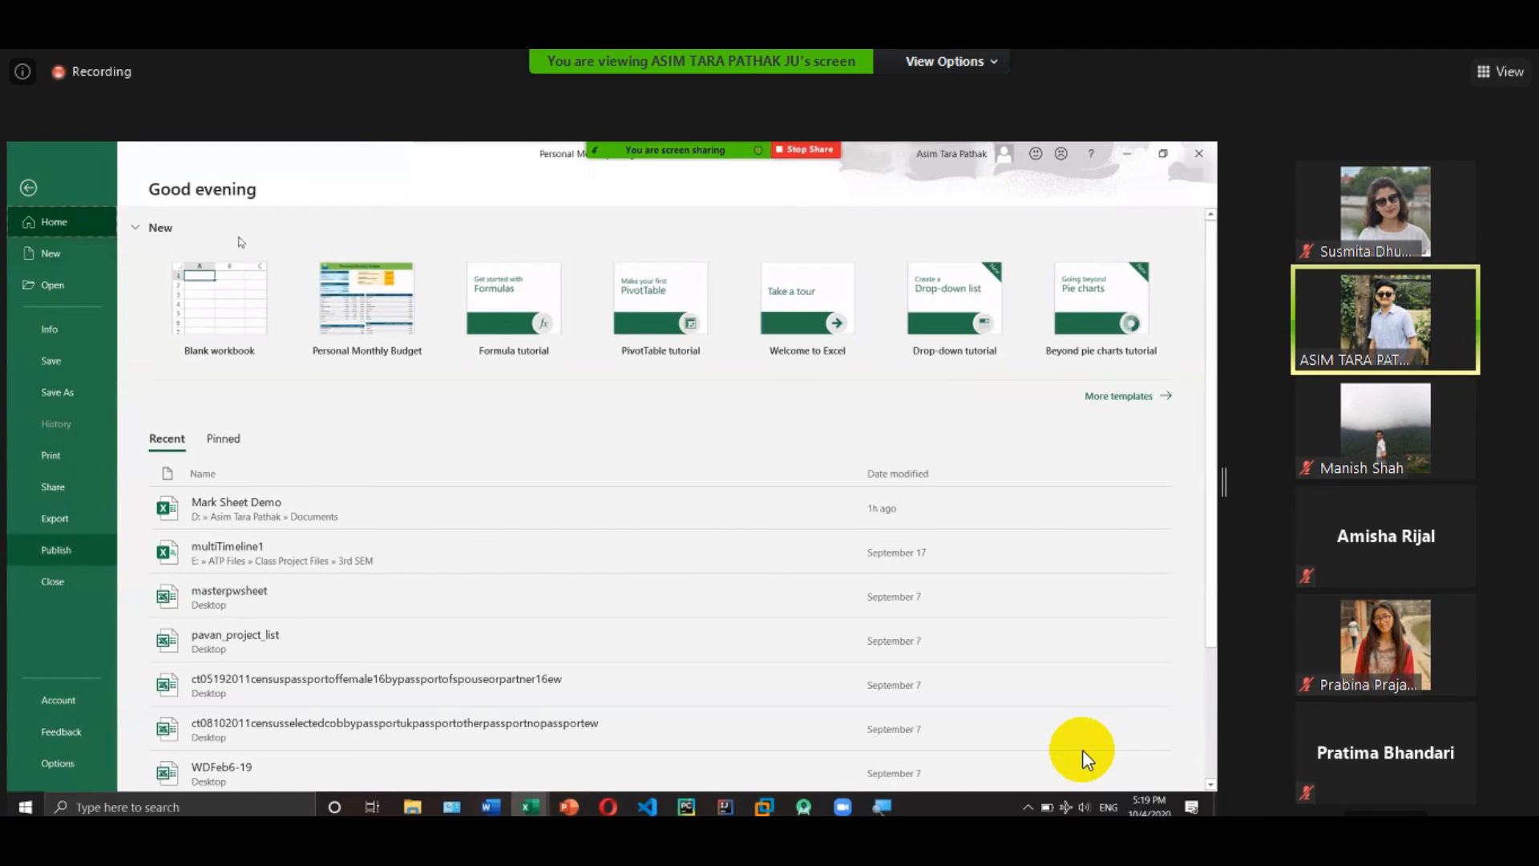
# Open the Export page in Excel's File backstage.
pyautogui.click(55, 518)
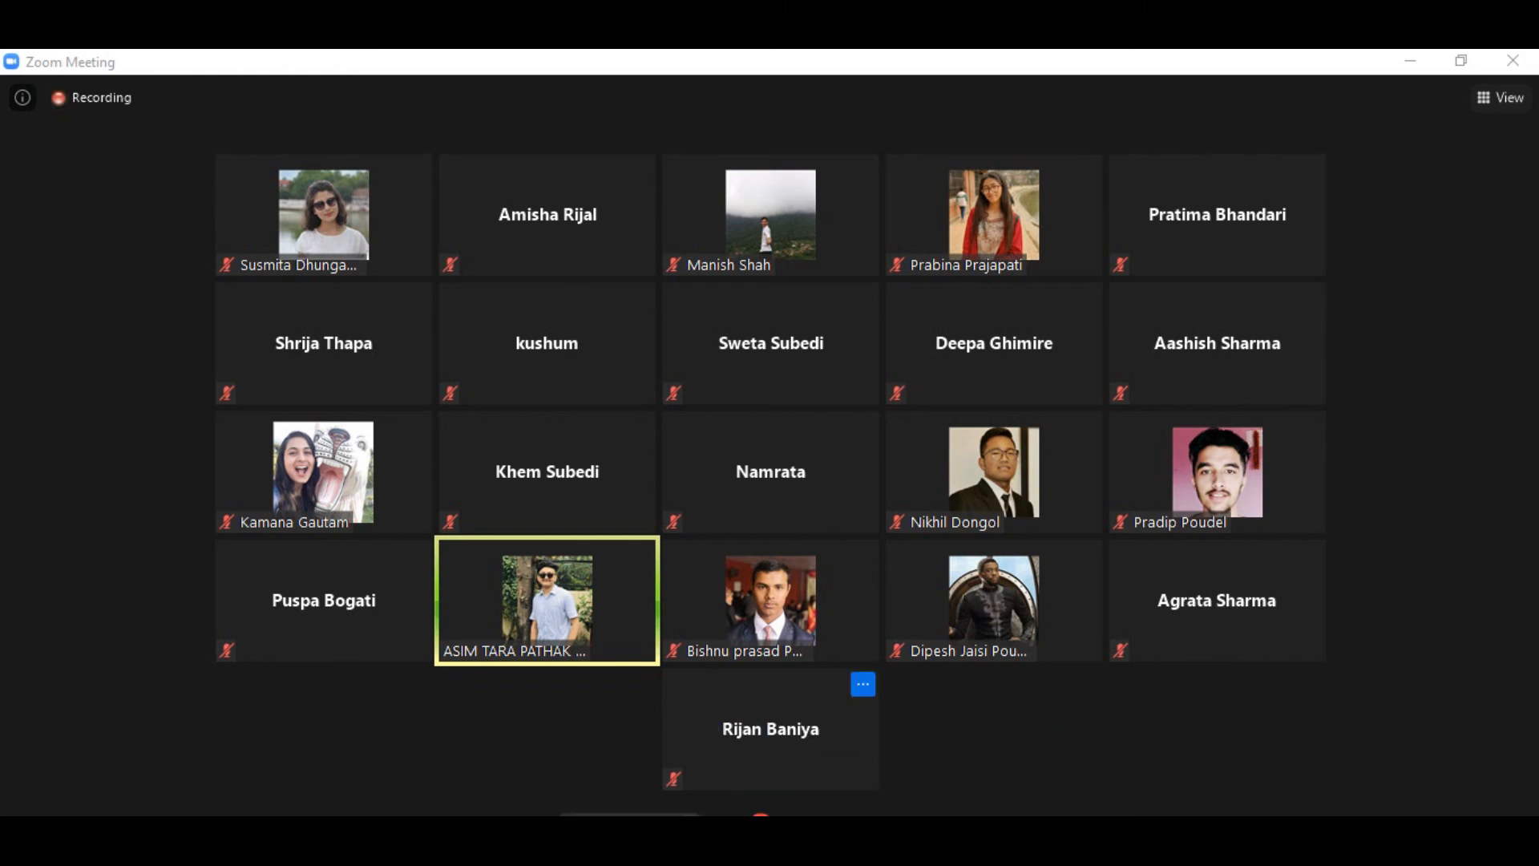
# Send 'ma record gardai xu' to everyone in the meeting chat, then close the chat panel.
pyautogui.click(749, 840)
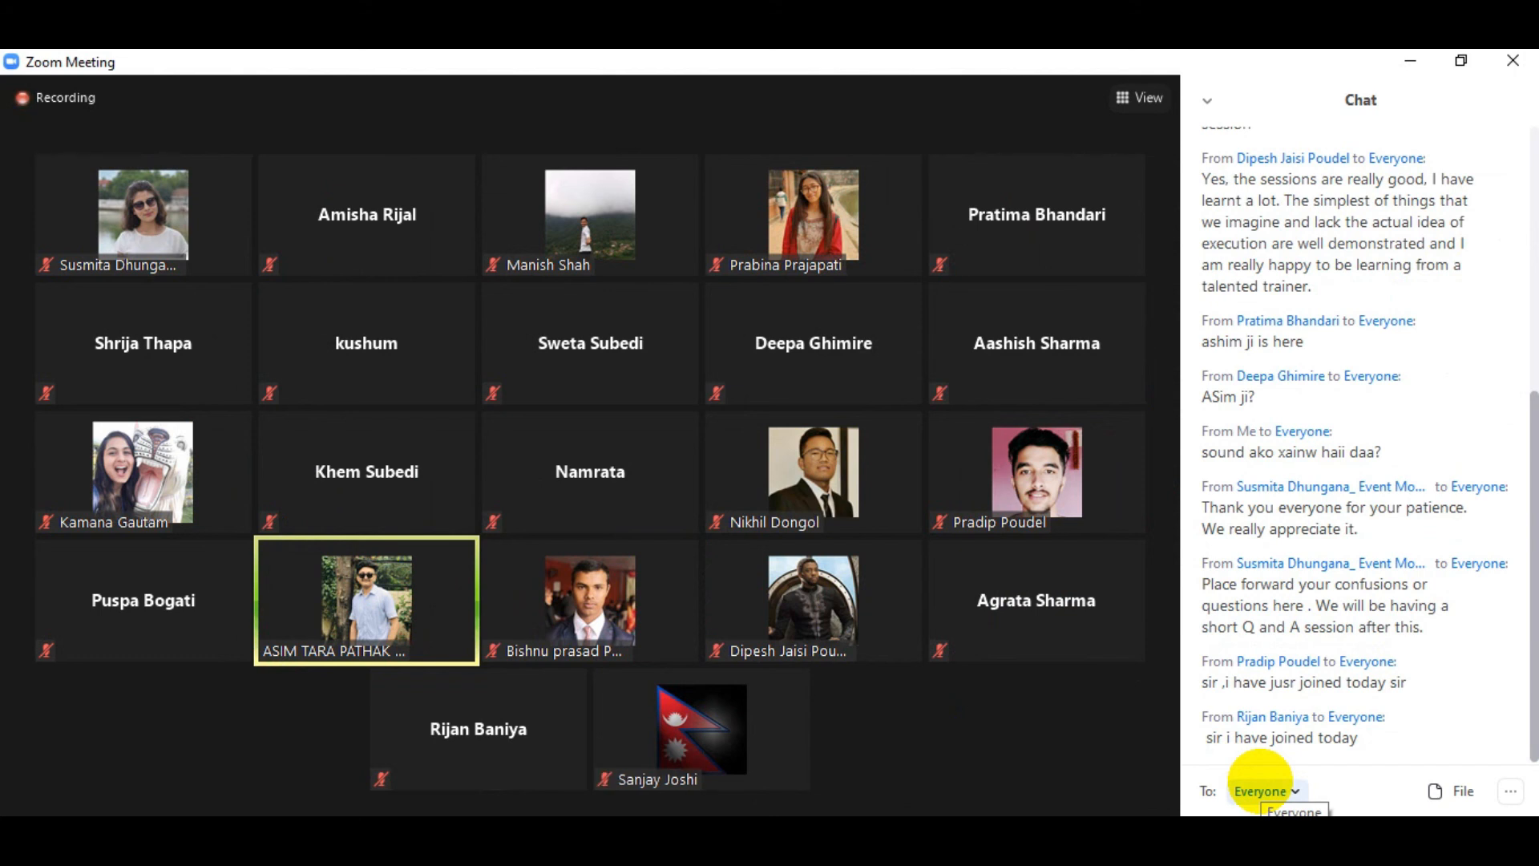
pyautogui.press('Return')
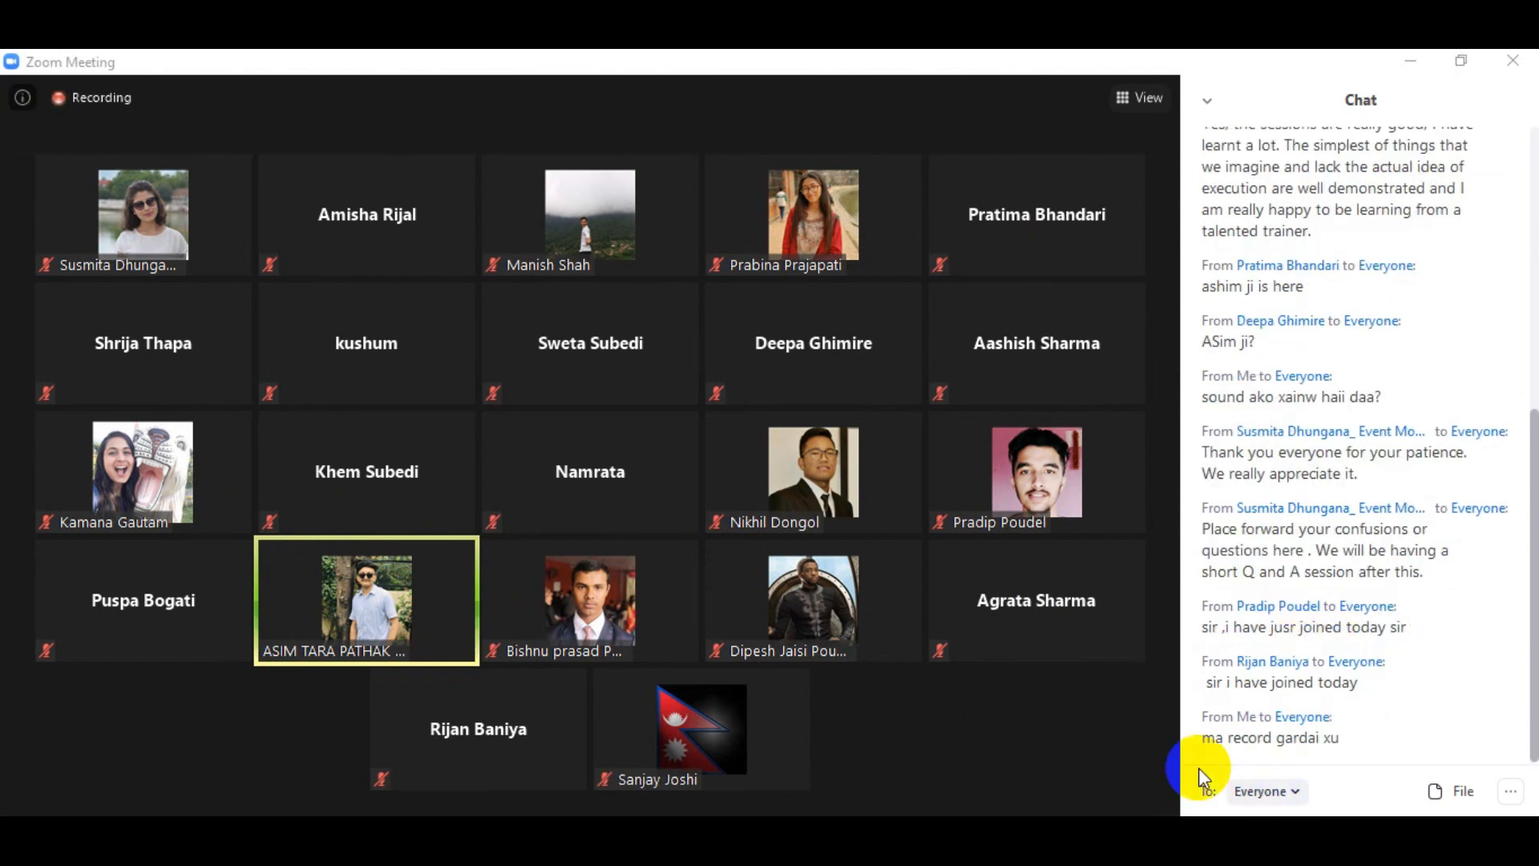
pyautogui.click(1206, 102)
pyautogui.click(1227, 126)
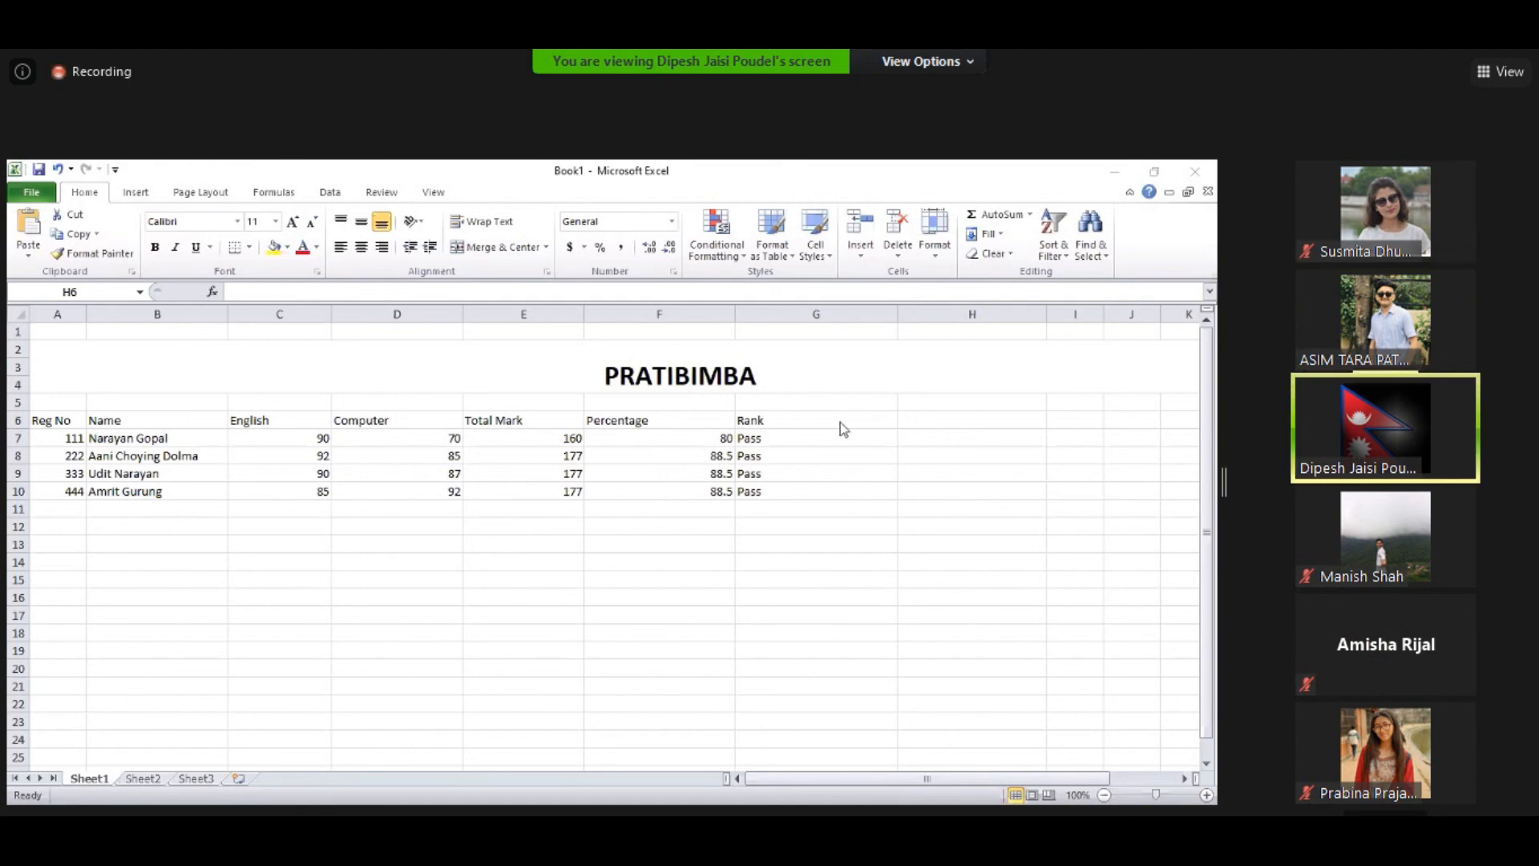
# Step through the rank cells H6–H9 on the mark sheet, then jump to the slide 12 Thank You slide.
pyautogui.click(935, 437)
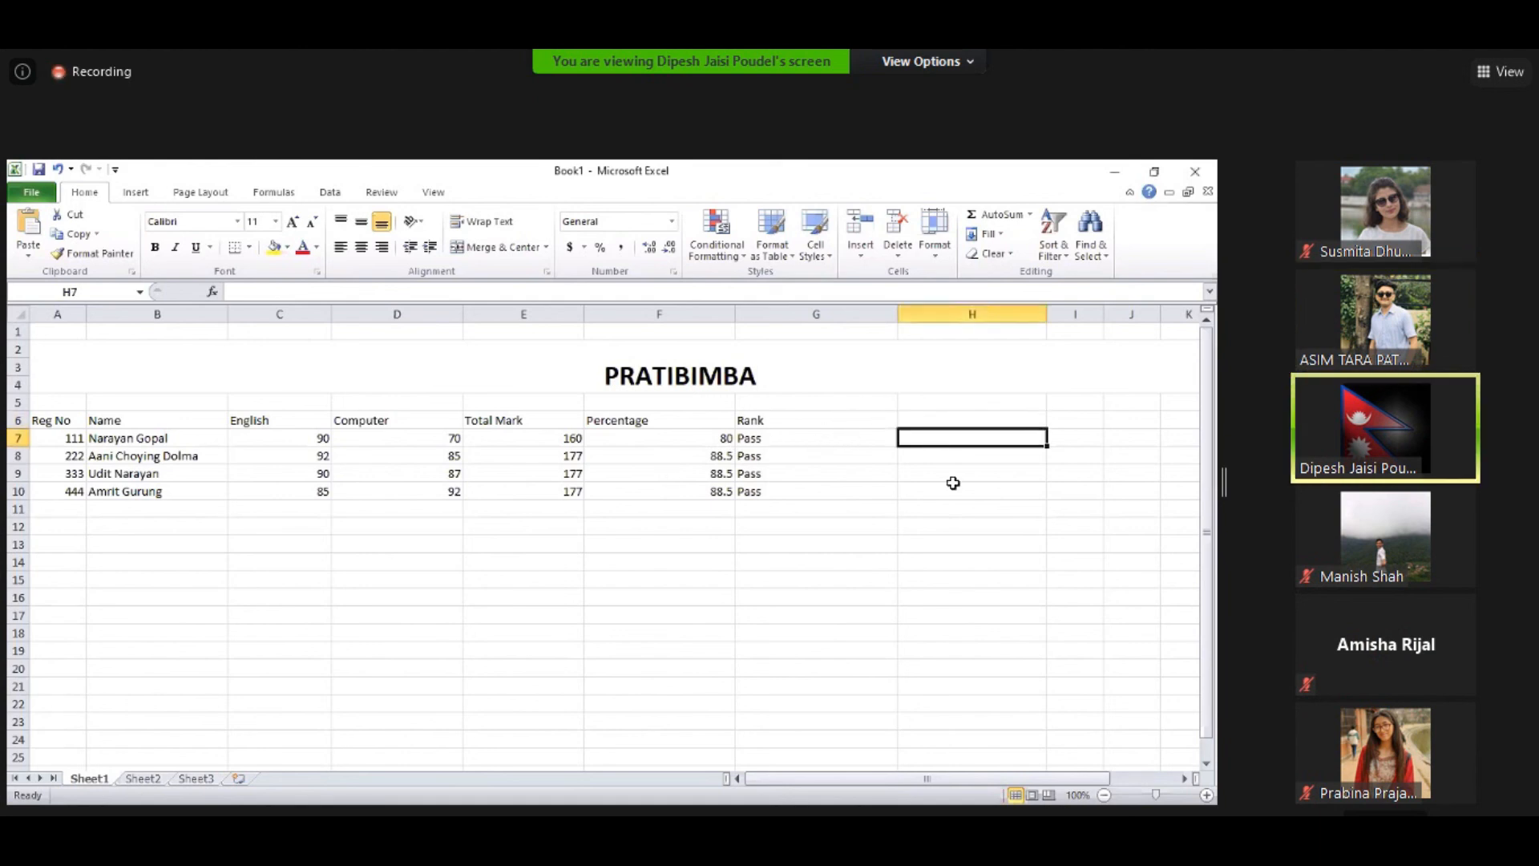
pyautogui.press('Down')
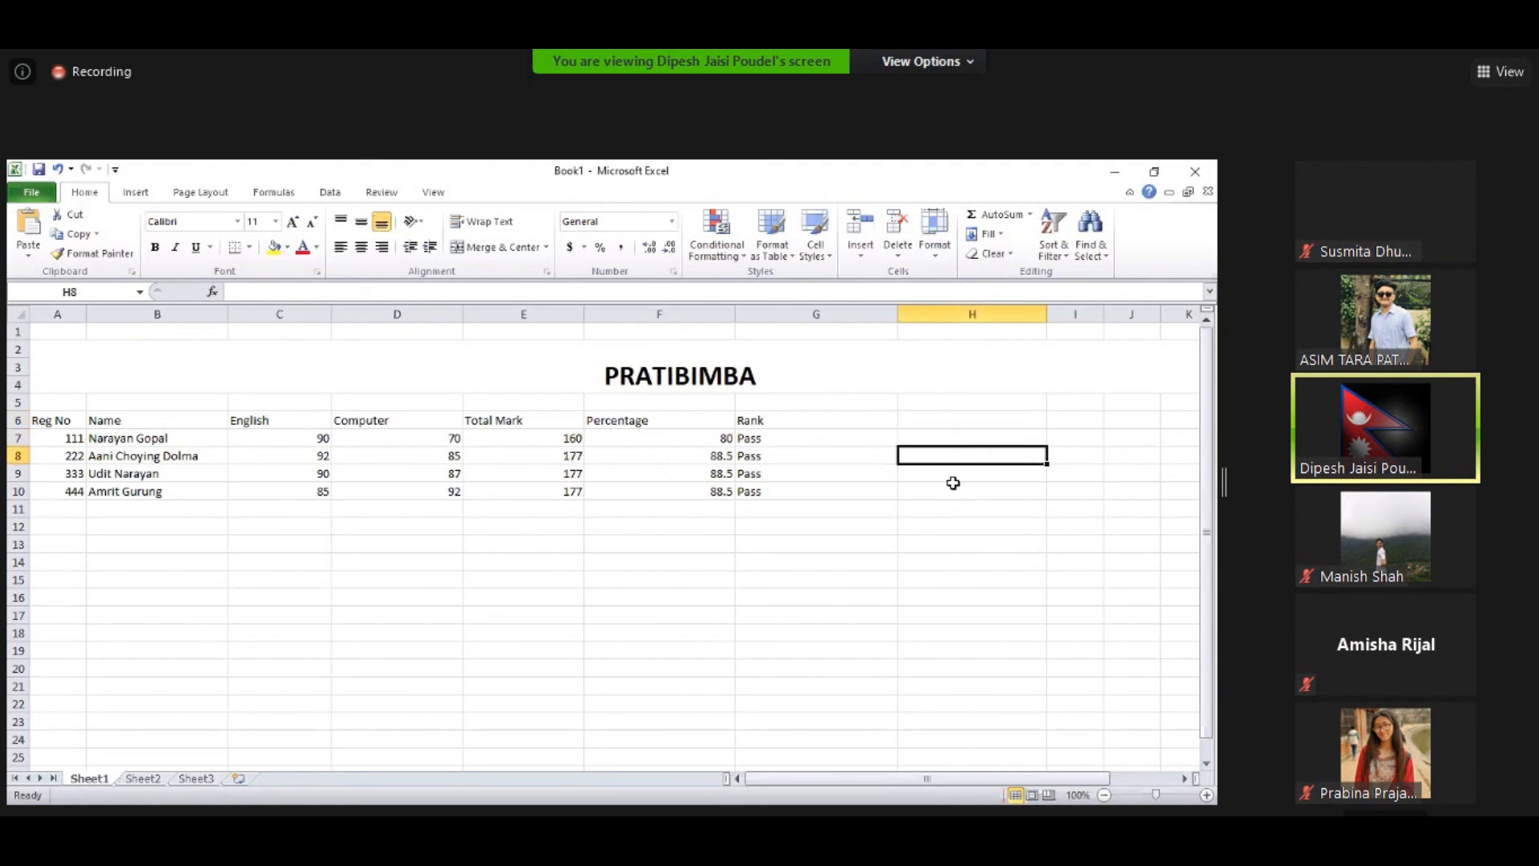
pyautogui.press('Down')
pyautogui.press('Up')
pyautogui.press('Up')
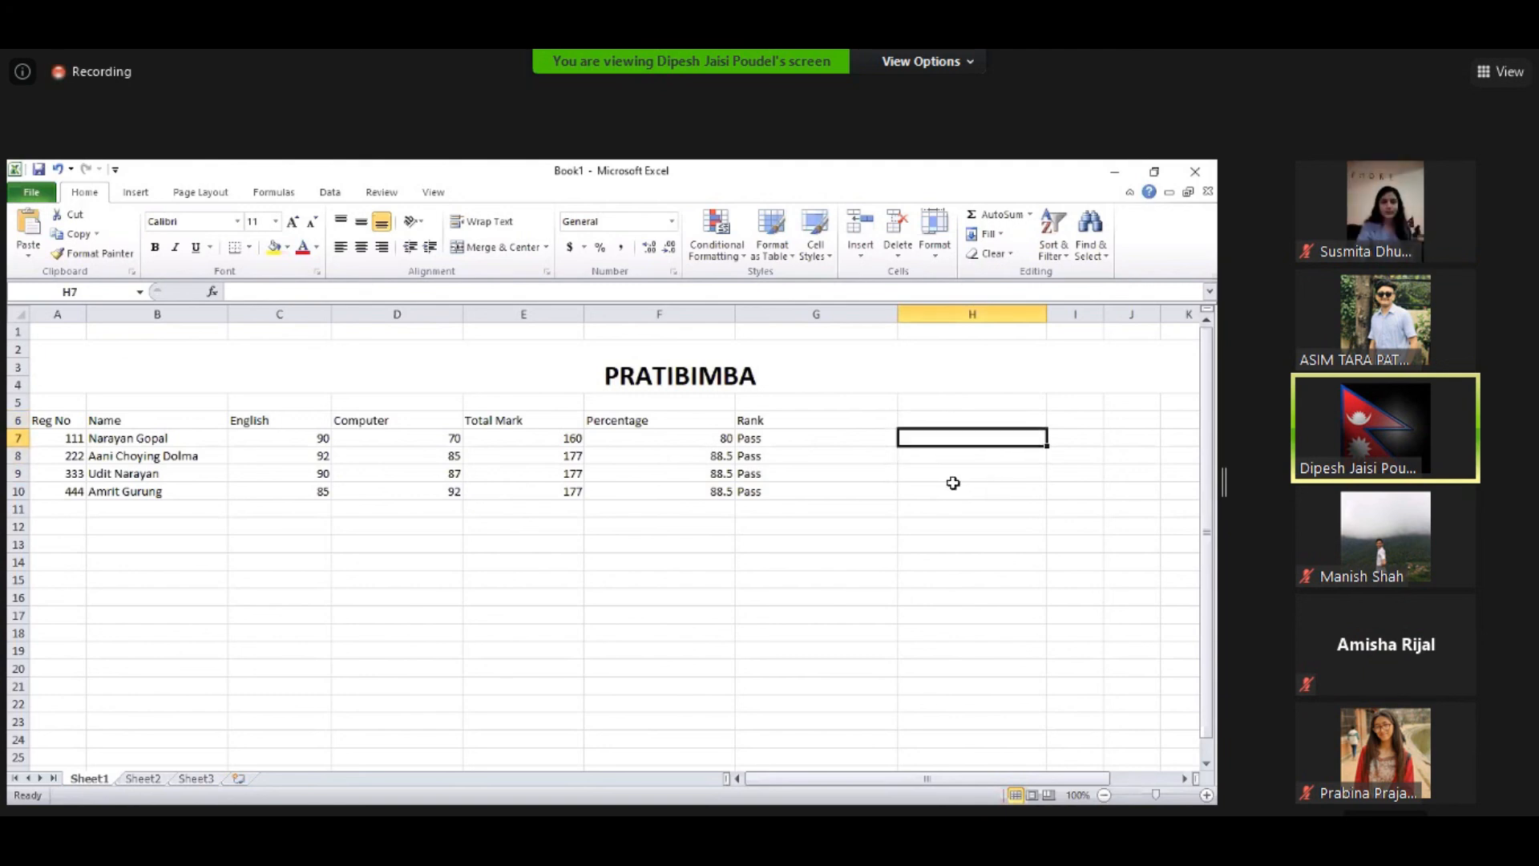
pyautogui.press('Up')
pyautogui.press('Down')
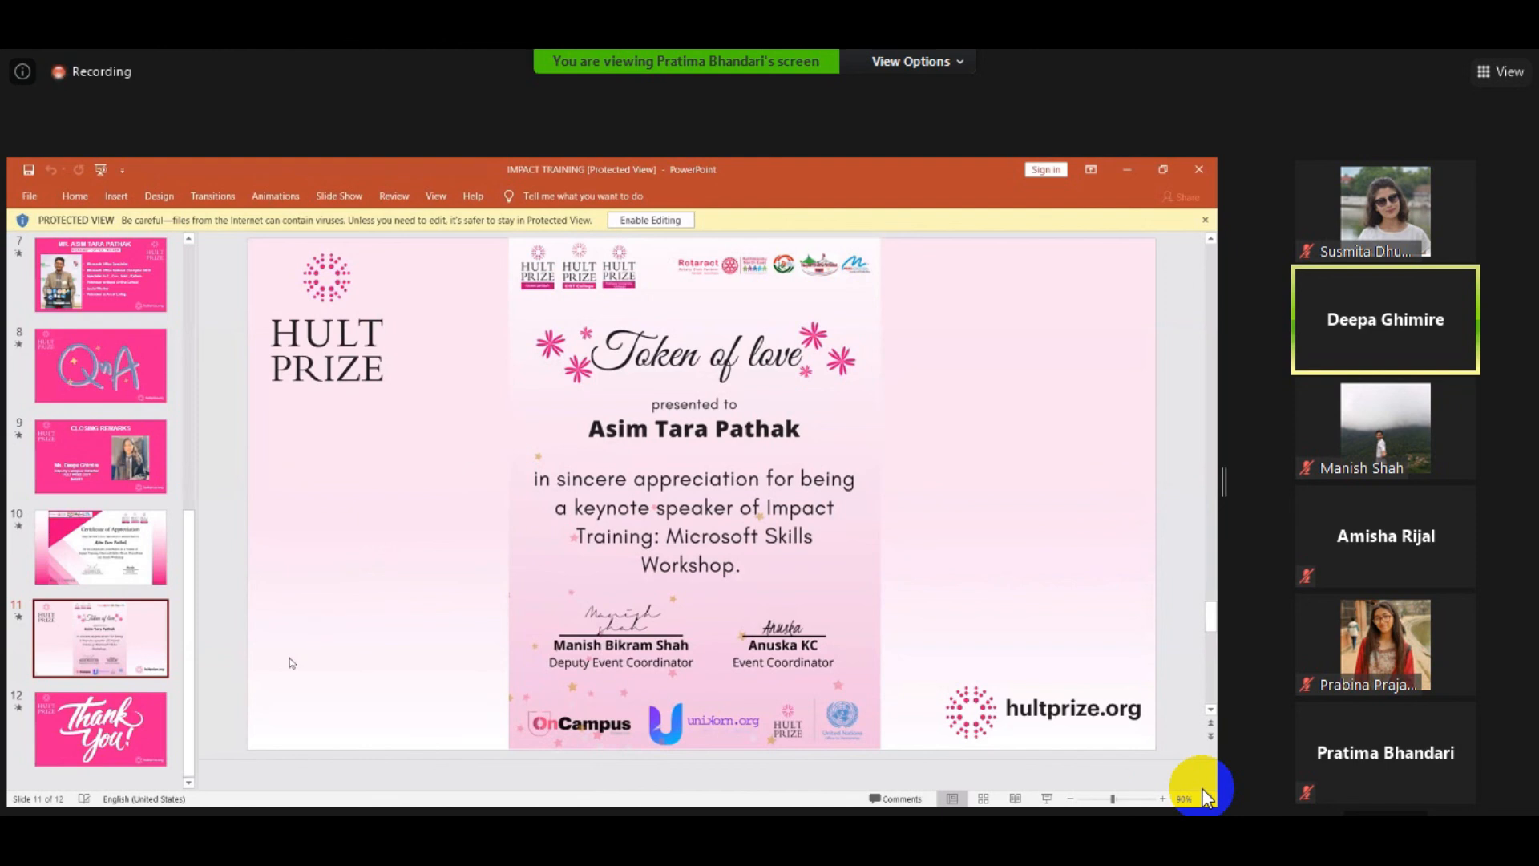
pyautogui.click(115, 731)
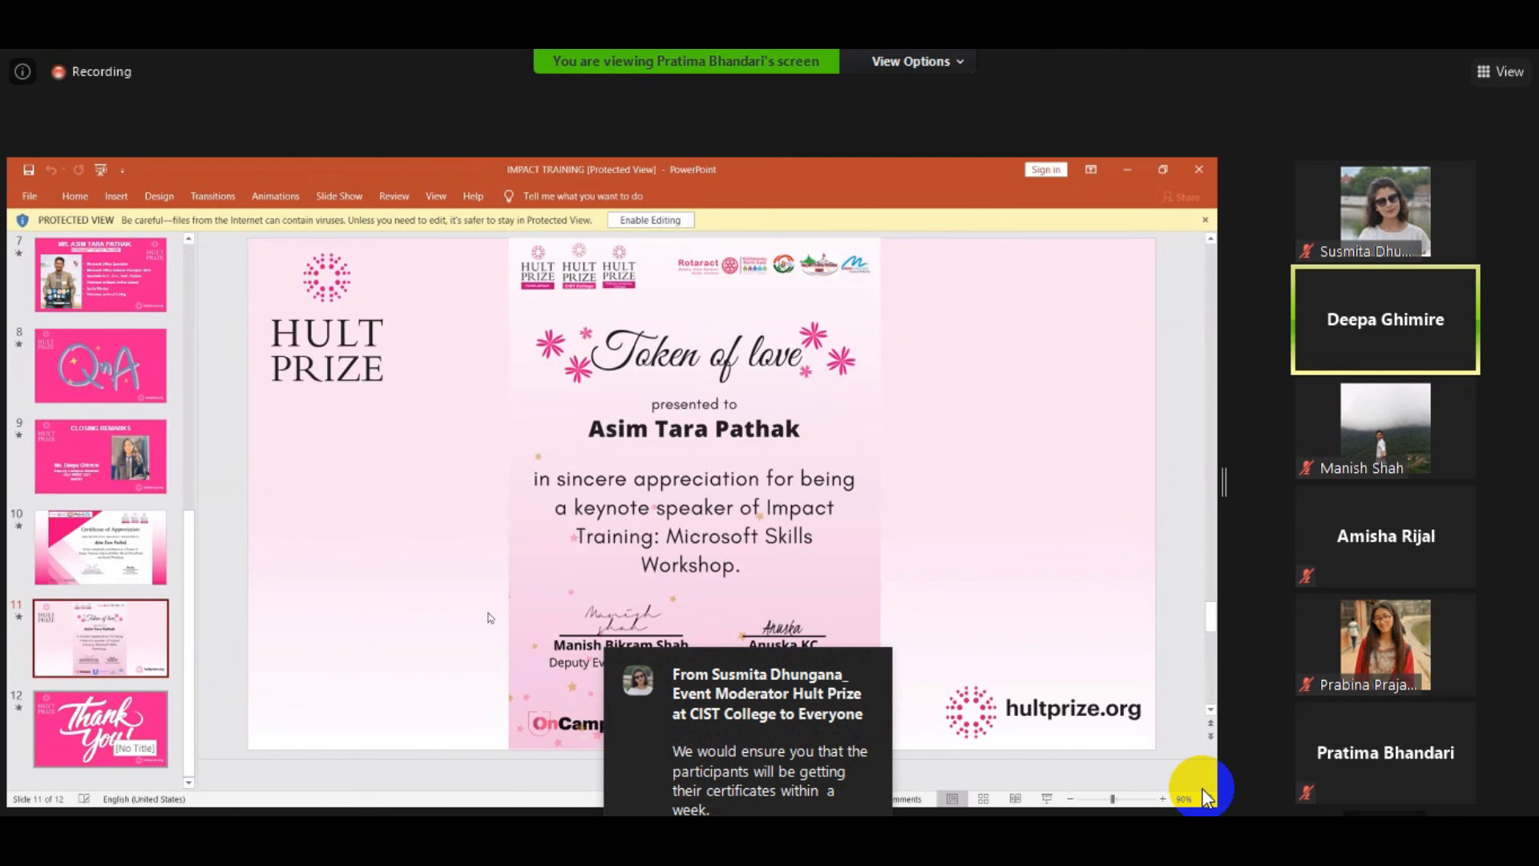